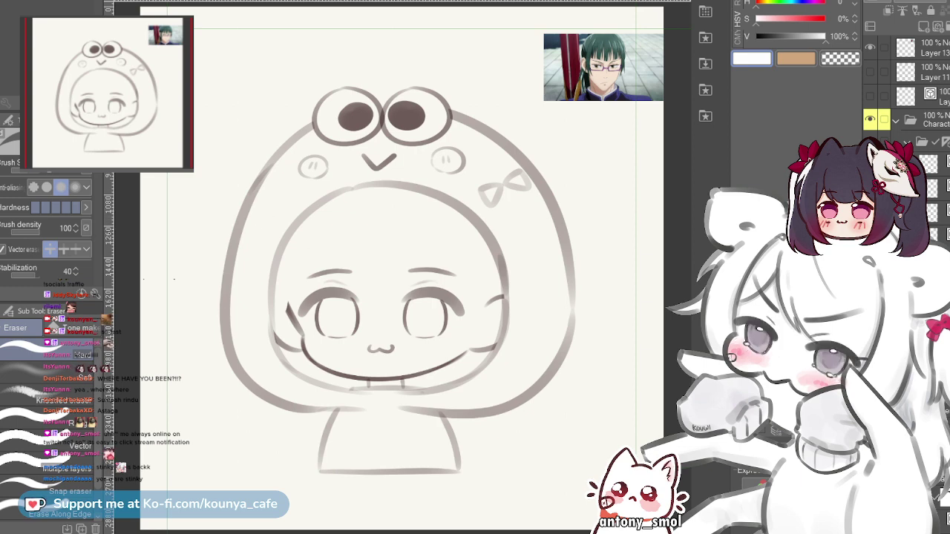
- Clear the selection and prepare the soft round marker in dark brown (S 74%, V 14%) for sketching on another layer
key("ctrl+z")
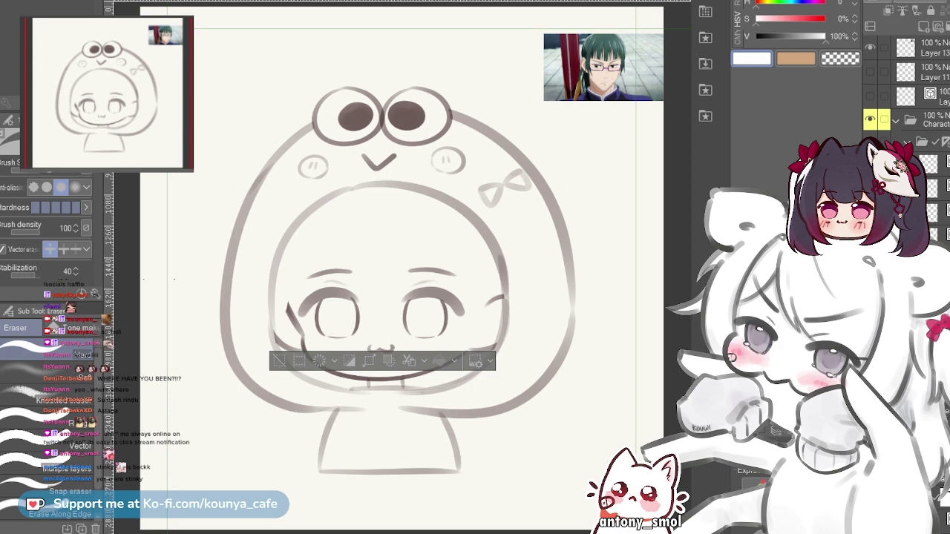
key("ctrl+d")
key("p")
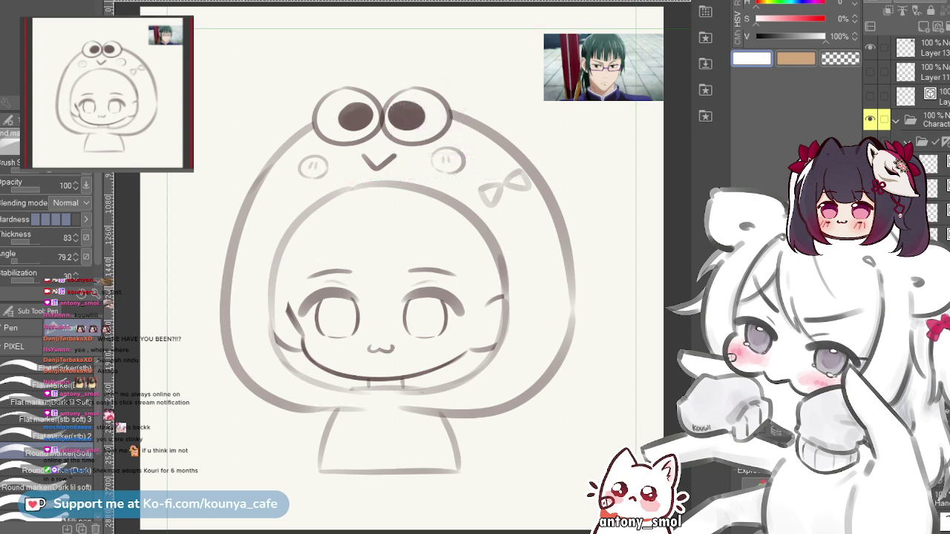
mouse_move(383, 259)
left_mouse_down()
mouse_move(380, 272)
mouse_move(348, 263)
left_mouse_up()
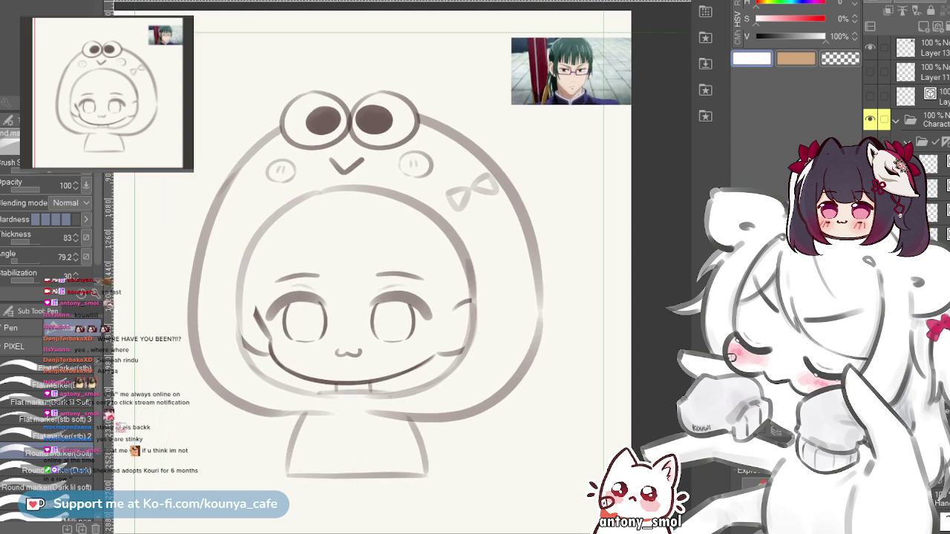
key("ctrl+2")
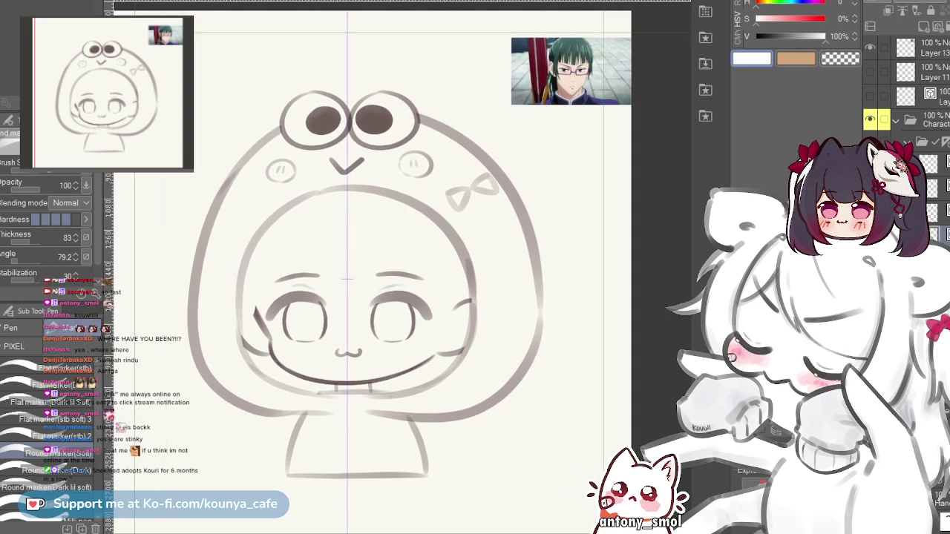
key("alt+]")
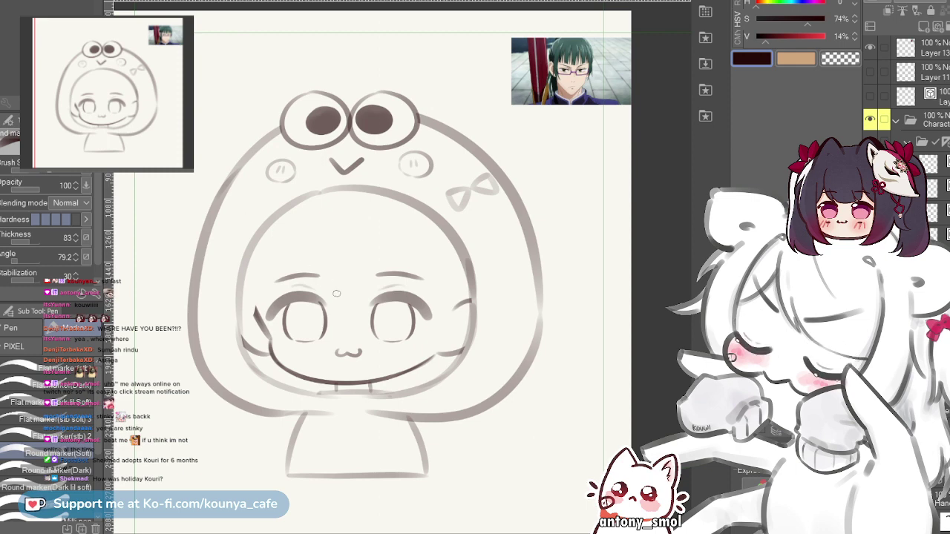
- Try to sketch a curved hair strand down the left of the forehead toward the eyebrow
scroll(336, 294, "up", 3)
left_click_drag(261, 192, 248, 259)
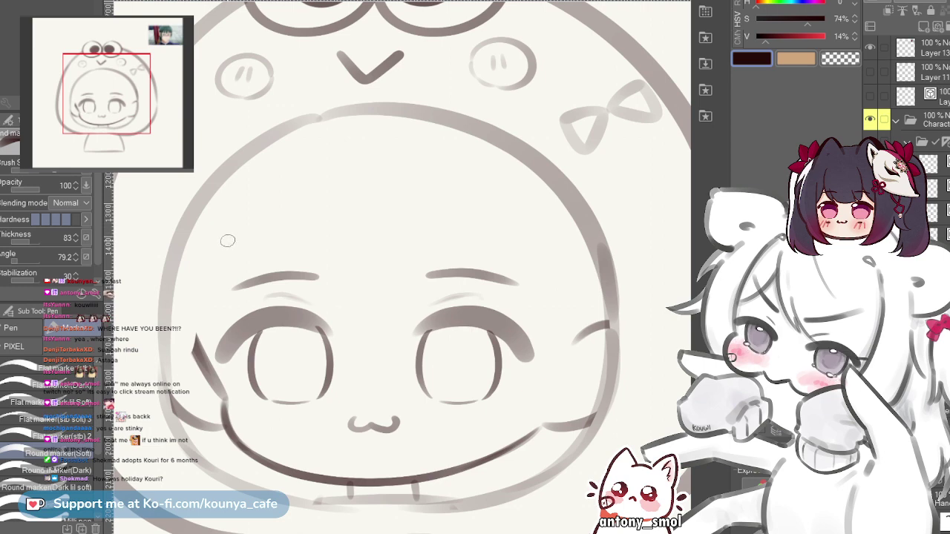
key("ctrl+z")
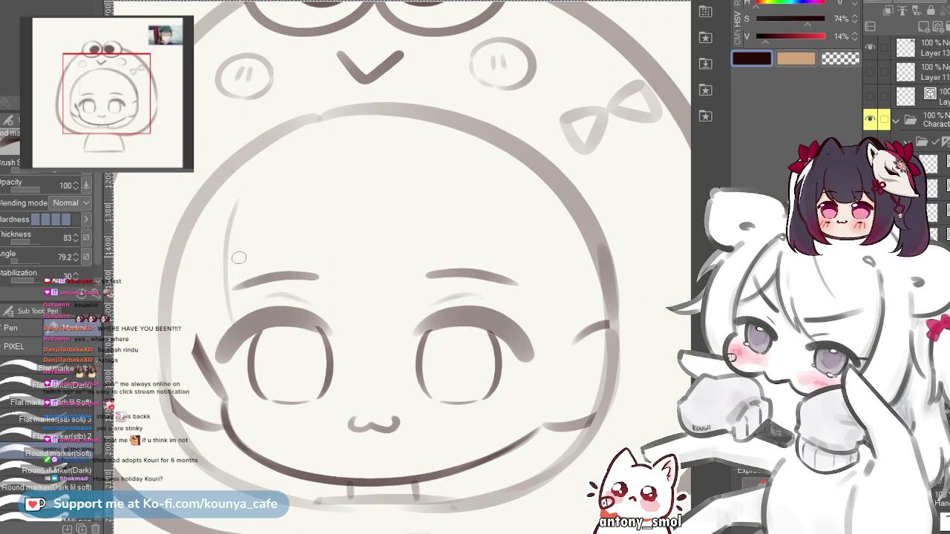
scroll(238, 258, "down", 3)
scroll(239, 257, "up", 1)
scroll(249, 255, "up", 1)
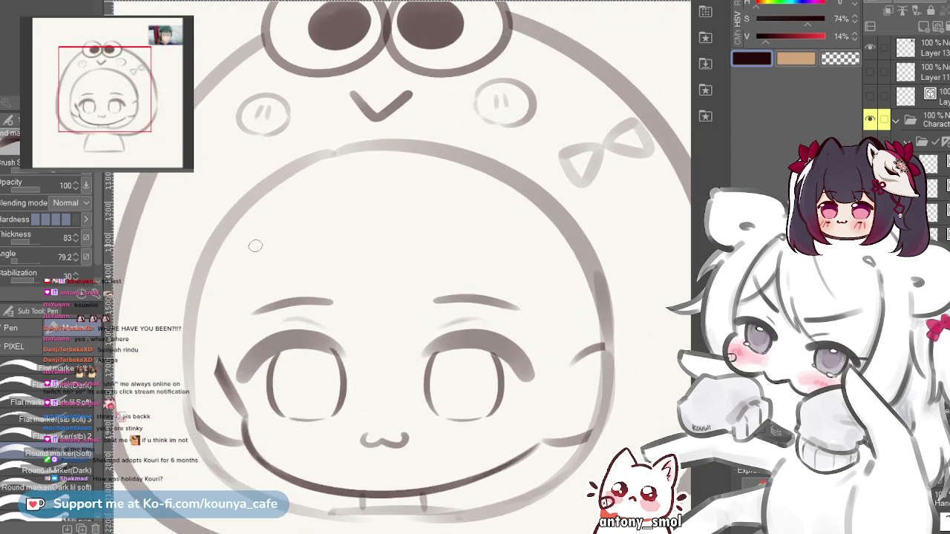
left_click_drag(259, 232, 254, 340)
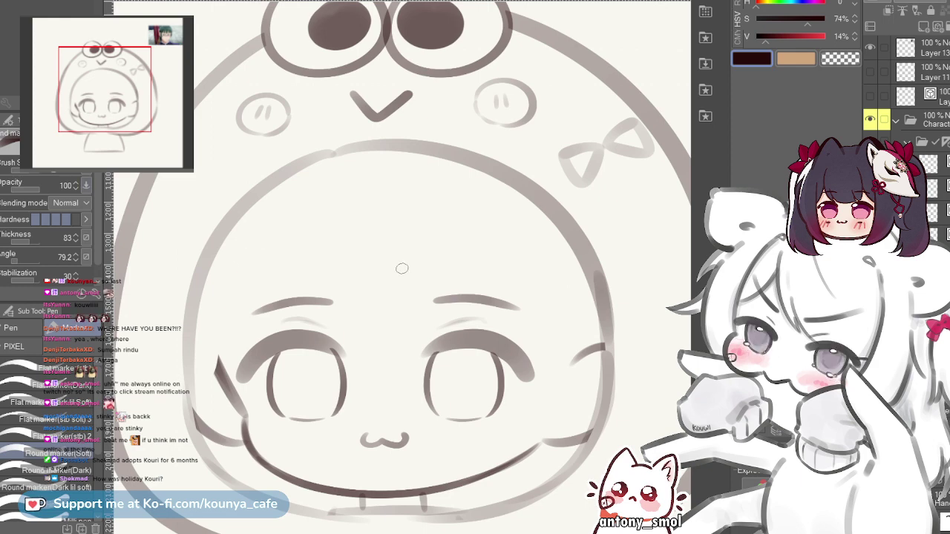
left_click_drag(323, 298, 306, 273)
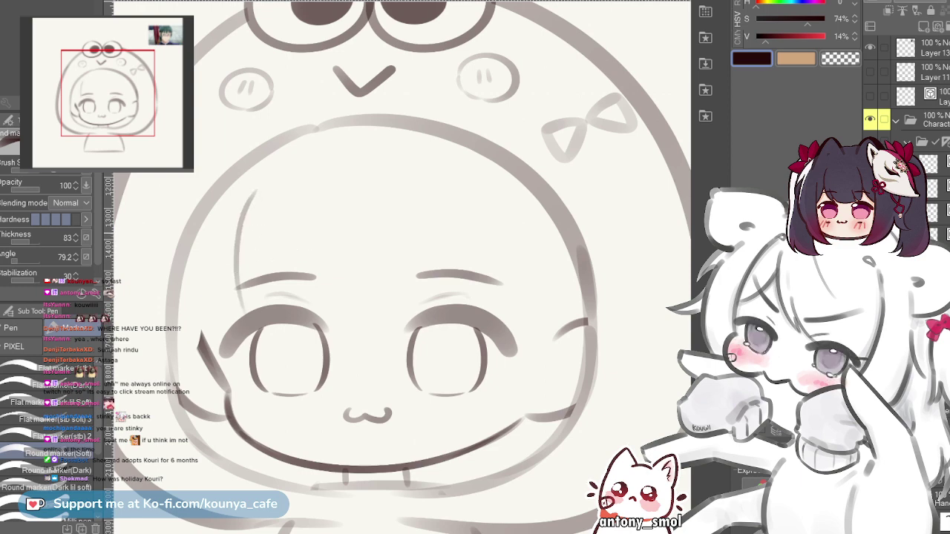
key("ctrl+z")
left_click_drag(248, 202, 237, 259)
key("ctrl+z")
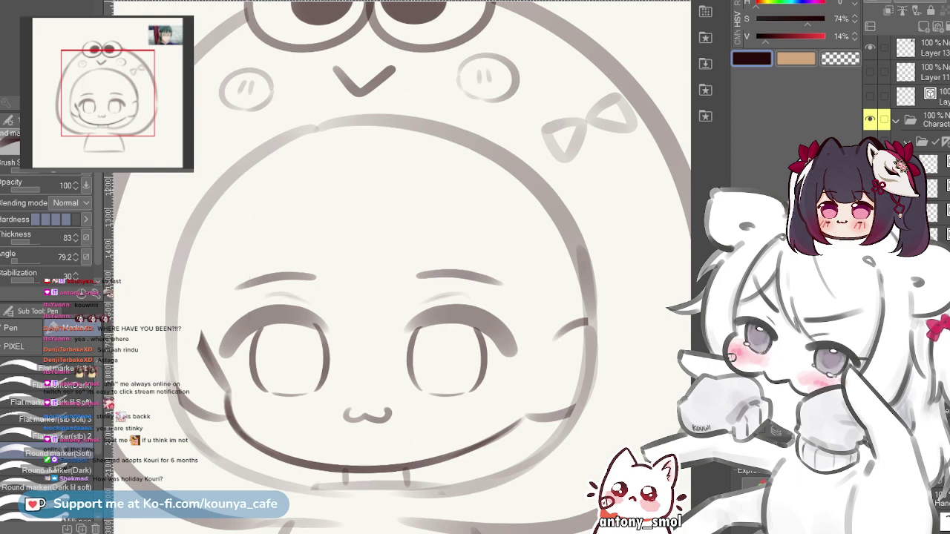
key("ctrl+z")
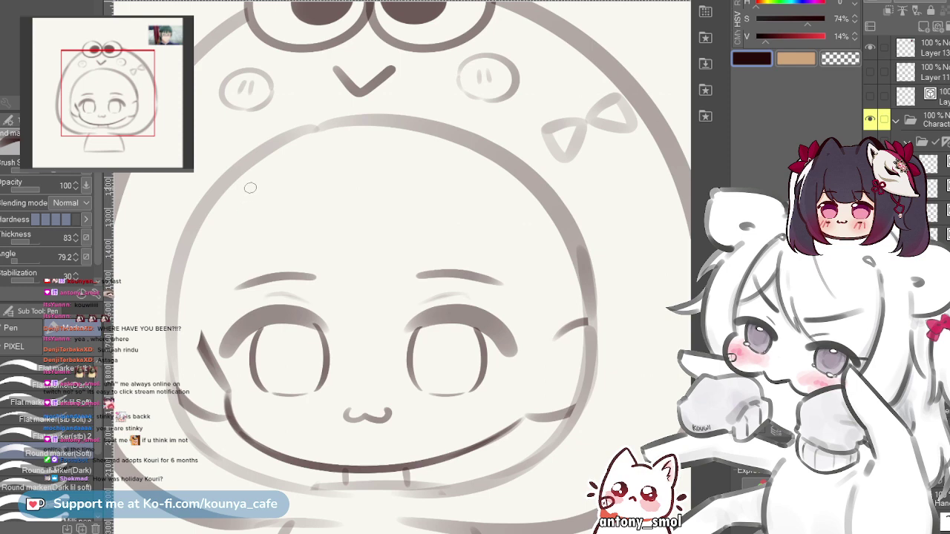
key("ctrl+z")
left_click_drag(245, 190, 236, 288)
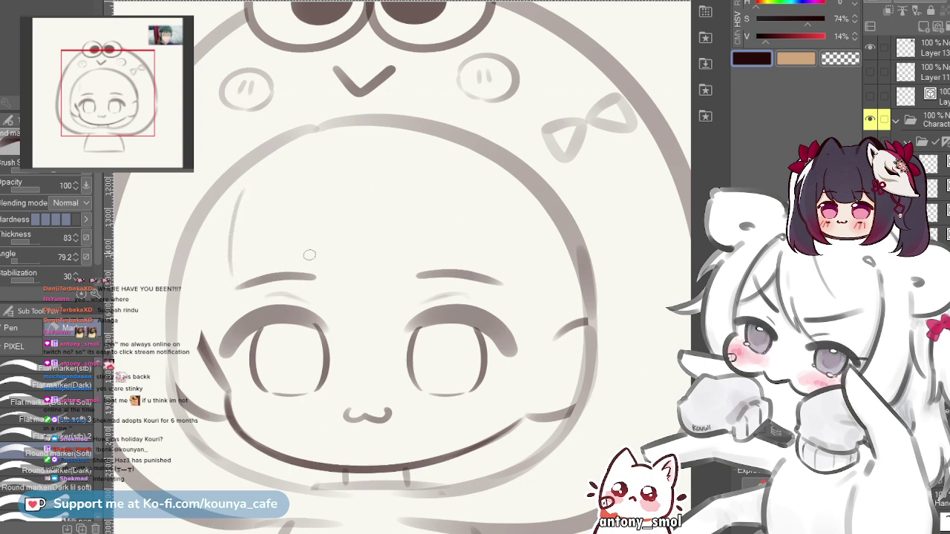
- Examine the bangs and side locks in the green-haired character reference image
scroll(429, 182, "down", 2)
left_click_drag(429, 182, 392, 225)
scroll(392, 215, "up", 1)
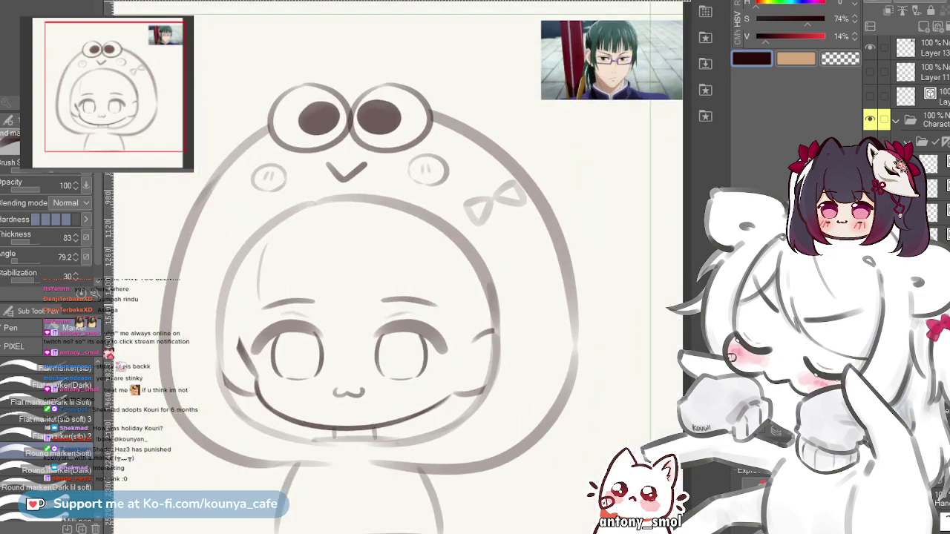
scroll(298, 277, "up", 1)
left_click_drag(657, 11, 438, 180)
scroll(438, 178, "up", 6)
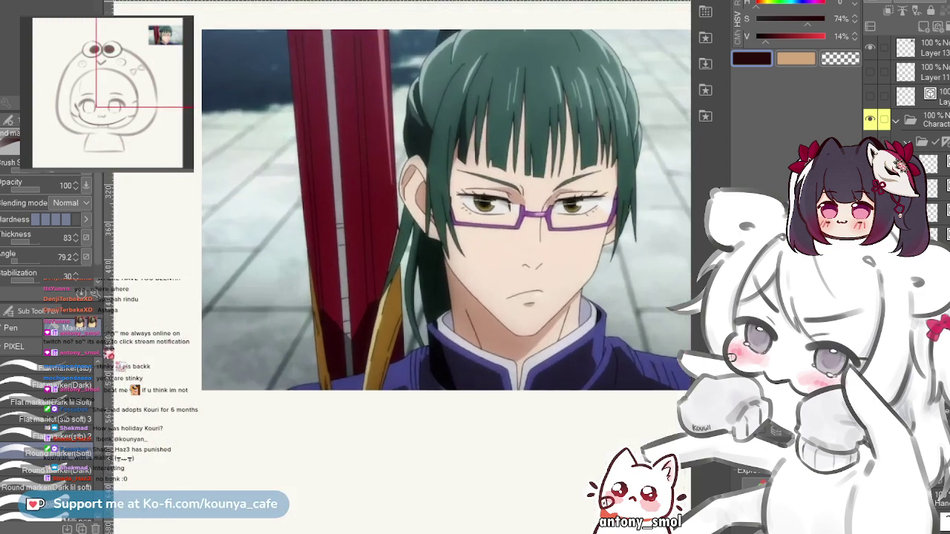
scroll(408, 252, "down", 4)
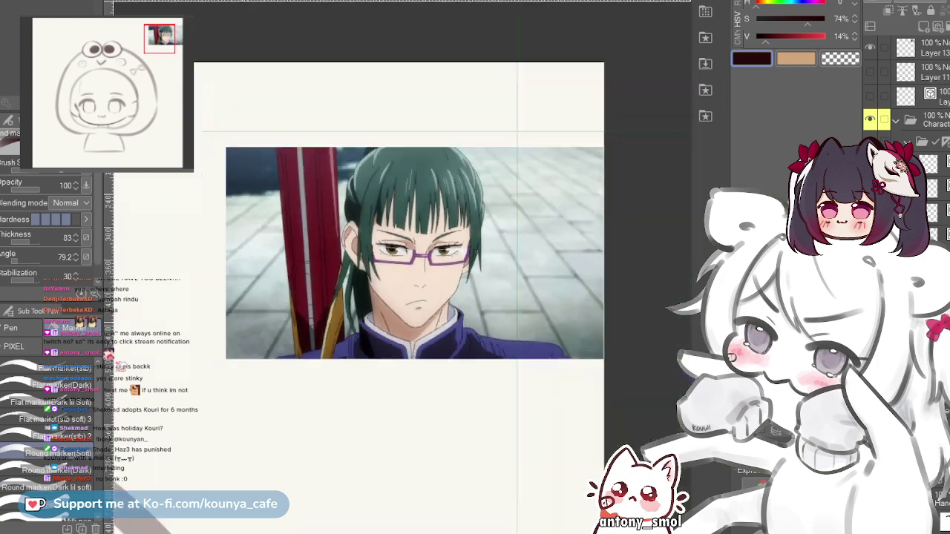
mouse_move(284, 436)
left_mouse_down()
mouse_move(498, 291)
mouse_move(555, 110)
mouse_move(541, 167)
left_mouse_up()
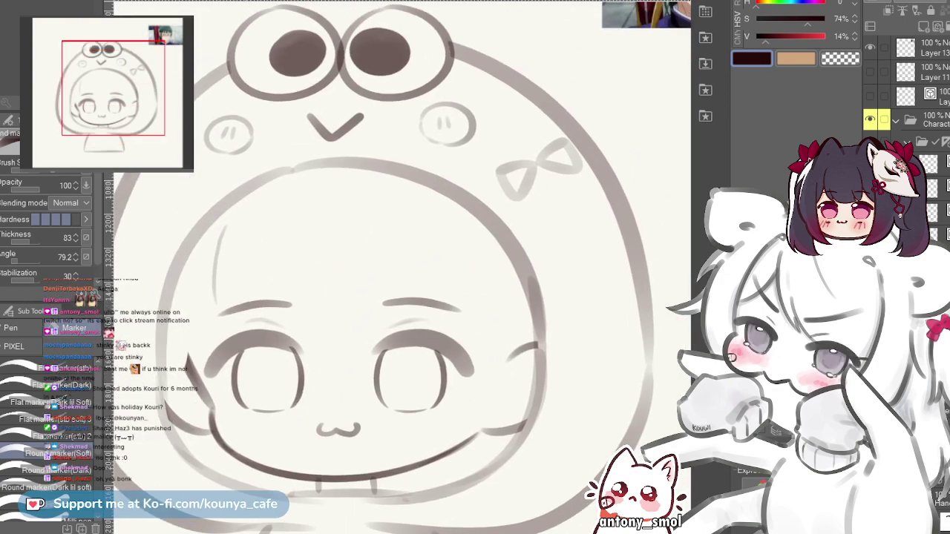
- Undo the forehead strand and sketch the inner edge of the left side lock, curving from beside the eyebrow to the lower cheek
scroll(252, 353, "up", 2)
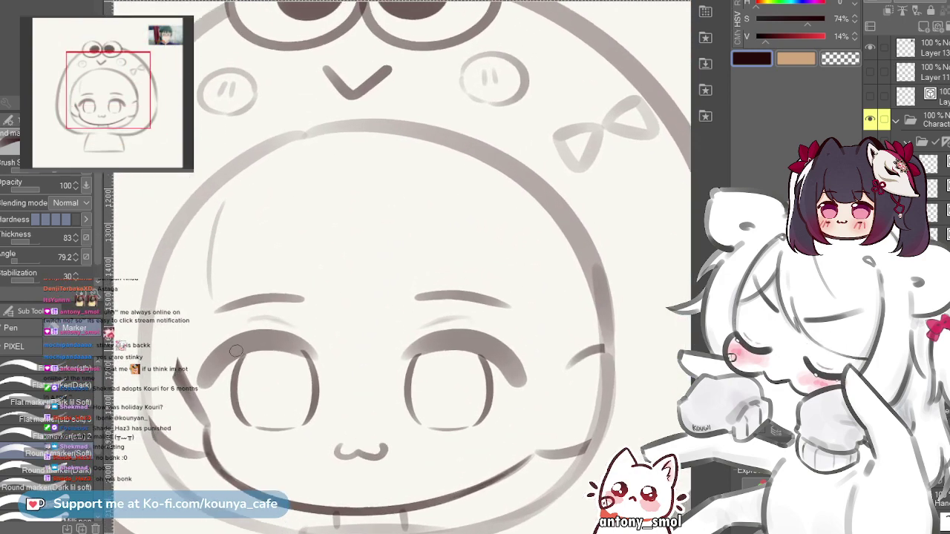
left_click_drag(257, 354, 270, 348)
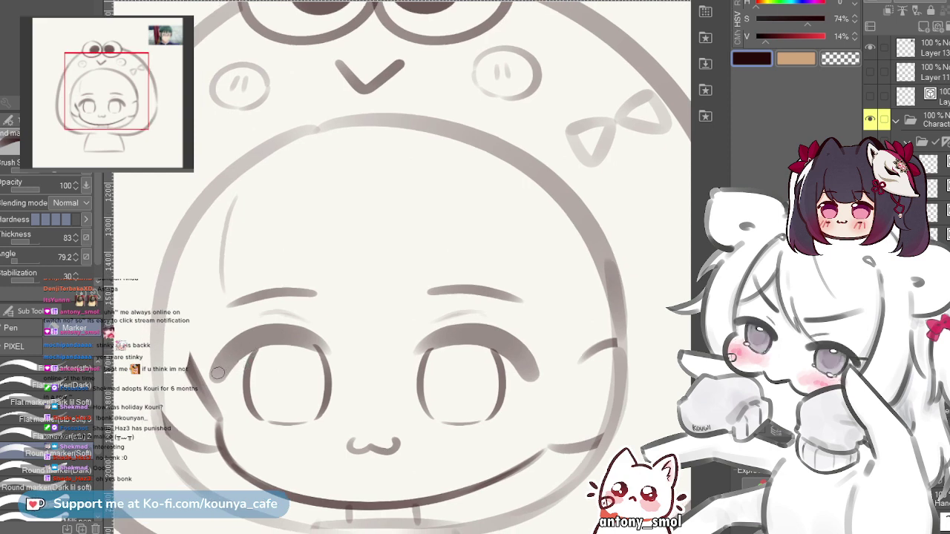
key("ctrl+z")
mouse_move(225, 298)
left_mouse_down()
mouse_move(235, 283)
mouse_move(227, 460)
left_mouse_up()
key("ctrl+z")
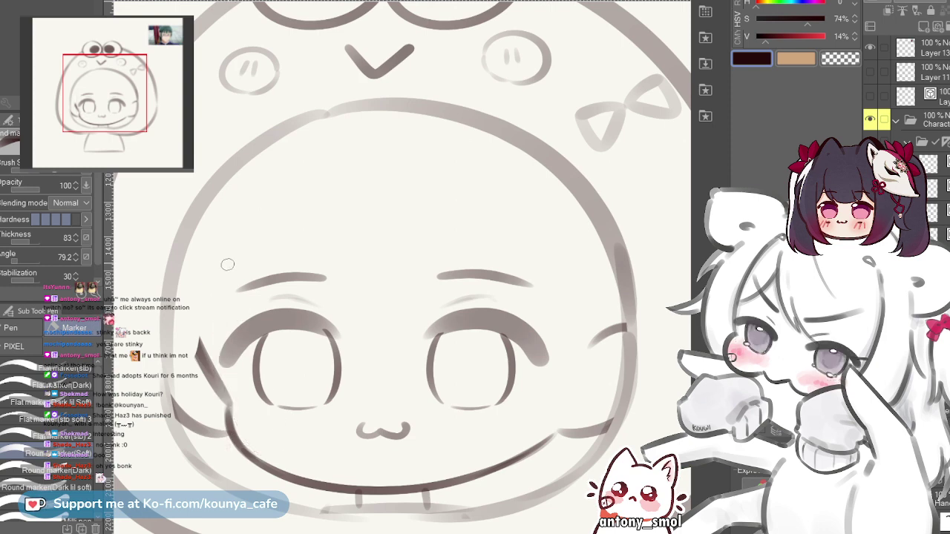
key("ctrl+z")
mouse_move(226, 261)
left_mouse_down()
mouse_move(219, 338)
mouse_move(286, 453)
left_mouse_up()
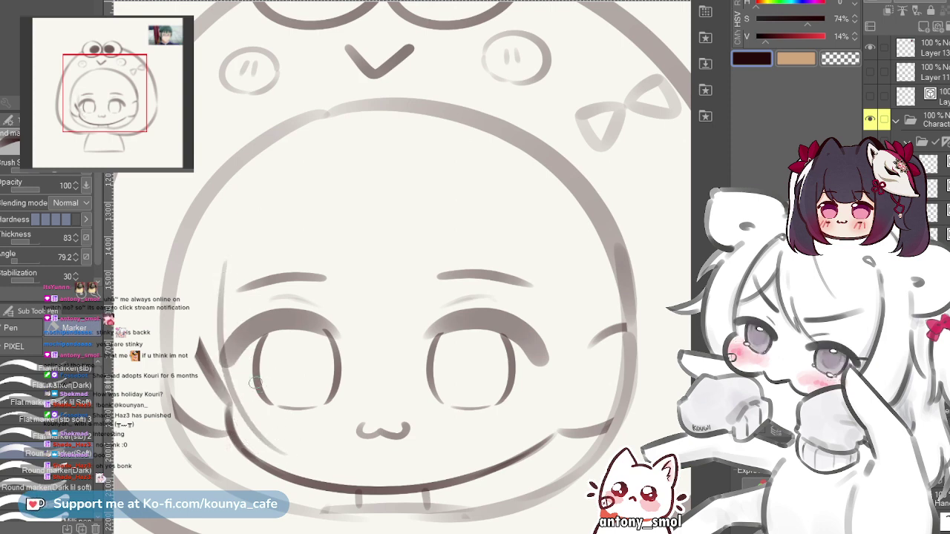
- Sketch the outer edge of the left side lock, sweeping from the hood opening across the cheek to the lock's tip
left_click_drag(207, 434, 284, 450)
key("ctrl+z")
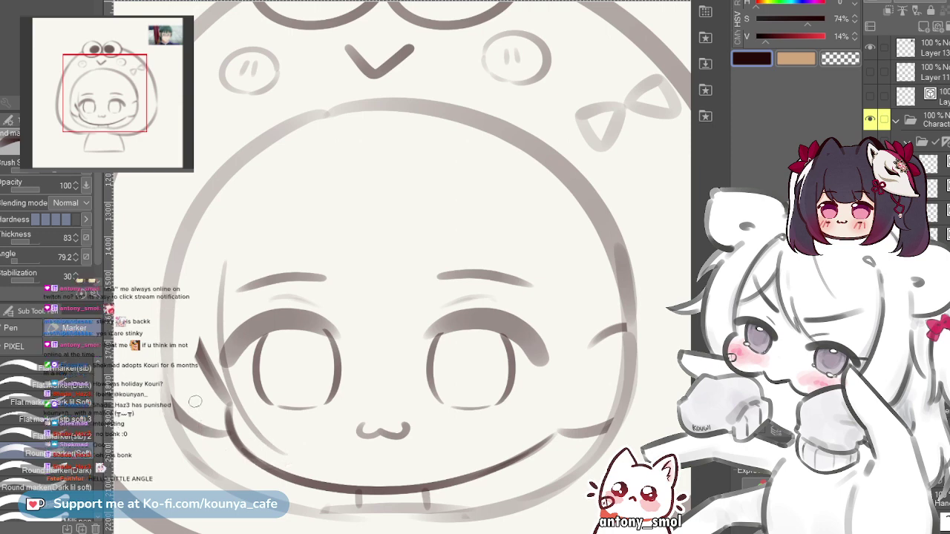
mouse_move(195, 402)
left_mouse_down()
mouse_move(238, 448)
mouse_move(272, 447)
left_mouse_up()
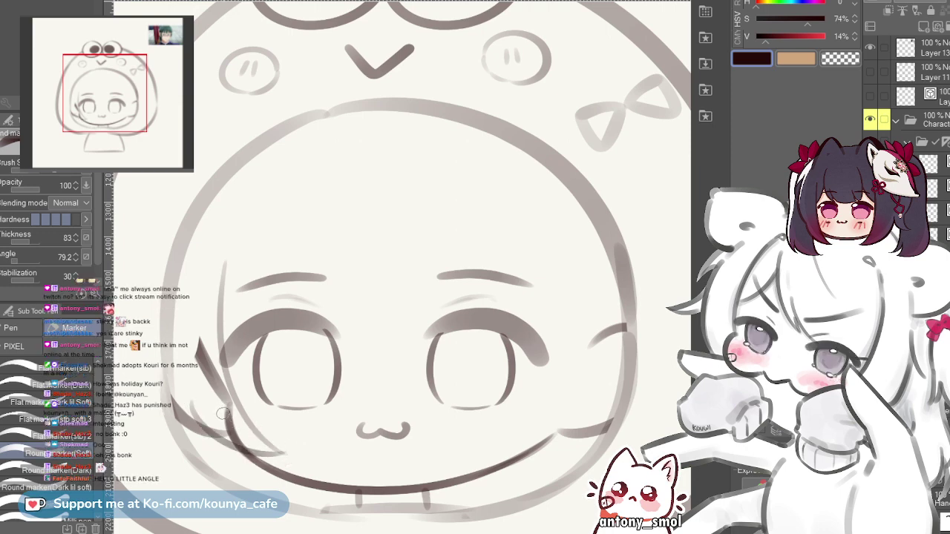
scroll(265, 428, "up", 2)
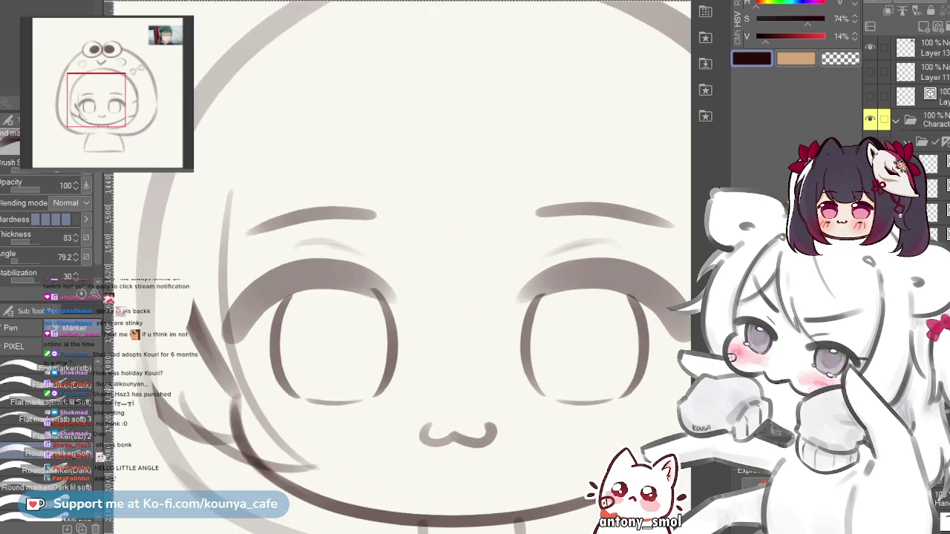
key("ctrl+z")
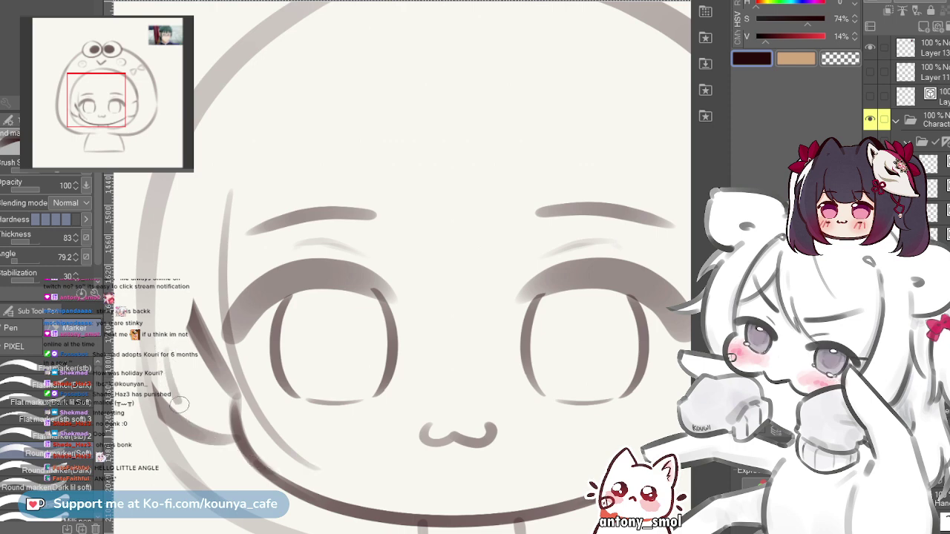
key("ctrl+z")
left_click_drag(157, 372, 315, 470)
key("ctrl+z")
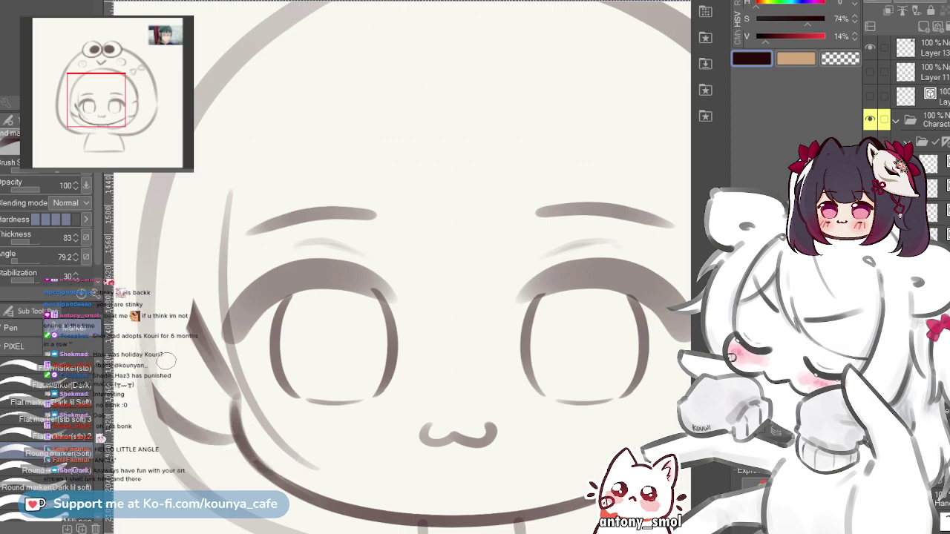
left_click_drag(165, 361, 300, 469)
scroll(230, 383, "down", 2)
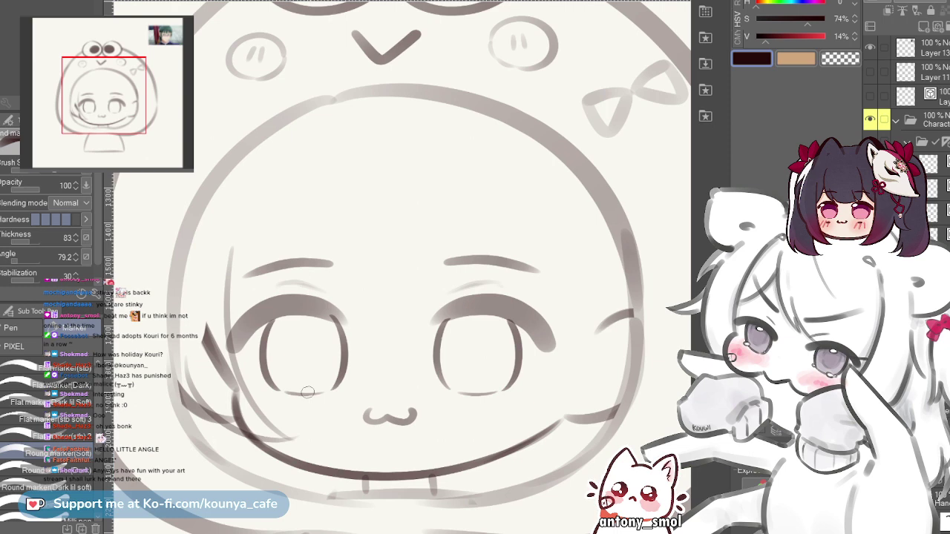
- Sketch a matching side lock on the right of the face, with its inner edge, lower sweep and outer edge along the hood opening
left_click_drag(308, 392, 259, 394)
scroll(205, 398, "up", 2)
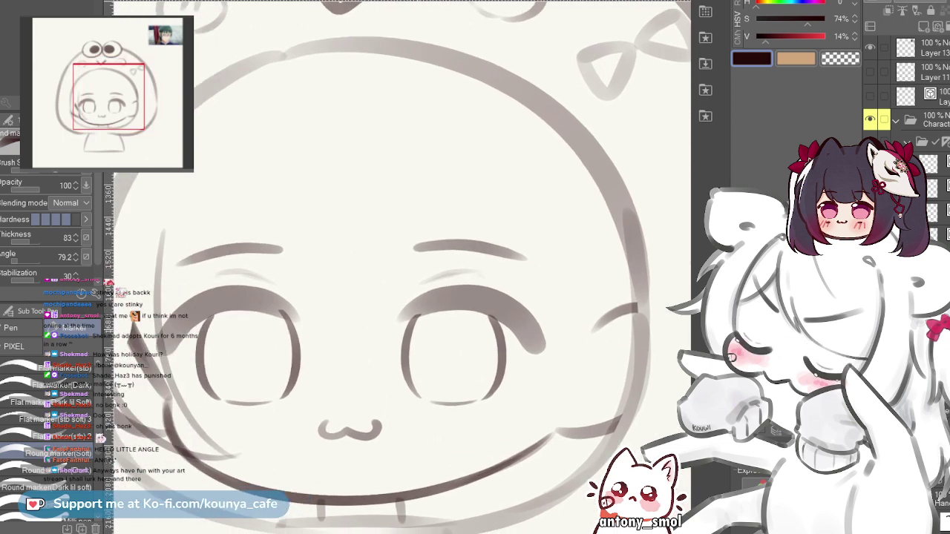
scroll(416, 334, "down", 1)
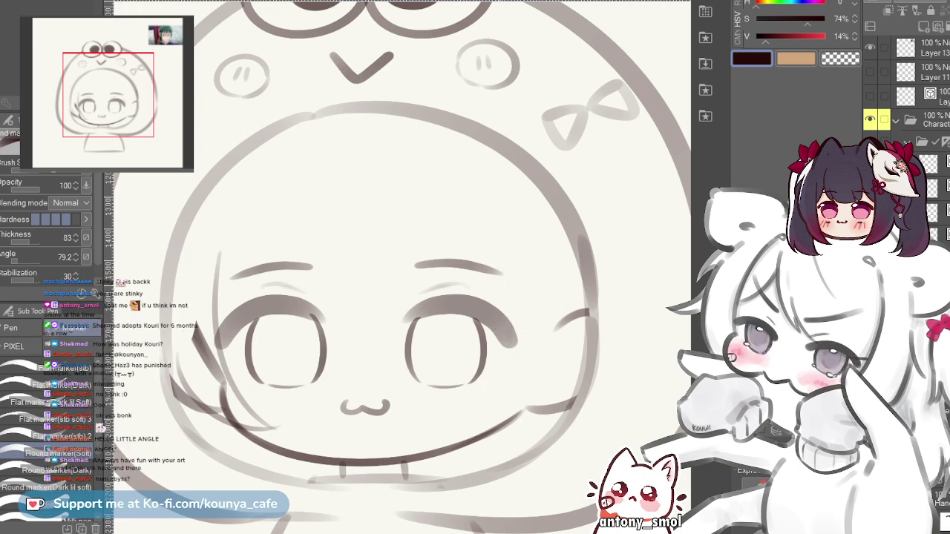
left_click_drag(497, 242, 466, 419)
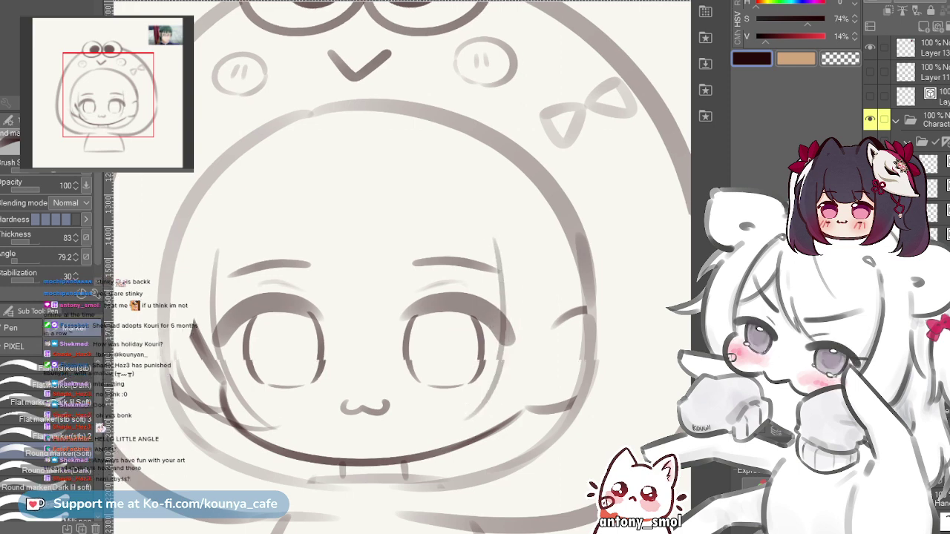
left_click_drag(503, 294, 492, 261)
left_click_drag(459, 388, 523, 361)
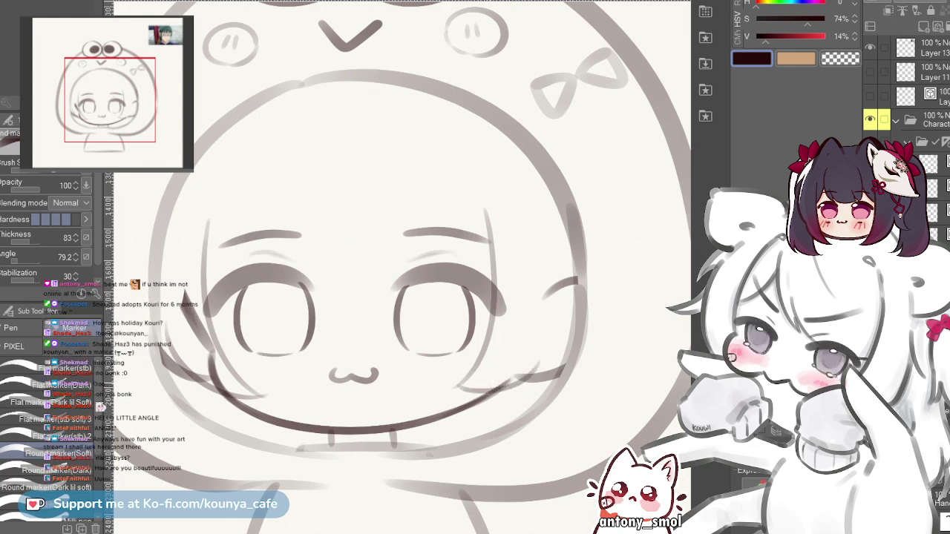
left_click_drag(553, 364, 573, 312)
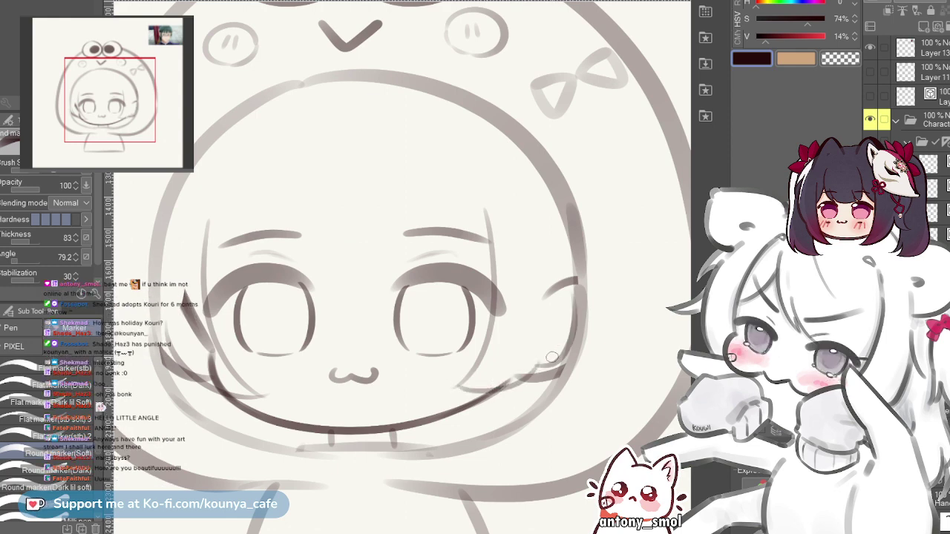
- Sketch a small curved bang lock above the left eyebrow and start the neighbouring lock beside it
scroll(371, 331, "down", 3)
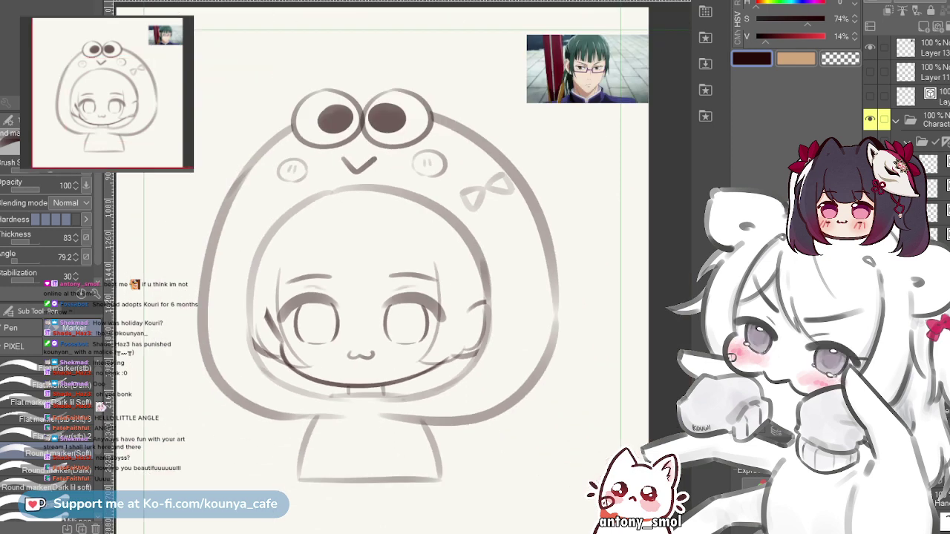
left_click_drag(524, 352, 509, 378)
scroll(349, 262, "up", 2)
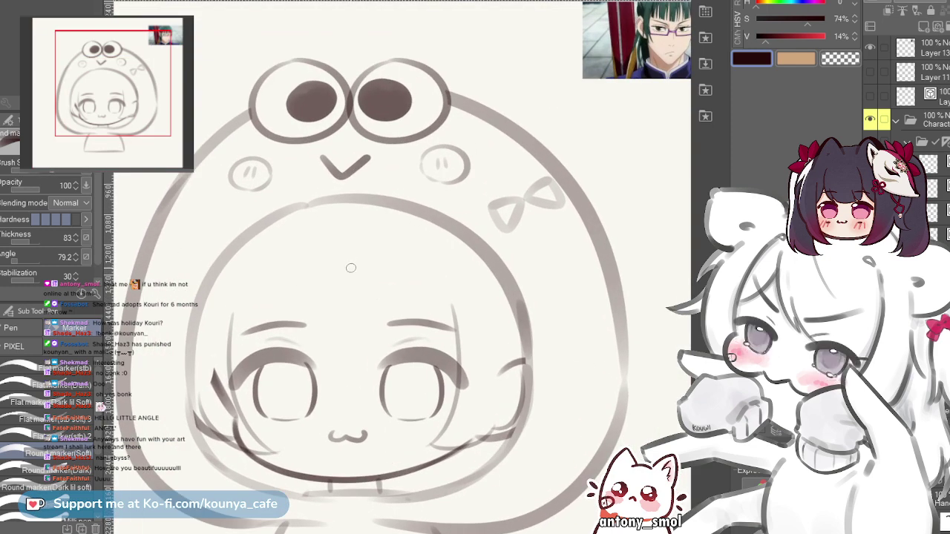
scroll(349, 263, "up", 3)
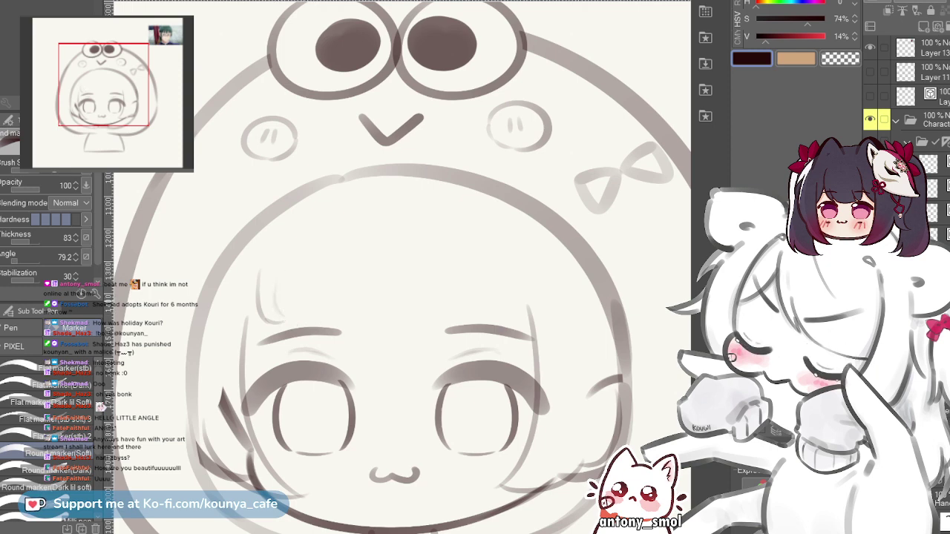
left_click_drag(286, 291, 321, 319)
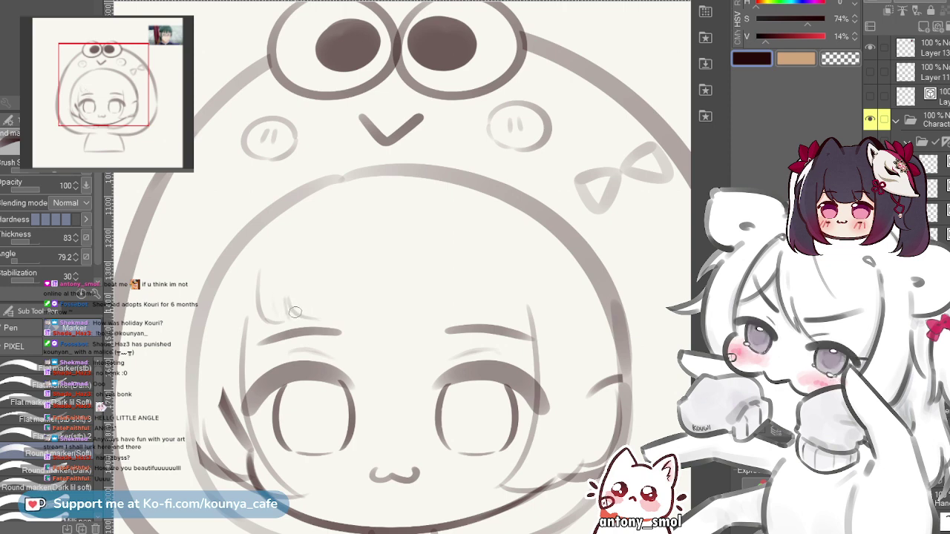
- Sketch the lower edge of the left bangs across the forehead and the central strand rising from its inner end
scroll(295, 315, "up", 3)
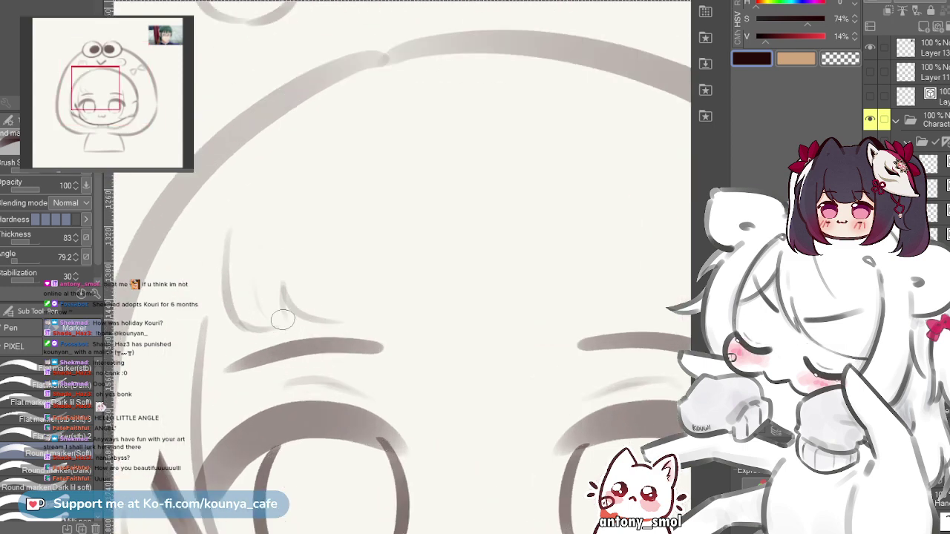
left_click_drag(284, 328, 165, 295)
mouse_move(230, 288)
left_mouse_down()
mouse_move(296, 289)
mouse_move(358, 274)
left_mouse_up()
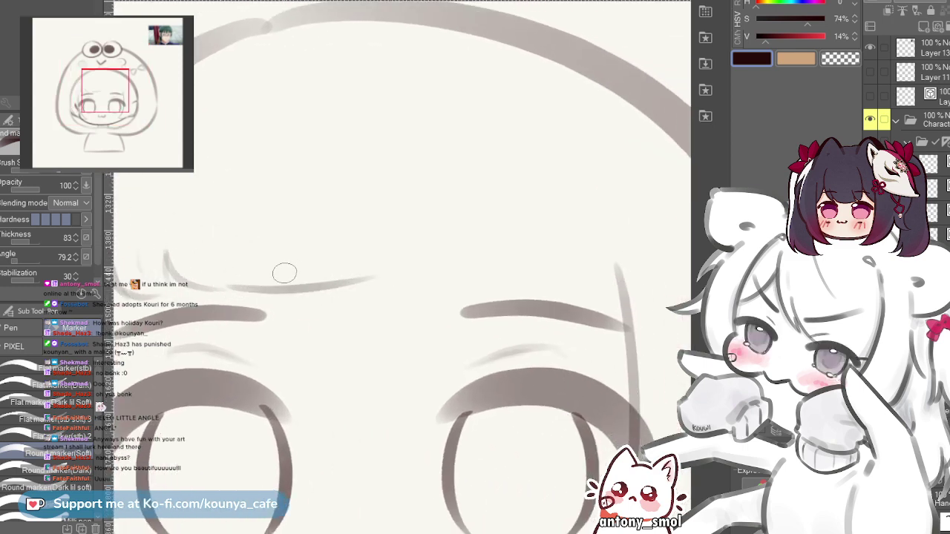
key("ctrl+z")
mouse_move(225, 290)
left_mouse_down()
mouse_move(381, 295)
mouse_move(390, 179)
mouse_move(413, 286)
left_mouse_up()
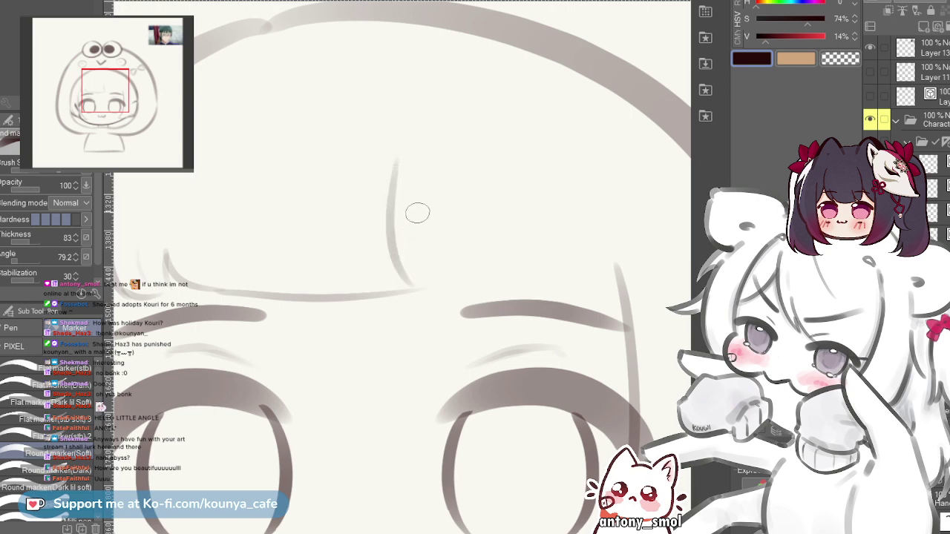
scroll(402, 223, "down", 3)
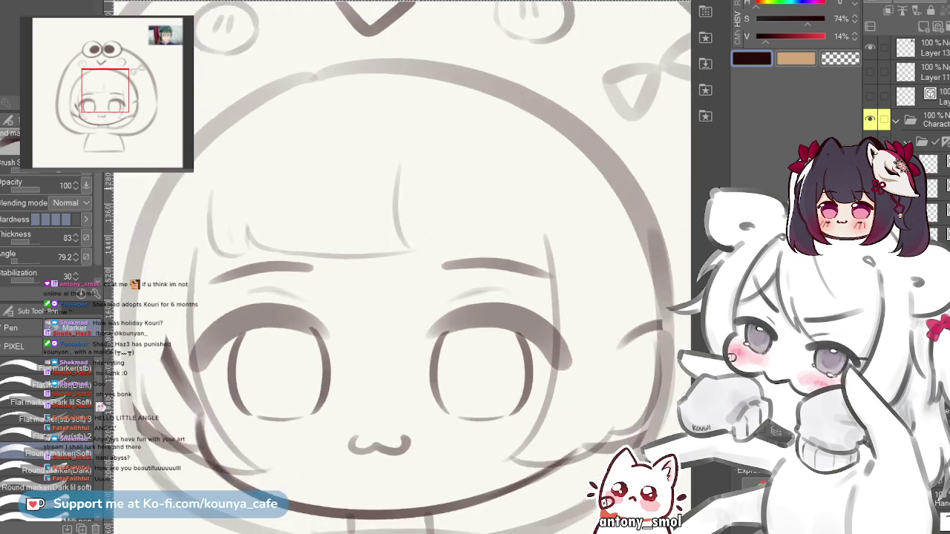
scroll(426, 175, "up", 3)
mouse_move(383, 216)
left_mouse_down()
mouse_move(354, 213)
mouse_move(394, 324)
left_mouse_up()
key("ctrl+z")
left_click_drag(320, 202, 391, 324)
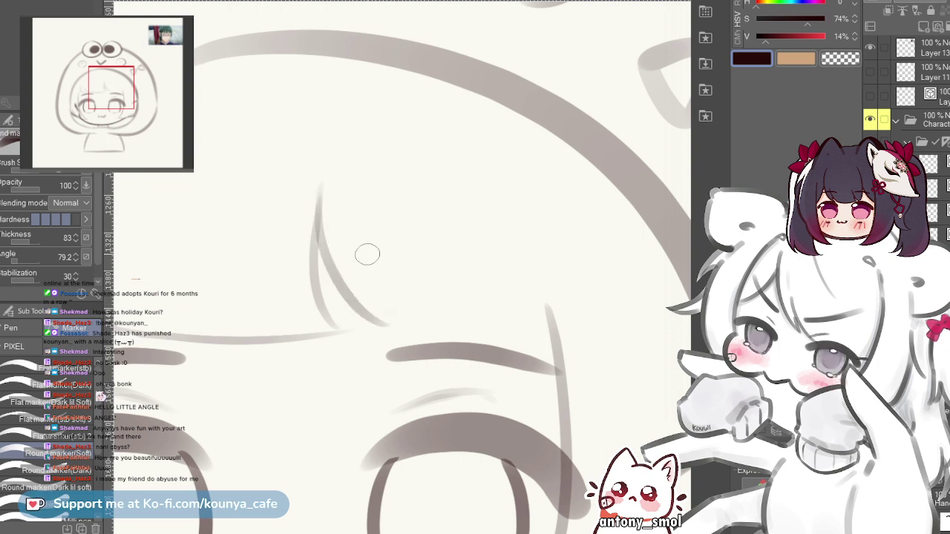
key("ctrl+z")
left_click_drag(324, 185, 389, 321)
key("ctrl+z")
left_click_drag(322, 181, 365, 306)
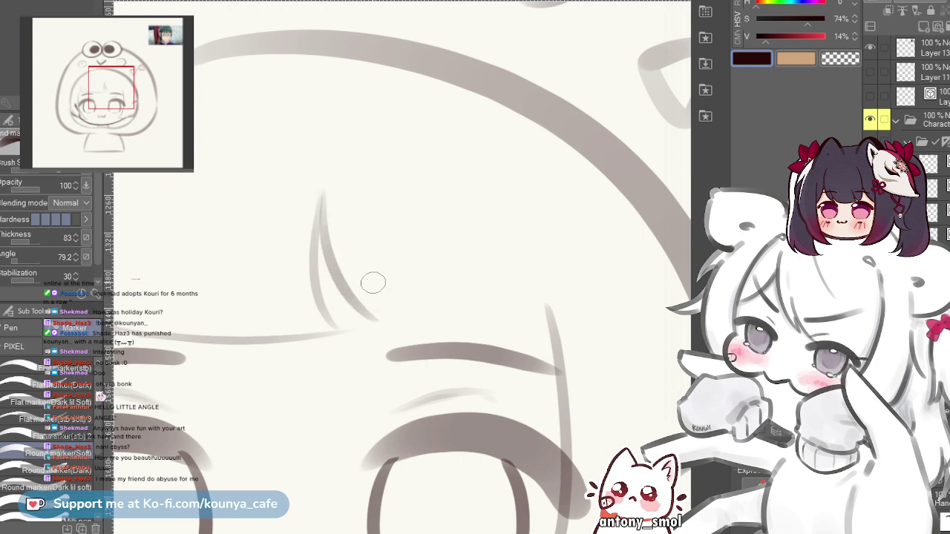
key("ctrl+z")
left_click_drag(331, 197, 389, 332)
key("ctrl+z")
left_click_drag(314, 190, 364, 289)
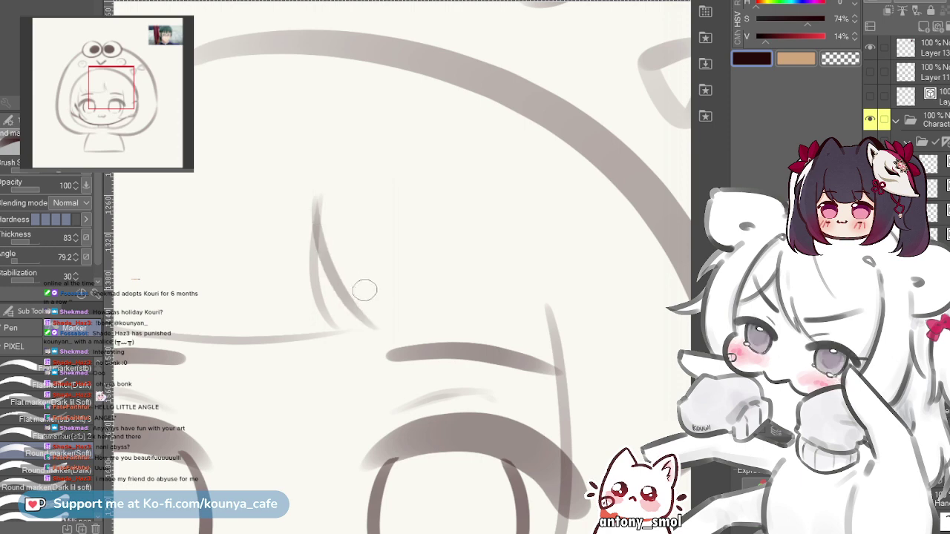
key("ctrl+z")
- Sketch the second edge of the central parting, curving from its tip into the lower edge of the right bangs
mouse_move(322, 195)
left_mouse_down()
mouse_move(349, 310)
mouse_move(473, 339)
mouse_move(441, 332)
mouse_move(493, 336)
left_mouse_up()
key("ctrl+z")
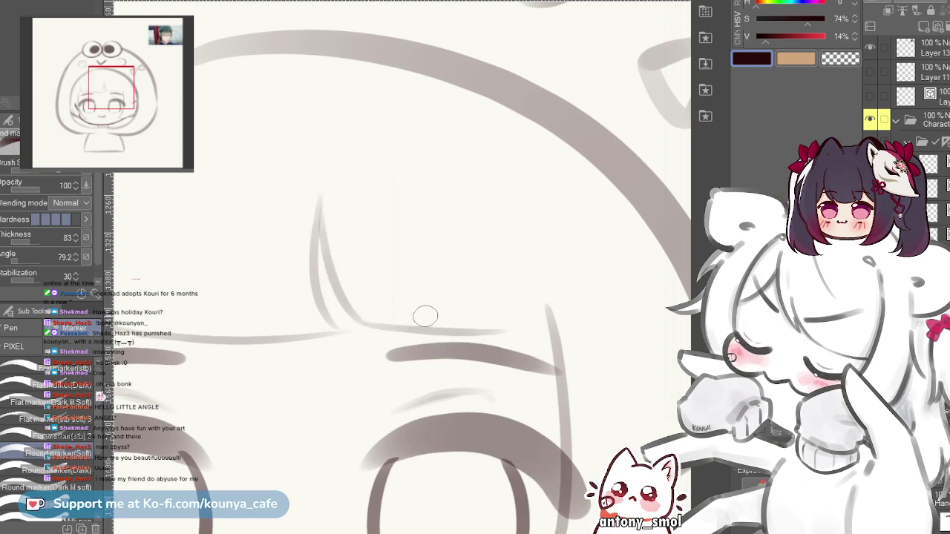
key("ctrl+z")
mouse_move(355, 325)
left_mouse_down()
mouse_move(445, 330)
mouse_move(497, 231)
left_mouse_up()
key("ctrl+z")
left_click_drag(500, 314, 495, 171)
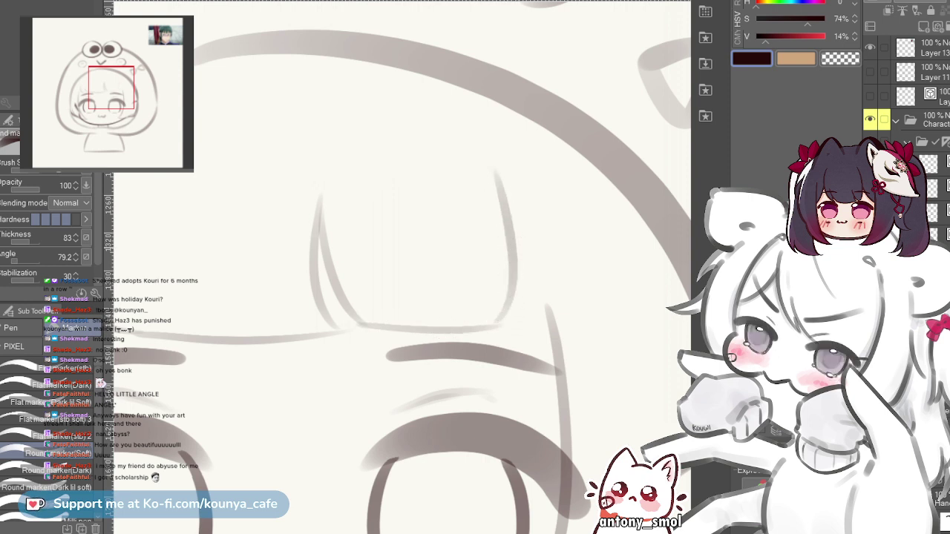
key("ctrl+z")
key("ctrl+z")
left_click_drag(513, 322, 523, 235)
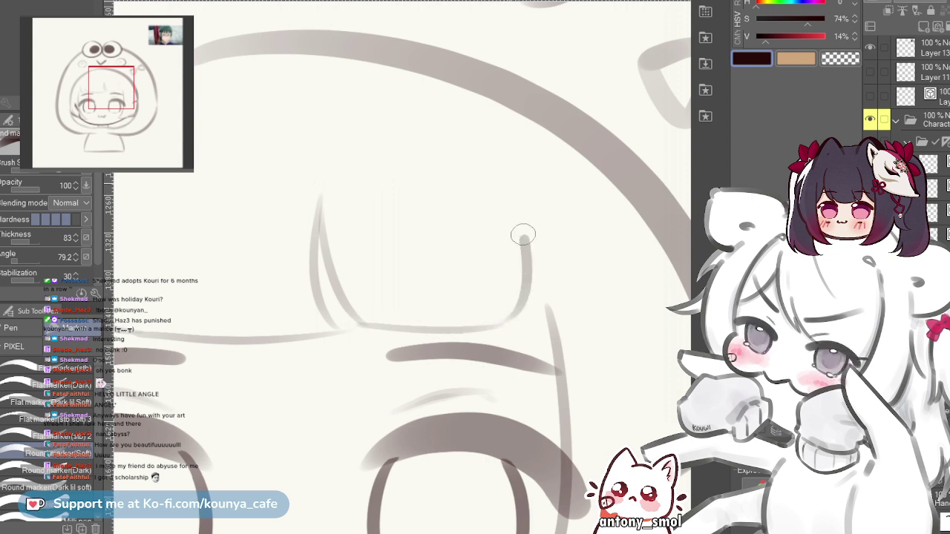
key("ctrl+z")
mouse_move(508, 338)
left_mouse_down()
mouse_move(532, 278)
mouse_move(513, 159)
left_mouse_up()
key("ctrl+z")
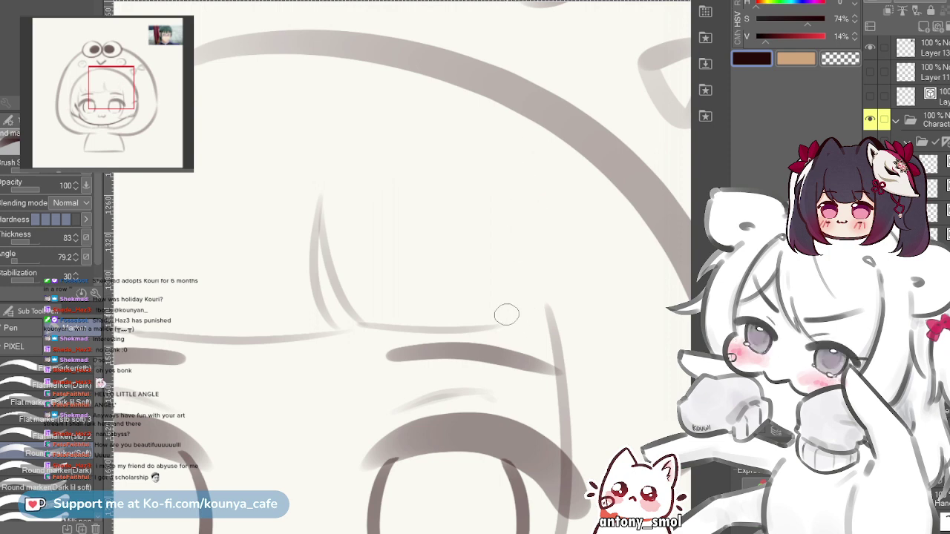
left_click_drag(505, 314, 495, 147)
key("ctrl+z")
left_click_drag(510, 311, 492, 145)
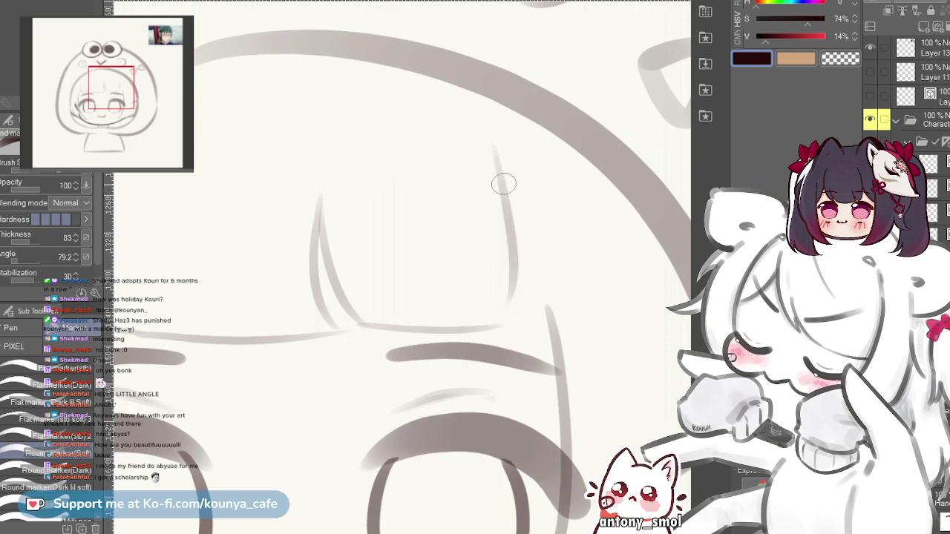
key("ctrl+z")
mouse_move(503, 311)
left_mouse_down()
mouse_move(498, 205)
mouse_move(481, 182)
left_mouse_up()
key("ctrl+z")
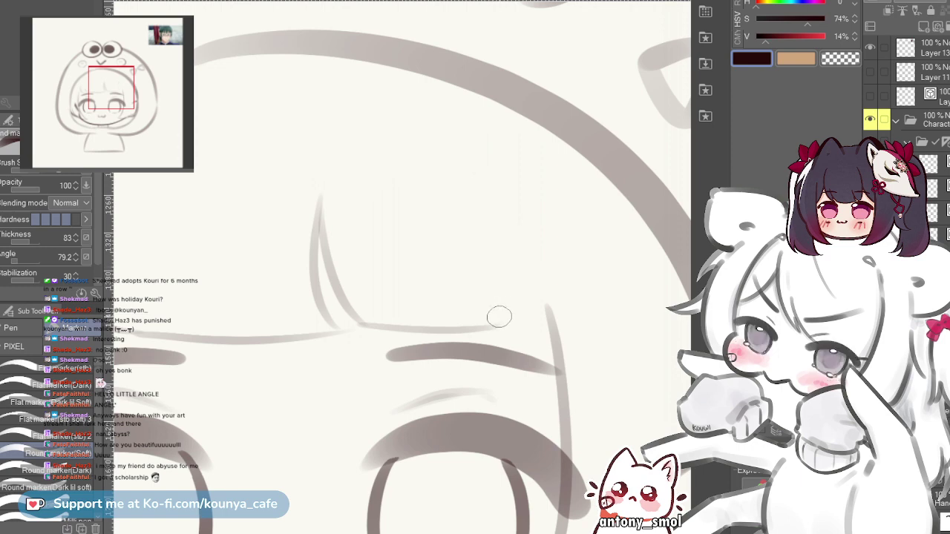
- Sketch the outer edge of the right bangs, a thin overlapping strand, and a short lower edge beyond the side lock
left_click_drag(514, 310, 498, 159)
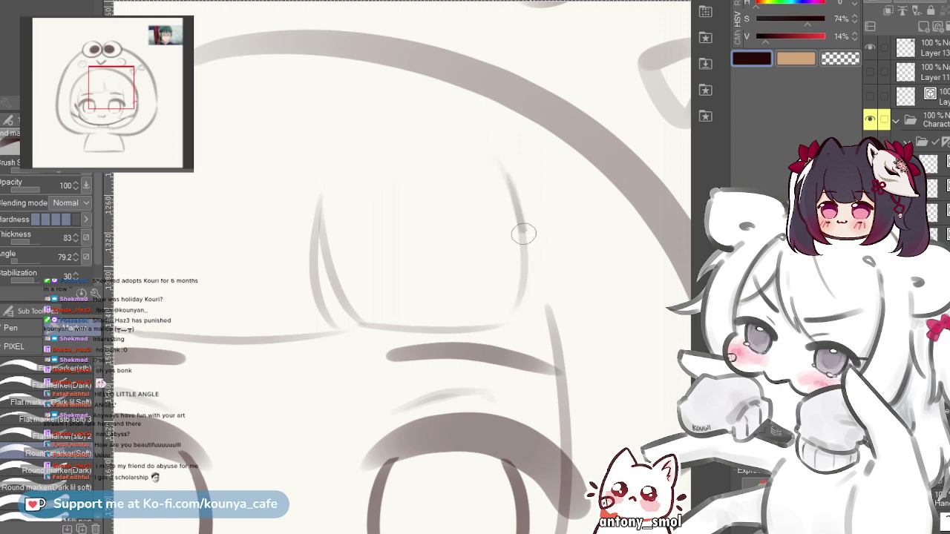
left_click_drag(523, 234, 514, 318)
key("ctrl+z")
left_click_drag(509, 215, 534, 326)
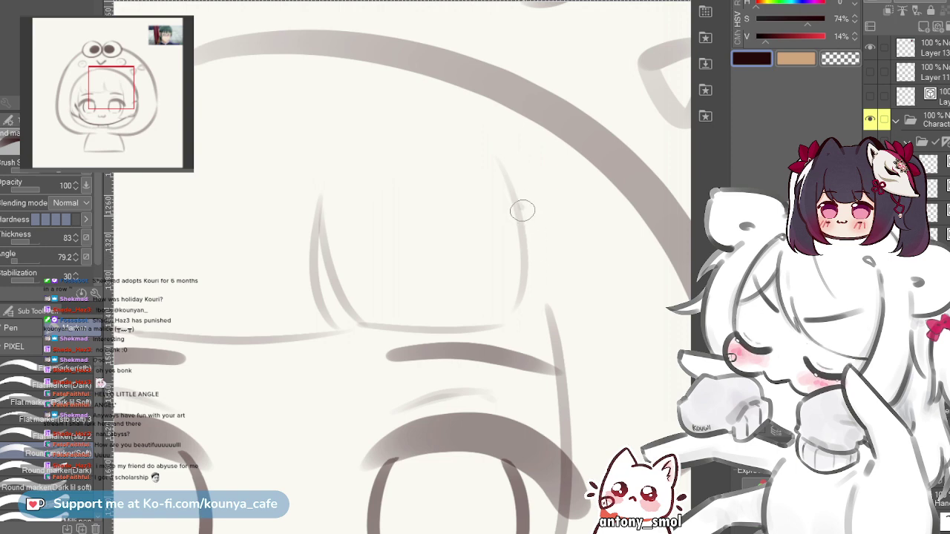
left_click_drag(519, 208, 541, 297)
left_click_drag(557, 260, 520, 244)
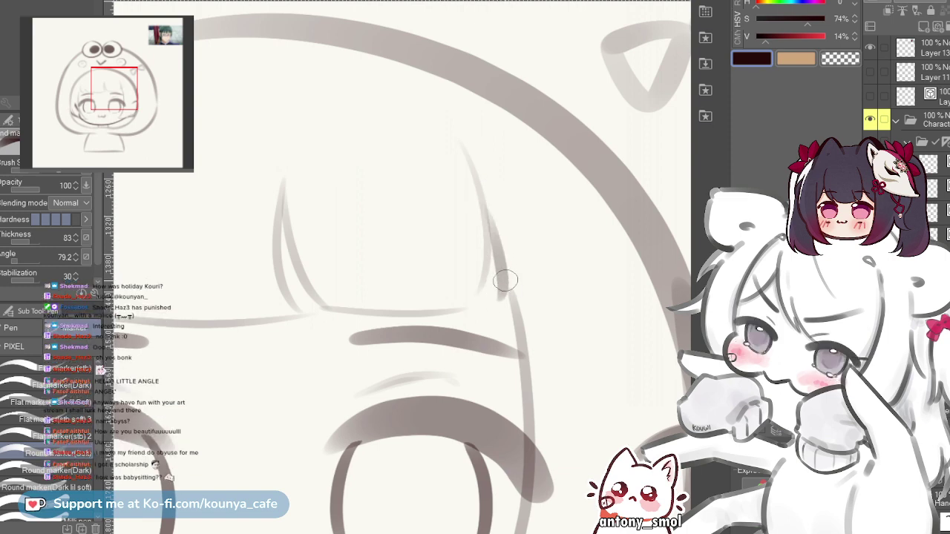
key("ctrl+z")
key("ctrl+z")
left_click_drag(487, 217, 500, 289)
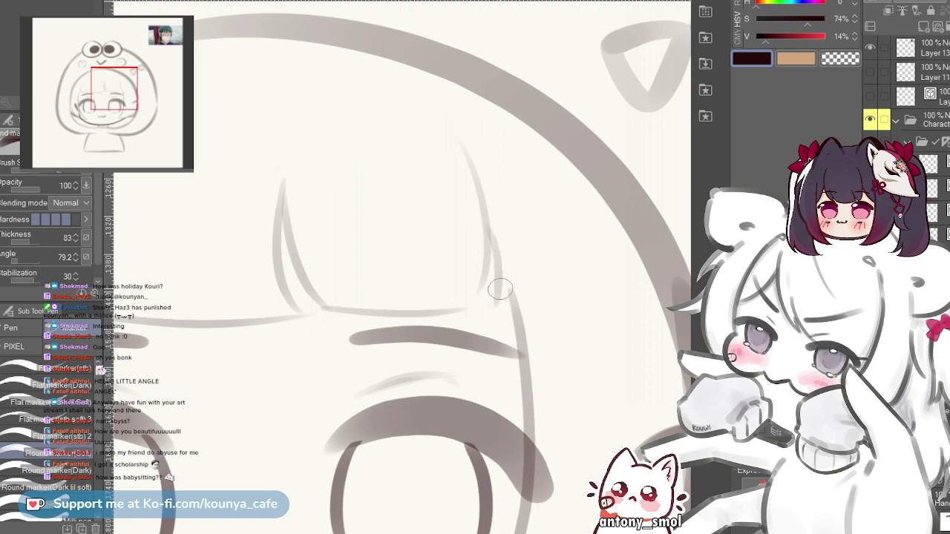
key("ctrl+z")
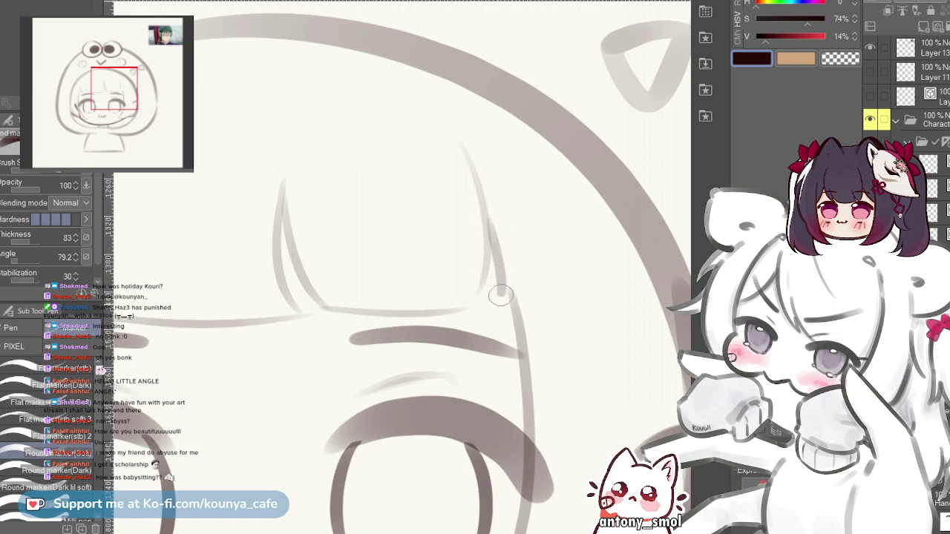
key("ctrl+z")
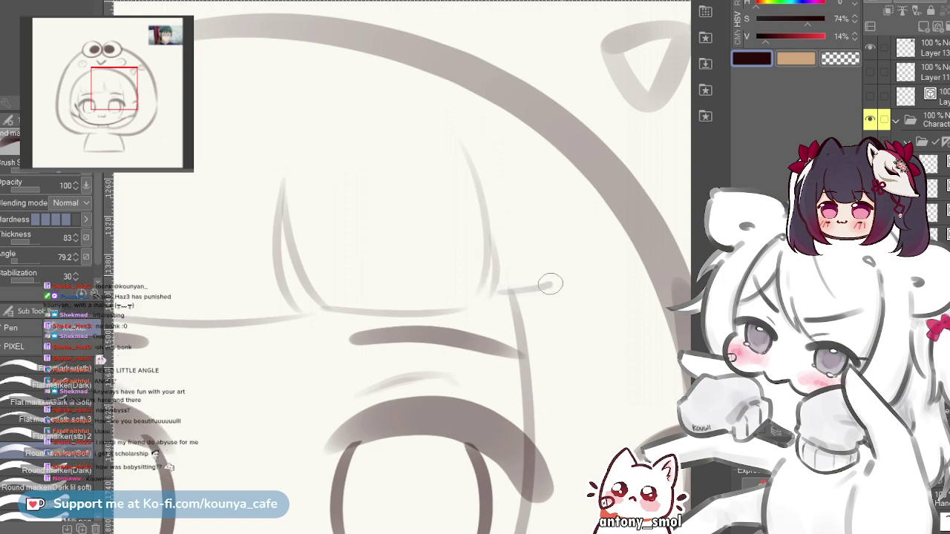
- Sketch a thin strand beside the left bangs and a curved outer lock reaching out to the left of the hood opening
scroll(531, 276, "down", 4)
scroll(412, 275, "up", 3)
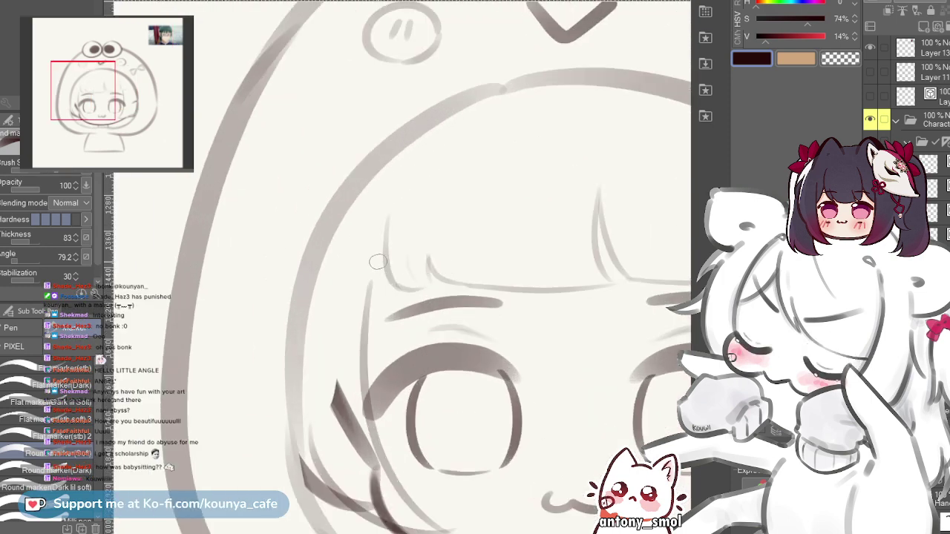
scroll(373, 246, "up", 3)
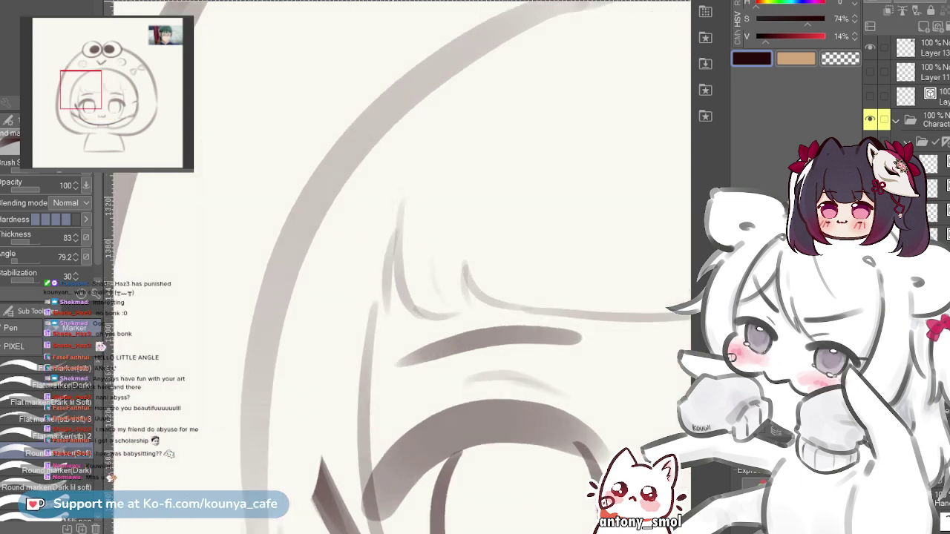
mouse_move(392, 308)
left_mouse_down()
mouse_move(303, 277)
mouse_move(311, 290)
mouse_move(391, 317)
left_mouse_up()
key("ctrl+z")
key("ctrl+z")
mouse_move(301, 257)
left_mouse_down()
mouse_move(307, 275)
mouse_move(389, 305)
left_mouse_up()
scroll(368, 288, "down", 2)
left_click_drag(459, 296, 373, 276)
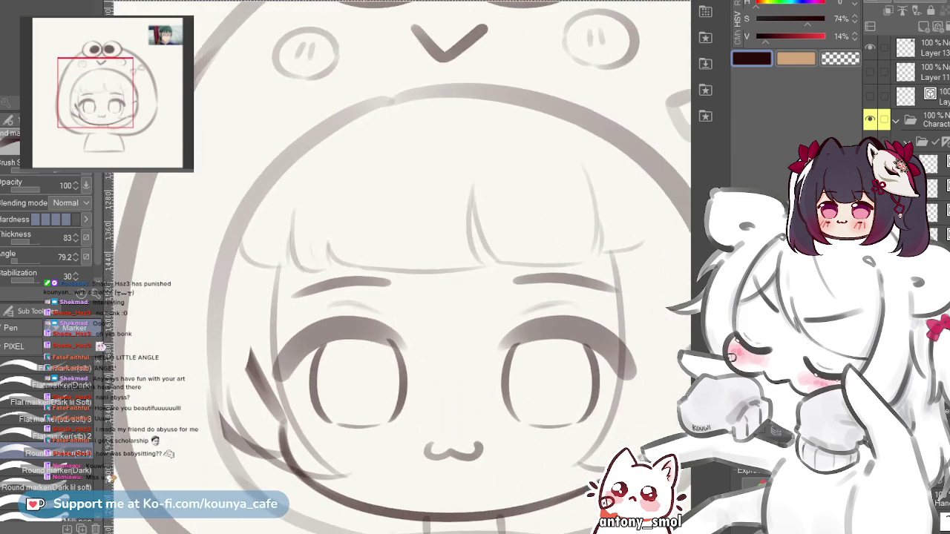
- Sketch the right outer bang lock, curving from the end of the bangs' lower edge up to the hood opening
scroll(373, 276, "down", 1)
left_click_drag(427, 291, 374, 282)
scroll(390, 320, "up", 1)
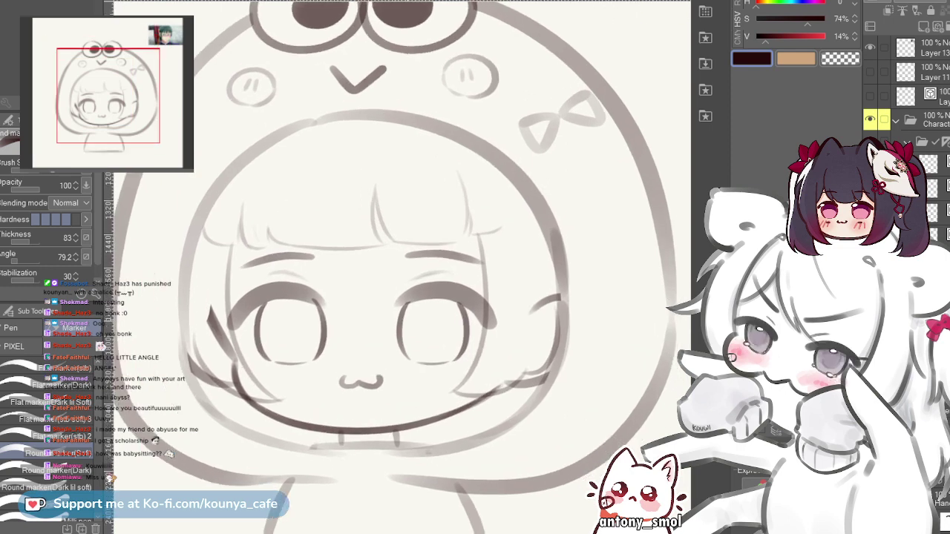
left_click_drag(389, 320, 374, 310)
scroll(432, 215, "up", 3)
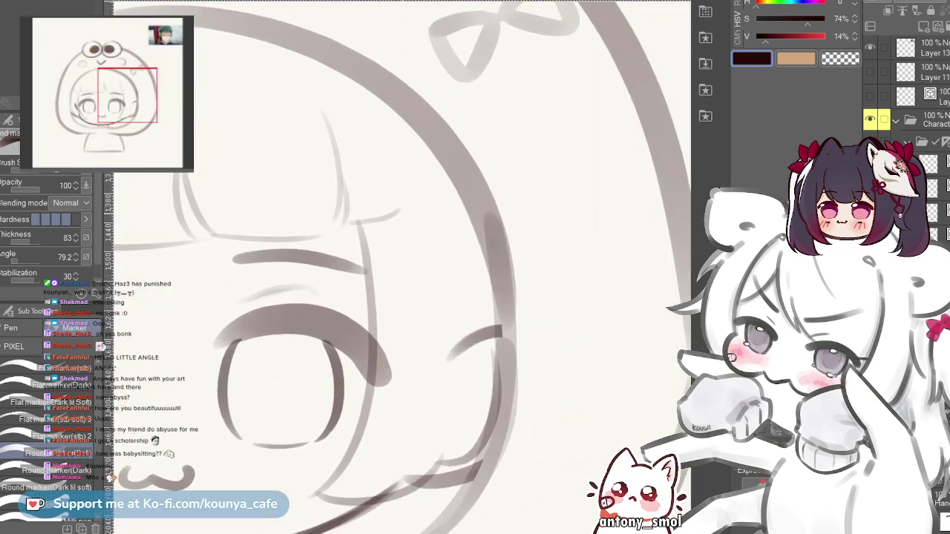
scroll(396, 212, "up", 2)
key("ctrl+z")
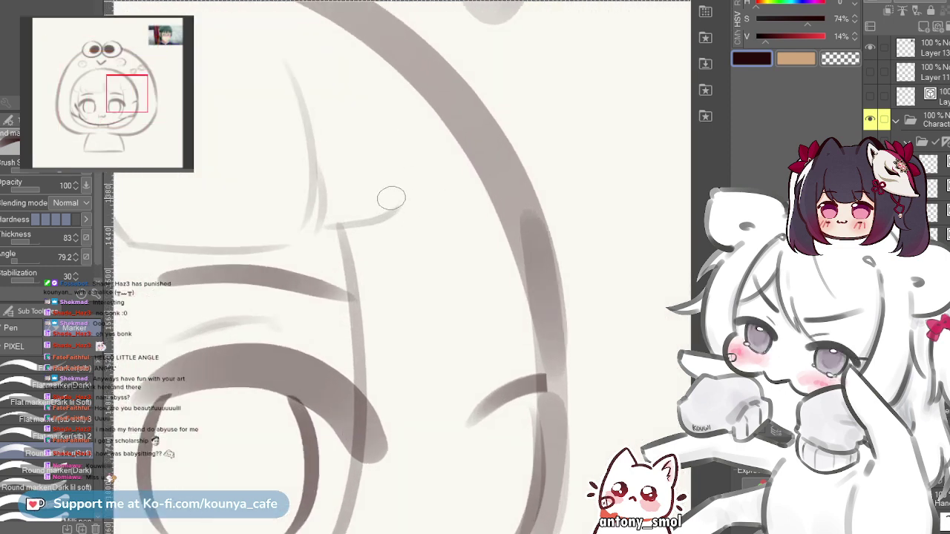
mouse_move(398, 212)
left_mouse_down()
mouse_move(433, 214)
mouse_move(420, 115)
left_mouse_up()
key("ctrl+z")
left_click_drag(462, 194, 429, 111)
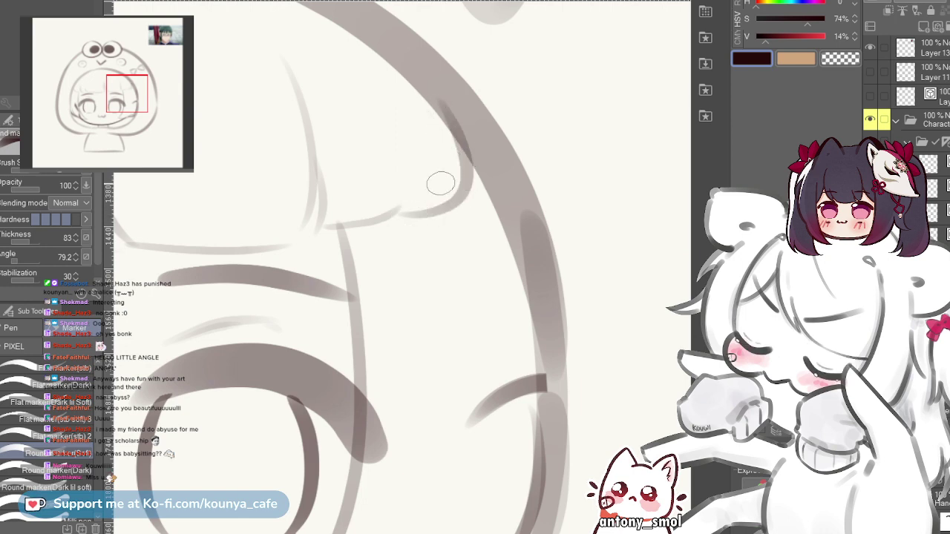
key("ctrl+z")
mouse_move(389, 215)
left_mouse_down()
mouse_move(413, 214)
mouse_move(435, 128)
left_mouse_up()
key("ctrl+z")
left_click_drag(392, 220, 461, 137)
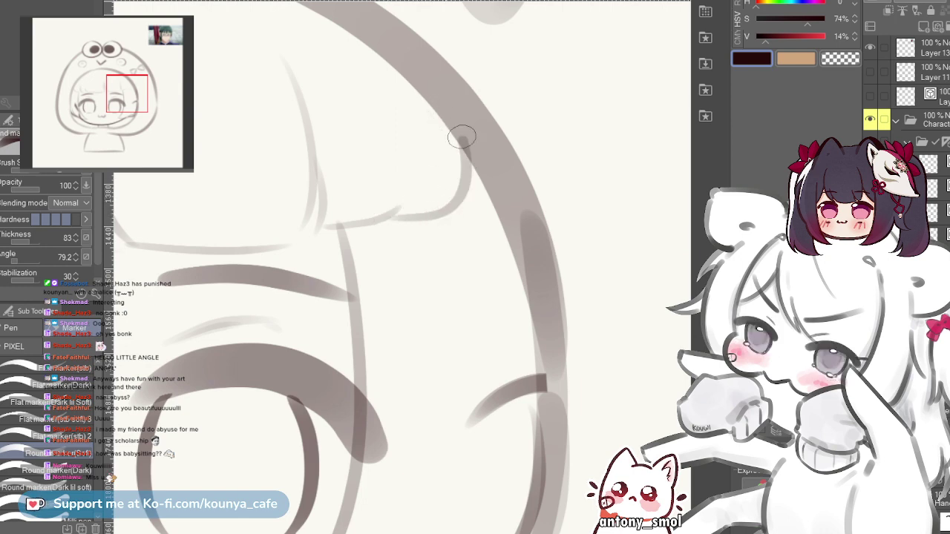
- Examine the sketched bangs and side locks on the whole figure against the green-haired reference image
scroll(427, 209, "down", 4)
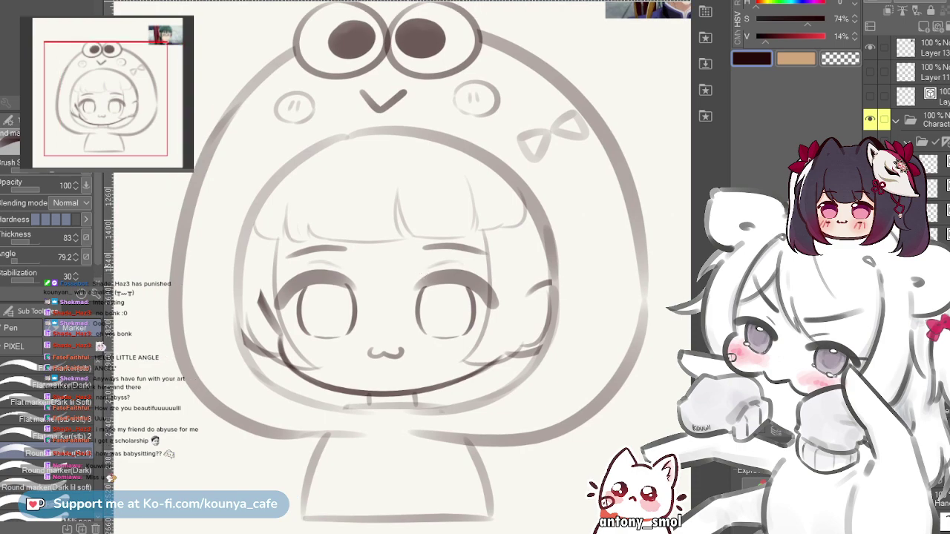
scroll(426, 251, "up", 1)
scroll(426, 251, "down", 4)
scroll(390, 218, "up", 3)
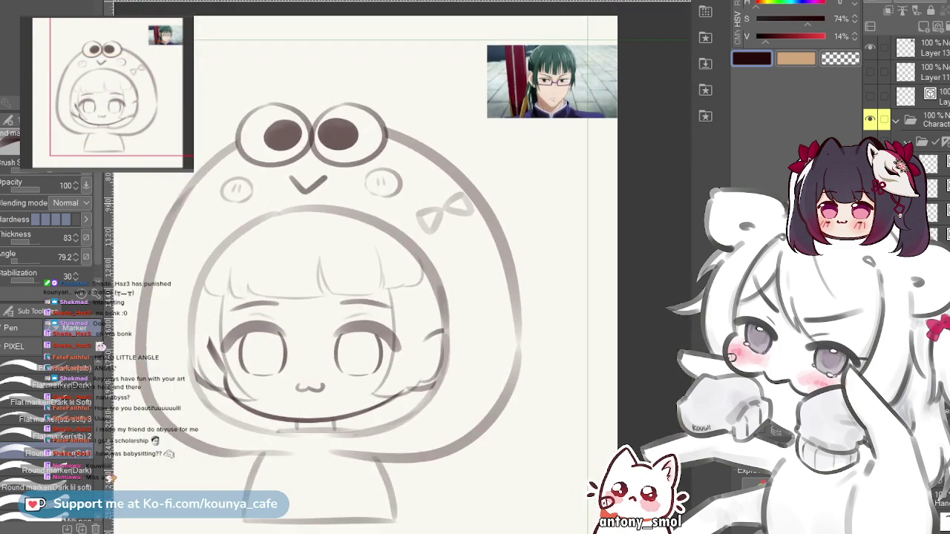
scroll(390, 218, "up", 2)
scroll(440, 263, "down", 3)
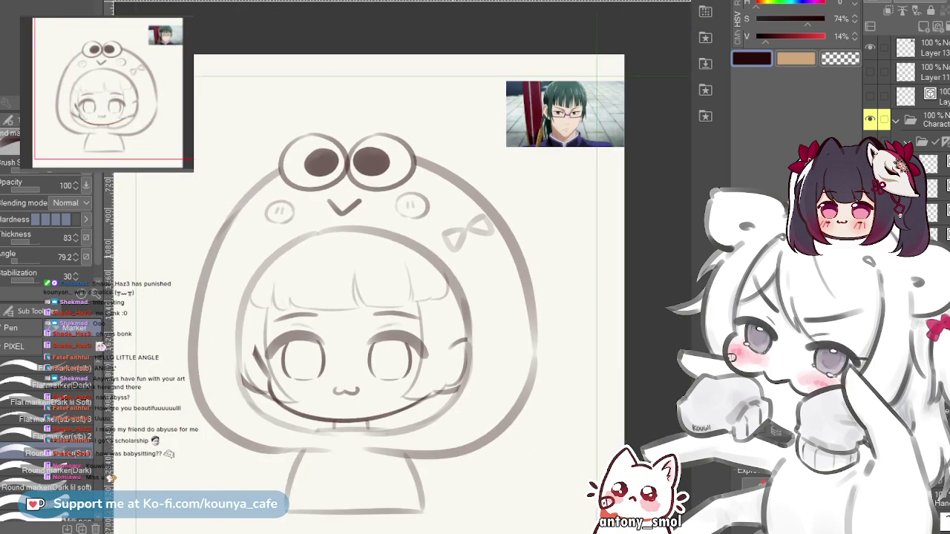
scroll(401, 267, "left", 2)
scroll(401, 267, "up", 2)
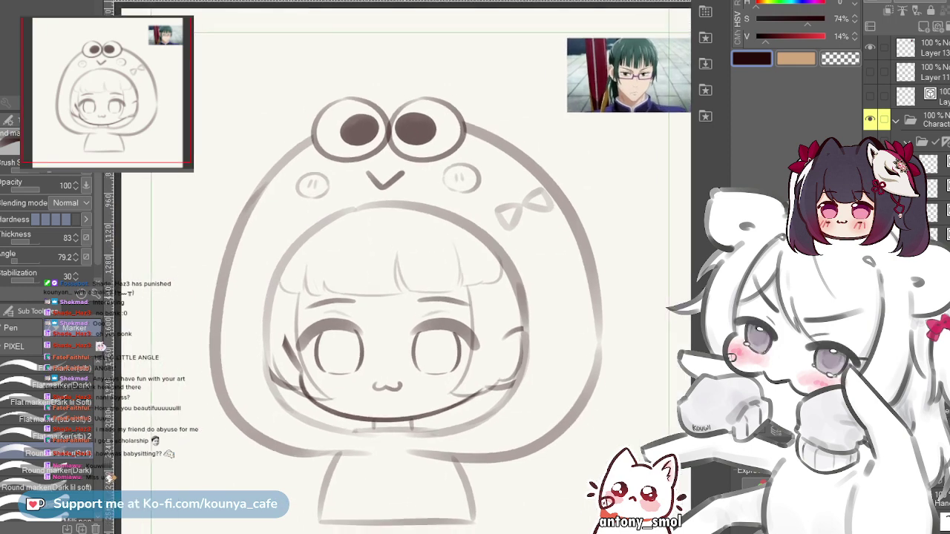
- Inspect the bangs, side locks and face inside the hood opening up close and at a distance
scroll(432, 296, "up", 2)
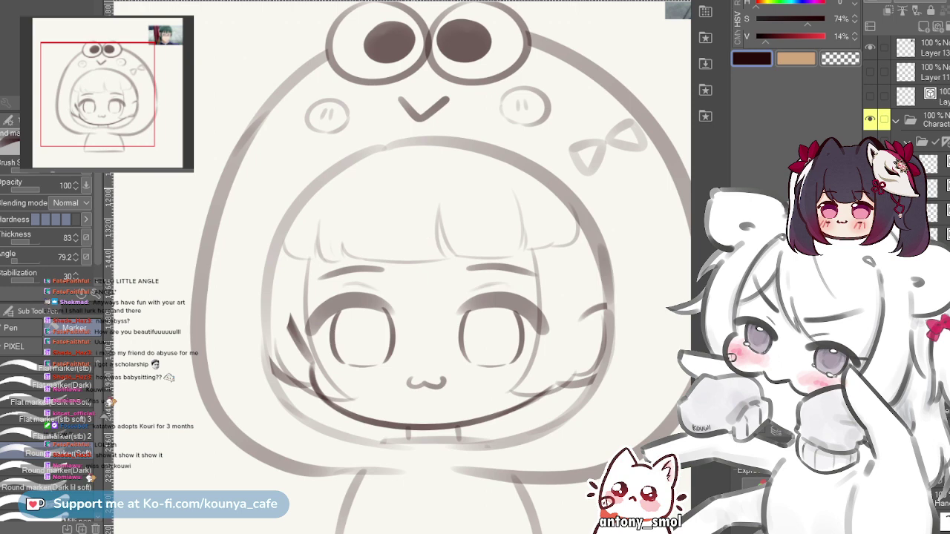
scroll(423, 201, "down", 2)
left_click_drag(502, 250, 484, 235)
scroll(456, 207, "up", 2)
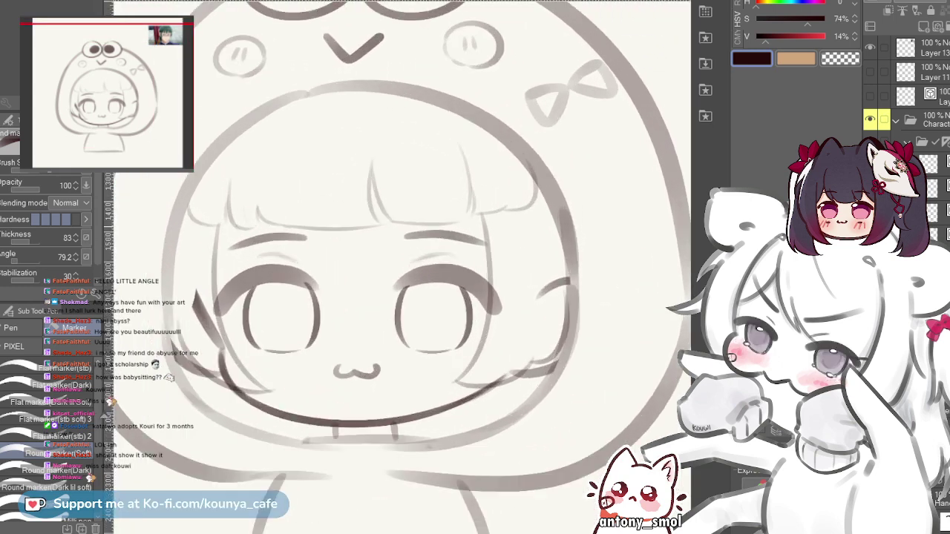
left_click_drag(397, 253, 430, 254)
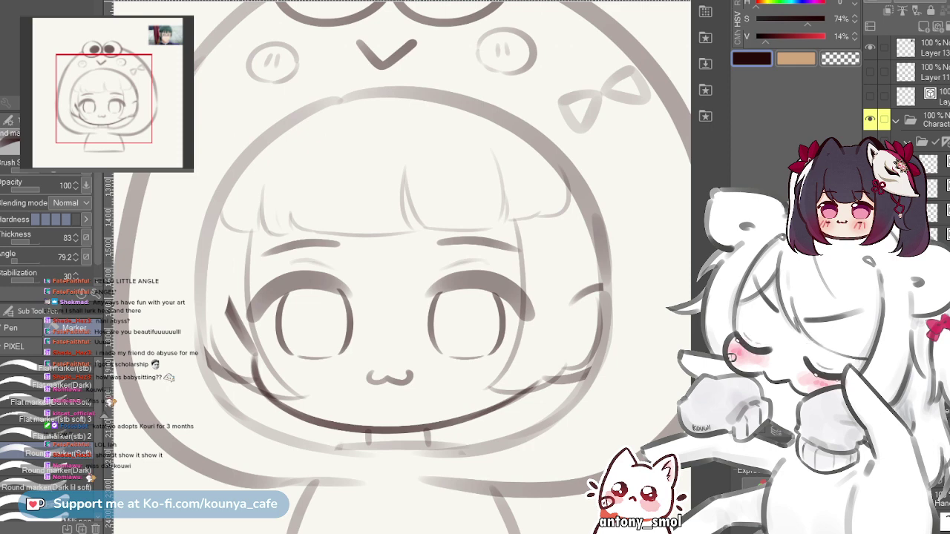
left_click_drag(281, 383, 275, 360)
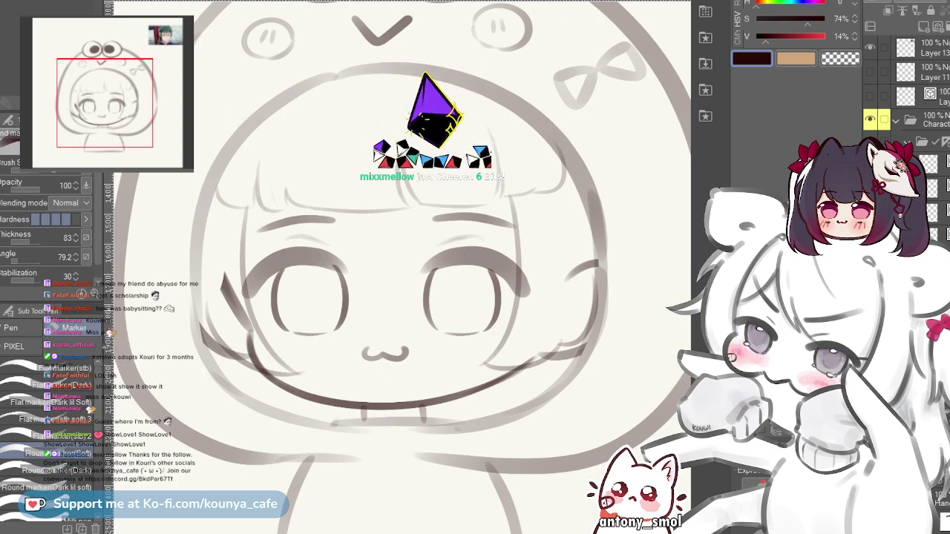
scroll(334, 312, "up", 2)
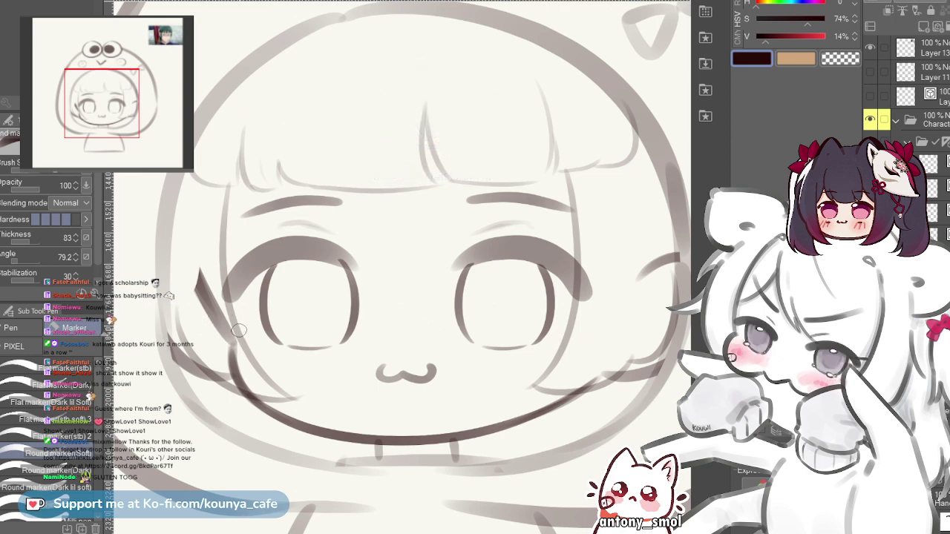
scroll(247, 307, "down", 1)
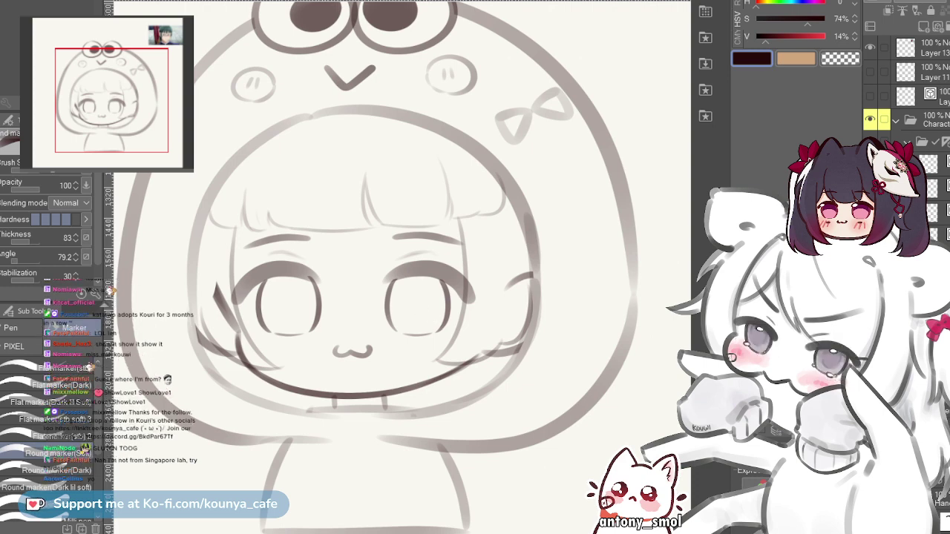
- Sketch thin curved hair strands beyond the right side lock, sweeping down along the inside of the hood opening
scroll(411, 286, "up", 2)
mouse_move(364, 331)
left_mouse_down()
mouse_move(395, 326)
mouse_move(418, 306)
left_mouse_up()
scroll(485, 312, "up", 2)
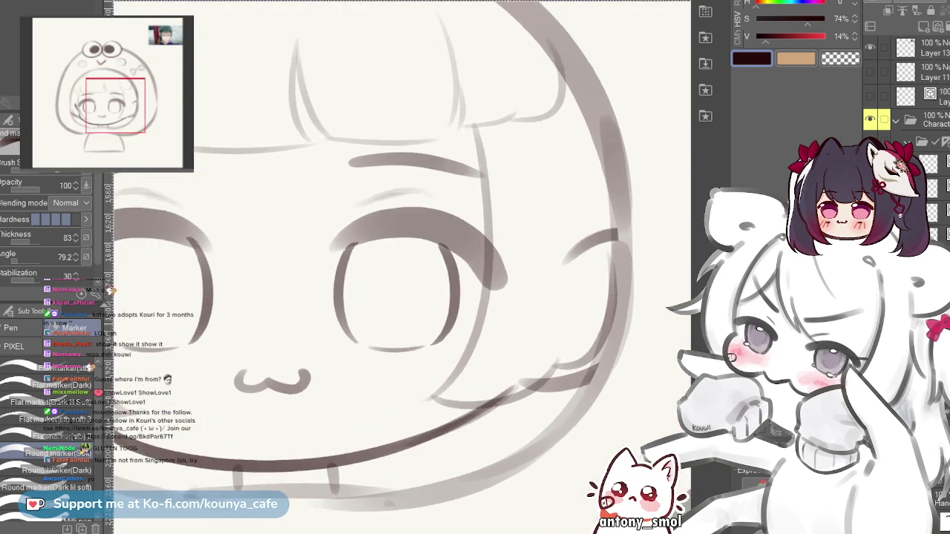
left_click_drag(518, 333, 462, 312)
scroll(509, 304, "up", 1)
scroll(493, 299, "up", 1)
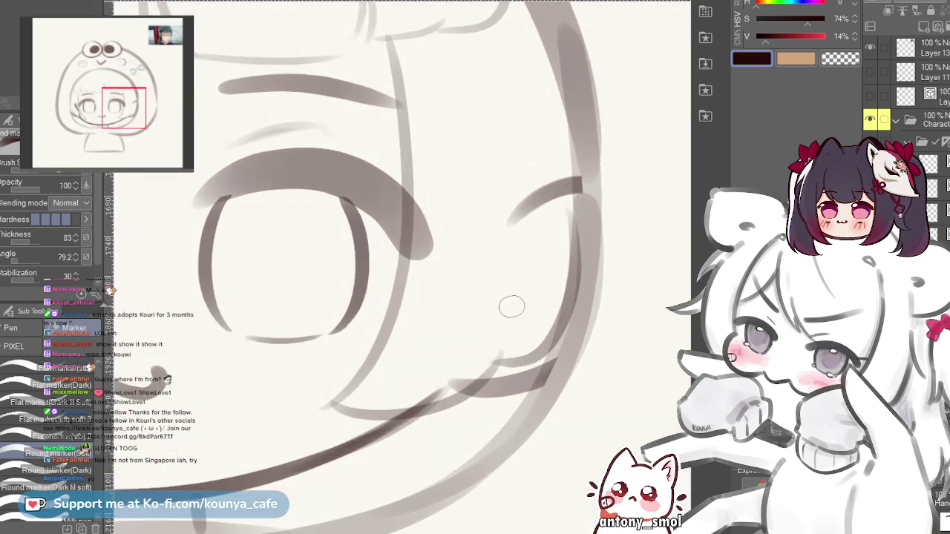
scroll(511, 296, "down", 2)
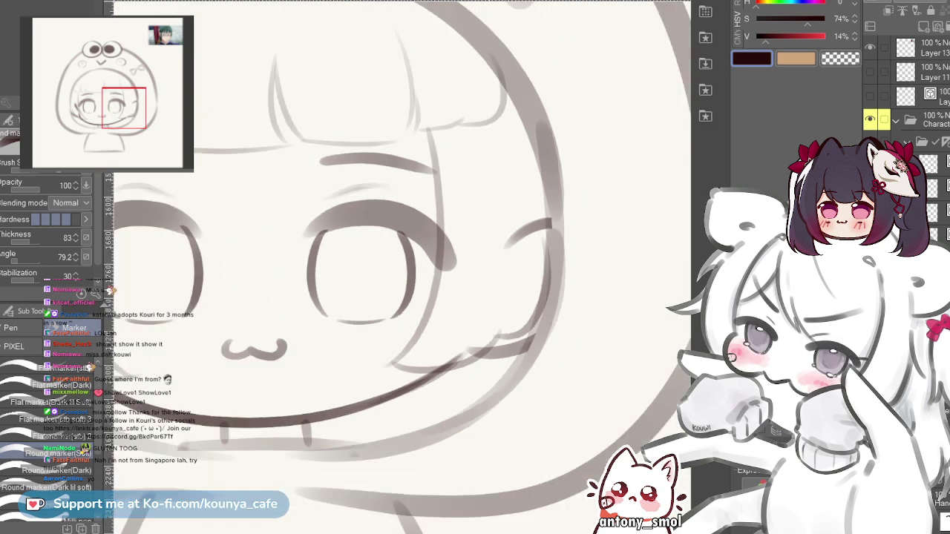
scroll(522, 275, "up", 1)
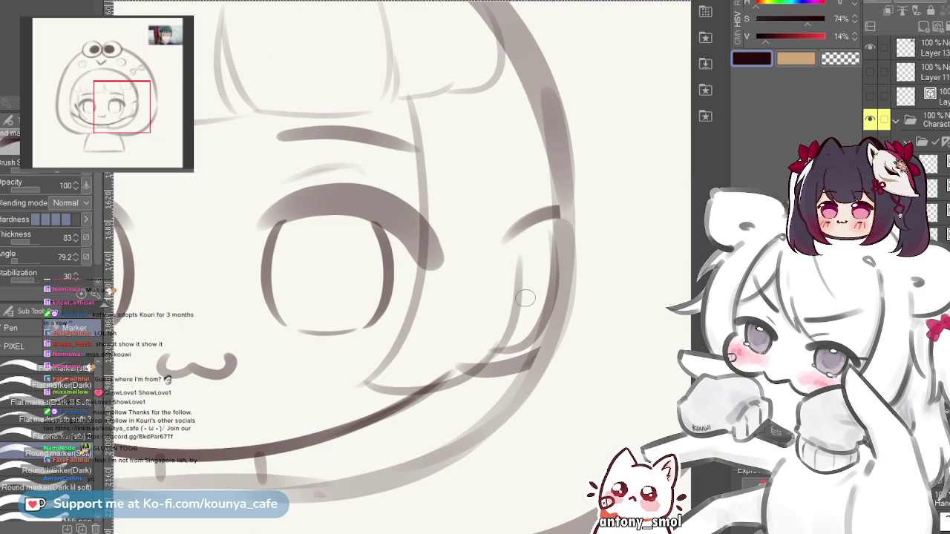
mouse_move(526, 268)
left_mouse_down()
mouse_move(483, 354)
mouse_move(519, 292)
mouse_move(535, 291)
mouse_move(529, 267)
mouse_move(496, 371)
mouse_move(497, 354)
mouse_move(535, 361)
left_mouse_up()
scroll(547, 314, "down", 5)
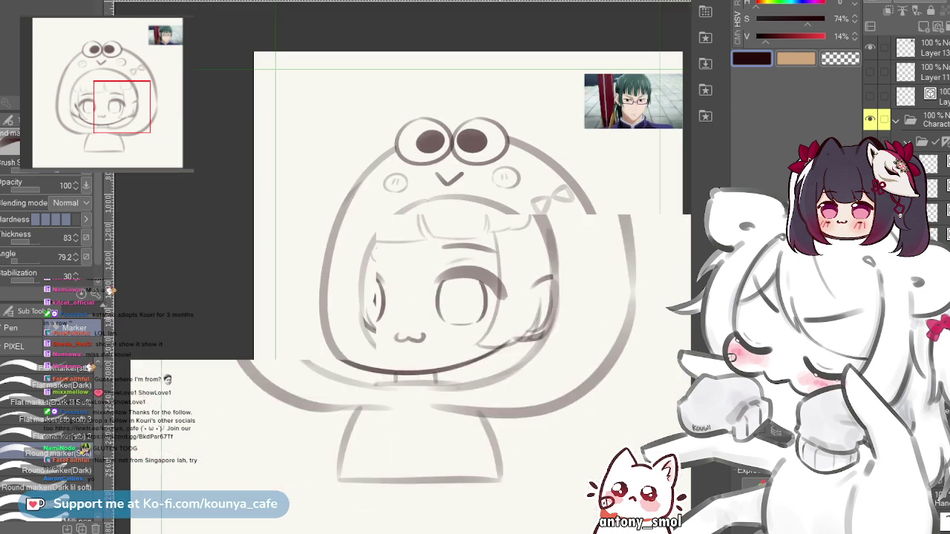
scroll(559, 317, "up", 3)
scroll(290, 324, "up", 2)
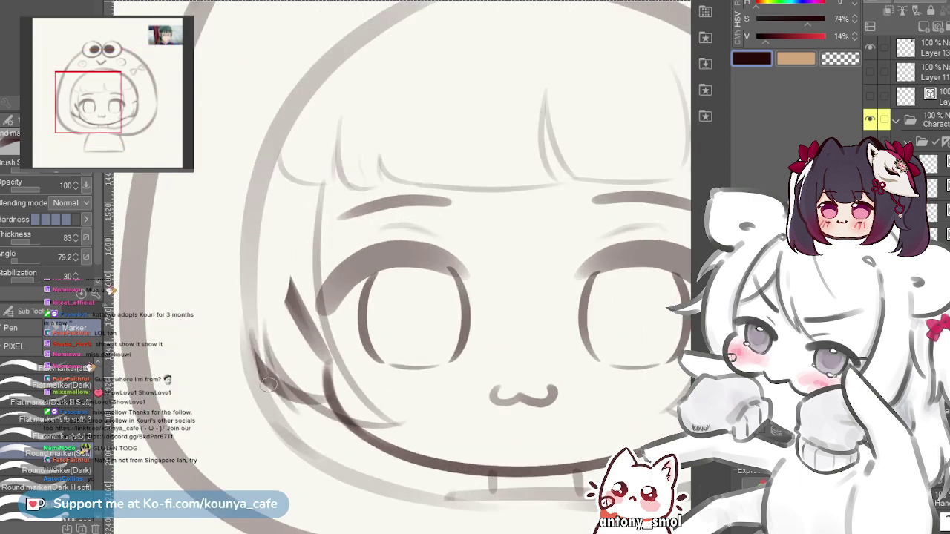
scroll(269, 384, "down", 2)
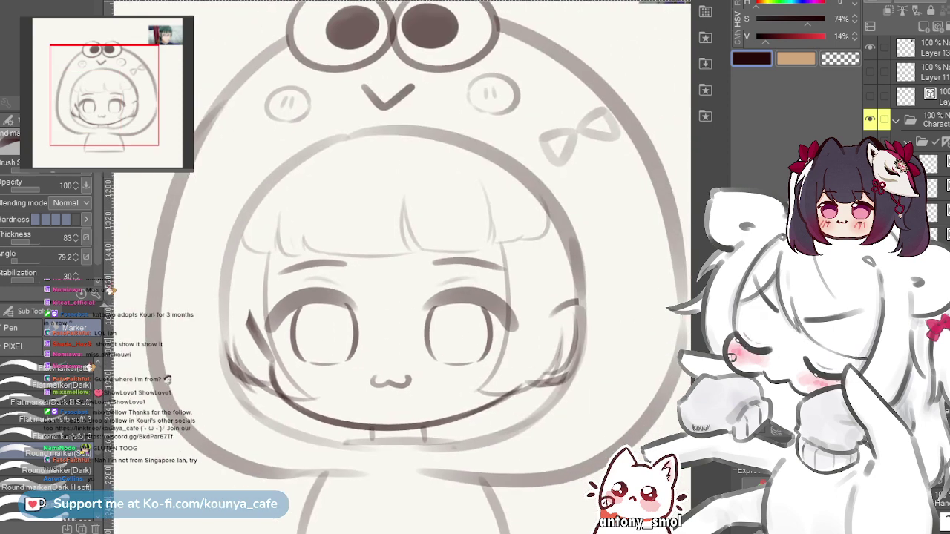
- Switch to the face sketch's layer and erase the upper ear line between the right side lock and the hood opening
left_click(577, 305, "ctrl")
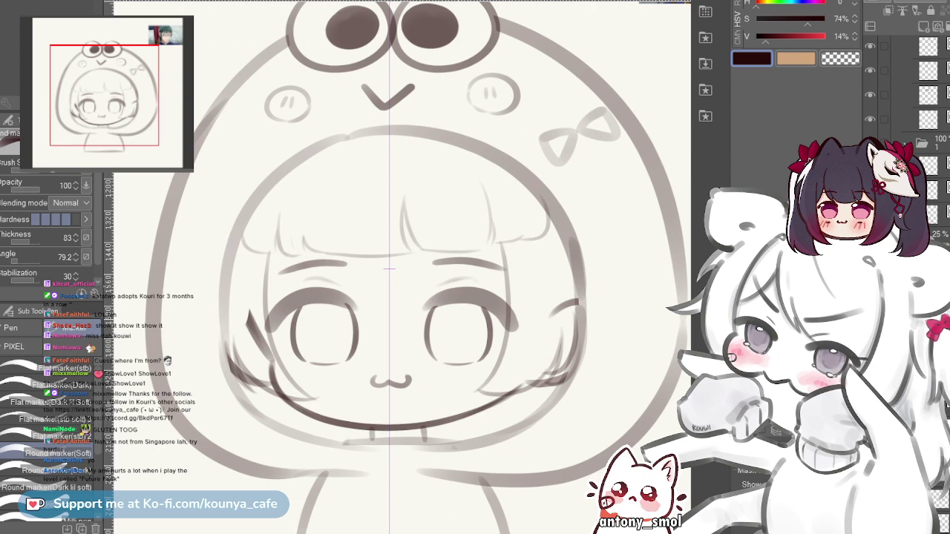
scroll(457, 279, "up", 1)
left_click_drag(481, 343, 389, 320)
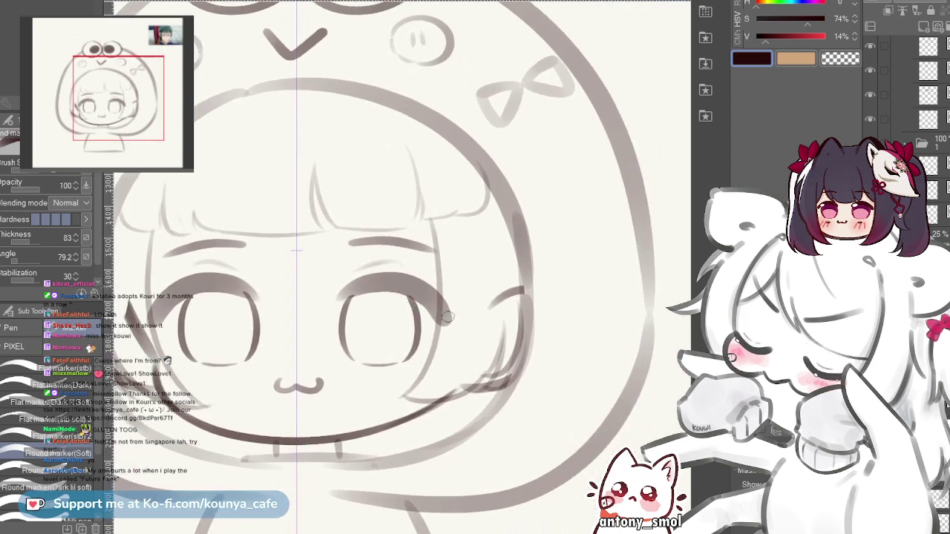
left_click_drag(425, 308, 393, 303)
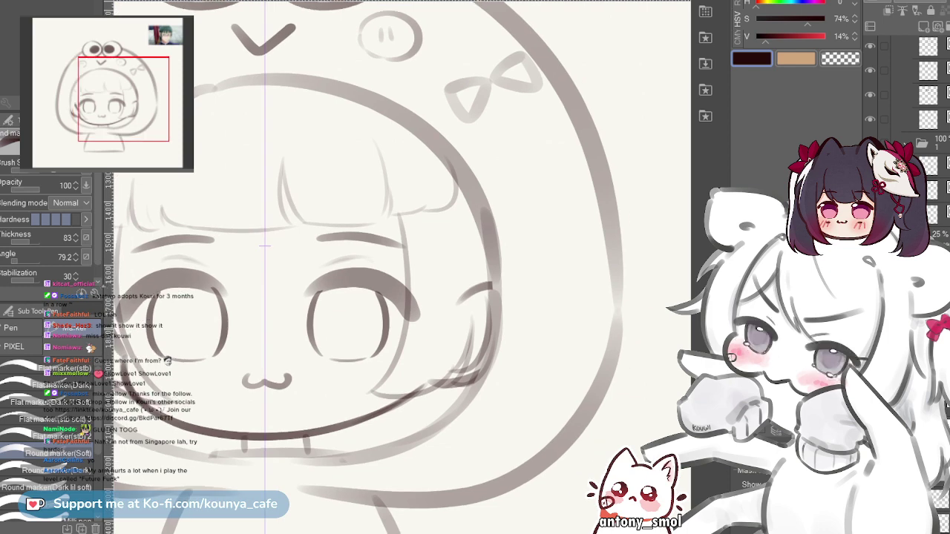
scroll(487, 339, "up", 2)
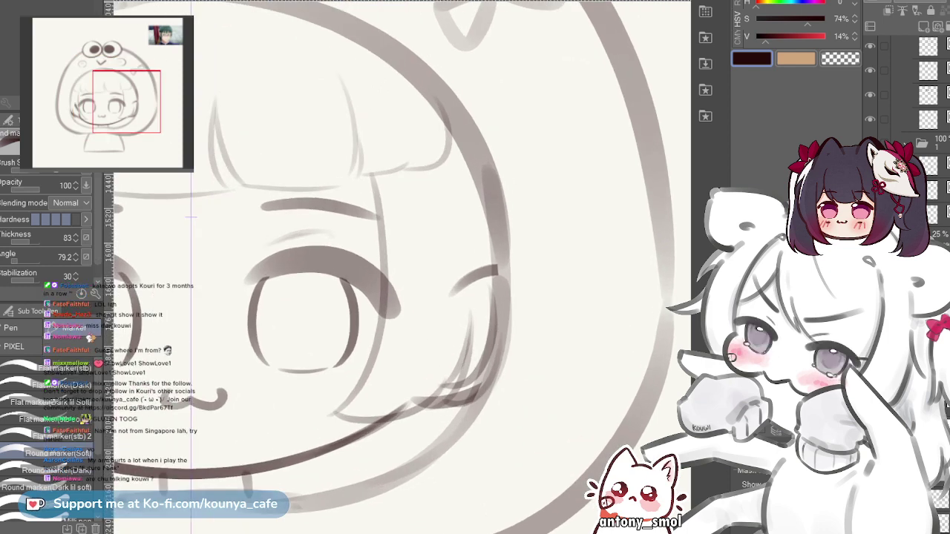
key("e")
scroll(474, 291, "up", 2)
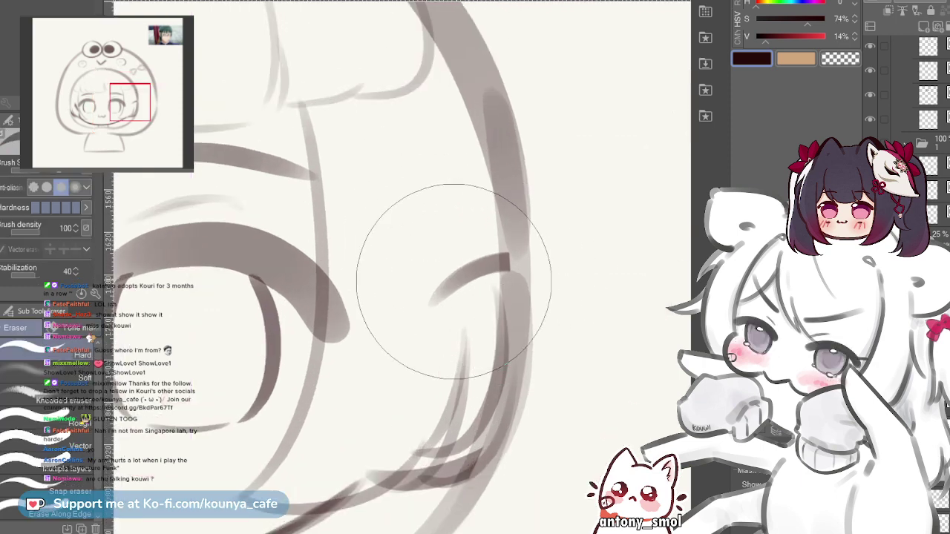
left_click_drag(453, 280, 510, 242)
left_click_drag(489, 276, 493, 215)
left_click_drag(497, 317, 513, 240)
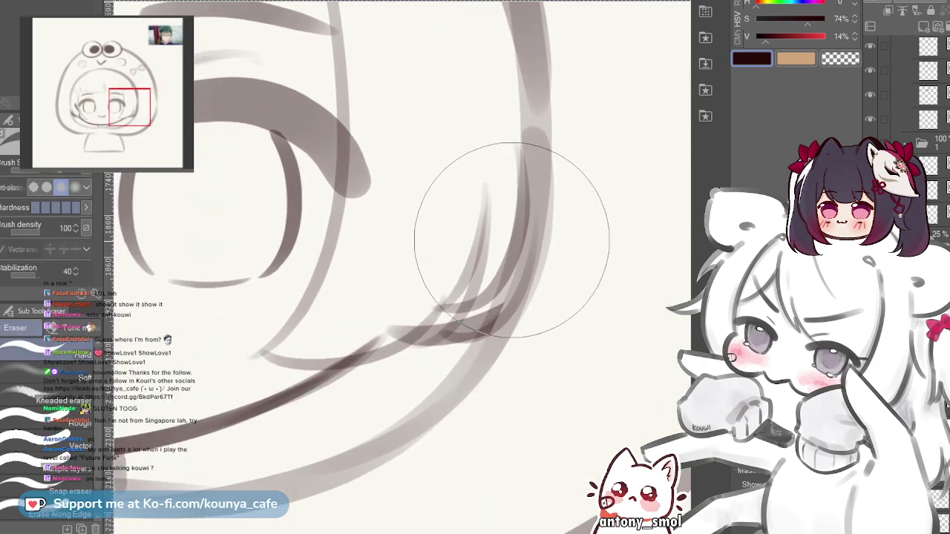
- Reduce the eraser size and cut through the lower ear line along the lower edge of the right hair lock
key("bracketleft")
key("bracketleft")
key("bracketleft")
key("bracketleft")
key("bracketleft")
scroll(474, 300, "up", 1)
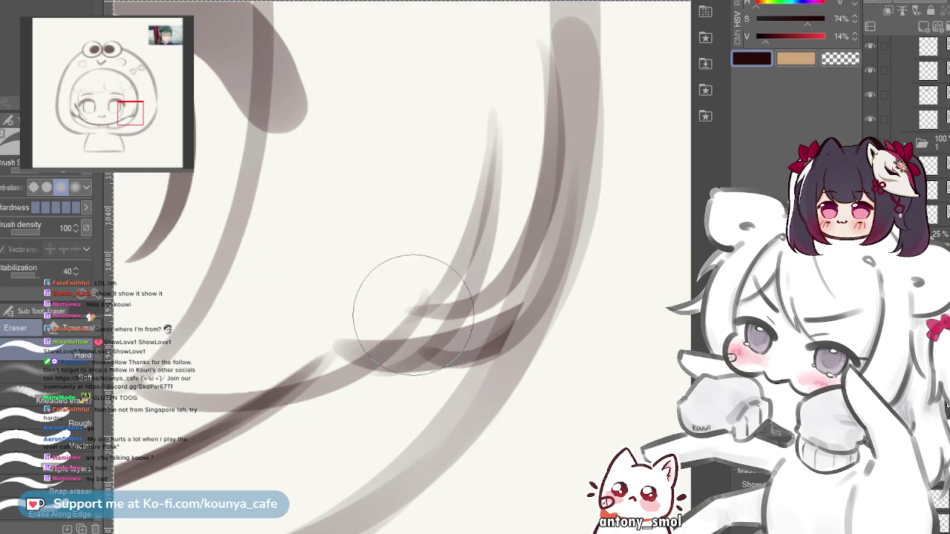
scroll(471, 272, "down", 1)
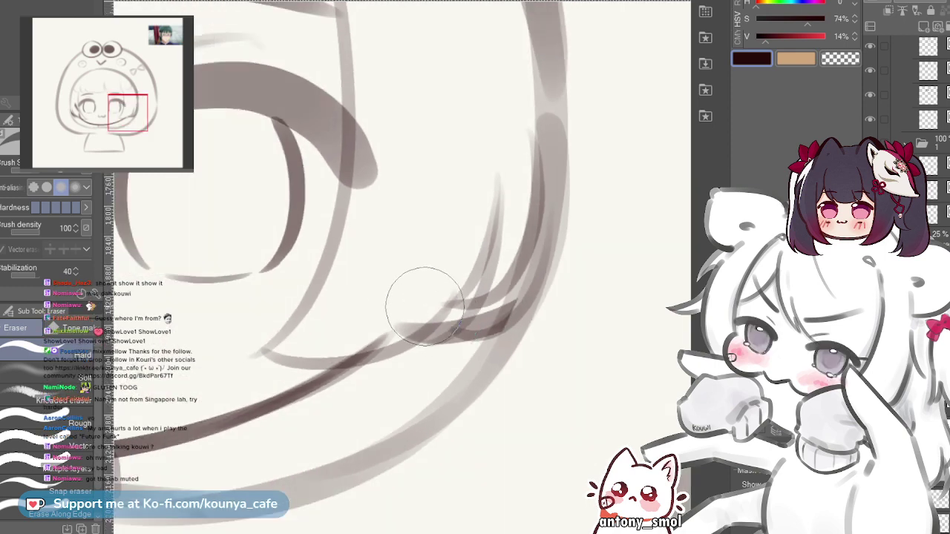
scroll(423, 287, "down", 1)
scroll(424, 354, "up", 3)
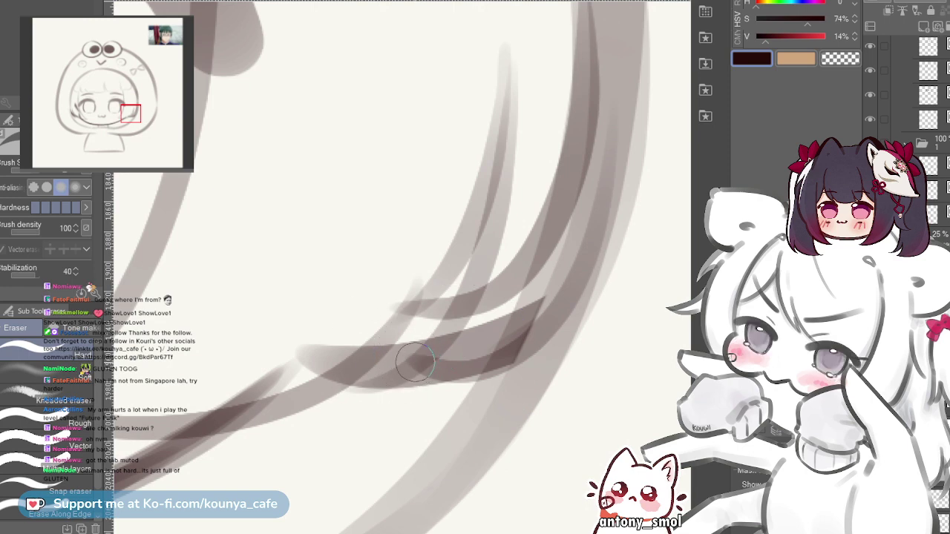
scroll(477, 237, "up", 2)
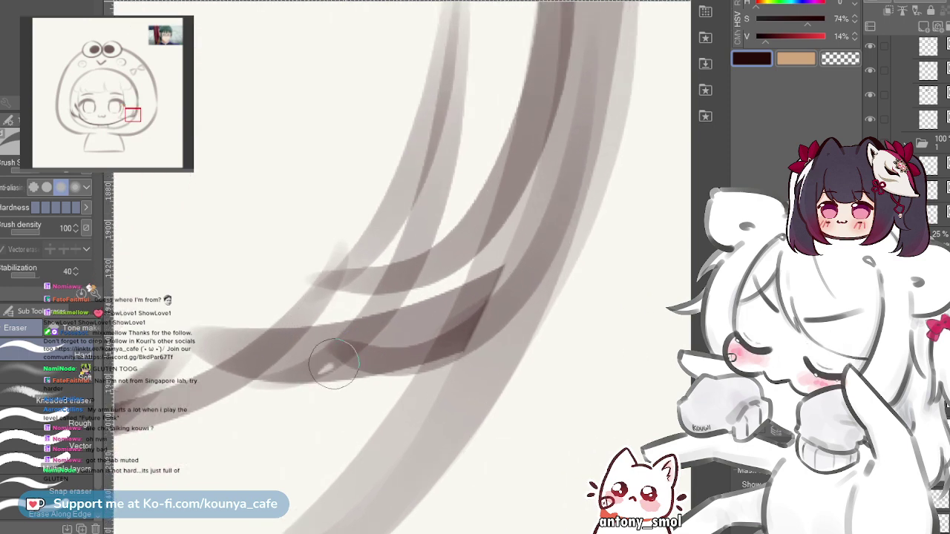
left_click_drag(269, 405, 435, 271)
key("ctrl+z")
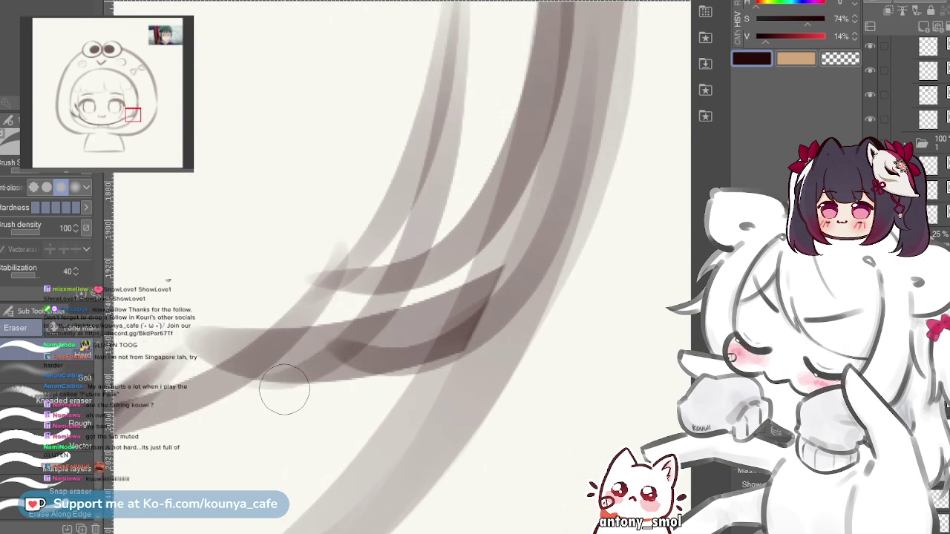
left_click_drag(284, 399, 393, 305)
scroll(288, 380, "down", 2)
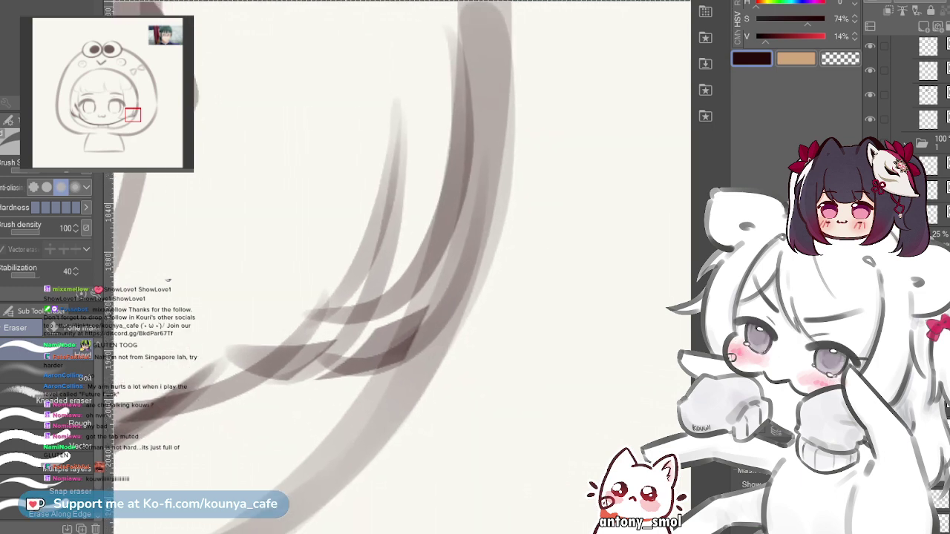
- Enlarge the eraser slightly and remove the leftover dark piece of ear line between the right hair strands and the hood opening
key("]")
left_click_drag(390, 394, 412, 352)
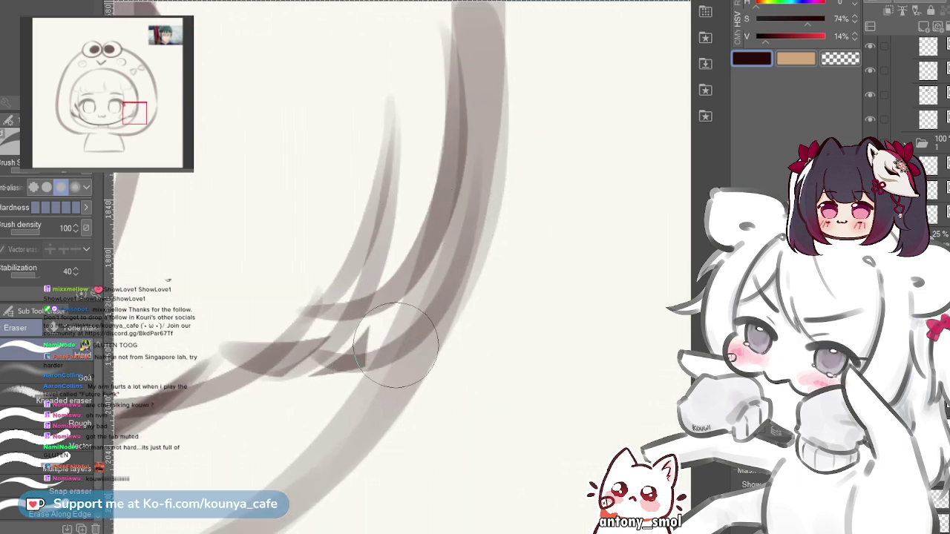
scroll(359, 375, "up", 3)
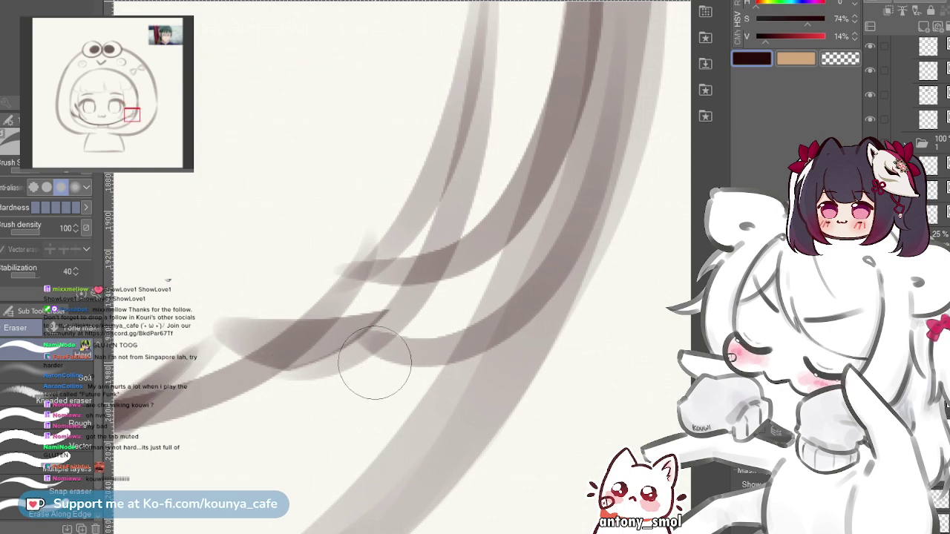
scroll(371, 360, "up", 2)
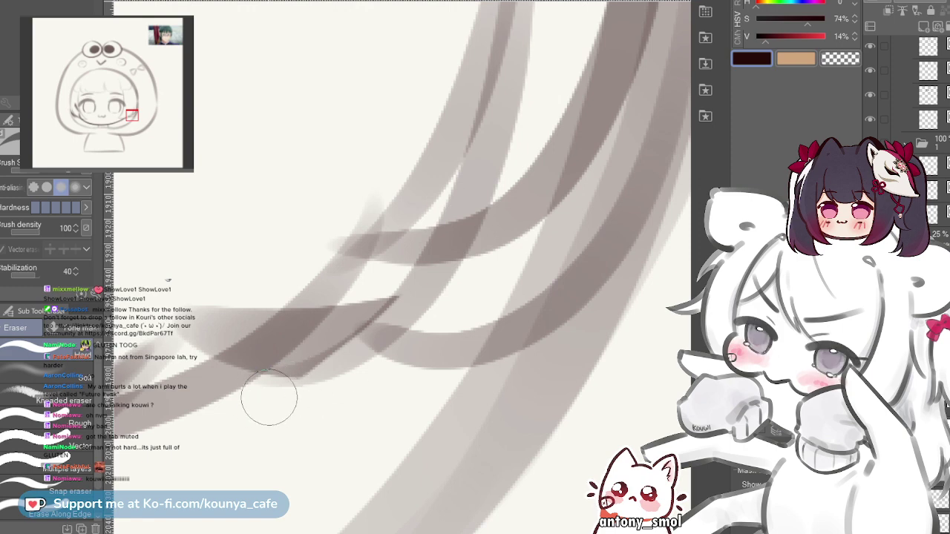
key("ctrl+z")
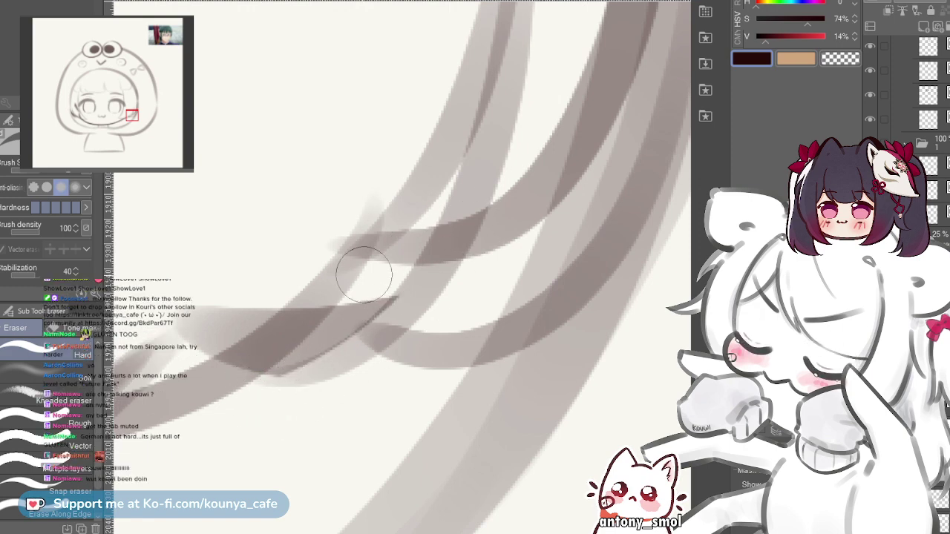
scroll(361, 272, "down", 2)
scroll(361, 271, "down", 2)
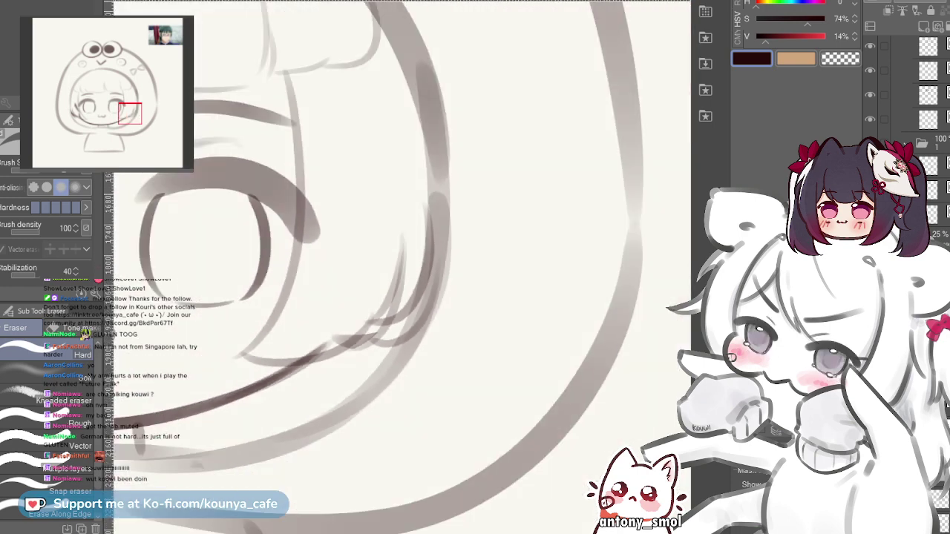
- Erase the jaw and ear line ends that stick out above the lower edge of the right side lock
left_click_drag(361, 272, 407, 278)
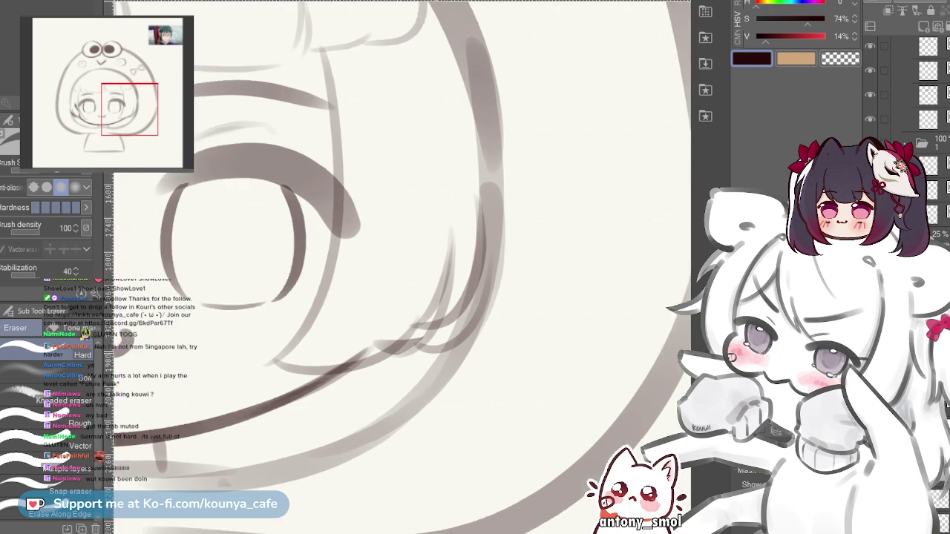
scroll(447, 342, "up", 2)
scroll(334, 314, "up", 2)
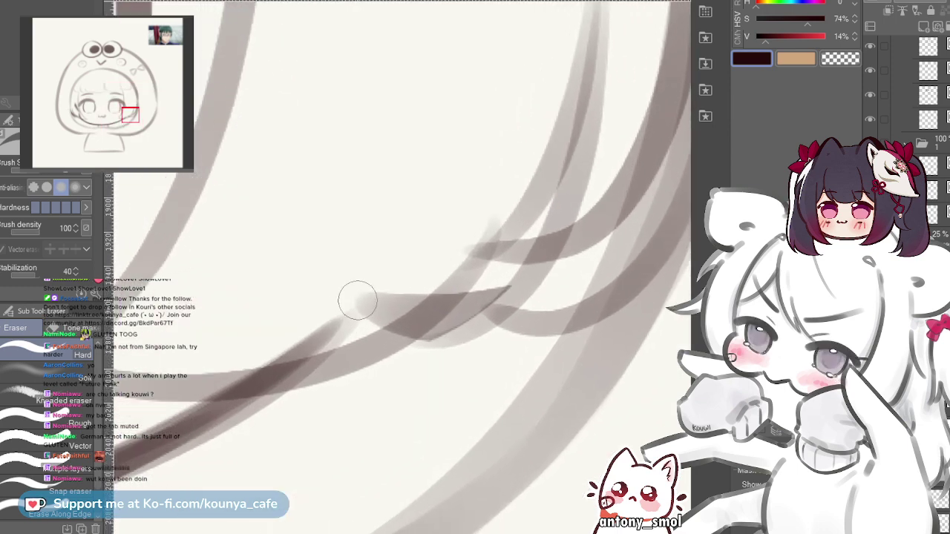
left_click_drag(312, 327, 403, 255)
key("ctrl+z")
mouse_move(223, 342)
left_mouse_down()
mouse_move(371, 294)
mouse_move(413, 242)
left_mouse_up()
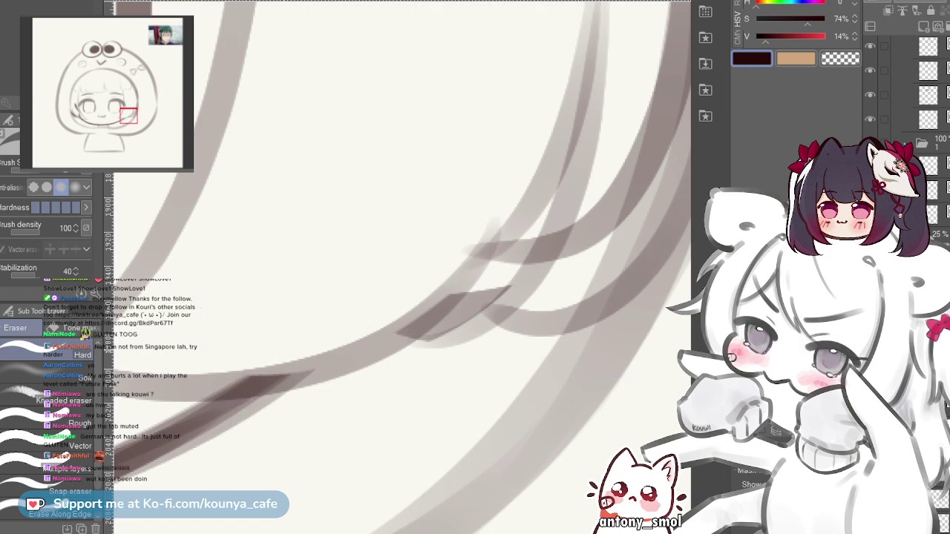
scroll(399, 367, "down", 1)
scroll(334, 375, "up", 1)
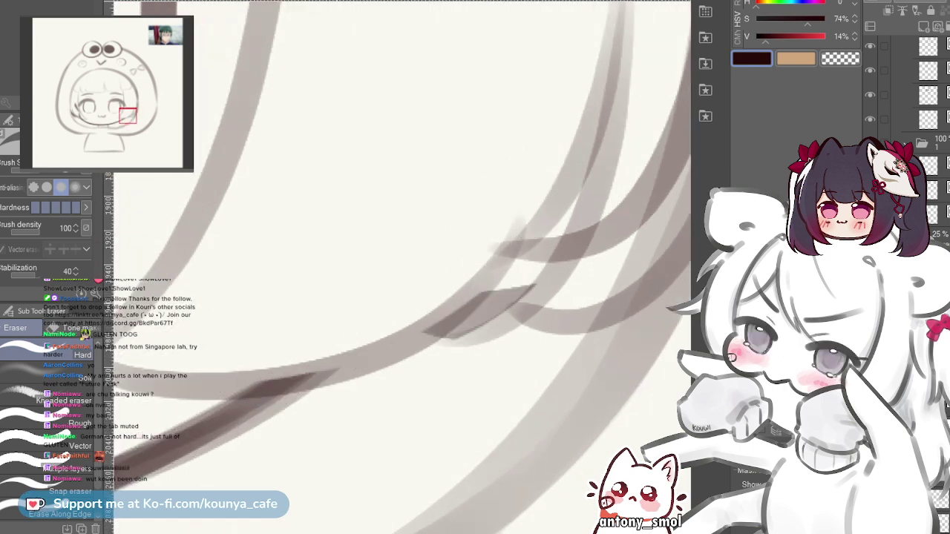
scroll(545, 164, "down", 3)
scroll(327, 282, "down", 1)
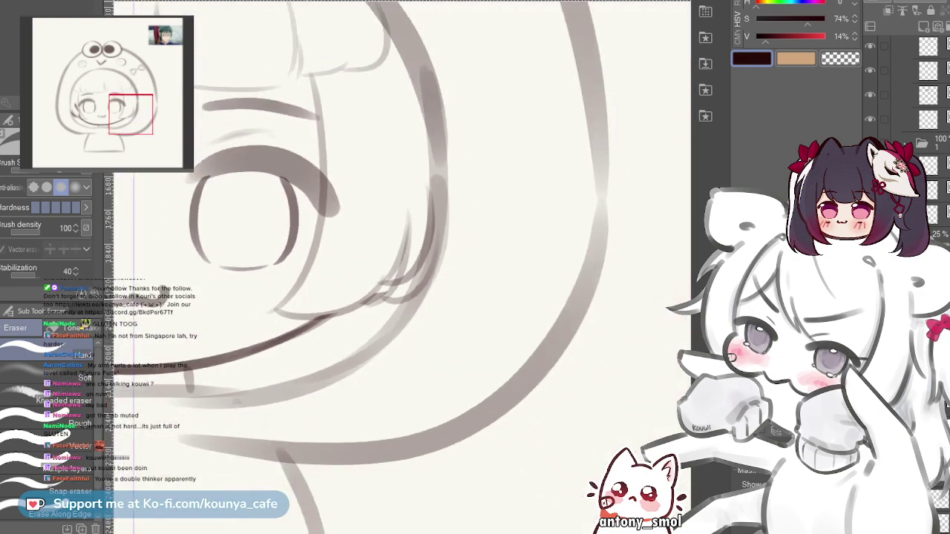
- Erase the outer end of the left ear's lower line between the left hair strands and the hood opening
left_click_drag(326, 282, 398, 334)
scroll(315, 236, "up", 1)
scroll(507, 157, "down", 4)
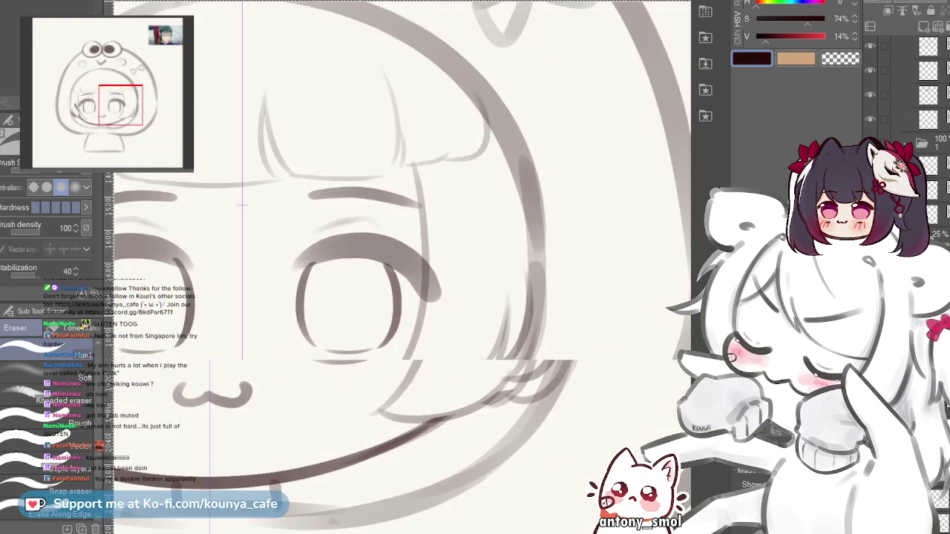
scroll(508, 157, "up", 2)
scroll(508, 158, "up", 3)
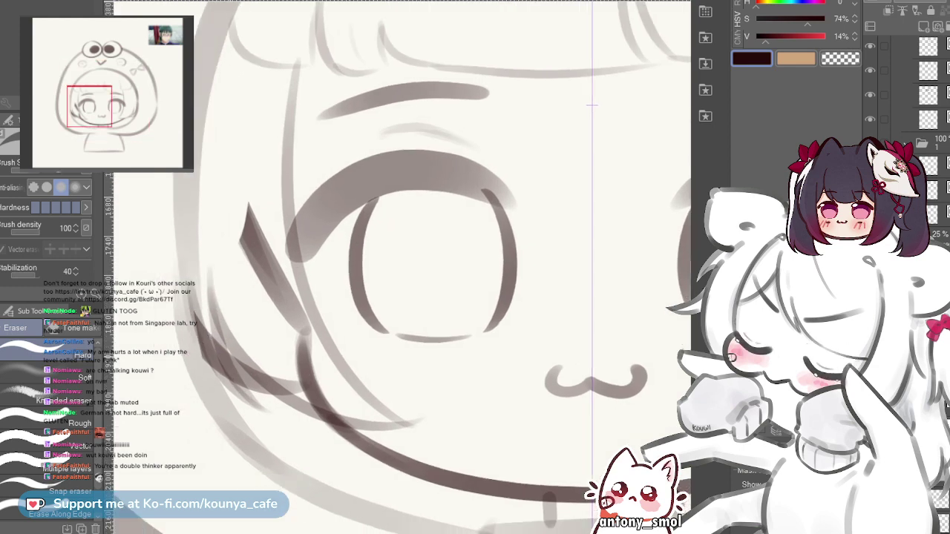
scroll(254, 351, "up", 2)
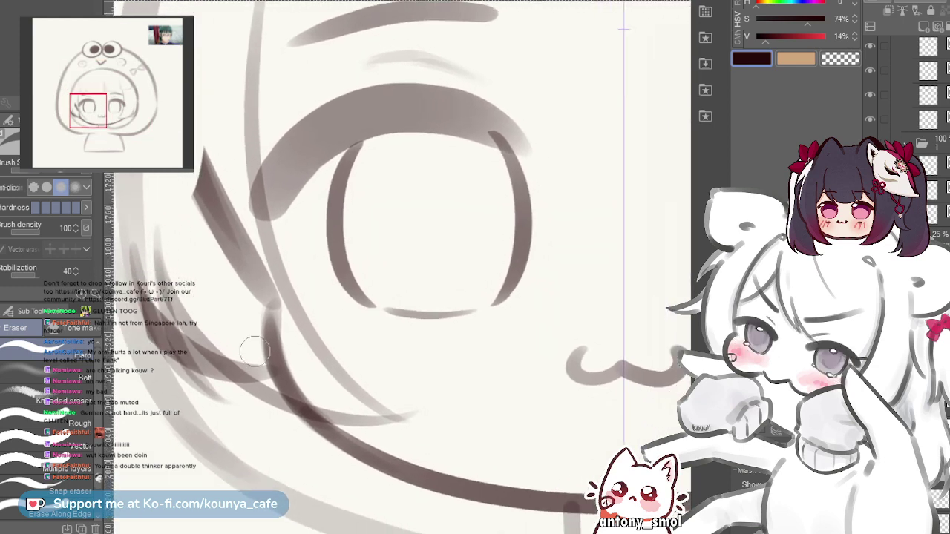
left_click_drag(197, 332, 214, 336)
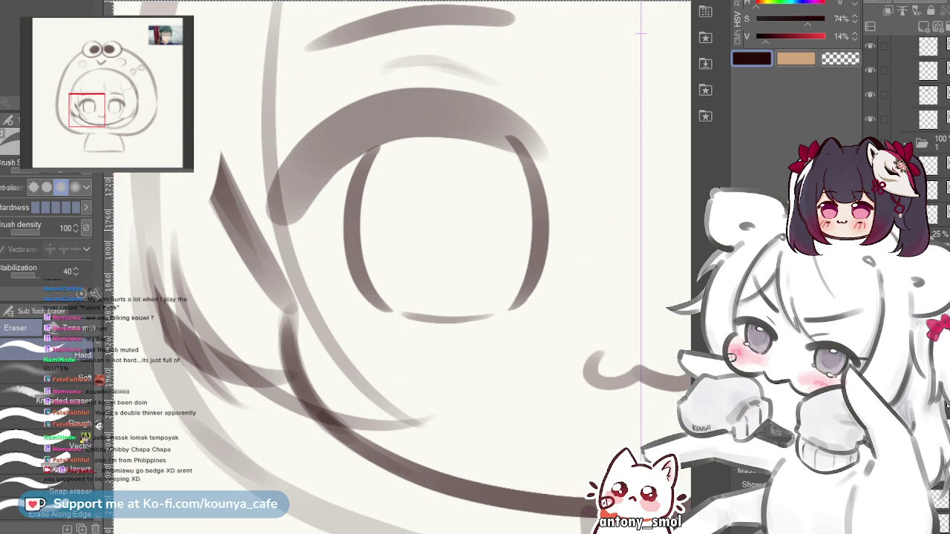
scroll(342, 226, "down", 2)
left_click_drag(324, 242, 267, 242)
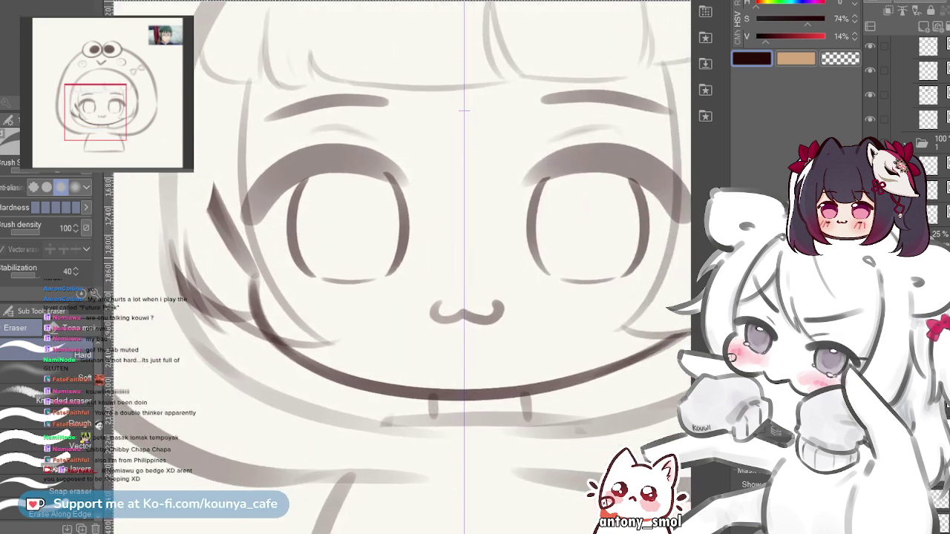
scroll(197, 276, "up", 3)
scroll(196, 276, "up", 1)
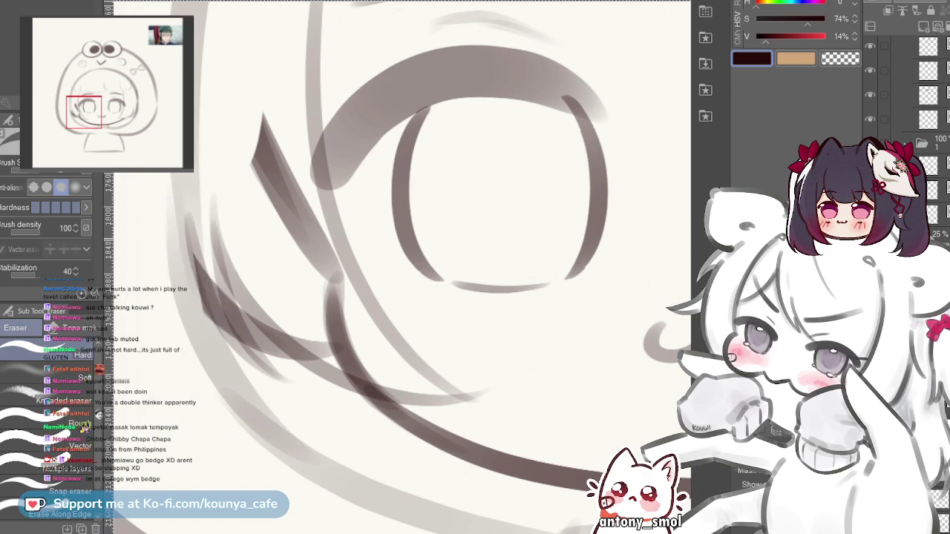
scroll(244, 246, "down", 2)
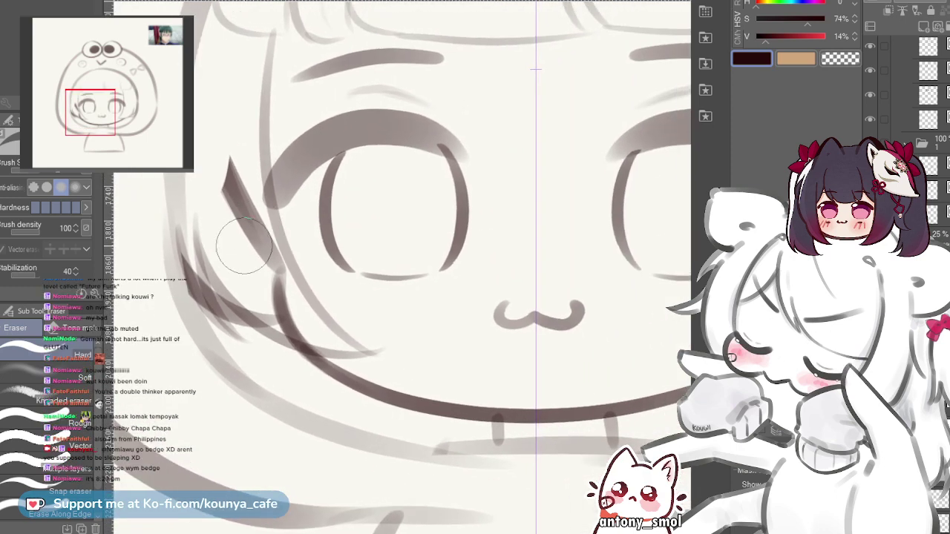
scroll(244, 245, "up", 1)
scroll(190, 271, "up", 1)
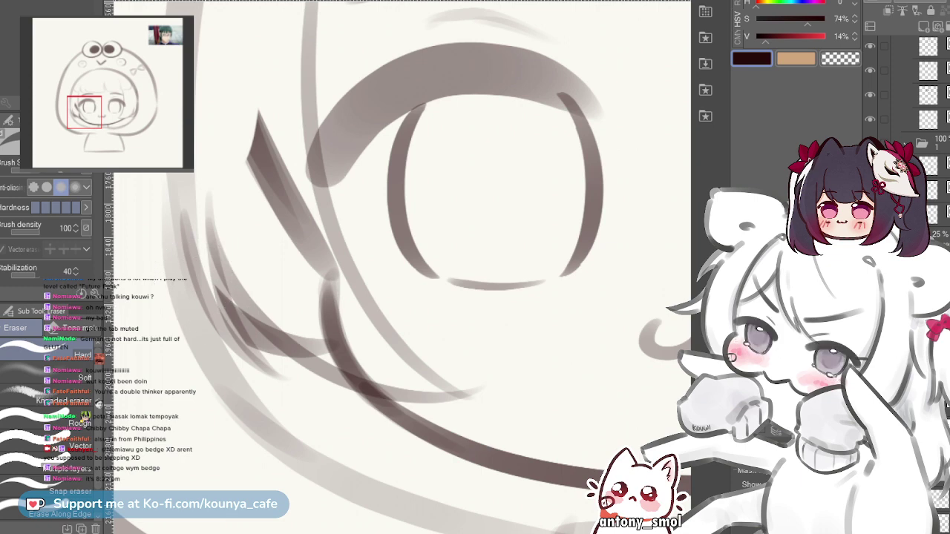
scroll(226, 273, "up", 2)
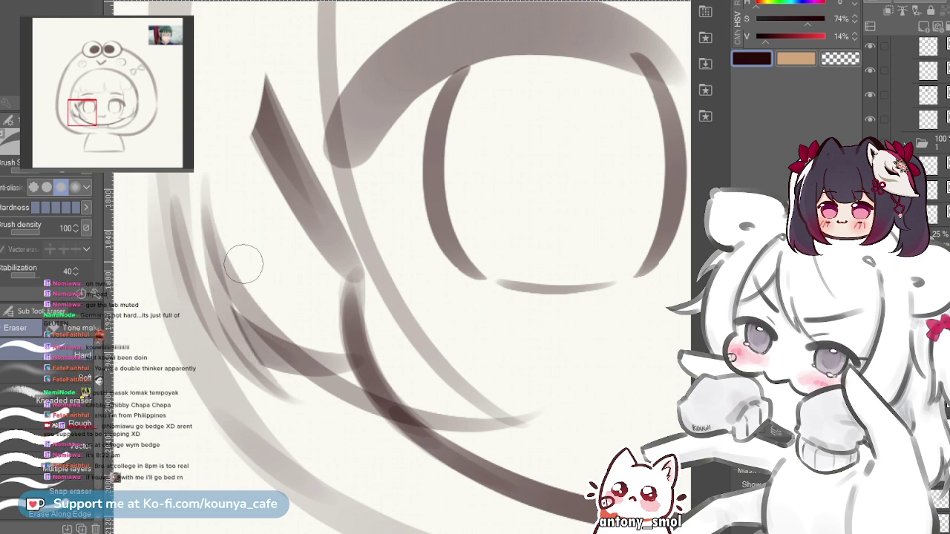
- Cut through the lower ear line and jaw line along the lower edge of the left side lock, undoing and repeating unsatisfactory strokes
mouse_move(320, 333)
left_mouse_down()
mouse_move(284, 301)
mouse_move(346, 354)
left_mouse_up()
key("ctrl+z")
key("ctrl+z")
left_click_drag(239, 313, 363, 365)
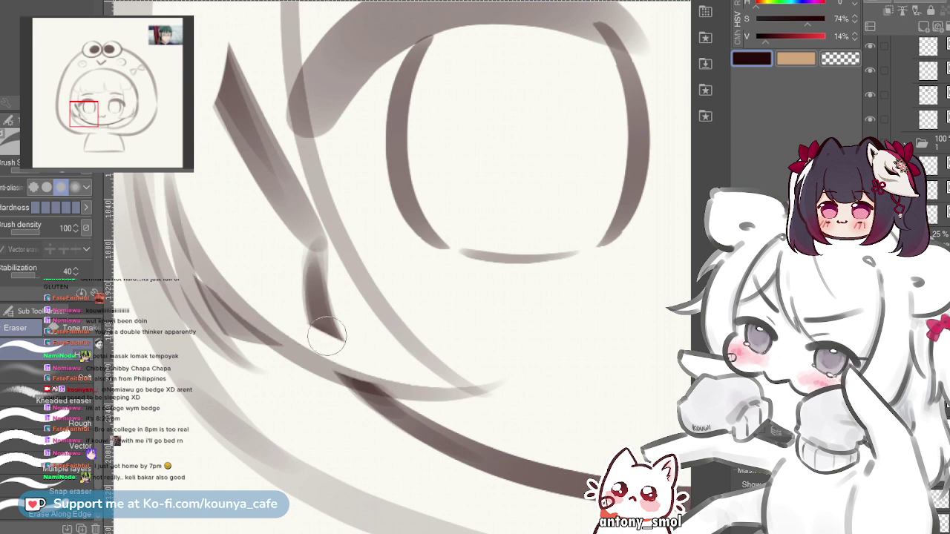
key("ctrl+z")
left_click_drag(244, 317, 380, 379)
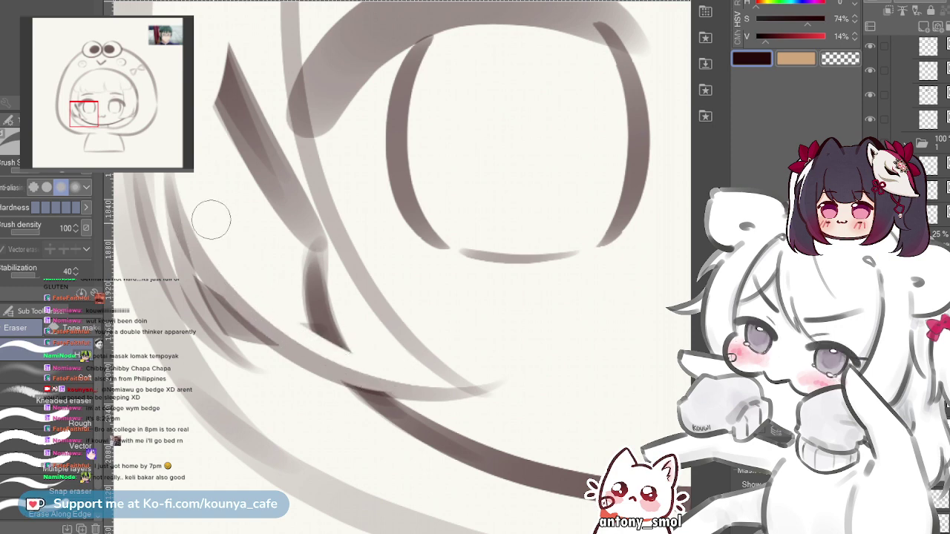
- Enlarge the eraser and remove the jaw piece inside the left side lock together with the lower end of the upper ear line
scroll(288, 306, "down", 2)
scroll(375, 230, "up", 1)
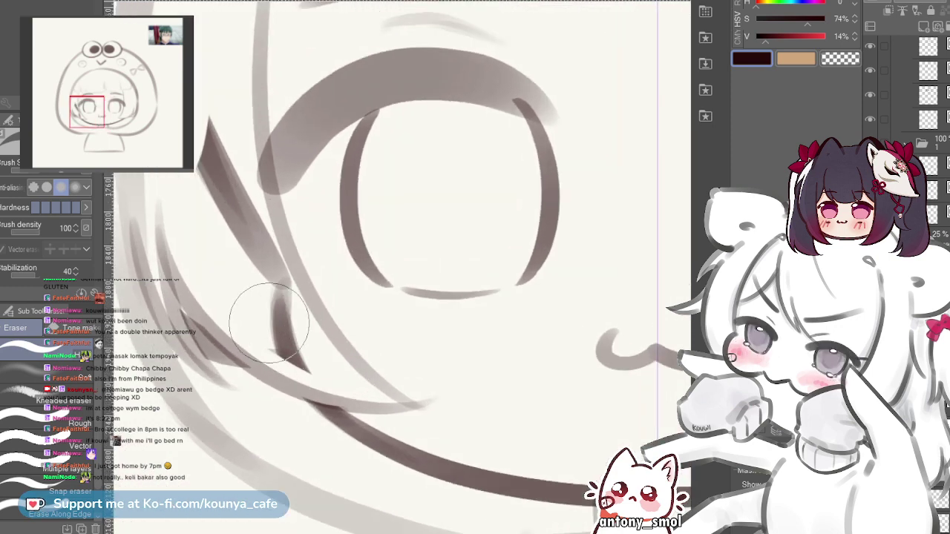
left_click_drag(269, 322, 337, 348)
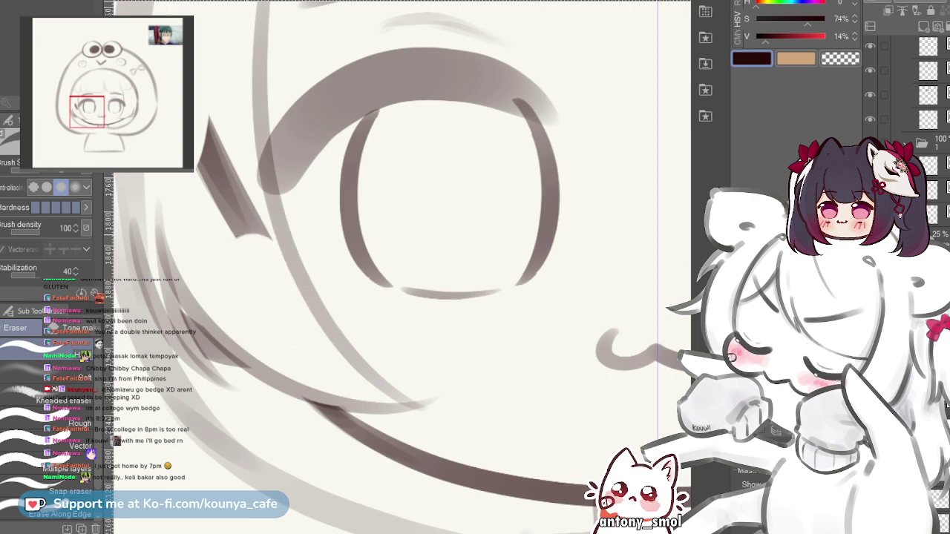
- Reduce the eraser size and erase the rest of the upper ear line and its small leftovers inside the left side lock
scroll(254, 267, "up", 1)
key("bracketleft")
key("bracketleft")
left_click_drag(218, 186, 295, 326)
left_click_drag(224, 134, 236, 165)
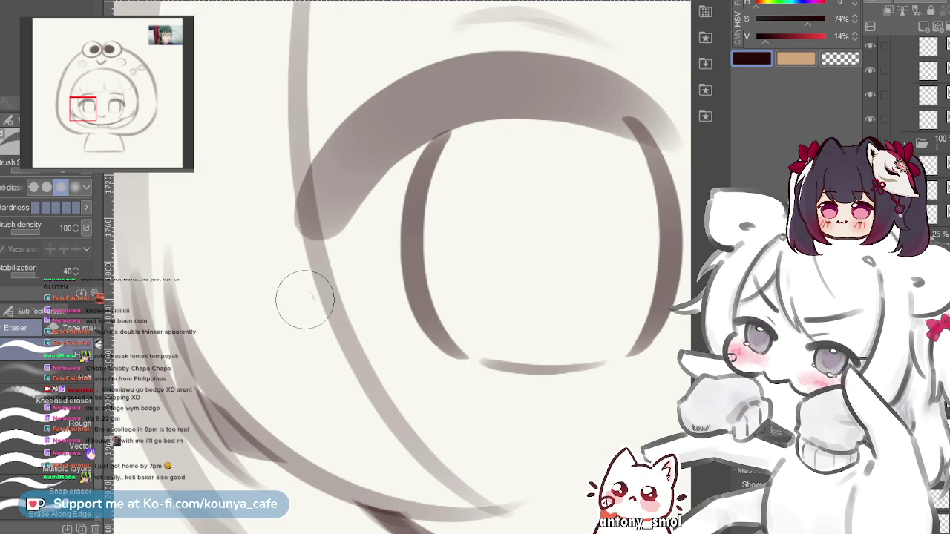
scroll(304, 297, "down", 1)
left_click_drag(303, 304, 244, 244)
scroll(295, 361, "up", 3)
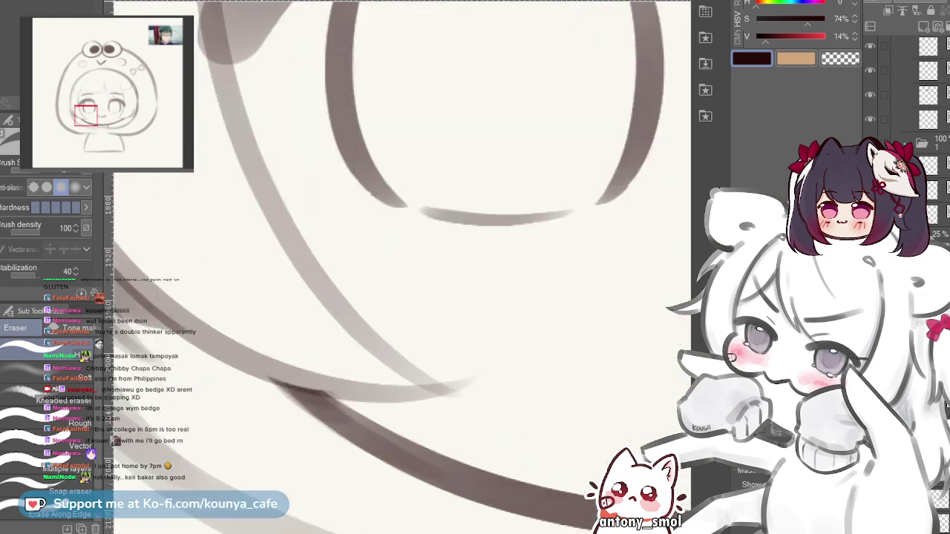
- Check the cleaned jaw and ear lines at both side locks and compare the two sides of the face within the hood opening
scroll(314, 346, "down", 3)
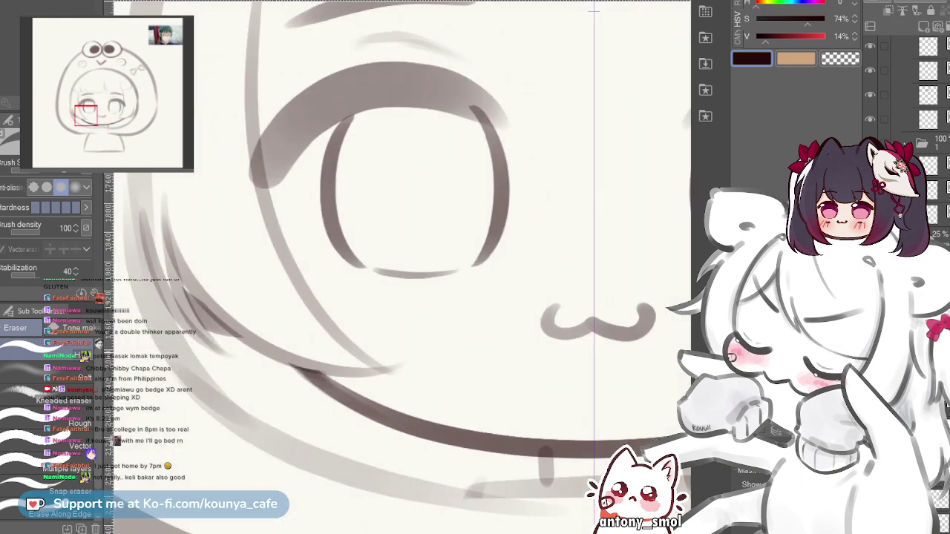
scroll(341, 334, "down", 3)
scroll(363, 342, "up", 2)
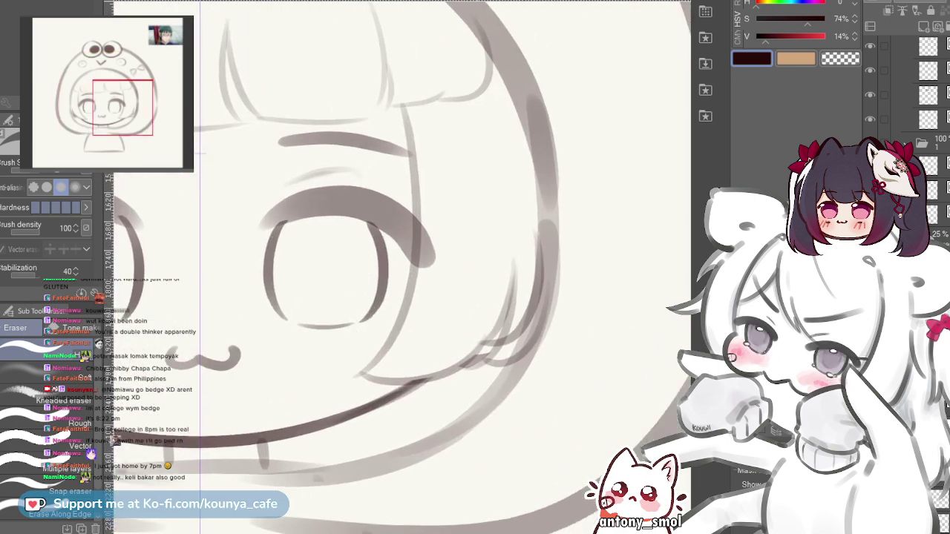
scroll(495, 329, "up", 4)
scroll(475, 334, "down", 3)
left_click_drag(475, 334, 529, 320)
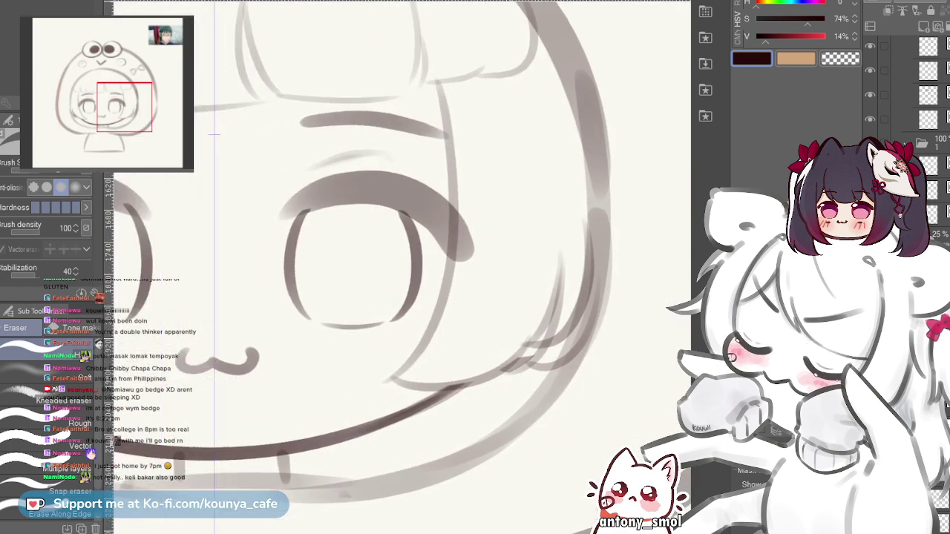
scroll(401, 267, "down", 3)
scroll(401, 268, "up", 1)
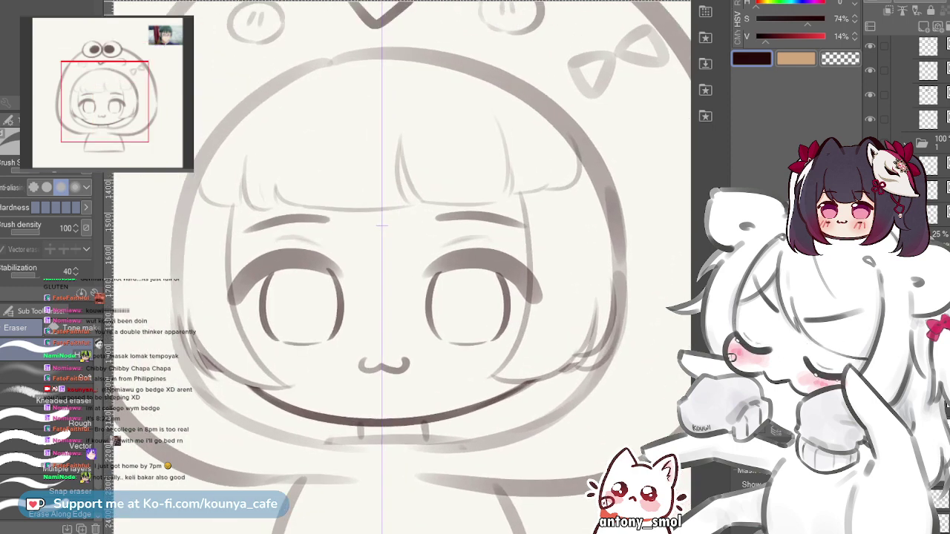
scroll(475, 319, "up", 1)
scroll(317, 248, "up", 1)
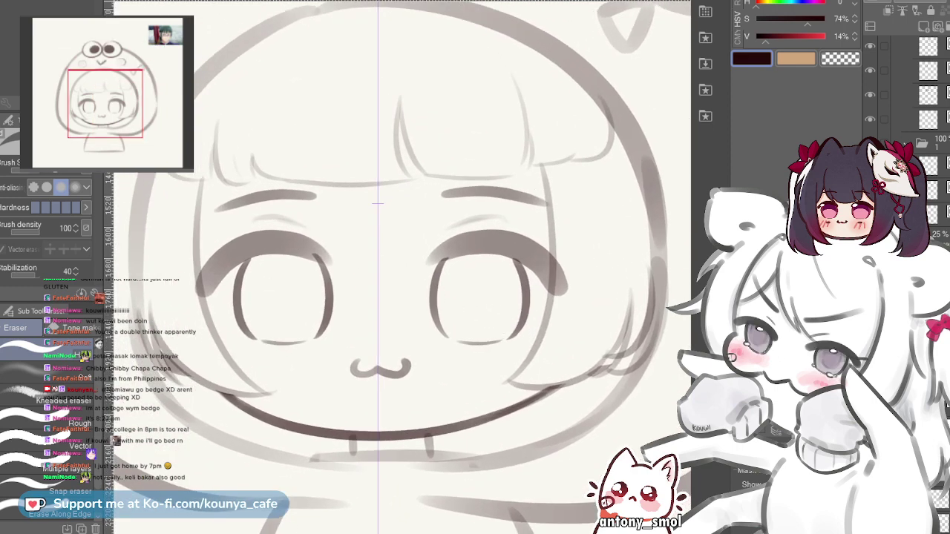
left_click_drag(472, 241, 458, 256)
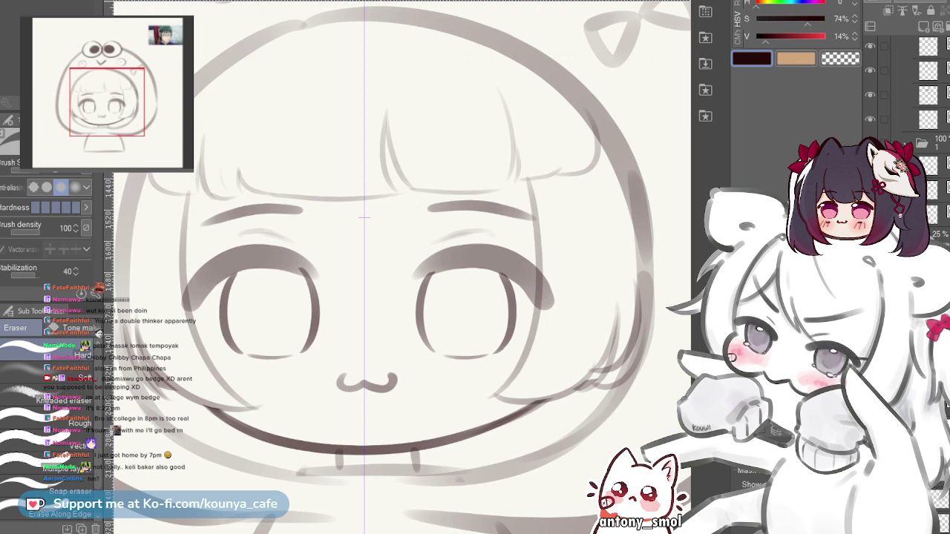
scroll(364, 219, "down", 3)
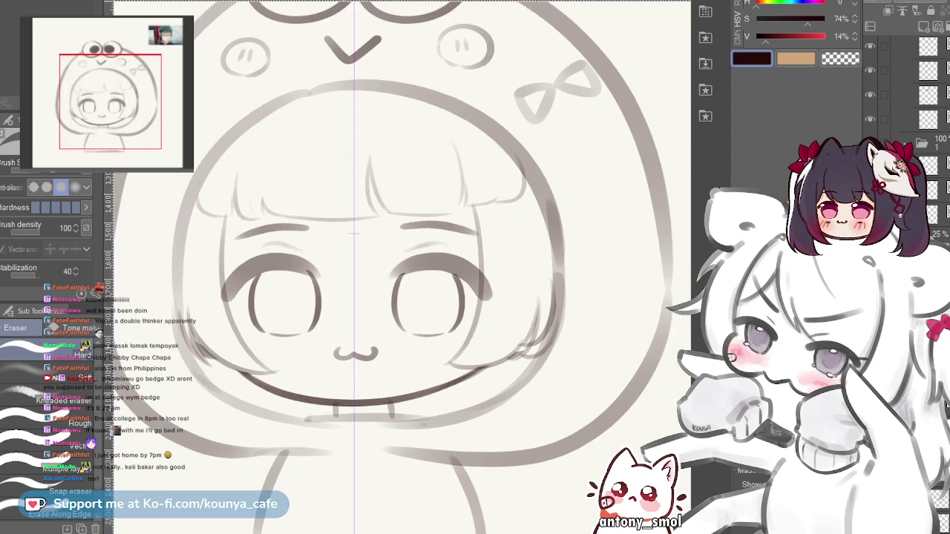
scroll(355, 233, "up", 3)
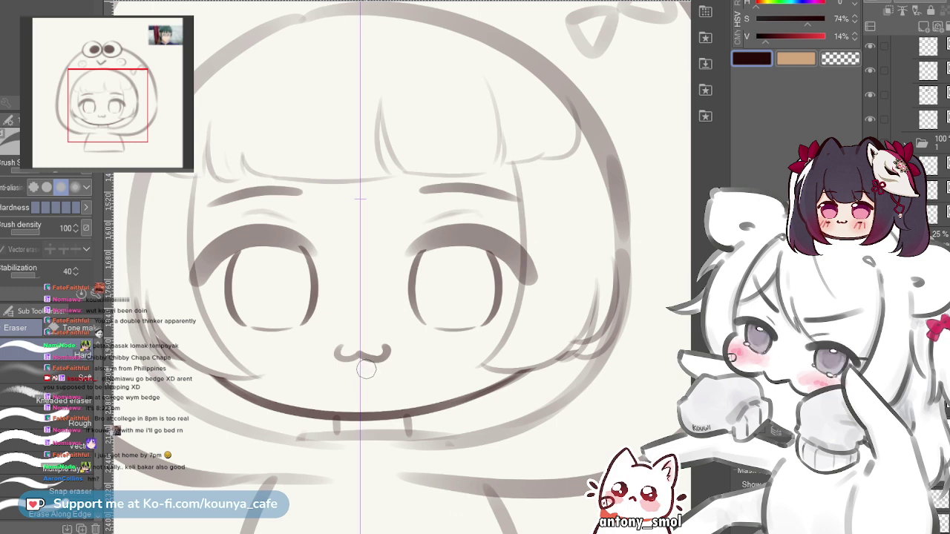
scroll(402, 267, "down", 1)
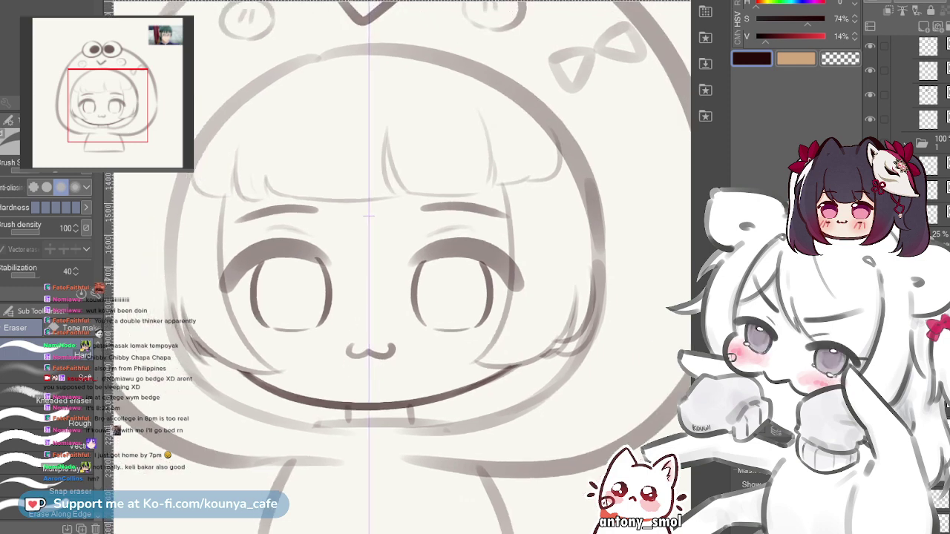
scroll(402, 267, "up", 1)
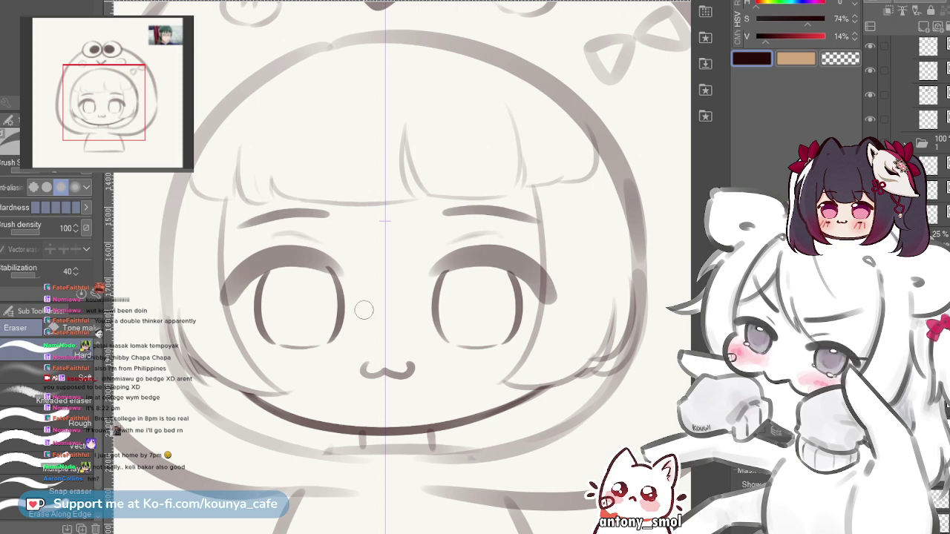
scroll(308, 234, "up", 2)
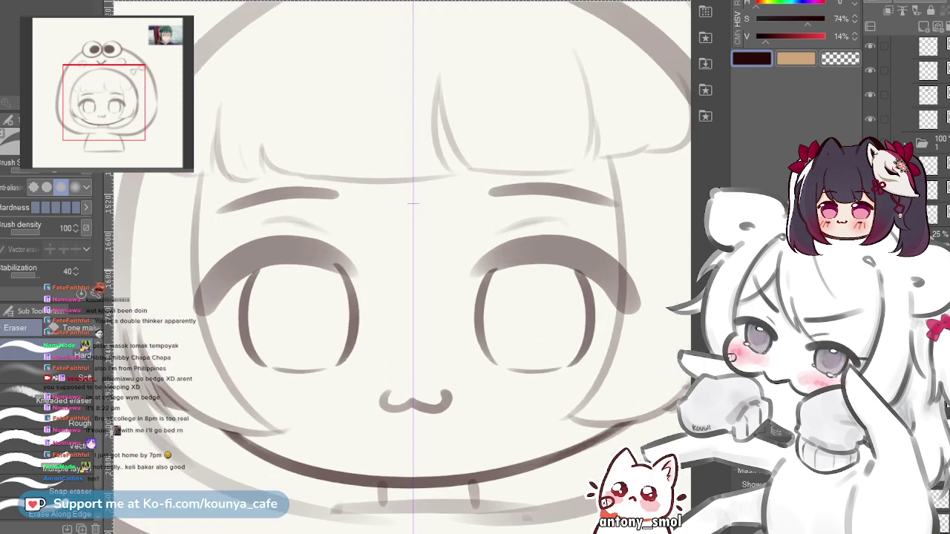
scroll(417, 201, "down", 3)
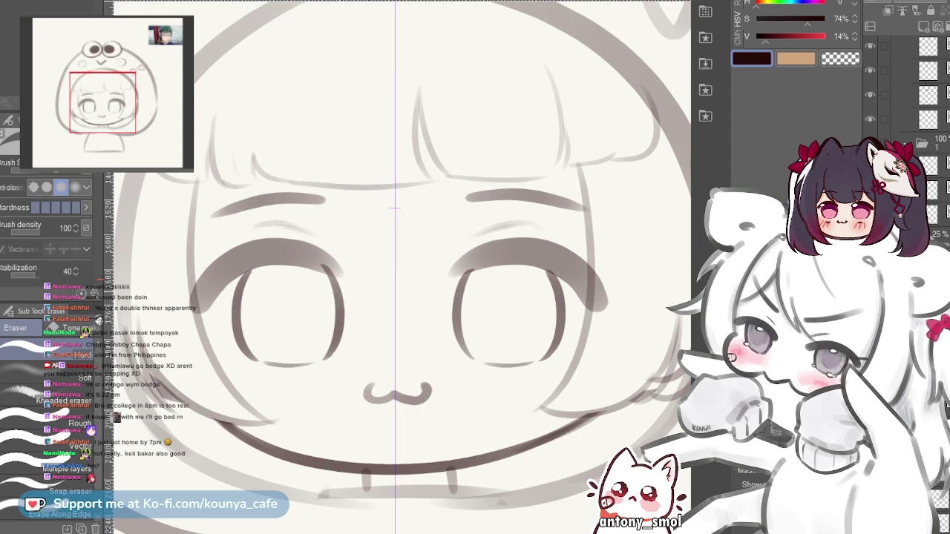
scroll(398, 268, "down", 2)
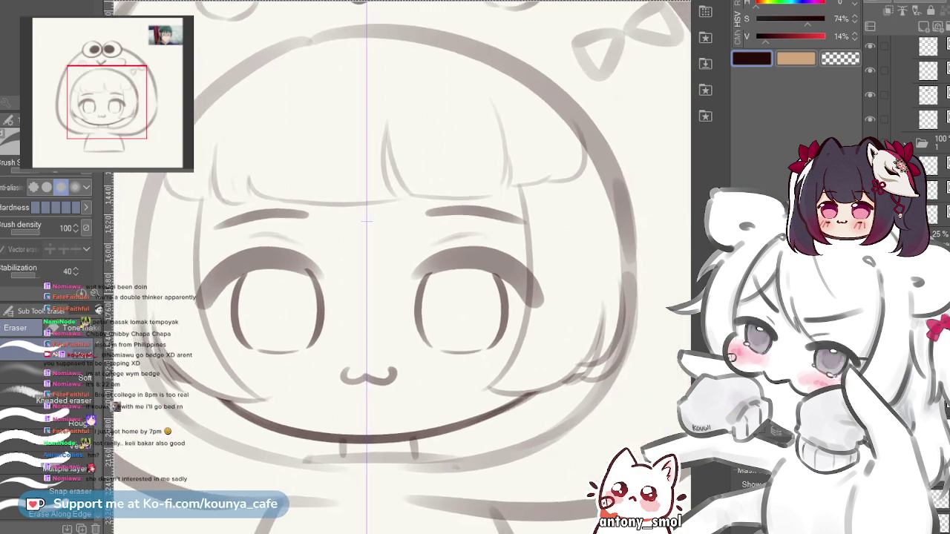
scroll(368, 267, "up", 1)
left_click_drag(367, 267, 348, 255)
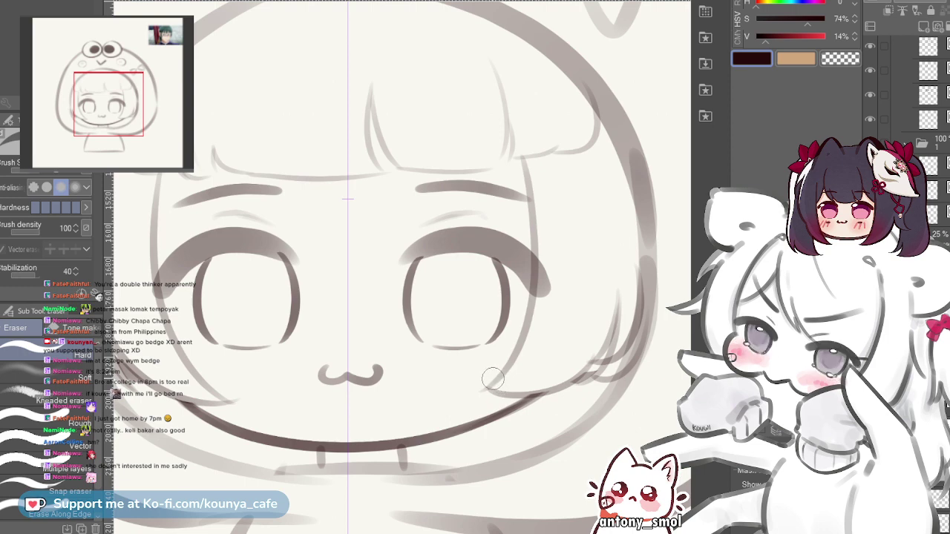
scroll(461, 349, "down", 2)
left_click_drag(439, 346, 461, 349)
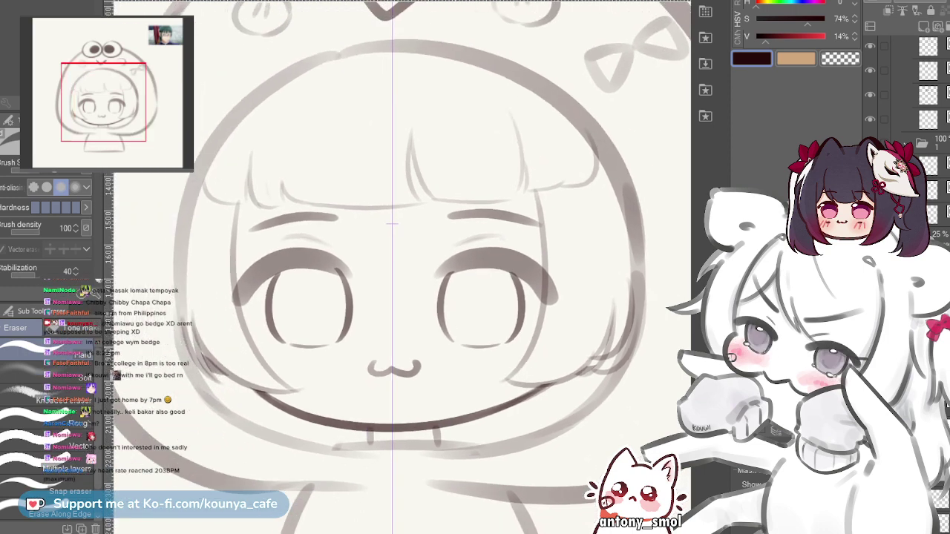
scroll(461, 349, "up", 2)
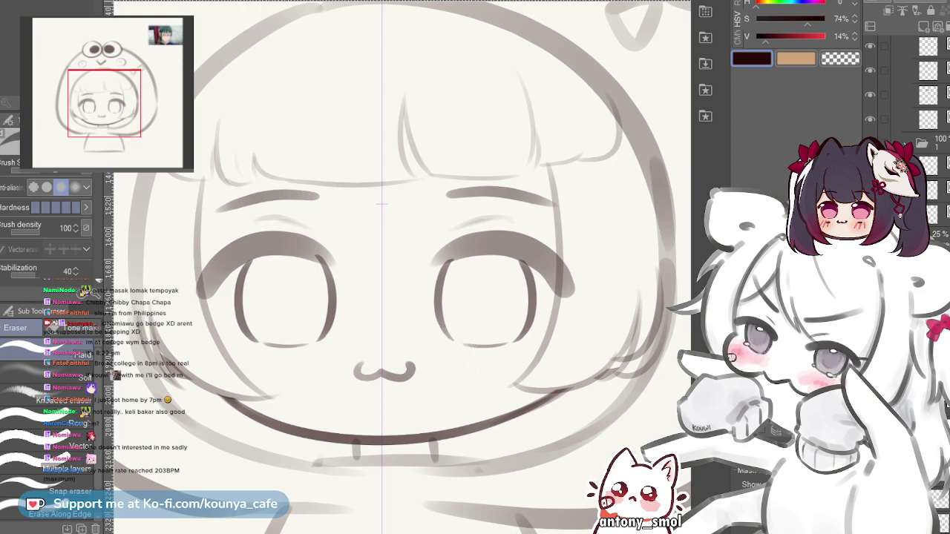
scroll(185, 264, "up", 1)
scroll(185, 263, "up", 1)
scroll(339, 362, "down", 2)
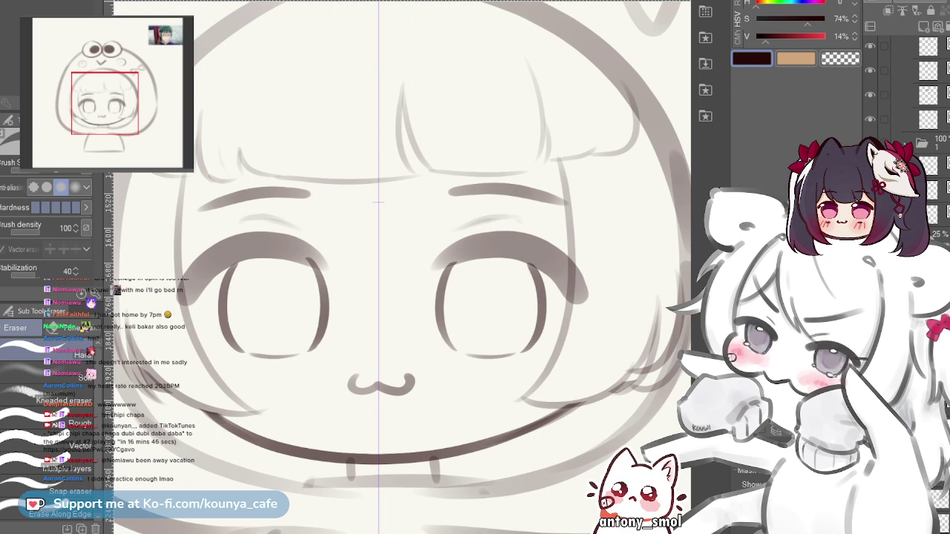
scroll(369, 338, "down", 3)
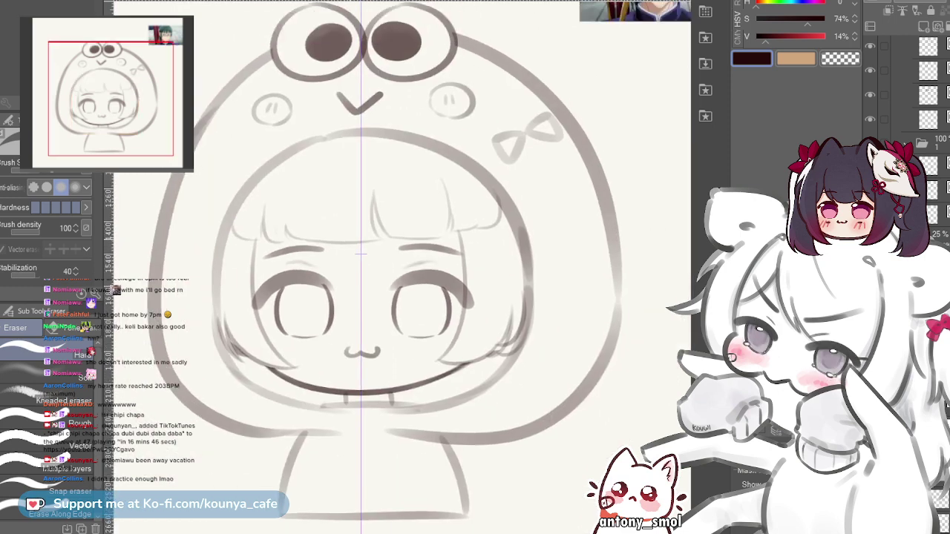
left_click_drag(343, 329, 371, 272)
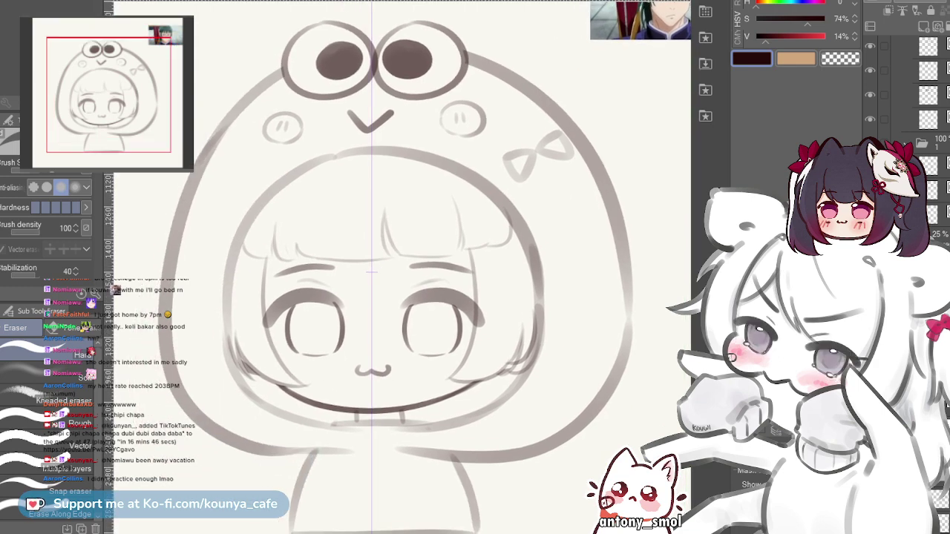
scroll(307, 330, "up", 2)
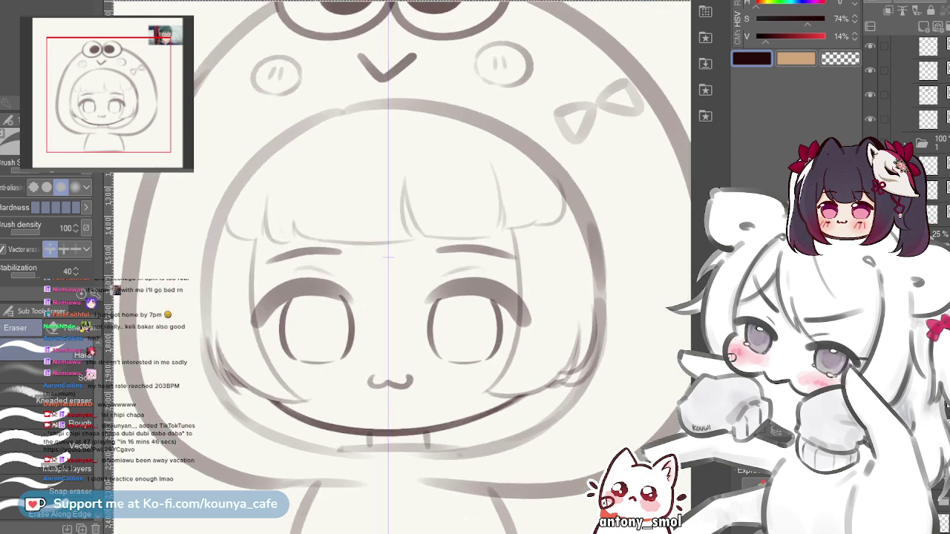
- Switch from the eraser to the pen and try thin mirrored lower glasses rims beneath both eyes, undoing the strokes
left_click_drag(285, 362, 271, 352)
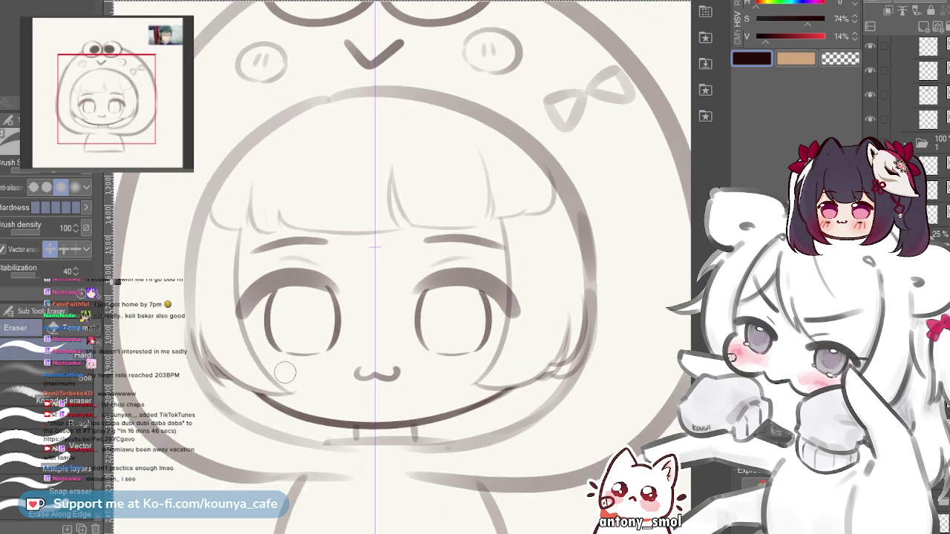
key("p")
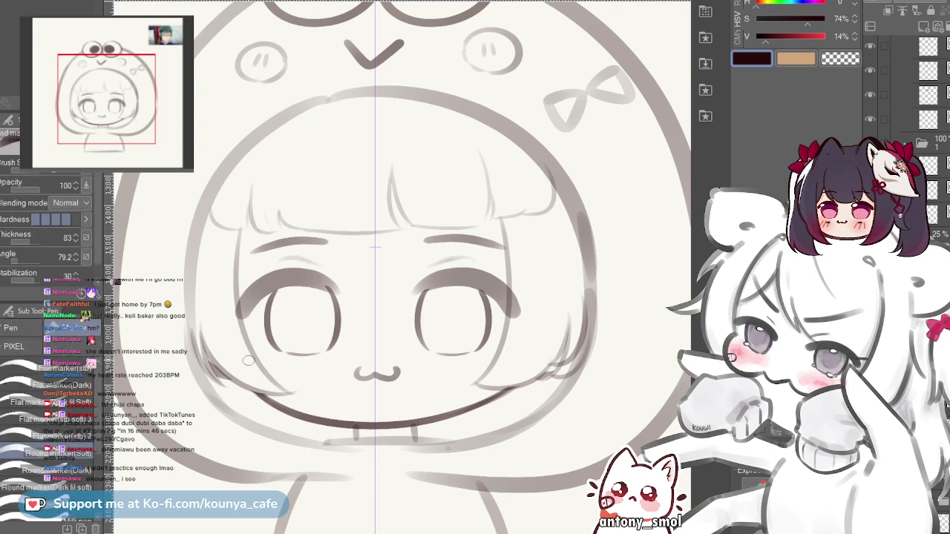
scroll(254, 356, "up", 2)
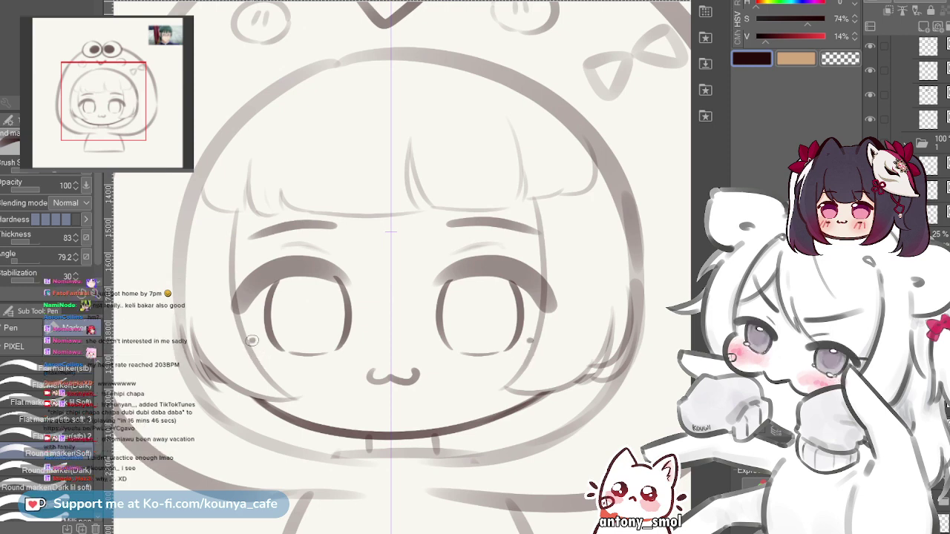
key("ctrl+z")
key("ctrl+z")
key("ctrl+y")
key("ctrl+y")
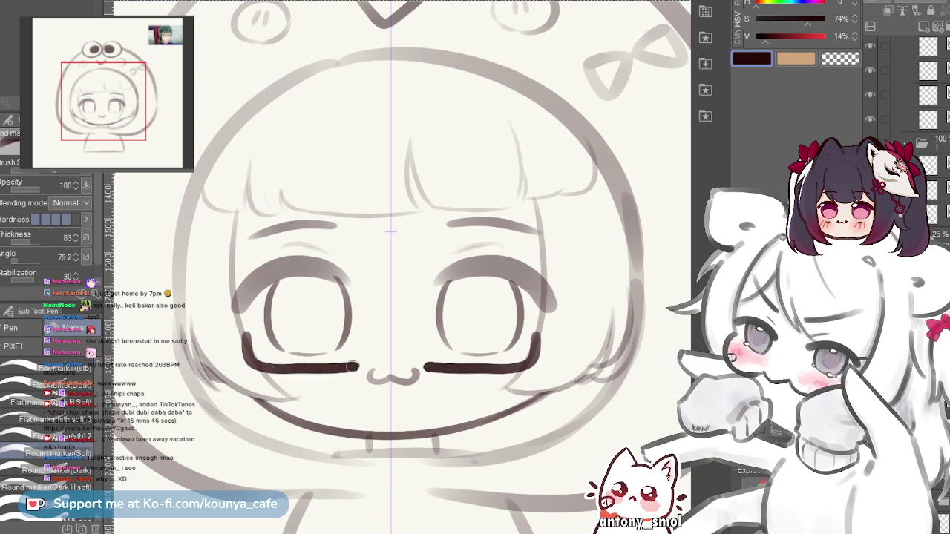
key("ctrl+z")
key("ctrl+z")
mouse_move(239, 337)
left_mouse_down()
mouse_move(266, 365)
mouse_move(245, 337)
mouse_move(246, 352)
mouse_move(287, 370)
left_mouse_up()
key("ctrl+z")
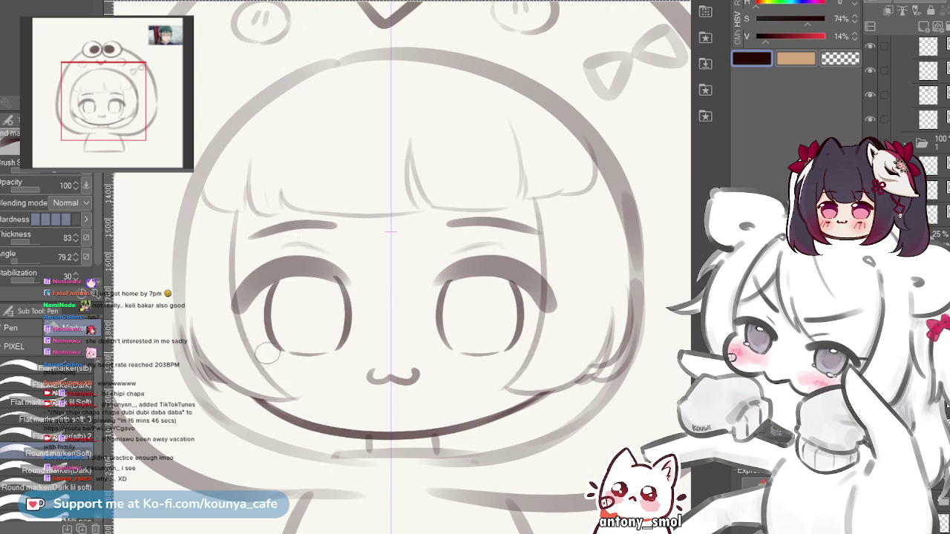
- Try thicker mirrored lower glasses rims beneath both eyes, undoing each attempt
mouse_move(256, 341)
left_mouse_down()
mouse_move(273, 368)
mouse_move(242, 338)
mouse_move(245, 357)
mouse_move(262, 367)
mouse_move(302, 369)
left_mouse_up()
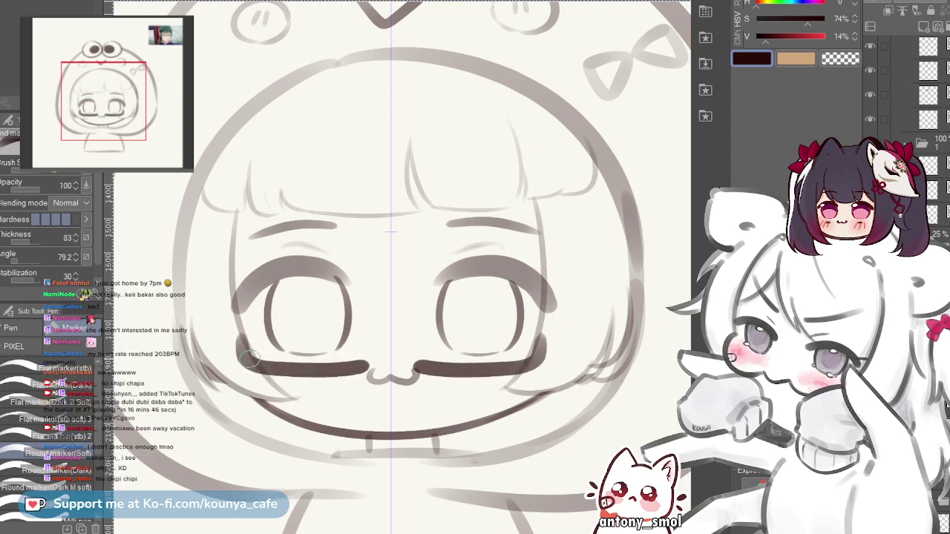
key("ctrl+z")
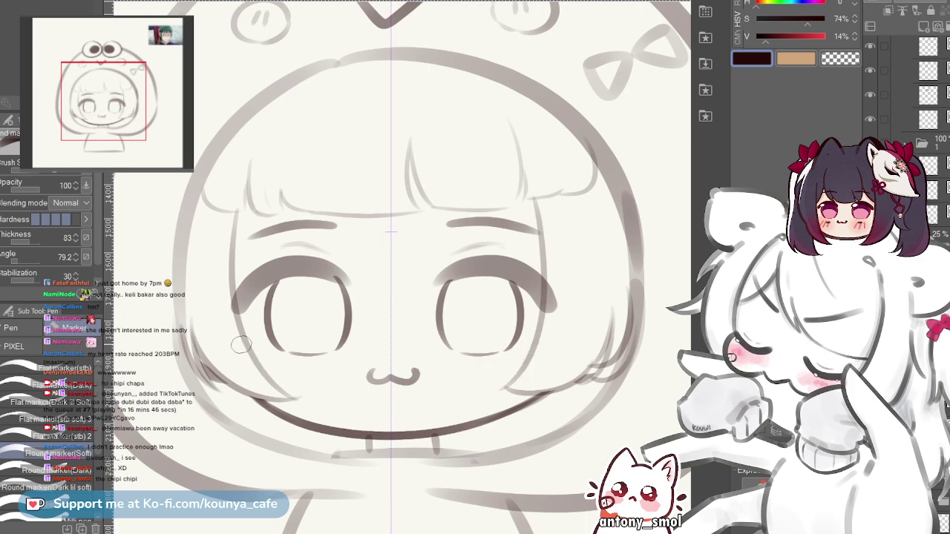
mouse_move(235, 334)
left_mouse_down()
mouse_move(239, 361)
mouse_move(335, 364)
left_mouse_up()
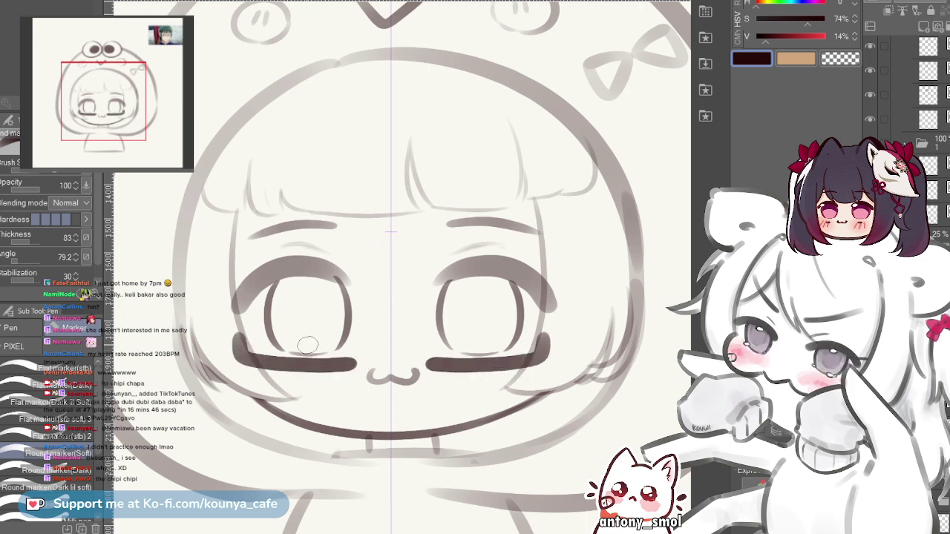
key("ctrl+z")
mouse_move(236, 336)
left_mouse_down()
mouse_move(246, 357)
mouse_move(350, 357)
left_mouse_up()
key("ctrl+z")
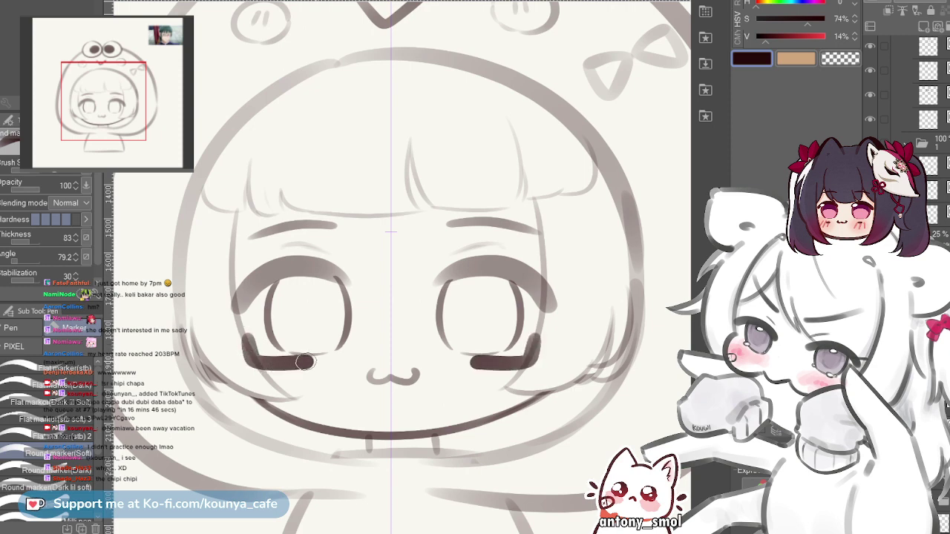
- Draw thick mirrored half-rim glasses frames beneath both eyes, curving upward at their outer and inner ends
key("ctrl+z")
mouse_move(236, 331)
left_mouse_down()
mouse_move(264, 368)
mouse_move(284, 367)
left_mouse_up()
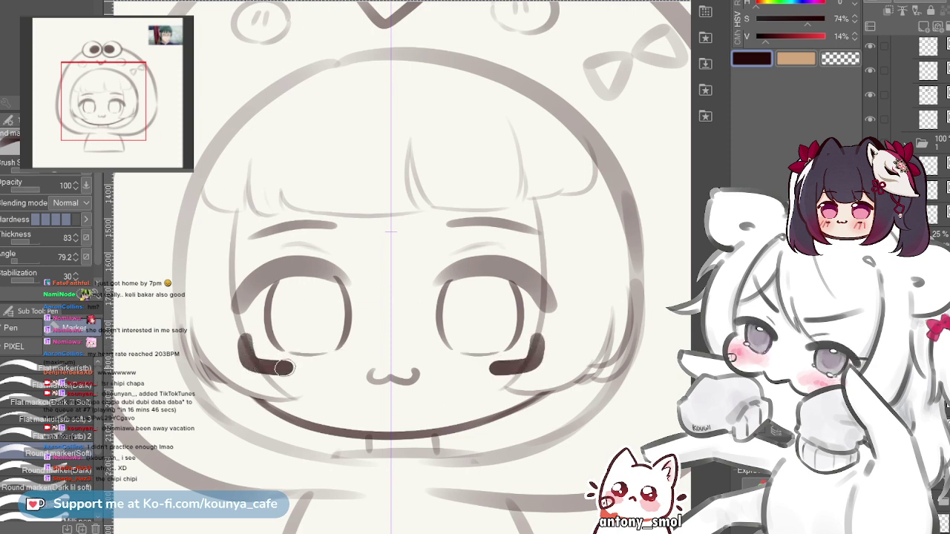
mouse_move(350, 364)
left_mouse_down()
mouse_move(365, 362)
mouse_move(365, 332)
mouse_move(362, 343)
mouse_move(396, 343)
left_mouse_up()
key("ctrl+z")
- Connect the two glasses frames with a straight, solid bridge above the mouth, undoing and redrawing unsatisfactory strokes
scroll(394, 347, "up", 4)
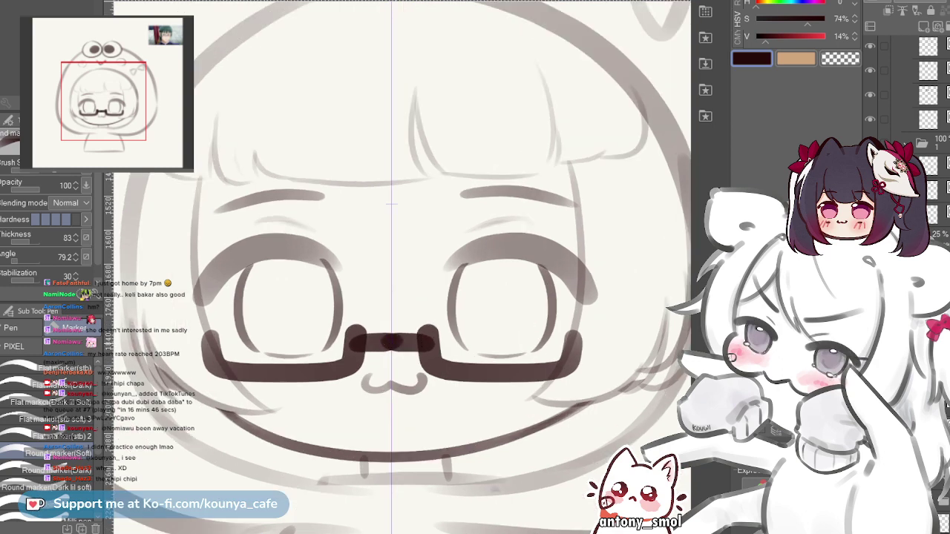
key("ctrl+z")
left_click_drag(328, 343, 395, 341)
key("ctrl+z")
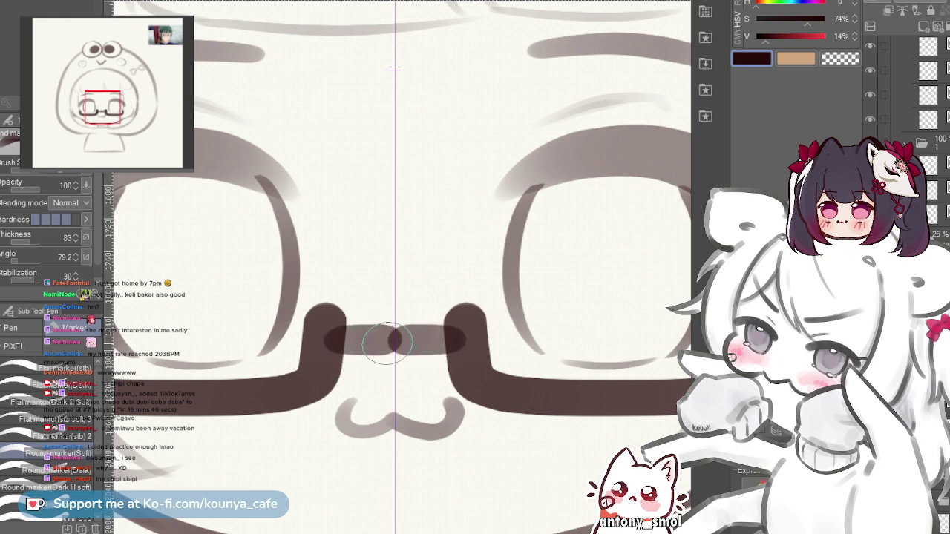
key("ctrl+z")
left_click_drag(329, 340, 396, 339)
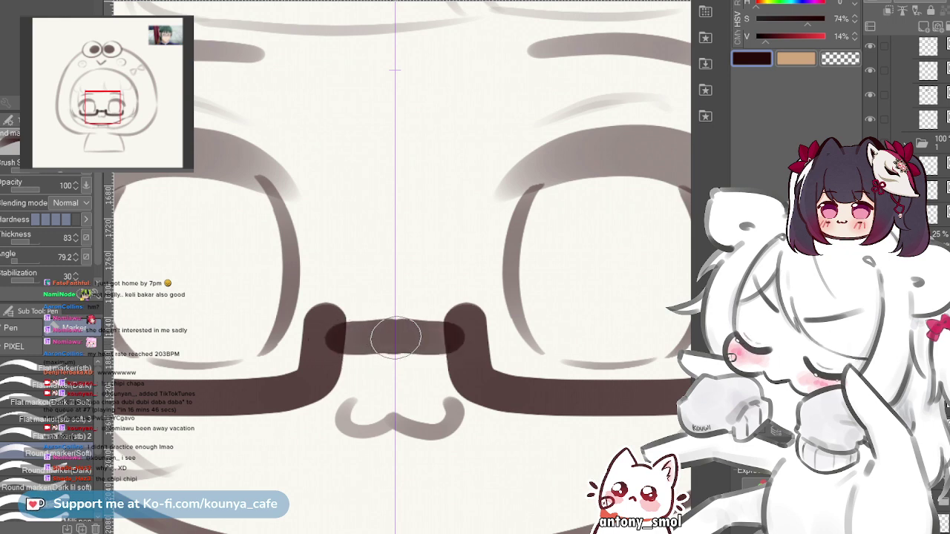
key("ctrl+z")
left_click_drag(329, 339, 465, 340)
scroll(464, 336, "down", 3)
scroll(440, 356, "down", 2)
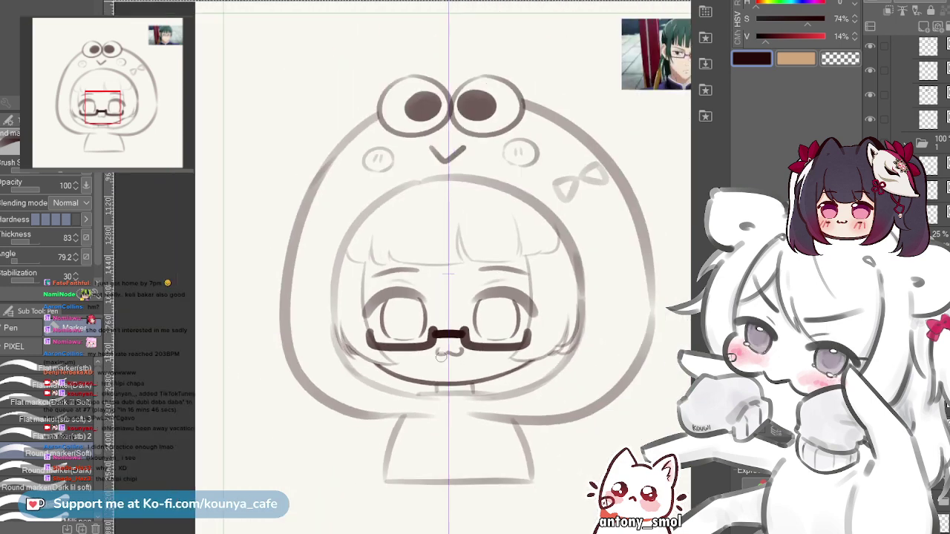
- Examine the shape and placement of the glasses on the face, both close up and against the whole figure and reference image
scroll(324, 354, "up", 3)
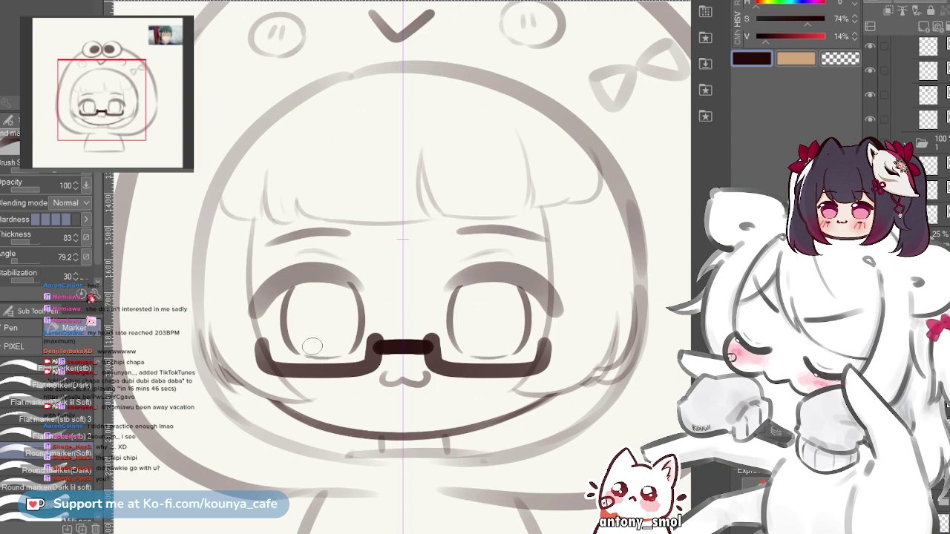
left_click_drag(314, 347, 278, 350)
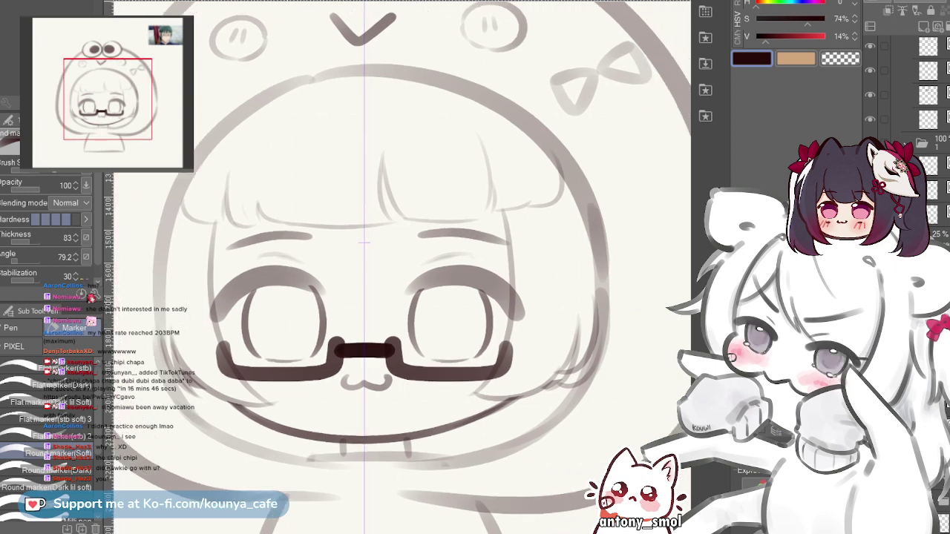
scroll(311, 319, "up", 3)
left_click_drag(312, 319, 287, 305)
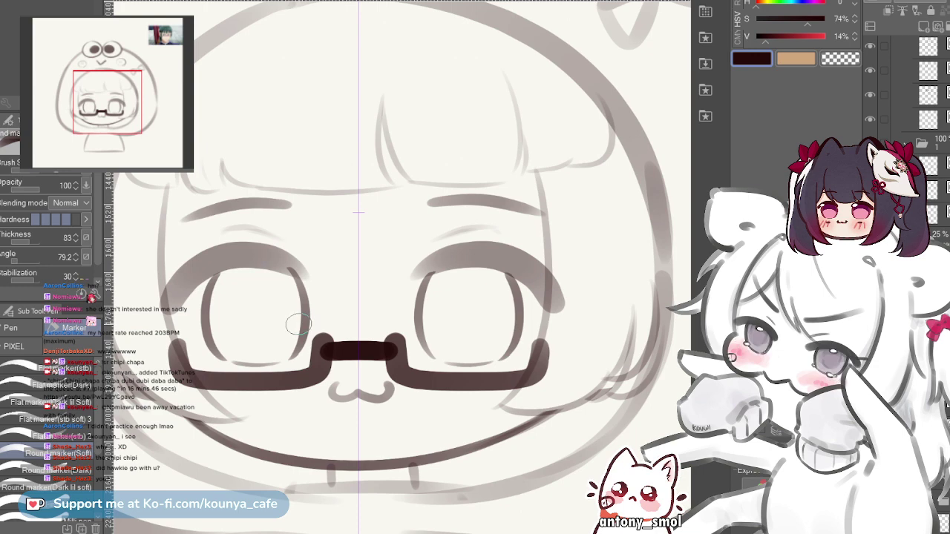
scroll(285, 348, "up", 2)
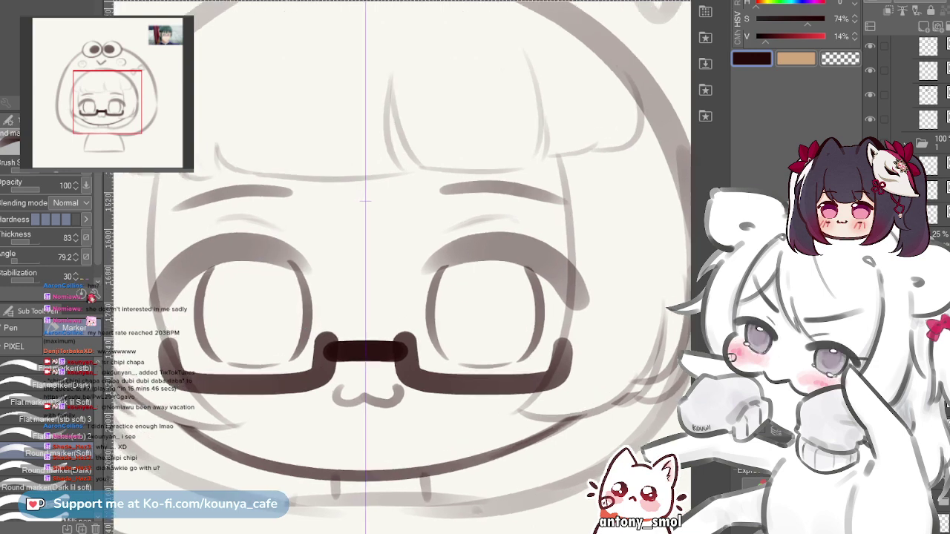
left_click_drag(286, 348, 293, 334)
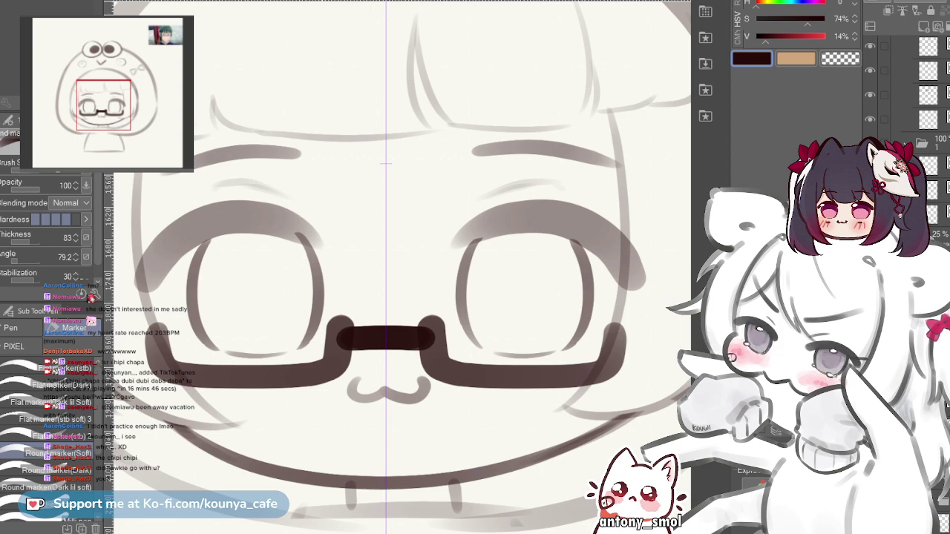
left_click_drag(329, 354, 307, 337)
scroll(280, 325, "down", 2)
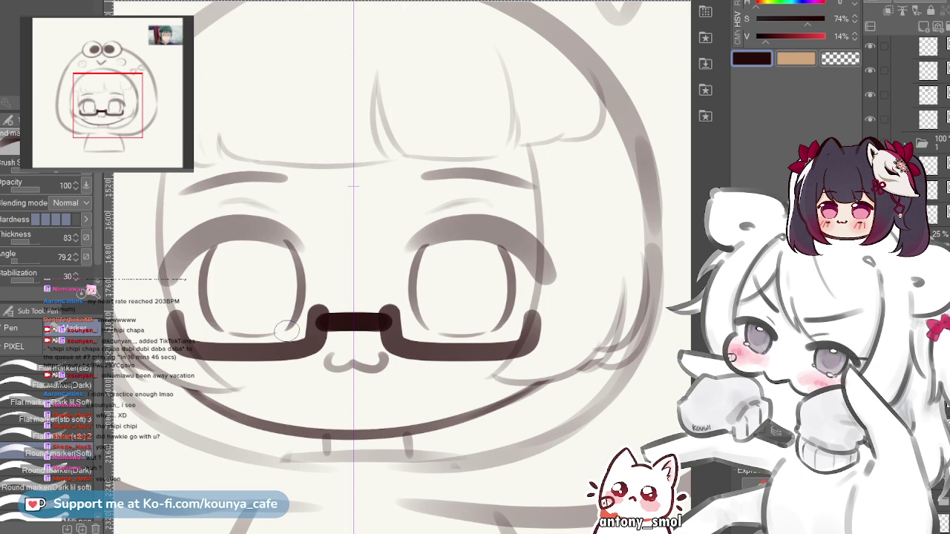
scroll(326, 322, "down", 2)
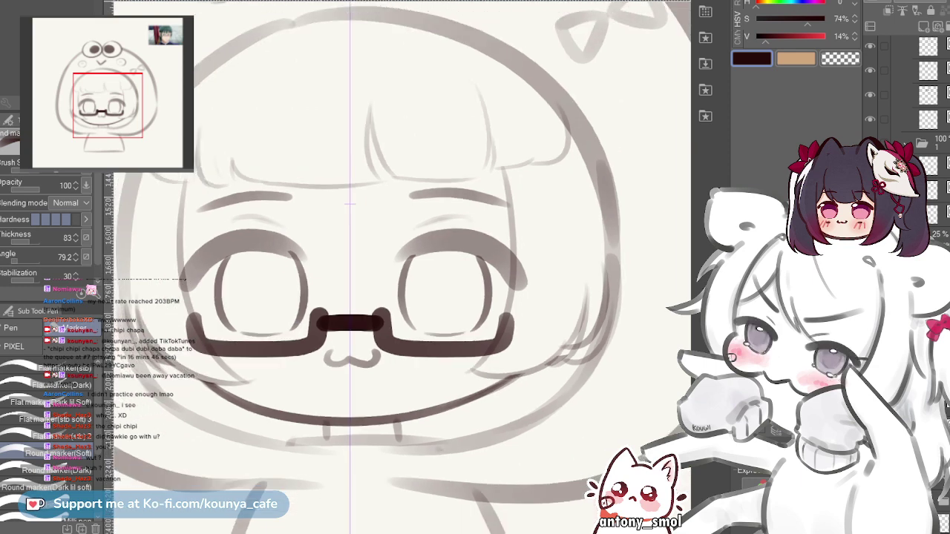
scroll(323, 323, "up", 1)
left_click_drag(294, 334, 310, 333)
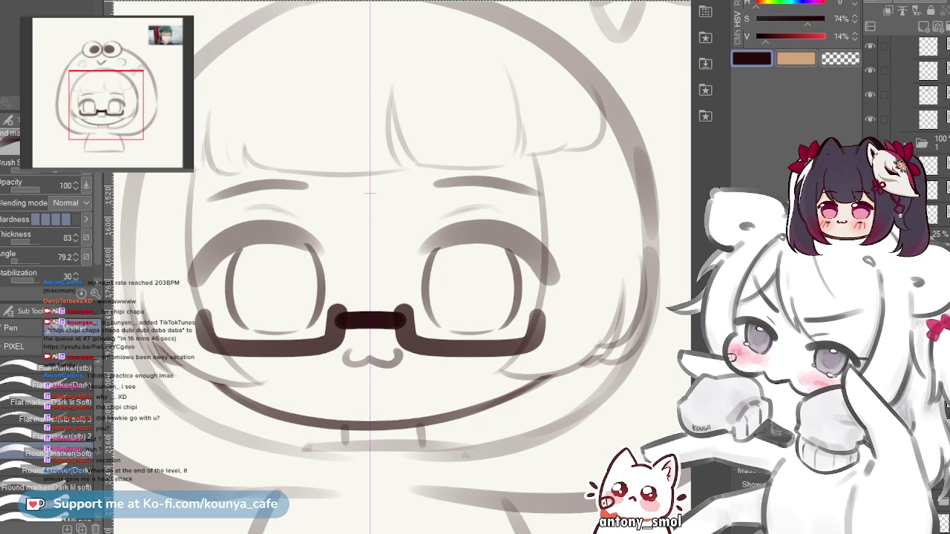
scroll(329, 386, "down", 1)
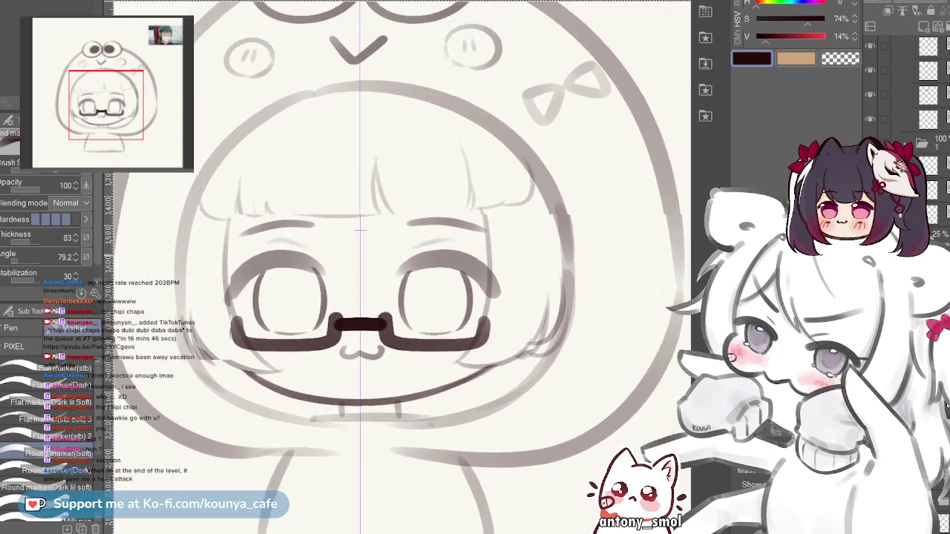
scroll(359, 242, "up", 2)
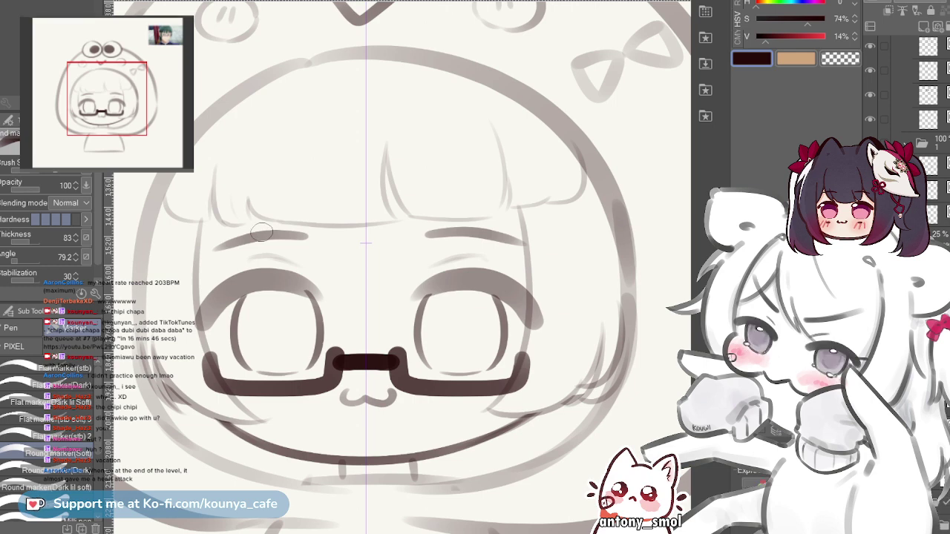
scroll(280, 291, "down", 2)
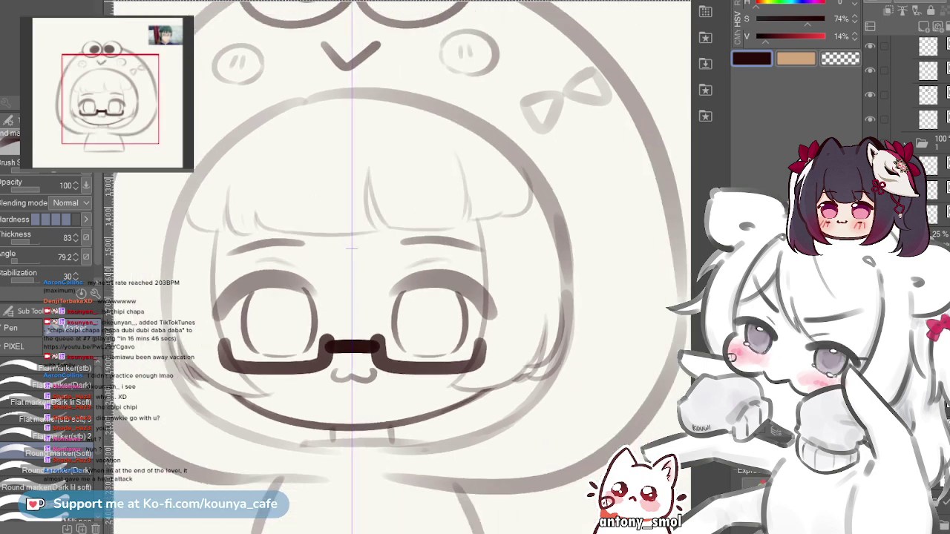
left_click_drag(290, 279, 271, 289)
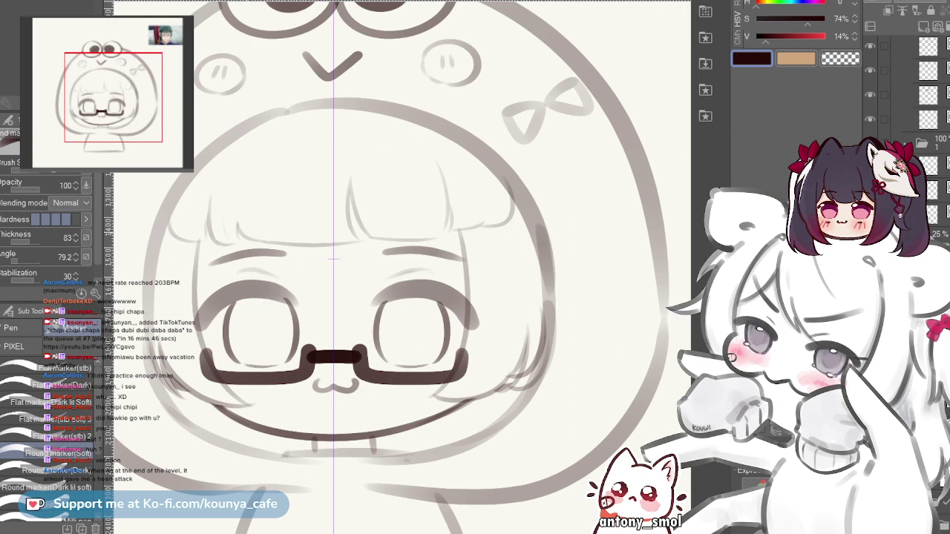
scroll(280, 267, "down", 2)
left_click_drag(281, 268, 290, 282)
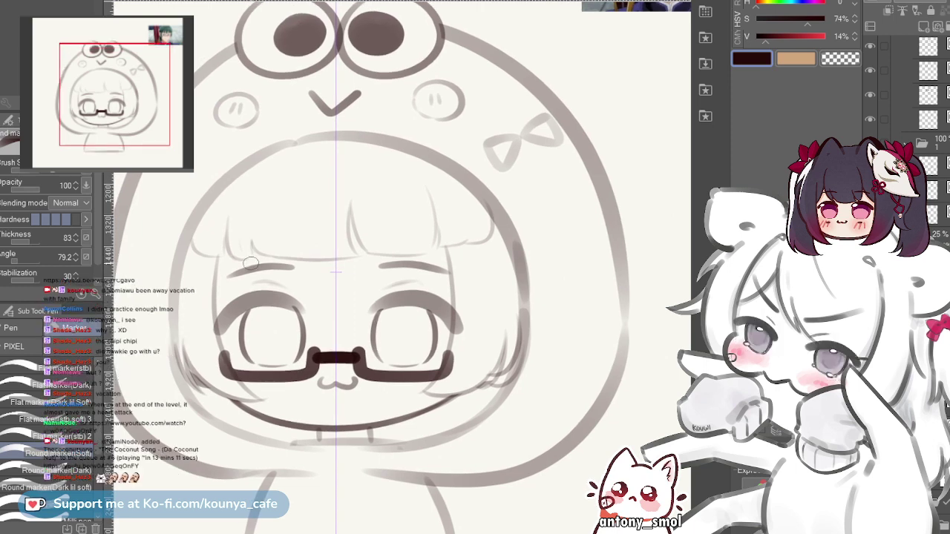
scroll(280, 312, "up", 2)
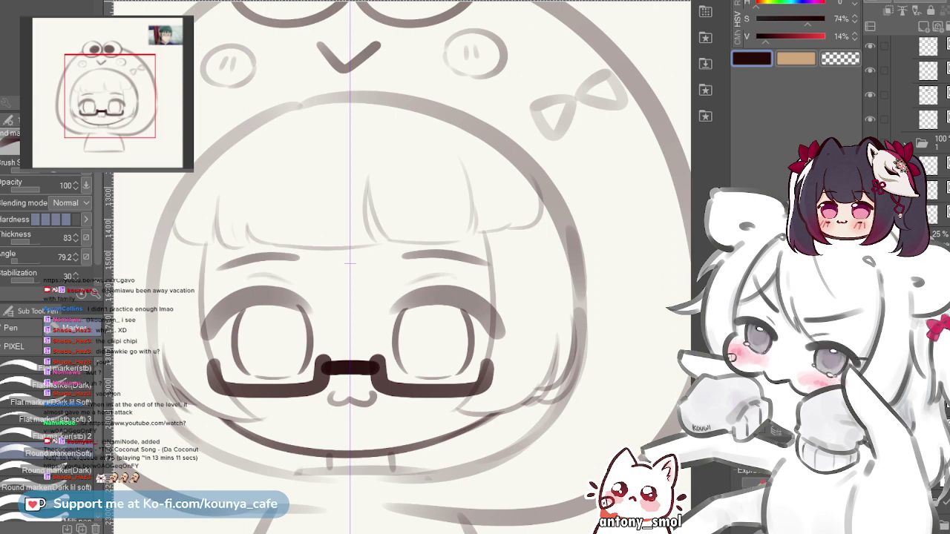
scroll(534, 294, "down", 2)
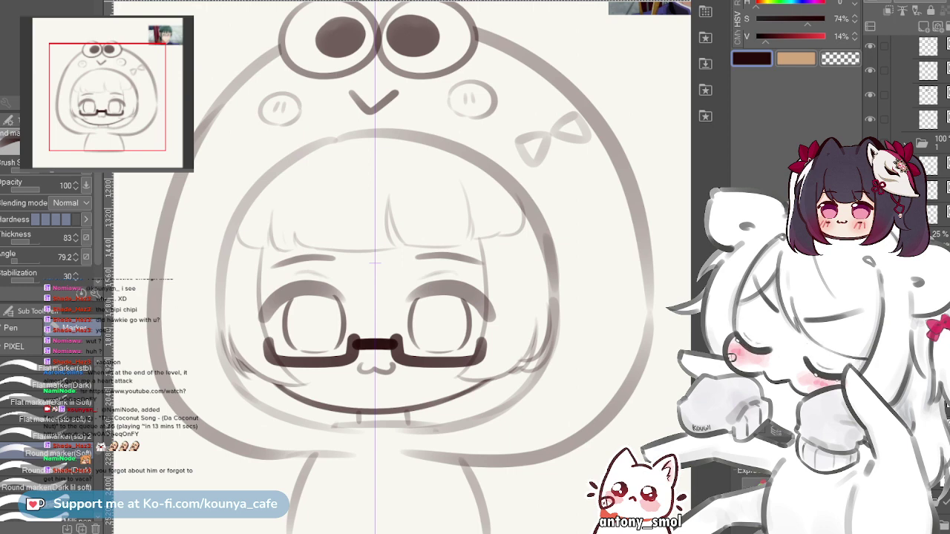
scroll(334, 306, "down", 3)
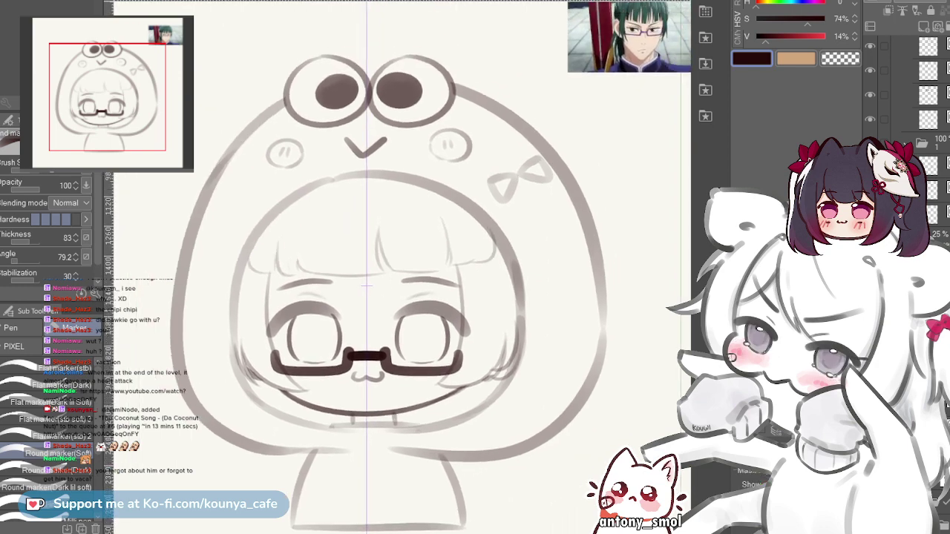
scroll(386, 267, "up", 2)
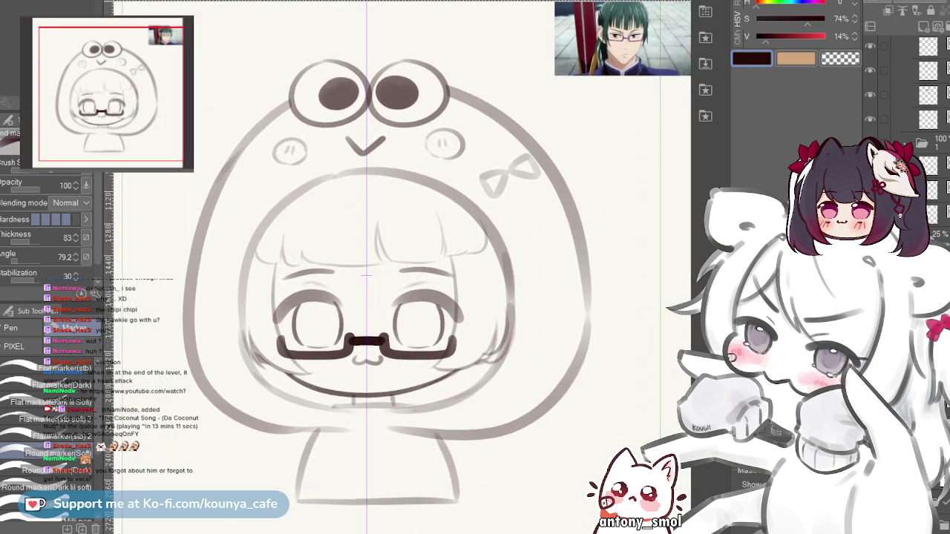
- Look through the layers and study the hair, face and half-rim glasses of the reference character up close
scroll(906, 126, "up", 3)
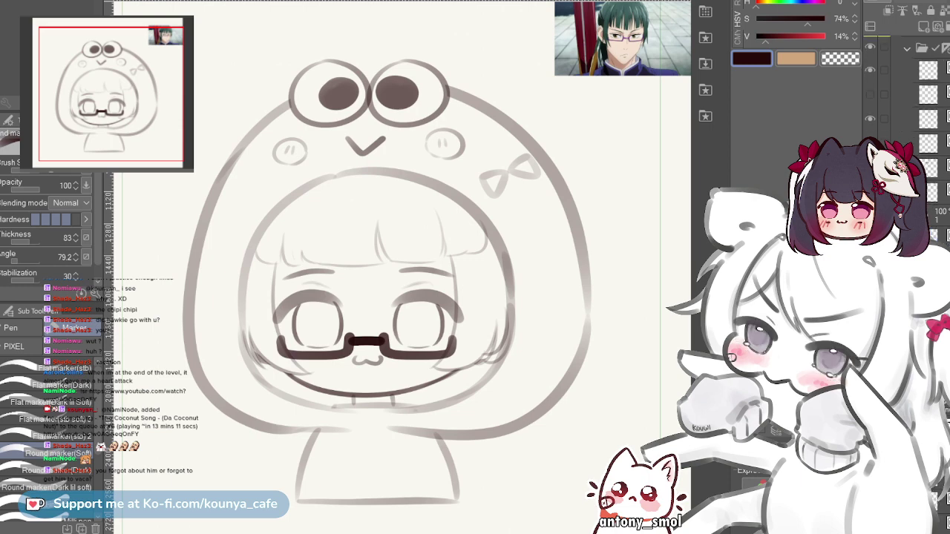
scroll(921, 127, "down", 3)
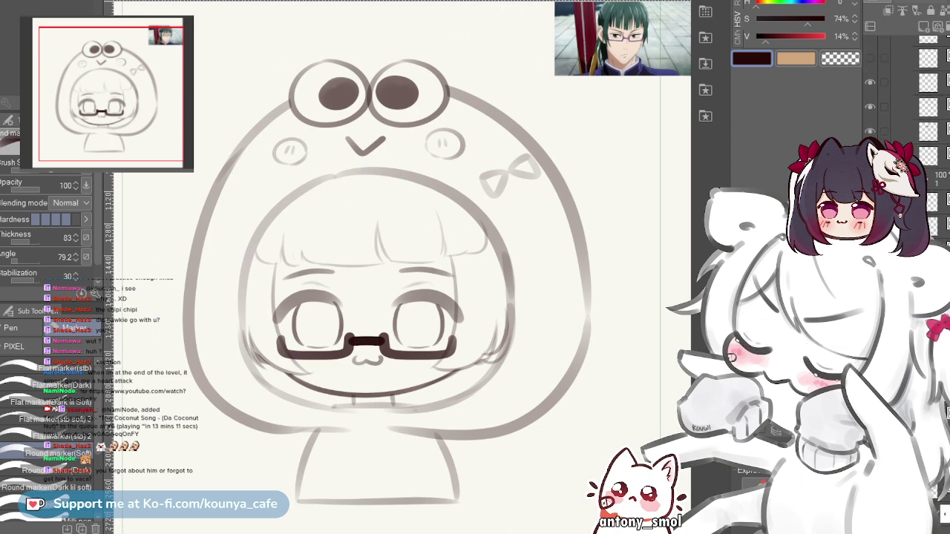
scroll(921, 126, "down", 3)
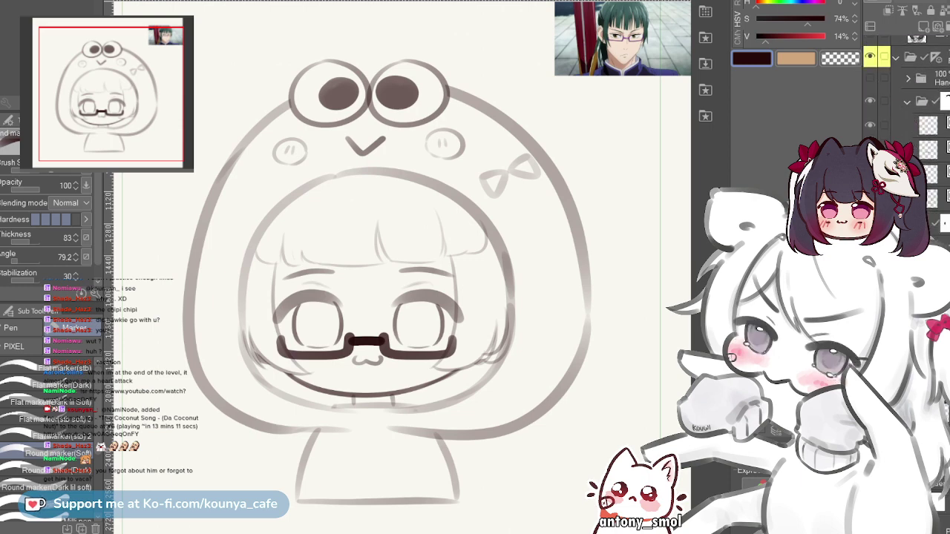
scroll(906, 104, "up", 3)
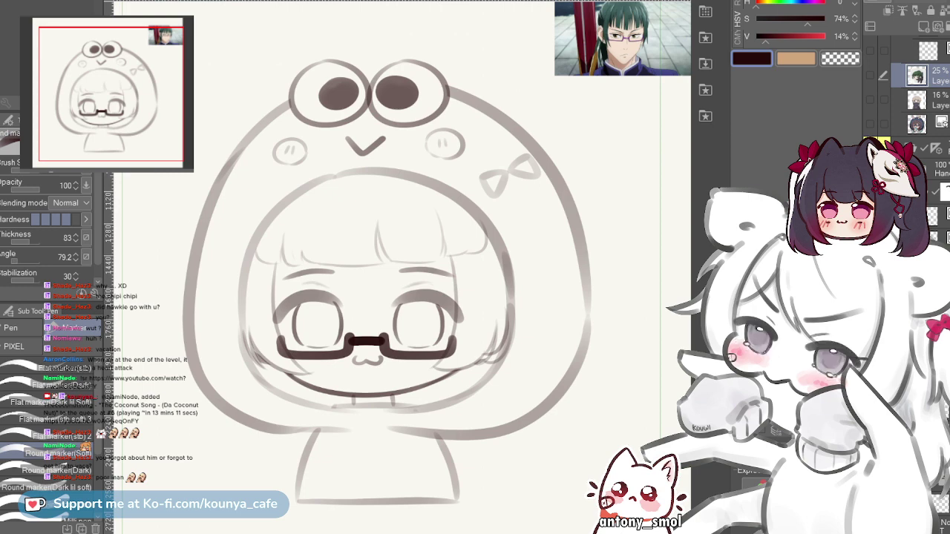
scroll(913, 104, "up", 3)
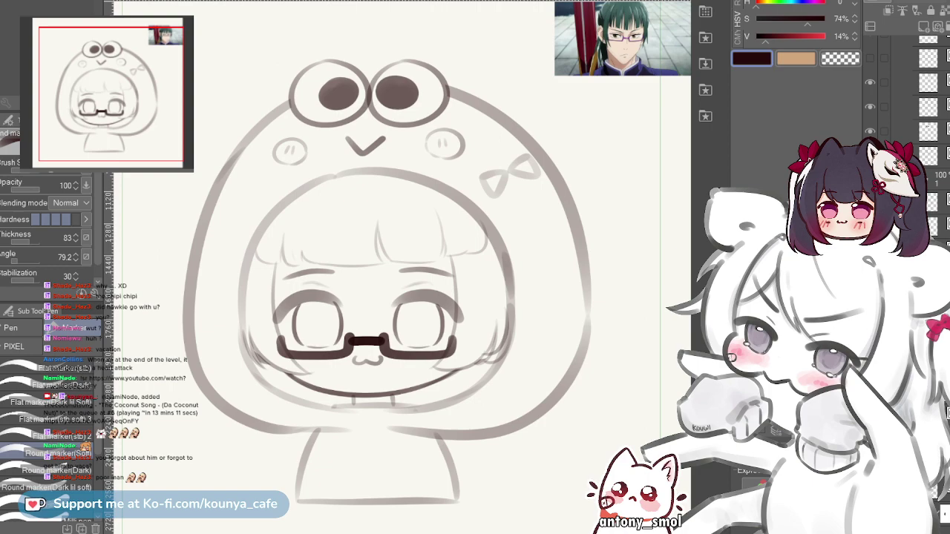
left_click_drag(400, 267, 312, 356)
scroll(556, 81, "up", 2)
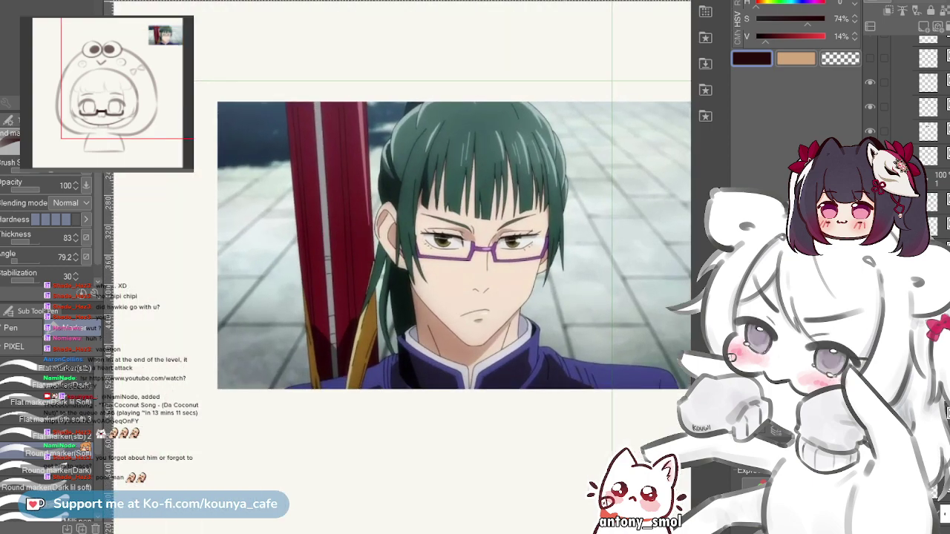
left_click_drag(557, 81, 534, 37)
scroll(541, 126, "down", 4)
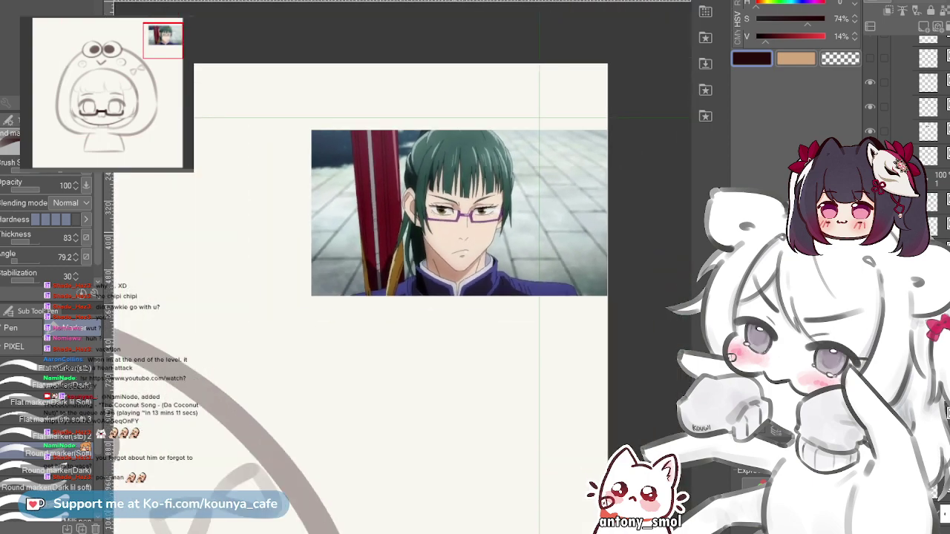
mouse_move(416, 334)
left_mouse_down()
mouse_move(549, 192)
mouse_move(571, 191)
left_mouse_up()
scroll(444, 356, "up", 2)
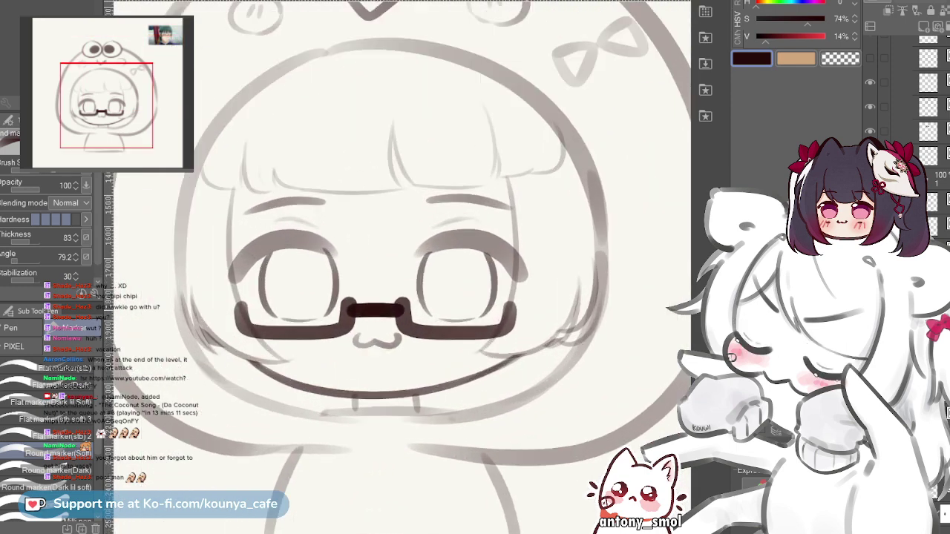
- Sketch light hair strands beside the neck below the face, undoing trial strokes along the side lock
left_click(515, 251, "ctrl")
key("Delete")
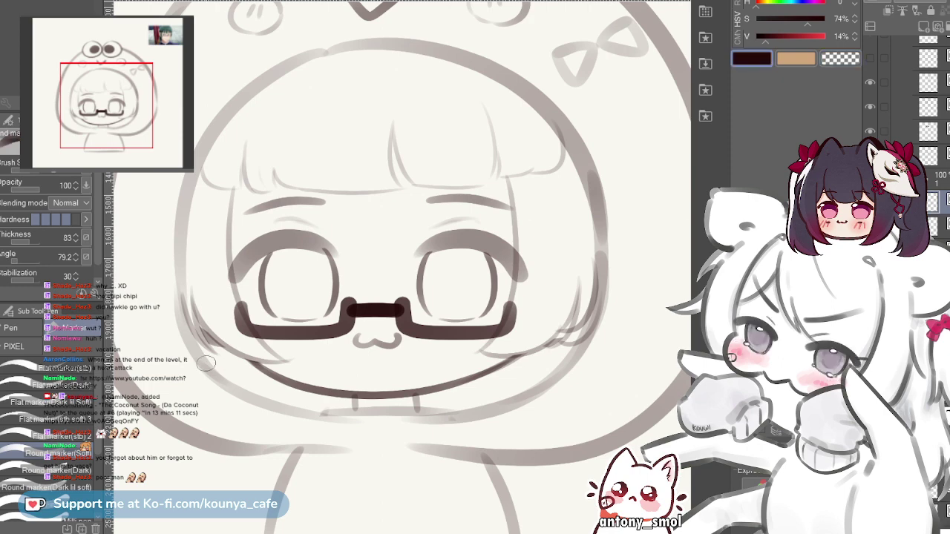
scroll(445, 380, "up", 2)
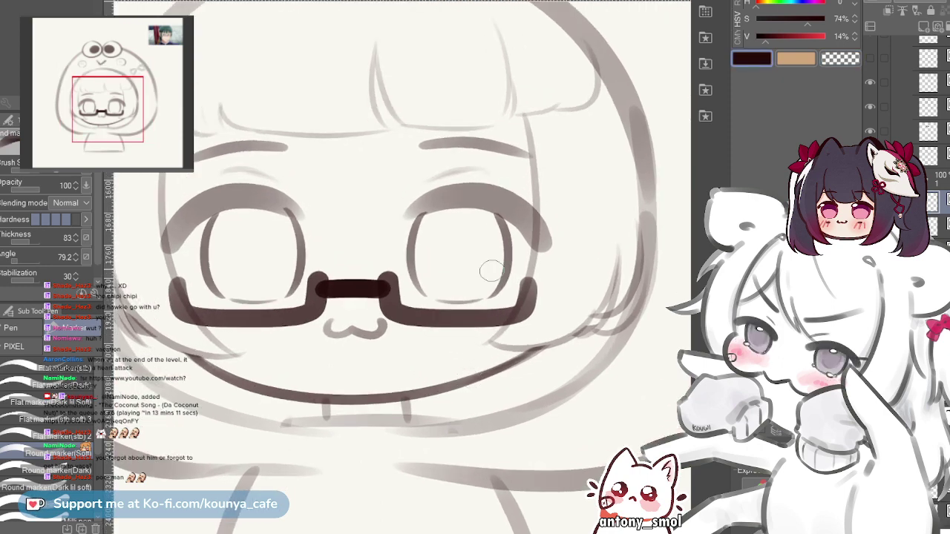
left_click_drag(525, 116, 533, 194)
key("ctrl+z")
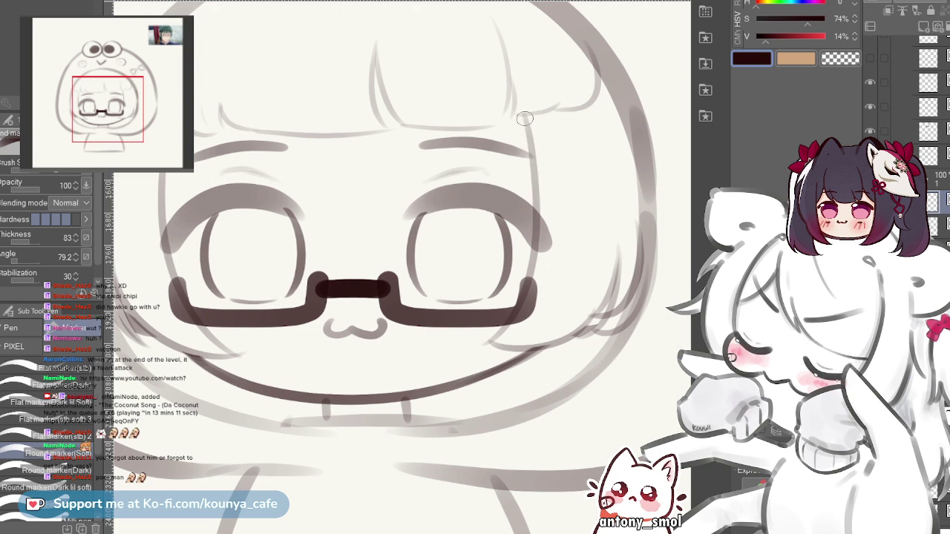
left_click_drag(525, 116, 535, 208)
key("ctrl+z")
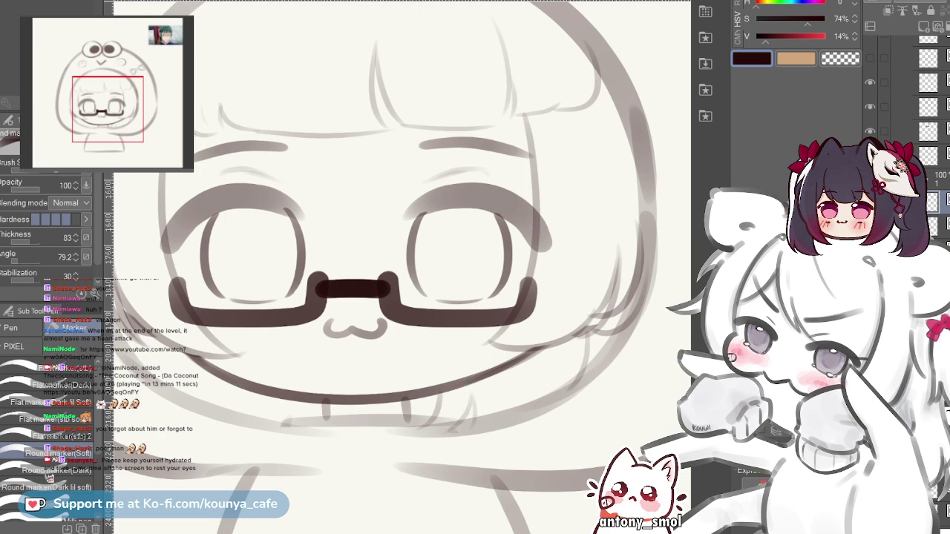
- Check the whole figure and set the drawing colour to lime green with saturation 53% and value 88%
scroll(486, 405, "down", 3)
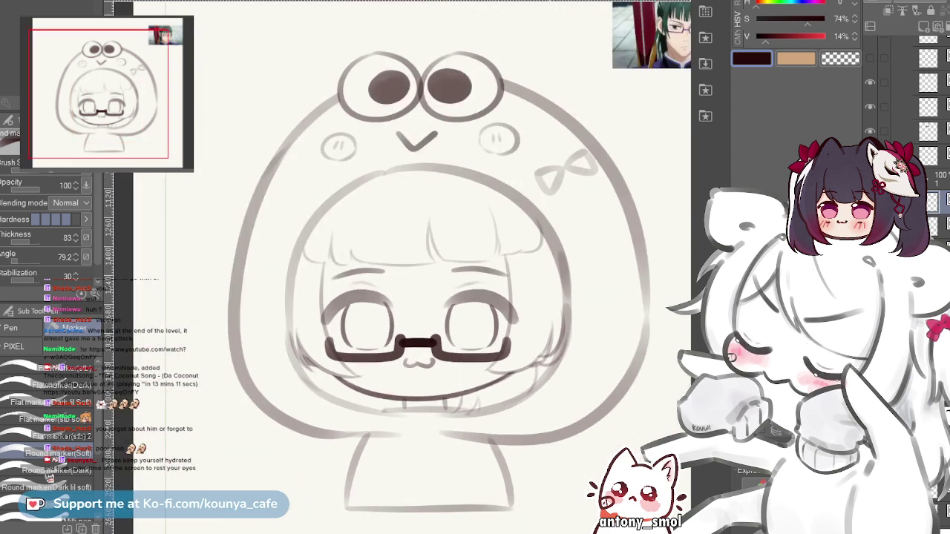
scroll(528, 355, "up", 3)
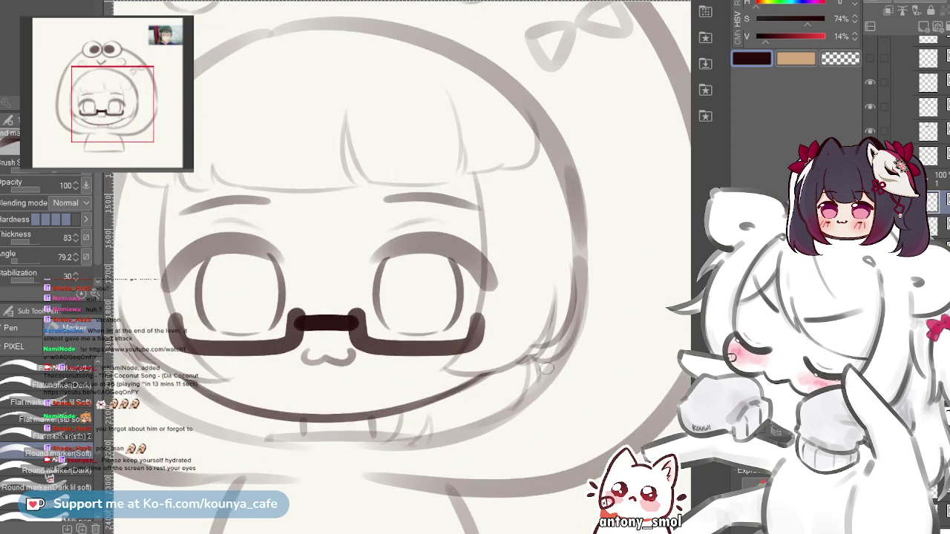
scroll(547, 371, "down", 3)
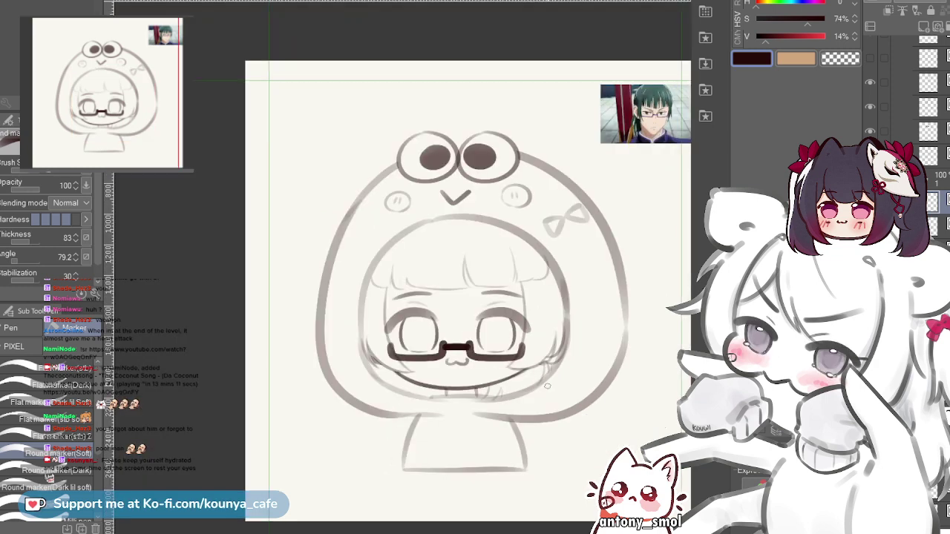
scroll(527, 346, "up", 2)
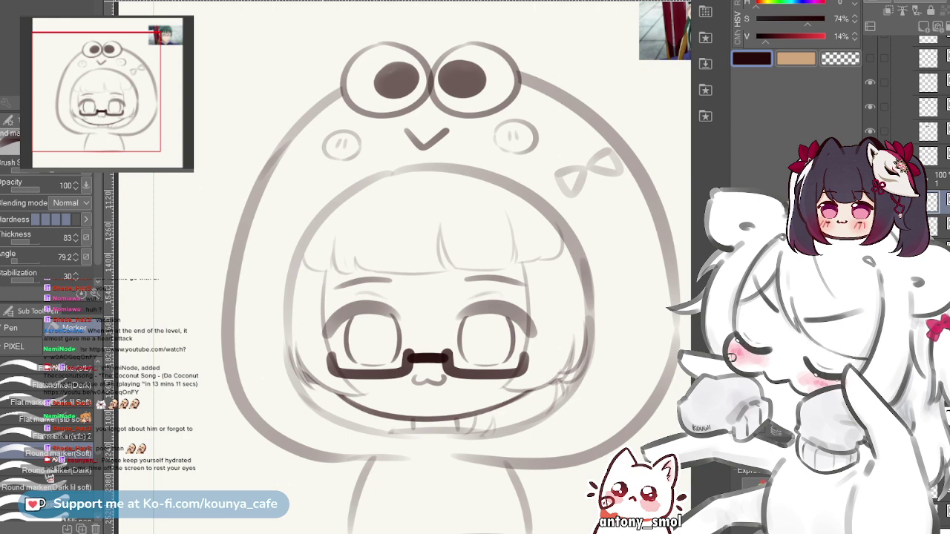
left_click_drag(399, 250, 359, 223)
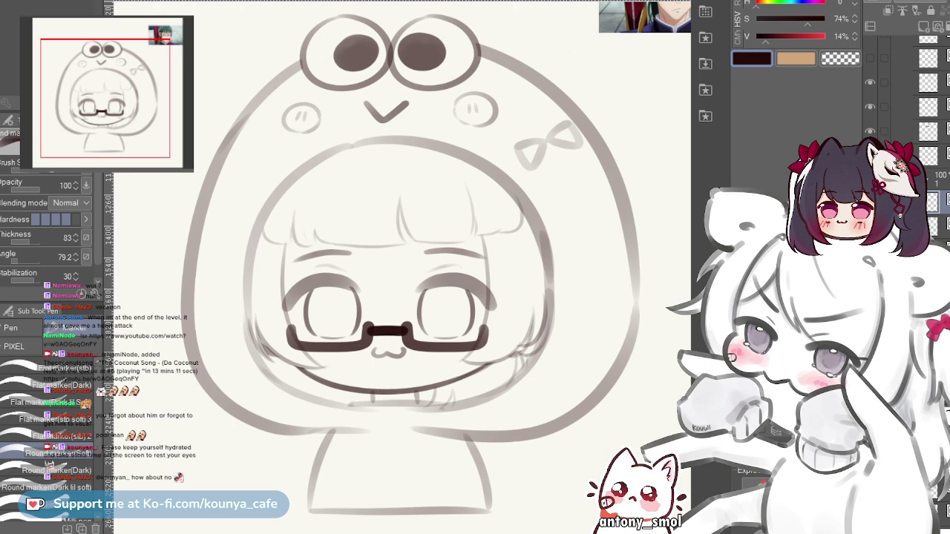
key("x")
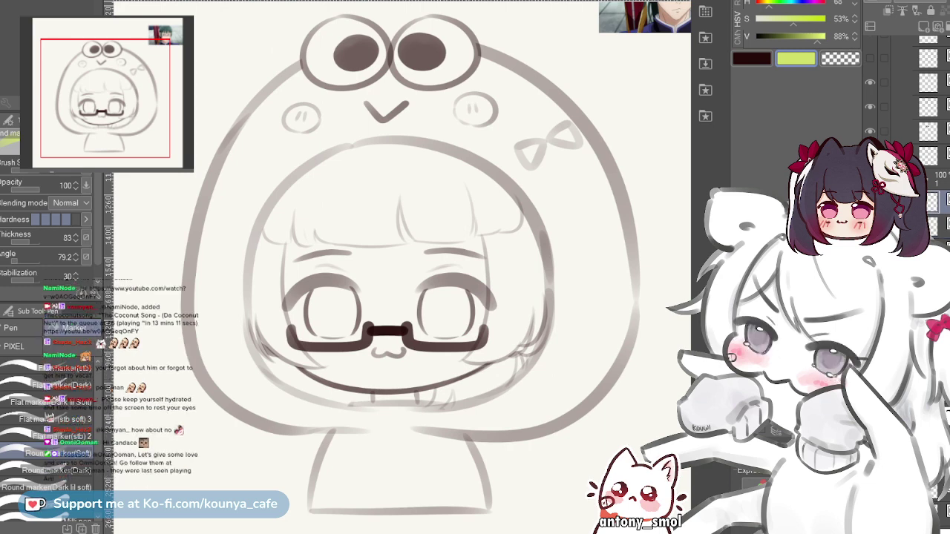
- Examine the frog-hood figure as a whole and up close, and look through its sketch layers
mouse_move(593, 183)
left_mouse_down()
mouse_move(571, 186)
mouse_move(584, 191)
left_mouse_up()
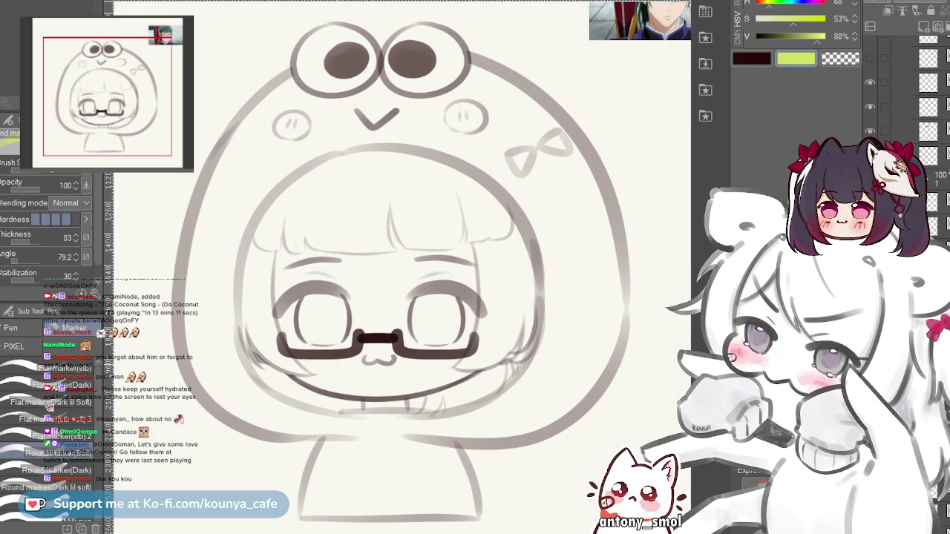
left_click_drag(312, 355, 310, 353)
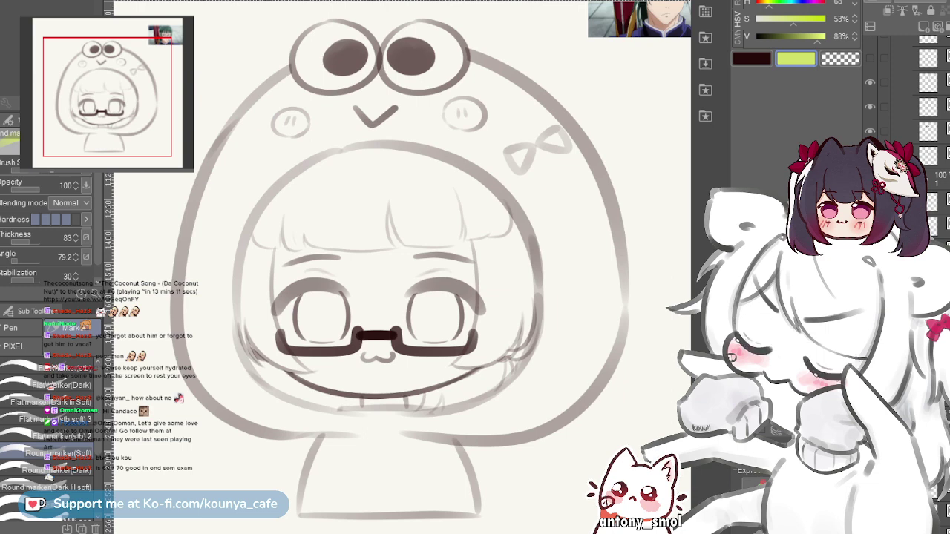
scroll(291, 285, "down", 1)
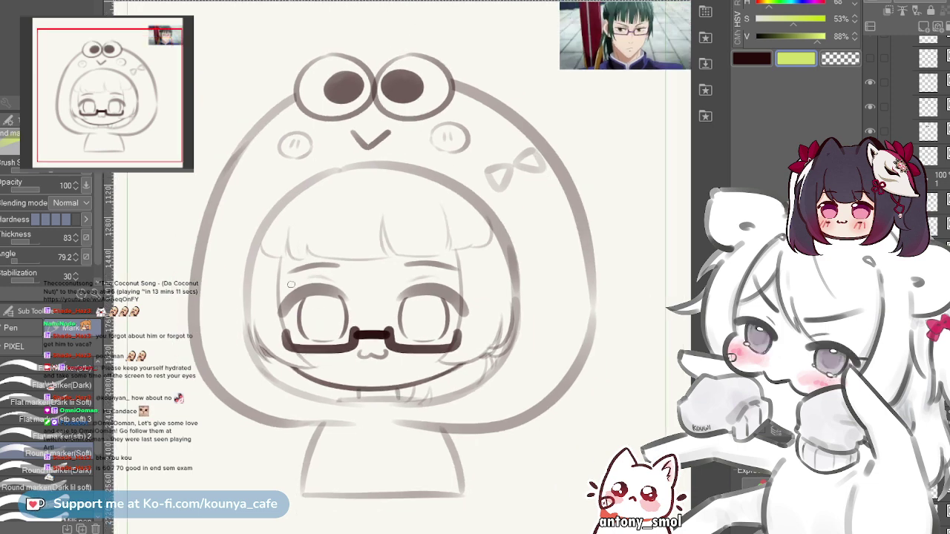
scroll(243, 235, "up", 2)
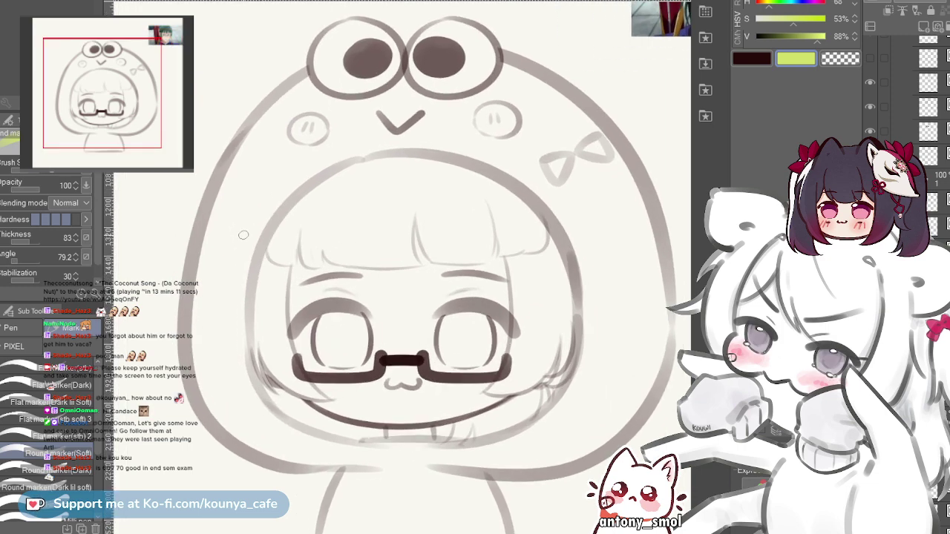
scroll(243, 234, "down", 1)
scroll(242, 234, "up", 1)
scroll(282, 146, "down", 1)
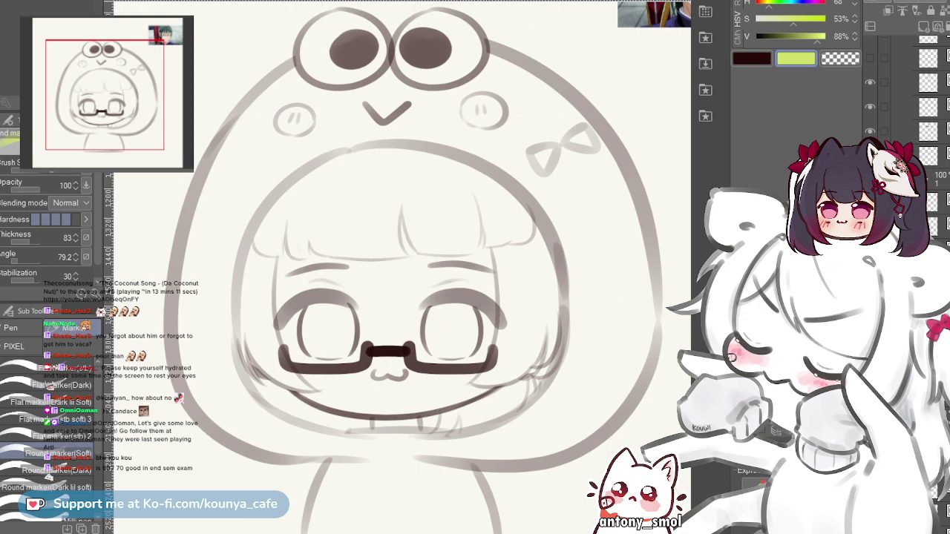
scroll(906, 97, "up", 3)
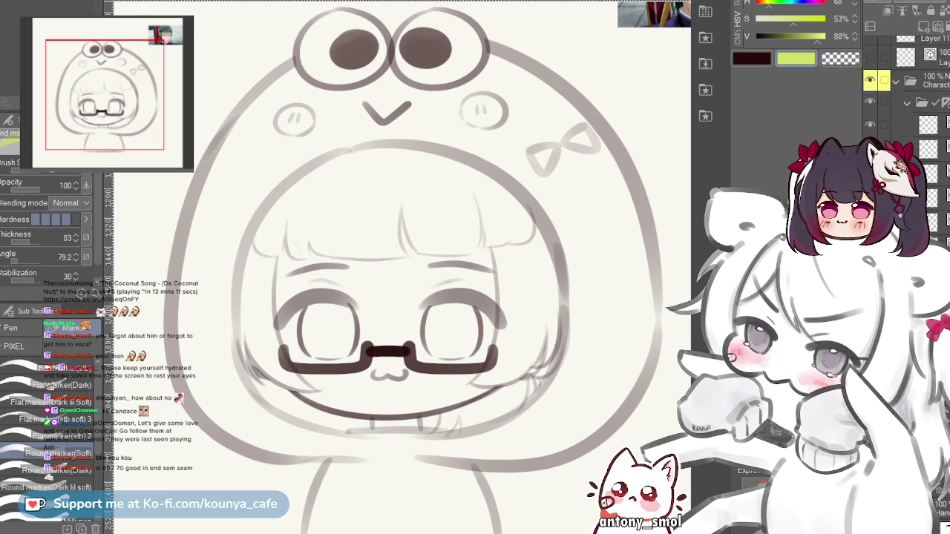
scroll(909, 97, "down", 2)
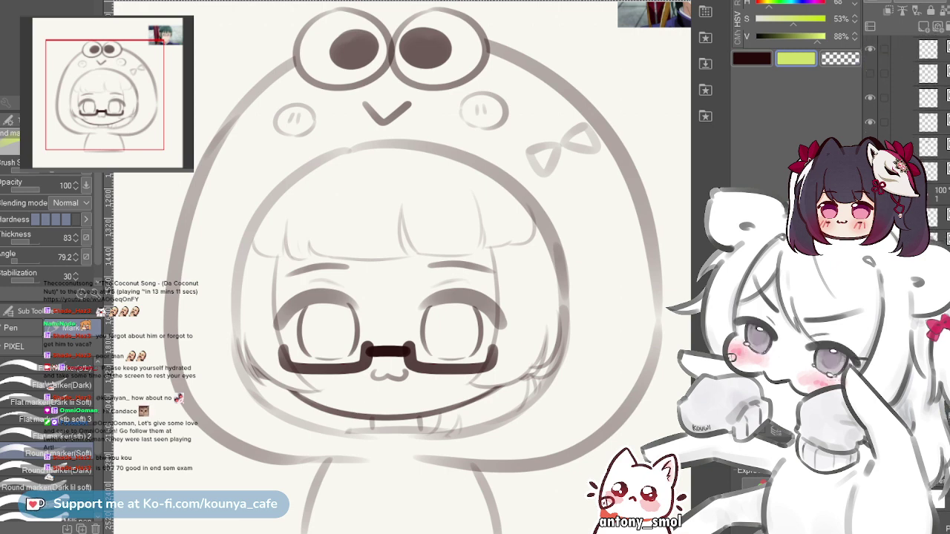
scroll(928, 97, "down", 2)
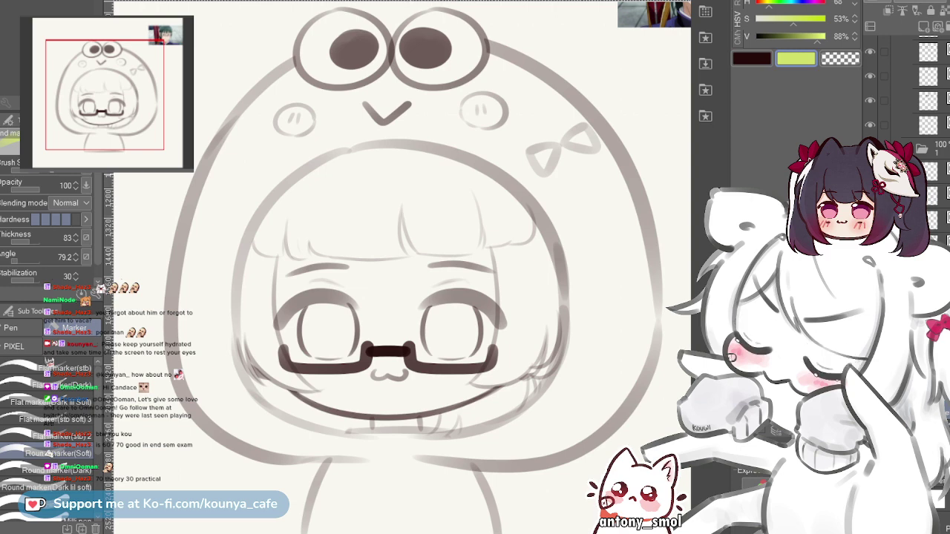
scroll(412, 170, "down", 2)
scroll(438, 141, "up", 4)
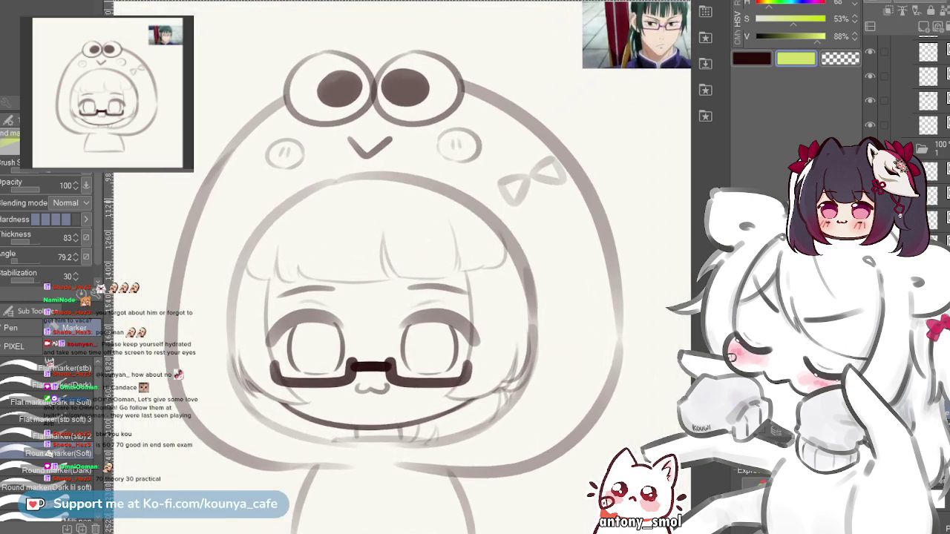
left_click_drag(422, 245, 421, 225)
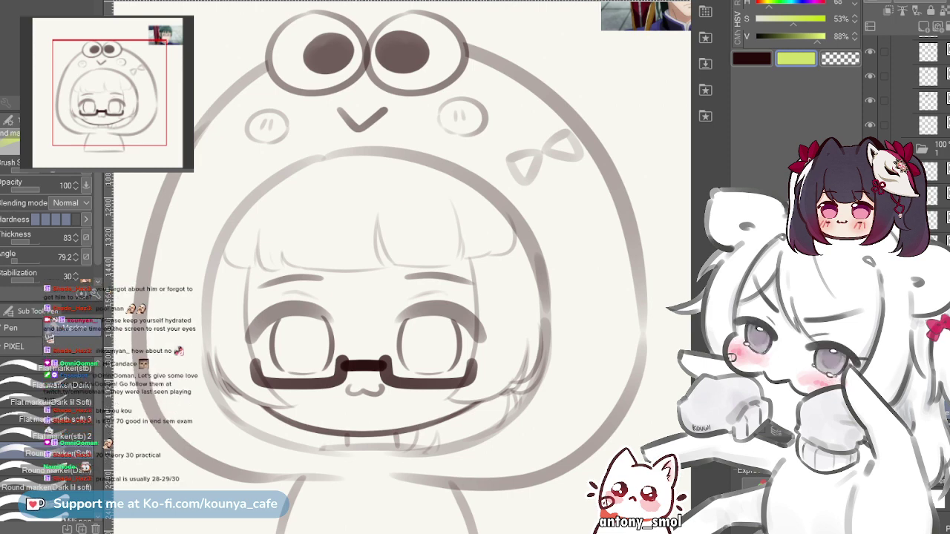
left_click_drag(403, 318, 393, 287)
mouse_move(385, 350)
left_mouse_down()
mouse_move(382, 308)
mouse_move(389, 312)
left_mouse_up()
key("ctrl+z")
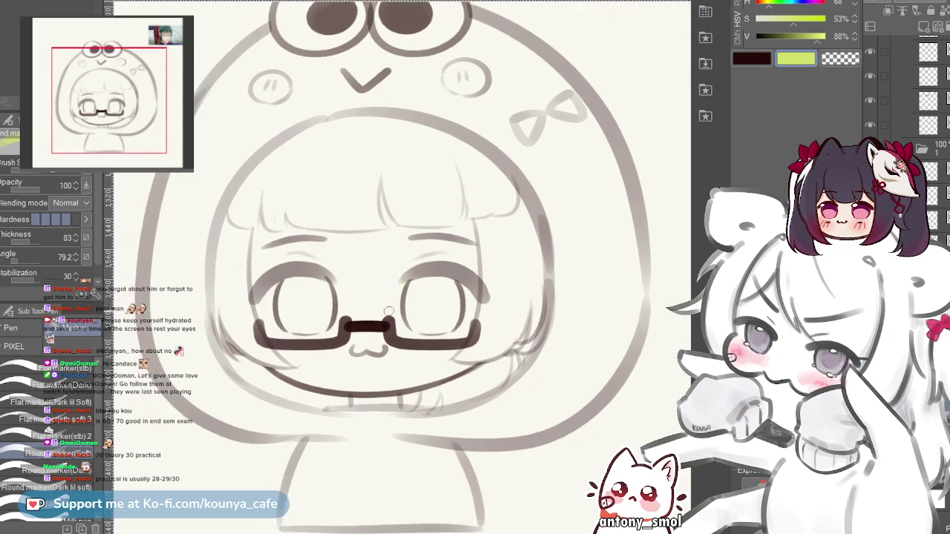
- Outline the hood's left side in lime green with the Round marker (Dark), thickness 90 and stabilization 67, undoing and redrawing unsatisfactory strokes
left_click_drag(297, 82, 310, 102)
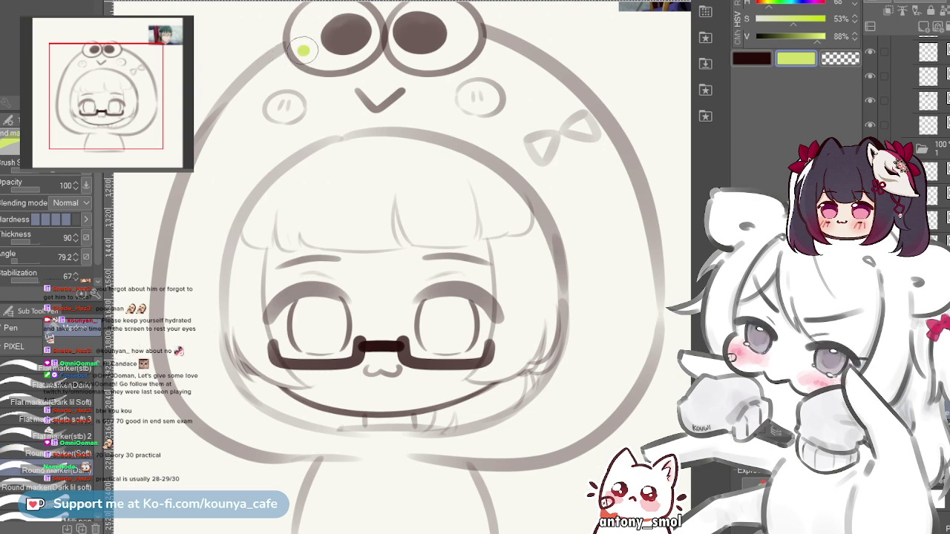
mouse_move(303, 50)
left_mouse_down()
mouse_move(221, 116)
mouse_move(162, 360)
left_mouse_up()
key("ctrl+z")
left_click_drag(210, 57, 246, 56)
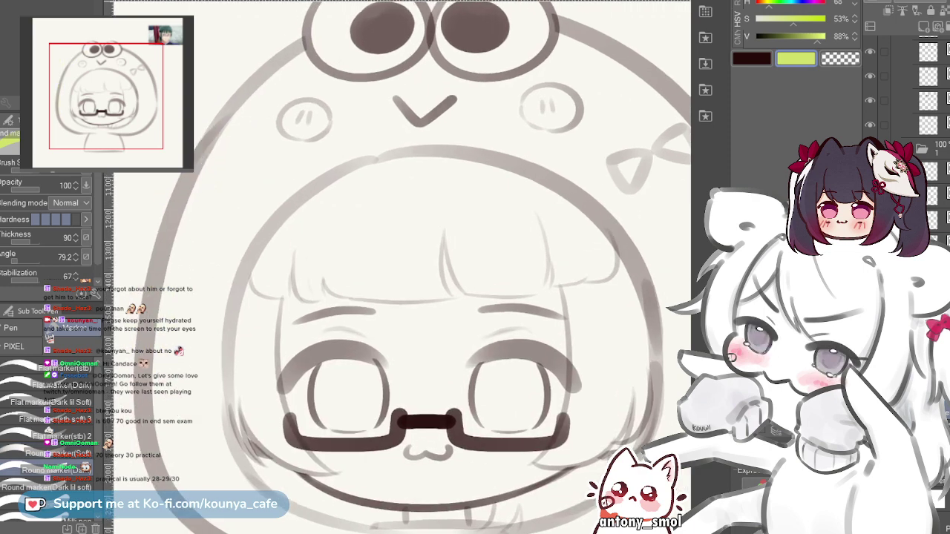
key("ctrl+minus")
mouse_move(338, 31)
left_mouse_down()
mouse_move(182, 233)
mouse_move(141, 510)
left_mouse_up()
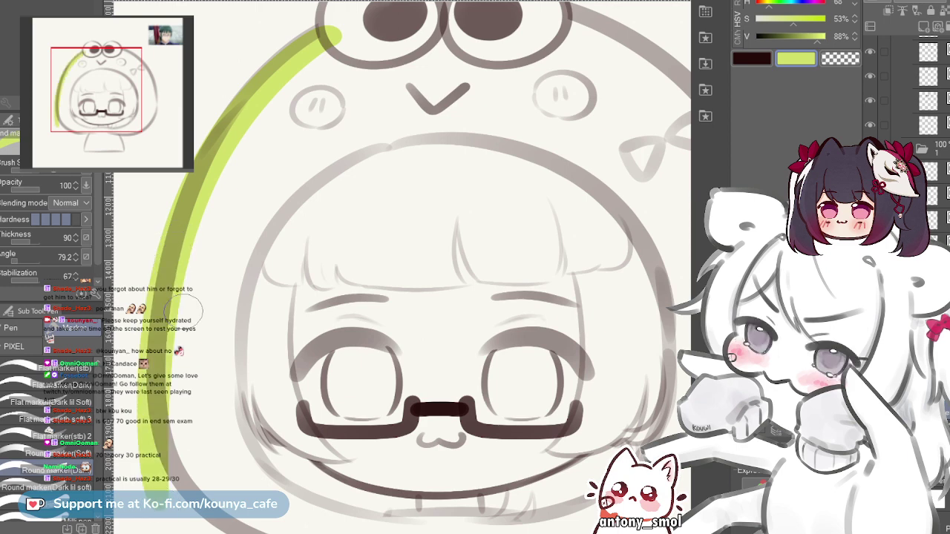
key("ctrl+z")
left_click_drag(332, 31, 173, 421)
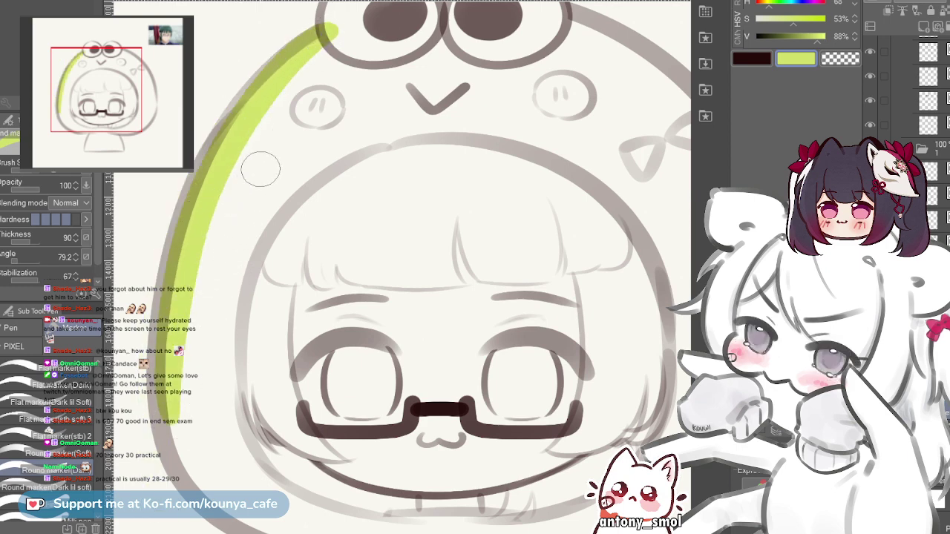
- Rotate the lime green stroke on the hood's left side slightly clockwise and apply the transformation
key("ctrl+t")
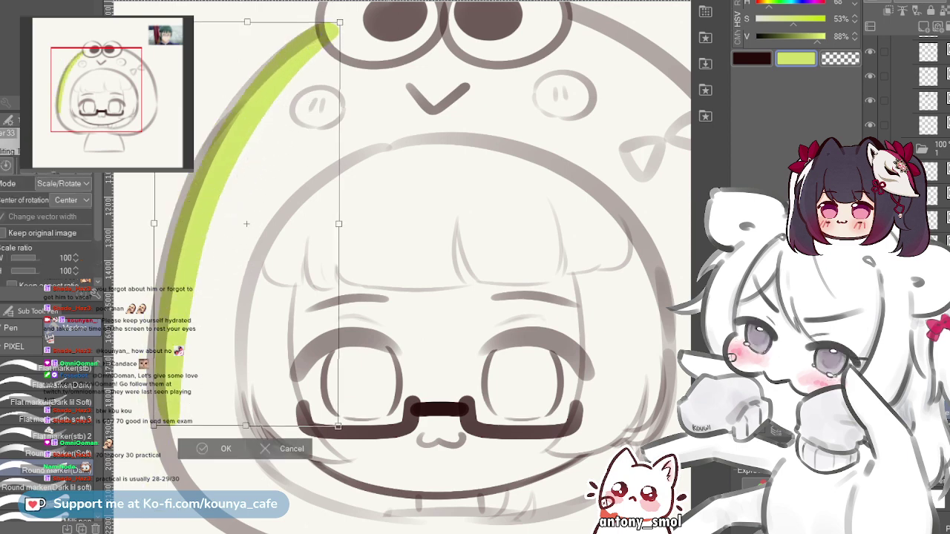
left_click_drag(340, 22, 343, 24)
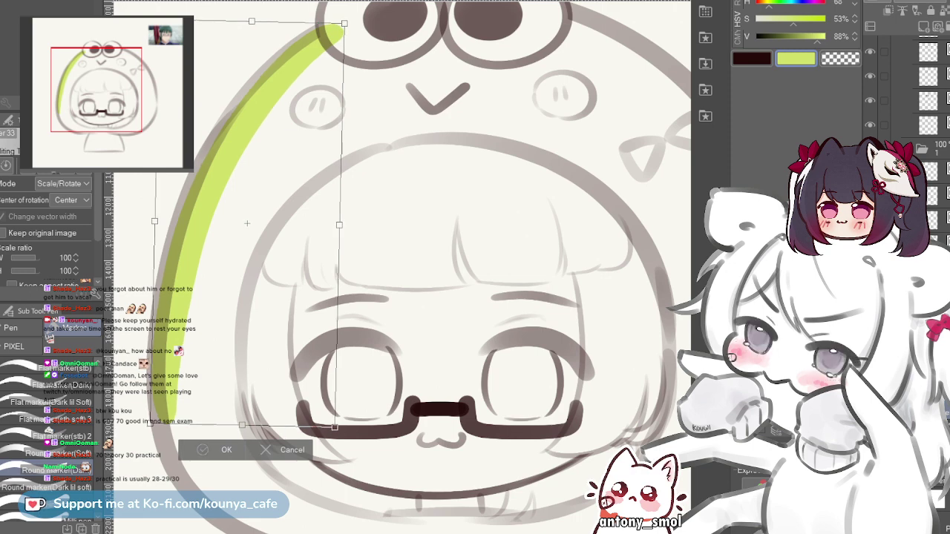
left_click(225, 450)
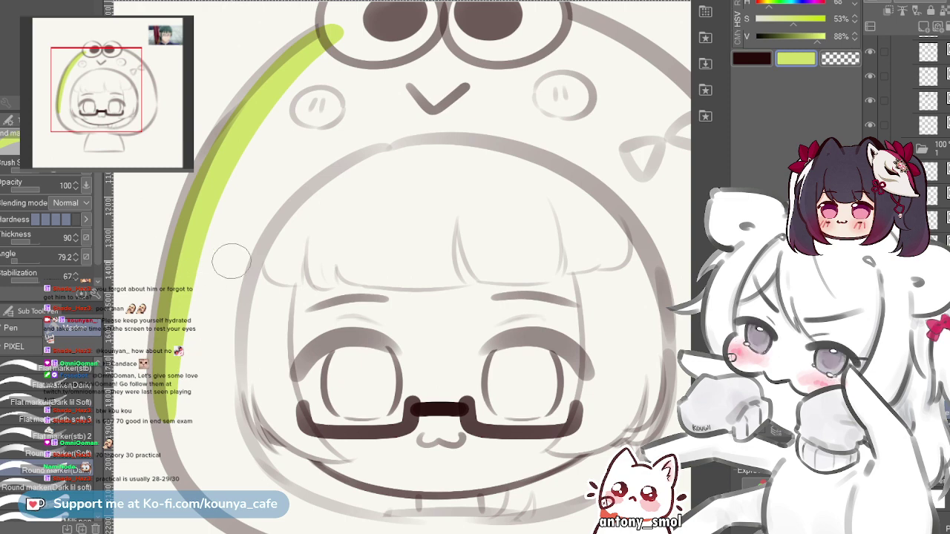
- Extend the lime green outline around the hood's lower-left curve, undoing and redrawing unsatisfactory strokes
mouse_move(189, 298)
left_mouse_down()
mouse_move(246, 220)
mouse_move(225, 213)
left_mouse_up()
scroll(249, 230, "down", 2)
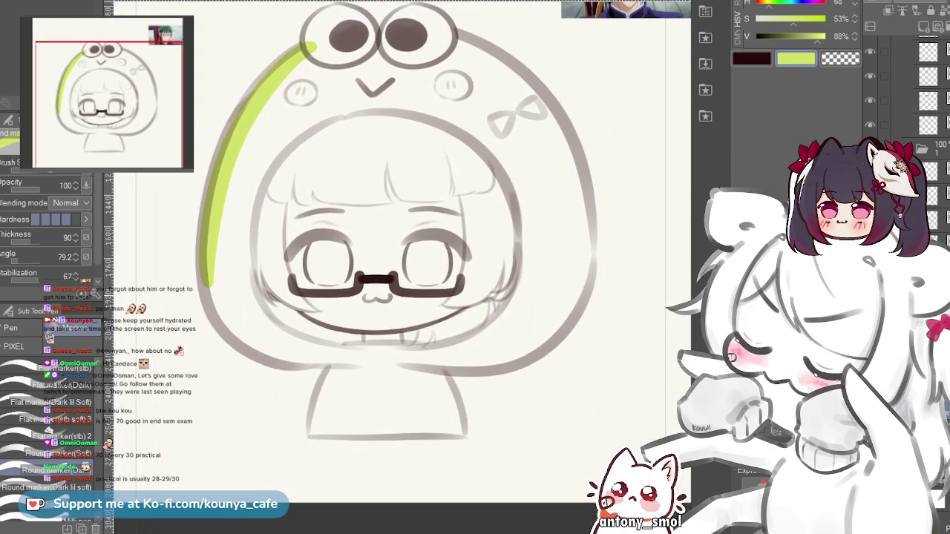
scroll(213, 291, "up", 1)
scroll(222, 294, "up", 3)
left_click_drag(221, 294, 220, 281)
scroll(230, 281, "down", 1)
mouse_move(197, 186)
left_mouse_down()
mouse_move(185, 206)
mouse_move(274, 371)
left_mouse_up()
key("ctrl+z")
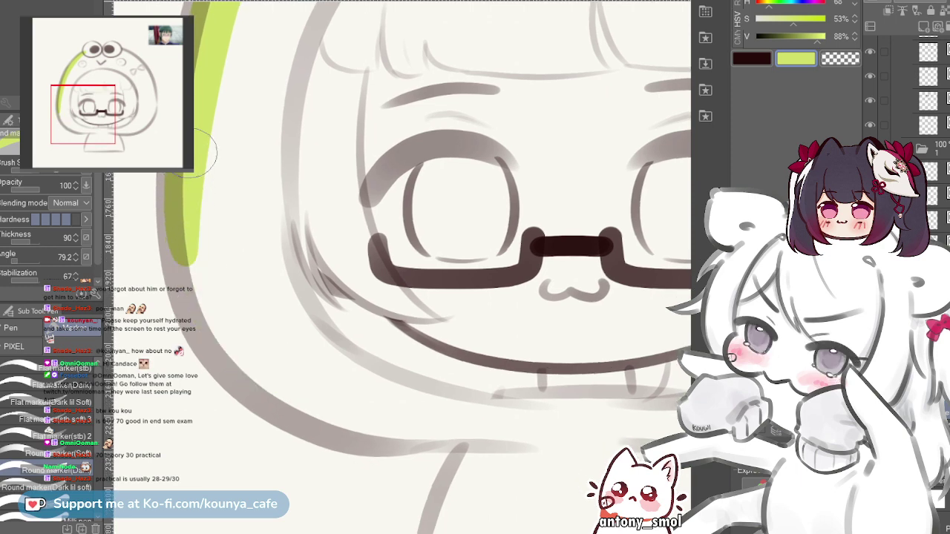
left_click_drag(194, 186, 360, 412)
key("ctrl+z")
left_click_drag(199, 148, 357, 408)
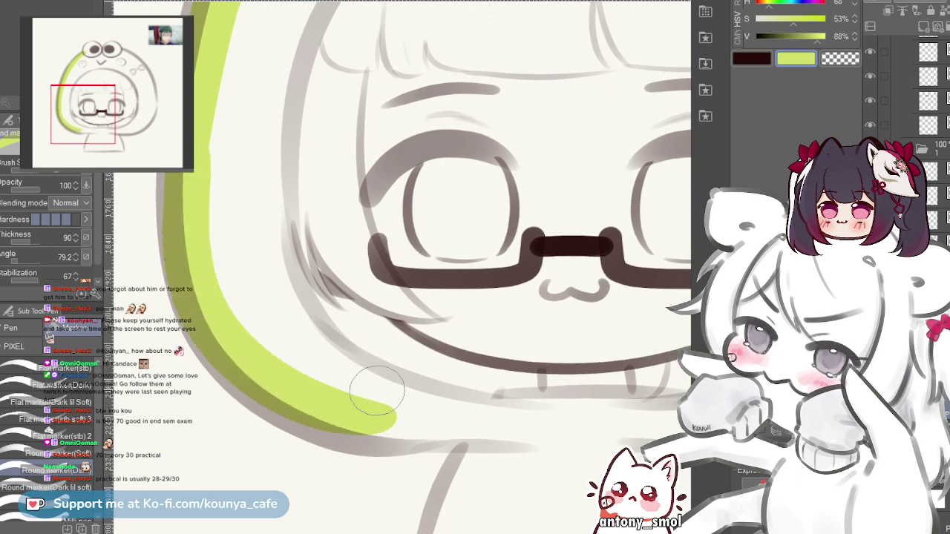
key("ctrl+z")
mouse_move(211, 141)
left_mouse_down()
mouse_move(329, 392)
mouse_move(405, 427)
left_mouse_up()
key("ctrl+z")
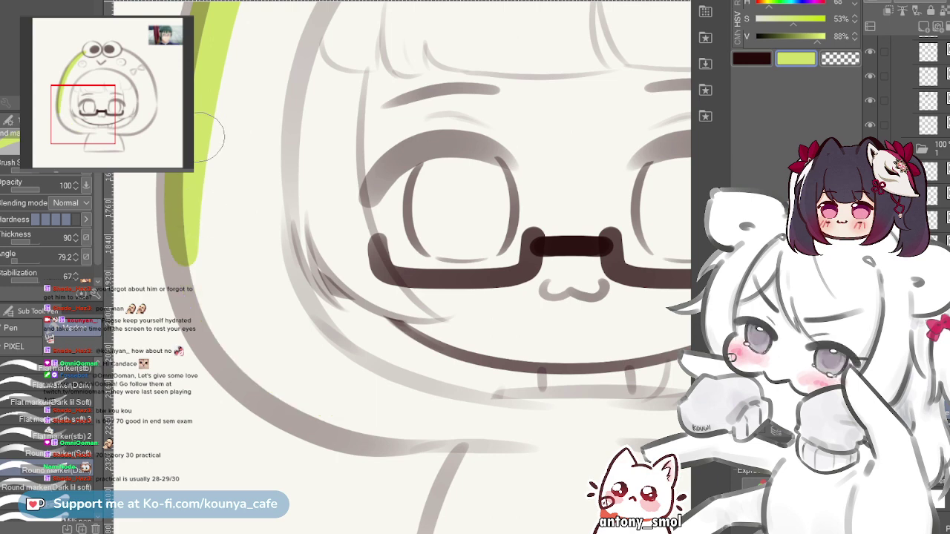
mouse_move(211, 130)
left_mouse_down()
mouse_move(230, 345)
mouse_move(410, 436)
left_mouse_up()
key("ctrl+z")
mouse_move(211, 133)
left_mouse_down()
mouse_move(178, 286)
mouse_move(419, 432)
left_mouse_up()
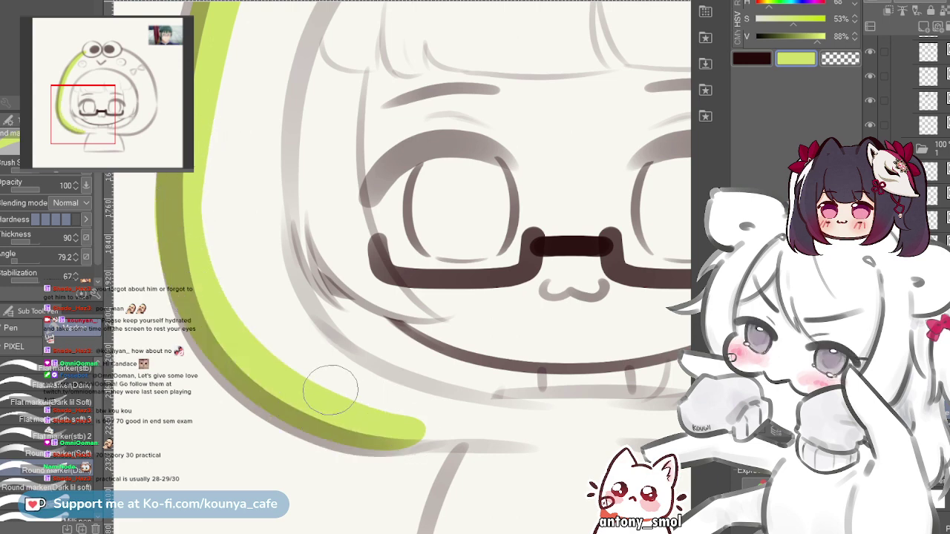
key("ctrl+z")
left_click_drag(211, 132, 386, 415)
key("ctrl+z")
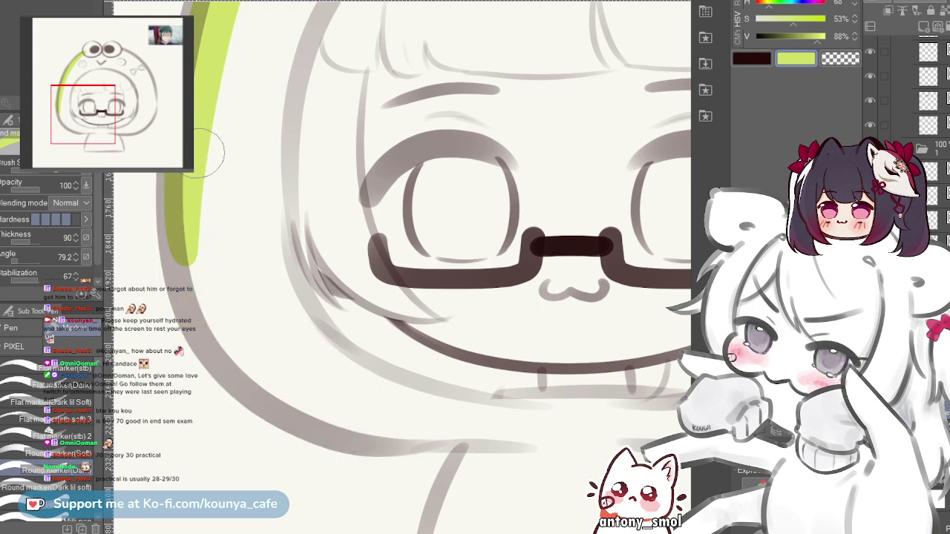
mouse_move(211, 132)
left_mouse_down()
mouse_move(254, 353)
mouse_move(423, 430)
left_mouse_up()
key("ctrl+z")
left_click_drag(211, 132, 408, 442)
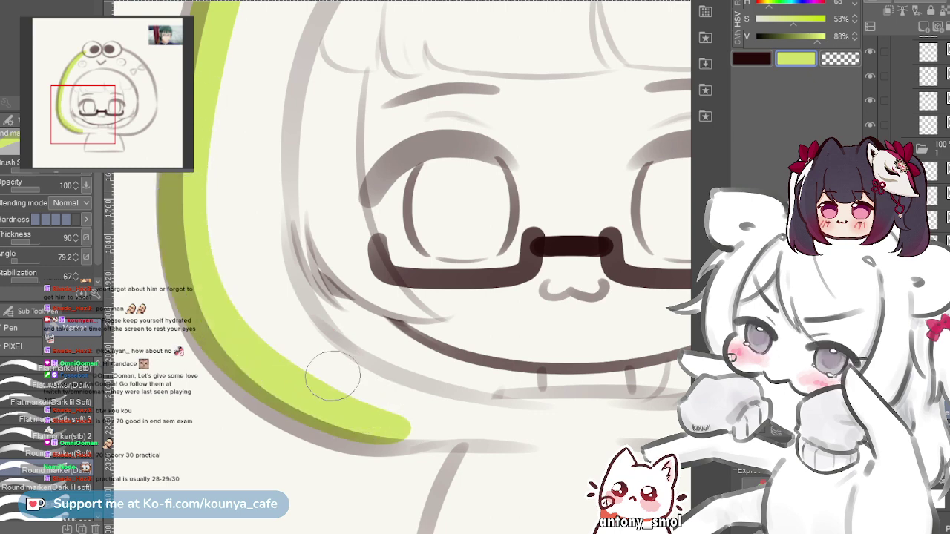
key("ctrl+z")
mouse_move(196, 116)
left_mouse_down()
mouse_move(361, 423)
mouse_move(379, 426)
mouse_move(279, 325)
left_mouse_up()
- Continue the lime green outline along the hood's bottom-left edge to the neck, undoing and redrawing trial strokes
scroll(278, 324, "up", 2)
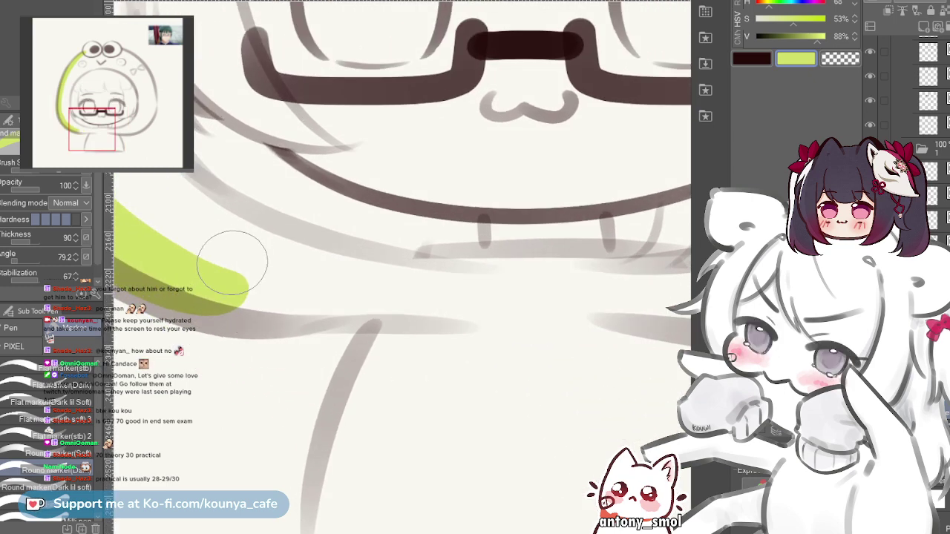
left_click_drag(185, 286, 349, 326)
key("ctrl+z")
mouse_move(159, 276)
left_mouse_down()
mouse_move(211, 289)
mouse_move(413, 258)
left_mouse_up()
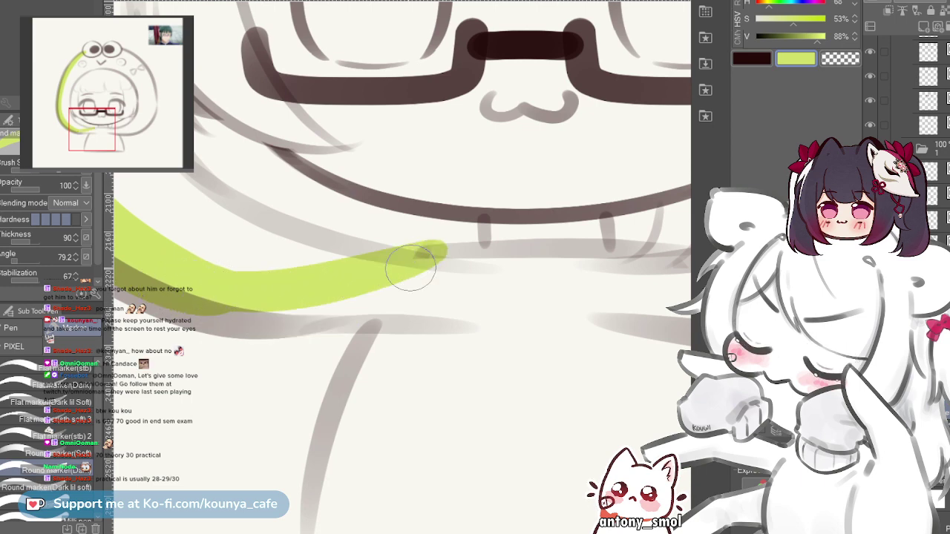
key("ctrl+z")
mouse_move(182, 289)
left_mouse_down()
mouse_move(215, 294)
mouse_move(456, 262)
left_mouse_up()
key("ctrl+z")
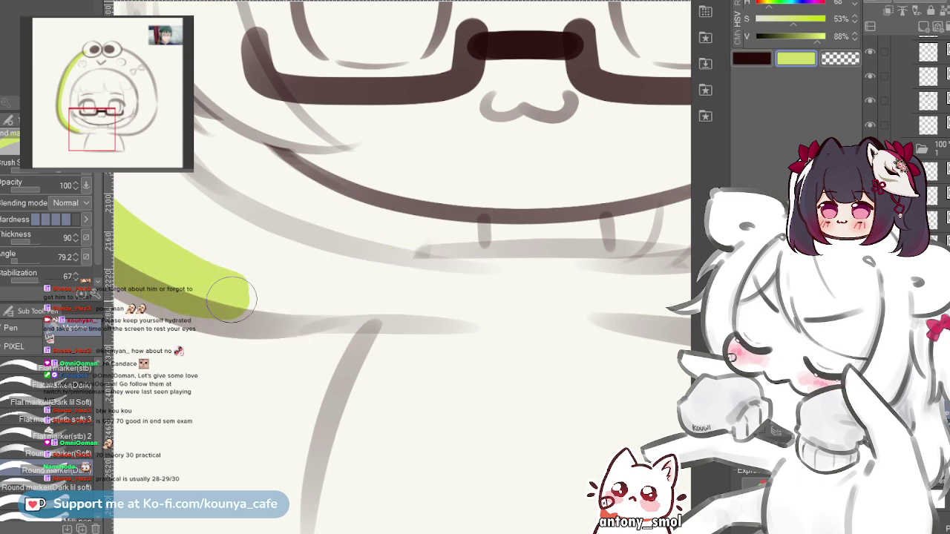
key("ctrl+y")
key("ctrl+z")
left_click_drag(180, 283, 401, 299)
scroll(245, 288, "up", 1)
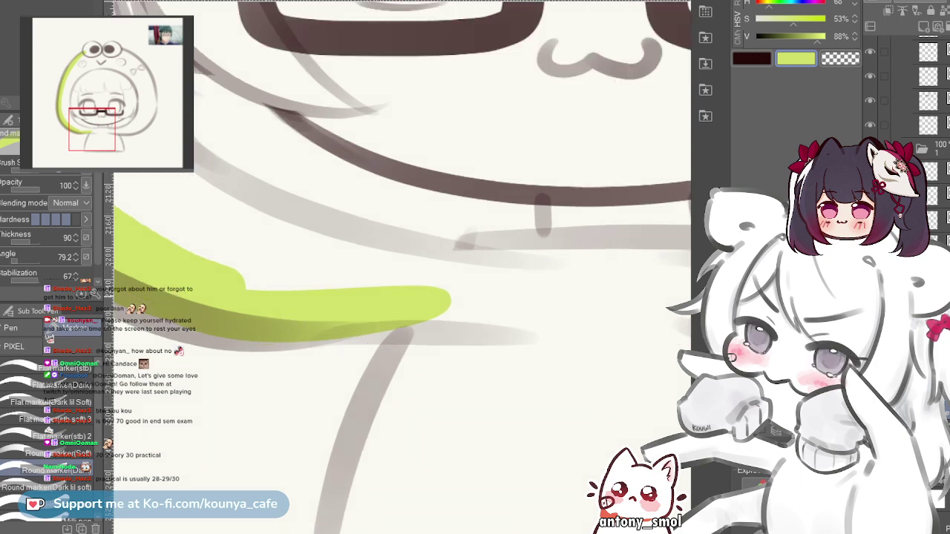
left_click_drag(255, 305, 310, 311)
key("ctrl+z")
key("ctrl+y")
key("ctrl+z")
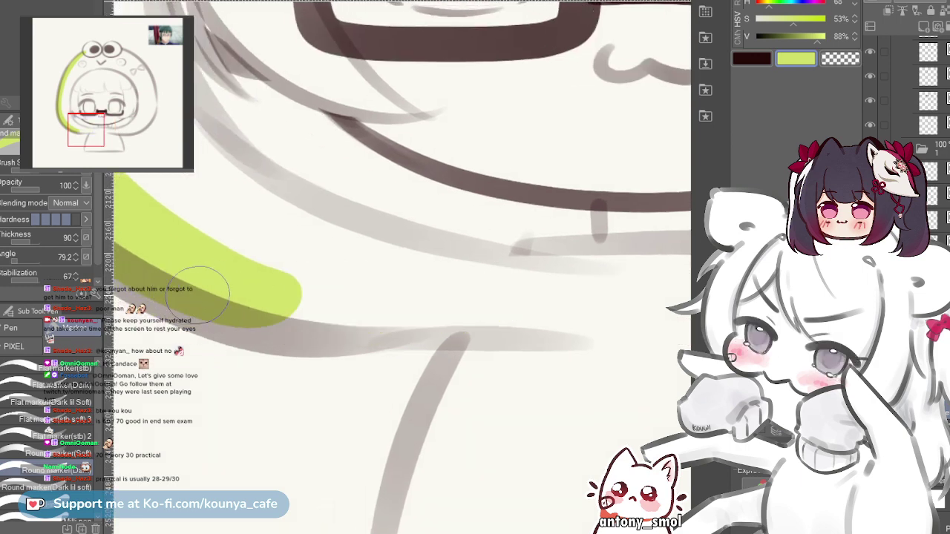
mouse_move(201, 275)
left_mouse_down()
mouse_move(399, 305)
mouse_move(473, 287)
left_mouse_up()
key("ctrl+z")
mouse_move(213, 290)
left_mouse_down()
mouse_move(312, 317)
mouse_move(468, 304)
left_mouse_up()
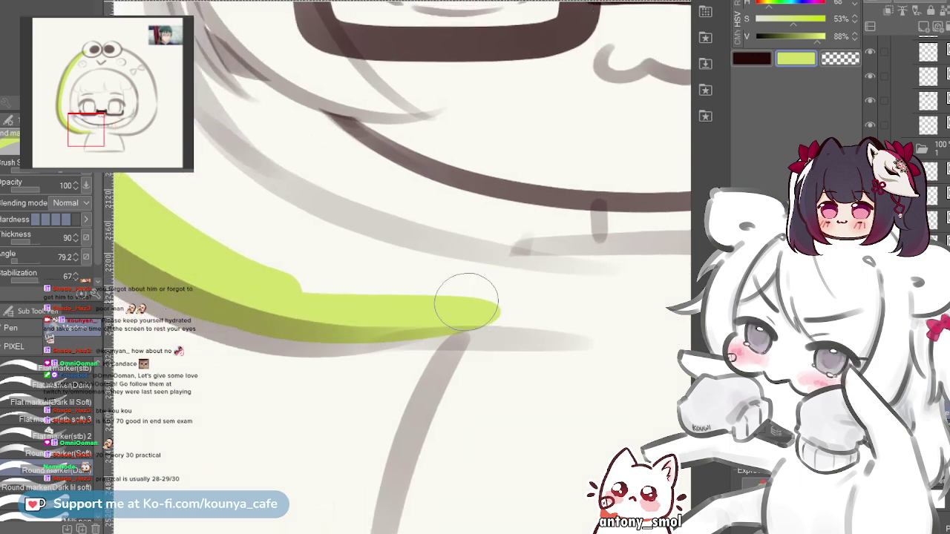
- Draw the hood's top edge in lime green across both frog eyes, undoing and redrawing trial strokes
left_click_drag(318, 314, 436, 349)
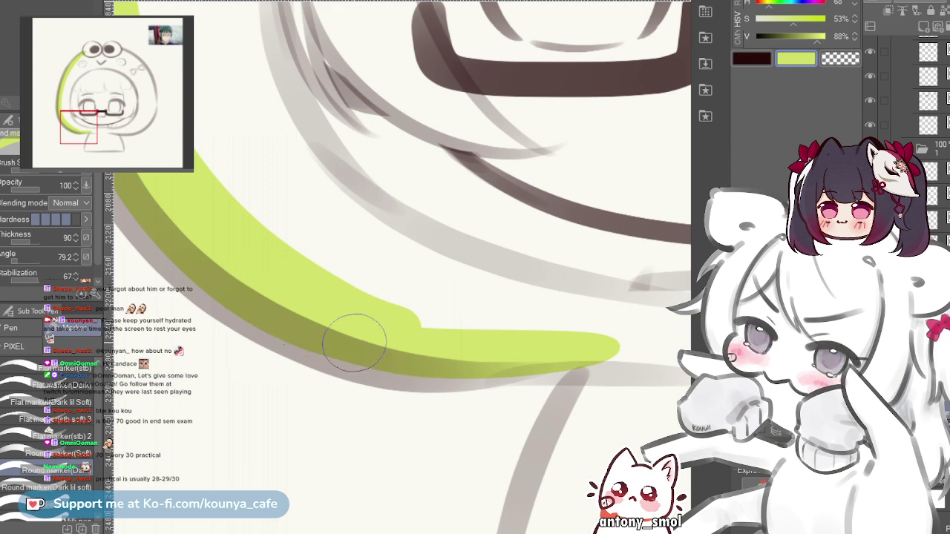
scroll(337, 310, "down", 6)
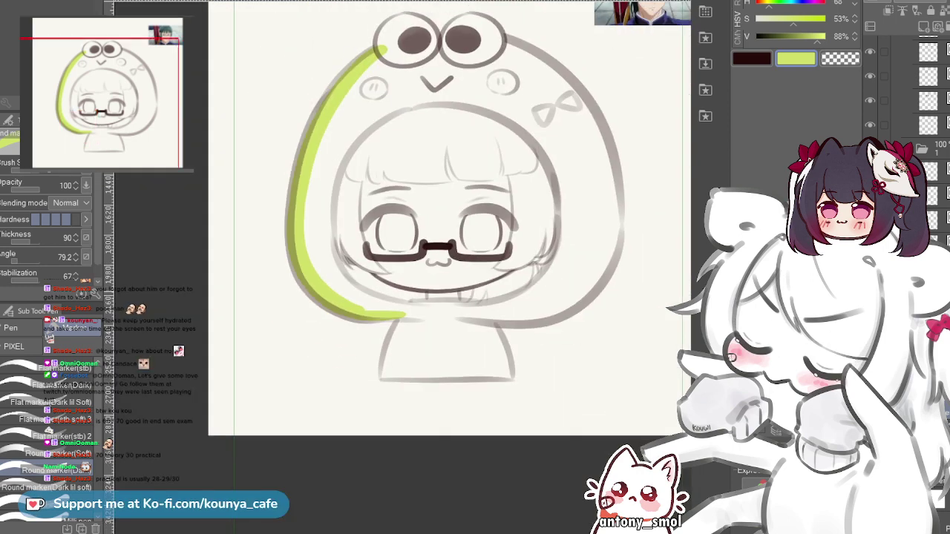
scroll(407, 84, "up", 4)
mouse_move(360, 49)
left_mouse_down()
mouse_move(324, 89)
mouse_move(230, 154)
mouse_move(232, 171)
left_mouse_up()
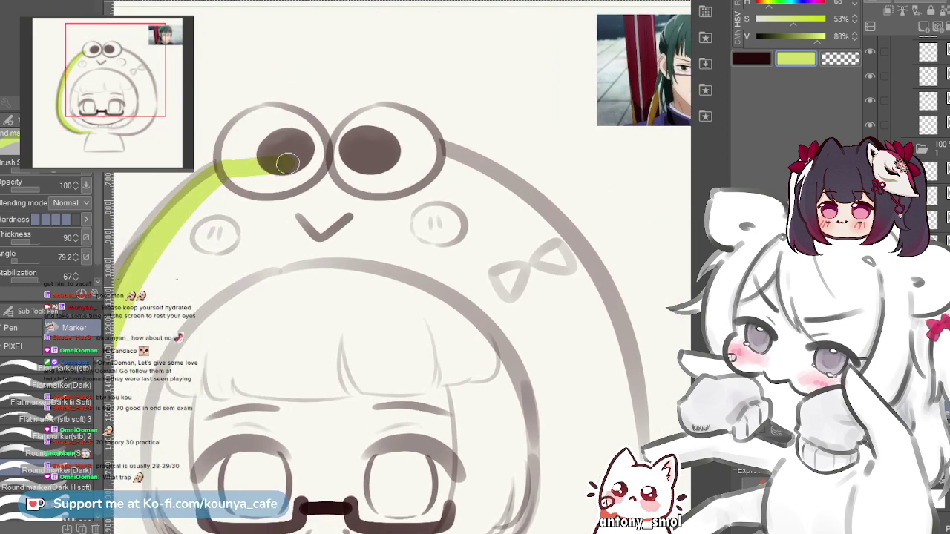
key("ctrl+z")
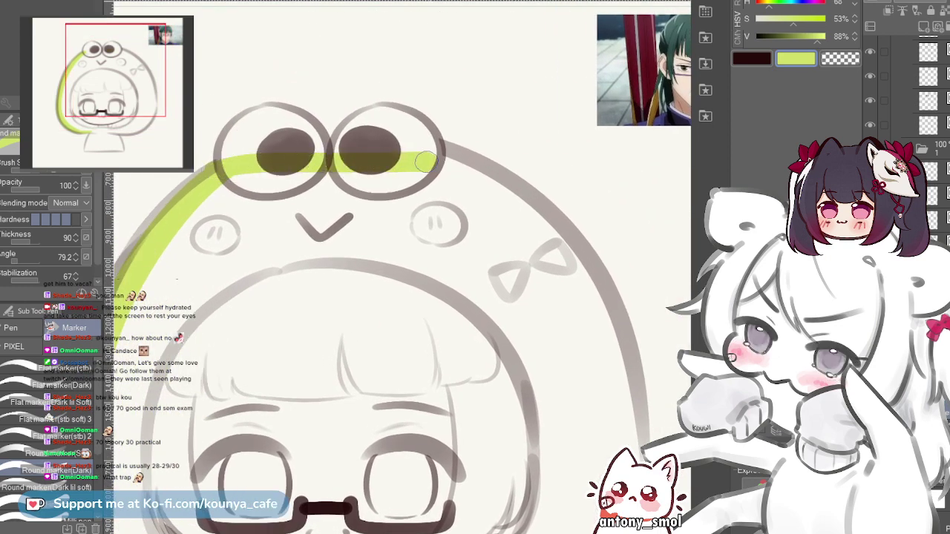
key("ctrl+z")
left_click_drag(231, 171, 426, 157)
key("ctrl+z")
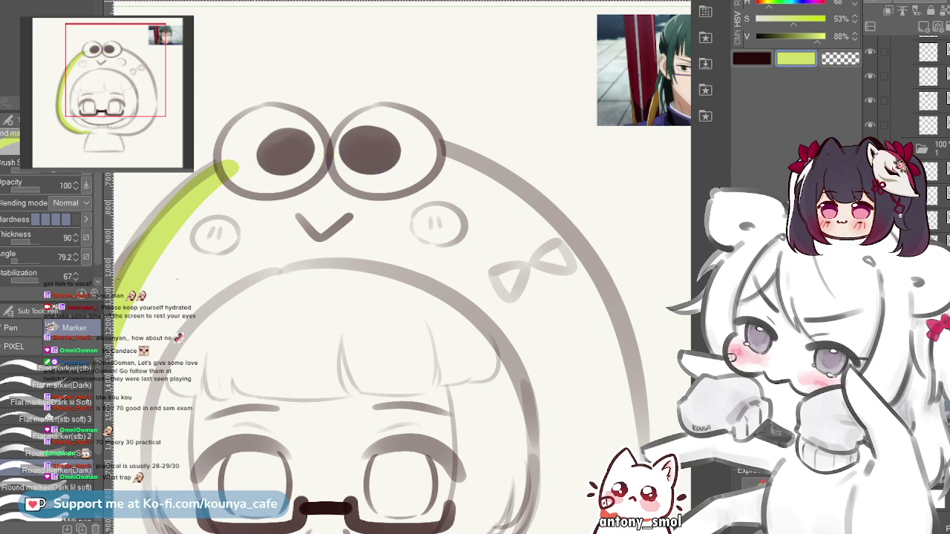
left_click_drag(225, 169, 440, 153)
- Outline the hood's upper-right side in lime green from the right frog eye past the bow, redrawing unsatisfactory strokes
scroll(359, 171, "down", 3)
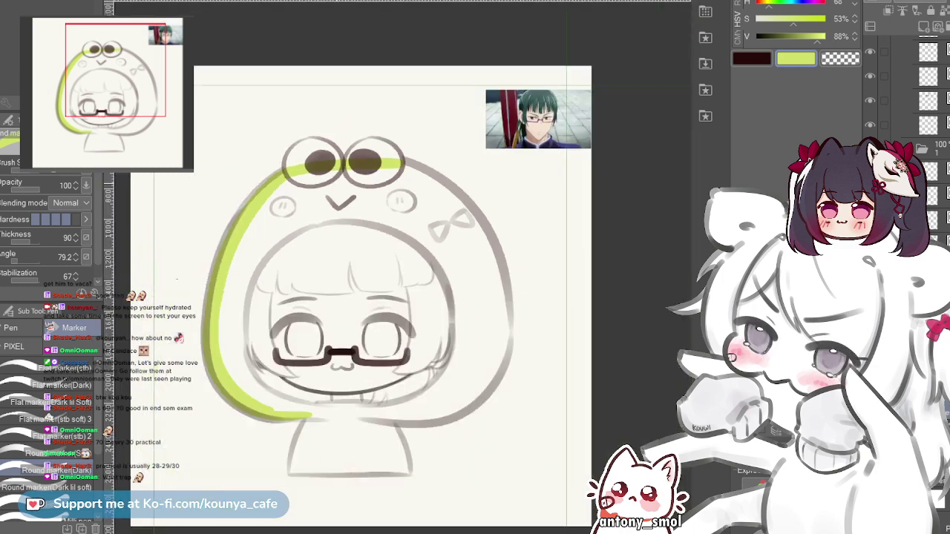
scroll(482, 210, "up", 2)
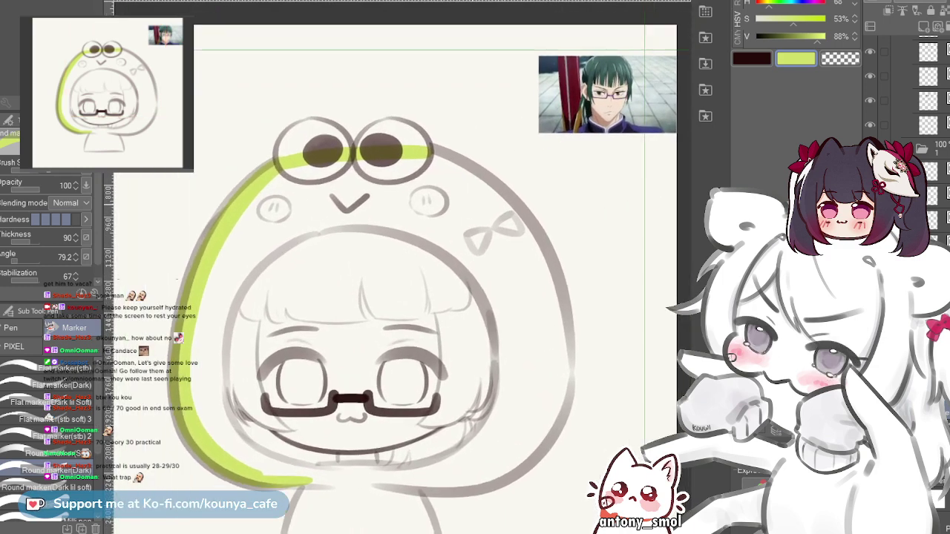
left_click_drag(482, 209, 460, 202)
left_click_drag(504, 245, 451, 212)
scroll(459, 191, "up", 1)
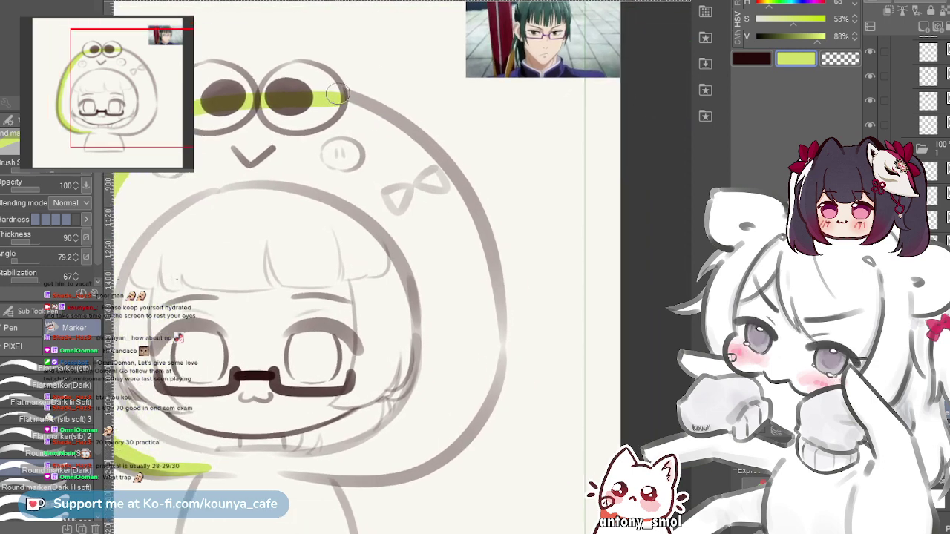
mouse_move(339, 94)
left_mouse_down()
mouse_move(467, 244)
mouse_move(487, 408)
left_mouse_up()
key("ctrl+z")
scroll(397, 154, "up", 2)
mouse_move(397, 154)
left_mouse_down()
mouse_move(418, 120)
mouse_move(433, 130)
left_mouse_up()
mouse_move(355, 65)
left_mouse_down()
mouse_move(461, 142)
mouse_move(519, 444)
left_mouse_up()
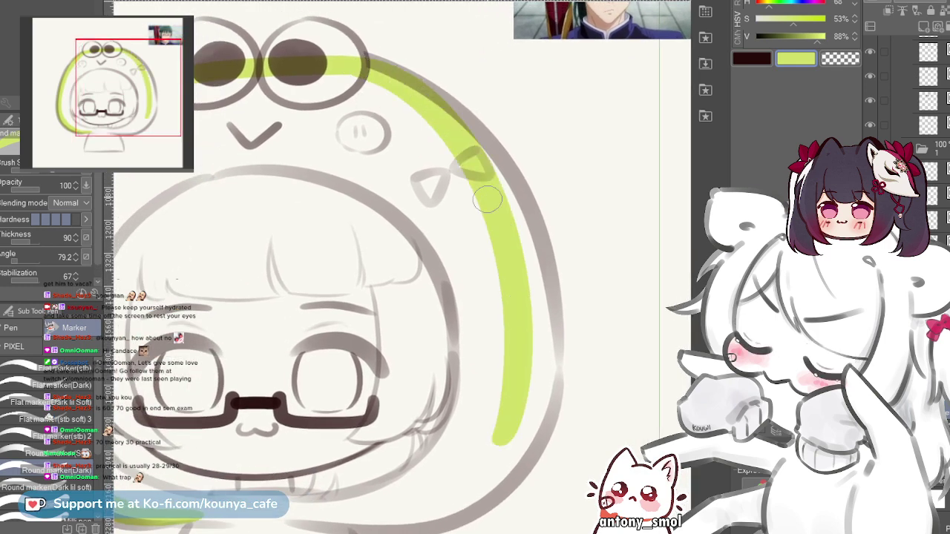
key("ctrl+z")
mouse_move(356, 63)
left_mouse_down()
mouse_move(416, 95)
mouse_move(519, 444)
left_mouse_up()
key("ctrl+z")
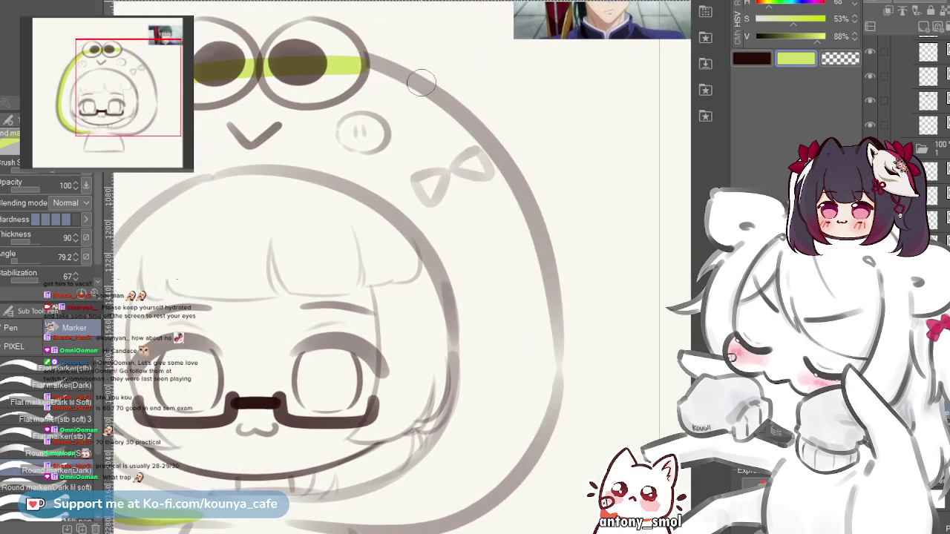
mouse_move(367, 71)
left_mouse_down()
mouse_move(538, 276)
mouse_move(518, 411)
left_mouse_up()
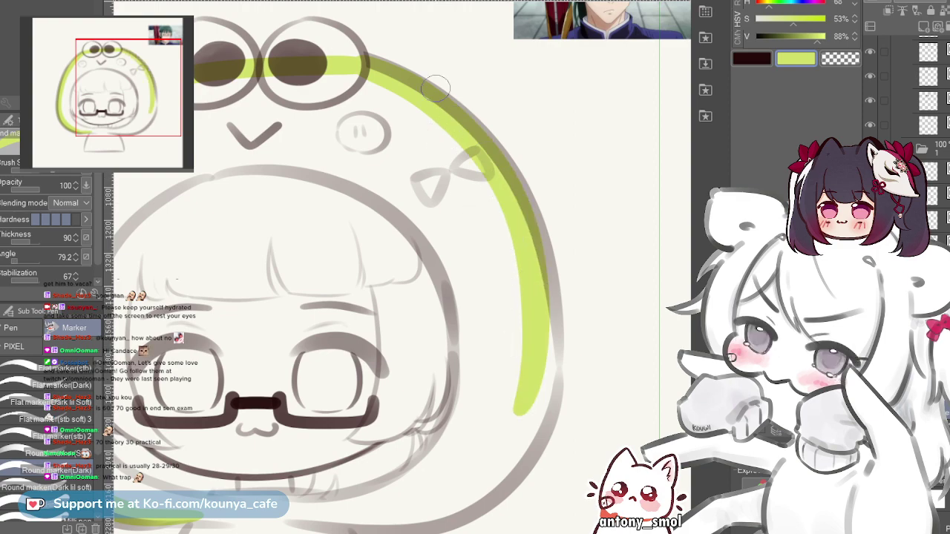
- Extend the lime green outline around the hood's lower-right curve toward the neck, undoing and redrawing trial strokes
mouse_move(437, 89)
left_mouse_down()
mouse_move(475, 90)
mouse_move(454, 90)
left_mouse_up()
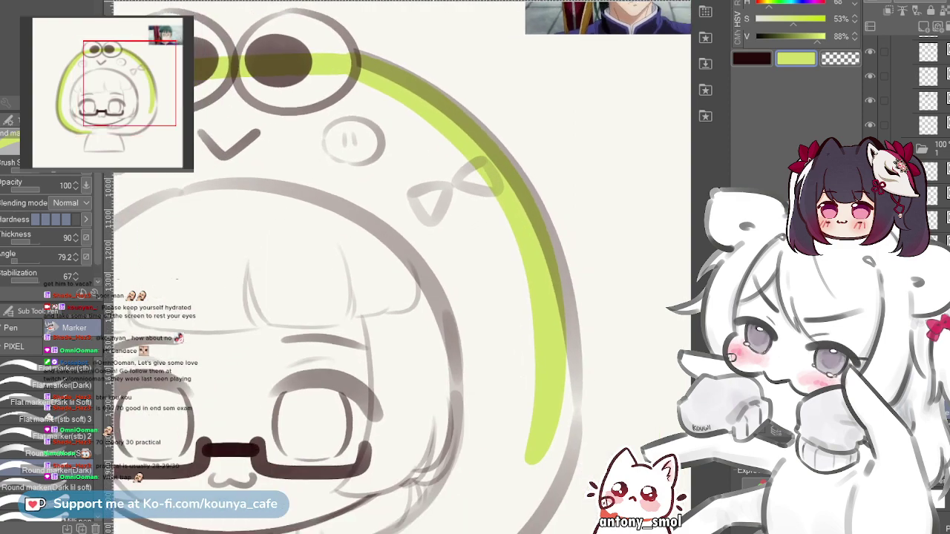
left_click_drag(438, 130, 453, 90)
scroll(628, 212, "down", 3)
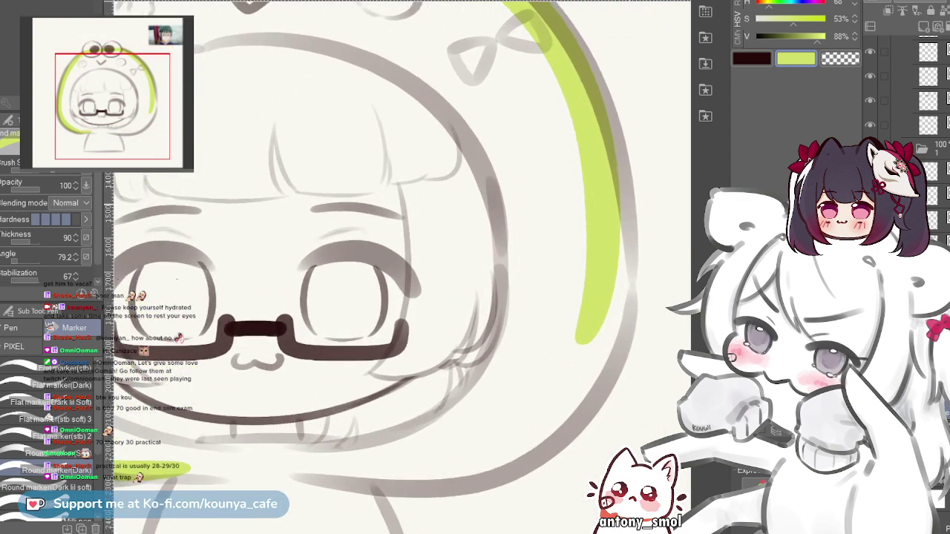
scroll(628, 211, "down", 2)
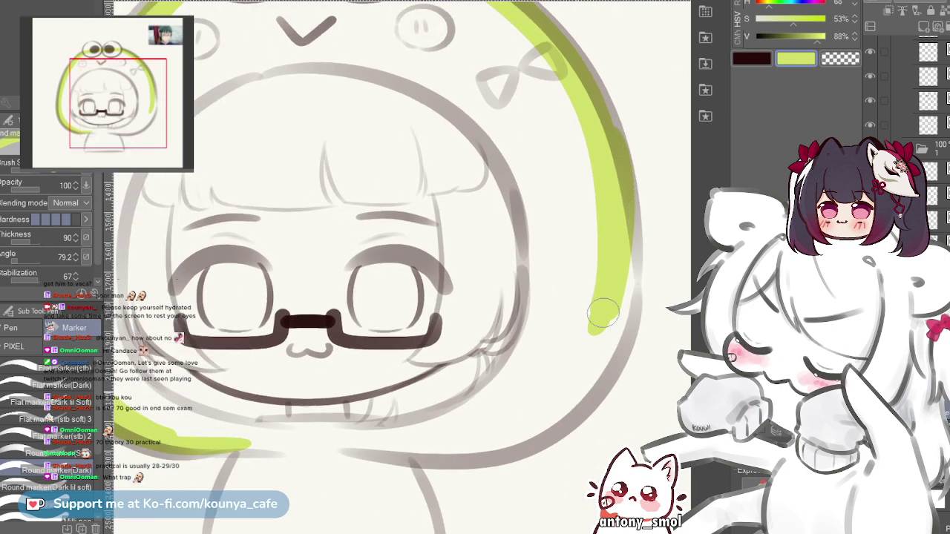
left_click_drag(609, 163, 440, 429)
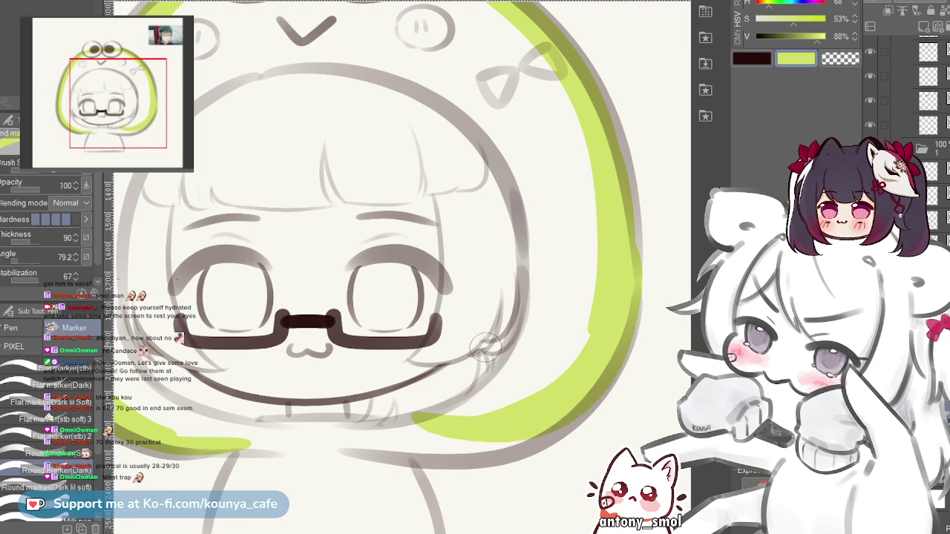
key("ctrl+z")
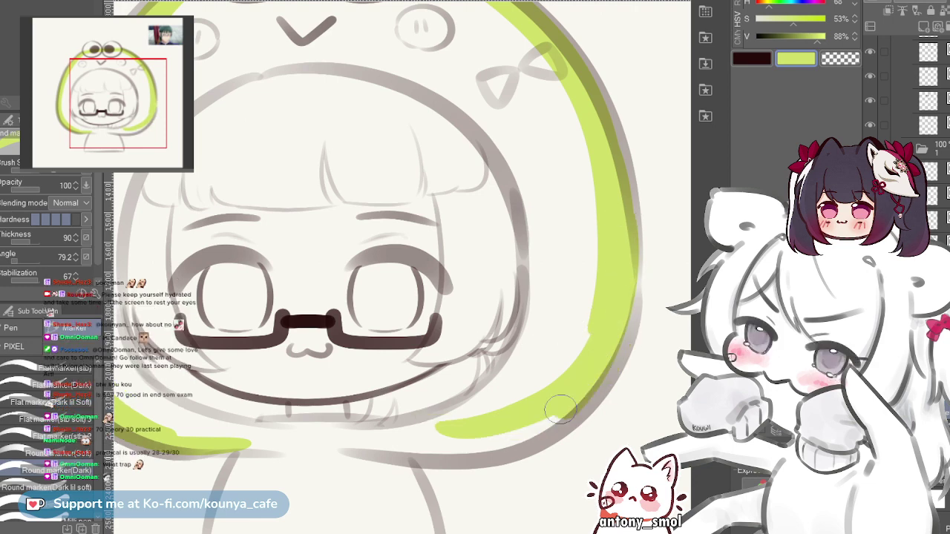
left_click_drag(560, 408, 441, 447)
key("ctrl+z")
left_click_drag(624, 291, 440, 444)
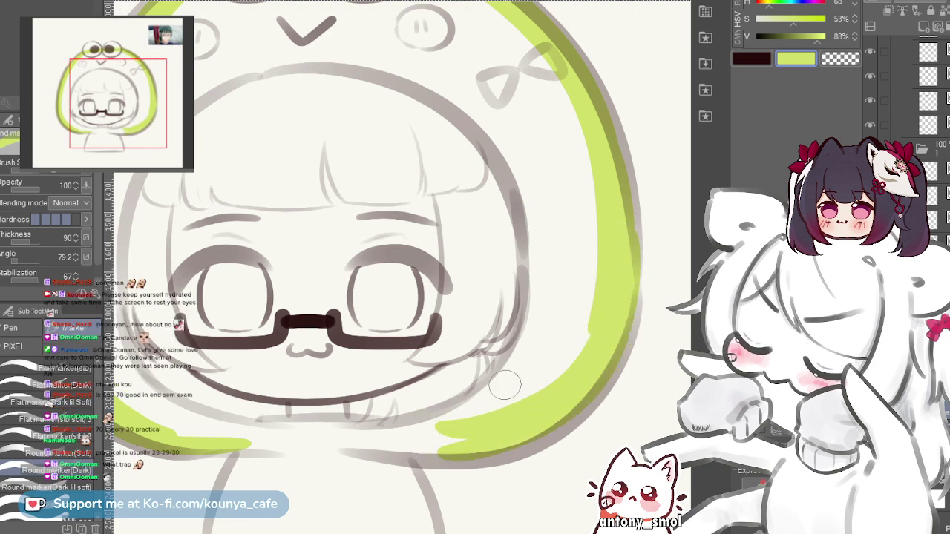
scroll(597, 252, "up", 2)
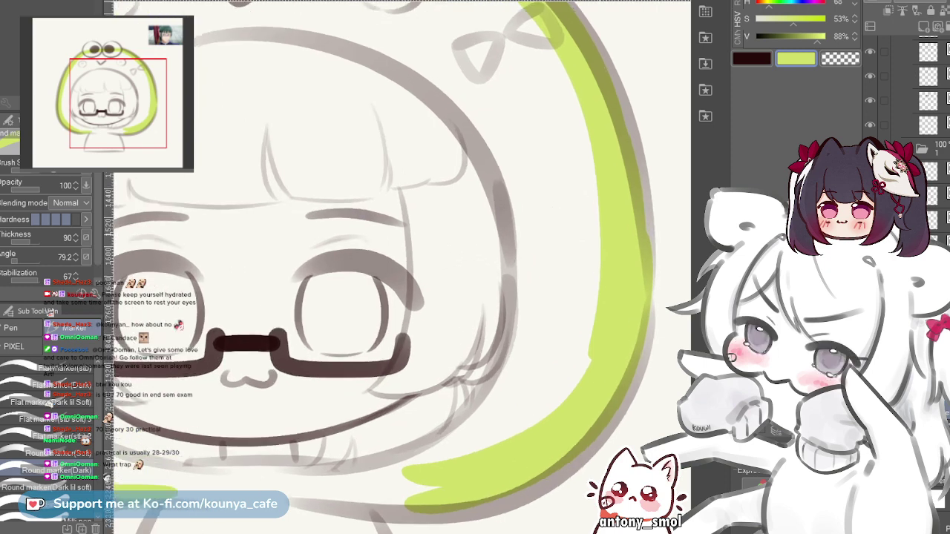
left_click_drag(651, 164, 515, 227)
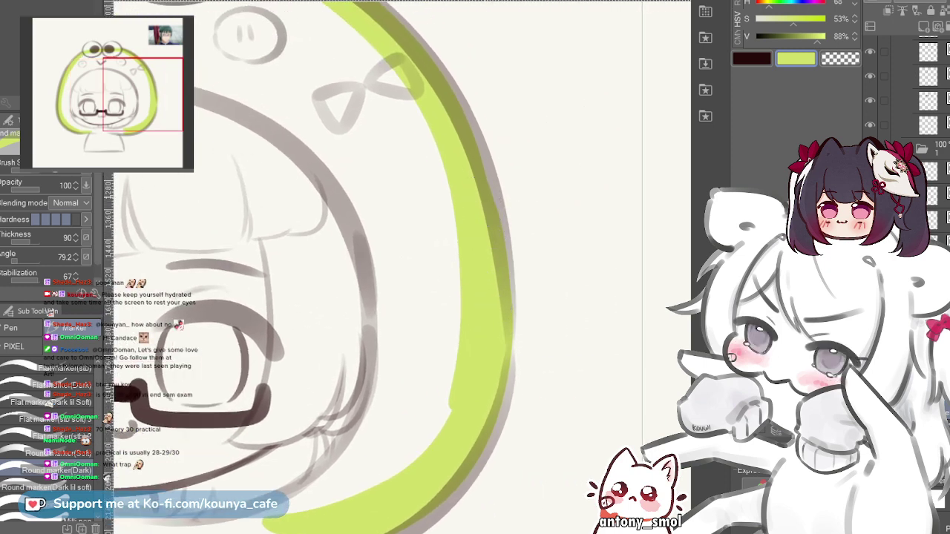
- Mirror the canvas view and extend the lime green lower hood edge on the bow's side inward to the neck, redrawing trial strokes
scroll(623, 229, "down", 3)
key("h")
left_click_drag(547, 287, 523, 251)
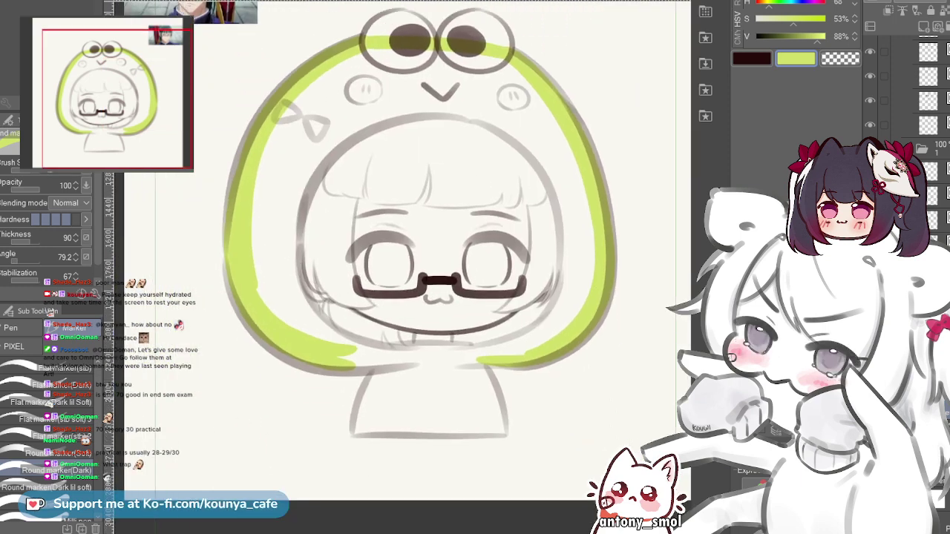
scroll(312, 327, "up", 3)
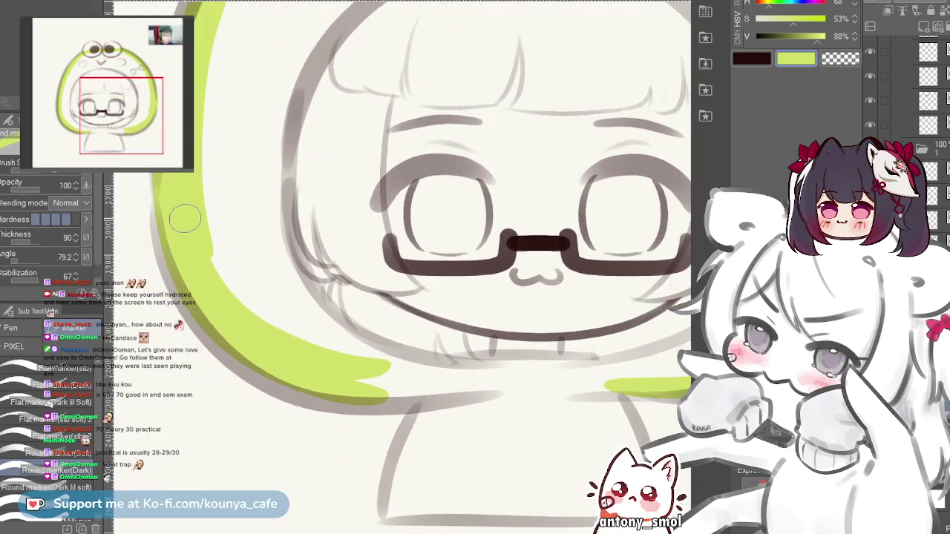
mouse_move(252, 360)
left_mouse_down()
mouse_move(408, 393)
mouse_move(327, 333)
left_mouse_up()
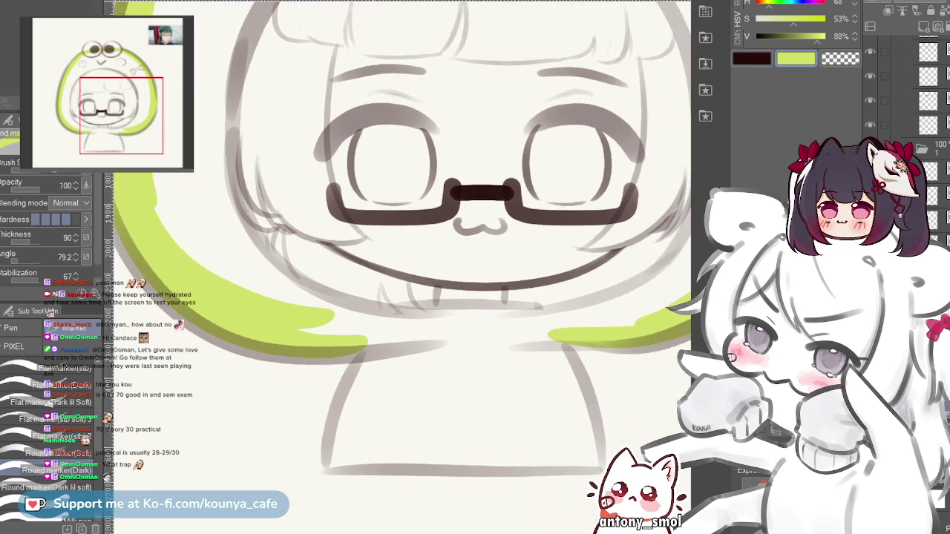
scroll(365, 355, "up", 2)
left_click_drag(257, 323, 387, 315)
key("ctrl+z")
left_click_drag(337, 346, 318, 350)
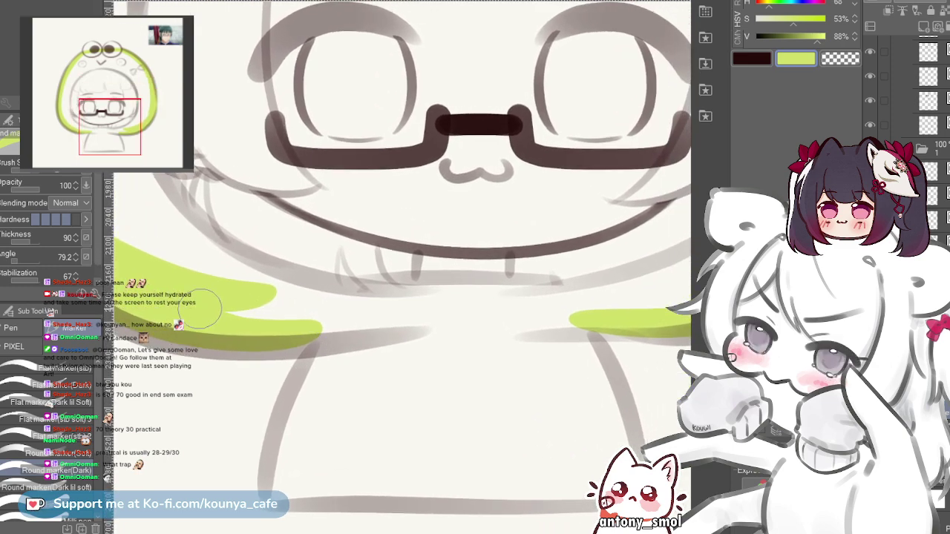
key("ctrl+z")
mouse_move(208, 321)
left_mouse_down()
mouse_move(325, 321)
mouse_move(316, 339)
mouse_move(290, 319)
mouse_move(334, 316)
left_mouse_up()
key("ctrl+z")
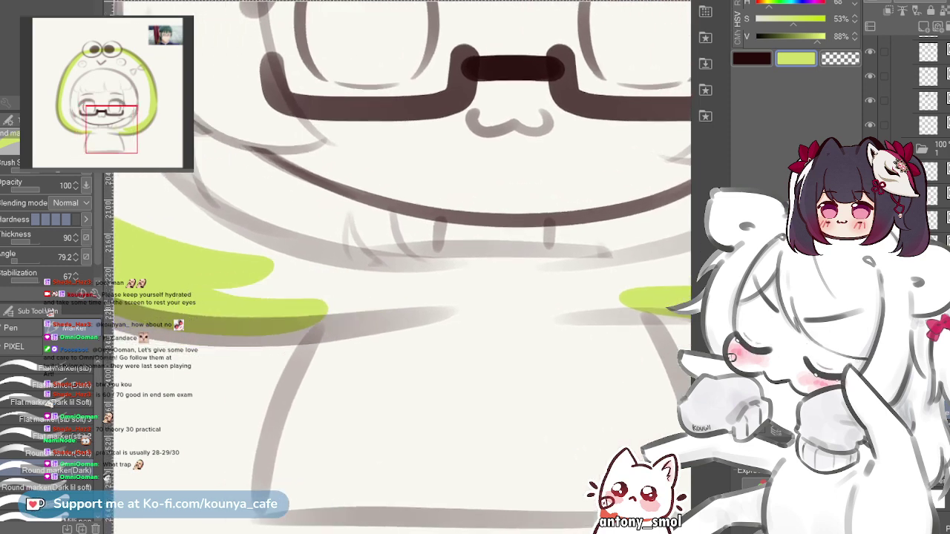
left_click_drag(253, 311, 365, 304)
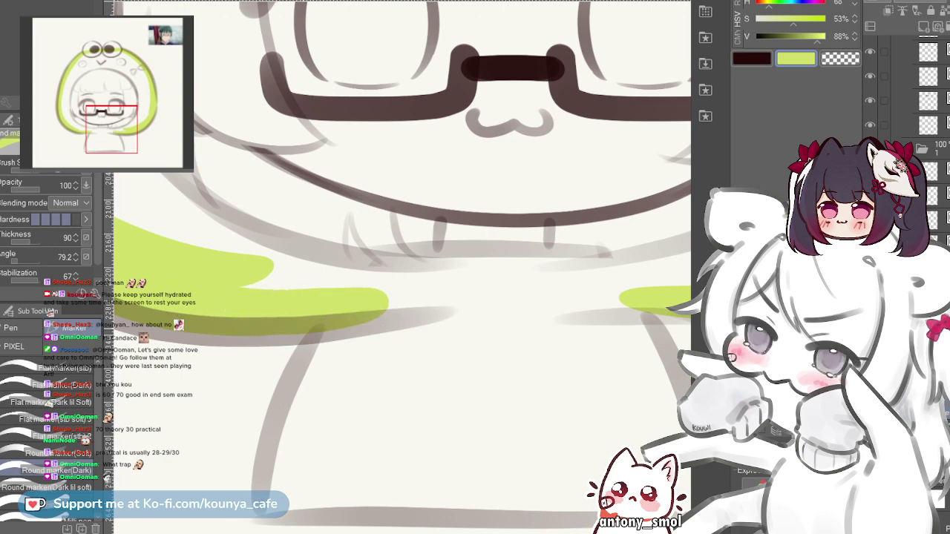
- Outline the body's side edge below the bow's side of the hood in lime green, undoing and redrawing trial strokes
mouse_move(352, 337)
left_mouse_down()
mouse_move(279, 289)
mouse_move(204, 479)
left_mouse_up()
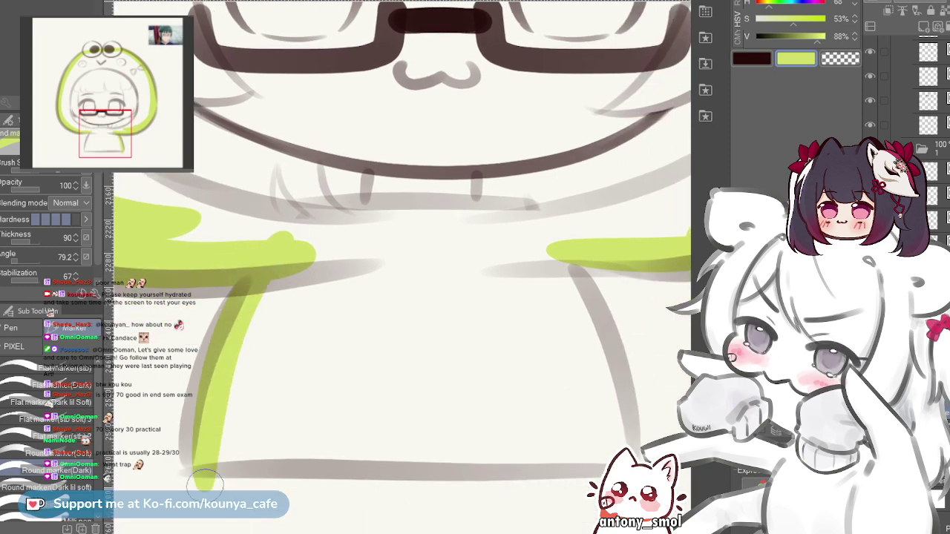
key("ctrl+z")
left_click_drag(269, 264, 196, 457)
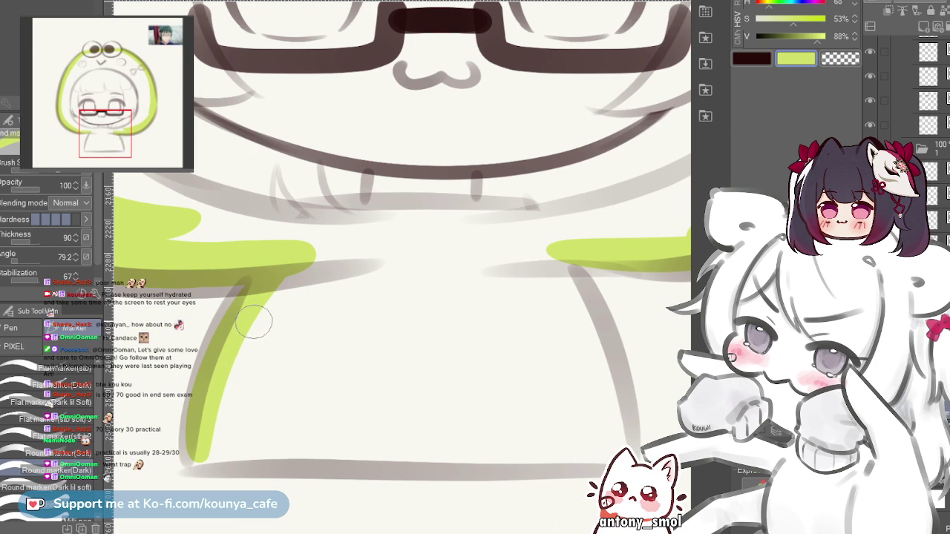
key("ctrl+z")
left_click_drag(260, 278, 197, 475)
left_click_drag(269, 259, 195, 482)
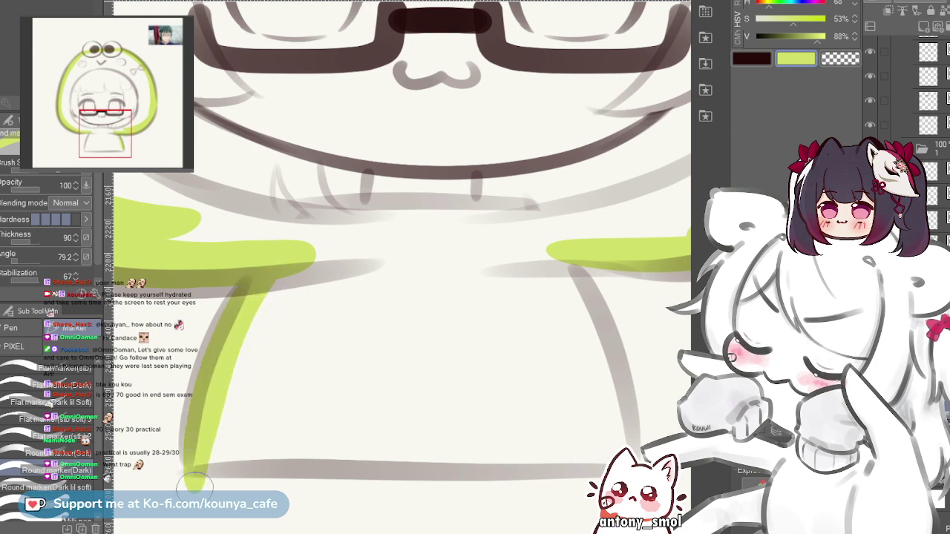
left_click_drag(265, 263, 194, 451)
key("ctrl+z")
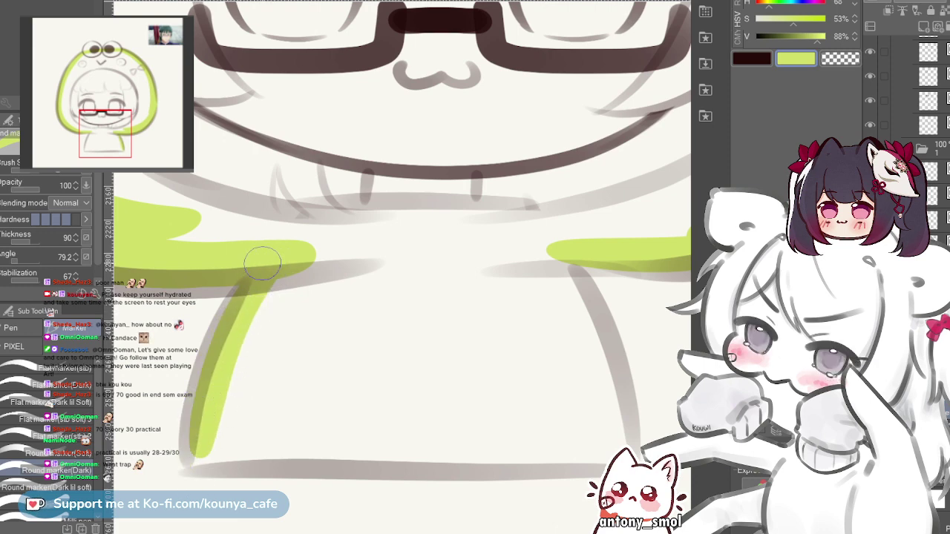
left_click_drag(203, 417, 192, 470)
left_click_drag(209, 417, 197, 464)
left_click_drag(236, 317, 239, 364)
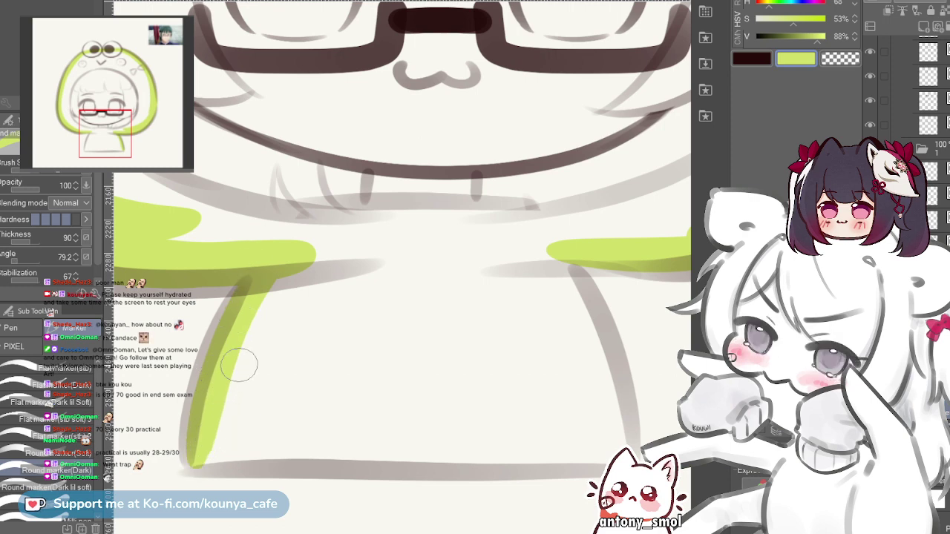
- Outline the body's opposite side edge in lime green from the hood down to the base, redrawing unsatisfactory strokes
left_click_drag(585, 297, 413, 276)
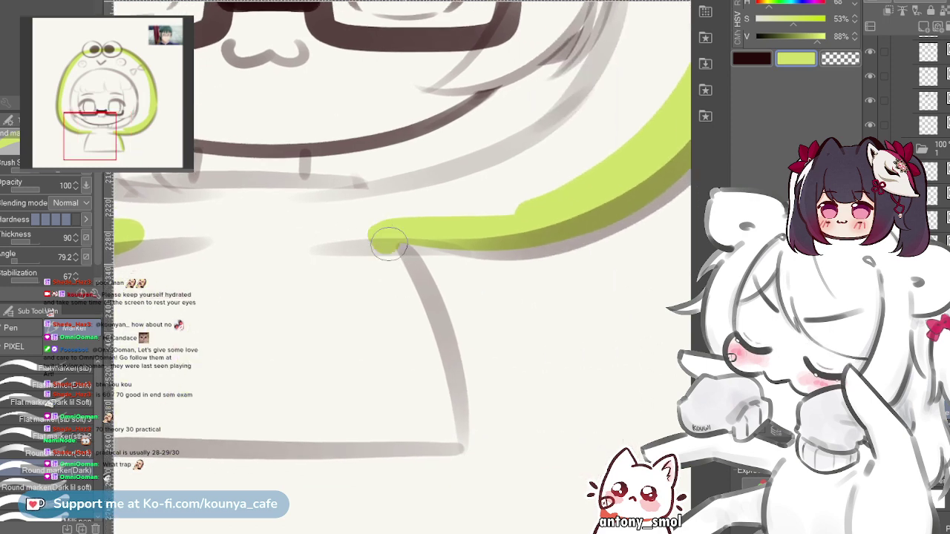
left_click_drag(389, 242, 434, 443)
key("ctrl+z")
left_click_drag(388, 233, 435, 328)
key("ctrl+z")
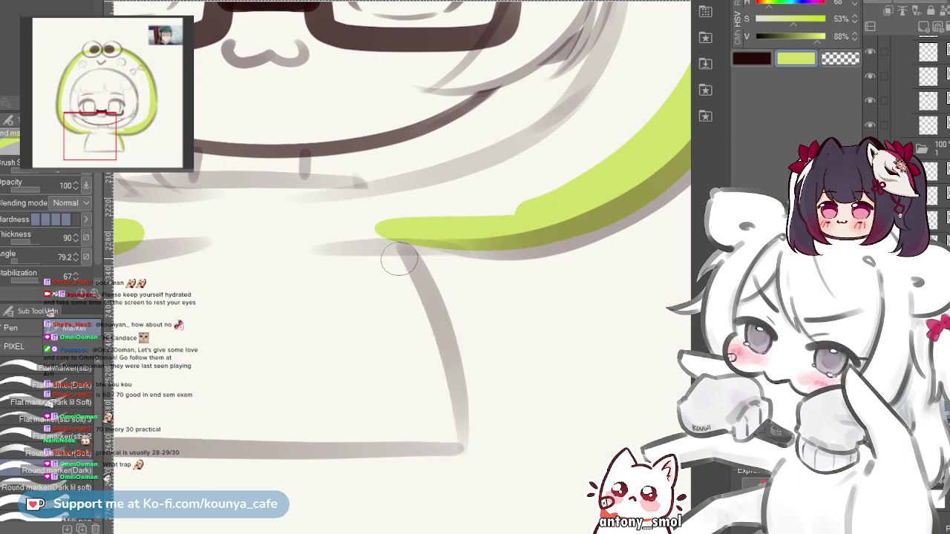
mouse_move(381, 237)
left_mouse_down()
mouse_move(438, 364)
mouse_move(449, 444)
left_mouse_up()
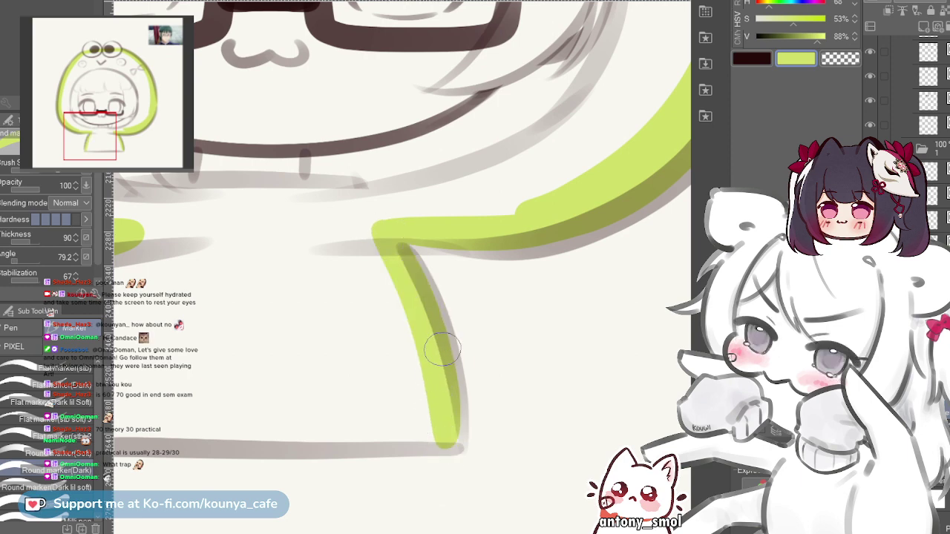
- Flip the canvas view back and close the body's bottom edge with a straight lime green stroke, redrawing it once
key("h")
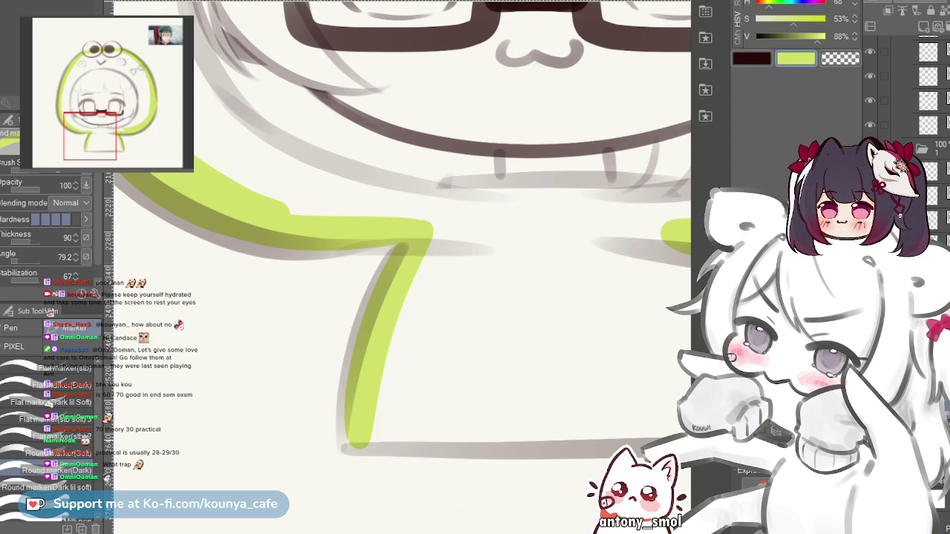
left_click_drag(319, 426, 250, 409)
left_click_drag(290, 363, 244, 367)
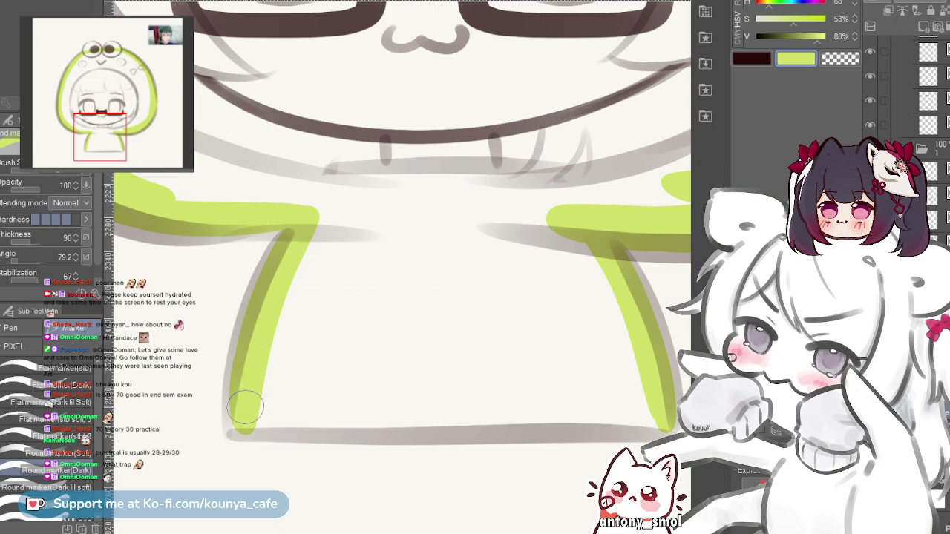
scroll(249, 349, "down", 1)
left_click_drag(313, 413, 241, 432)
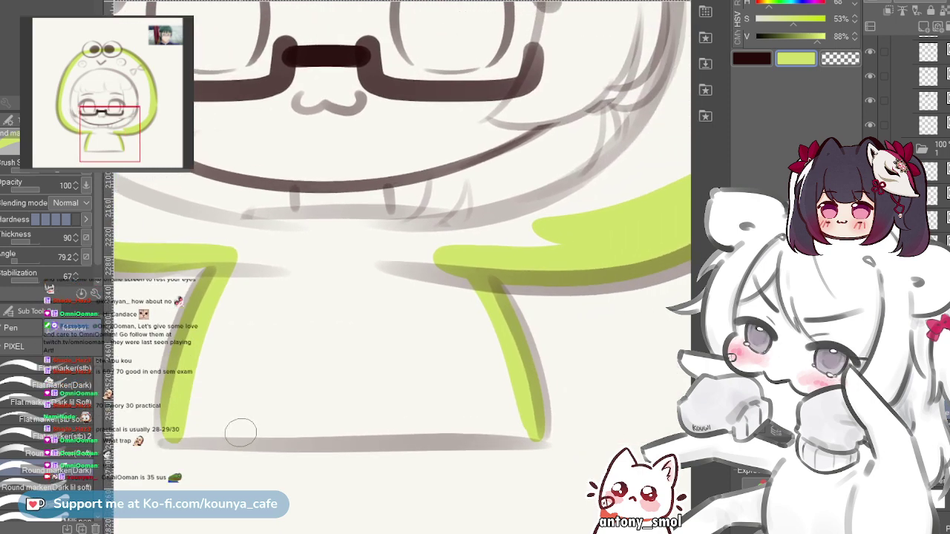
scroll(178, 415, "up", 2)
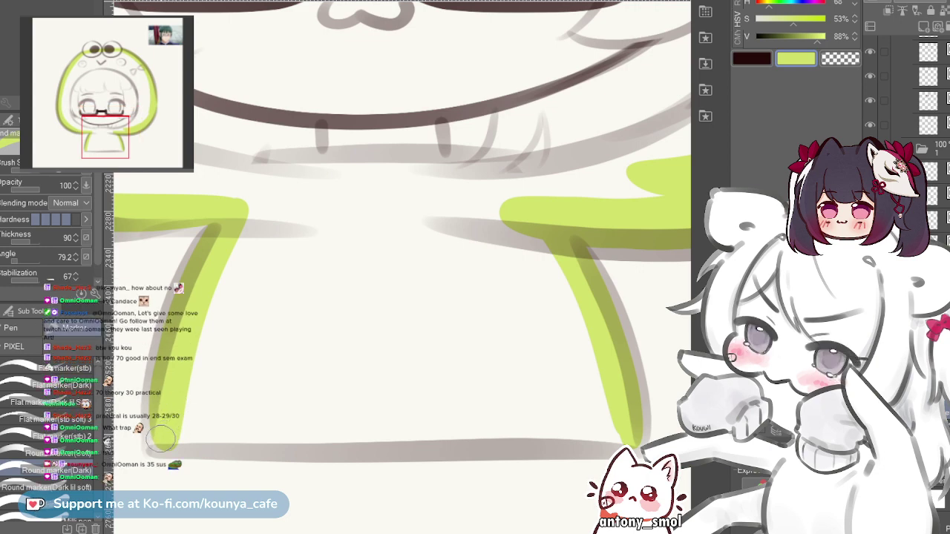
mouse_move(163, 440)
left_mouse_down()
mouse_move(589, 378)
mouse_move(627, 434)
left_mouse_up()
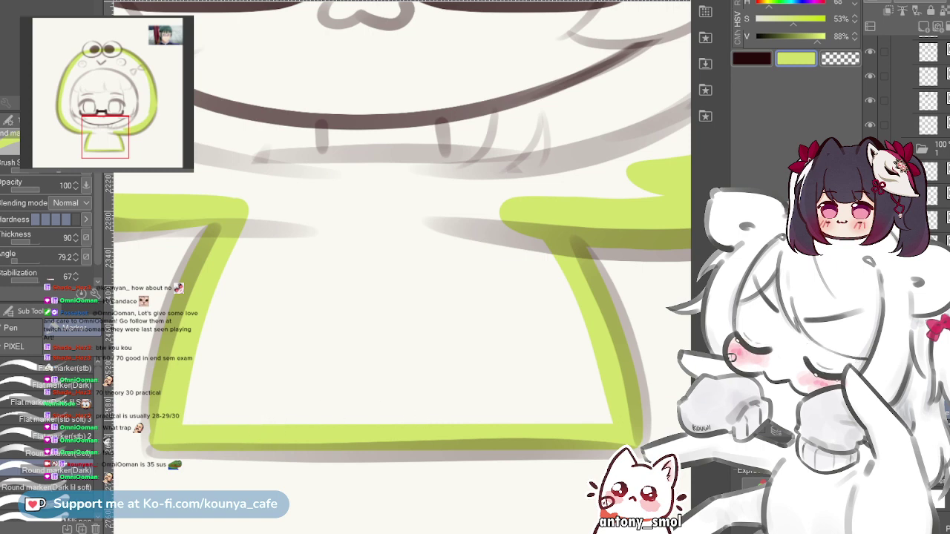
key("ctrl+z")
left_click_drag(164, 440, 627, 437)
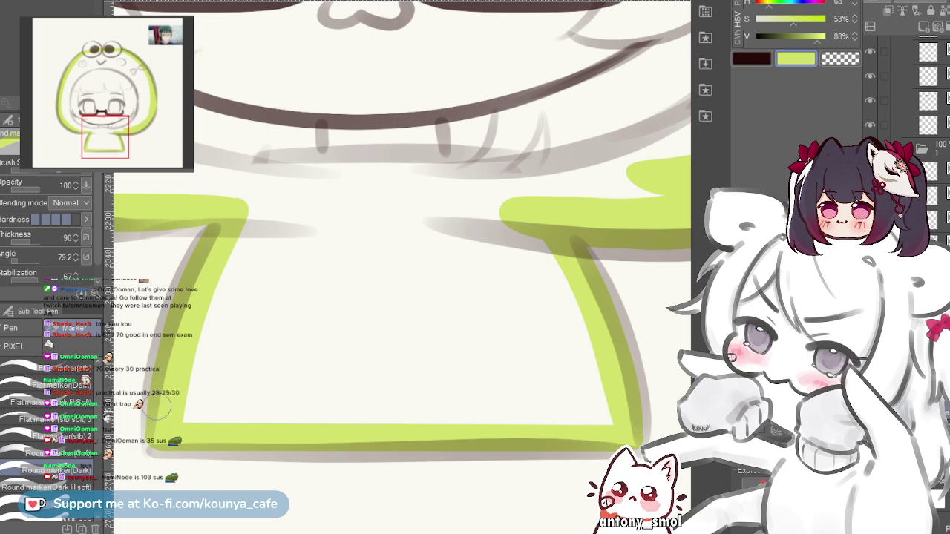
- Fill the closed hood and body silhouette with lime green using the Fill tool
scroll(170, 397, "down", 4)
left_click_drag(239, 308, 285, 397)
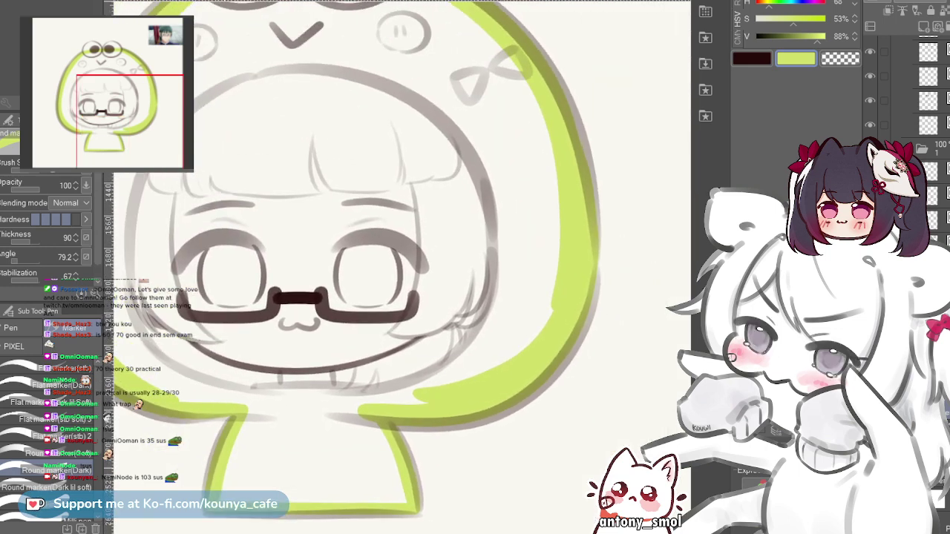
left_click_drag(323, 34, 368, 109)
left_click_drag(339, 248, 375, 226)
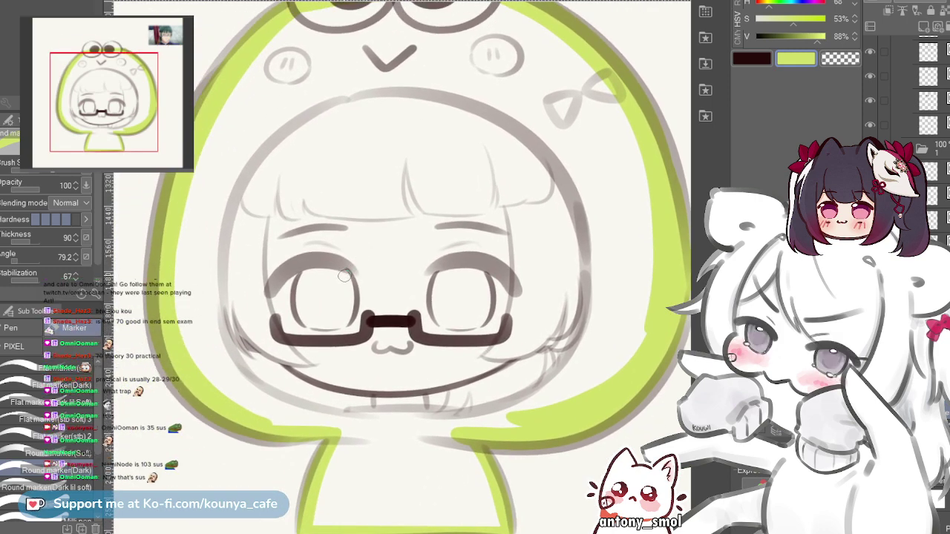
key("g")
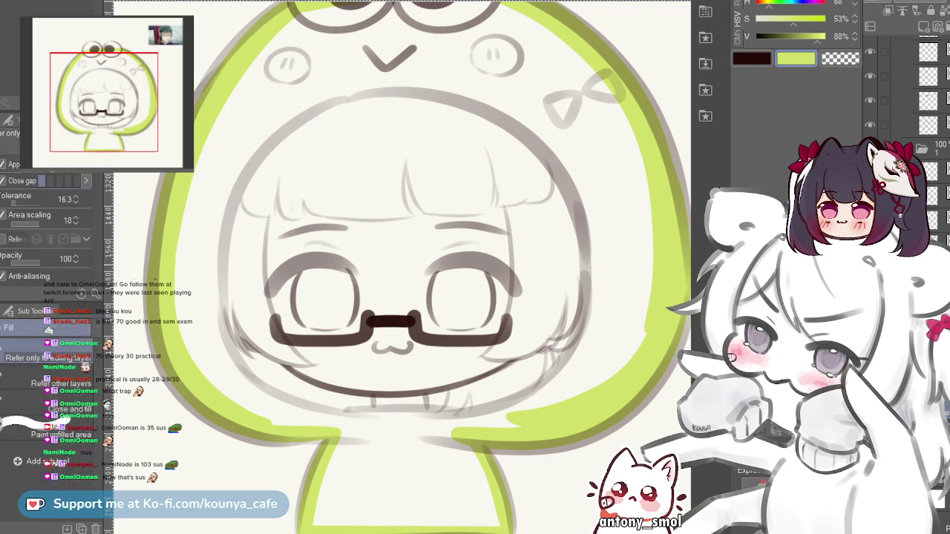
left_click(376, 227)
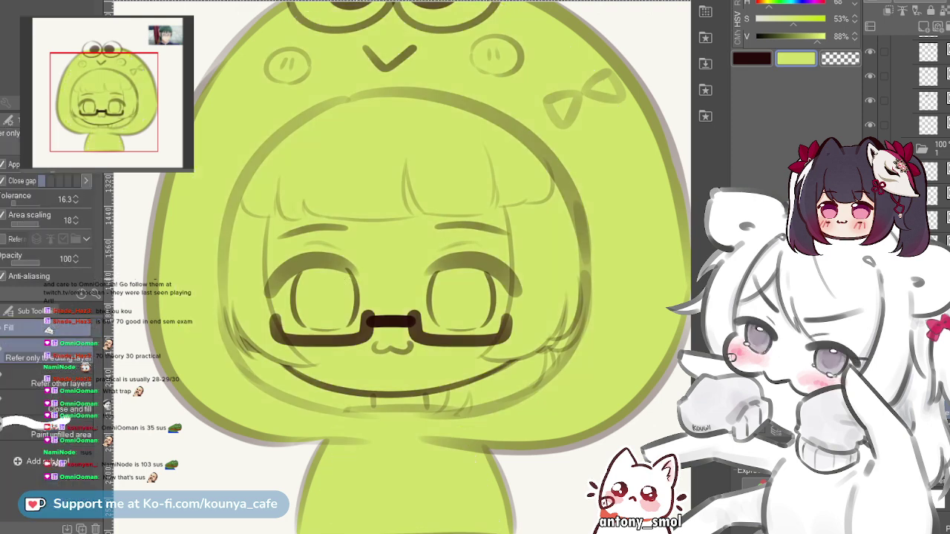
- Switch to the marker with a muted green (S 25%, V 52%) and draw the face opening's upper-left curve, redrawing trial strokes
key("p")
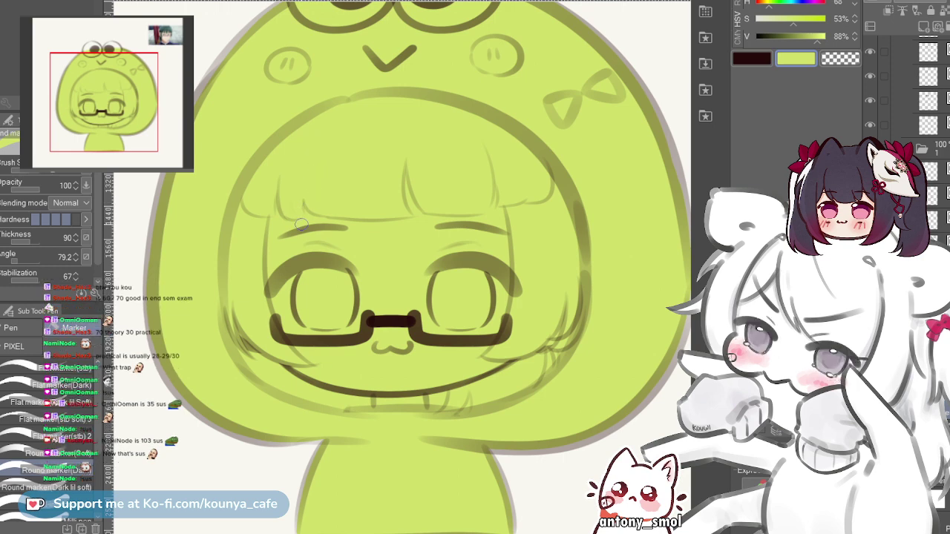
left_click_drag(439, 342, 413, 328)
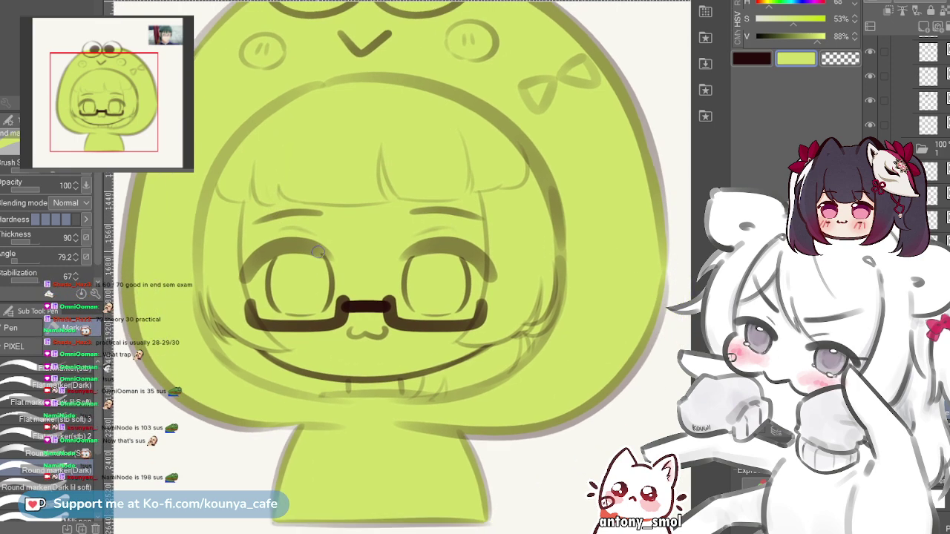
scroll(318, 226, "down", 1)
left_click_drag(316, 225, 333, 257)
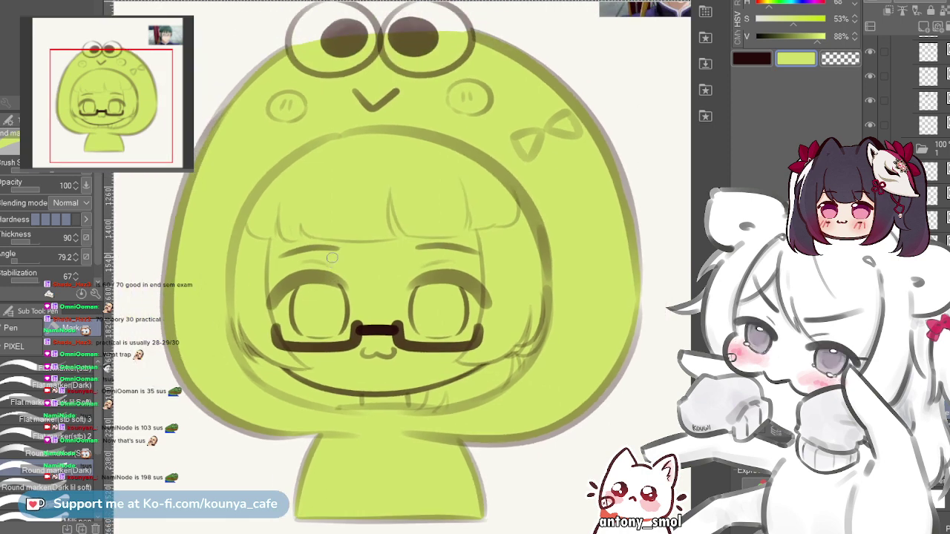
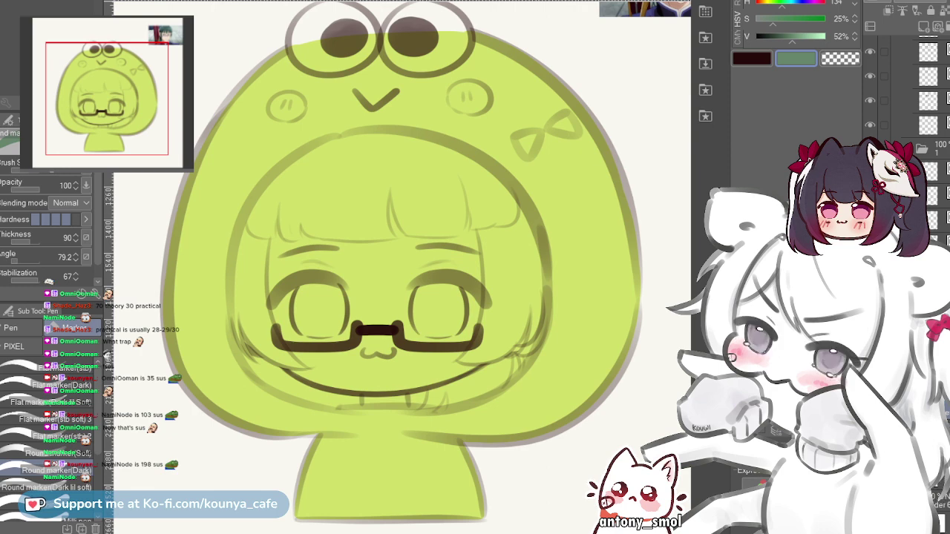
scroll(536, 278, "up", 2)
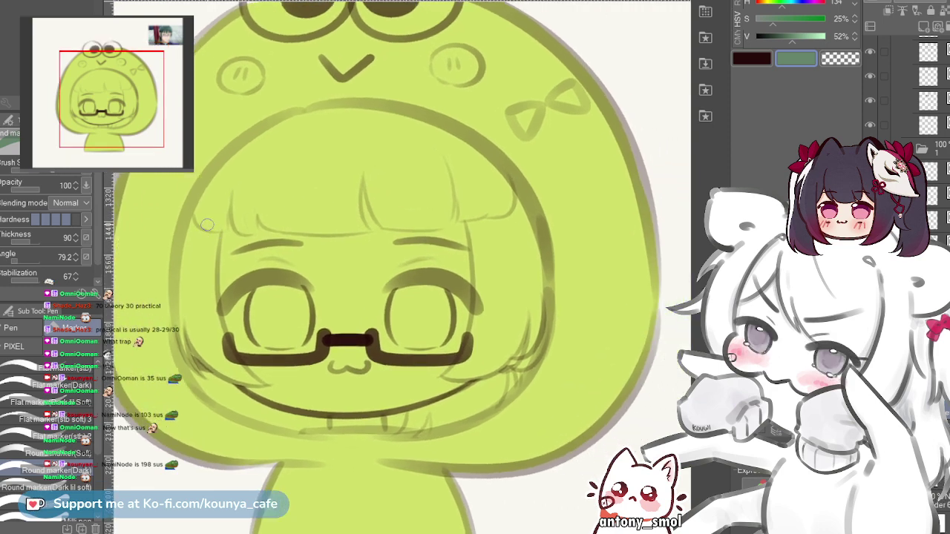
scroll(208, 225, "up", 1)
key("ctrl+z")
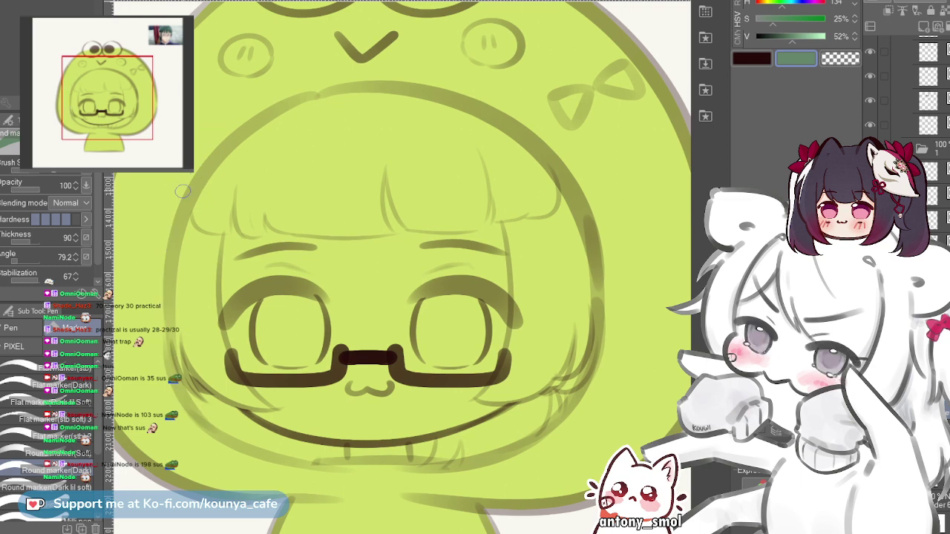
left_click_drag(158, 281, 205, 389)
key("ctrl+z")
mouse_move(319, 79)
left_mouse_down()
mouse_move(159, 279)
mouse_move(165, 338)
left_mouse_up()
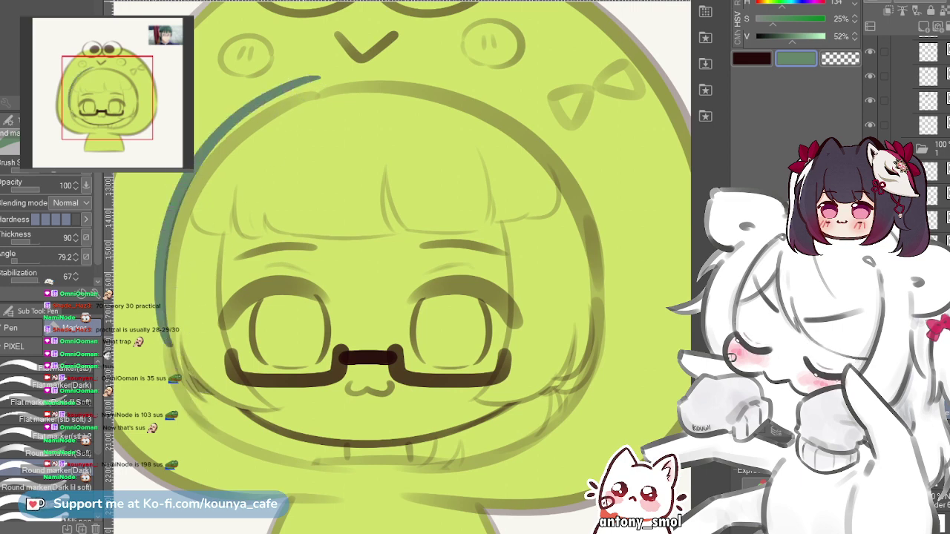
- Continue the muted green face opening line across its top and down the upper-right curve, undoing and redrawing trial strokes
left_click_drag(296, 94, 267, 98)
mouse_move(408, 80)
left_mouse_down()
mouse_move(553, 186)
mouse_move(572, 282)
left_mouse_up()
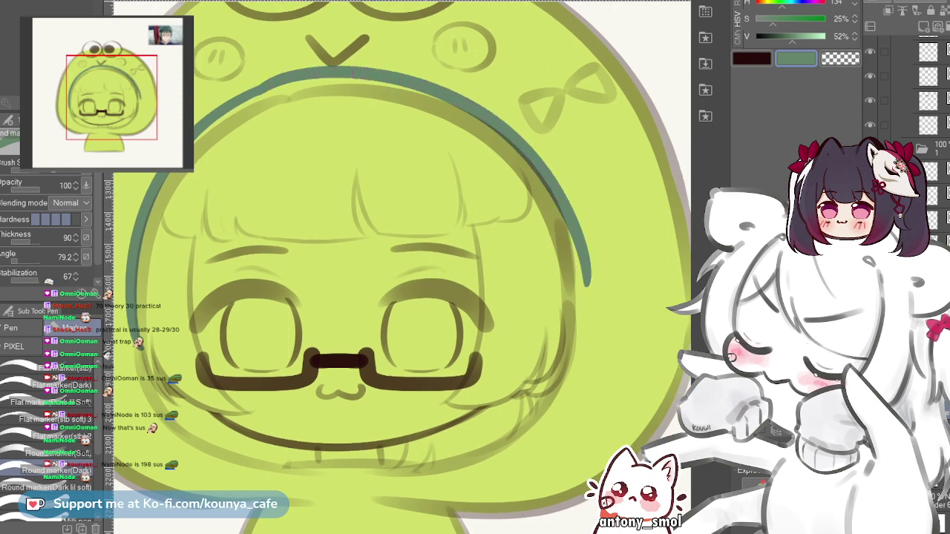
key("ctrl+z")
mouse_move(263, 88)
left_mouse_down()
mouse_move(523, 197)
mouse_move(562, 304)
left_mouse_up()
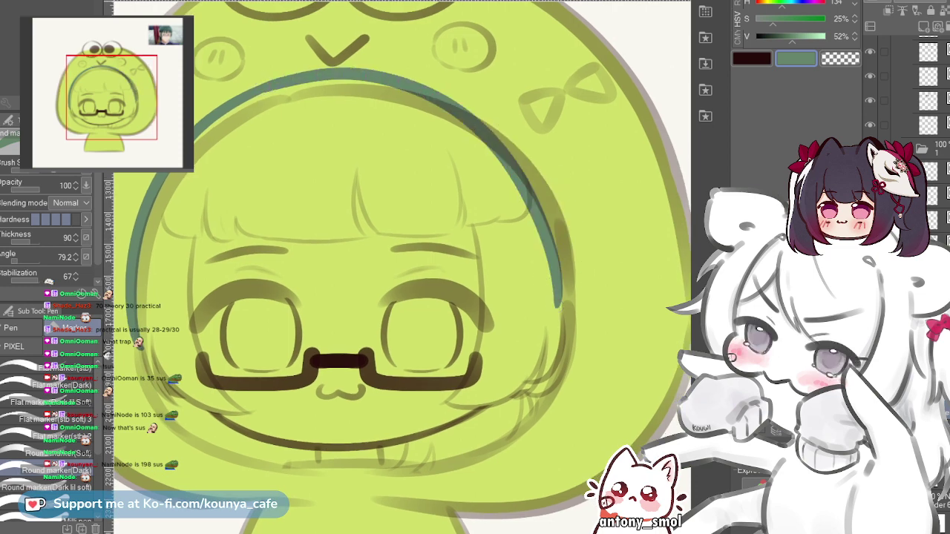
key("ctrl+z")
mouse_move(290, 80)
left_mouse_down()
mouse_move(413, 88)
mouse_move(538, 288)
left_mouse_up()
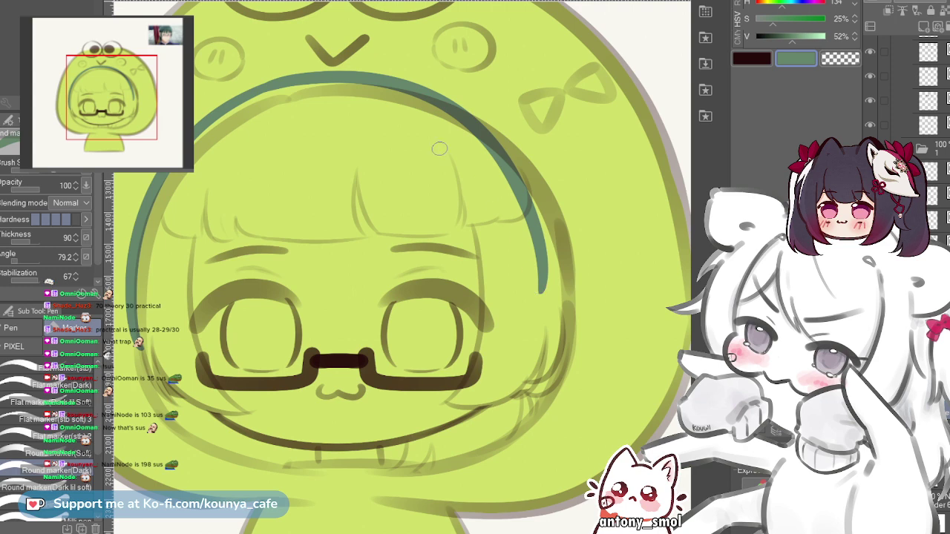
key("ctrl+z")
mouse_move(271, 79)
left_mouse_down()
mouse_move(357, 75)
mouse_move(562, 250)
left_mouse_up()
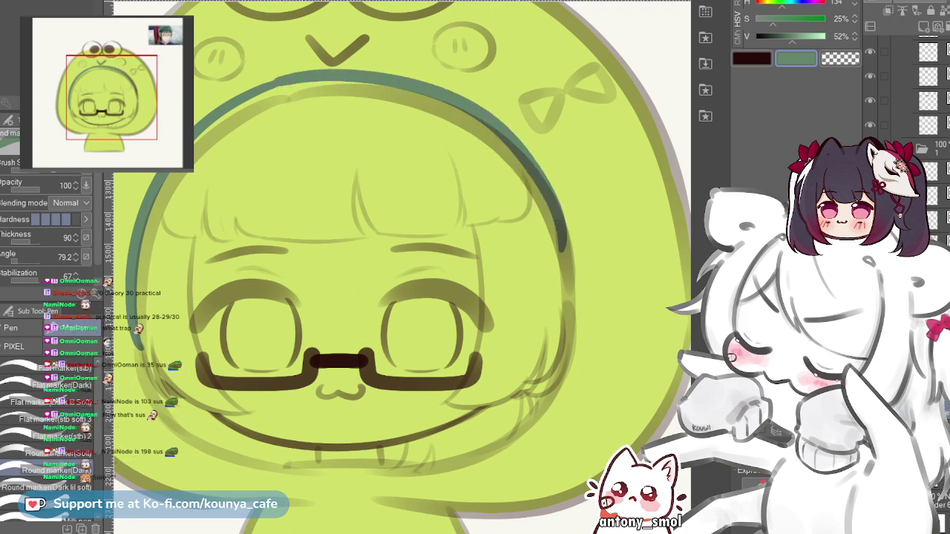
- Transform the muted green face opening line, stretching it slightly wider to the right and a little downward
key("ctrl+t")
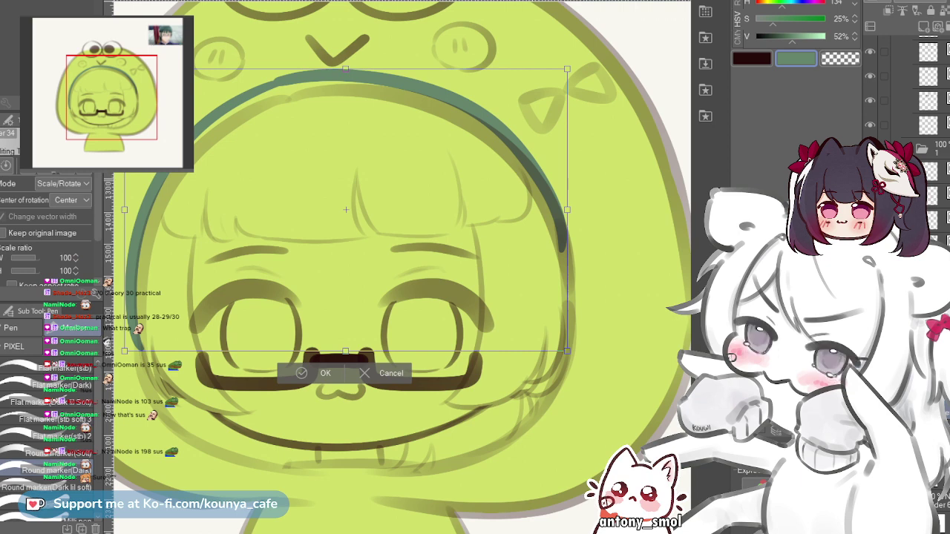
left_click_drag(567, 210, 577, 213)
left_click_drag(578, 354, 578, 357)
key("Return")
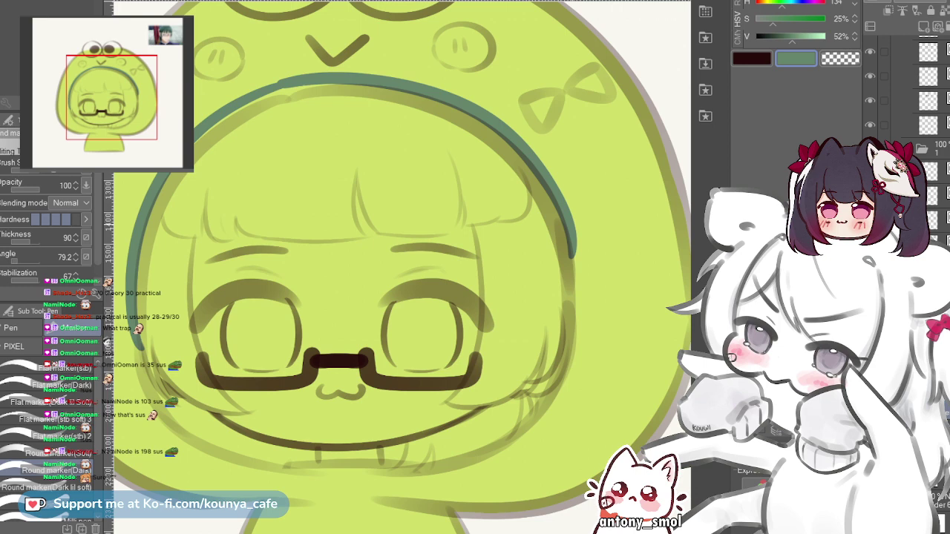
- Smooth the stepped joint at the top of the muted green face opening line with the marker and Eraser
left_click_drag(401, 267, 440, 337)
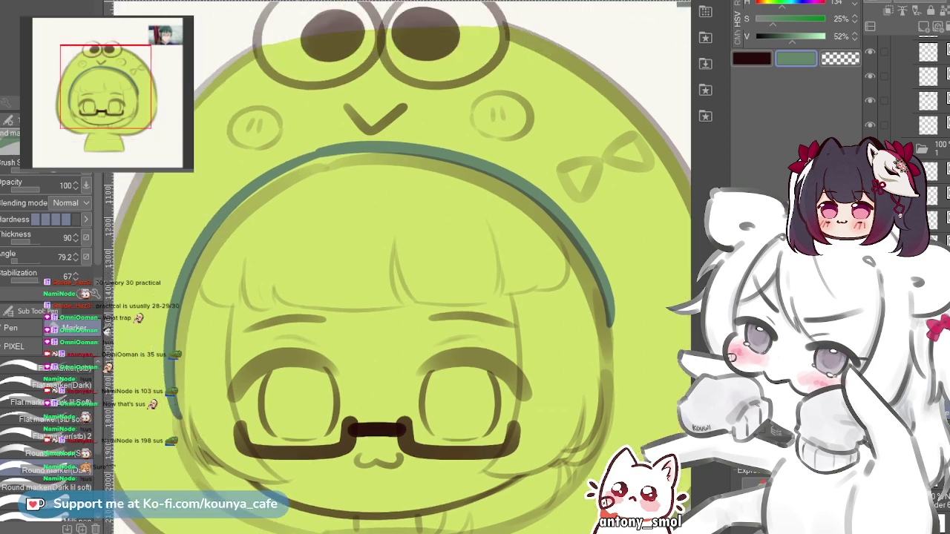
scroll(311, 141, "up", 4)
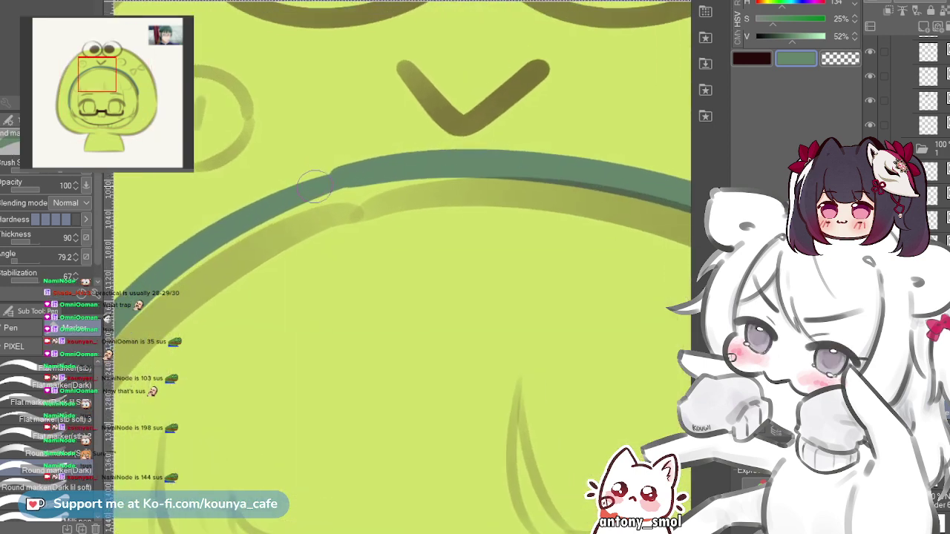
key("e")
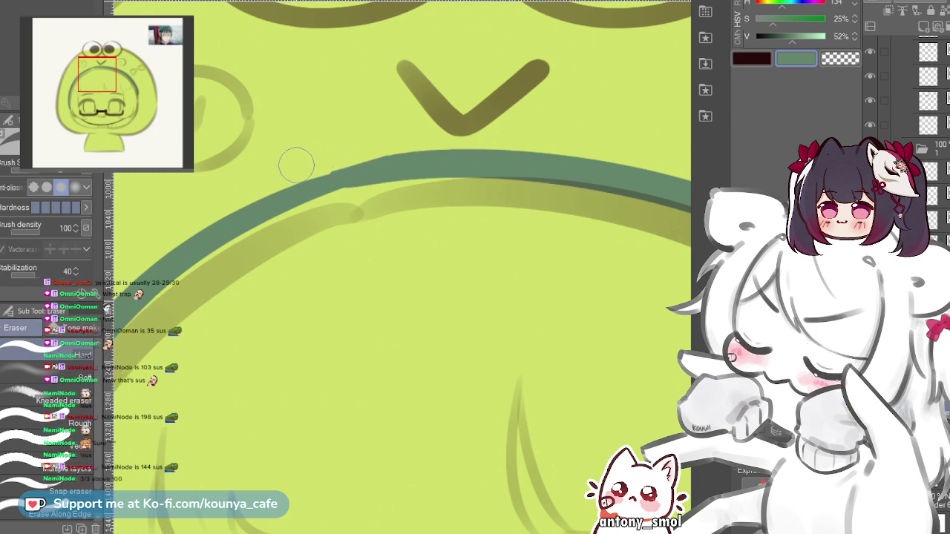
scroll(351, 167, "down", 5)
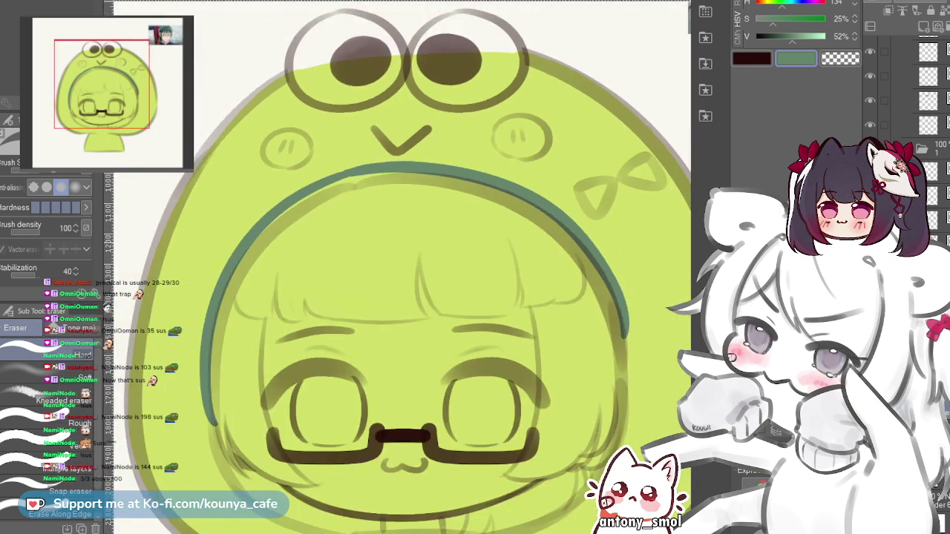
- Extend the muted green face opening line down the right side with the marker, redrawing trial strokes and blending the overlap
left_click_drag(398, 320, 342, 268)
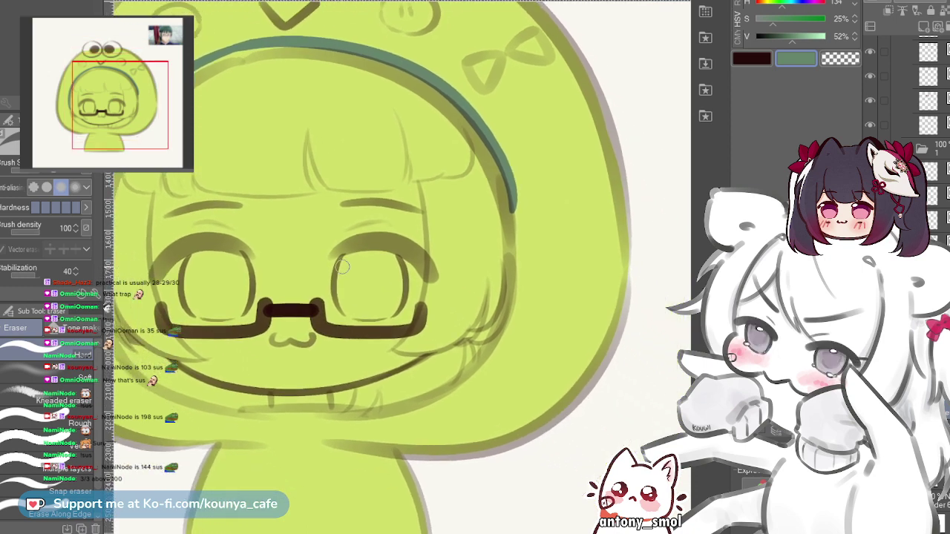
scroll(472, 295, "up", 5)
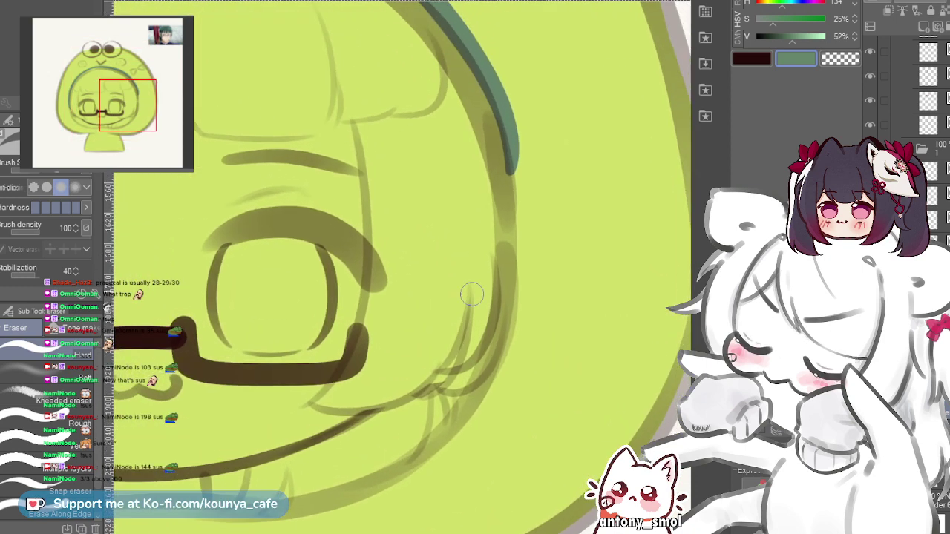
key("p")
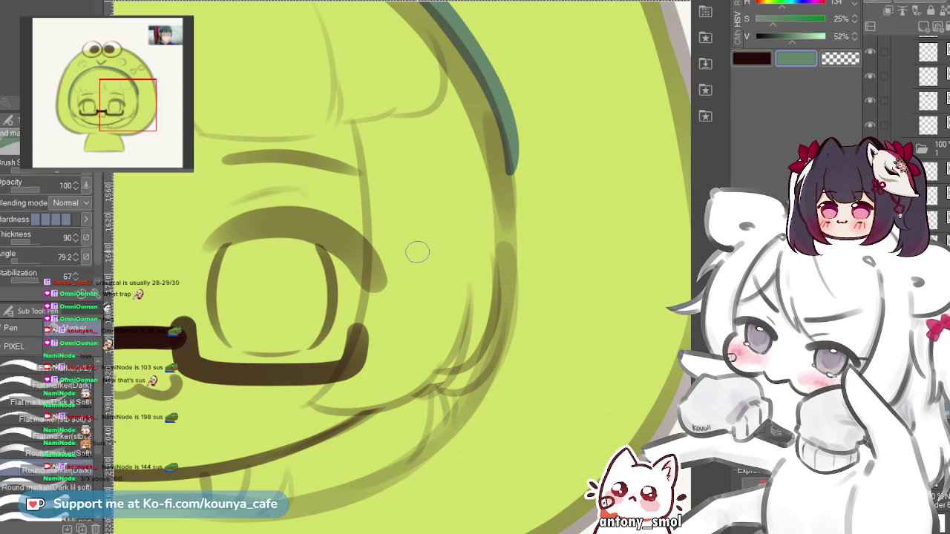
scroll(499, 234, "up", 3)
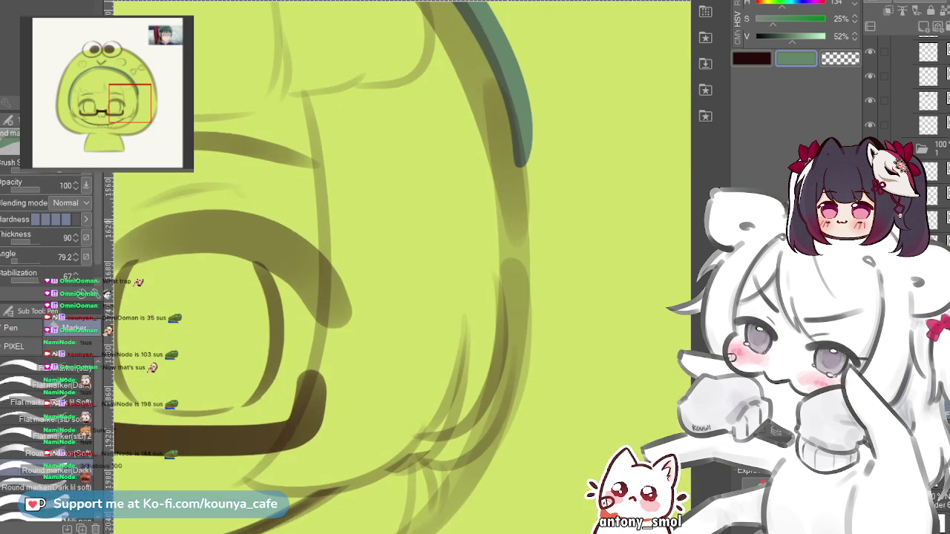
left_click_drag(523, 75, 512, 281)
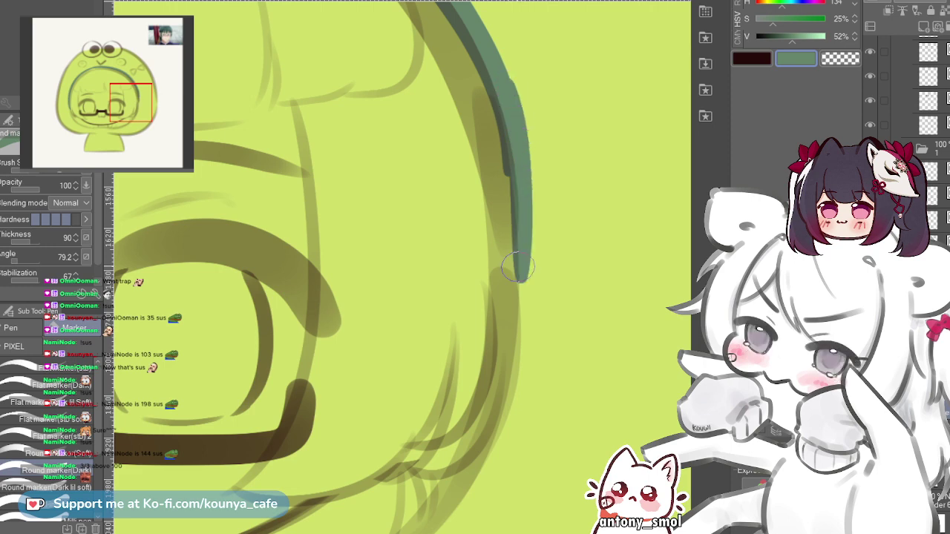
key("ctrl+z")
left_click_drag(513, 152, 420, 409)
key("ctrl+z")
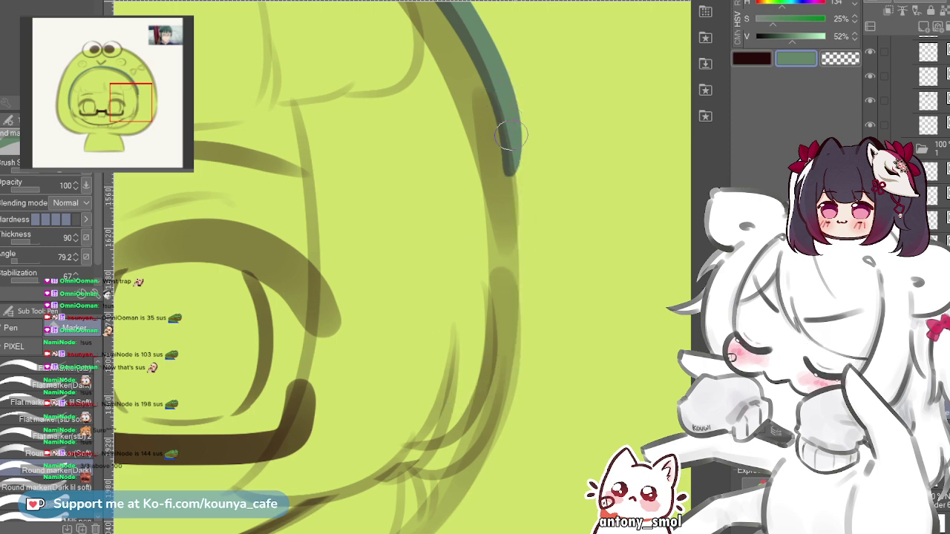
left_click_drag(510, 134, 433, 411)
key("ctrl+z")
mouse_move(511, 148)
left_mouse_down()
mouse_move(515, 223)
mouse_move(457, 384)
left_mouse_up()
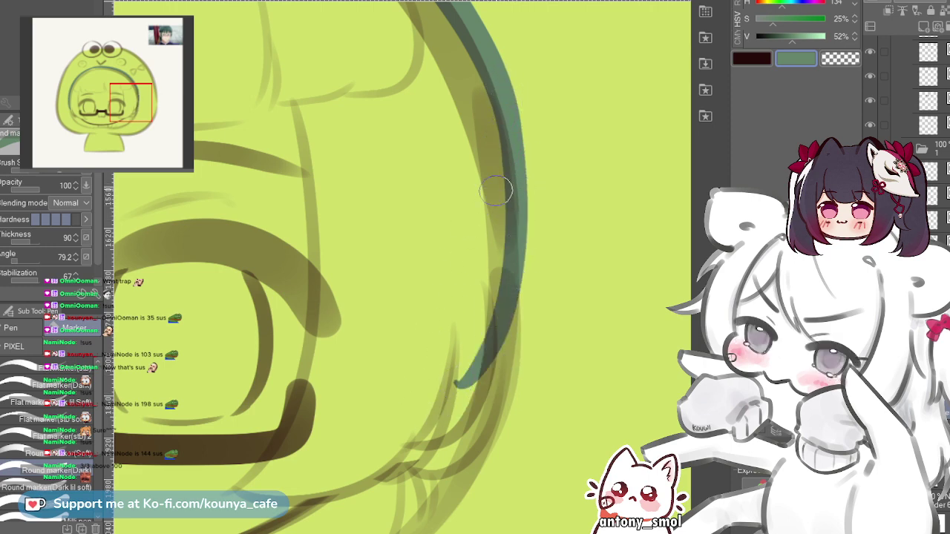
key("ctrl+z")
left_click_drag(509, 131, 494, 408)
key("ctrl+z")
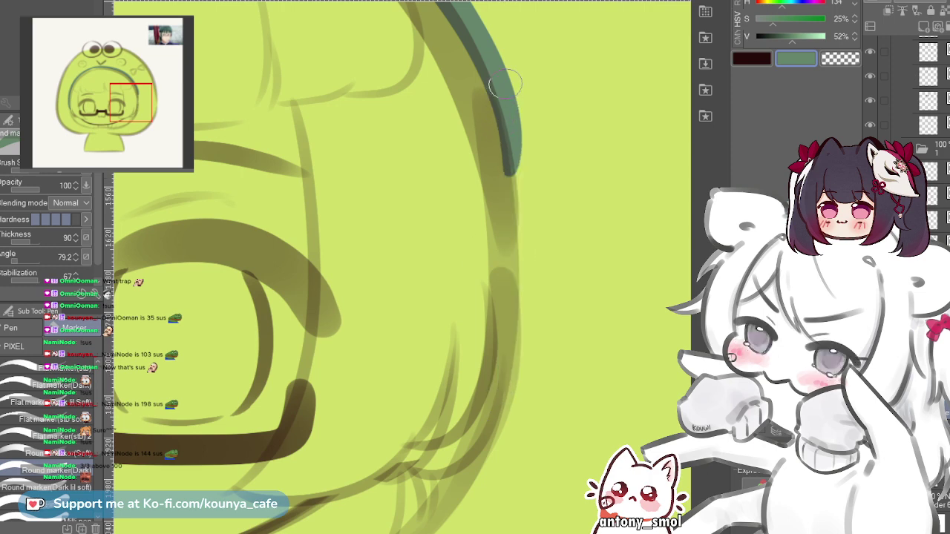
left_click_drag(511, 122, 425, 408)
key("ctrl+z")
mouse_move(508, 132)
left_mouse_down()
mouse_move(515, 297)
mouse_move(456, 427)
left_mouse_up()
left_click_drag(494, 96, 513, 199)
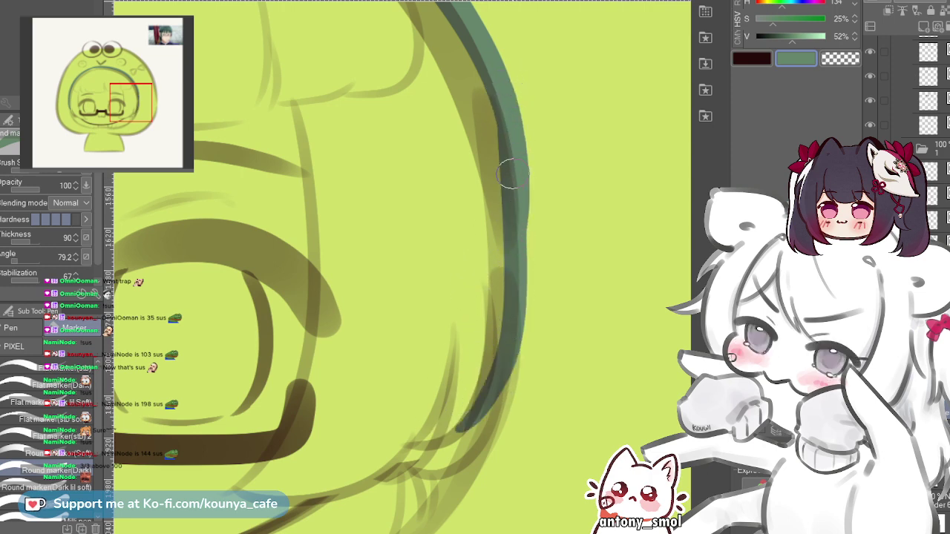
left_click_drag(508, 125, 512, 185)
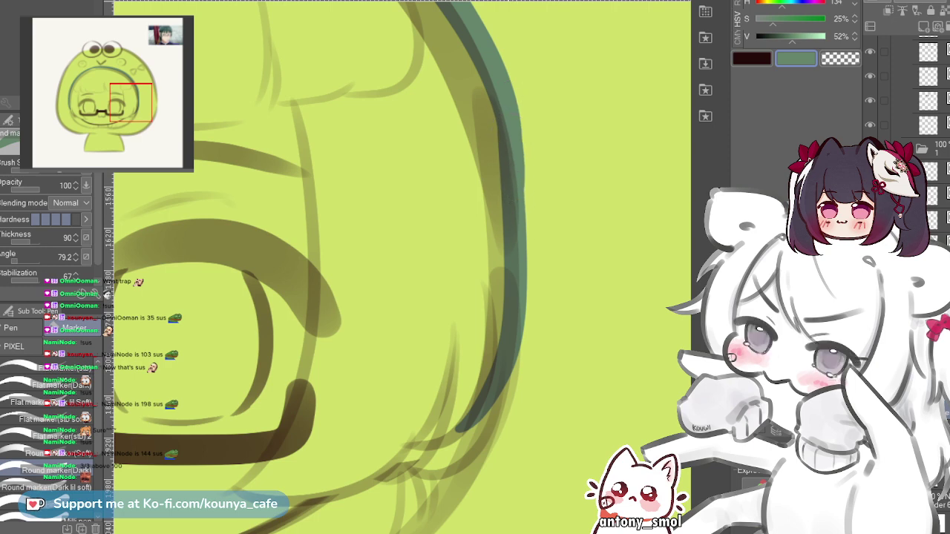
left_click_drag(454, 397, 461, 350)
scroll(460, 350, "up", 1)
left_click_drag(461, 242, 416, 408)
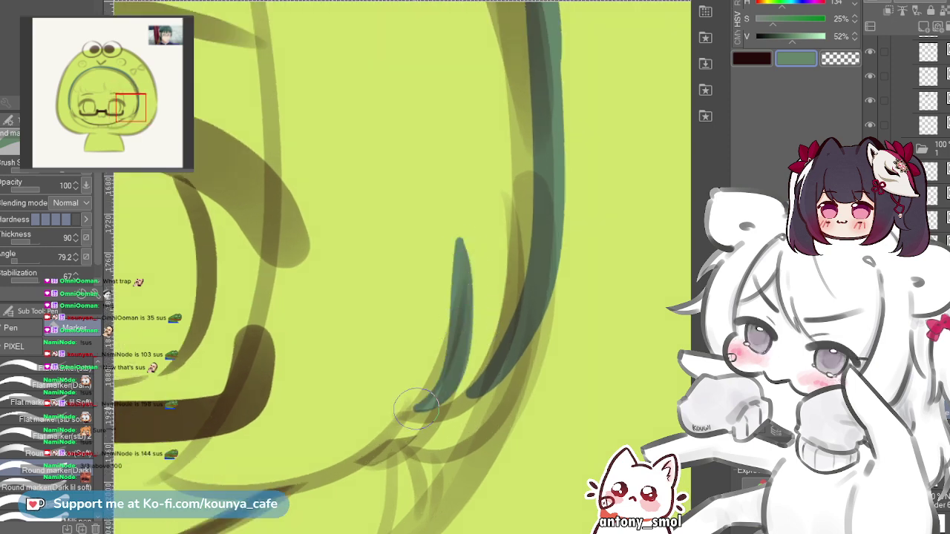
key("ctrl+z")
- Delete the stray sketch stroke just inside the face opening line at the face's lower right
left_click_drag(459, 350, 478, 305)
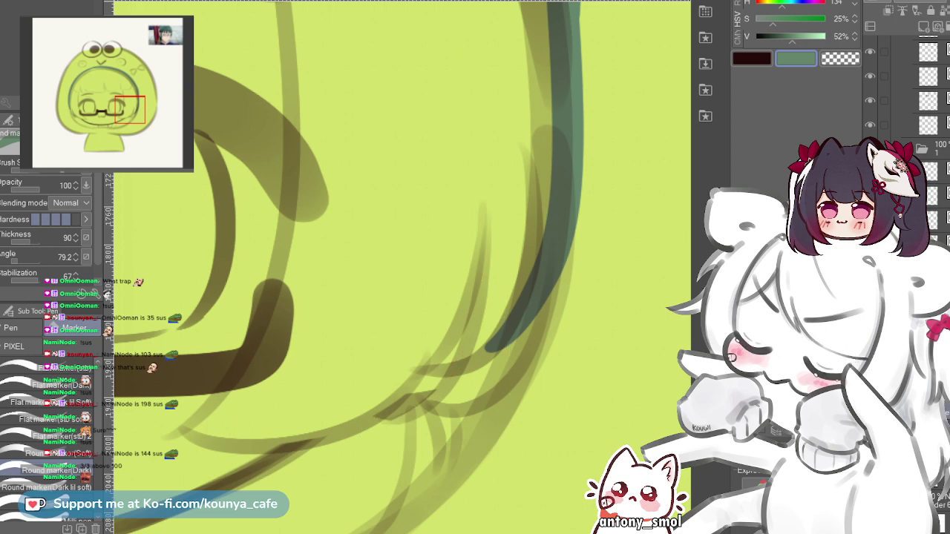
key("ctrl+z")
key("ctrl+y")
key("ctrl+y")
key("ctrl+z")
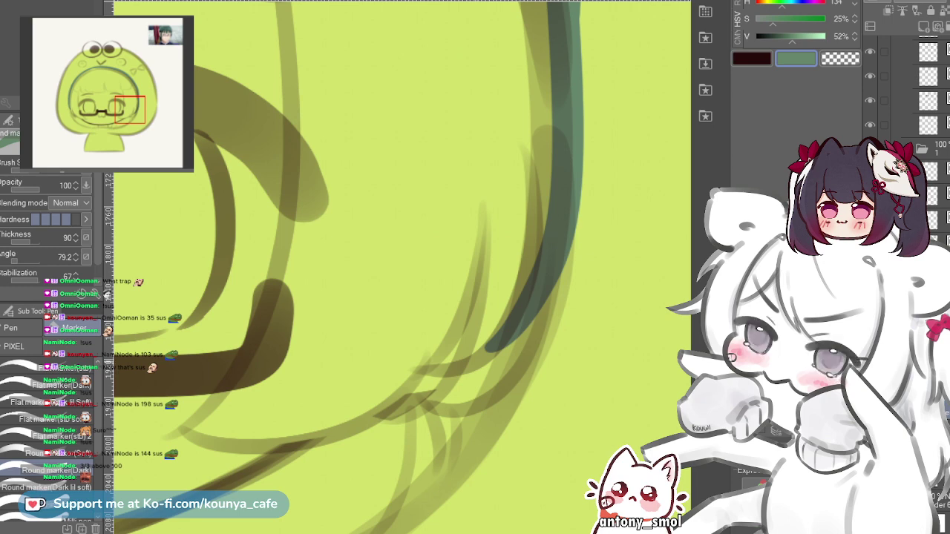
left_click(530, 250, "ctrl")
key("Delete")
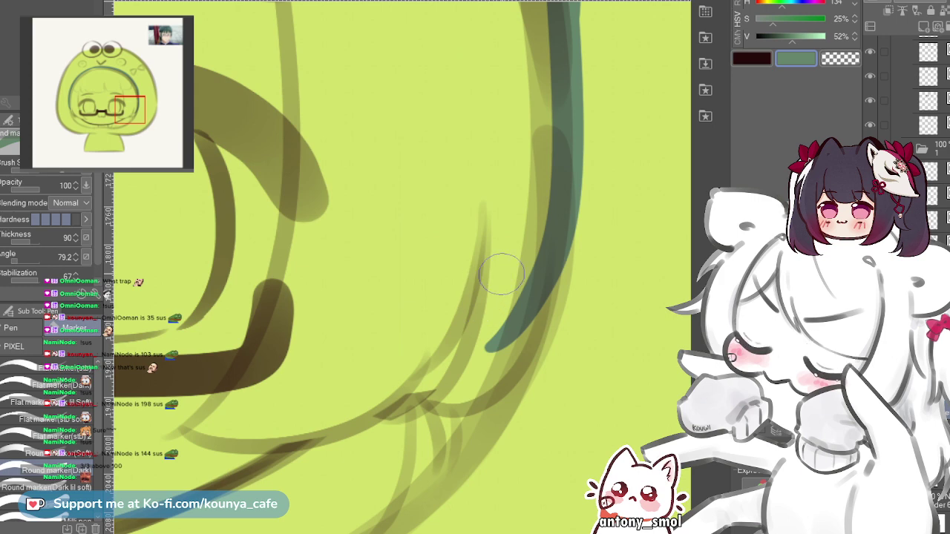
- Draw a short muted green curve along the hair strand sketch at the face's lower right, undoing and redrawing trial strokes
scroll(476, 288, "up", 3)
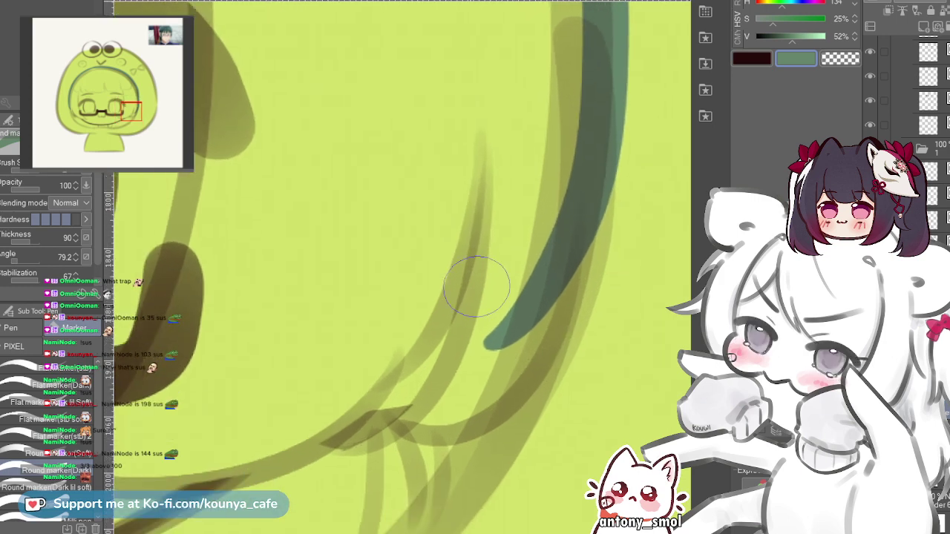
mouse_move(479, 226)
left_mouse_down()
mouse_move(474, 295)
mouse_move(416, 427)
left_mouse_up()
key("ctrl+z")
left_click_drag(472, 247, 407, 433)
key("ctrl+z")
left_click_drag(472, 247, 406, 432)
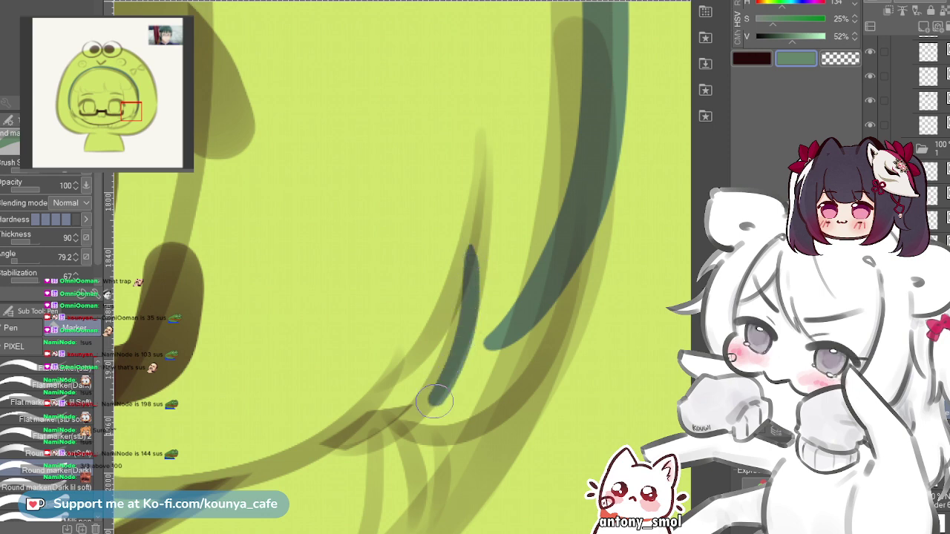
scroll(481, 336, "up", 1)
mouse_move(482, 336)
left_mouse_down()
mouse_move(427, 336)
mouse_move(414, 371)
left_mouse_up()
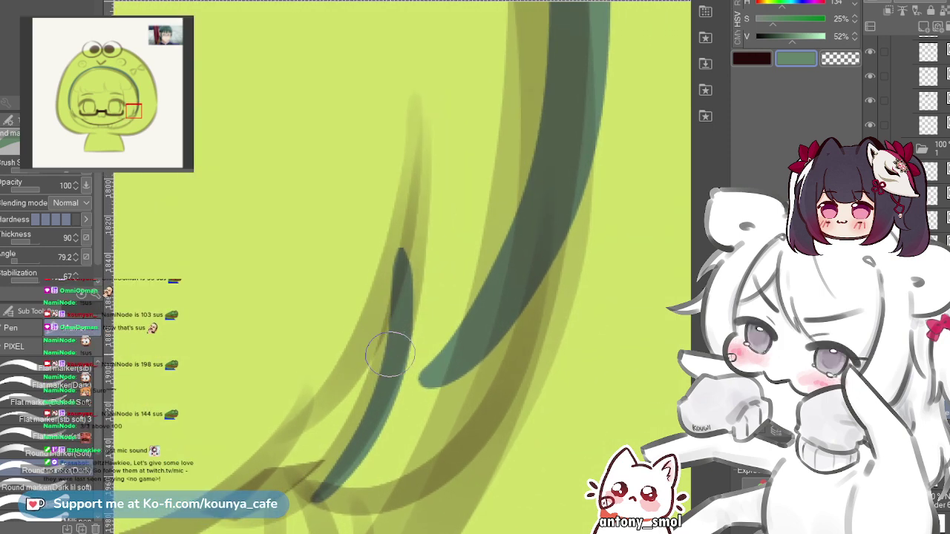
left_click_drag(414, 350, 449, 332)
key("ctrl+z")
mouse_move(444, 199)
left_mouse_down()
mouse_move(441, 287)
mouse_move(375, 432)
left_mouse_up()
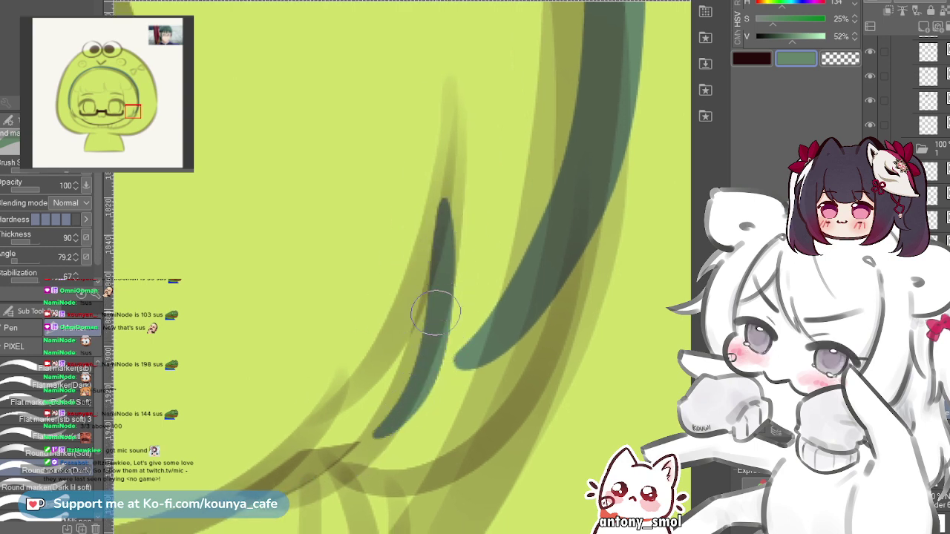
key("ctrl+z")
left_click_drag(435, 244, 355, 450)
key("ctrl+z")
mouse_move(431, 260)
left_mouse_down()
mouse_move(385, 423)
mouse_move(343, 457)
left_mouse_up()
key("ctrl+z")
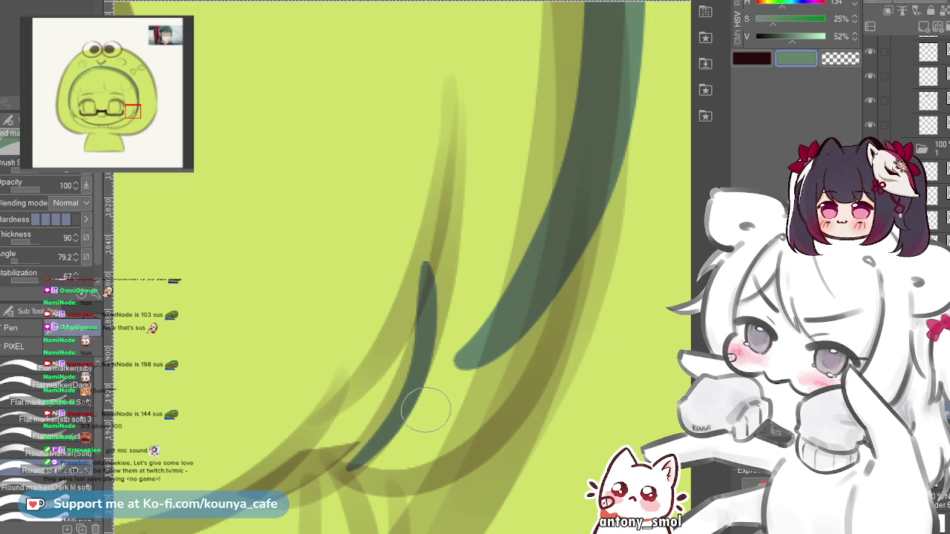
left_click_drag(426, 411, 412, 379)
scroll(479, 379, "up", 2)
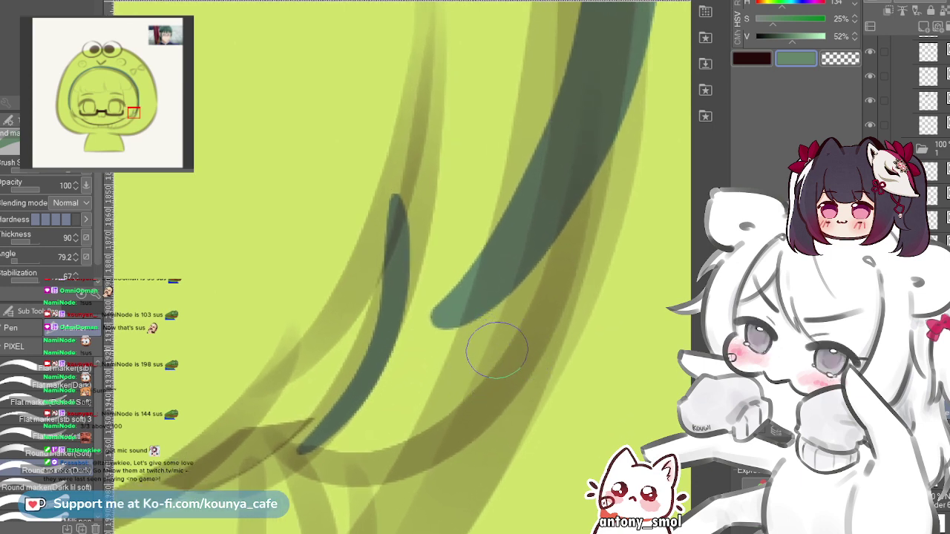
- Curve the face opening's right line down to meet the hair strand curve in a pointed tip, redrawing trial strokes
left_click_drag(587, 207, 475, 396)
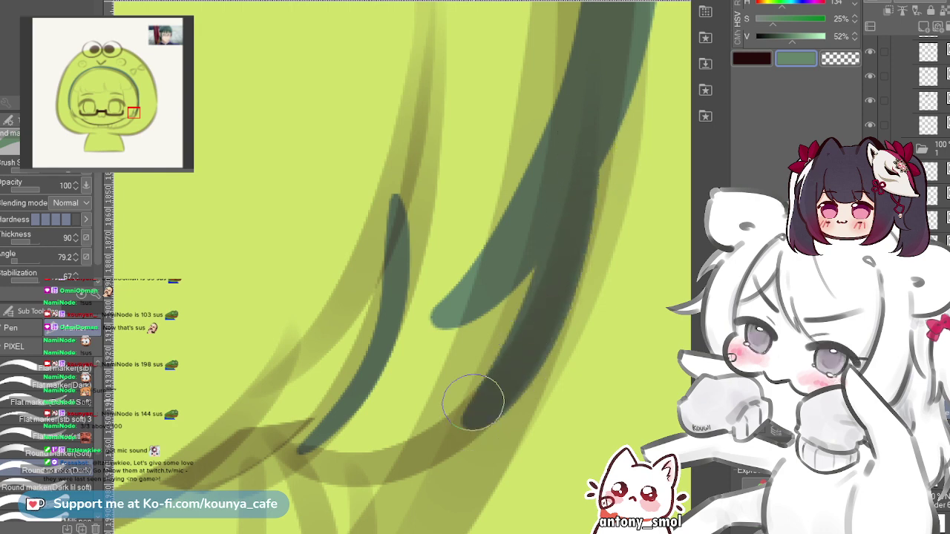
key("ctrl+z")
mouse_move(579, 163)
left_mouse_down()
mouse_move(529, 323)
mouse_move(437, 416)
mouse_move(377, 392)
left_mouse_up()
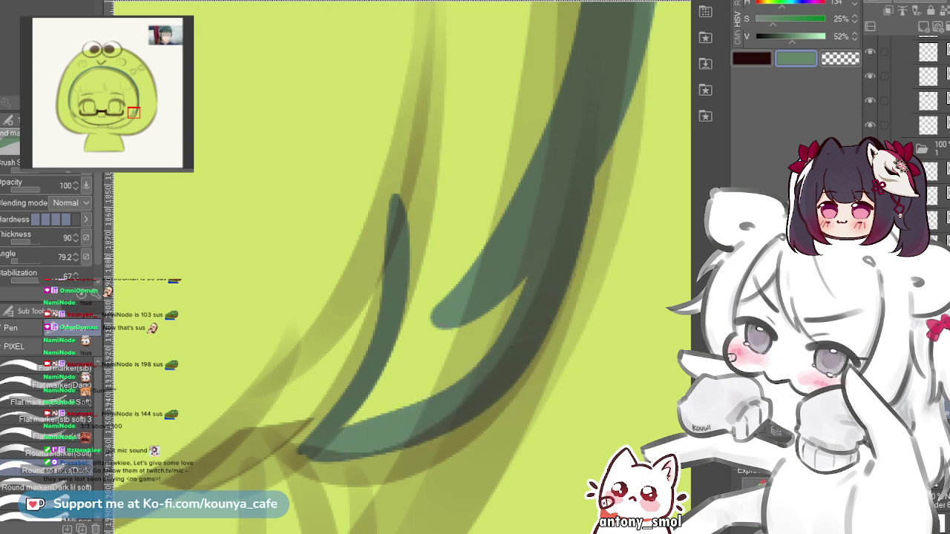
key("ctrl+z")
mouse_move(572, 166)
left_mouse_down()
mouse_move(514, 335)
mouse_move(349, 427)
left_mouse_up()
key("ctrl+z")
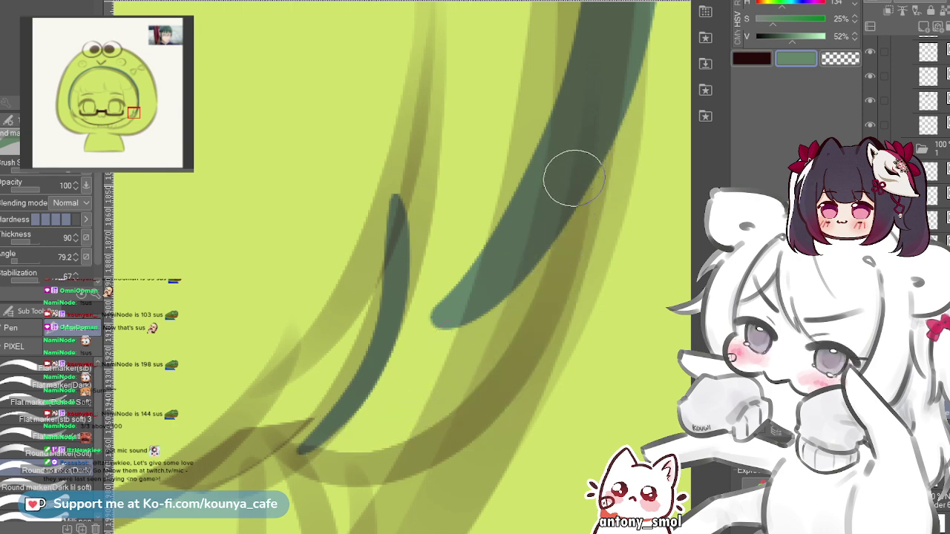
mouse_move(572, 174)
left_mouse_down()
mouse_move(497, 368)
mouse_move(330, 424)
left_mouse_up()
key("ctrl+z")
mouse_move(583, 158)
left_mouse_down()
mouse_move(558, 246)
mouse_move(316, 445)
left_mouse_up()
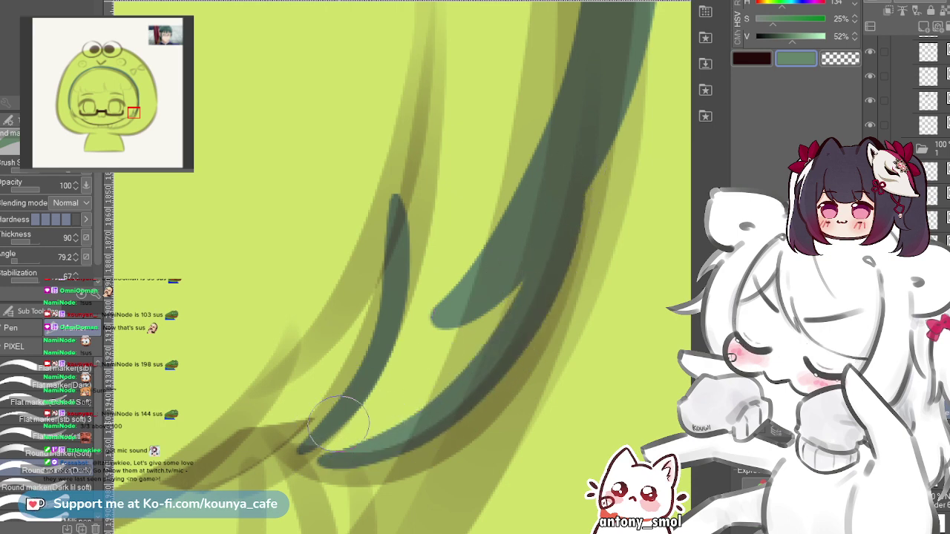
key("ctrl+z")
mouse_move(569, 178)
left_mouse_down()
mouse_move(512, 355)
mouse_move(316, 422)
left_mouse_up()
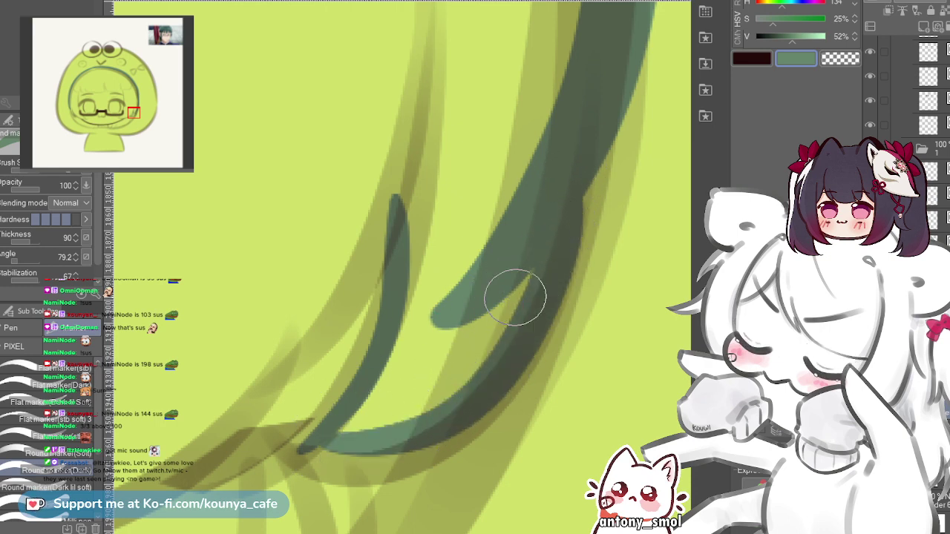
key("ctrl+z")
mouse_move(573, 186)
left_mouse_down()
mouse_move(553, 259)
mouse_move(424, 412)
mouse_move(334, 407)
left_mouse_up()
key("ctrl+z")
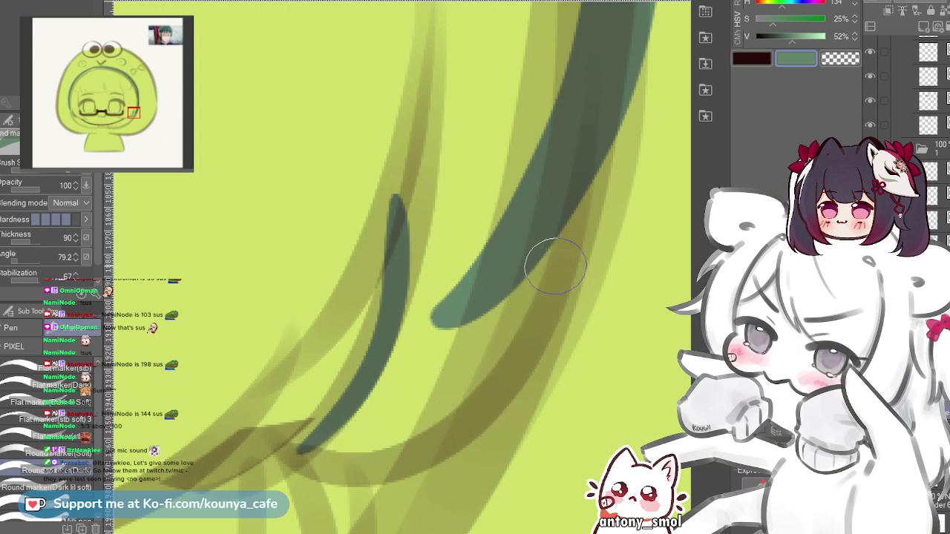
mouse_move(579, 169)
left_mouse_down()
mouse_move(506, 350)
mouse_move(317, 444)
left_mouse_up()
key("ctrl+z")
mouse_move(580, 167)
left_mouse_down()
mouse_move(404, 435)
mouse_move(312, 445)
left_mouse_up()
left_click_drag(407, 316, 439, 302)
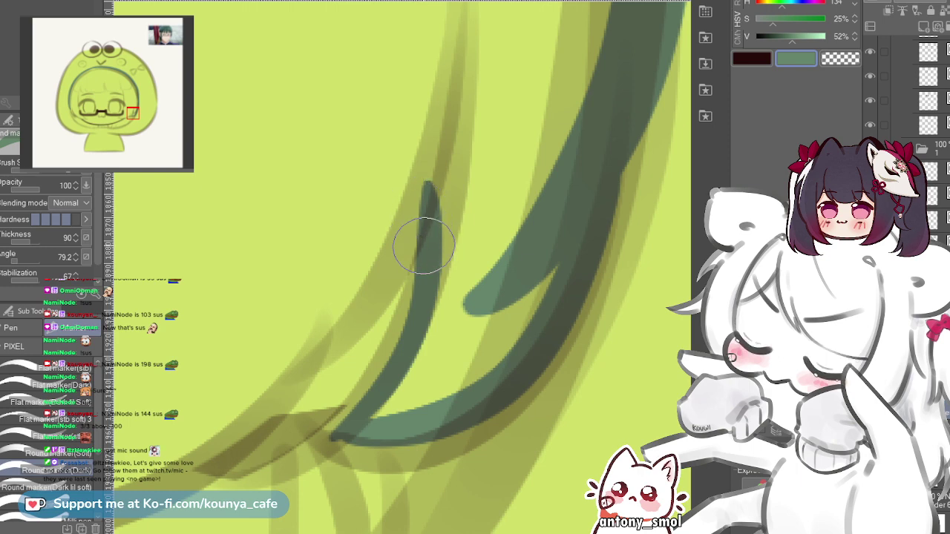
- Thicken the short muted green hair strand curve at the face's lower right down to its pointed tip, undoing and redrawing trial strokes
mouse_move(425, 194)
left_mouse_down()
mouse_move(400, 352)
mouse_move(424, 180)
mouse_move(405, 319)
mouse_move(348, 418)
left_mouse_up()
key("ctrl+z")
key("ctrl+z")
mouse_move(430, 192)
left_mouse_down()
mouse_move(398, 371)
mouse_move(353, 431)
left_mouse_up()
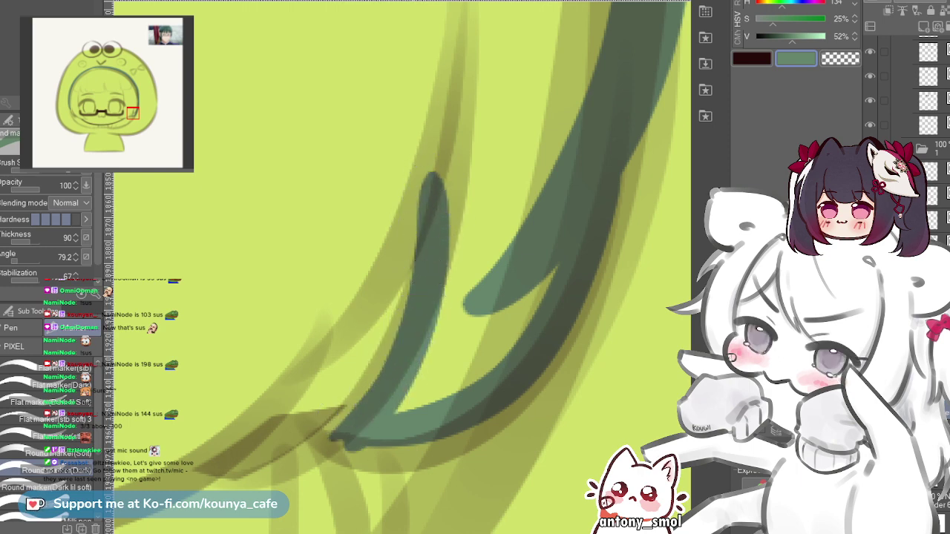
scroll(416, 310, "up", 2)
key("ctrl+z")
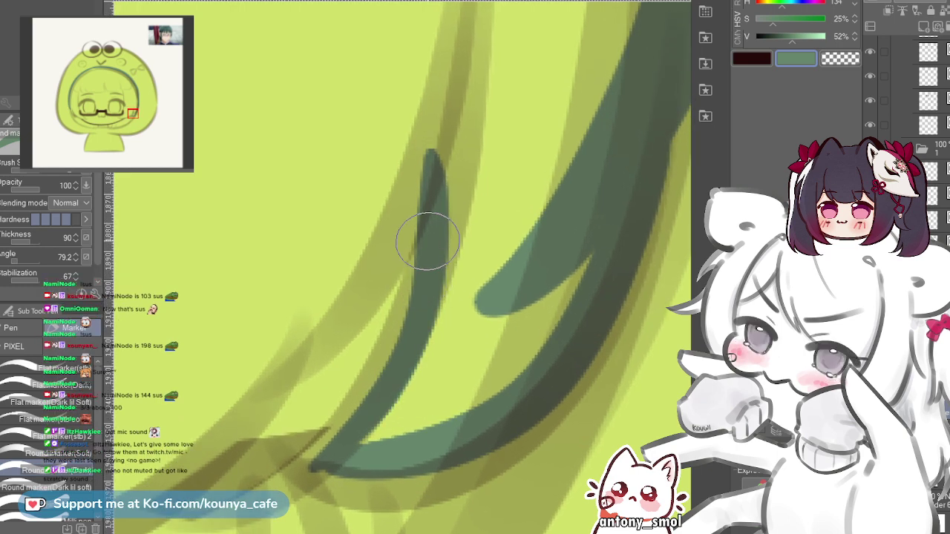
mouse_move(429, 242)
left_mouse_down()
mouse_move(423, 292)
mouse_move(334, 449)
left_mouse_up()
key("ctrl+z")
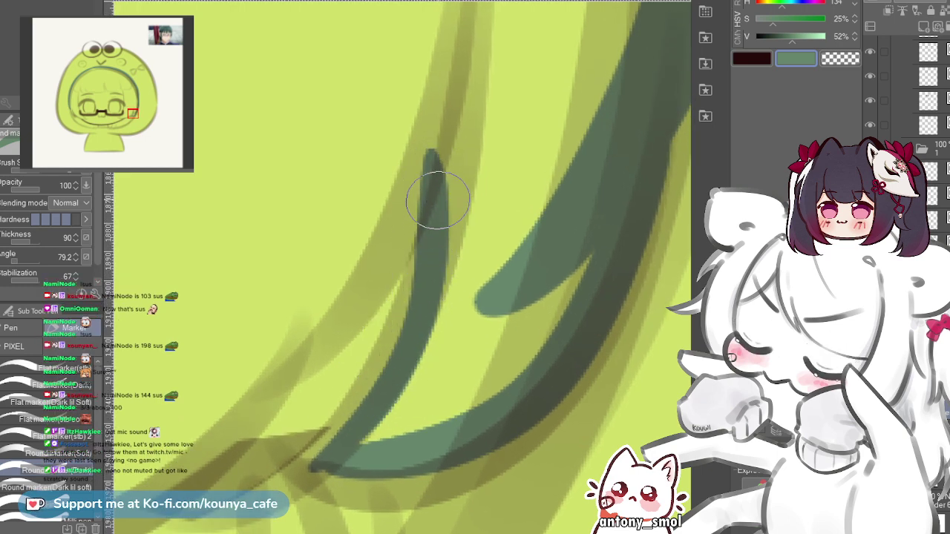
mouse_move(435, 197)
left_mouse_down()
mouse_move(395, 372)
mouse_move(320, 471)
left_mouse_up()
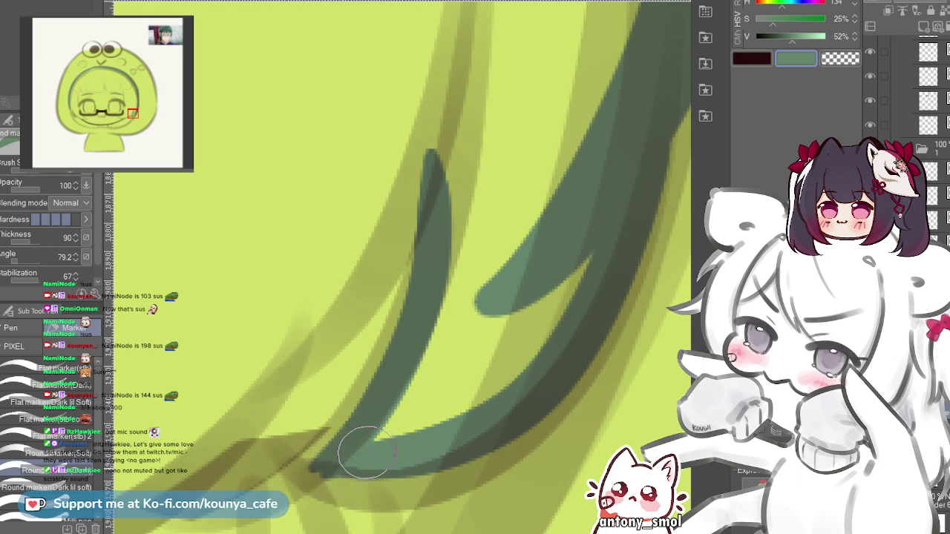
- Smooth the underside of the pointed tip at the face's lower right with short marker strokes, undoing a trial stroke
mouse_move(367, 453)
left_mouse_down()
mouse_move(319, 462)
mouse_move(414, 462)
mouse_move(538, 439)
left_mouse_up()
key("ctrl+z")
left_click_drag(325, 475, 424, 466)
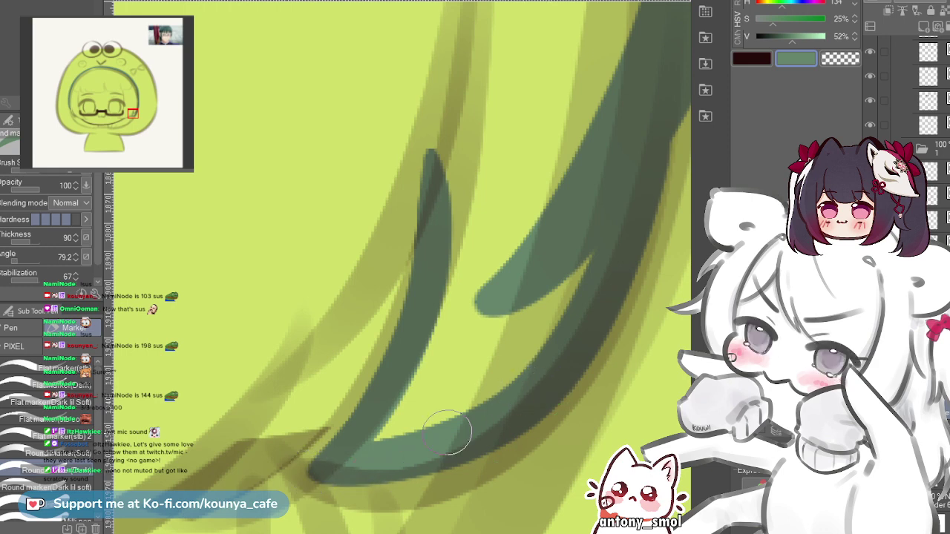
mouse_move(447, 432)
left_mouse_down()
mouse_move(314, 470)
mouse_move(411, 472)
left_mouse_up()
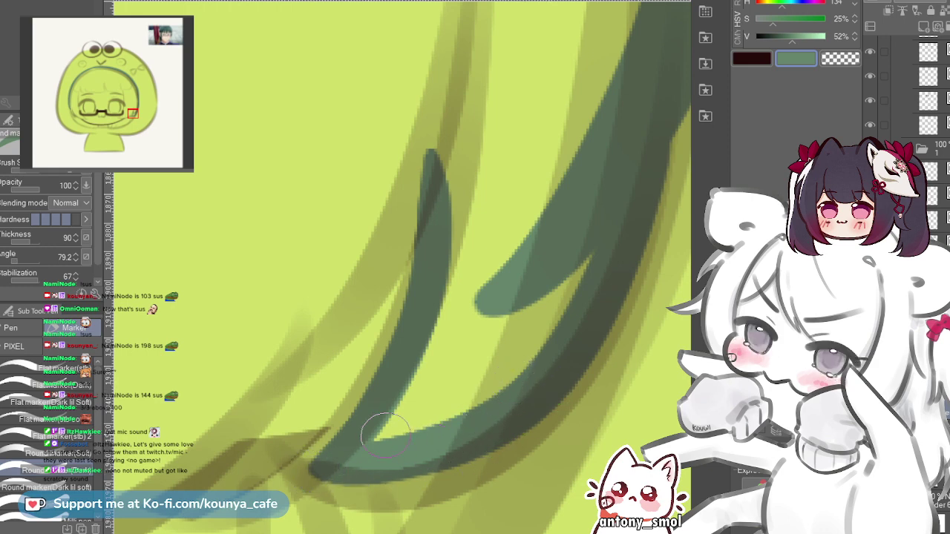
- Examine the muted green face opening line against the whole character sketch, from its lower-right tip to its unfinished left end
scroll(357, 452, "down", 3)
mouse_move(423, 415)
left_mouse_down()
mouse_move(346, 435)
mouse_move(361, 437)
left_mouse_up()
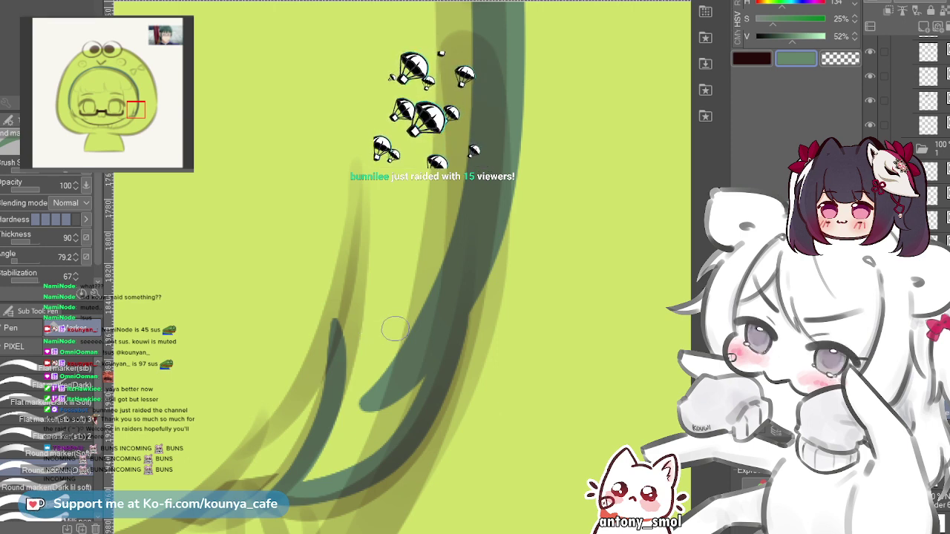
scroll(378, 295, "down", 3)
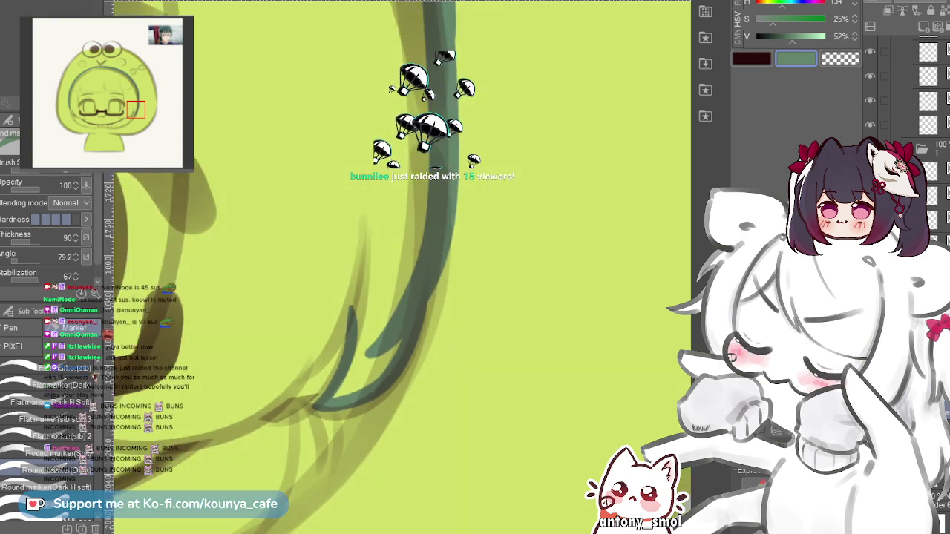
scroll(416, 304, "down", 5)
mouse_move(415, 305)
left_mouse_down()
mouse_move(495, 351)
mouse_move(651, 377)
left_mouse_up()
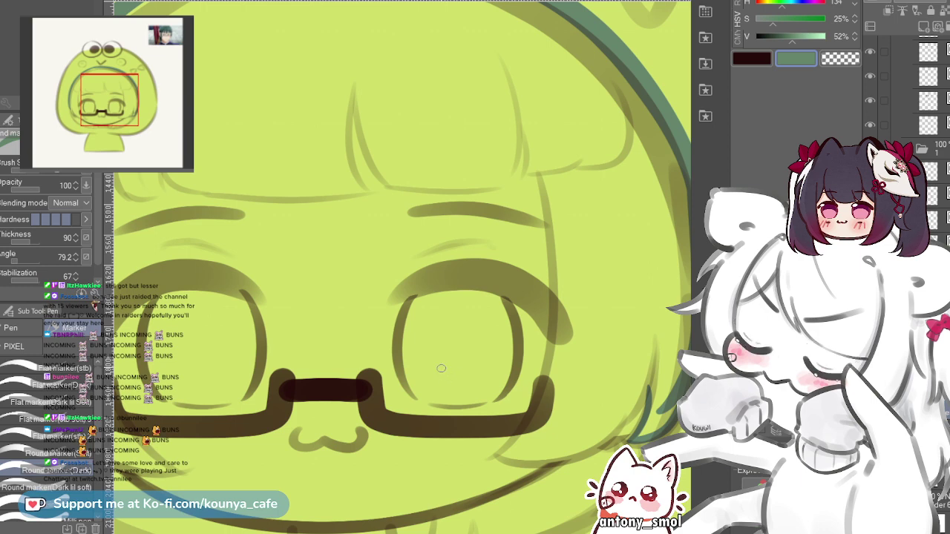
scroll(441, 368, "down", 2)
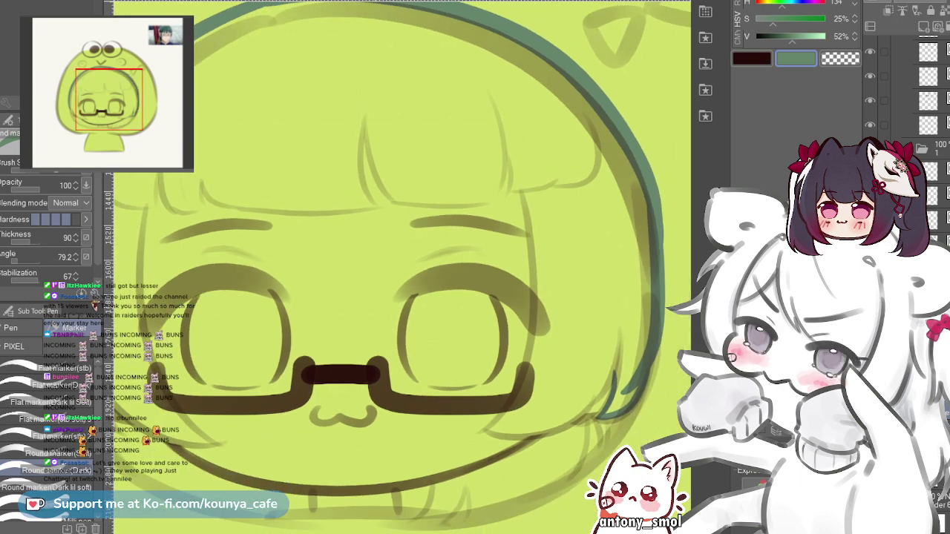
left_click_drag(400, 297, 456, 306)
scroll(401, 267, "down", 4)
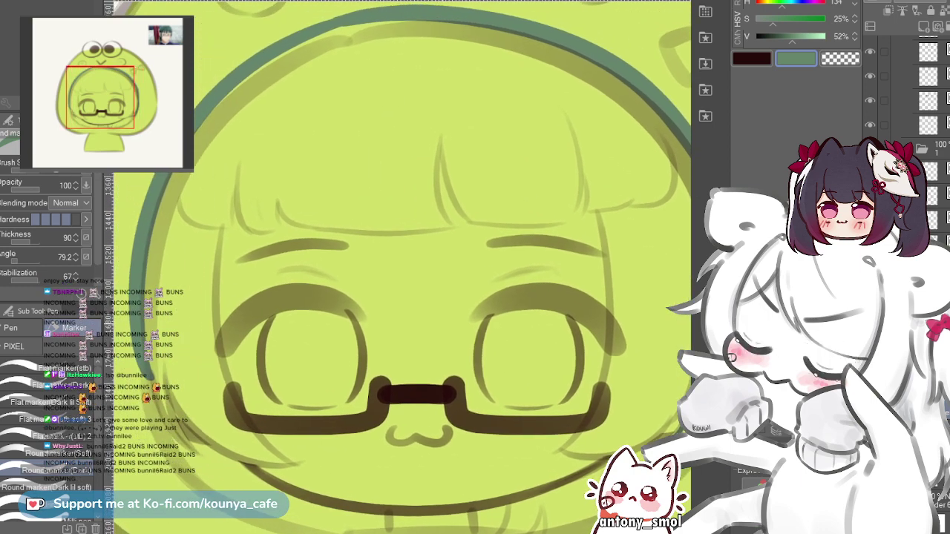
left_click_drag(631, 417, 615, 415)
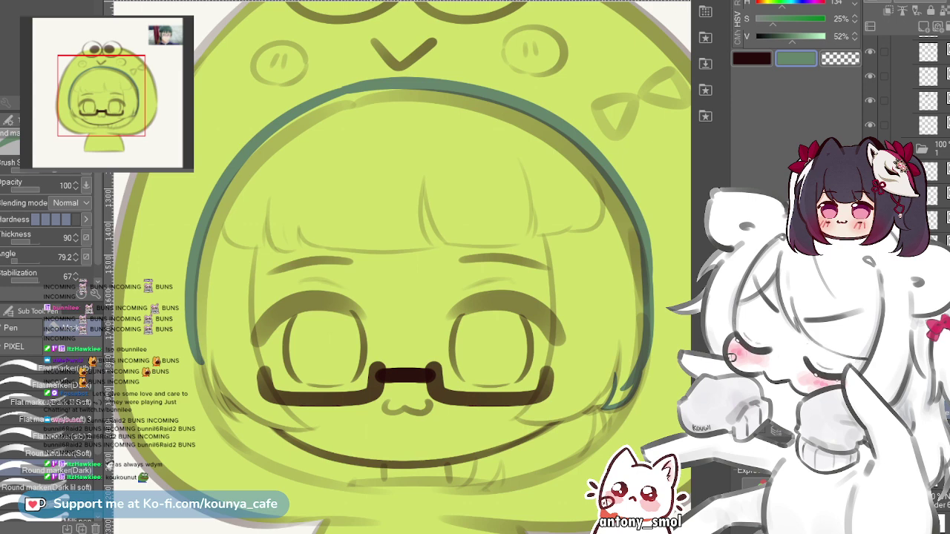
scroll(398, 268, "down", 4)
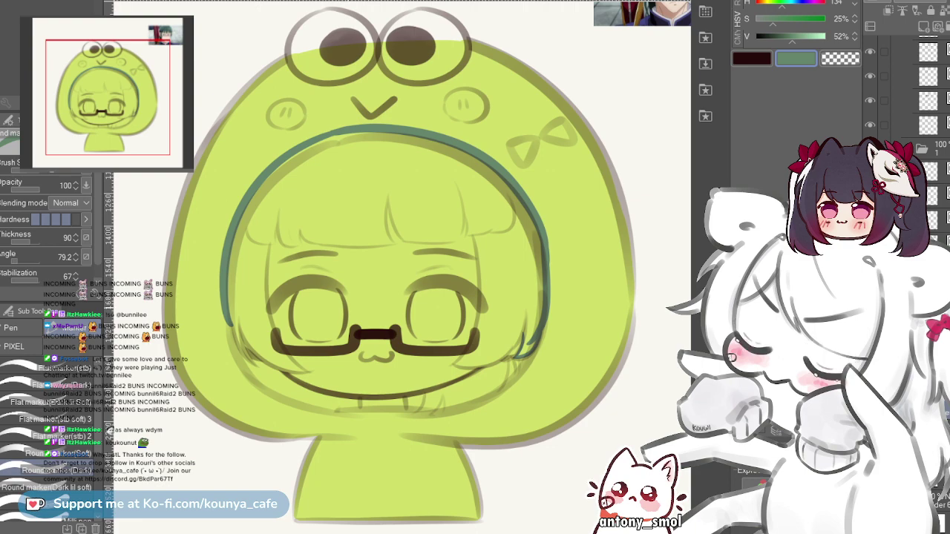
- Try to extend the muted green face opening line down the left side to the hair strand sketch
scroll(327, 296, "up", 3)
left_click_drag(327, 296, 384, 296)
scroll(223, 366, "up", 3)
left_click_drag(223, 366, 184, 332)
left_click_drag(173, 299, 223, 414)
key("ctrl+z")
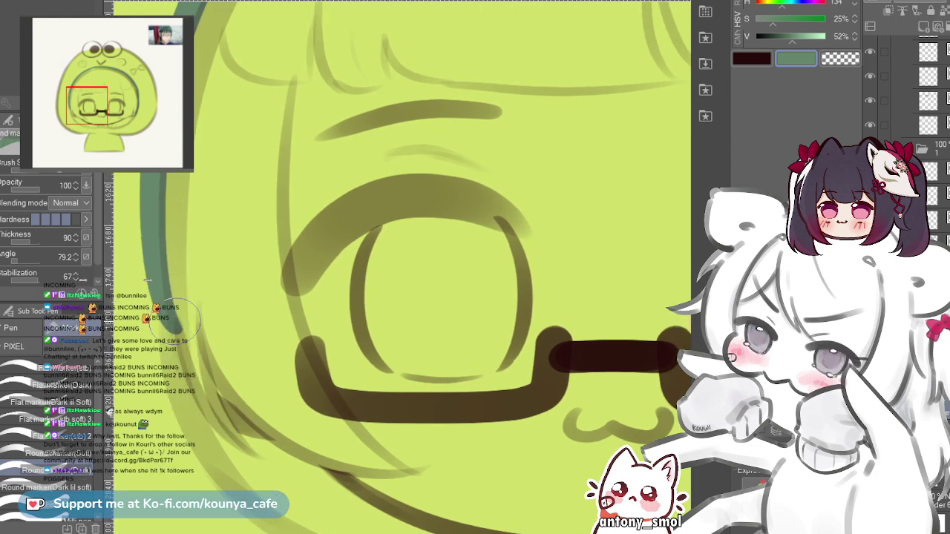
left_click_drag(177, 321, 179, 297)
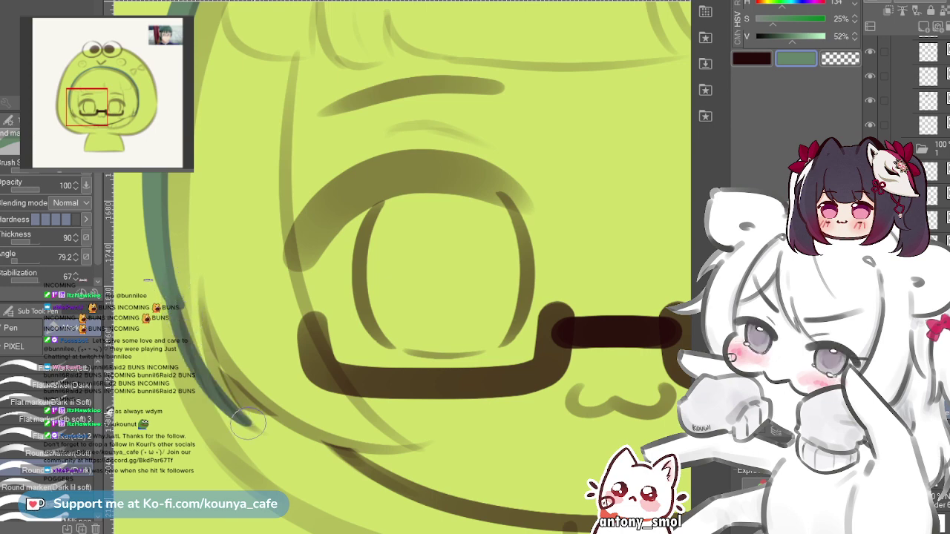
scroll(208, 367, "up", 2)
mouse_move(216, 344)
left_mouse_down()
mouse_move(207, 358)
mouse_move(220, 367)
left_mouse_up()
key("ctrl+z")
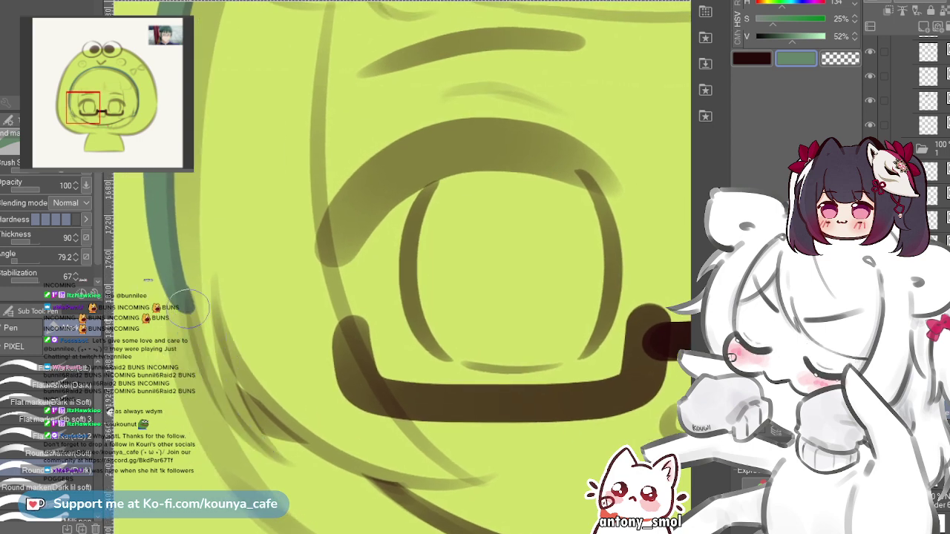
left_click_drag(184, 301, 276, 454)
key("ctrl+z")
left_click_drag(185, 290, 257, 427)
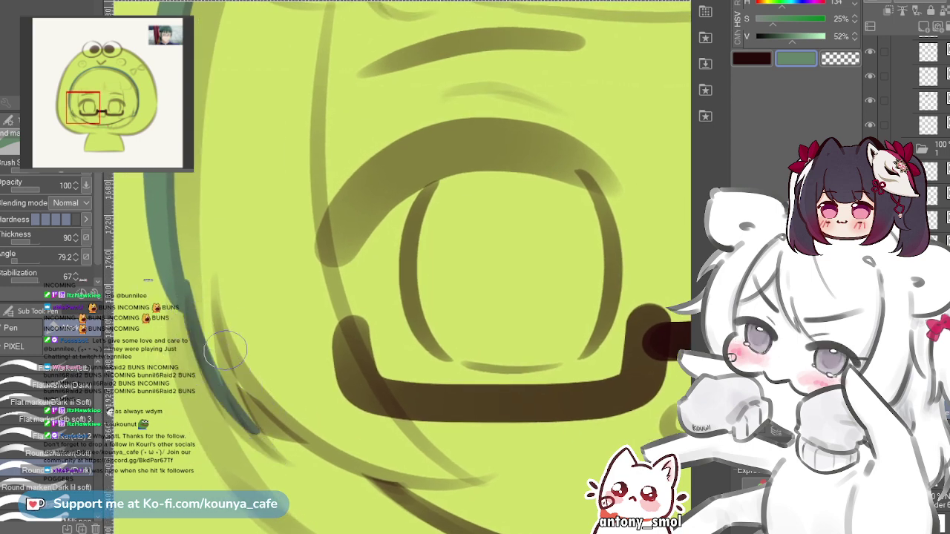
scroll(403, 267, "up", 2)
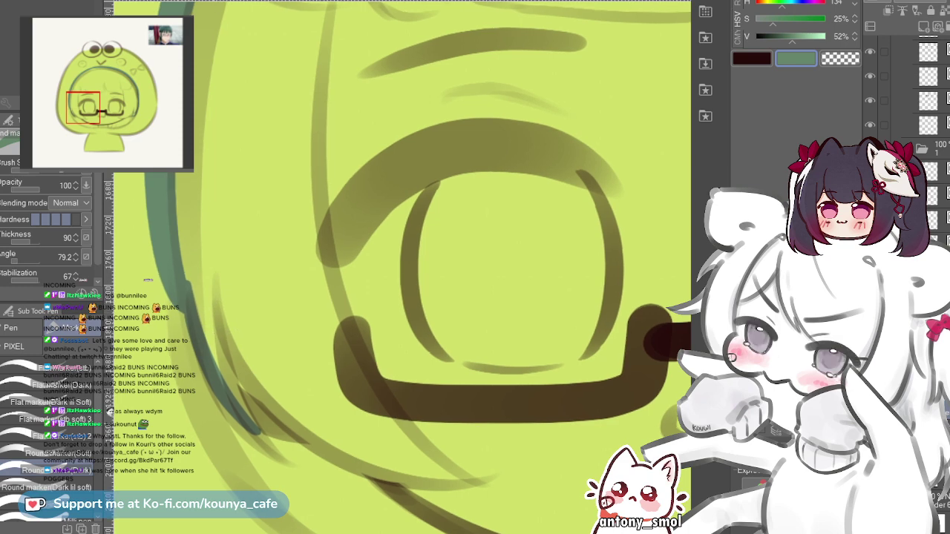
scroll(243, 341, "up", 1)
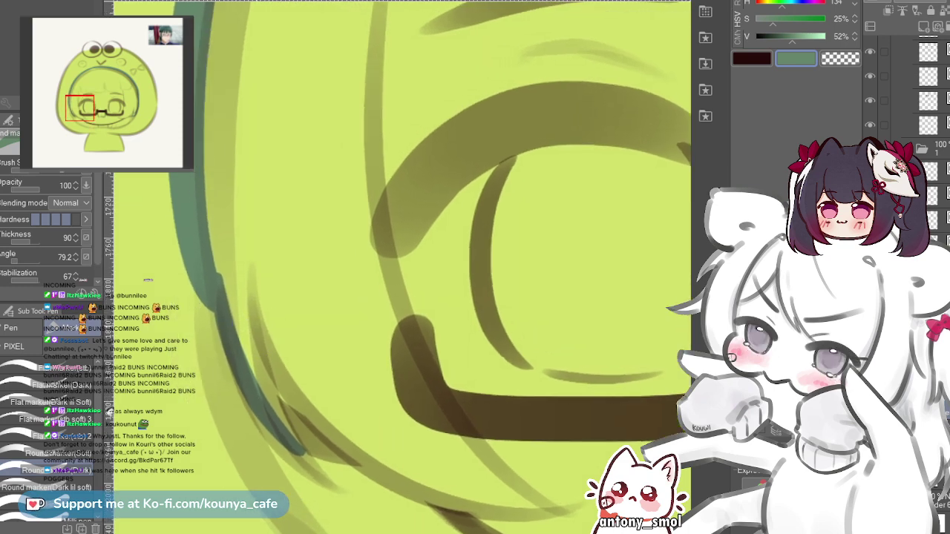
key("ctrl+z")
- Draw a short muted green curve along the hair strand sketch at the face's lower left, undoing and redrawing trial strokes
mouse_move(240, 251)
left_mouse_down()
mouse_move(259, 382)
mouse_move(296, 442)
mouse_move(256, 335)
mouse_move(297, 441)
mouse_move(265, 392)
left_mouse_up()
key("ctrl+z")
key("ctrl+z")
key("ctrl+z")
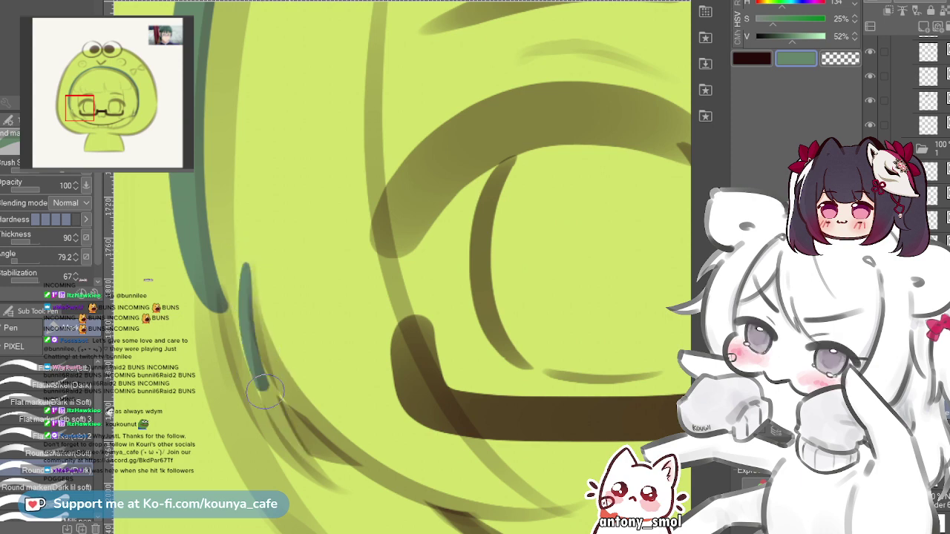
scroll(265, 387, "up", 3)
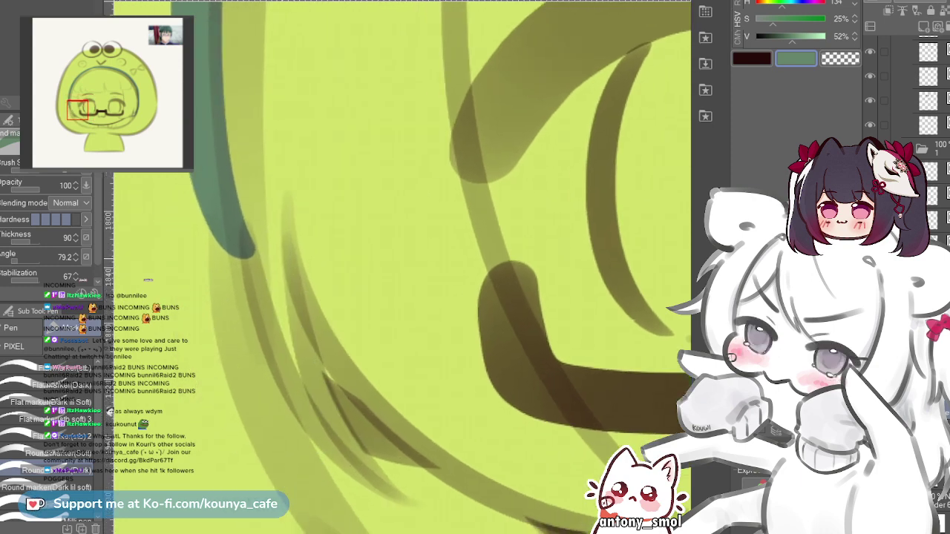
left_click_drag(291, 264, 362, 453)
key("ctrl+z")
left_click_drag(300, 187, 358, 462)
key("ctrl+z")
left_click_drag(288, 192, 353, 458)
key("ctrl+z")
left_click_drag(288, 193, 355, 456)
key("ctrl+z")
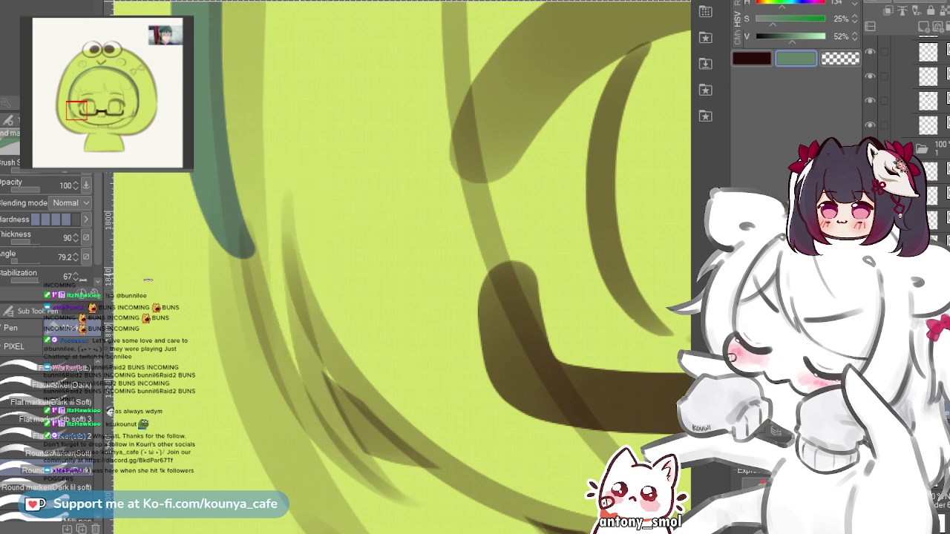
left_click_drag(288, 232, 354, 456)
key("ctrl+z")
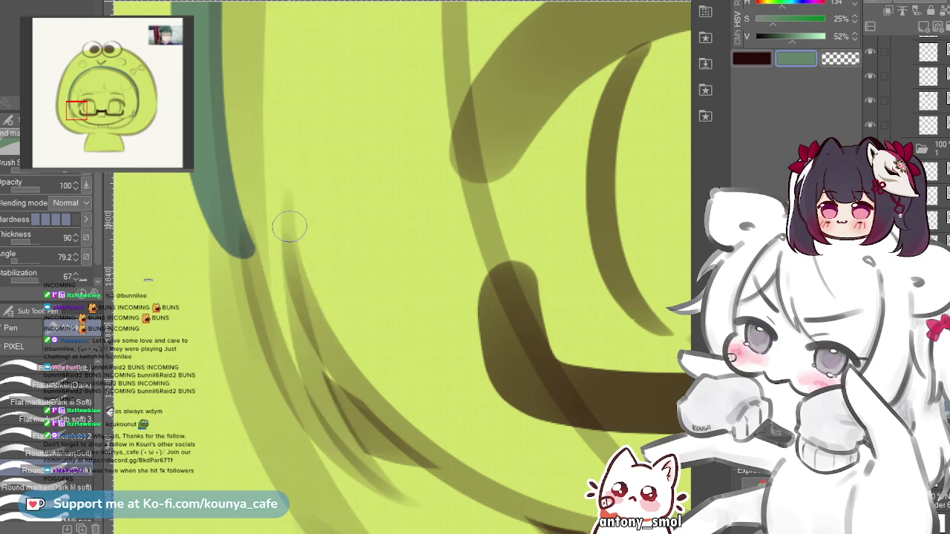
key("ctrl+z")
- Extend the face opening's left line down past the short strand curve to form a pointed tip, redrawing one trial stroke
mouse_move(244, 253)
left_mouse_down()
mouse_move(357, 448)
mouse_move(352, 470)
left_mouse_up()
key("ctrl+z")
left_click_drag(237, 223, 360, 462)
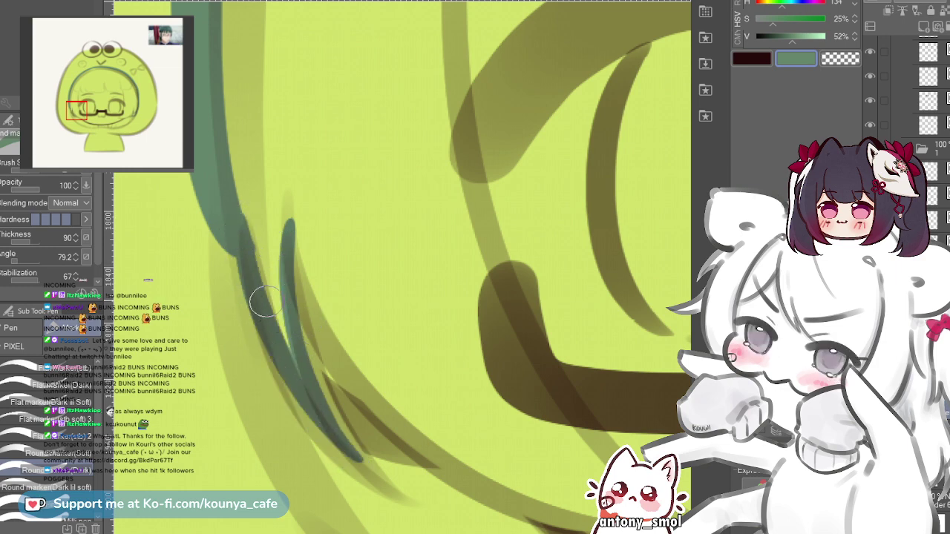
- Trace the long side hair line from the bangs past the left eye to below the glasses frame in muted green, redrawing trial strokes
scroll(266, 301, "down", 2)
left_click_drag(266, 301, 217, 401)
scroll(258, 309, "down", 2)
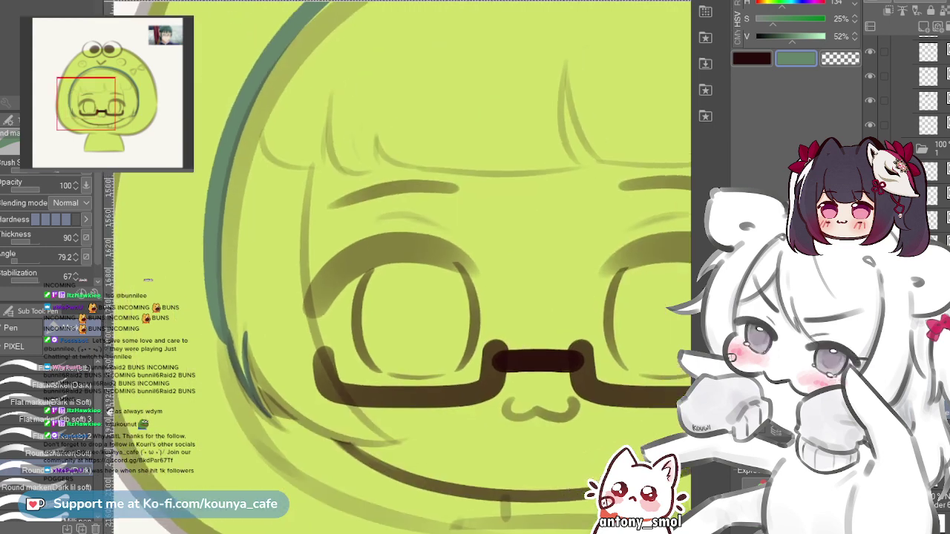
scroll(341, 285, "up", 3)
mouse_move(309, 83)
left_mouse_down()
mouse_move(291, 223)
mouse_move(320, 408)
left_mouse_up()
key("ctrl+z")
left_click_drag(303, 119, 388, 466)
key("ctrl+z")
mouse_move(311, 61)
left_mouse_down()
mouse_move(322, 396)
mouse_move(408, 493)
left_mouse_up()
key("ctrl+z")
mouse_move(306, 89)
left_mouse_down()
mouse_move(280, 223)
mouse_move(393, 474)
left_mouse_up()
key("ctrl+z")
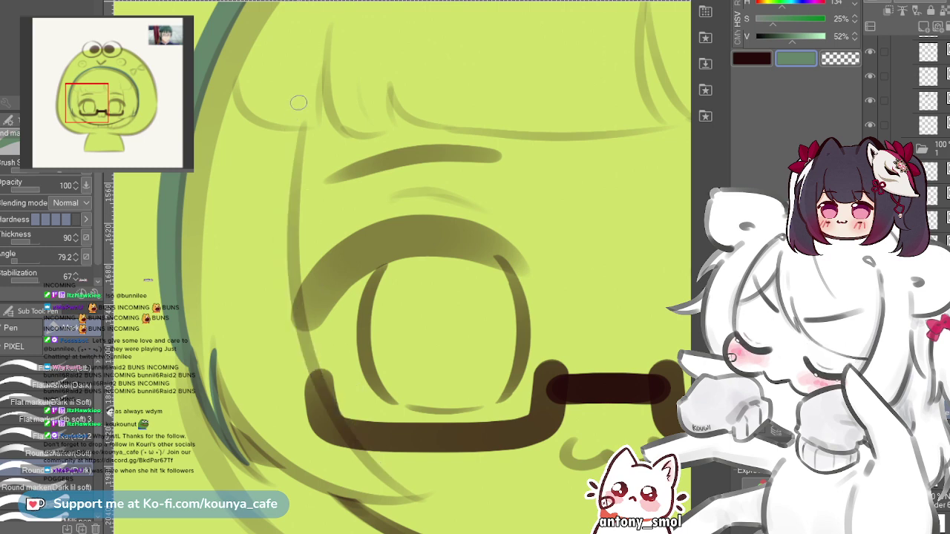
mouse_move(301, 102)
left_mouse_down()
mouse_move(291, 157)
mouse_move(370, 451)
left_mouse_up()
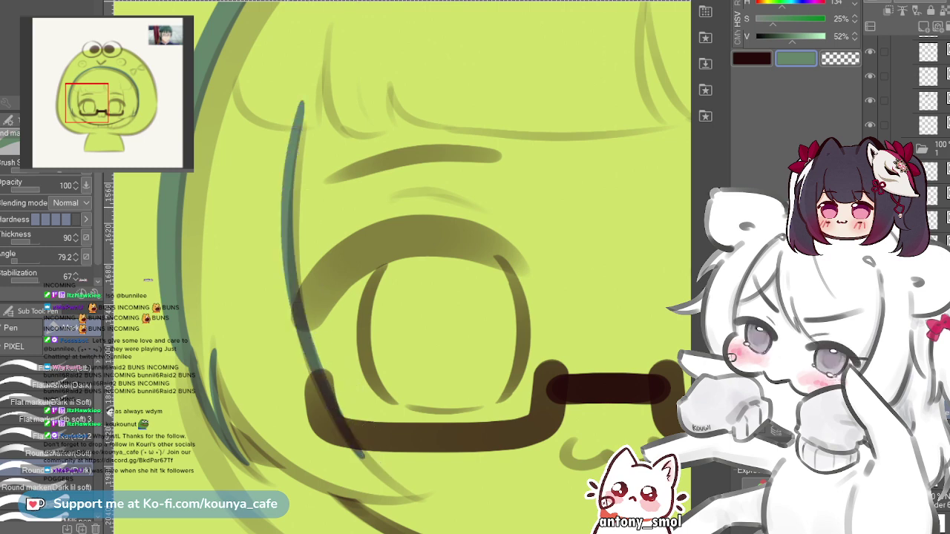
key("ctrl+z")
left_click_drag(301, 104, 353, 457)
key("ctrl+z")
left_click_drag(298, 104, 375, 465)
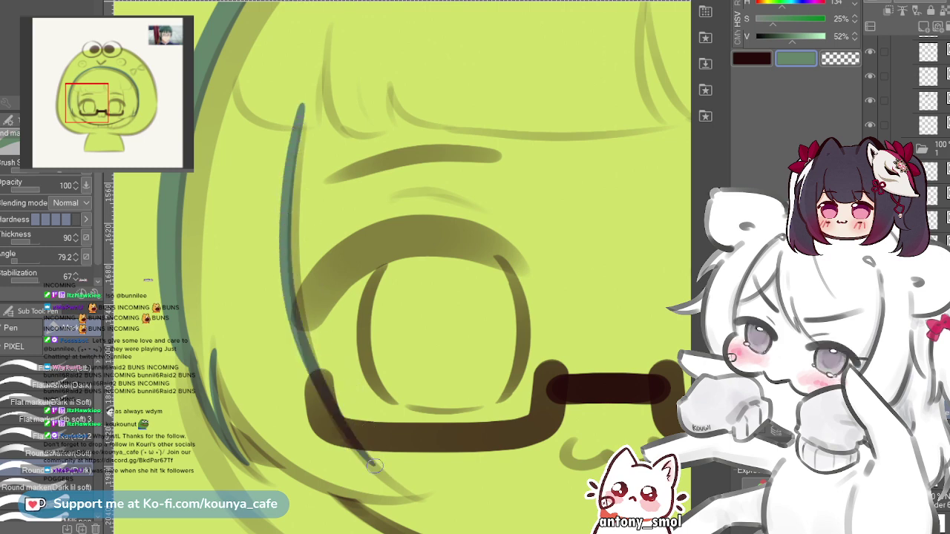
key("ctrl+z")
mouse_move(301, 104)
left_mouse_down()
mouse_move(297, 139)
mouse_move(394, 467)
left_mouse_up()
key("ctrl+z")
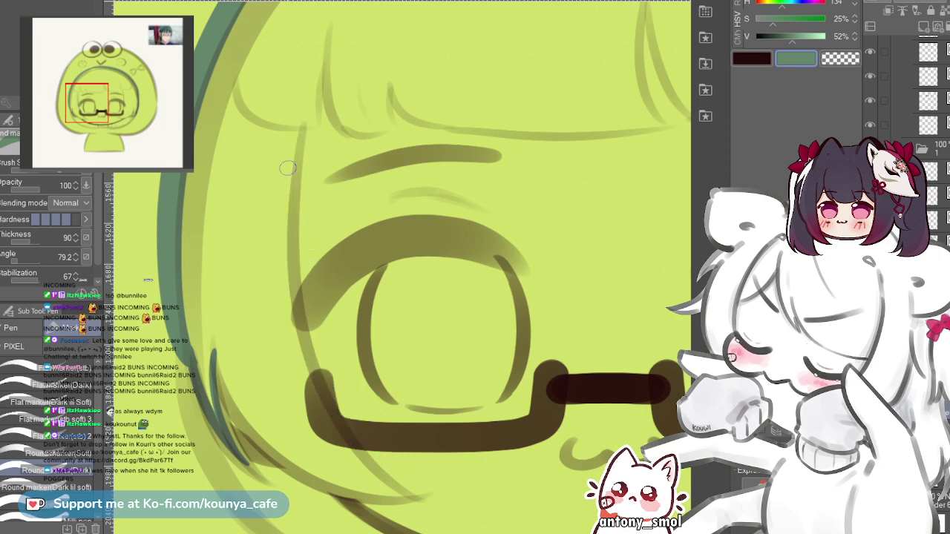
mouse_move(301, 104)
left_mouse_down()
mouse_move(278, 228)
mouse_move(401, 466)
left_mouse_up()
key("ctrl+z")
mouse_move(301, 104)
left_mouse_down()
mouse_move(292, 285)
mouse_move(380, 457)
left_mouse_up()
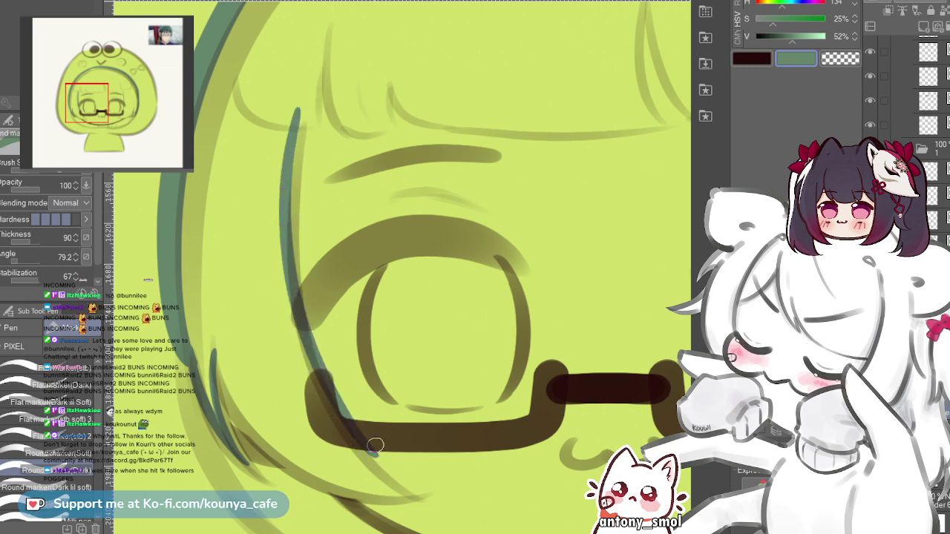
key("ctrl+z")
left_click_drag(301, 107, 373, 452)
key("ctrl+z")
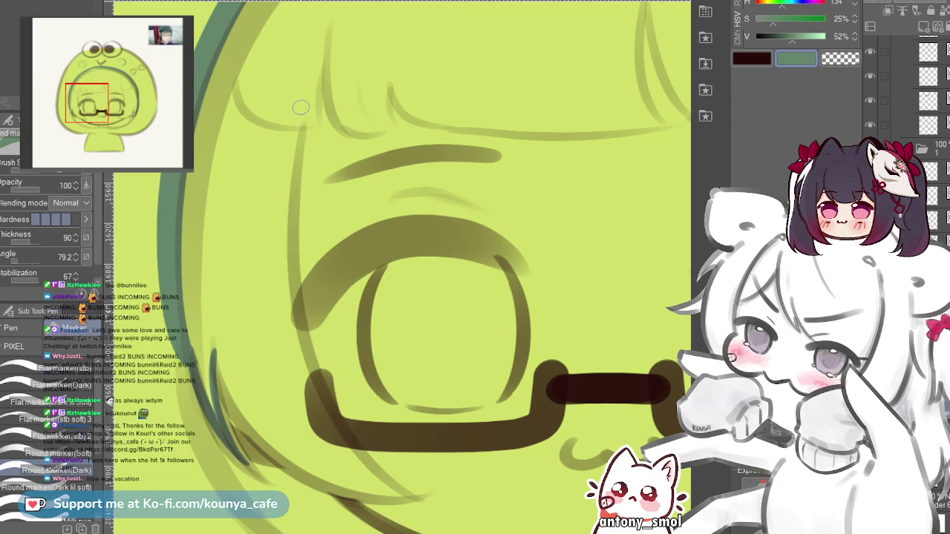
mouse_move(301, 104)
left_mouse_down()
mouse_move(279, 243)
mouse_move(378, 460)
left_mouse_up()
key("ctrl+z")
mouse_move(300, 108)
left_mouse_down()
mouse_move(317, 355)
mouse_move(375, 468)
left_mouse_up()
key("ctrl+z")
key("ctrl+z")
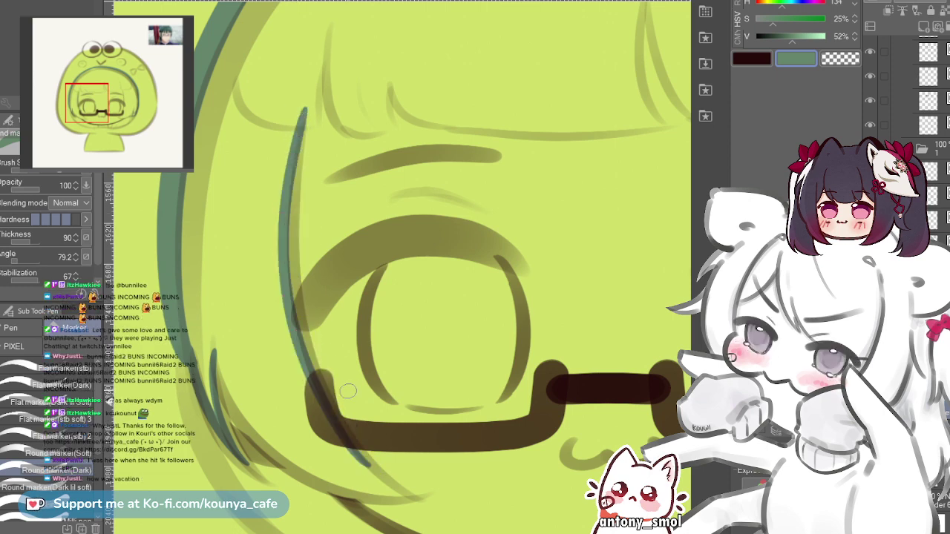
- Draw a muted green curve from the left strand's top along the lower hair sketch to below the glasses, redrawing trial strokes
scroll(312, 396, "up", 1)
left_click_drag(312, 397, 307, 339)
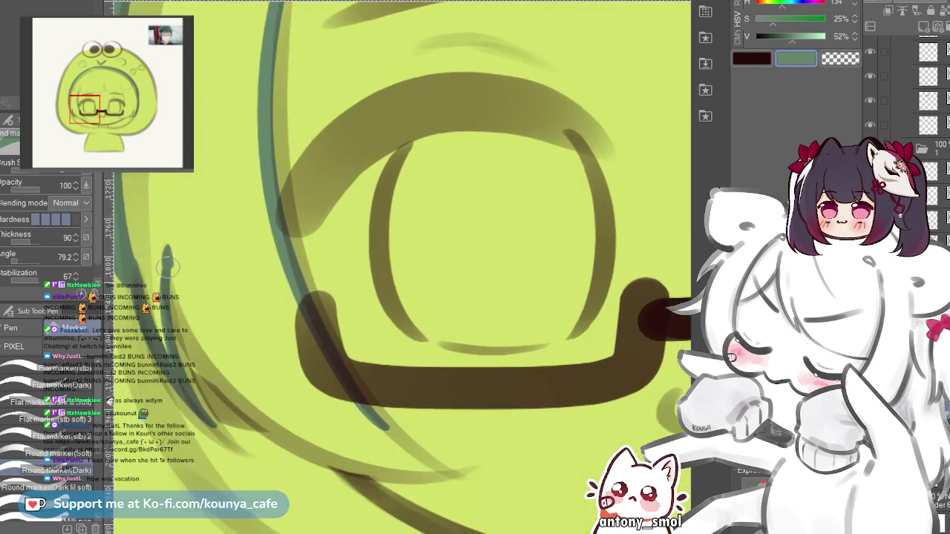
left_click_drag(168, 268, 352, 459)
key("ctrl+z")
left_click_drag(223, 382, 407, 468)
key("ctrl+z")
mouse_move(173, 269)
left_mouse_down()
mouse_move(199, 345)
mouse_move(427, 467)
left_mouse_up()
key("ctrl+z")
mouse_move(167, 256)
left_mouse_down()
mouse_move(191, 334)
mouse_move(440, 453)
left_mouse_up()
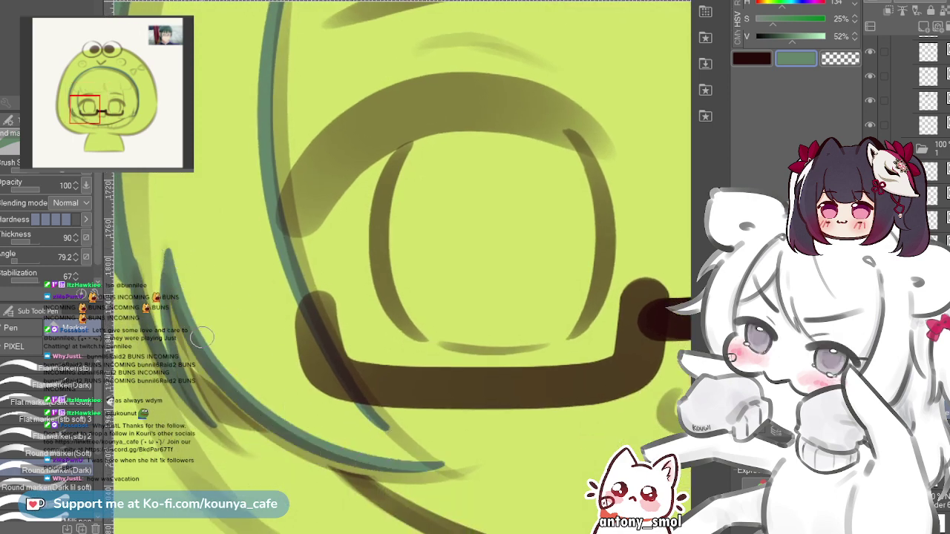
left_click_drag(403, 333, 371, 265)
left_click_drag(228, 259, 304, 297)
scroll(304, 297, "up", 2)
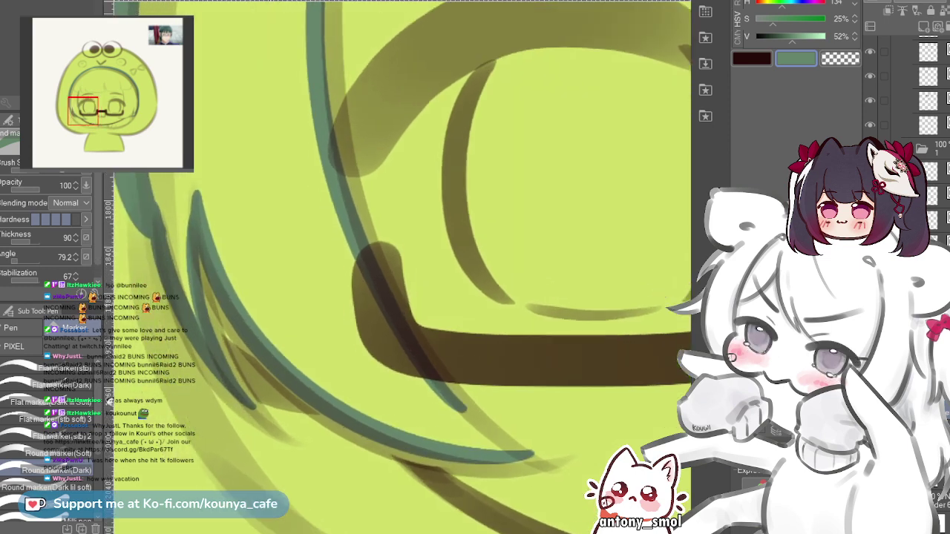
- Redraw the muted green lower hair curve from the left strand's top along the sketch to its tip below the glasses frame
key("ctrl+z")
mouse_move(206, 276)
left_mouse_down()
mouse_move(428, 470)
mouse_move(492, 456)
left_mouse_up()
key("ctrl+z")
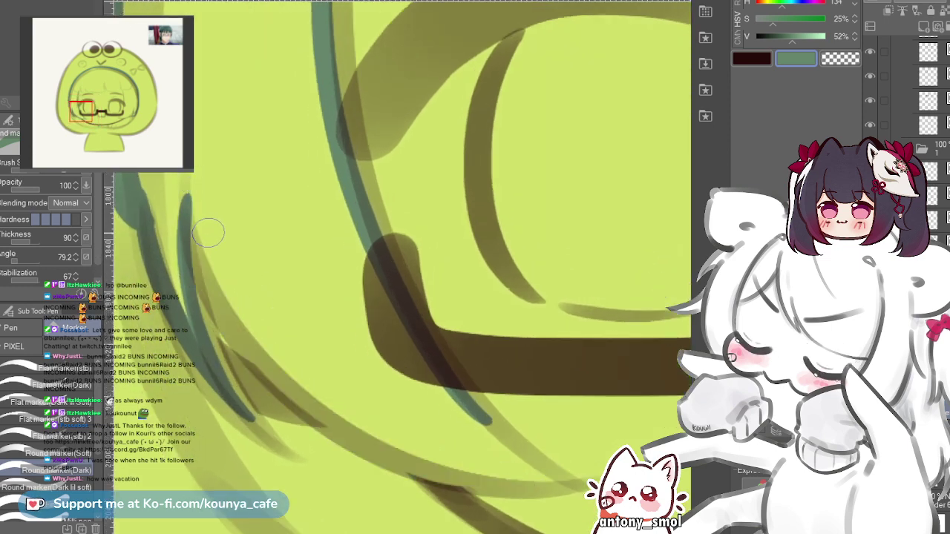
mouse_move(189, 190)
left_mouse_down()
mouse_move(278, 369)
mouse_move(549, 469)
left_mouse_up()
key("ctrl+z")
mouse_move(185, 189)
left_mouse_down()
mouse_move(257, 341)
mouse_move(567, 490)
left_mouse_up()
- Extend the long side hair line below the glasses frame to meet the lower curve in a pointed tip, redrawing trial strokes
scroll(487, 416, "up", 2)
left_click_drag(505, 420, 385, 365)
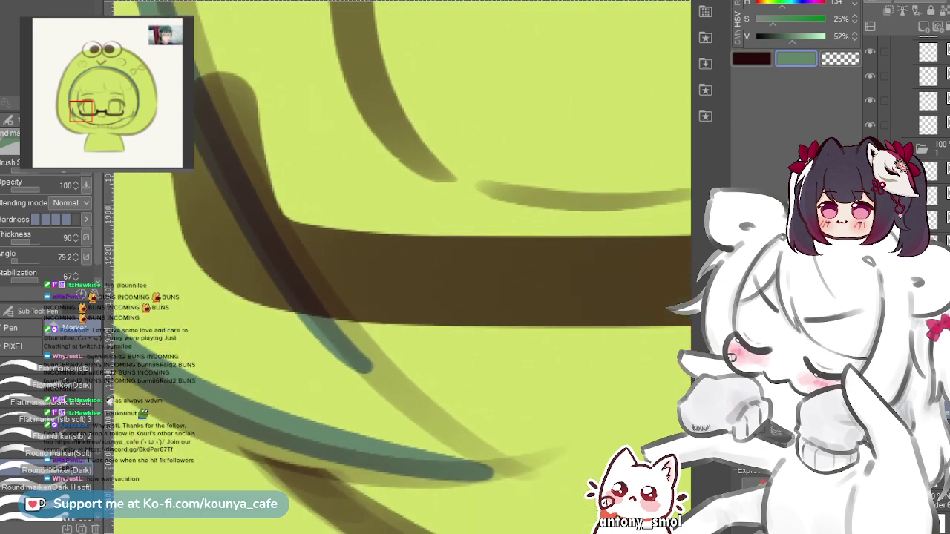
scroll(385, 381, "up", 1)
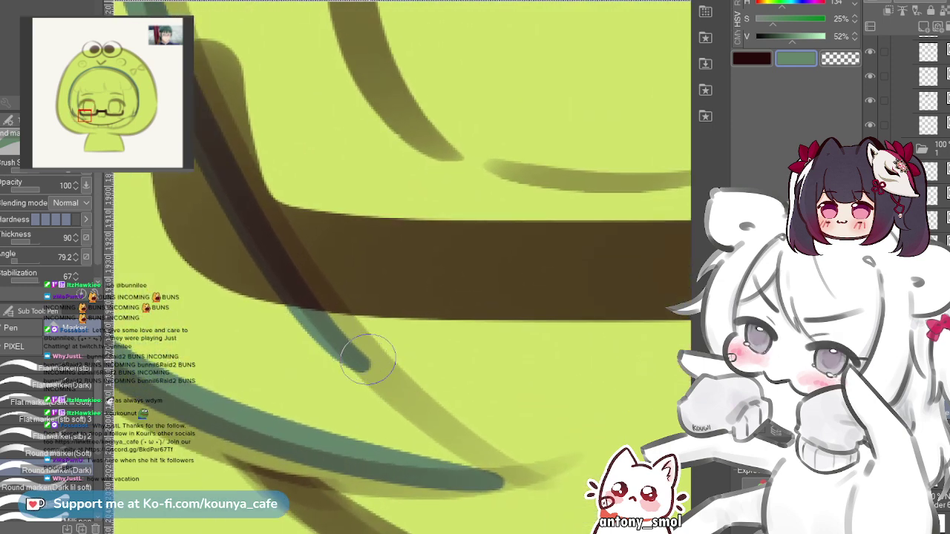
left_click_drag(350, 346, 495, 460)
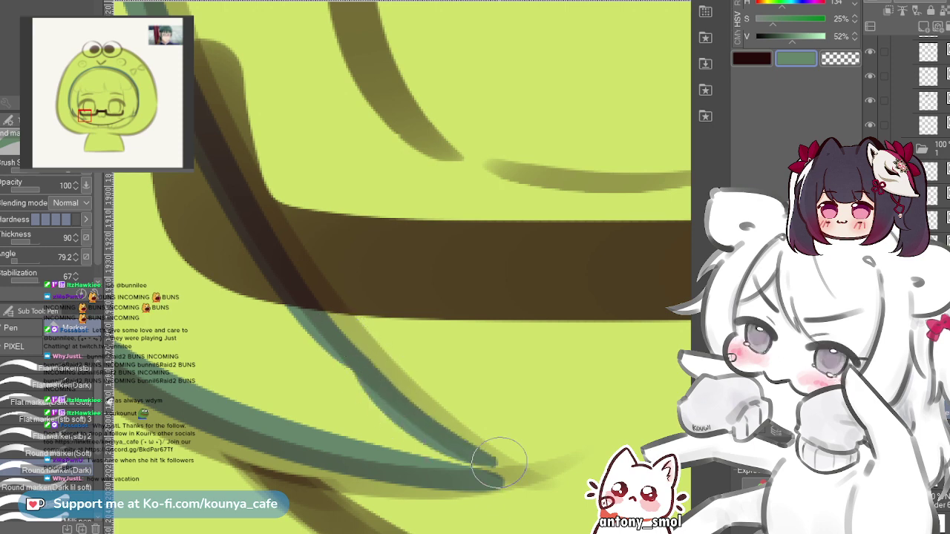
key("ctrl+z")
mouse_move(347, 341)
left_mouse_down()
mouse_move(448, 450)
mouse_move(486, 468)
left_mouse_up()
key("ctrl+z")
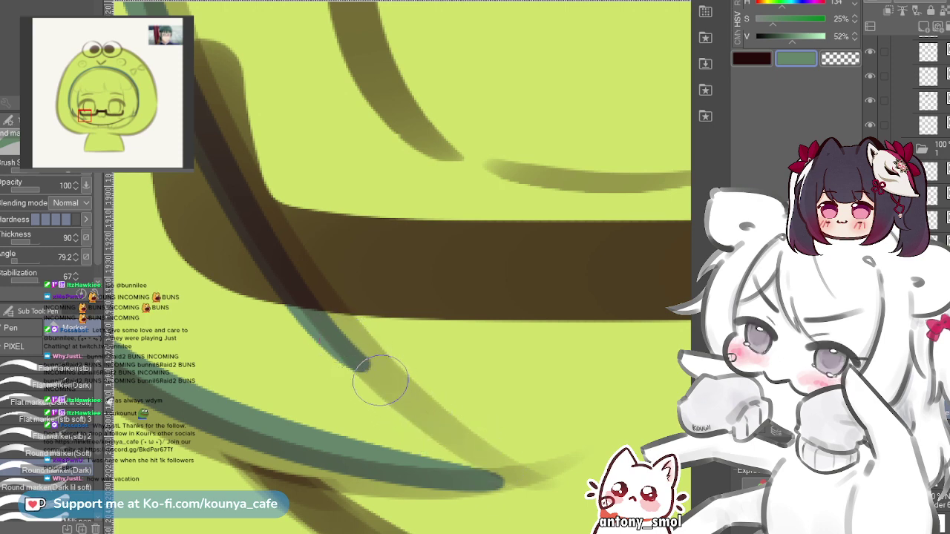
mouse_move(346, 346)
left_mouse_down()
mouse_move(513, 470)
mouse_move(441, 444)
left_mouse_up()
key("ctrl+z")
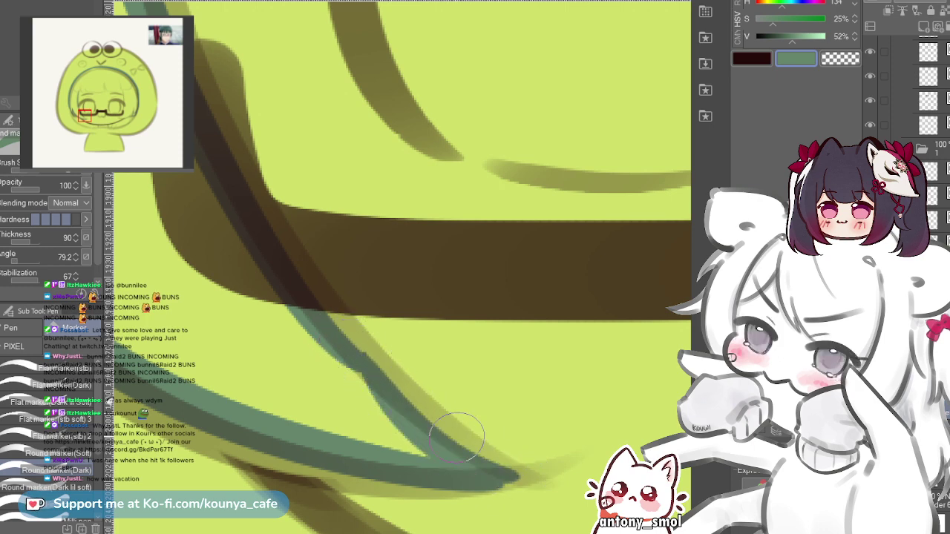
- Add a short muted green stroke from the top of the side hair line toward the bangs, undoing a trial upward stroke
scroll(355, 364, "down", 5)
left_click_drag(421, 145, 349, 163)
scroll(347, 163, "up", 1)
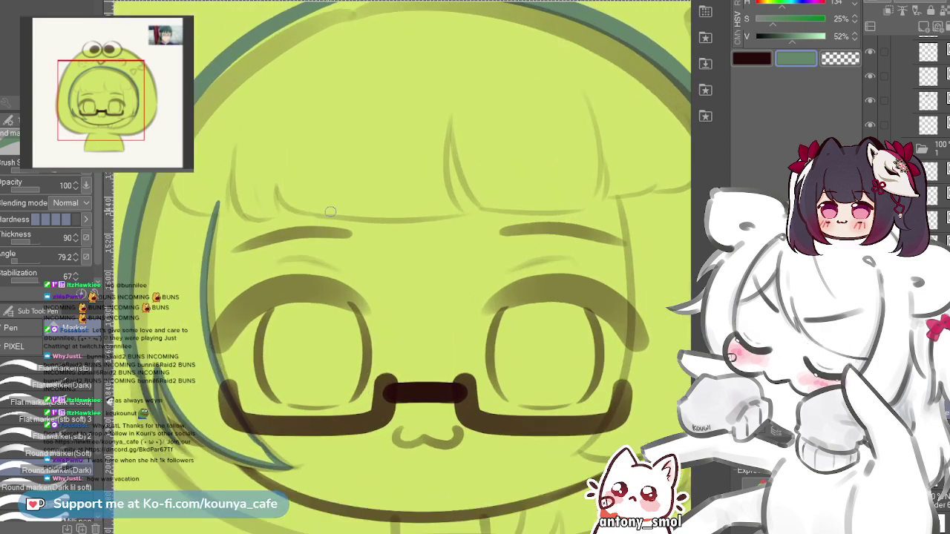
scroll(331, 212, "up", 4)
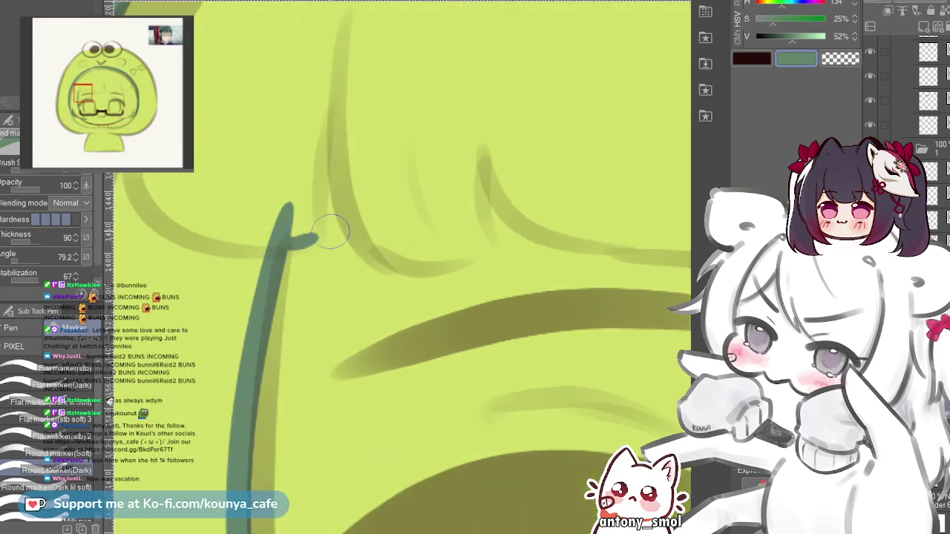
mouse_move(278, 249)
left_mouse_down()
mouse_move(340, 239)
mouse_move(317, 235)
mouse_move(311, 220)
mouse_move(327, 119)
left_mouse_up()
mouse_move(327, 119)
left_mouse_down()
mouse_move(245, 237)
mouse_move(230, 185)
left_mouse_up()
scroll(245, 237, "up", 1)
scroll(268, 276, "up", 1)
key("ctrl+z")
key("ctrl+z")
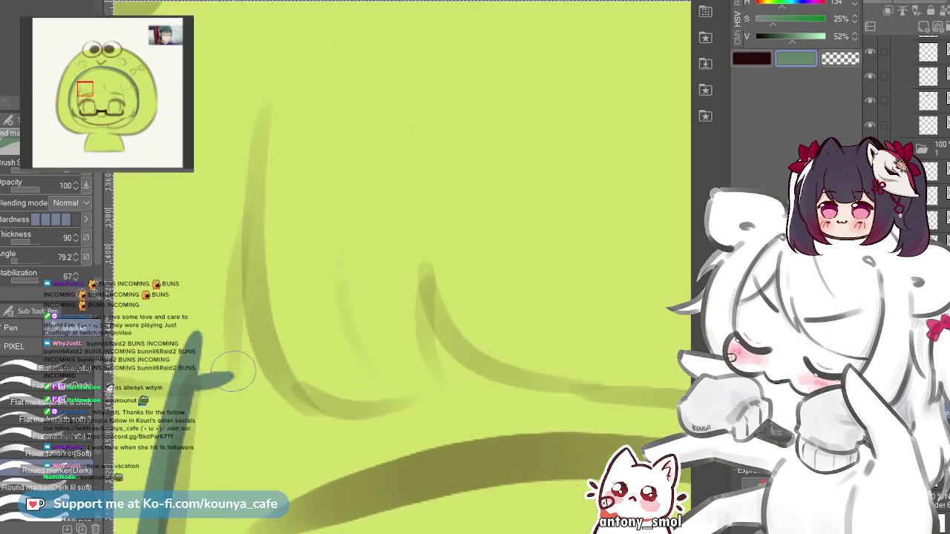
- Draw the left edge of the first bangs lock upward from the short stroke in muted green, redrawing trial strokes
mouse_move(229, 375)
left_mouse_down()
mouse_move(227, 263)
mouse_move(245, 199)
left_mouse_up()
key("ctrl+z")
left_click_drag(228, 369, 244, 193)
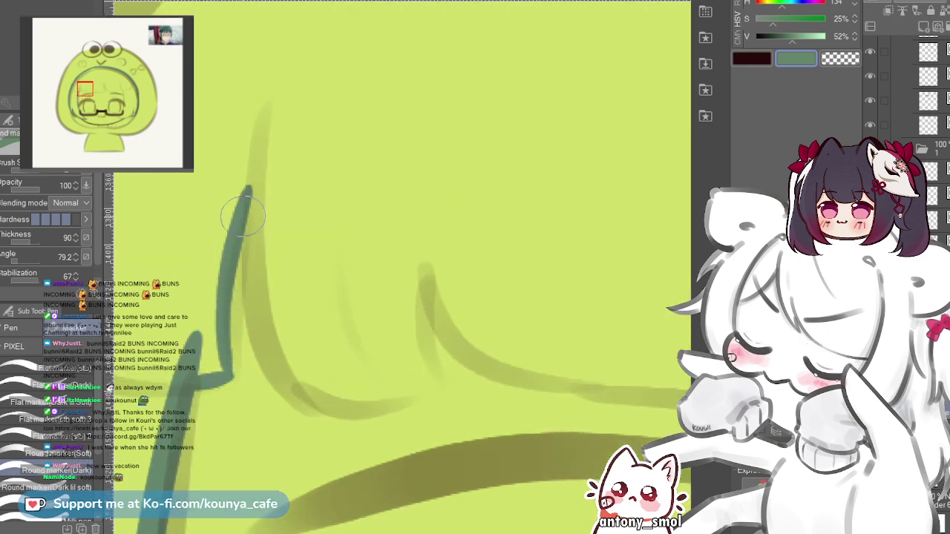
key("ctrl+z")
left_click_drag(229, 375, 247, 201)
key("ctrl+z")
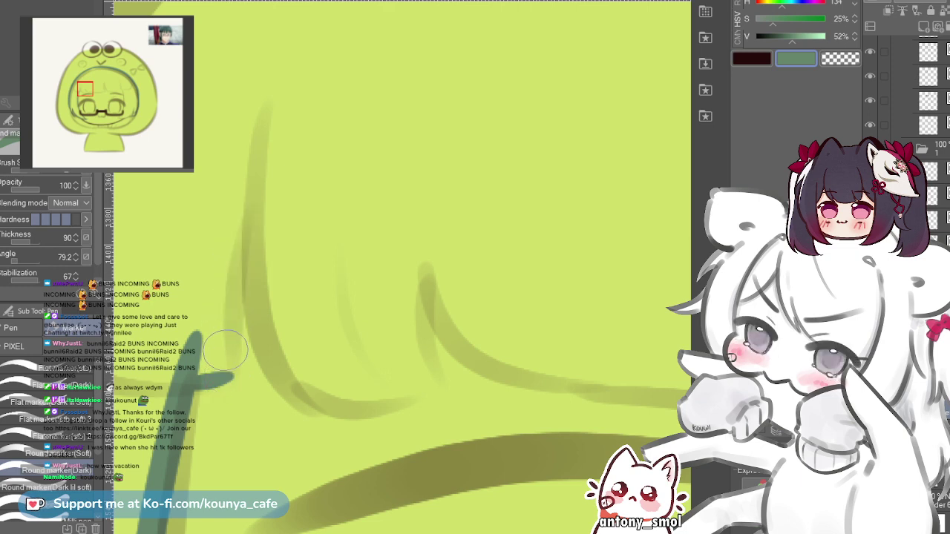
key("ctrl+z")
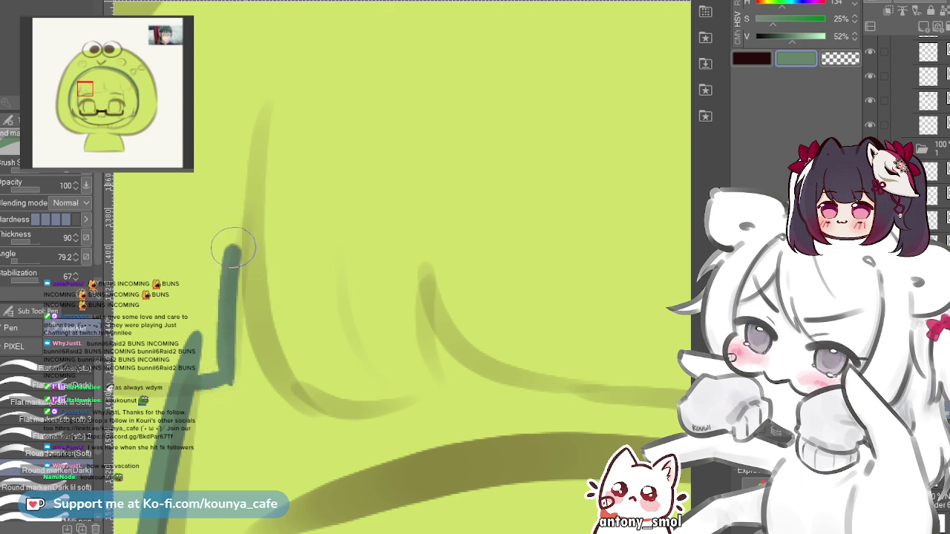
scroll(231, 304, "up", 1)
key("ctrl+z")
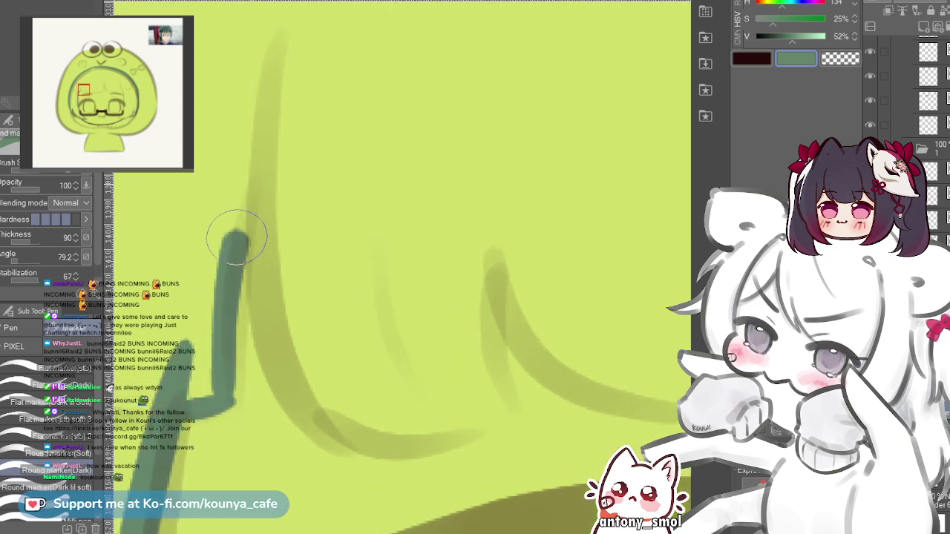
left_click_drag(237, 238, 256, 167)
key("ctrl+z")
left_click_drag(229, 398, 275, 149)
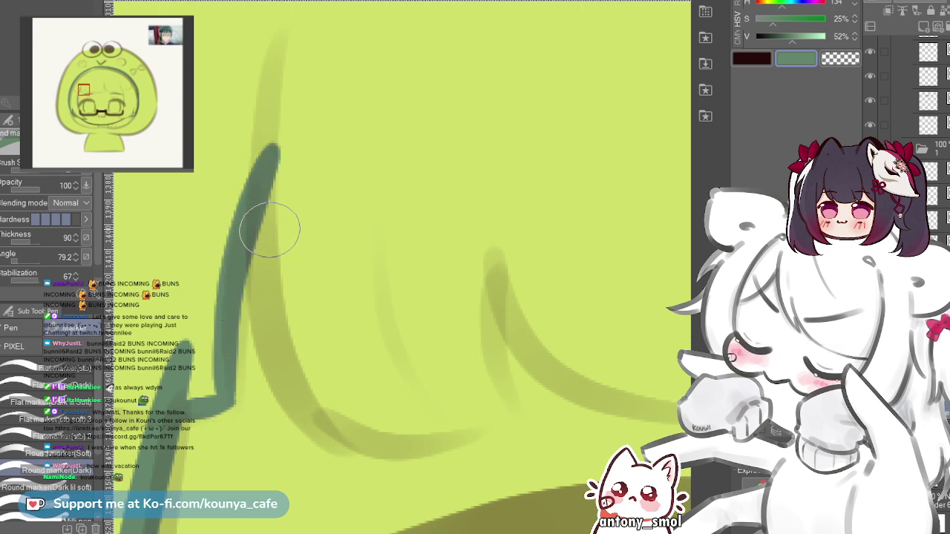
- Draw the right edge of the first bangs lock from its peak, curving down and outward above the eyebrow, redrawing trial strokes
scroll(270, 230, "down", 2)
left_click_drag(269, 231, 227, 265)
scroll(231, 269, "up", 1)
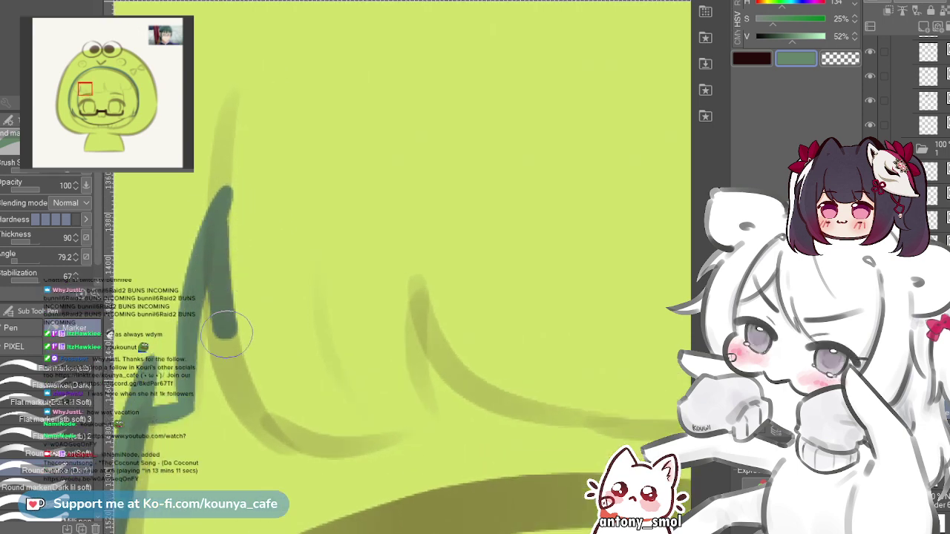
left_click_drag(227, 334, 312, 424)
key("ctrl+z")
left_click_drag(227, 189, 263, 388)
key("ctrl+z")
mouse_move(227, 187)
left_mouse_down()
mouse_move(282, 416)
mouse_move(412, 436)
left_mouse_up()
- Extend the end of the first bangs lock's bottom curve slightly to the base of the next strand, redrawing trial strokes
scroll(263, 331, "down", 3)
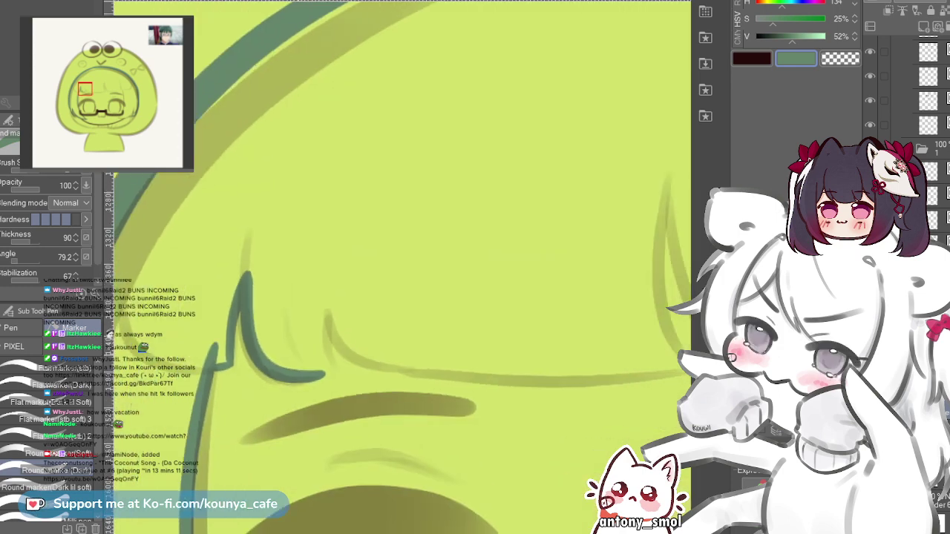
scroll(268, 315, "up", 3)
scroll(360, 386, "up", 1)
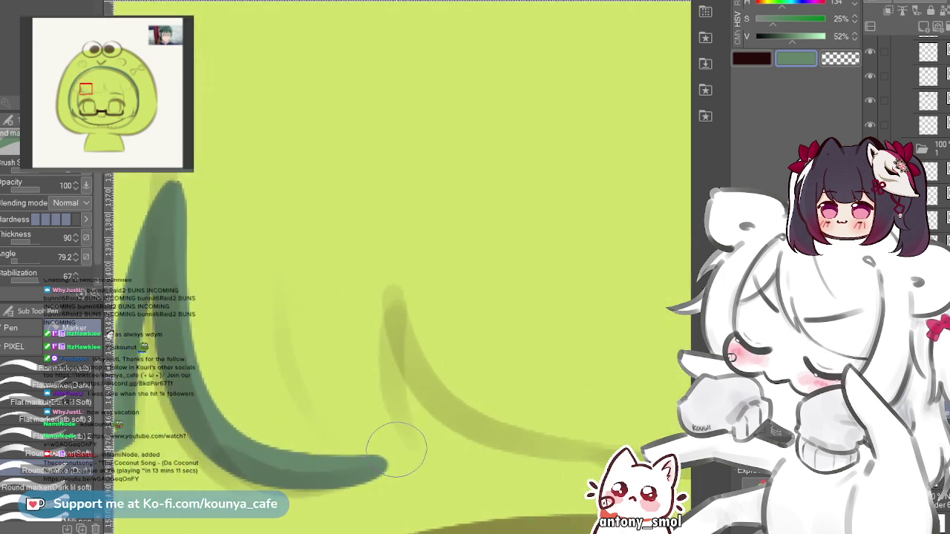
left_click(399, 463)
key("ctrl+z")
left_click_drag(371, 457, 413, 451)
key("ctrl+z")
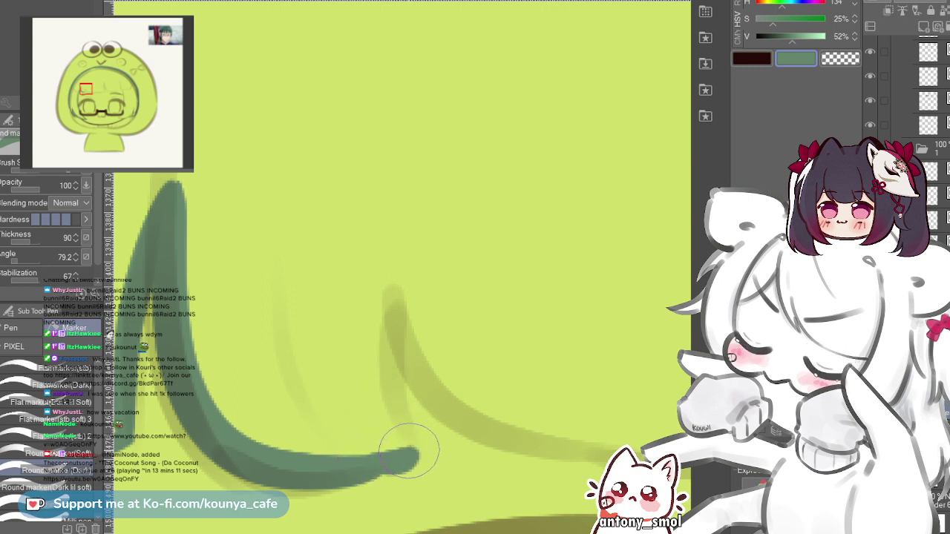
key("ctrl+z")
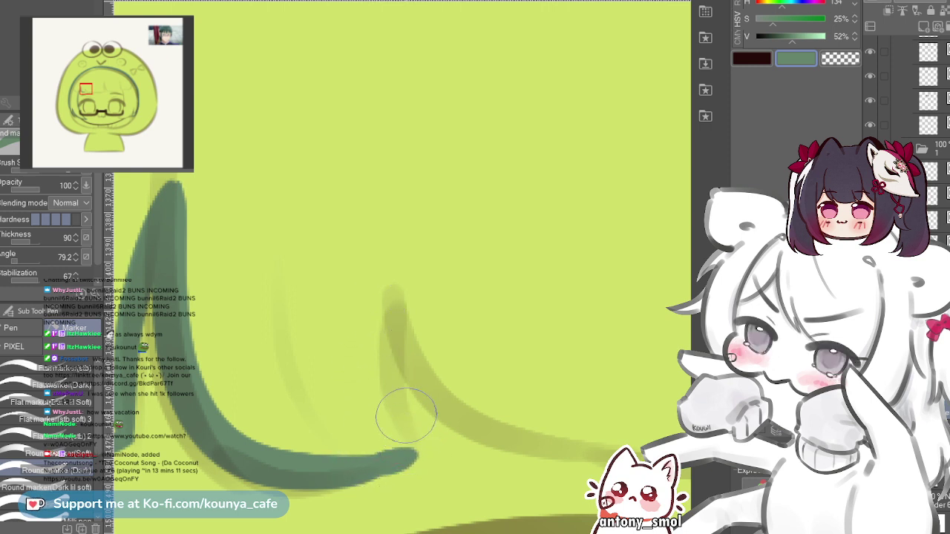
- Outline the small second bangs notch in muted green with a left edge up to its peak and a short curve down the right
mouse_move(390, 293)
left_mouse_down()
mouse_move(382, 401)
mouse_move(407, 447)
left_mouse_up()
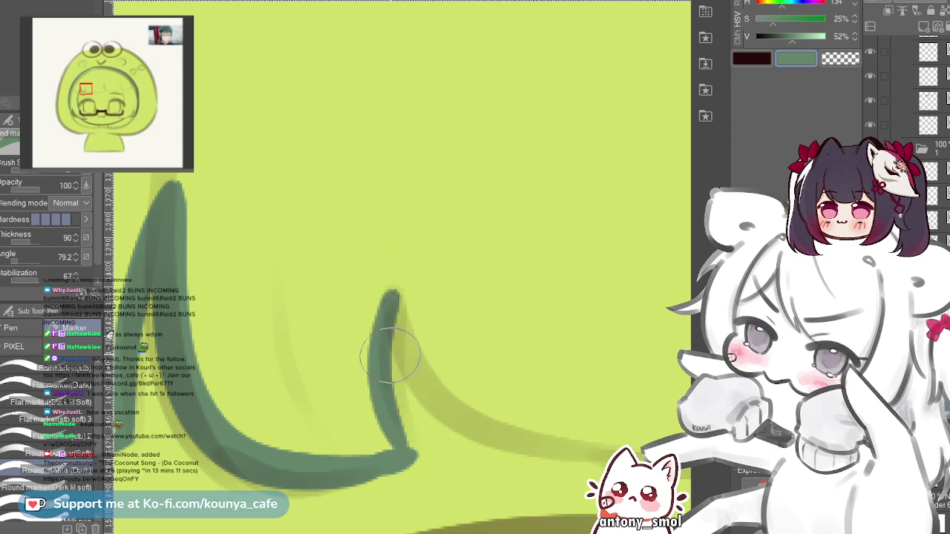
scroll(394, 333, "down", 3)
mouse_move(393, 332)
left_mouse_down()
mouse_move(307, 348)
mouse_move(370, 395)
left_mouse_up()
scroll(346, 364, "up", 1)
key("ctrl+z")
left_click_drag(300, 320, 370, 397)
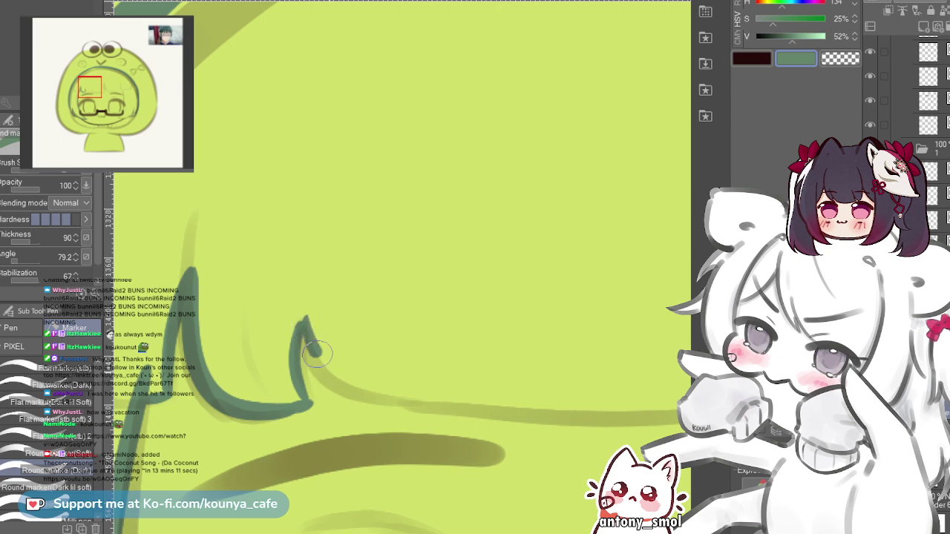
left_click_drag(317, 354, 371, 388)
- Try to continue the bangs' lower edge in muted green from the small notch toward the central strand, undoing trial strokes
scroll(331, 334, "down", 3)
mouse_move(334, 338)
left_mouse_down()
mouse_move(245, 347)
mouse_move(275, 374)
left_mouse_up()
scroll(297, 359, "up", 1)
scroll(315, 360, "up", 2)
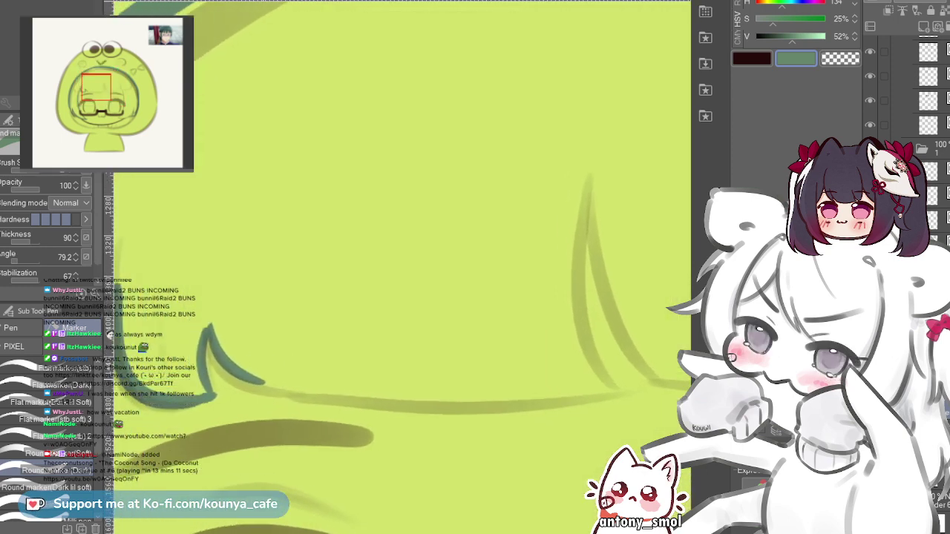
mouse_move(209, 335)
left_mouse_down()
mouse_move(283, 380)
mouse_move(232, 377)
mouse_move(252, 381)
mouse_move(201, 389)
mouse_move(270, 380)
mouse_move(230, 393)
mouse_move(469, 401)
mouse_move(630, 386)
left_mouse_up()
scroll(282, 365, "up", 1)
key("ctrl+z")
left_click_drag(202, 387, 394, 399)
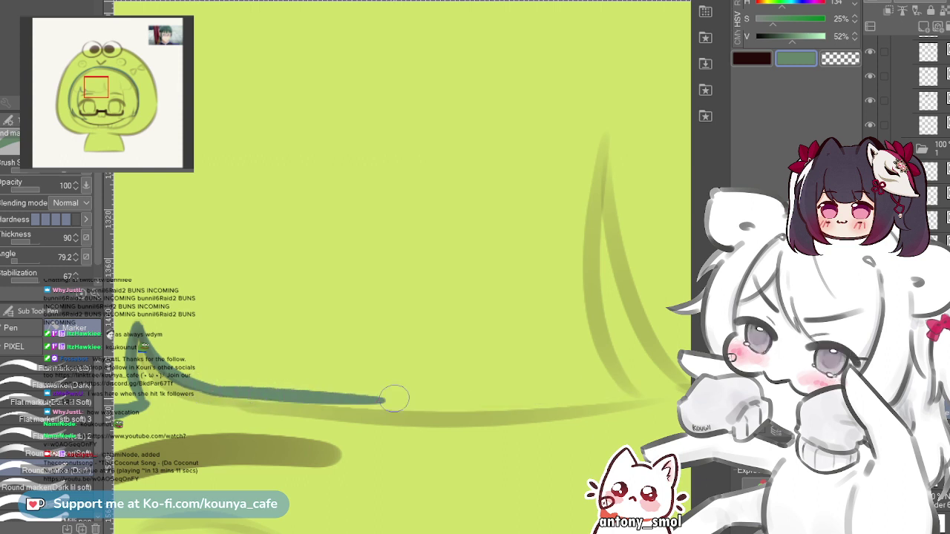
mouse_move(266, 400)
left_mouse_down()
mouse_move(403, 407)
mouse_move(615, 386)
left_mouse_up()
key("ctrl+z")
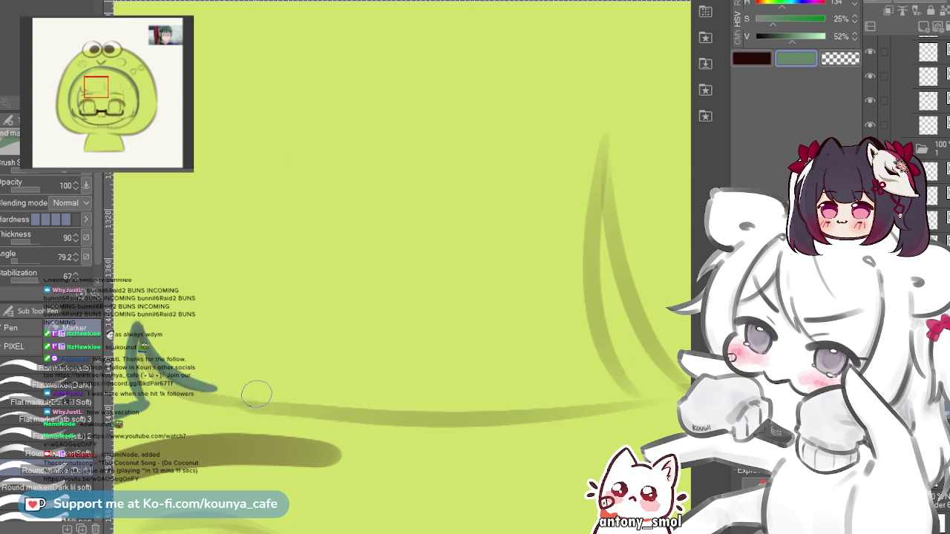
- Ink the lower edge of the left bangs section in muted green, continuing up the left side of the tall gap beside it
left_click_drag(267, 401, 500, 410)
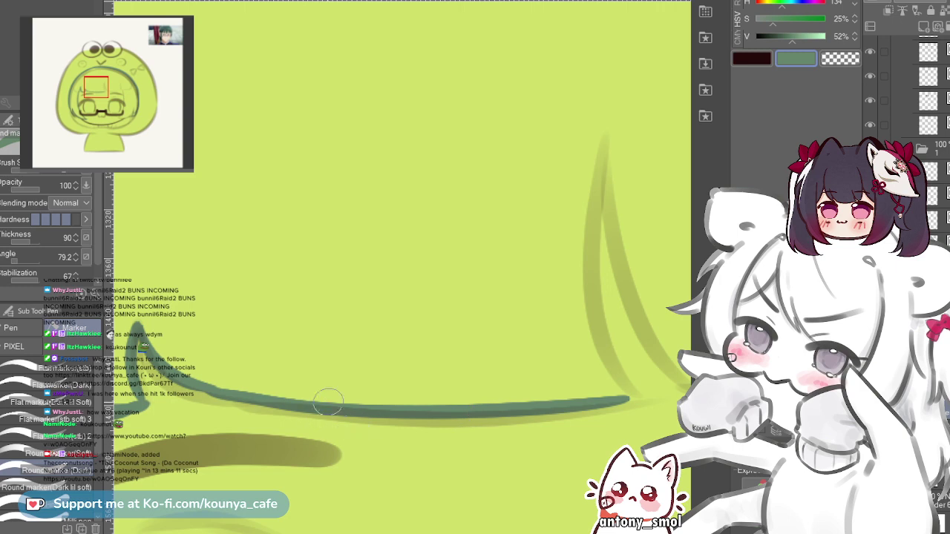
scroll(328, 402, "down", 2)
left_click_drag(487, 319, 290, 301)
scroll(405, 320, "up", 2)
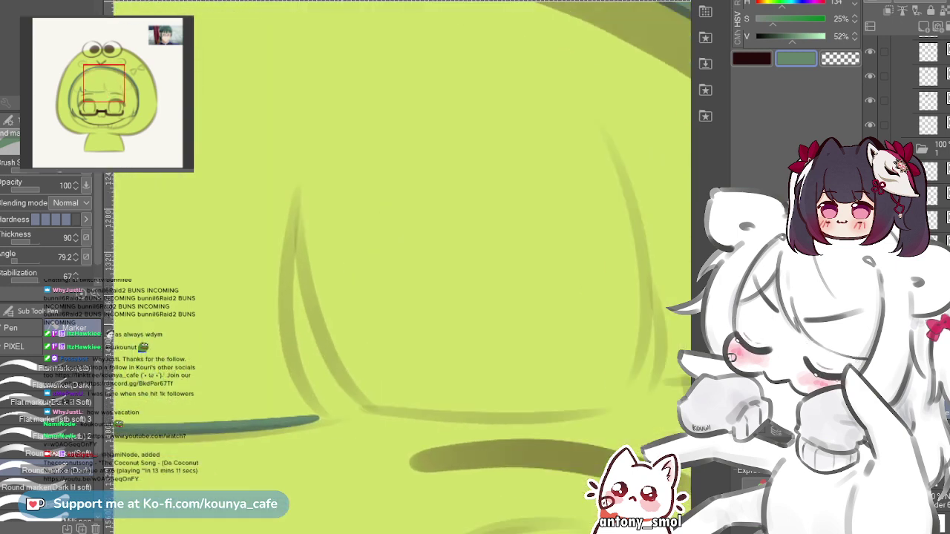
scroll(276, 315, "up", 2)
mouse_move(300, 178)
left_mouse_down()
mouse_move(276, 312)
mouse_move(320, 469)
mouse_move(284, 265)
mouse_move(328, 462)
left_mouse_up()
key("ctrl+z")
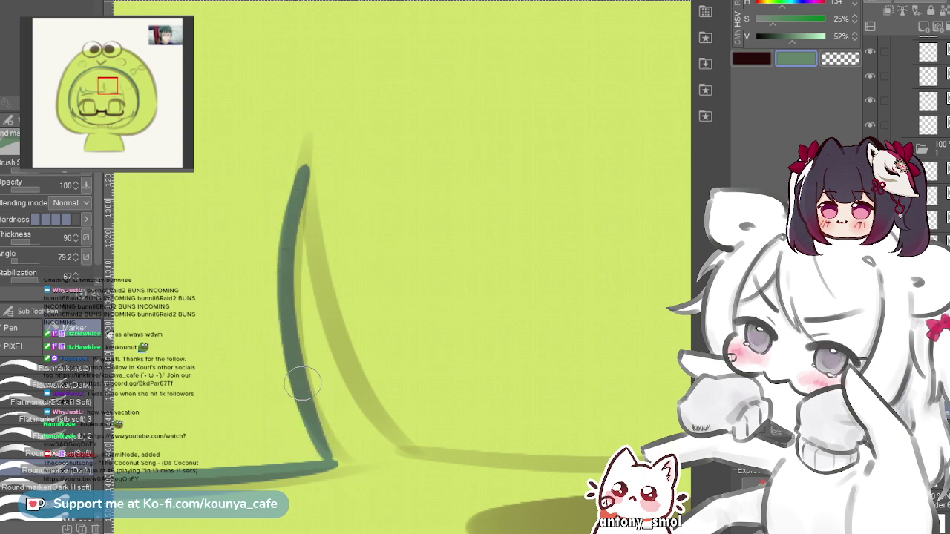
left_click_drag(301, 383, 342, 468)
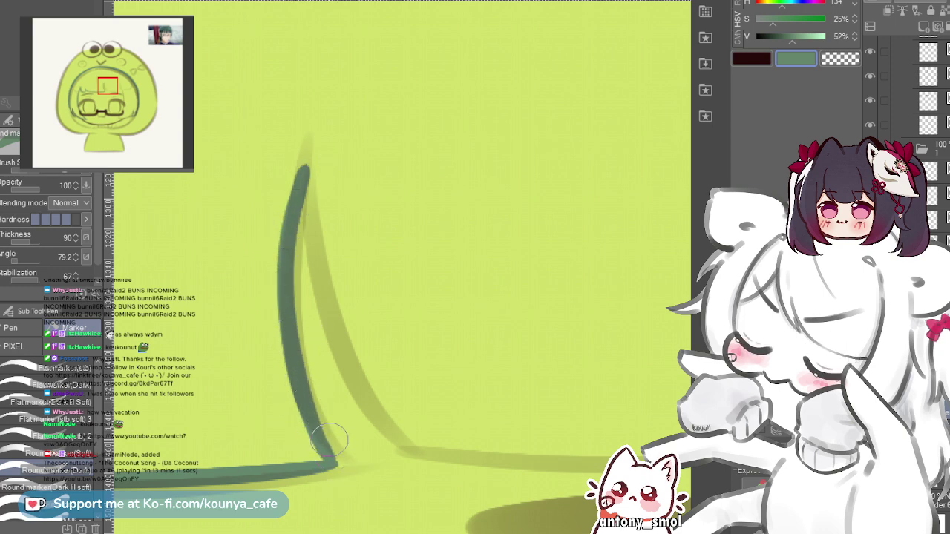
- Try out curved strokes for the right side of the tall gap in the bangs, following the faded sketch
scroll(326, 429, "down", 2)
scroll(252, 309, "up", 2)
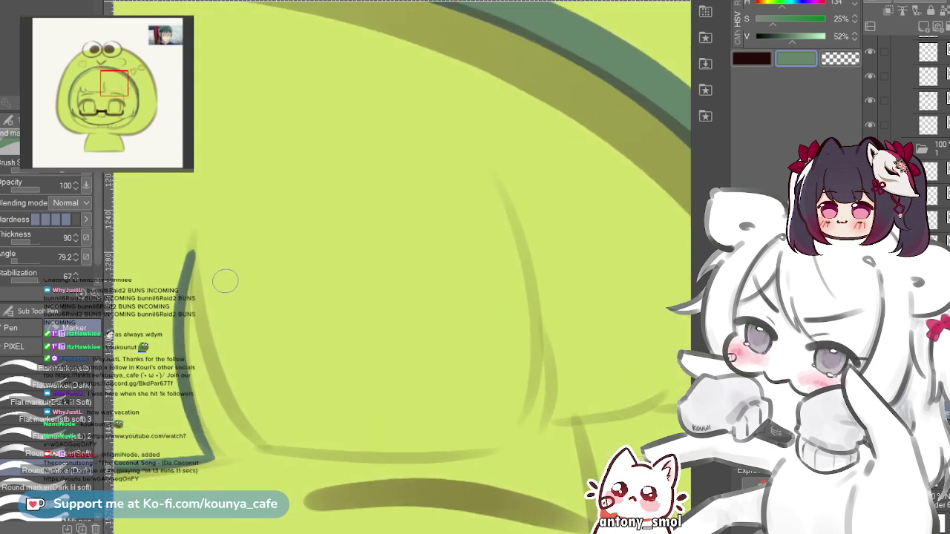
left_click_drag(233, 395, 265, 448)
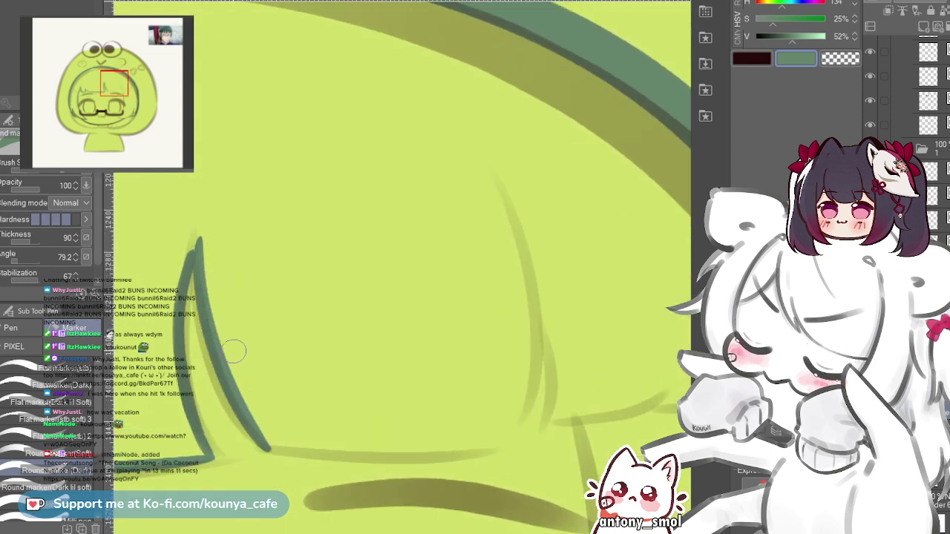
key("ctrl+z")
left_click_drag(199, 237, 277, 444)
key("ctrl+z")
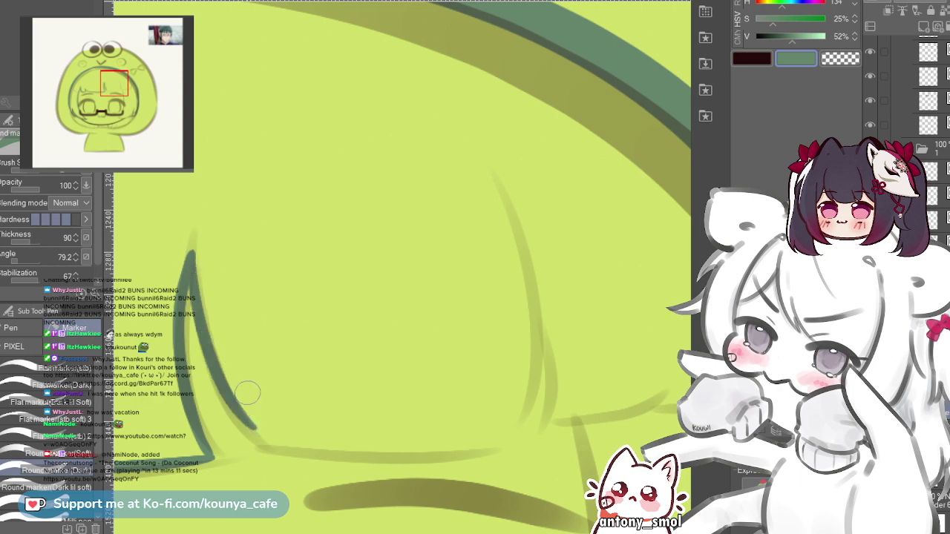
scroll(215, 352, "up", 2)
key("ctrl+z")
mouse_move(189, 226)
left_mouse_down()
mouse_move(214, 369)
mouse_move(293, 486)
left_mouse_up()
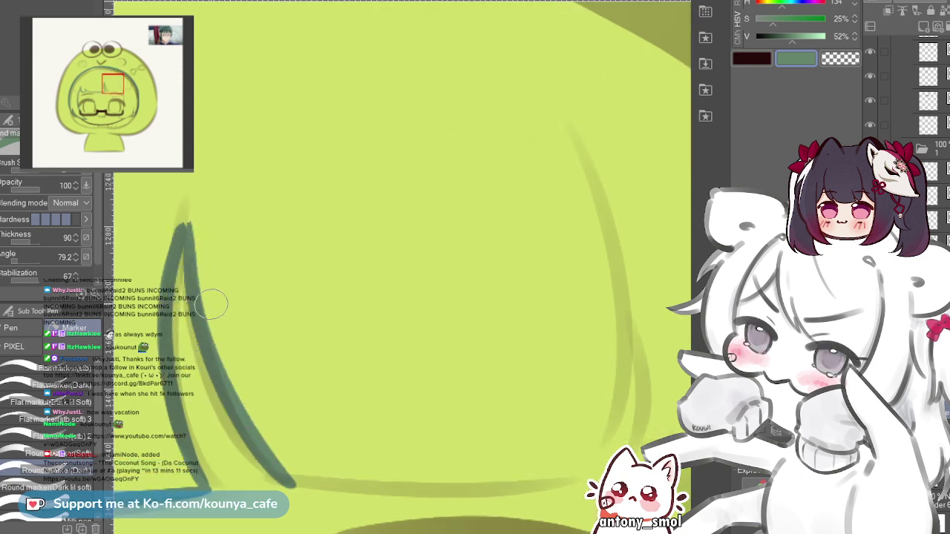
key("ctrl+z")
left_click_drag(188, 212, 283, 460)
key("ctrl+z")
left_click_drag(189, 212, 285, 468)
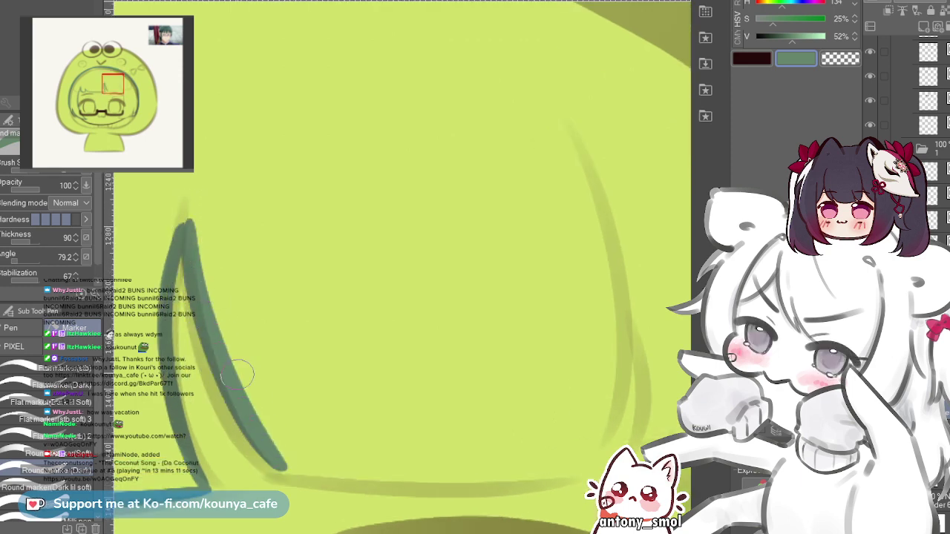
key("ctrl+z")
mouse_move(191, 208)
left_mouse_down()
mouse_move(192, 265)
mouse_move(283, 461)
left_mouse_up()
key("ctrl+z")
mouse_move(197, 201)
left_mouse_down()
mouse_move(208, 330)
mouse_move(296, 475)
left_mouse_up()
key("ctrl+z")
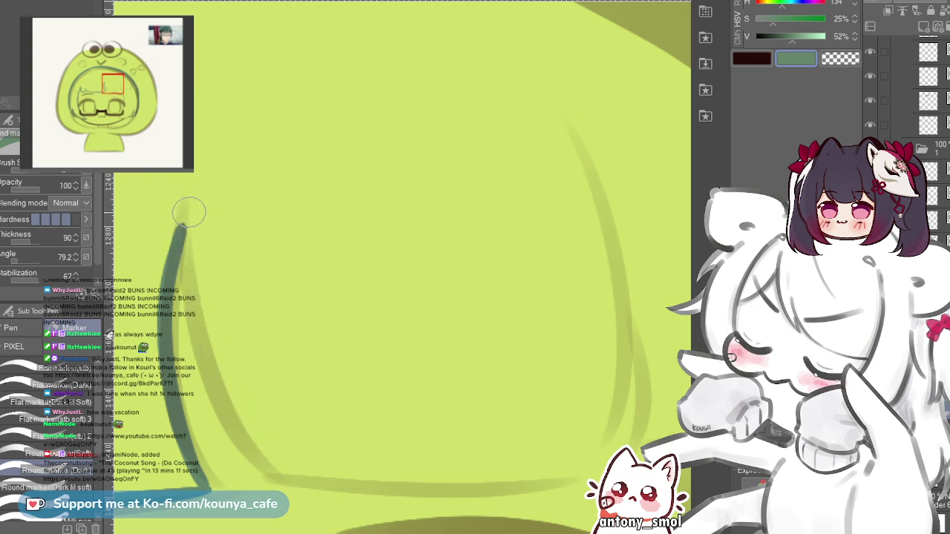
mouse_move(188, 212)
left_mouse_down()
mouse_move(223, 386)
mouse_move(285, 467)
left_mouse_up()
key("ctrl+z")
mouse_move(190, 194)
left_mouse_down()
mouse_move(255, 413)
mouse_move(285, 468)
left_mouse_up()
key("ctrl+z")
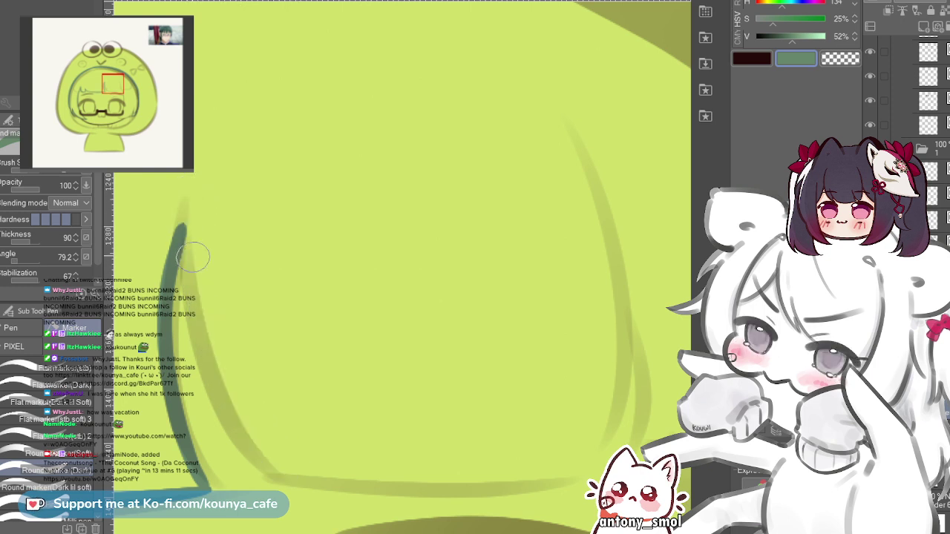
scroll(206, 306, "up", 1)
left_click_drag(206, 306, 176, 273)
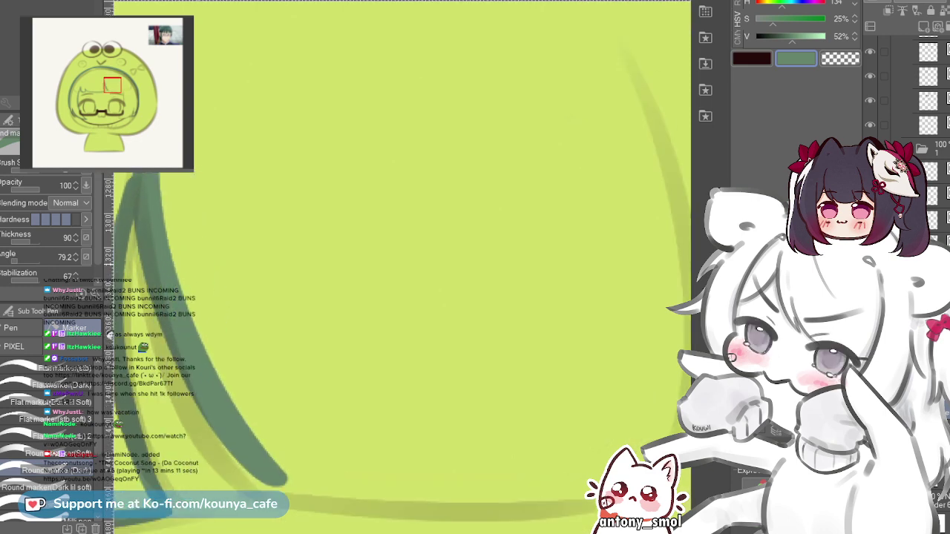
scroll(175, 278, "down", 1)
key("ctrl+z")
mouse_move(145, 167)
left_mouse_down()
mouse_move(148, 202)
mouse_move(245, 462)
left_mouse_up()
key("ctrl+z")
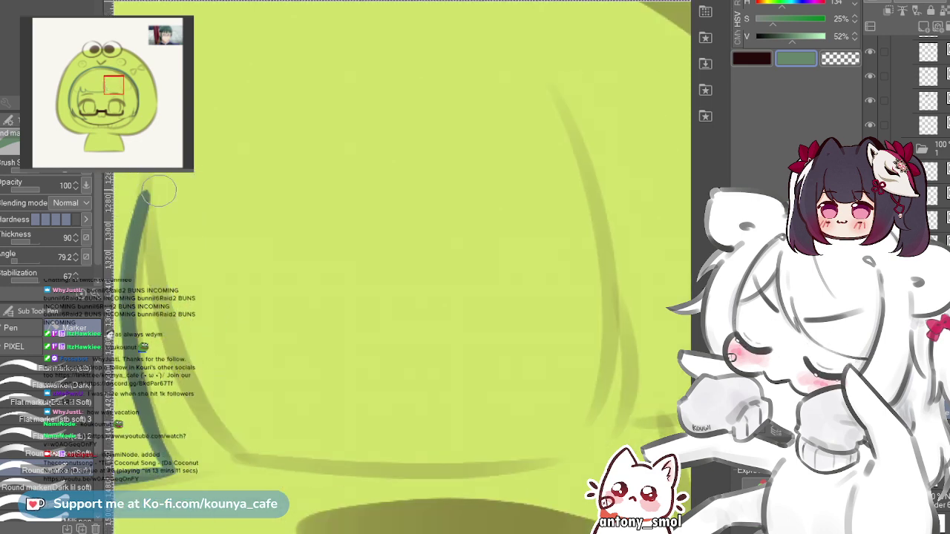
mouse_move(153, 175)
left_mouse_down()
mouse_move(208, 380)
mouse_move(251, 447)
left_mouse_up()
key("ctrl+z")
left_click_drag(148, 219, 248, 442)
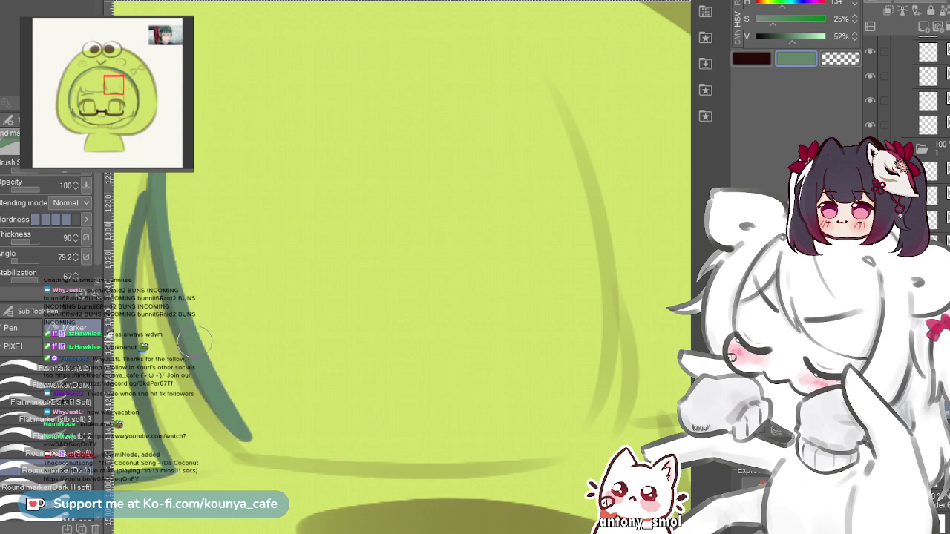
key("ctrl+z")
left_click_drag(152, 178, 182, 336)
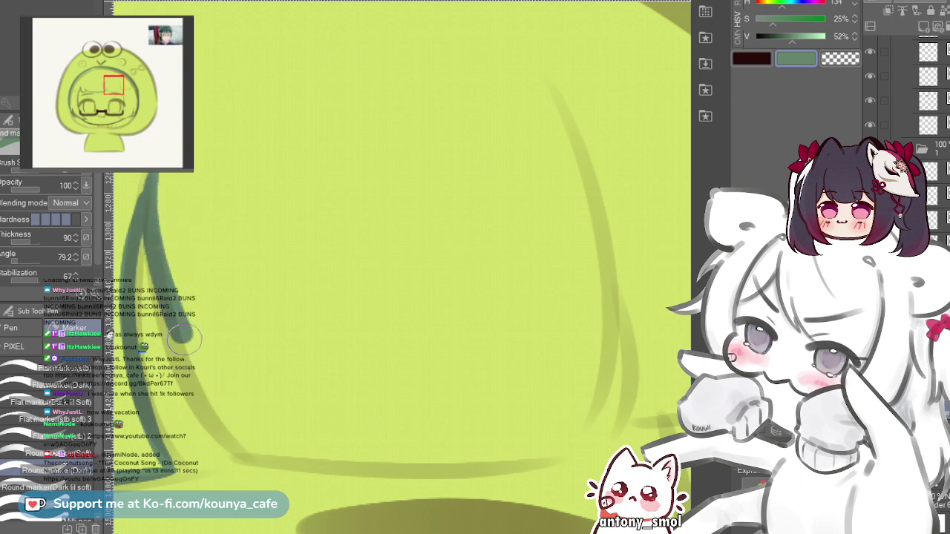
key("ctrl+z")
left_click_drag(148, 215, 260, 438)
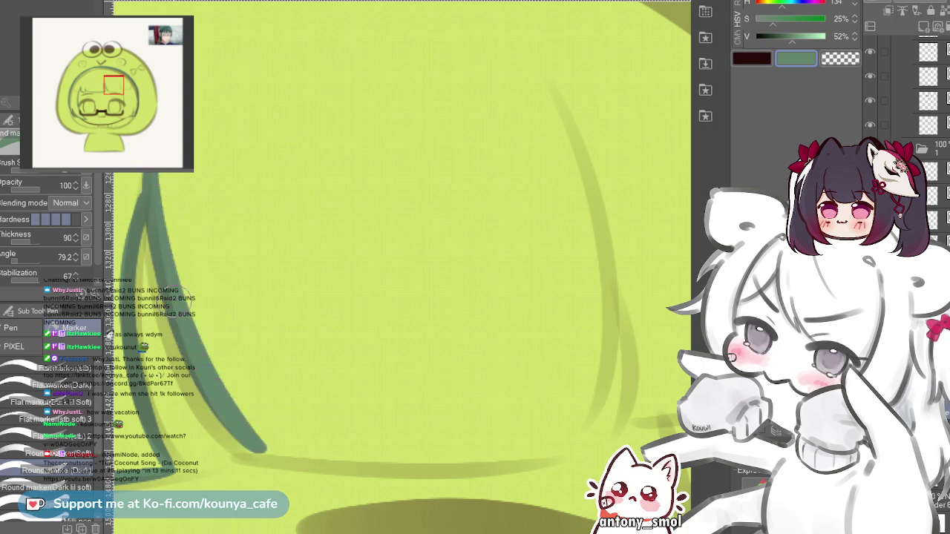
left_click_drag(172, 274, 190, 286)
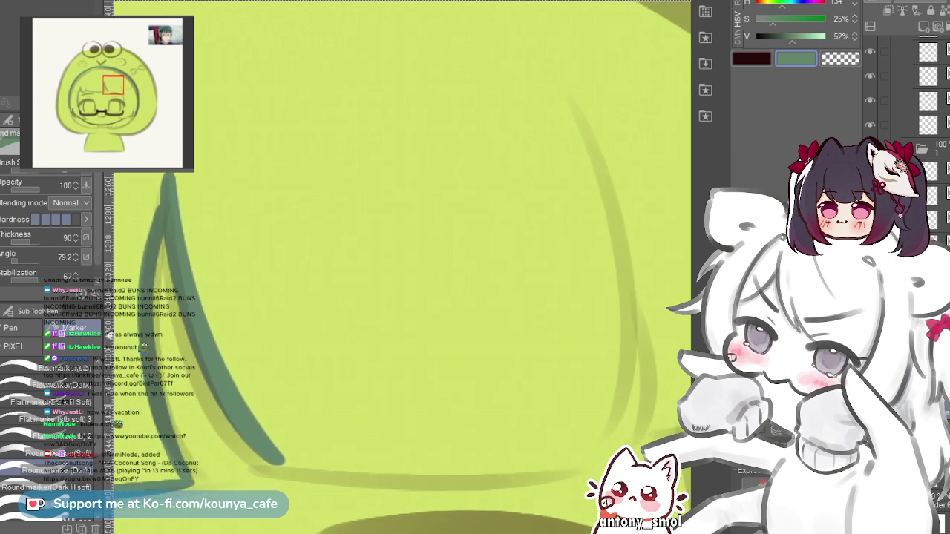
key("ctrl+z")
left_click_drag(162, 213, 264, 450)
key("ctrl+z")
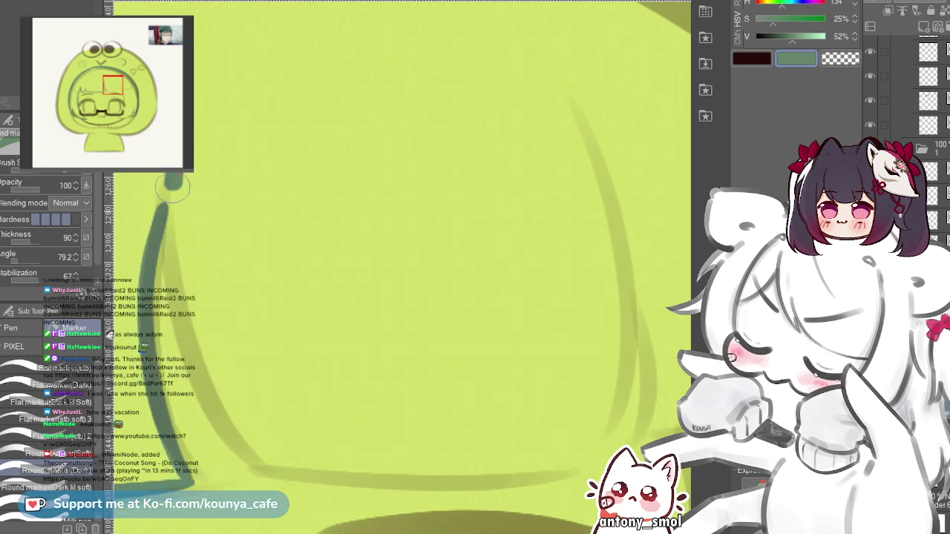
- Ink the right side of the tall bangs gap as one curve from its pointed top to the middle bangs section
left_click_drag(172, 187, 264, 448)
key("ctrl+z")
left_click_drag(167, 188, 269, 454)
key("ctrl+z")
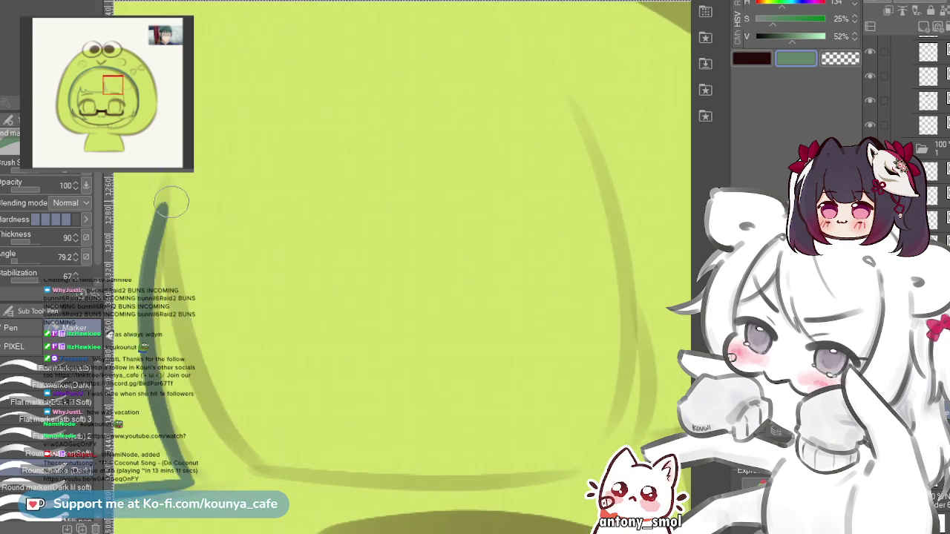
mouse_move(172, 202)
left_mouse_down()
mouse_move(173, 241)
mouse_move(261, 429)
left_mouse_up()
- Ink the lower edge of the middle bangs section as a shallow curve, redrawing it until it joins the tall gap cleanly
mouse_move(228, 334)
left_mouse_down()
mouse_move(213, 320)
mouse_move(189, 320)
mouse_move(260, 325)
left_mouse_up()
scroll(155, 395, "down", 2)
scroll(288, 427, "up", 2)
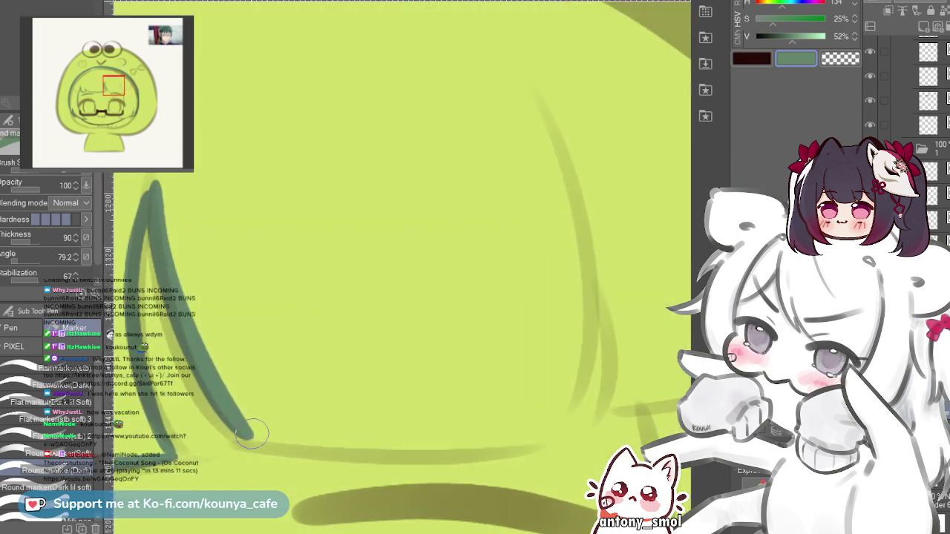
left_click_drag(252, 434, 534, 438)
key("ctrl+z")
left_click_drag(276, 445, 565, 431)
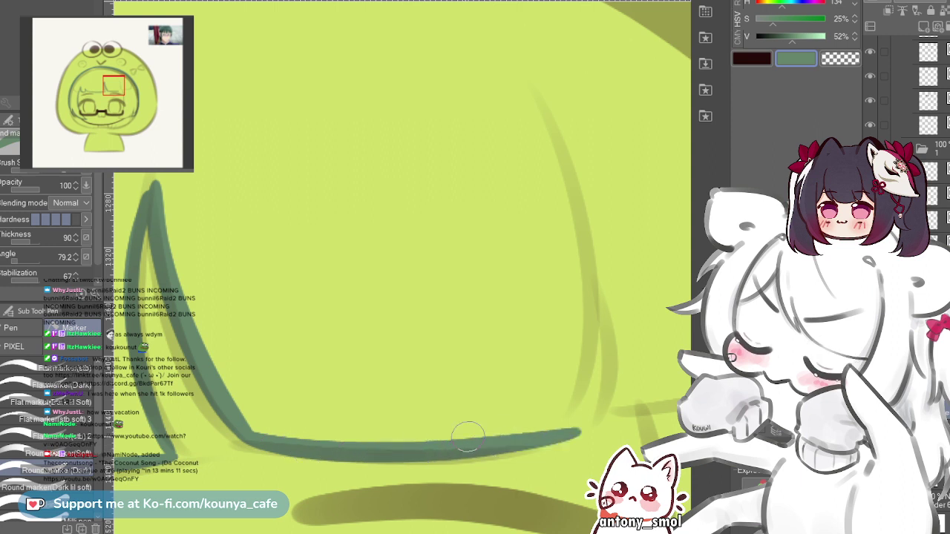
key("ctrl+z")
mouse_move(257, 432)
left_mouse_down()
mouse_move(323, 443)
mouse_move(565, 427)
left_mouse_up()
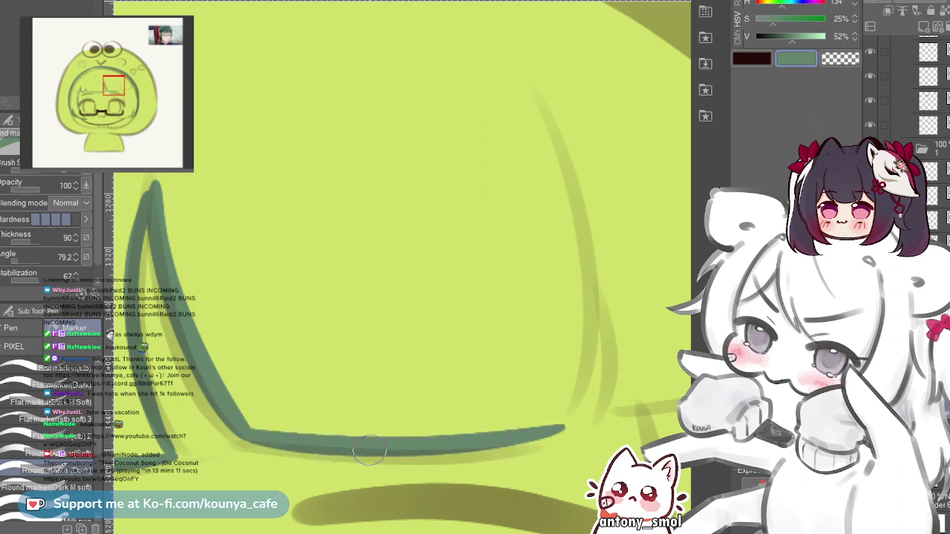
key("ctrl+z")
mouse_move(253, 434)
left_mouse_down()
mouse_move(322, 444)
mouse_move(553, 429)
left_mouse_up()
key("ctrl+z")
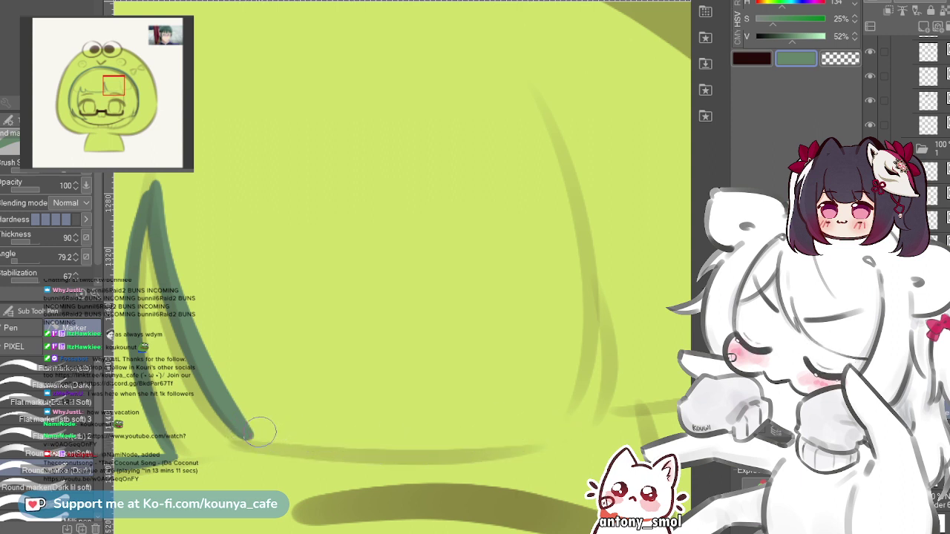
mouse_move(256, 433)
left_mouse_down()
mouse_move(435, 446)
mouse_move(558, 430)
left_mouse_up()
- Ink the left side of the smaller gap at the right end of the middle bangs section, curving up from its lower edge
left_click_drag(530, 248, 387, 258)
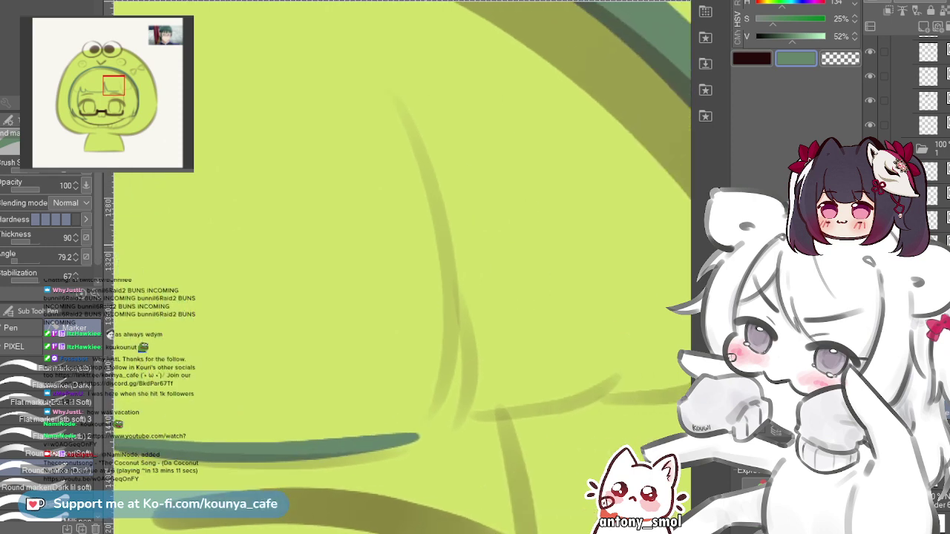
scroll(420, 371, "up", 1)
mouse_move(448, 258)
left_mouse_down()
mouse_move(394, 461)
mouse_move(452, 314)
mouse_move(393, 457)
left_mouse_up()
key("ctrl+z")
key("ctrl+z")
mouse_move(442, 227)
left_mouse_down()
mouse_move(437, 337)
mouse_move(384, 437)
mouse_move(431, 387)
left_mouse_up()
key("ctrl+z")
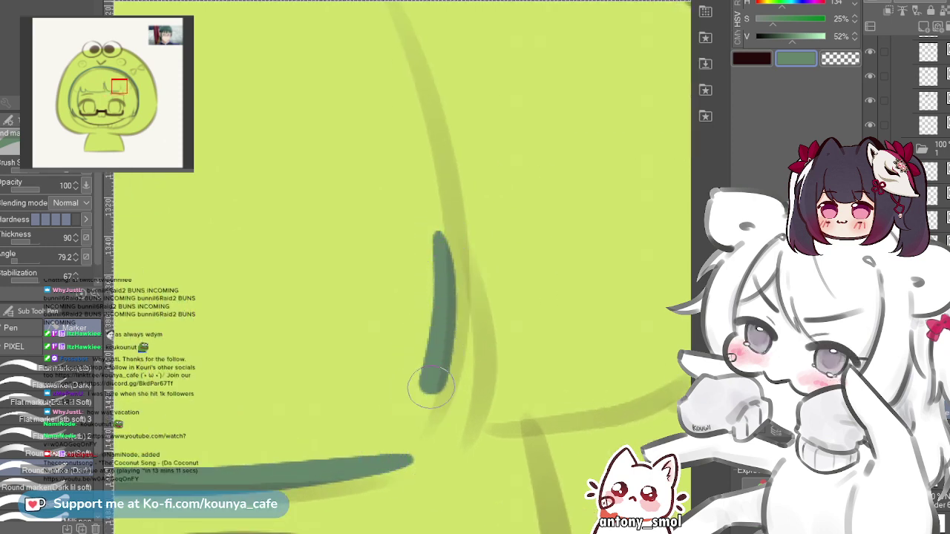
- Ink the right side of the smaller bangs gap, redrawing the curve from its peak down to the sketched side bangs
mouse_move(440, 229)
left_mouse_down()
mouse_move(494, 315)
mouse_move(499, 392)
left_mouse_up()
key("ctrl+z")
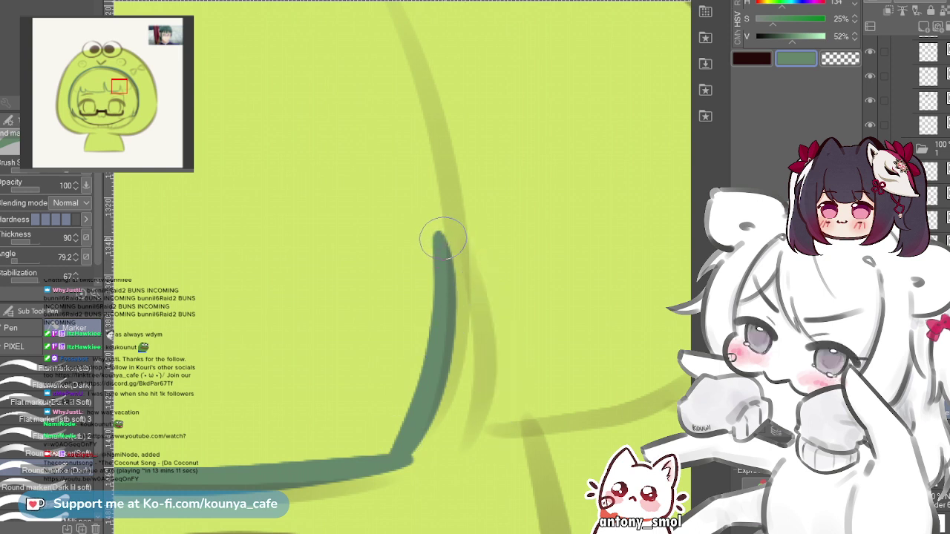
left_click_drag(439, 233, 496, 421)
key("ctrl+z")
mouse_move(439, 235)
left_mouse_down()
mouse_move(487, 337)
mouse_move(478, 431)
left_mouse_up()
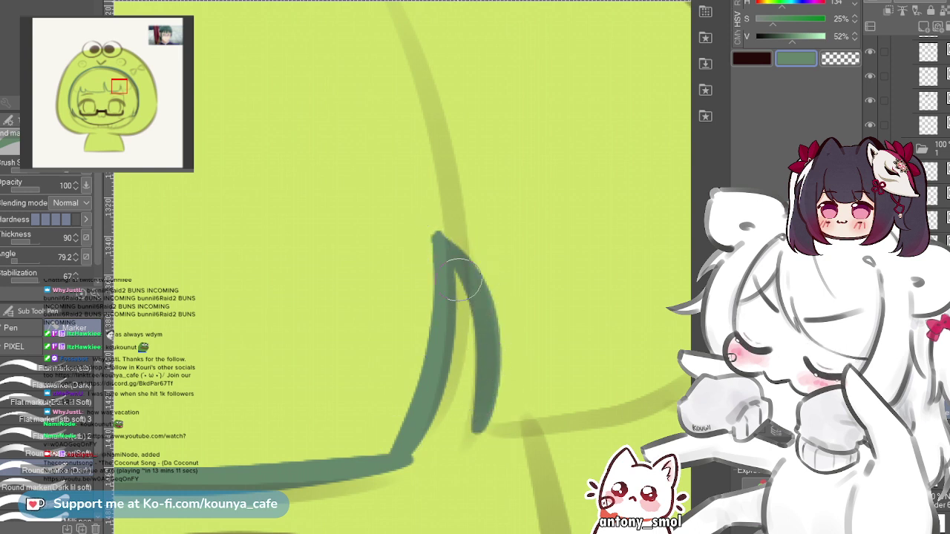
key("ctrl+z")
mouse_move(439, 242)
left_mouse_down()
mouse_move(472, 277)
mouse_move(487, 432)
left_mouse_up()
key("ctrl+z")
left_click_drag(440, 234, 501, 374)
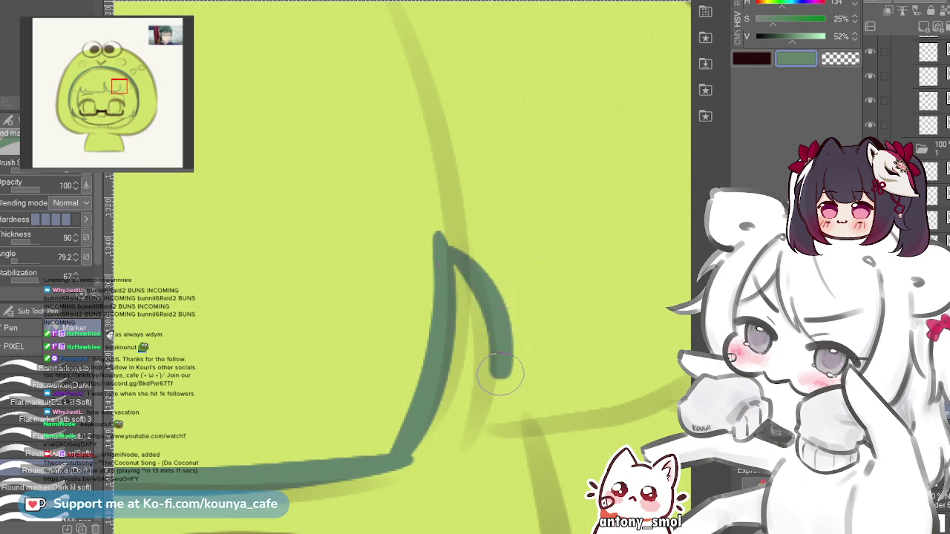
key("ctrl+z")
left_click_drag(440, 235, 486, 423)
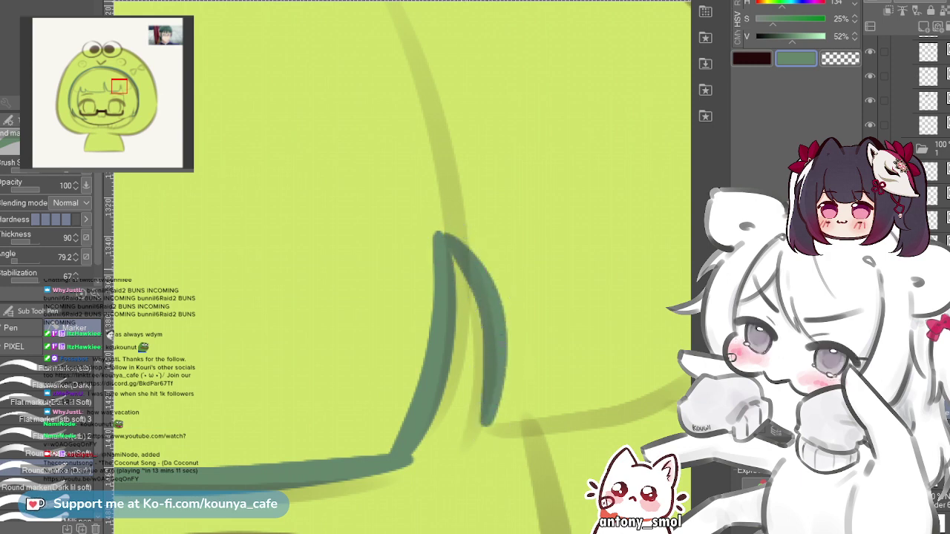
- Ink a short connecting stroke from the foot of the smaller gap's right side toward the side lock
scroll(299, 257, "down", 3)
scroll(404, 323, "up", 4)
mouse_move(299, 317)
left_mouse_down()
mouse_move(349, 314)
mouse_move(359, 323)
left_mouse_up()
key("ctrl+z")
key("ctrl+z")
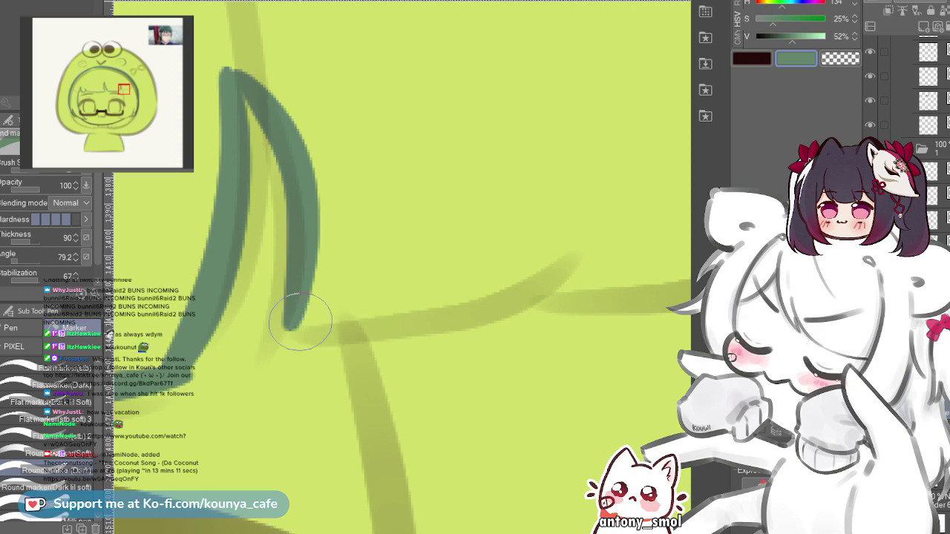
left_click_drag(291, 326, 362, 319)
key("ctrl+z")
mouse_move(291, 327)
left_mouse_down()
mouse_move(364, 316)
mouse_move(360, 215)
mouse_move(383, 172)
left_mouse_up()
- Try to ink the right side lock's whole inner edge in one long curve from the bangs past the glasses frame
scroll(346, 283, "down", 6)
scroll(319, 327, "up", 3)
scroll(401, 307, "up", 2)
left_click_drag(401, 307, 407, 298)
scroll(407, 299, "down", 1)
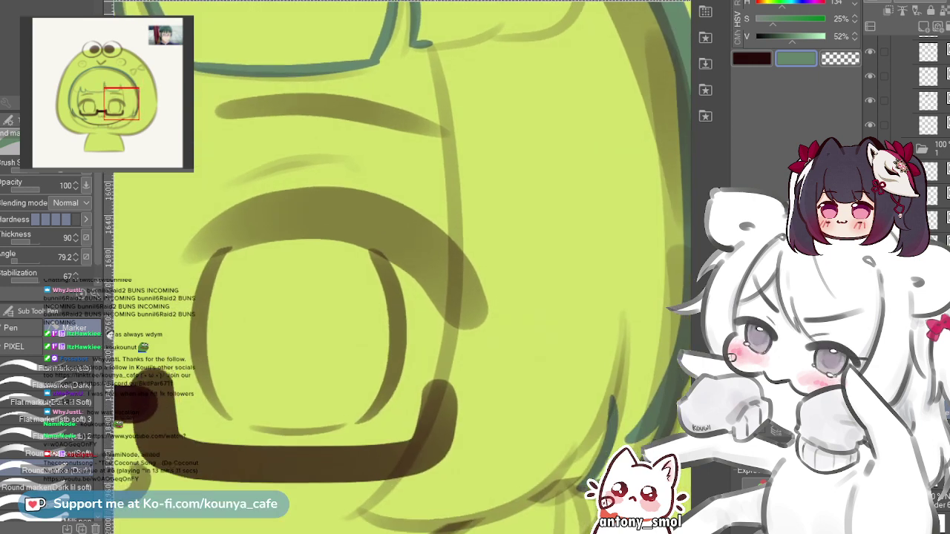
left_click_drag(422, 105, 435, 121)
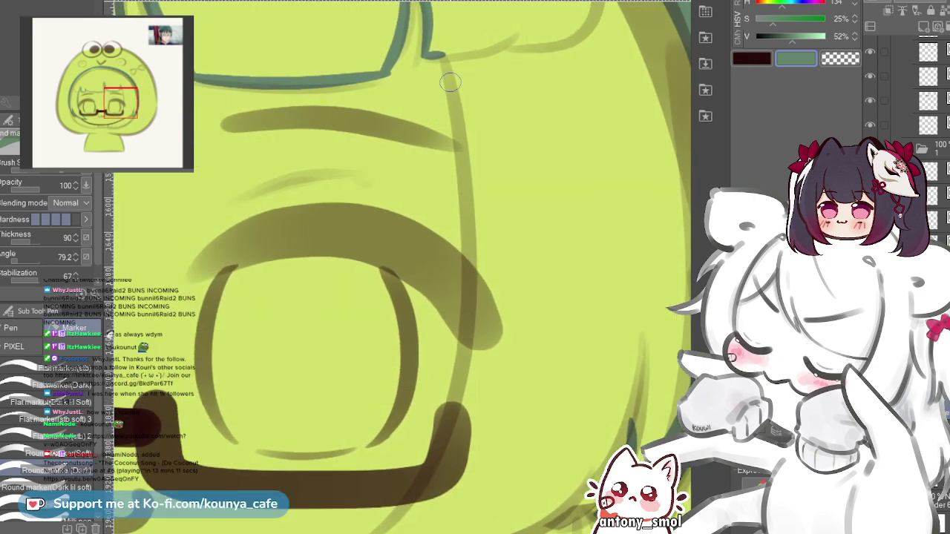
mouse_move(444, 60)
left_mouse_down()
mouse_move(456, 96)
mouse_move(400, 523)
left_mouse_up()
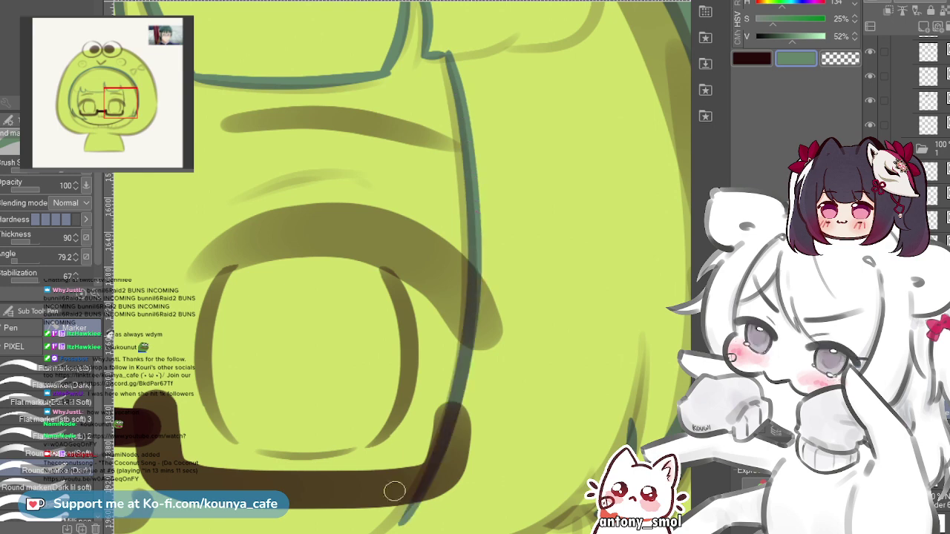
scroll(459, 97, "down", 1)
scroll(512, 245, "down", 2)
scroll(445, 201, "up", 2)
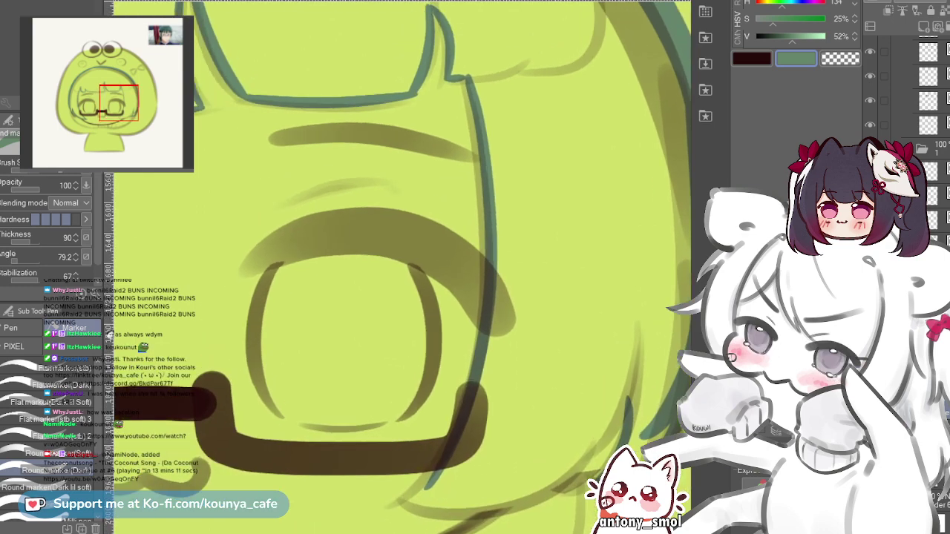
key("ctrl+z")
mouse_move(464, 79)
left_mouse_down()
mouse_move(479, 108)
mouse_move(438, 480)
left_mouse_up()
key("ctrl+z")
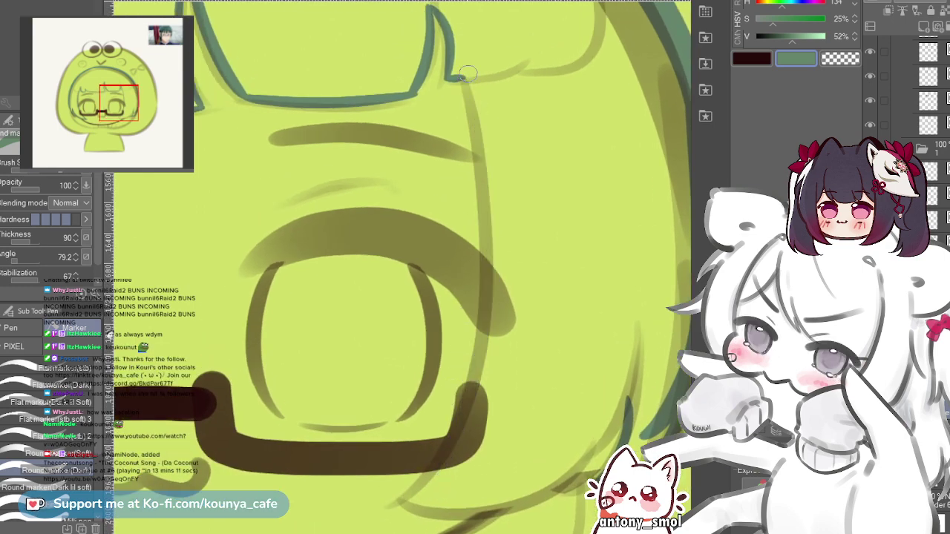
- Ink the upper part of the right side lock's inner edge from the bangs corner to the glasses frame, redrawing until it follows the sketch
left_click_drag(467, 79, 488, 299)
key("ctrl+z")
left_click_drag(464, 80, 483, 358)
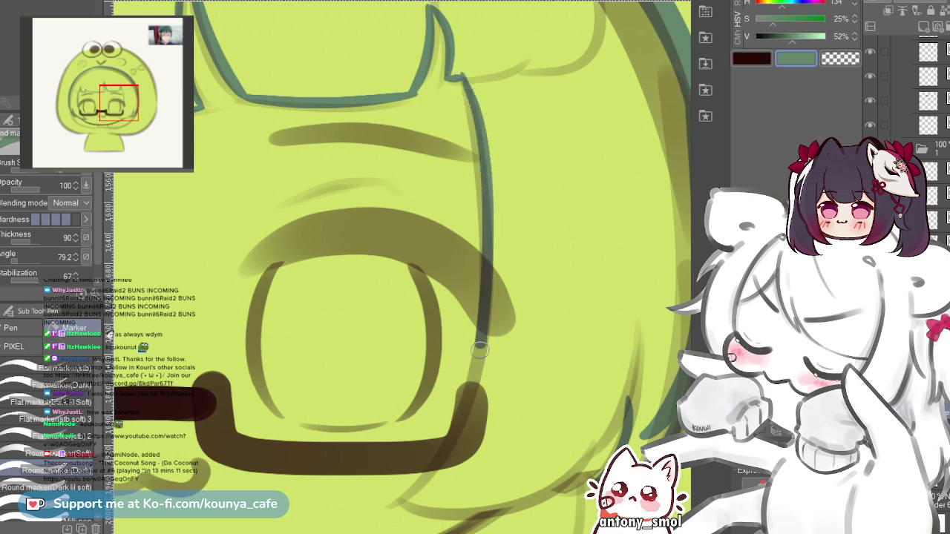
key("ctrl+z")
left_click_drag(462, 72, 444, 449)
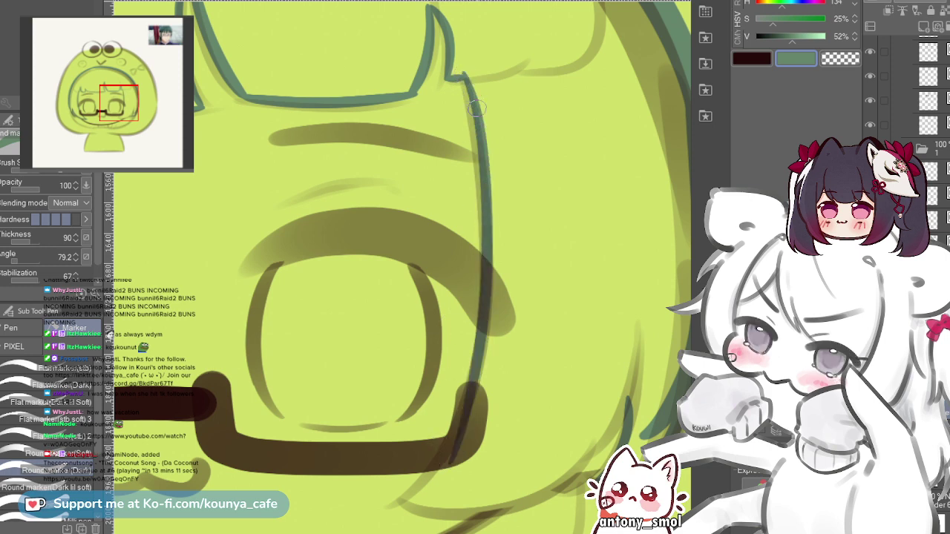
key("ctrl+z")
left_click_drag(466, 77, 449, 421)
- Touch up the top of the side lock's inner edge so it joins the foot of the small bangs gap cleanly
scroll(481, 149, "up", 2)
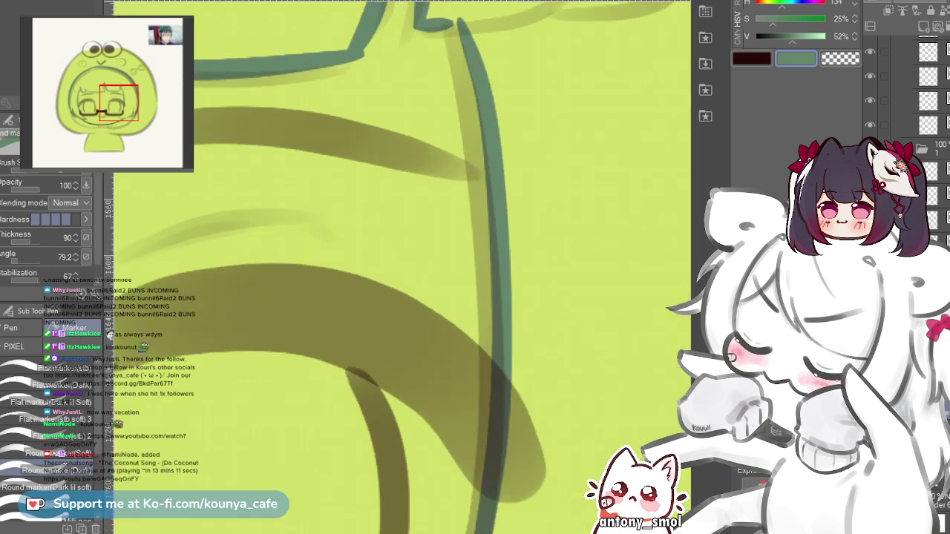
left_click_drag(469, 87, 487, 230)
scroll(487, 229, "up", 1)
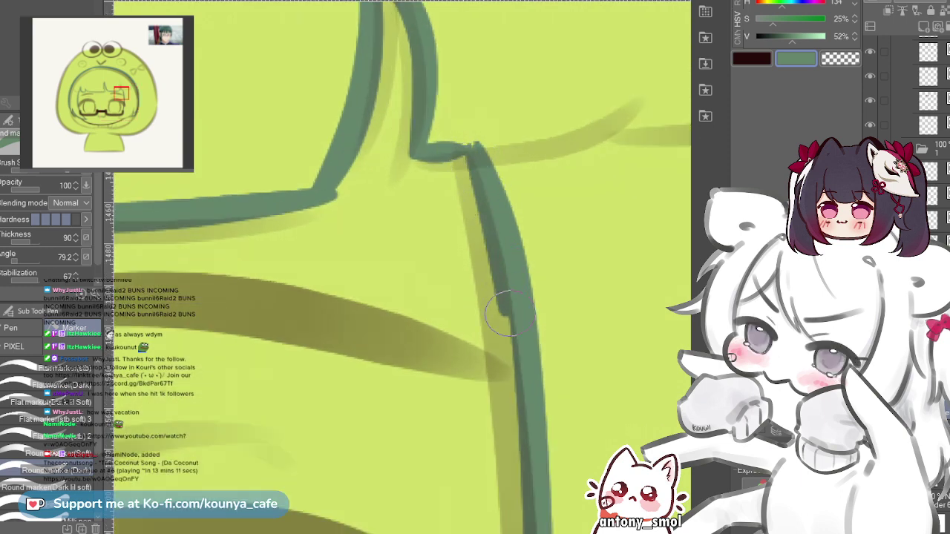
left_click_drag(509, 314, 477, 183)
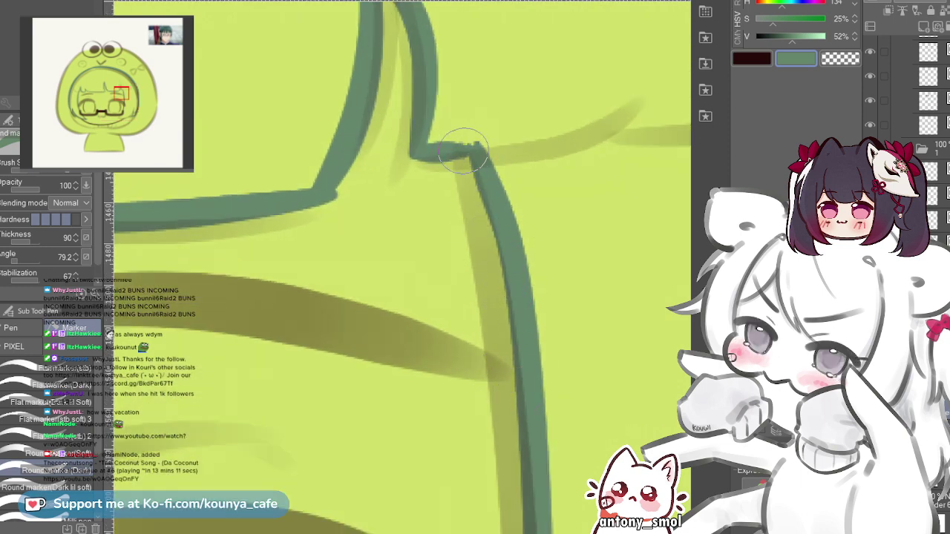
scroll(463, 152, "down", 5)
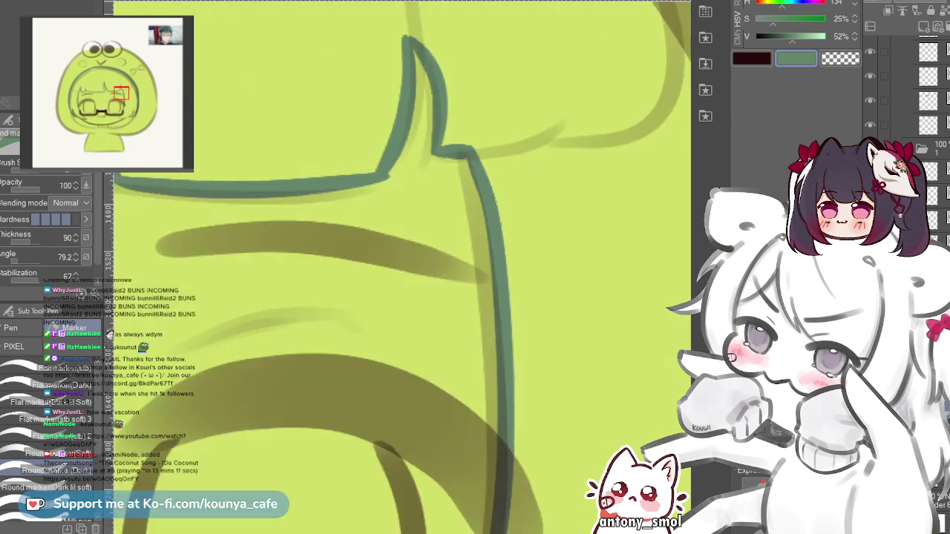
- Ink the lower part of the side lock's inner edge from its pointed tip up into the line already inked, redrawing it once
scroll(464, 273, "up", 3)
scroll(567, 266, "up", 3)
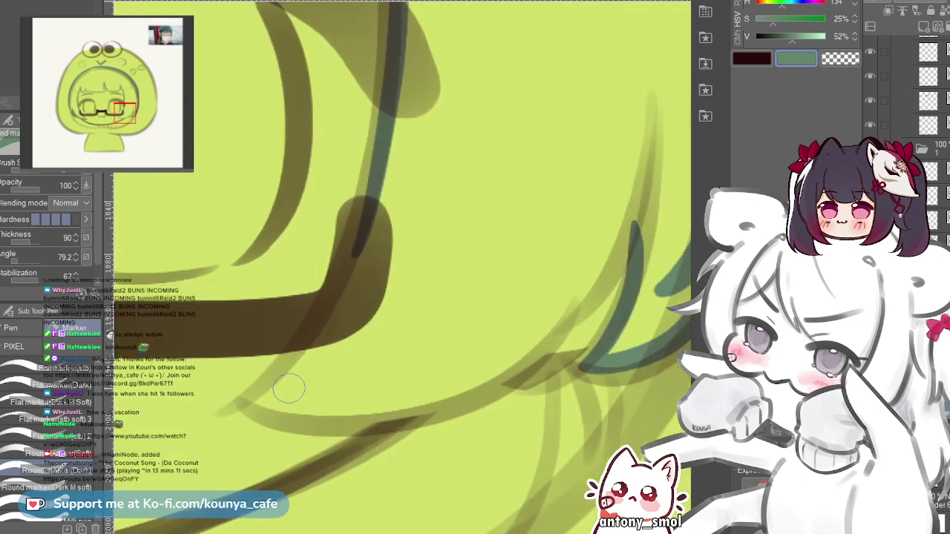
left_click_drag(240, 394, 363, 158)
key("ctrl+z")
mouse_move(242, 394)
left_mouse_down()
mouse_move(337, 310)
mouse_move(383, 63)
left_mouse_up()
scroll(354, 294, "down", 3)
scroll(228, 379, "up", 2)
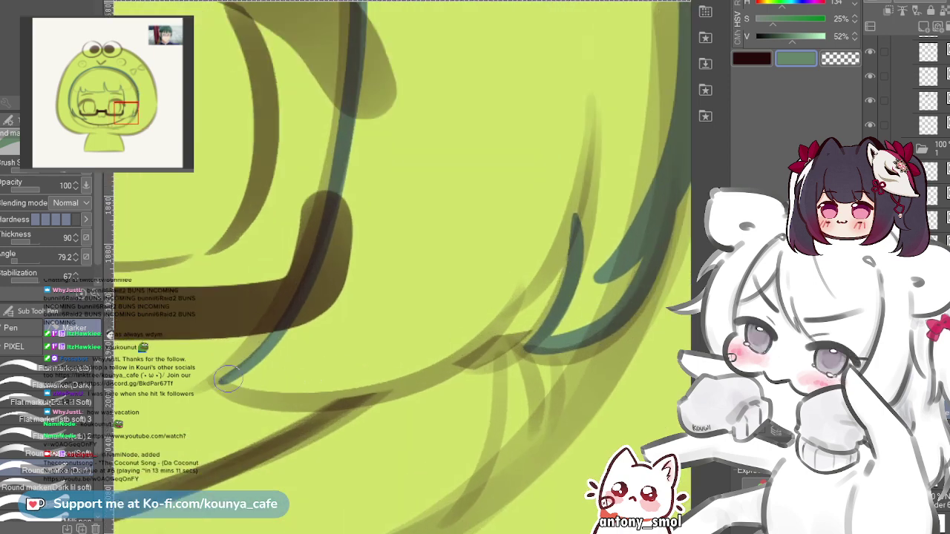
- Try to ink the right side lock's bottom edge as a curve from its pointed tip toward the small outer tuft
left_click_drag(310, 396, 538, 295)
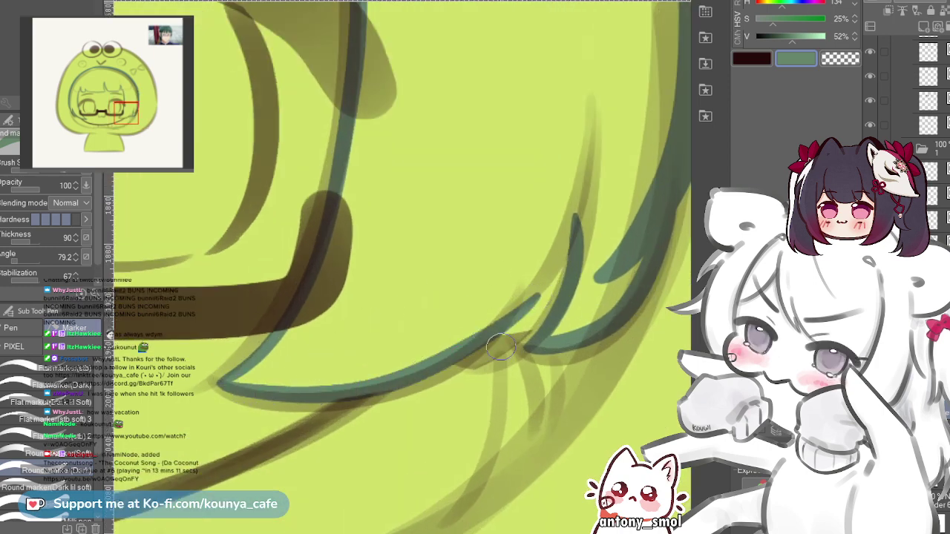
left_click_drag(441, 302, 423, 310)
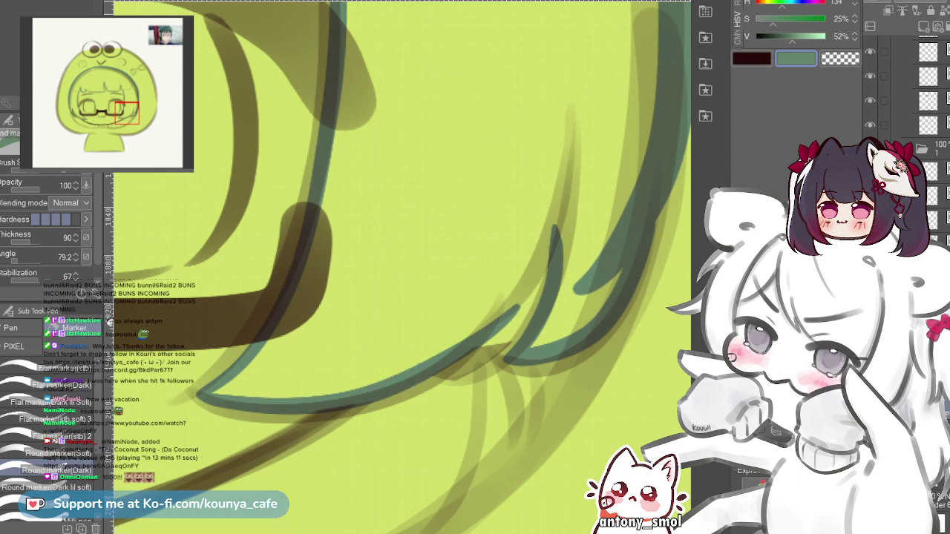
scroll(449, 379, "up", 2)
left_click_drag(200, 432, 265, 431)
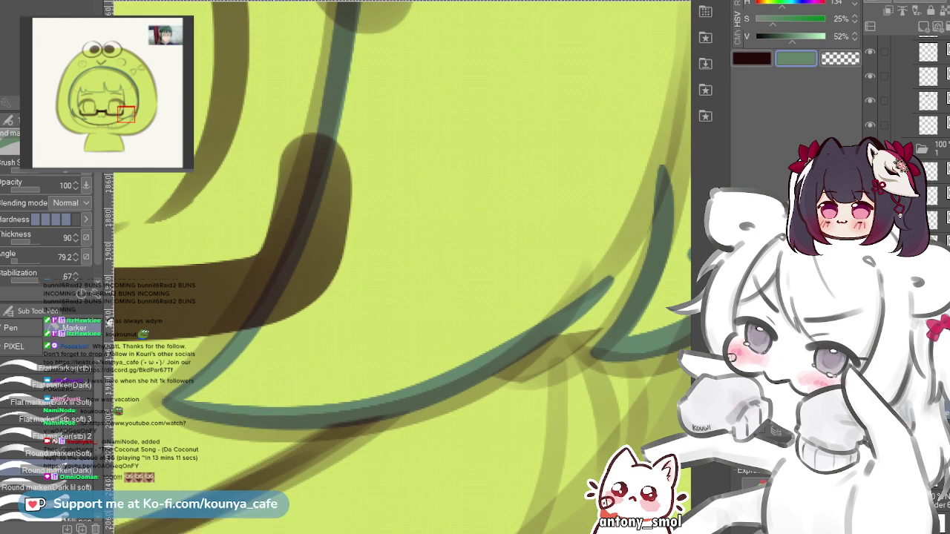
scroll(279, 420, "down", 2)
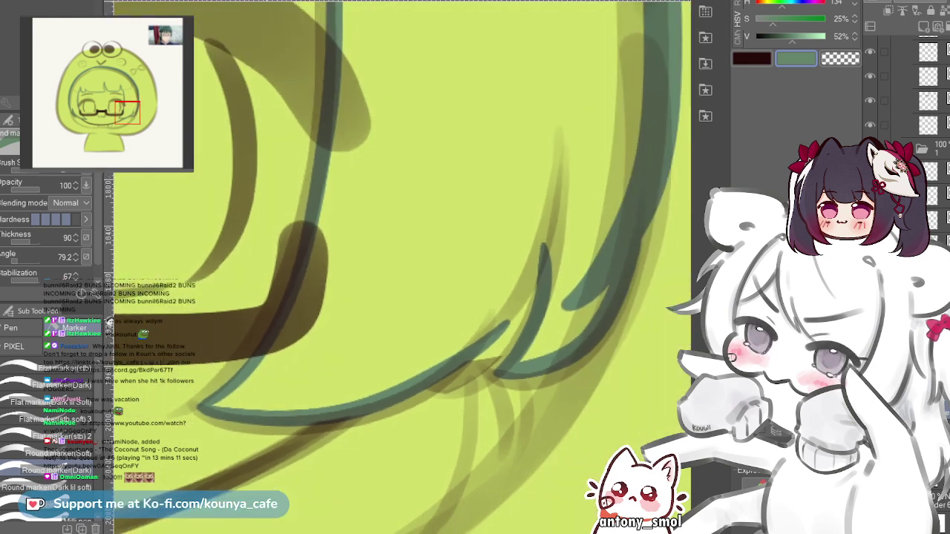
left_click_drag(271, 500, 320, 478)
scroll(320, 477, "up", 1)
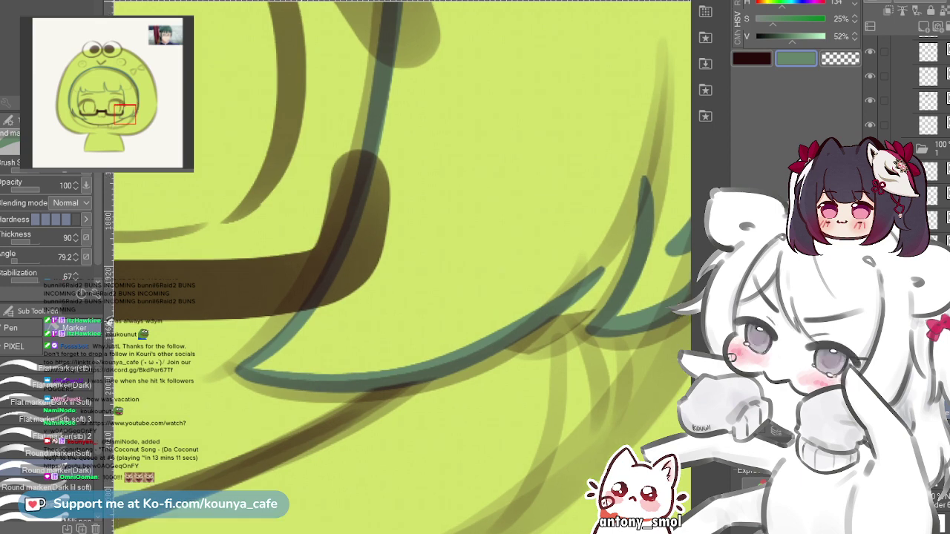
scroll(311, 420, "up", 1)
left_click_drag(315, 426, 277, 422)
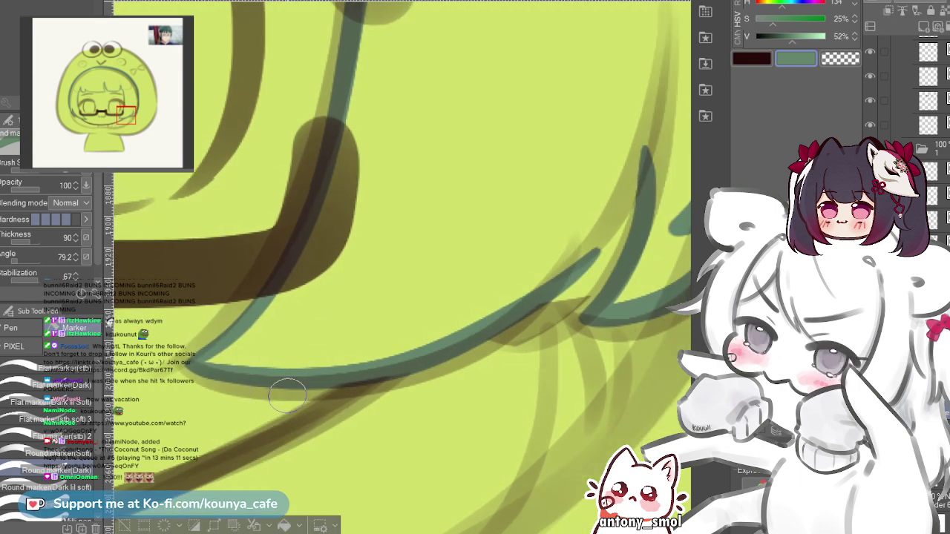
key("ctrl+z")
- Ink the right side lock's bottom edge as a smooth curve from the pointed tip up toward the outer tuft, redrawing it until it fits
scroll(269, 386, "left", 1)
mouse_move(199, 365)
left_mouse_down()
mouse_move(184, 372)
mouse_move(225, 388)
mouse_move(297, 392)
mouse_move(216, 392)
mouse_move(561, 225)
left_mouse_up()
key("ctrl+z")
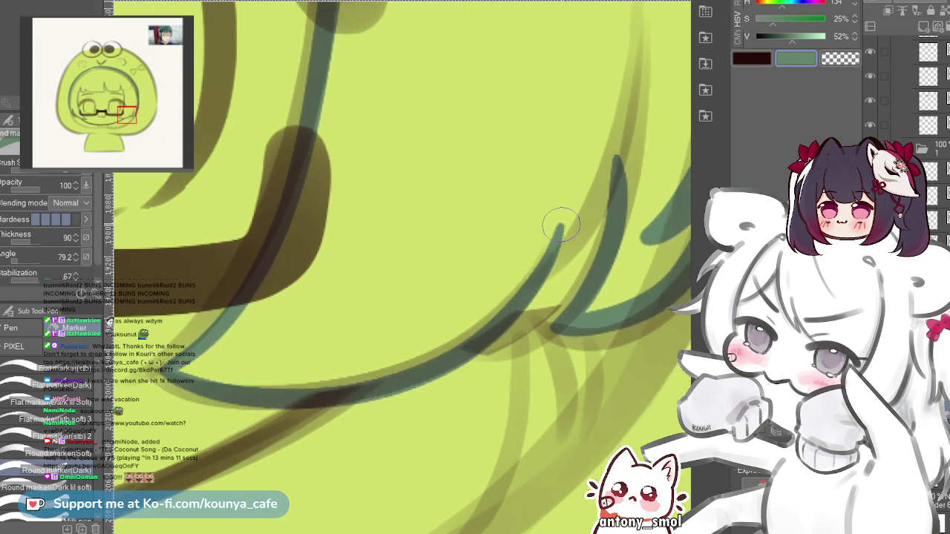
key("ctrl+z")
mouse_move(181, 386)
left_mouse_down()
mouse_move(401, 360)
mouse_move(601, 219)
left_mouse_up()
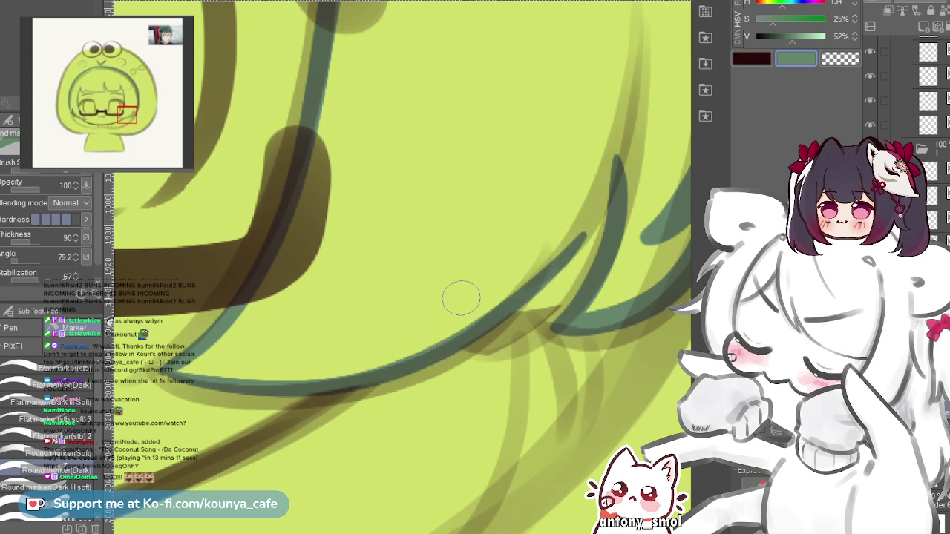
key("ctrl+z")
mouse_move(190, 367)
left_mouse_down()
mouse_move(201, 382)
mouse_move(539, 236)
mouse_move(483, 298)
left_mouse_up()
- Ink a short stroke from the small outer tuft's peak down to the end of the side lock's bottom edge, closing the outline
scroll(468, 304, "down", 3)
scroll(484, 299, "up", 4)
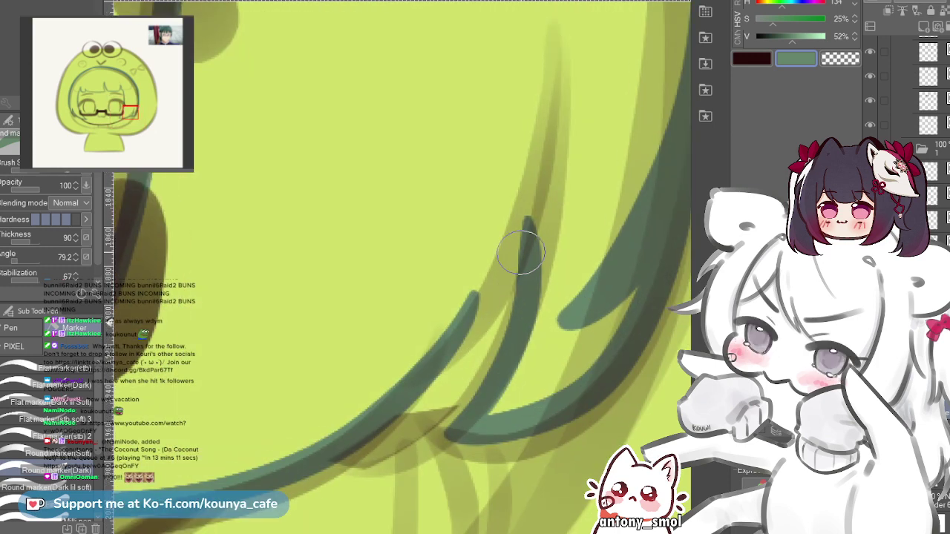
left_click_drag(527, 241, 456, 329)
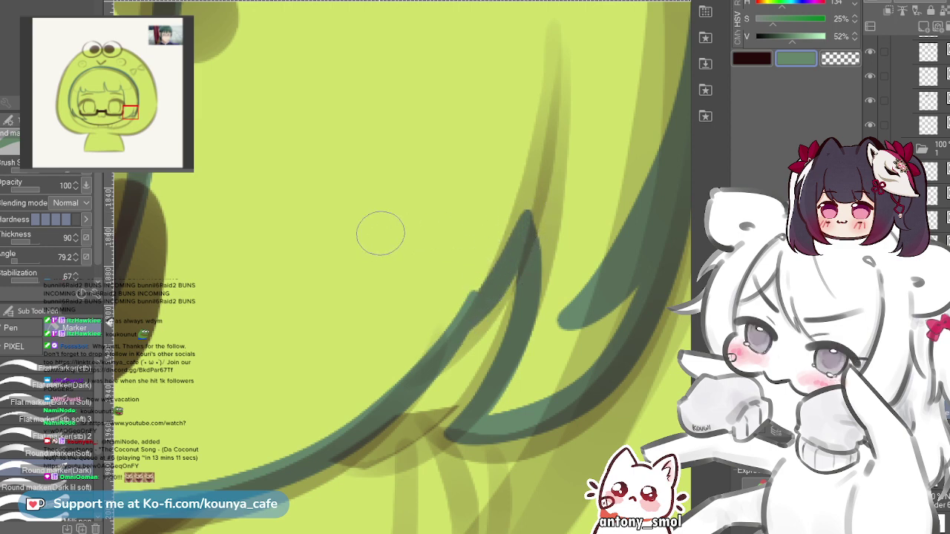
scroll(399, 240, "down", 3)
left_click_drag(399, 240, 389, 316)
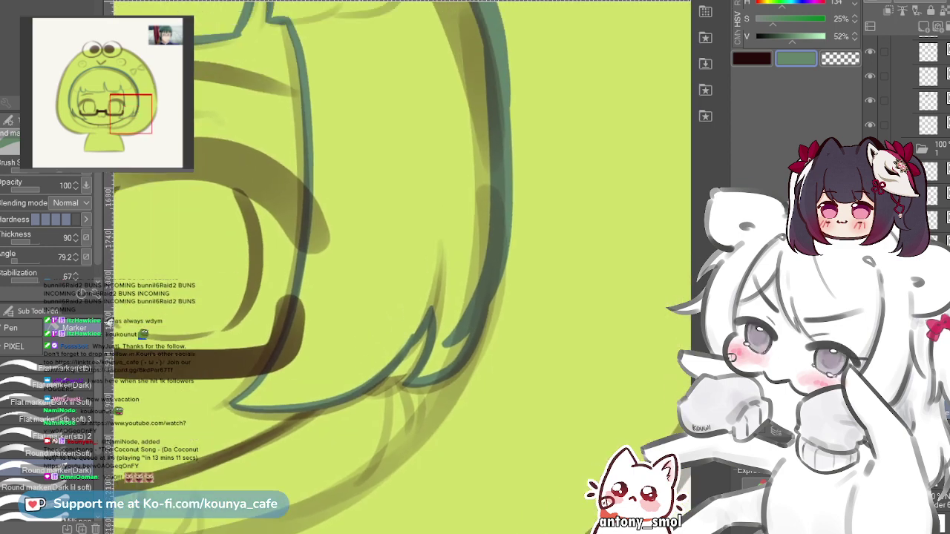
scroll(428, 338, "up", 2)
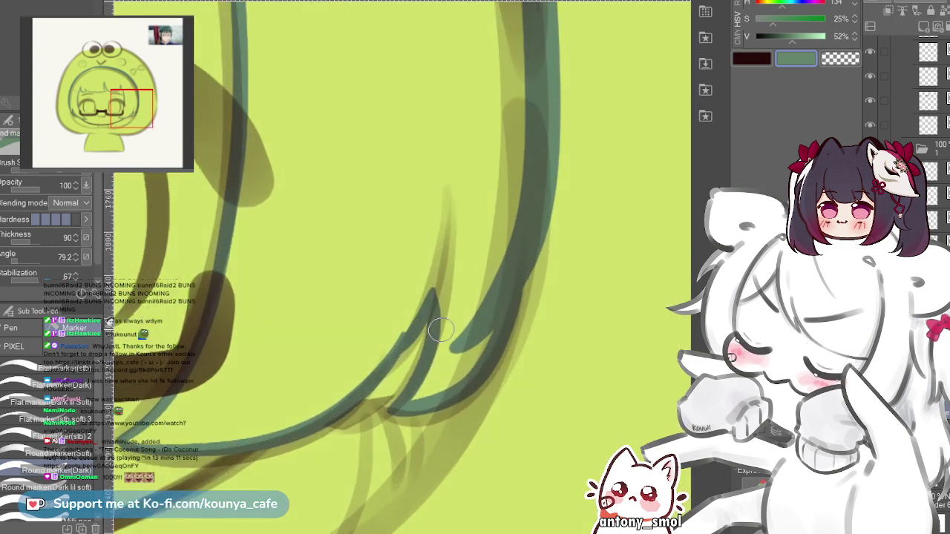
- Fill the outlined hair area inside the hood with the same green using the Fill tool
key("ctrl+minus")
key("ctrl+minus")
key("ctrl+minus")
key("ctrl+minus")
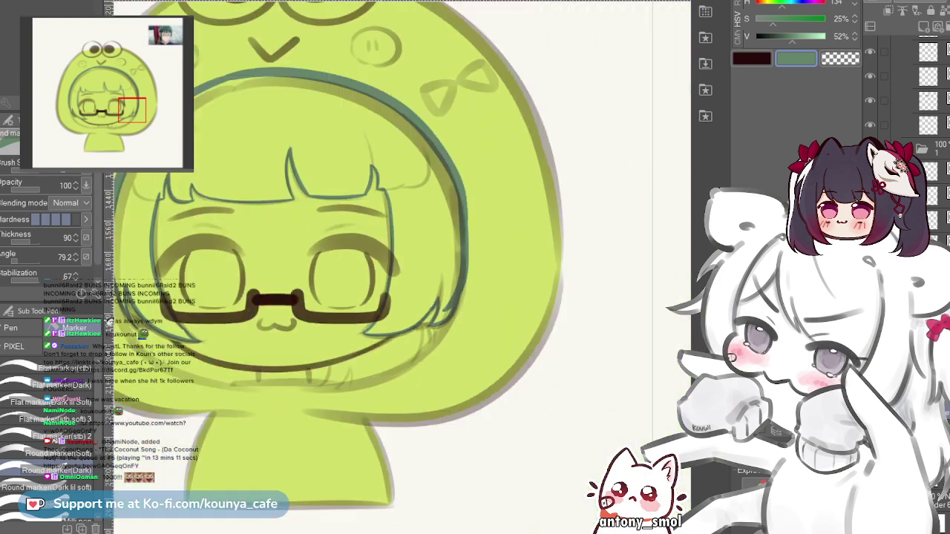
key("ctrl+plus")
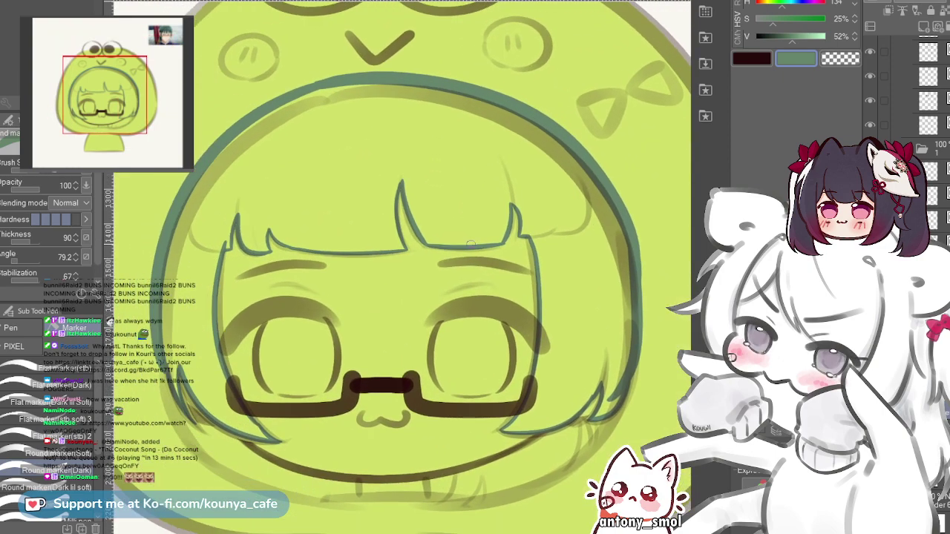
left_click_drag(503, 300, 443, 280)
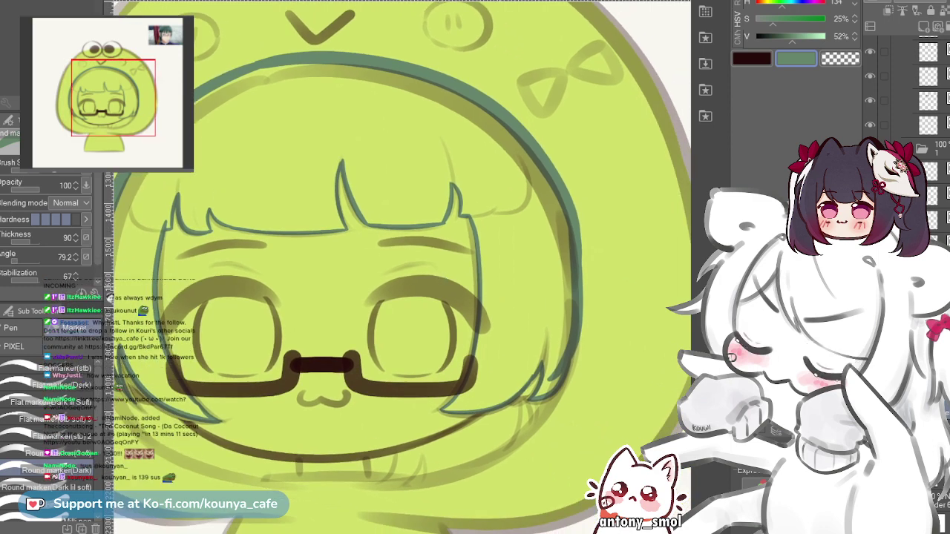
key("g")
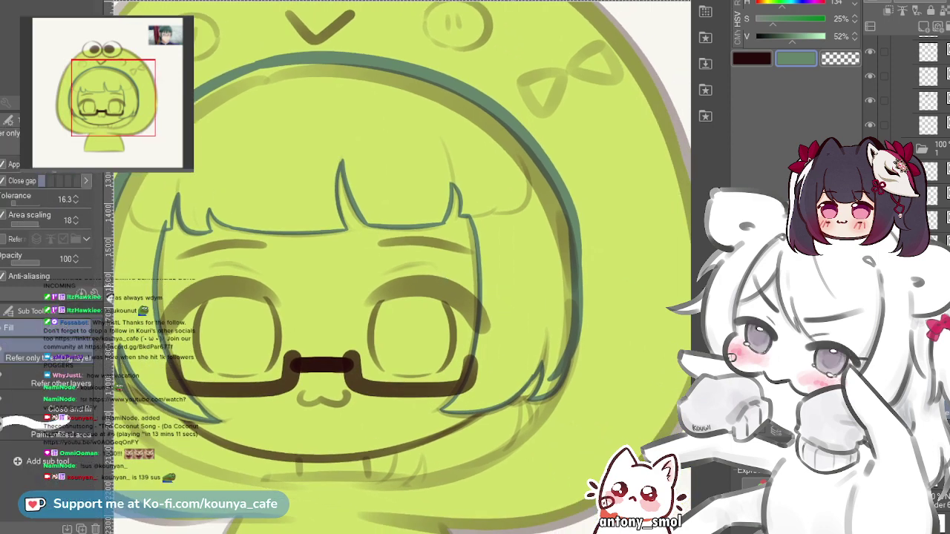
left_click(401, 148)
- Examine the filled hair along the bangs, side locks and hood edge, and switch back to the Marker pen
scroll(398, 267, "down", 3)
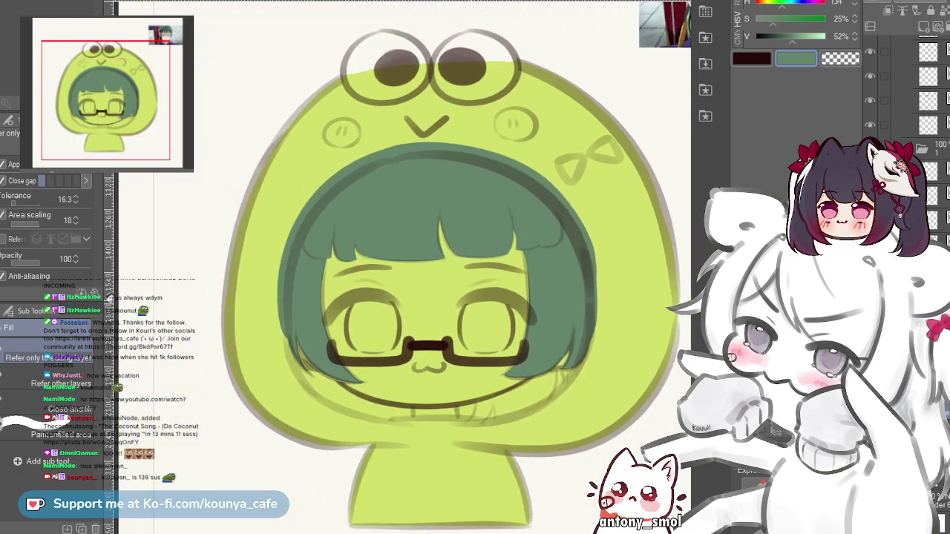
scroll(398, 267, "up", 4)
left_click_drag(520, 297, 290, 268)
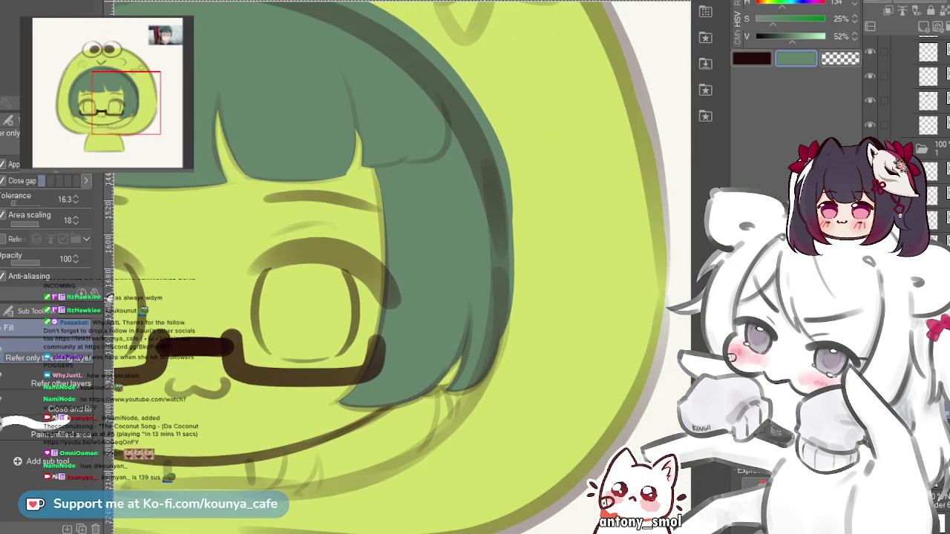
scroll(490, 271, "up", 2)
scroll(400, 267, "down", 3)
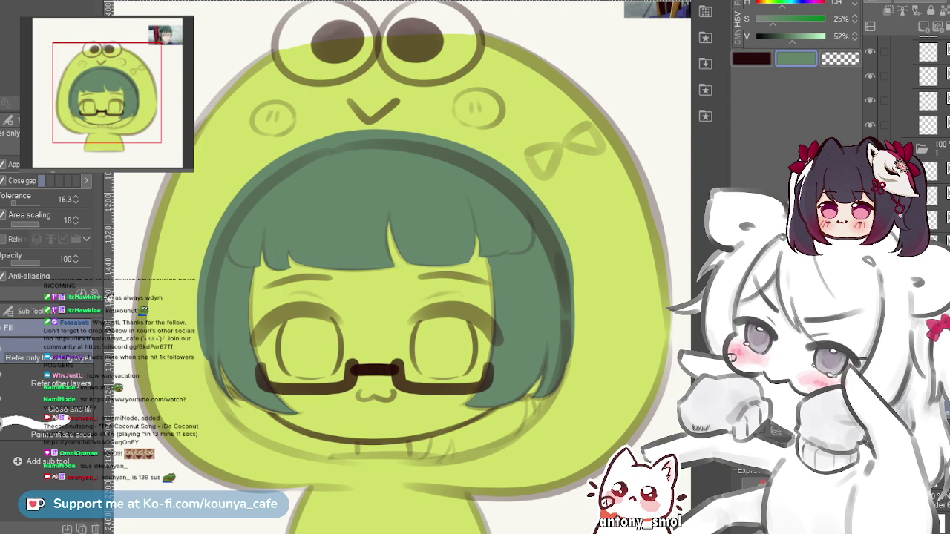
left_click_drag(400, 268, 371, 279)
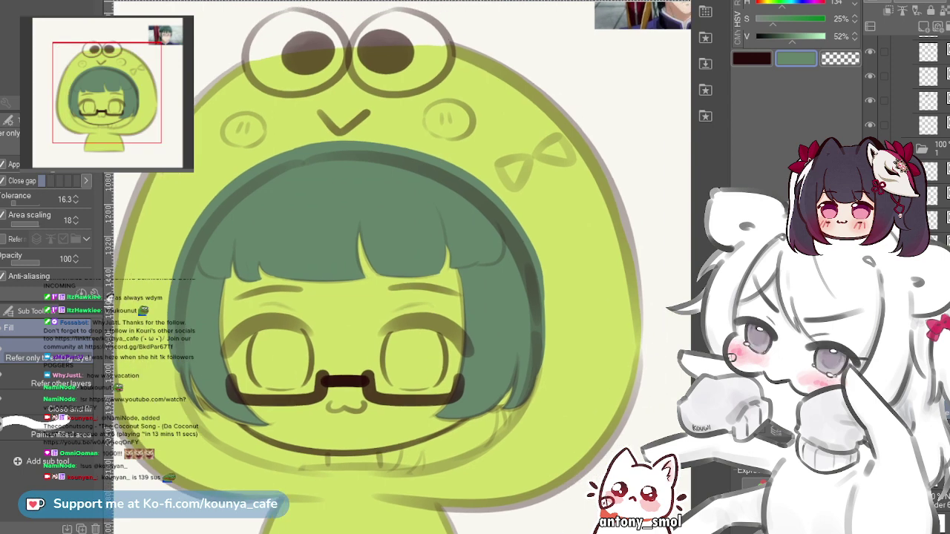
scroll(401, 268, "up", 3)
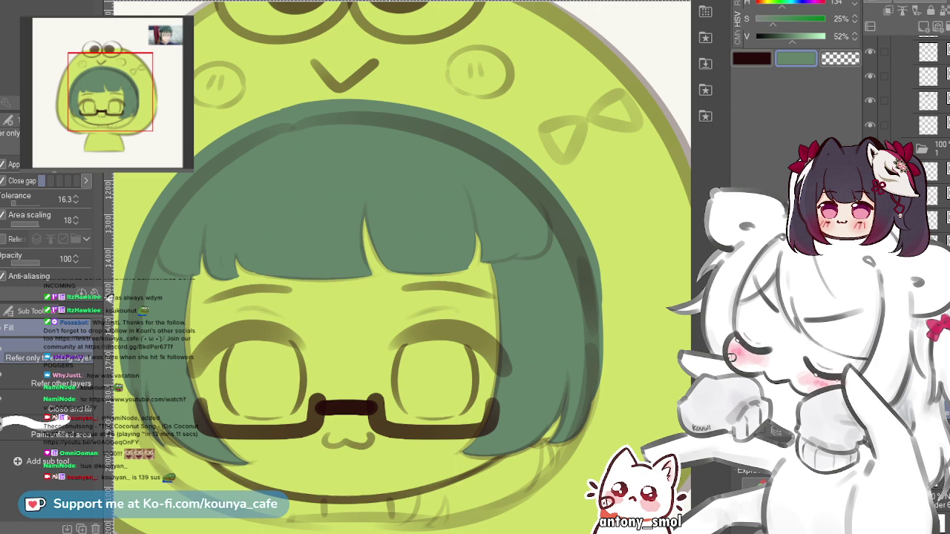
key("p")
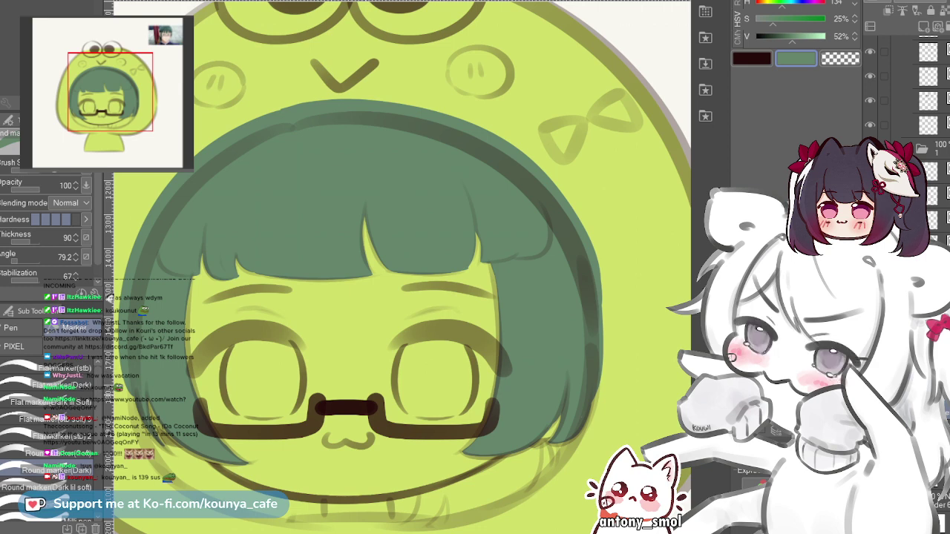
- Examine the reference image's hair, eyes and glasses and compare them with the filled hair in the drawing
left_click_drag(344, 414, 373, 411)
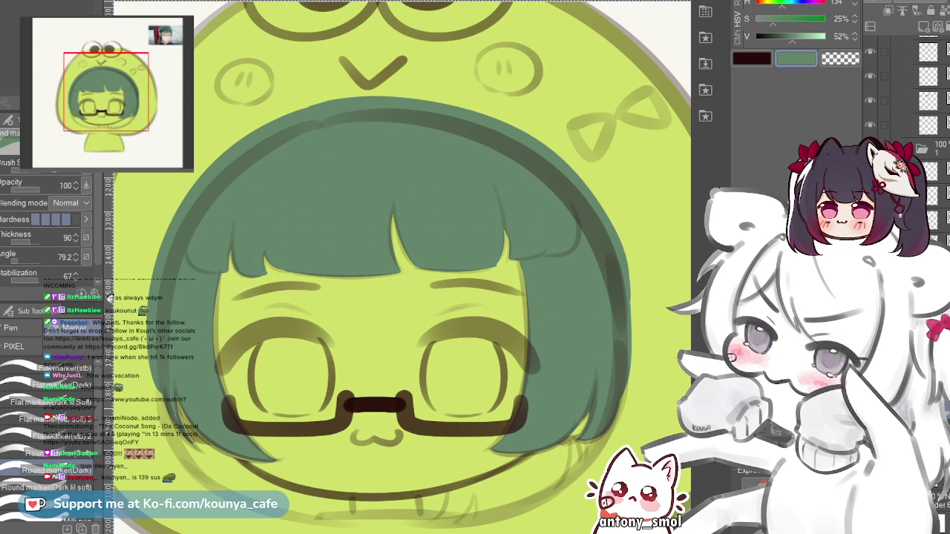
left_click_drag(374, 432, 390, 385)
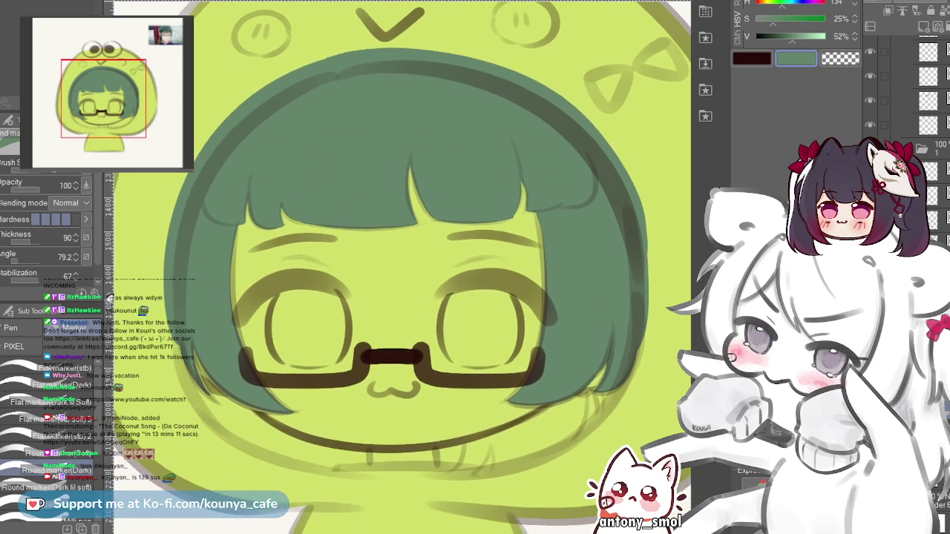
scroll(392, 402, "down", 2)
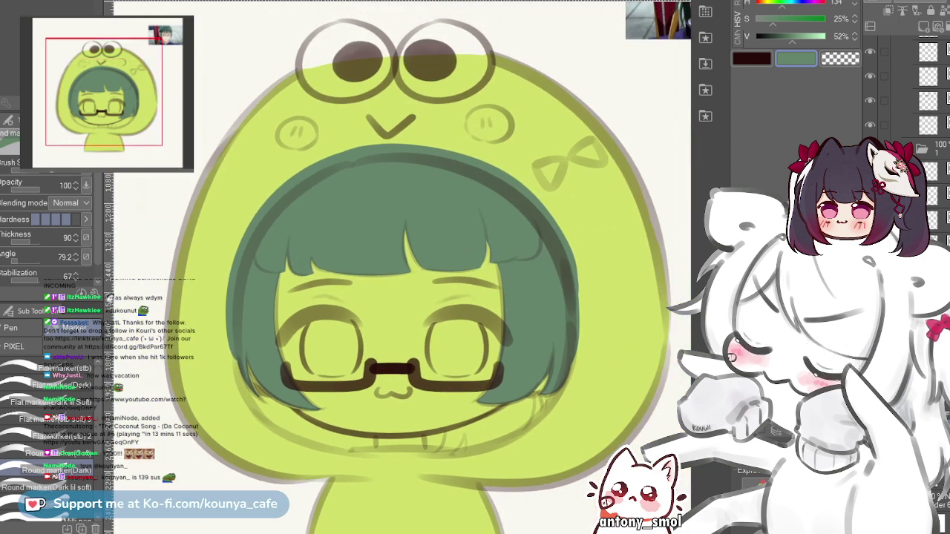
left_click_drag(490, 137, 326, 304)
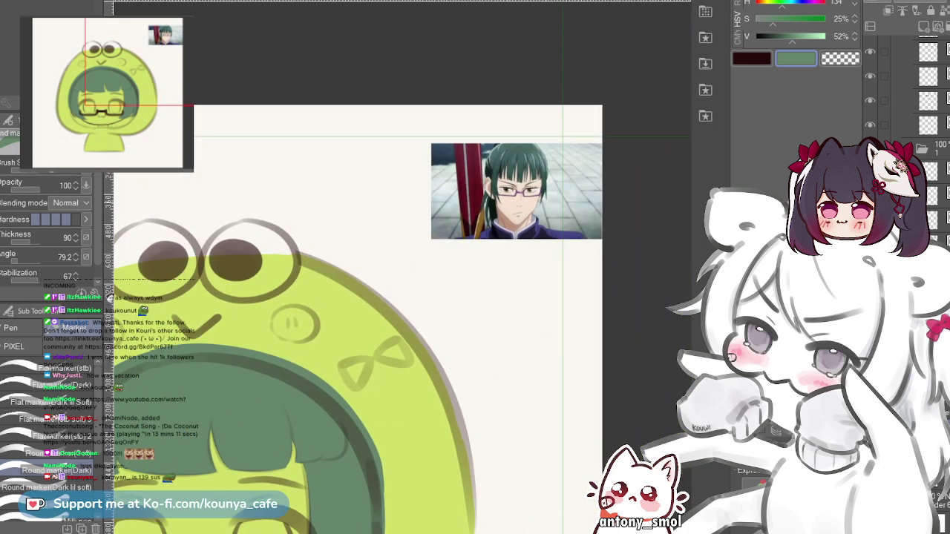
scroll(542, 156, "up", 5)
scroll(641, 136, "up", 5)
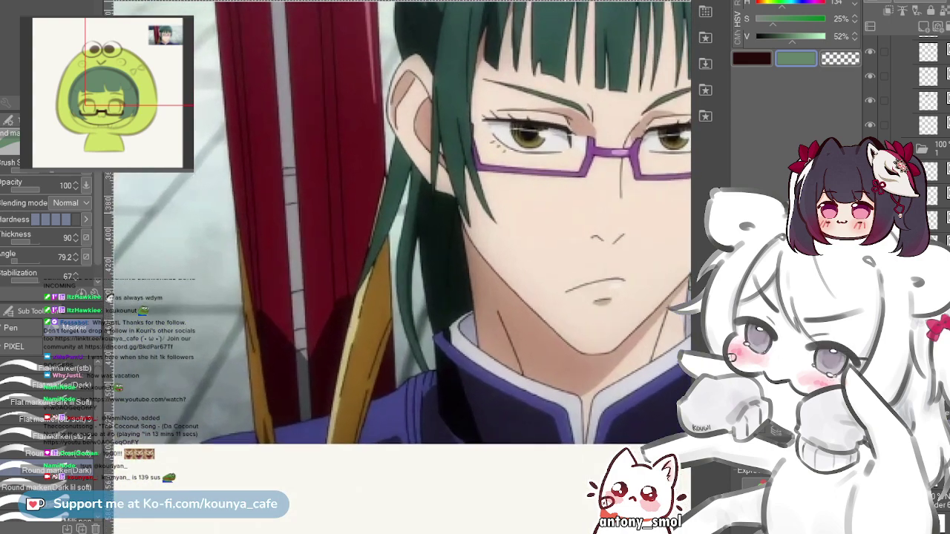
scroll(462, 185, "down", 8)
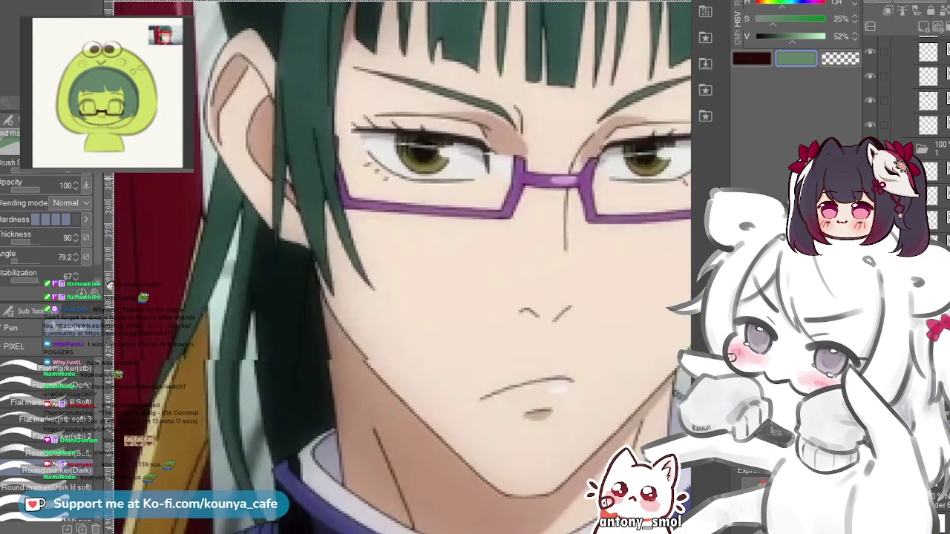
scroll(490, 164, "down", 1)
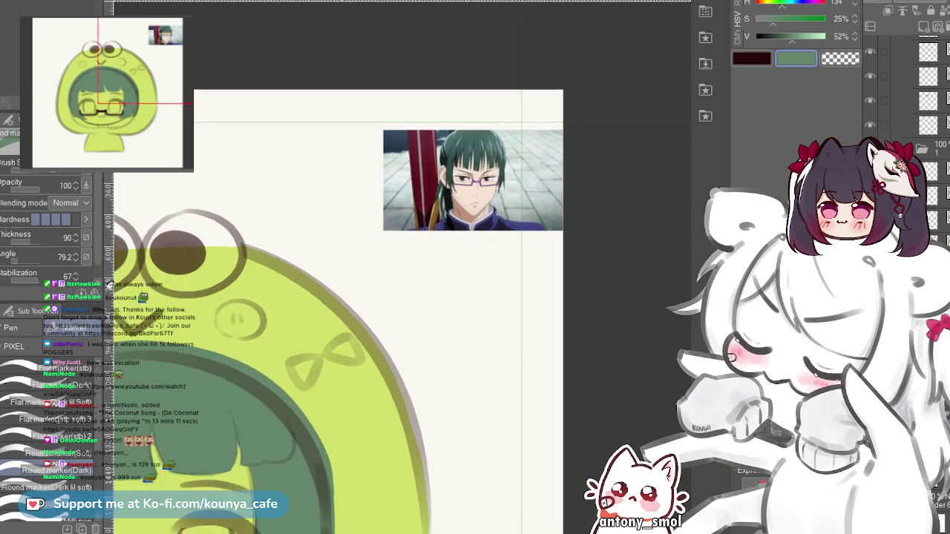
left_click_drag(322, 364, 573, 135)
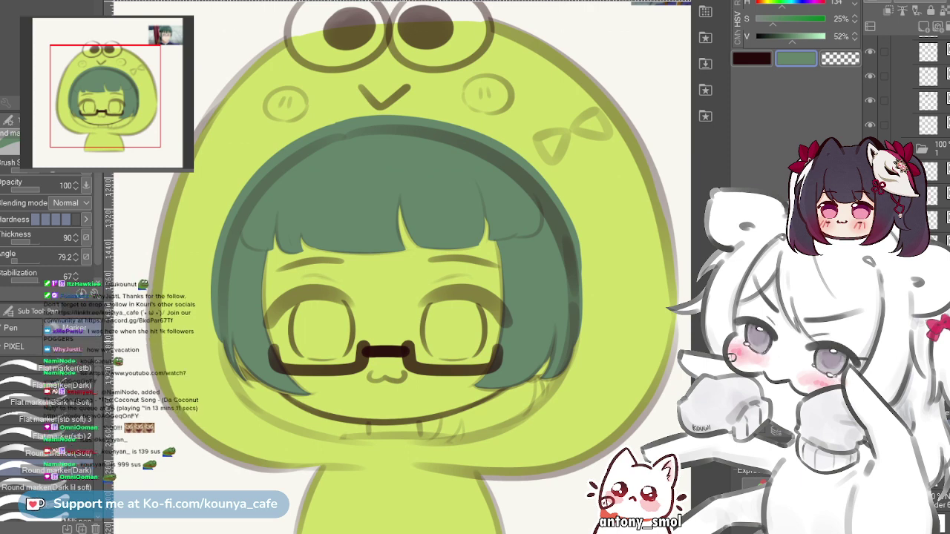
scroll(428, 350, "up", 3)
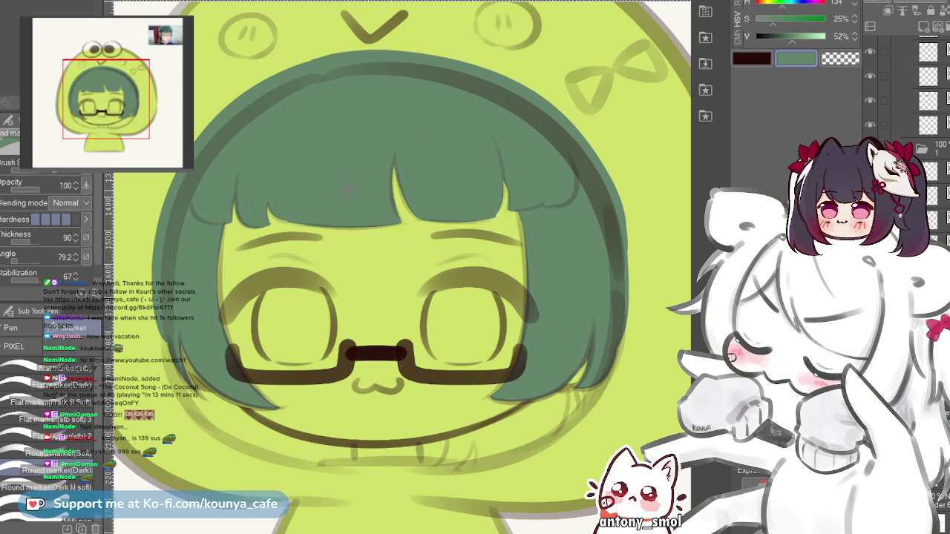
scroll(361, 200, "down", 2)
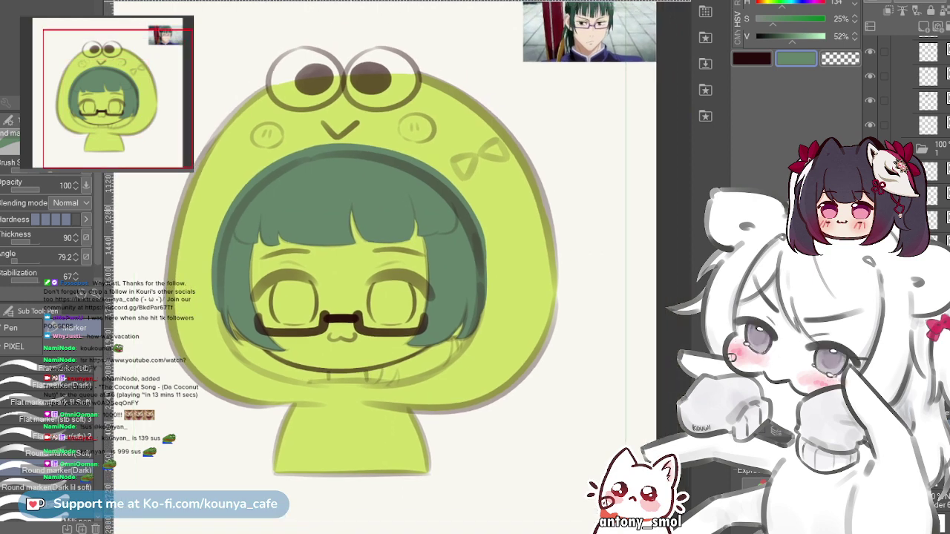
key("ctrl+plus")
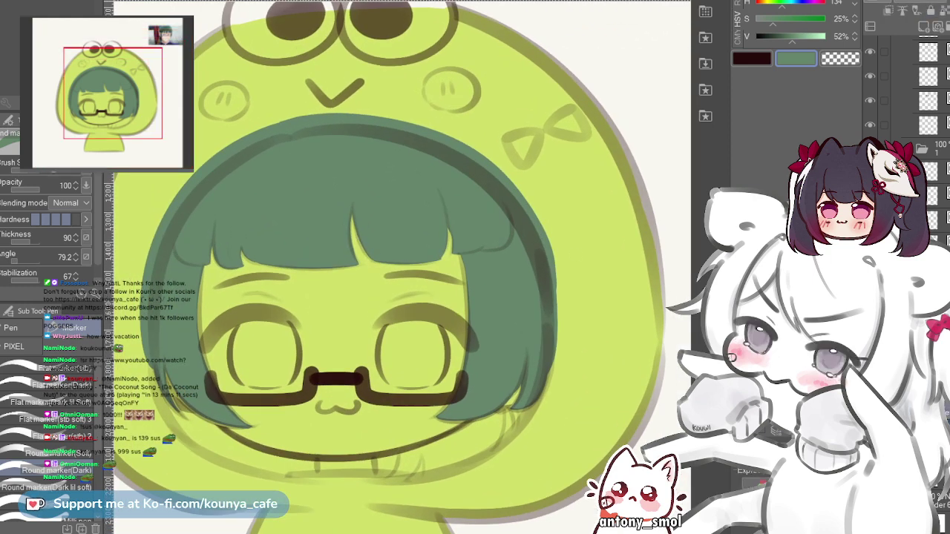
left_click_drag(401, 297, 442, 299)
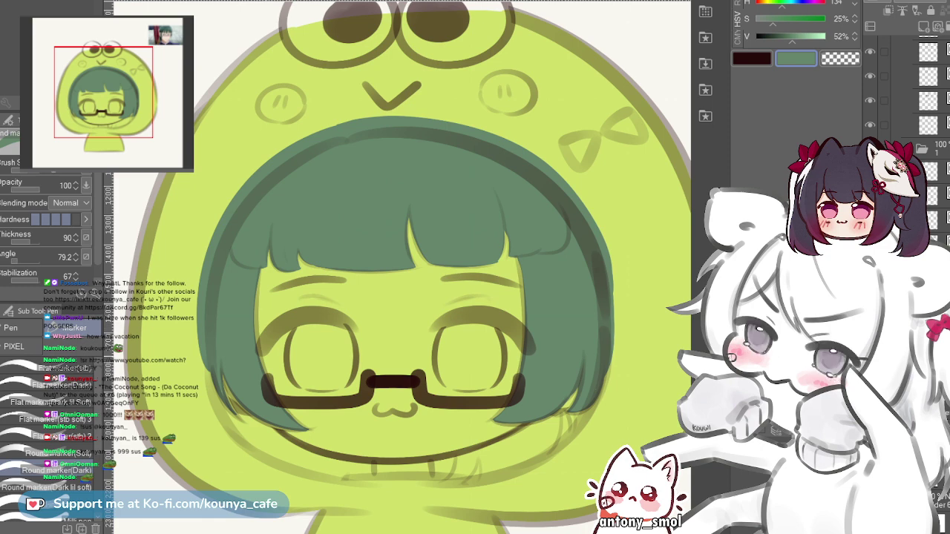
left_click_drag(401, 267, 378, 254)
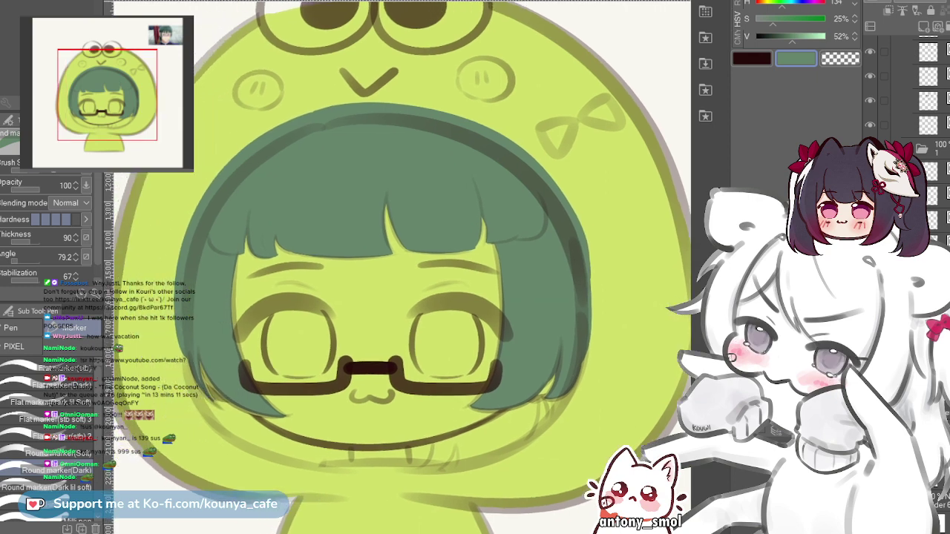
scroll(331, 357, "up", 2)
left_click_drag(332, 357, 334, 368)
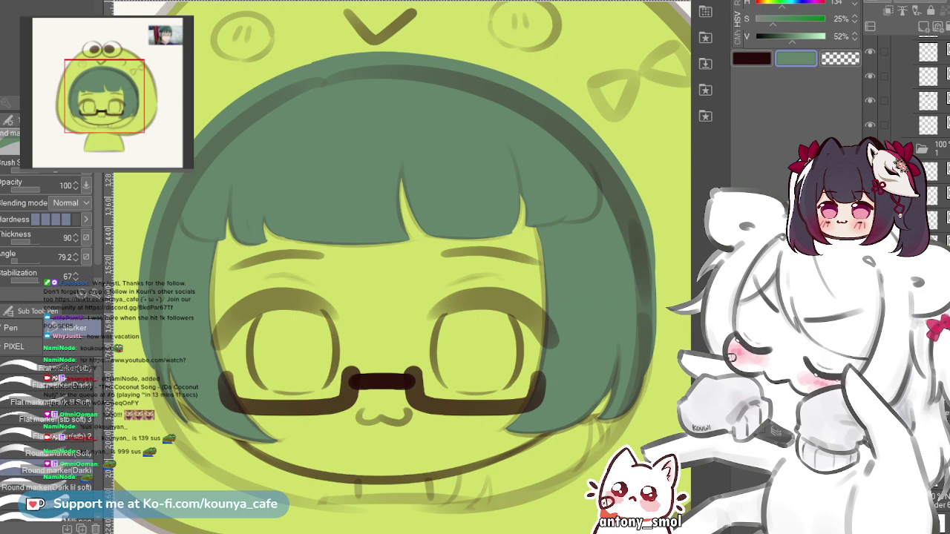
scroll(454, 389, "down", 3)
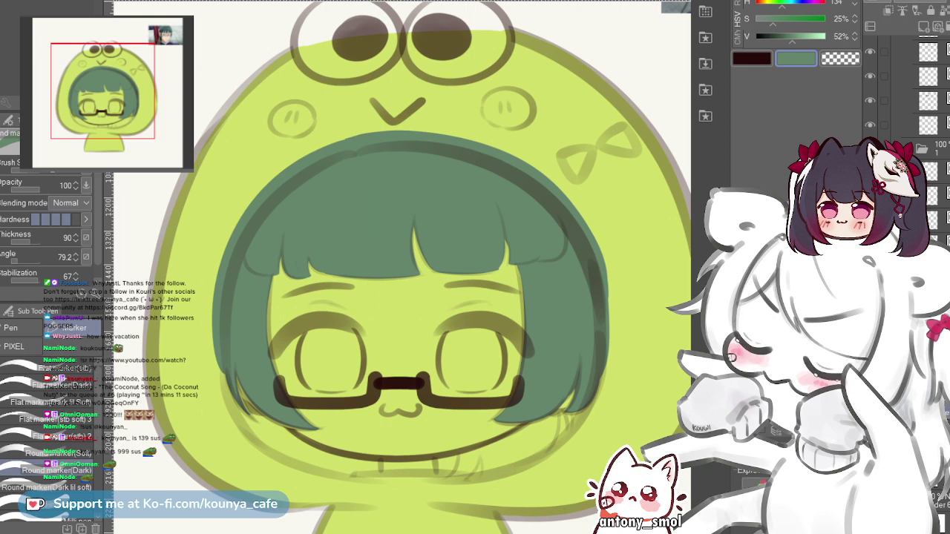
- Pick a muted olive from the drawing as the brush colour, with hue 54, saturation 40% and value 63%
left_click(676, 323, "alt")
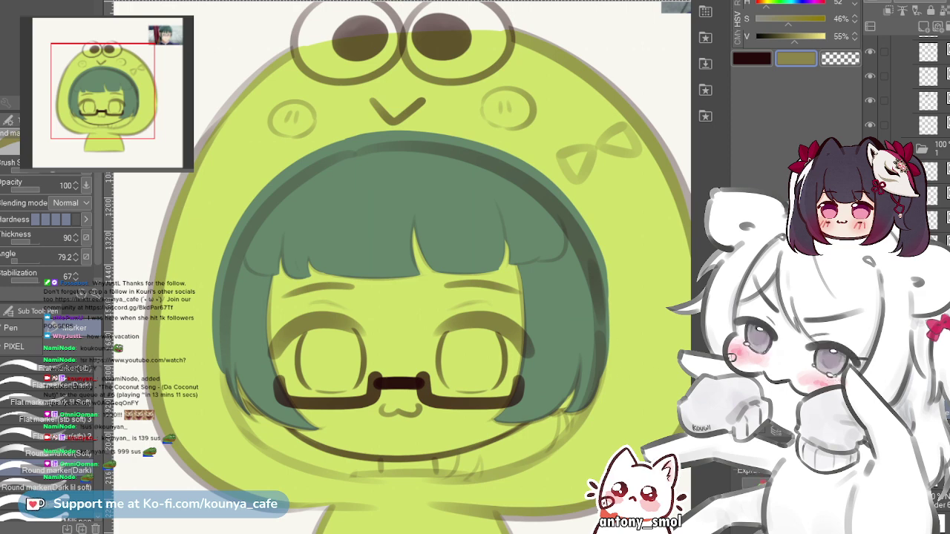
left_click_drag(403, 282, 381, 271)
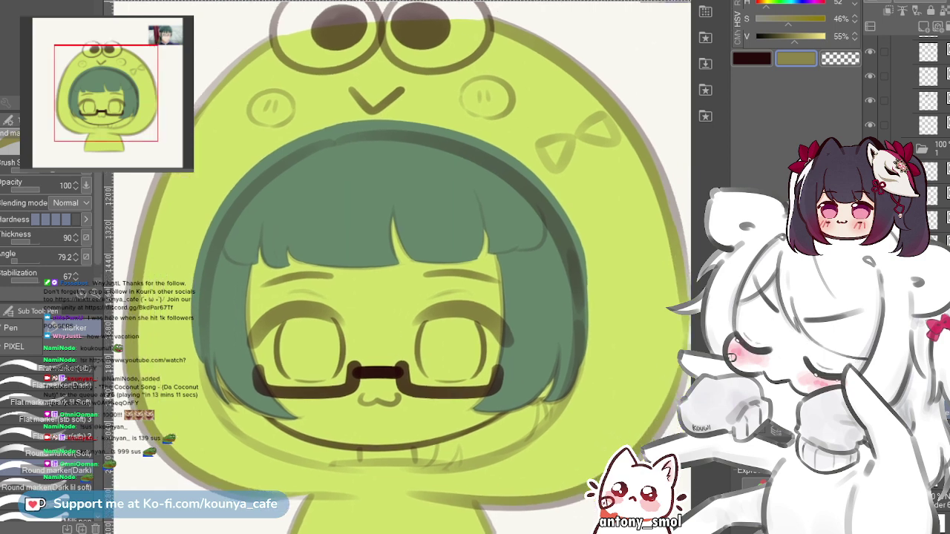
scroll(359, 402, "up", 2)
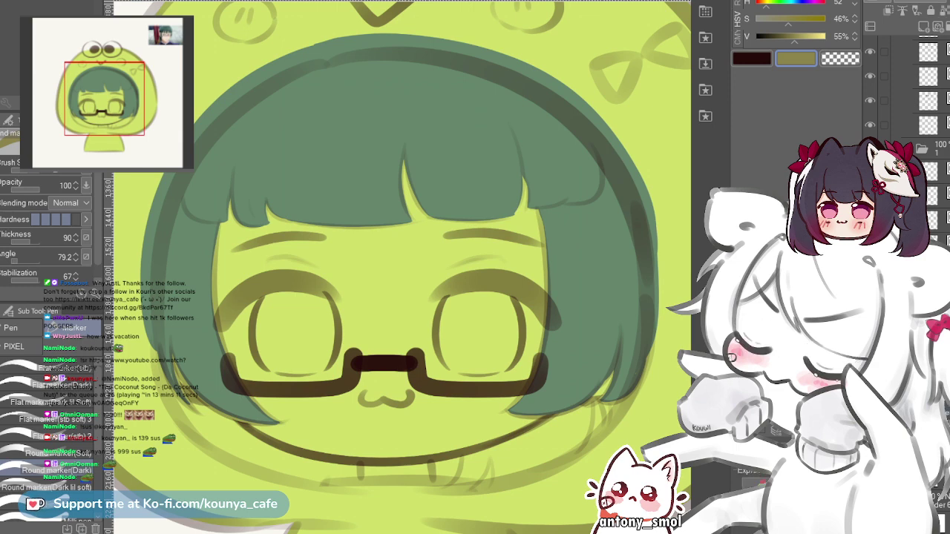
left_click_drag(401, 297, 394, 279)
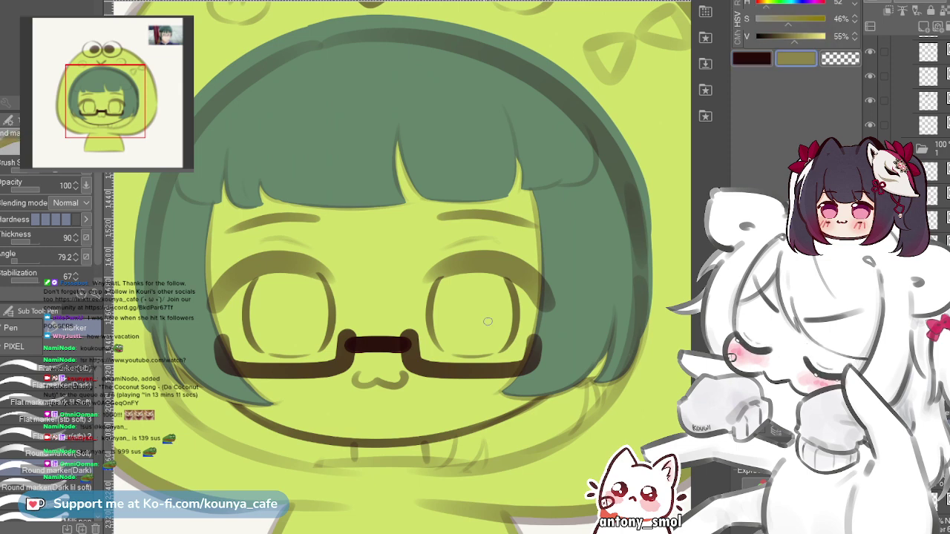
left_click_drag(466, 291, 468, 306)
key("ctrl+z")
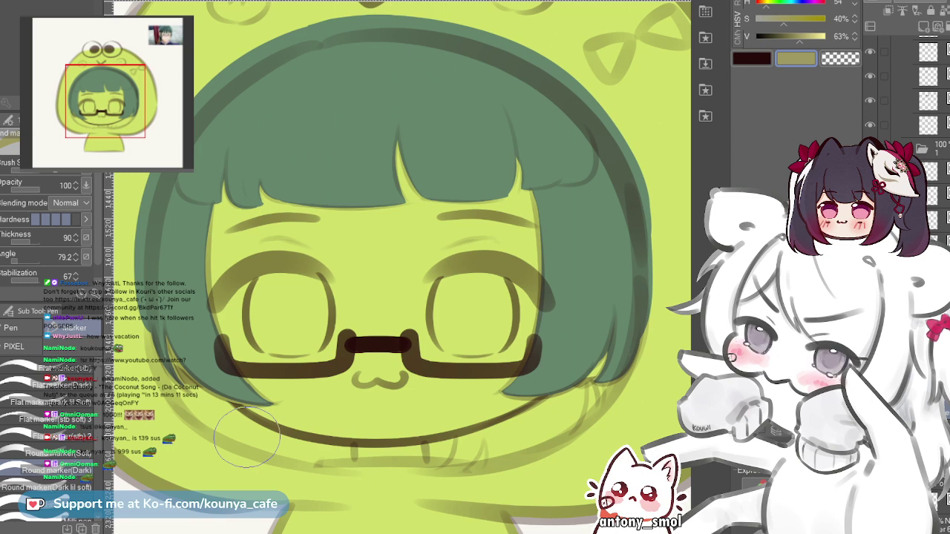
- Look through the layer list for the folder and layer to draw the eyes on, leaving nothing selected on the canvas
scroll(906, 123, "down", 2)
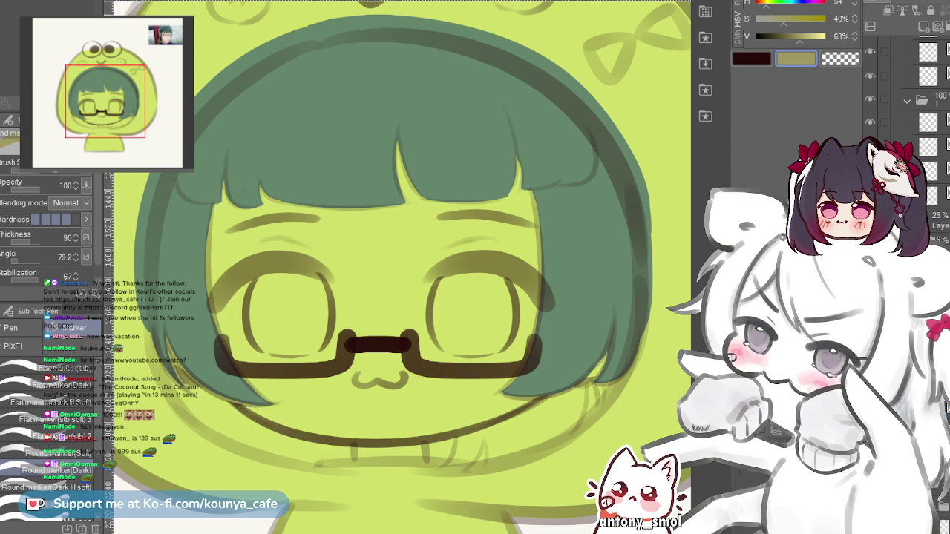
scroll(905, 111, "up", 5)
scroll(909, 96, "down", 1)
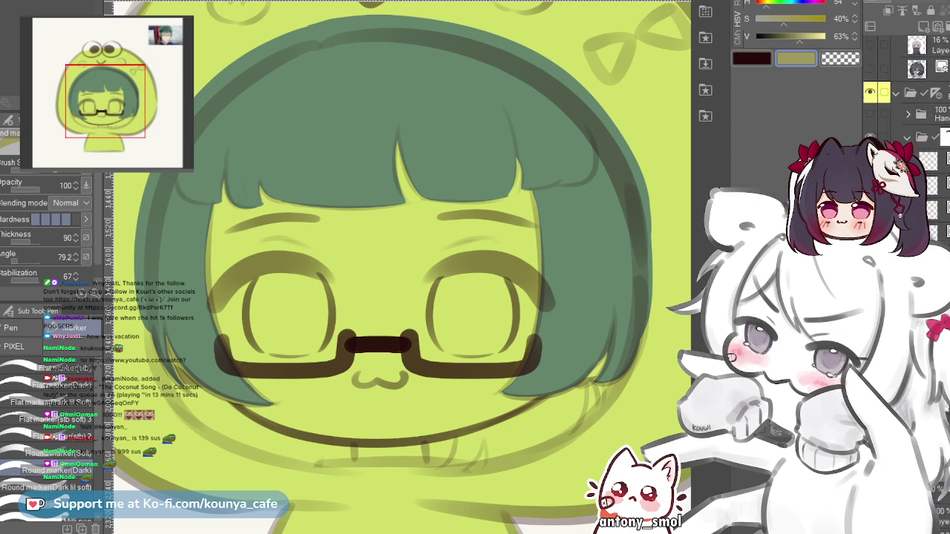
key("ctrl+a")
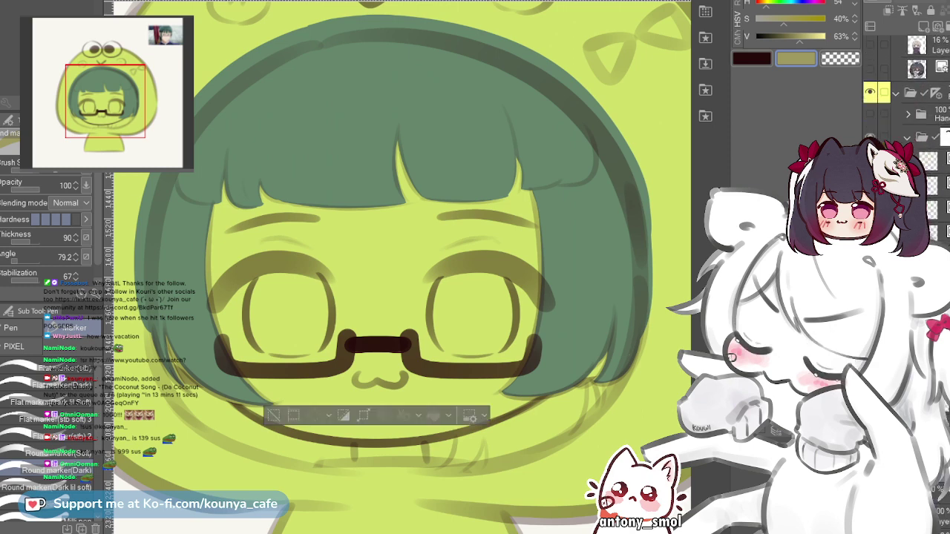
key("ctrl+d")
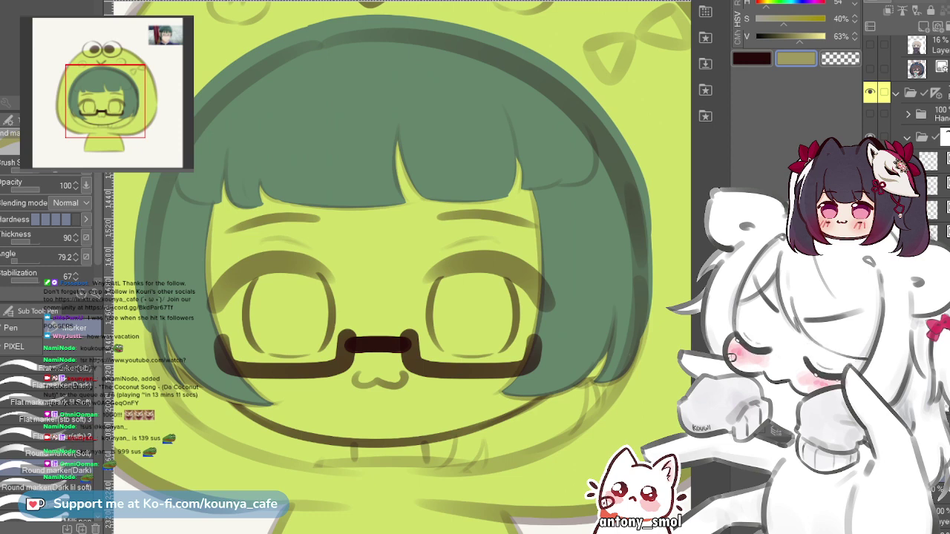
scroll(907, 111, "up", 2)
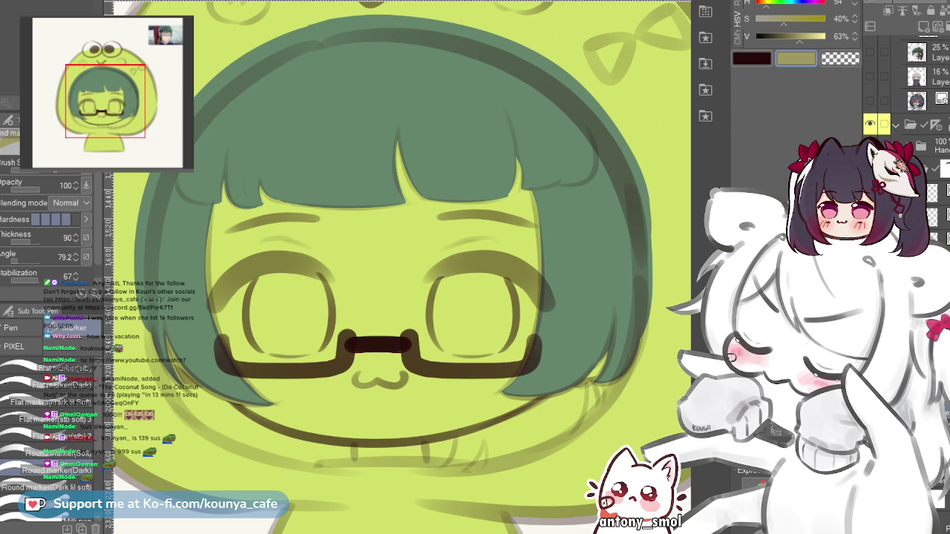
- Ink the top arc of the right-hand eye's iris in olive beneath the sketched upper lash, redrawing it until it fits
scroll(441, 325, "up", 3)
left_click_drag(546, 305, 410, 296)
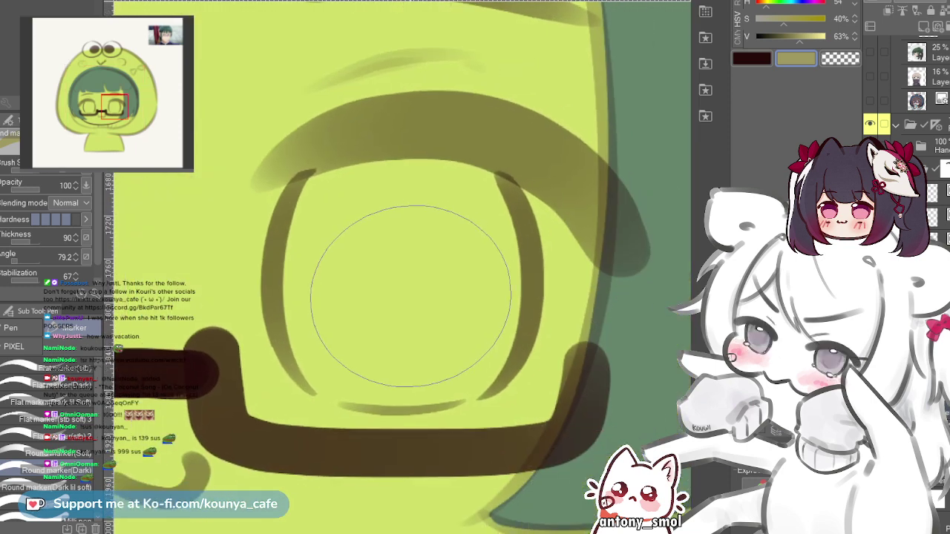
mouse_move(379, 183)
left_mouse_down("ctrl+alt")
mouse_move(352, 185)
mouse_move(485, 176)
left_mouse_up("ctrl+alt")
key("ctrl+z")
left_click_drag(318, 171, 501, 183)
scroll(451, 176, "up", 2)
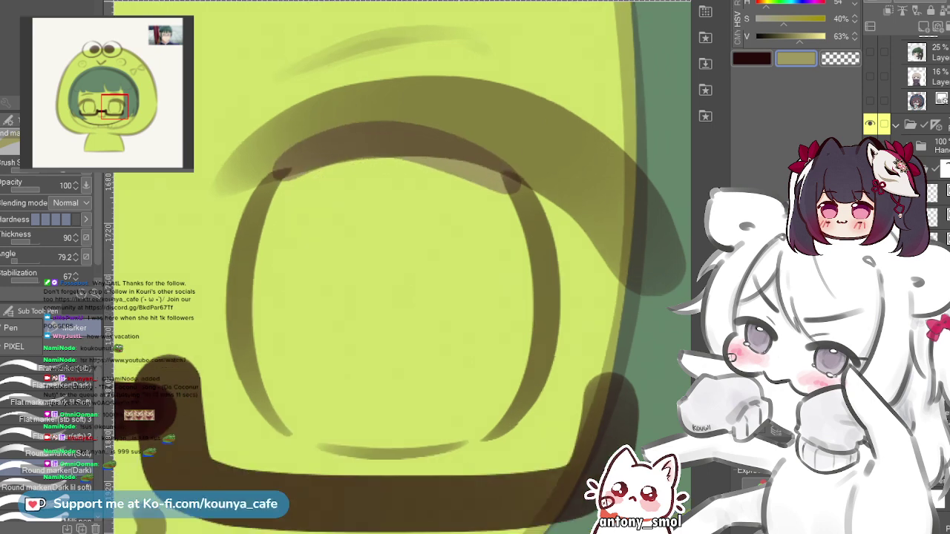
key("ctrl+z")
left_click_drag(317, 160, 513, 180)
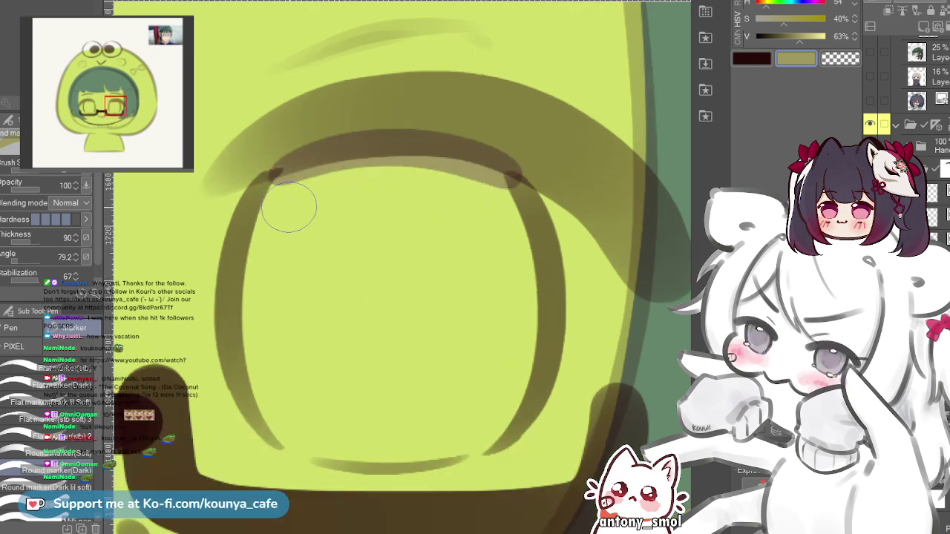
- Ink the iris's left side as an outward-bowing curve from the top arc's left end down to the lower outline, redrawing it until it fits
left_click_drag(275, 191, 301, 453)
key("ctrl+z")
mouse_move(297, 165)
left_mouse_down()
mouse_move(253, 253)
mouse_move(314, 441)
left_mouse_up()
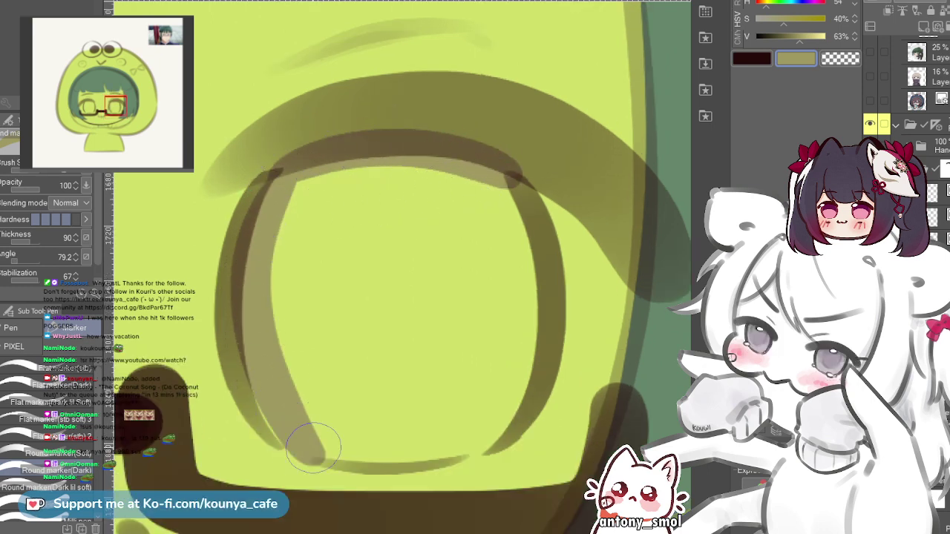
key("ctrl+z")
mouse_move(273, 177)
left_mouse_down()
mouse_move(245, 310)
mouse_move(312, 453)
left_mouse_up()
key("ctrl+z")
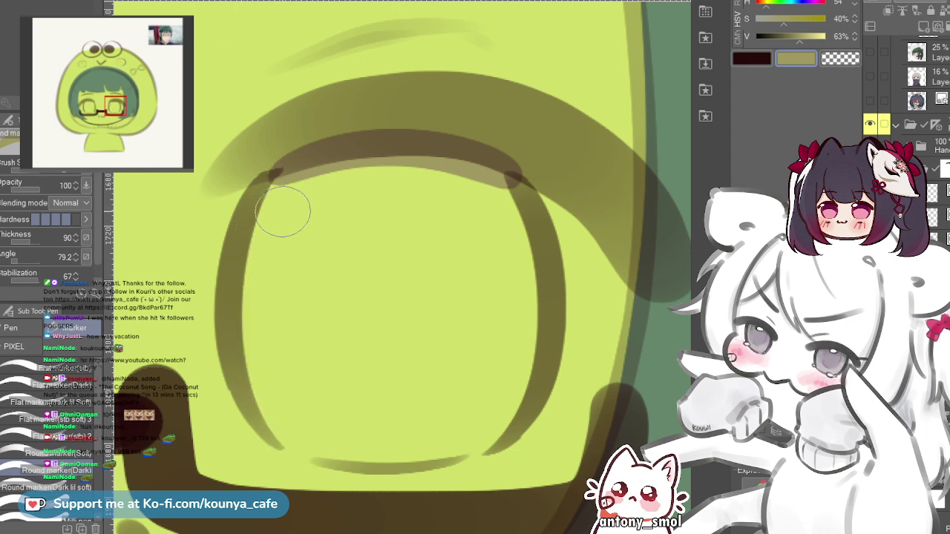
left_click_drag(275, 192, 308, 444)
key("ctrl+z")
mouse_move(271, 178)
left_mouse_down()
mouse_move(242, 277)
mouse_move(310, 444)
left_mouse_up()
key("ctrl+z")
left_click_drag(265, 394, 306, 449)
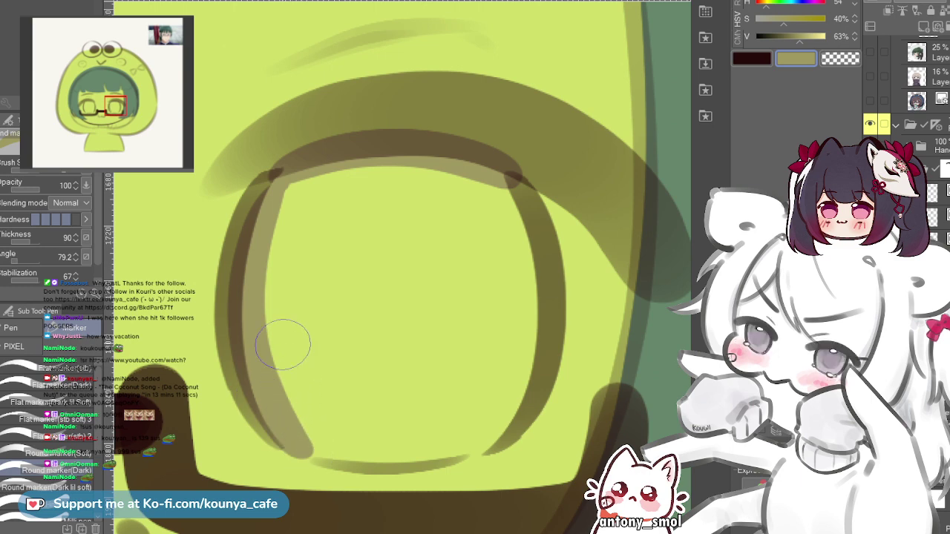
key("ctrl+z")
mouse_move(277, 178)
left_mouse_down()
mouse_move(246, 272)
mouse_move(293, 441)
left_mouse_up()
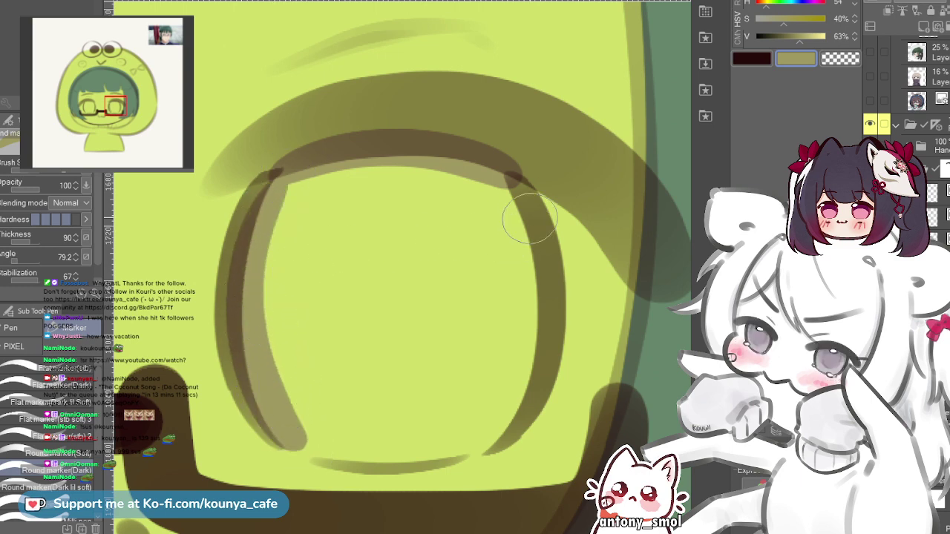
- Ink the iris's right side as a mirrored curve from the top arc's right end down toward the lower outline, redrawing it until it fits
left_click_drag(501, 199, 484, 429)
scroll(475, 355, "up", 2)
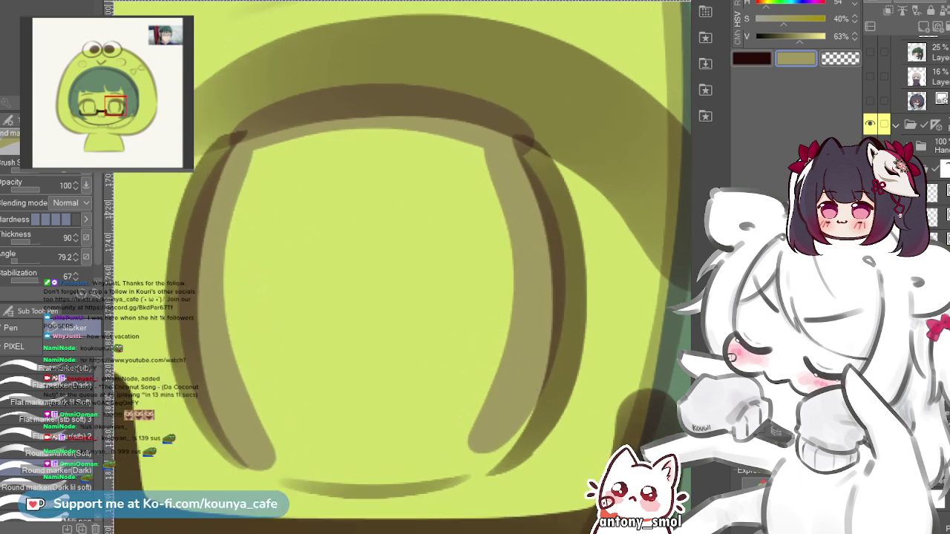
key("ctrl+z")
left_click_drag(524, 151, 512, 384)
key("ctrl+z")
mouse_move(518, 152)
left_mouse_down()
mouse_move(525, 198)
mouse_move(495, 450)
left_mouse_up()
key("ctrl+z")
mouse_move(518, 149)
left_mouse_down()
mouse_move(546, 258)
mouse_move(483, 471)
left_mouse_up()
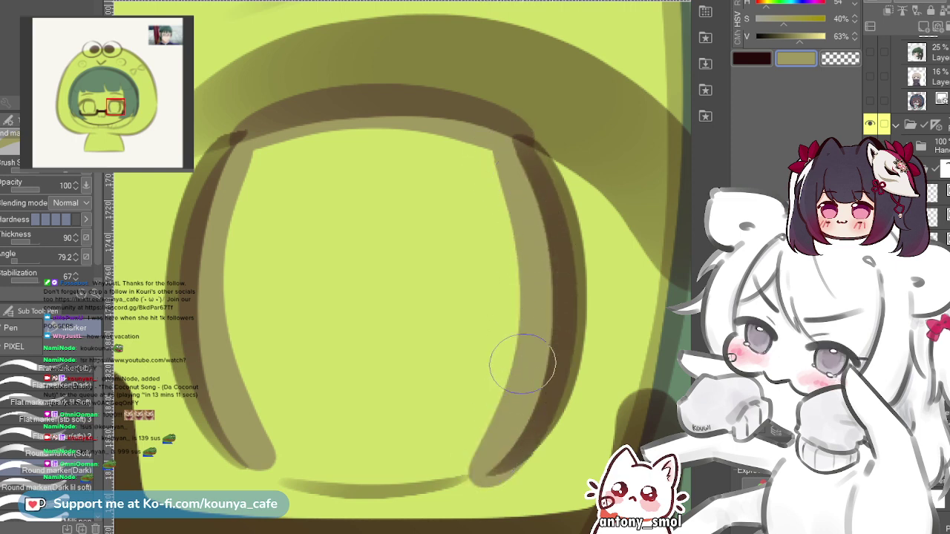
key("ctrl+z")
mouse_move(511, 155)
left_mouse_down()
mouse_move(536, 339)
mouse_move(478, 471)
left_mouse_up()
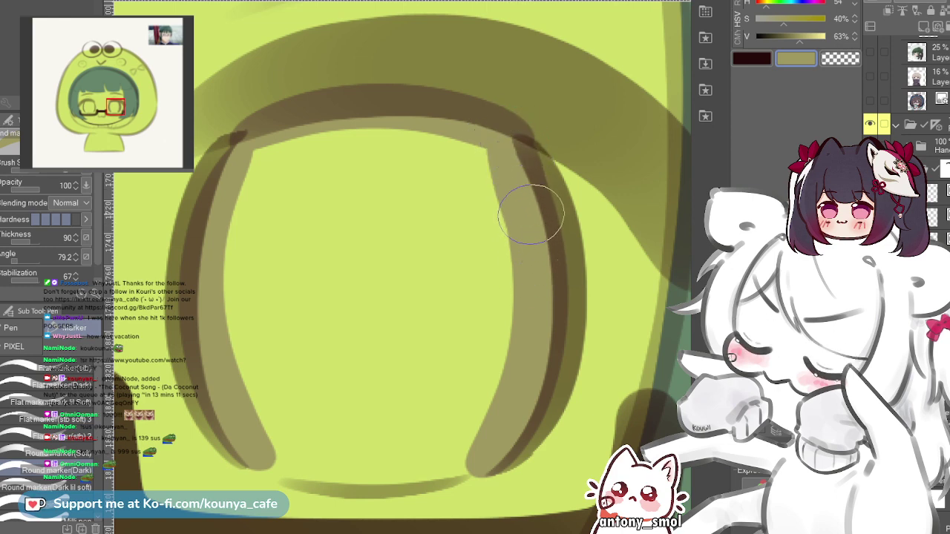
- Ink the bottom curve of the right-hand eye's iris in olive, redrawing it once, and fill the closed outline with the same olive
mouse_move(265, 457)
left_mouse_down()
mouse_move(374, 467)
mouse_move(496, 438)
left_mouse_up()
key("ctrl+z")
mouse_move(283, 446)
left_mouse_down()
mouse_move(314, 462)
mouse_move(422, 417)
left_mouse_up()
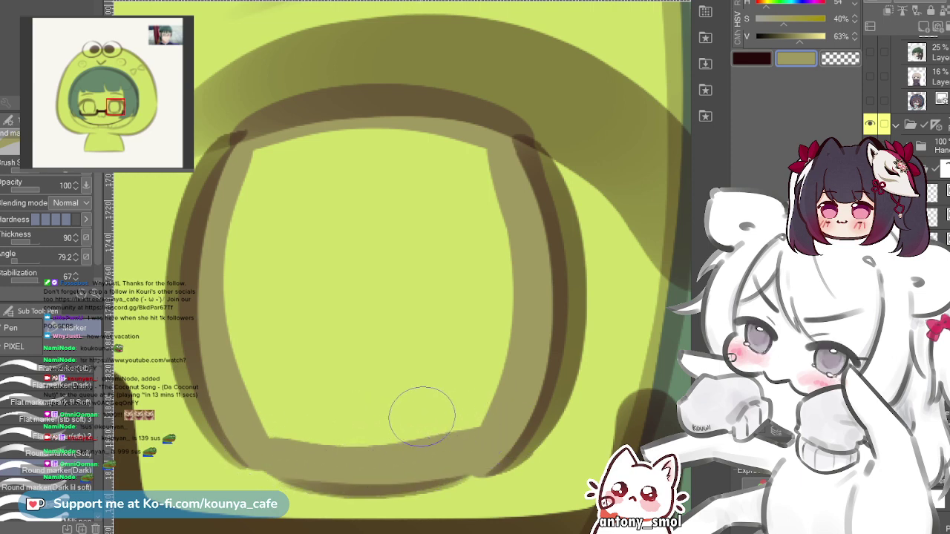
key("g")
left_click(358, 297)
scroll(359, 298, "down", 6)
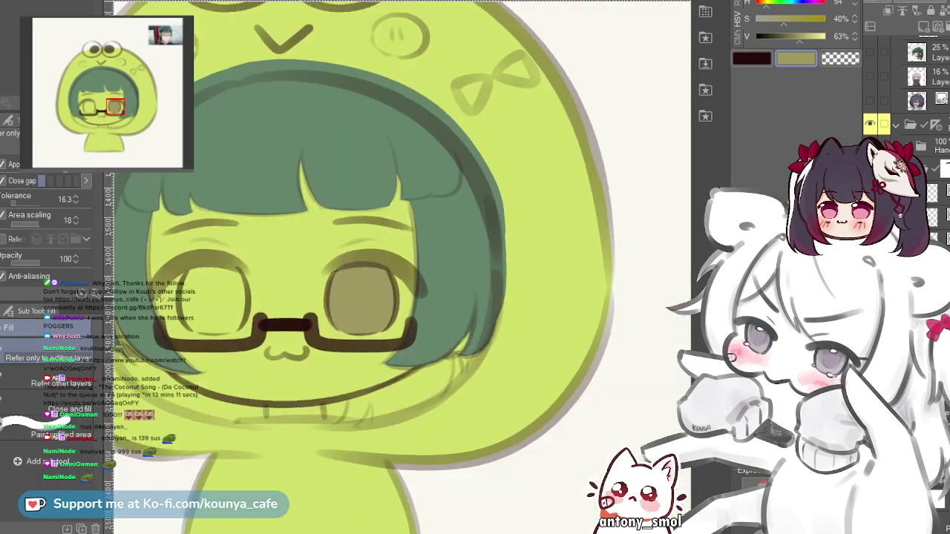
- Ink the left side of the left-hand eye's iris as an outward-bowing olive curve, redrawing it until it fits, and add its top arc
key("p")
scroll(230, 253, "up", 2)
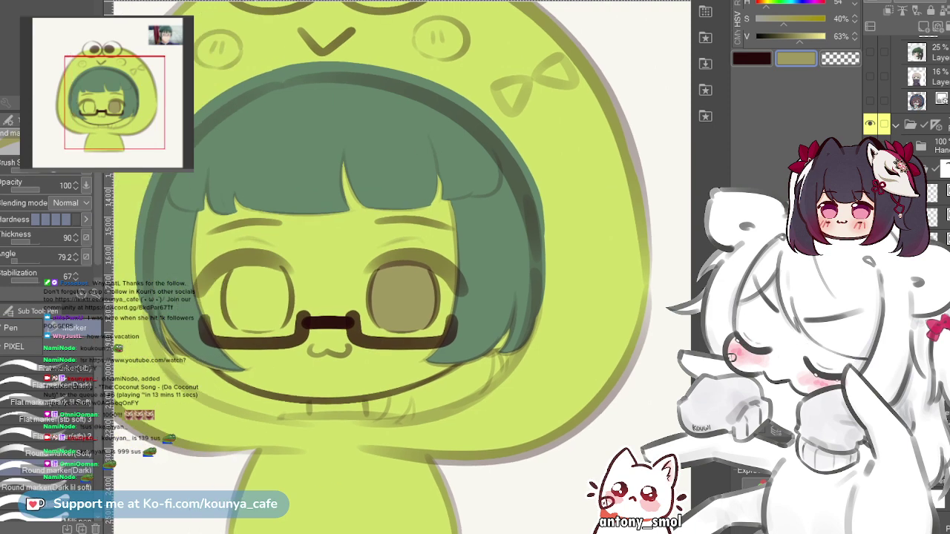
left_click_drag(221, 230, 225, 355)
key("ctrl+z")
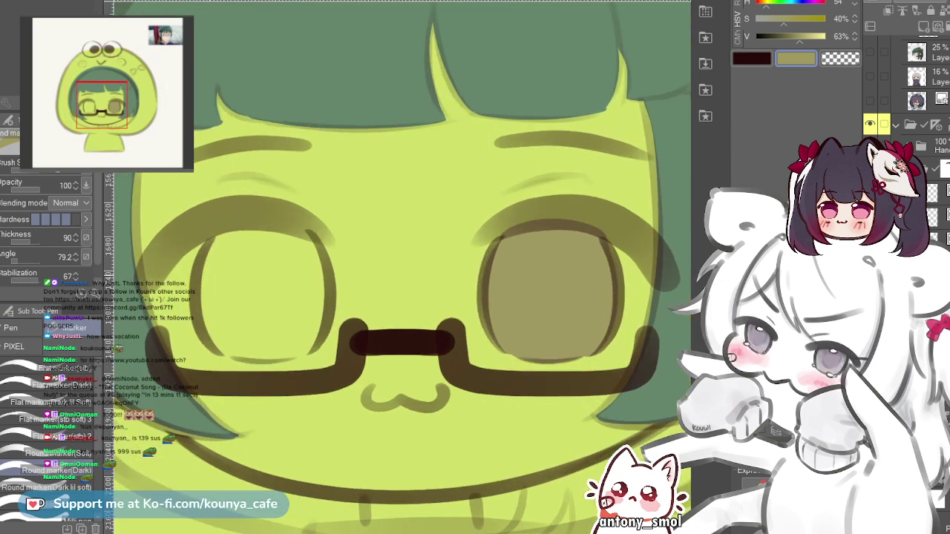
left_click_drag(204, 275, 224, 351)
scroll(213, 309, "up", 1)
key("ctrl+z")
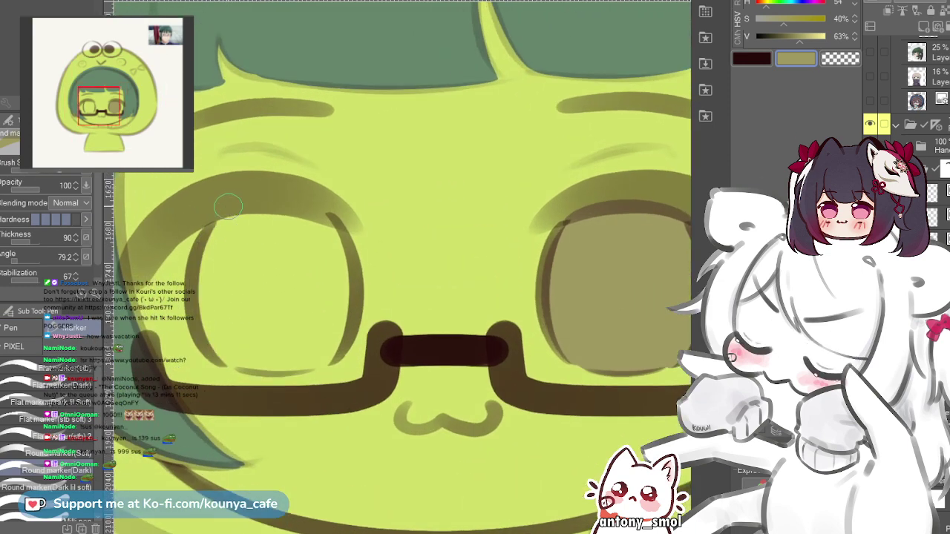
mouse_move(227, 207)
left_mouse_down()
mouse_move(207, 240)
mouse_move(224, 353)
left_mouse_up()
key("ctrl+z")
left_click_drag(231, 217, 237, 365)
key("ctrl+z")
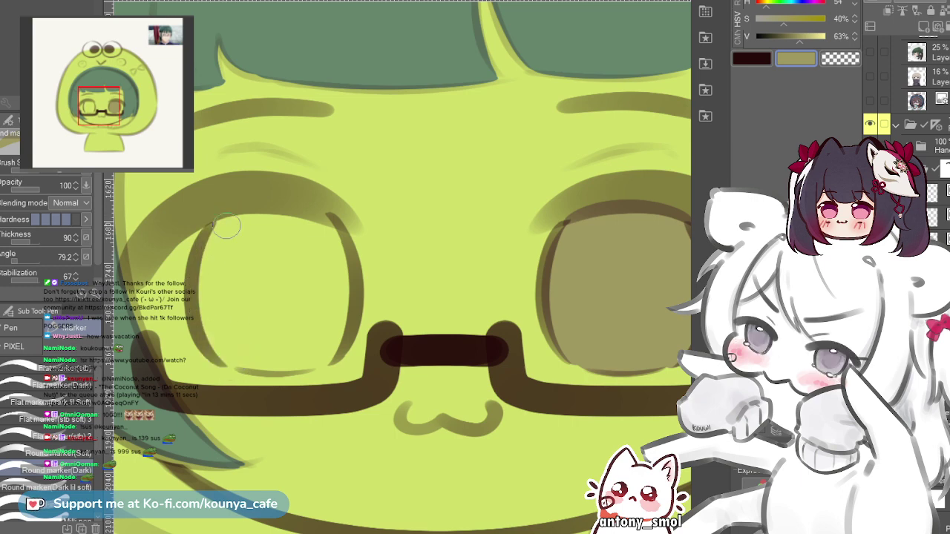
mouse_move(233, 215)
left_mouse_down()
mouse_move(216, 239)
mouse_move(236, 362)
left_mouse_up()
key("ctrl+z")
left_click_drag(225, 212, 222, 364)
key("ctrl+z")
key("ctrl+z")
left_click_drag(225, 212, 223, 364)
key("ctrl+z")
left_click_drag(225, 214, 222, 364)
key("ctrl+z")
left_click_drag(225, 212, 222, 364)
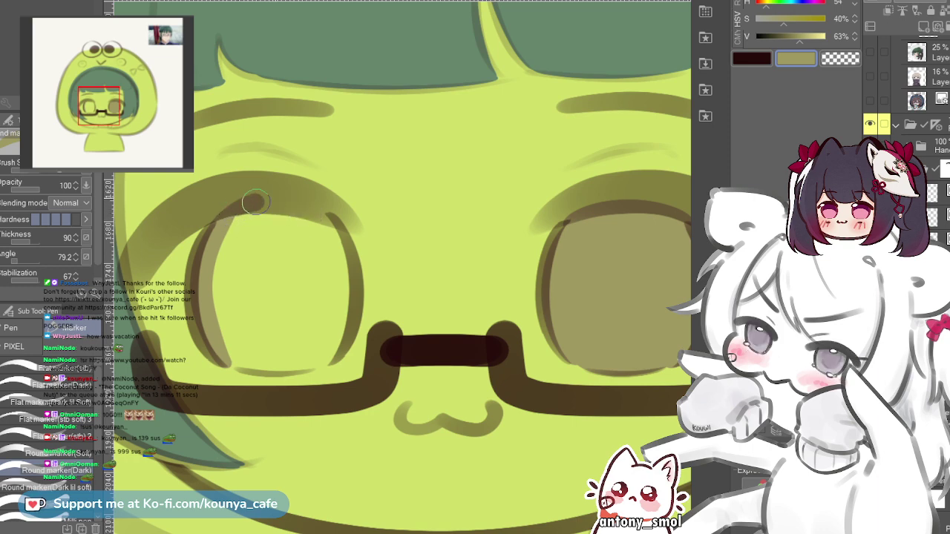
key("ctrl+z")
left_click_drag(227, 216, 338, 223)
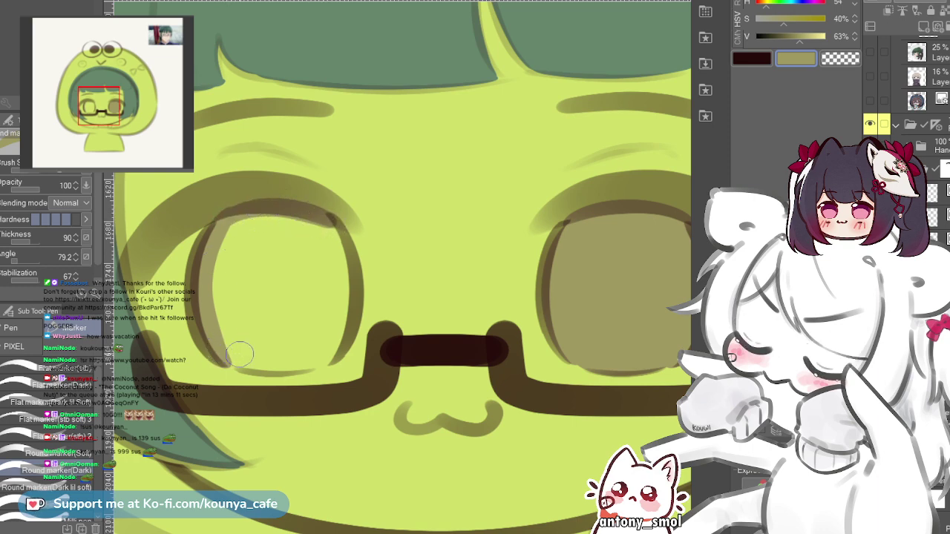
- Ink the bottom curve of the left-hand iris from the left side's lower end across to the sketched right side, redrawing it until it fits
scroll(144, 324, "up", 2)
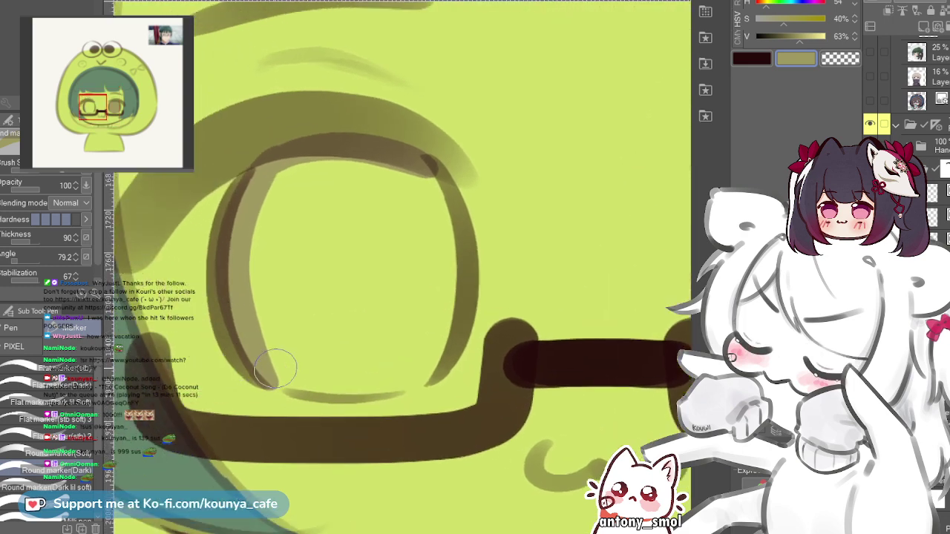
mouse_move(280, 369)
left_mouse_down()
mouse_move(342, 381)
mouse_move(447, 358)
left_mouse_up()
key("ctrl+z")
left_click_drag(269, 374, 429, 370)
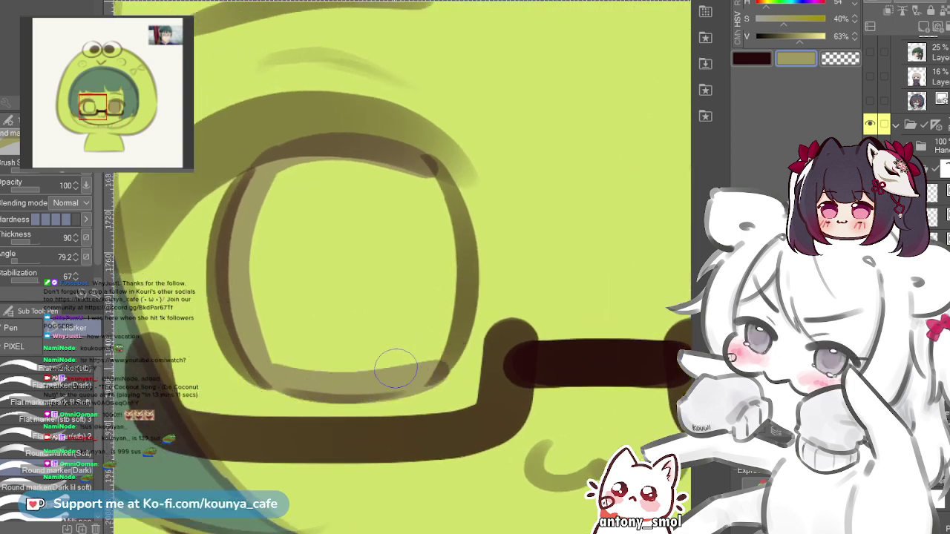
scroll(333, 369, "up", 3)
key("ctrl+z")
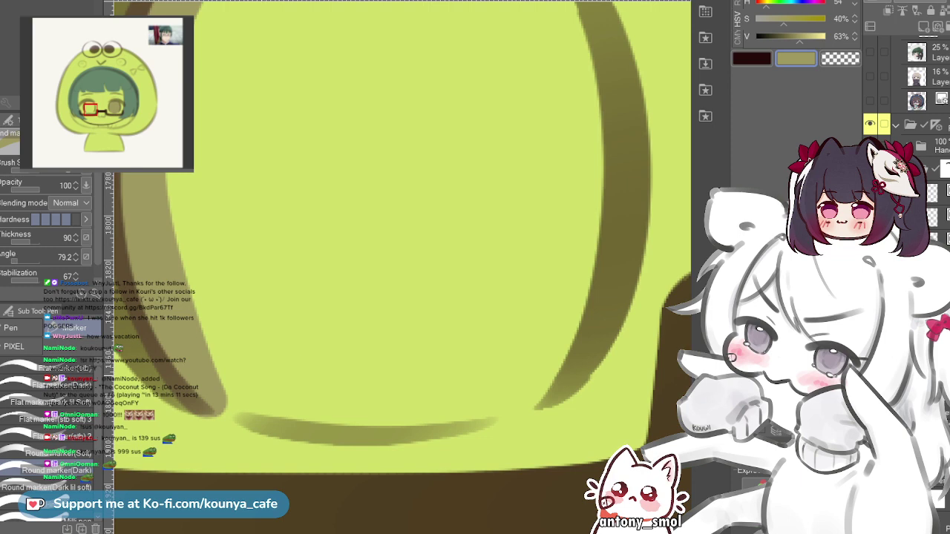
scroll(251, 365, "down", 2)
mouse_move(218, 361)
left_mouse_down()
mouse_move(312, 389)
mouse_move(409, 375)
left_mouse_up()
key("ctrl+z")
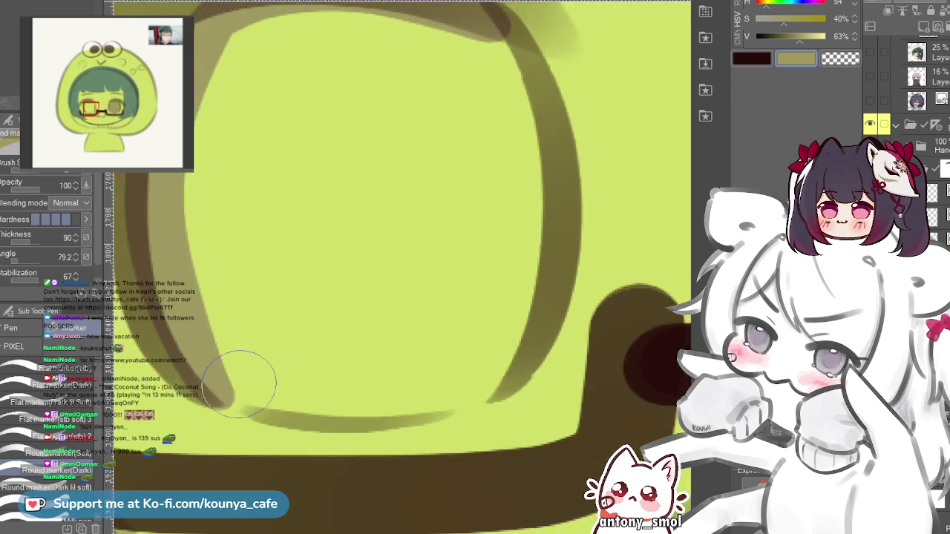
mouse_move(239, 385)
left_mouse_down()
mouse_move(429, 381)
mouse_move(481, 368)
mouse_move(256, 395)
mouse_move(456, 388)
left_mouse_up()
key("ctrl+z")
key("ctrl+z")
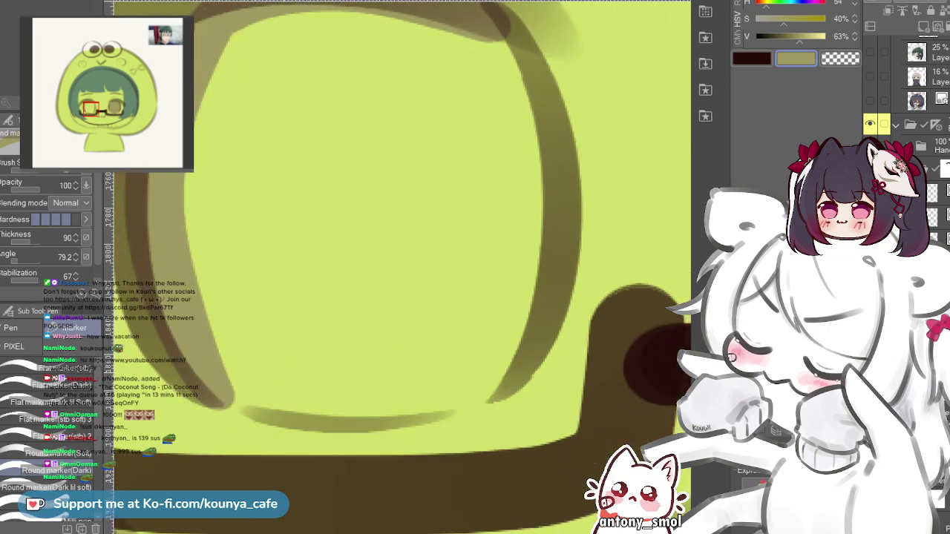
mouse_move(245, 382)
left_mouse_down()
mouse_move(374, 400)
mouse_move(502, 365)
mouse_move(520, 386)
left_mouse_up()
key("ctrl+z")
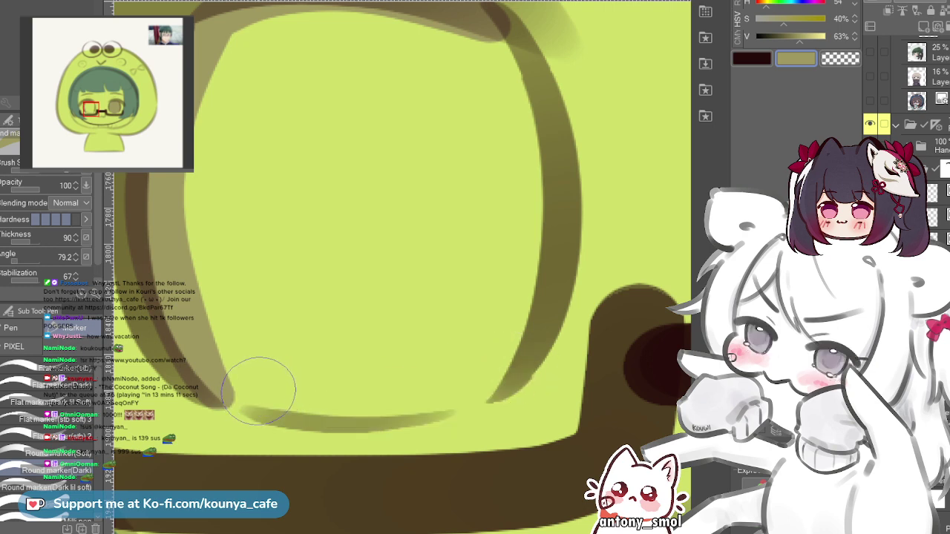
mouse_move(208, 371)
left_mouse_down()
mouse_move(334, 394)
mouse_move(520, 386)
left_mouse_up()
key("ctrl+z")
mouse_move(223, 353)
left_mouse_down()
mouse_move(315, 395)
mouse_move(499, 360)
mouse_move(519, 383)
left_mouse_up()
key("ctrl+z")
mouse_move(215, 360)
left_mouse_down()
mouse_move(339, 392)
mouse_move(510, 364)
left_mouse_up()
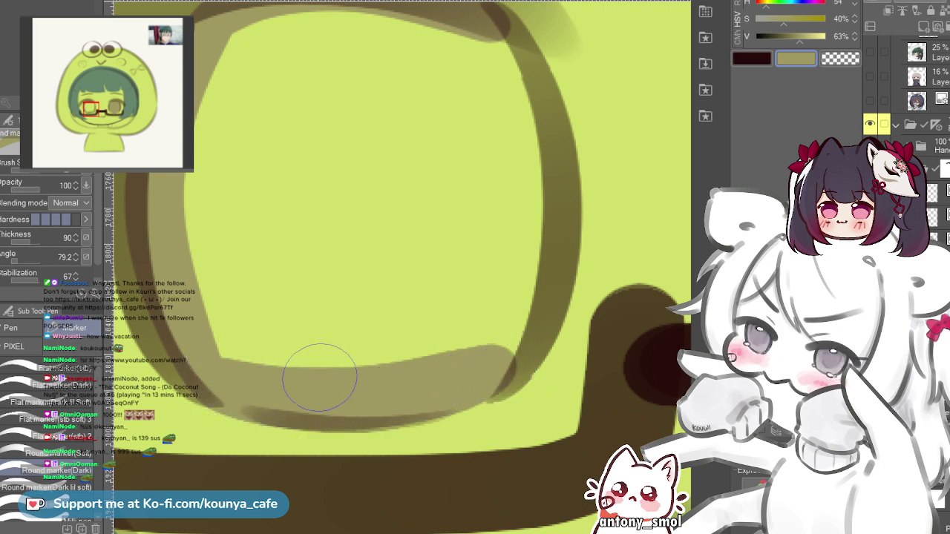
- Ink the left-hand iris's right side to close its outline and fill the shape with the same olive
scroll(320, 377, "down", 3)
left_click_drag(320, 377, 287, 398)
scroll(343, 286, "up", 2)
mouse_move(343, 286)
left_mouse_down()
mouse_move(382, 246)
mouse_move(405, 238)
left_mouse_up()
scroll(389, 263, "up", 2)
left_click_drag(403, 138, 386, 467)
key("ctrl+z")
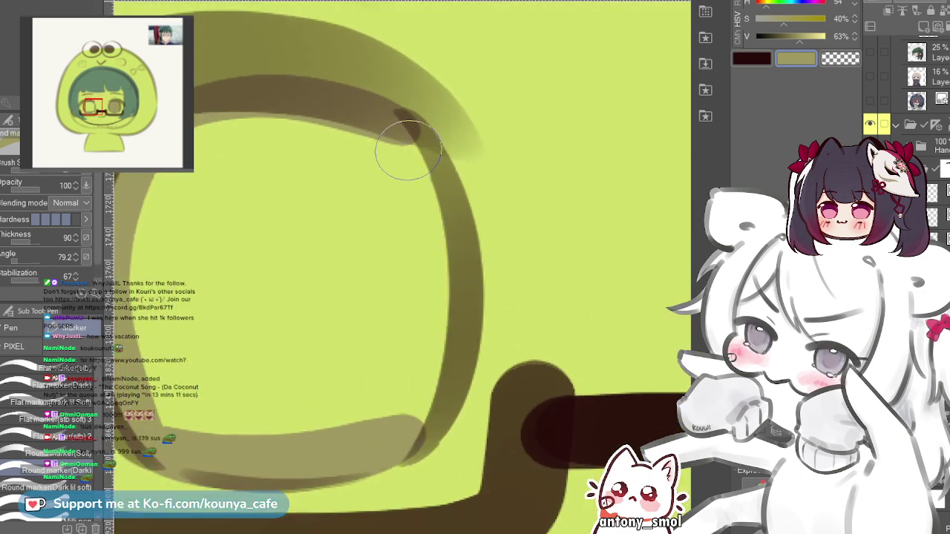
mouse_move(408, 151)
left_mouse_down()
mouse_move(435, 329)
mouse_move(392, 425)
left_mouse_up()
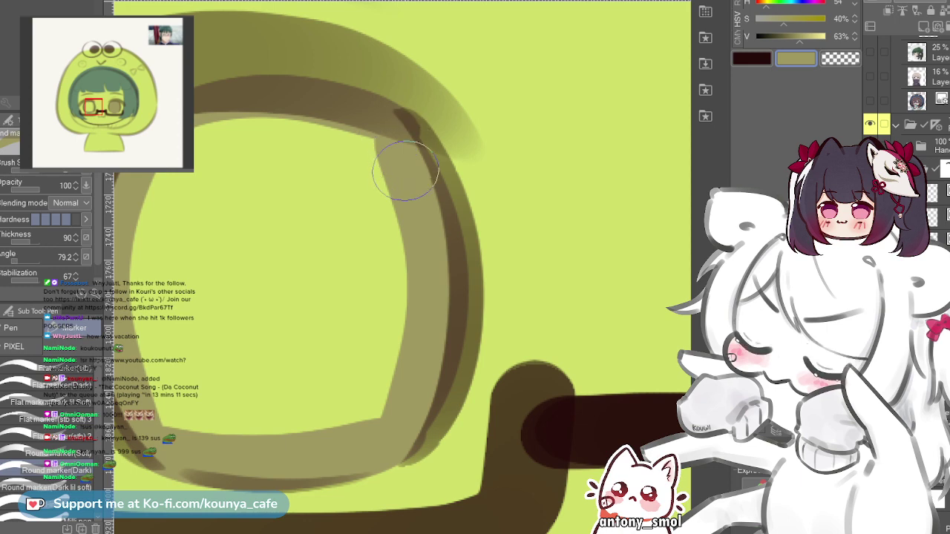
key("g")
left_click(272, 272)
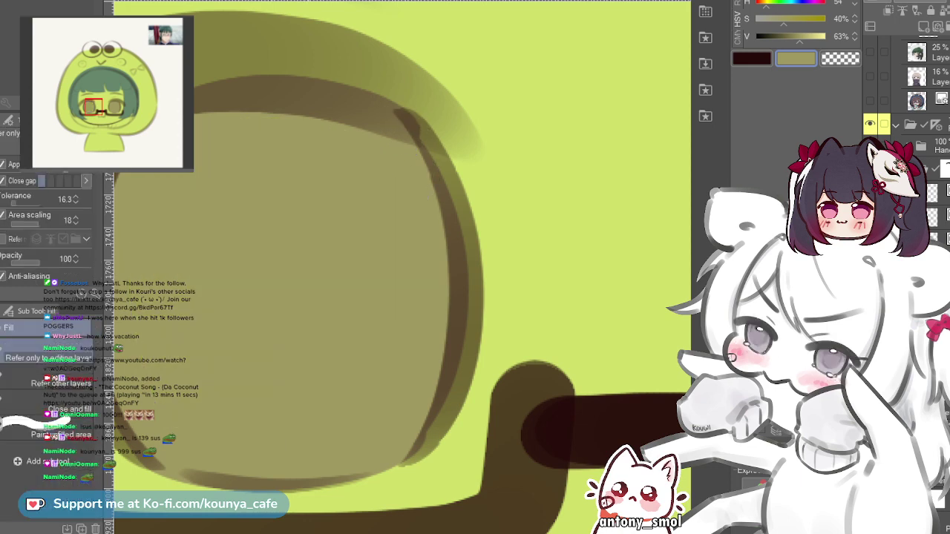
scroll(401, 267, "down", 3)
- Hide the green hair, leaving the hood's fill and the sketch on the canvas
key("p")
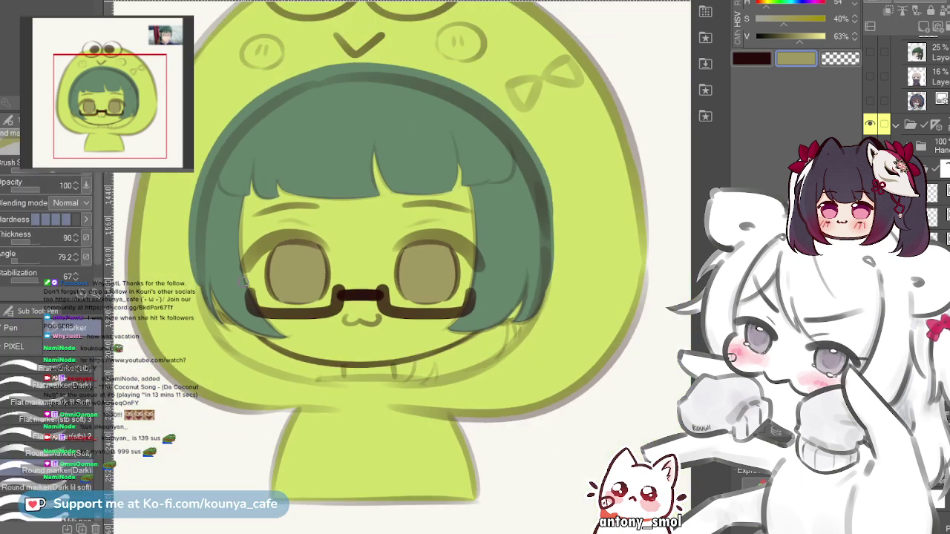
scroll(373, 281, "up", 3)
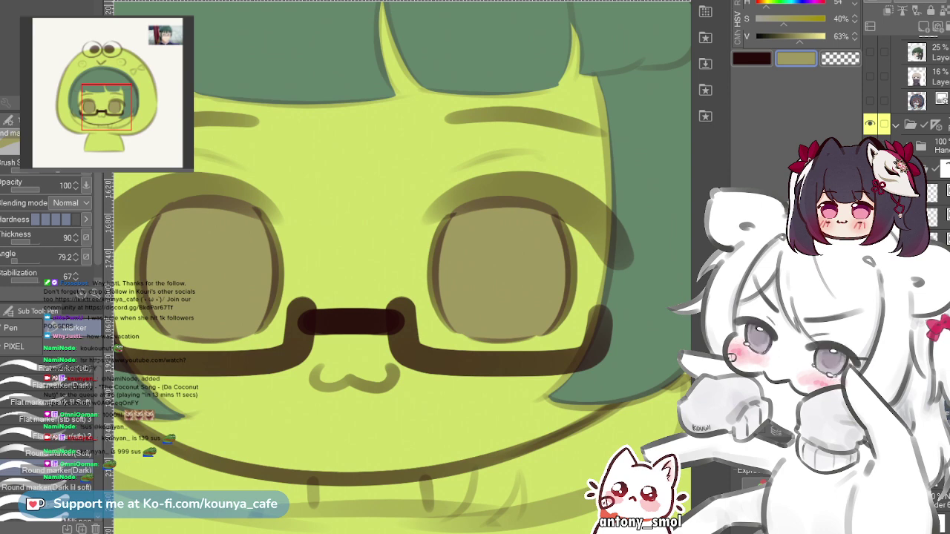
scroll(444, 309, "down", 1)
scroll(438, 327, "down", 3)
left_click_drag(438, 327, 454, 357)
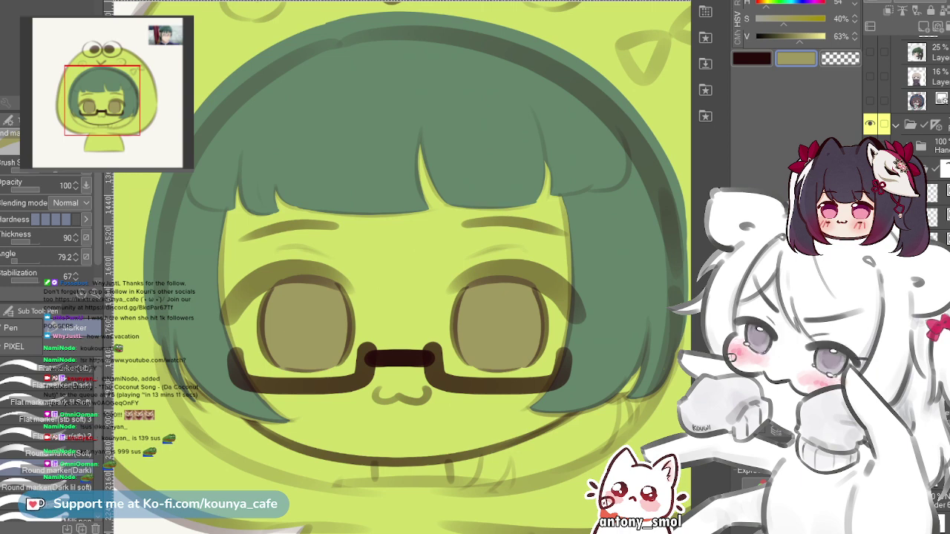
key("Delete")
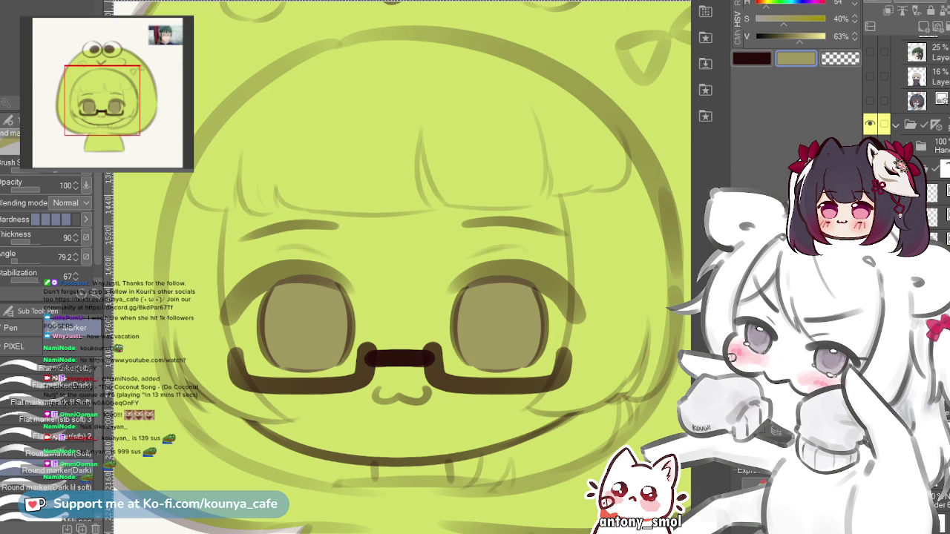
- Erase the hood's fill along the left inner edge of the sketched face opening with the hard eraser, from the upper curve down to the cheek
key("e")
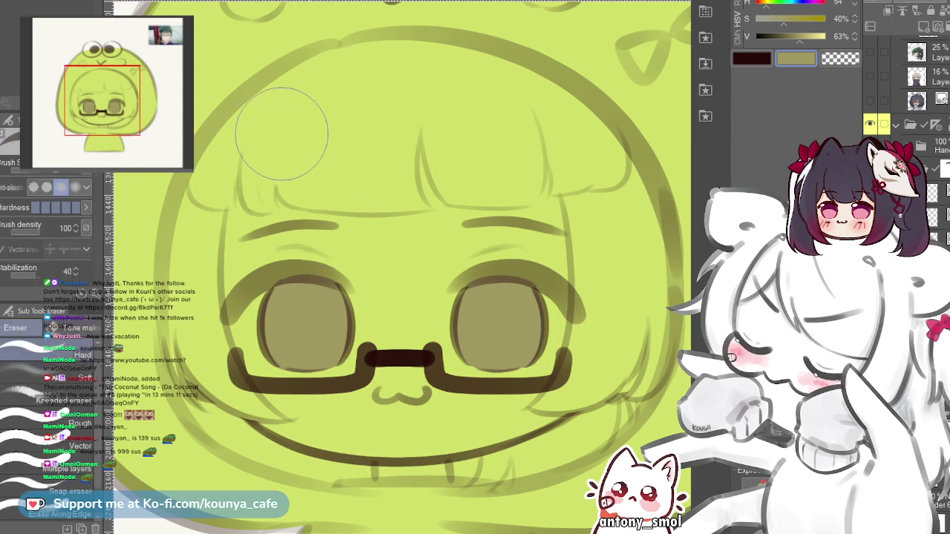
mouse_move(337, 89)
left_mouse_down()
mouse_move(182, 267)
mouse_move(170, 379)
left_mouse_up()
key("ctrl+z")
mouse_move(312, 71)
left_mouse_down()
mouse_move(256, 112)
mouse_move(170, 387)
left_mouse_up()
key("ctrl+z")
mouse_move(325, 66)
left_mouse_down()
mouse_move(205, 213)
mouse_move(192, 390)
left_mouse_up()
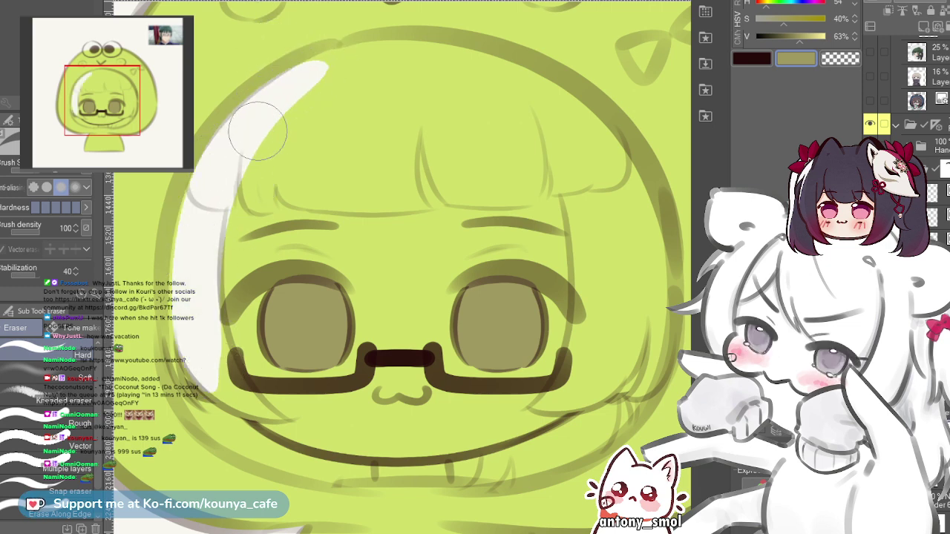
left_click_drag(251, 112, 185, 383)
key("ctrl+z")
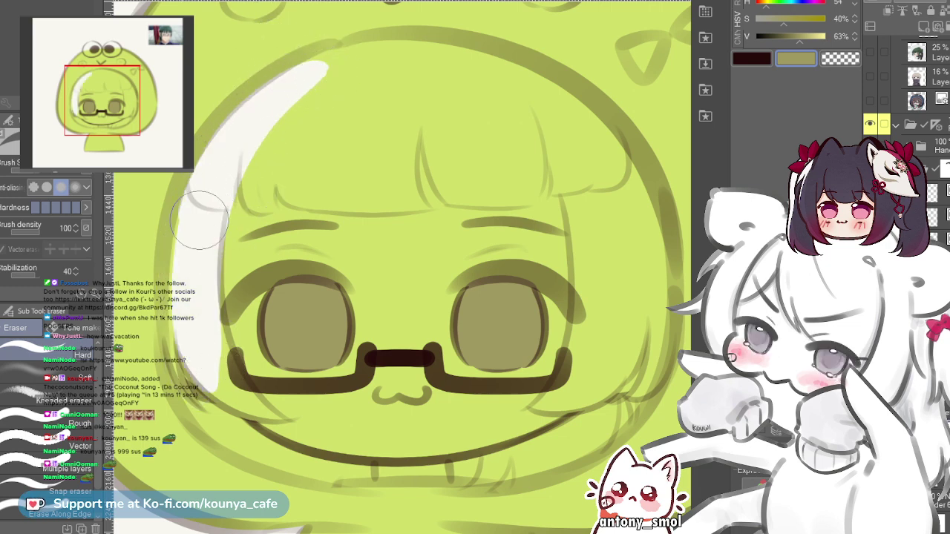
- Extend the erased band from the left side over the top of the face opening, following the sketched hood edge
mouse_move(188, 268)
left_mouse_down()
mouse_move(209, 214)
mouse_move(317, 83)
mouse_move(431, 61)
left_mouse_up()
mouse_move(263, 107)
left_mouse_down()
mouse_move(400, 50)
mouse_move(600, 131)
left_mouse_up()
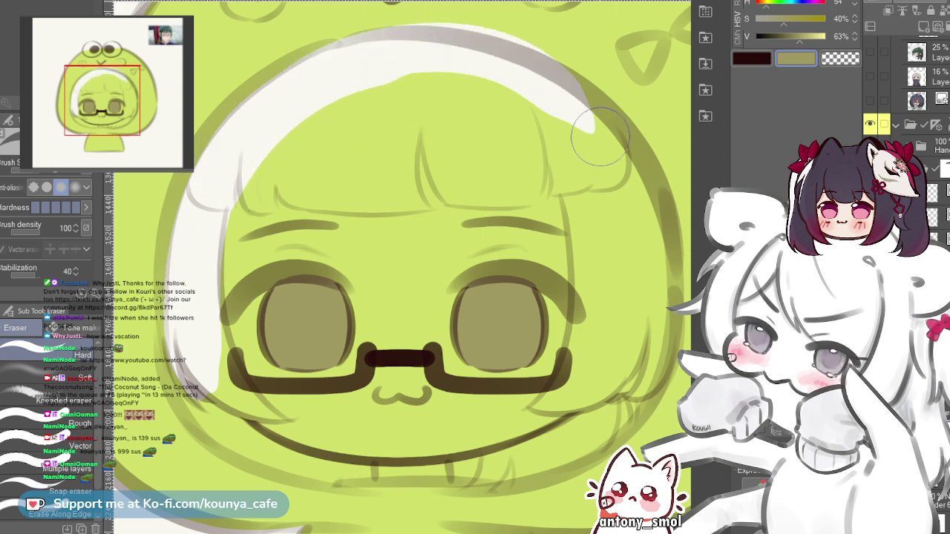
key("ctrl+z")
mouse_move(363, 67)
left_mouse_down()
mouse_move(531, 109)
mouse_move(570, 168)
left_mouse_up()
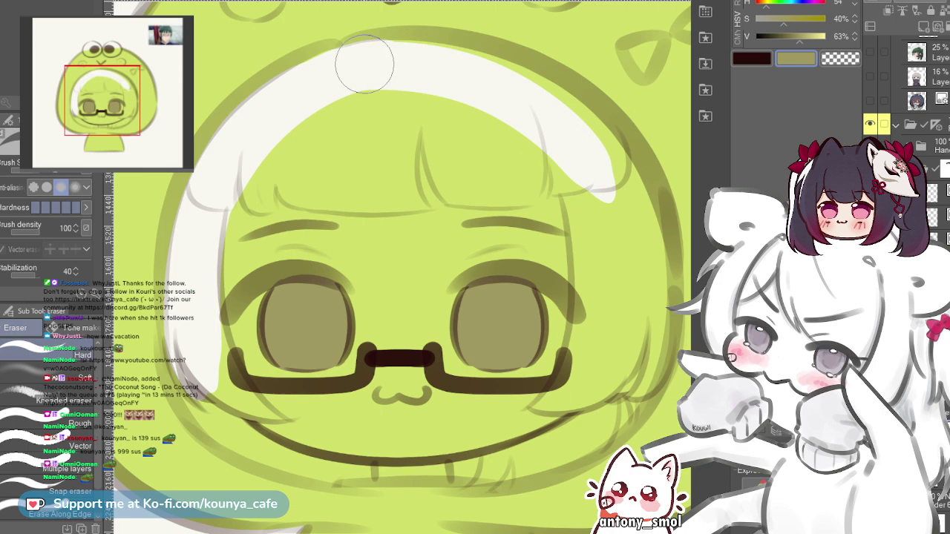
mouse_move(364, 64)
left_mouse_down()
mouse_move(604, 180)
mouse_move(613, 222)
mouse_move(528, 241)
left_mouse_up()
key("ctrl+z")
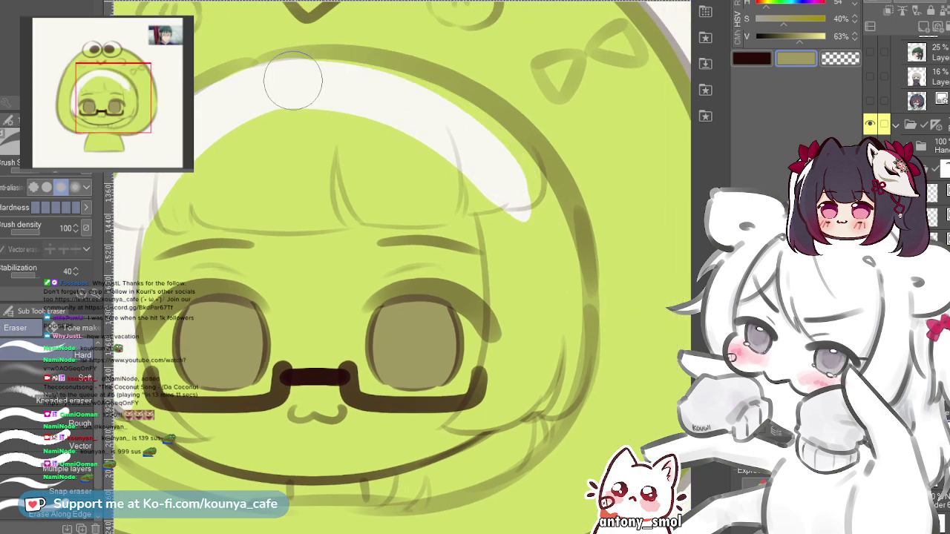
- Erase the hood's fill along the upper-right inner edge of the face opening down to about eye level
mouse_move(293, 80)
left_mouse_down()
mouse_move(387, 89)
mouse_move(557, 271)
left_mouse_up()
left_click_drag(334, 75, 549, 258)
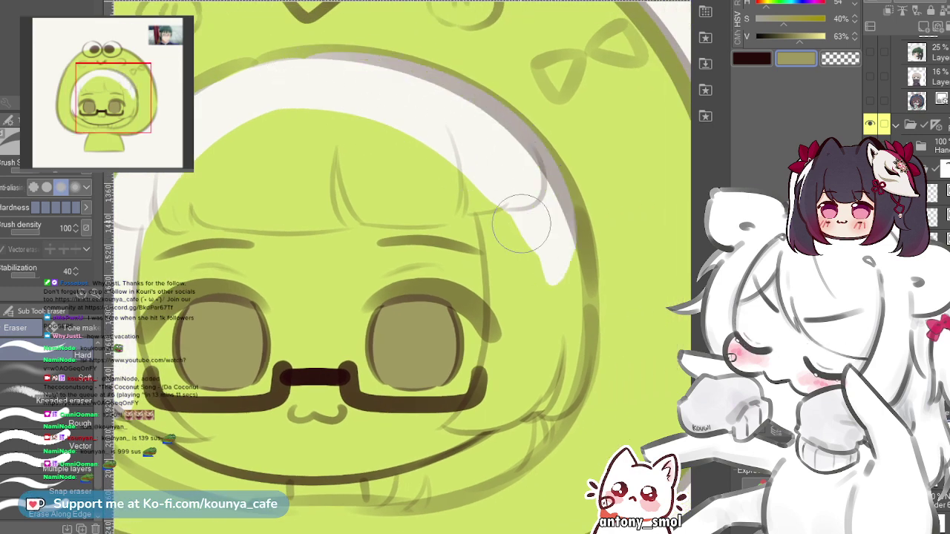
key("ctrl+z")
mouse_move(298, 80)
left_mouse_down()
mouse_move(379, 91)
mouse_move(563, 288)
left_mouse_up()
key("ctrl+z")
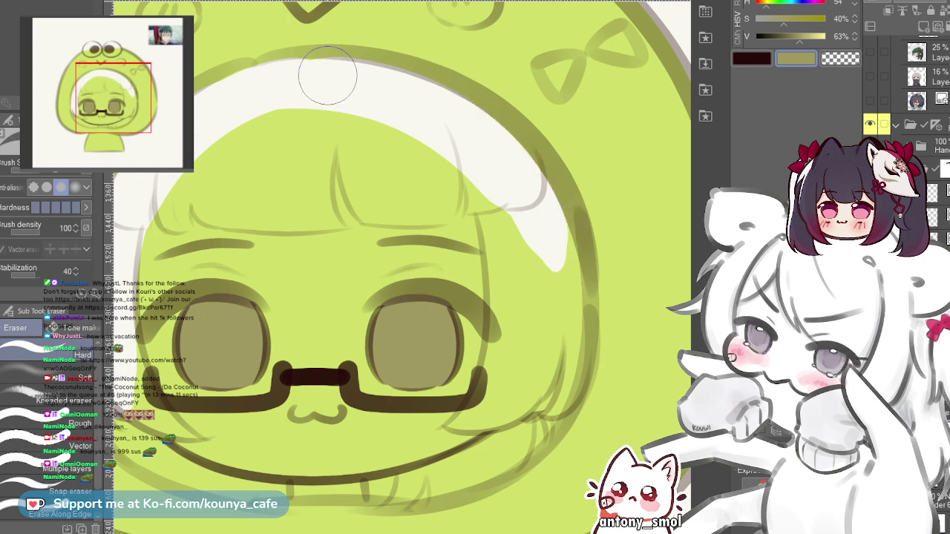
left_click_drag(545, 216, 564, 315)
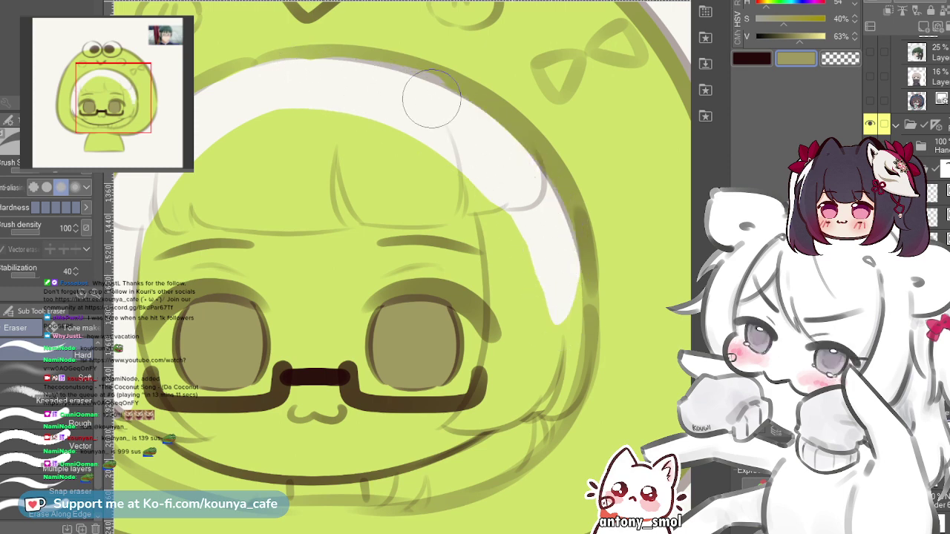
left_click_drag(431, 99, 592, 324)
key("ctrl+z")
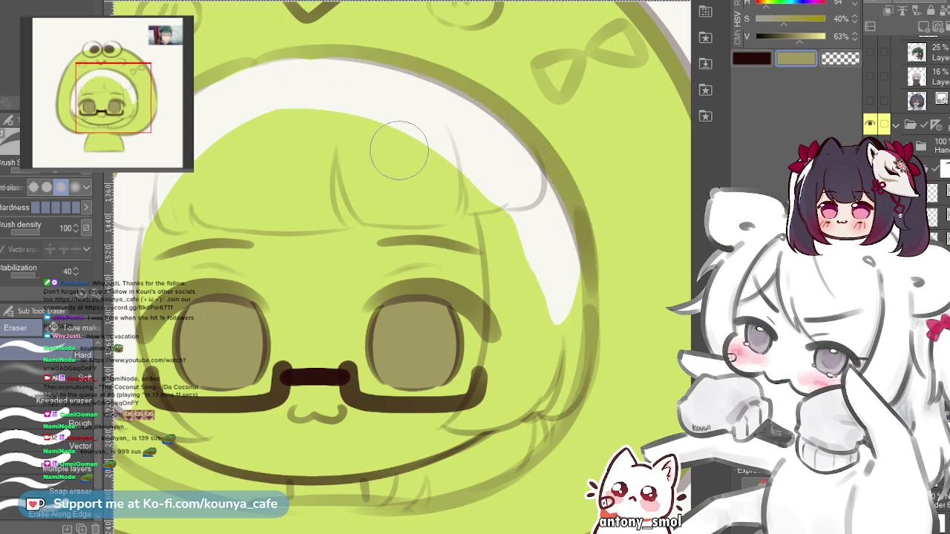
- Erase the hood's fill along the lower-left edge of the face opening, from the cheek to beneath the chin, redoing the stroke until it fits
left_click_drag(435, 143, 486, 117)
left_click_drag(199, 257, 210, 248)
left_click_drag(164, 332, 240, 418)
key("ctrl+z")
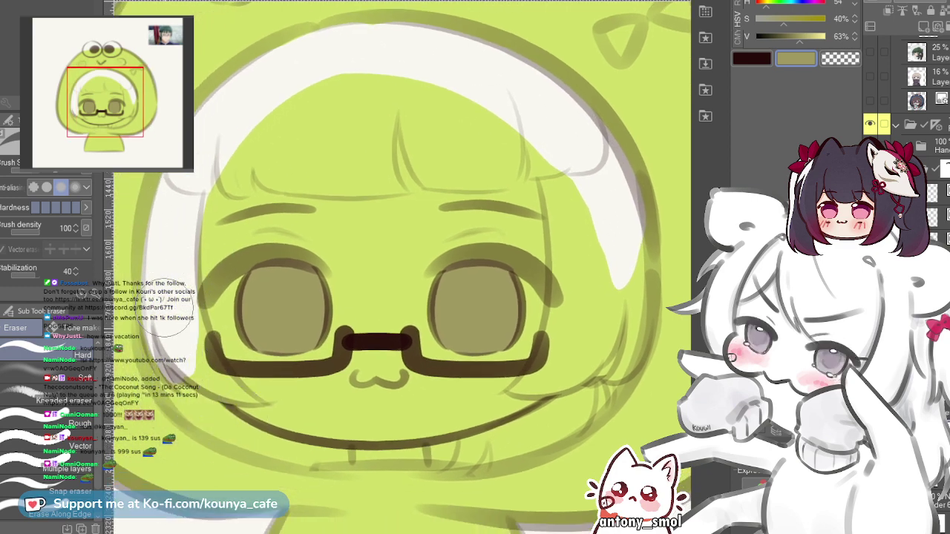
left_click_drag(165, 309, 249, 419)
key("ctrl+z")
left_click_drag(170, 349, 312, 429)
key("ctrl+z")
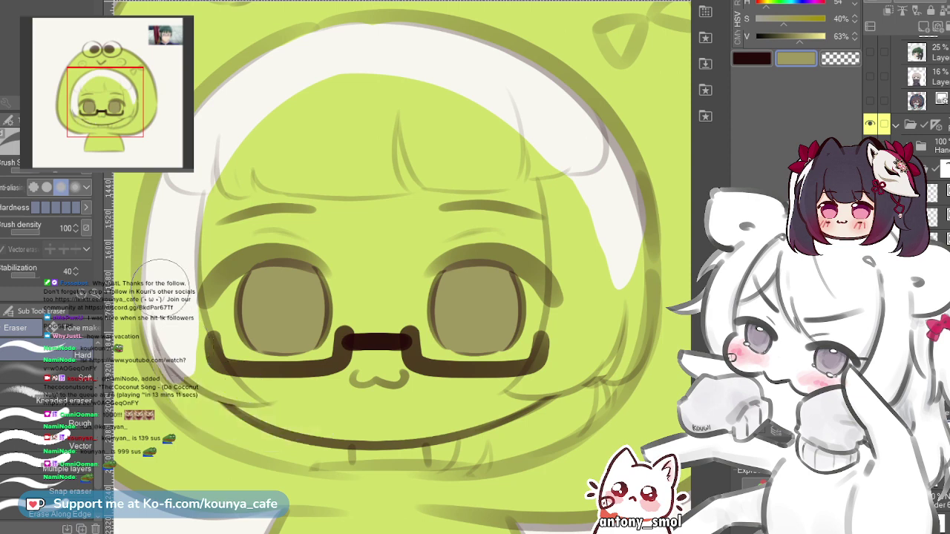
left_click_drag(173, 365, 337, 445)
key("ctrl+z")
left_click_drag(175, 371, 319, 435)
key("ctrl+z")
mouse_move(175, 375)
left_mouse_down()
mouse_move(217, 420)
mouse_move(318, 439)
left_mouse_up()
key("ctrl+z")
mouse_move(176, 377)
left_mouse_down()
mouse_move(249, 425)
mouse_move(312, 438)
left_mouse_up()
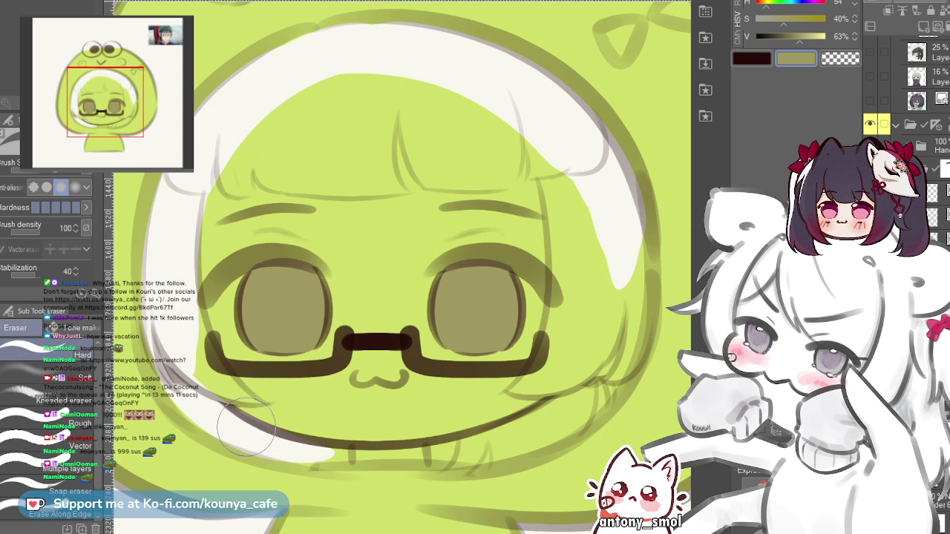
- Erase the hood's fill beneath the chin and along the lower-right edge of the face opening, closing the erased band around the face
left_click_drag(253, 432, 408, 463)
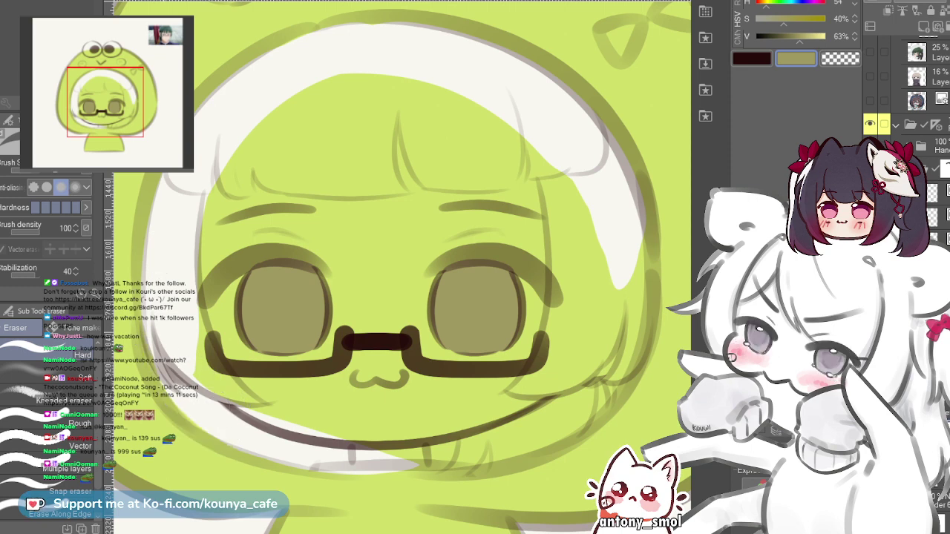
mouse_move(630, 217)
left_mouse_down()
mouse_move(571, 179)
mouse_move(454, 395)
left_mouse_up()
key("ctrl+z")
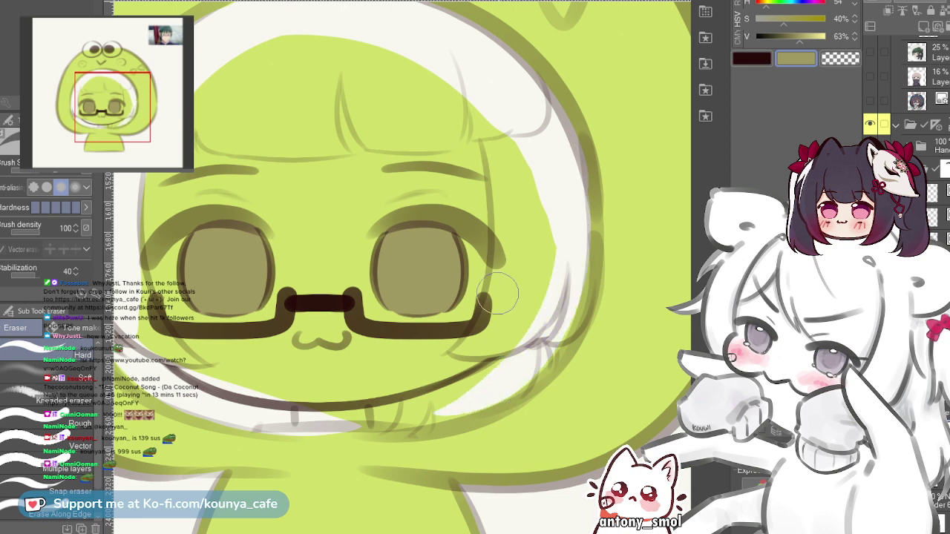
key("ctrl+z")
mouse_move(568, 149)
left_mouse_down()
mouse_move(547, 348)
mouse_move(494, 382)
mouse_move(393, 416)
mouse_move(475, 394)
mouse_move(379, 416)
mouse_move(435, 393)
left_mouse_up()
scroll(467, 382, "down", 3)
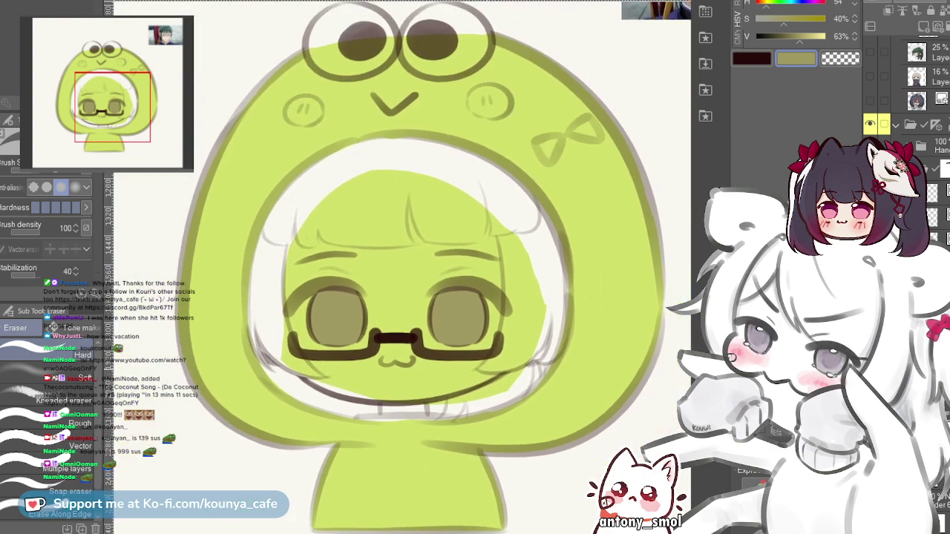
- Clear the remaining hood fill inside the face opening with a transparent fill that refers only to the editing layer
scroll(406, 257, "up", 2)
scroll(387, 245, "up", 1)
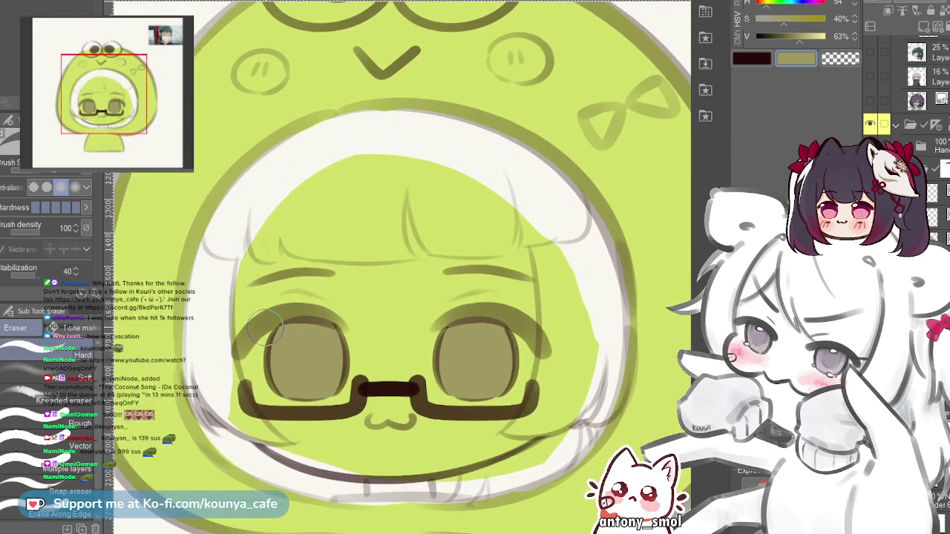
key("g")
scroll(184, 352, "up", 5)
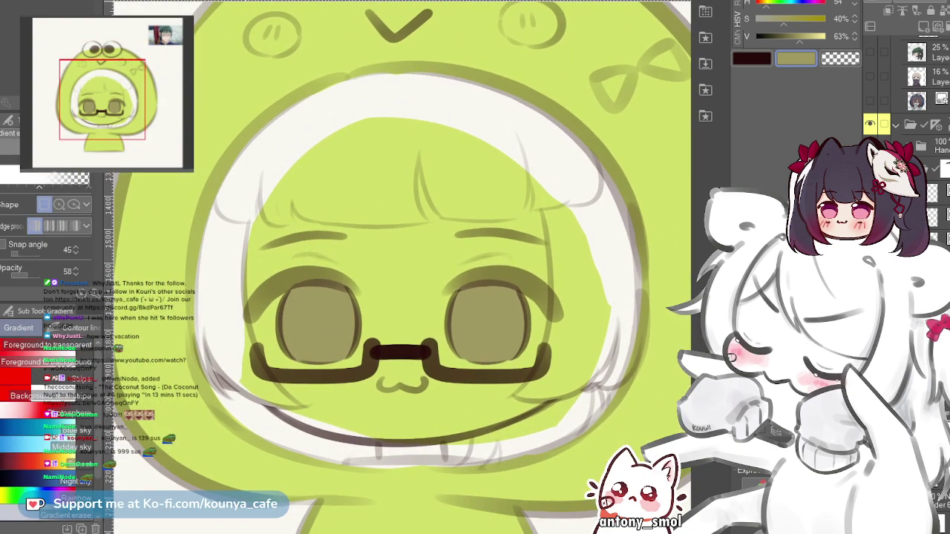
scroll(401, 267, "down", 4)
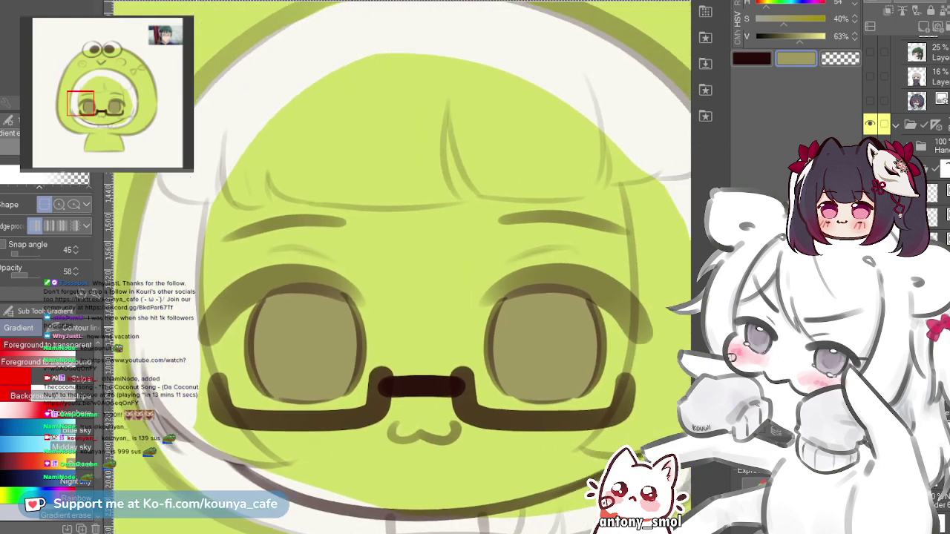
scroll(400, 267, "down", 2)
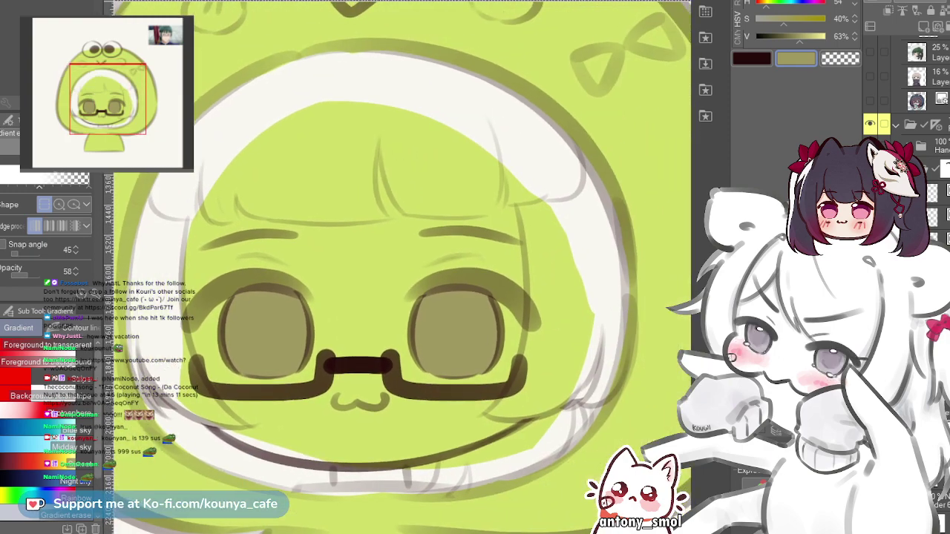
key("c")
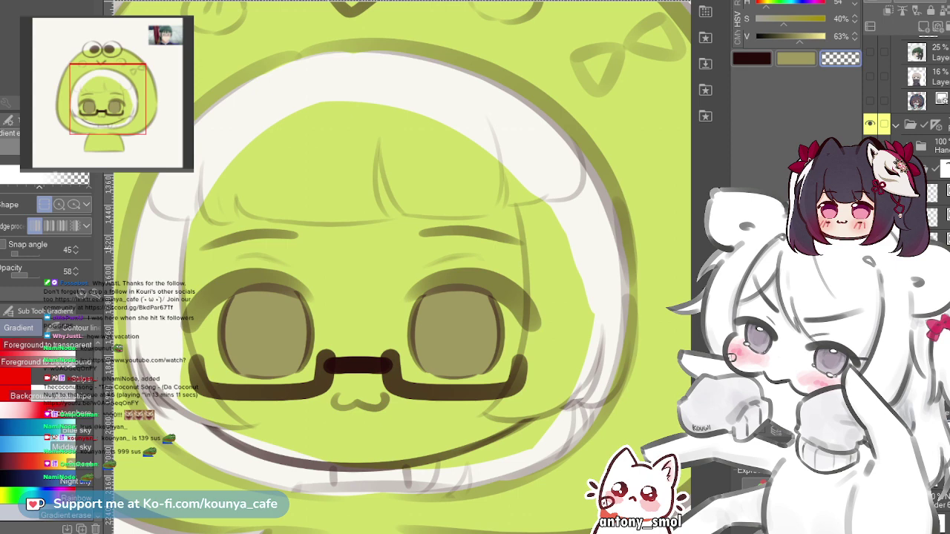
key("g")
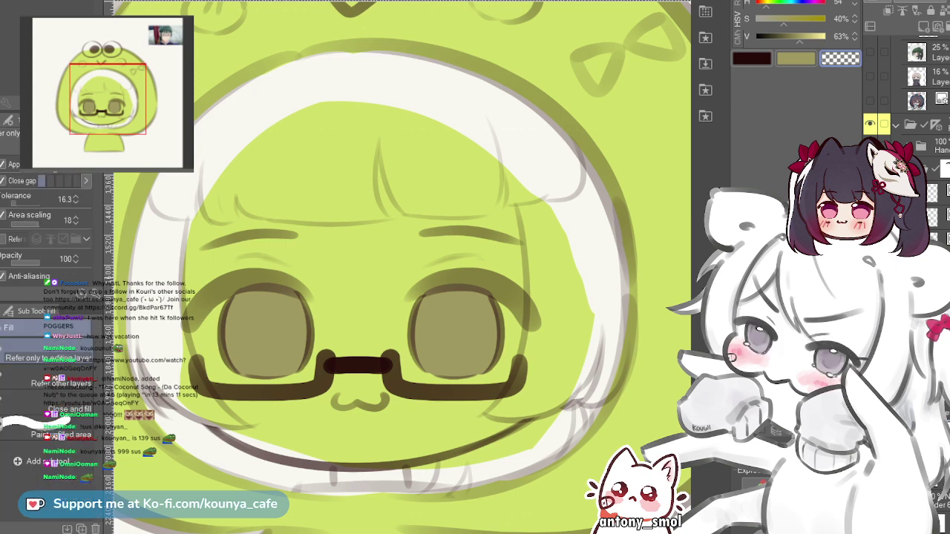
left_click(364, 285)
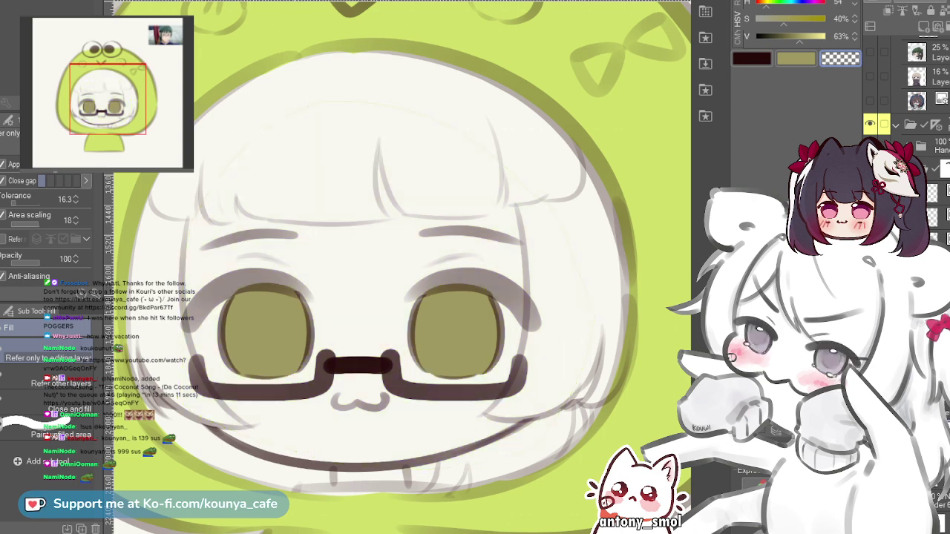
- Show the green hair fill and erase the thin leftover line of hood colour across the hair
key("p")
scroll(386, 327, "down", 2)
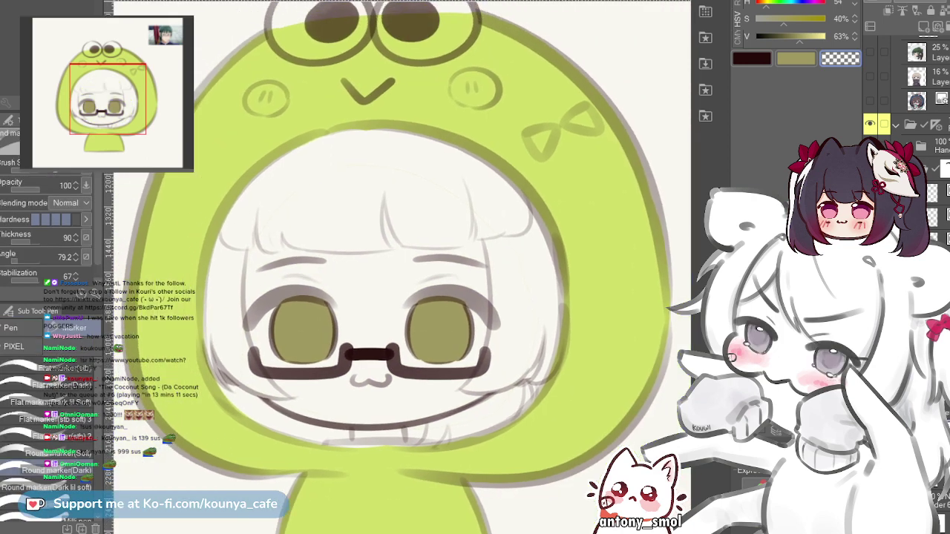
scroll(386, 326, "up", 1)
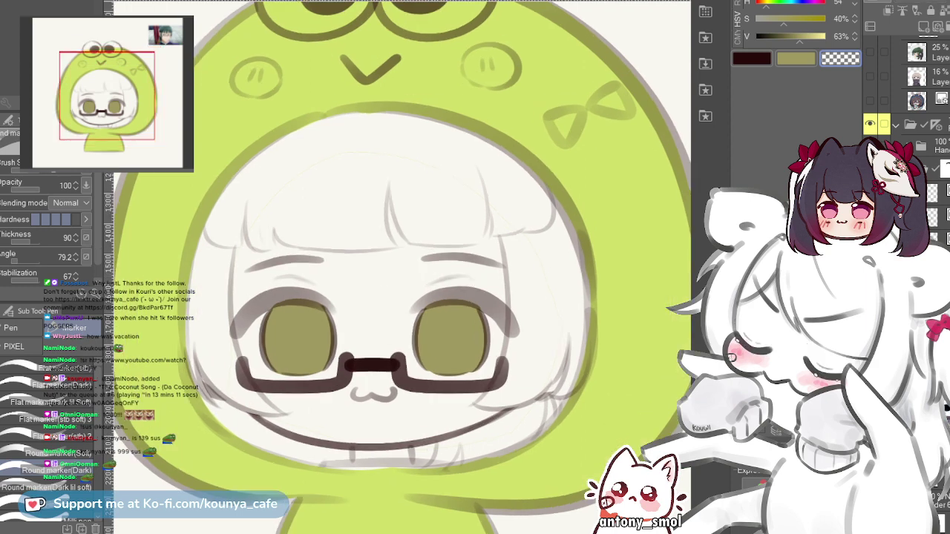
key("ctrl+z")
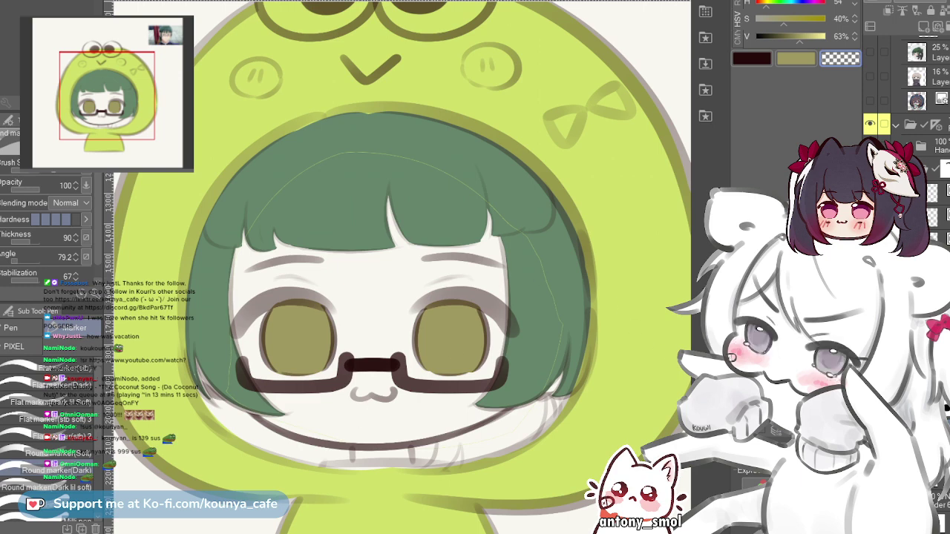
key("e")
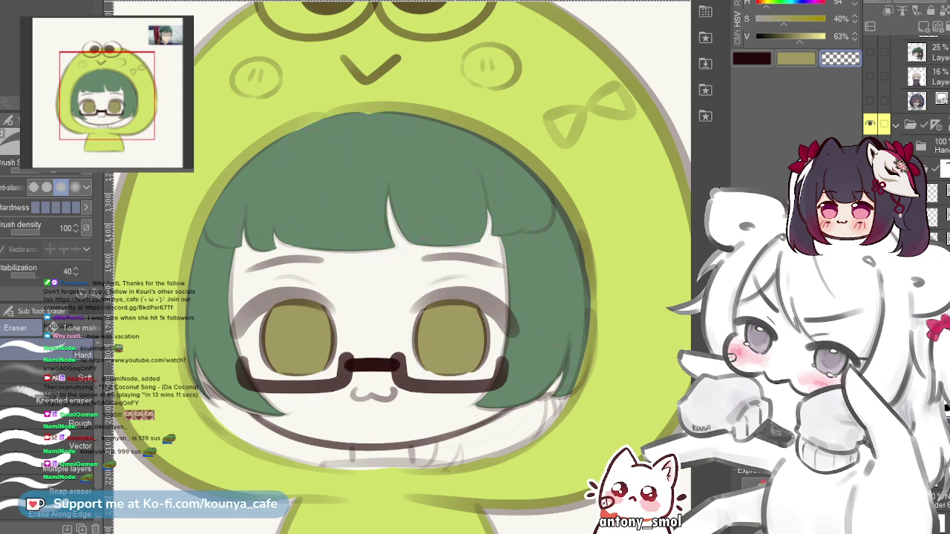
key("ctrl+shift+d")
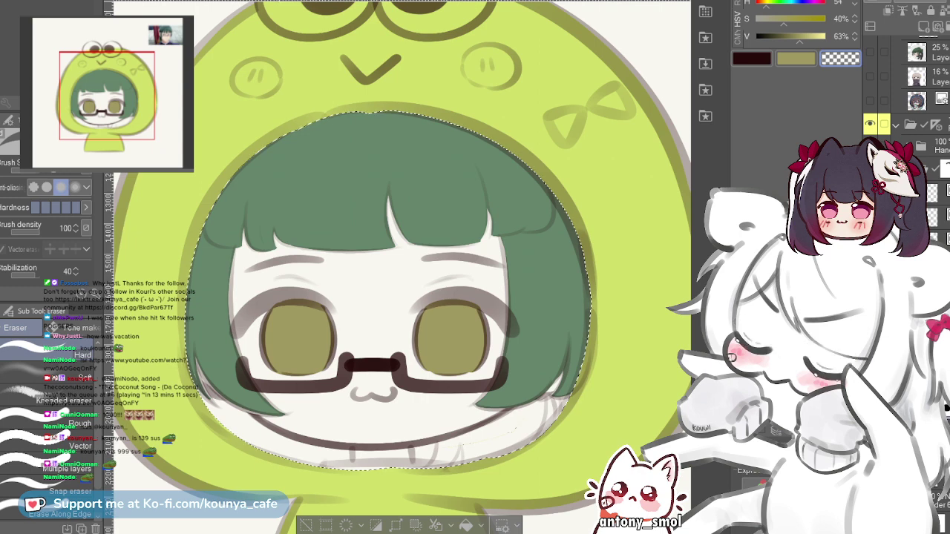
key("ctrl+d")
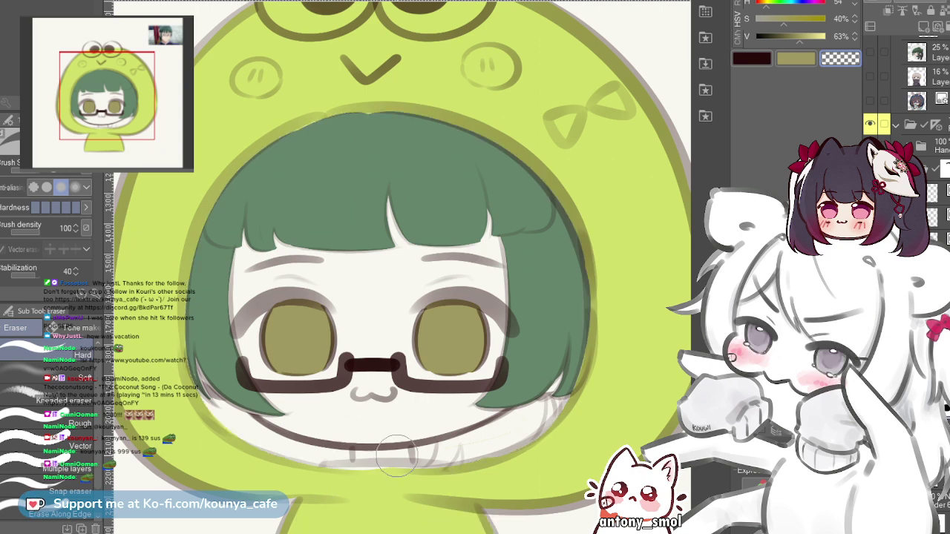
- Sample the hair's green and erase the thin leftover line of hood colour below the jaw on the right side
scroll(349, 442, "up", 3)
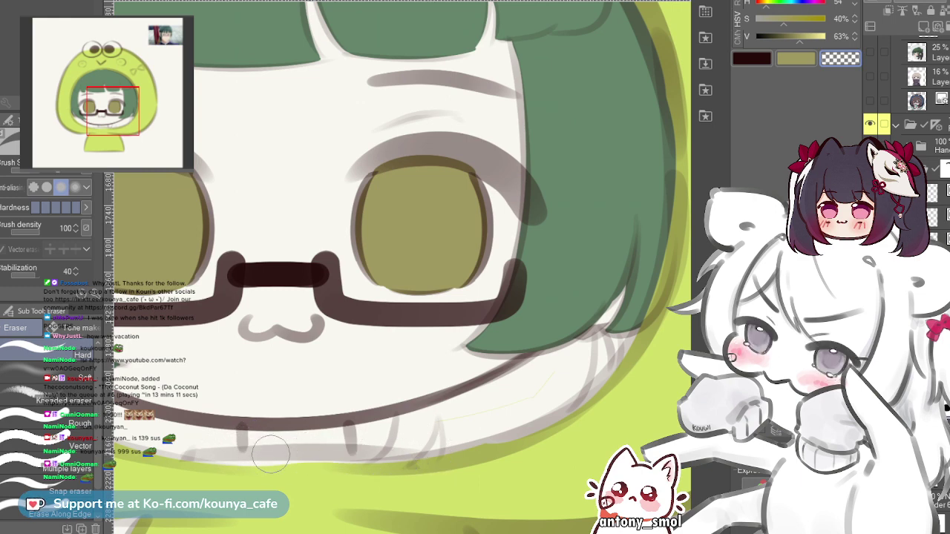
scroll(360, 437, "down", 4)
scroll(281, 357, "up", 3)
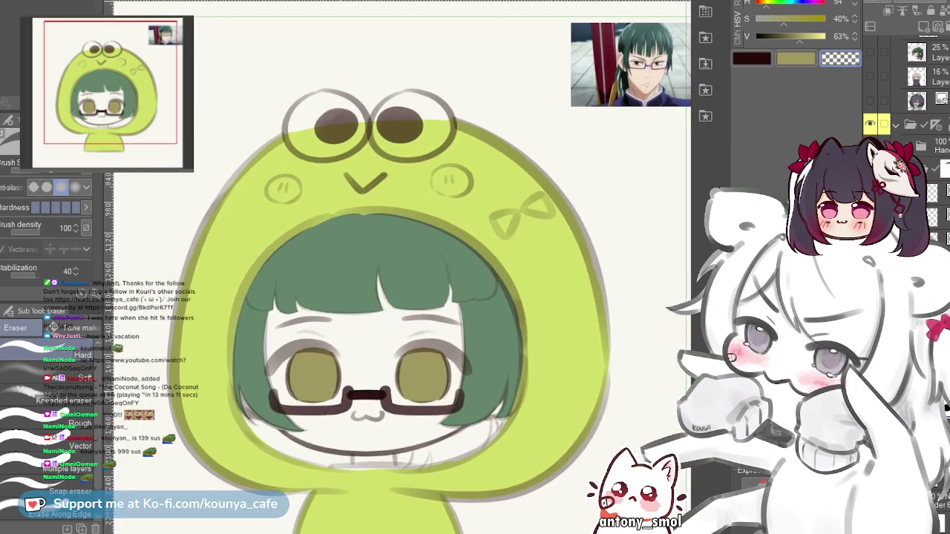
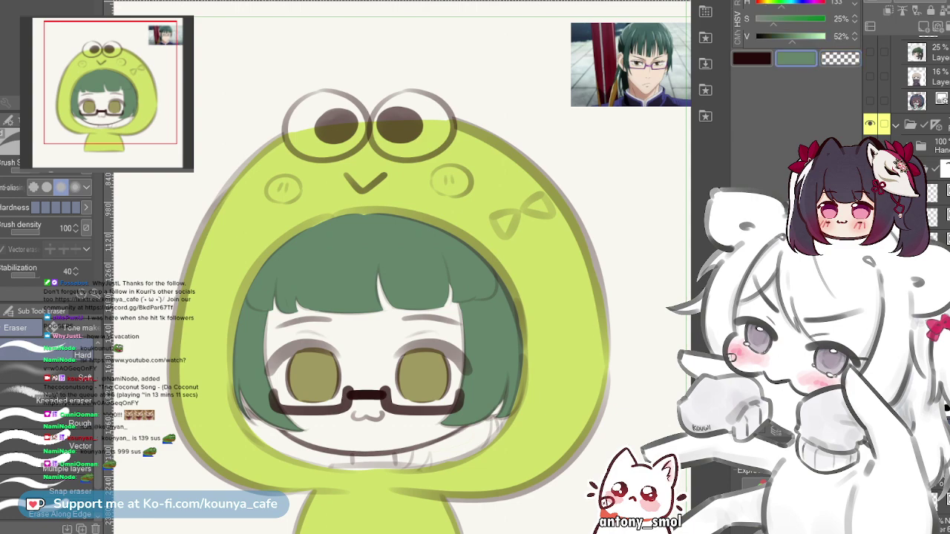
scroll(443, 429, "up", 5)
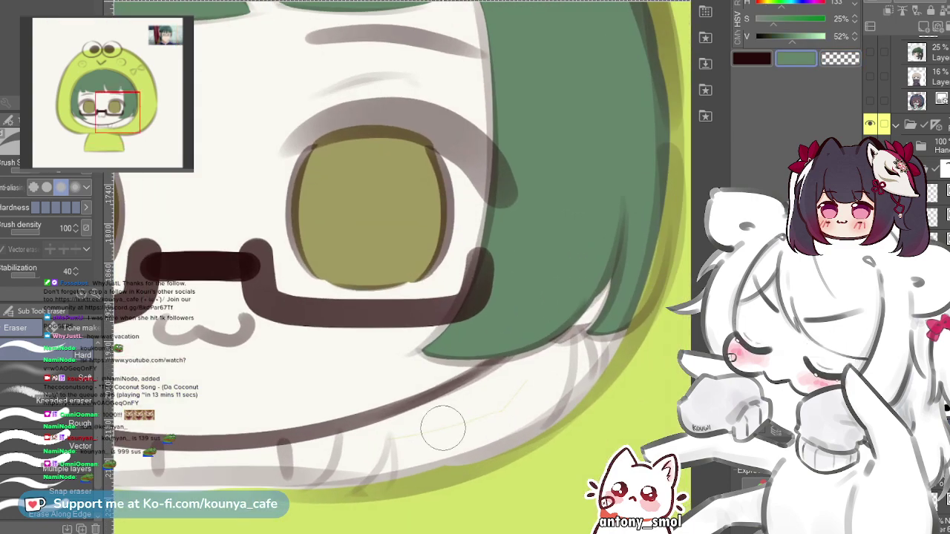
key("p")
scroll(305, 385, "up", 2)
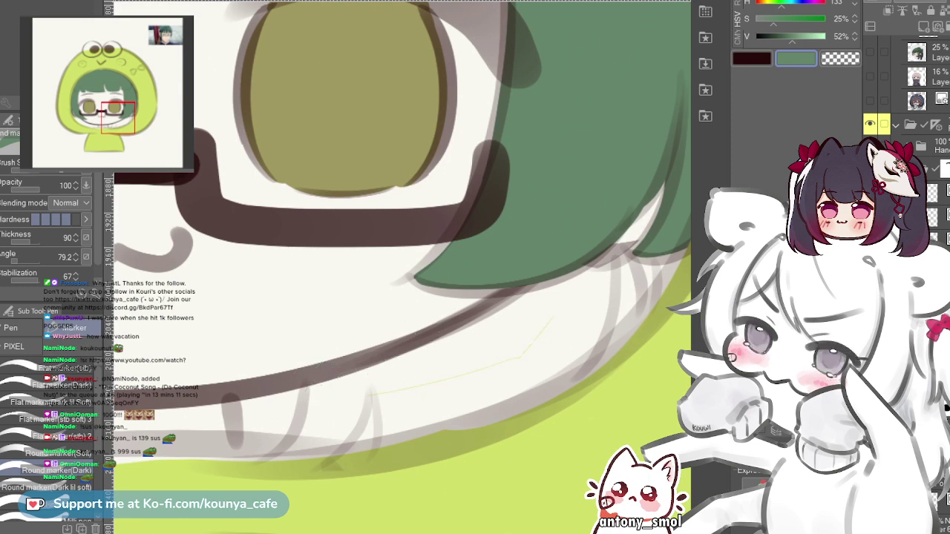
key("ctrl+shift+d")
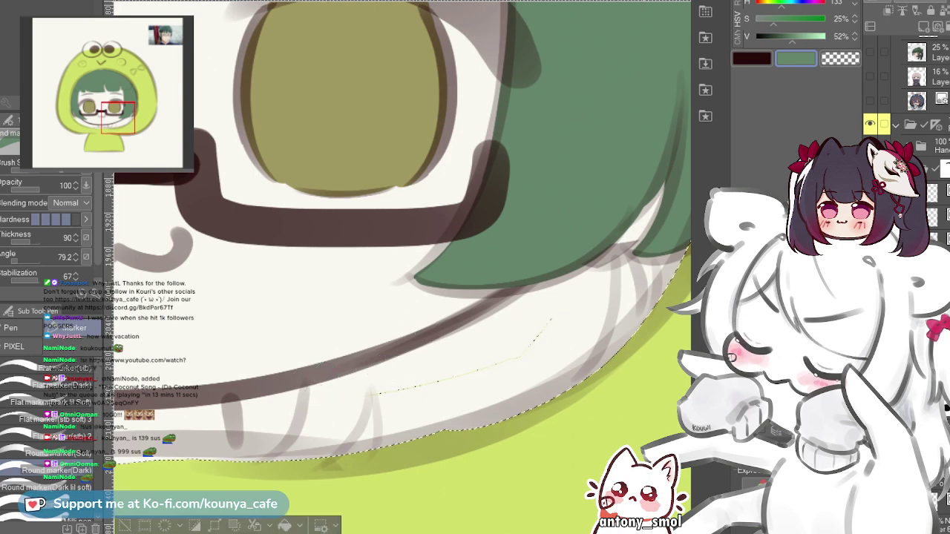
key("ctrl+d")
key("e")
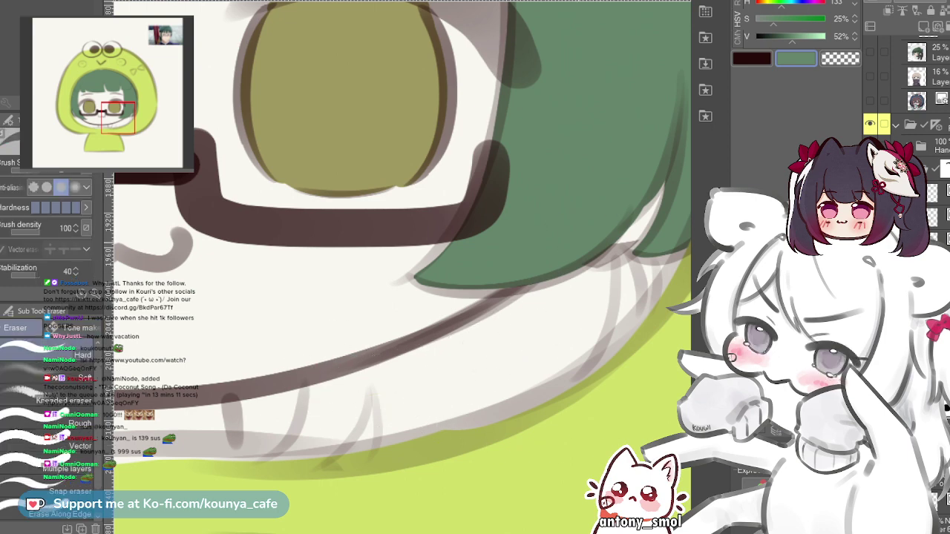
- Enlarge the hard eraser and go over the inside of the face opening for stray bits of hood fill
scroll(584, 282, "down", 4)
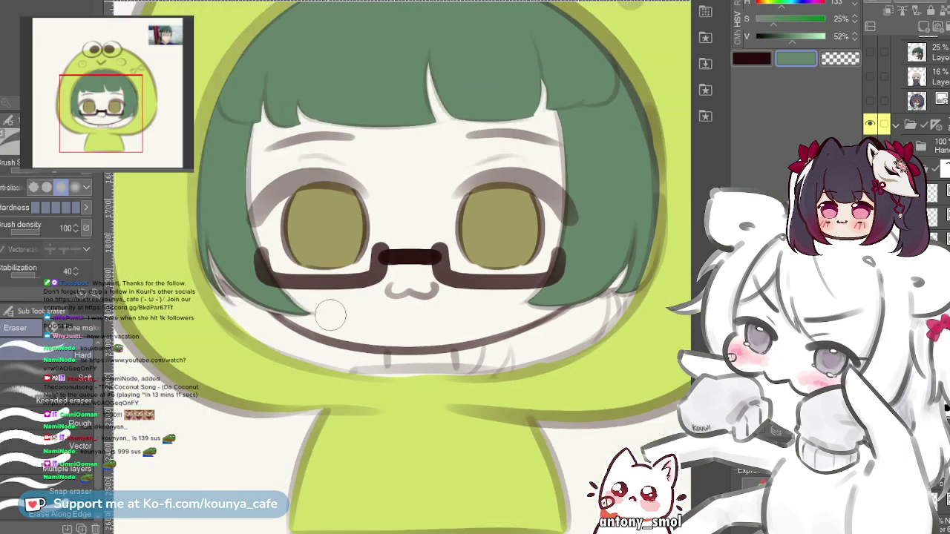
key("]")
key("]")
key("]")
key("]")
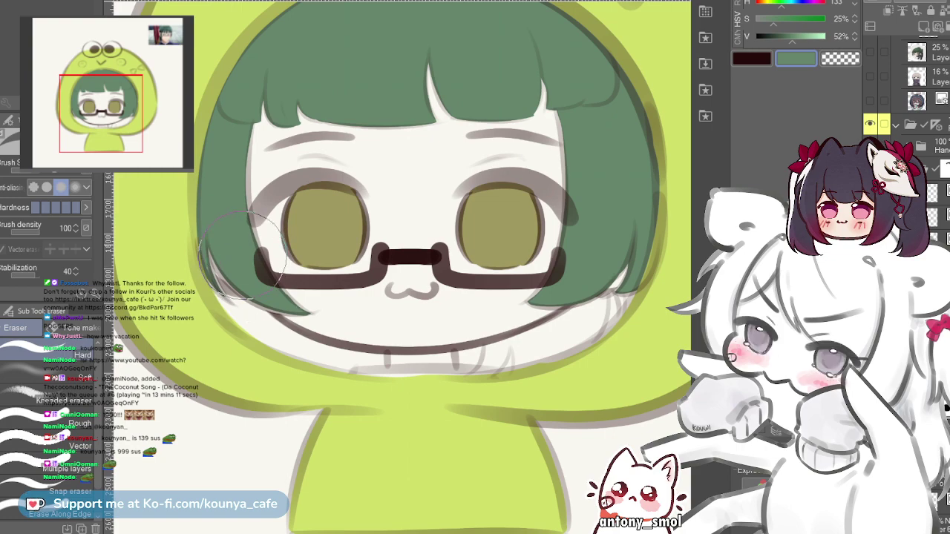
scroll(245, 254, "up", 4)
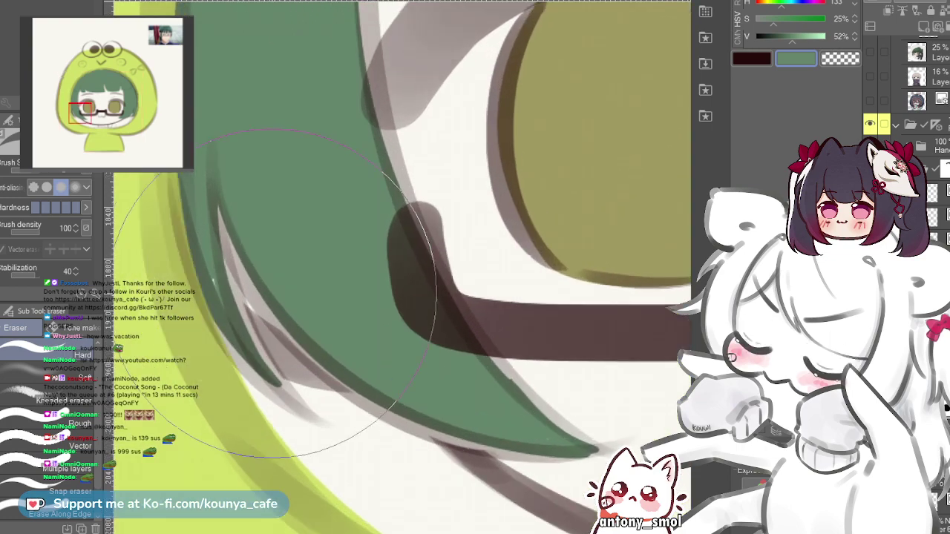
scroll(275, 293, "down", 3)
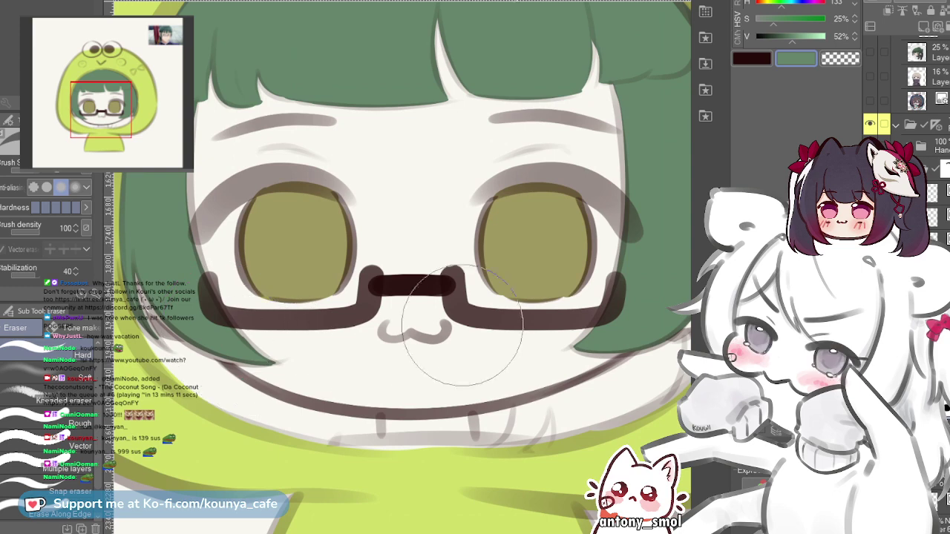
scroll(436, 291, "down", 2)
left_click_drag(398, 173, 334, 230)
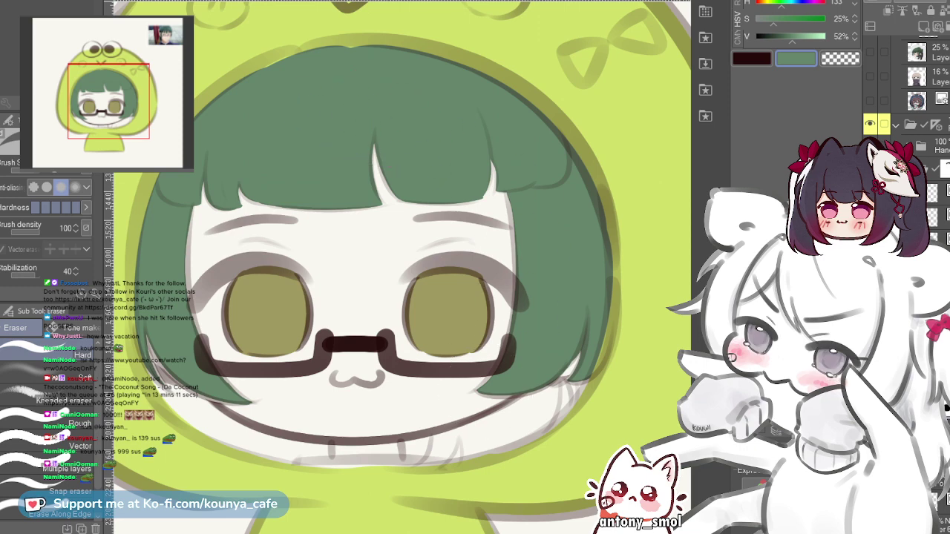
scroll(475, 440, "up", 2)
left_click_drag(491, 423, 413, 383)
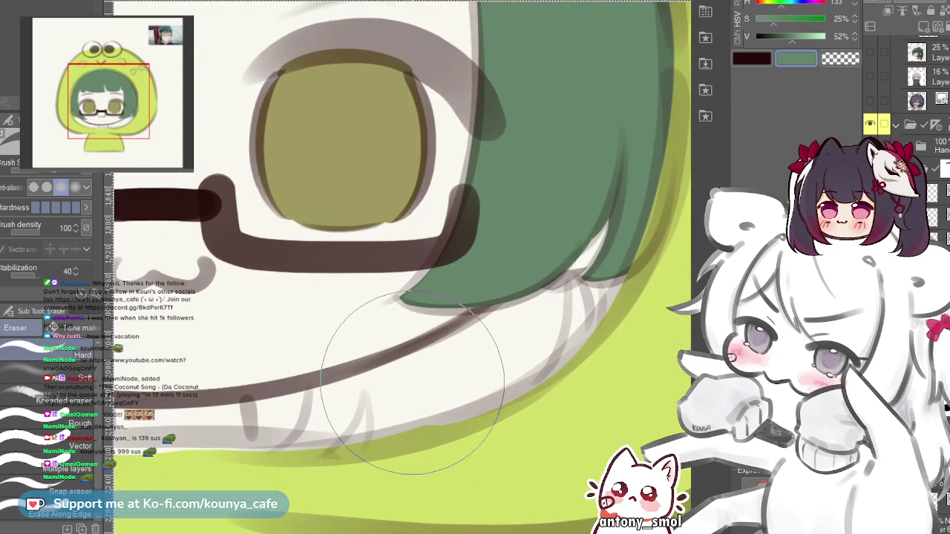
- Draw a curved green hair strand from the jawline down beneath the chin with the round marker, redoing the stroke until it follows the sketch
key("p")
scroll(305, 371, "up", 1)
left_click_drag(322, 394, 253, 338)
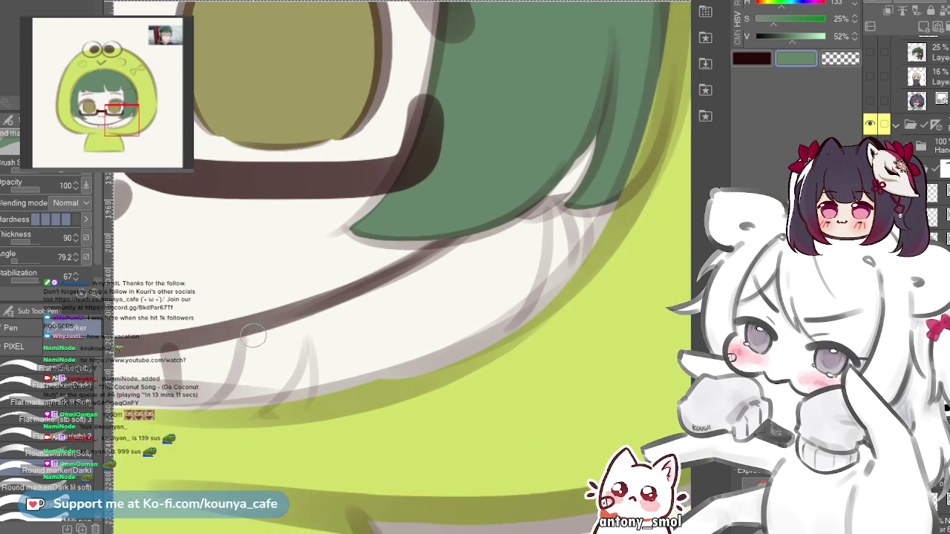
key("x")
key("x")
scroll(244, 326, "up", 1)
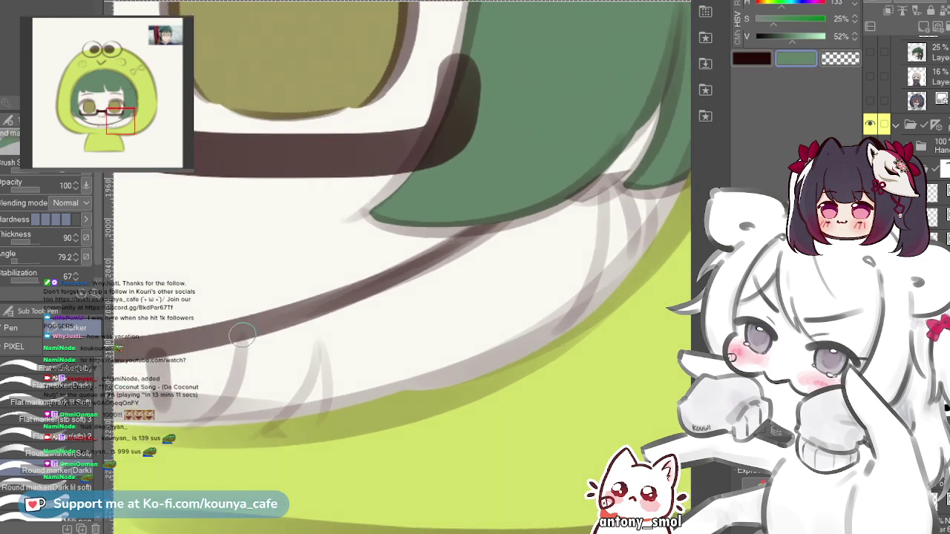
mouse_move(242, 288)
left_mouse_down()
mouse_move(244, 343)
mouse_move(218, 392)
left_mouse_up()
key("ctrl+z")
scroll(243, 356, "up", 1)
left_click_drag(243, 355, 288, 340)
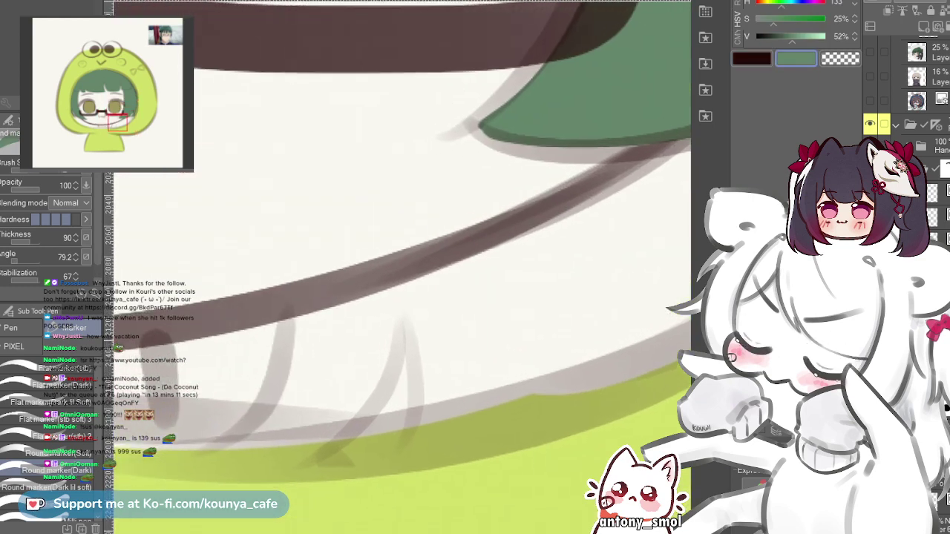
scroll(310, 247, "up", 1)
key("ctrl+z")
mouse_move(315, 262)
left_mouse_down()
mouse_move(310, 319)
mouse_move(245, 444)
left_mouse_up()
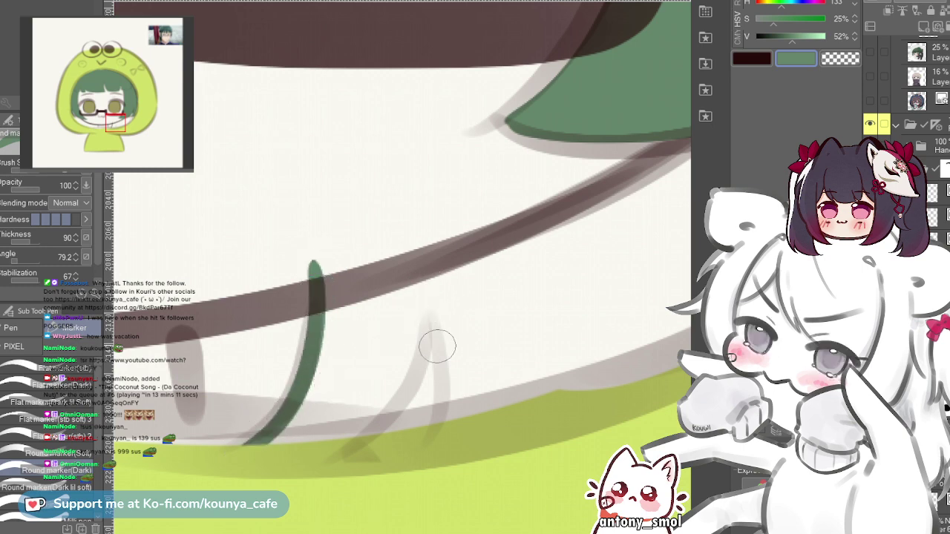
- Try a second green hair strand to the right of the first beneath the chin, undo it, and hide the hood's fill
left_click_drag(424, 299, 336, 438)
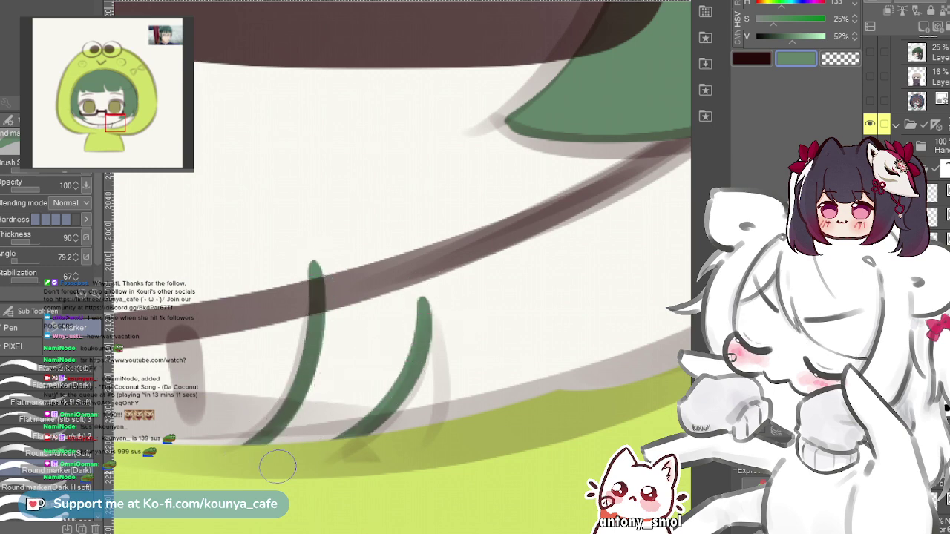
key("ctrl+z")
key("ctrl+z")
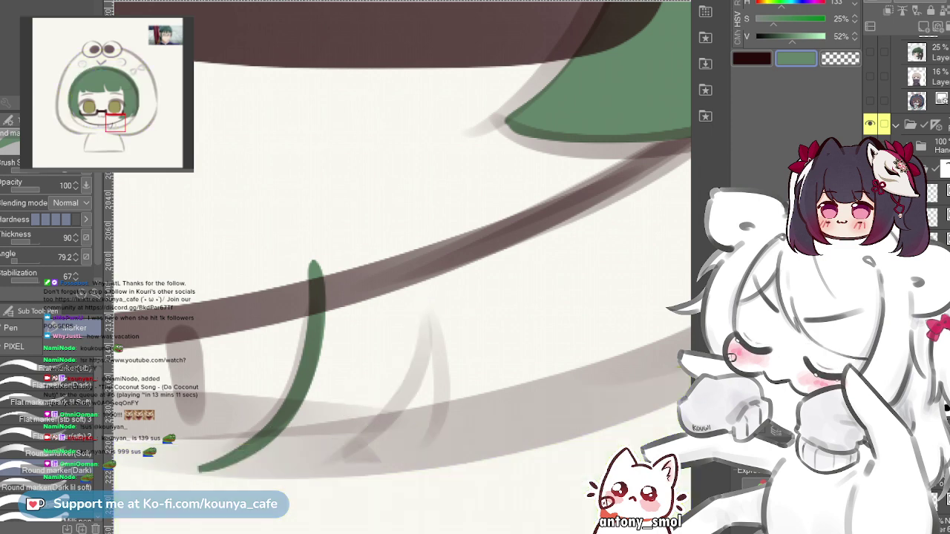
- Draw a second green hair strand curving down beneath the chin beside the first, redoing the stroke until it follows the sketch
mouse_move(424, 294)
left_mouse_down()
mouse_move(400, 381)
mouse_move(265, 453)
left_mouse_up()
key("ctrl+z")
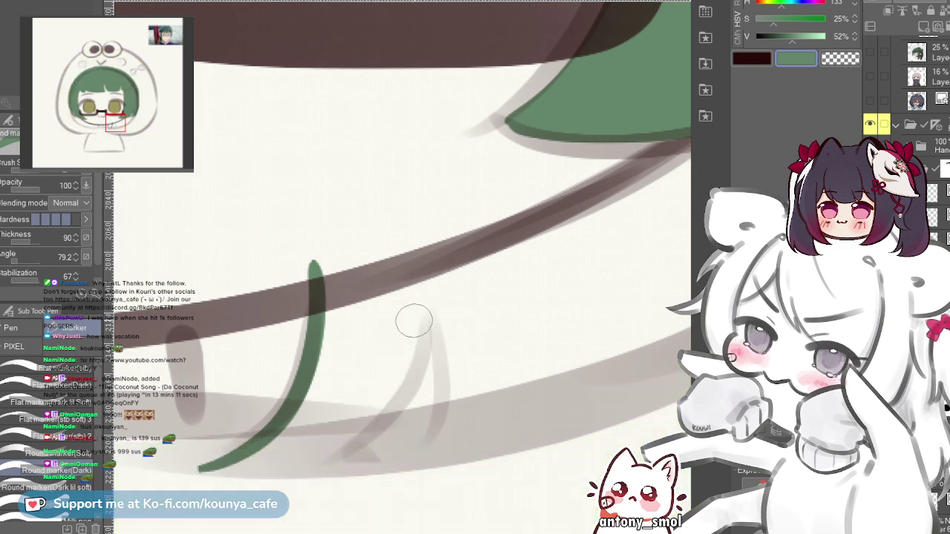
left_click_drag(415, 344, 199, 471)
key("ctrl+z")
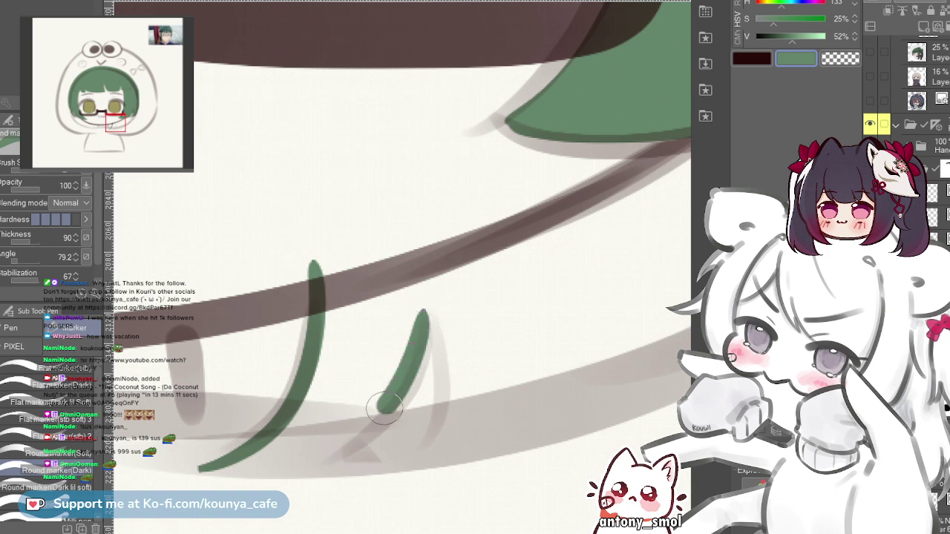
left_click_drag(384, 408, 189, 472)
- Draw a short curved green stroke down from the second strand's upper tip to form a pointed notch, redoing it once
left_click_drag(442, 330, 358, 322)
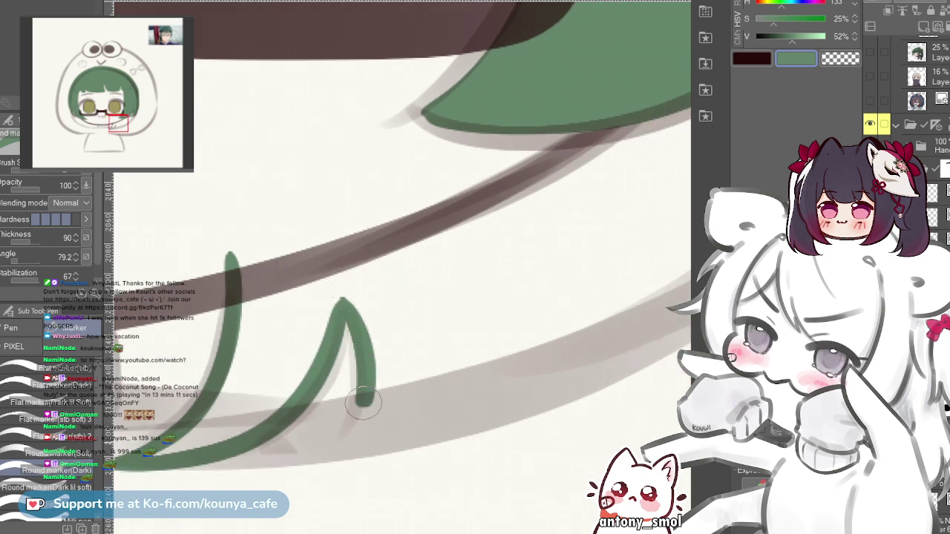
left_click_drag(364, 403, 321, 455)
key("ctrl+z")
mouse_move(341, 298)
left_mouse_down()
mouse_move(366, 377)
mouse_move(318, 454)
left_mouse_up()
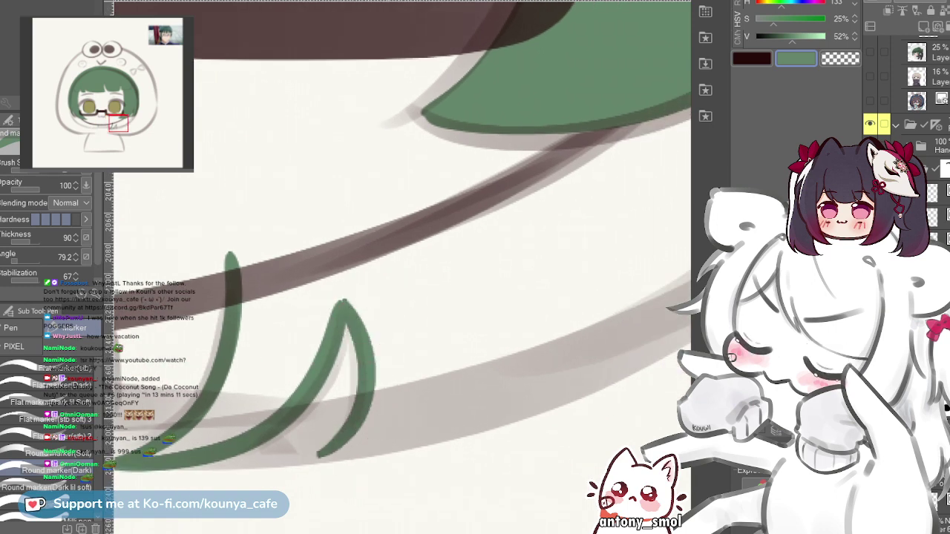
- Draw the lock's long outer edge from under the right side hair down to the notch's lower tip, redoing the curve until it fits
left_click_drag(524, 272, 398, 359)
scroll(398, 359, "down", 2)
scroll(576, 284, "up", 1)
left_click_drag(548, 254, 620, 228)
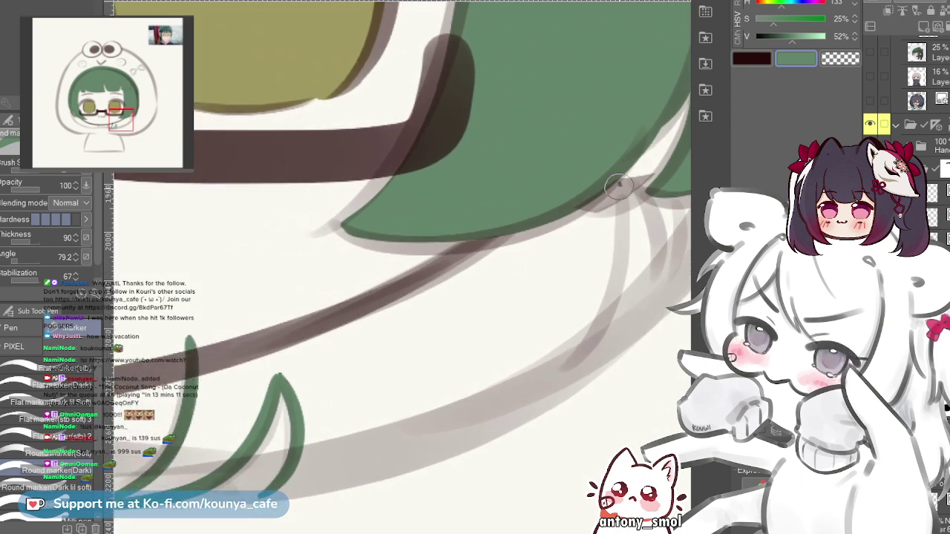
mouse_move(620, 187)
left_mouse_down()
mouse_move(584, 327)
mouse_move(267, 483)
left_mouse_up()
key("ctrl+z")
mouse_move(622, 186)
left_mouse_down()
mouse_move(586, 311)
mouse_move(242, 492)
left_mouse_up()
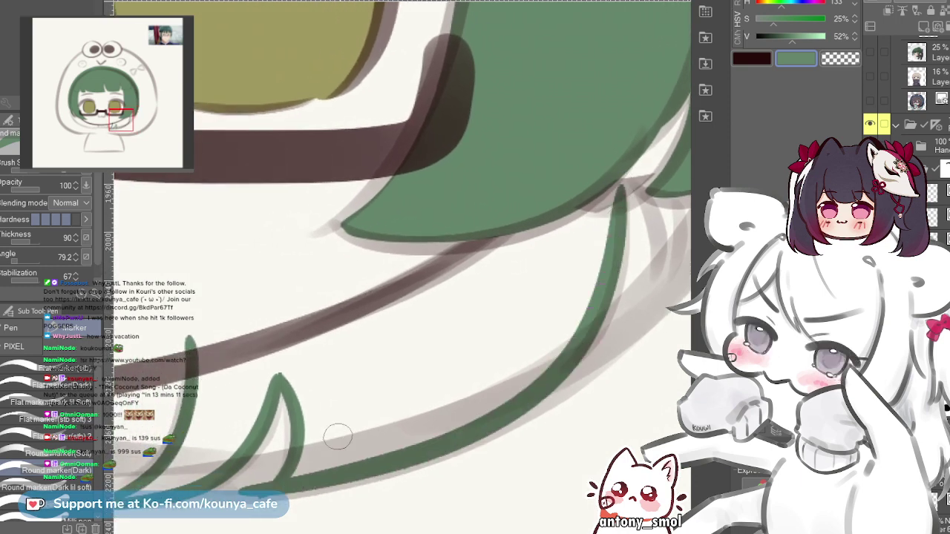
key("ctrl+z")
left_click_drag(594, 213, 572, 212)
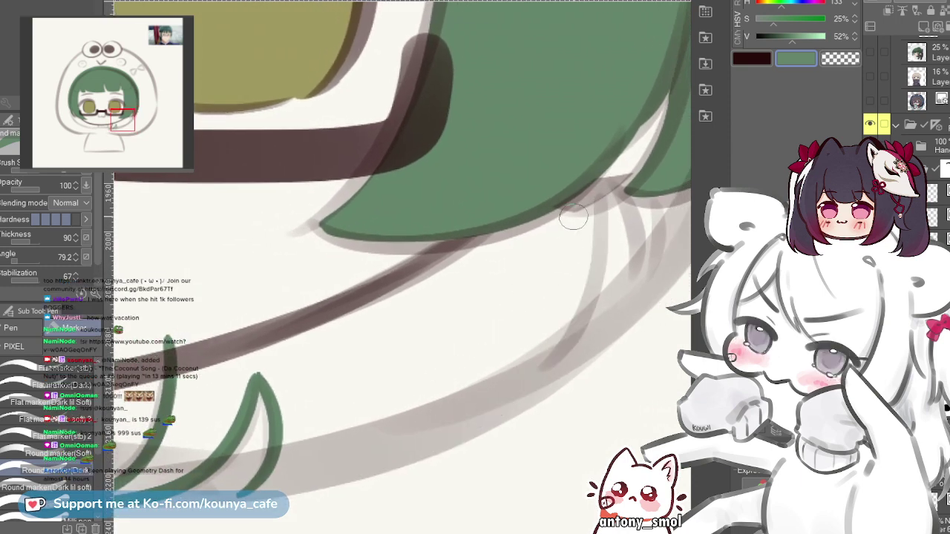
mouse_move(600, 175)
left_mouse_down()
mouse_move(451, 365)
mouse_move(254, 493)
left_mouse_up()
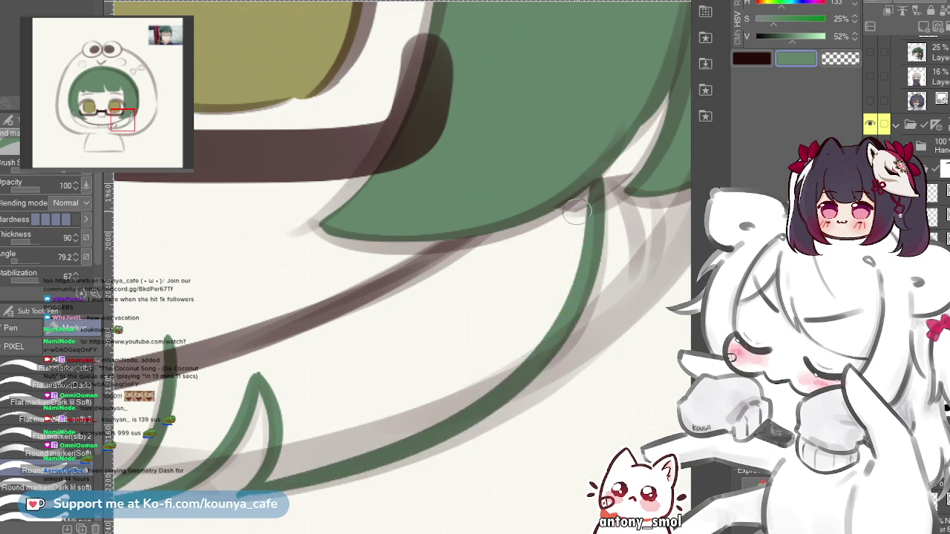
left_click_drag(575, 215, 644, 220)
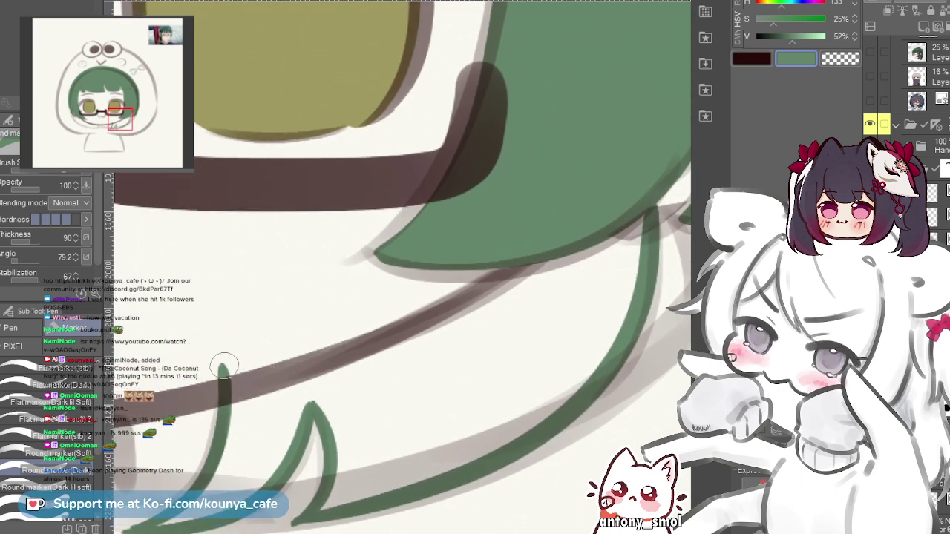
- Close the lock's upper edge with a green line from the first strand to the side hair and fill the shape with green
left_click_drag(223, 364, 513, 269)
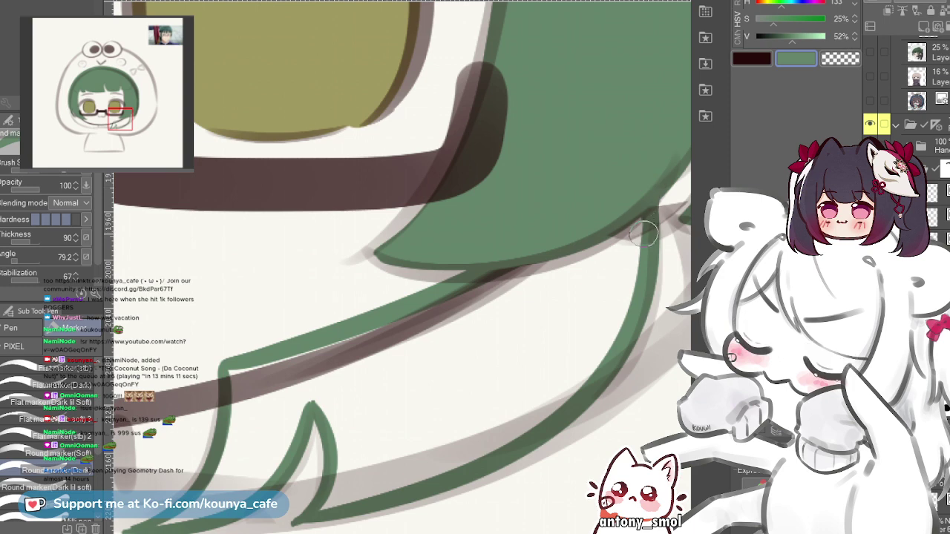
key("g")
key("g")
left_click(520, 342)
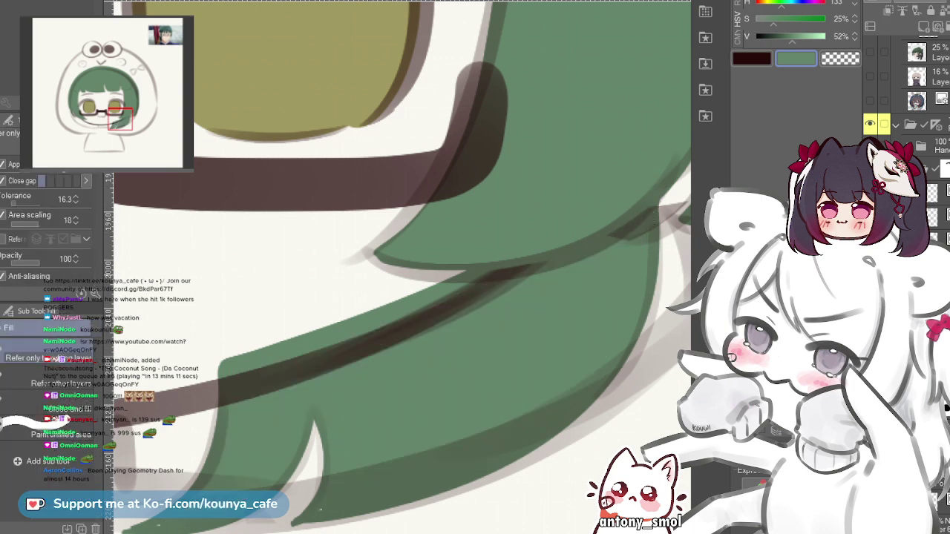
key("ctrl+minus")
left_click_drag(520, 267, 483, 286)
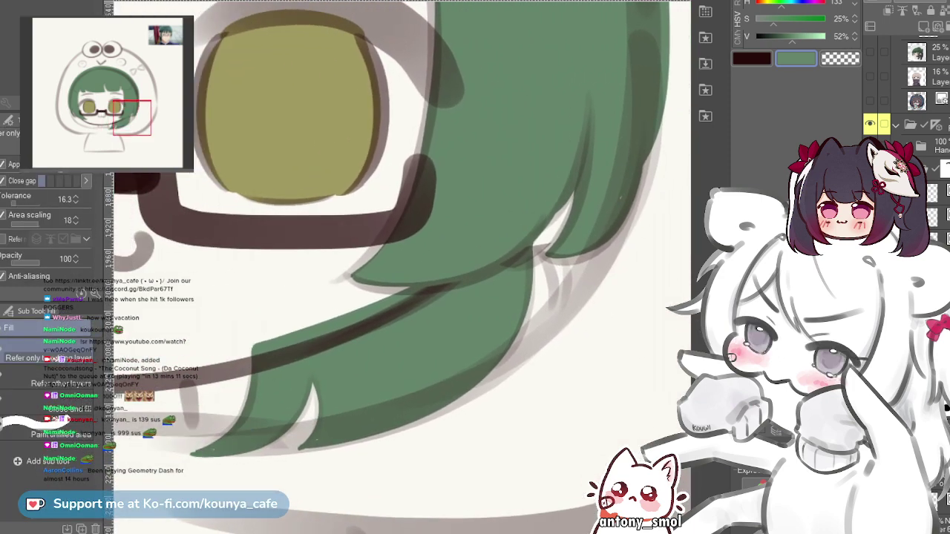
- Examine the hair ends on both sides of the face and the gap beside the newly filled lock
key("p")
scroll(632, 234, "up", 4)
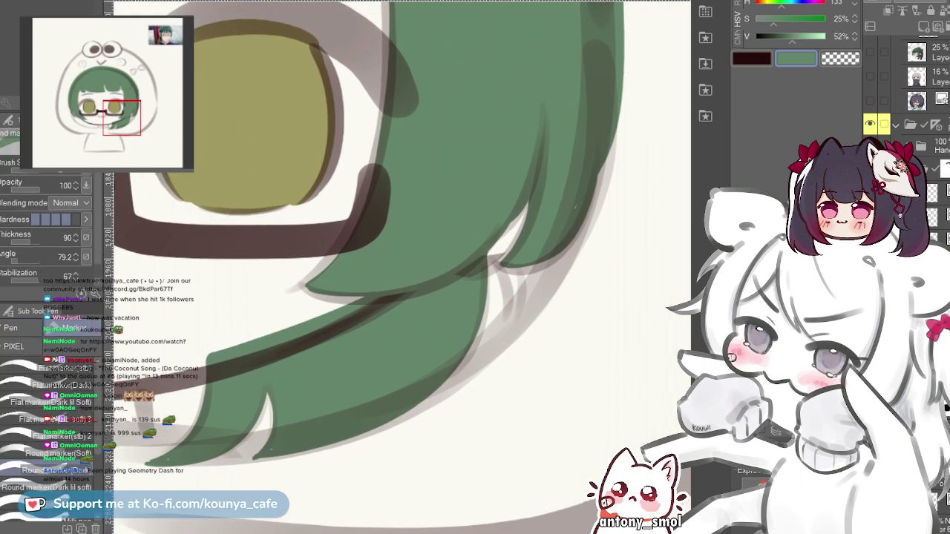
scroll(463, 276, "up", 1)
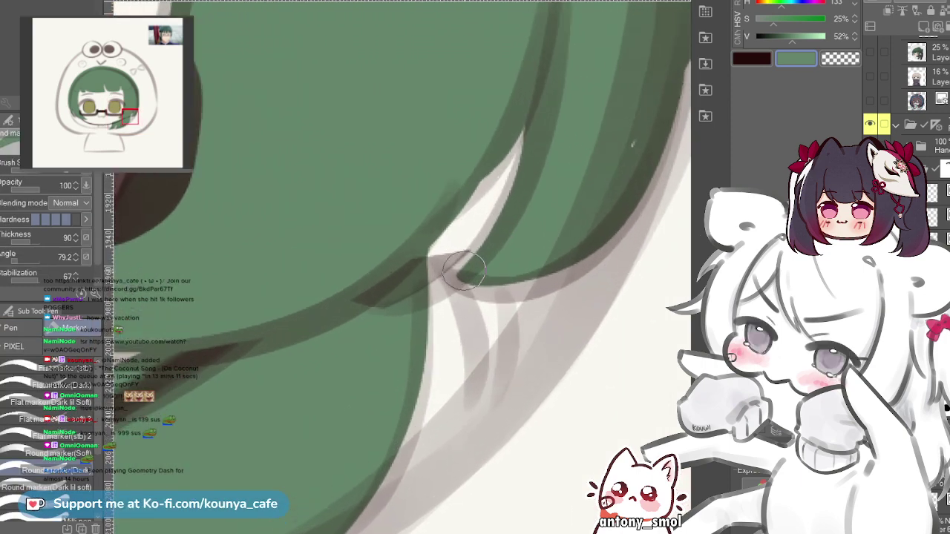
scroll(585, 205, "up", 1)
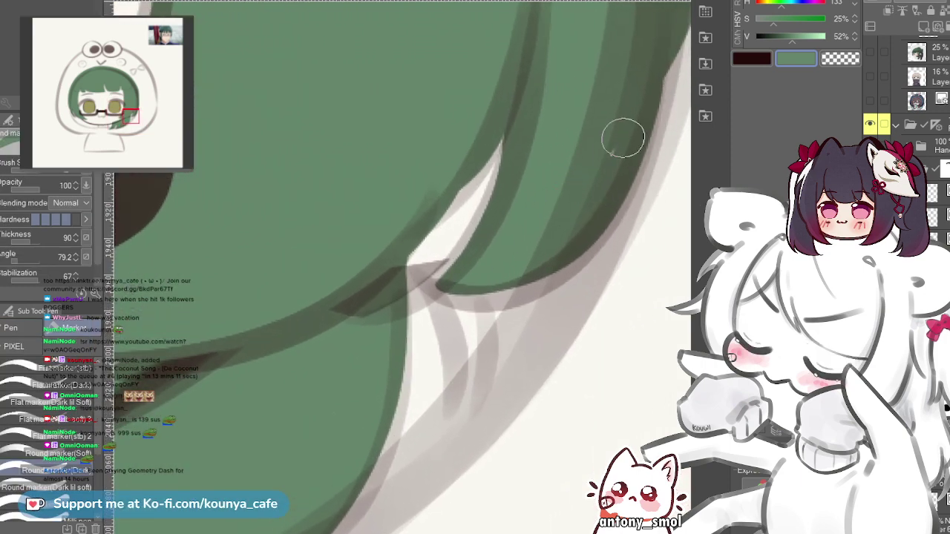
scroll(520, 267, "down", 5)
left_click_drag(371, 267, 521, 304)
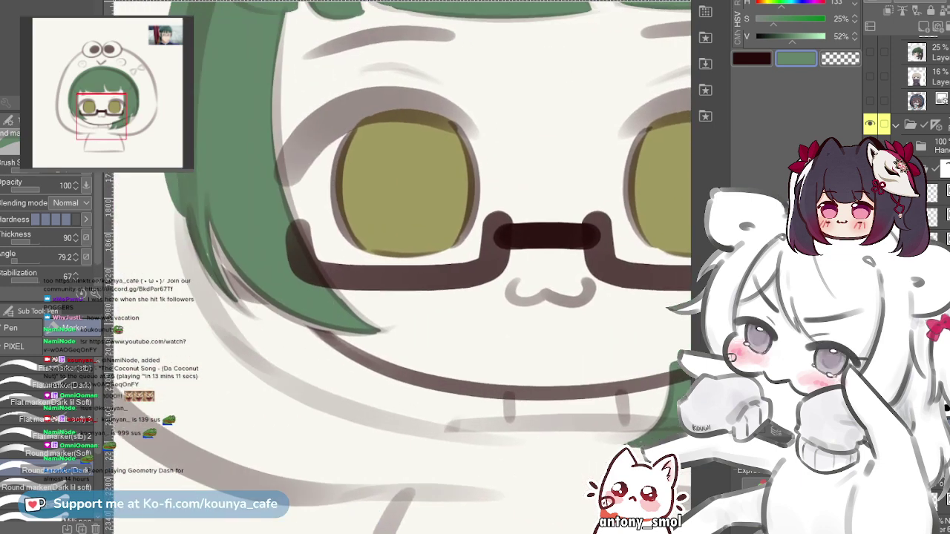
scroll(305, 318, "up", 3)
left_click_drag(304, 318, 454, 405)
scroll(438, 267, "up", 1)
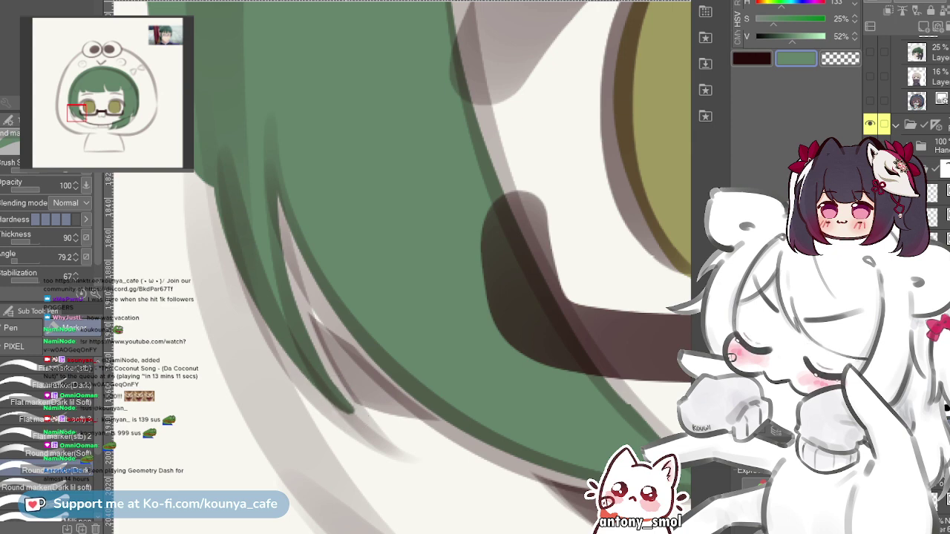
scroll(355, 414, "down", 4)
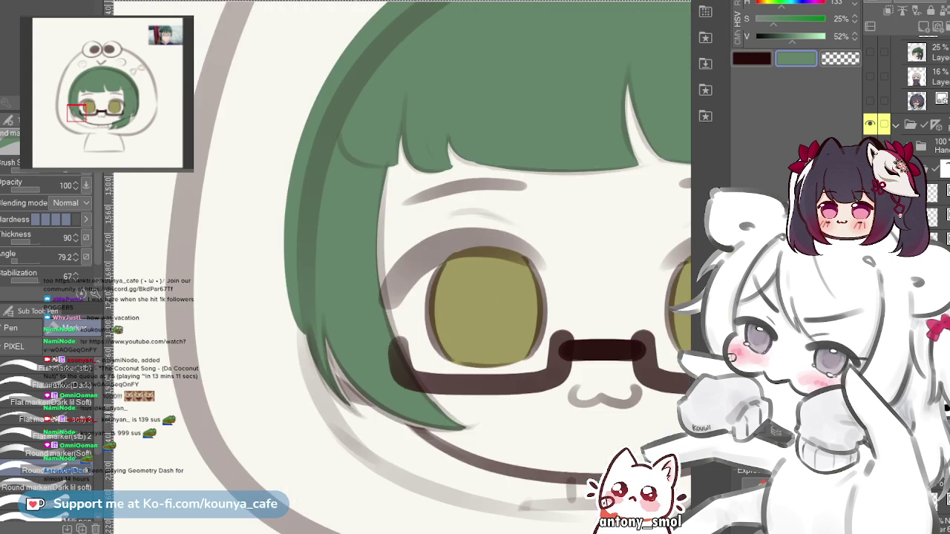
mouse_move(355, 414)
left_mouse_down()
mouse_move(160, 380)
mouse_move(245, 403)
left_mouse_up()
scroll(523, 322, "up", 3)
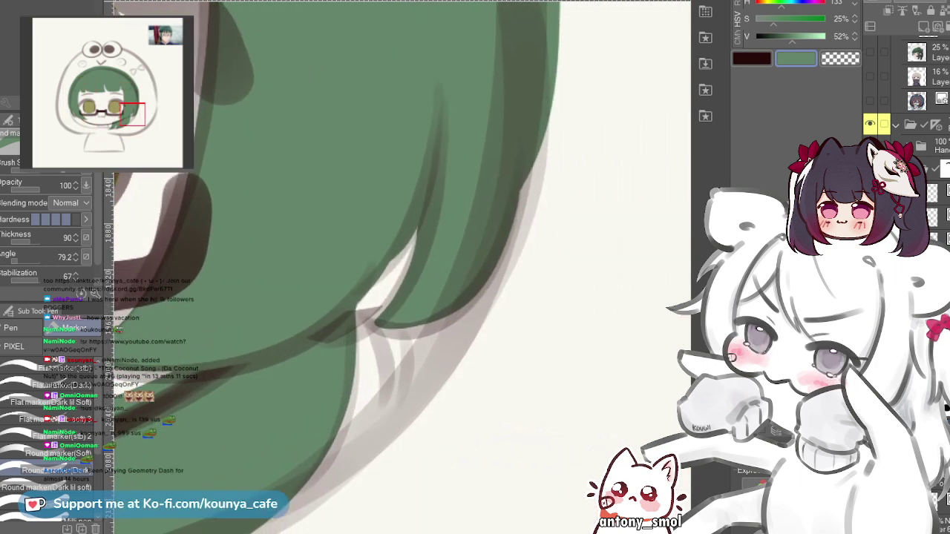
- Outline a small pointed green strand below the gap in the right side hair, redoing its two curved edges to match the sketch
scroll(375, 329, "up", 1)
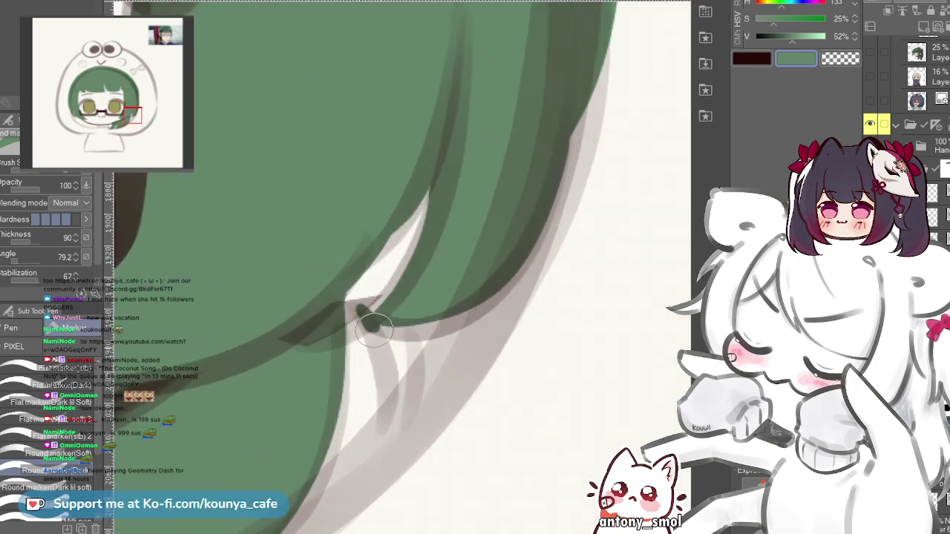
left_click_drag(375, 330, 379, 422)
scroll(381, 413, "up", 1)
key("ctrl+z")
mouse_move(358, 276)
left_mouse_down()
mouse_move(392, 367)
mouse_move(361, 446)
left_mouse_up()
key("ctrl+z")
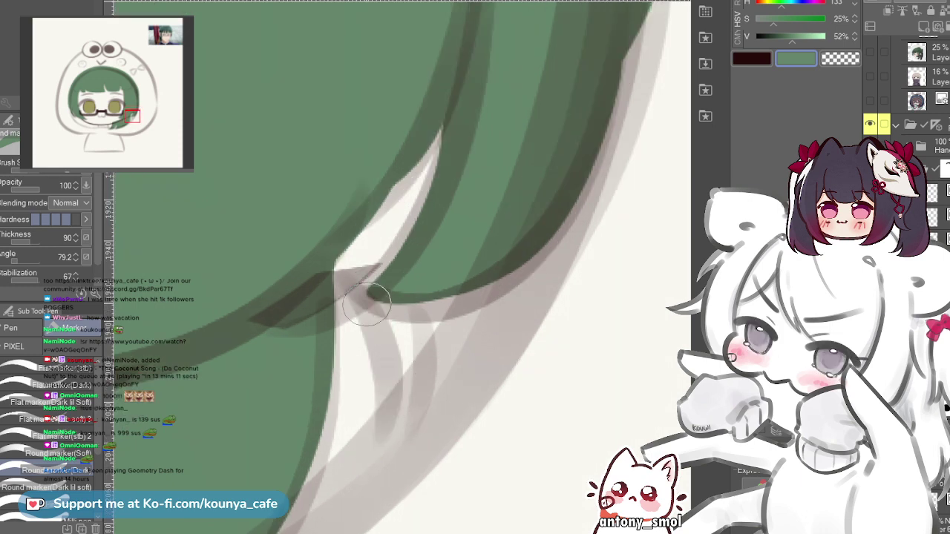
mouse_move(356, 284)
left_mouse_down()
mouse_move(389, 404)
mouse_move(368, 475)
left_mouse_up()
left_click_drag(412, 331, 377, 479)
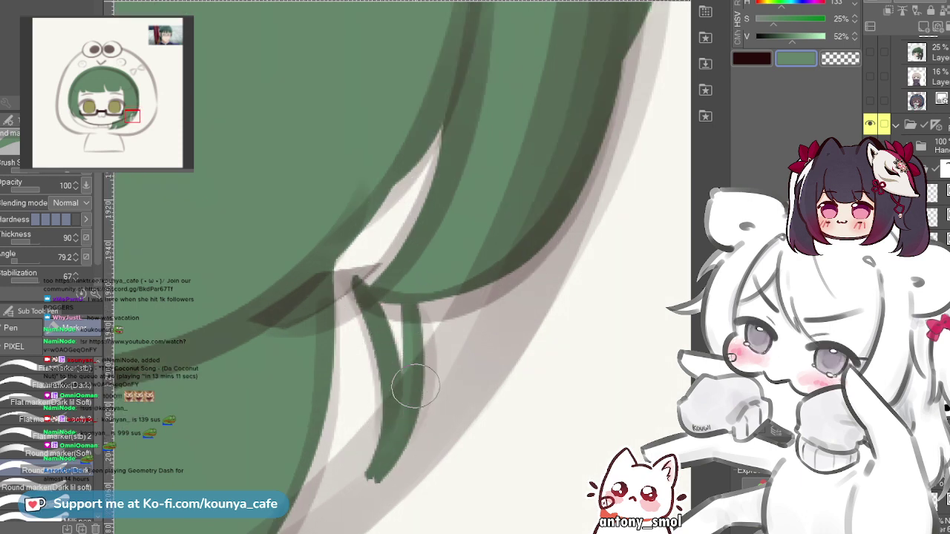
key("ctrl+z")
left_click_drag(408, 297, 382, 464)
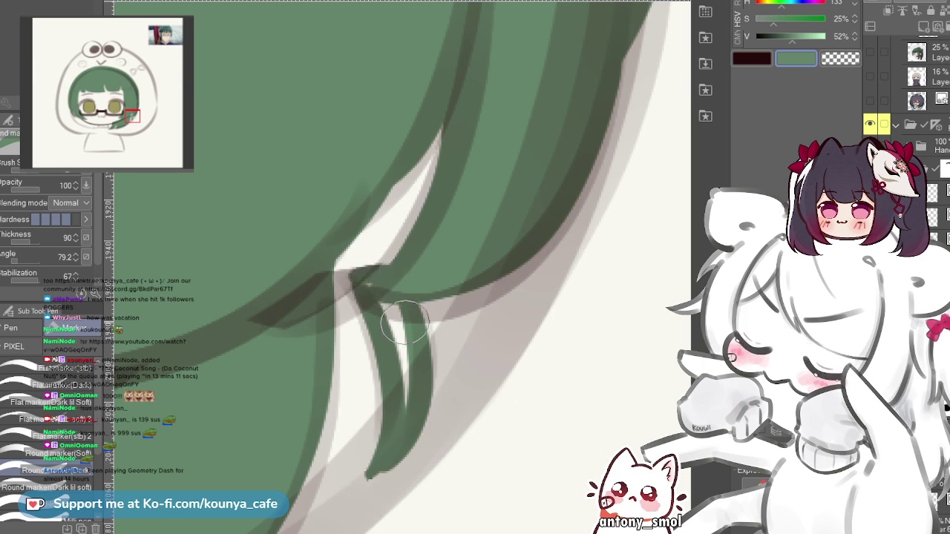
- Fill the small strand with green and show the hood's fill again
key("g")
scroll(405, 321, "down", 4)
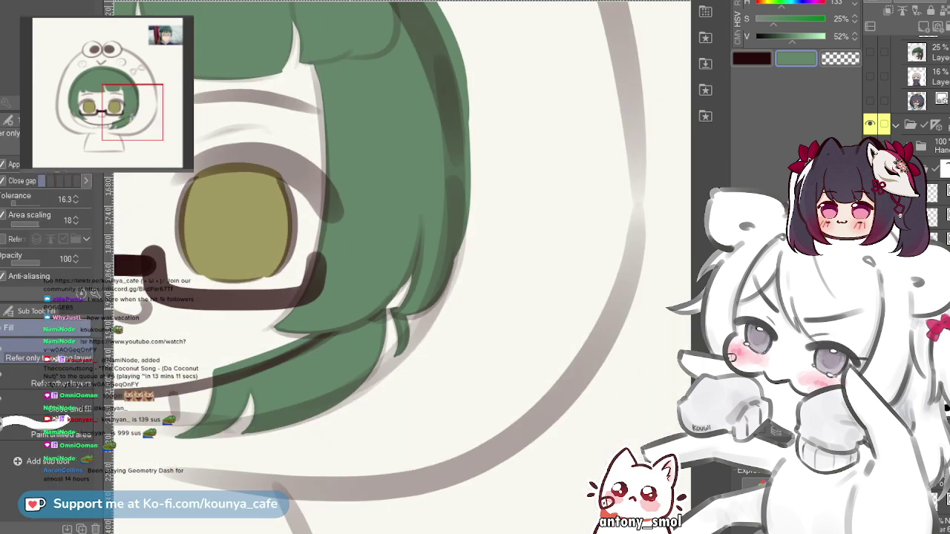
key("p")
key("ctrl+minus")
key("ctrl+minus")
key("ctrl+minus")
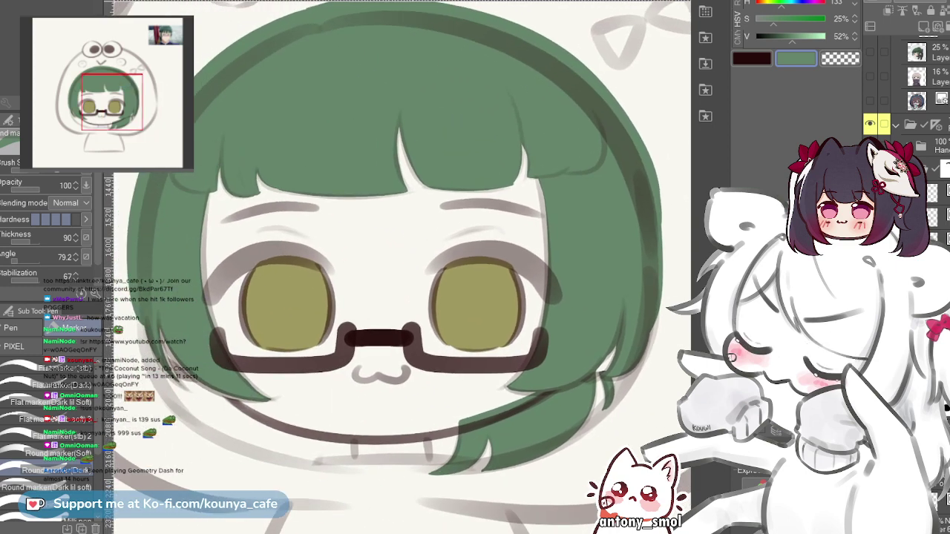
left_click_drag(393, 296, 406, 269)
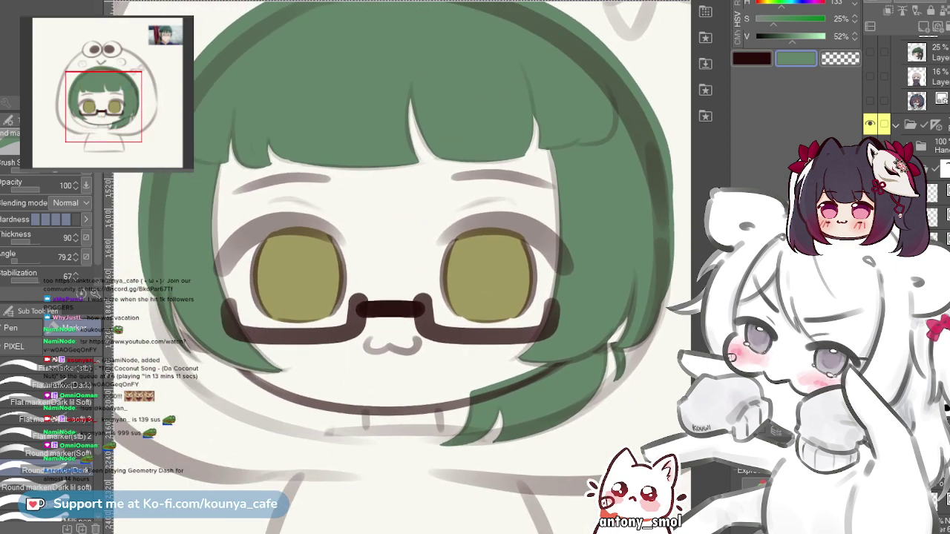
key("ctrl+z")
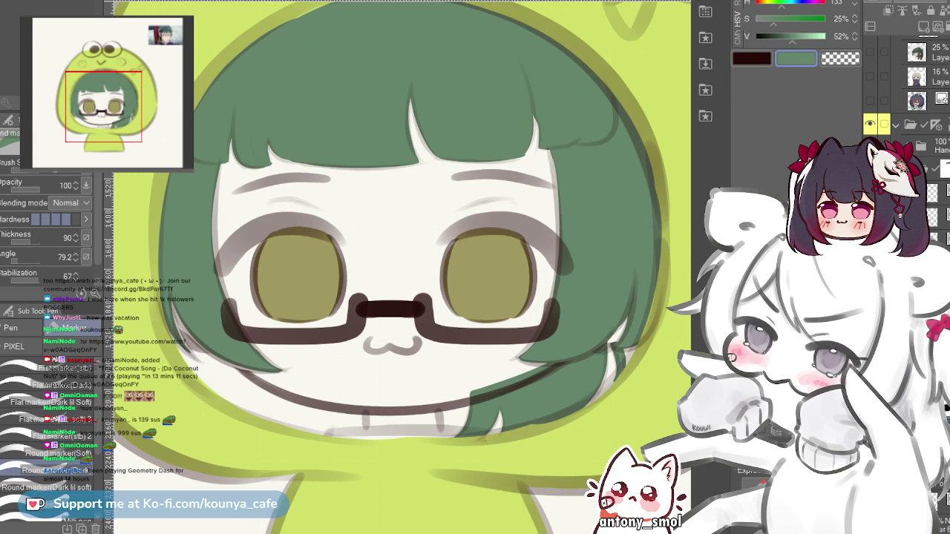
- Lasso a closed selection around the face opening, running through the hood's fill from the frog mouth down beneath the chin
scroll(403, 268, "down", 2)
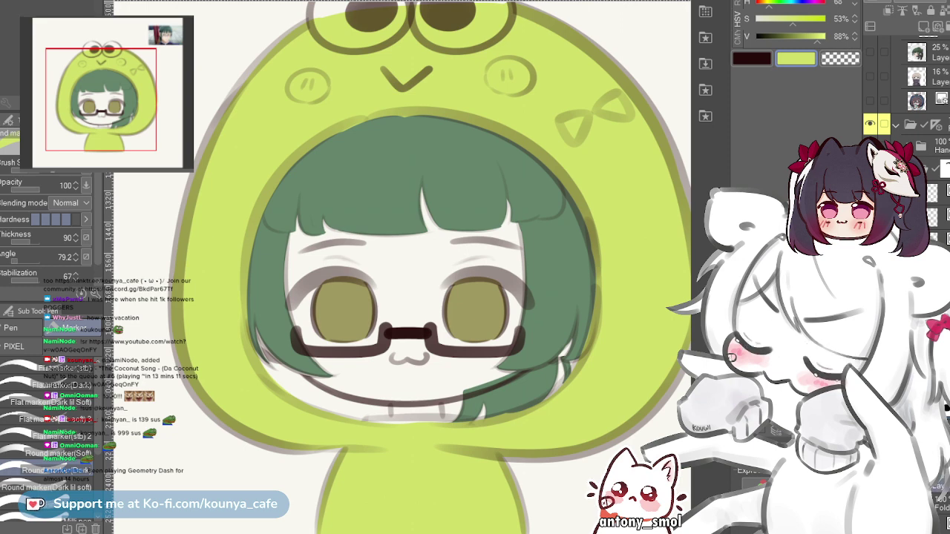
key("o")
key("o")
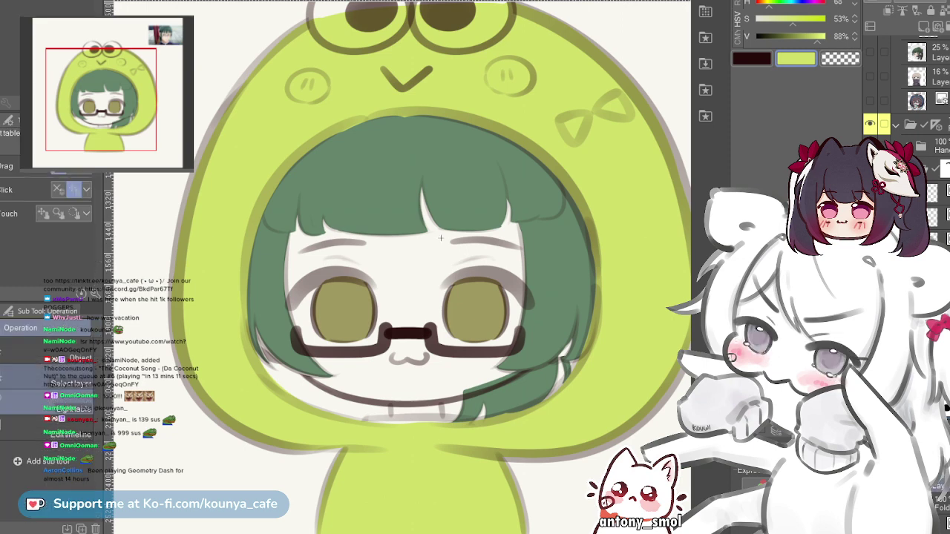
key("m")
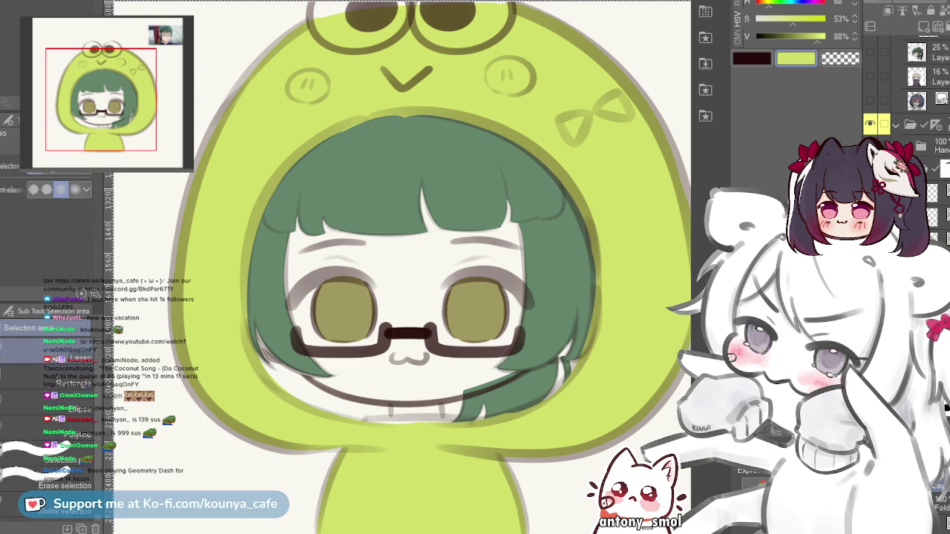
left_click_drag(415, 272, 401, 282)
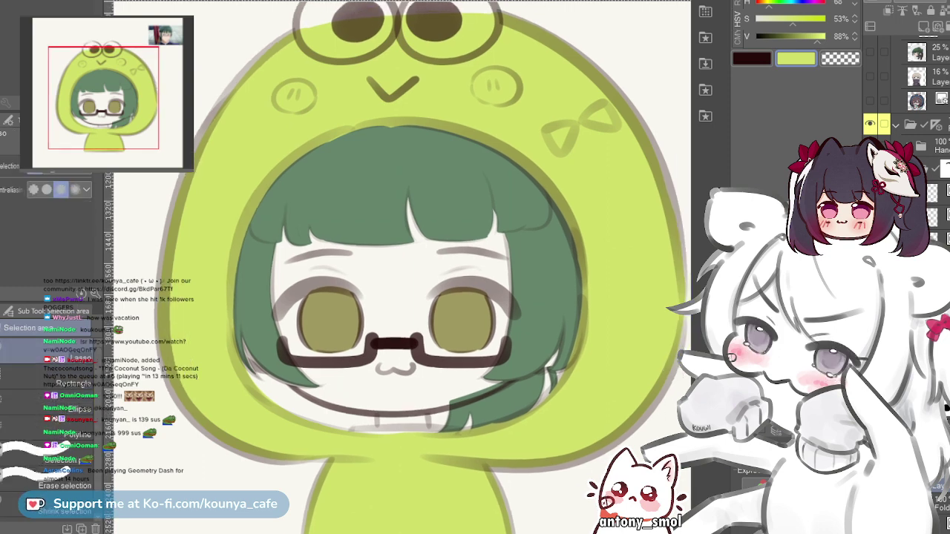
scroll(379, 223, "up", 2)
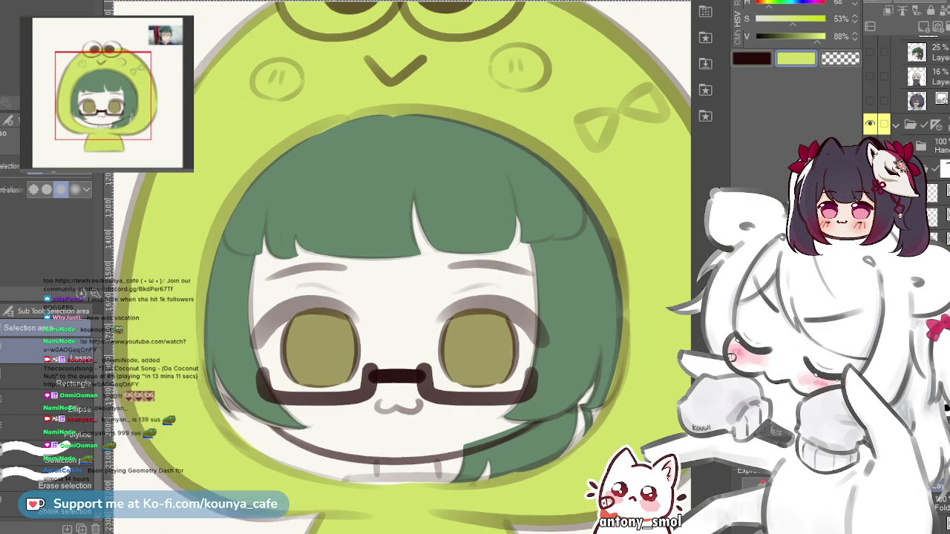
scroll(400, 297, "up", 2)
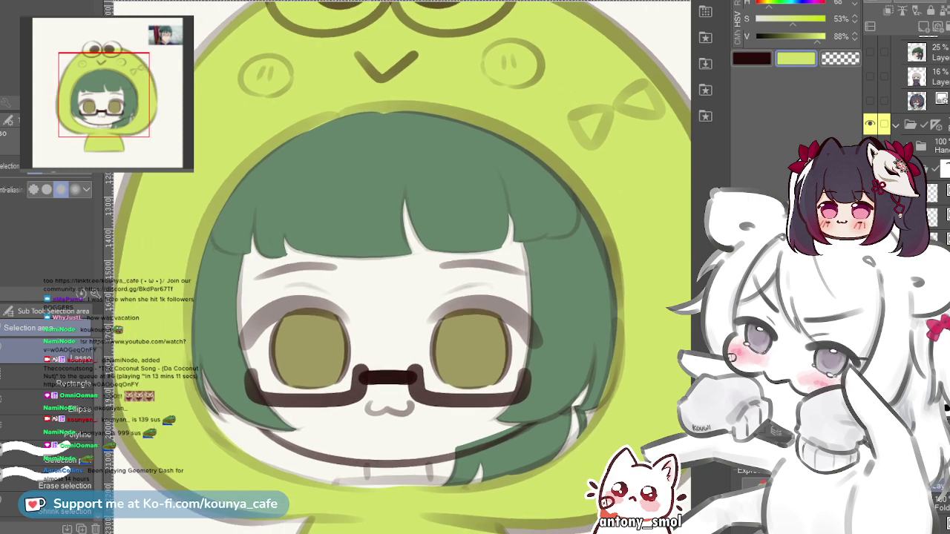
left_click_drag(274, 100, 371, 77)
mouse_move(242, 134)
left_mouse_down()
mouse_move(195, 191)
mouse_move(173, 268)
left_mouse_up()
mouse_move(173, 404)
left_mouse_down()
mouse_move(178, 434)
mouse_move(208, 460)
mouse_move(286, 490)
mouse_move(393, 505)
mouse_move(445, 508)
left_mouse_up()
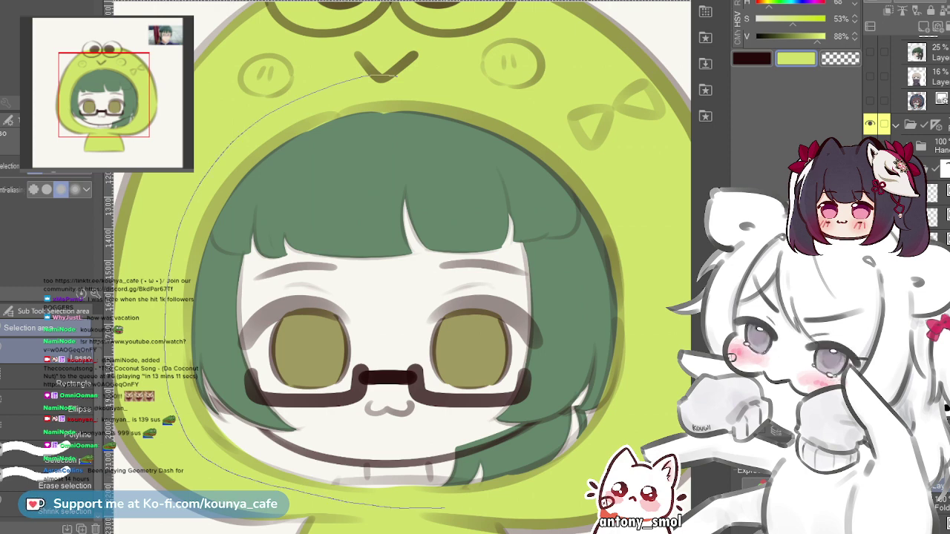
mouse_move(524, 502)
left_mouse_down()
mouse_move(602, 455)
mouse_move(636, 414)
mouse_move(660, 355)
mouse_move(661, 241)
mouse_move(641, 196)
mouse_move(596, 145)
mouse_move(448, 72)
left_mouse_up()
left_click_drag(381, 75, 382, 76)
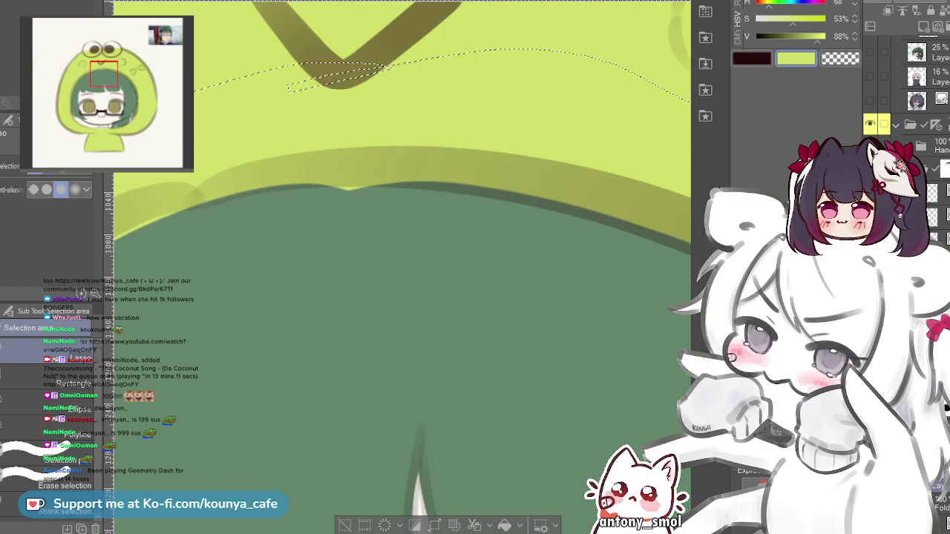
- Fill the selected face opening with the hood's lime green and clear the selection
scroll(432, 57, "down", 4)
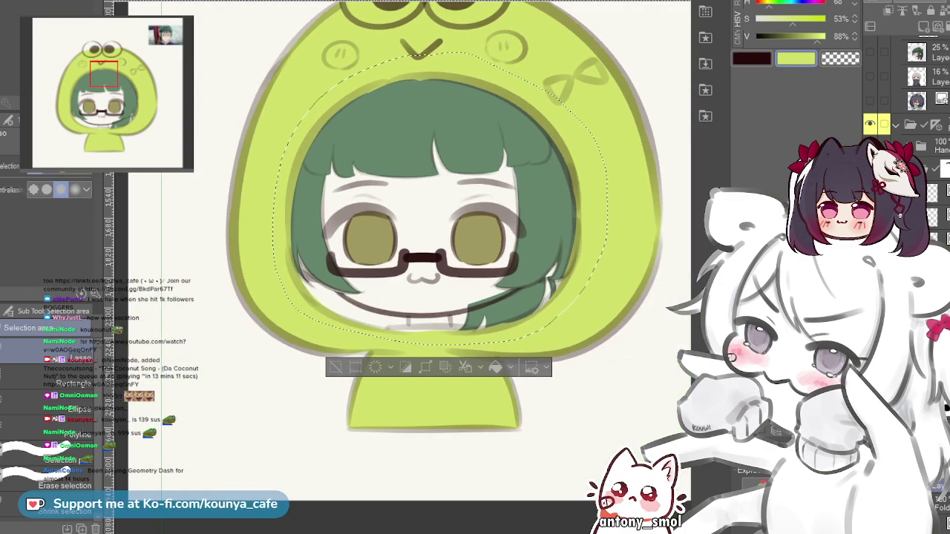
scroll(412, 230, "up", 3)
scroll(382, 246, "down", 3)
left_click_drag(382, 245, 353, 285)
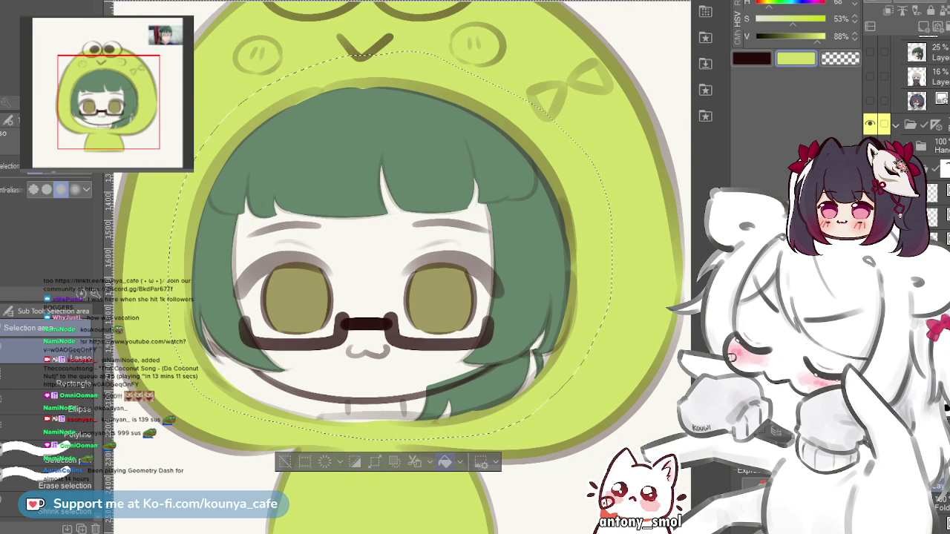
left_click(444, 461)
key("ctrl+d")
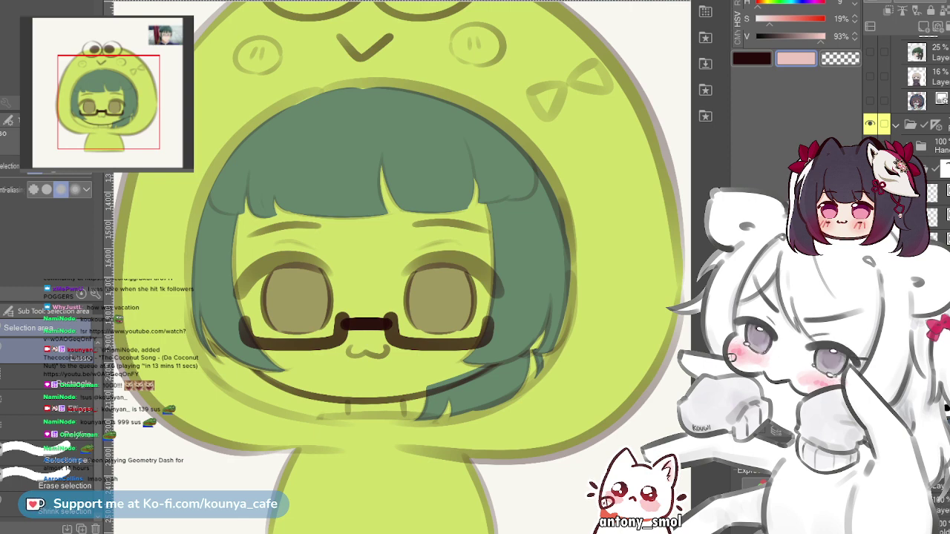
key("ctrl+z")
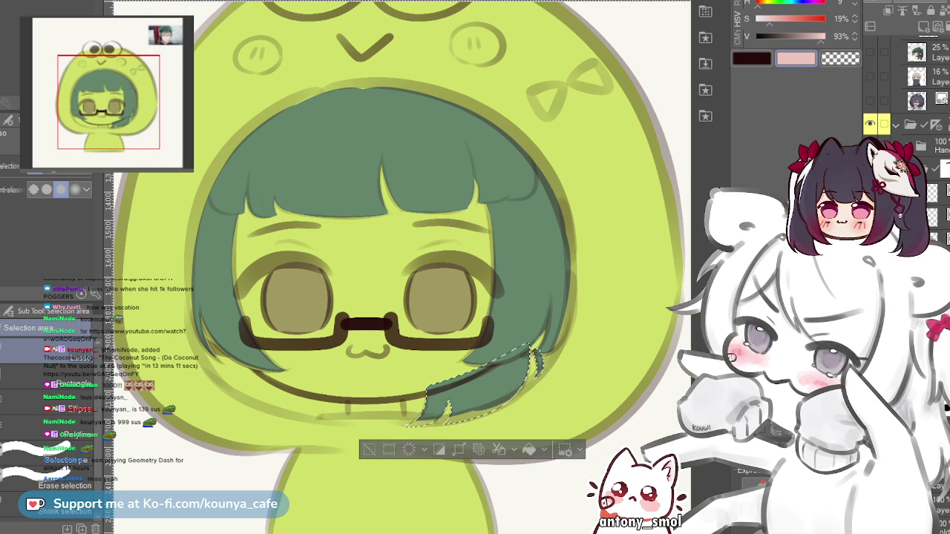
key("ctrl+d")
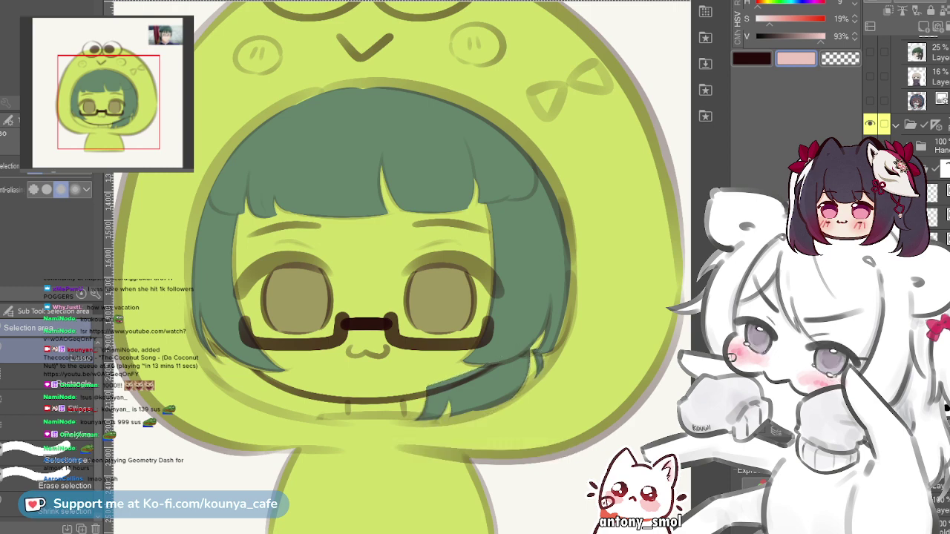
key("p")
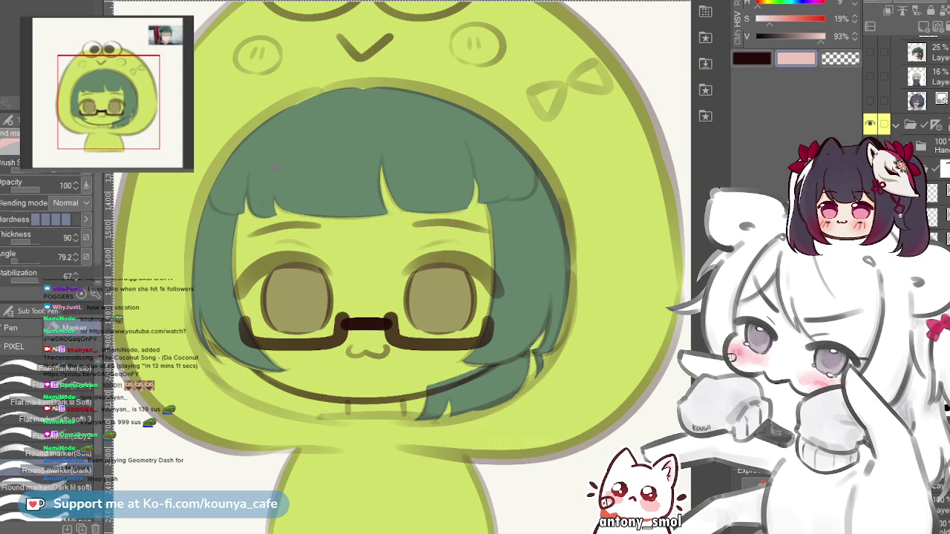
mouse_move(341, 277)
left_mouse_down()
mouse_move(315, 286)
mouse_move(371, 293)
left_mouse_up()
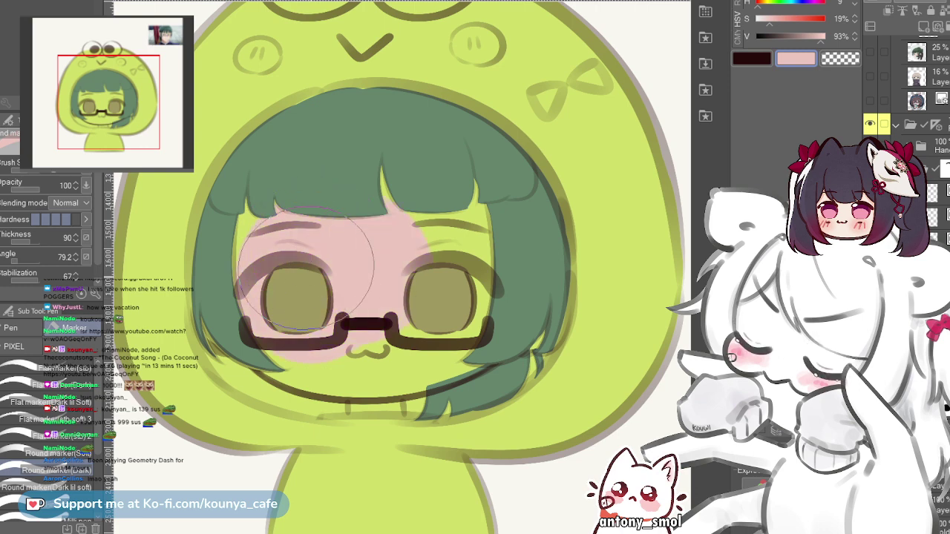
key("ctrl+z")
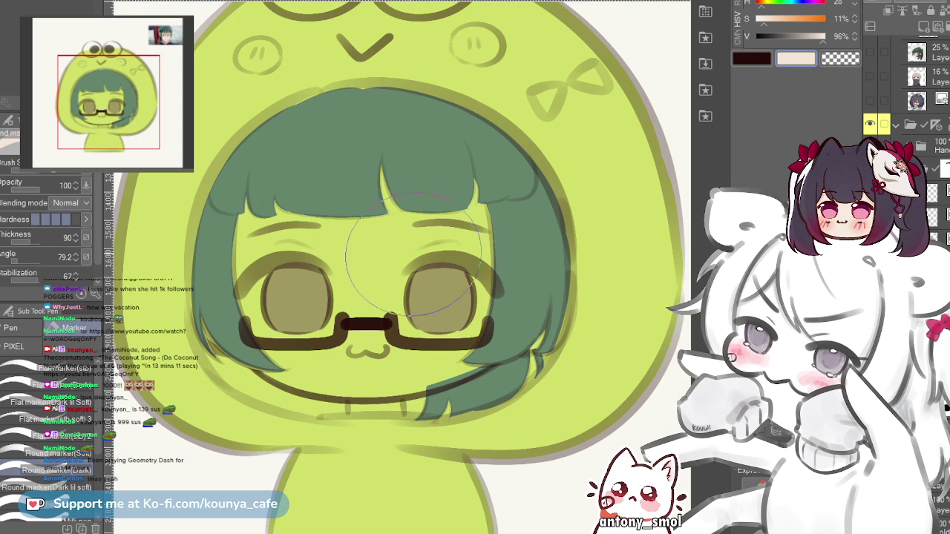
mouse_move(416, 252)
left_mouse_down()
mouse_move(323, 226)
mouse_move(382, 269)
mouse_move(325, 286)
left_mouse_up()
scroll(324, 286, "up", 2)
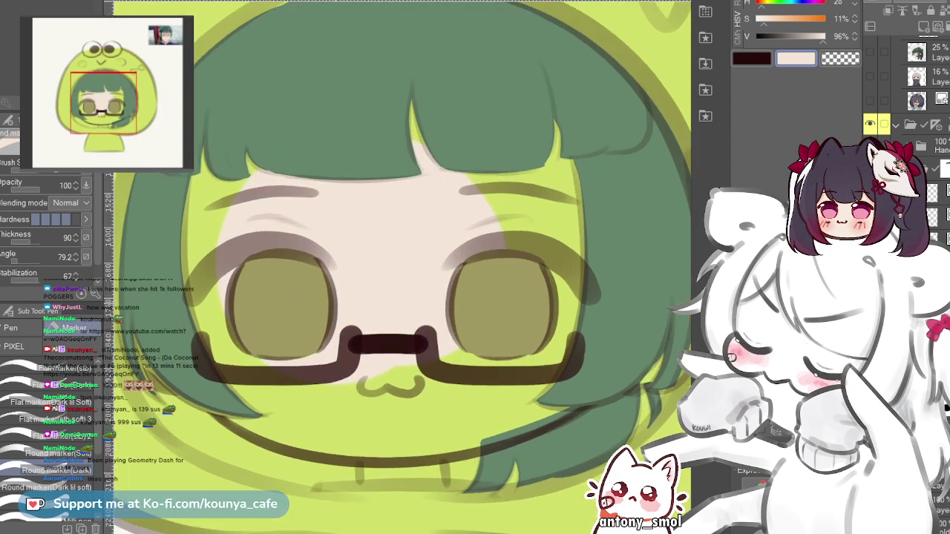
key("ctrl+z")
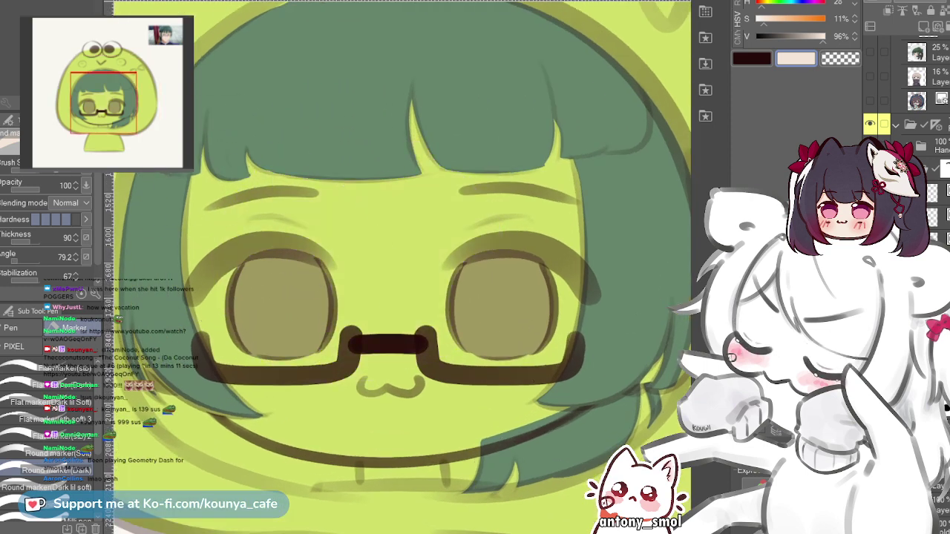
- Paint the face pale cream with the marker beneath the fringe and glasses, redoing the lower strokes to follow the chin line
scroll(907, 119, "down", 3)
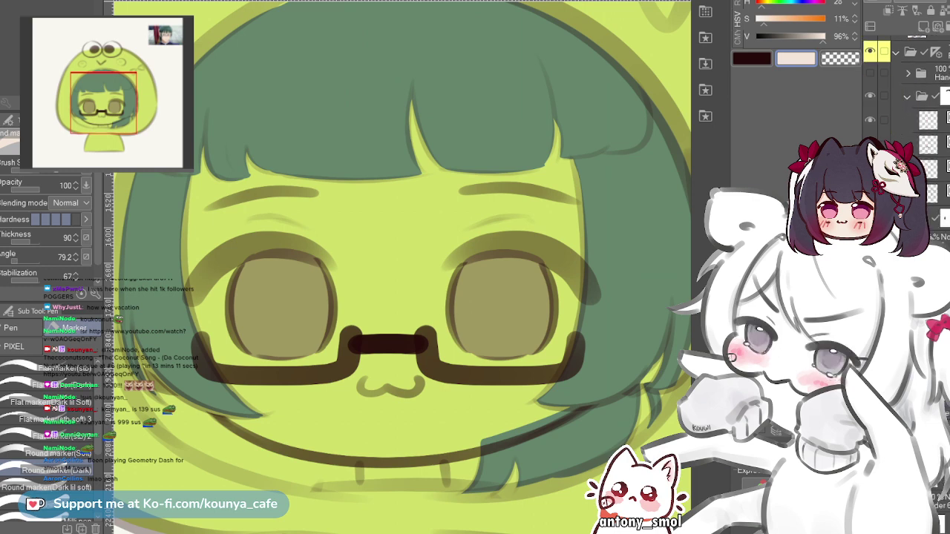
mouse_move(223, 223)
left_mouse_down()
mouse_move(342, 212)
mouse_move(416, 174)
mouse_move(505, 215)
mouse_move(319, 357)
mouse_move(239, 293)
mouse_move(242, 322)
mouse_move(542, 346)
left_mouse_up()
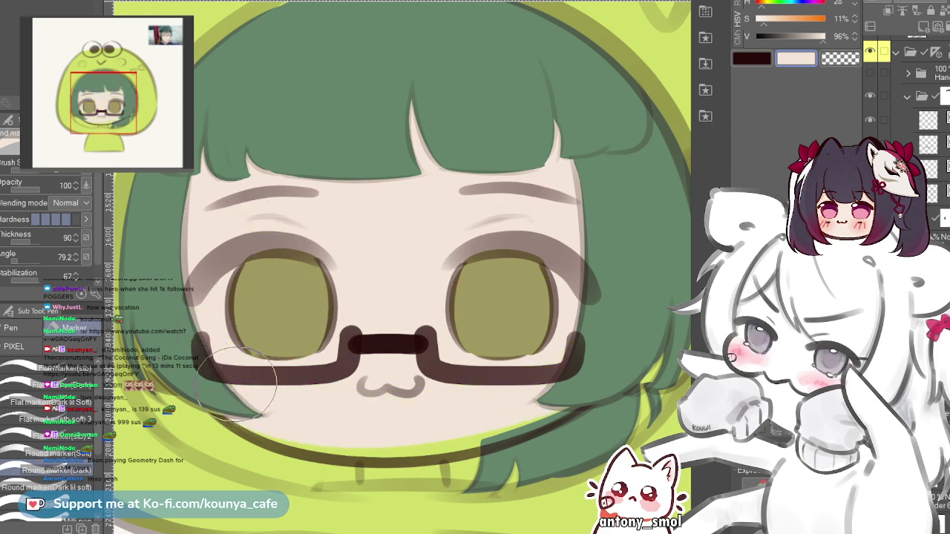
left_click_drag(245, 397, 565, 397)
key("ctrl+z")
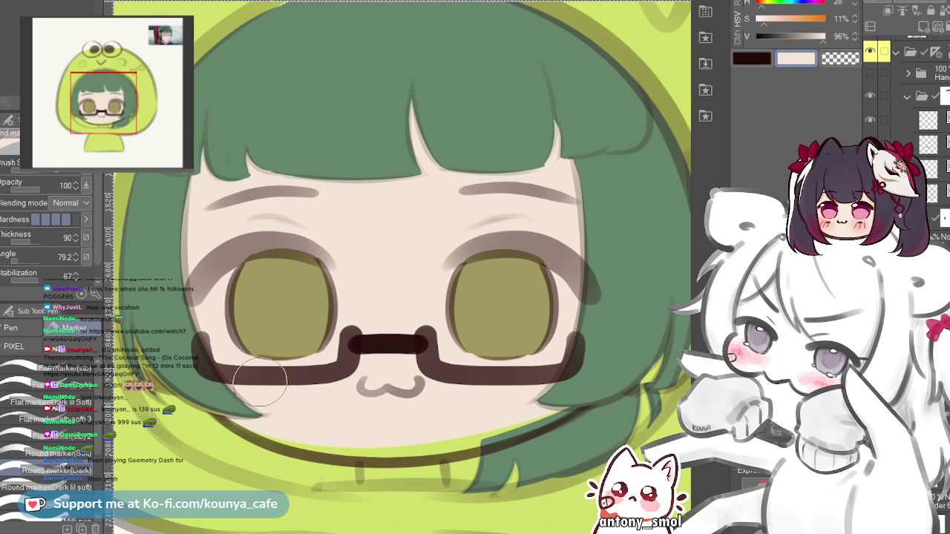
mouse_move(236, 406)
left_mouse_down()
mouse_move(285, 433)
mouse_move(513, 429)
left_mouse_up()
key("ctrl+z")
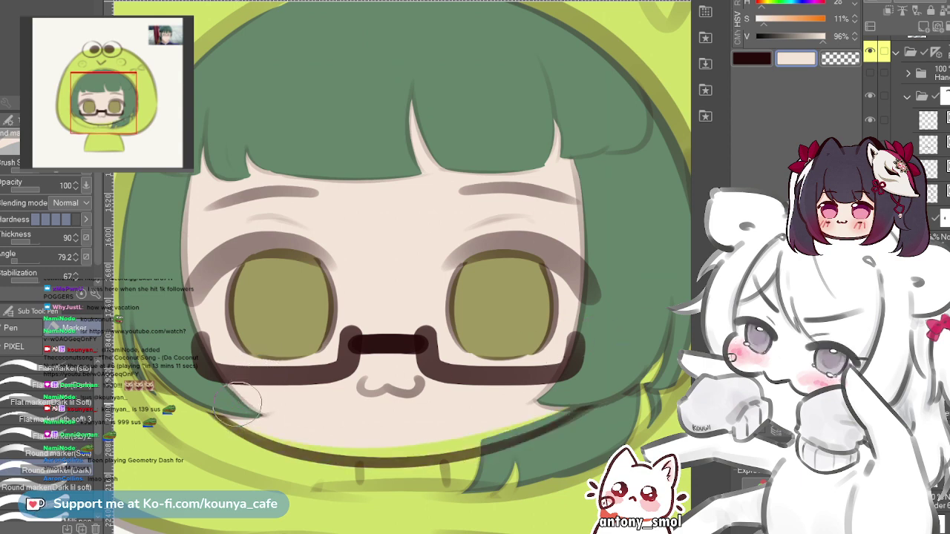
left_click_drag(255, 414, 448, 432)
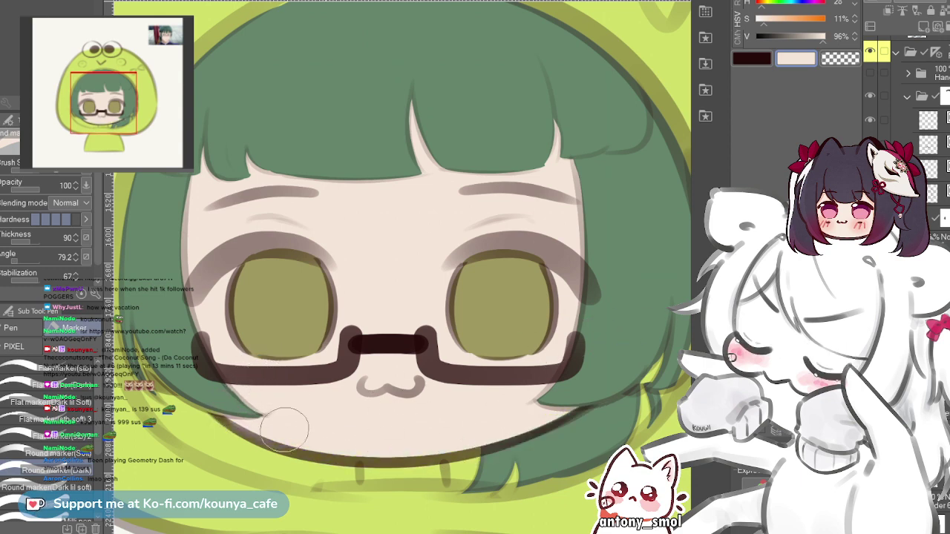
left_click_drag(425, 406, 344, 419)
- Extend the skin colour into the small gaps between the hair ends on both sides of the face
left_click_drag(555, 382, 413, 353)
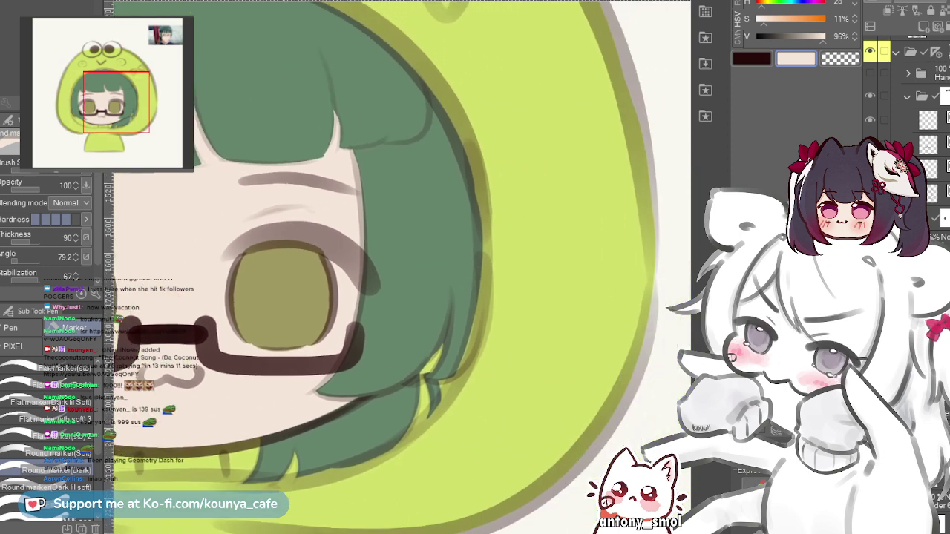
scroll(413, 354, "up", 3)
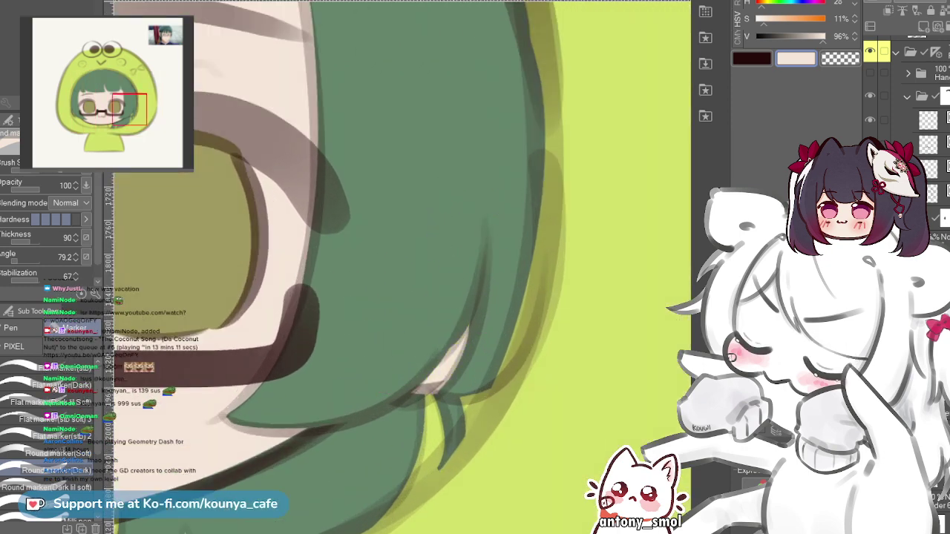
key("ctrl+z")
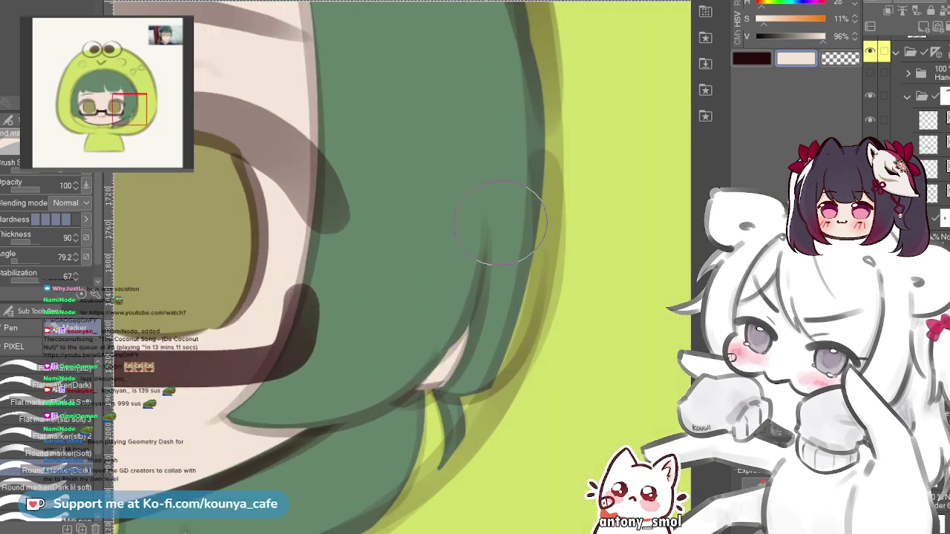
scroll(501, 222, "down", 2)
left_click_drag(357, 259, 603, 305)
left_click_drag(371, 312, 553, 303)
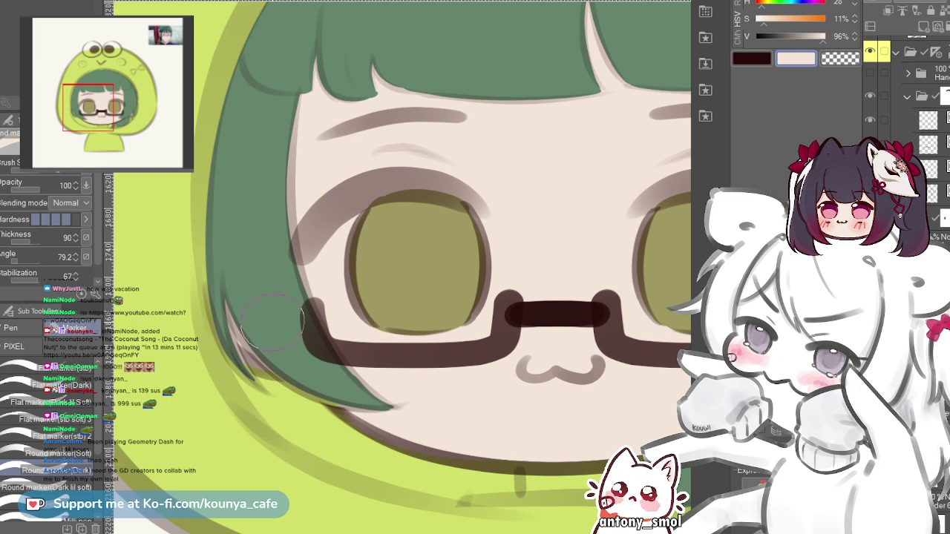
- Paint the neck's left edge in the skin colour below the chin, redoing the short vertical stroke until it fits the sketch
scroll(271, 319, "down", 3)
scroll(308, 364, "up", 5)
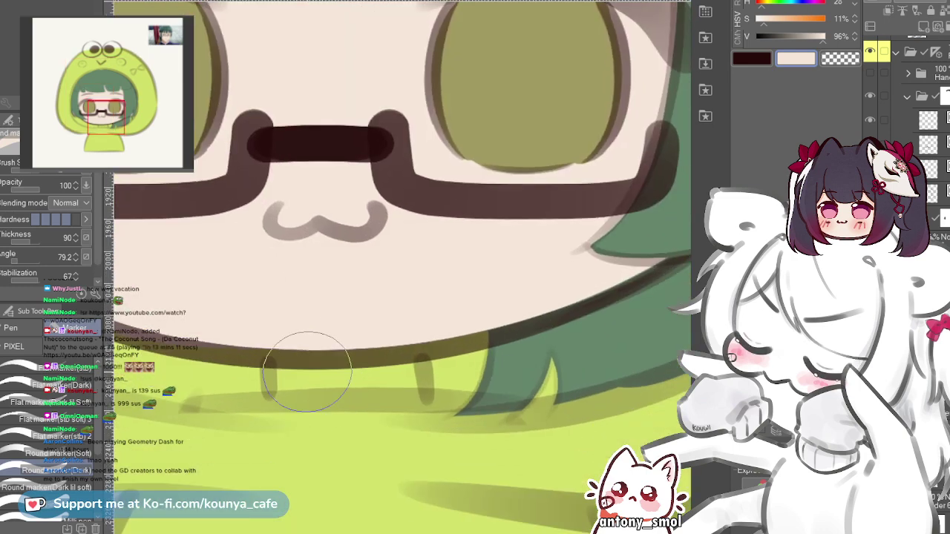
mouse_move(281, 348)
left_mouse_down()
mouse_move(289, 376)
mouse_move(295, 368)
mouse_move(285, 411)
left_mouse_up()
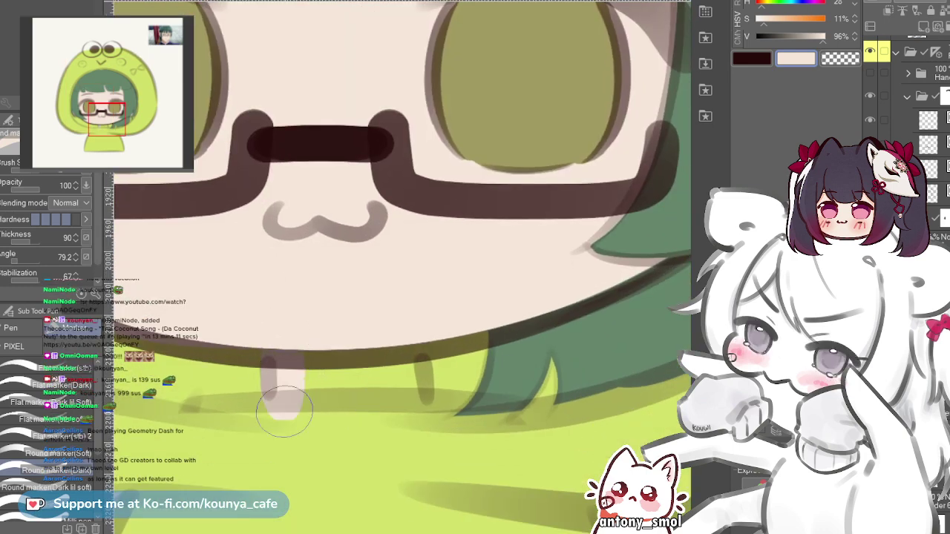
key("ctrl+z")
left_click_drag(283, 346, 286, 423)
key("ctrl+z")
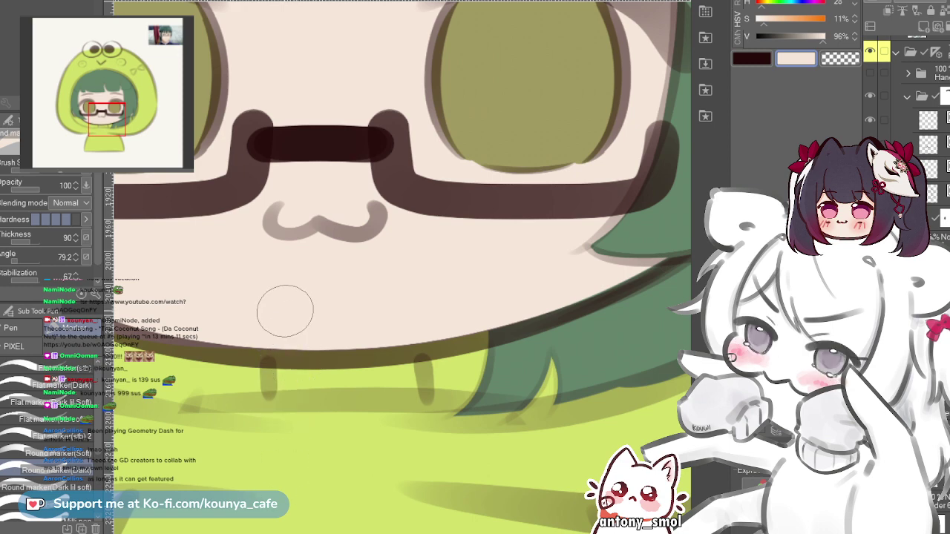
left_click_drag(285, 312, 286, 468)
key("ctrl+z")
left_click_drag(284, 343, 283, 410)
key("ctrl+z")
left_click_drag(293, 343, 293, 420)
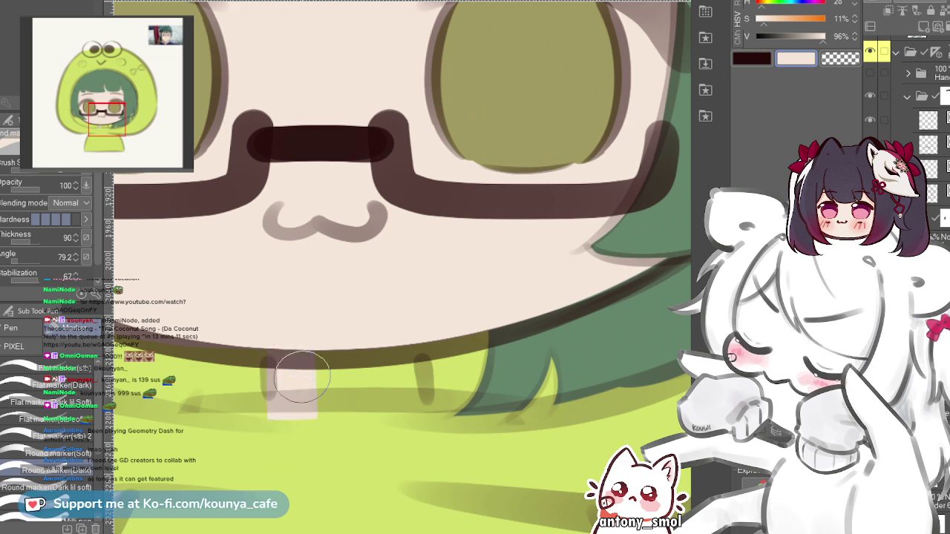
- Fill the rest of the neck with skin colour across to its right sketch line
left_click_drag(317, 343, 323, 411)
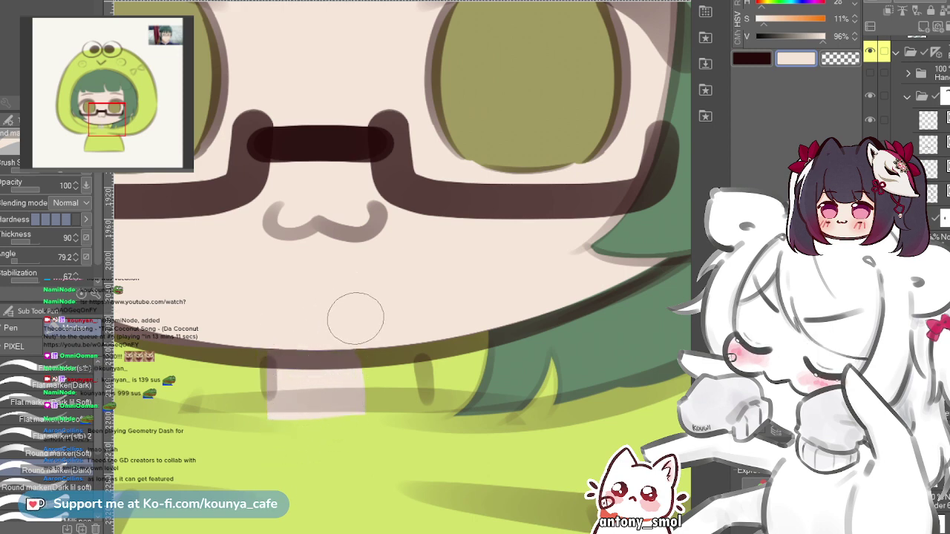
left_click_drag(390, 355, 392, 412)
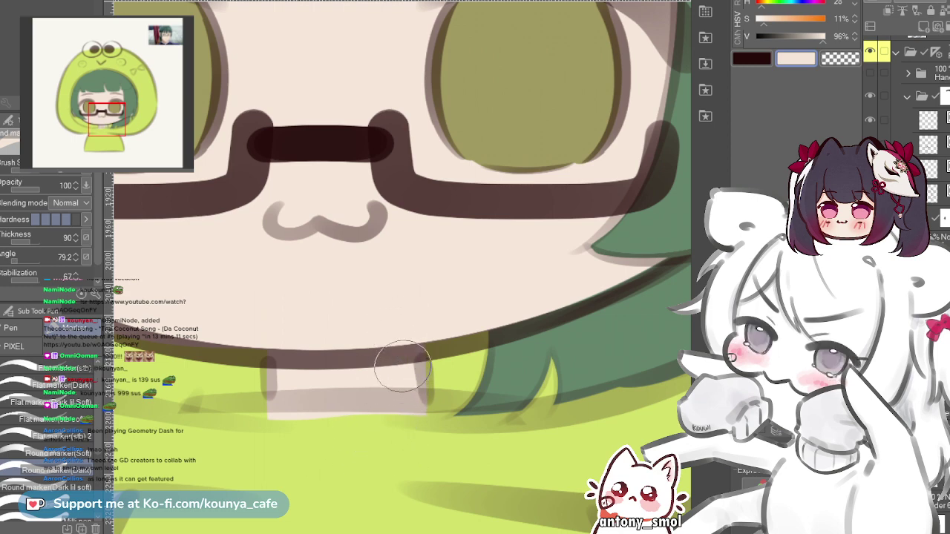
scroll(402, 357, "down", 4)
scroll(382, 301, "up", 1)
scroll(399, 312, "down", 3)
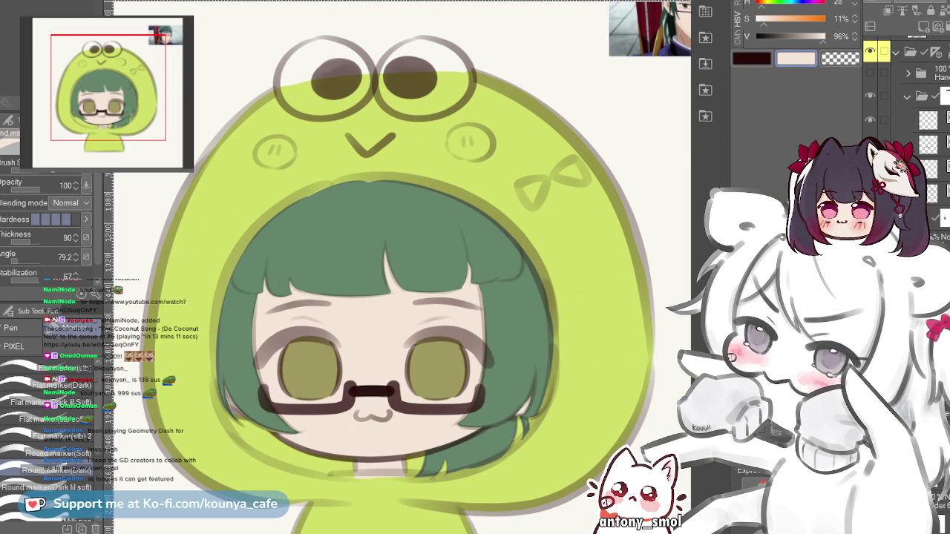
- Paint the frog's left-hand eye on the hood white within its sketched outline
key("ctrl+shift+d")
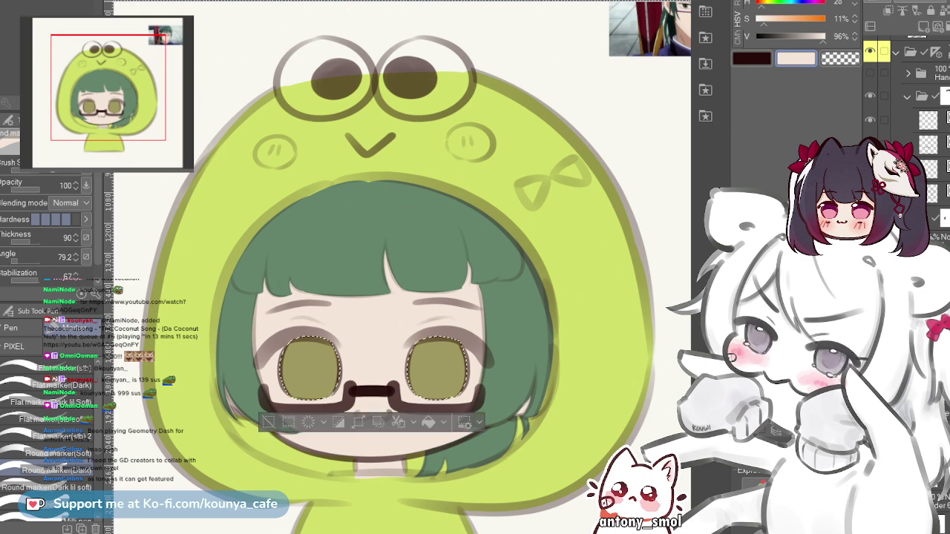
key("ctrl+d")
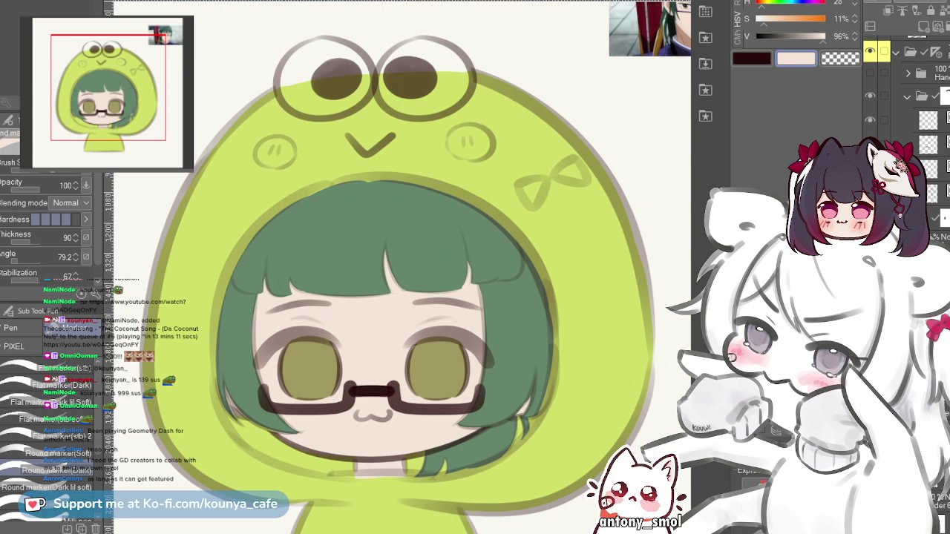
scroll(256, 247, "up", 4)
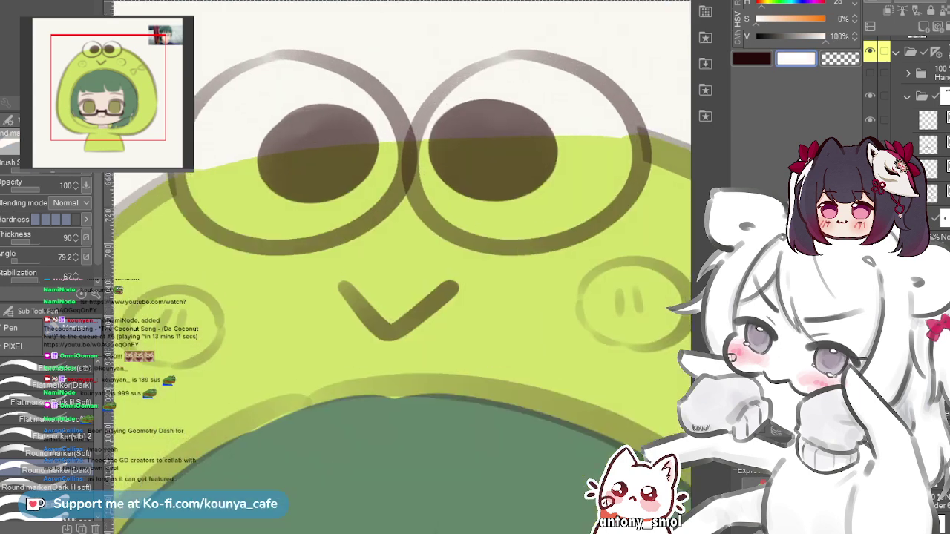
mouse_move(301, 251)
left_mouse_down()
mouse_move(401, 251)
mouse_move(269, 259)
mouse_move(278, 250)
left_mouse_up()
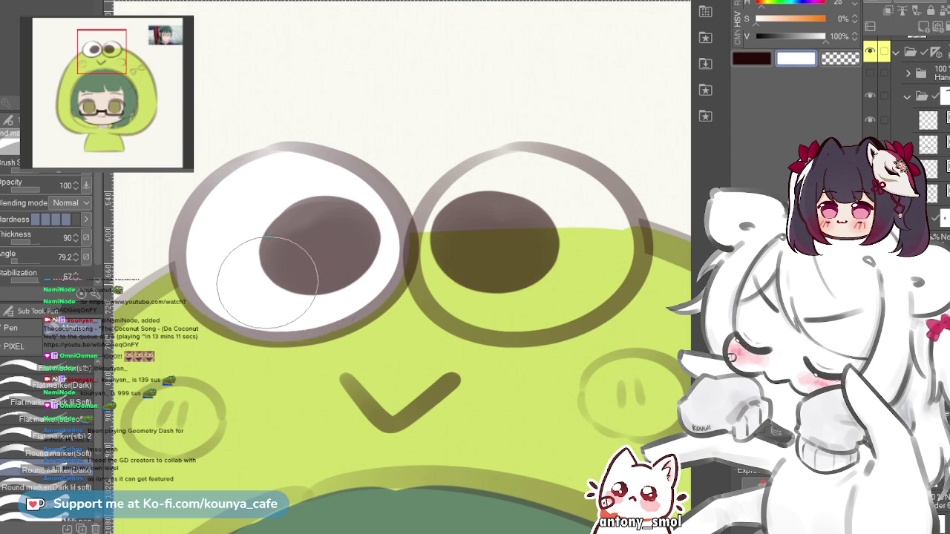
- Paint most of the frog's right-hand eye white, covering the area around the pupil inside the sketched outline
left_click_drag(307, 278, 172, 315)
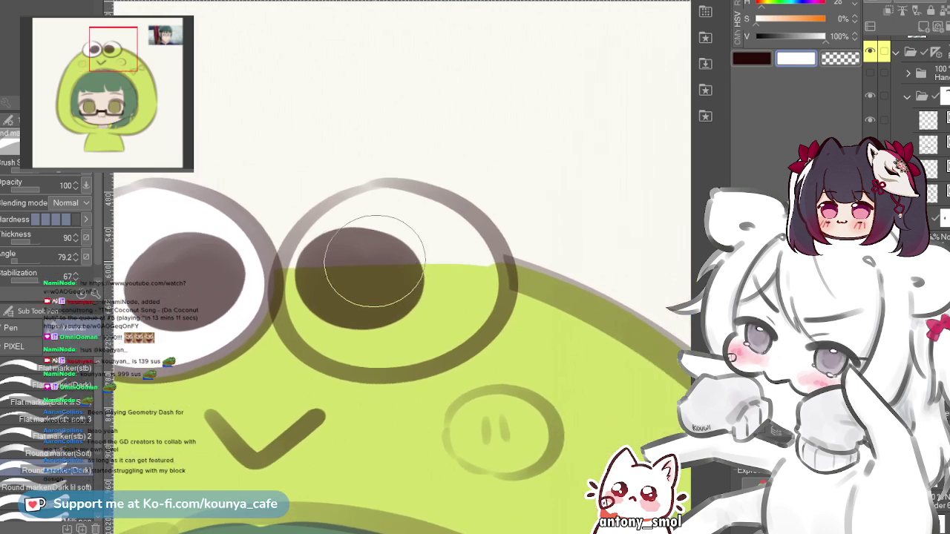
mouse_move(374, 259)
left_mouse_down()
mouse_move(326, 269)
mouse_move(398, 277)
left_mouse_up()
scroll(345, 276, "up", 1)
scroll(382, 277, "down", 1)
scroll(413, 249, "down", 1)
scroll(409, 243, "up", 2)
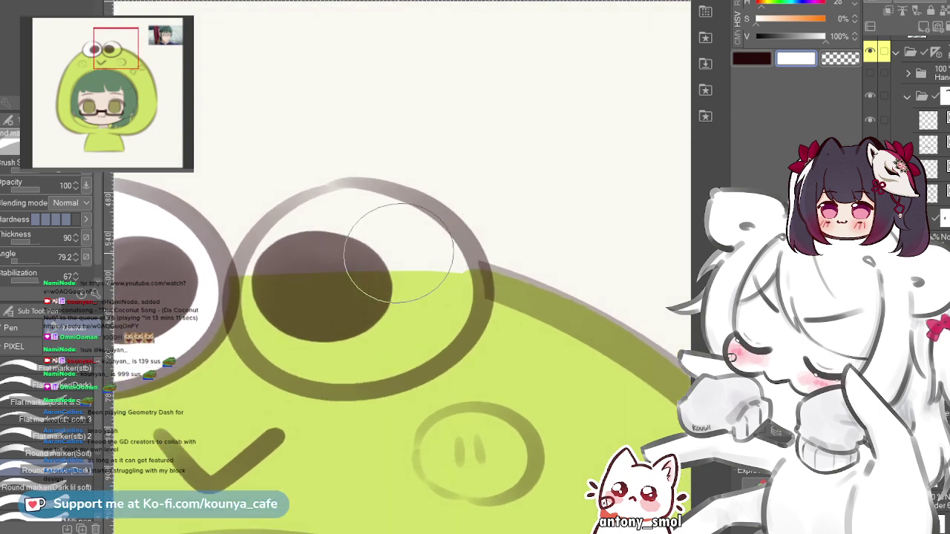
left_click_drag(397, 223, 411, 219)
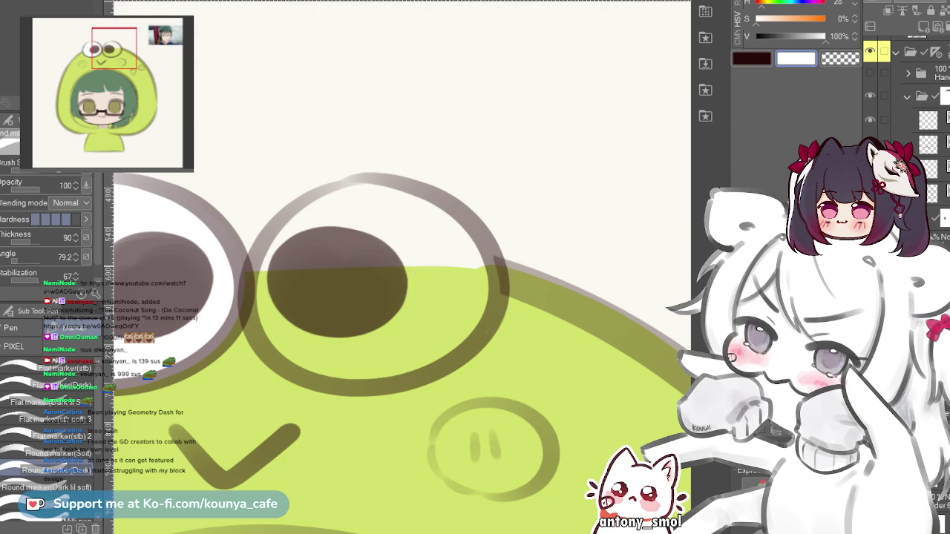
left_click_drag(447, 277, 437, 290)
scroll(441, 249, "up", 2)
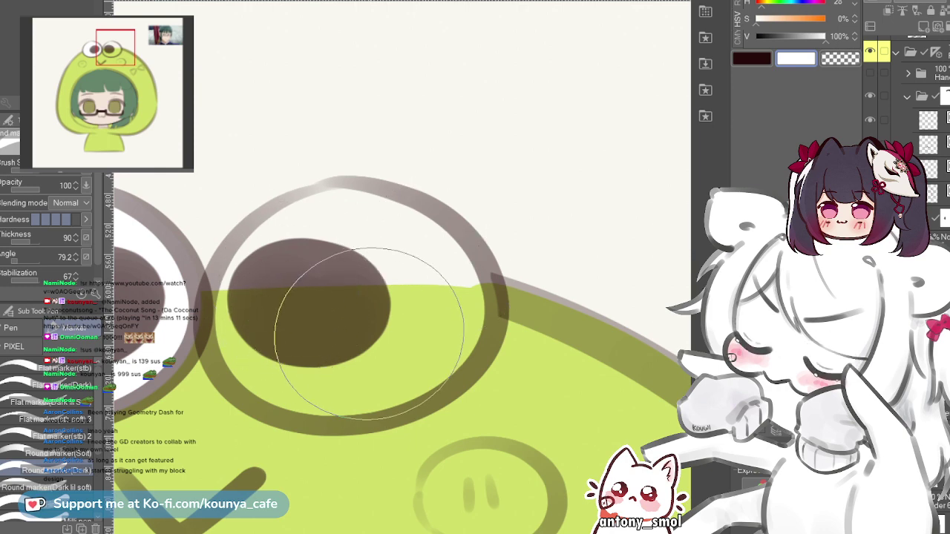
left_click(319, 321)
mouse_move(318, 321)
left_mouse_down()
mouse_move(331, 324)
mouse_move(335, 314)
left_mouse_up()
key("ctrl+z")
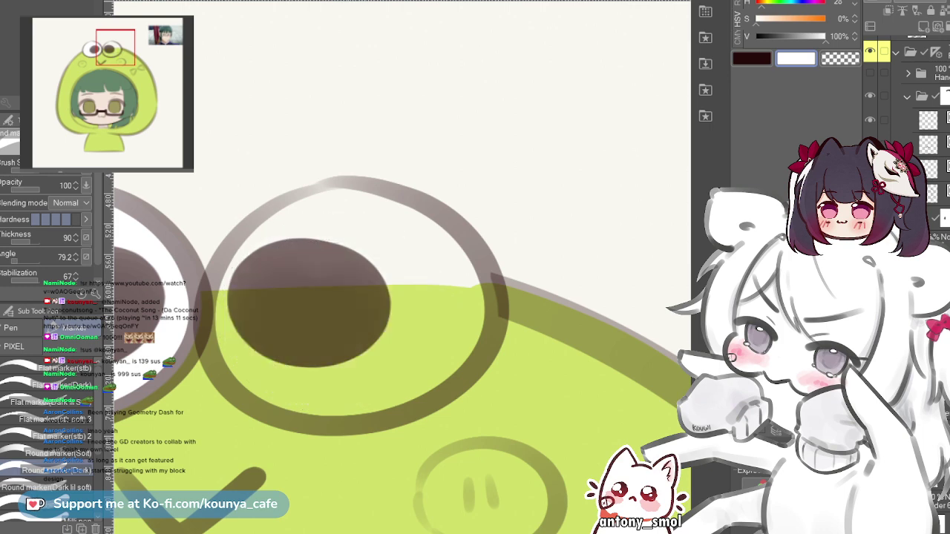
mouse_move(284, 295)
left_mouse_down()
mouse_move(356, 296)
mouse_move(307, 319)
mouse_move(331, 280)
left_mouse_up()
key("ctrl+z")
mouse_move(295, 334)
left_mouse_down()
mouse_move(312, 282)
mouse_move(358, 321)
mouse_move(317, 301)
mouse_move(333, 323)
mouse_move(329, 288)
mouse_move(348, 318)
mouse_move(320, 307)
mouse_move(296, 337)
mouse_move(365, 313)
left_mouse_up()
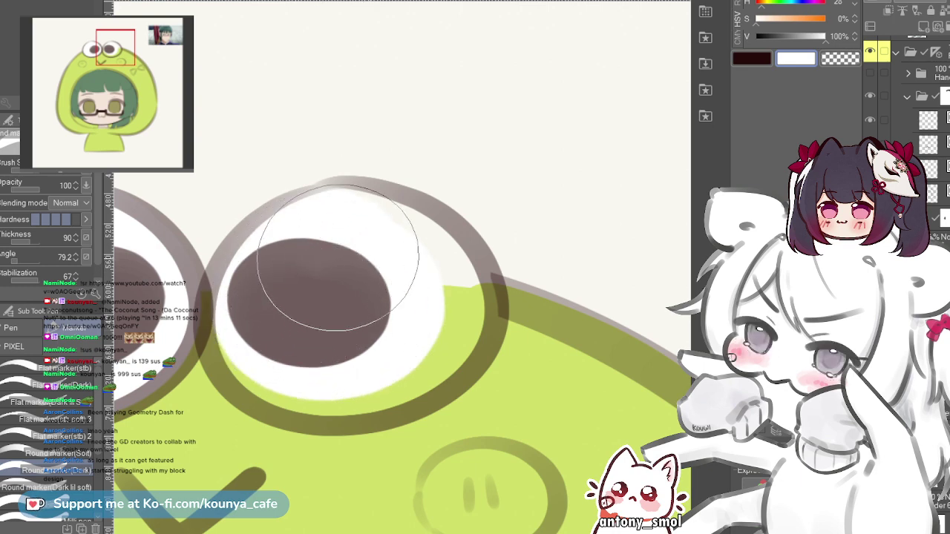
- Extend the white of the right-hand frog eye out to its upper and outer sketch lines
mouse_move(338, 256)
left_mouse_down()
mouse_move(382, 266)
mouse_move(410, 299)
mouse_move(339, 304)
left_mouse_up()
mouse_move(307, 276)
left_mouse_down()
mouse_move(277, 321)
mouse_move(347, 330)
left_mouse_up()
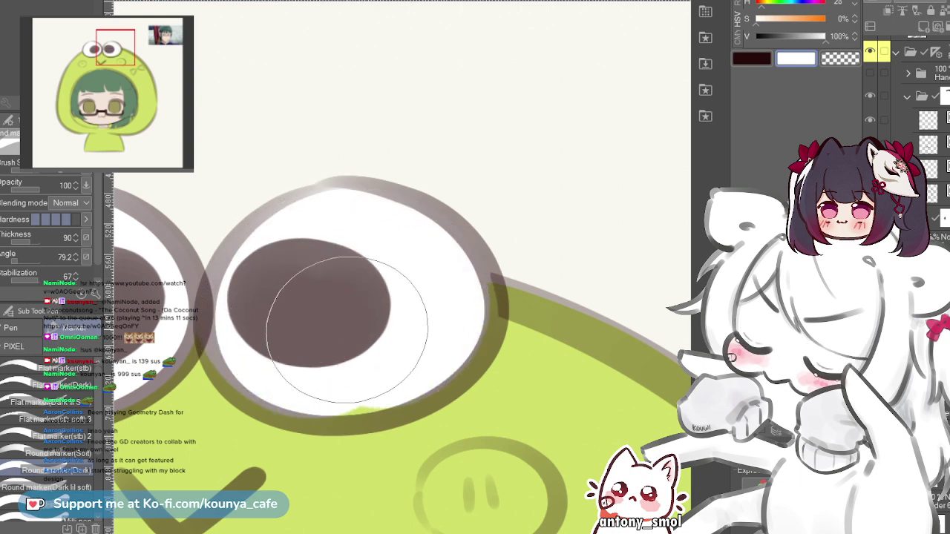
key("ctrl+z")
mouse_move(310, 268)
left_mouse_down()
mouse_move(281, 322)
mouse_move(385, 343)
left_mouse_up()
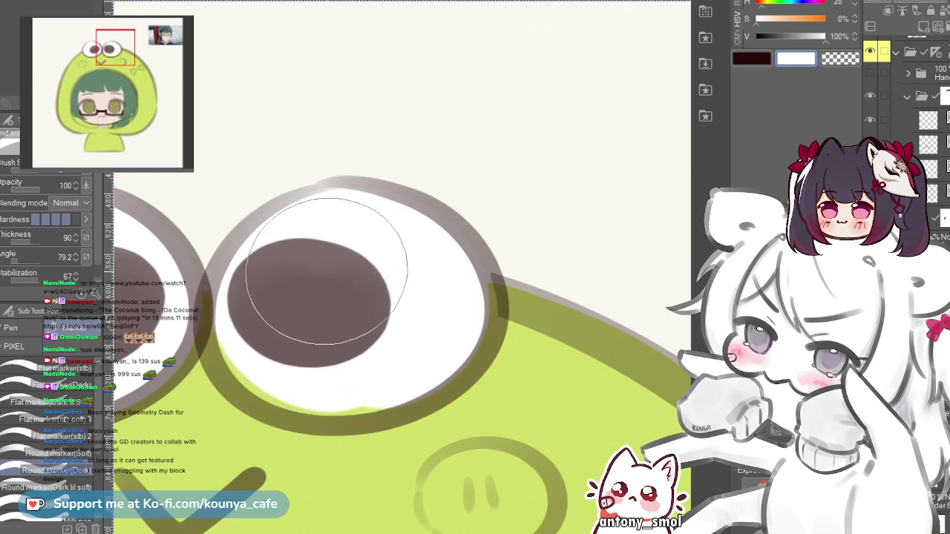
- Cover the green strip along the right-hand eye's lower inner edge with white, redoing the curved stroke until it fits
mouse_move(327, 271)
left_mouse_down()
mouse_move(276, 309)
mouse_move(352, 361)
left_mouse_up()
key("ctrl+z")
left_click_drag(312, 257, 379, 361)
key("ctrl+z")
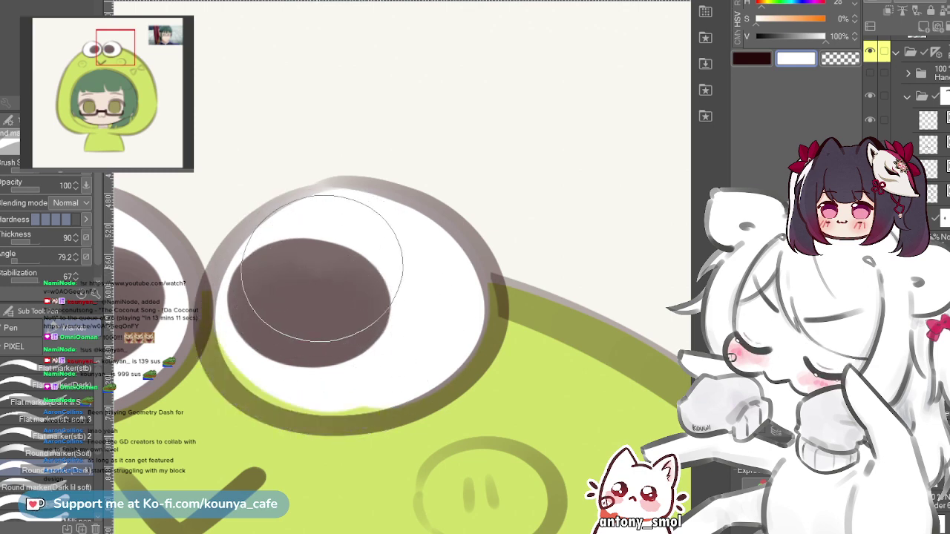
left_click_drag(322, 269, 397, 355)
key("ctrl+z")
left_click_drag(285, 337, 355, 344)
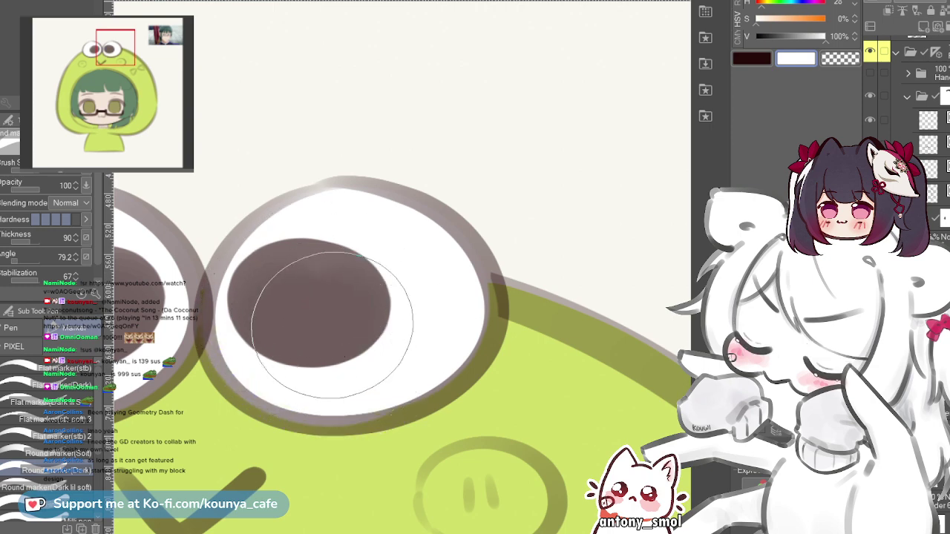
left_click_drag(297, 319, 410, 346)
key("ctrl+z")
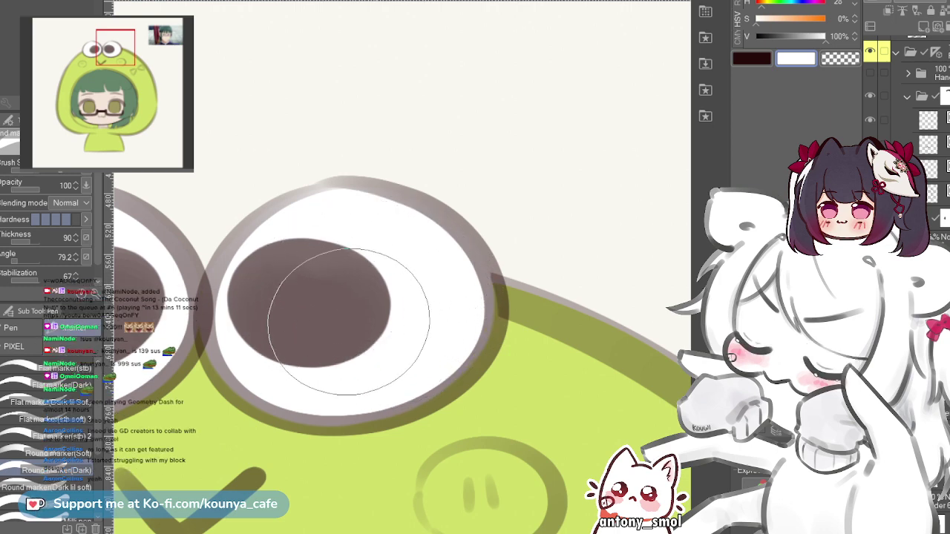
- Check the edges of both white frog eyes up close and within the whole hood
scroll(430, 293, "down", 5)
scroll(331, 297, "up", 6)
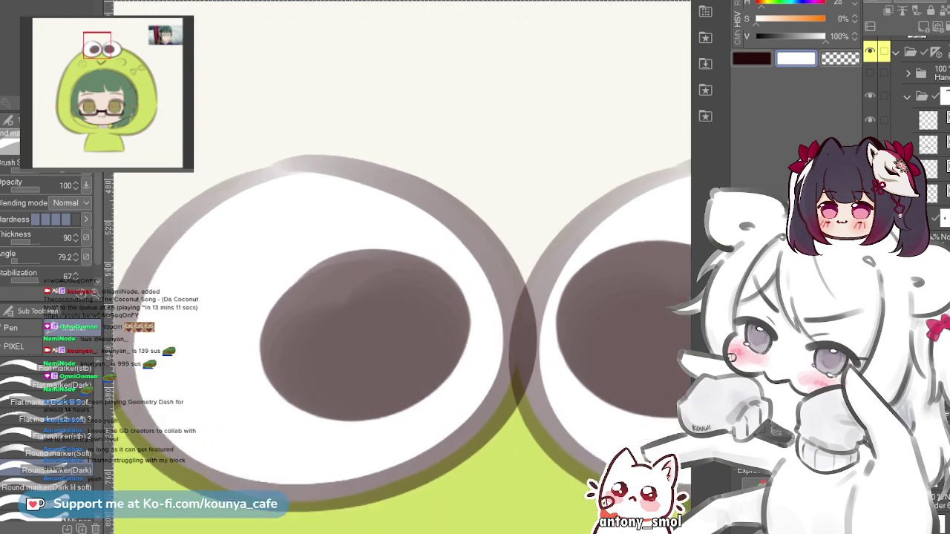
mouse_move(373, 328)
left_mouse_down()
mouse_move(474, 227)
mouse_move(406, 257)
left_mouse_up()
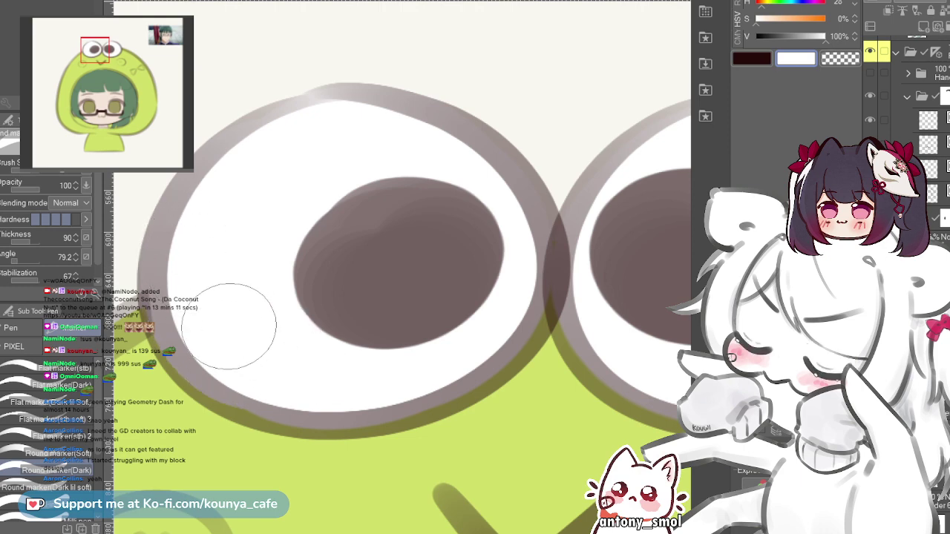
scroll(253, 320, "down", 1)
scroll(286, 336, "down", 5)
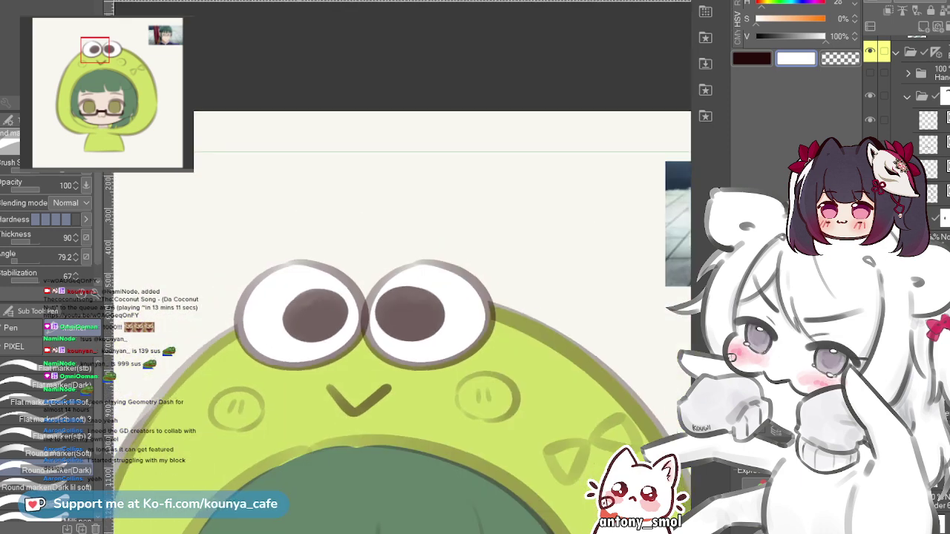
scroll(381, 339, "up", 5)
left_click_drag(363, 312, 381, 339)
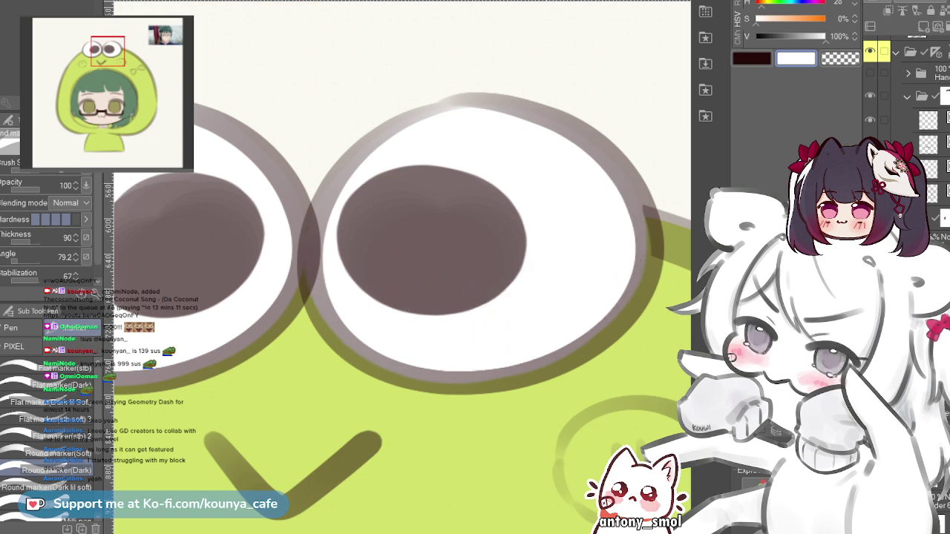
scroll(619, 453, "down", 3)
scroll(619, 453, "up", 2)
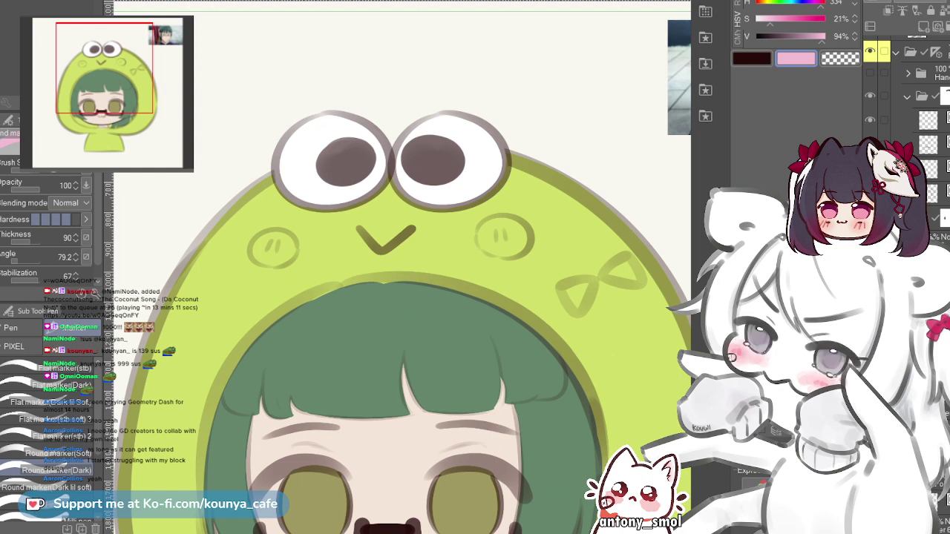
- Mix a light pink at hue 334, saturation 20% and value 97%, testing it on the frog's left-hand cheek
scroll(269, 241, "up", 3)
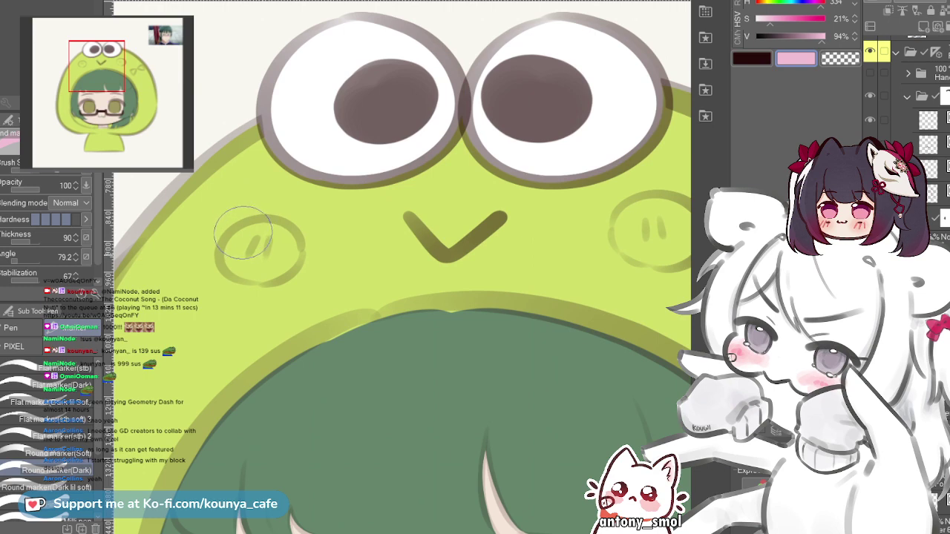
left_click_drag(243, 232, 265, 254)
left_click(243, 258, "alt")
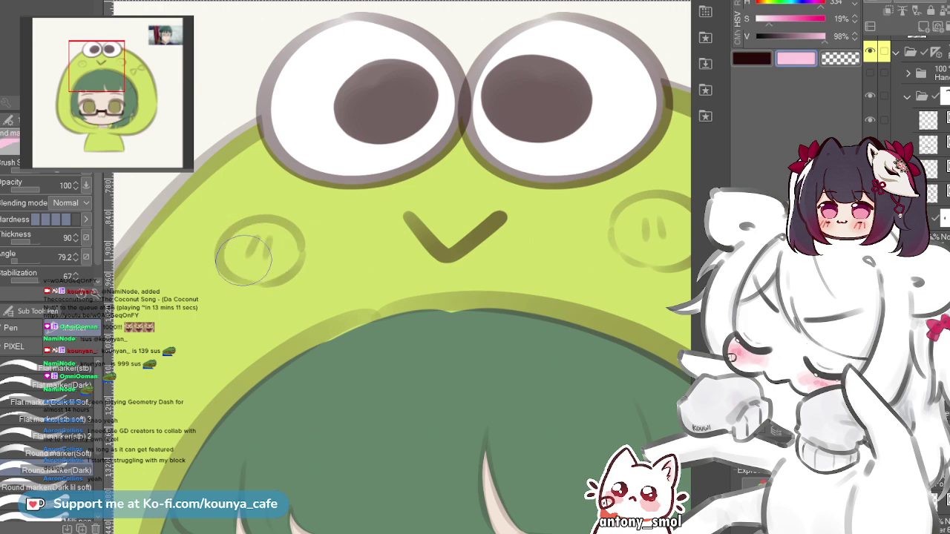
left_click_drag(243, 258, 275, 251)
key("ctrl+z")
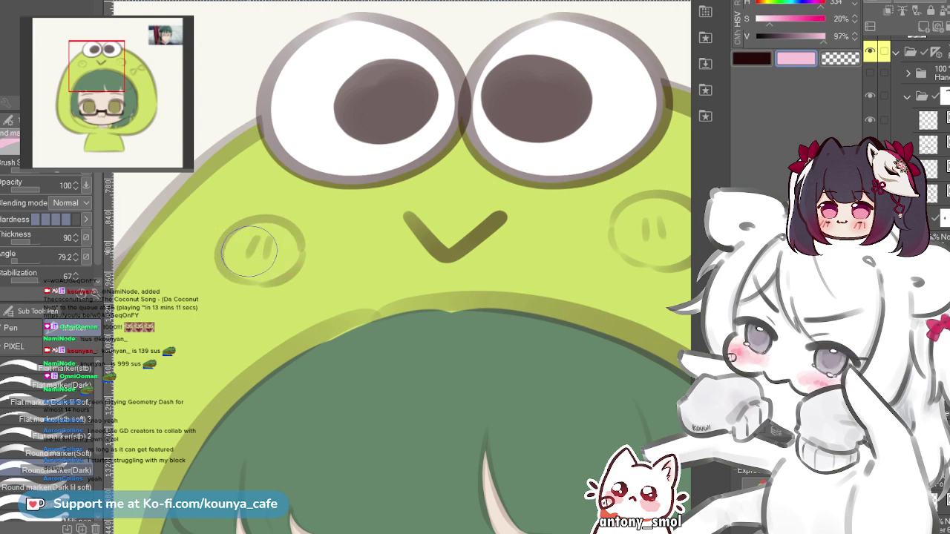
key("ctrl+z")
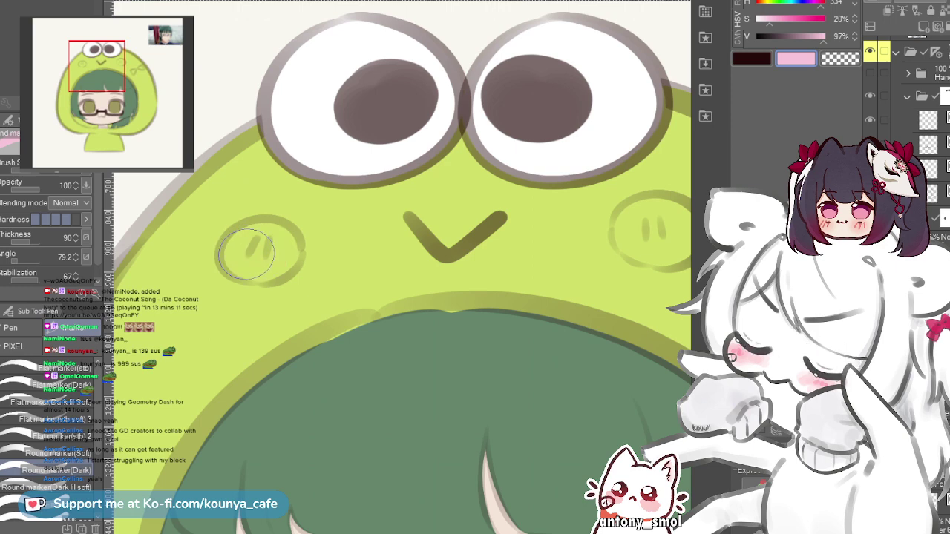
- Paint both of the frog's cheeks light pink within their sketched ovals
left_click_drag(263, 252, 244, 254)
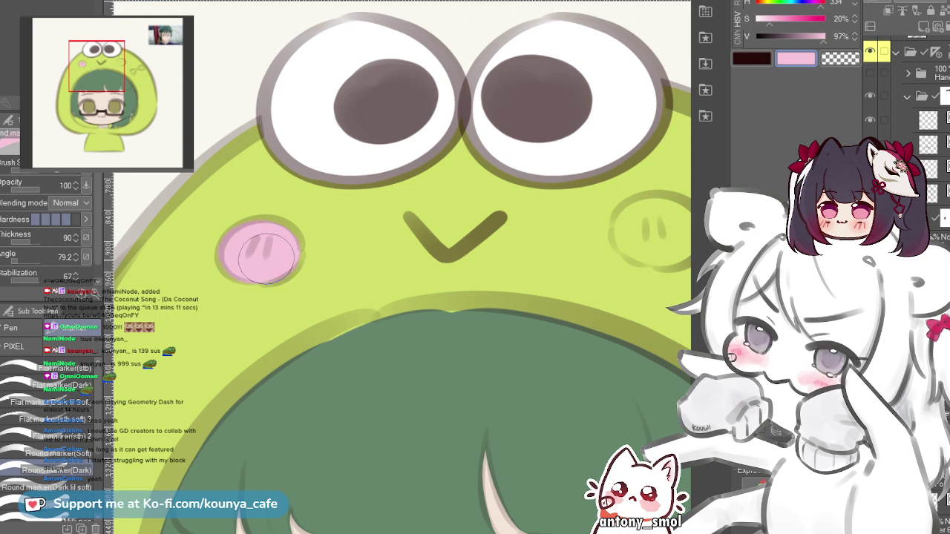
key("ctrl+z")
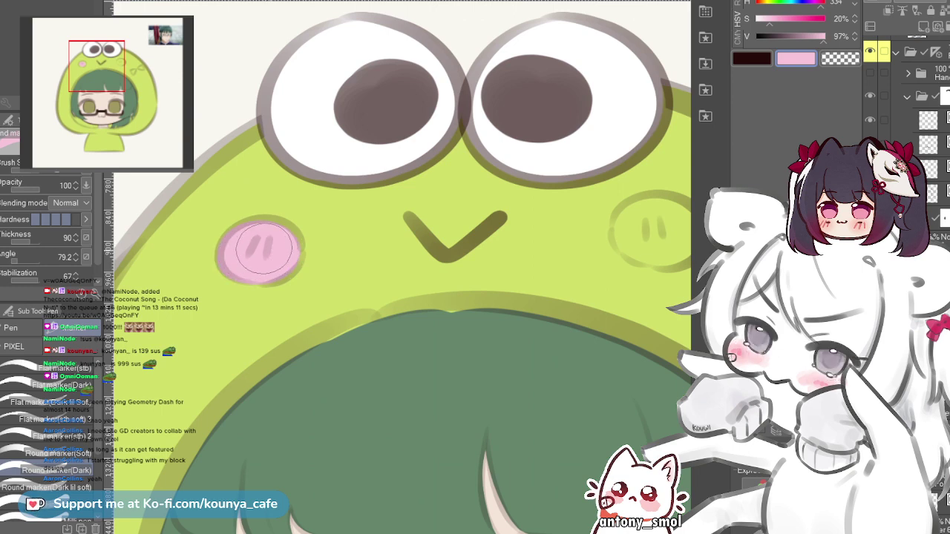
mouse_move(249, 251)
left_mouse_down()
mouse_move(273, 242)
mouse_move(273, 254)
left_mouse_up()
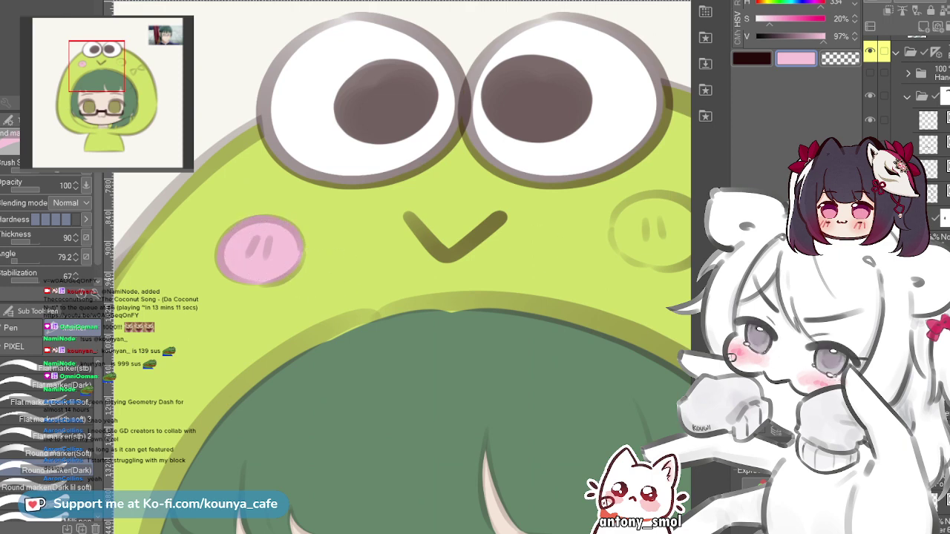
mouse_move(653, 223)
left_mouse_down()
mouse_move(579, 219)
mouse_move(575, 228)
mouse_move(590, 219)
left_mouse_up()
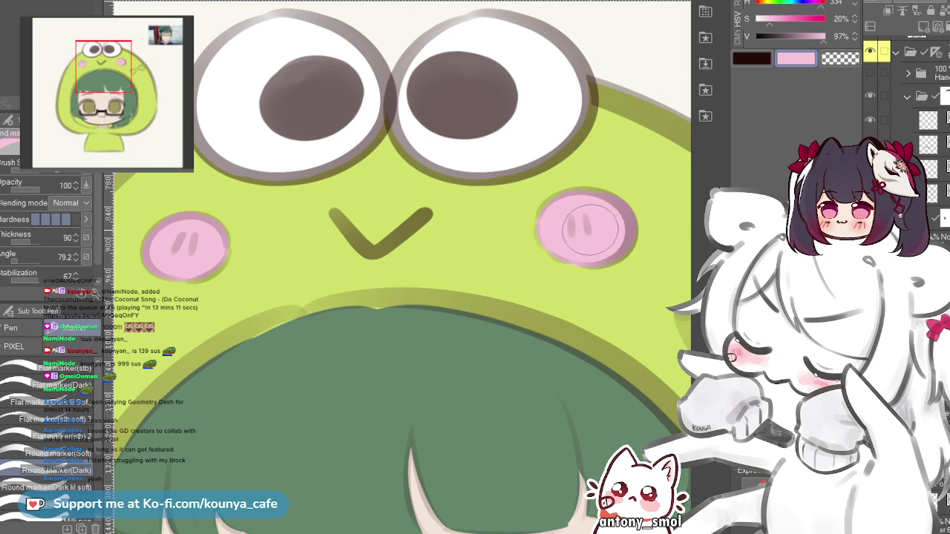
- Set the drawing colour to a muted red at hue 359, saturation 52% and value 82% for the bow
scroll(590, 223, "down", 3)
mouse_move(583, 221)
left_mouse_down()
mouse_move(512, 186)
mouse_move(570, 233)
left_mouse_up()
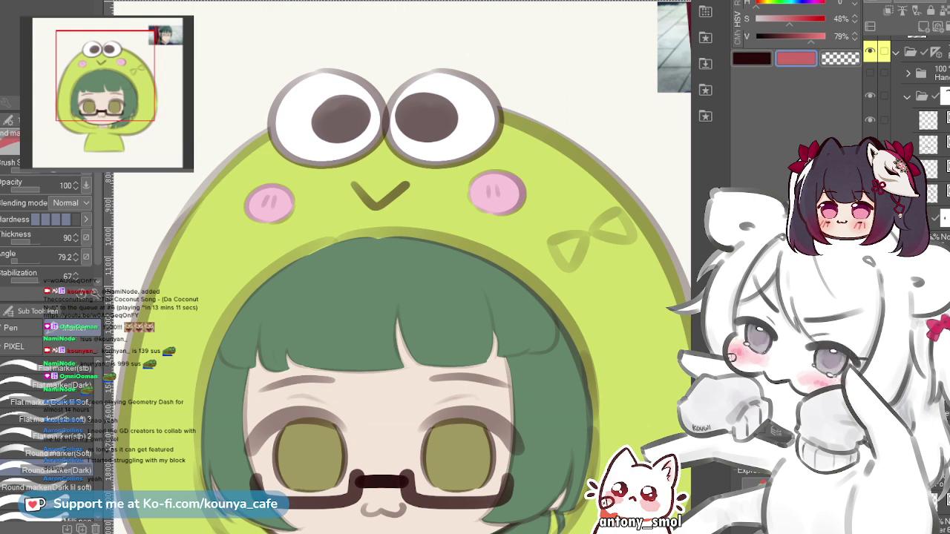
left_click_drag(811, 36, 809, 36)
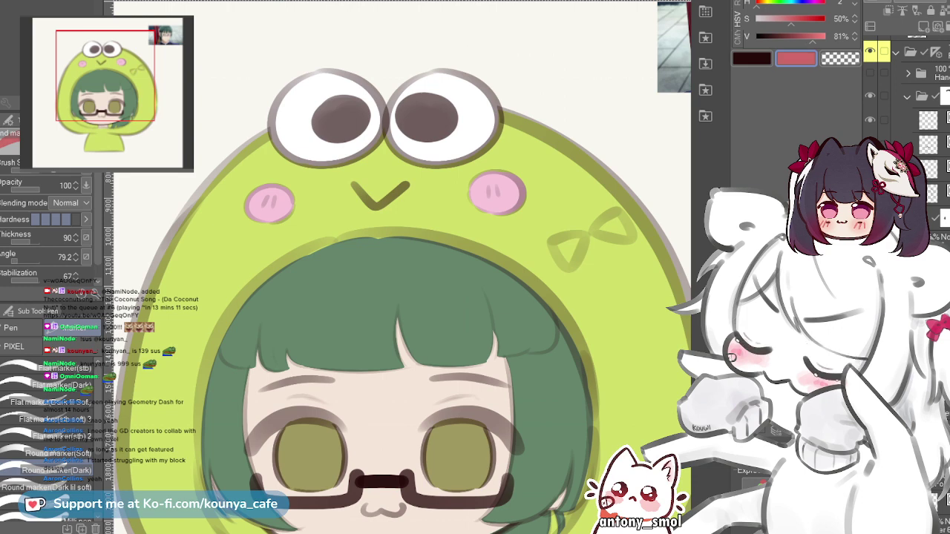
left_click(562, 246)
- Draw the upper edge of the bow's left-hand loop with a thin red stroke, redoing it until it follows the sketch
scroll(598, 242, "up", 2)
left_click_drag(599, 242, 444, 245)
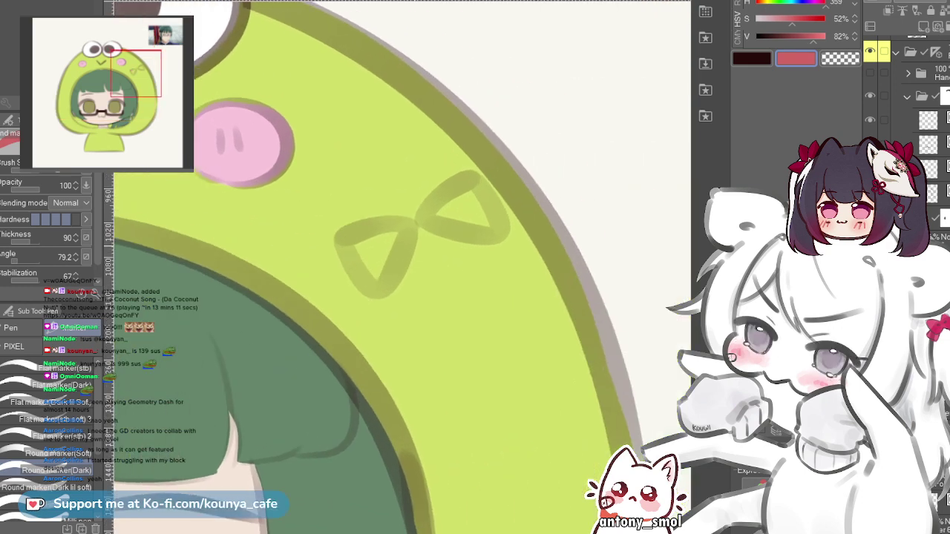
scroll(413, 237, "up", 2)
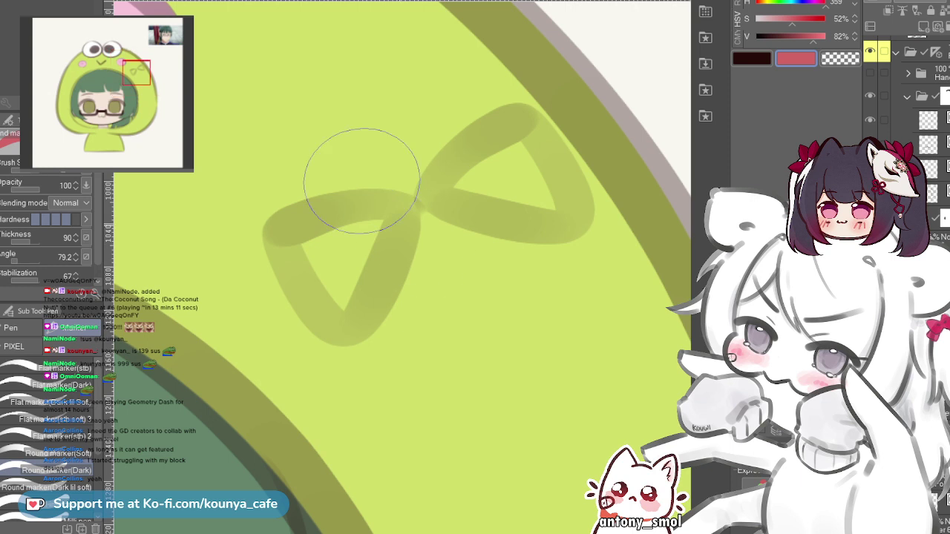
left_click(398, 206)
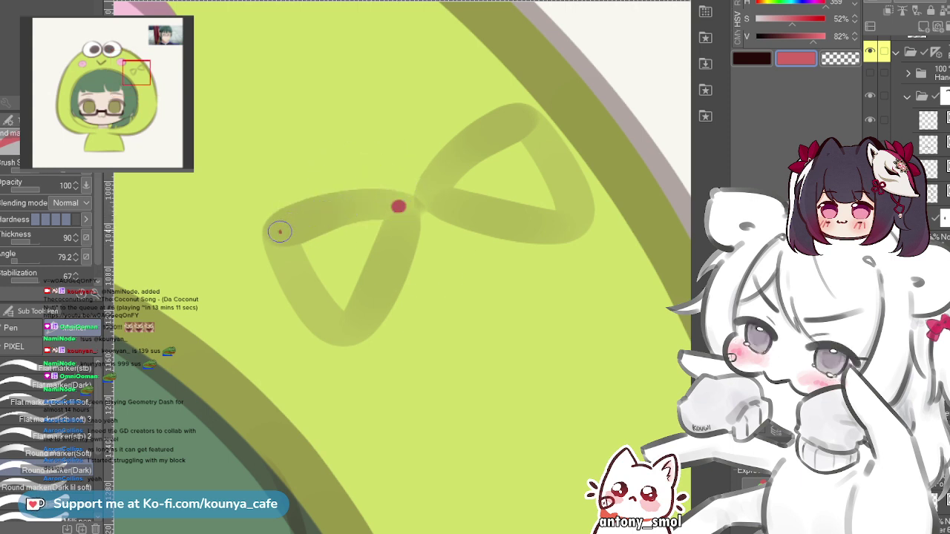
mouse_move(279, 232)
left_mouse_down()
mouse_move(312, 215)
mouse_move(386, 204)
left_mouse_up()
key("ctrl+z")
mouse_move(272, 232)
left_mouse_down()
mouse_move(330, 208)
mouse_move(397, 203)
left_mouse_up()
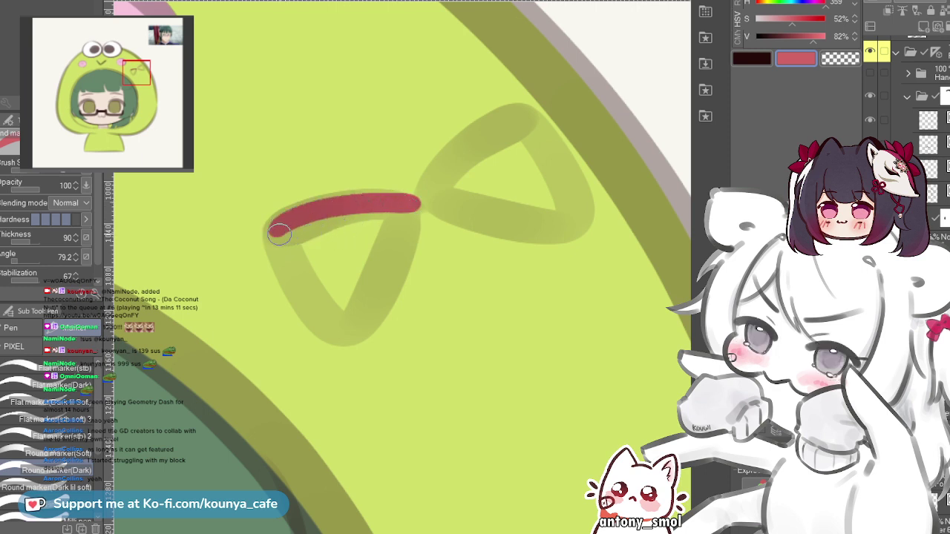
- Draw the outer edge of the bow's left-hand loop in red down to its lower tip, replacing the straighter stroke
key("ctrl+z")
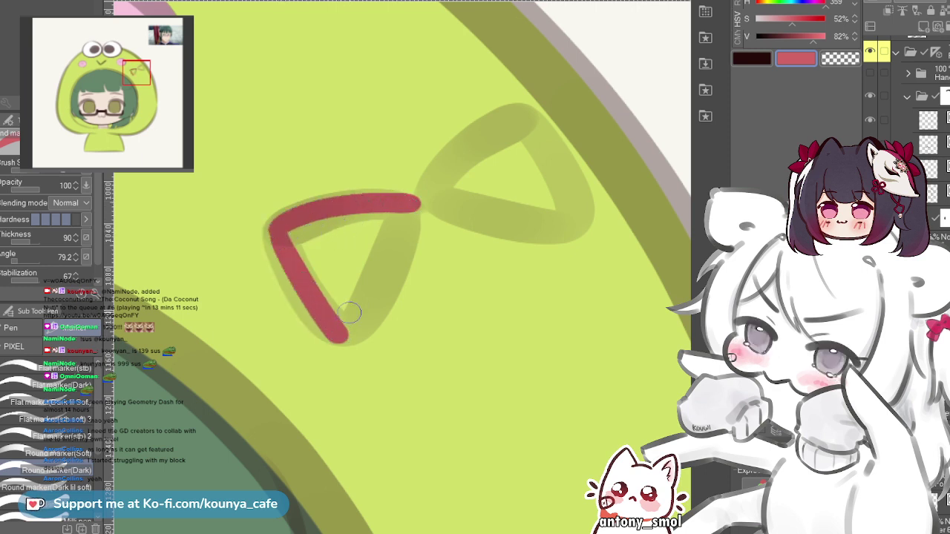
key("ctrl+z")
mouse_move(273, 224)
left_mouse_down()
mouse_move(315, 311)
mouse_move(337, 323)
mouse_move(365, 315)
left_mouse_up()
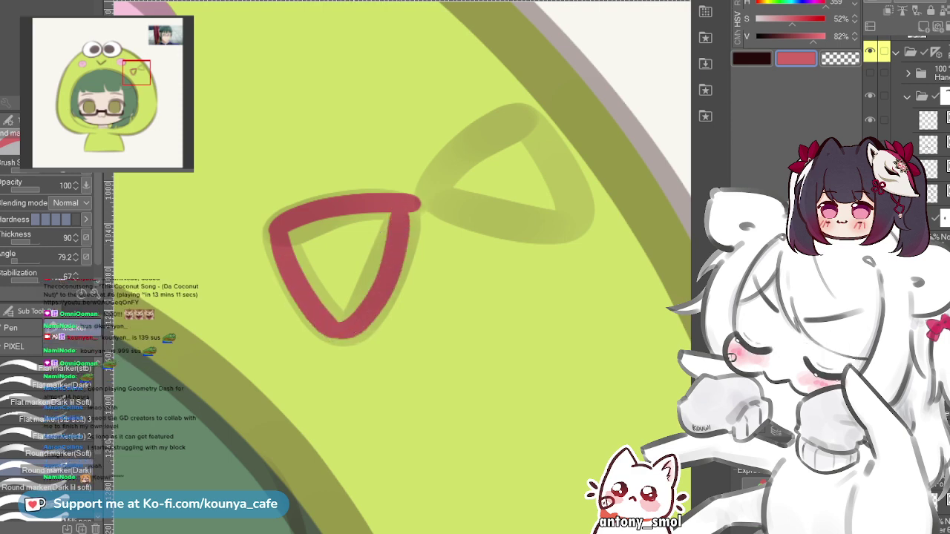
- Draw the inner edge of the bow's left-hand loop in red from its lower tip up to the knot, redoing it until it follows the sketch
key("ctrl+z")
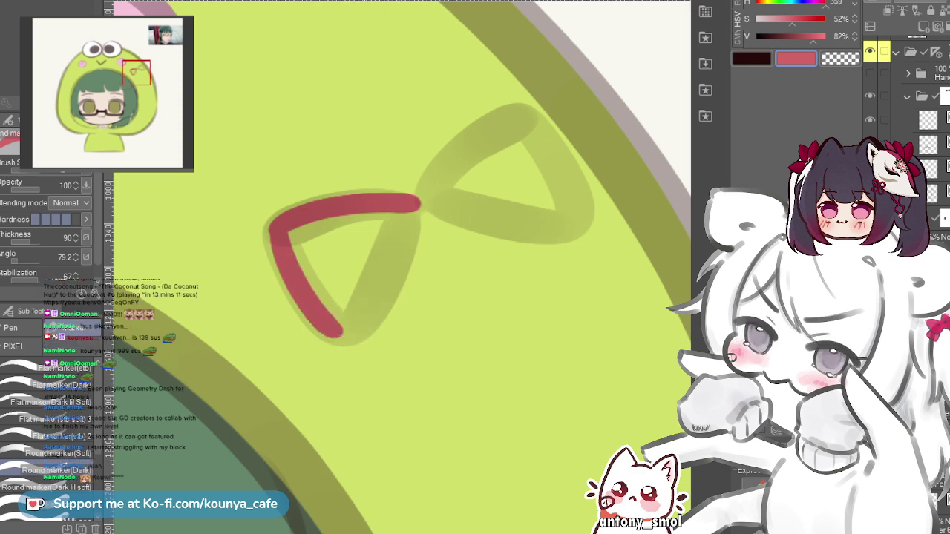
scroll(355, 311, "up", 1)
mouse_move(340, 329)
left_mouse_down()
mouse_move(368, 313)
mouse_move(416, 189)
left_mouse_up()
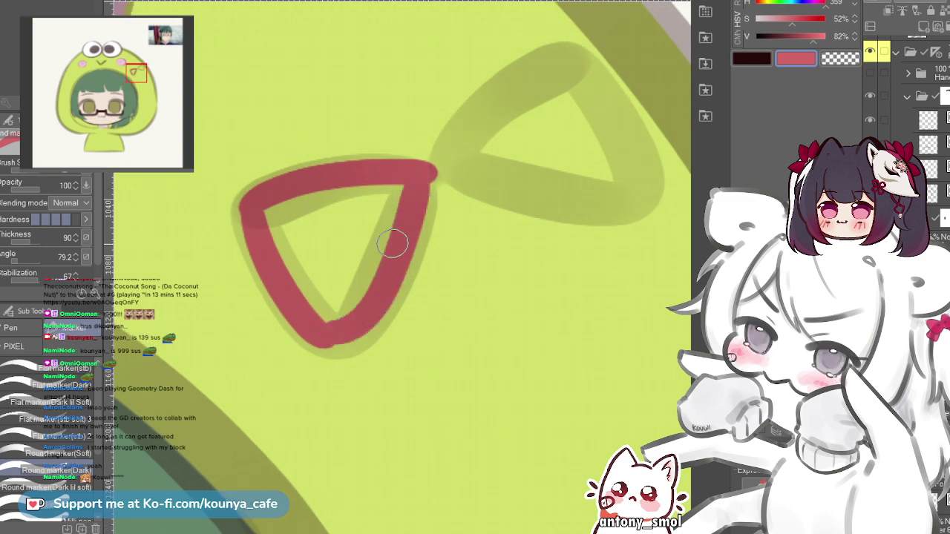
key("ctrl+z")
left_click_drag(330, 328, 397, 261)
key("ctrl+z")
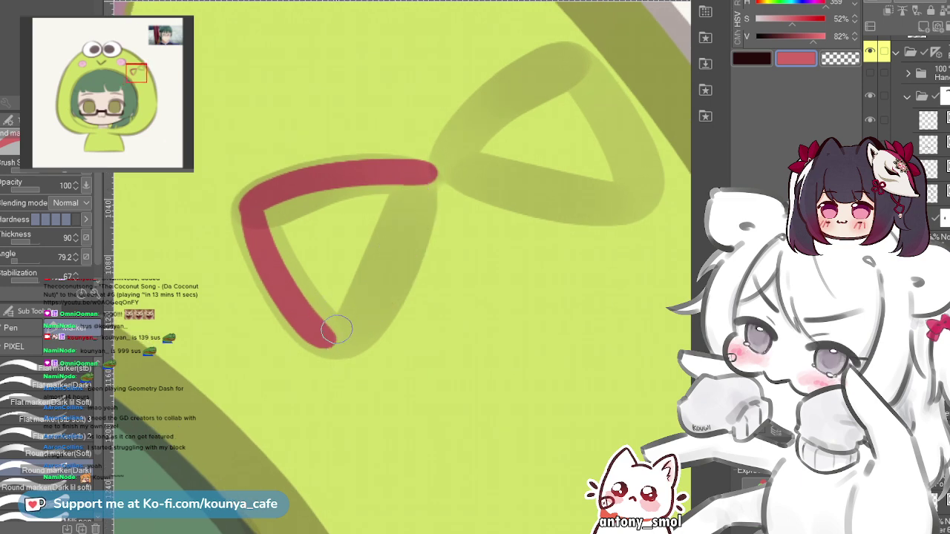
left_click_drag(329, 329, 429, 180)
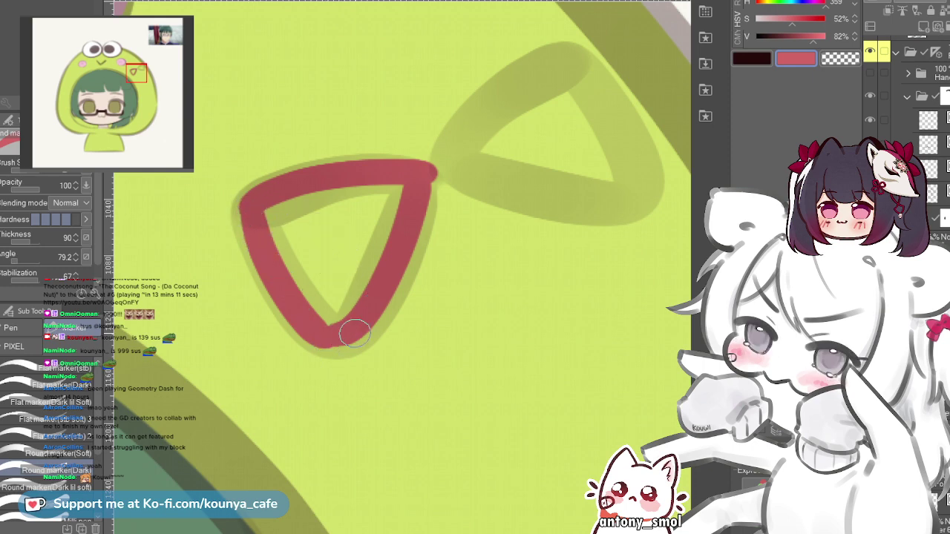
- Draw the upper and outer edges of the bow's right-hand loop in red over the sketch, redoing the outer edge once
scroll(352, 326, "down", 1)
left_click_drag(352, 327, 282, 333)
scroll(375, 206, "up", 2)
mouse_move(346, 228)
left_mouse_down()
mouse_move(298, 265)
mouse_move(413, 141)
left_mouse_up()
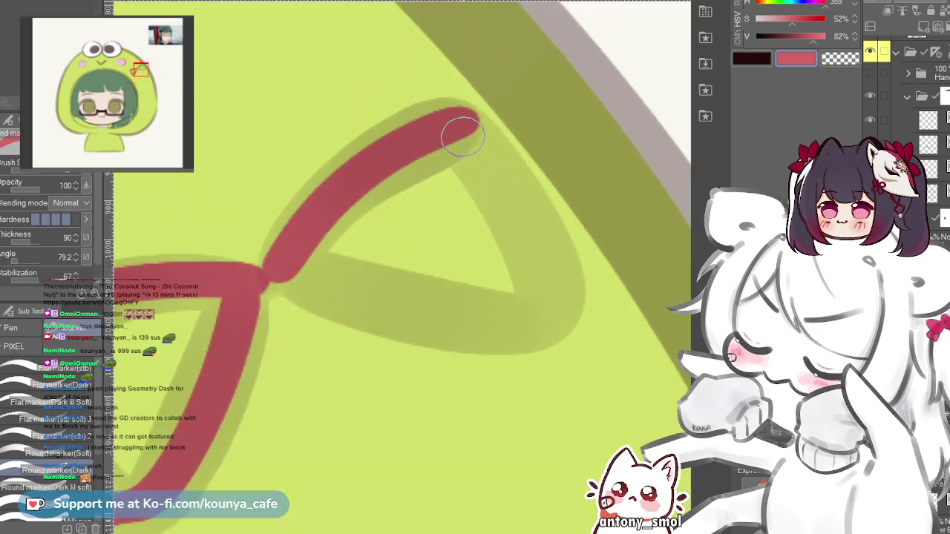
mouse_move(465, 127)
left_mouse_down()
mouse_move(501, 174)
mouse_move(546, 312)
left_mouse_up()
key("ctrl+z")
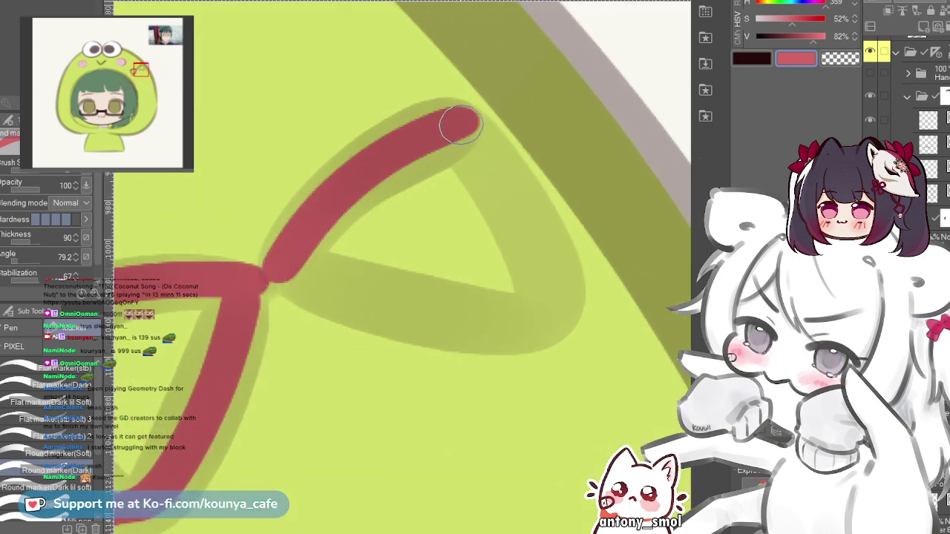
mouse_move(459, 122)
left_mouse_down()
mouse_move(496, 161)
mouse_move(547, 308)
left_mouse_up()
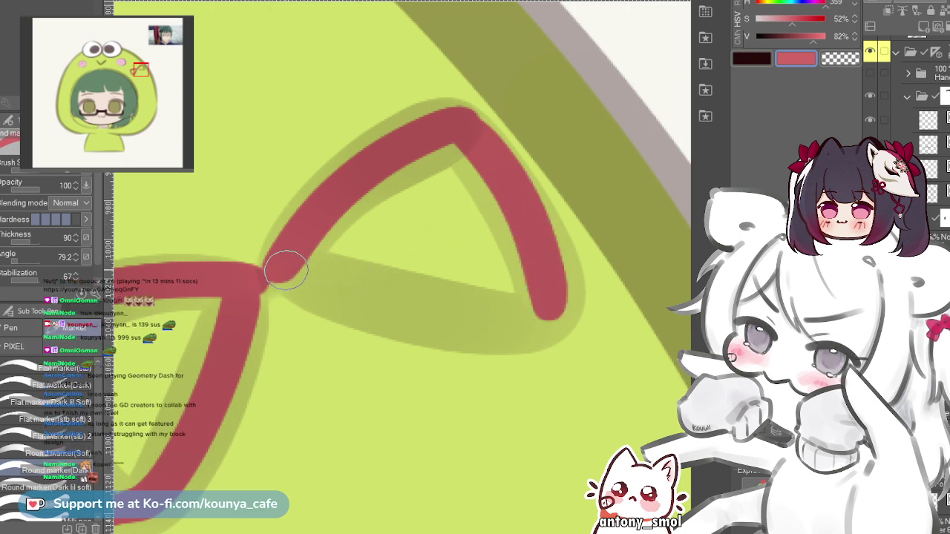
- Close the bow's right-hand loop with a red lower edge from the knot to the outer corner, replacing the first attempt
mouse_move(286, 269)
left_mouse_down()
mouse_move(375, 299)
mouse_move(530, 290)
left_mouse_up()
key("ctrl+z")
mouse_move(310, 279)
left_mouse_down()
mouse_move(453, 312)
mouse_move(512, 301)
left_mouse_up()
scroll(321, 306, "down", 2)
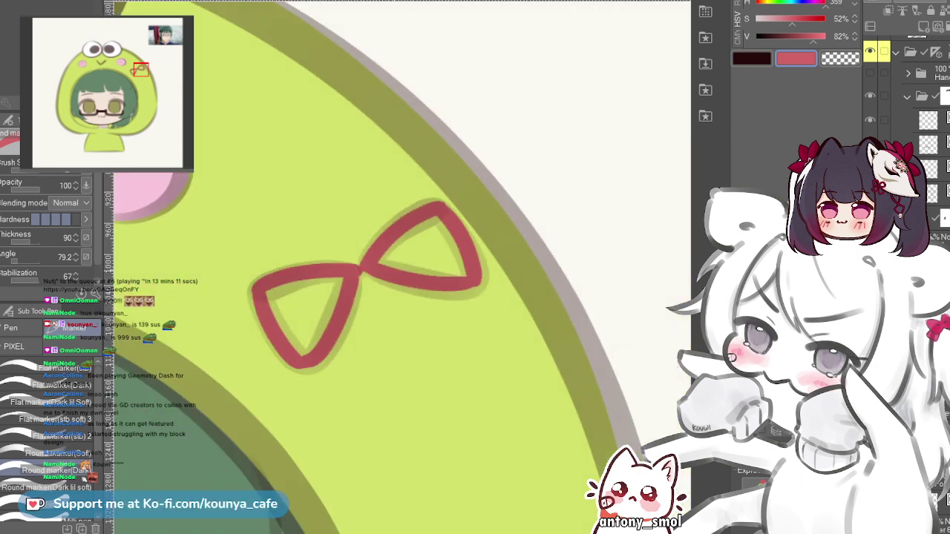
- Fill the insides of both bow loops with the muted red and return to the marker pen
key("g")
left_click(319, 308)
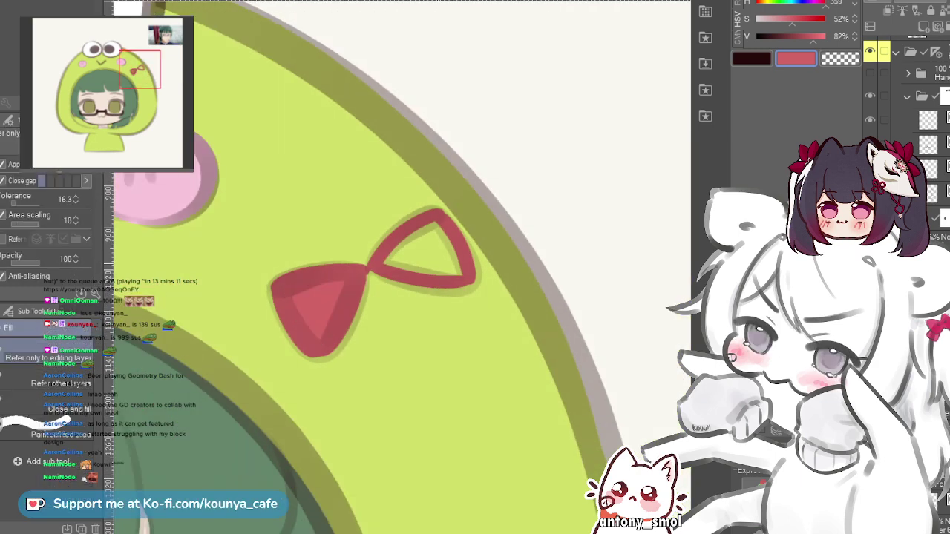
left_click(424, 251)
key("p")
scroll(427, 265, "down", 3)
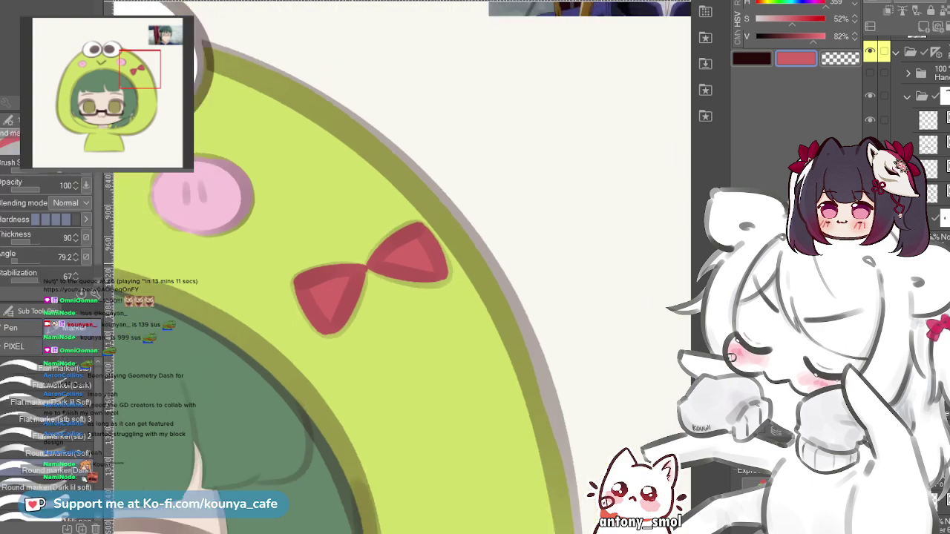
- Examine the coloured bow up close and together with the whole frog-hooded character
scroll(414, 322, "up", 5)
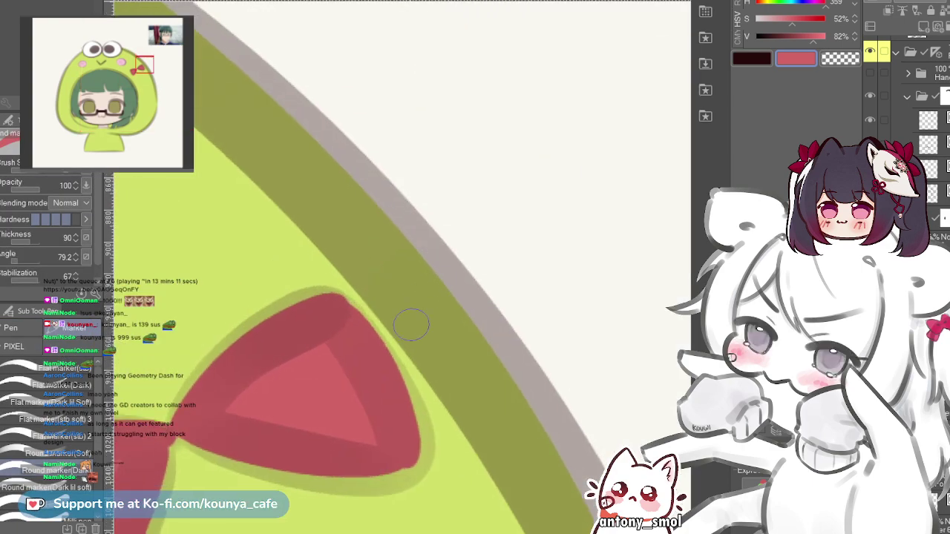
scroll(414, 322, "down", 4)
left_click_drag(352, 349, 443, 215)
scroll(542, 251, "down", 3)
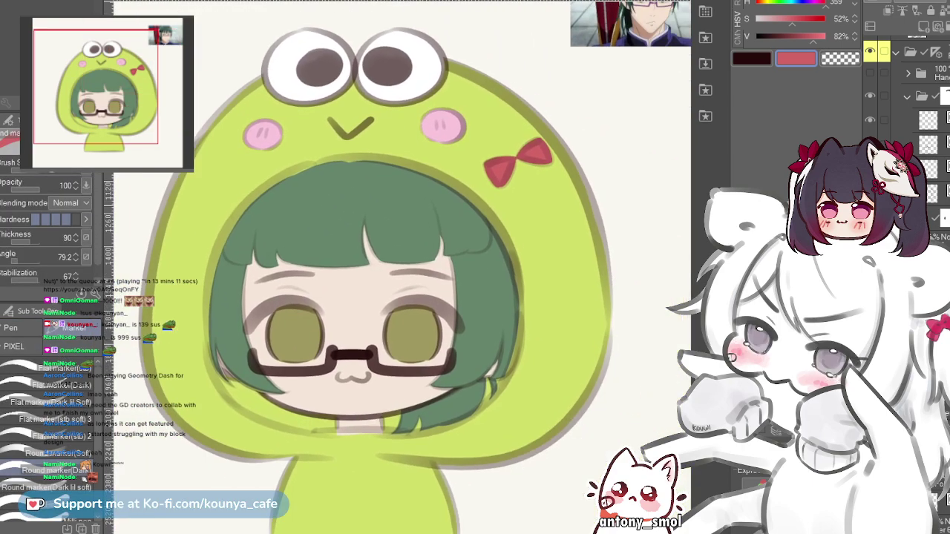
left_click_drag(444, 311, 435, 232)
scroll(401, 268, "up", 2)
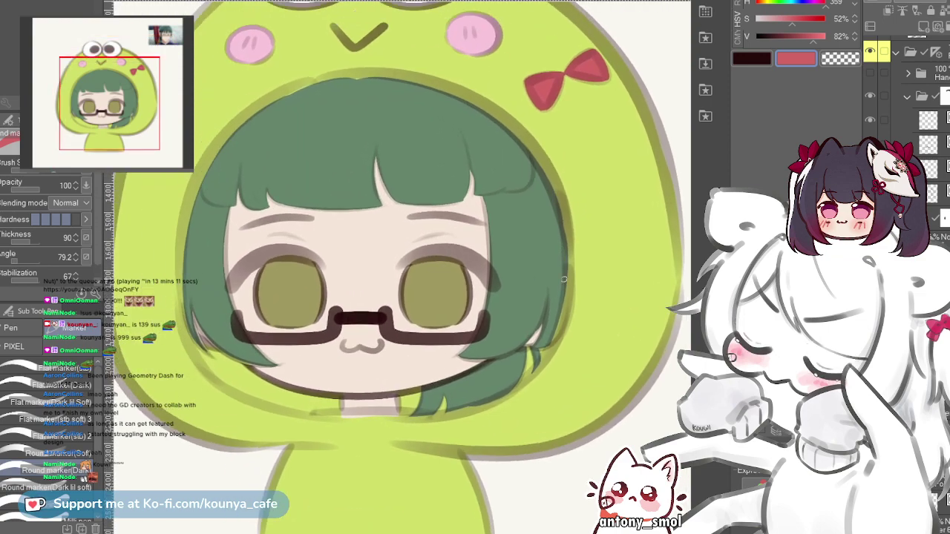
scroll(401, 267, "down", 3)
scroll(401, 268, "up", 3)
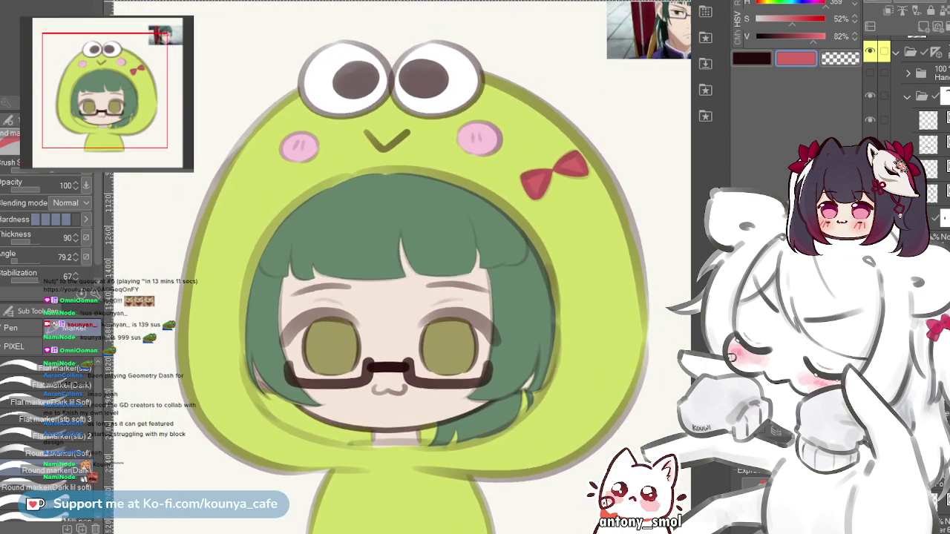
scroll(906, 104, "down", 2)
scroll(906, 104, "up", 4)
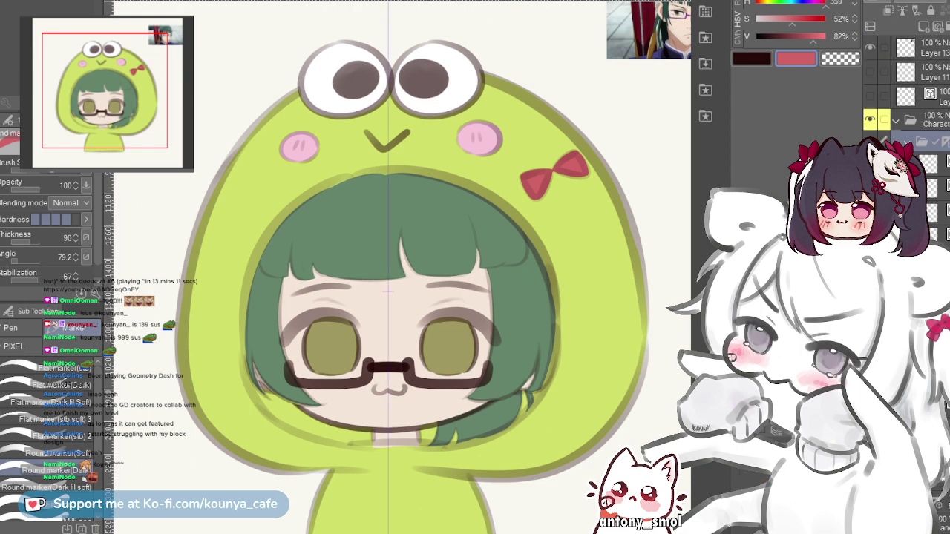
- Select the Character folder together with the draft folder below it, duplicate both, and merge the copies into a single layer
left_click(924, 119)
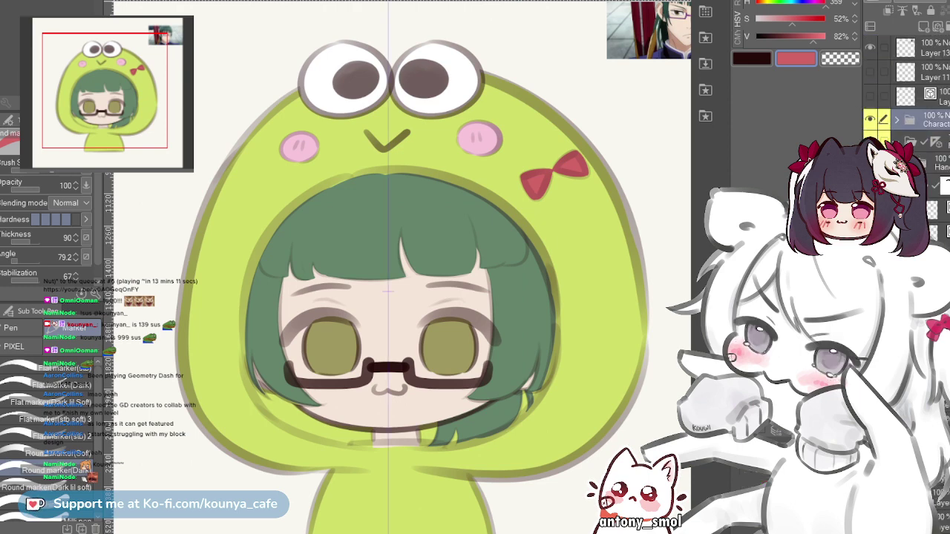
left_click(897, 141)
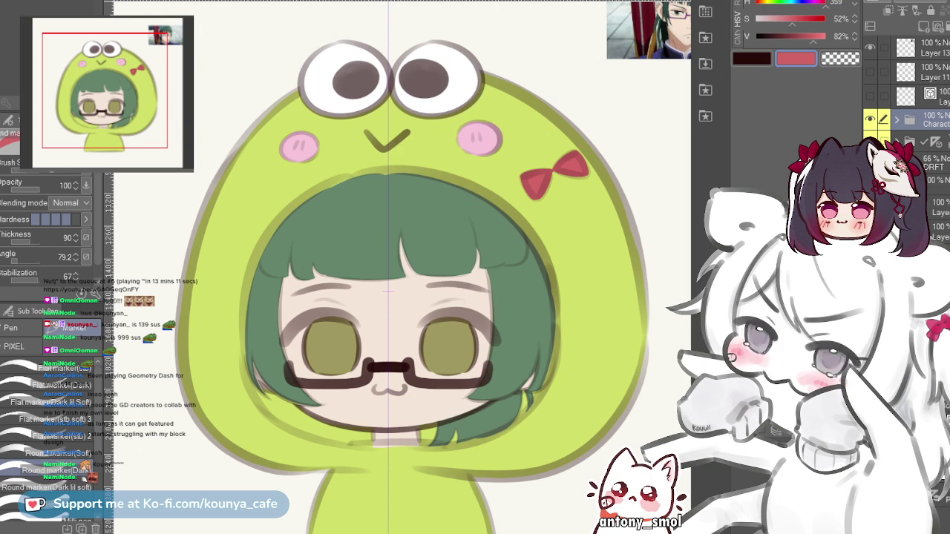
left_click(928, 141)
left_click(883, 119)
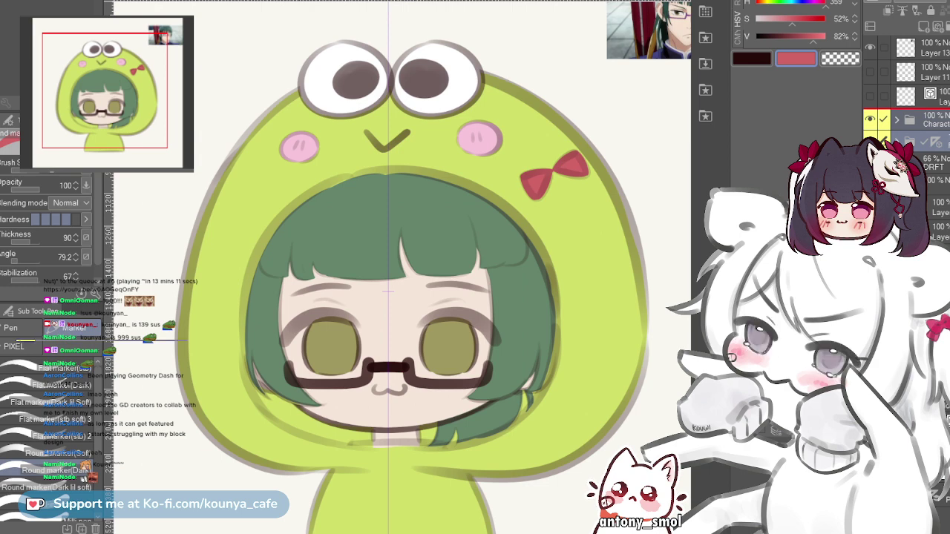
key("ctrl+v")
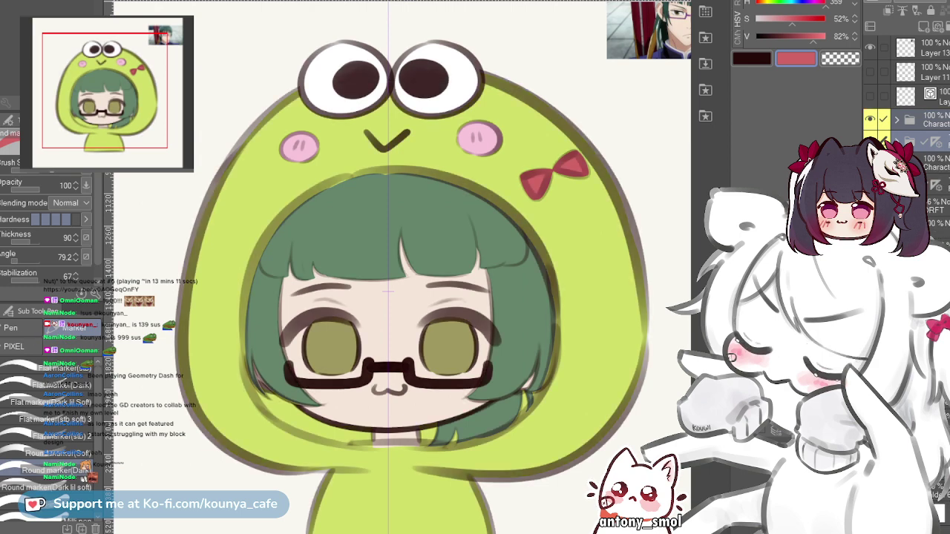
key("alt+shift+e")
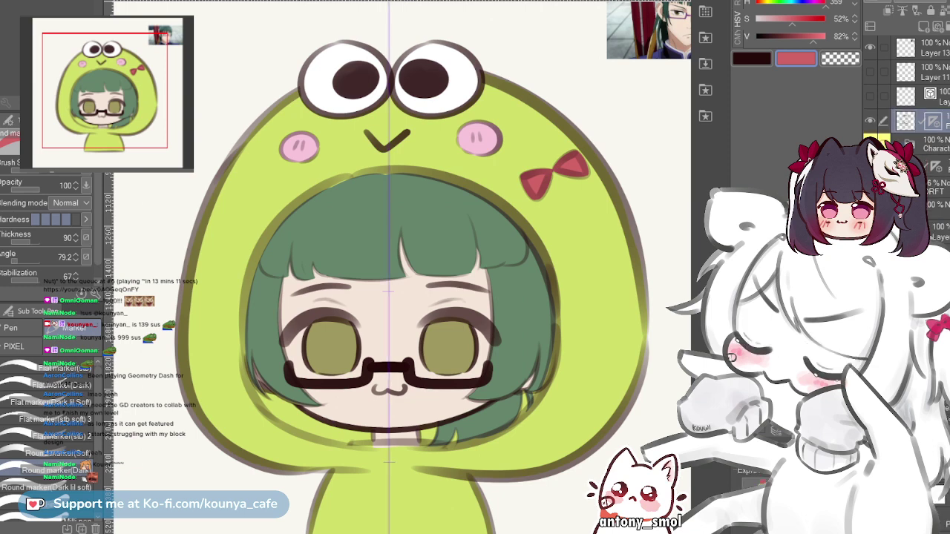
- Stack several duplicates of the merged character layer to darken its semi-transparent line art
scroll(669, 279, "up", 2)
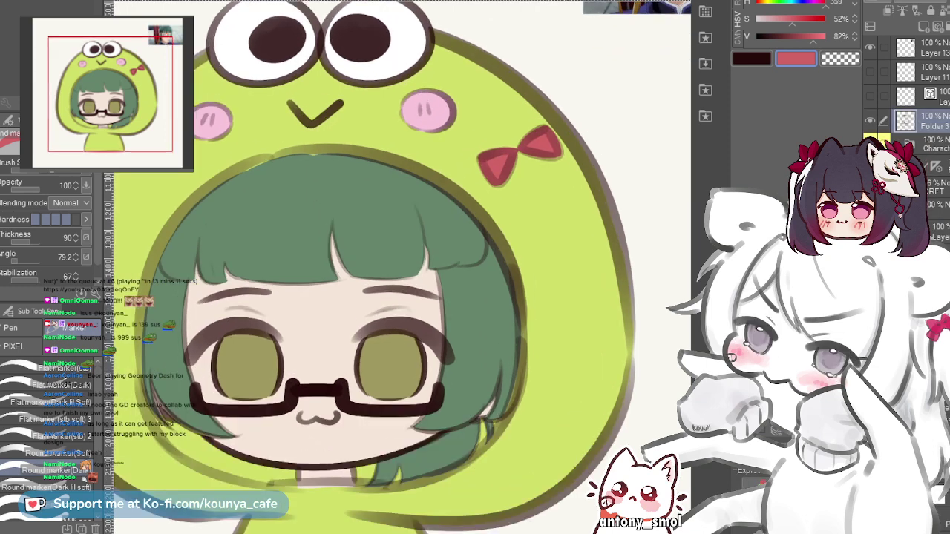
scroll(505, 245, "down", 4)
scroll(559, 194, "up", 1)
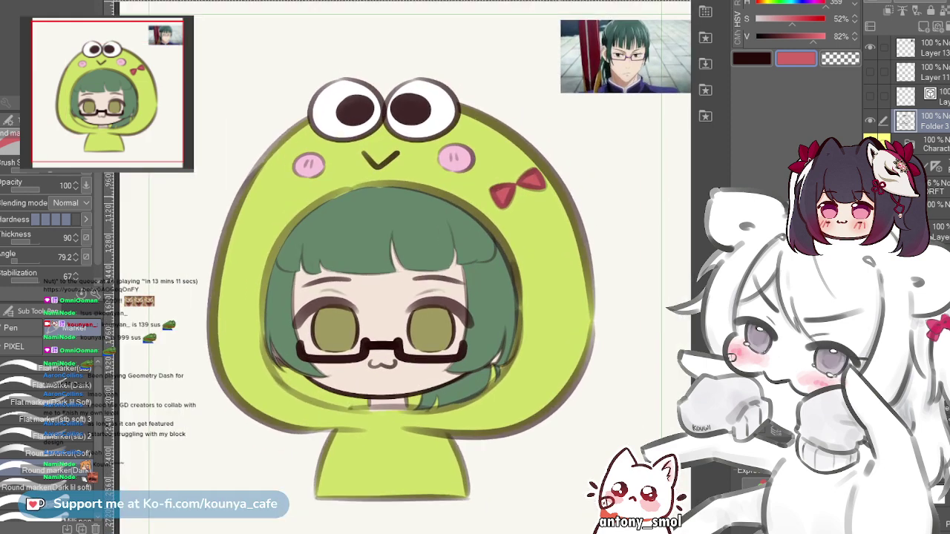
left_click_drag(920, 120, 921, 108)
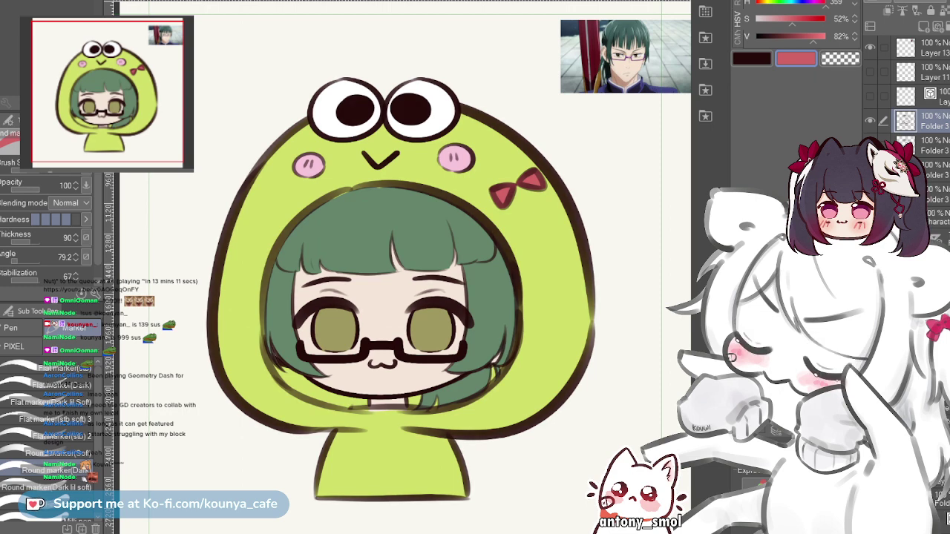
- Undo and restore the stacked layer copies to compare the strength of the outlines across the character
key("ctrl+z")
key("ctrl+z")
key("ctrl+z")
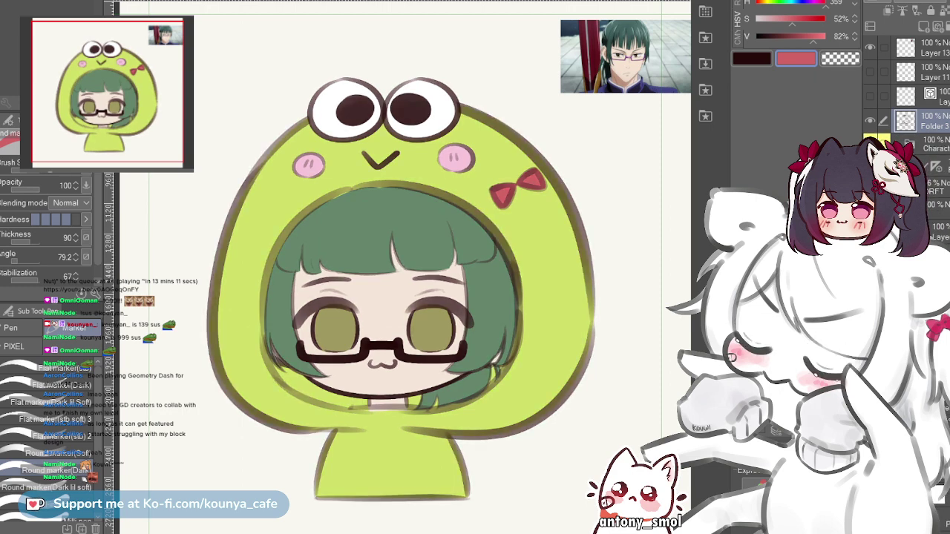
key("ctrl+y")
key("ctrl+y")
key("ctrl+y")
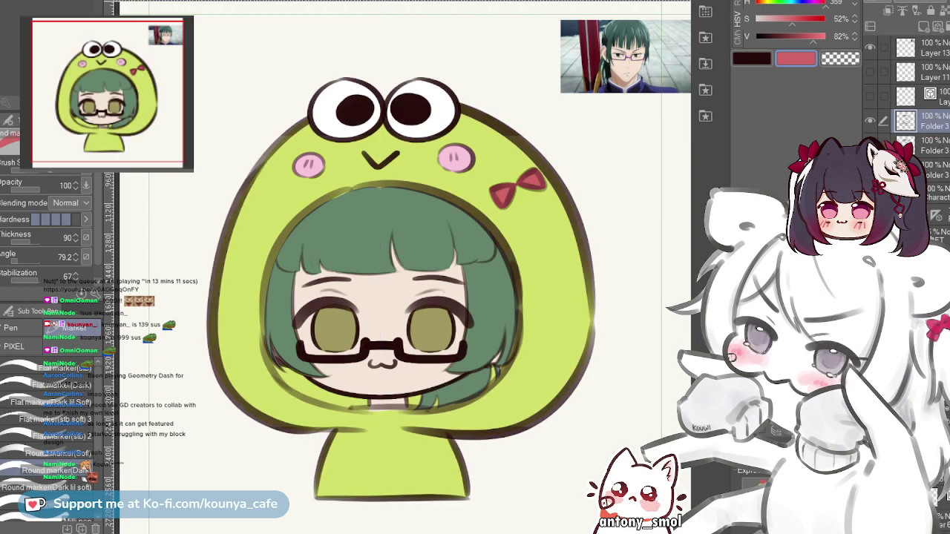
scroll(612, 270, "up", 3)
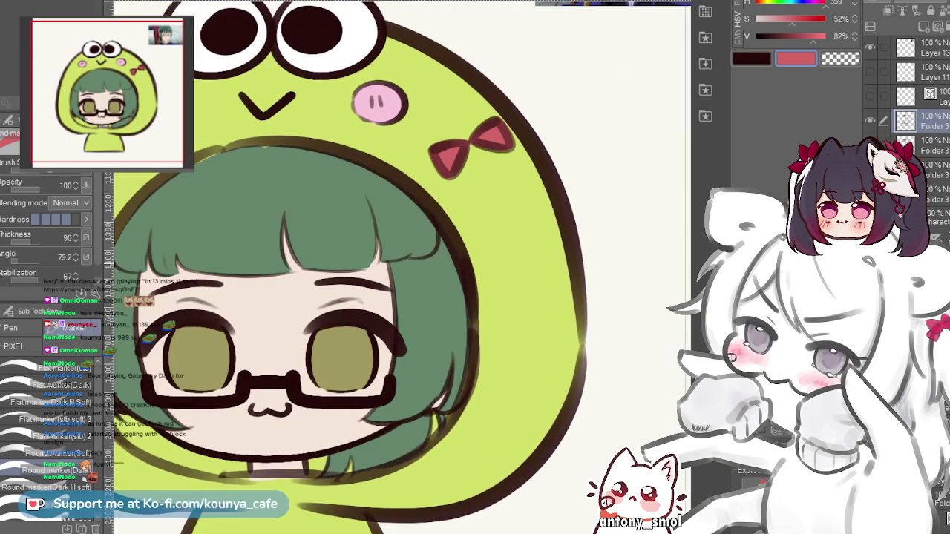
scroll(613, 270, "down", 1)
scroll(642, 270, "down", 4)
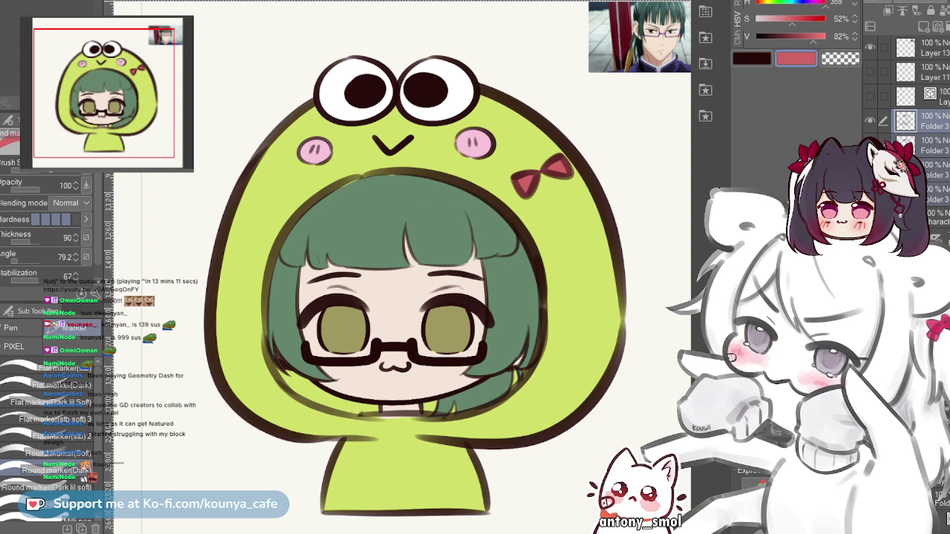
- Group the stacked character copies in one collapsed folder, show the white eye highlights on the layer above, clear the selection and select the folder
key("ctrl+z")
key("ctrl+z")
key("ctrl+z")
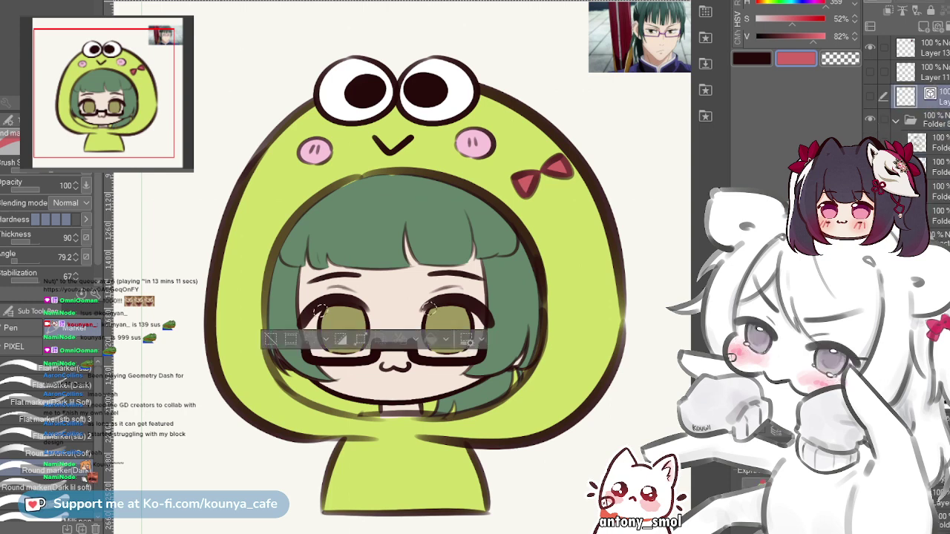
key("ctrl+d")
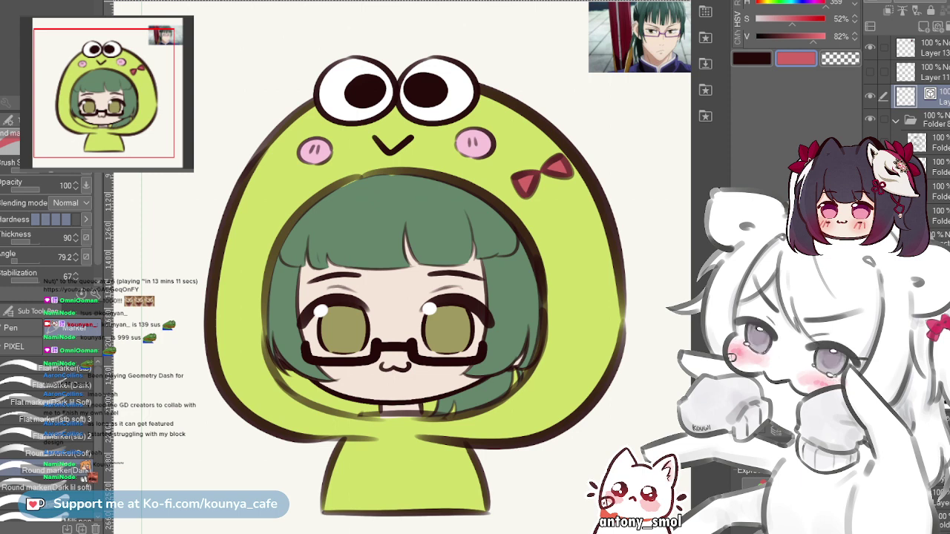
left_click(896, 120)
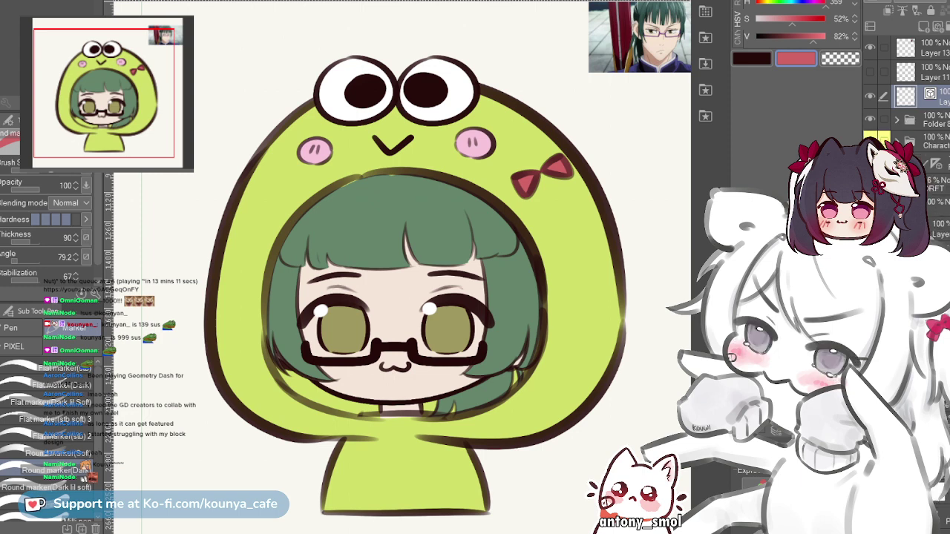
left_click(928, 120)
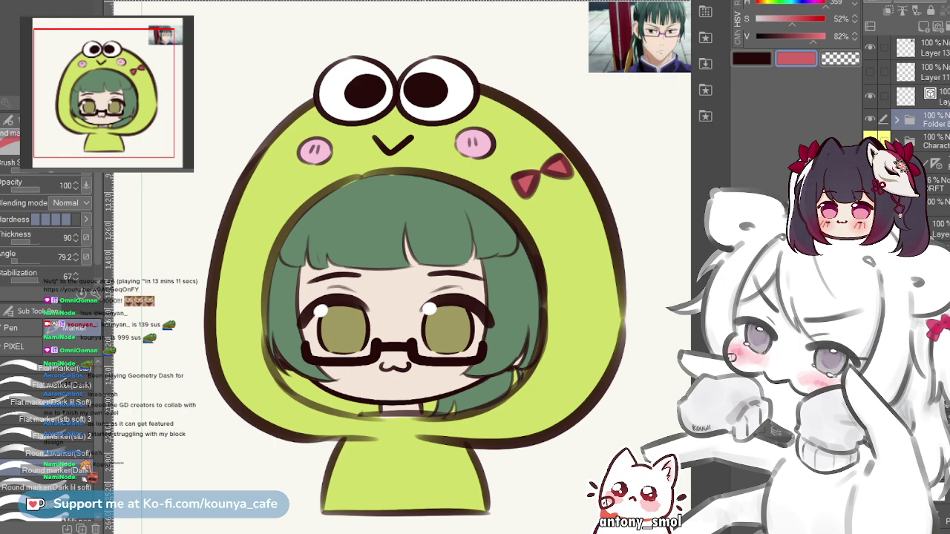
- Expand the folder of stacked copies and select its top layer, with the neck and lower hair in close view
scroll(426, 336, "up", 2)
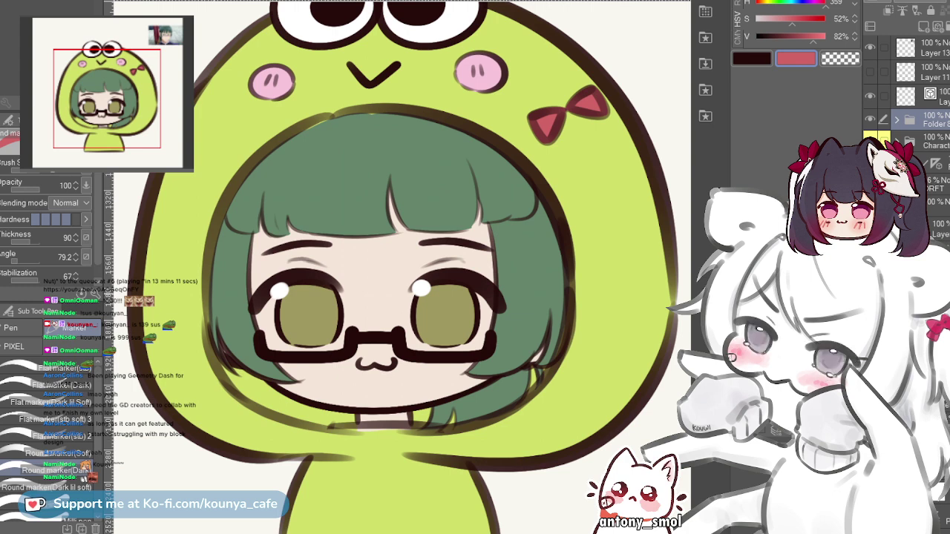
left_click_drag(401, 279, 368, 239)
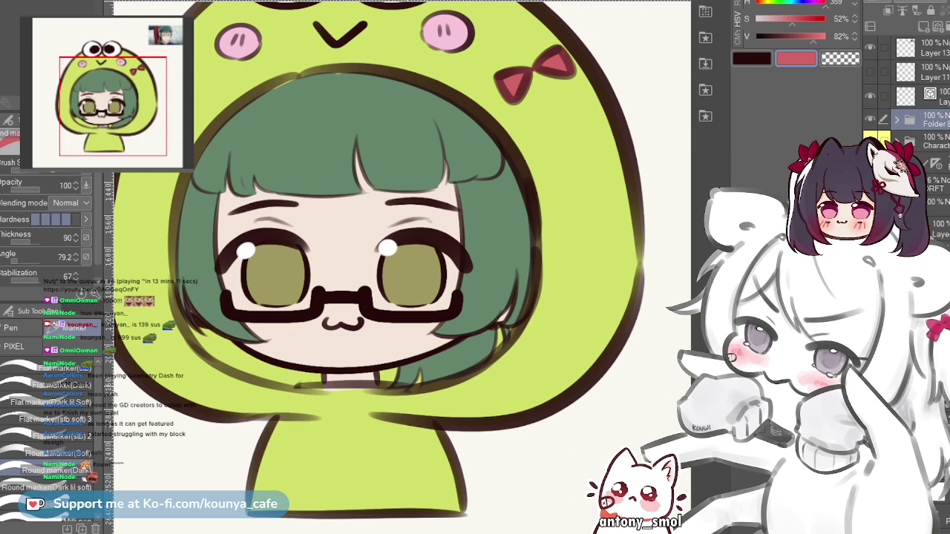
scroll(409, 401, "up", 4)
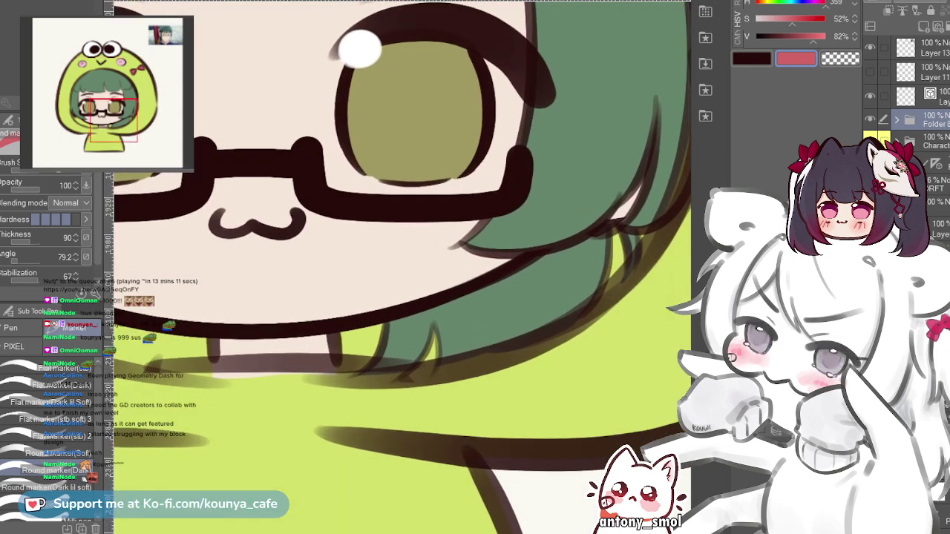
scroll(407, 404, "up", 2)
left_click(897, 119)
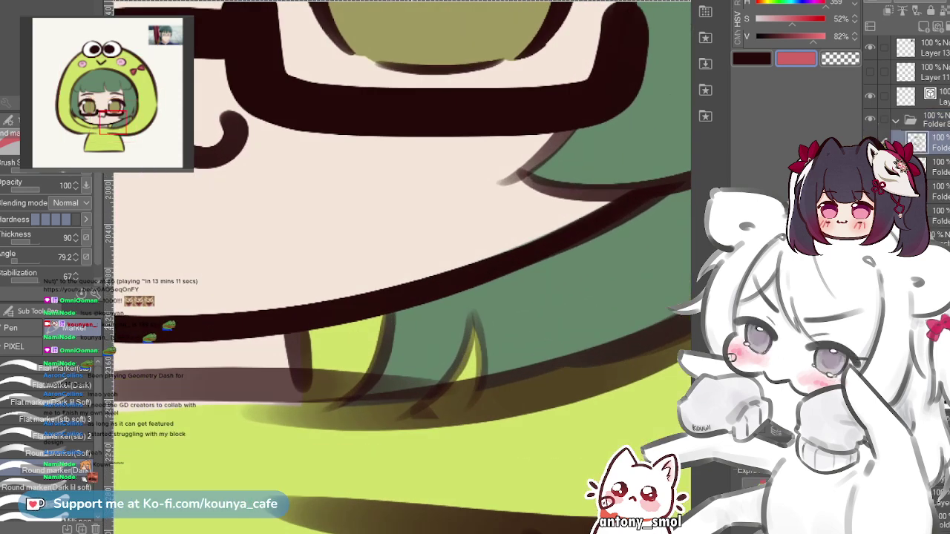
- Select and collapse the folder of stacked character copies, then check the hood and hair outlines over the character
left_click(924, 119)
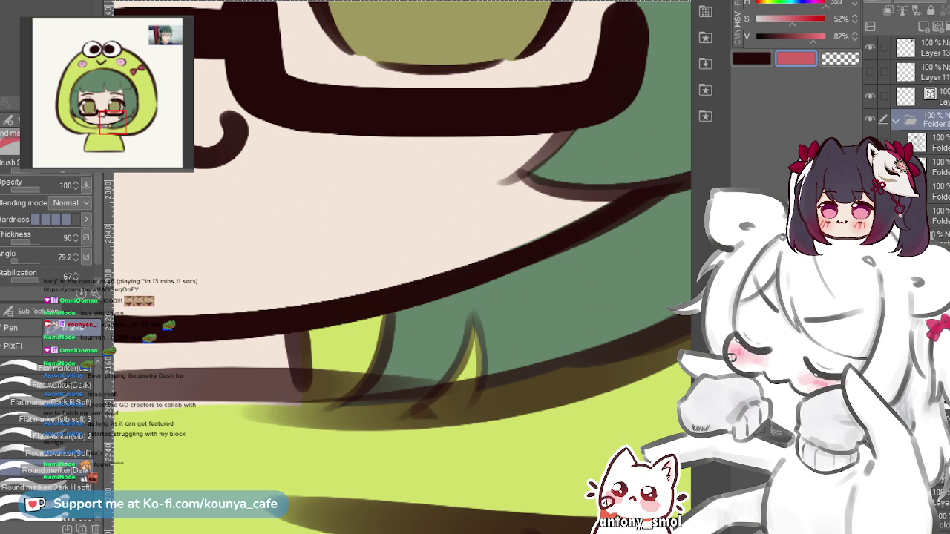
left_click(897, 119)
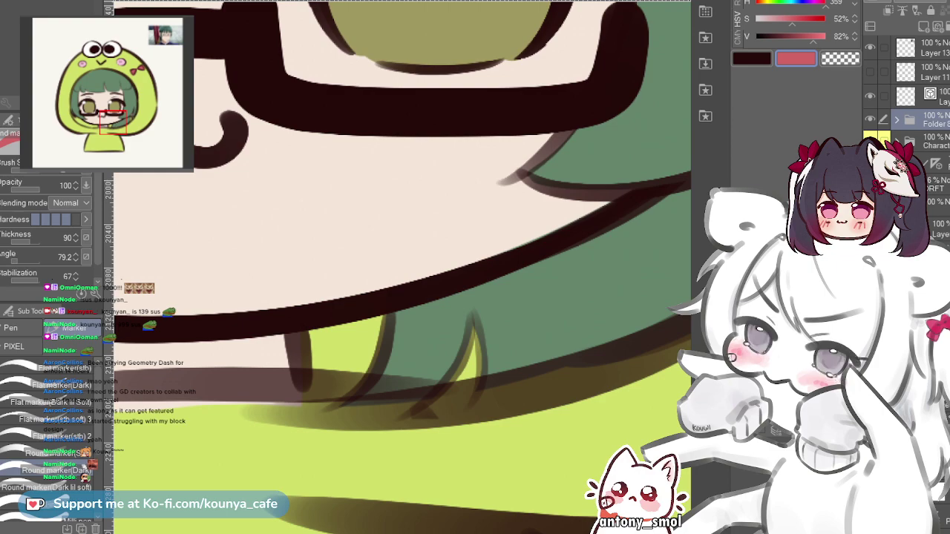
scroll(311, 369, "down", 8)
scroll(251, 383, "up", 2)
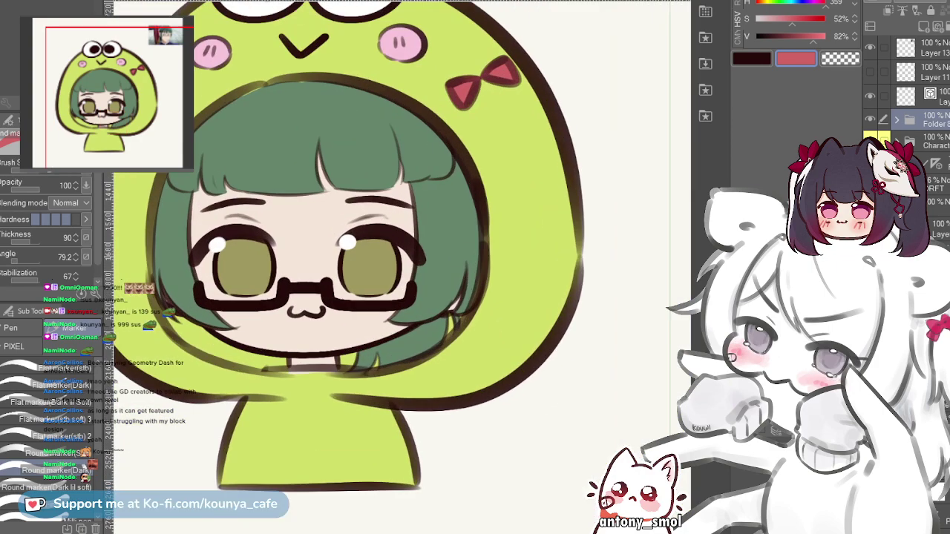
left_click_drag(371, 297, 409, 304)
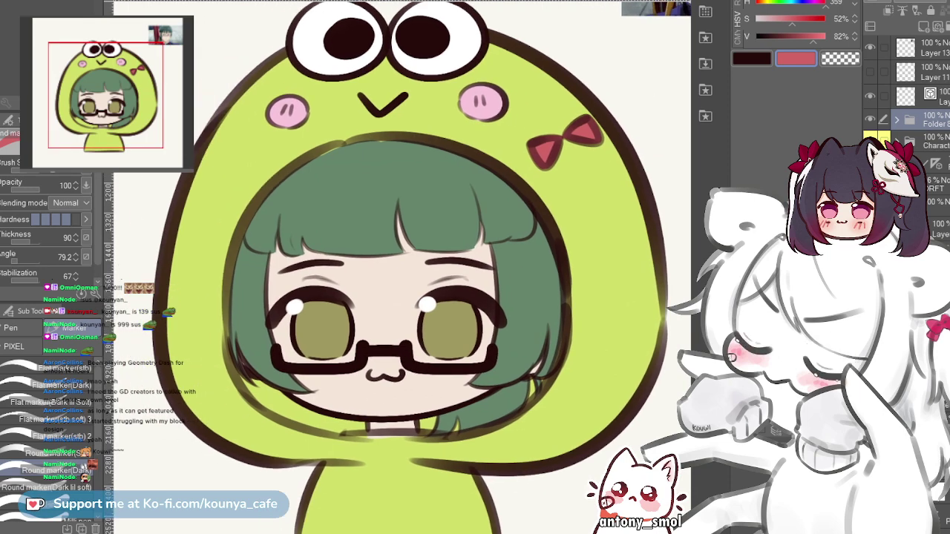
scroll(401, 267, "up", 3)
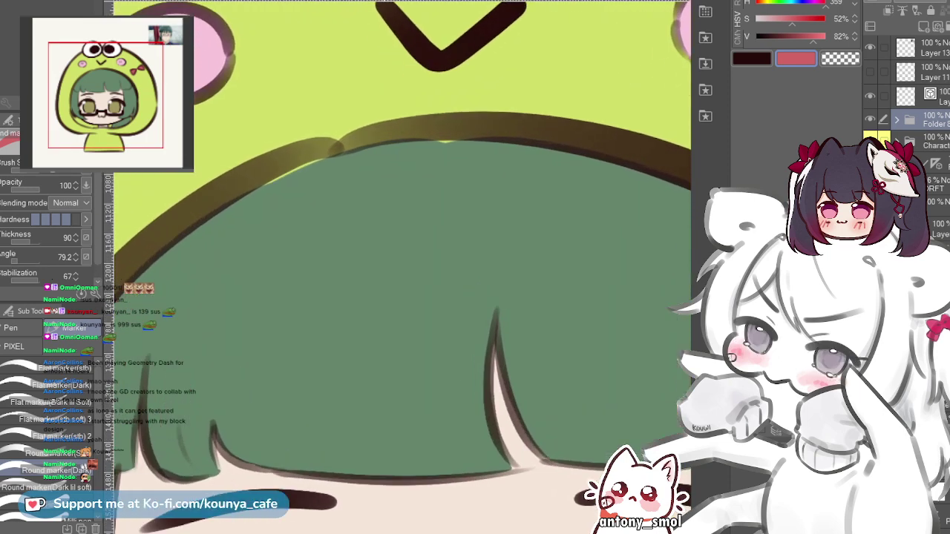
scroll(401, 267, "down", 1)
scroll(401, 267, "down", 2)
scroll(401, 267, "up", 1)
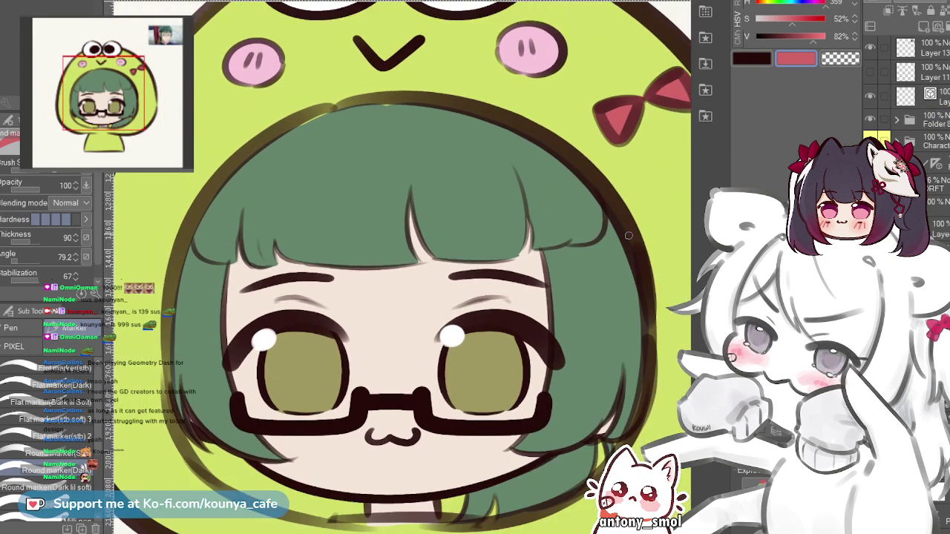
- Trim the upper edge of the green hair along the hood opening with the hard eraser, mirroring the canvas while working and restoring it
key("e")
scroll(352, 140, "up", 2)
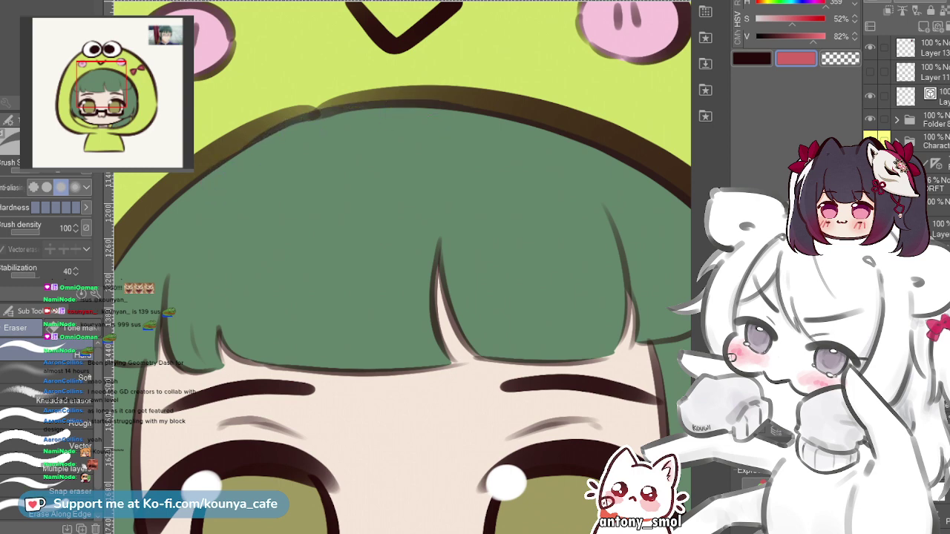
left_click_drag(460, 106, 245, 146)
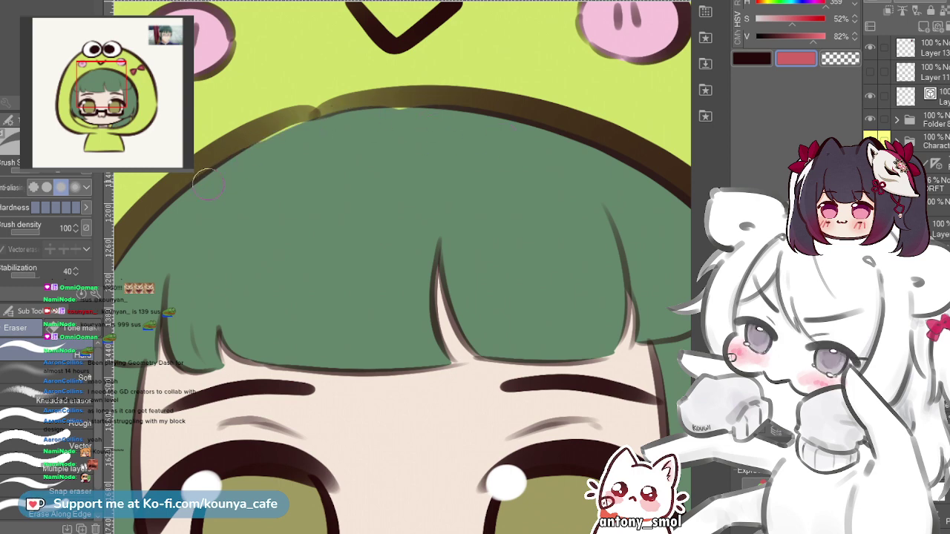
key("h")
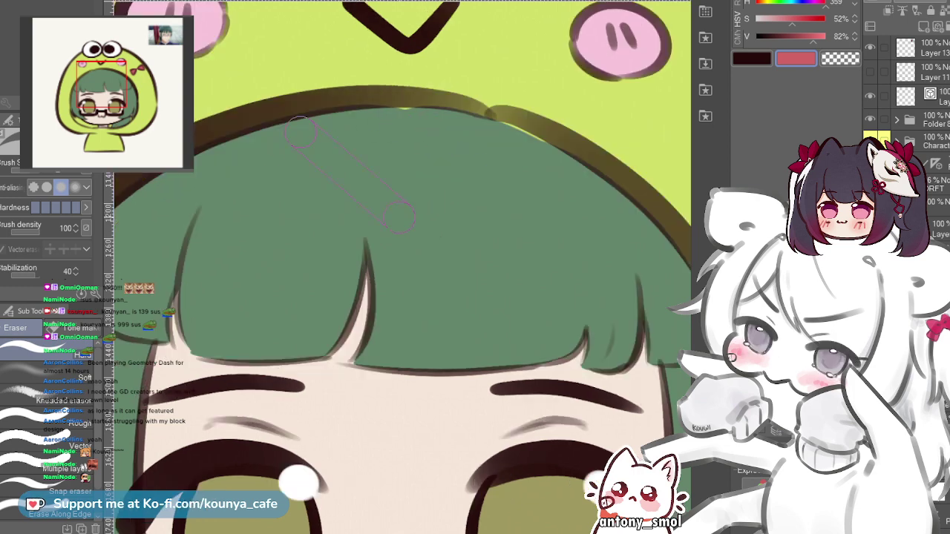
left_click_drag(399, 201, 283, 231)
scroll(351, 190, "up", 2)
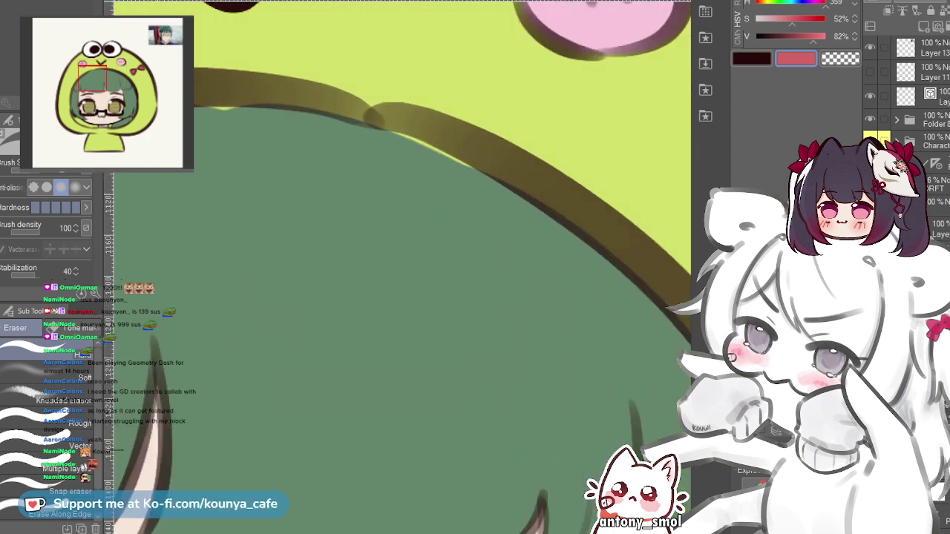
left_click_drag(360, 125, 409, 188)
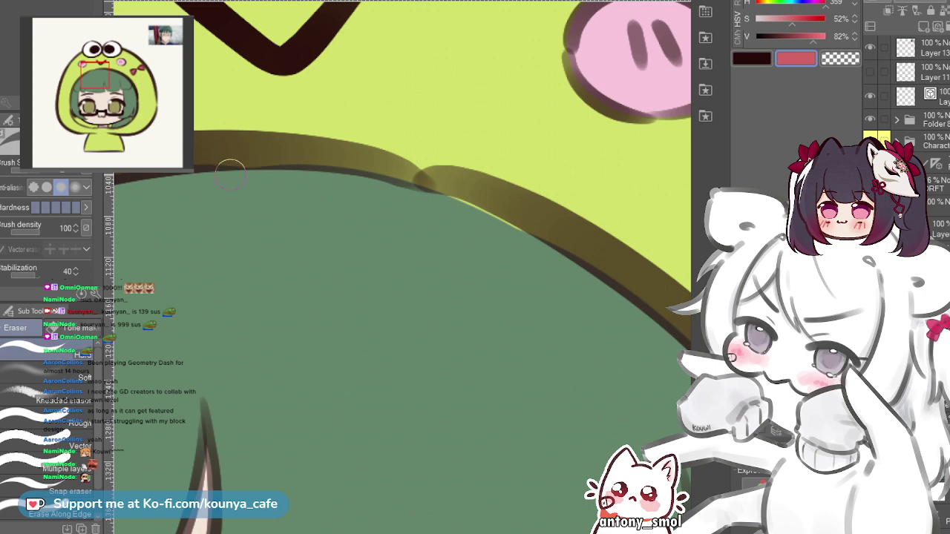
left_click_drag(436, 225, 290, 220)
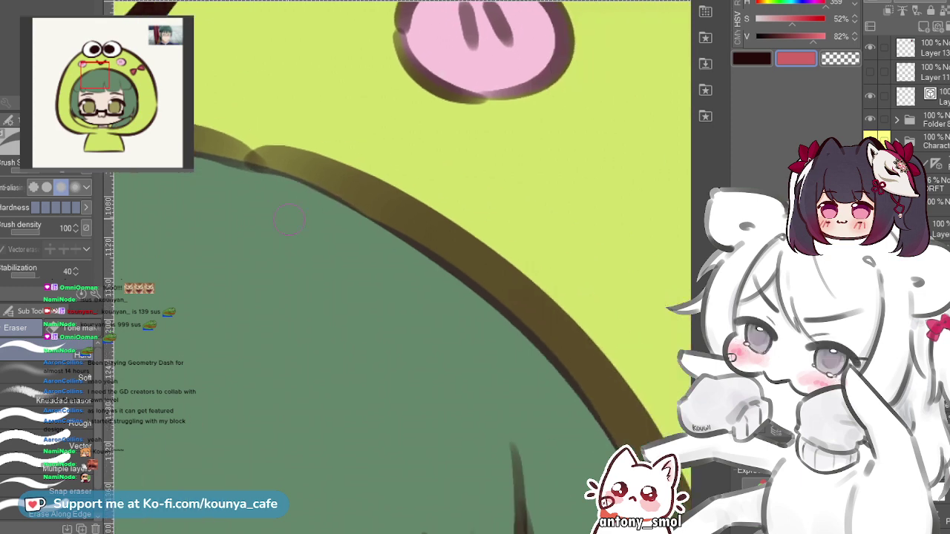
scroll(355, 198, "down", 4)
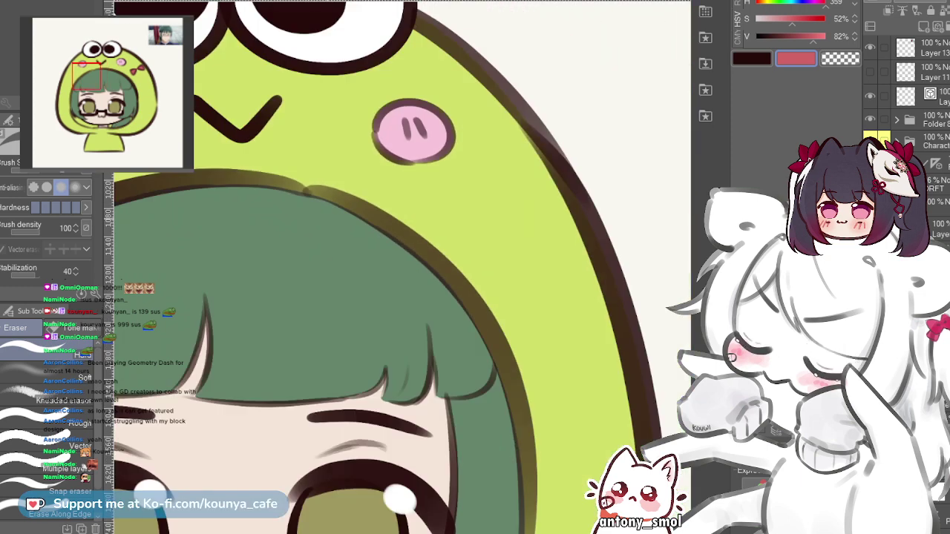
left_click_drag(356, 198, 443, 169)
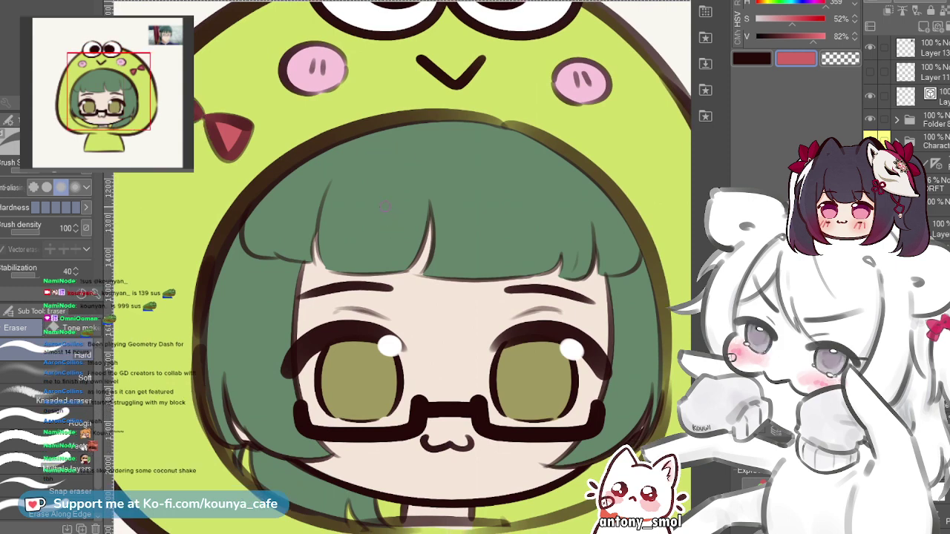
left_click_drag(391, 204, 382, 194)
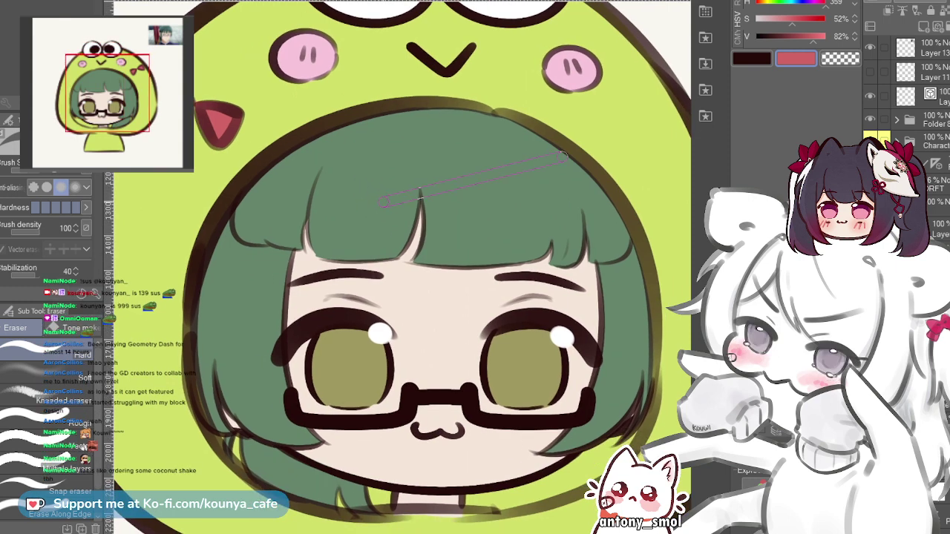
key("shift+h")
- Examine the hair, face, glasses and hood outlines across the unmirrored character
scroll(398, 267, "down", 3)
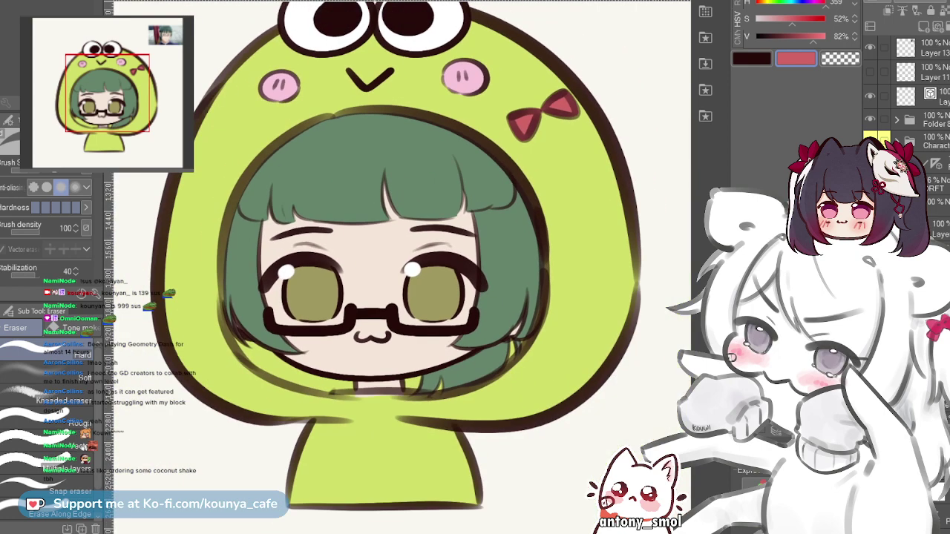
scroll(398, 267, "up", 1)
scroll(289, 219, "up", 1)
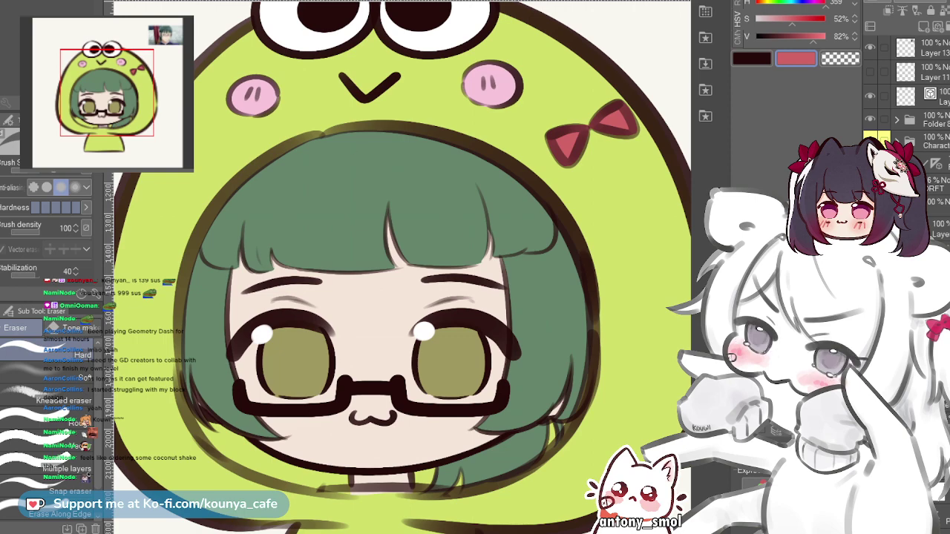
scroll(339, 135, "up", 4)
scroll(339, 135, "down", 2)
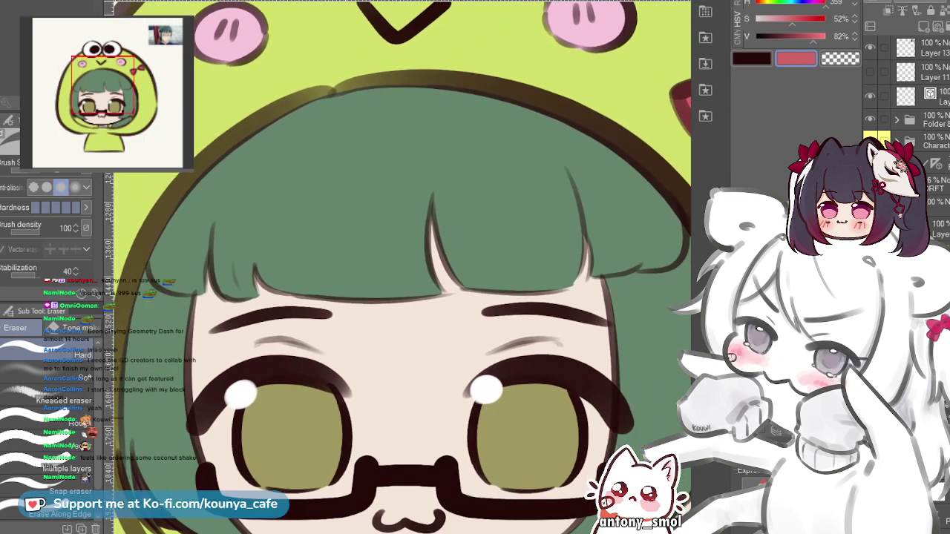
scroll(400, 267, "down", 2)
scroll(401, 267, "up", 1)
scroll(401, 267, "up", 1)
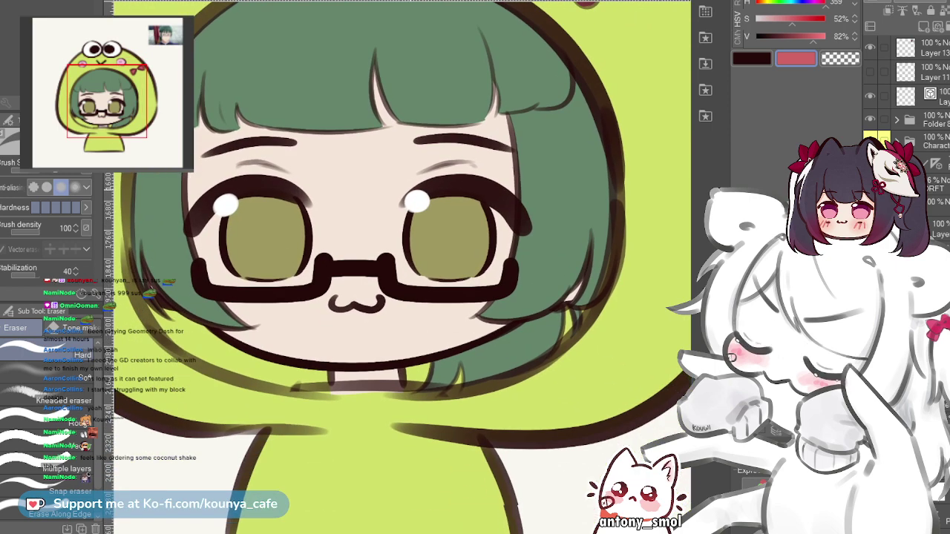
scroll(401, 267, "down", 2)
- Sample the blue of the uniform in the reference image and ready the round marker with a larger brush at the neck
left_click_drag(446, 170, 338, 364)
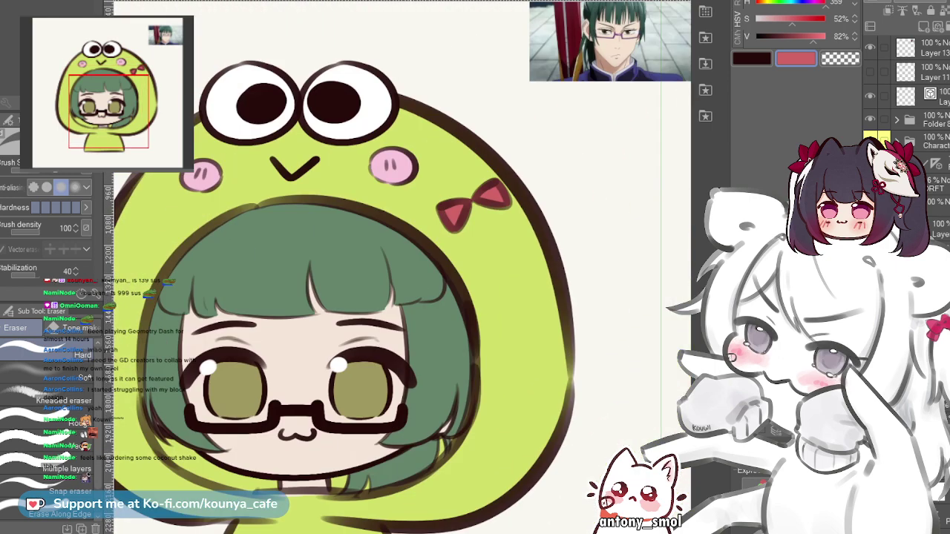
key("c")
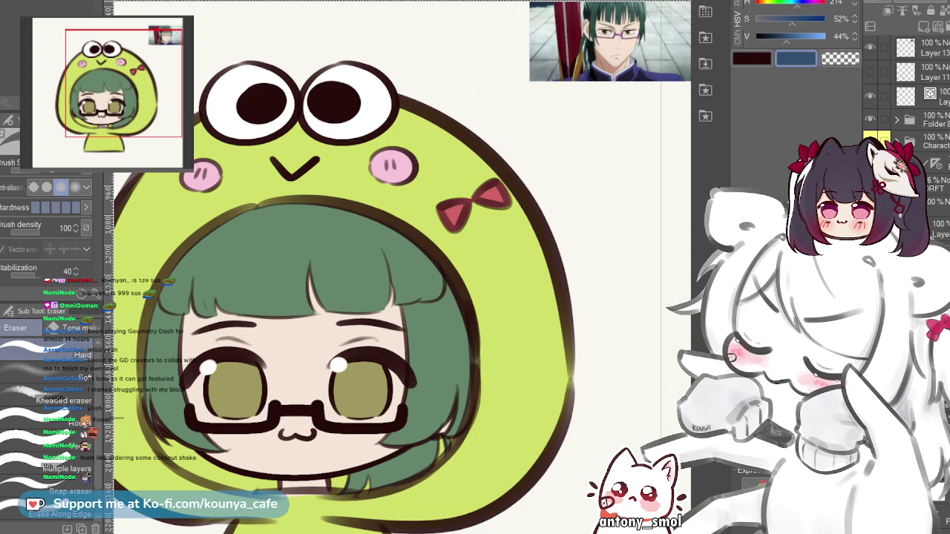
left_click_drag(402, 297, 413, 234)
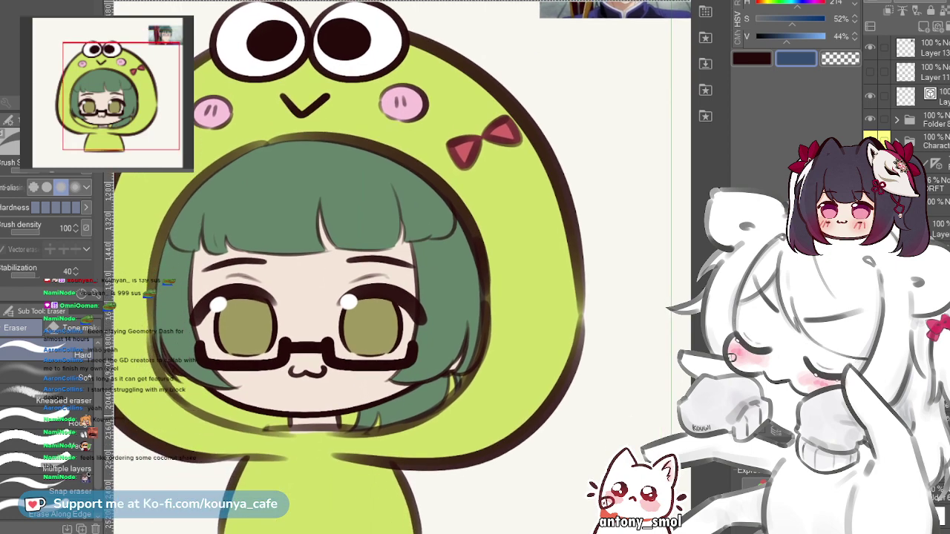
left_click_drag(283, 460, 353, 383)
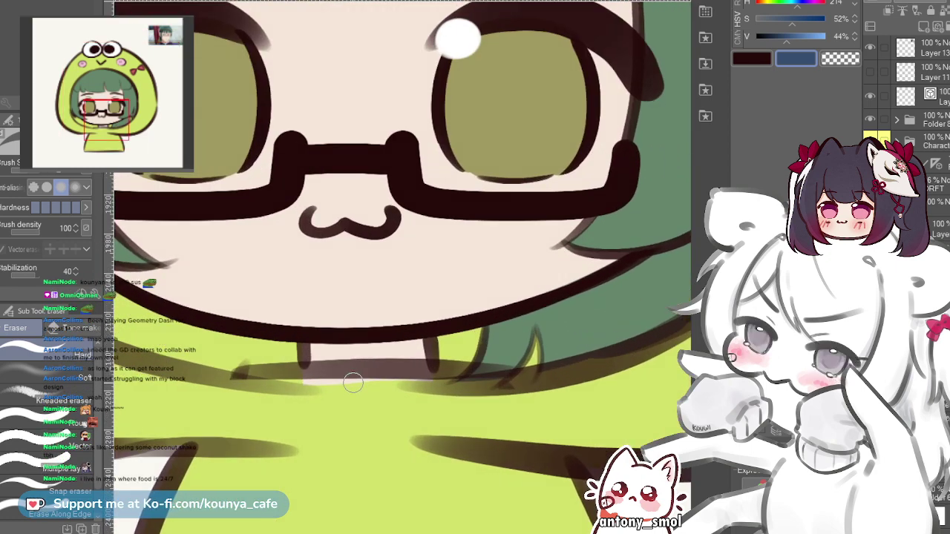
scroll(315, 377, "up", 2)
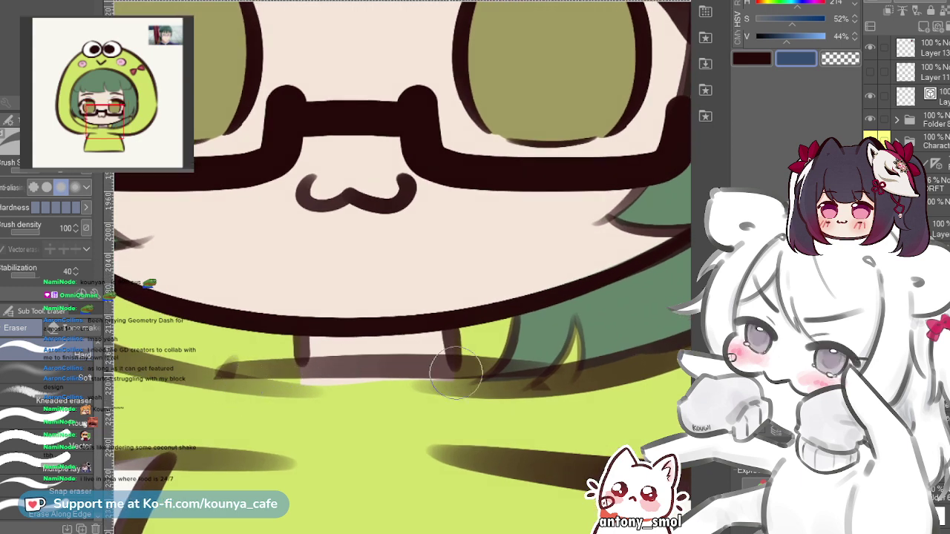
key("p")
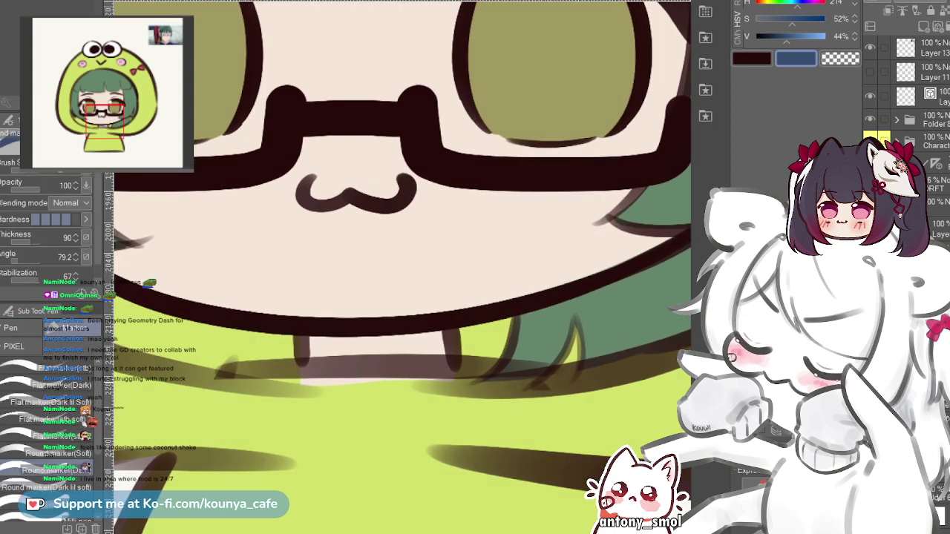
left_click_drag(260, 349, 264, 326)
key("bracketright")
mouse_move(223, 365)
left_mouse_down()
mouse_move(472, 390)
mouse_move(235, 378)
left_mouse_up()
key("ctrl+z")
left_click_drag(287, 361, 519, 365)
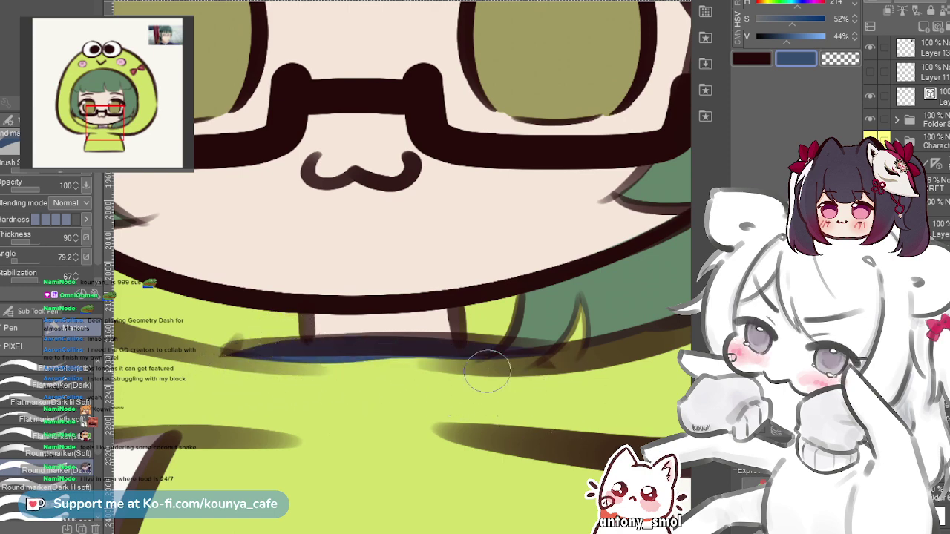
scroll(462, 451, "up", 2)
mouse_move(197, 359)
left_mouse_down()
mouse_move(216, 342)
mouse_move(295, 334)
mouse_move(490, 346)
left_mouse_up()
key("ctrl+z")
key("ctrl+z")
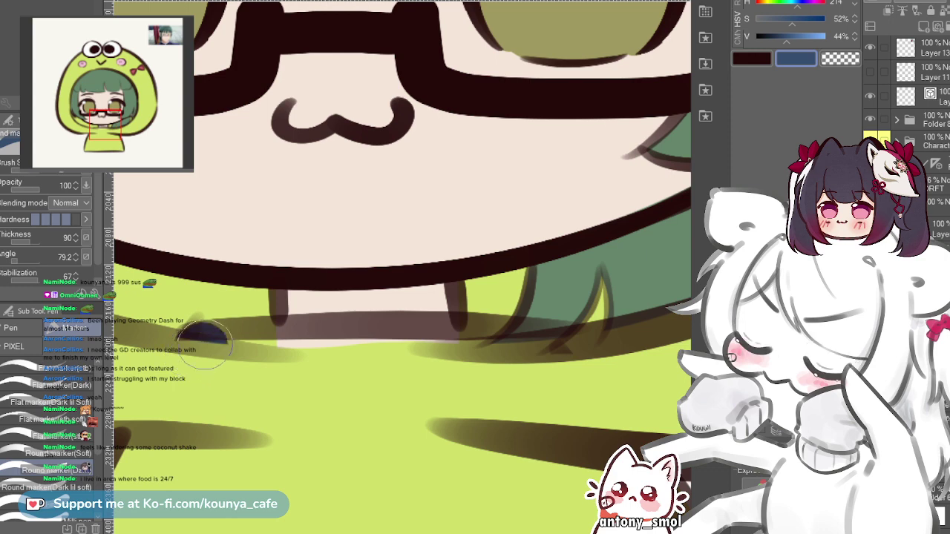
mouse_move(186, 335)
left_mouse_down()
mouse_move(283, 340)
mouse_move(458, 355)
left_mouse_up()
key("ctrl+z")
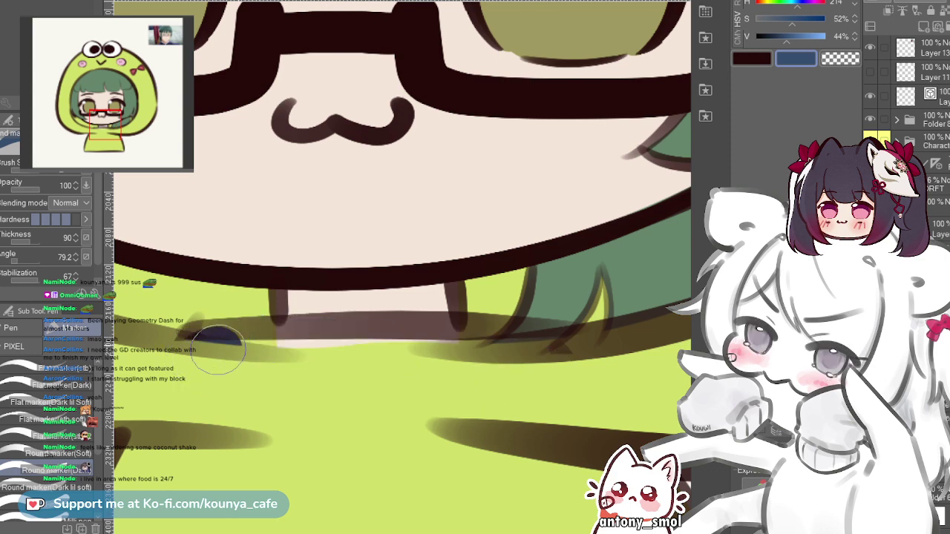
- Paint a blue collar band across the base of the neck, along the lower edge of the hood opening
left_click_drag(219, 349, 441, 344)
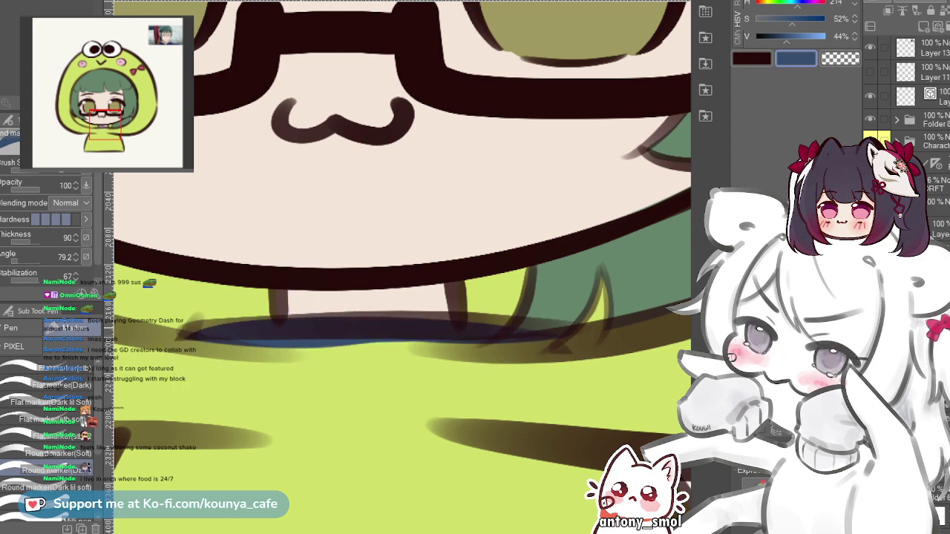
scroll(195, 293, "down", 2)
scroll(397, 320, "up", 2)
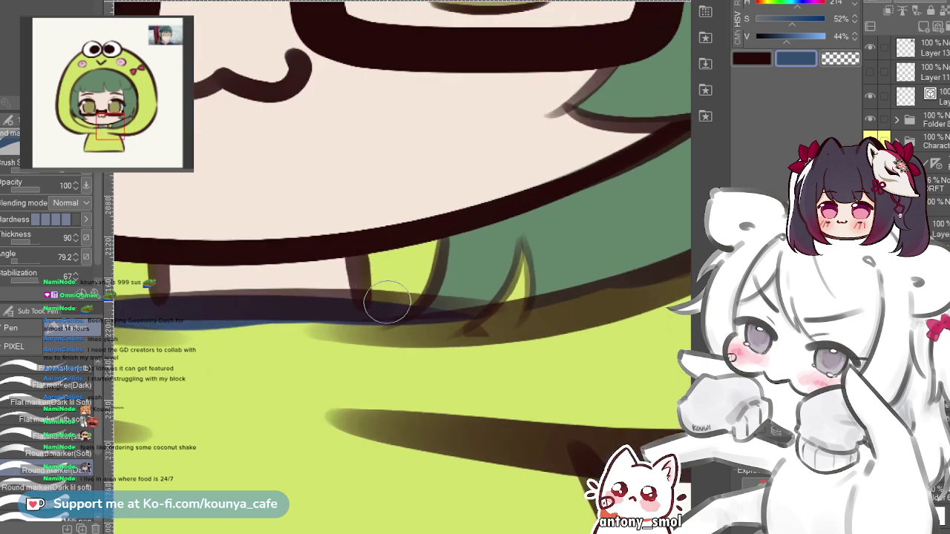
key("minus")
mouse_move(208, 305)
left_mouse_down()
mouse_move(489, 318)
mouse_move(302, 312)
mouse_move(379, 321)
mouse_move(363, 295)
left_mouse_up()
mouse_move(246, 287)
left_mouse_down()
mouse_move(269, 301)
mouse_move(335, 297)
mouse_move(529, 319)
left_mouse_up()
key("ctrl+z")
key("ctrl+z")
- Thicken the blue collar toward the lower hair strands, fill in its opposite end and check it against the whole character
left_click_drag(223, 307, 480, 320)
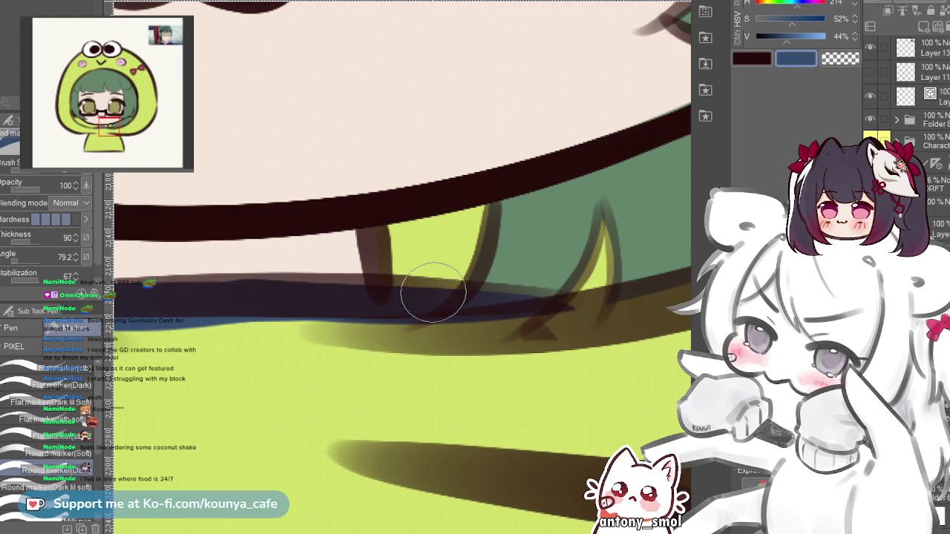
left_click_drag(400, 303, 376, 314)
mouse_move(236, 307)
left_mouse_down()
mouse_move(361, 319)
mouse_move(326, 312)
left_mouse_up()
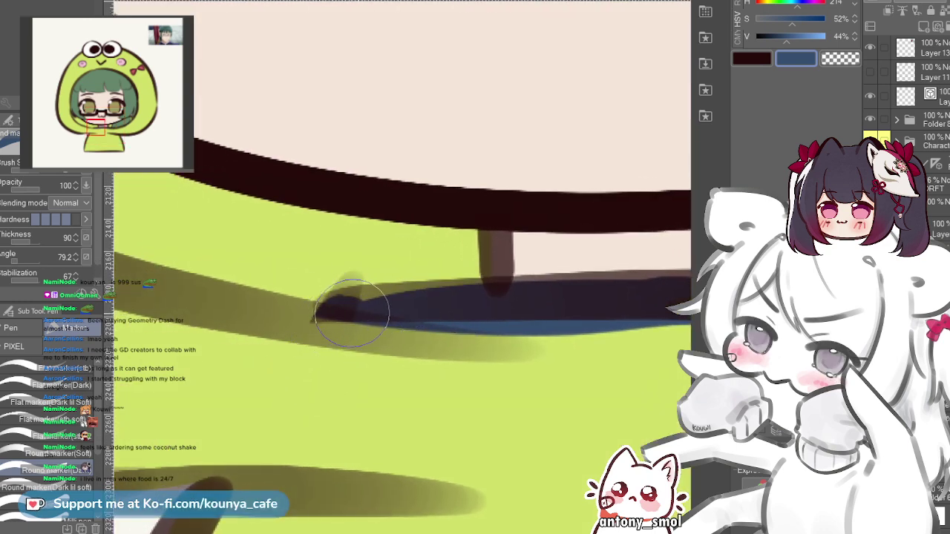
mouse_move(350, 308)
left_mouse_down()
mouse_move(409, 296)
mouse_move(384, 289)
left_mouse_up()
scroll(444, 292, "down", 4)
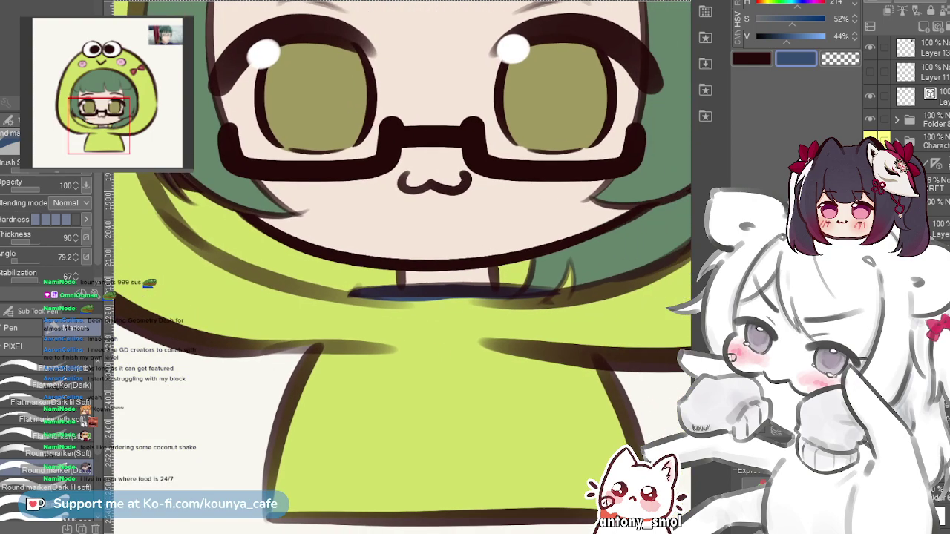
scroll(424, 272, "down", 4)
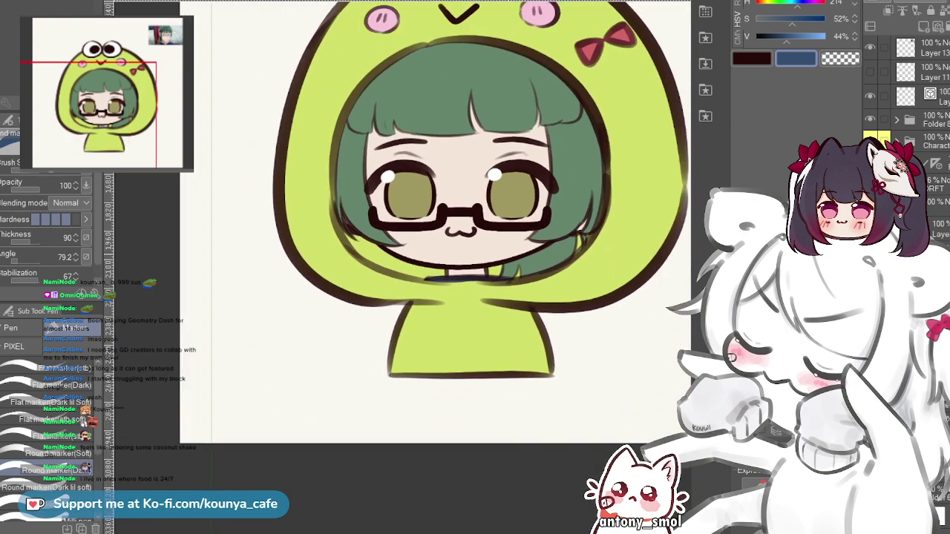
scroll(360, 206, "up", 4)
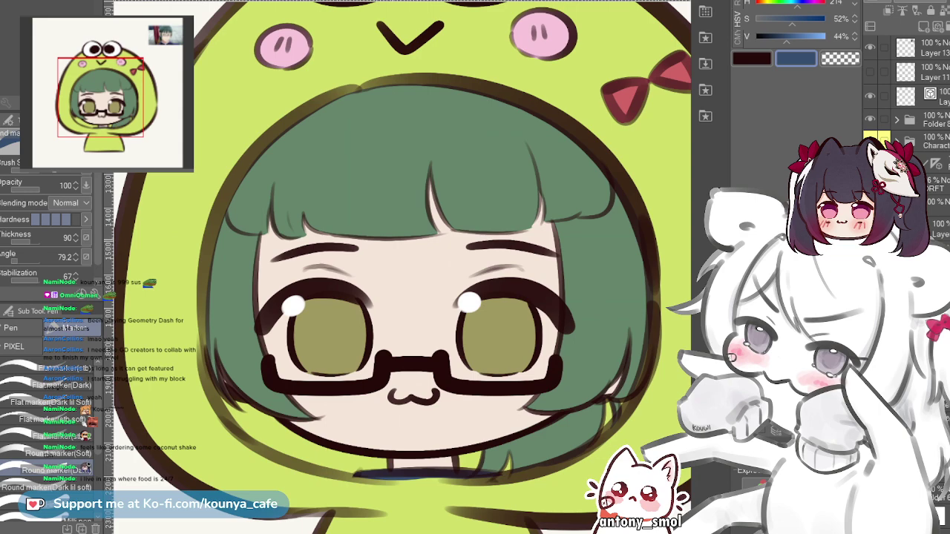
scroll(388, 260, "down", 3)
scroll(387, 260, "up", 2)
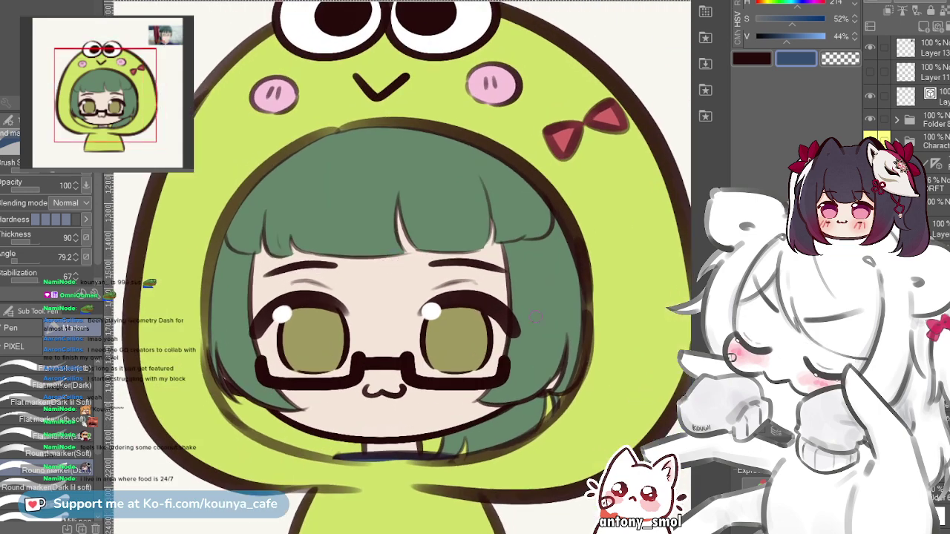
scroll(520, 311, "up", 5)
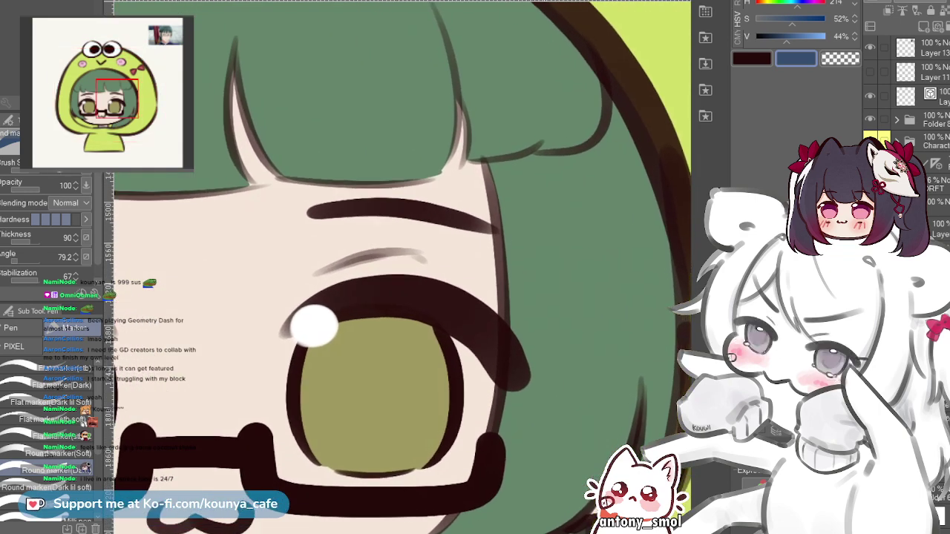
scroll(401, 267, "down", 5)
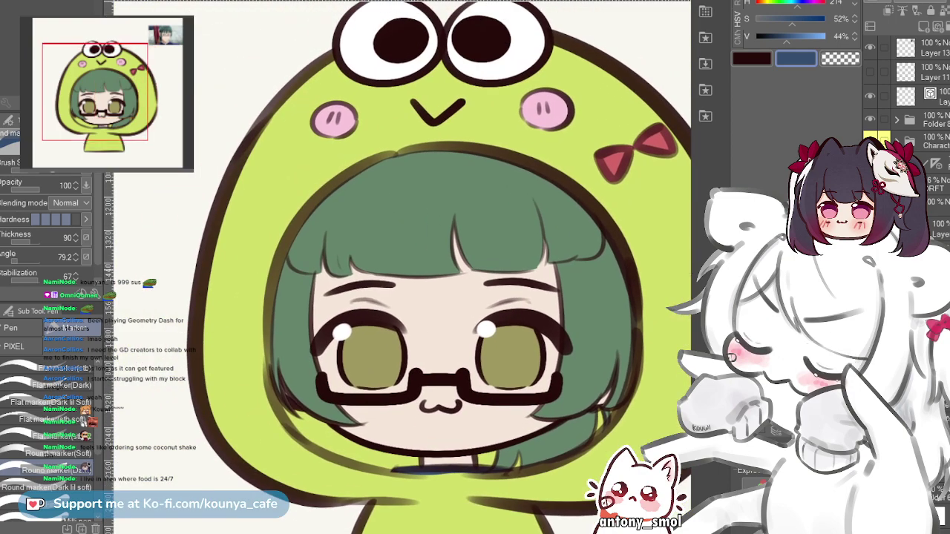
left_click_drag(527, 253, 498, 235)
left_click_drag(332, 277, 308, 255)
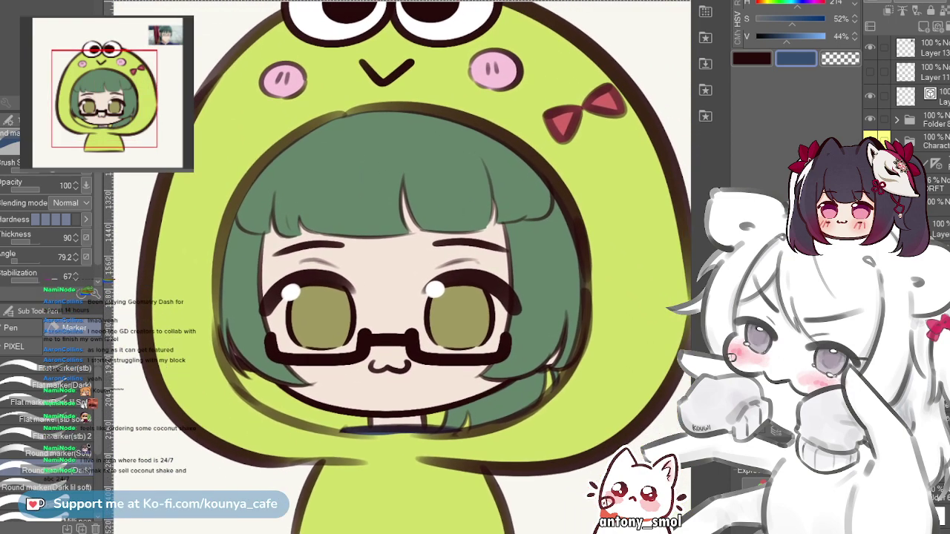
- Expand the layer folder directly above the Character folder and make the second layer inside it active
left_click(896, 119)
left_click(931, 143)
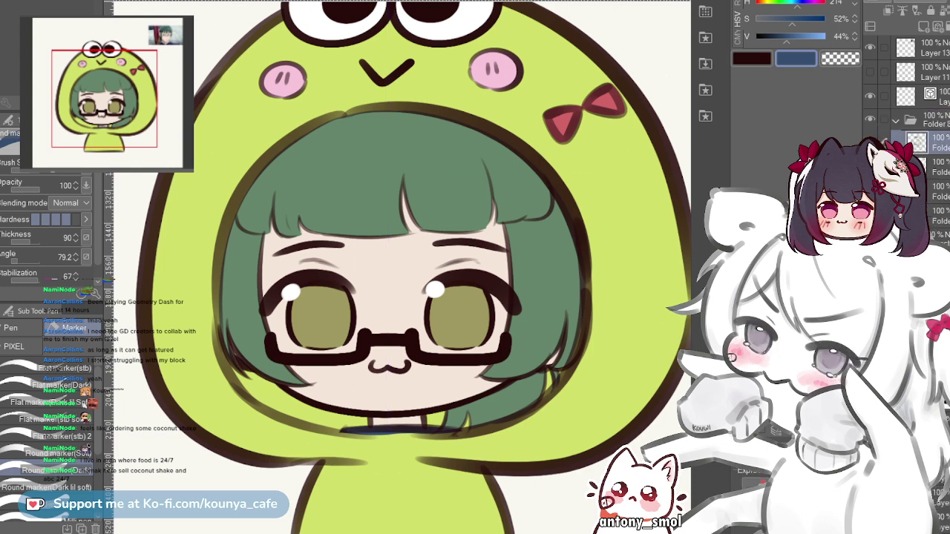
left_click(932, 167, "shift")
left_click_drag(932, 156, 931, 132)
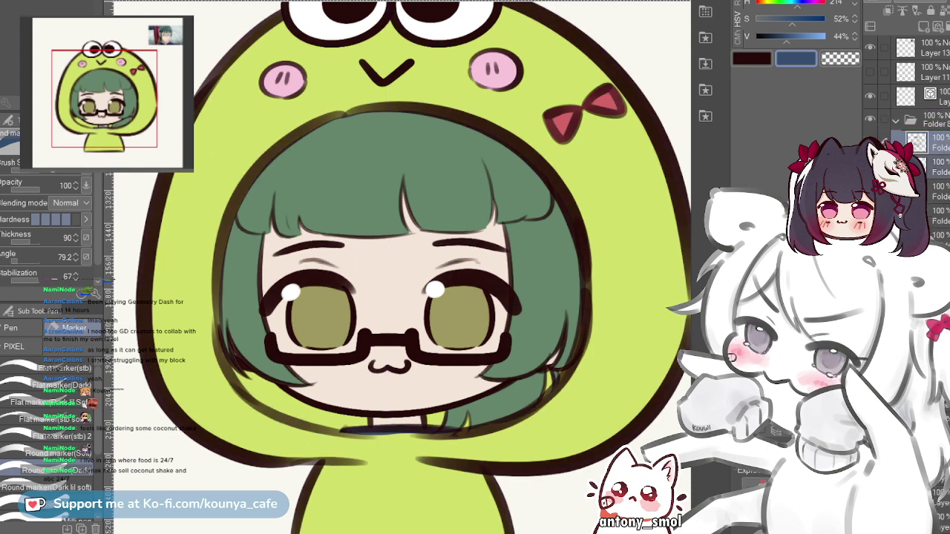
key("ctrl+z")
key("ctrl+y")
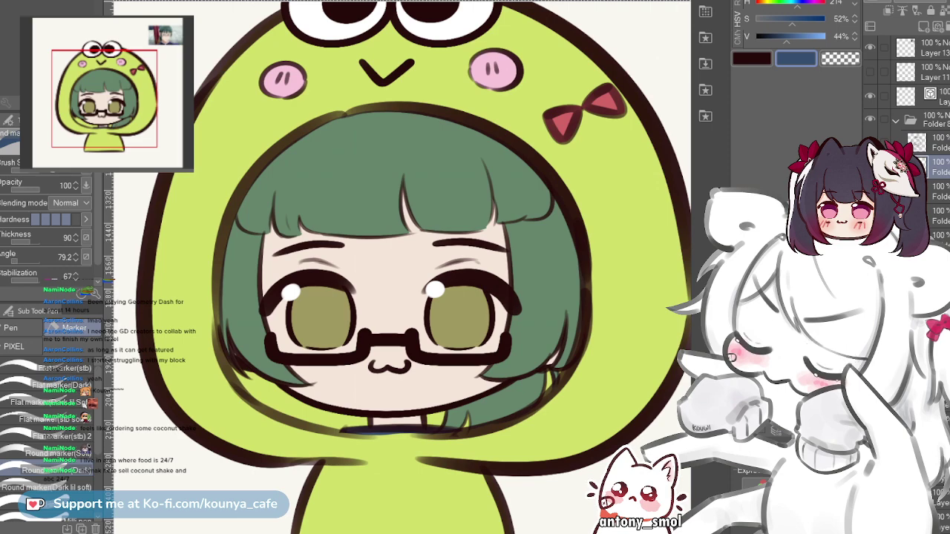
- Sample the olive iris colour and paint a darker, curved shade over the upper half of the character's left iris
scroll(552, 234, "down", 1)
mouse_move(553, 234)
left_mouse_down()
mouse_move(505, 256)
mouse_move(594, 233)
mouse_move(556, 227)
left_mouse_up()
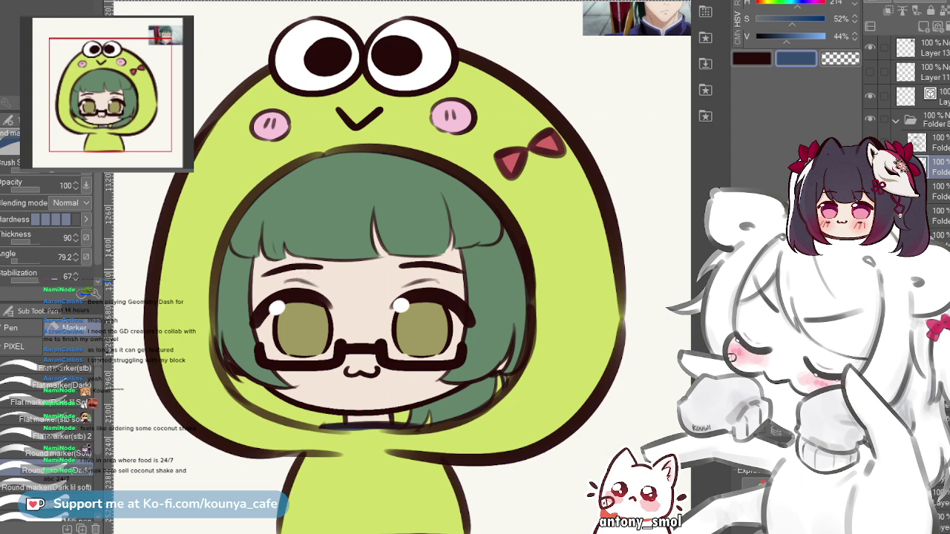
left_click_drag(401, 267, 439, 244)
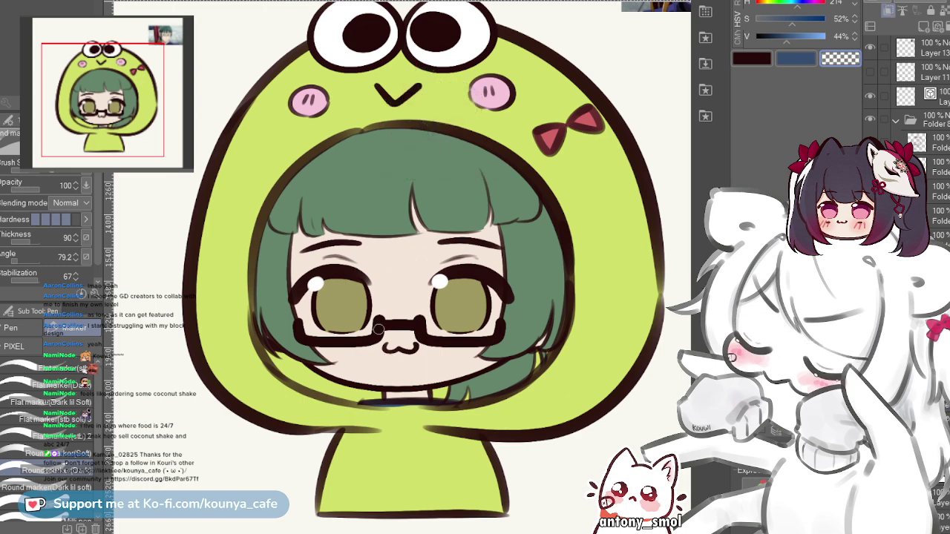
scroll(419, 357, "up", 3)
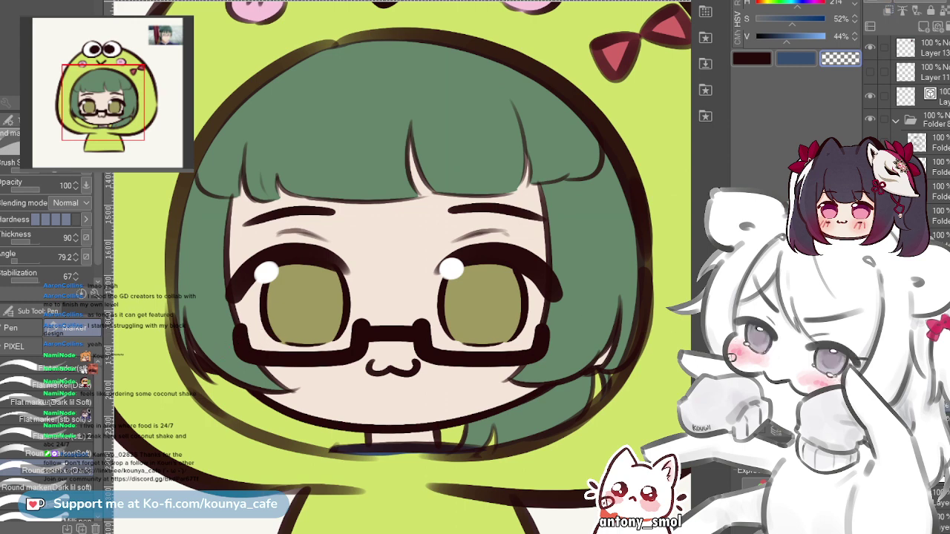
left_click(481, 304, "alt")
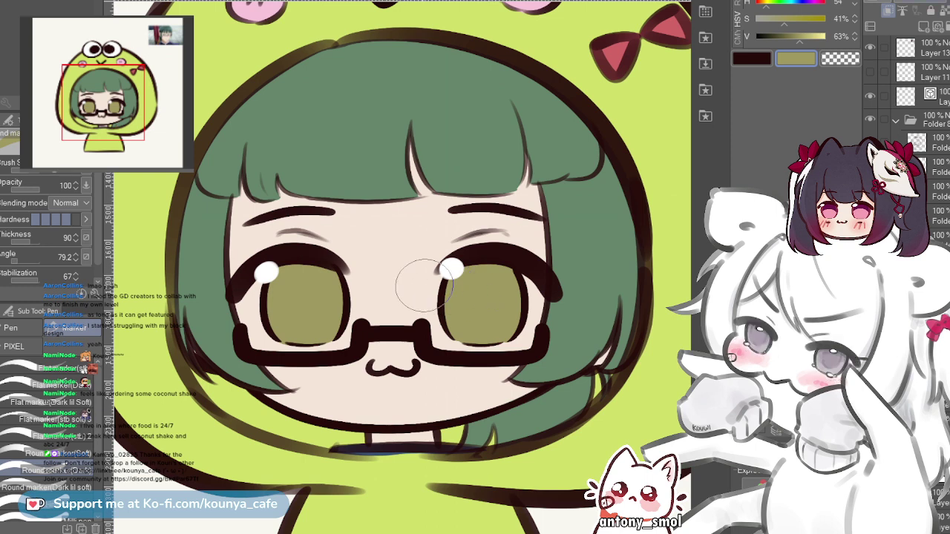
key("ctrl+z")
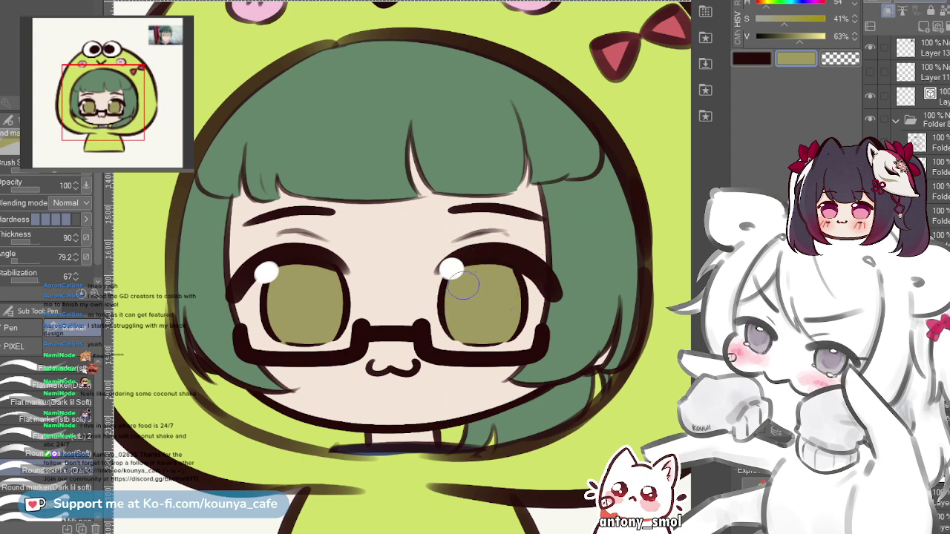
left_click_drag(445, 291, 536, 296)
left_click_drag(444, 290, 536, 294)
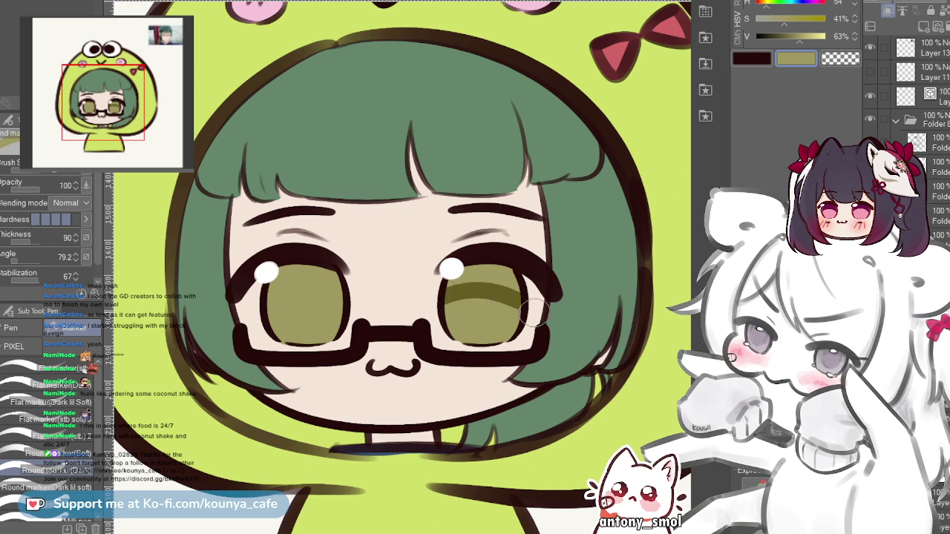
mouse_move(443, 271)
left_mouse_down()
mouse_move(559, 276)
mouse_move(467, 255)
mouse_move(526, 273)
left_mouse_up()
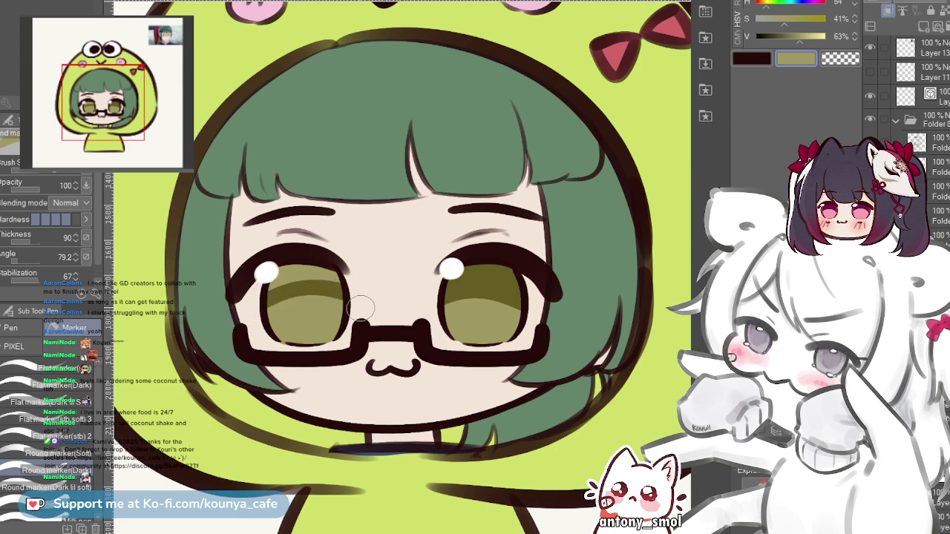
- Try several curved olive shade strokes across the character's right iris and undo them
key("ctrl+z")
left_click_drag(266, 298, 330, 296)
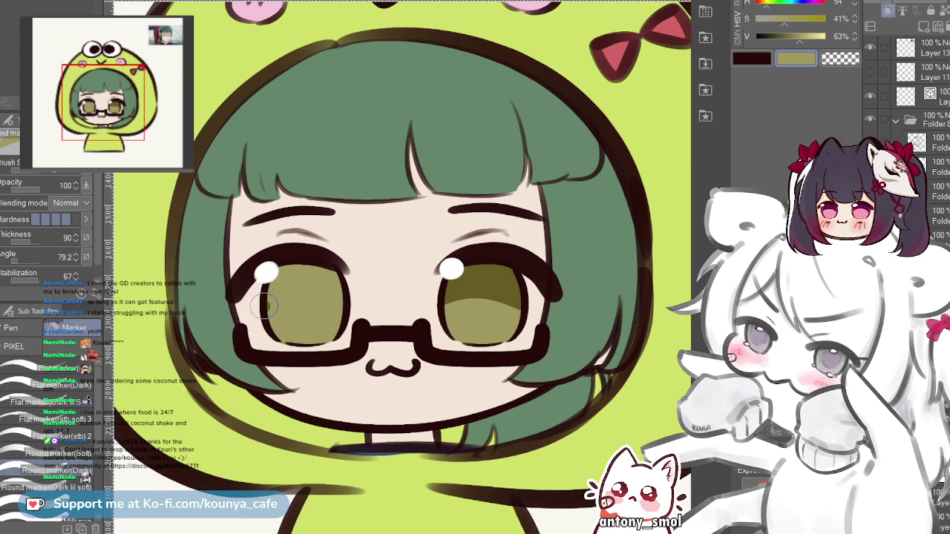
left_click_drag(265, 304, 324, 296)
left_click_drag(262, 302, 352, 298)
key("ctrl+z")
key("ctrl+z")
left_click_drag(260, 301, 343, 297)
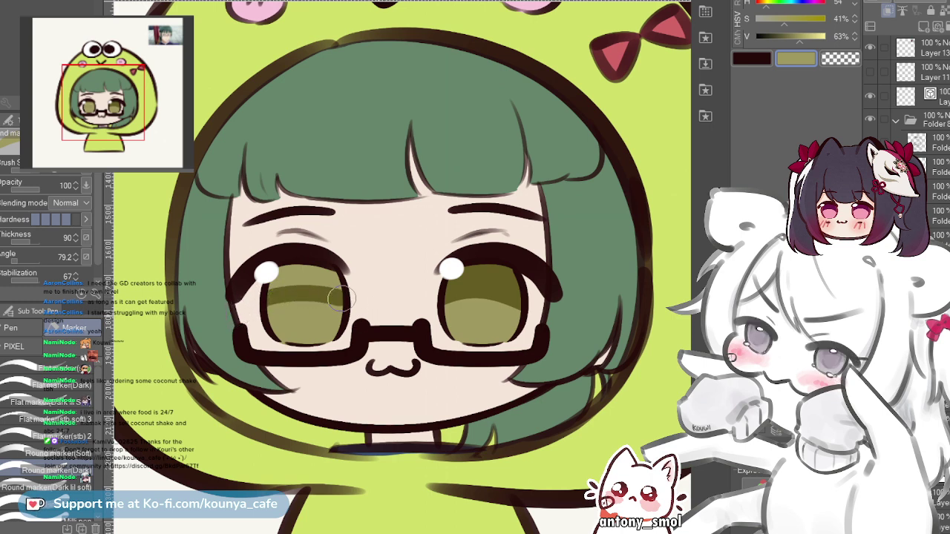
key("ctrl+z")
mouse_move(237, 314)
left_mouse_down()
mouse_move(295, 293)
mouse_move(371, 330)
left_mouse_up()
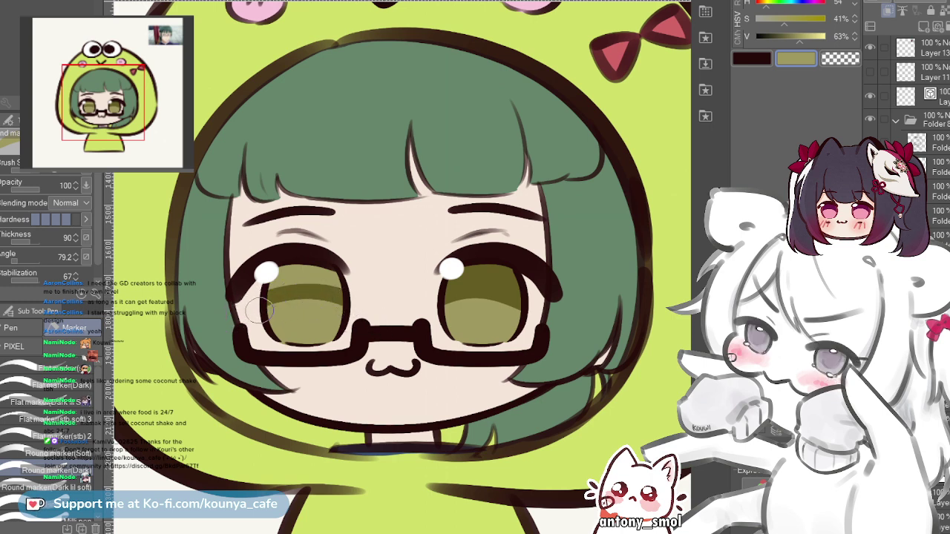
key("ctrl+z")
mouse_move(242, 320)
left_mouse_down()
mouse_move(296, 290)
mouse_move(357, 312)
left_mouse_up()
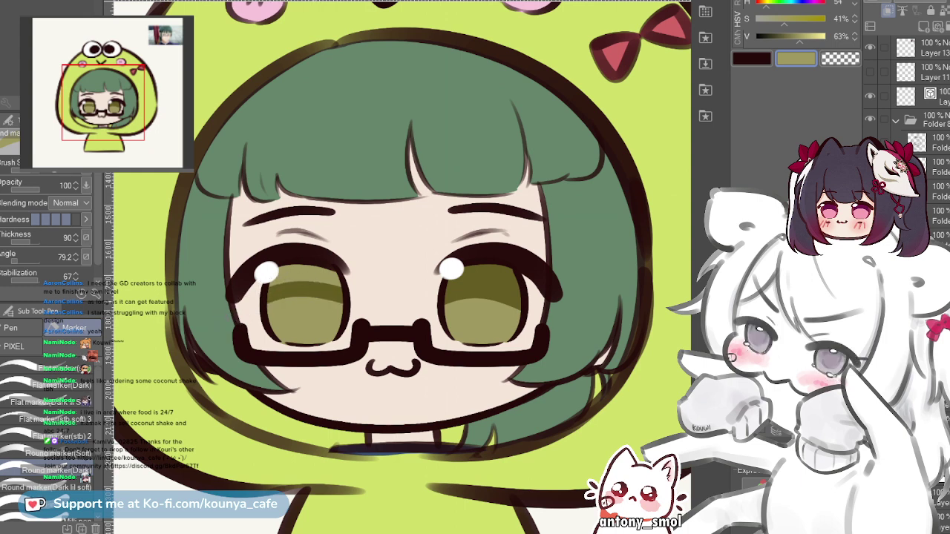
scroll(305, 305, "up", 1)
key("ctrl+z")
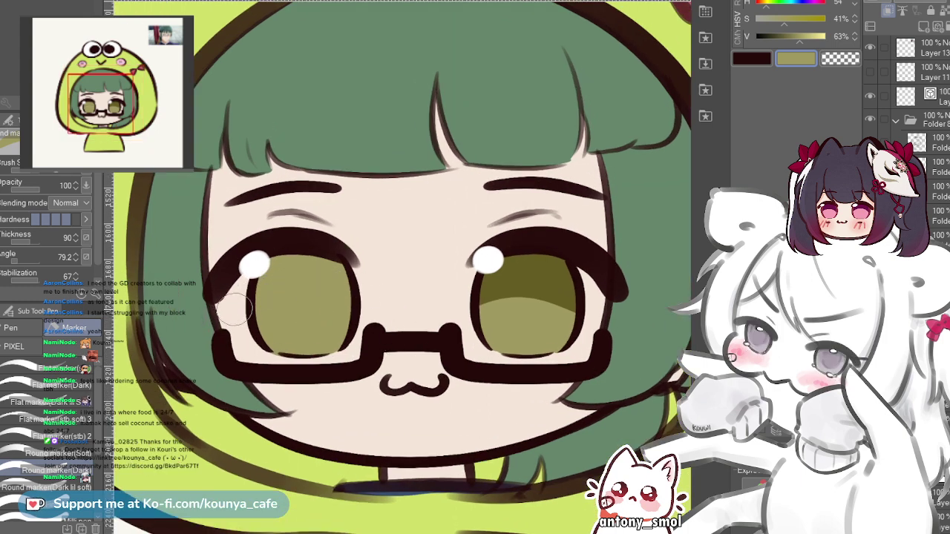
- Shade the upper half of the character's right iris to match the other eye and compare both eyes
key("ctrl+z")
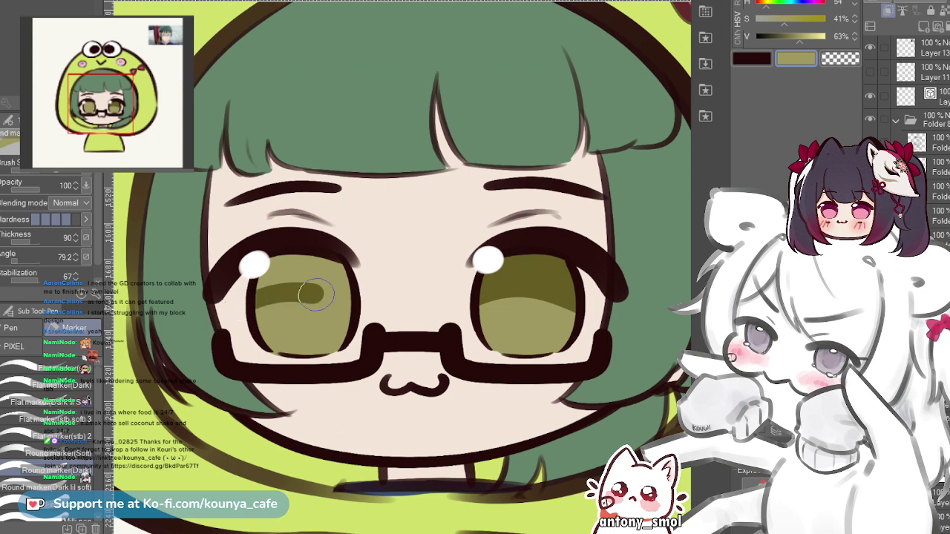
key("ctrl+z")
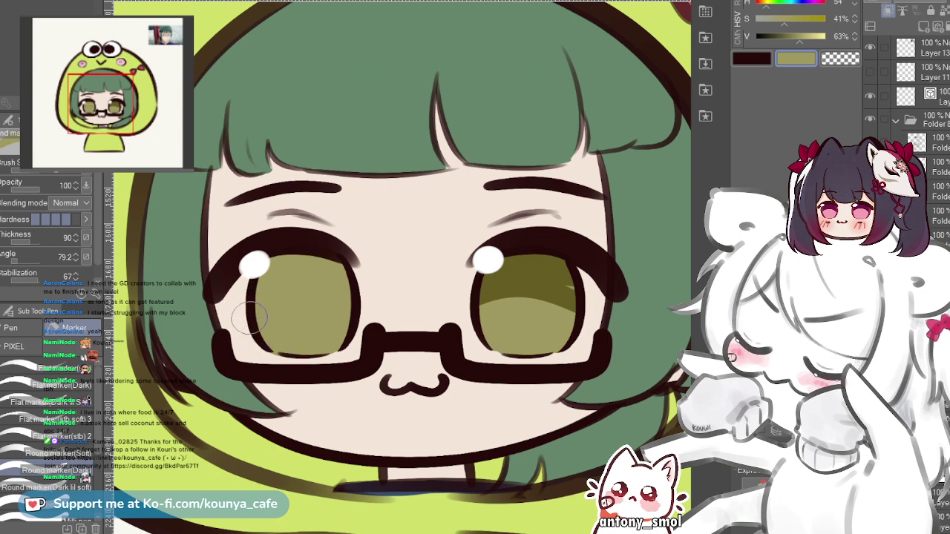
left_click_drag(227, 316, 360, 294)
mouse_move(208, 317)
left_mouse_down()
mouse_move(268, 286)
mouse_move(349, 315)
left_mouse_up()
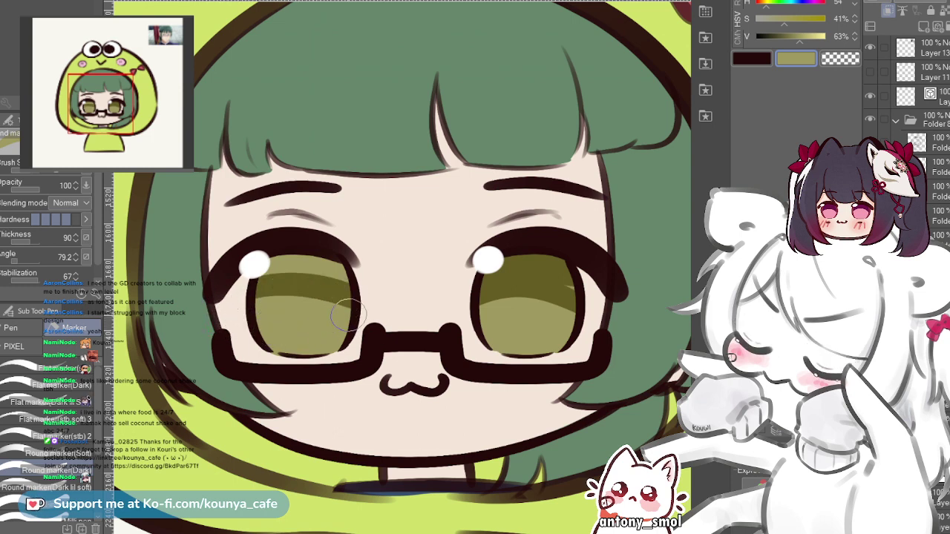
key("ctrl+z")
key("ctrl+z")
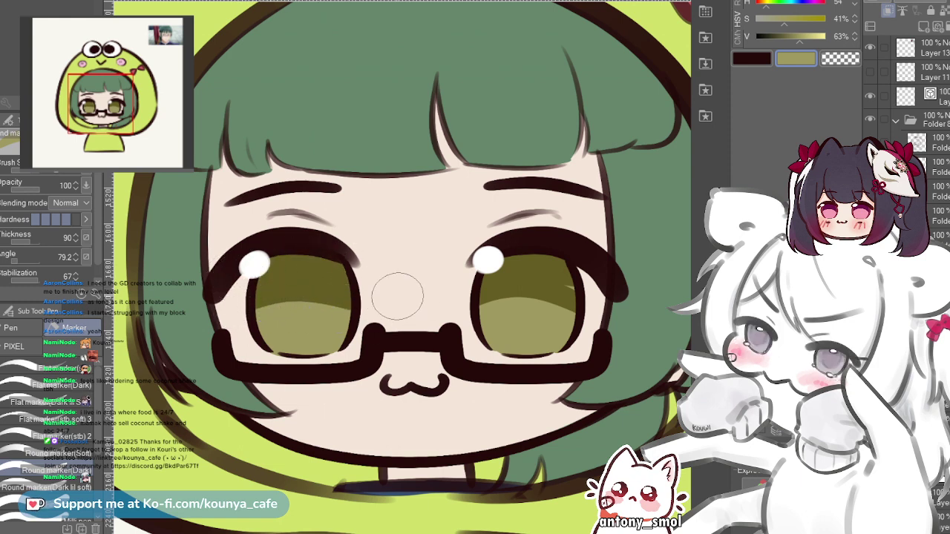
left_click_drag(343, 263, 262, 243)
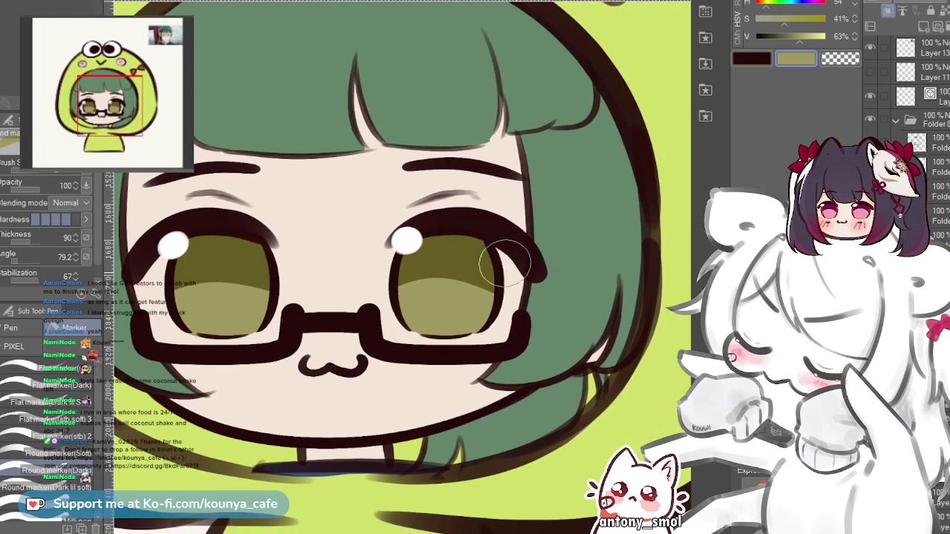
scroll(470, 227, "down", 4)
scroll(429, 219, "up", 4)
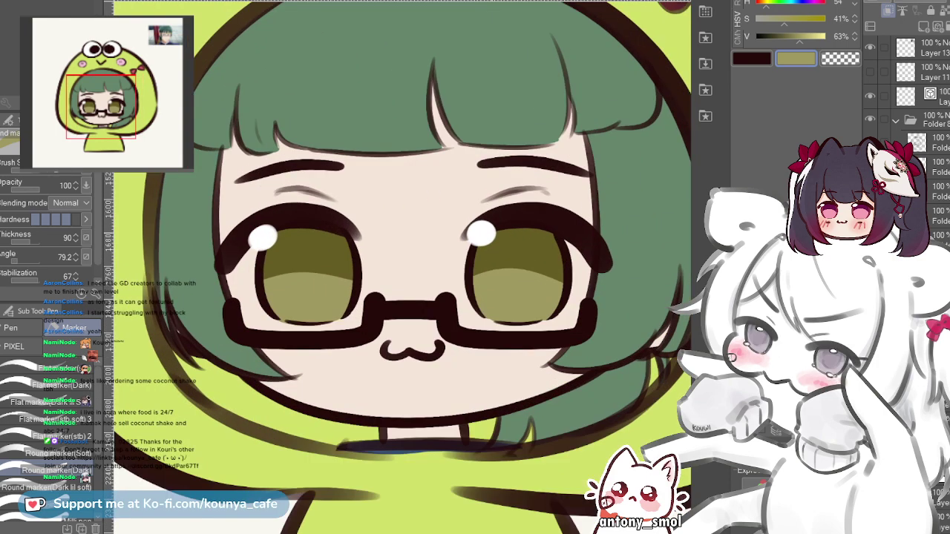
left_click_drag(522, 210, 452, 223)
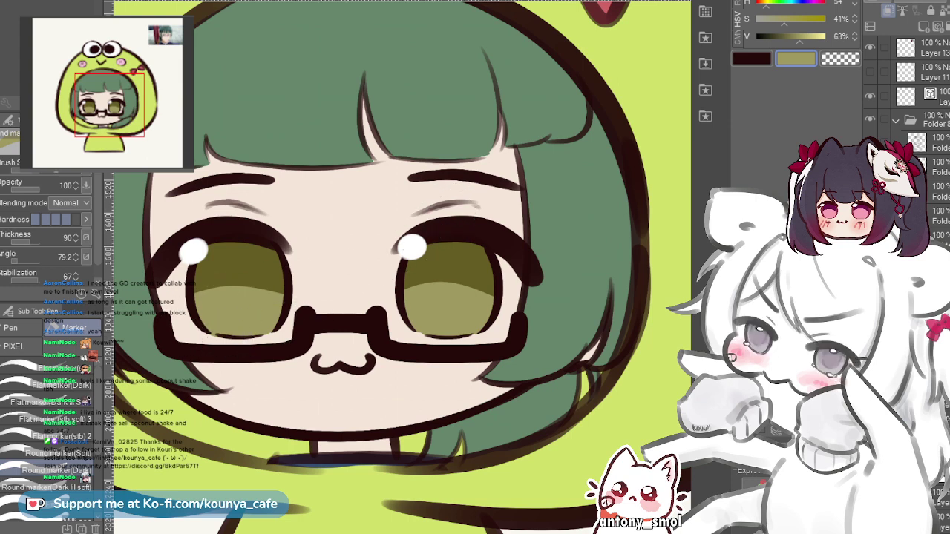
- Paint a thin dark olive rim down both sides of the lighter lower iris in the eye on the viewer's left
scroll(334, 245, "up", 2)
scroll(334, 245, "down", 1)
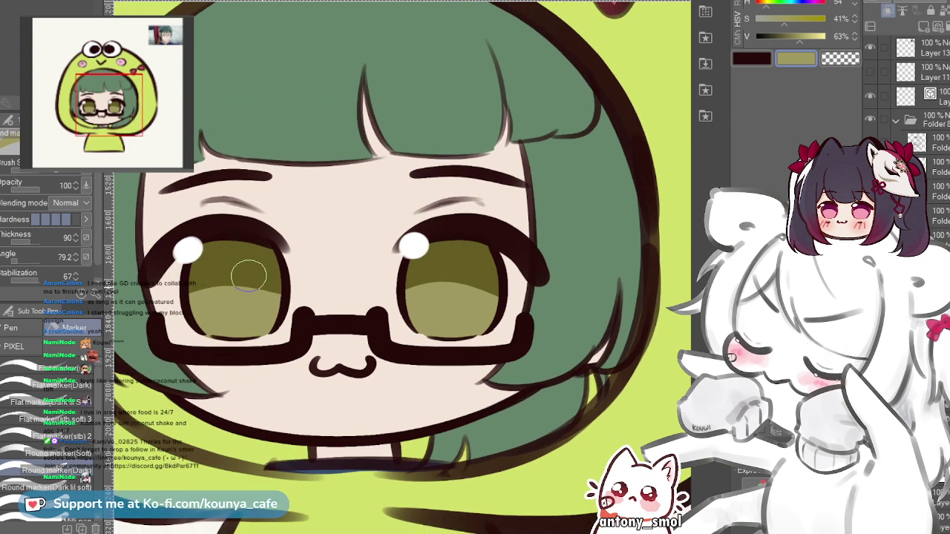
scroll(223, 274, "up", 2)
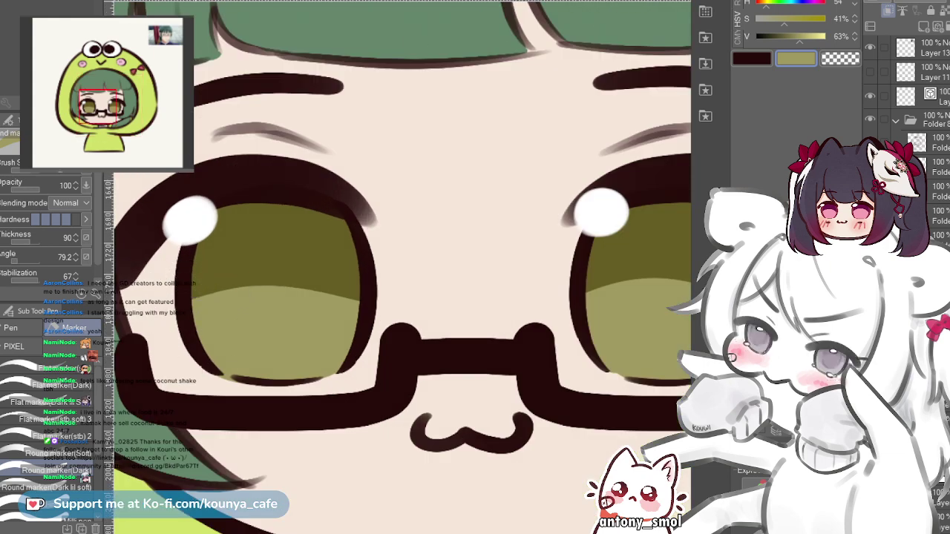
scroll(190, 269, "up", 1)
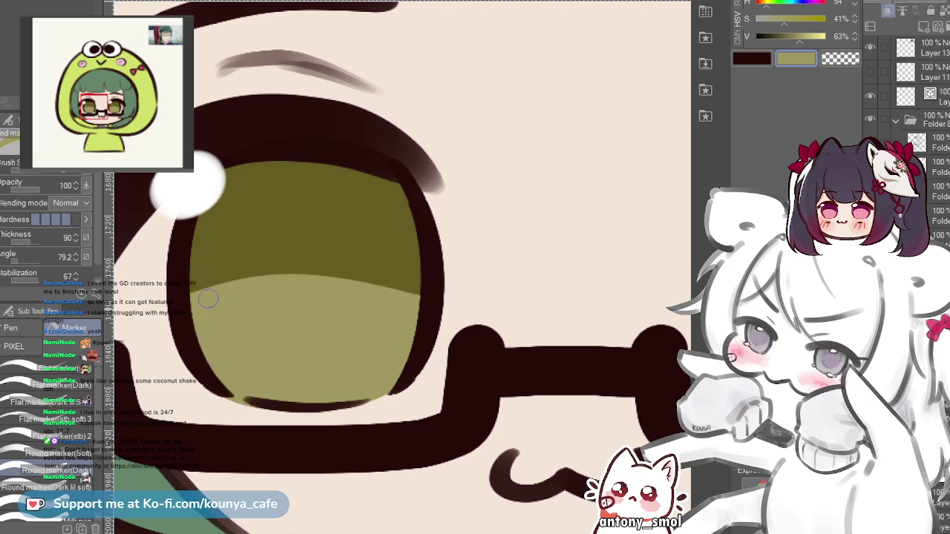
left_click_drag(245, 398, 194, 274)
key("ctrl+z")
mouse_move(241, 397)
left_mouse_down()
mouse_move(194, 276)
mouse_move(246, 388)
left_mouse_up()
key("ctrl+z")
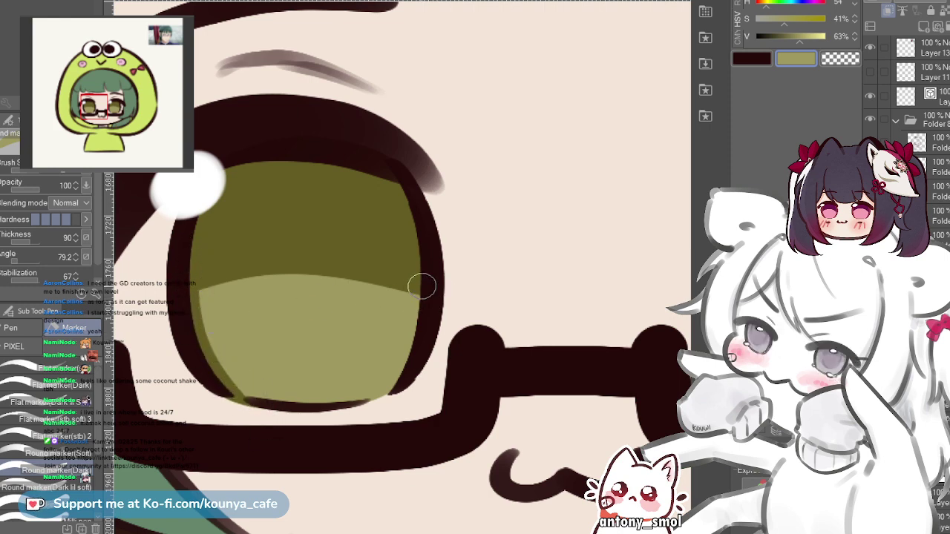
left_click_drag(416, 288, 412, 333)
scroll(420, 323, "down", 5)
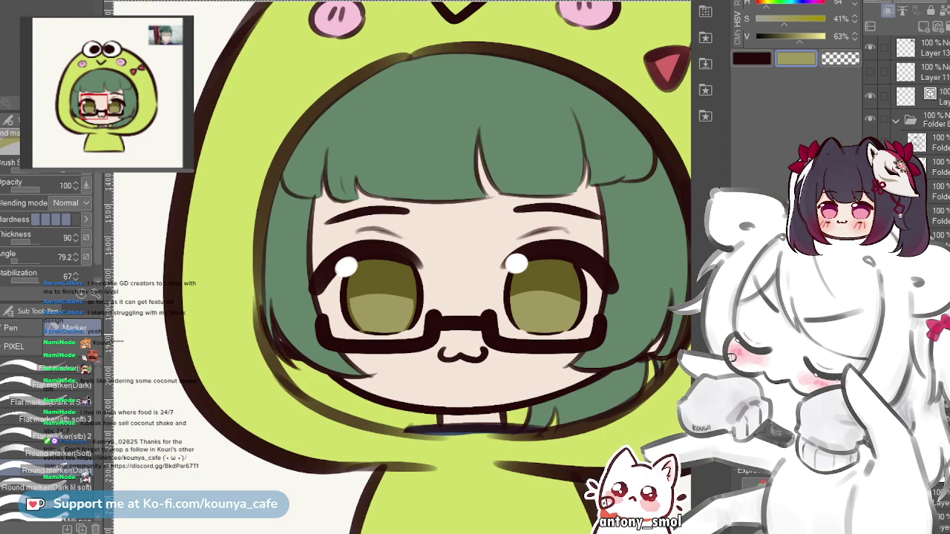
- Paint a thin dark olive rim along the inner side of the lighter lower iris in the other eye
scroll(447, 321, "up", 6)
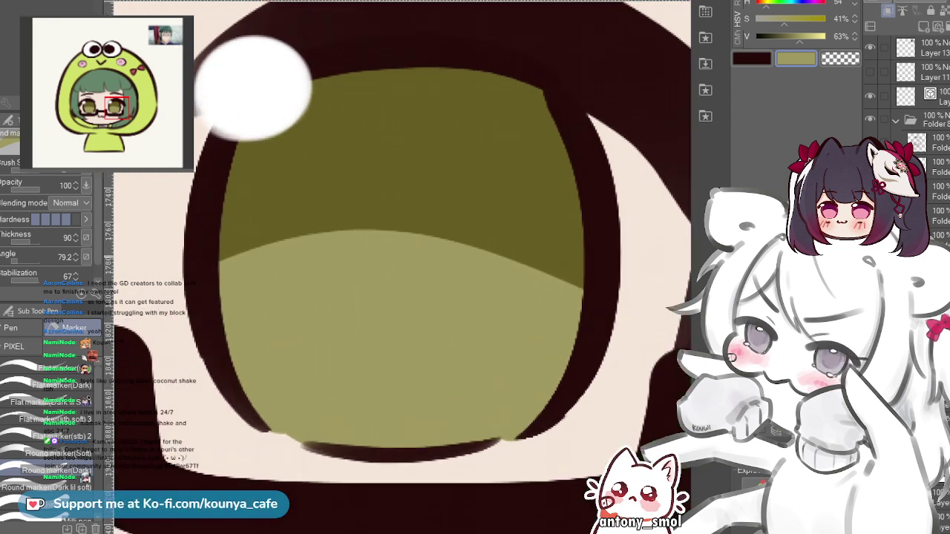
left_click_drag(213, 233, 276, 450)
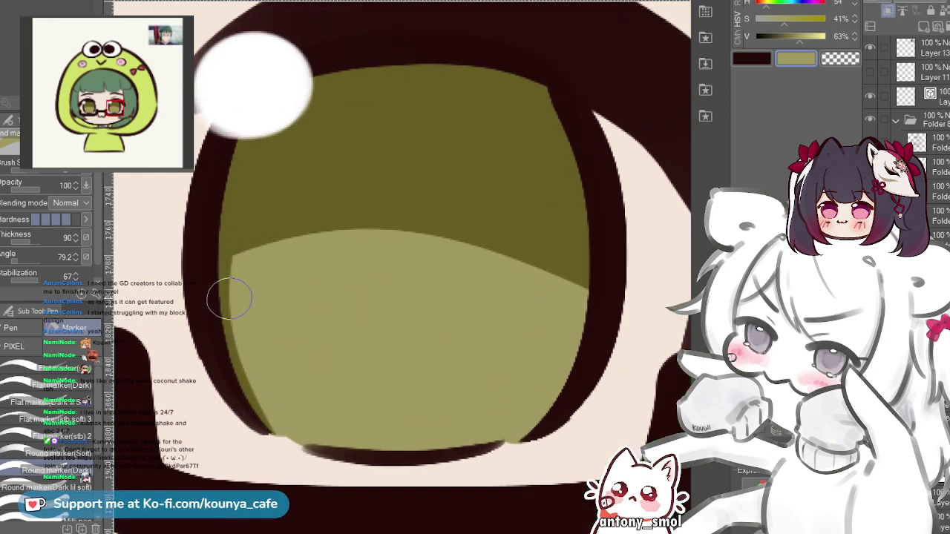
left_click_drag(230, 231, 236, 392)
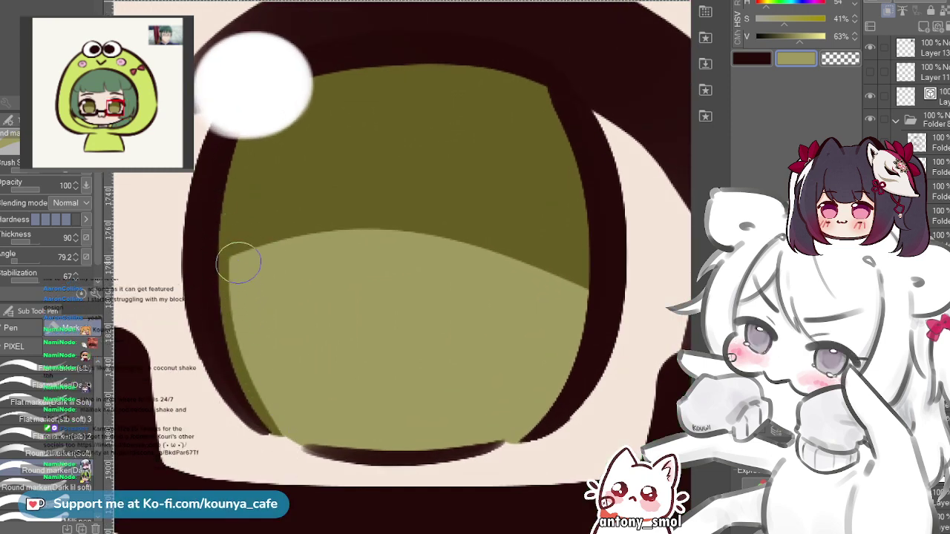
- Paint the matching dark olive rim along the outer side of that iris, redoing the stroke until it follows the edge
left_click_drag(571, 212, 527, 191)
left_click_drag(539, 239, 451, 467)
key("ctrl+z")
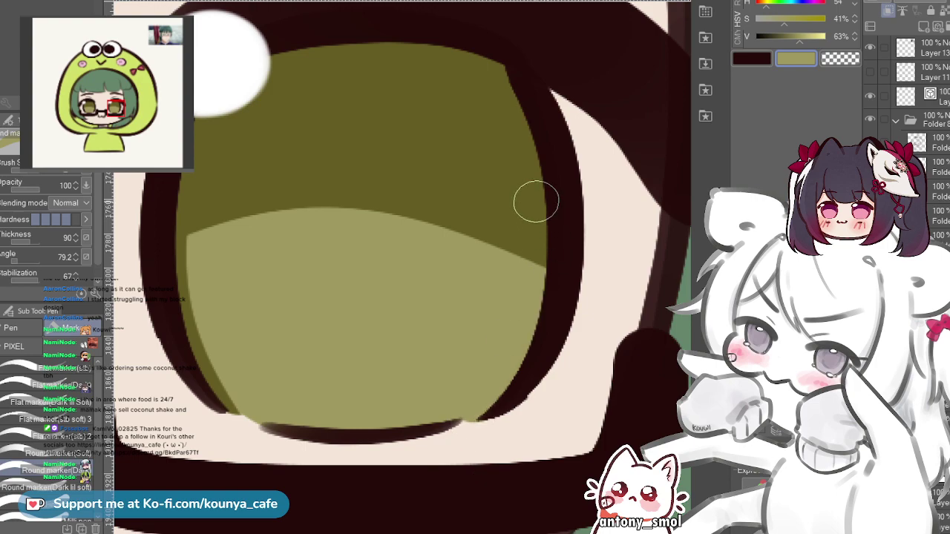
left_click_drag(549, 253, 430, 435)
key("ctrl+z")
left_click_drag(554, 261, 497, 422)
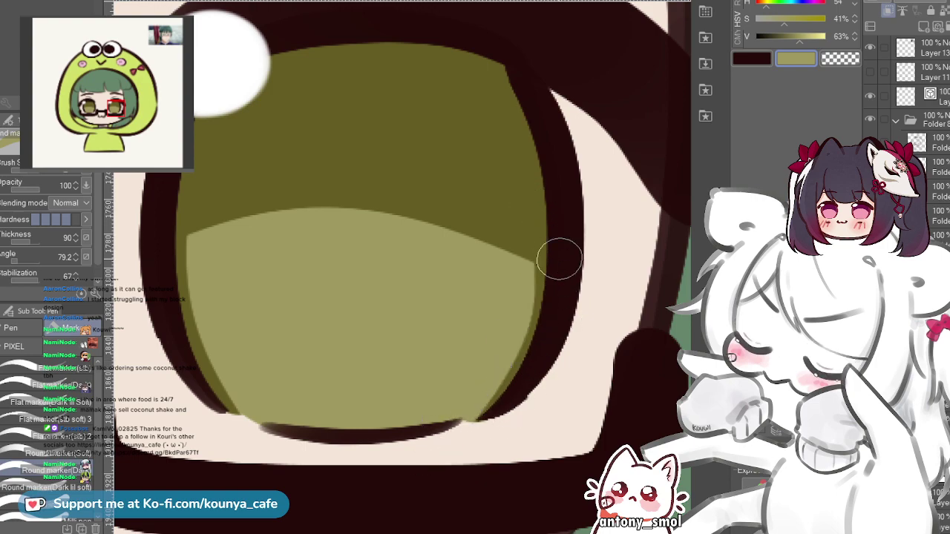
key("ctrl+z")
key("ctrl+y")
scroll(564, 257, "down", 6)
left_click_drag(564, 257, 564, 322)
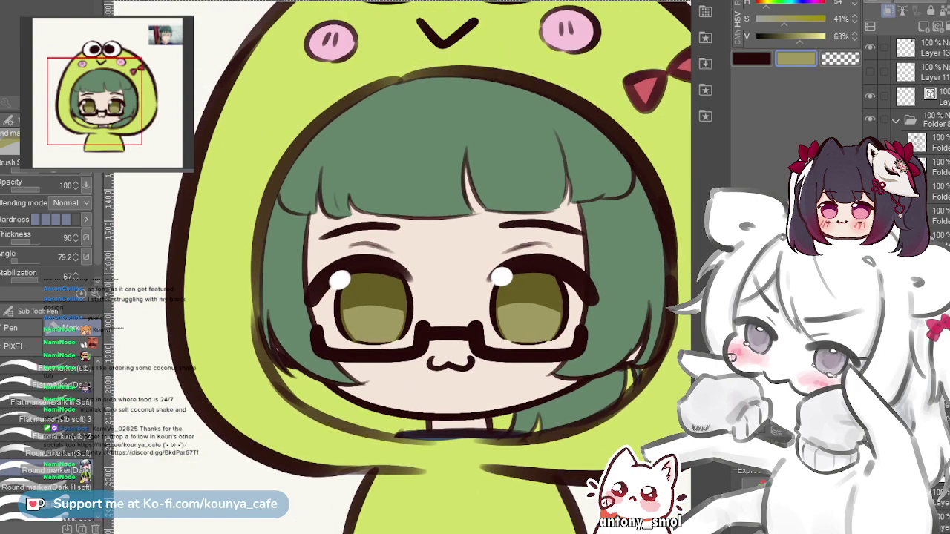
scroll(560, 258, "down", 2)
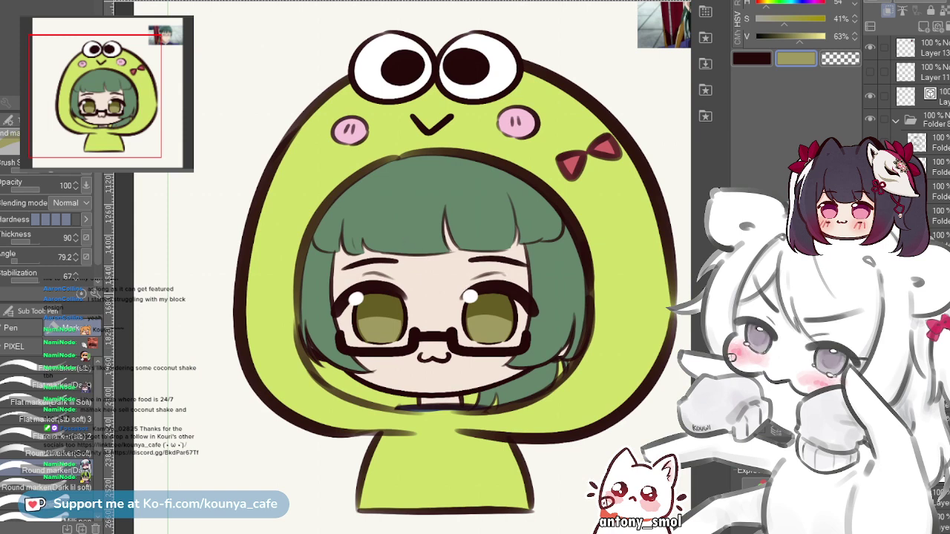
left_click_drag(438, 250, 387, 244)
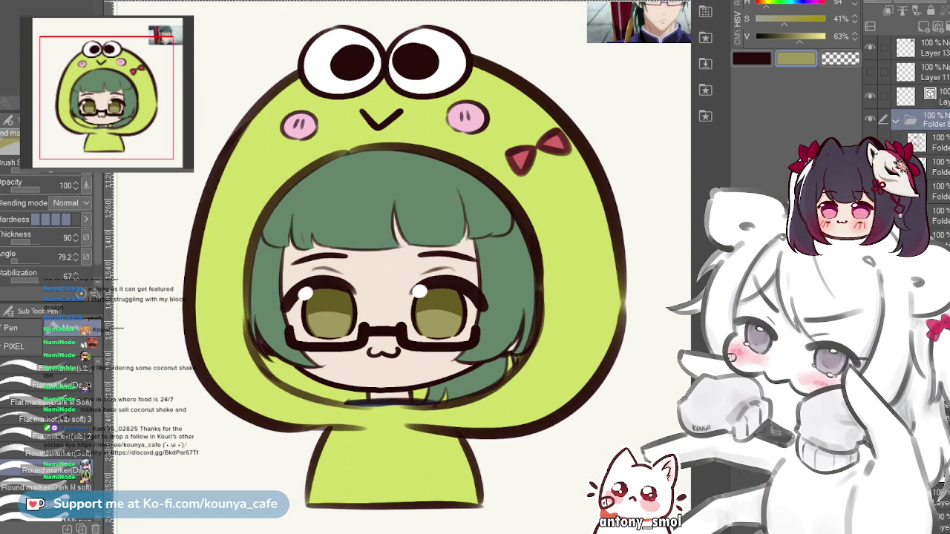
- Add a new layer clipped to the character folder and sample the light pink of the frog's cheek as the pen colour
key("ctrl+shift+n")
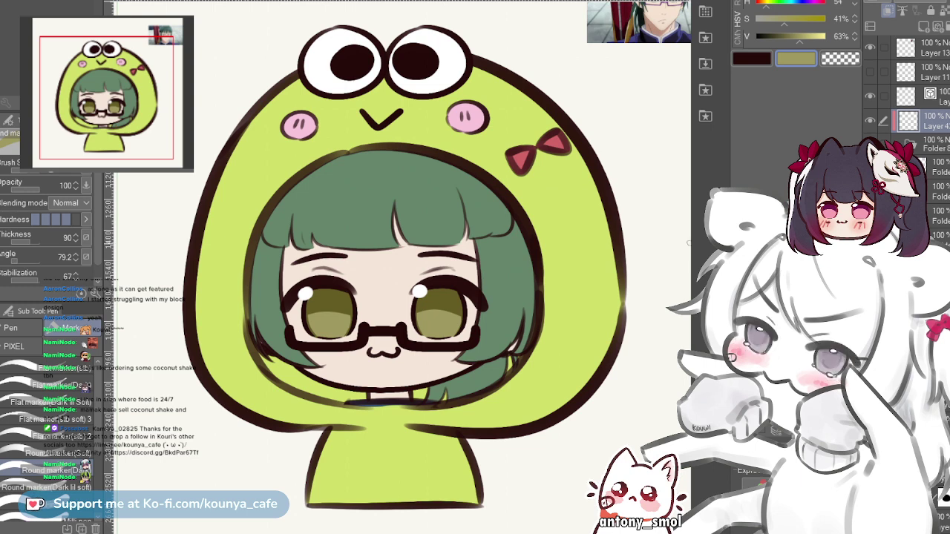
key("c")
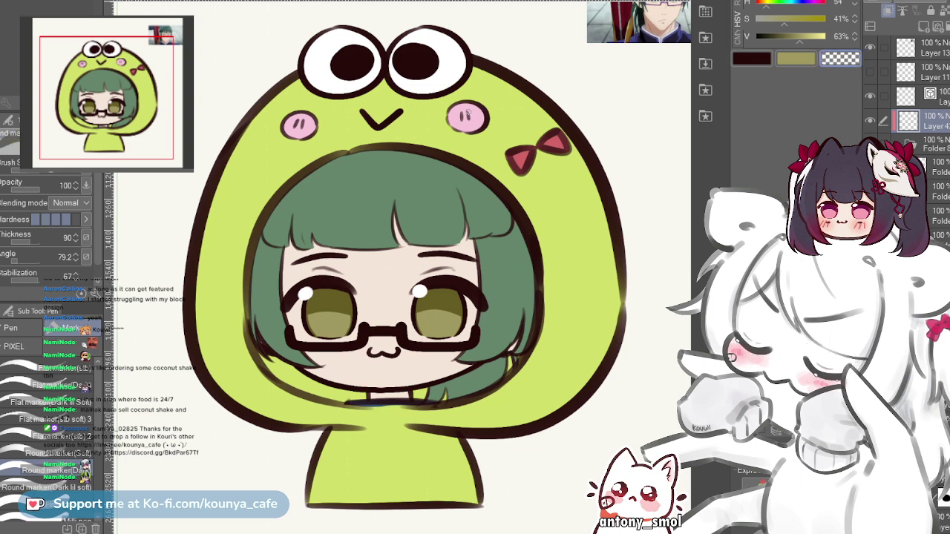
key("i")
left_click(46, 358)
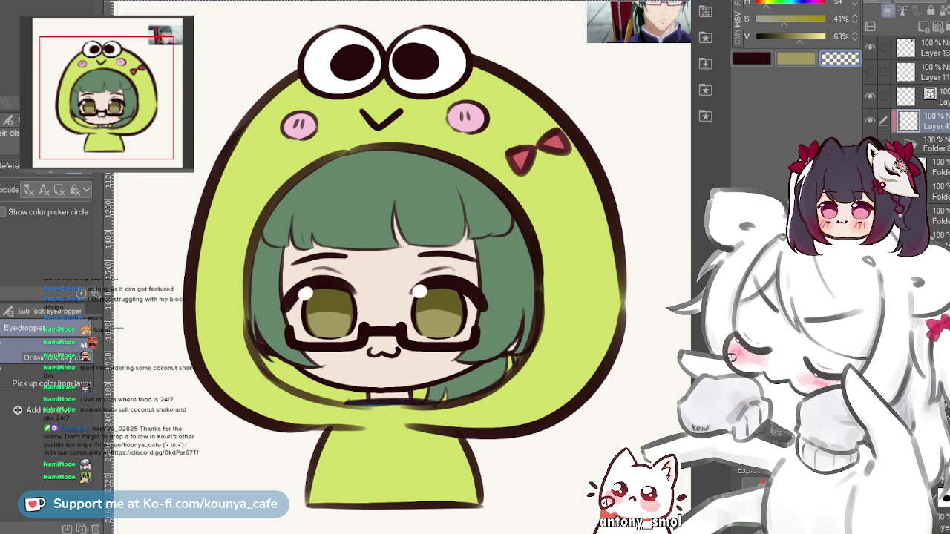
left_click(299, 125)
key("p")
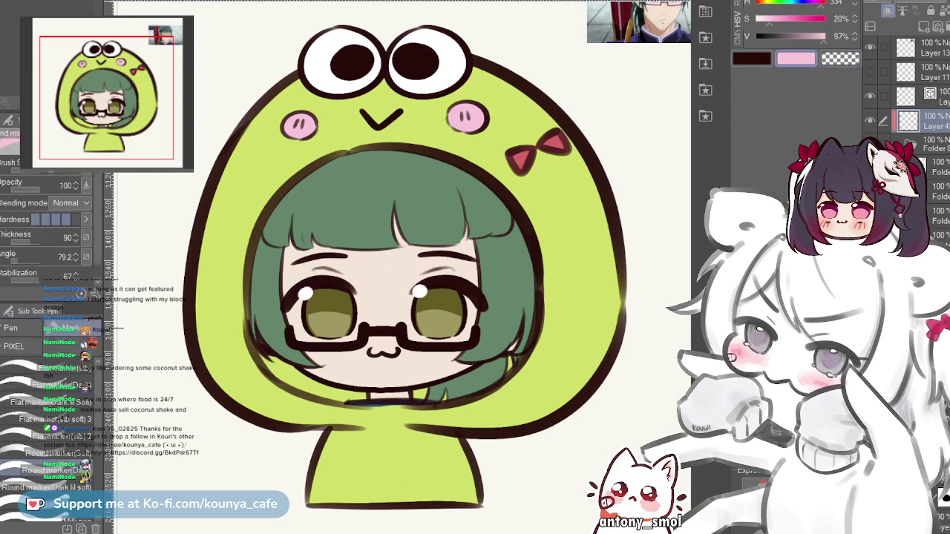
left_click(931, 144)
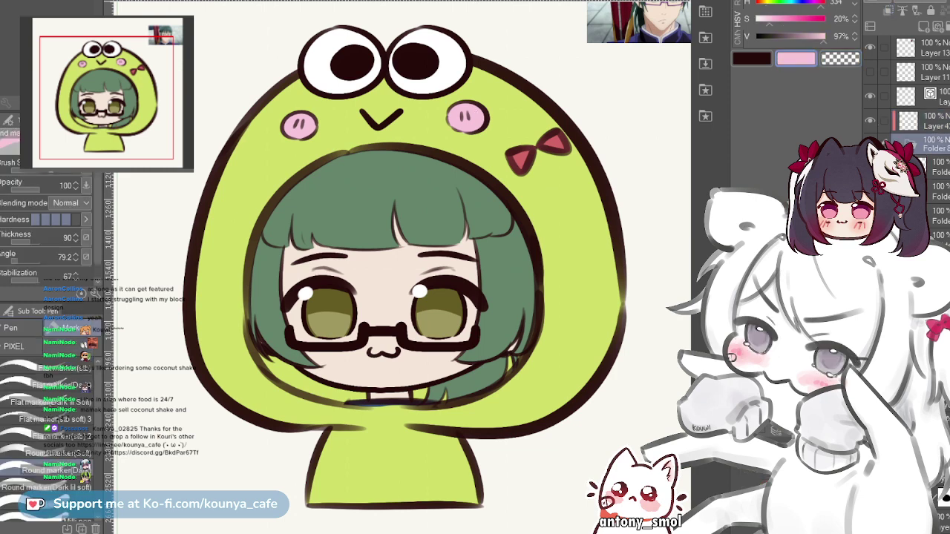
left_click(928, 120)
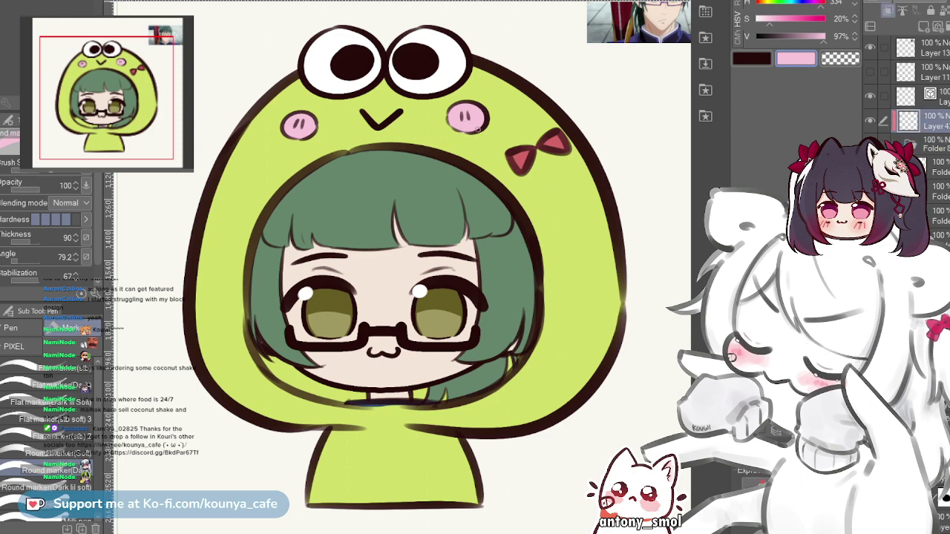
- Recolour the outlines of both frog cheeks on the clipped layer with a deeper pink at 49% saturation and 89% value
scroll(479, 128, "up", 2)
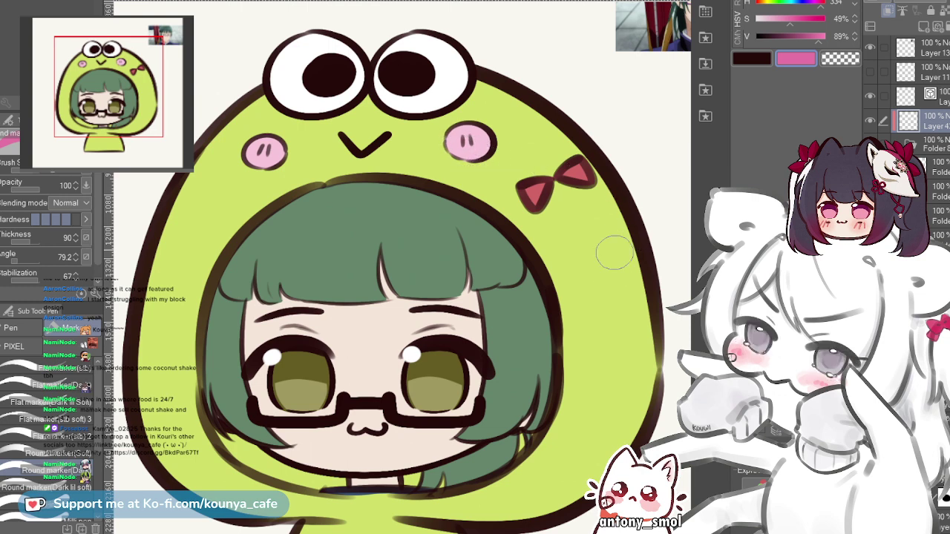
left_click(933, 144)
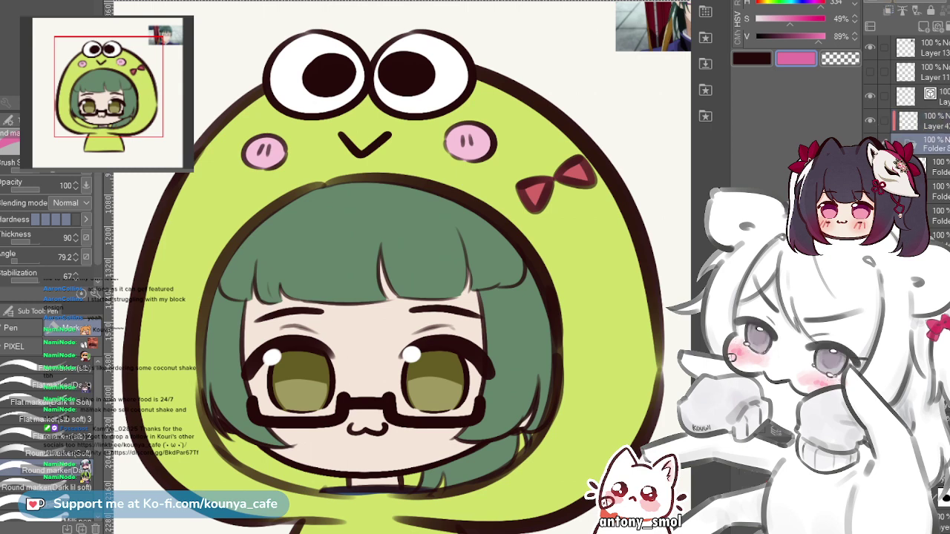
left_click(900, 144)
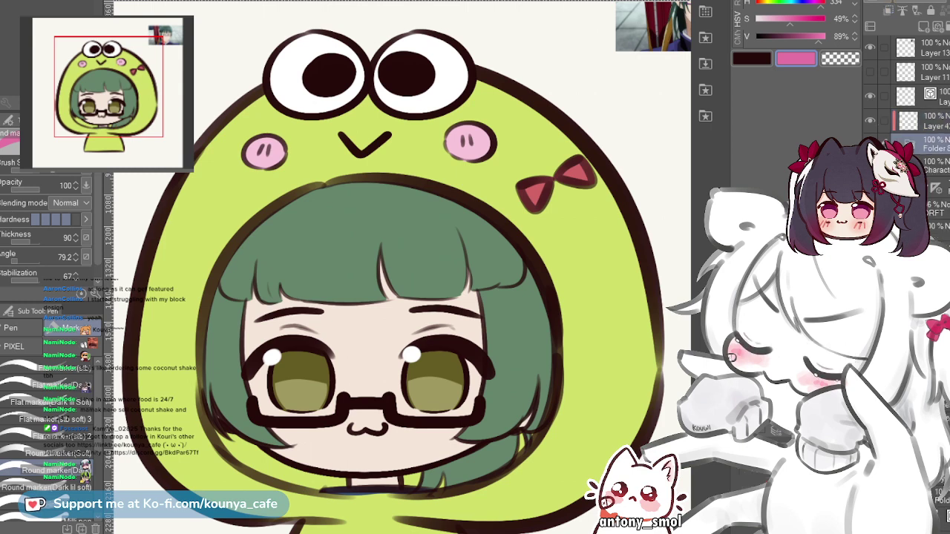
left_click(932, 120)
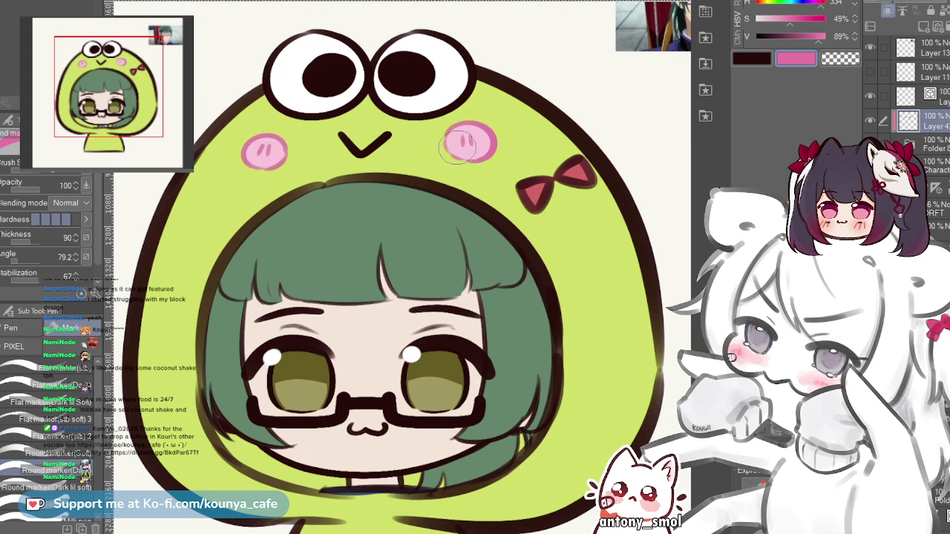
scroll(520, 151, "down", 3)
left_click_drag(519, 151, 483, 153)
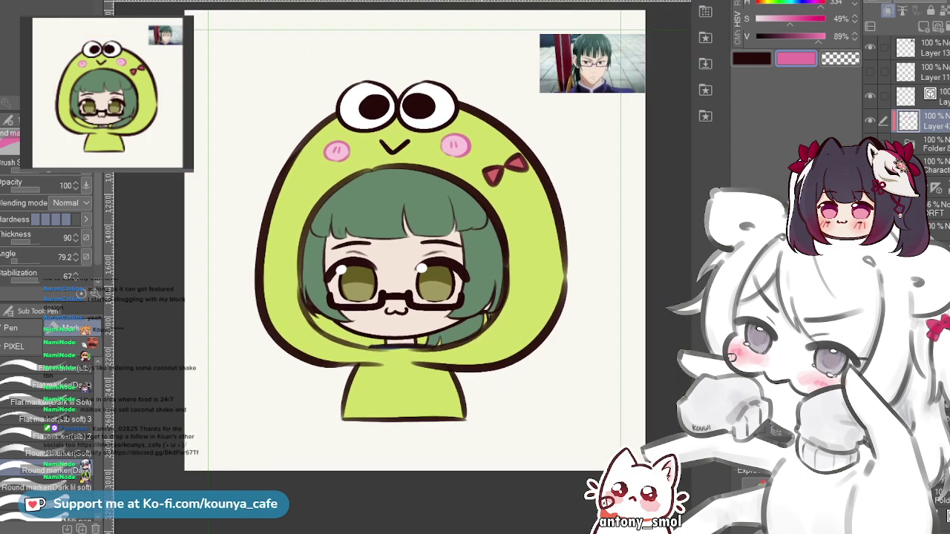
scroll(435, 150, "up", 3)
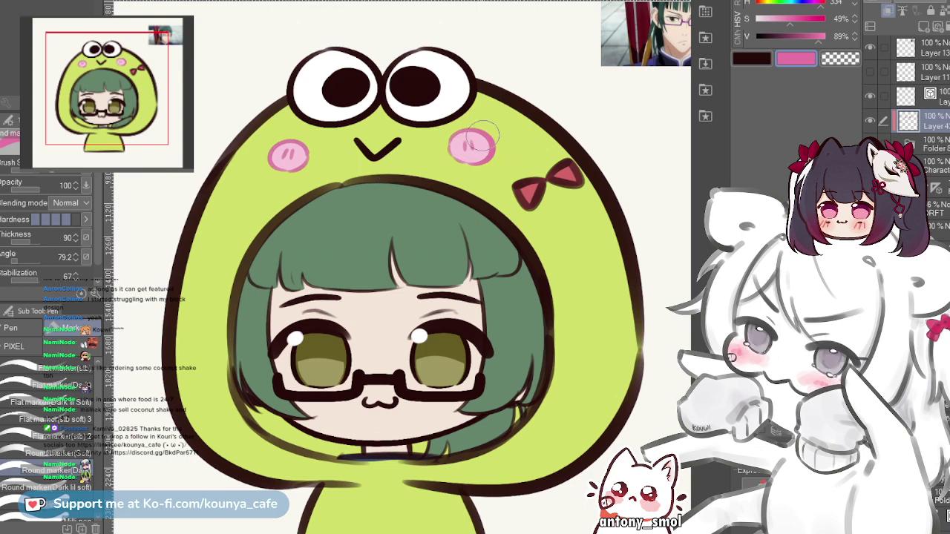
scroll(280, 176, "up", 2)
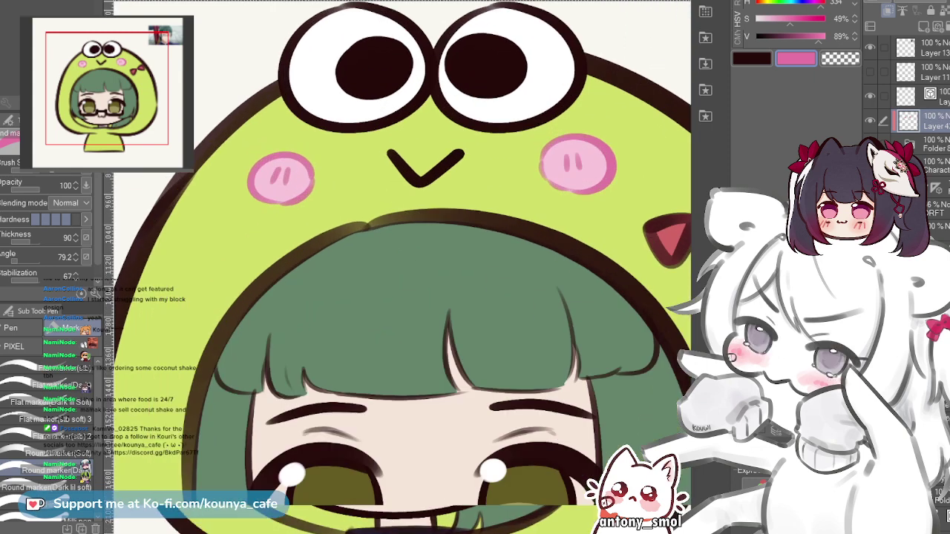
left_click_drag(324, 171, 253, 159)
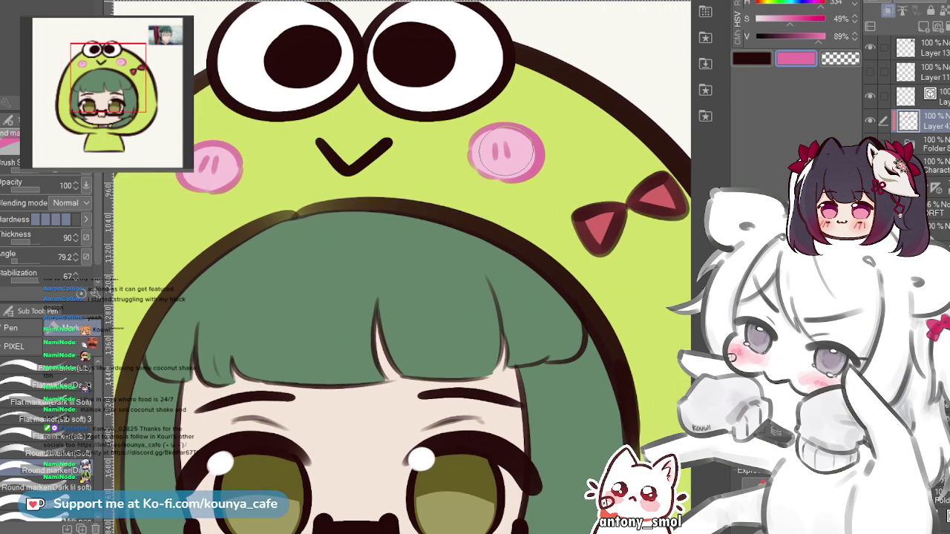
scroll(503, 161, "down", 2)
left_click_drag(606, 162, 545, 157)
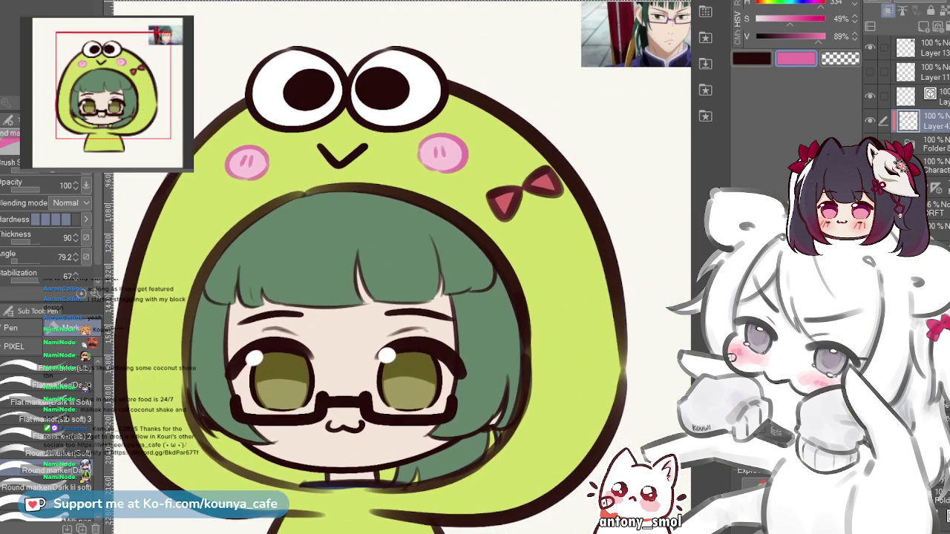
- Recolour the dark outlines of the hood's bow with deep reds, first at 84% saturation and 71% value, then 86% and 67%
scroll(547, 157, "up", 2)
left_click(548, 192, "alt")
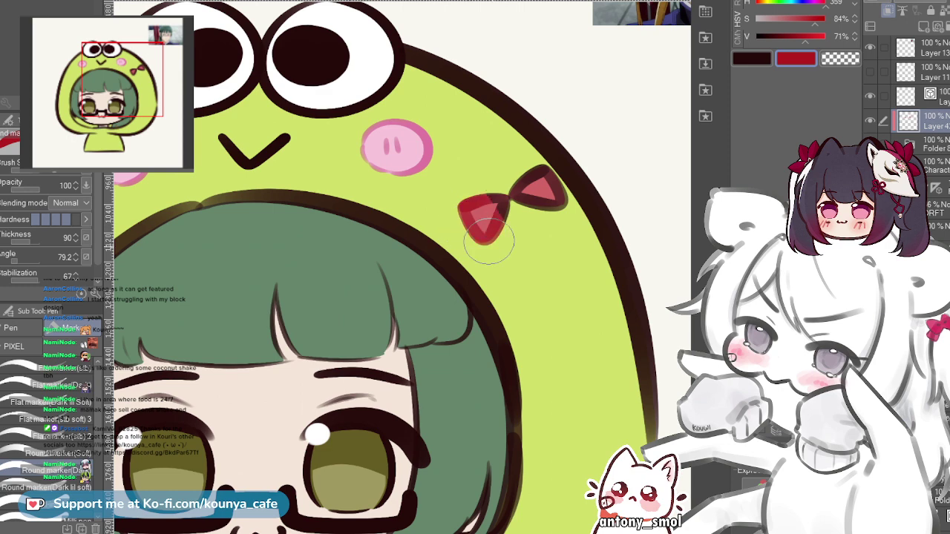
scroll(531, 230, "up", 5)
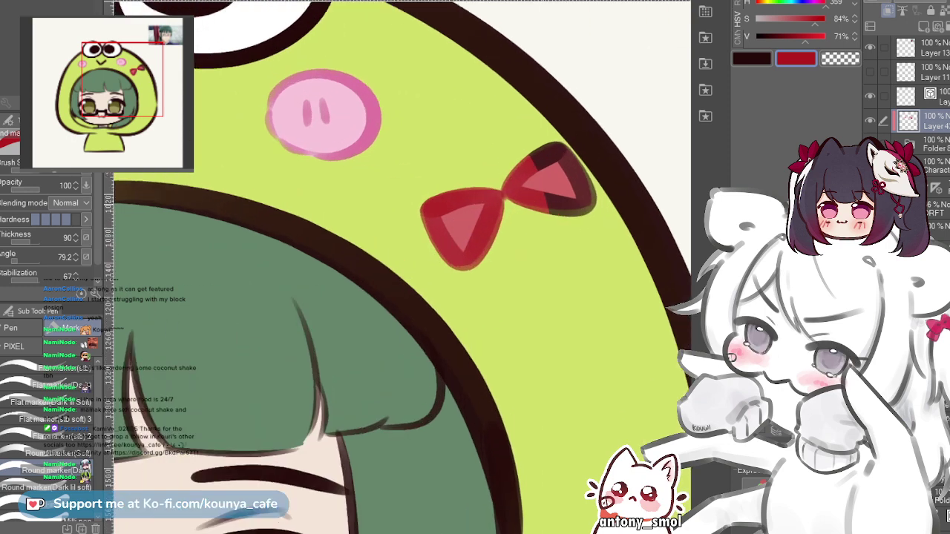
left_click(405, 185, "alt")
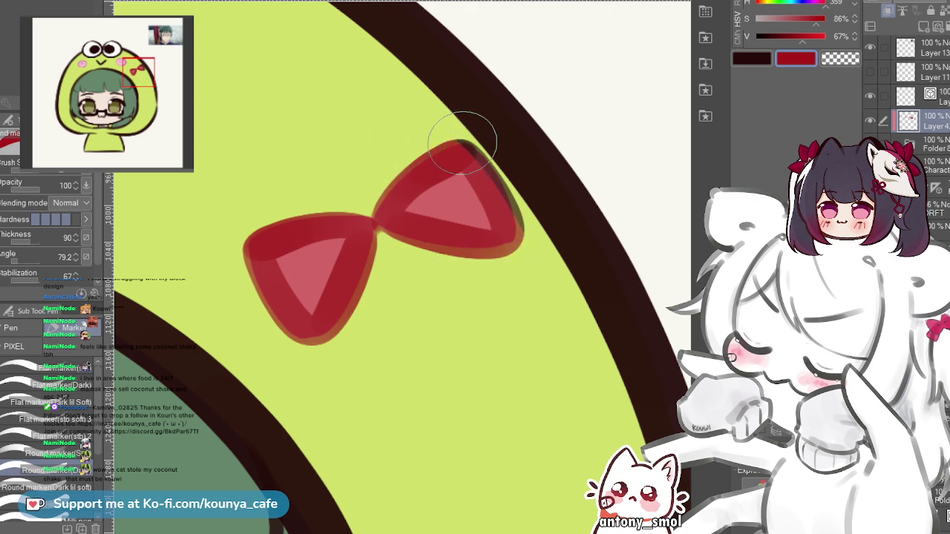
- Cover the remaining dark outer edge of the bow loop nearest the hood's outline with the deep red
scroll(494, 175, "up", 2)
scroll(401, 164, "up", 2)
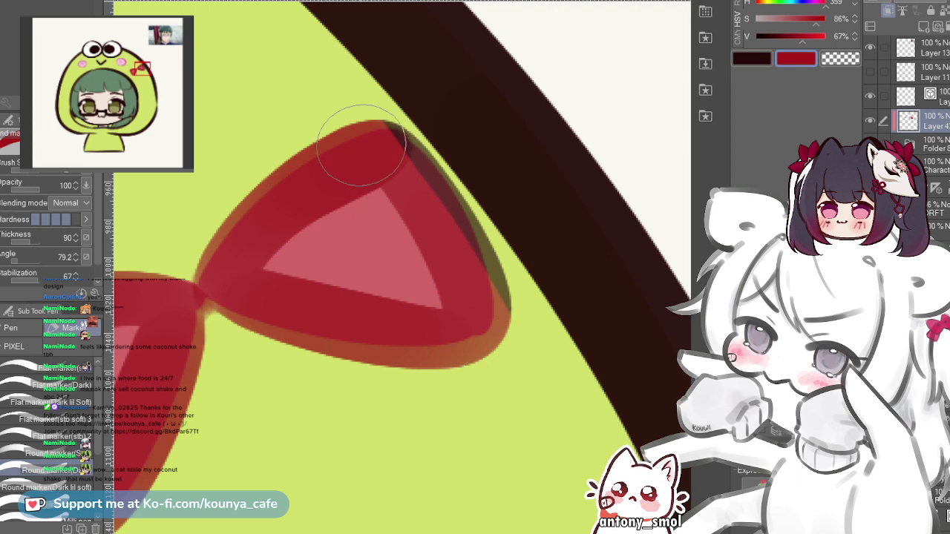
left_click_drag(374, 152, 478, 326)
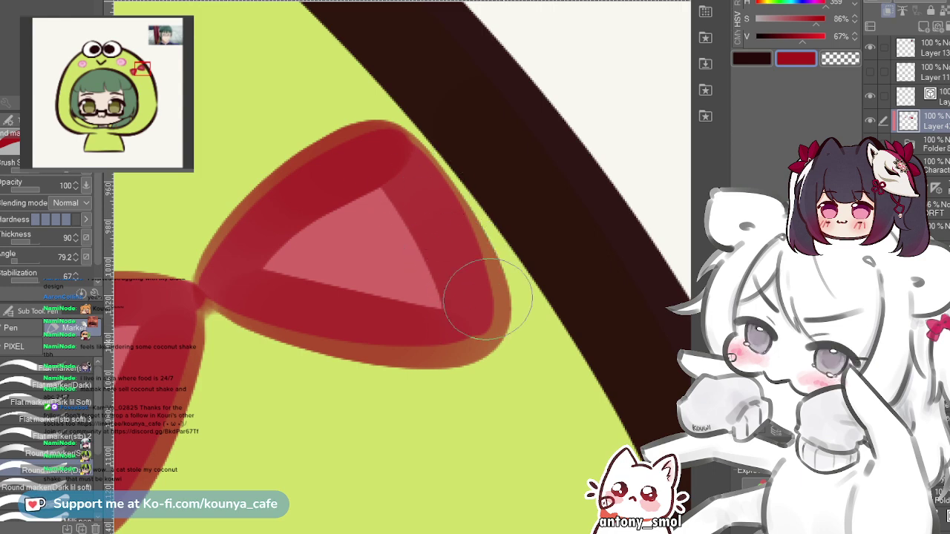
scroll(439, 241, "down", 4)
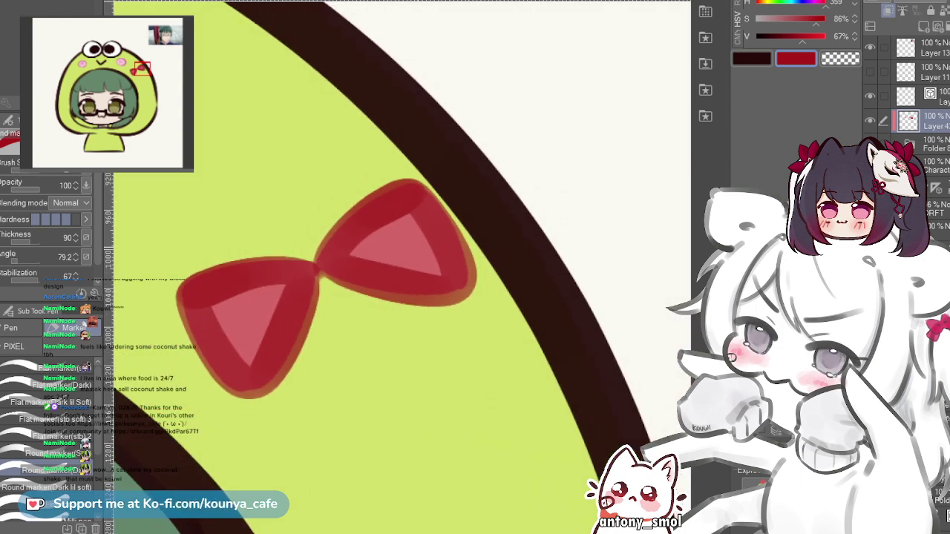
left_click_drag(439, 241, 644, 231)
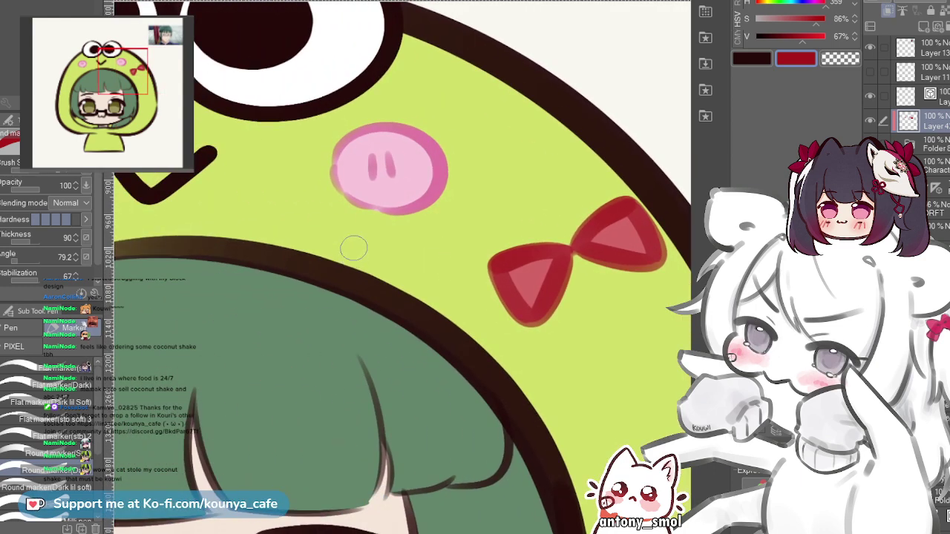
- Darken the green of the frog hood's inner lining visible around the hair and neck
scroll(352, 245, "down", 3)
left_click_drag(352, 246, 455, 153)
scroll(363, 475, "up", 4)
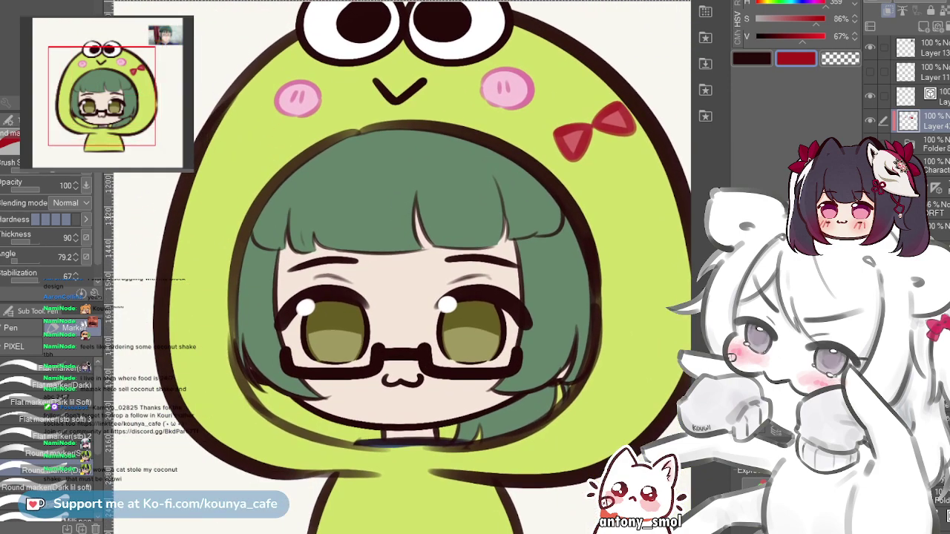
scroll(347, 199, "down", 2)
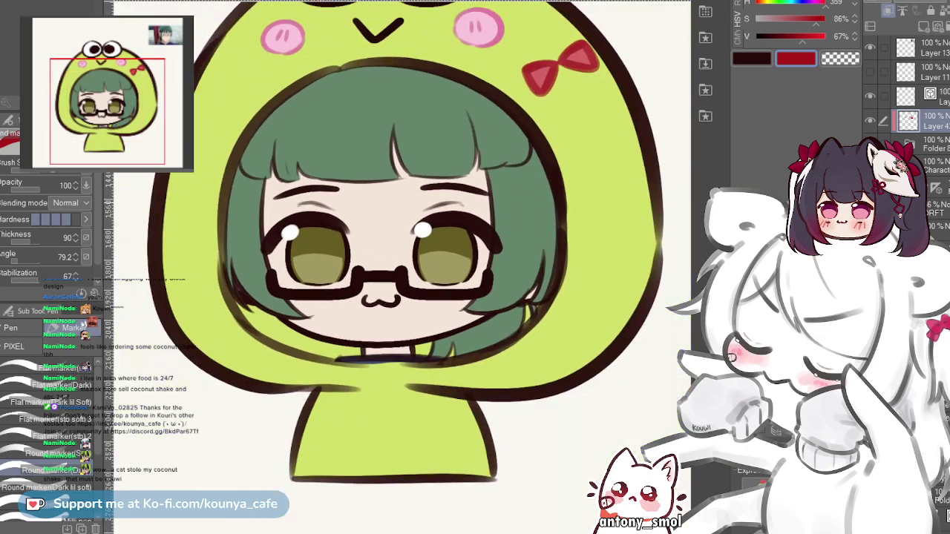
left_click_drag(347, 199, 360, 278)
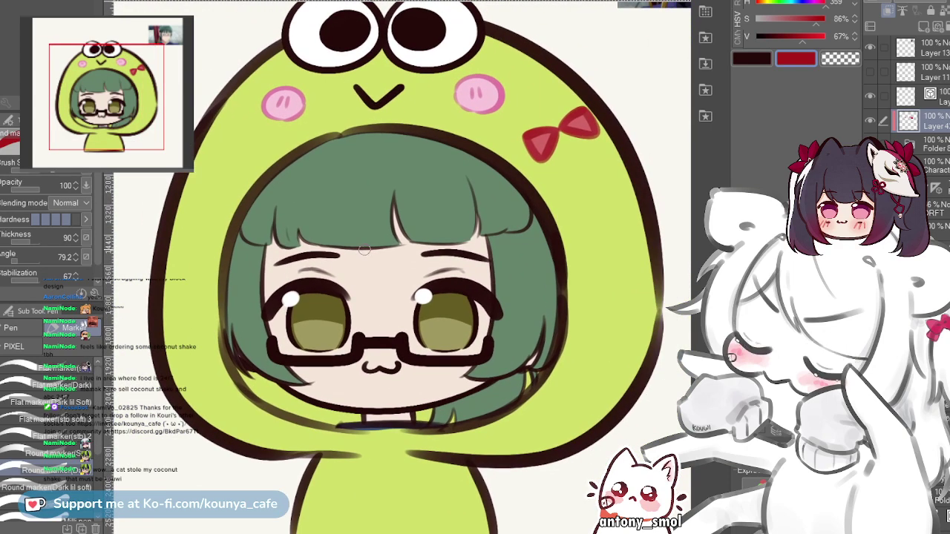
scroll(366, 252, "right", 2)
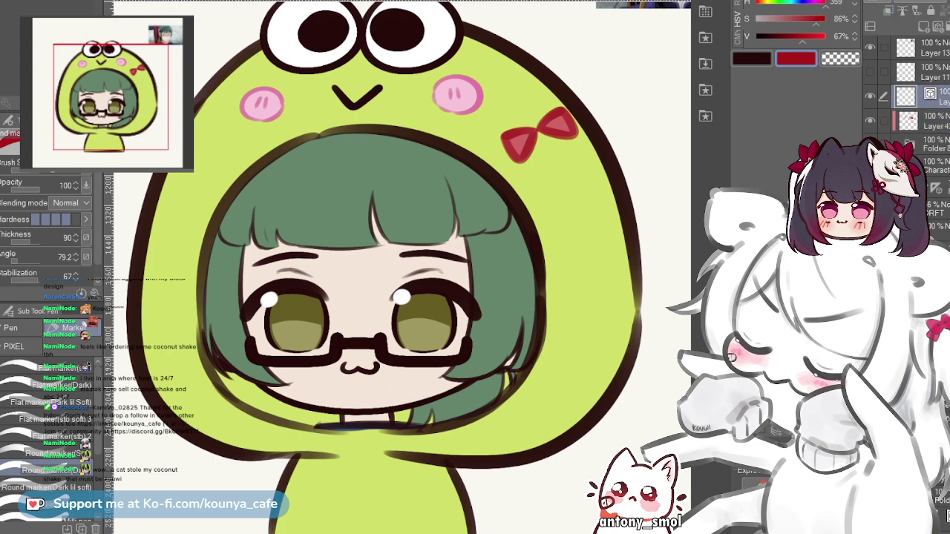
left_click(924, 120)
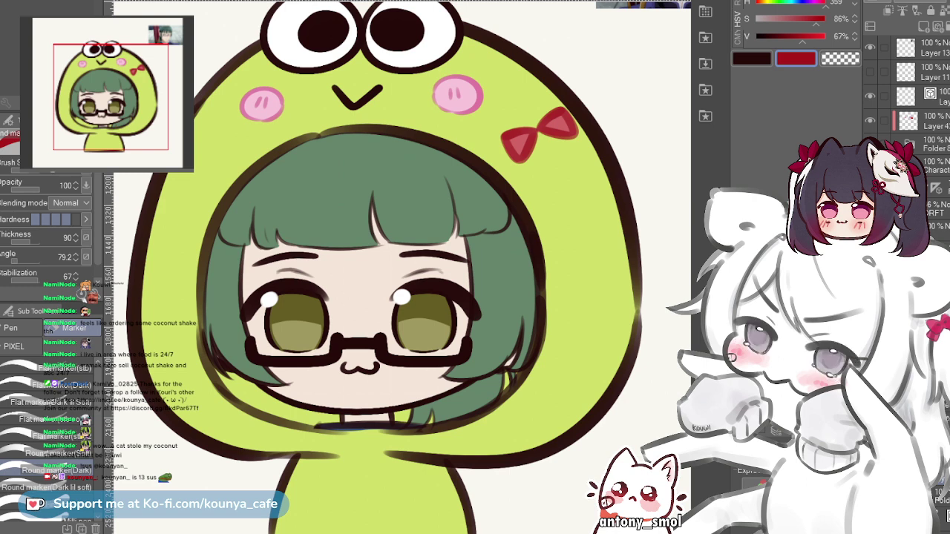
key("ctrl+s")
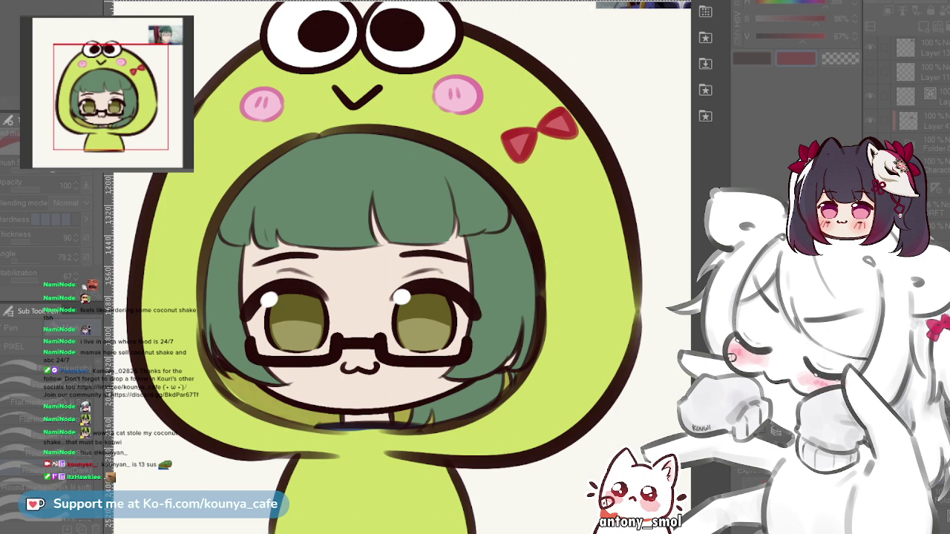
key("ctrl+z")
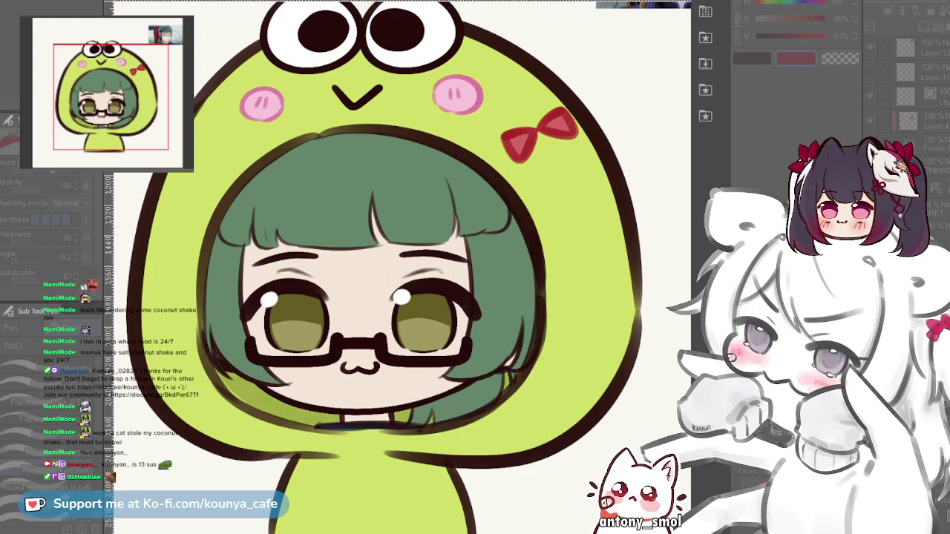
- Inspect the frog character's eyes, glasses, hair ends and the inner outline of the hood up close
scroll(421, 186, "down", 3)
left_click_drag(420, 186, 429, 303)
scroll(360, 386, "up", 2)
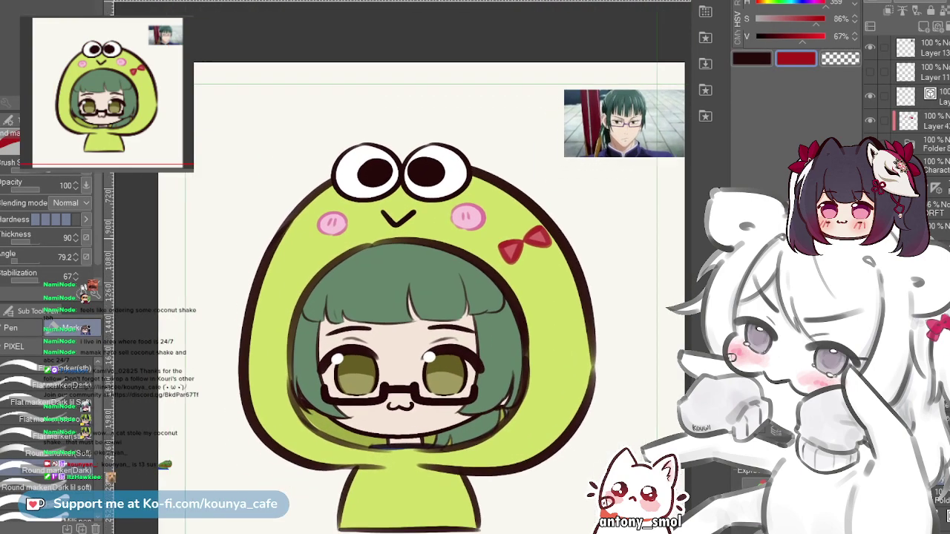
left_click_drag(361, 386, 373, 354)
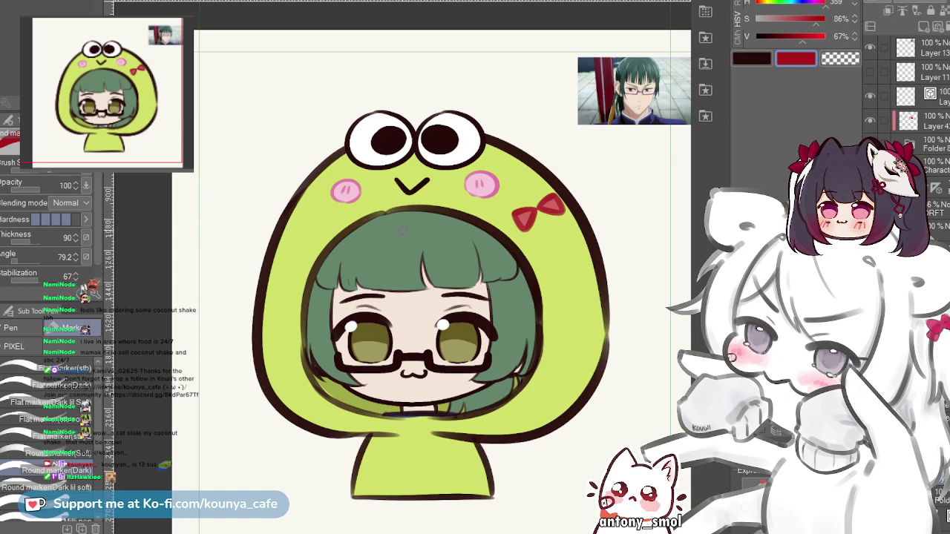
mouse_move(386, 402)
left_mouse_down()
mouse_move(665, 377)
mouse_move(613, 337)
left_mouse_up()
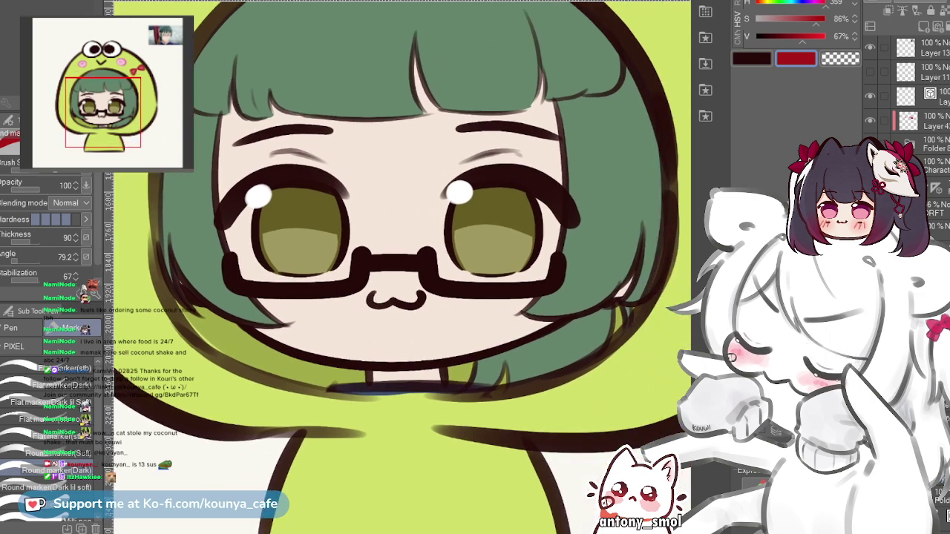
scroll(195, 230, "up", 2)
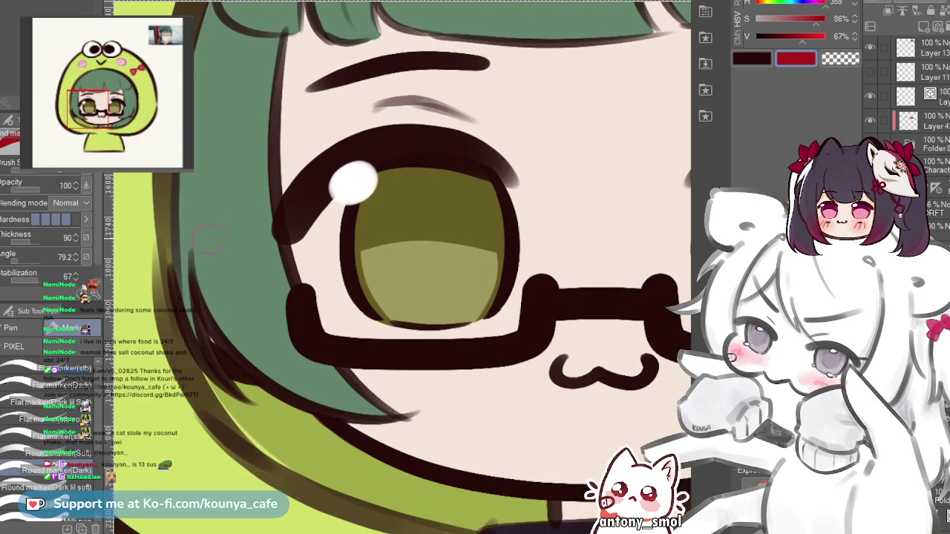
key("e")
left_click_drag(195, 264, 158, 219)
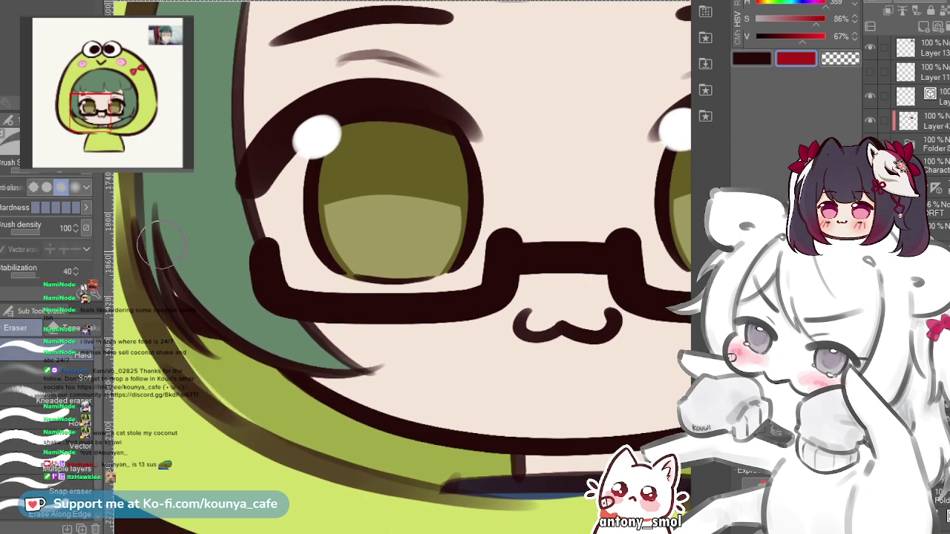
left_click_drag(285, 378, 271, 355)
left_click_drag(142, 195, 226, 213)
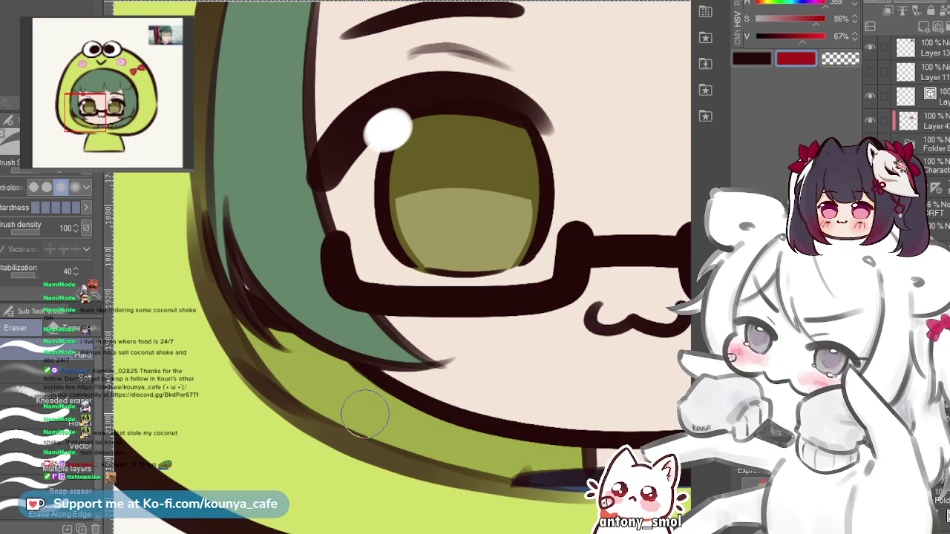
scroll(295, 378, "down", 5)
scroll(515, 307, "up", 5)
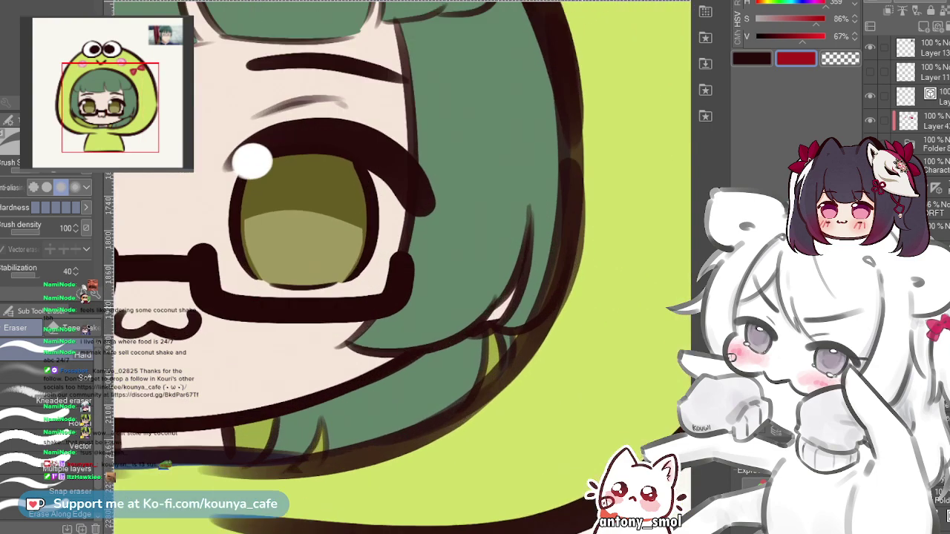
scroll(598, 222, "down", 1)
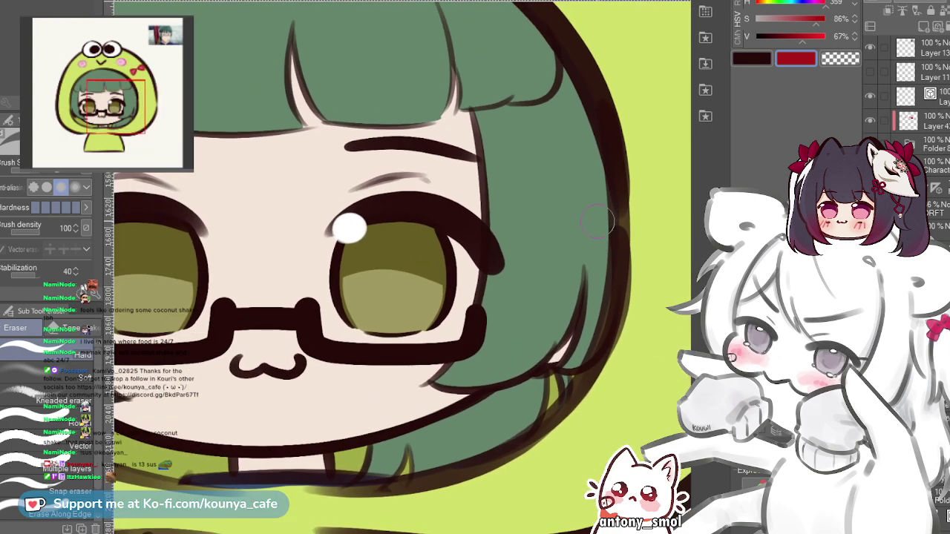
left_click_drag(402, 267, 498, 184)
left_click_drag(402, 267, 448, 270)
left_click_drag(209, 257, 344, 364)
left_click_drag(300, 414, 242, 375)
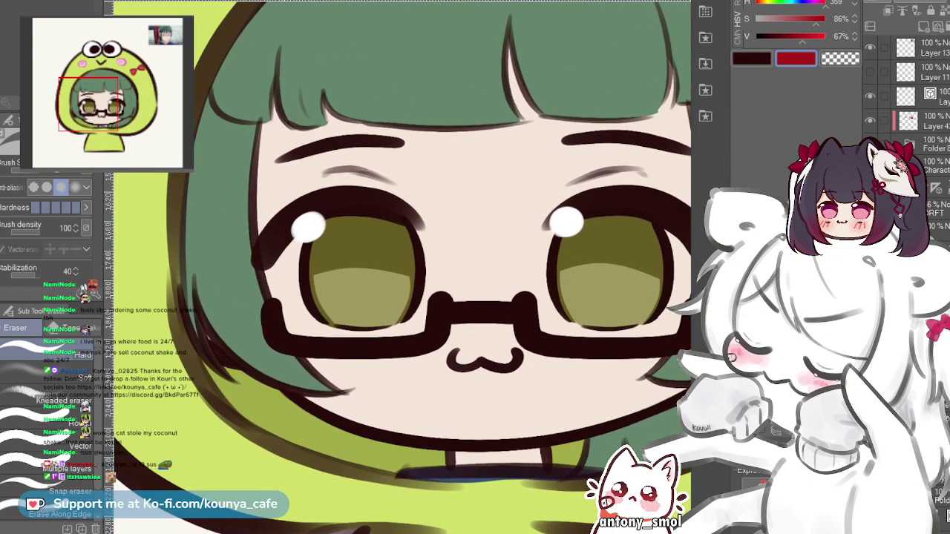
scroll(231, 364, "up", 2)
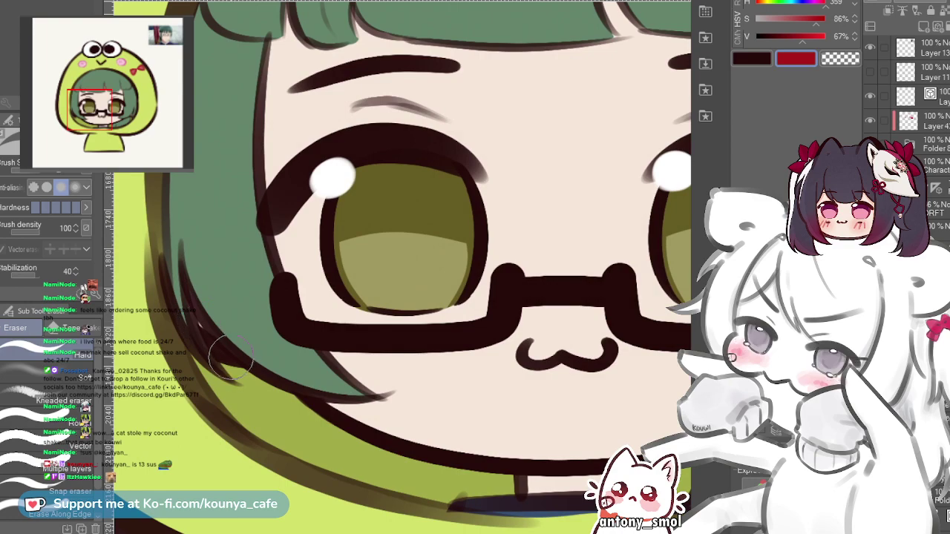
- Examine the whole frog-hood character's colours and line art alongside the reference picture
scroll(201, 319, "down", 3)
scroll(401, 267, "down", 1)
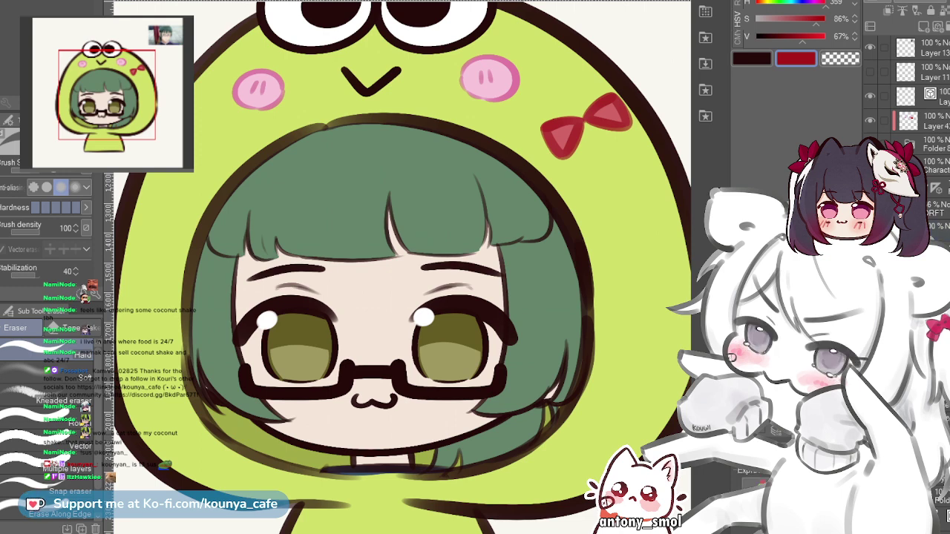
scroll(398, 202, "down", 1)
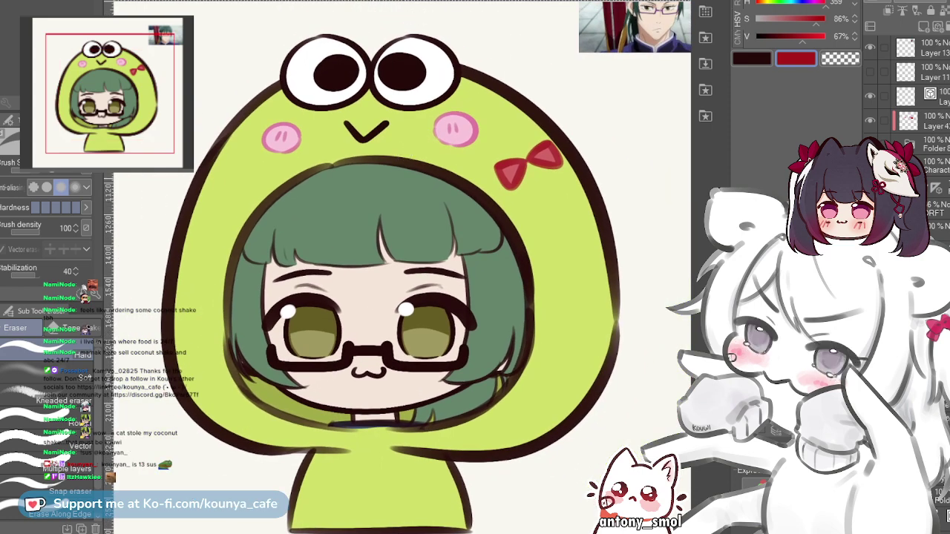
scroll(404, 153, "up", 2)
scroll(402, 268, "down", 1)
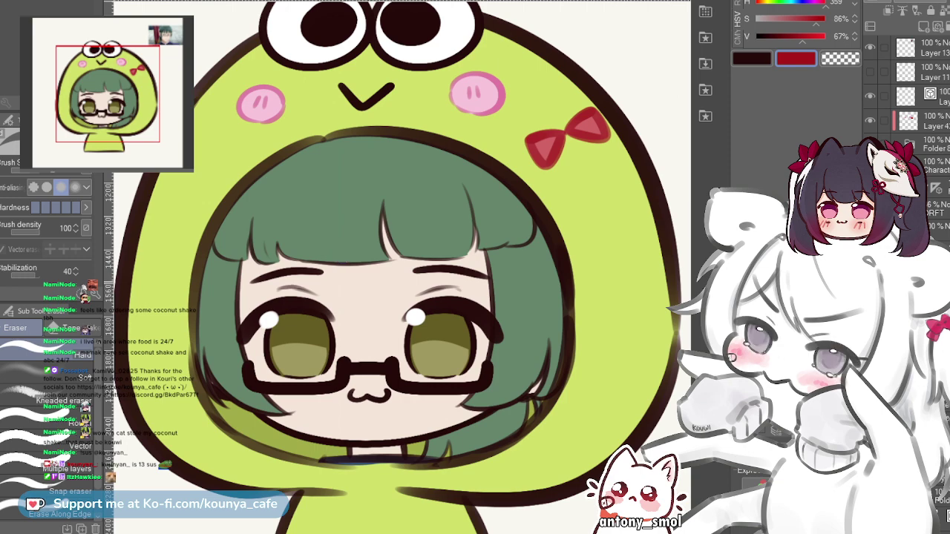
scroll(401, 267, "down", 2)
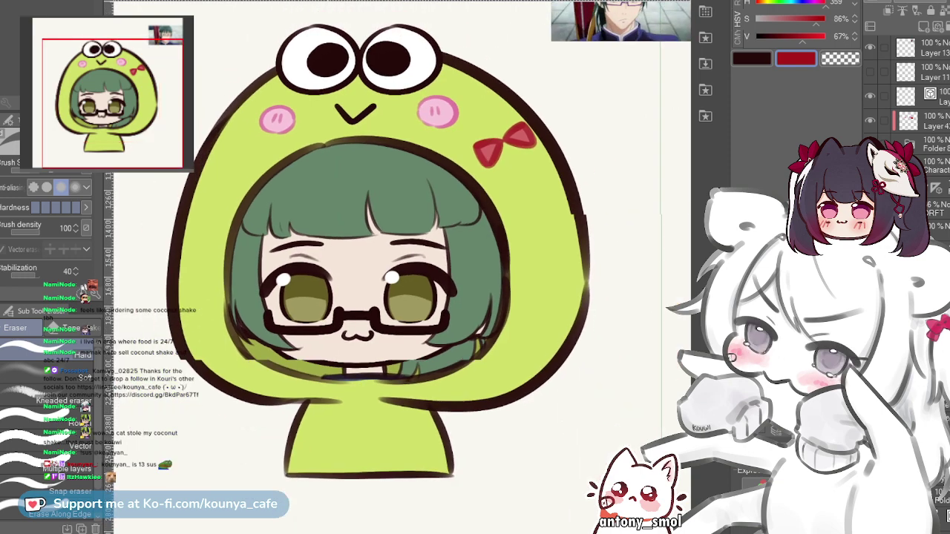
scroll(325, 153, "up", 2)
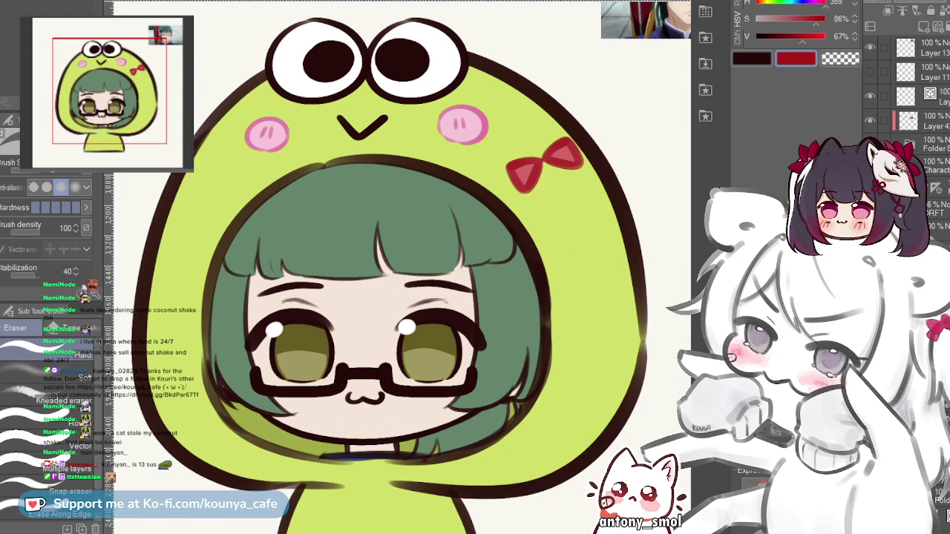
scroll(378, 248, "down", 2)
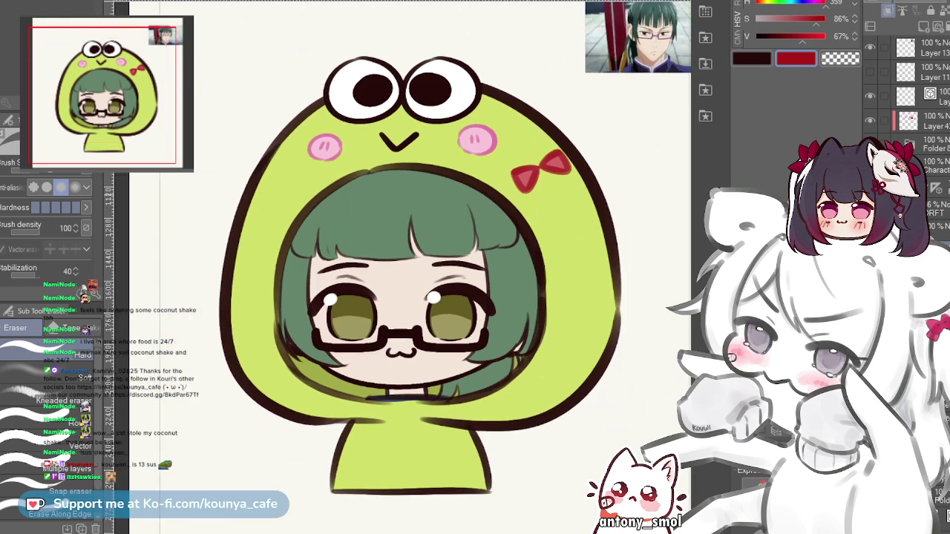
left_click_drag(433, 178, 427, 176)
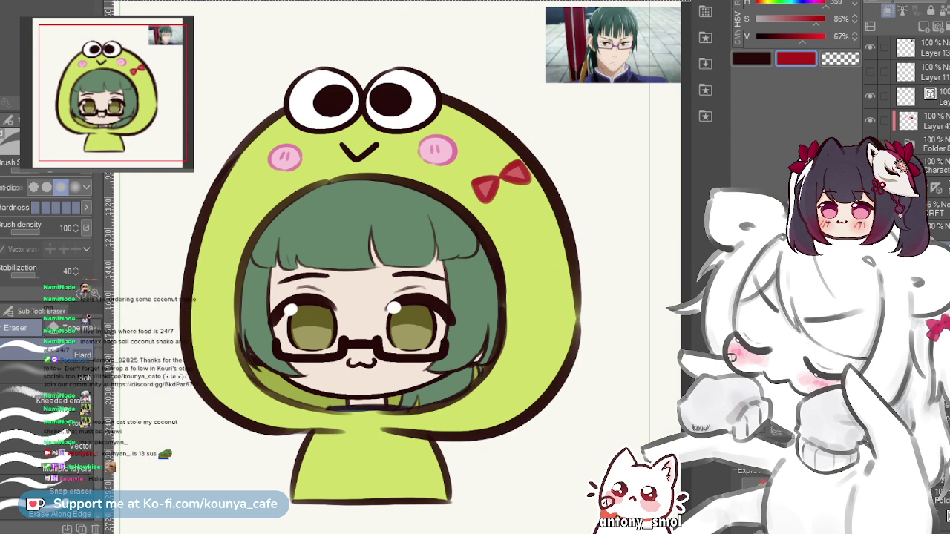
- Switch to the cat-hood sketch with the large bow and activate the topmost line layer inside the Character folder
key("ctrl+Tab")
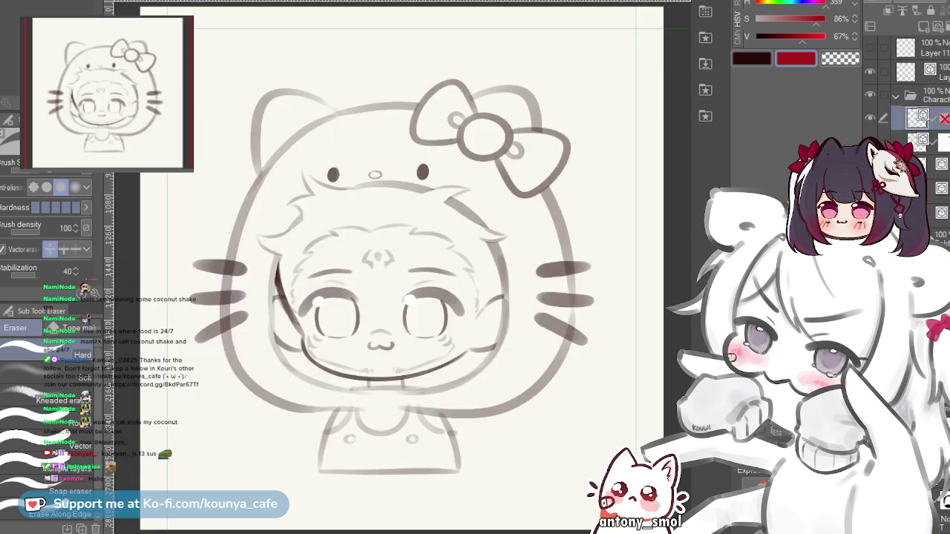
scroll(515, 249, "up", 3)
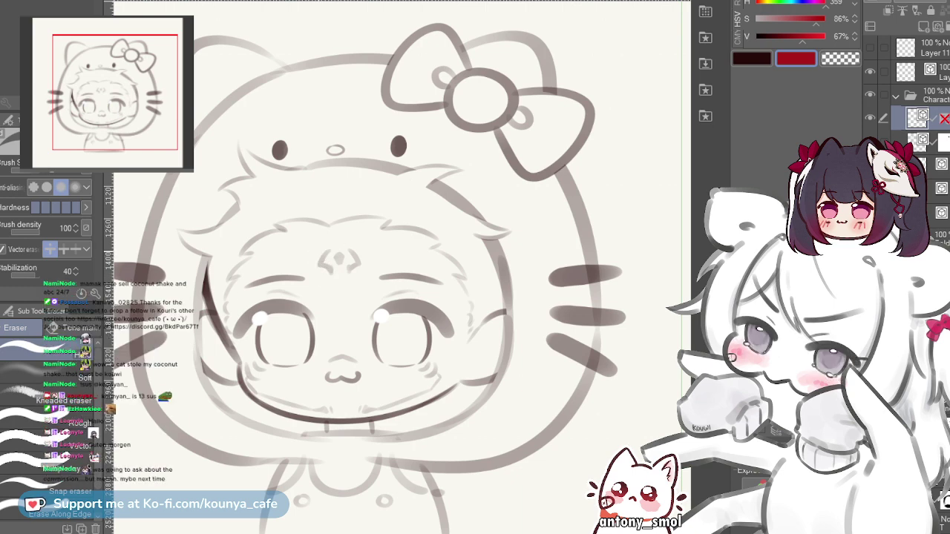
left_click_drag(335, 276, 294, 249)
scroll(401, 267, "up", 2)
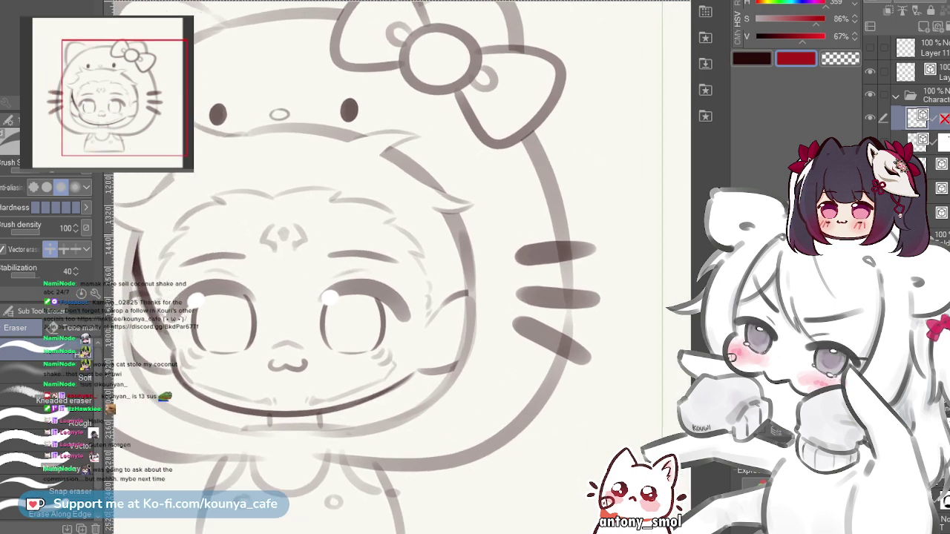
left_click_drag(346, 283, 385, 285)
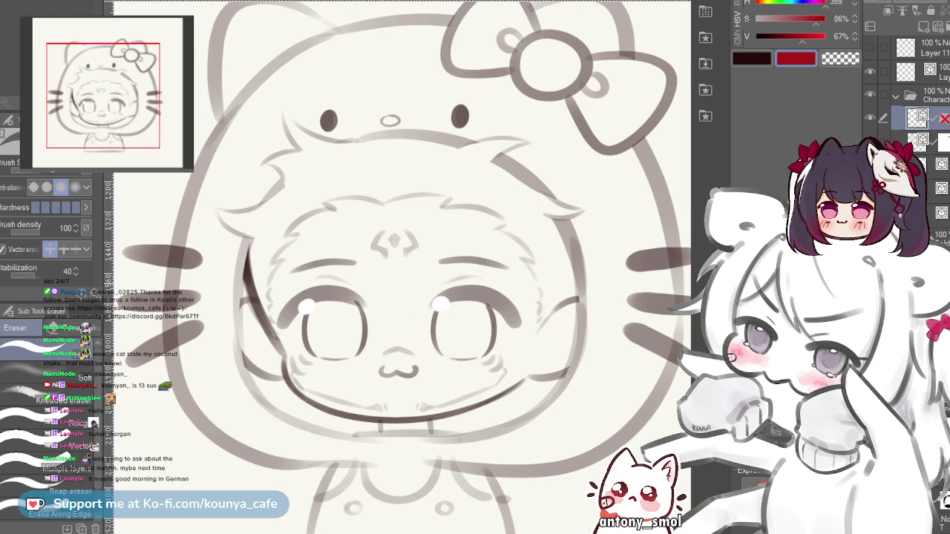
left_click_drag(380, 301, 384, 284)
scroll(385, 284, "up", 1)
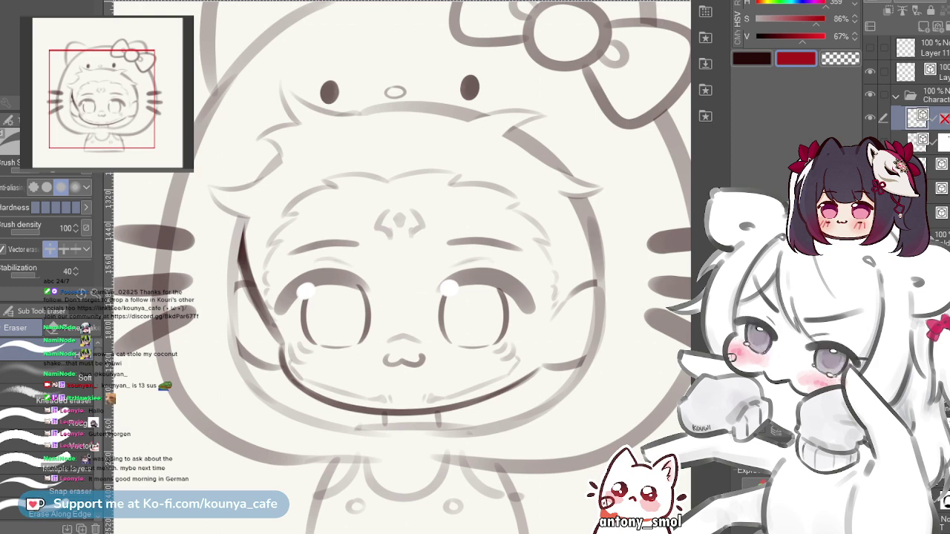
left_click(942, 189)
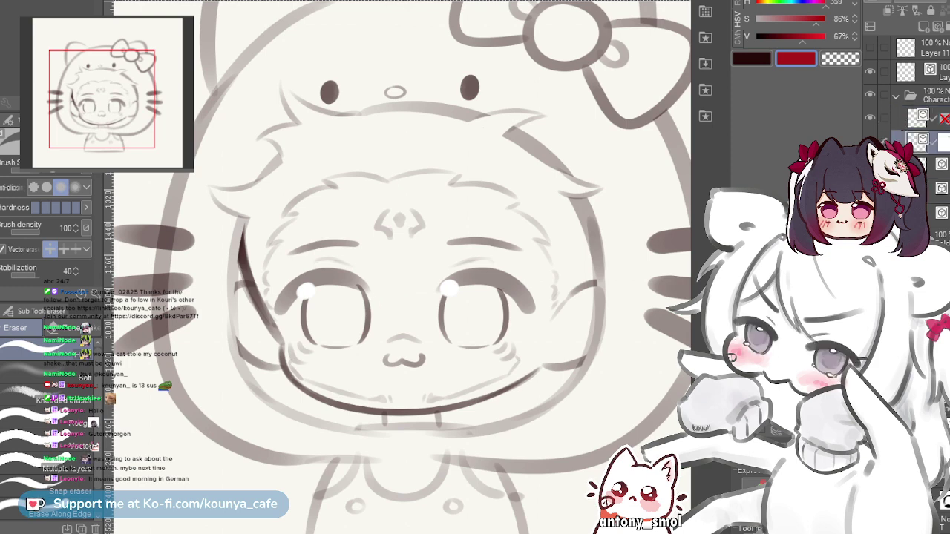
left_click(921, 117)
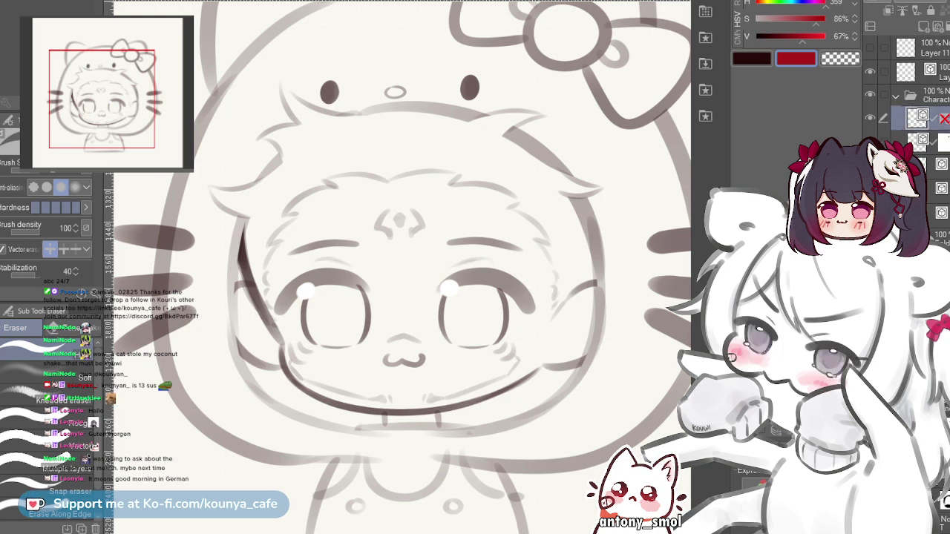
- Reshape the hood's outer vector outline behind the right-hand whiskers by moving its control points upward
key("ctrl")
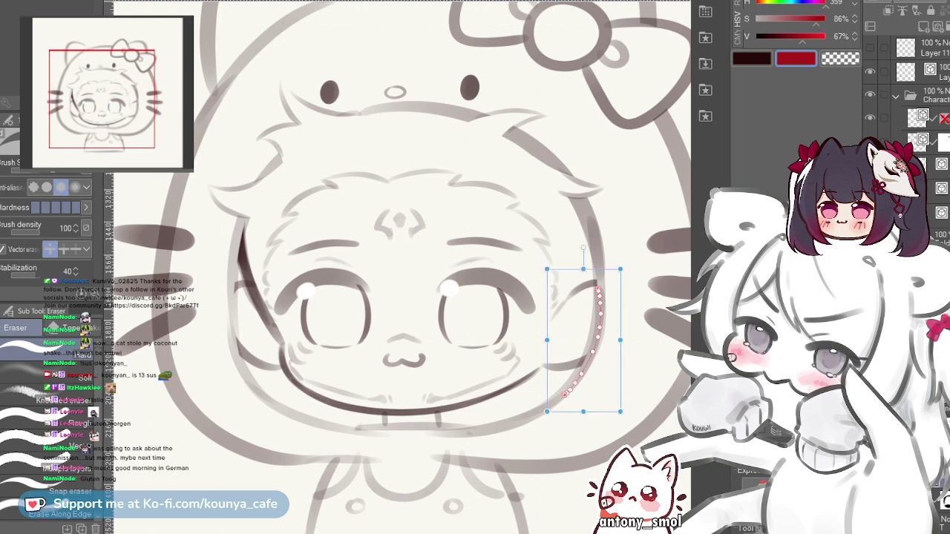
left_click_drag(402, 267, 352, 256)
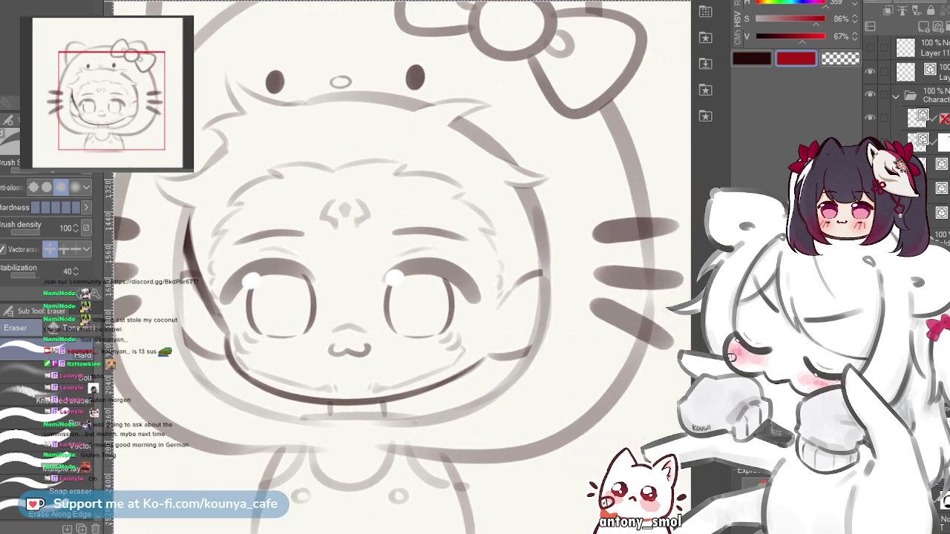
scroll(402, 267, "up", 1)
scroll(631, 279, "up", 2)
left_click_drag(631, 279, 477, 223)
scroll(525, 387, "up", 1)
left_click(465, 385, "ctrl")
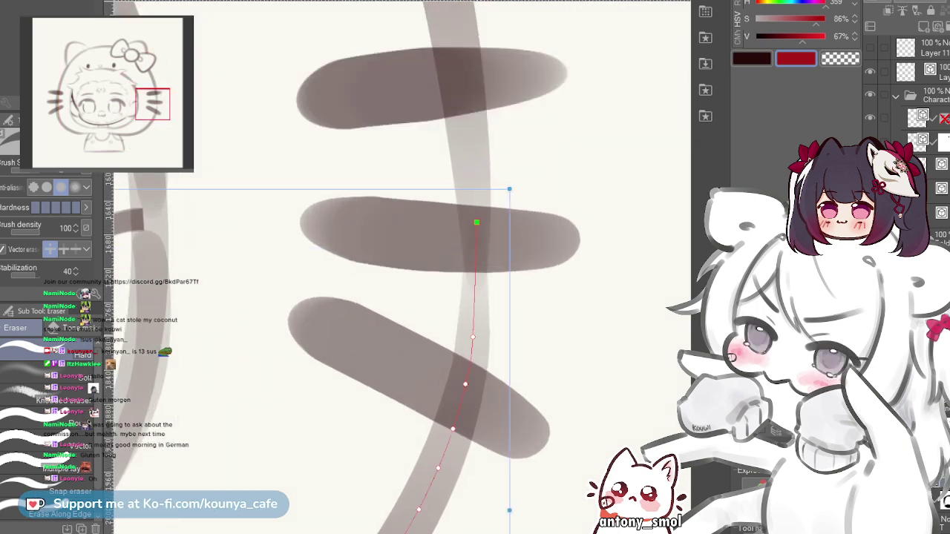
left_click_drag(473, 337, 476, 301)
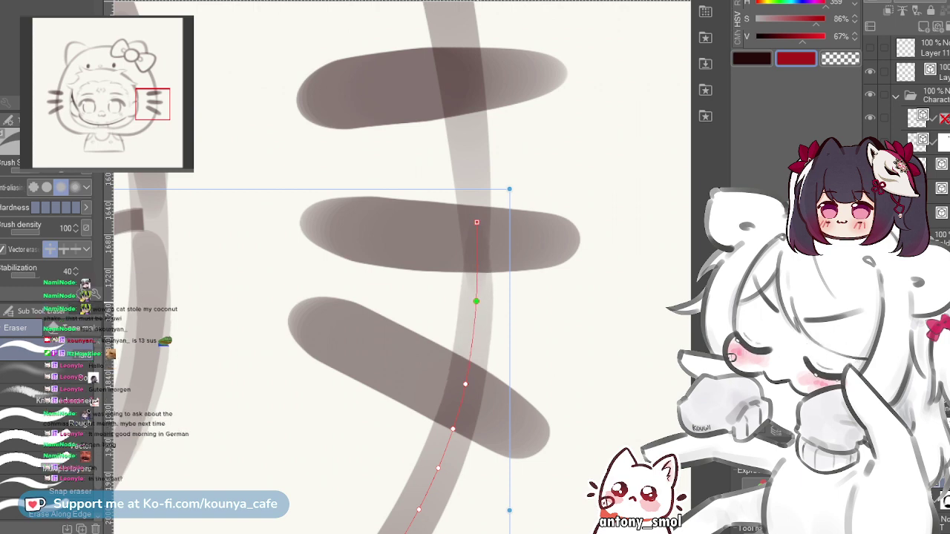
left_click_drag(477, 207, 473, 155)
left_click_drag(476, 301, 479, 280)
scroll(481, 241, "down", 3)
scroll(481, 236, "down", 5)
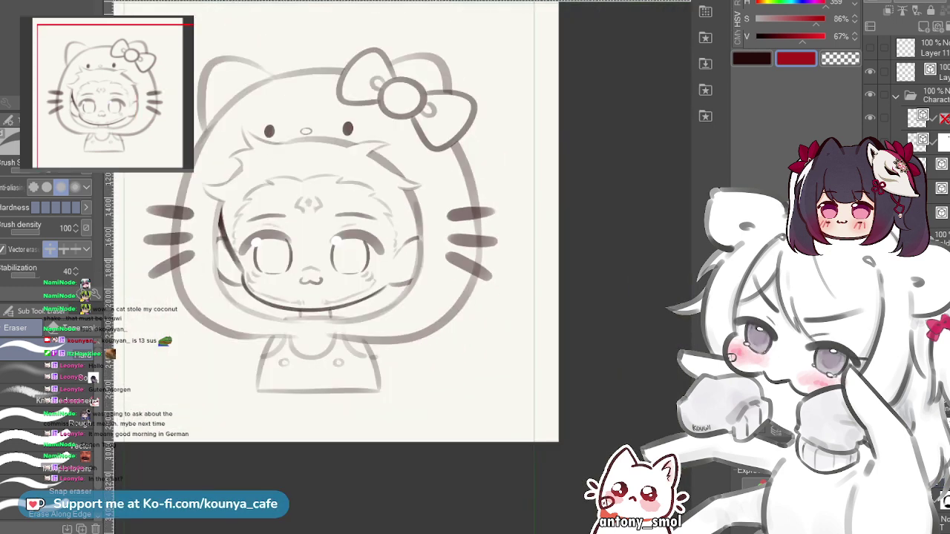
- Examine the proportions and line art of the whole cat-hood sketch, including the hood, bow and face
mouse_move(356, 206)
left_mouse_down()
mouse_move(462, 281)
mouse_move(436, 257)
left_mouse_up()
scroll(460, 280, "up", 2)
mouse_move(485, 327)
left_mouse_down()
mouse_move(464, 303)
mouse_move(476, 283)
left_mouse_up()
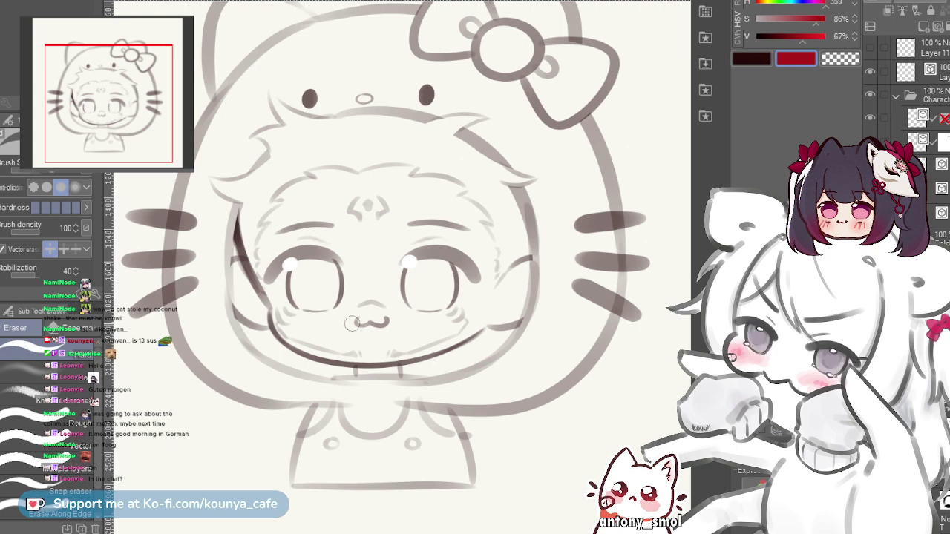
left_click_drag(351, 324, 356, 347)
scroll(338, 284, "down", 2)
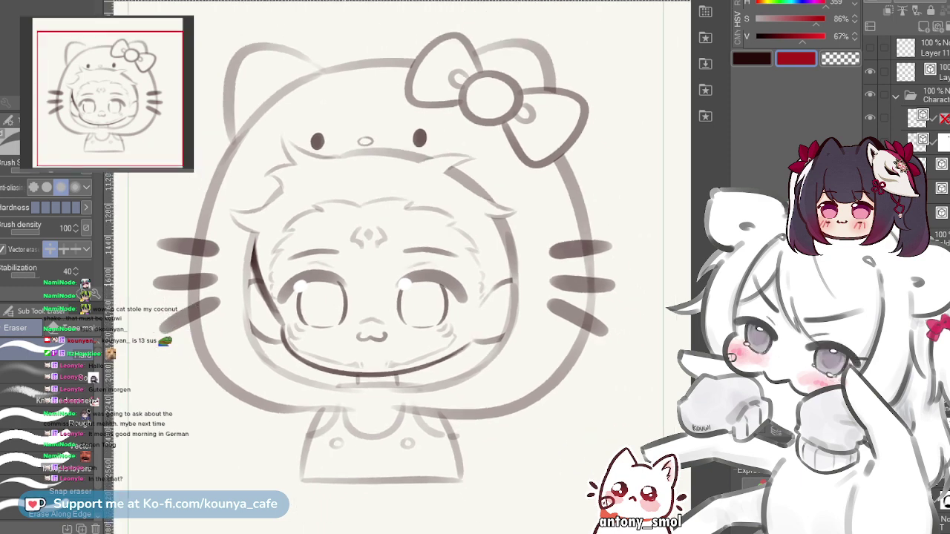
left_click_drag(338, 285, 331, 282)
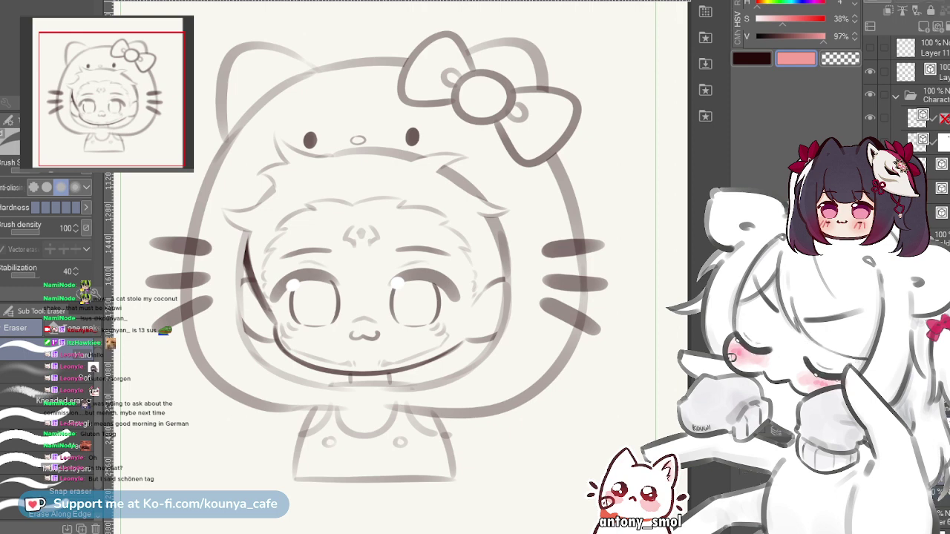
scroll(909, 118, "down", 1)
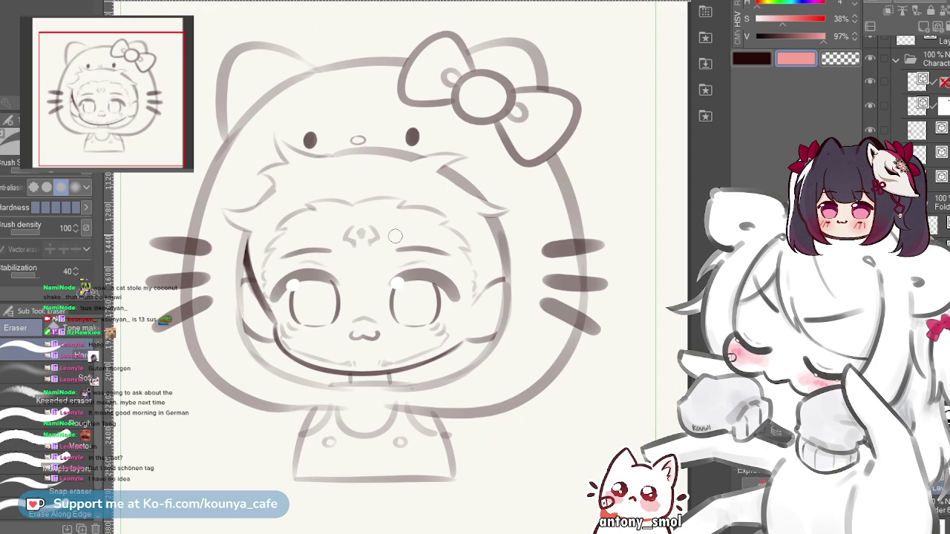
scroll(395, 236, "up", 3)
left_click_drag(395, 236, 434, 282)
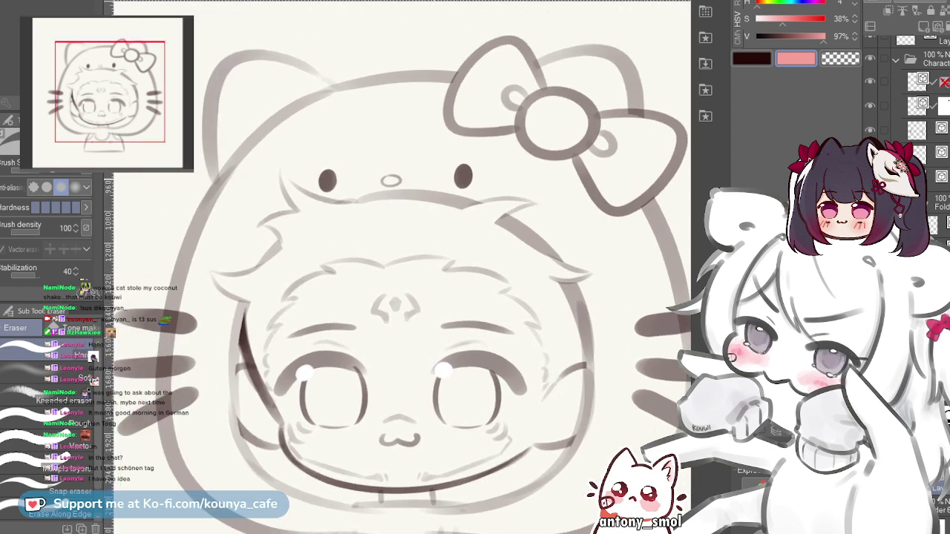
scroll(402, 267, "down", 2)
scroll(402, 267, "up", 2)
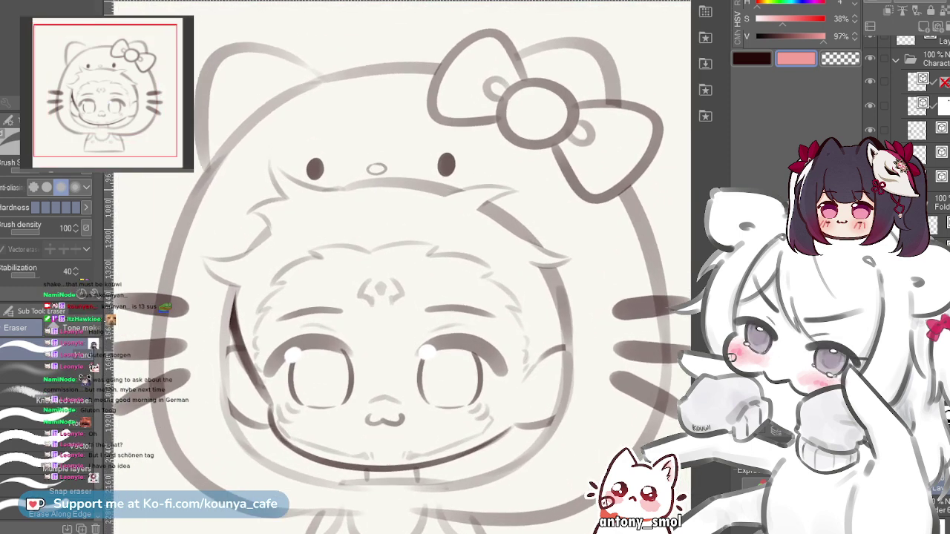
scroll(422, 178, "down", 1)
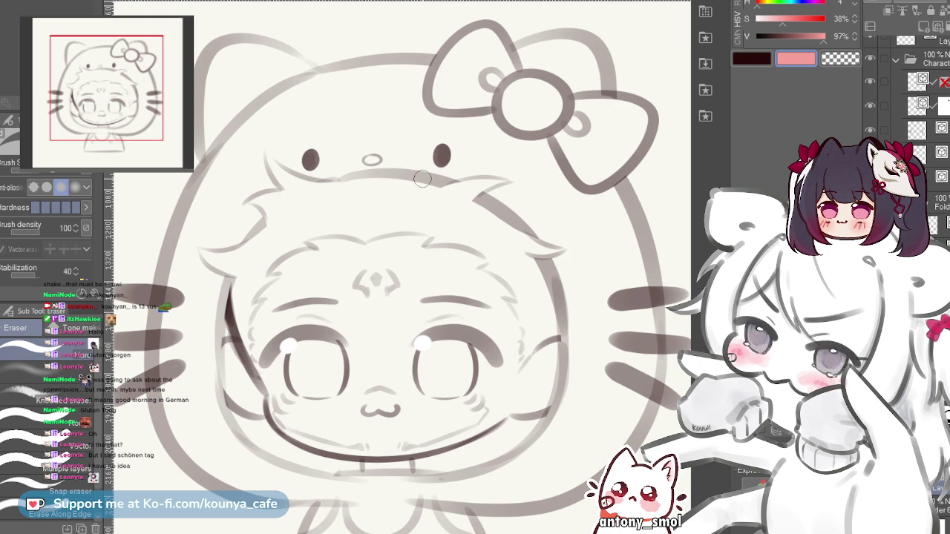
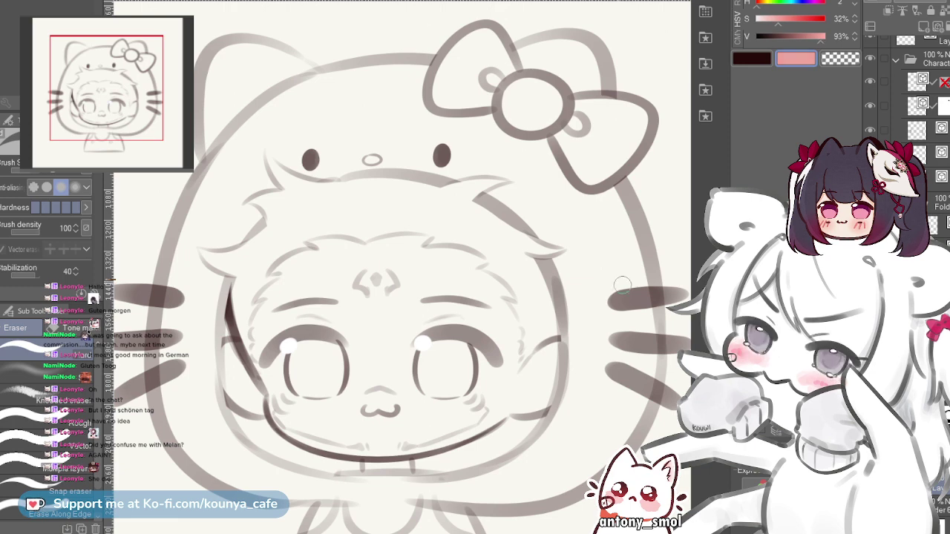
- Switch from the eraser to the Round marker(Dark) brush and try a pink test stroke on the hair above the forehead
key("]")
key("]")
key("]")
key("]")
key("]")
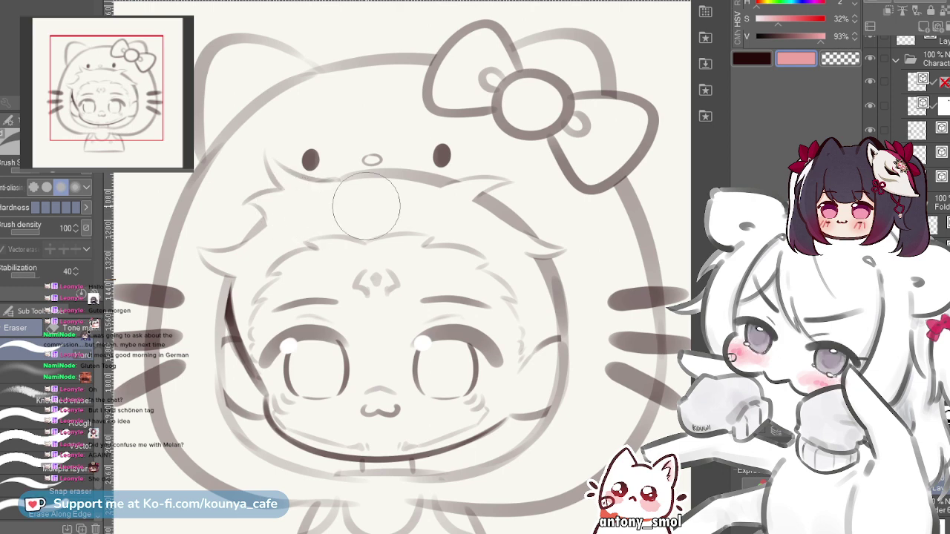
key("p")
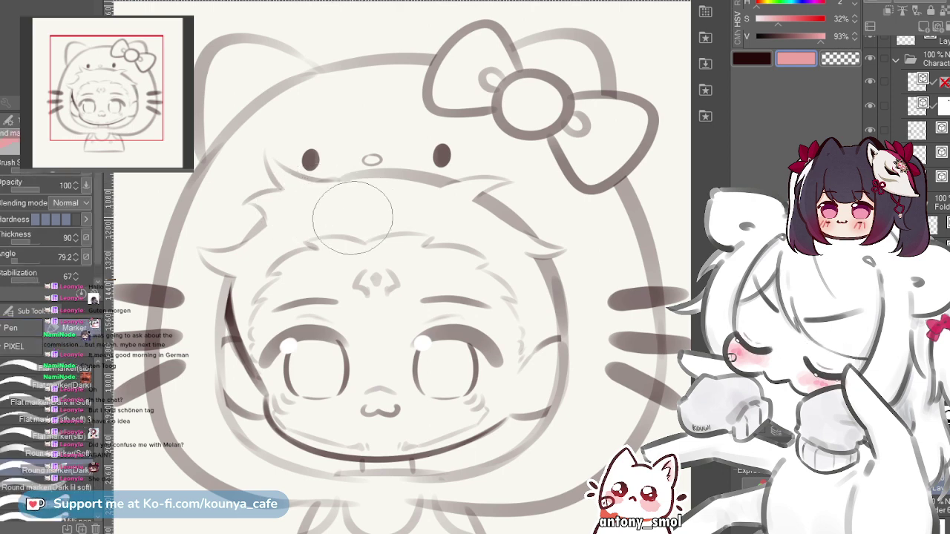
left_click_drag(297, 209, 389, 208)
key("ctrl+z")
- Reduce the marker's brush size to suit the hair tuft beneath the hood's left eye
scroll(302, 144, "up", 5)
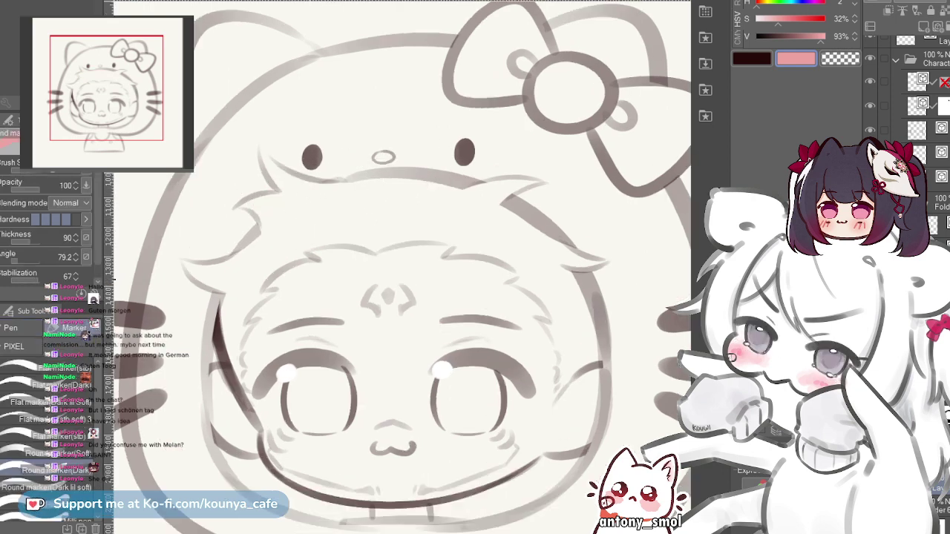
left_click_drag(221, 209, 172, 227)
left_click_drag(633, 279, 612, 278)
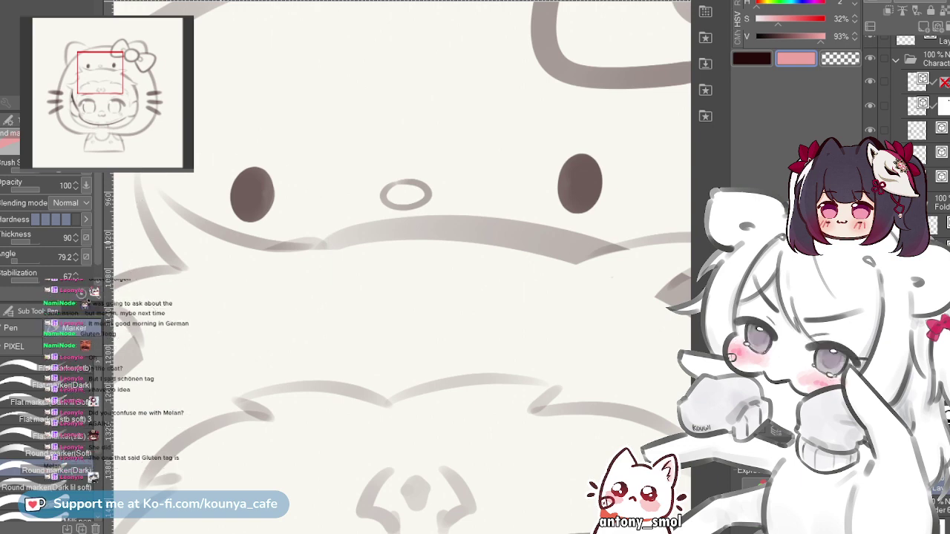
left_click_drag(221, 252, 265, 264)
left_click_drag(218, 237, 269, 264)
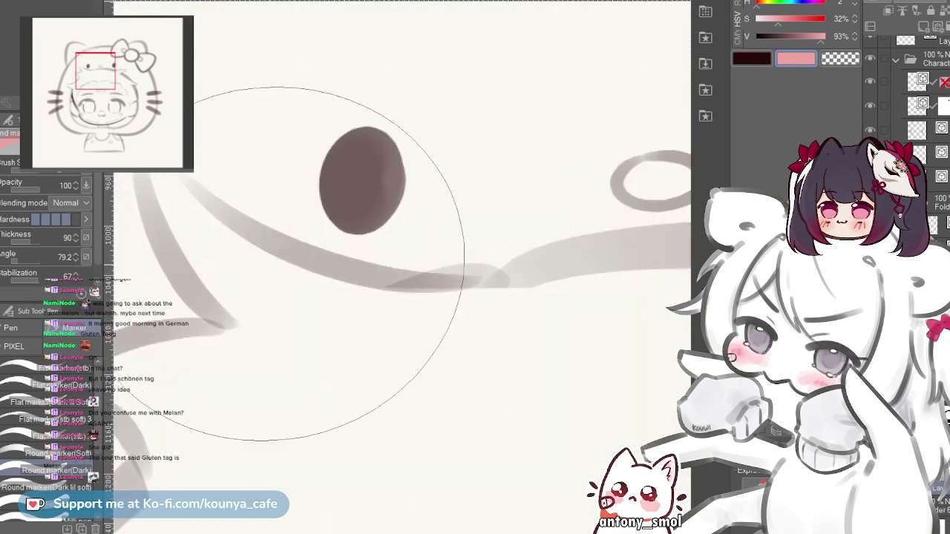
key("bracketleft")
key("bracketleft")
left_click_drag(167, 196, 260, 214)
key("bracketleft")
key("bracketleft")
key("bracketleft")
key("bracketleft")
key("bracketleft")
key("bracketleft")
key("bracketleft")
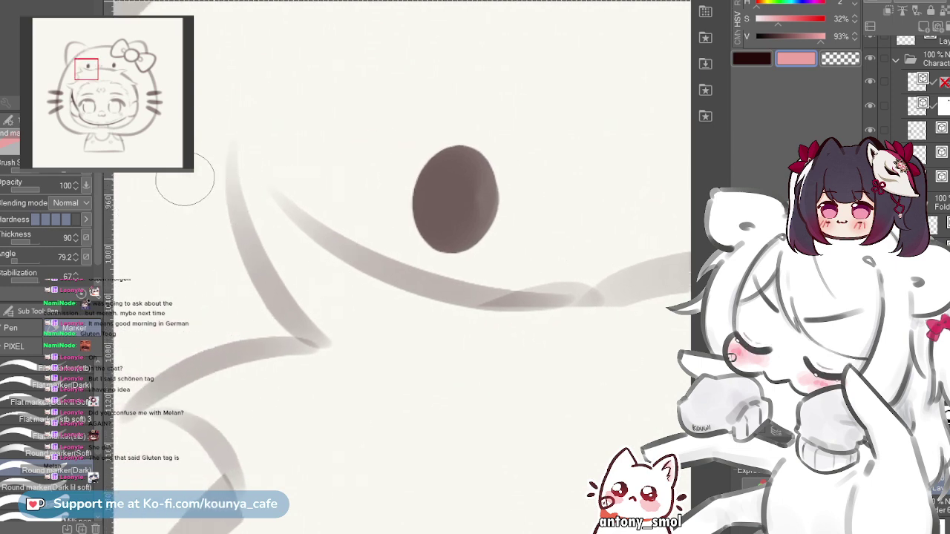
- Draw the left edge of the pointed hair tuft beside the hood's left eye as a curved pink stroke, retrying until it fits
mouse_move(239, 160)
left_mouse_down()
mouse_move(237, 186)
mouse_move(333, 327)
left_mouse_up()
key("ctrl+z")
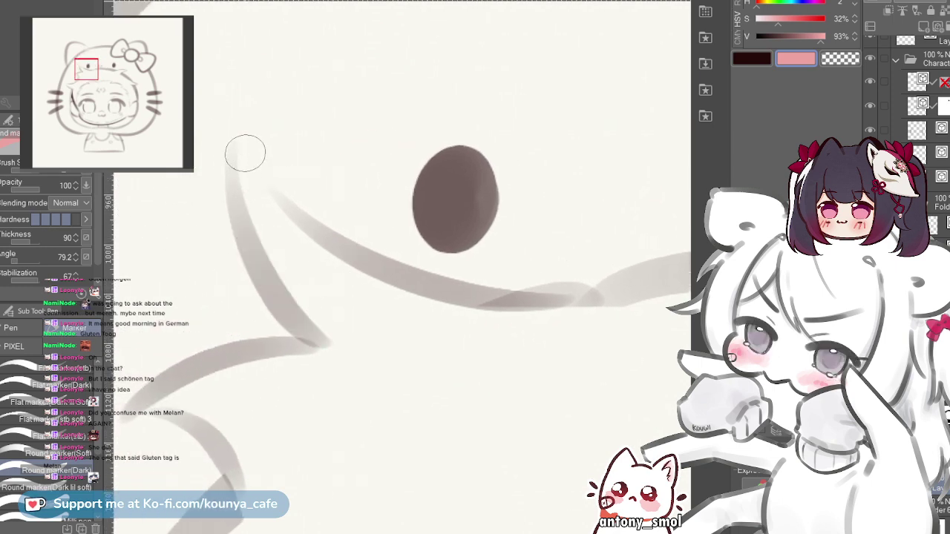
left_click_drag(244, 149, 328, 345)
key("ctrl+z")
left_click_drag(241, 145, 329, 343)
key("ctrl+z")
mouse_move(240, 157)
left_mouse_down()
mouse_move(291, 303)
mouse_move(329, 338)
left_mouse_up()
mouse_move(281, 156)
left_mouse_down()
mouse_move(255, 176)
mouse_move(299, 374)
left_mouse_up()
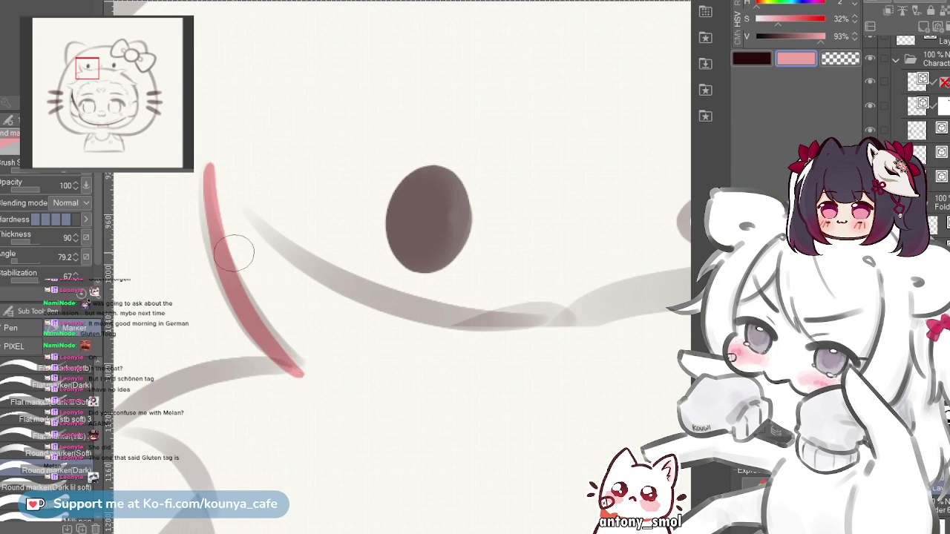
key("ctrl+z")
left_click_drag(210, 185, 342, 382)
key("ctrl+z")
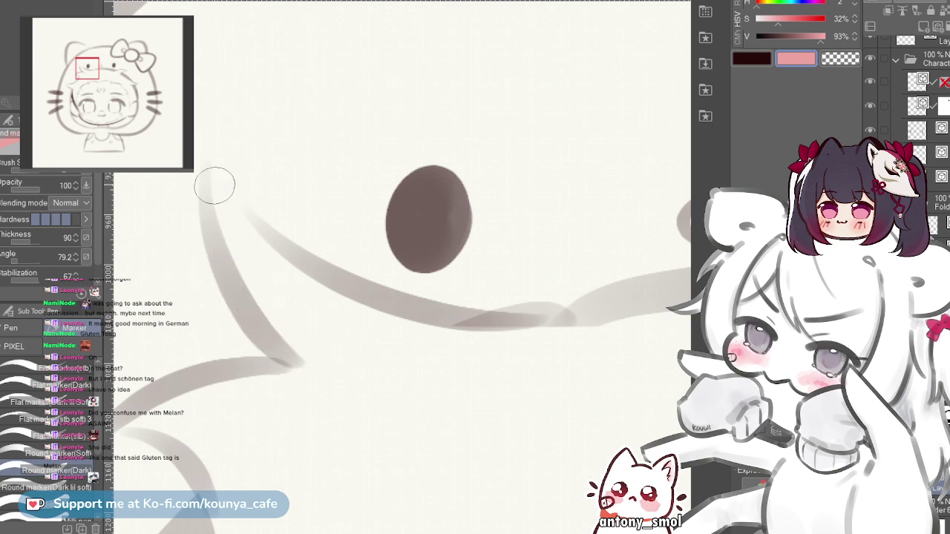
left_click_drag(207, 169, 325, 375)
key("ctrl+z")
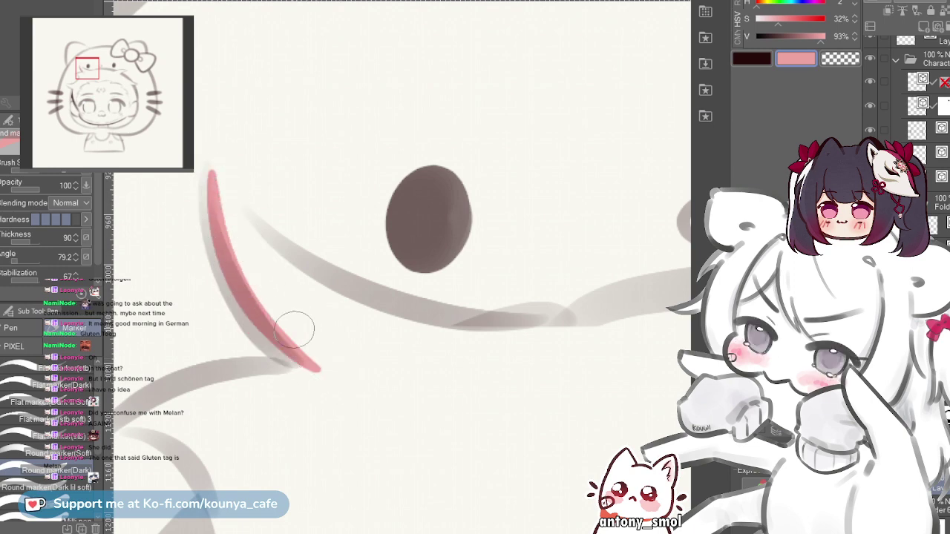
- Draw the tuft's upper edge in pink from its tip, curving down beneath the hood's left eye
mouse_move(208, 167)
left_mouse_down()
mouse_move(259, 245)
mouse_move(342, 286)
mouse_move(315, 277)
left_mouse_up()
key("ctrl+z")
key("ctrl+z")
left_click_drag(211, 174, 355, 298)
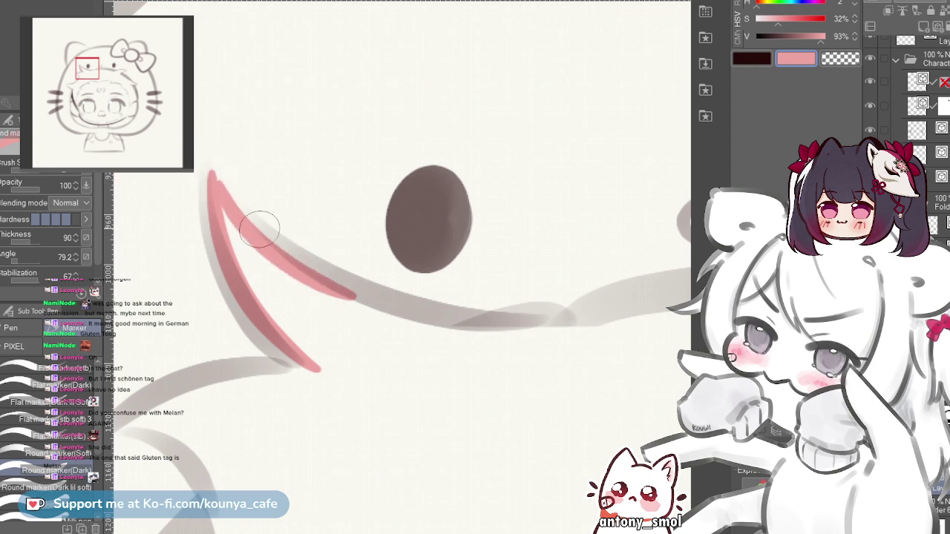
key("ctrl+z")
left_click_drag(210, 172, 363, 299)
key("ctrl+z")
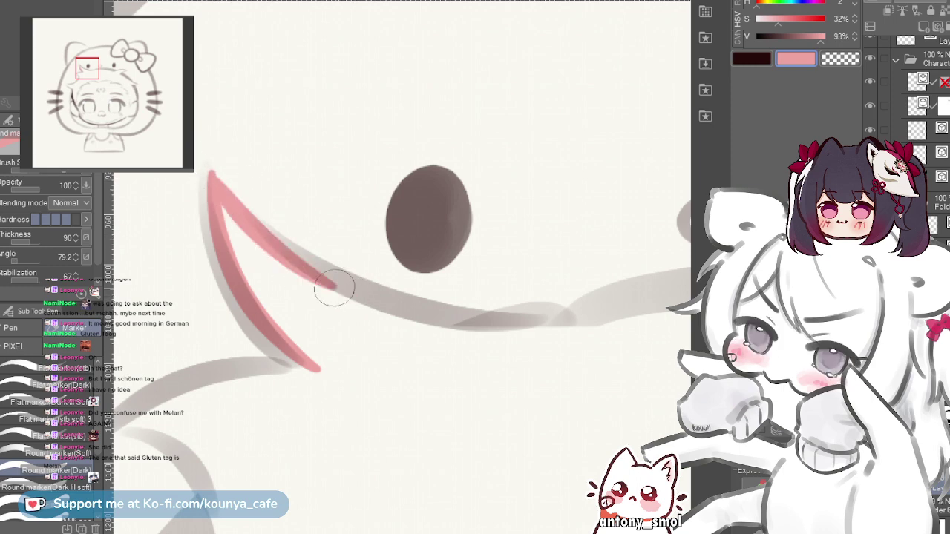
key("ctrl+z")
mouse_move(212, 174)
left_mouse_down()
mouse_move(284, 266)
mouse_move(553, 324)
left_mouse_up()
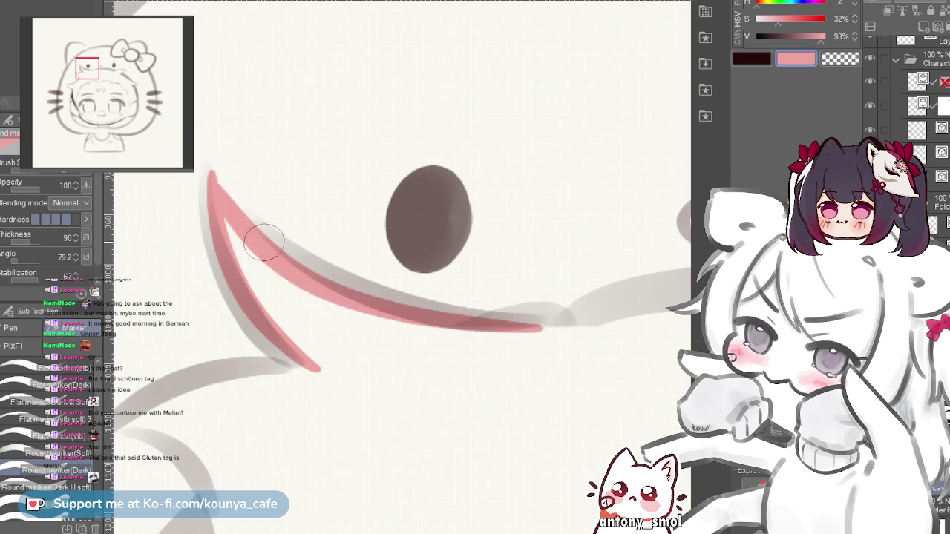
key("ctrl+z")
mouse_move(213, 174)
left_mouse_down()
mouse_move(353, 292)
mouse_move(564, 336)
left_mouse_up()
- Extend the pink hairline from below the hood's left eye toward its nose, following the grey sketch
scroll(430, 299, "down", 4)
left_click_drag(432, 297, 411, 208)
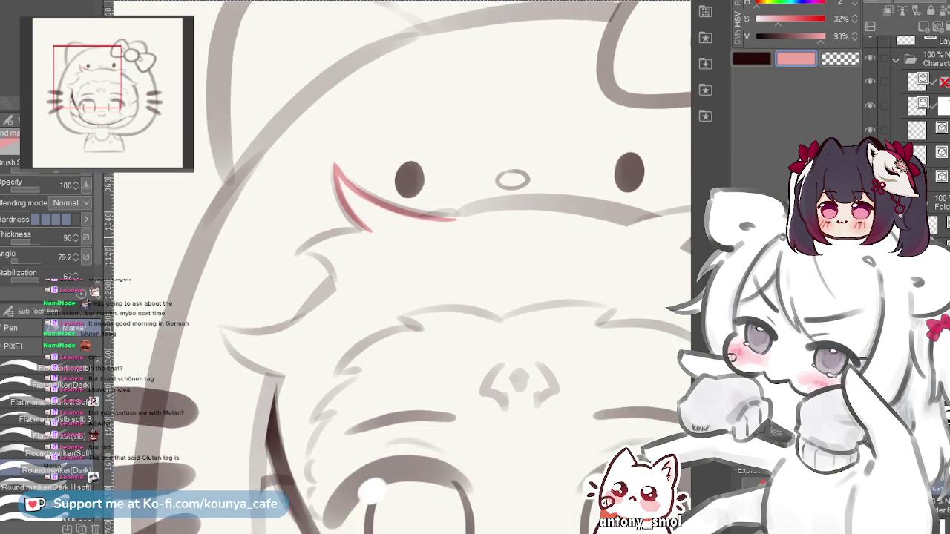
scroll(472, 232, "up", 5)
mouse_move(385, 173)
left_mouse_down()
mouse_move(259, 252)
mouse_move(344, 260)
left_mouse_up()
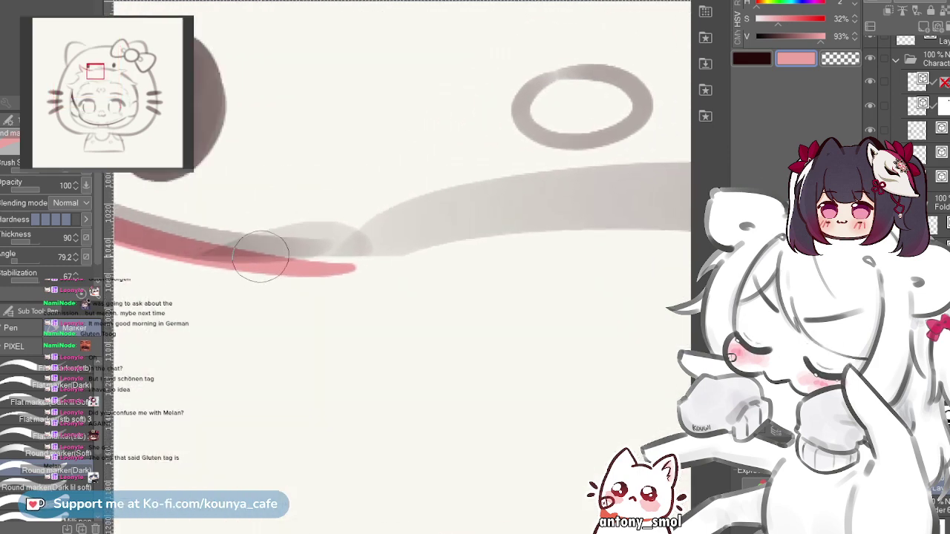
left_click_drag(267, 254, 336, 250)
key("ctrl+z")
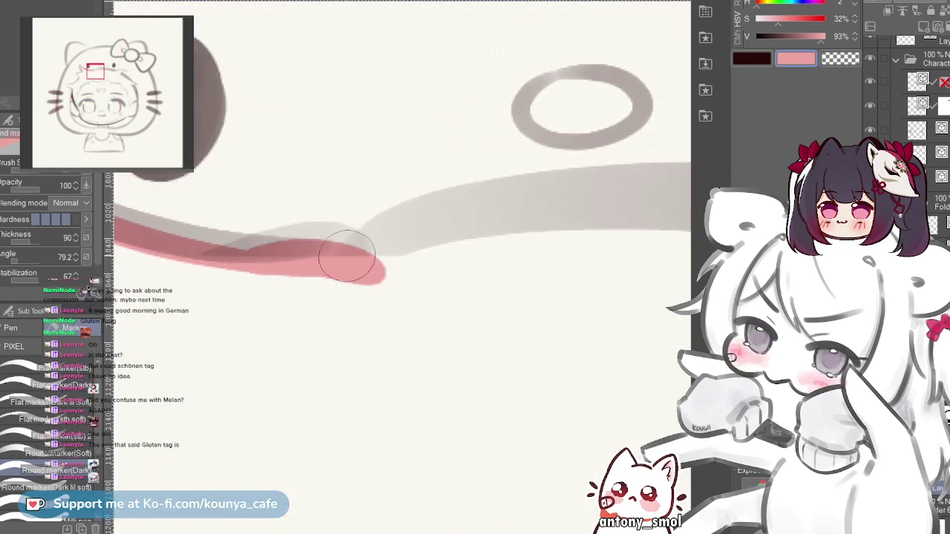
scroll(298, 239, "up", 2)
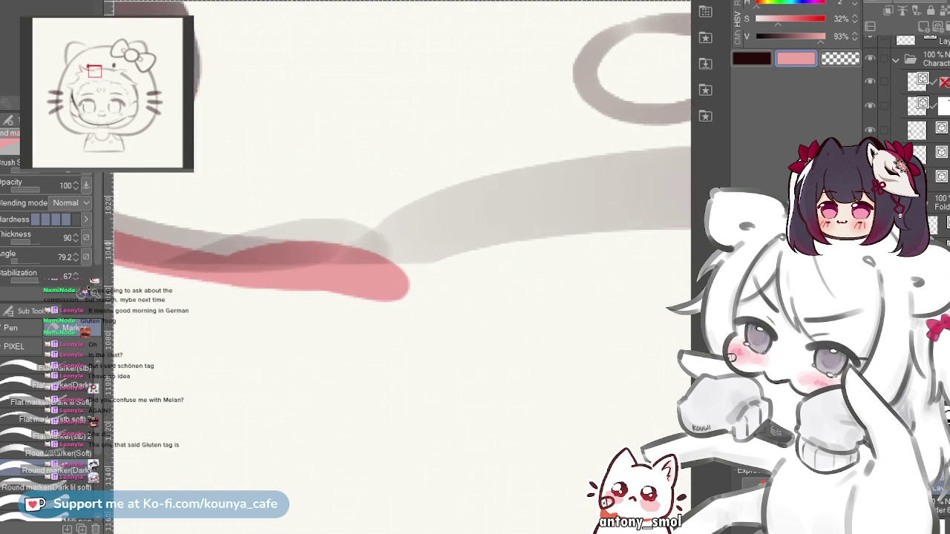
key("ctrl+z")
mouse_move(230, 264)
left_mouse_down()
mouse_move(354, 257)
mouse_move(337, 267)
mouse_move(363, 272)
mouse_move(579, 183)
left_mouse_up()
- Draw a pink curved stroke for the next hair spike, from its outer tip to the base of the pointed tuft
scroll(358, 264, "down", 5)
scroll(372, 214, "up", 5)
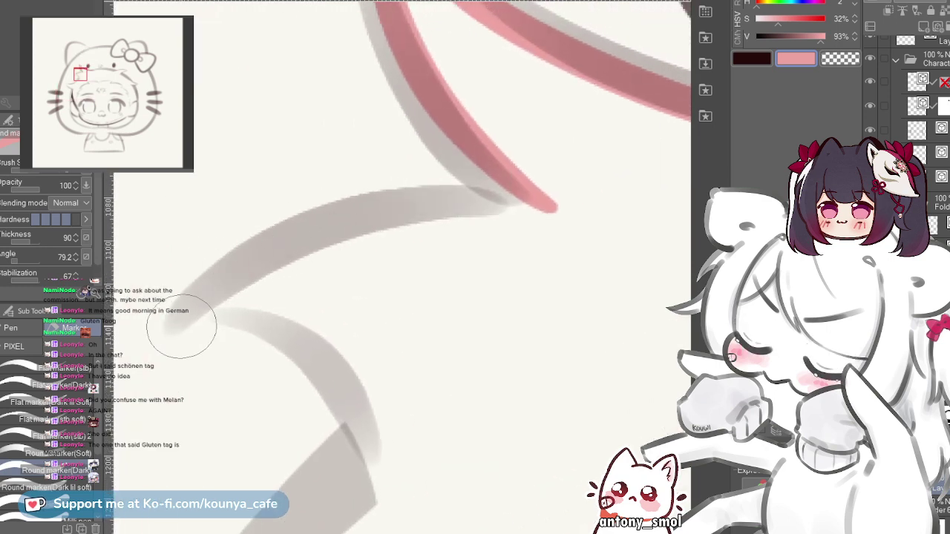
mouse_move(185, 310)
left_mouse_down()
mouse_move(275, 250)
mouse_move(555, 235)
left_mouse_up()
key("ctrl+z")
mouse_move(194, 307)
left_mouse_down()
mouse_move(238, 277)
mouse_move(410, 210)
mouse_move(556, 208)
left_mouse_up()
left_click_drag(286, 253, 397, 127)
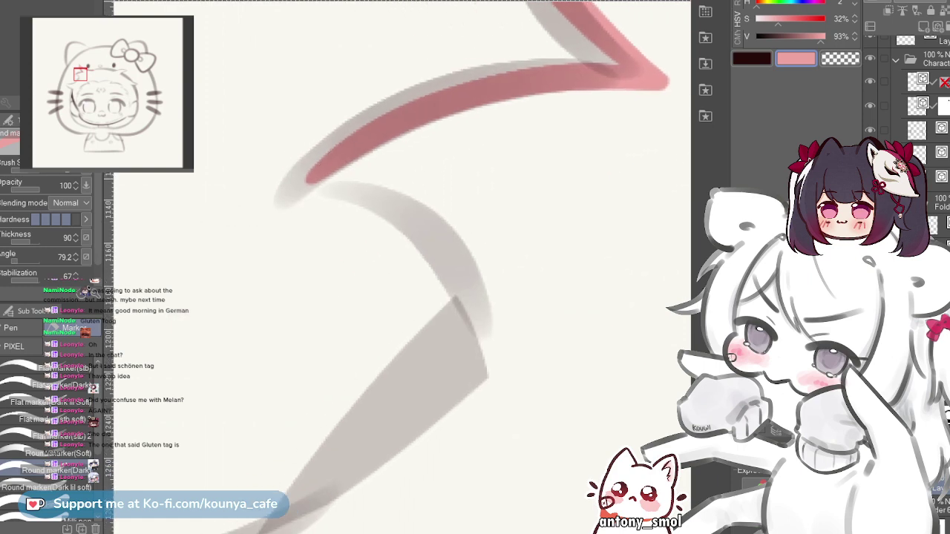
- Draw the underside of the hair spike as a pink arc curving down from its outer tip, replacing the rejected attempts
mouse_move(327, 178)
left_mouse_down()
mouse_move(386, 180)
mouse_move(471, 254)
left_mouse_up()
key("ctrl+z")
mouse_move(314, 187)
left_mouse_down()
mouse_move(413, 201)
mouse_move(499, 371)
left_mouse_up()
key("ctrl+z")
mouse_move(333, 169)
left_mouse_down()
mouse_move(413, 193)
mouse_move(471, 335)
left_mouse_up()
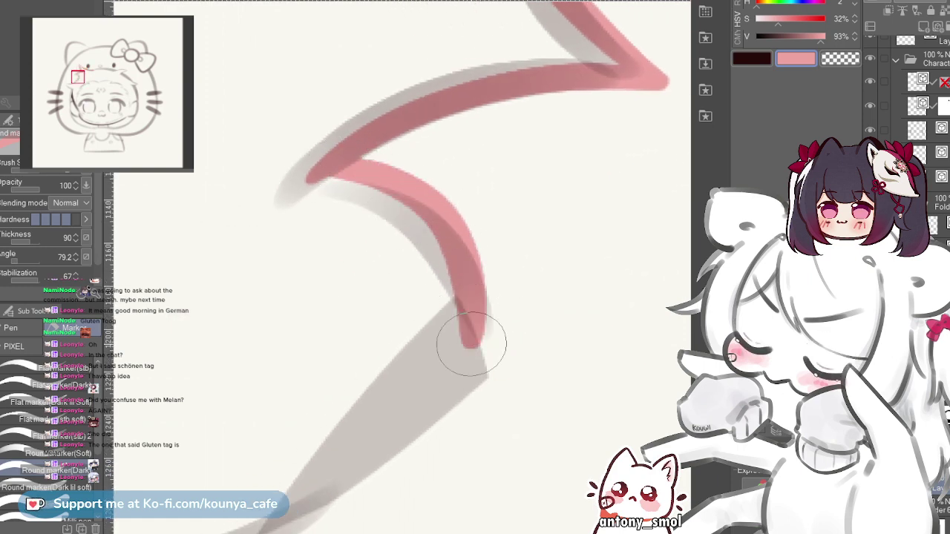
key("ctrl+z")
mouse_move(312, 186)
left_mouse_down()
mouse_move(353, 176)
mouse_move(455, 238)
mouse_move(495, 344)
mouse_move(561, 205)
left_mouse_up()
- Draw a pink hair stroke slanting down and left from the lower end of the arc over the wide grey sketch line
mouse_move(583, 175)
left_mouse_down()
mouse_move(432, 314)
mouse_move(408, 350)
left_mouse_up()
mouse_move(511, 265)
left_mouse_down()
mouse_move(445, 265)
mouse_move(519, 265)
left_mouse_up()
key("ctrl+z")
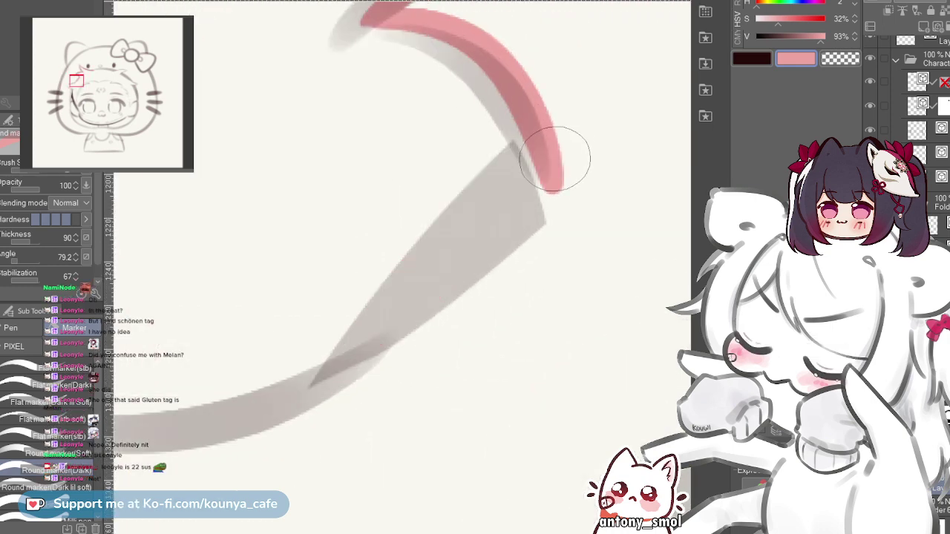
left_click_drag(551, 165, 414, 330)
left_click_drag(480, 251, 505, 262)
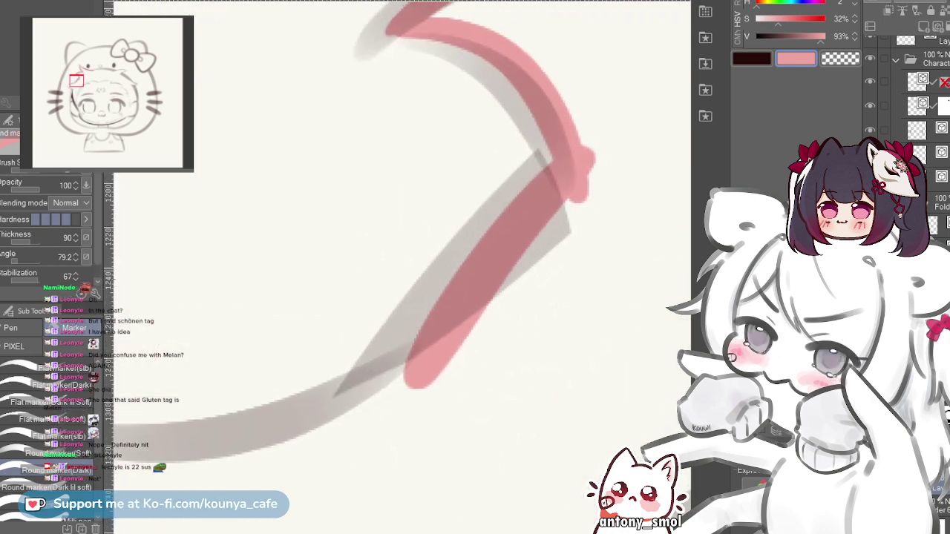
- Redraw the pink hair stroke slanting down and left from the arc's lower end, replacing the rejected attempts
key("ctrl+z")
mouse_move(558, 184)
left_mouse_down()
mouse_move(468, 267)
mouse_move(397, 412)
left_mouse_up()
key("ctrl+z")
mouse_move(554, 170)
left_mouse_down()
mouse_move(413, 323)
mouse_move(364, 401)
left_mouse_up()
key("ctrl+z")
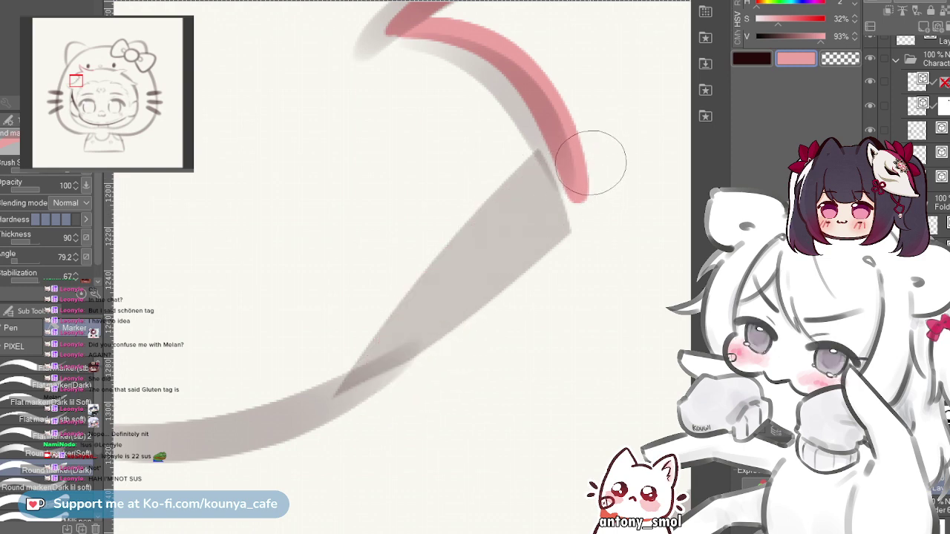
left_click_drag(575, 176, 416, 358)
key("ctrl+z")
left_click_drag(565, 175, 382, 420)
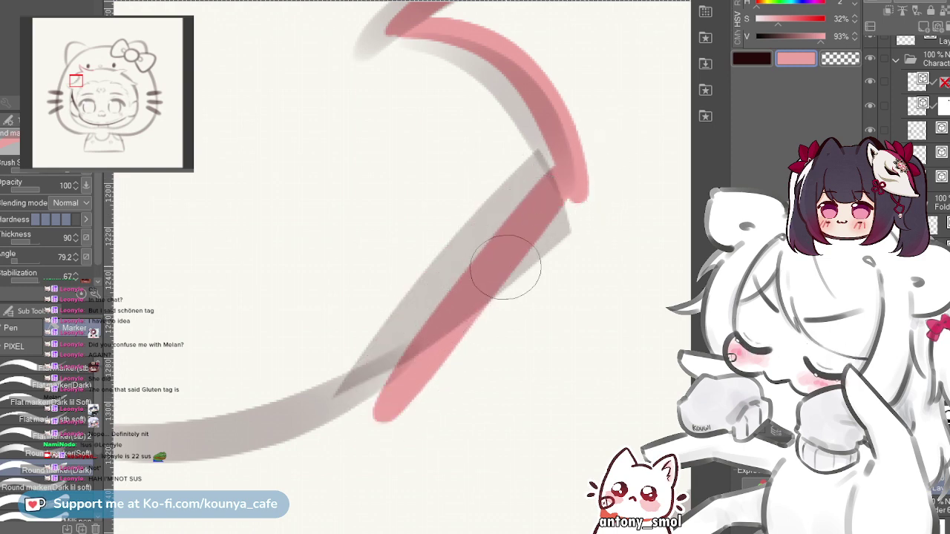
key("ctrl+z")
mouse_move(573, 167)
left_mouse_down()
mouse_move(518, 222)
mouse_move(355, 441)
left_mouse_up()
- Draw the upper edge of the next hair spike as a pink curve from its outer tip to the slanting stroke
scroll(550, 227, "down", 2)
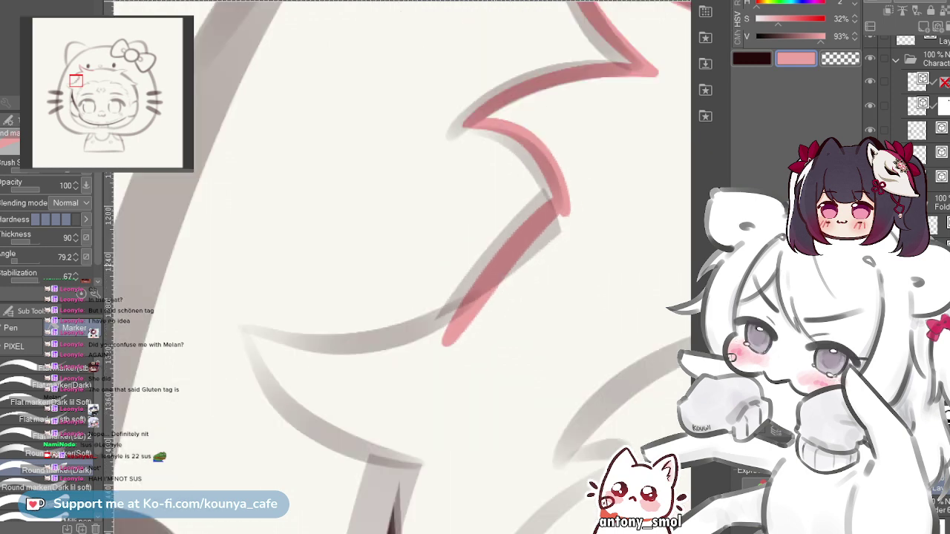
left_click_drag(550, 226, 591, 244)
scroll(464, 346, "up", 1)
scroll(400, 267, "up", 2)
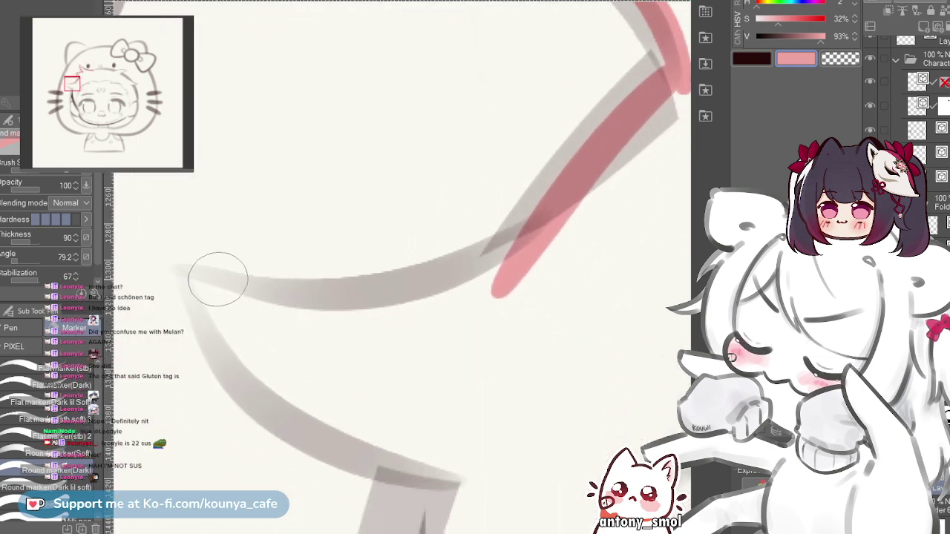
mouse_move(191, 280)
left_mouse_down()
mouse_move(231, 301)
mouse_move(363, 315)
mouse_move(547, 232)
left_mouse_up()
key("ctrl+z")
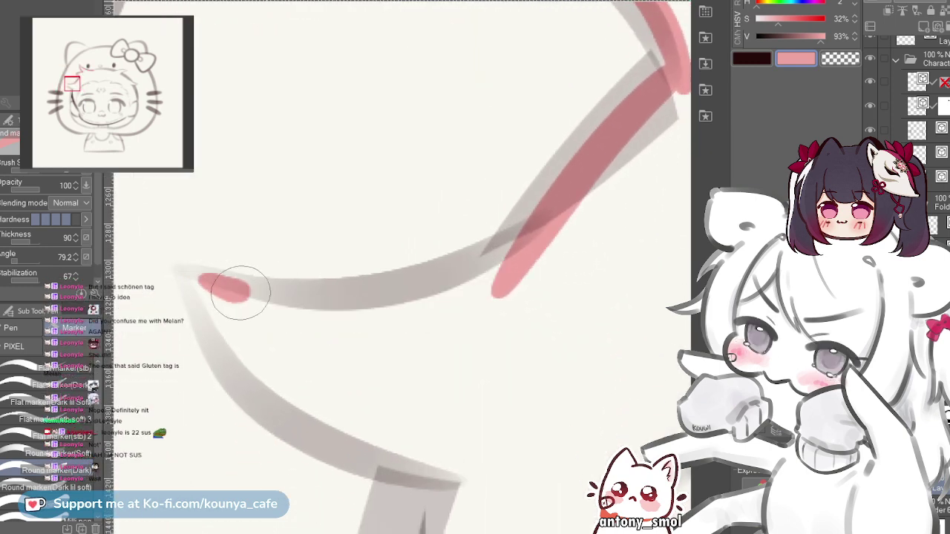
mouse_move(240, 293)
left_mouse_down()
mouse_move(399, 285)
mouse_move(494, 206)
left_mouse_up()
key("ctrl+z")
mouse_move(204, 284)
left_mouse_down()
mouse_move(297, 307)
mouse_move(455, 233)
left_mouse_up()
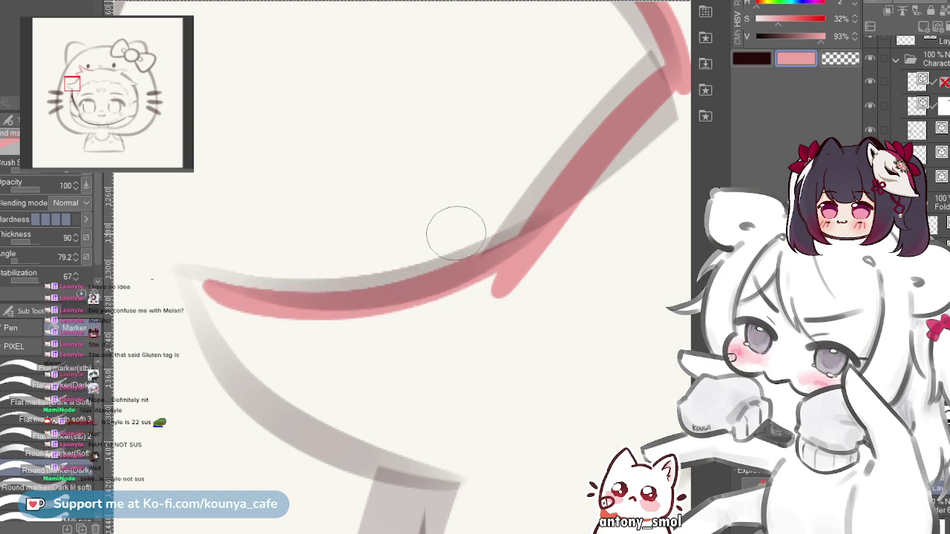
- Draw the spike's lower edge as a pink curve from its outer tip down to the top of the grey side line
mouse_move(191, 286)
left_mouse_down()
mouse_move(206, 257)
mouse_move(272, 258)
left_mouse_up()
key("ctrl+z")
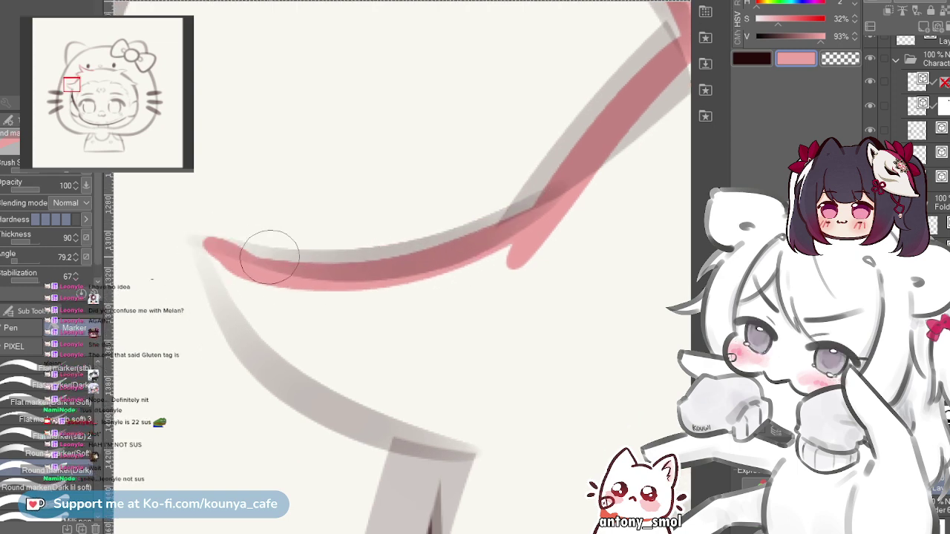
key("ctrl+z")
mouse_move(209, 251)
left_mouse_down()
mouse_move(255, 339)
mouse_move(519, 442)
left_mouse_up()
scroll(280, 294, "down", 3)
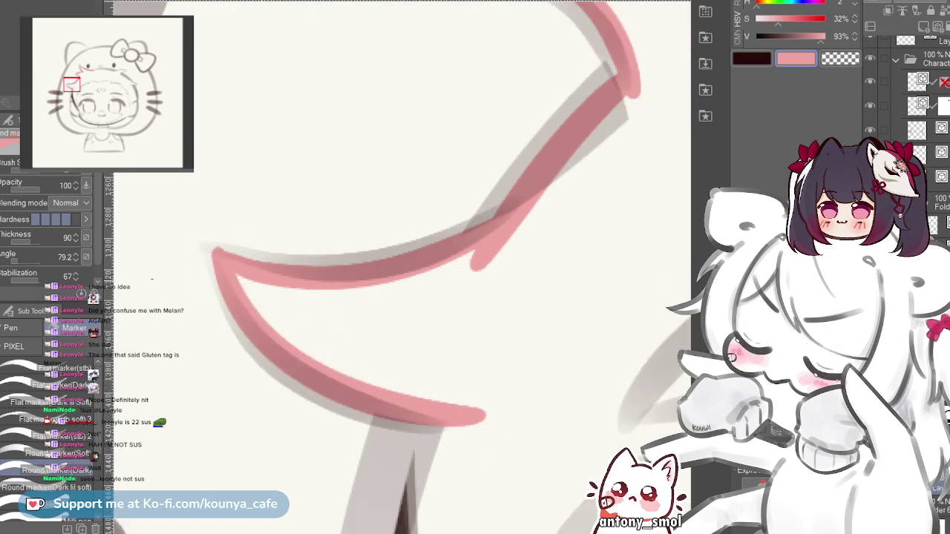
- On the sketch folder's layer mask, erase the pointed upper tip of the dark line beside the cheek with the Hard eraser
scroll(402, 268, "down", 4)
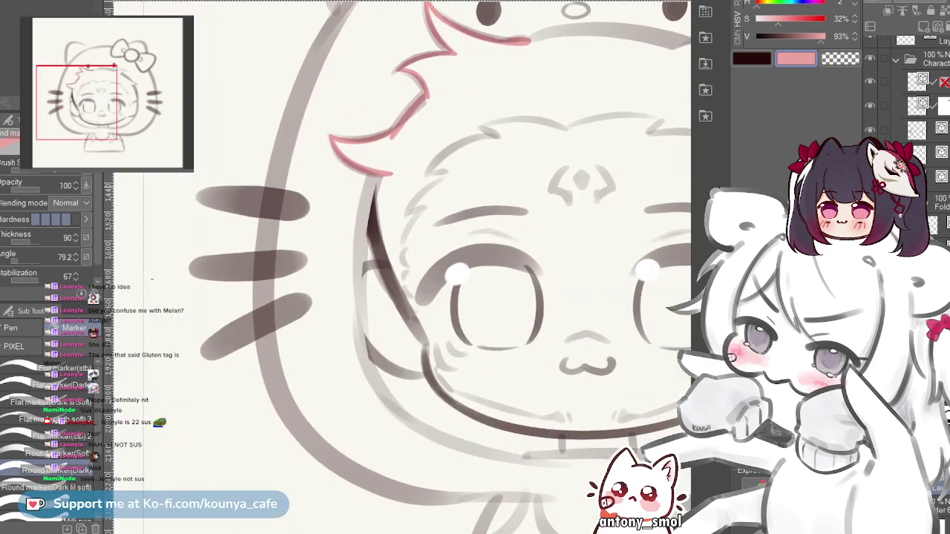
scroll(387, 210, "up", 5)
scroll(349, 212, "down", 3)
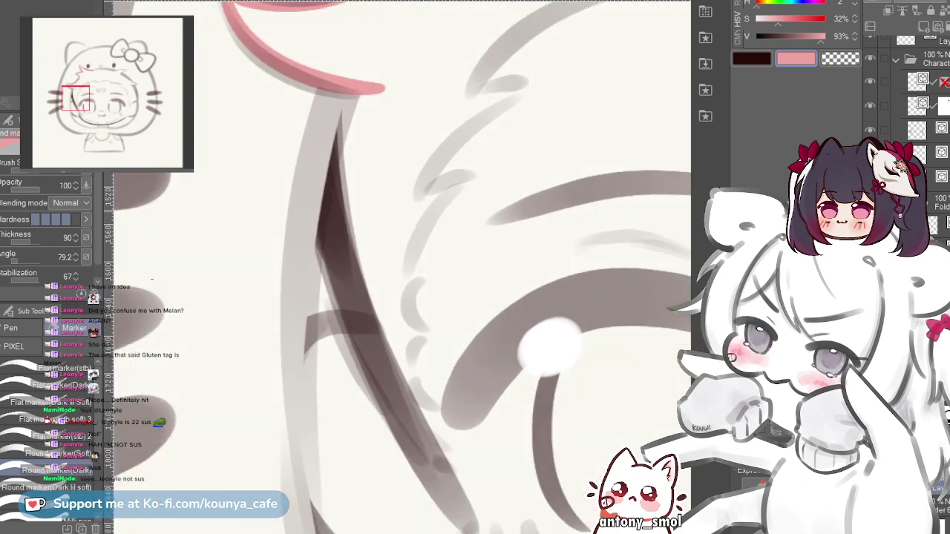
left_click(352, 260, "ctrl")
left_click(349, 253, "ctrl+shift")
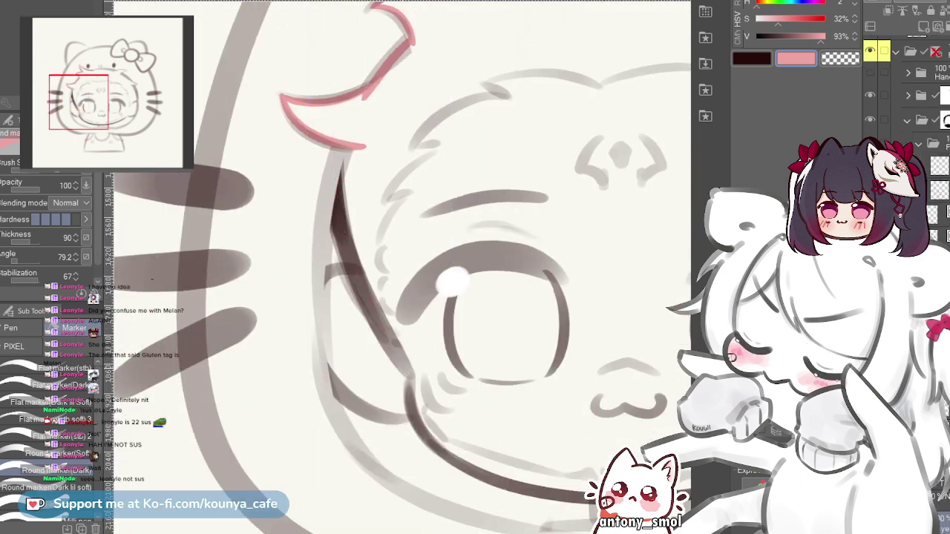
left_click(357, 275, "ctrl")
key("Delete")
left_click(944, 120)
key("e")
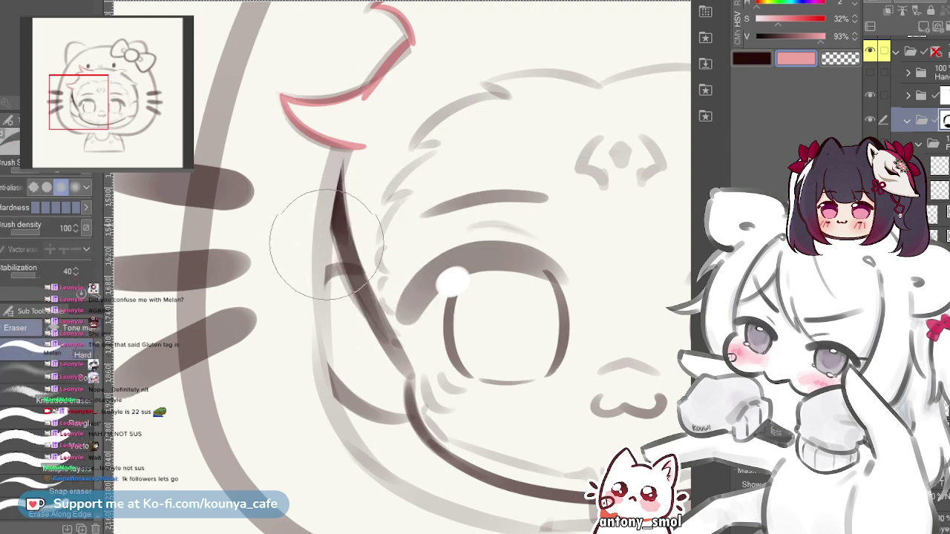
mouse_move(392, 95)
left_mouse_down()
mouse_move(329, 201)
mouse_move(348, 205)
left_mouse_up()
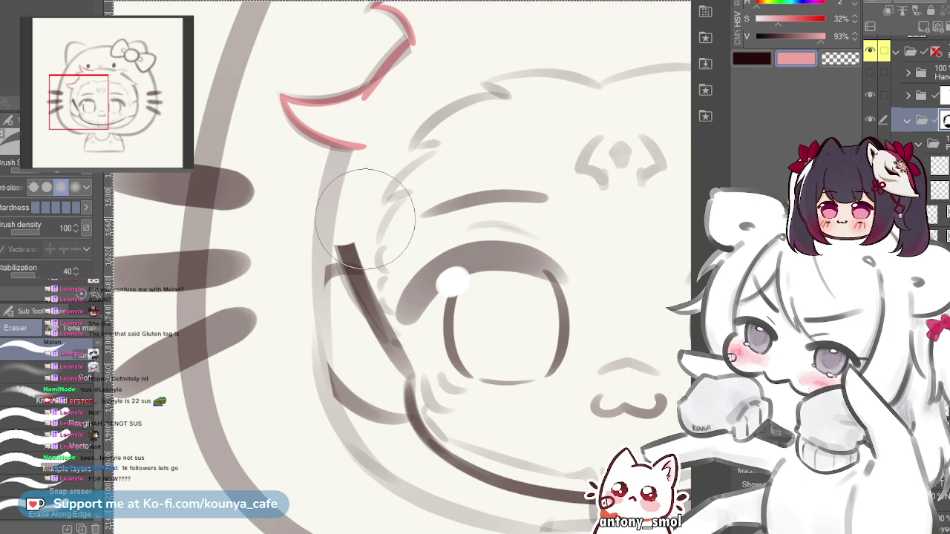
- Erase the dark cheek line's upper end down to the level of the short side curve it crosses
scroll(365, 219, "up", 3)
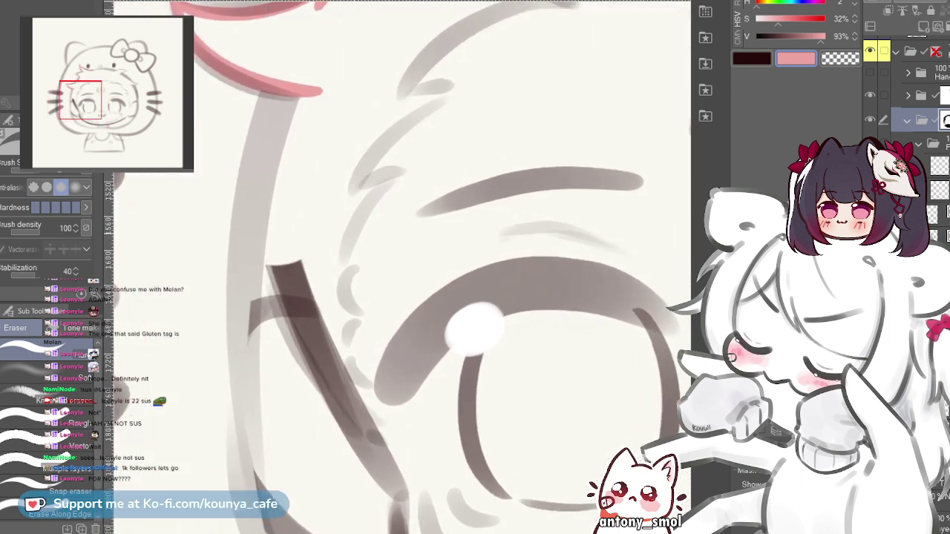
scroll(360, 247, "up", 2)
left_click_drag(312, 244, 346, 257)
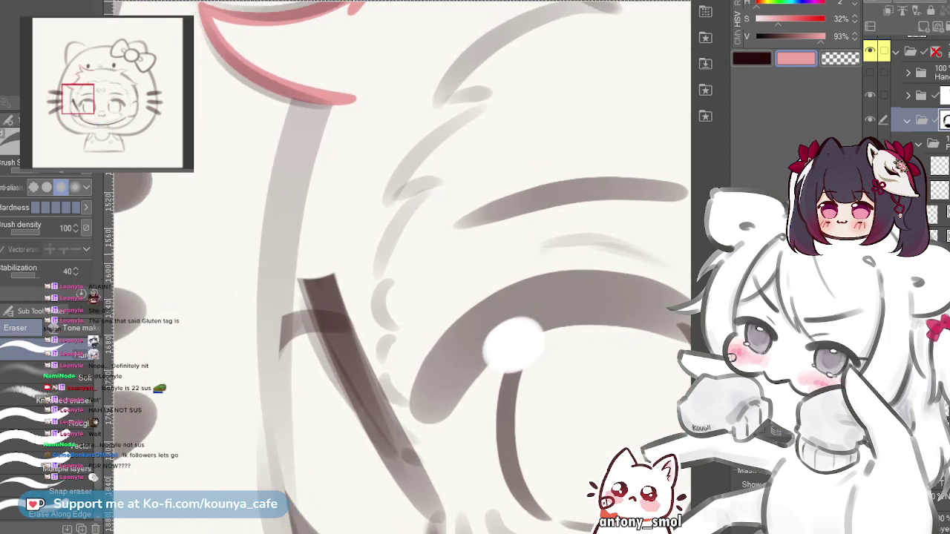
scroll(334, 260, "up", 2)
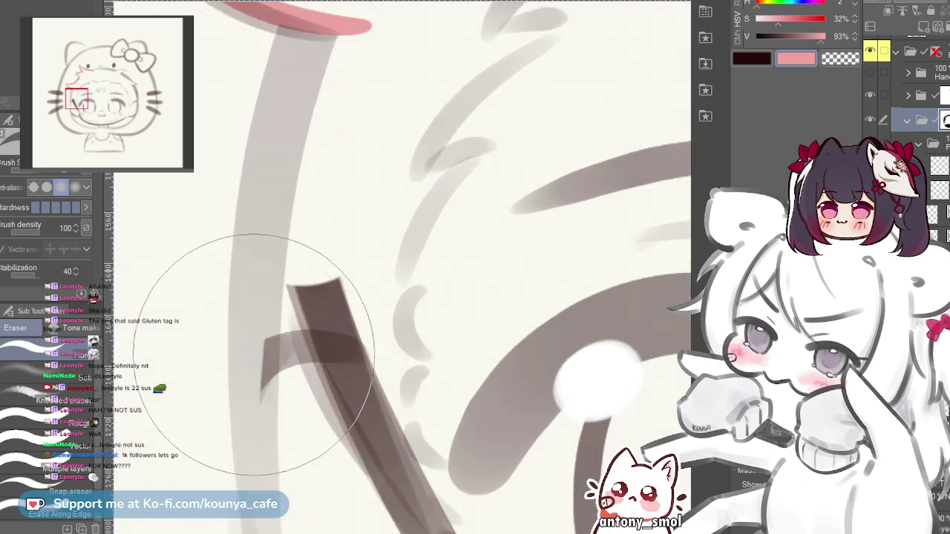
left_click_drag(254, 277, 378, 276)
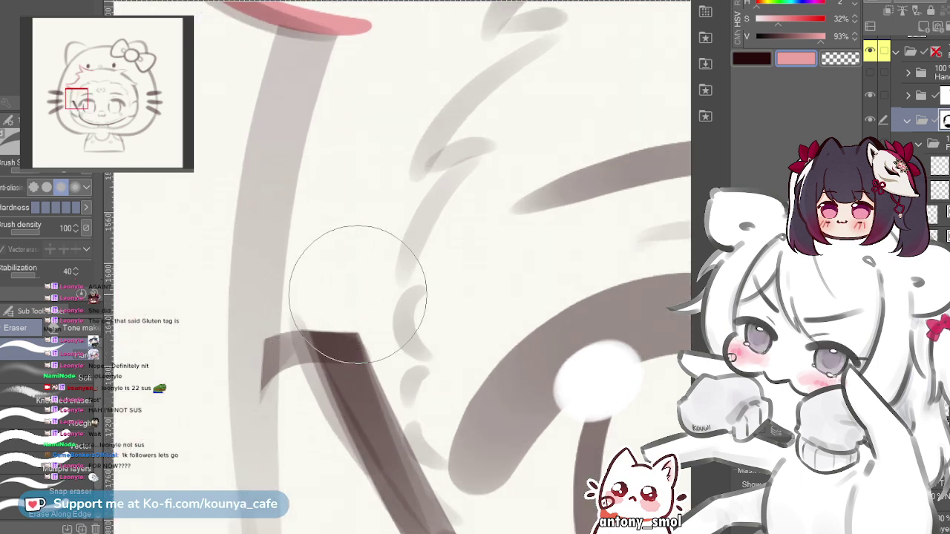
mouse_move(329, 312)
left_mouse_down()
mouse_move(317, 227)
mouse_move(338, 191)
left_mouse_up()
- Use a smaller eraser to remove the dark cheek line's upper section below the short side curve, leaving the lighter line underneath
key("[")
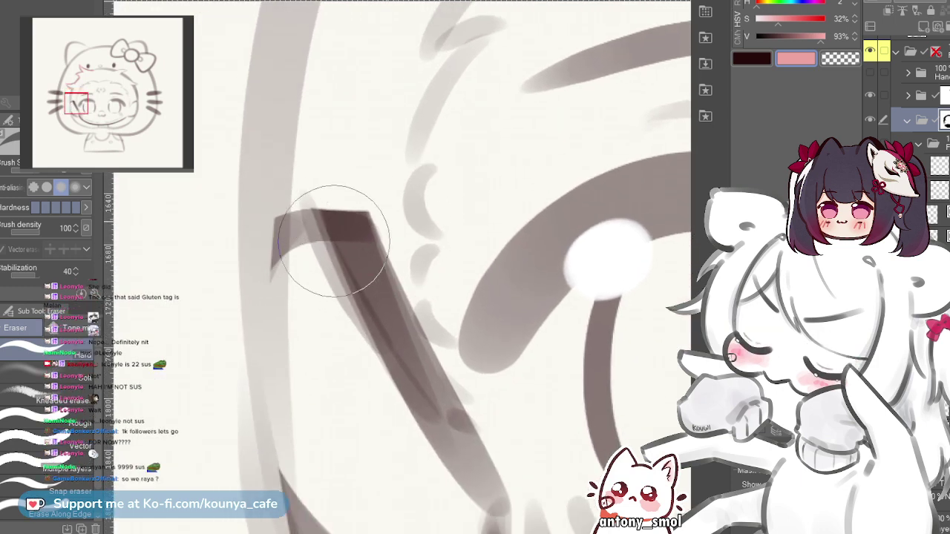
key("[")
left_click_drag(335, 240, 329, 201)
left_click_drag(345, 124, 392, 265)
key("ctrl+z")
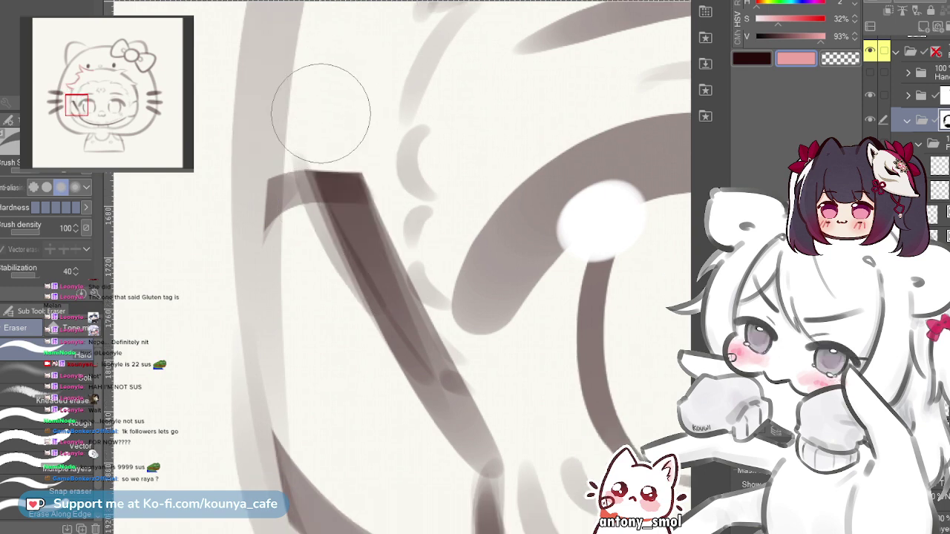
left_click_drag(318, 109, 386, 271)
key("[")
left_click_drag(333, 233, 339, 250)
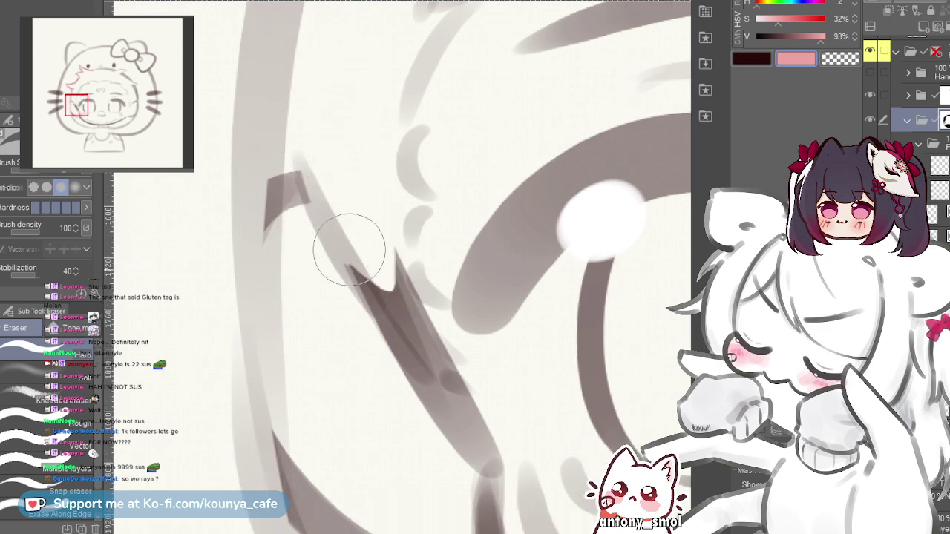
left_click_drag(388, 282, 329, 238)
- Erase the leftover sliver beside the eyelash and cut the dark cheek line back to a slanted end
scroll(375, 256, "up", 2)
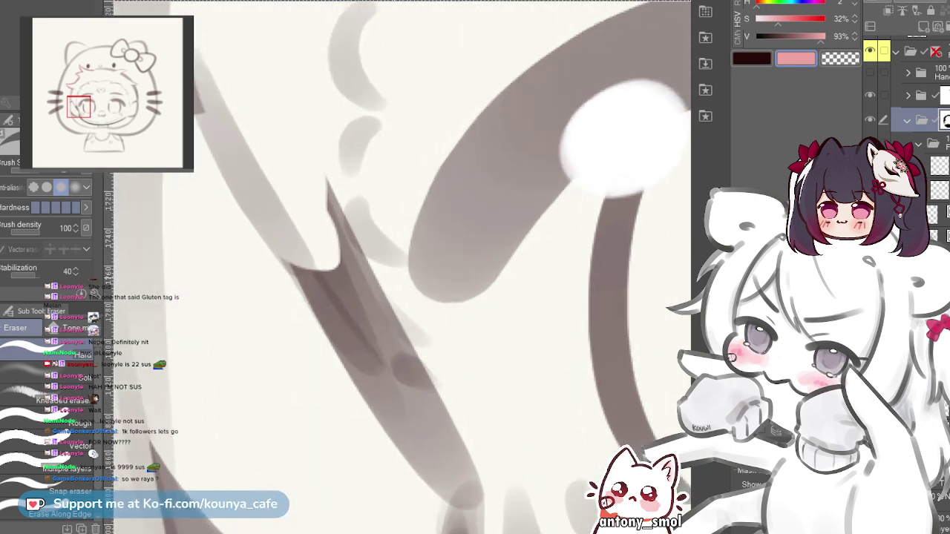
mouse_move(392, 271)
left_mouse_down()
mouse_move(322, 265)
mouse_move(388, 269)
left_mouse_up()
left_click_drag(321, 160, 344, 248)
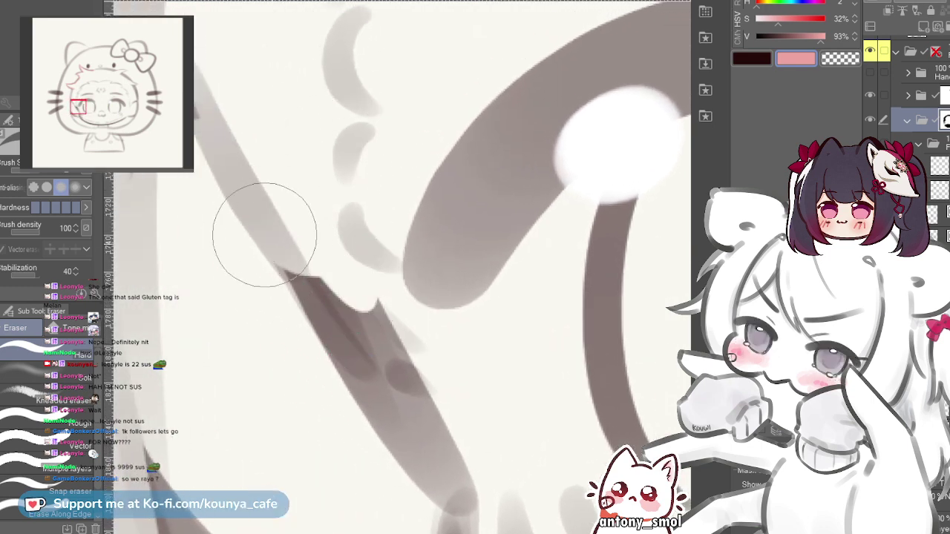
left_click_drag(260, 242, 335, 297)
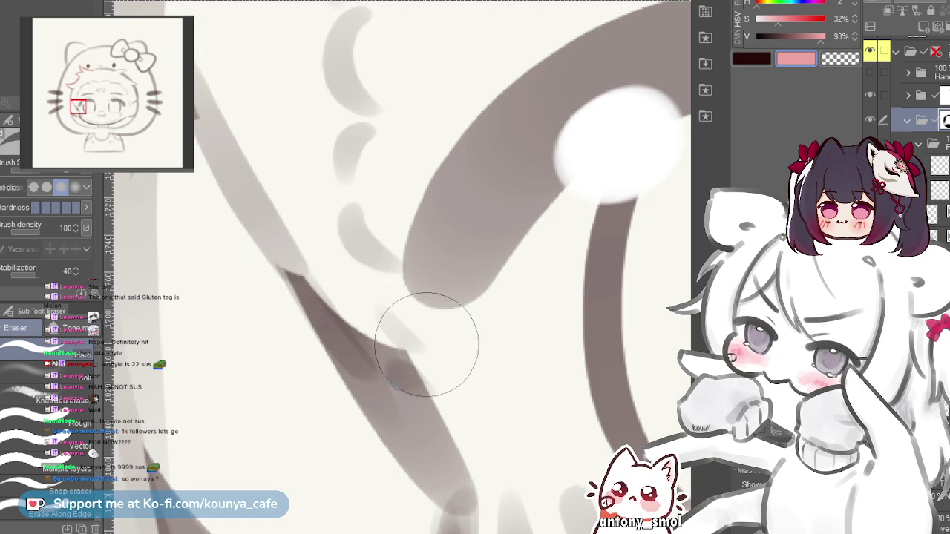
key("ctrl+z")
left_click_drag(248, 232, 429, 346)
key("ctrl+z")
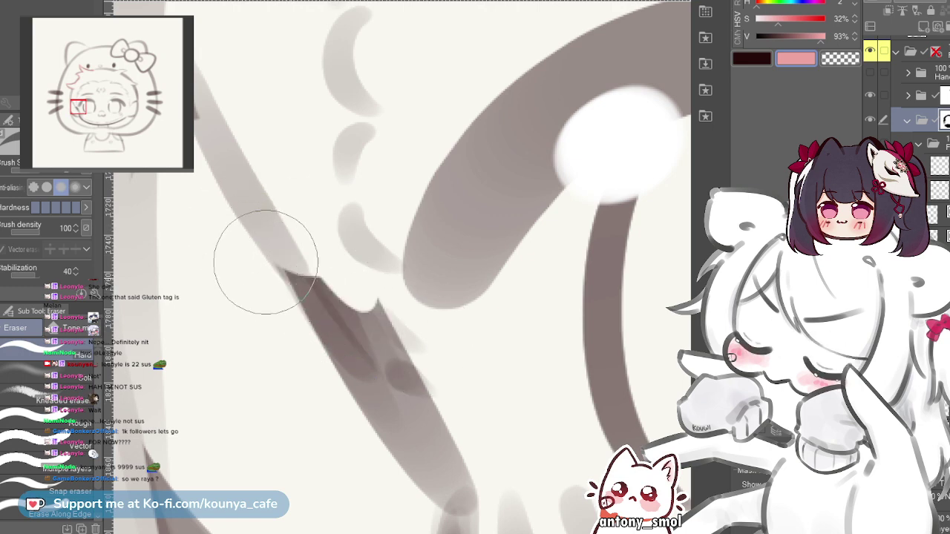
left_click_drag(266, 262, 379, 321)
key("ctrl+z")
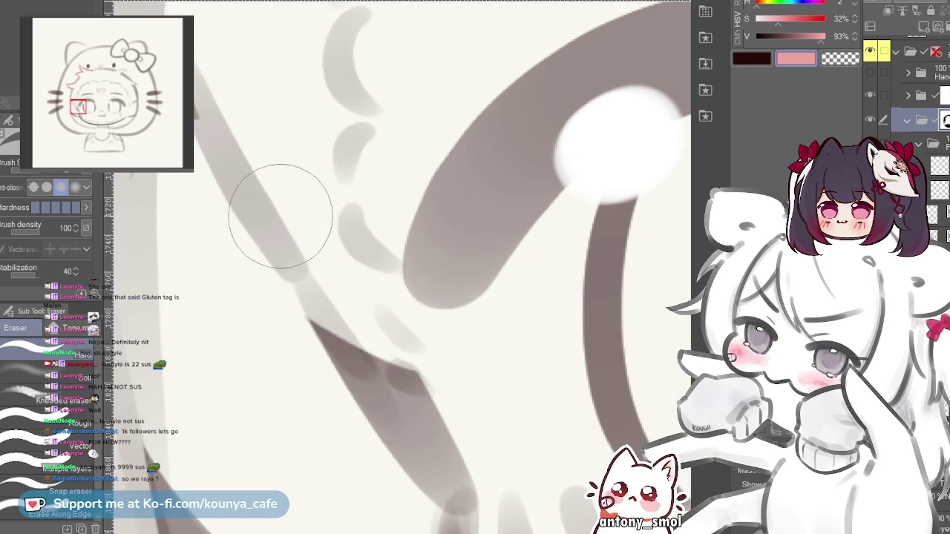
left_click_drag(382, 328, 455, 349)
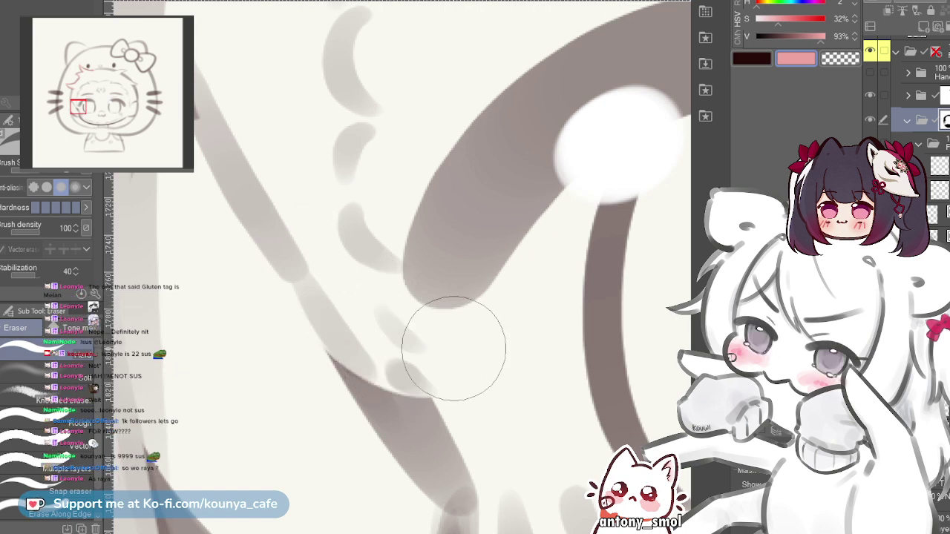
- Use a smaller eraser to shape the dark cheek line's upper end into a smooth taper beside the fur marks
key("bracketleft")
key("bracketleft")
left_click_drag(331, 316, 487, 368)
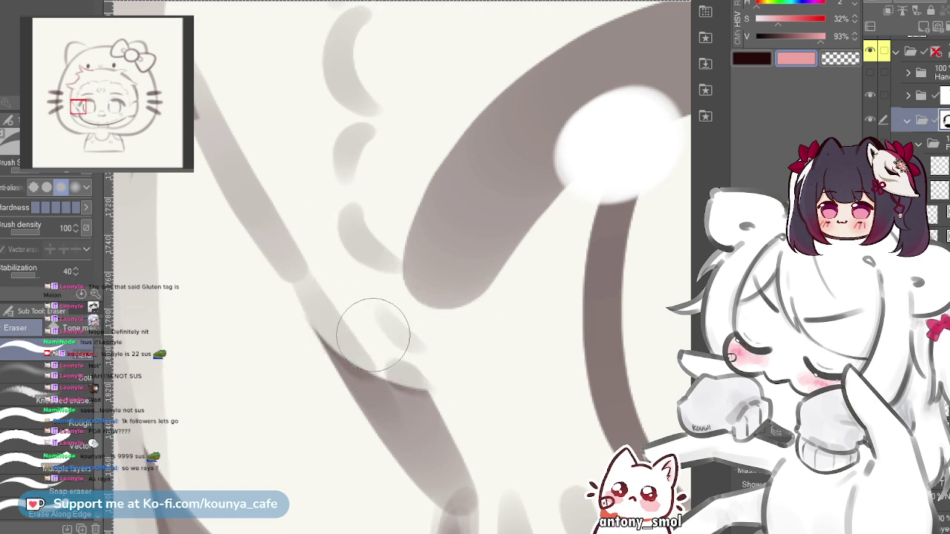
scroll(409, 347, "down", 3)
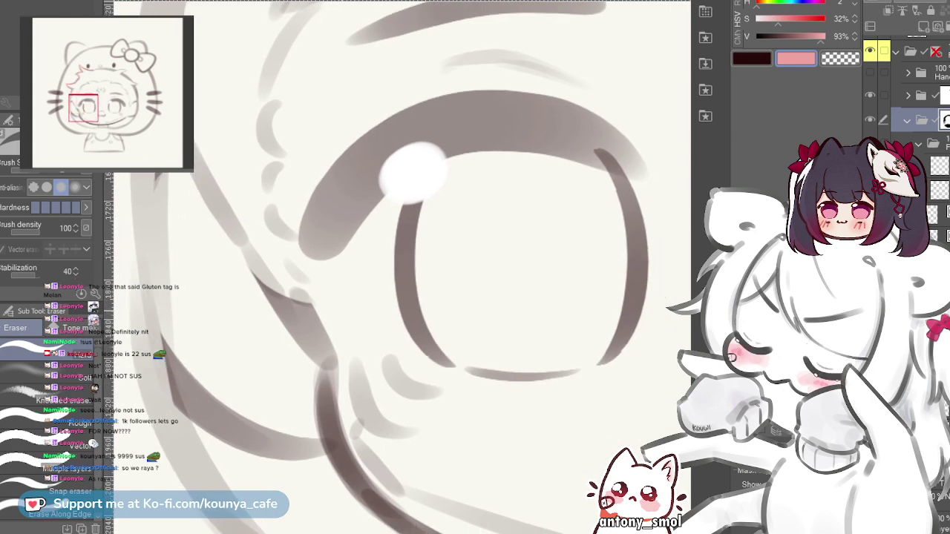
scroll(289, 305, "up", 2)
left_click_drag(286, 295, 358, 304)
scroll(360, 292, "up", 1)
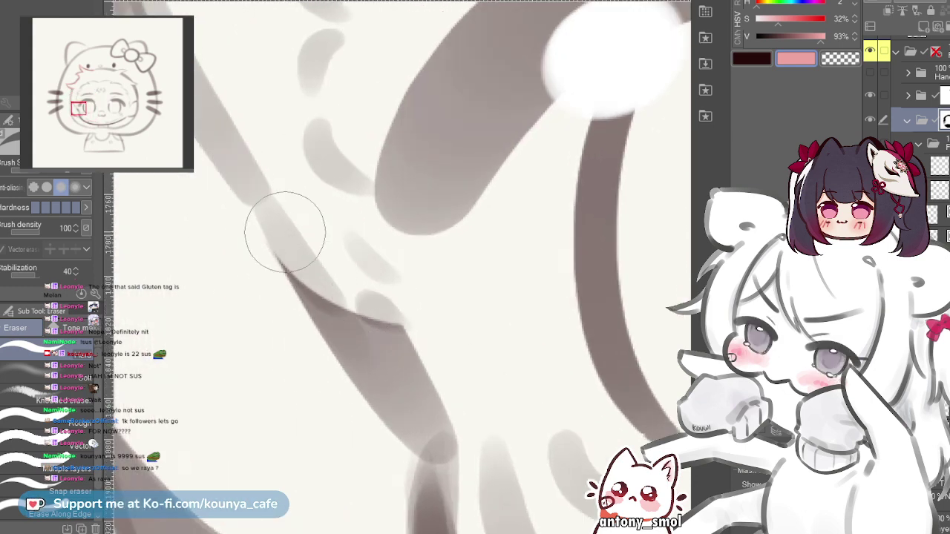
left_click_drag(284, 233, 454, 349)
left_click_drag(280, 241, 456, 364)
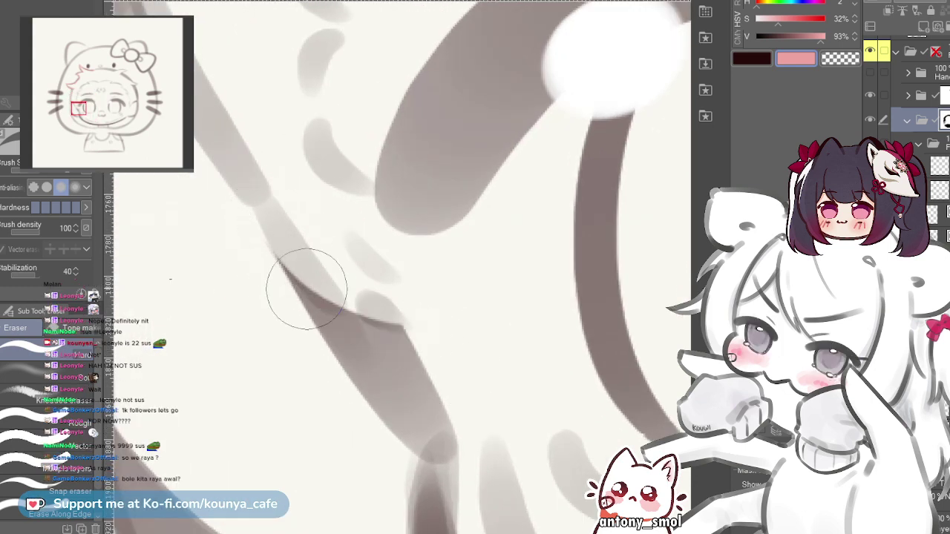
mouse_move(307, 288)
left_mouse_down()
mouse_move(462, 365)
mouse_move(380, 321)
left_mouse_up()
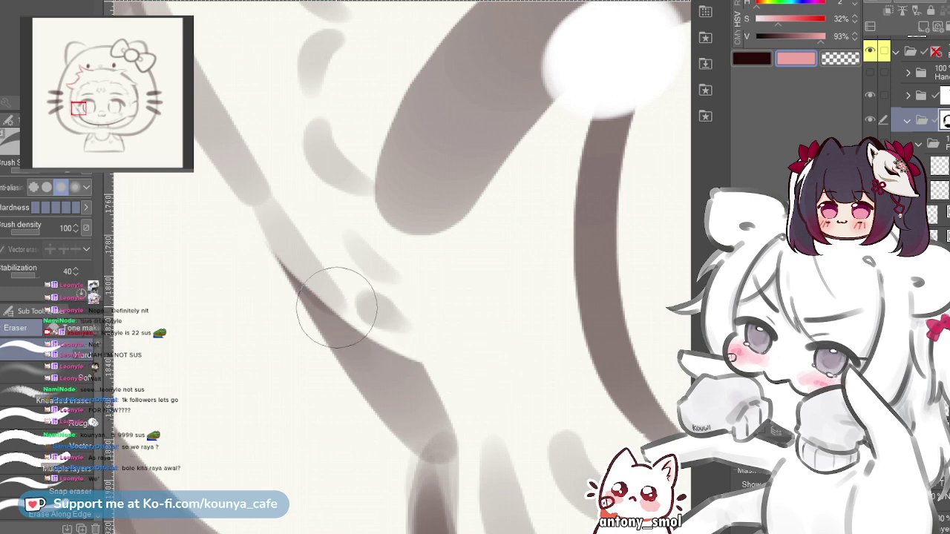
left_click_drag(264, 210, 473, 363)
scroll(377, 286, "down", 1)
scroll(379, 284, "down", 8)
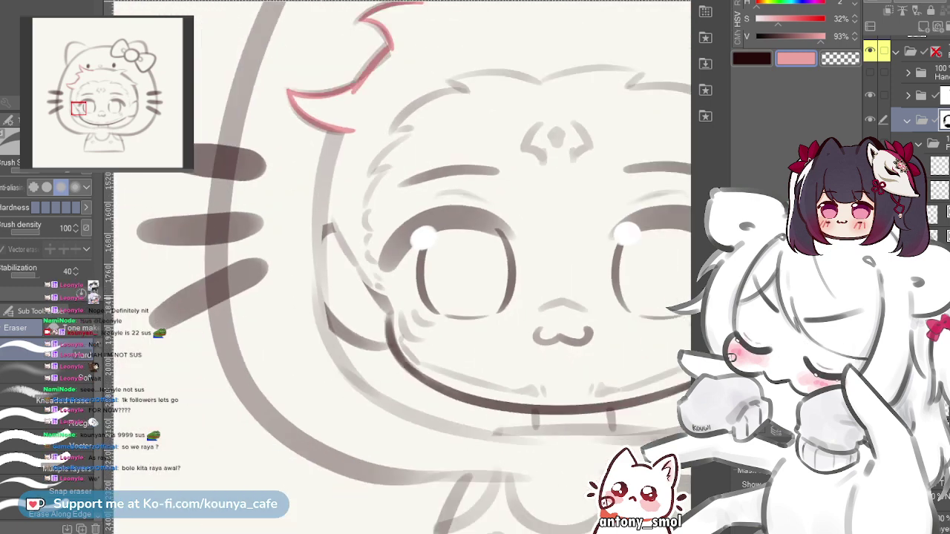
left_click_drag(378, 284, 279, 286)
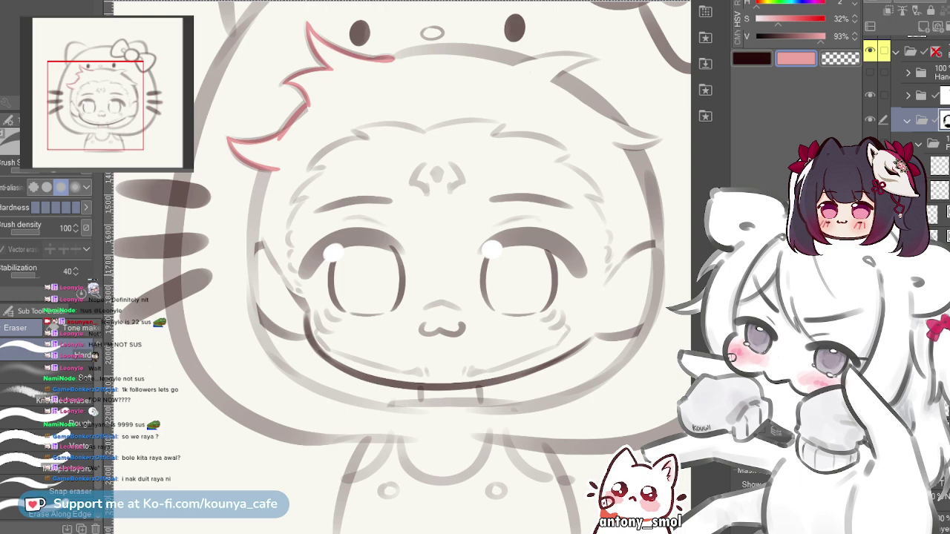
scroll(275, 285, "up", 5)
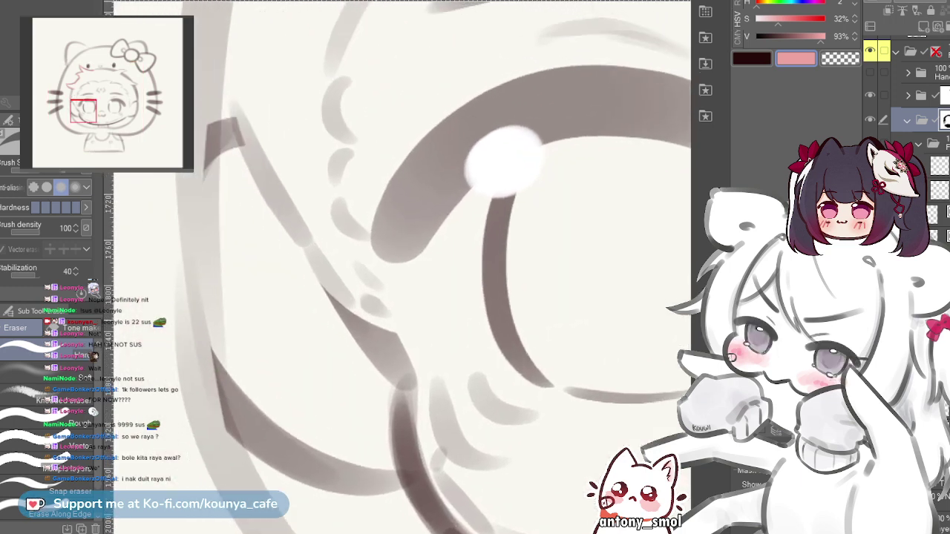
scroll(344, 278, "up", 1)
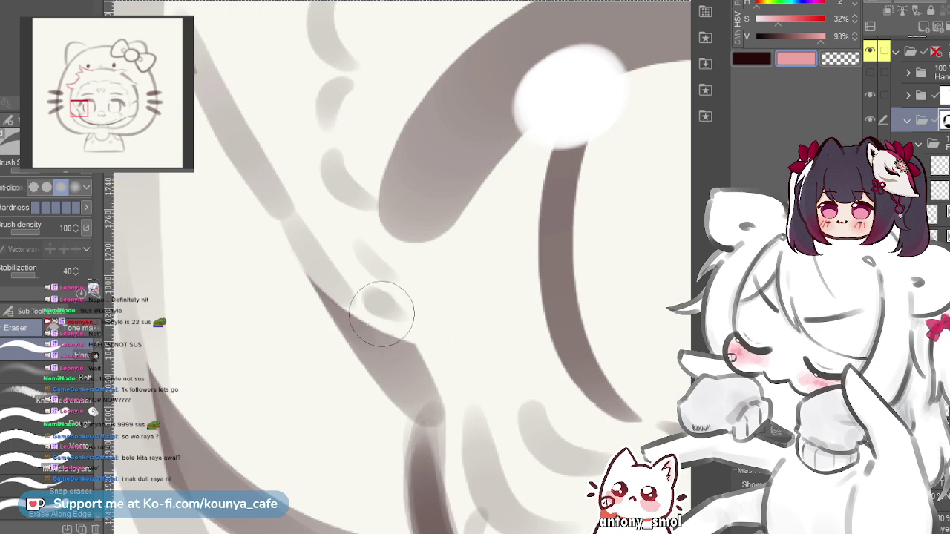
- Erase the bulge along the dark cheek line's outer edge so it narrows smoothly from the jaw to a thin point
left_click_drag(303, 244, 456, 359)
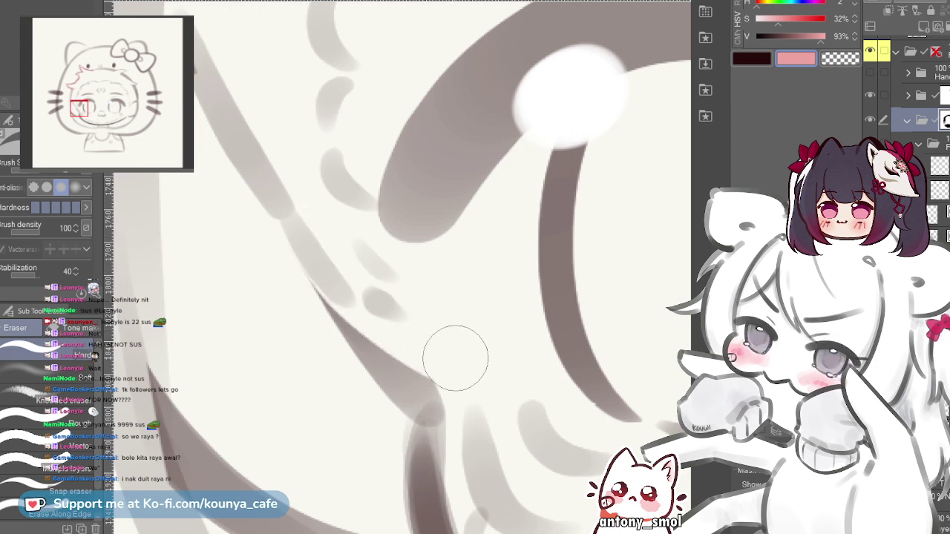
scroll(401, 267, "down", 4)
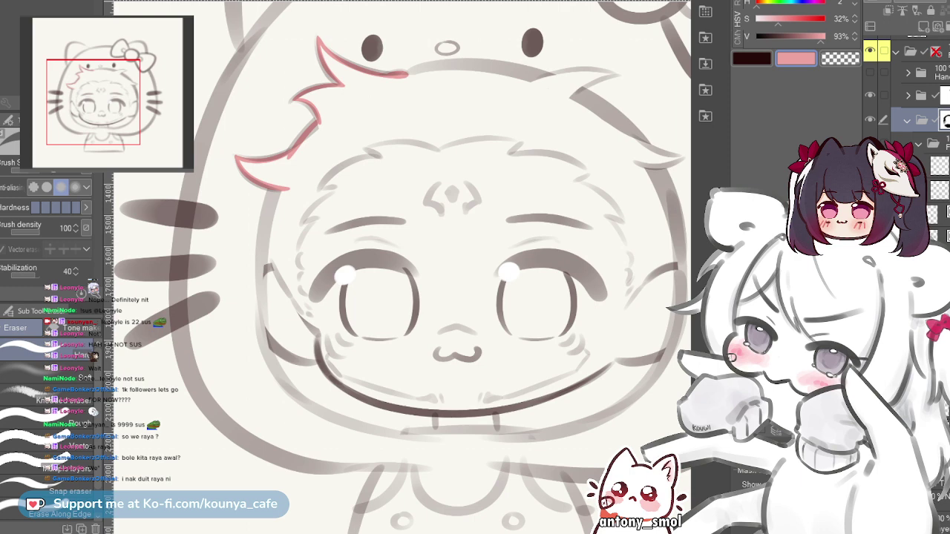
scroll(401, 267, "down", 3)
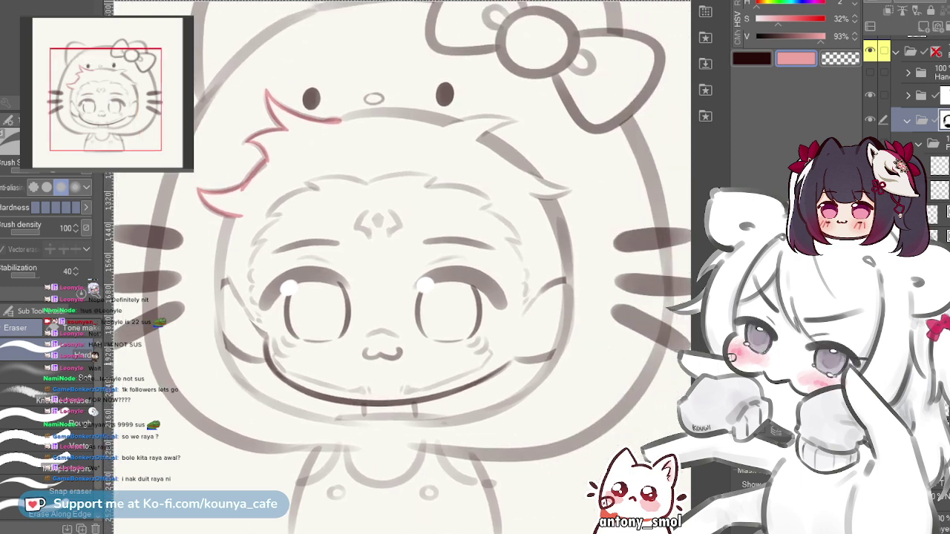
- Switch to the Round marker(Dark) pen and try a pink line down from the lowest left hair lock along the hood opening
left_click_drag(401, 267, 343, 278)
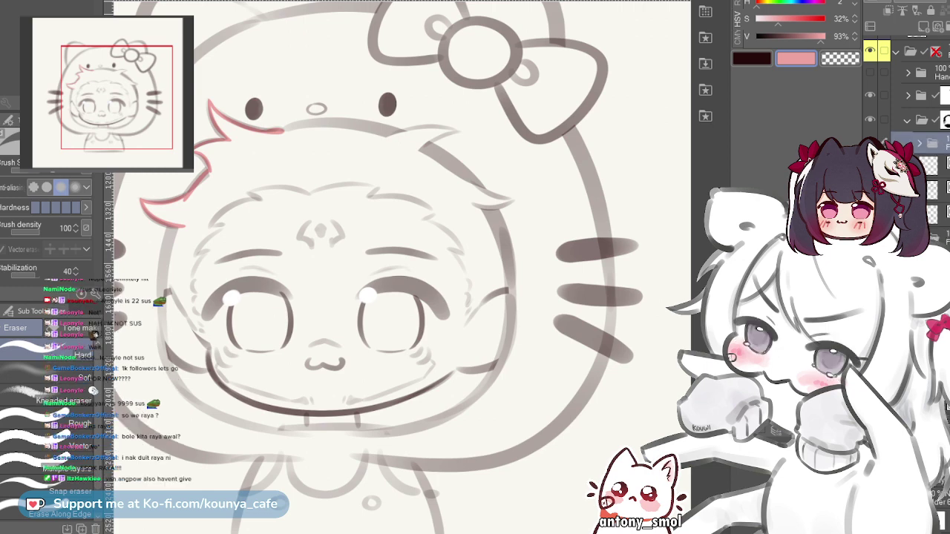
scroll(905, 275, "down", 4)
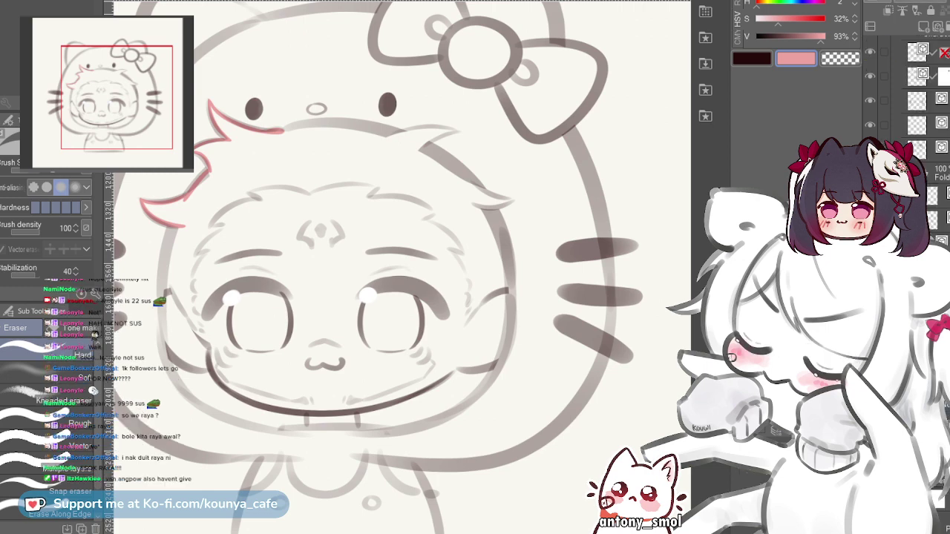
key("p")
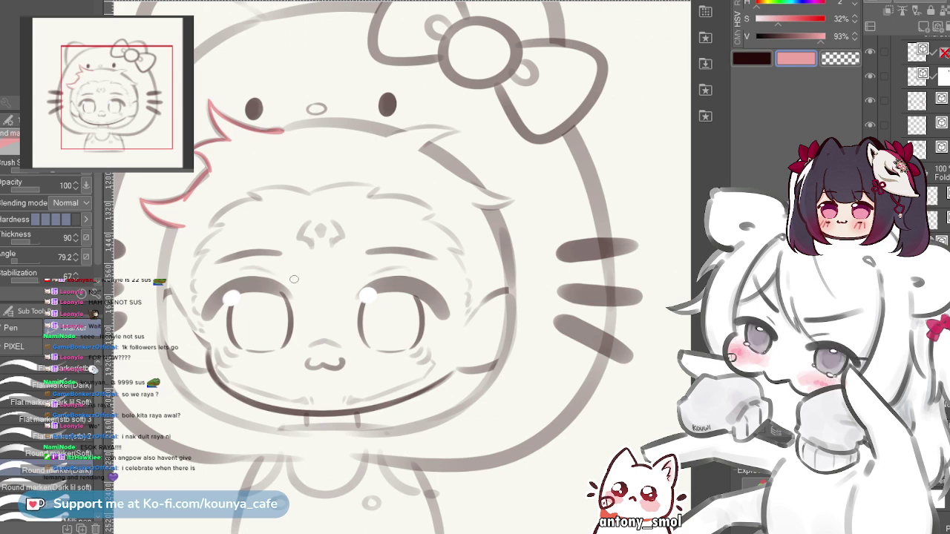
scroll(429, 334, "up", 6)
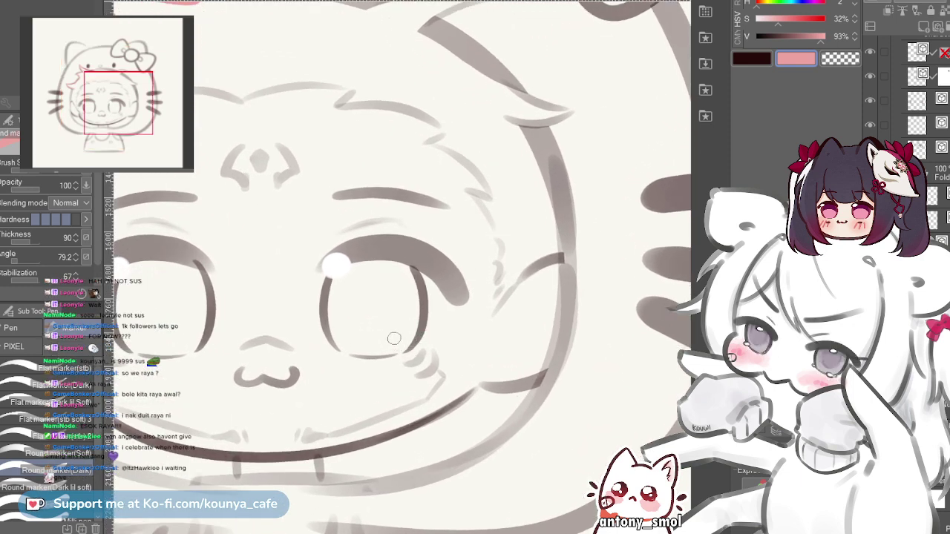
left_click_drag(336, 266, 469, 309)
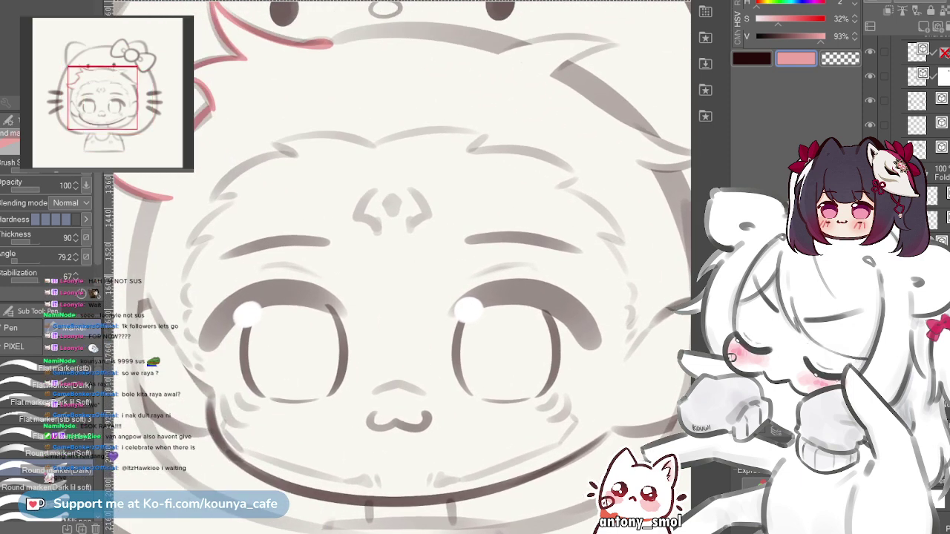
left_click_drag(287, 256, 436, 259)
scroll(287, 256, "up", 4)
left_click_drag(288, 256, 299, 245)
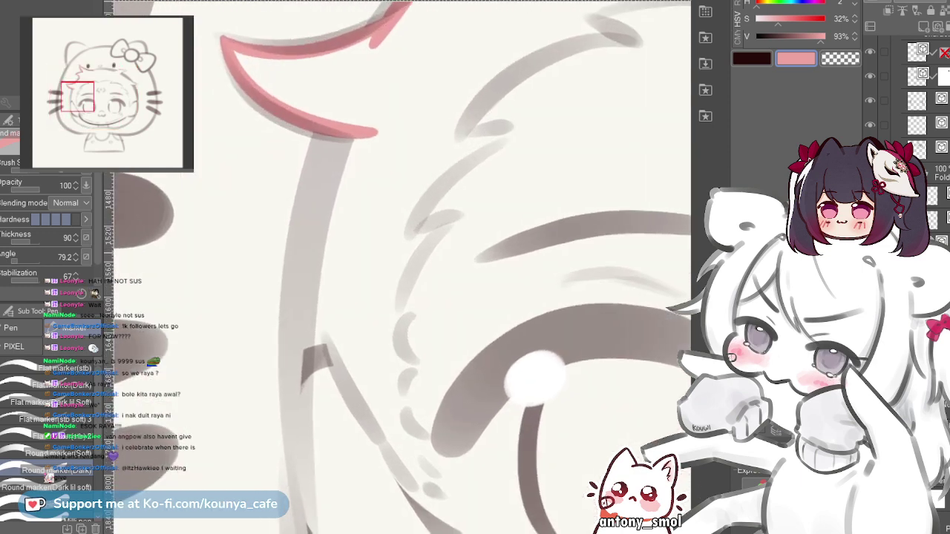
scroll(533, 379, "up", 3)
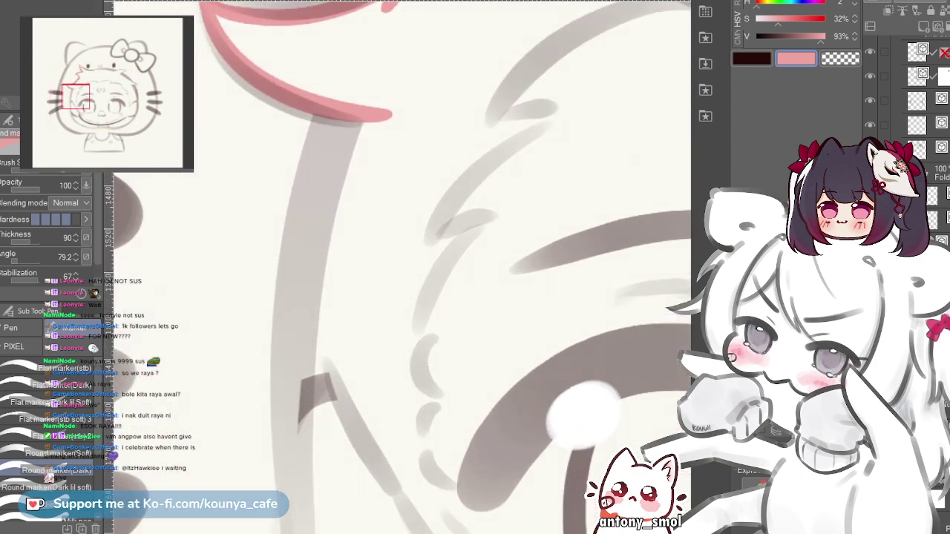
scroll(542, 397, "up", 1)
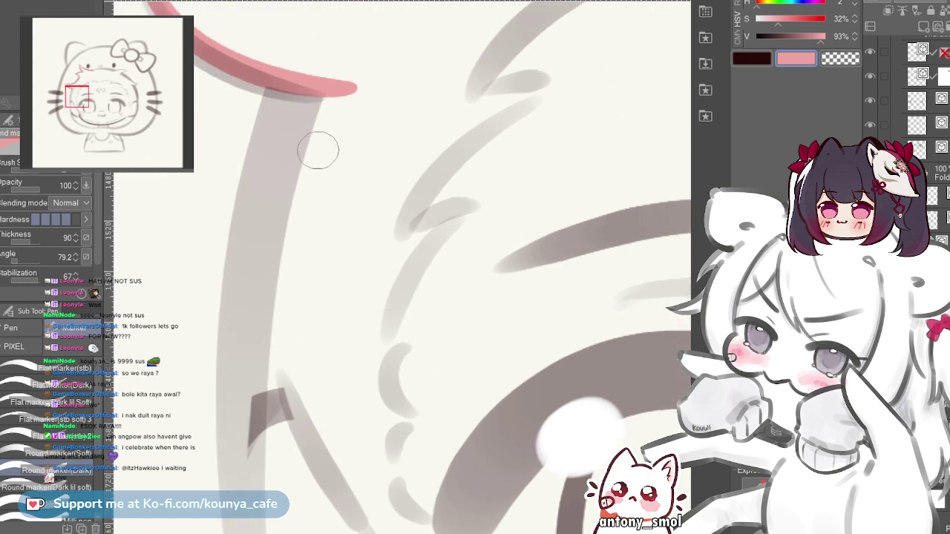
mouse_move(338, 93)
left_mouse_down()
mouse_move(273, 278)
mouse_move(268, 338)
left_mouse_up()
key("ctrl+z")
left_click_drag(329, 81, 278, 378)
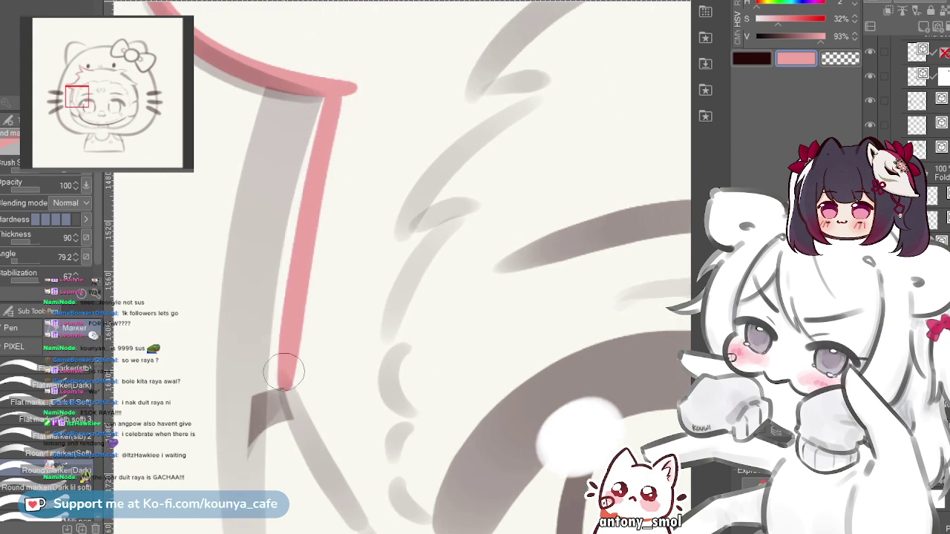
scroll(279, 379, "up", 1)
key("ctrl+z")
- Redraw the pink line as a gentle curve from the hair lock's lower edge down the hood opening, ending above the short dark side mark
mouse_move(337, 44)
left_mouse_down()
mouse_move(275, 339)
mouse_move(276, 405)
left_mouse_up()
left_click_drag(322, 165, 317, 62)
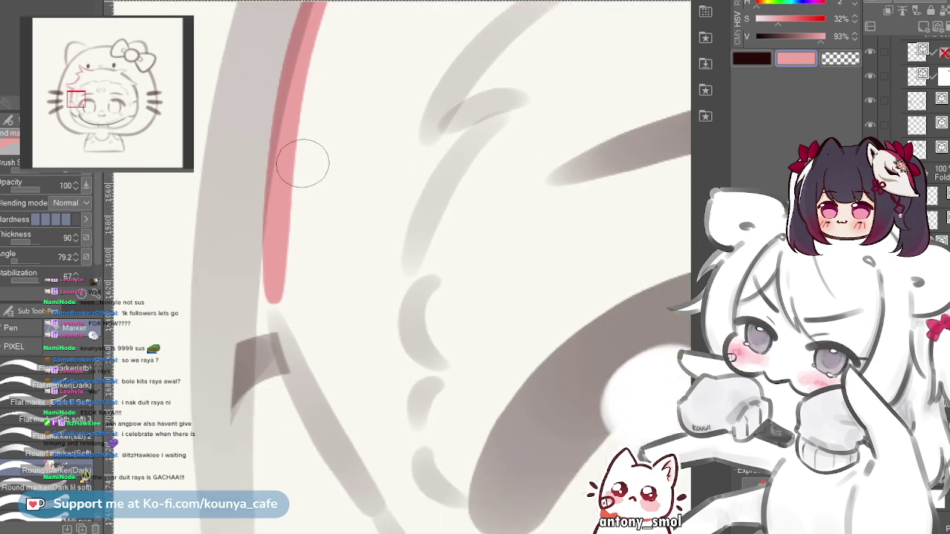
left_click_drag(304, 164, 298, 289)
scroll(317, 121, "down", 2)
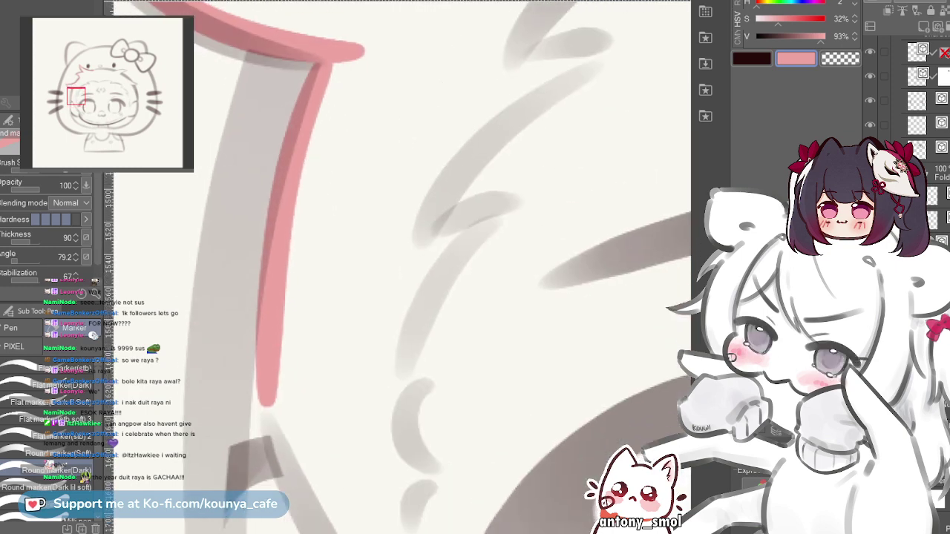
key("ctrl+z")
left_click_drag(329, 43, 278, 405)
key("ctrl+z")
mouse_move(327, 52)
left_mouse_down()
mouse_move(284, 169)
mouse_move(253, 392)
left_mouse_up()
key("ctrl+z")
mouse_move(329, 58)
left_mouse_down()
mouse_move(290, 156)
mouse_move(257, 371)
left_mouse_up()
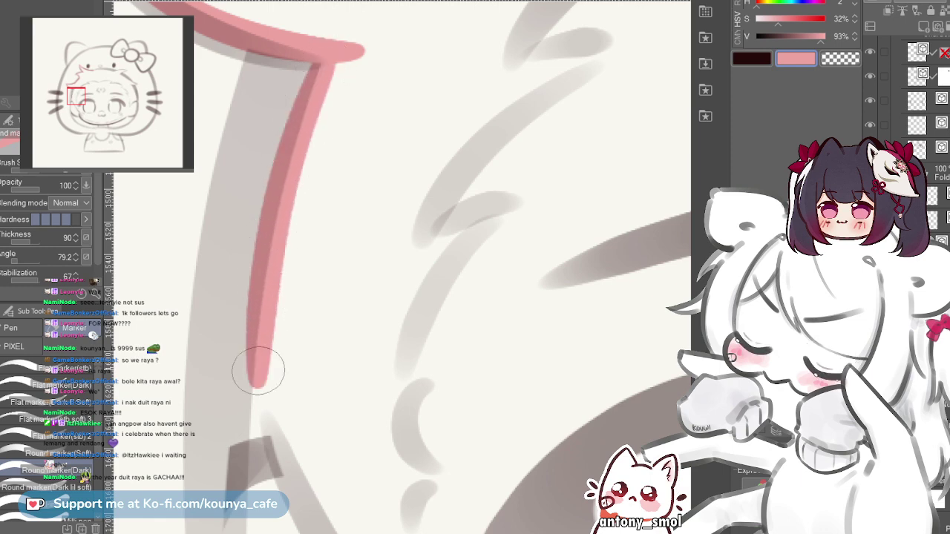
- Draw a pink line from the lower part of the vertical hair line diagonally down along the grey sketch line toward the cheek
scroll(276, 272, "down", 3)
mouse_move(260, 287)
left_mouse_down()
mouse_move(259, 230)
mouse_move(247, 210)
mouse_move(345, 449)
left_mouse_up()
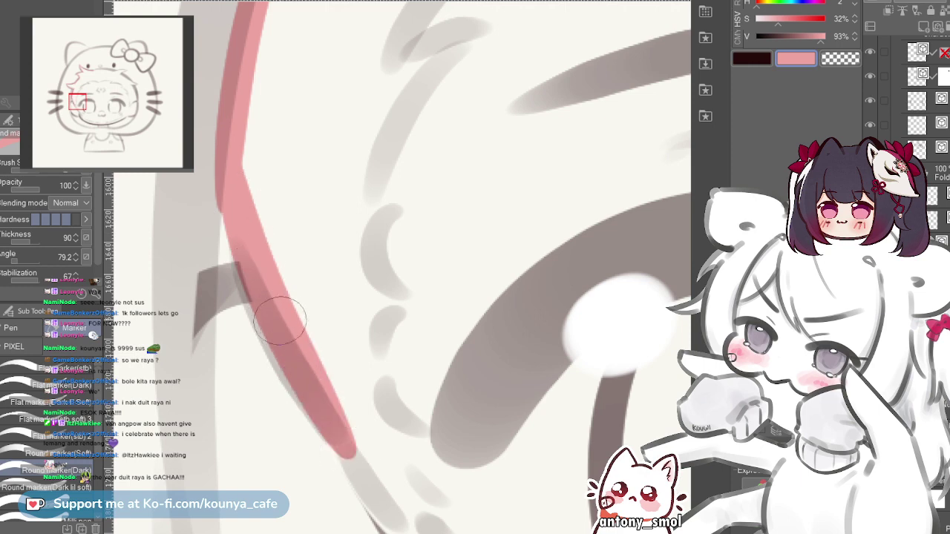
mouse_move(237, 248)
left_mouse_down()
mouse_move(217, 226)
mouse_move(234, 236)
left_mouse_up()
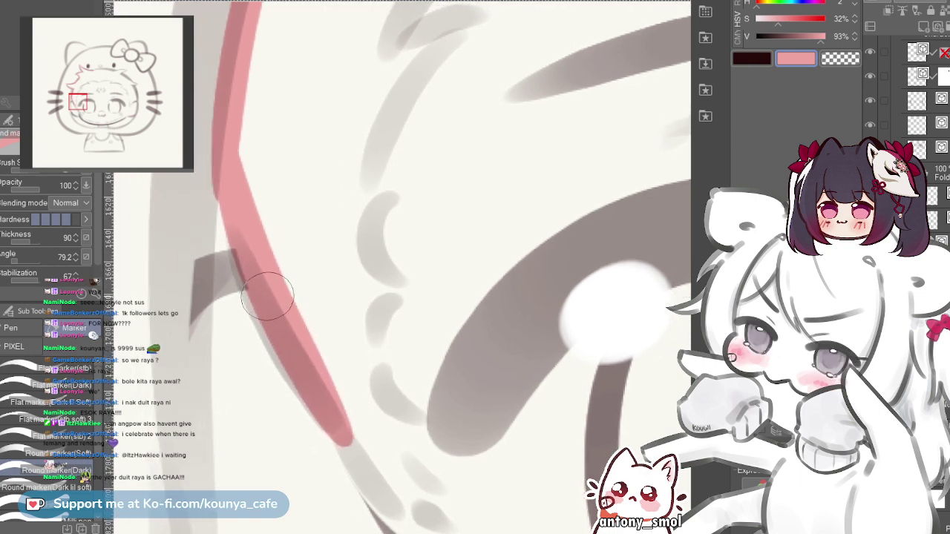
key("ctrl+z")
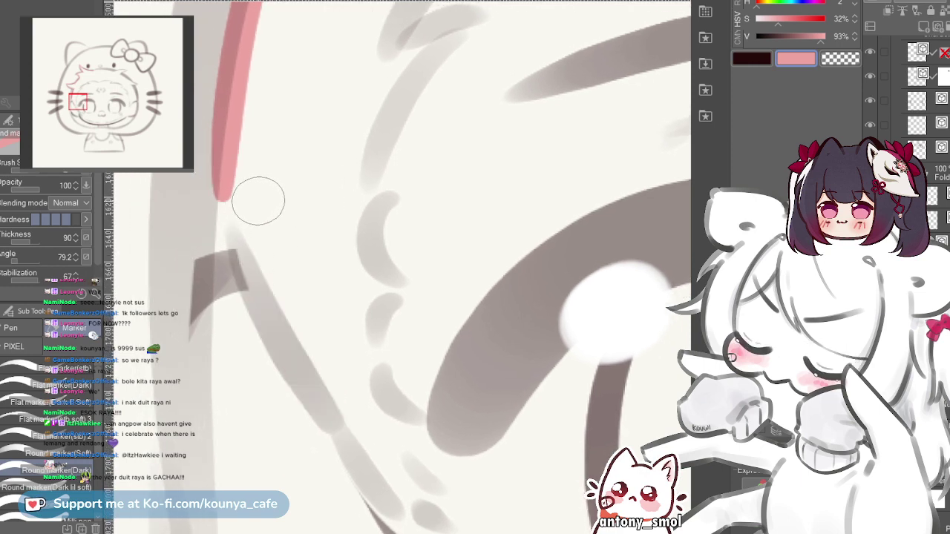
mouse_move(240, 181)
left_mouse_down()
mouse_move(306, 334)
mouse_move(289, 346)
mouse_move(354, 436)
left_mouse_up()
key("ctrl+z")
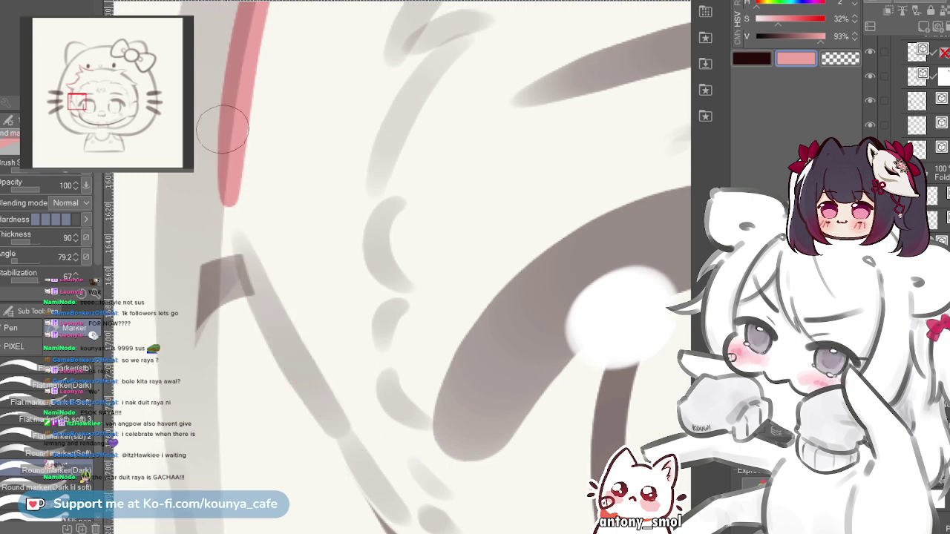
key("ctrl+z")
key("ctrl+z")
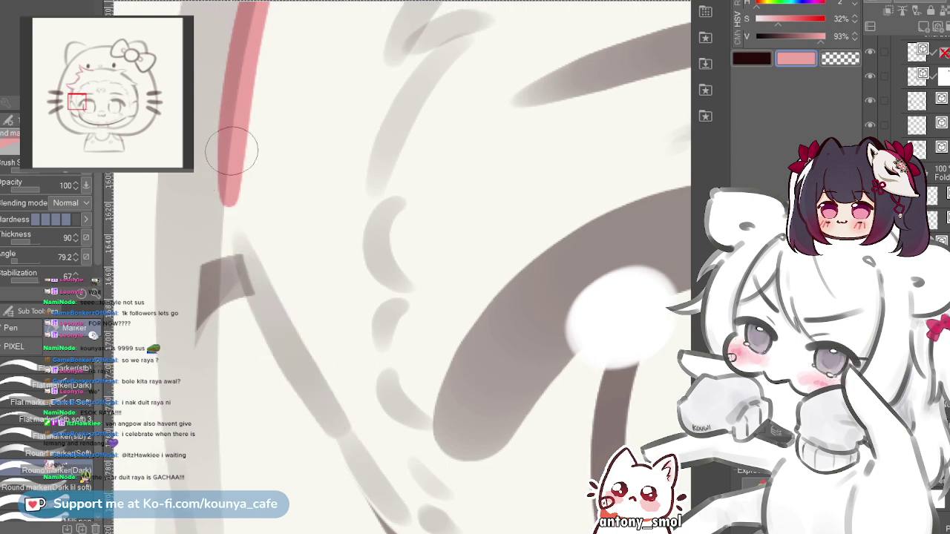
left_click_drag(238, 148, 271, 342)
key("ctrl+z")
left_click_drag(238, 149, 363, 435)
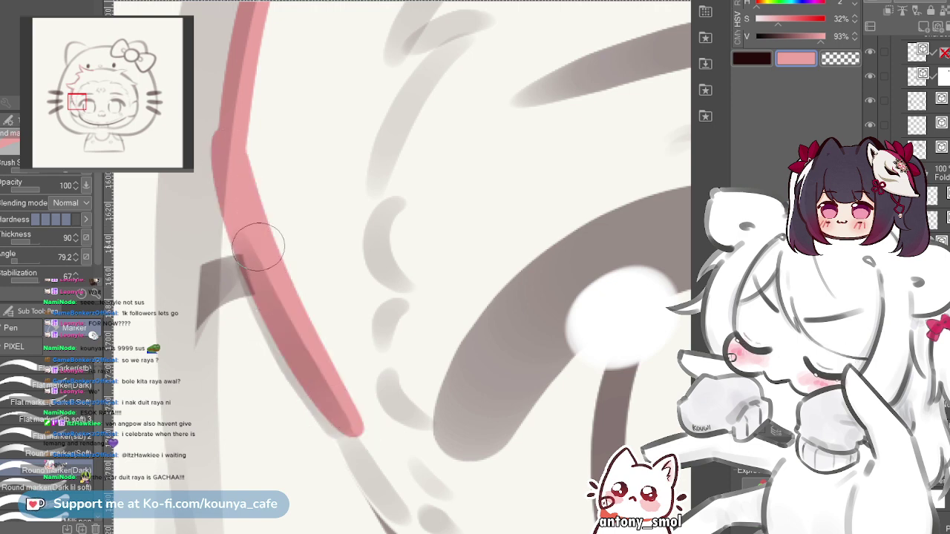
- Extend the pink diagonal line with a curved stroke along the fainter grey segment to the small fur mark below the eyelash
scroll(258, 247, "down", 3)
scroll(223, 178, "up", 2)
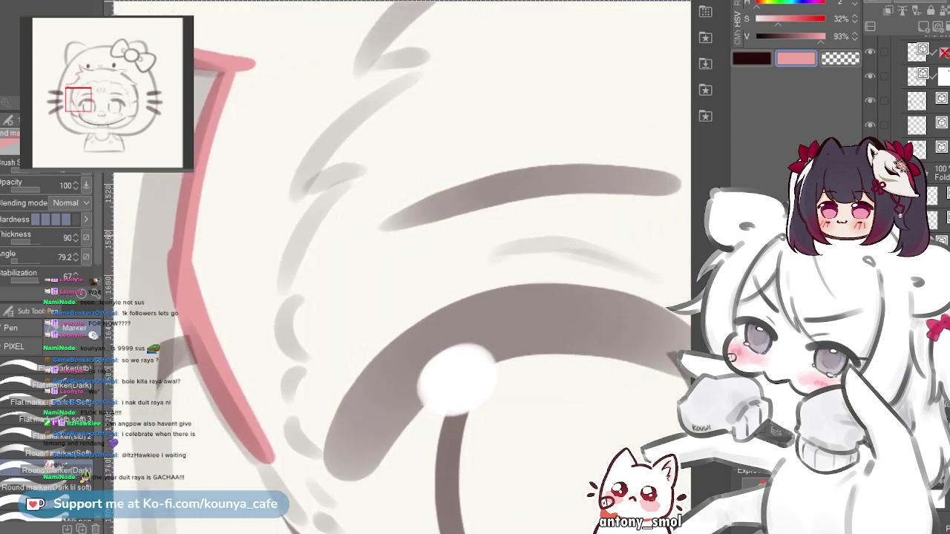
left_click_drag(276, 151, 230, 112)
scroll(262, 155, "down", 2)
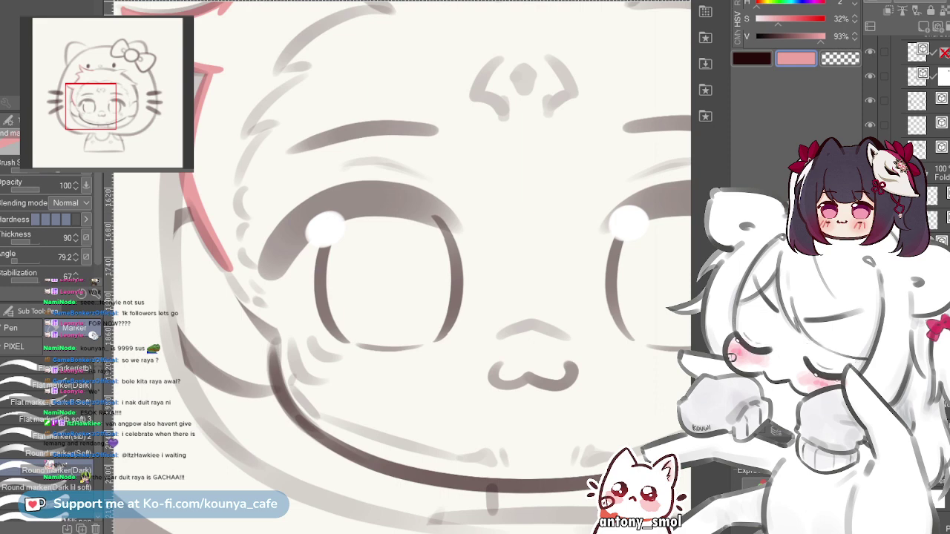
scroll(297, 260, "up", 6)
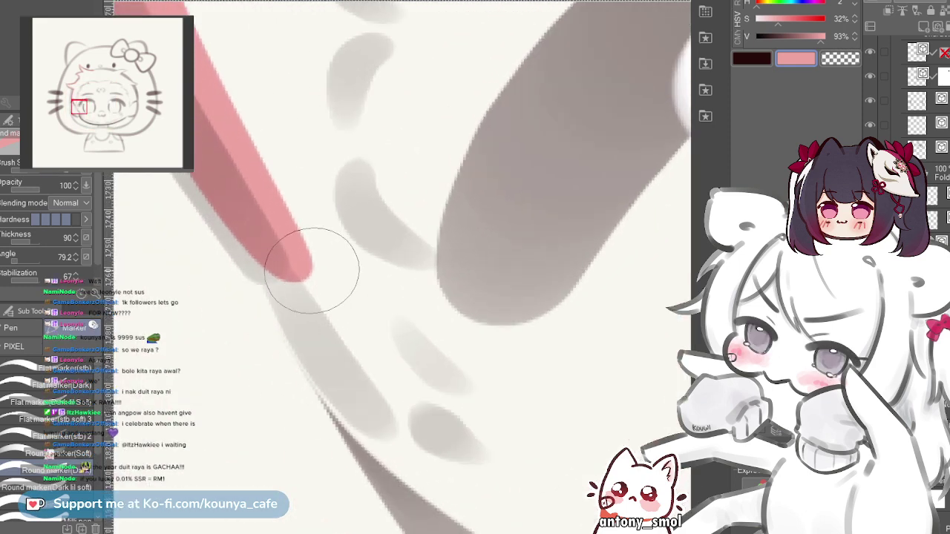
mouse_move(291, 269)
left_mouse_down()
mouse_move(334, 343)
mouse_move(410, 412)
left_mouse_up()
key("ctrl+z")
left_click_drag(296, 279, 349, 377)
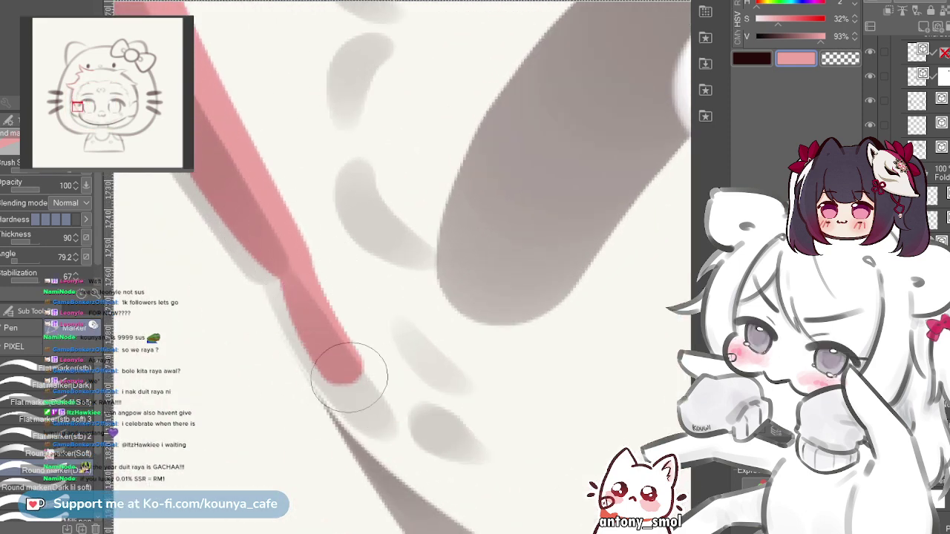
key("ctrl+z")
mouse_move(265, 208)
left_mouse_down()
mouse_move(315, 334)
mouse_move(446, 424)
left_mouse_up()
key("ctrl+z")
left_click_drag(275, 251, 413, 429)
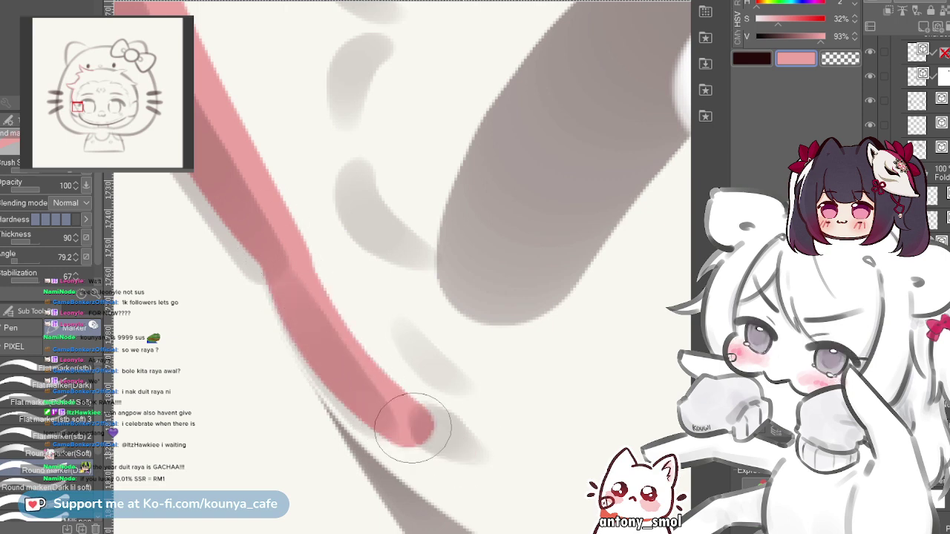
key("ctrl+z")
mouse_move(293, 244)
left_mouse_down()
mouse_move(329, 335)
mouse_move(413, 424)
left_mouse_up()
key("ctrl+z")
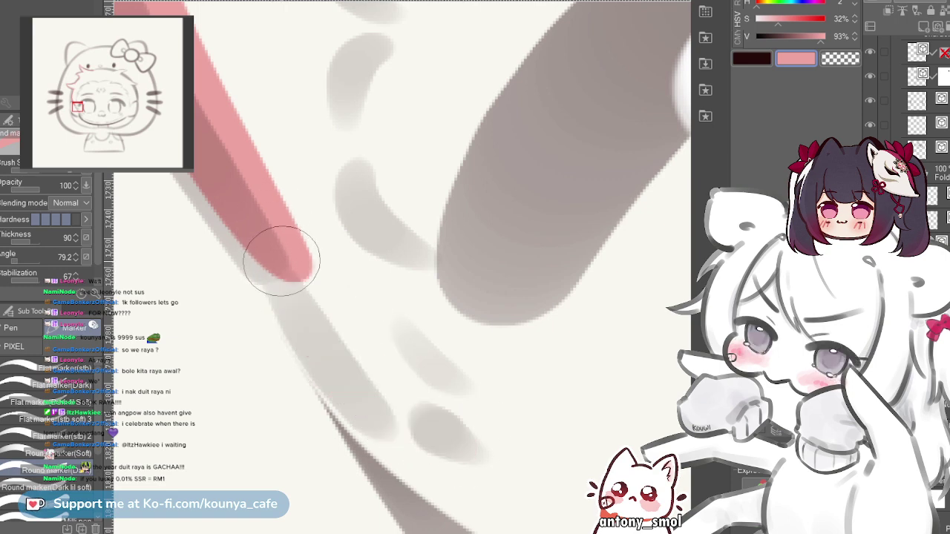
left_click_drag(282, 260, 461, 423)
- Draw a second pink strand curving down from the lowest fur tuft beside the eyelash to meet the diagonal line's pointed end
mouse_move(361, 204)
left_mouse_down()
mouse_move(449, 405)
mouse_move(366, 276)
mouse_move(457, 424)
left_mouse_up()
key("ctrl+z")
key("ctrl+z")
mouse_move(366, 219)
left_mouse_down()
mouse_move(379, 347)
mouse_move(411, 356)
left_mouse_up()
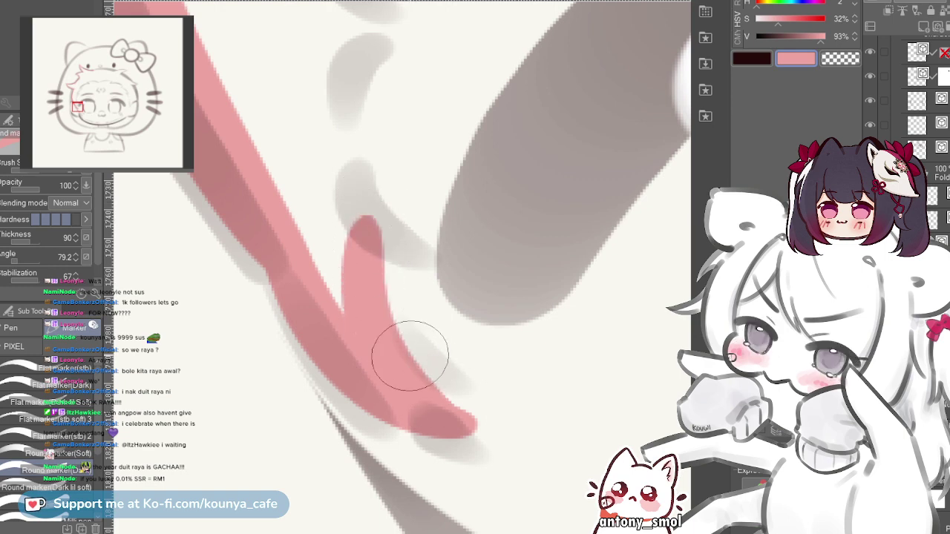
left_click_drag(387, 313, 445, 397)
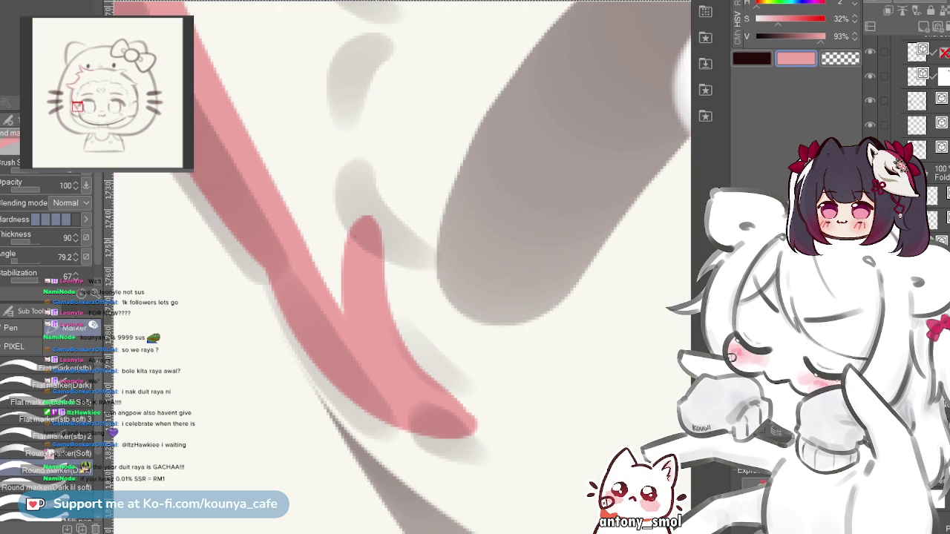
scroll(356, 238, "down", 3)
left_click_drag(362, 223, 334, 332)
scroll(338, 320, "up", 2)
mouse_move(323, 291)
left_mouse_down()
mouse_move(325, 329)
mouse_move(363, 329)
mouse_move(375, 367)
left_mouse_up()
key("ctrl+z")
key("ctrl+z")
left_click_drag(318, 281, 321, 339)
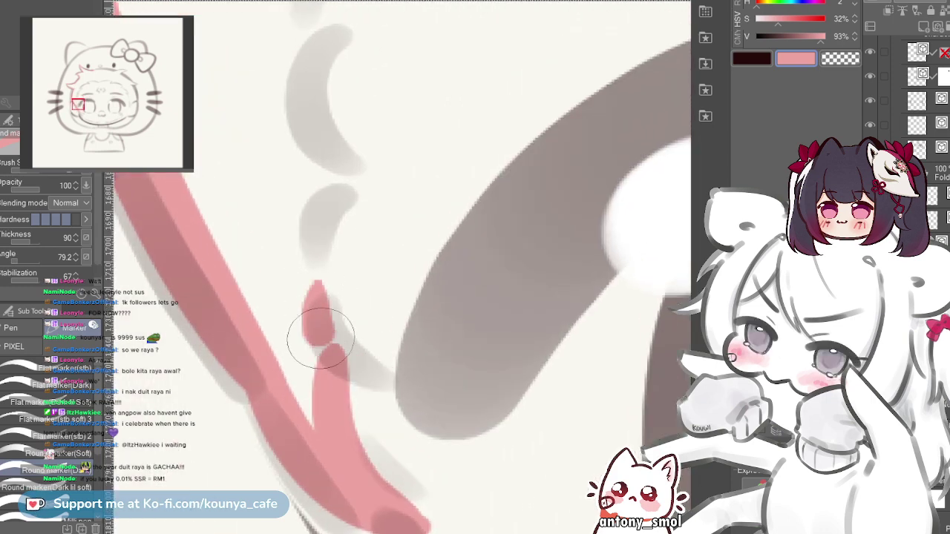
scroll(342, 302, "up", 2)
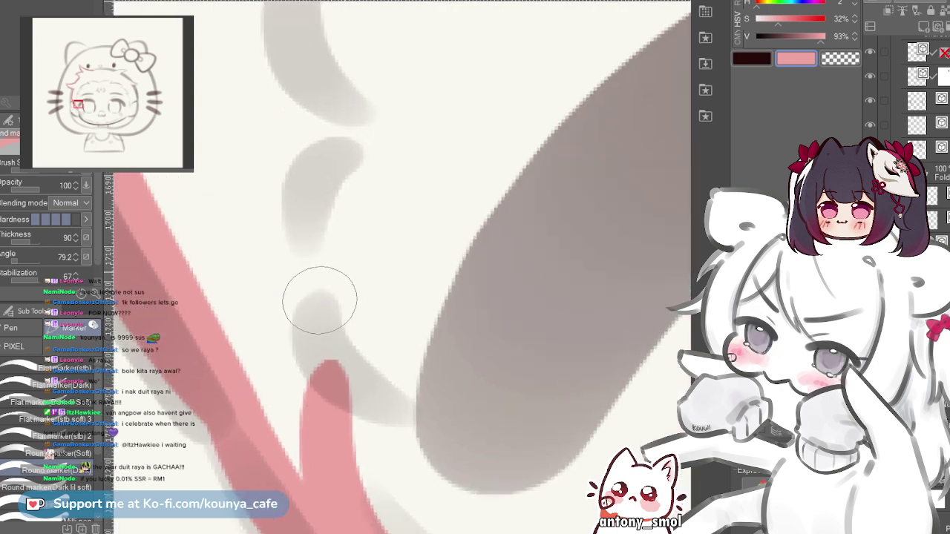
- Draw a curved pink fur stroke over the grey tuft beside the eyelash, above the strand that joins the diagonal line
left_click_drag(343, 170, 377, 152)
mouse_move(369, 105)
left_mouse_down()
mouse_move(315, 256)
mouse_move(361, 128)
mouse_move(344, 268)
mouse_move(385, 107)
mouse_move(336, 230)
left_mouse_up()
key("ctrl+z")
key("ctrl+z")
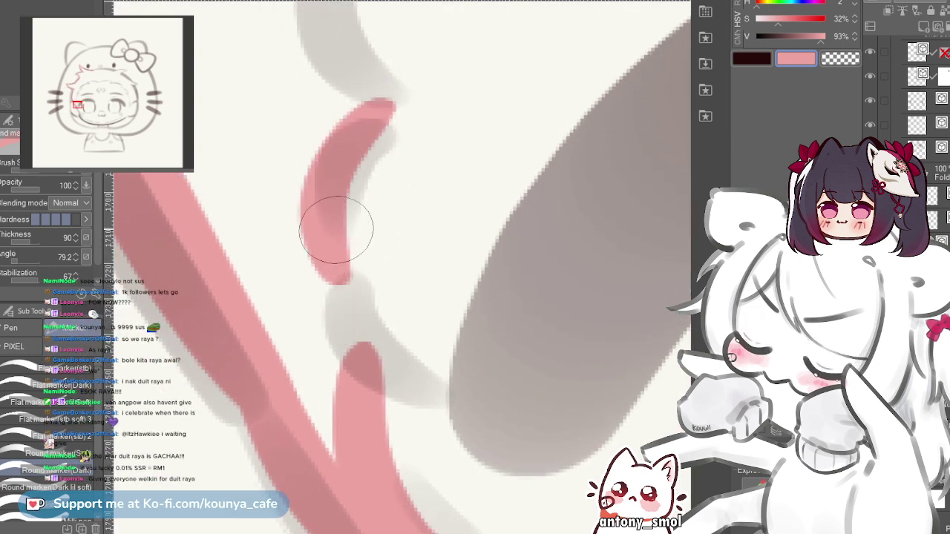
key("ctrl+z")
left_click_drag(377, 106, 330, 263)
key("ctrl+z")
mouse_move(380, 108)
left_mouse_down()
mouse_move(339, 144)
mouse_move(348, 271)
mouse_move(326, 257)
mouse_move(315, 225)
left_mouse_up()
key("ctrl+z")
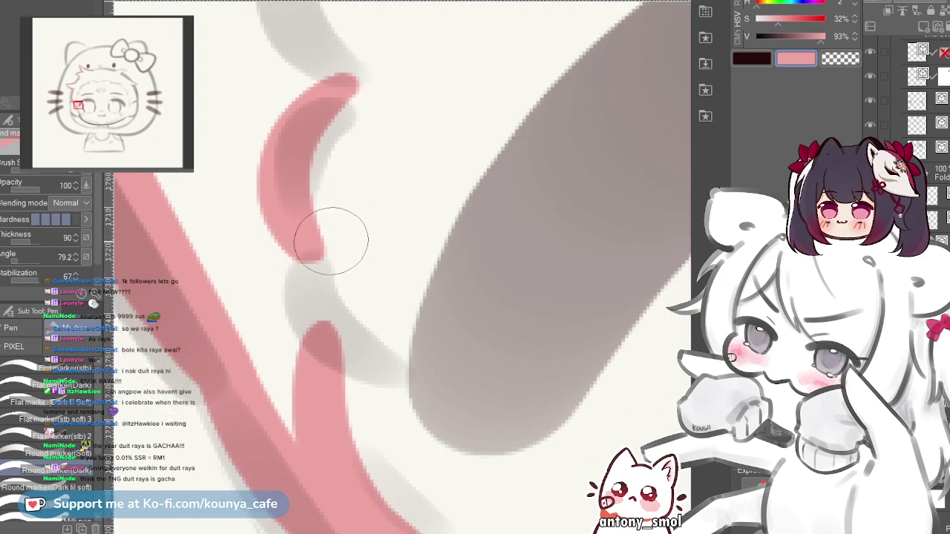
- Add a short pink stroke linking the curved fur tuft's lower end to the top of the strand below
scroll(333, 241, "up", 2)
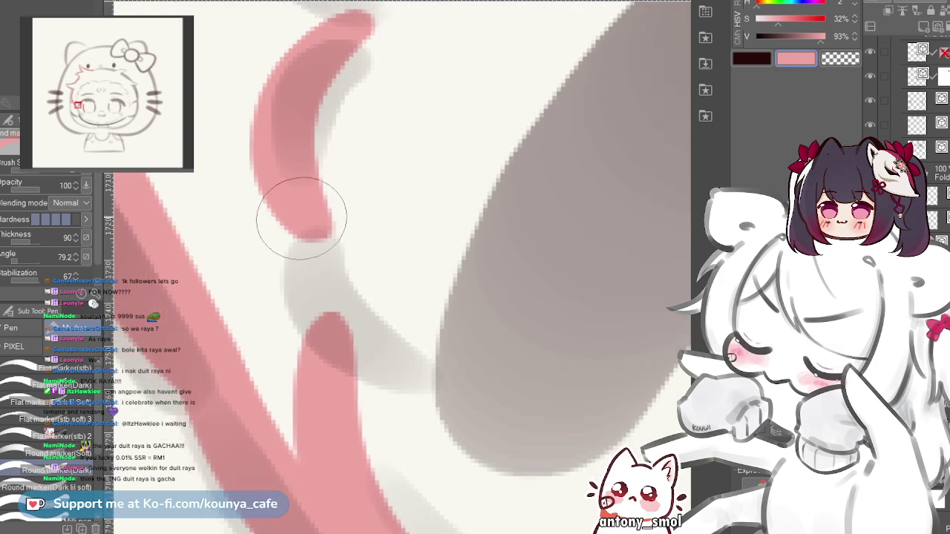
mouse_move(302, 236)
left_mouse_down()
mouse_move(355, 329)
mouse_move(305, 255)
mouse_move(321, 292)
mouse_move(315, 306)
left_mouse_up()
key("ctrl+z")
scroll(323, 284, "down", 6)
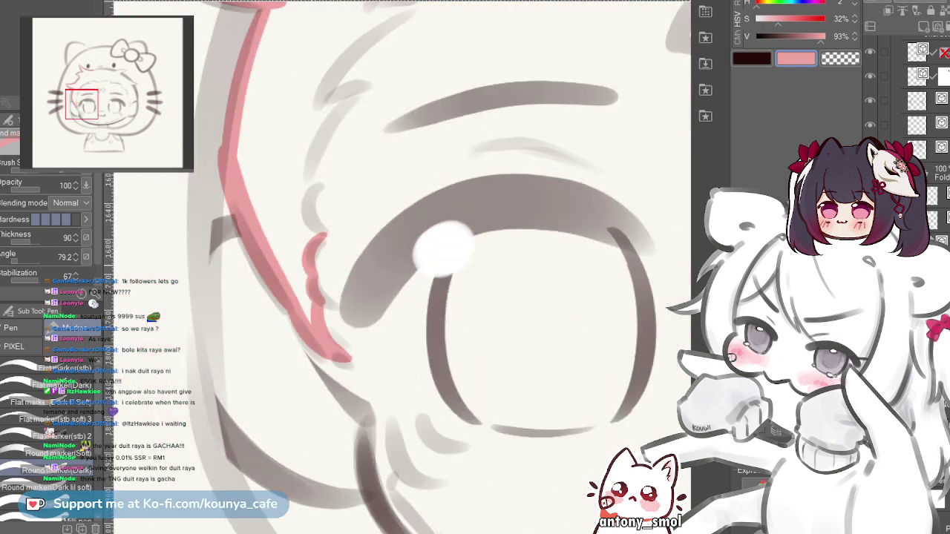
- Draw a curved pink fur stroke over the grey tuft directly above the topmost pink stroke beside the eyelash, joining its tip
scroll(325, 291, "up", 6)
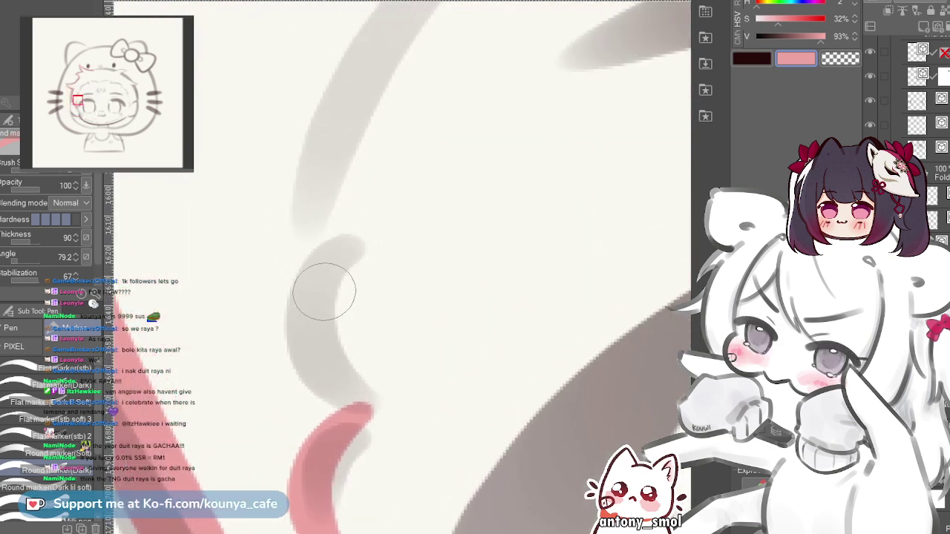
left_click_drag(312, 256, 307, 361)
key("ctrl+z")
mouse_move(312, 256)
left_mouse_down()
mouse_move(305, 379)
mouse_move(327, 376)
mouse_move(299, 313)
mouse_move(350, 412)
left_mouse_up()
key("ctrl+z")
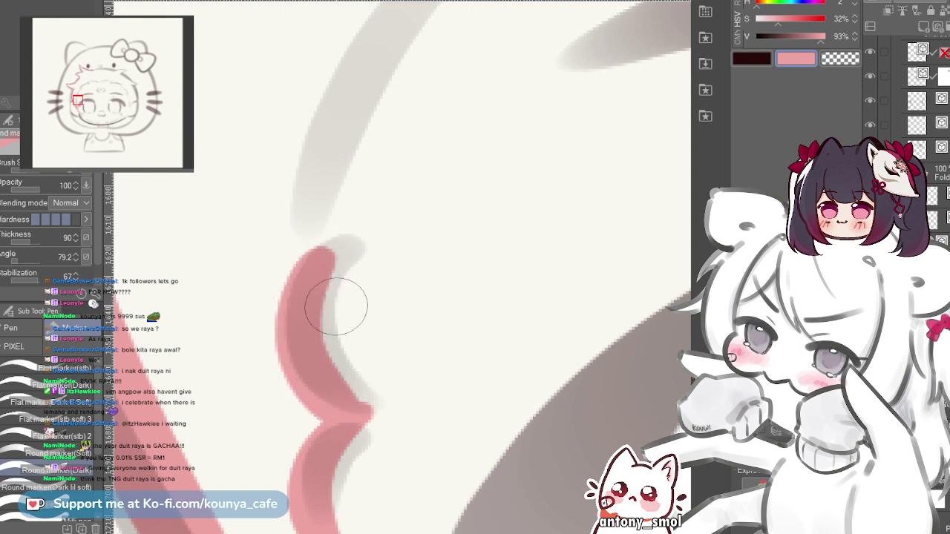
left_click_drag(336, 307, 332, 441)
- Draw a long curved pink strand along the grey line from the upper tuft down to the top of the new fur stroke
scroll(326, 312, "down", 2)
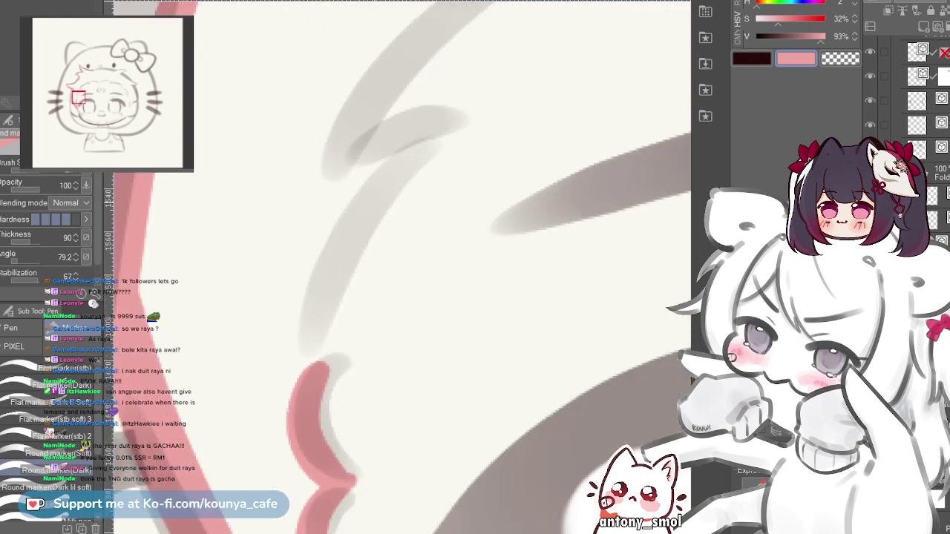
scroll(363, 245, "up", 2)
mouse_move(389, 162)
left_mouse_down()
mouse_move(411, 208)
mouse_move(470, 171)
left_mouse_up()
left_click_drag(522, 96, 374, 382)
key("ctrl+z")
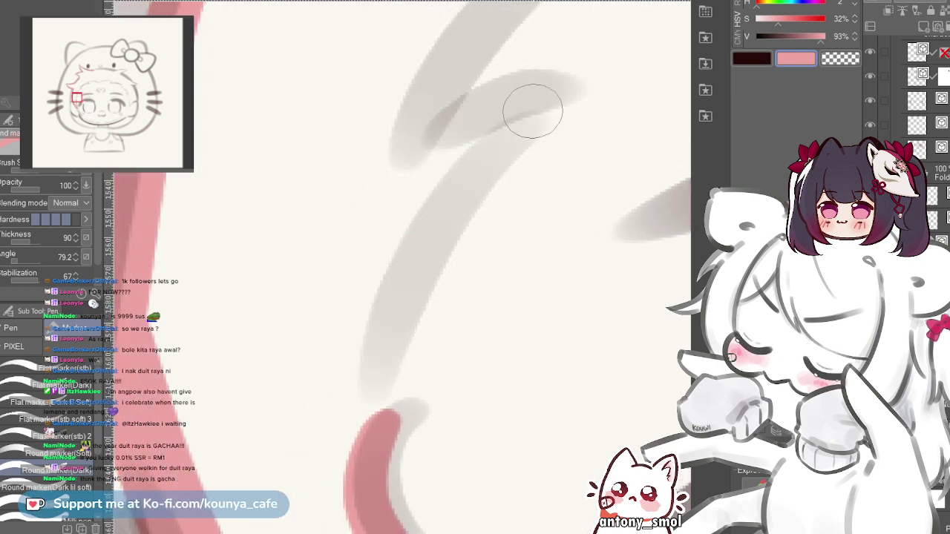
mouse_move(533, 112)
left_mouse_down()
mouse_move(487, 146)
mouse_move(378, 365)
left_mouse_up()
key("ctrl+z")
left_click_drag(516, 100, 365, 409)
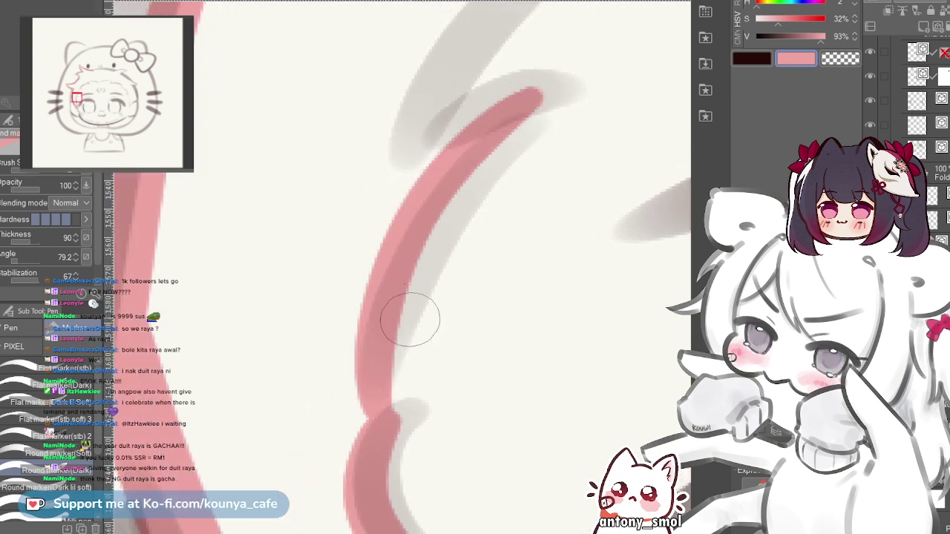
key("ctrl+z")
mouse_move(523, 93)
left_mouse_down()
mouse_move(449, 170)
mouse_move(357, 401)
left_mouse_up()
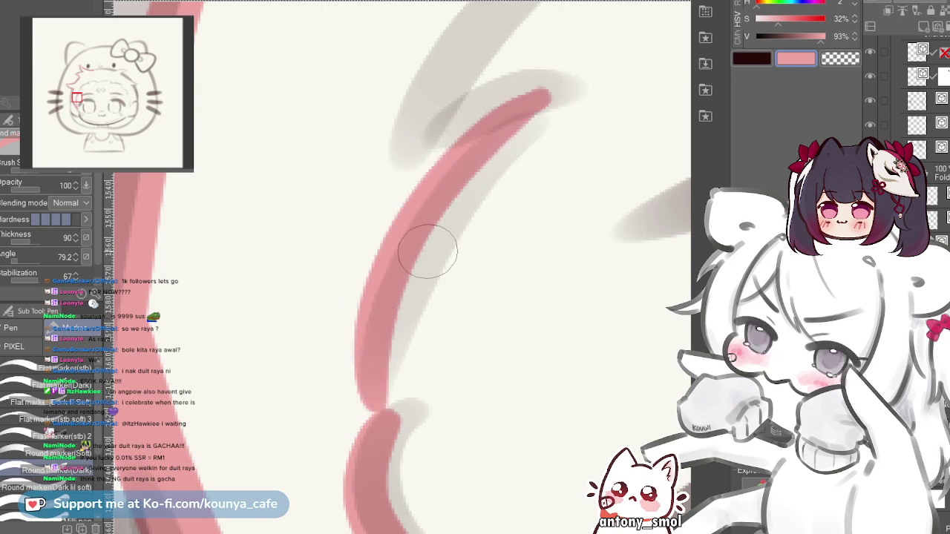
key("ctrl+z")
mouse_move(529, 91)
left_mouse_down()
mouse_move(493, 130)
mouse_move(387, 290)
mouse_move(382, 360)
left_mouse_up()
key("ctrl+z")
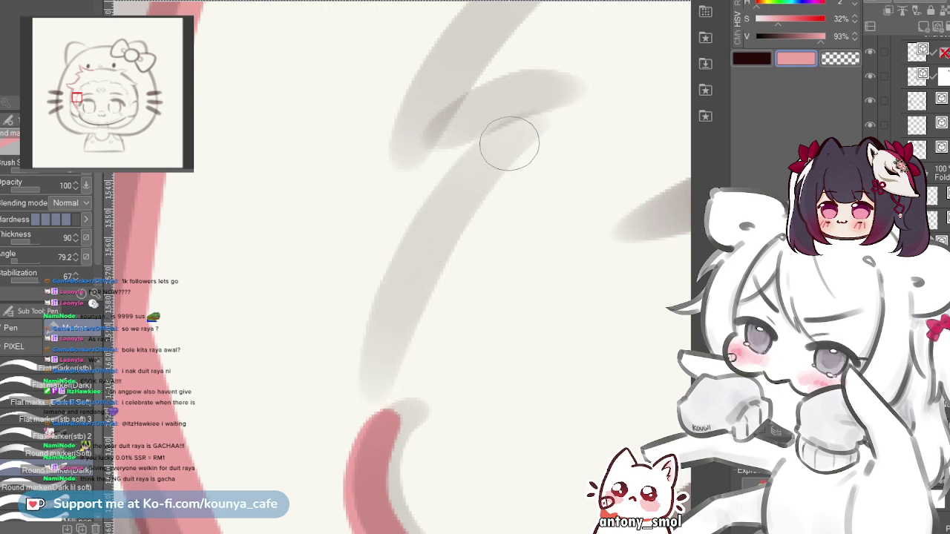
left_click(536, 95)
left_click_drag(532, 99, 375, 419)
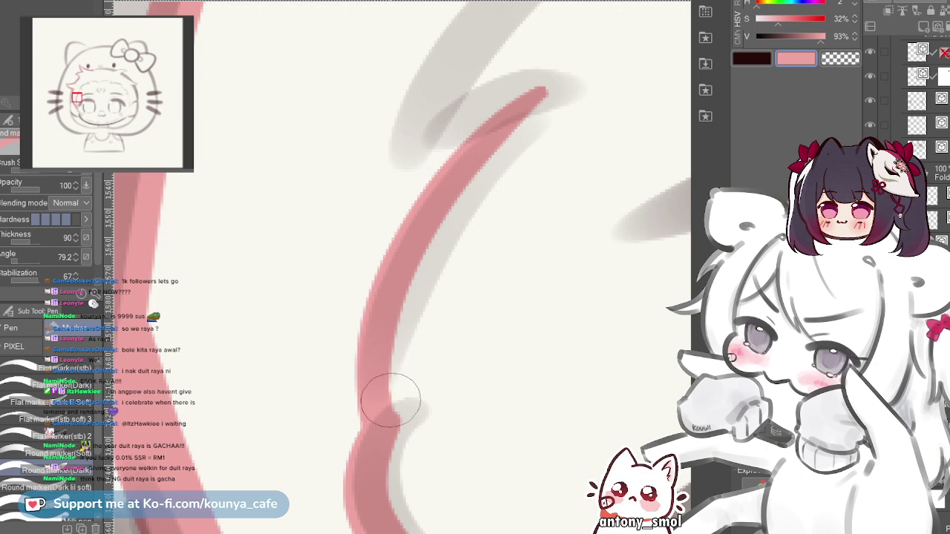
- Rework the long curved pink strand with another pass, touching up its upper tip at the grey tuft
key("ctrl+minus")
scroll(386, 371, "down", 4)
scroll(405, 349, "up", 4)
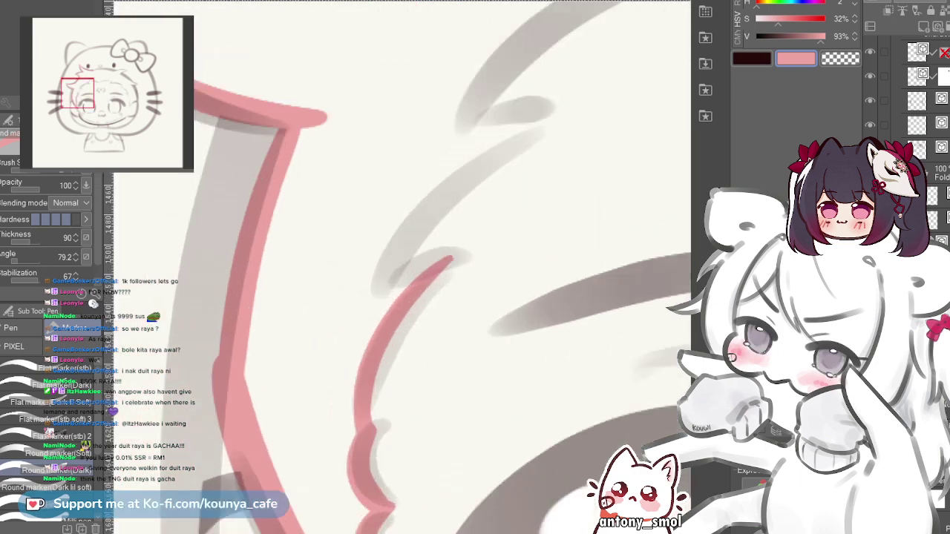
left_click_drag(406, 349, 459, 272)
left_click_drag(496, 152, 371, 412)
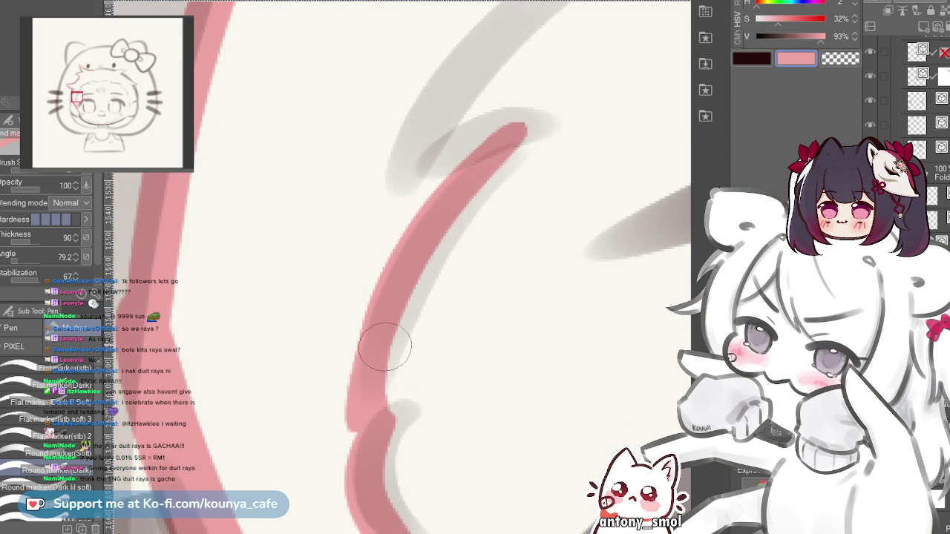
key("ctrl+z")
left_click_drag(470, 189, 526, 123)
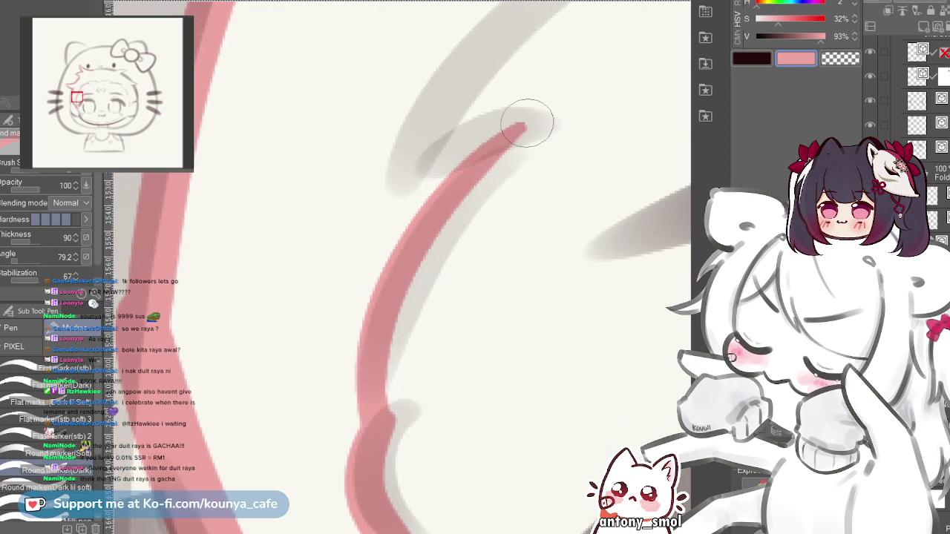
- Continue the pink hair line upward in a zigzag over the next grey tuft and strand, ending with a short hooked stroke
scroll(496, 156, "down", 5)
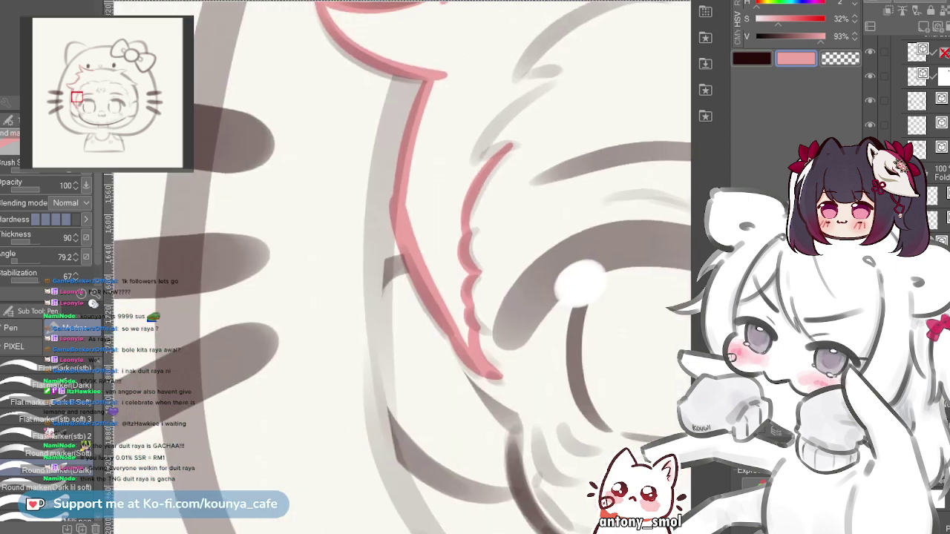
left_click_drag(496, 156, 379, 260)
scroll(379, 260, "up", 4)
mouse_move(286, 307)
left_mouse_down()
mouse_move(336, 237)
mouse_move(491, 94)
mouse_move(462, 115)
left_mouse_up()
left_click(399, 102)
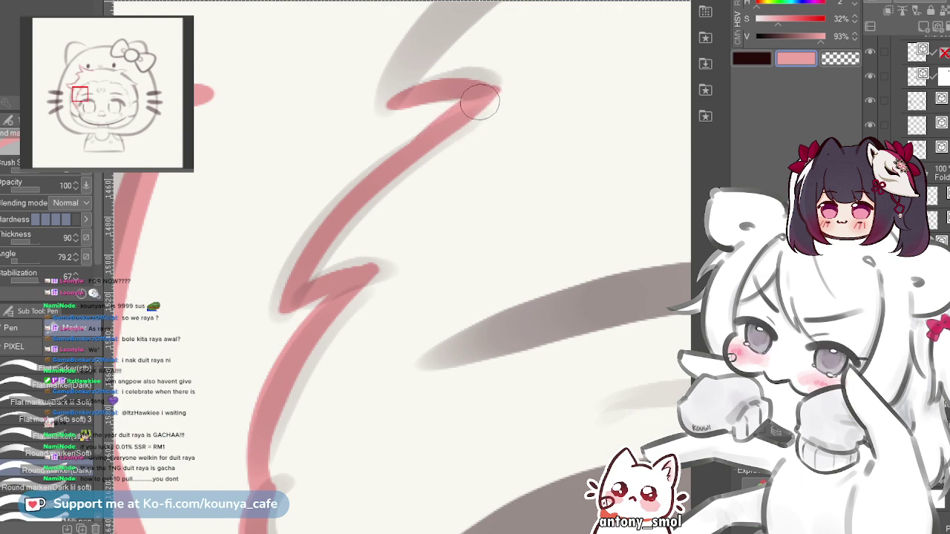
- Draw a curved pink strand down the grey hair line beside the other eye, from the tuft to the small fur marks
scroll(479, 101, "down", 3)
left_click_drag(479, 101, 289, 155)
left_click_drag(593, 282, 198, 236)
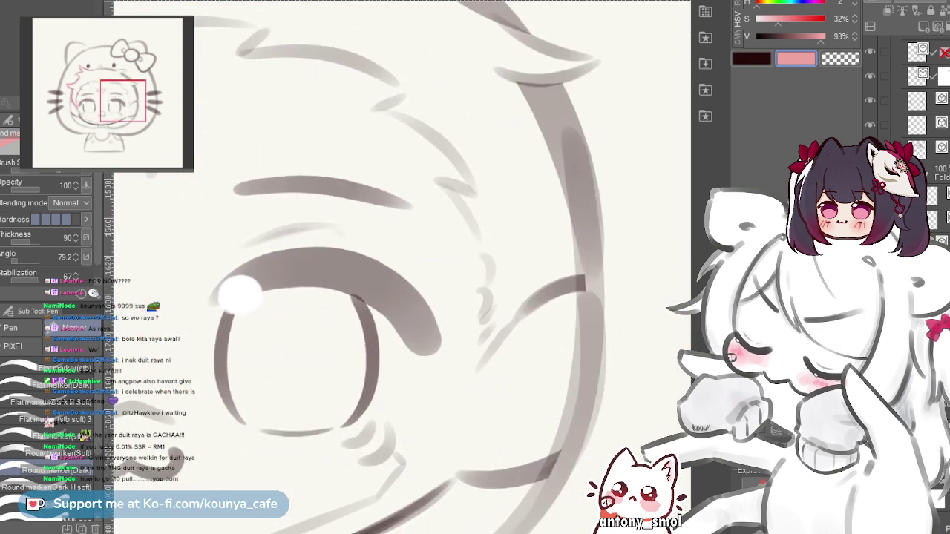
mouse_move(509, 209)
left_mouse_down()
mouse_move(407, 173)
mouse_move(576, 191)
mouse_move(500, 192)
left_mouse_up()
scroll(407, 173, "up", 3)
scroll(416, 223, "up", 1)
scroll(395, 218, "up", 3)
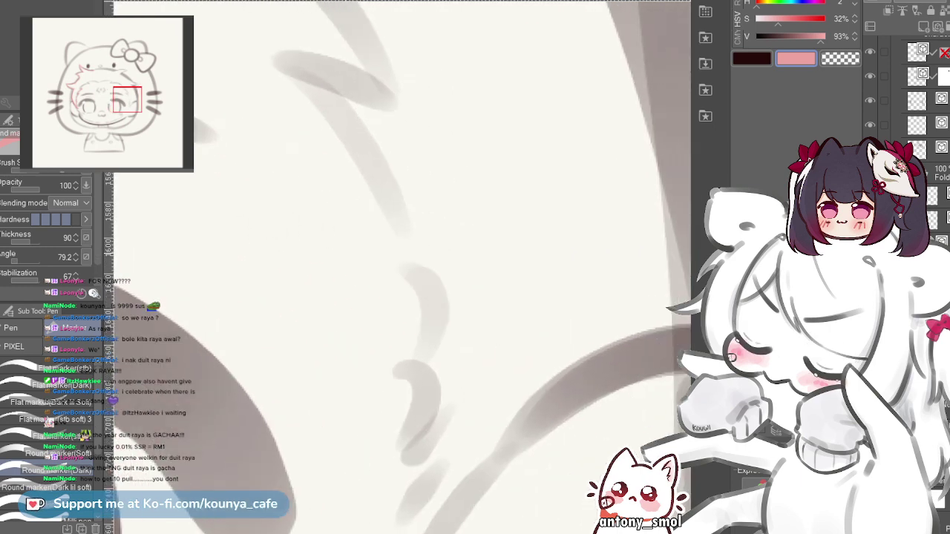
scroll(403, 164, "up", 2)
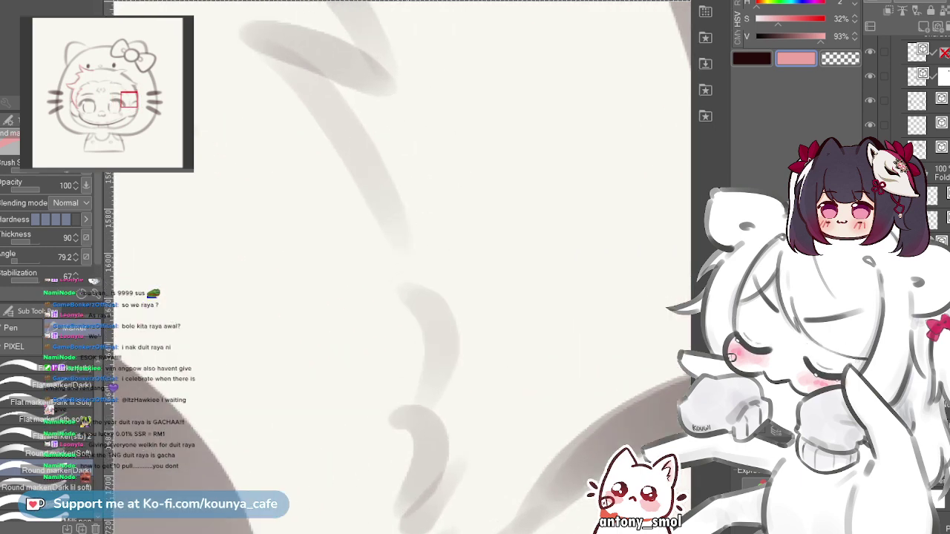
left_click_drag(321, 75, 450, 360)
key("ctrl+z")
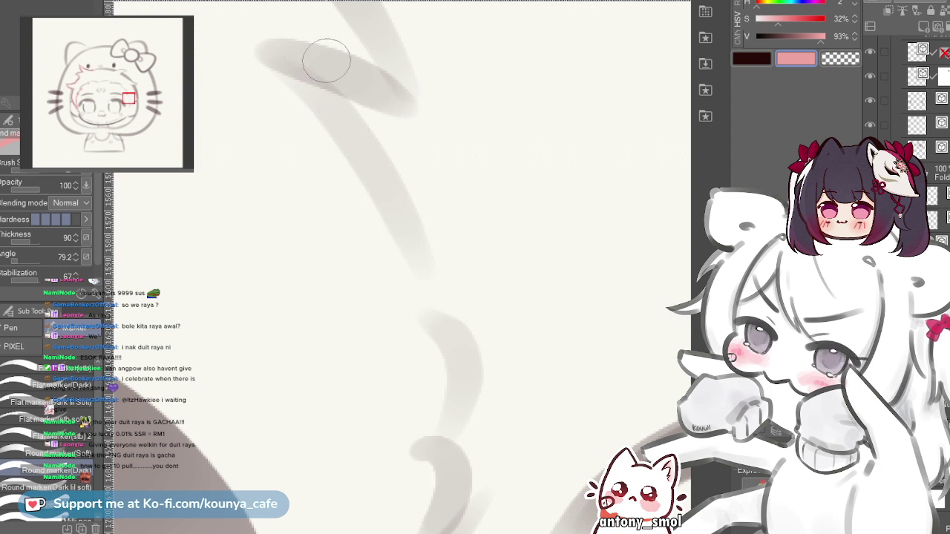
left_click_drag(325, 84, 418, 270)
key("ctrl+z")
left_click_drag(305, 62, 441, 314)
- Draw a curved pink fur stroke over the faint grey mark at the lower end of the new strand
left_click_drag(353, 173, 332, 39)
left_click_drag(422, 179, 450, 218)
key("ctrl+z")
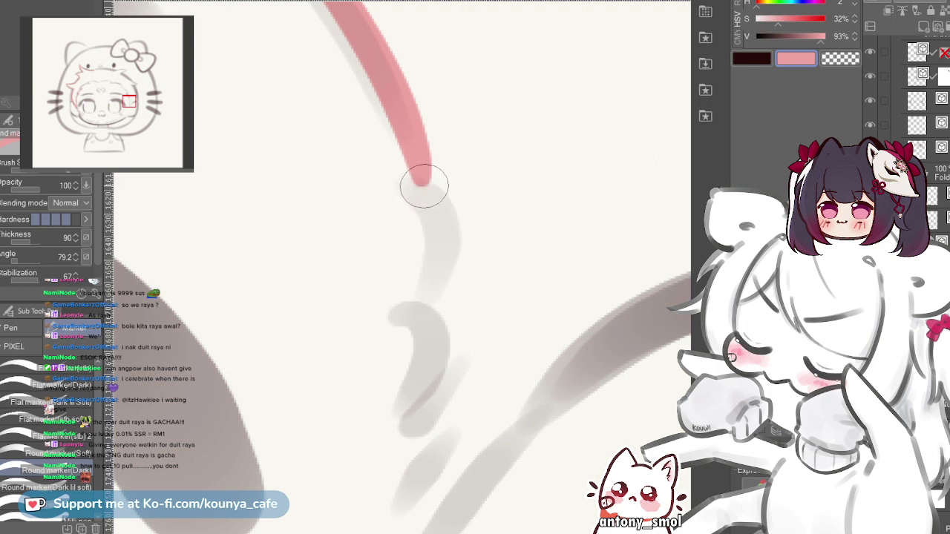
mouse_move(424, 186)
left_mouse_down()
mouse_move(445, 293)
mouse_move(432, 317)
mouse_move(451, 251)
left_mouse_up()
key("ctrl+z")
key("ctrl+z")
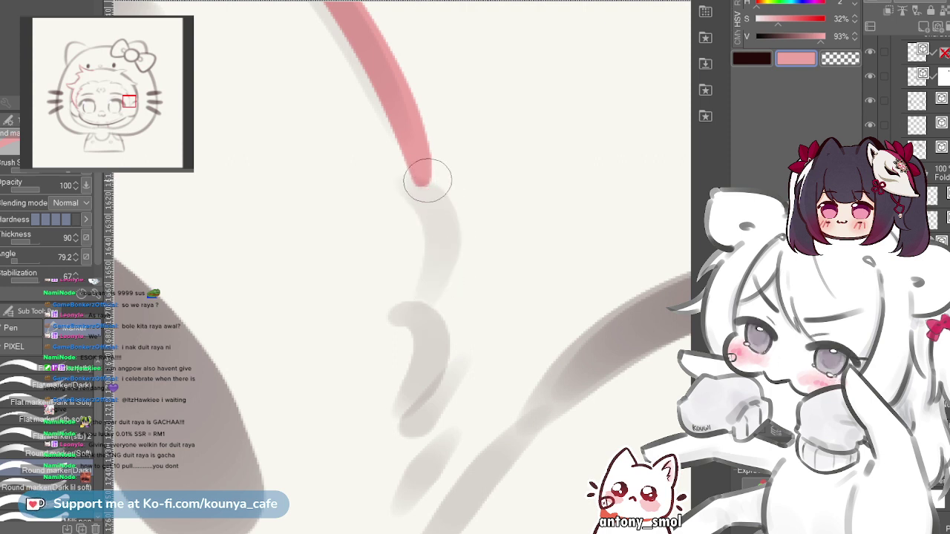
mouse_move(424, 176)
left_mouse_down()
mouse_move(451, 250)
mouse_move(434, 319)
left_mouse_up()
key("ctrl+z")
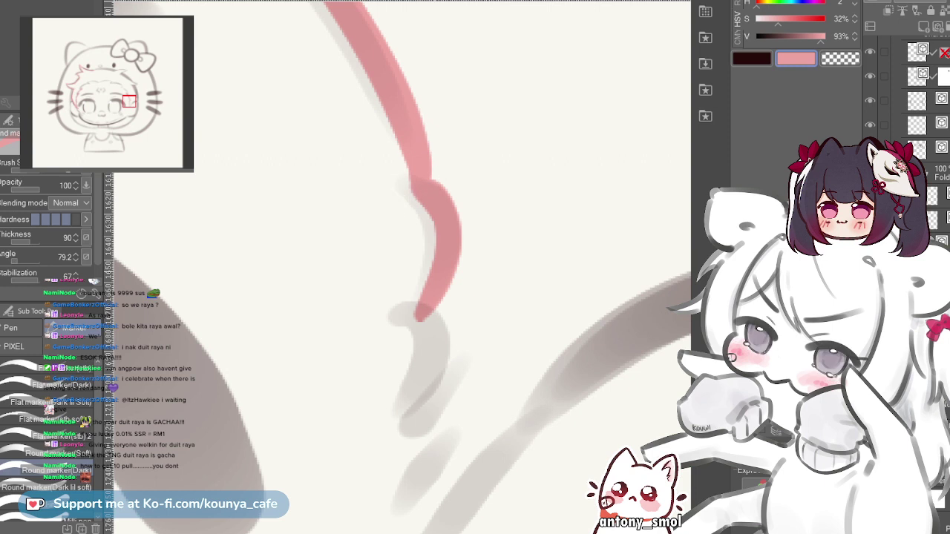
- Chain two more curved pink fur strokes down the grey marks below the first one beside the eye
mouse_move(435, 326)
left_mouse_down()
mouse_move(409, 225)
mouse_move(399, 286)
left_mouse_up()
key("ctrl+z")
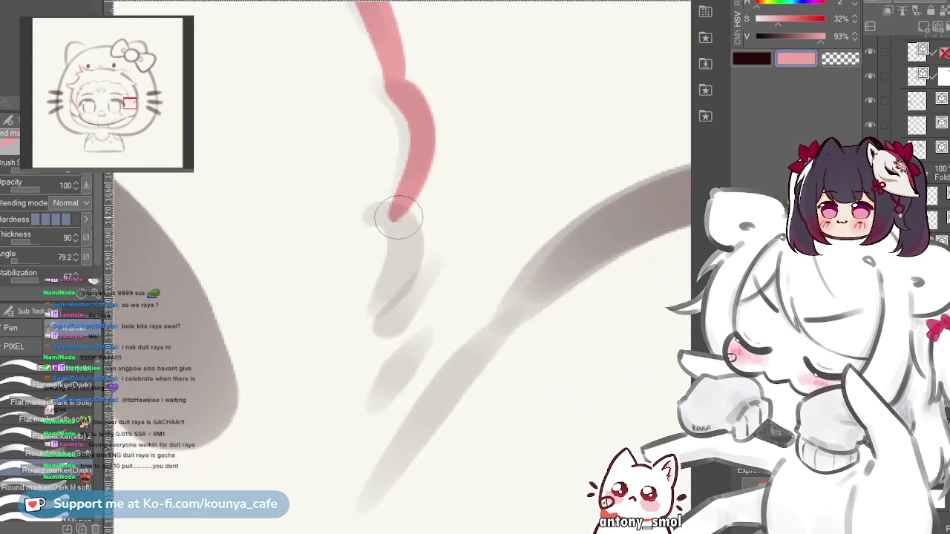
mouse_move(396, 217)
left_mouse_down()
mouse_move(407, 274)
mouse_move(392, 308)
left_mouse_up()
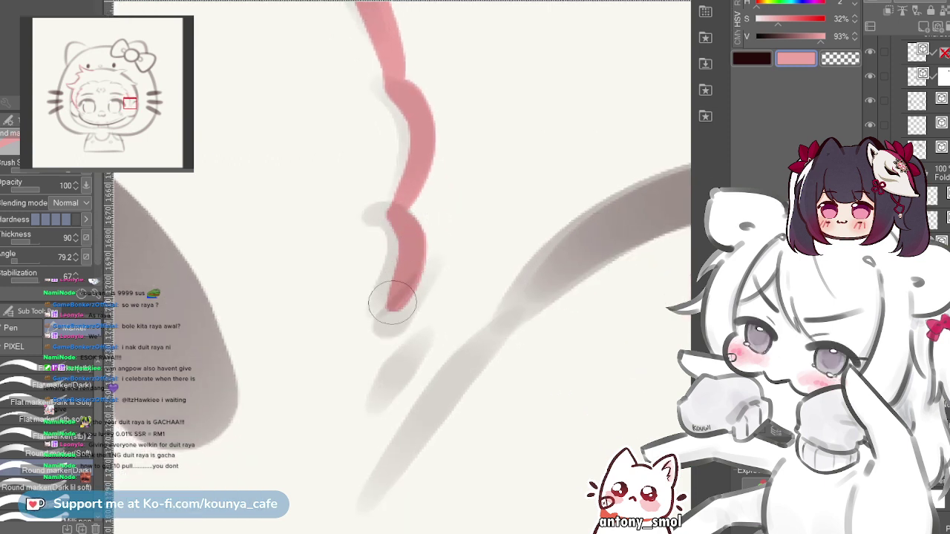
left_click_drag(392, 218, 392, 311)
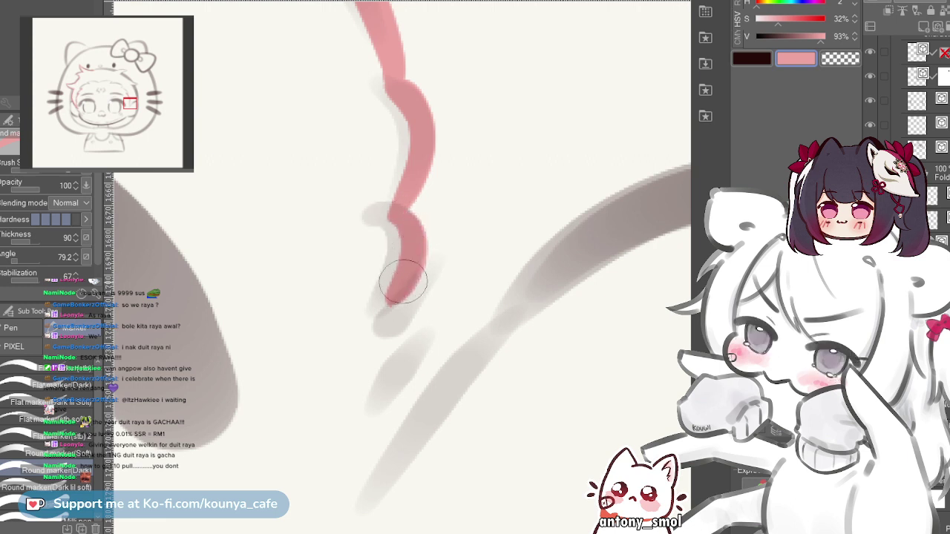
scroll(403, 276, "down", 2)
mouse_move(419, 234)
left_mouse_down()
mouse_move(396, 284)
mouse_move(405, 316)
mouse_move(410, 295)
left_mouse_up()
key("ctrl+z")
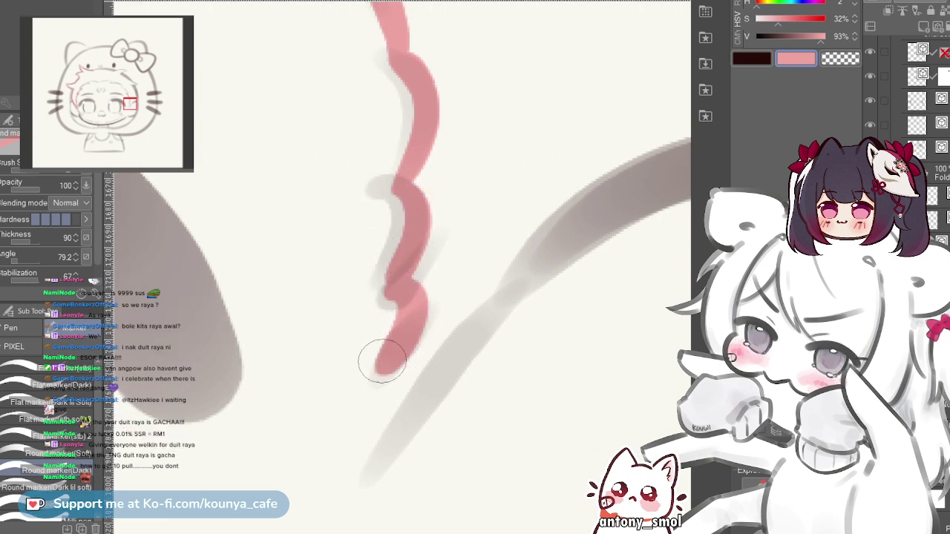
- Finish the fur edge with a short downward pink stroke and a diagonal line rising from its tip toward the dark curve
mouse_move(392, 361)
left_mouse_down()
mouse_move(401, 369)
mouse_move(385, 431)
left_mouse_up()
key("ctrl+z")
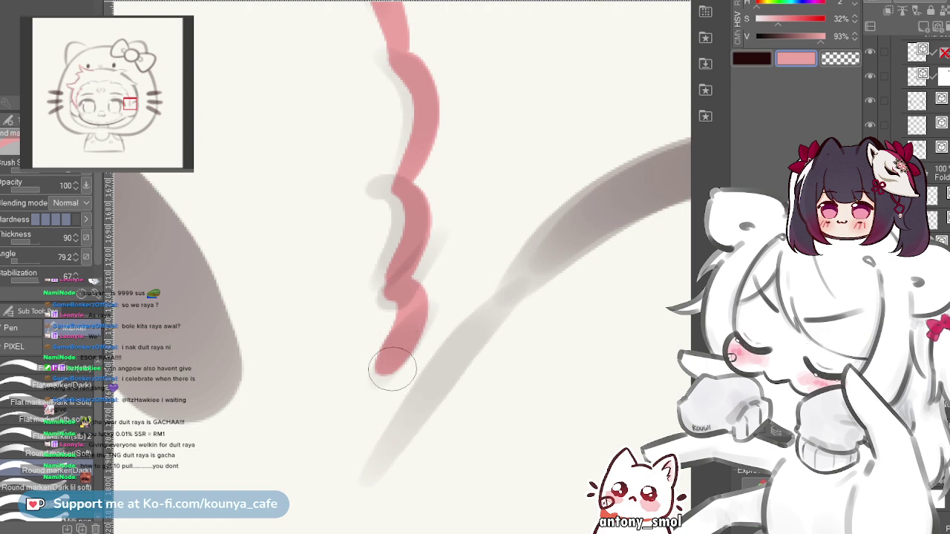
left_click_drag(419, 371, 338, 338)
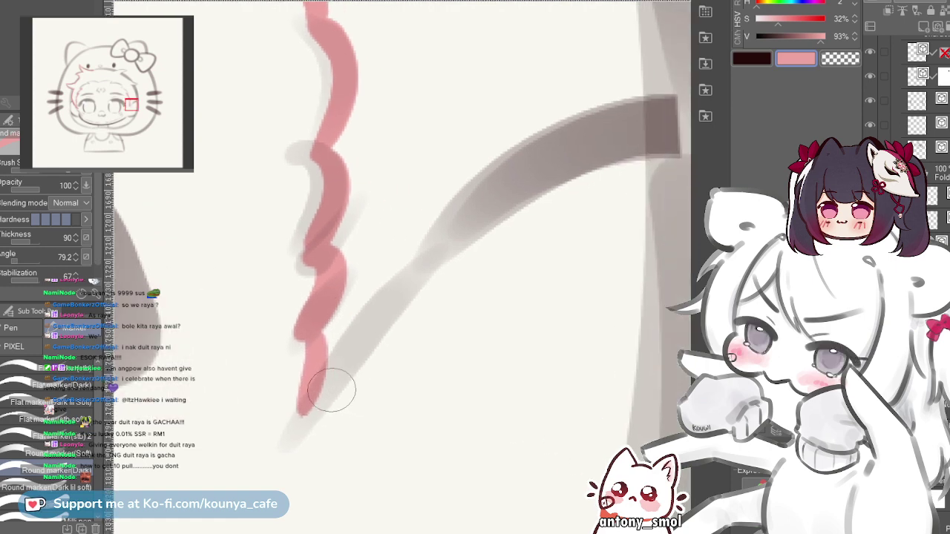
left_click_drag(327, 377, 450, 219)
key("ctrl+z")
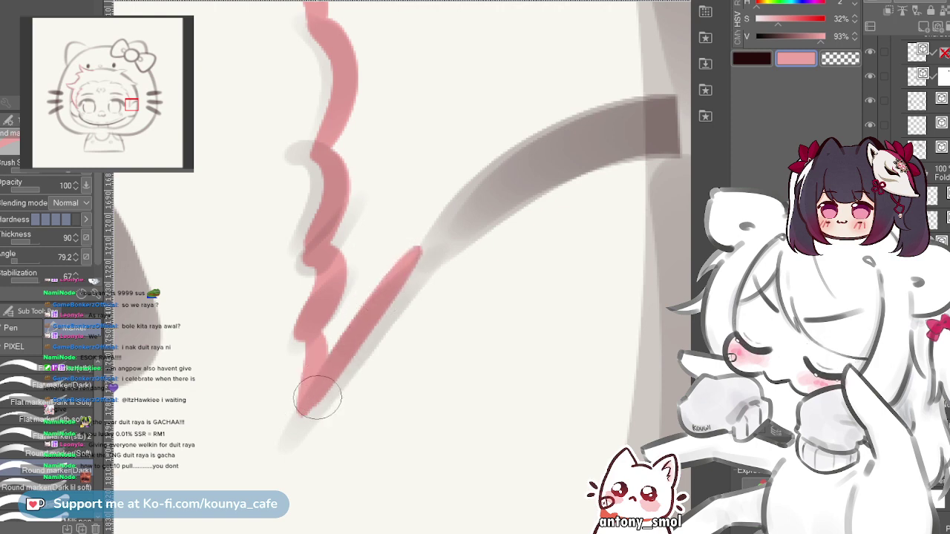
- Add a short pink stroke over the grey tuft at the upper end of the long strand on this side
scroll(366, 328, "down", 4)
left_click_drag(362, 132, 335, 220)
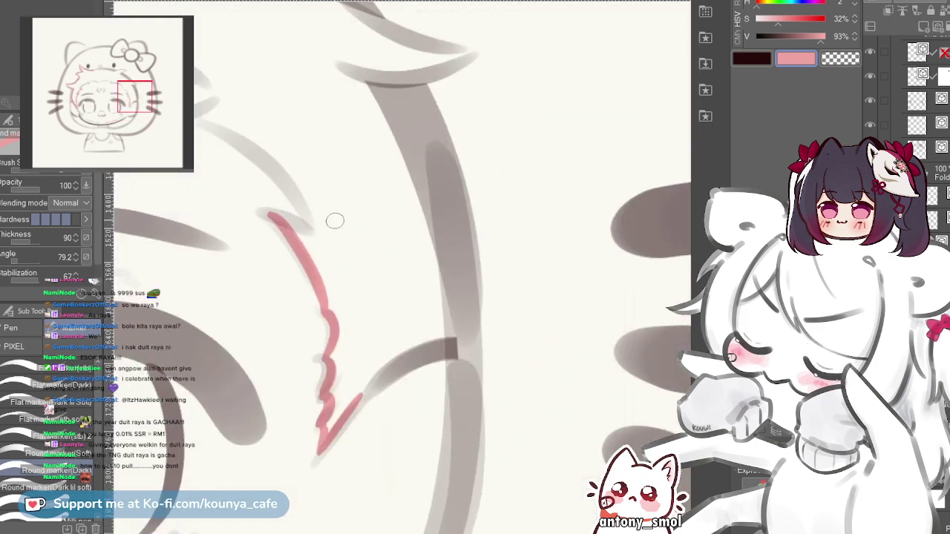
scroll(307, 275, "up", 4)
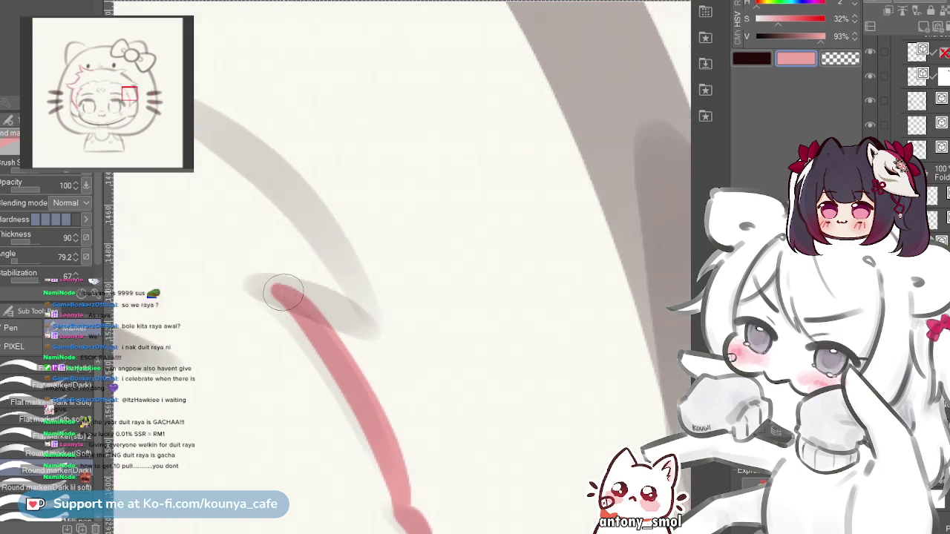
mouse_move(300, 296)
left_mouse_down()
mouse_move(465, 360)
mouse_move(545, 405)
left_mouse_up()
- Draw a curved pink strand along the next grey line above, ending at the outer tip of the short tuft stroke
mouse_move(299, 166)
left_mouse_down()
mouse_move(392, 197)
mouse_move(513, 365)
left_mouse_up()
key("ctrl+z")
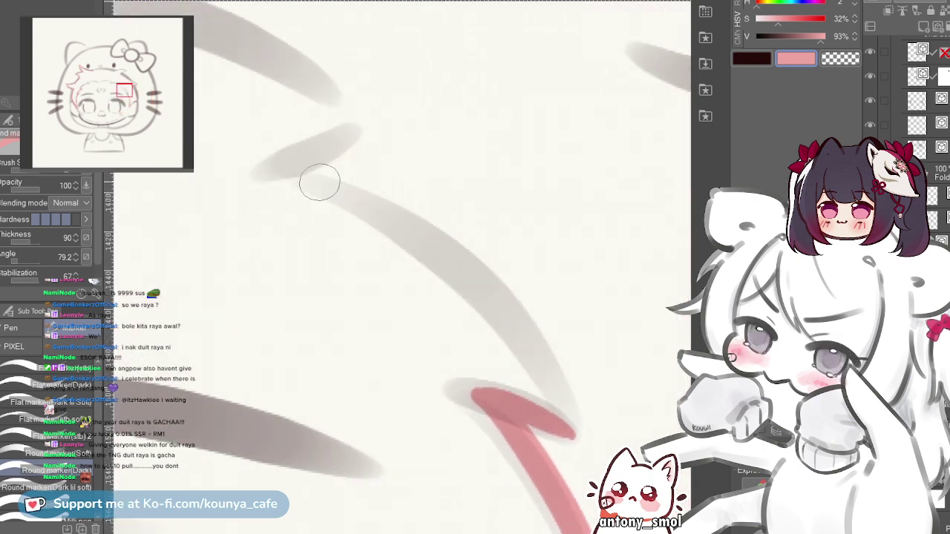
mouse_move(297, 164)
left_mouse_down()
mouse_move(339, 186)
mouse_move(582, 446)
left_mouse_up()
- Draw a short pink stroke angling up and outward from the strand's upper end over the grey tuft, forming a sharp corner
left_click_drag(458, 290, 504, 425)
left_click_drag(329, 297, 424, 265)
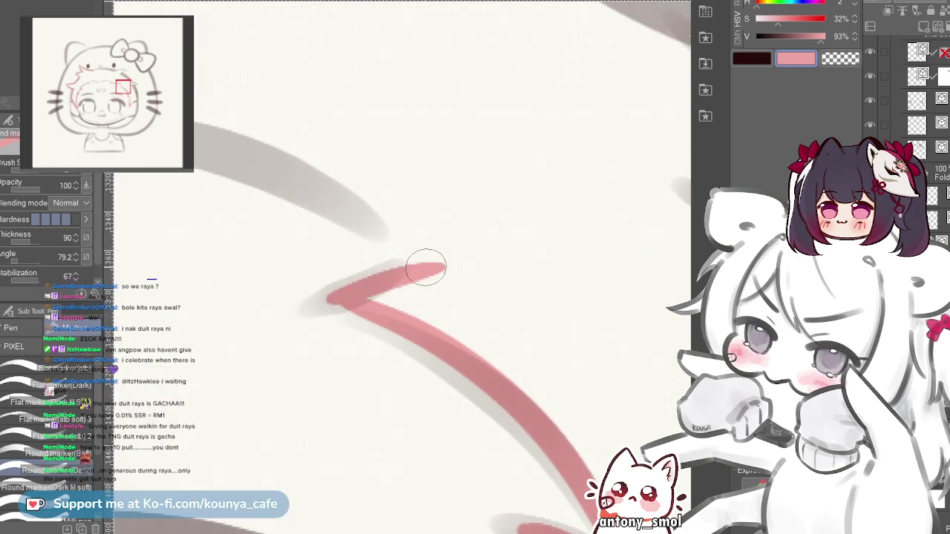
key("ctrl+z")
left_click_drag(329, 297, 407, 269)
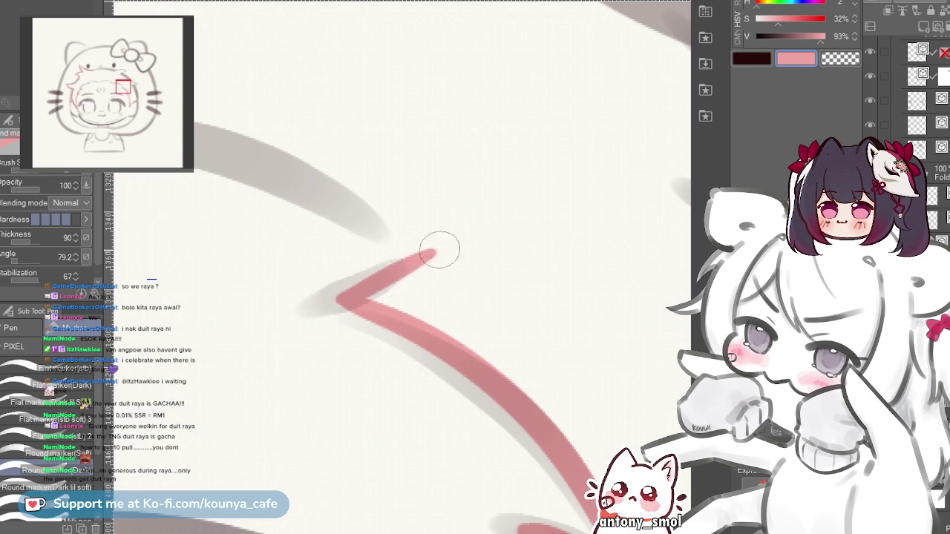
key("ctrl+z")
key("ctrl+z")
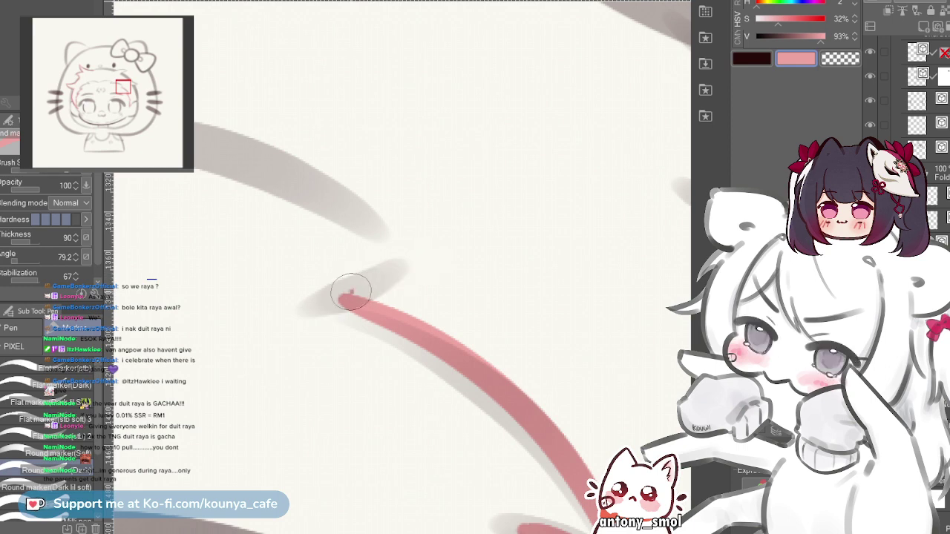
left_click_drag(352, 289, 437, 260)
left_click_drag(388, 282, 424, 262)
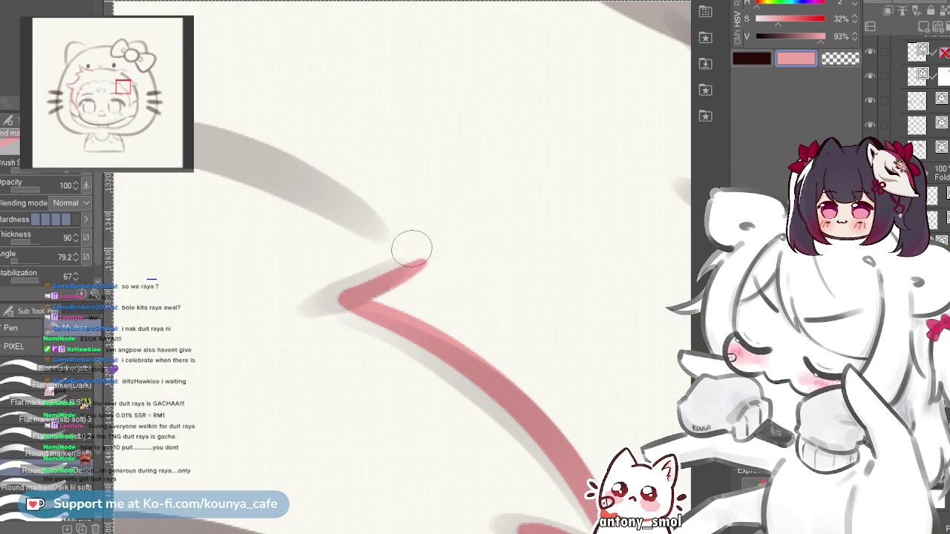
scroll(411, 248, "down", 3)
left_click_drag(401, 217, 436, 247)
scroll(437, 247, "up", 3)
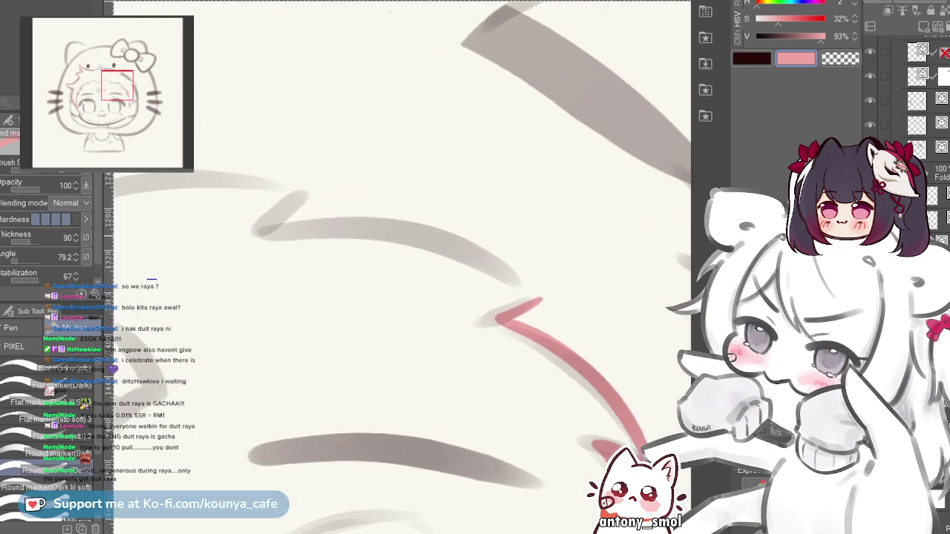
- Draw a curved pink strand along the next grey line inward, ending just above the outer tip of the short tuft stroke
mouse_move(216, 249)
left_mouse_down()
mouse_move(323, 248)
mouse_move(483, 327)
left_mouse_up()
key("ctrl+z")
mouse_move(194, 250)
left_mouse_down()
mouse_move(411, 259)
mouse_move(516, 326)
left_mouse_up()
scroll(336, 229, "up", 1)
left_click_drag(335, 229, 358, 239)
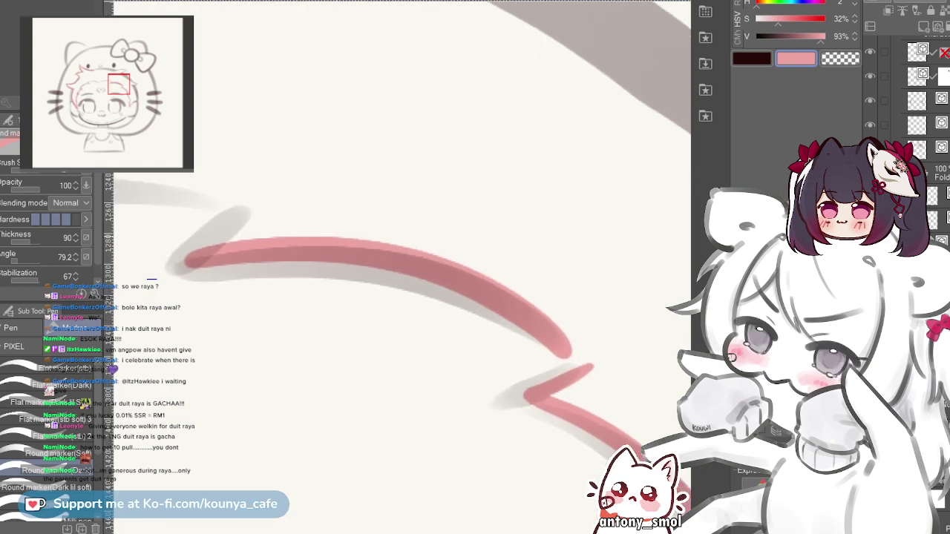
key("ctrl+z")
mouse_move(311, 259)
left_mouse_down()
mouse_move(509, 318)
mouse_move(528, 337)
left_mouse_up()
key("ctrl+z")
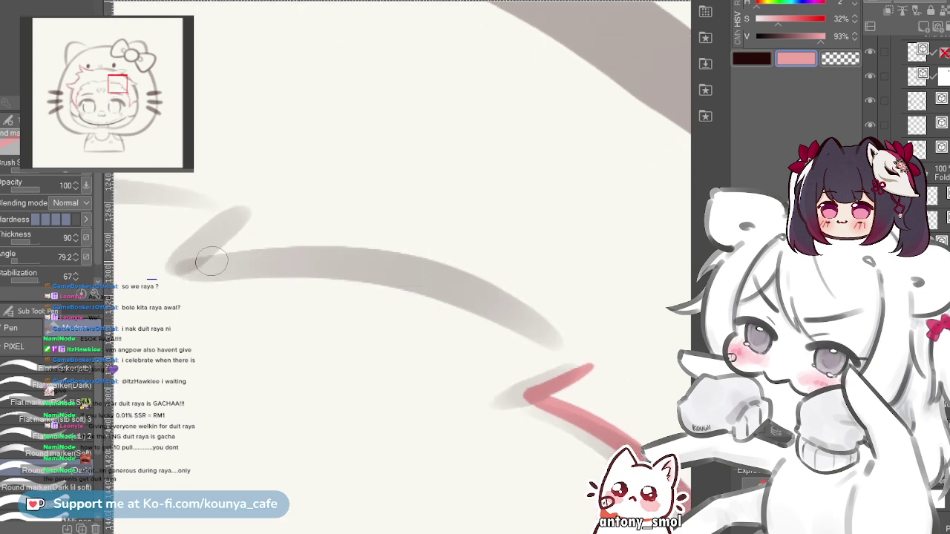
mouse_move(195, 260)
left_mouse_down()
mouse_move(346, 255)
mouse_move(558, 329)
left_mouse_up()
key("ctrl+z")
mouse_move(191, 260)
left_mouse_down()
mouse_move(243, 250)
mouse_move(427, 264)
mouse_move(586, 362)
left_mouse_up()
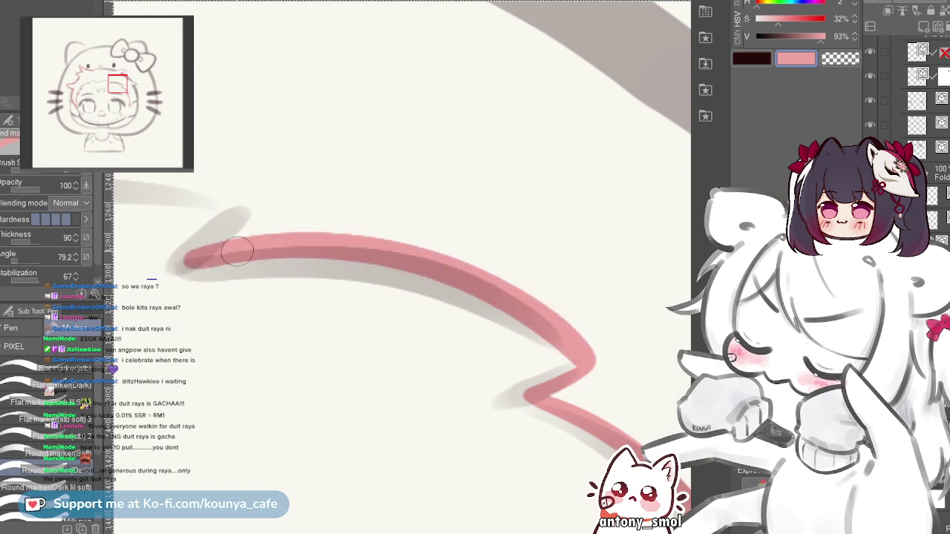
key("ctrl+z")
mouse_move(287, 246)
left_mouse_down()
mouse_move(509, 286)
mouse_move(577, 329)
left_mouse_up()
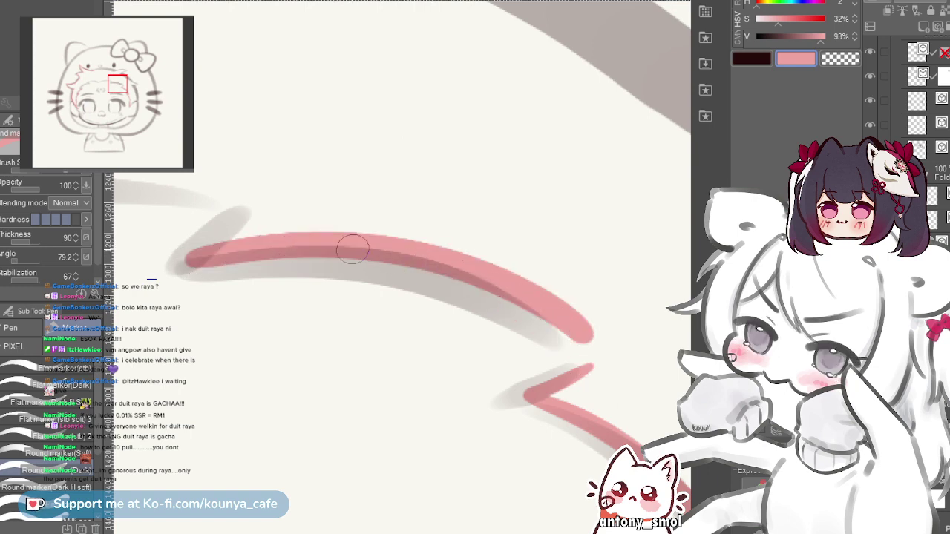
key("ctrl+z")
mouse_move(190, 262)
left_mouse_down()
mouse_move(266, 249)
mouse_move(481, 280)
mouse_move(585, 358)
left_mouse_up()
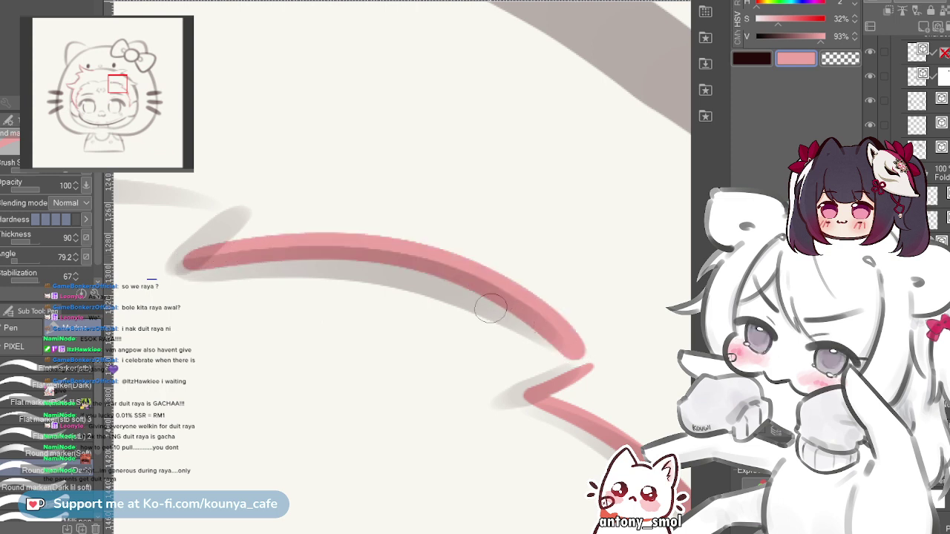
key("ctrl+z")
mouse_move(186, 261)
left_mouse_down()
mouse_move(388, 255)
mouse_move(547, 304)
mouse_move(590, 358)
left_mouse_up()
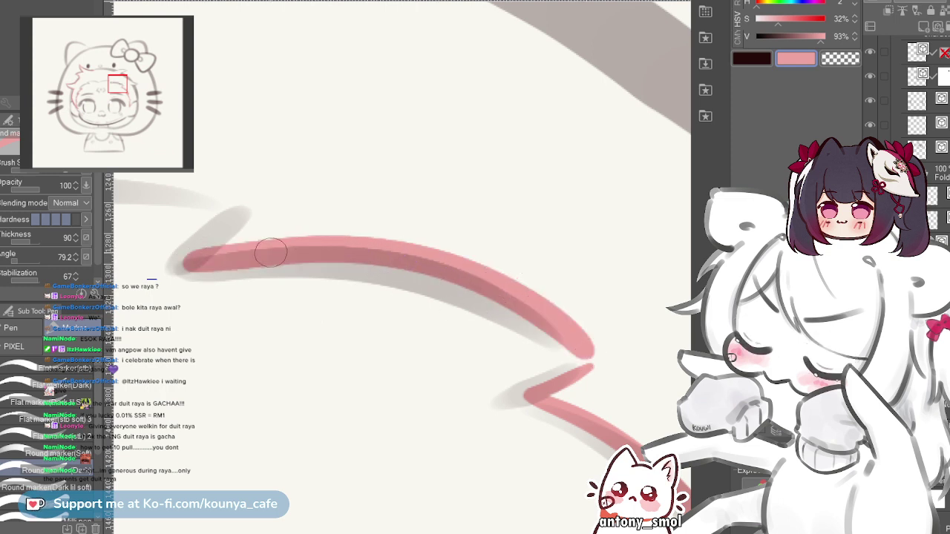
- Thicken the underside of the curved strand with a second pink stroke and join its outer end to the short tuft's tip
mouse_move(297, 251)
left_mouse_down()
mouse_move(458, 273)
mouse_move(603, 377)
left_mouse_up()
key("ctrl+z")
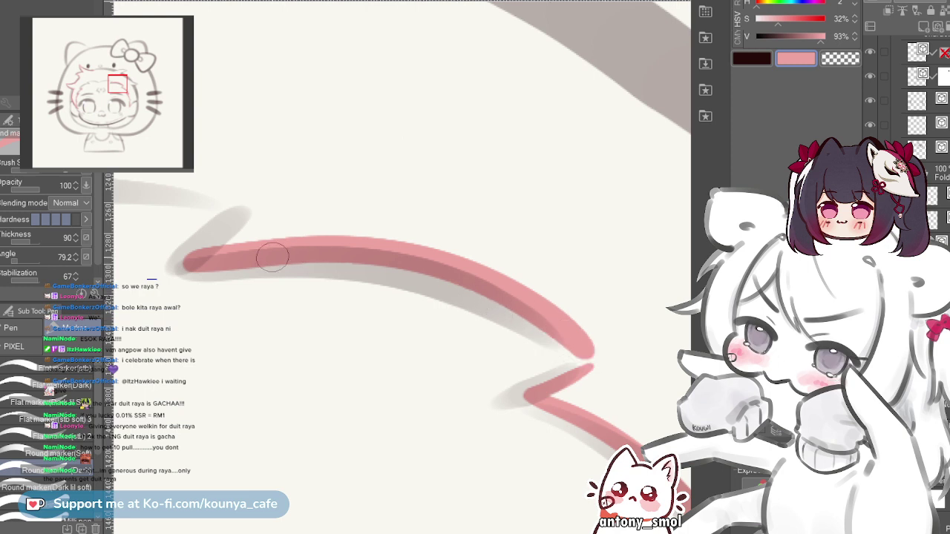
key("ctrl+z")
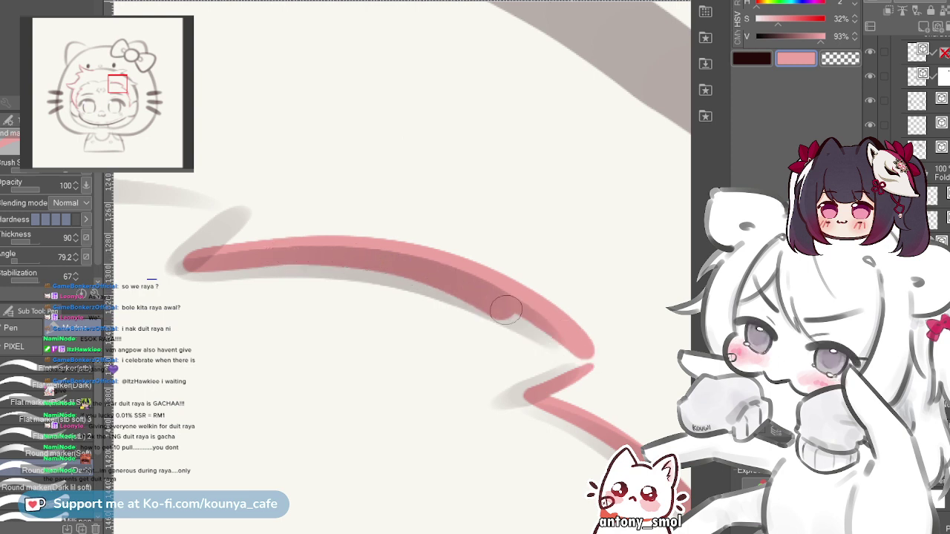
left_click_drag(507, 310, 578, 369)
scroll(480, 295, "up", 1)
left_click_drag(479, 296, 462, 322)
key("ctrl+z")
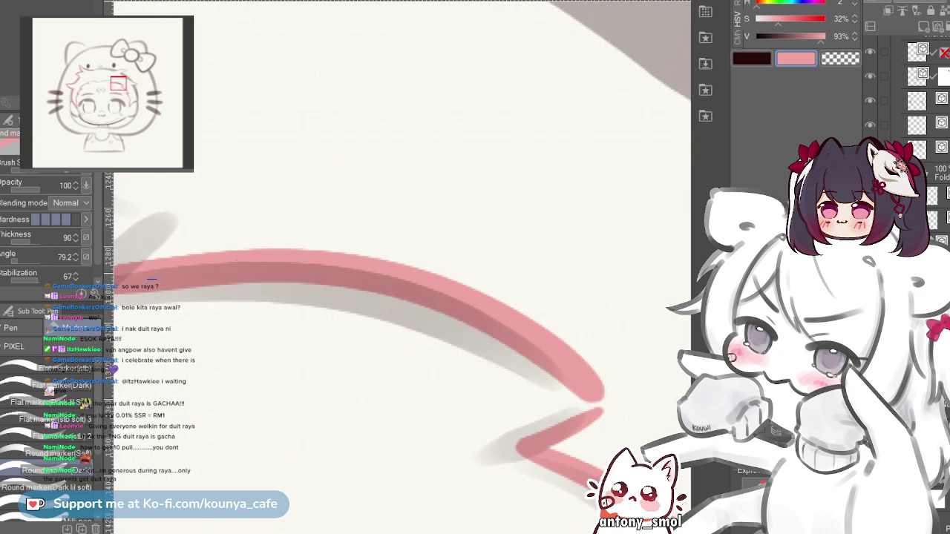
mouse_move(207, 278)
left_mouse_down()
mouse_move(435, 312)
mouse_move(571, 388)
left_mouse_up()
key("ctrl+z")
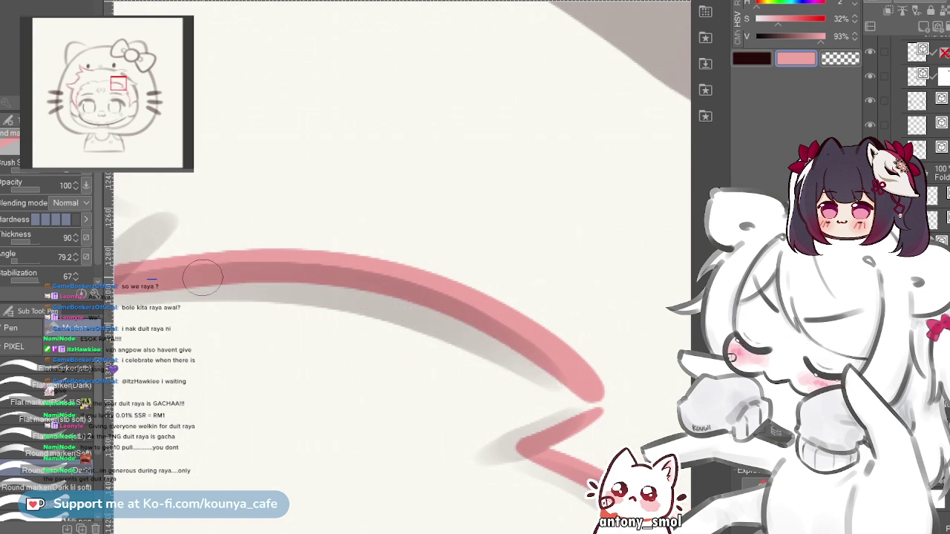
mouse_move(202, 277)
left_mouse_down()
mouse_move(282, 275)
mouse_move(559, 371)
left_mouse_up()
key("ctrl+z")
mouse_move(203, 273)
left_mouse_down()
mouse_move(423, 308)
mouse_move(560, 375)
left_mouse_up()
key("ctrl+z")
left_click_drag(187, 276, 549, 363)
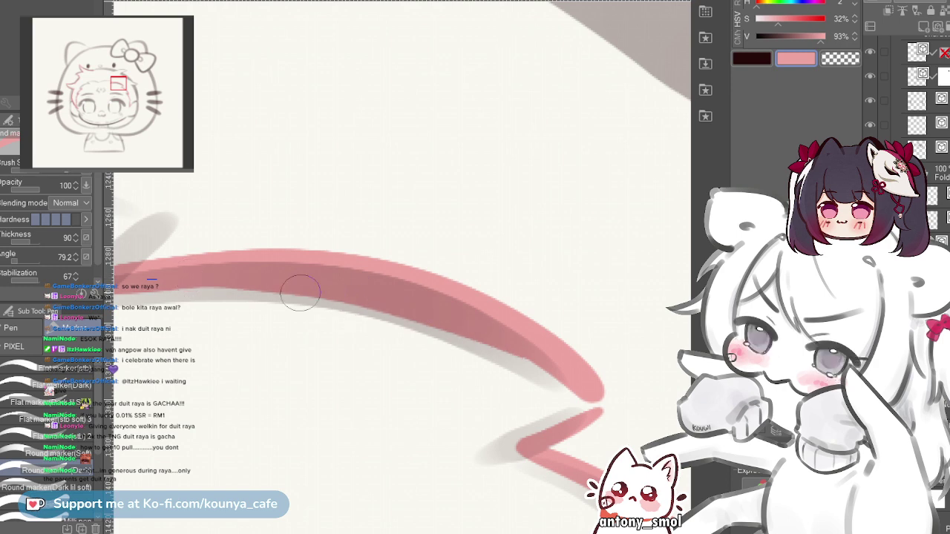
key("ctrl+z")
mouse_move(186, 276)
left_mouse_down()
mouse_move(456, 320)
mouse_move(566, 374)
mouse_move(581, 403)
mouse_move(602, 413)
mouse_move(504, 372)
left_mouse_up()
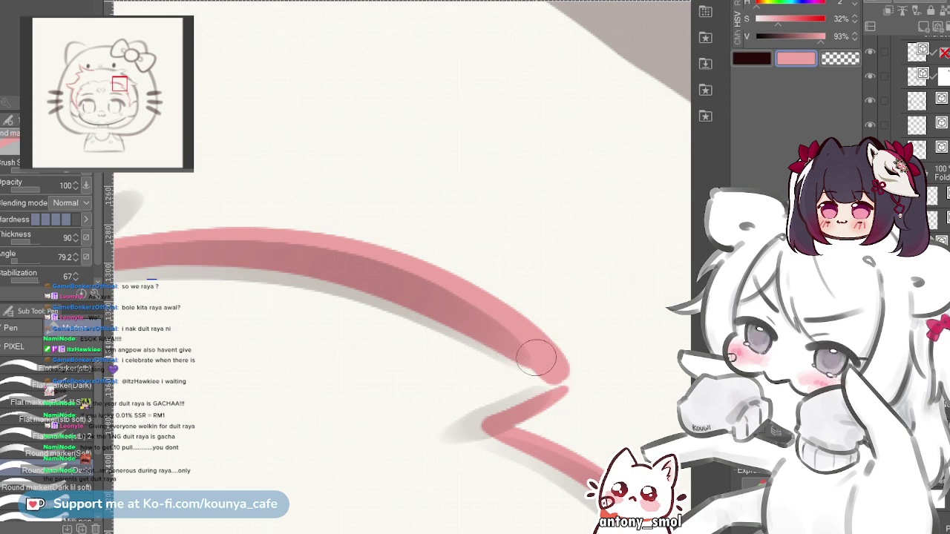
left_click_drag(548, 367, 549, 373)
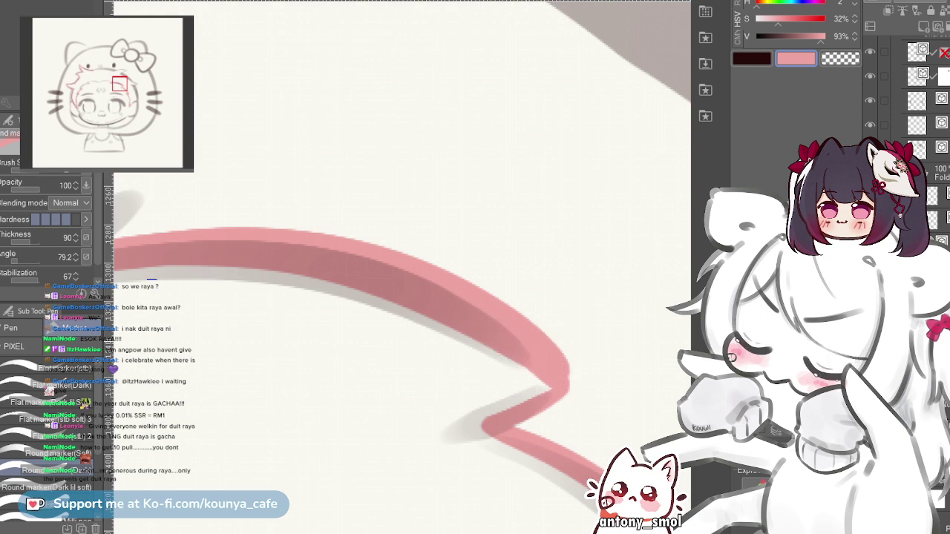
- Draw a short pink stroke from the thickened strand's inner end up over the grey tuft, forming a sharp corner
scroll(538, 371, "down", 1)
scroll(473, 346, "down", 2)
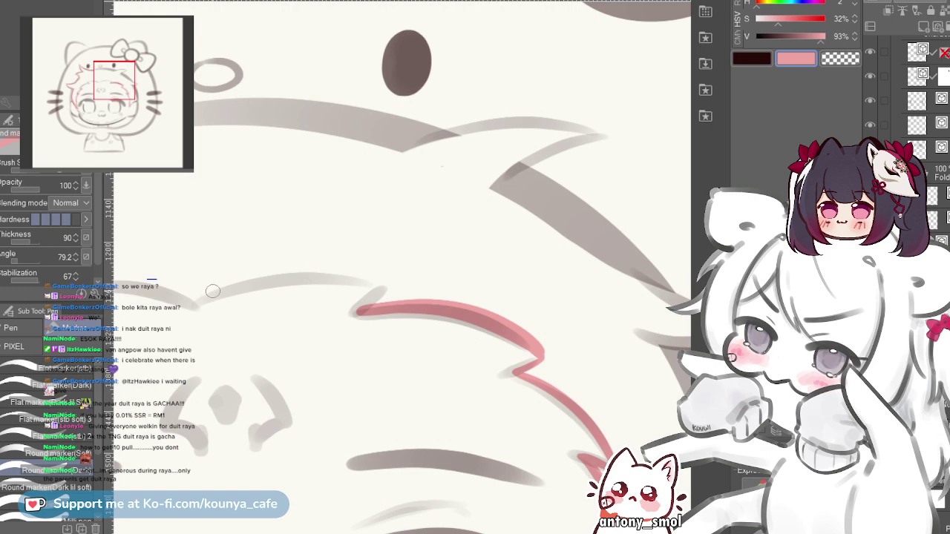
left_click_drag(297, 250, 343, 271)
scroll(343, 271, "up", 1)
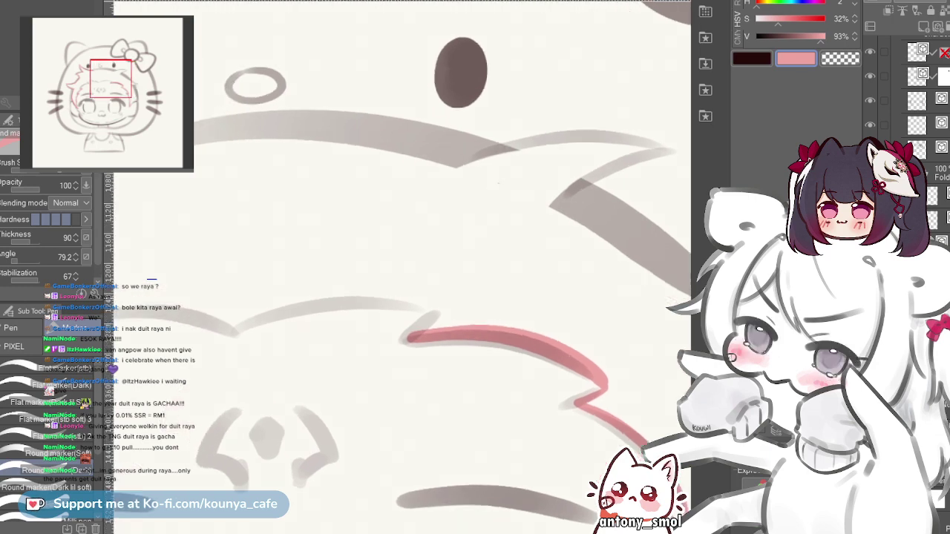
scroll(438, 353, "up", 3)
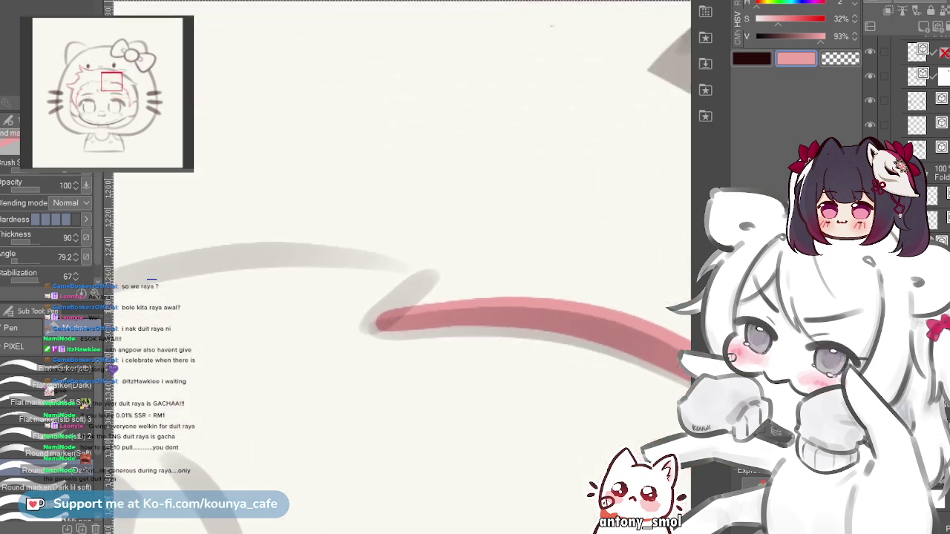
left_click_drag(438, 354, 373, 324)
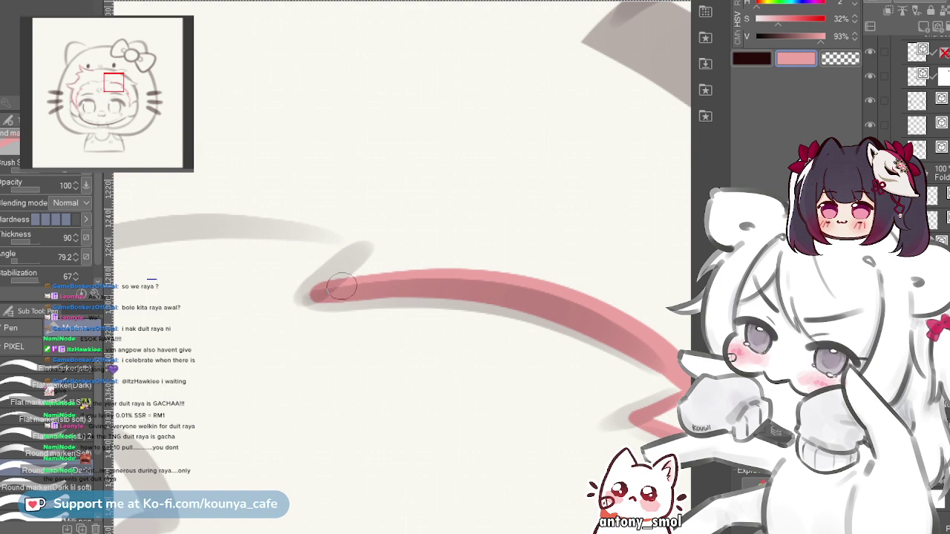
scroll(416, 273, "down", 5)
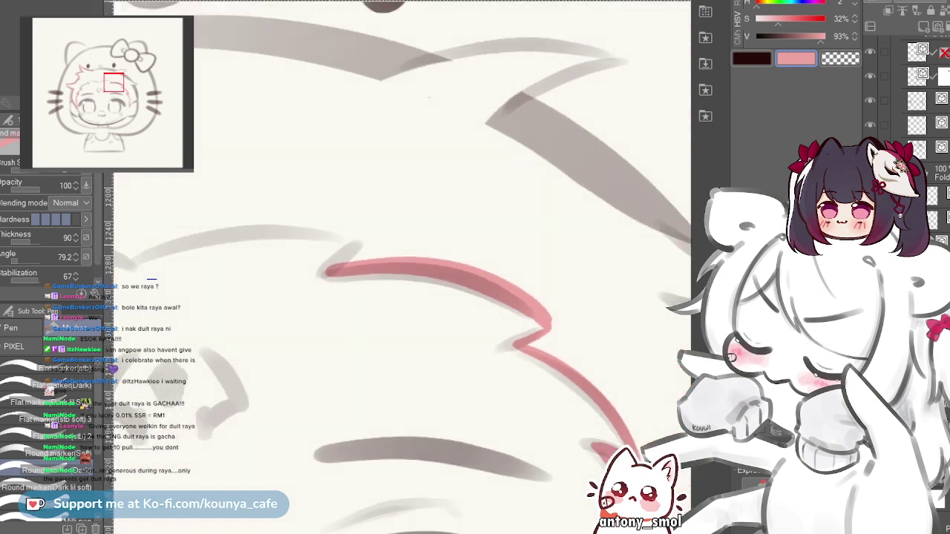
scroll(392, 338, "up", 5)
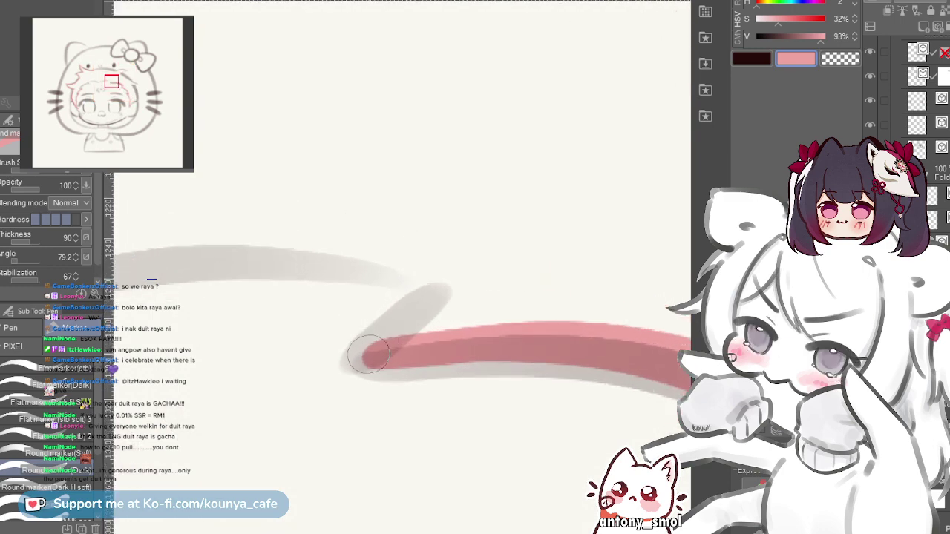
scroll(449, 297, "down", 3)
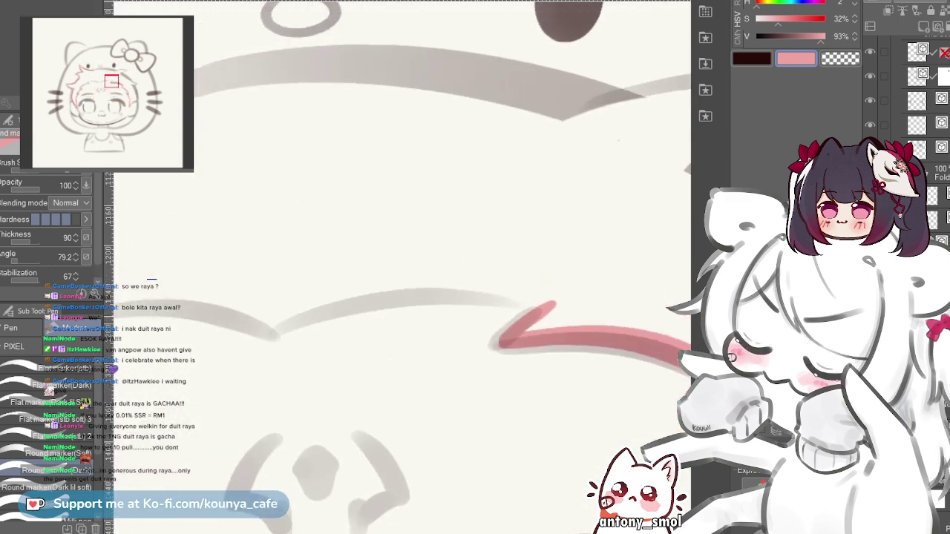
- Draw an arched pink strand along the grey line above the forehead mark, ending at the tip of the short tuft stroke
mouse_move(273, 338)
left_mouse_down()
mouse_move(322, 311)
mouse_move(504, 295)
left_mouse_up()
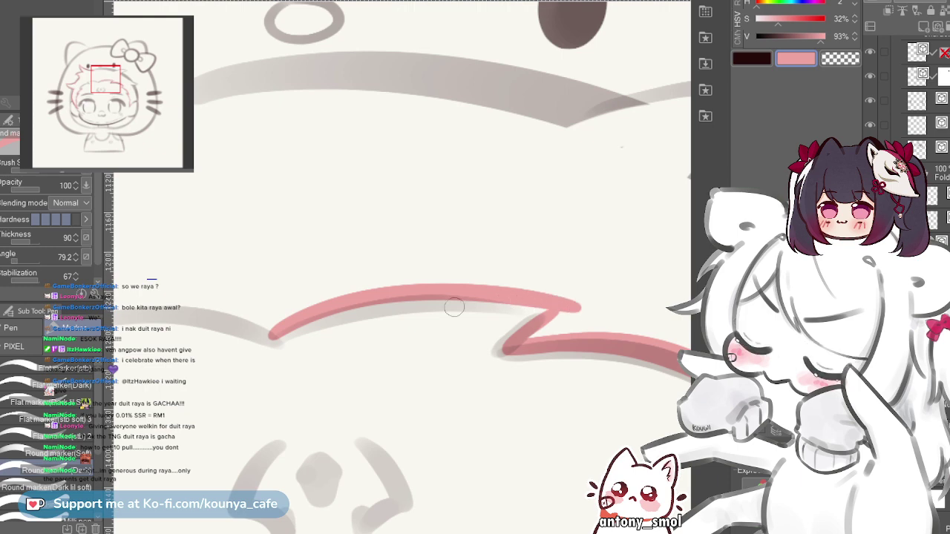
scroll(454, 306, "up", 2)
key("ctrl+z")
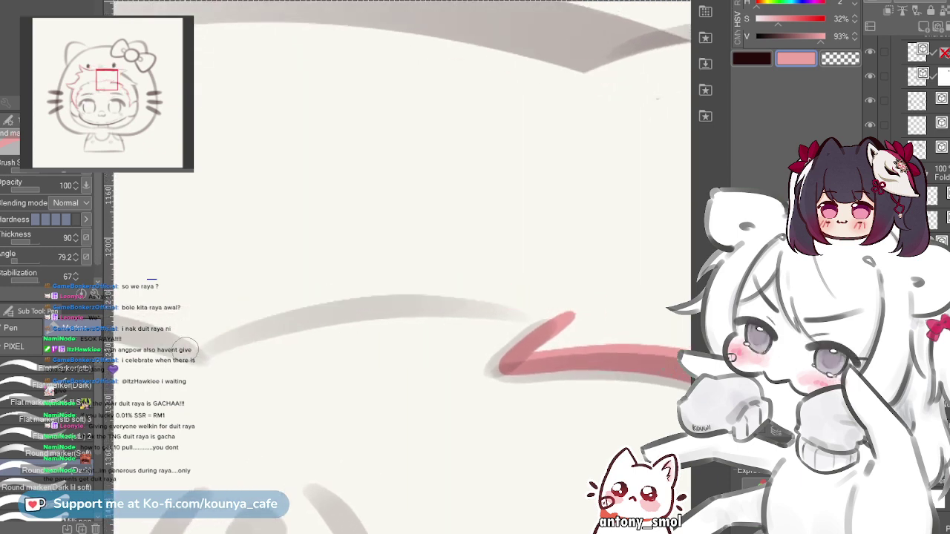
mouse_move(241, 321)
left_mouse_down()
mouse_move(439, 295)
mouse_move(575, 316)
left_mouse_up()
key("ctrl+z")
mouse_move(202, 347)
left_mouse_down()
mouse_move(357, 304)
mouse_move(498, 301)
left_mouse_up()
key("ctrl+z")
mouse_move(198, 344)
left_mouse_down()
mouse_move(382, 290)
mouse_move(495, 275)
left_mouse_up()
key("ctrl+z")
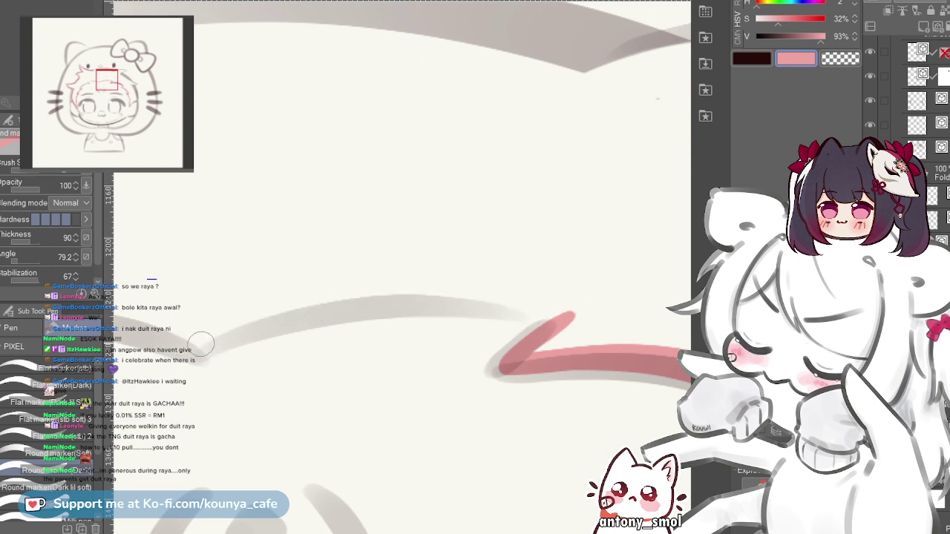
mouse_move(222, 328)
left_mouse_down()
mouse_move(333, 301)
mouse_move(479, 306)
left_mouse_up()
key("ctrl+z")
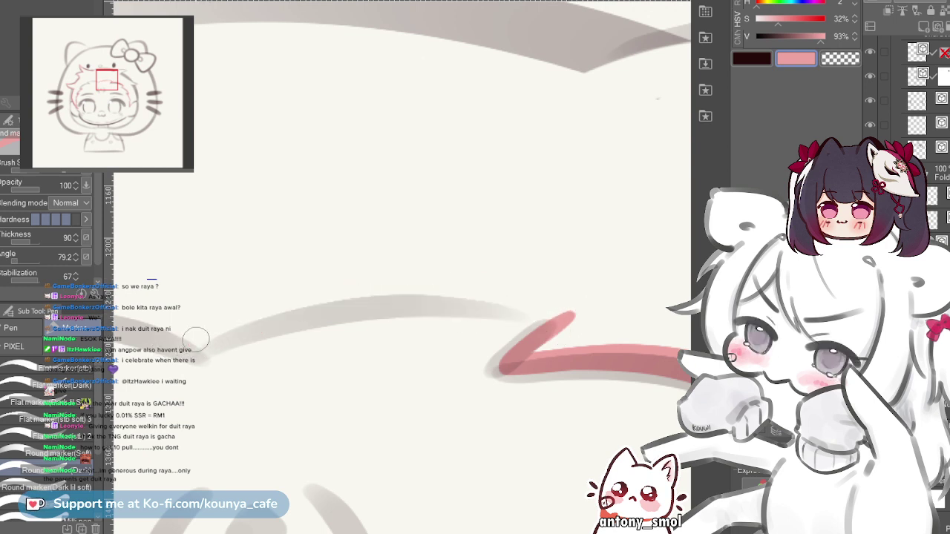
mouse_move(199, 343)
left_mouse_down()
mouse_move(245, 323)
mouse_move(416, 292)
mouse_move(572, 317)
left_mouse_up()
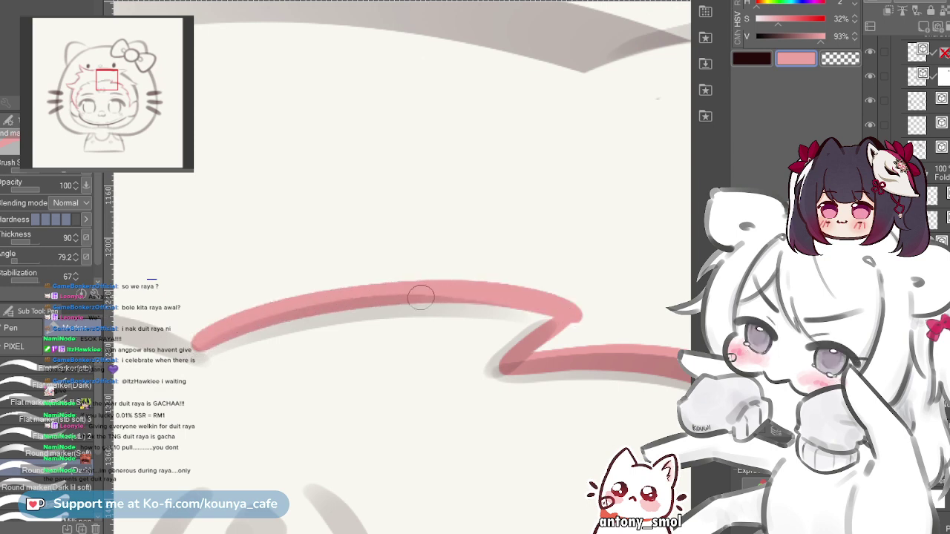
- Continue the hairline with a pink arch over the neighbouring grey curve, meeting the previous arch in a downward point
scroll(421, 297, "down", 5)
left_click_drag(421, 298, 544, 226)
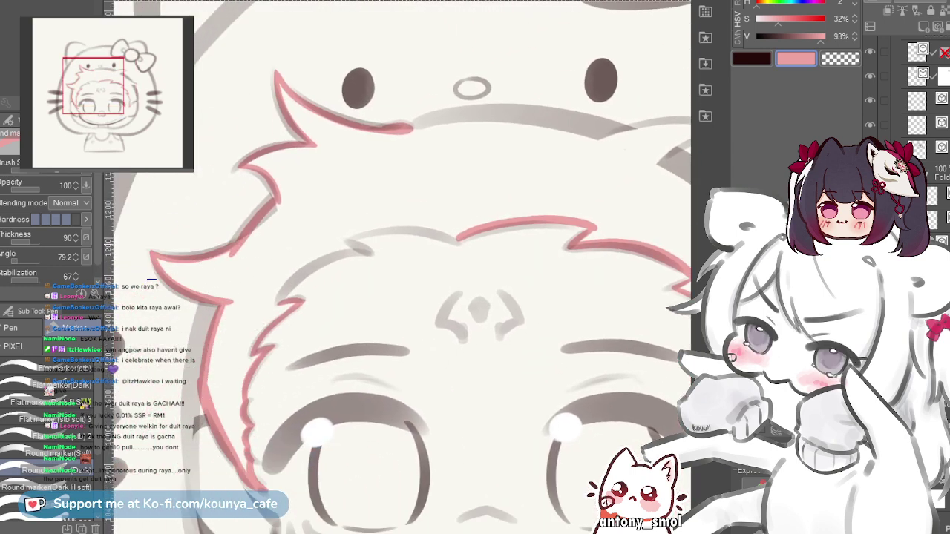
scroll(172, 325, "up", 6)
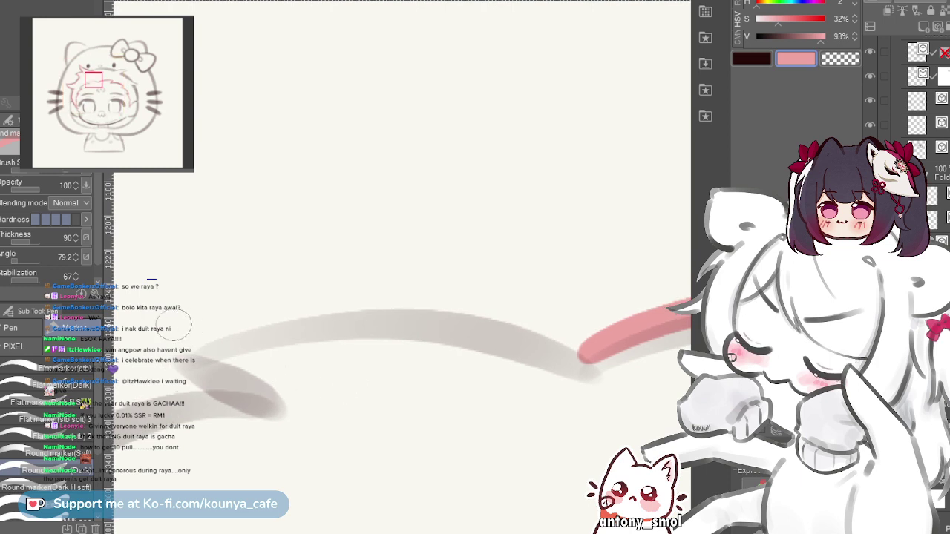
mouse_move(175, 359)
left_mouse_down()
mouse_move(314, 309)
mouse_move(509, 316)
mouse_move(577, 349)
left_mouse_up()
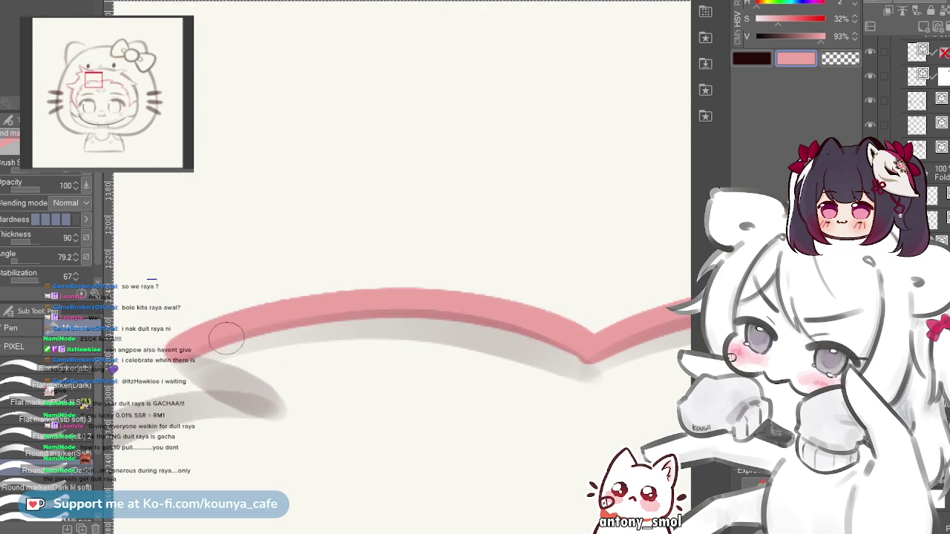
key("ctrl+z")
mouse_move(175, 355)
left_mouse_down()
mouse_move(312, 305)
mouse_move(508, 328)
mouse_move(590, 375)
left_mouse_up()
key("ctrl+z")
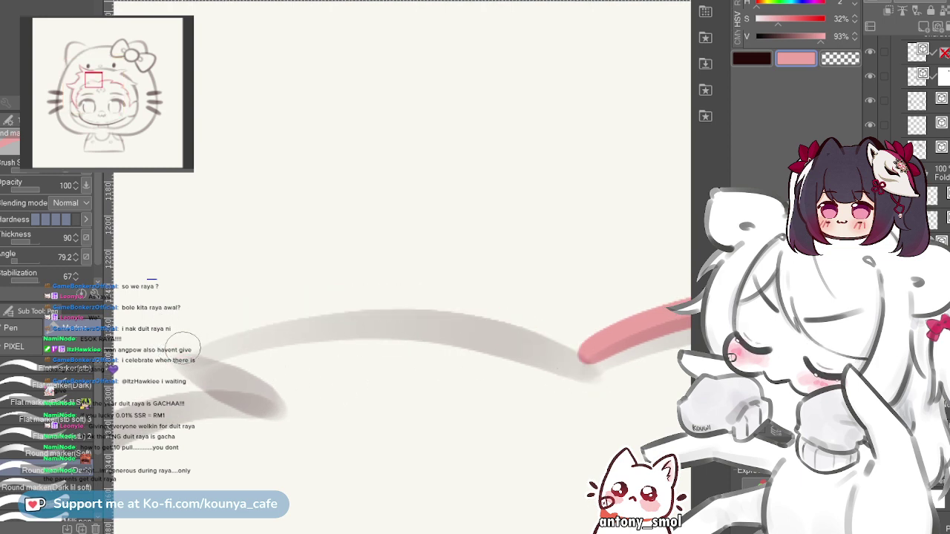
mouse_move(175, 358)
left_mouse_down()
mouse_move(246, 327)
mouse_move(505, 317)
left_mouse_up()
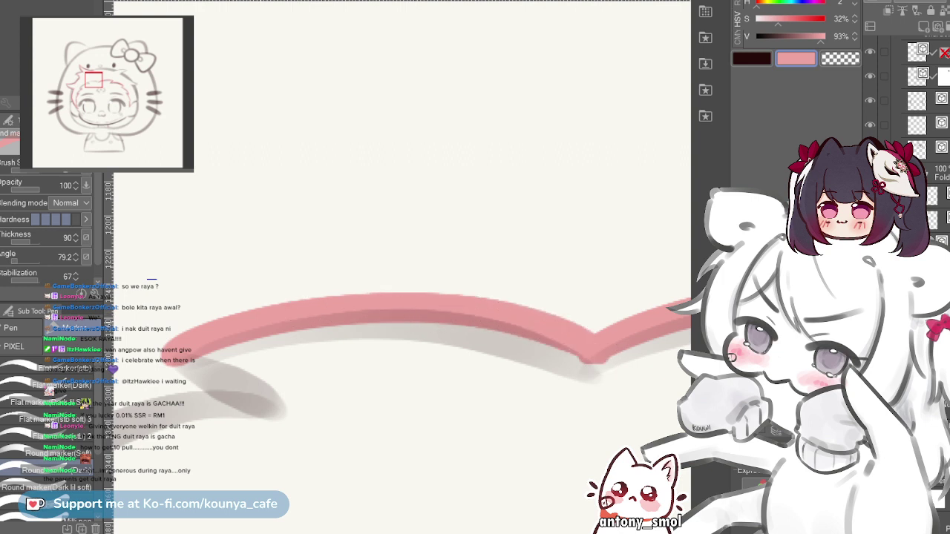
key("ctrl+z")
mouse_move(173, 360)
left_mouse_down()
mouse_move(243, 324)
mouse_move(464, 316)
mouse_move(538, 334)
left_mouse_up()
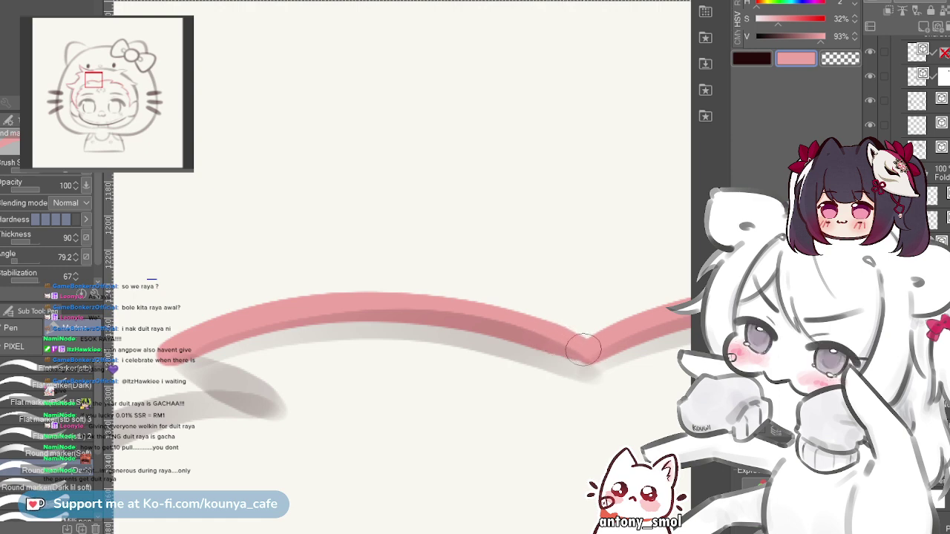
- Add a short pink stroke slanting down and inward from the new arch's outer end over the dark grey tuft
left_click_drag(210, 377, 392, 298)
key("ctrl+z")
left_click_drag(347, 278, 421, 321)
- Draw a curved pink strand along the grey line, linking the short stroke's inner end to the next hairline tuft below
mouse_move(406, 327)
left_mouse_down()
mouse_move(557, 213)
mouse_move(348, 287)
mouse_move(275, 388)
left_mouse_up()
key("ctrl+z")
mouse_move(568, 213)
left_mouse_down()
mouse_move(392, 245)
mouse_move(266, 390)
left_mouse_up()
key("ctrl+z")
mouse_move(515, 201)
left_mouse_down()
mouse_move(382, 258)
mouse_move(265, 414)
left_mouse_up()
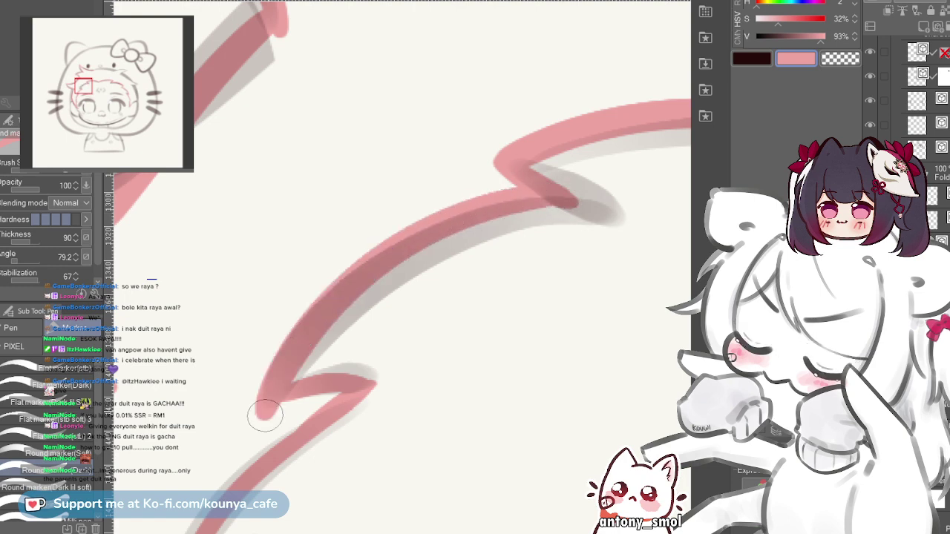
key("ctrl+z")
mouse_move(550, 202)
left_mouse_down()
mouse_move(392, 258)
mouse_move(268, 382)
left_mouse_up()
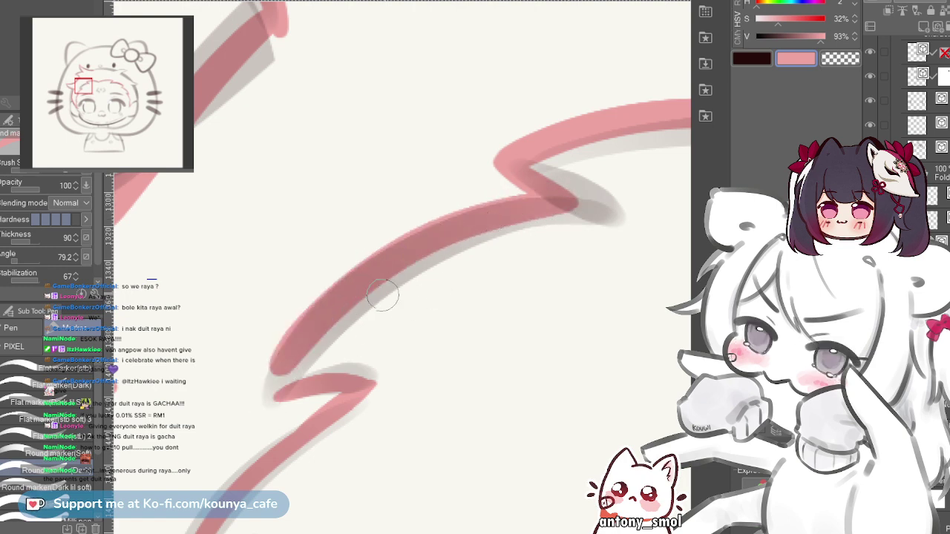
key("ctrl+z")
mouse_move(544, 196)
left_mouse_down()
mouse_move(430, 223)
mouse_move(282, 372)
left_mouse_up()
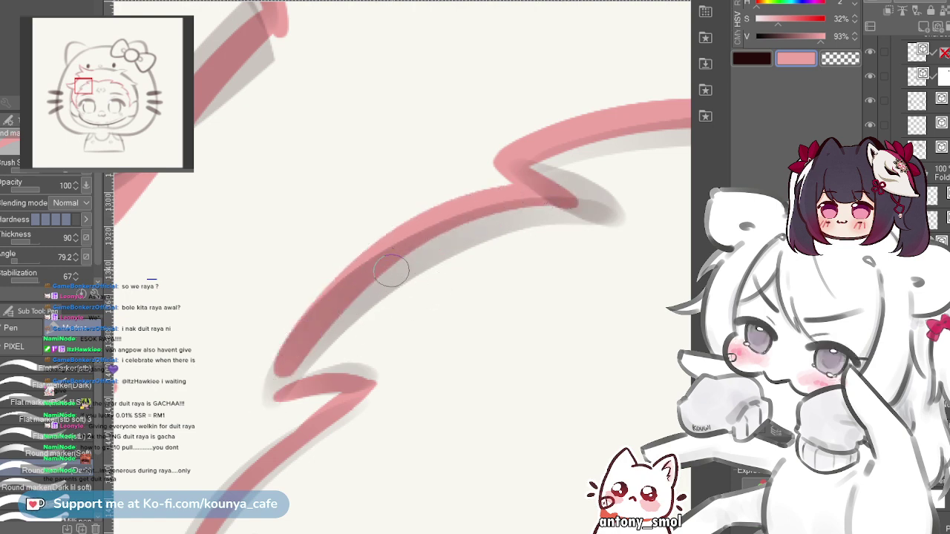
key("ctrl+z")
mouse_move(556, 201)
left_mouse_down()
mouse_move(418, 248)
mouse_move(271, 401)
mouse_move(573, 200)
mouse_move(445, 230)
mouse_move(313, 344)
left_mouse_up()
key("ctrl+z")
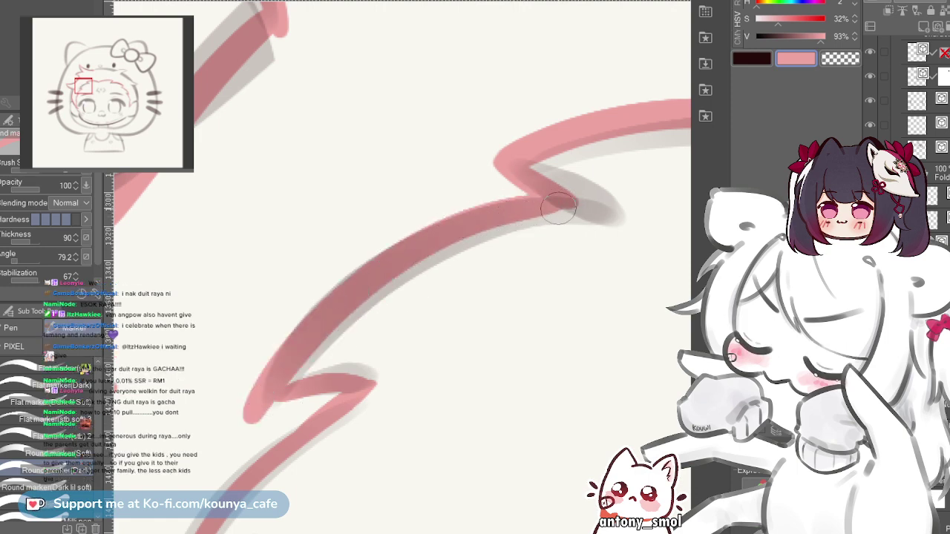
scroll(282, 325, "down", 1)
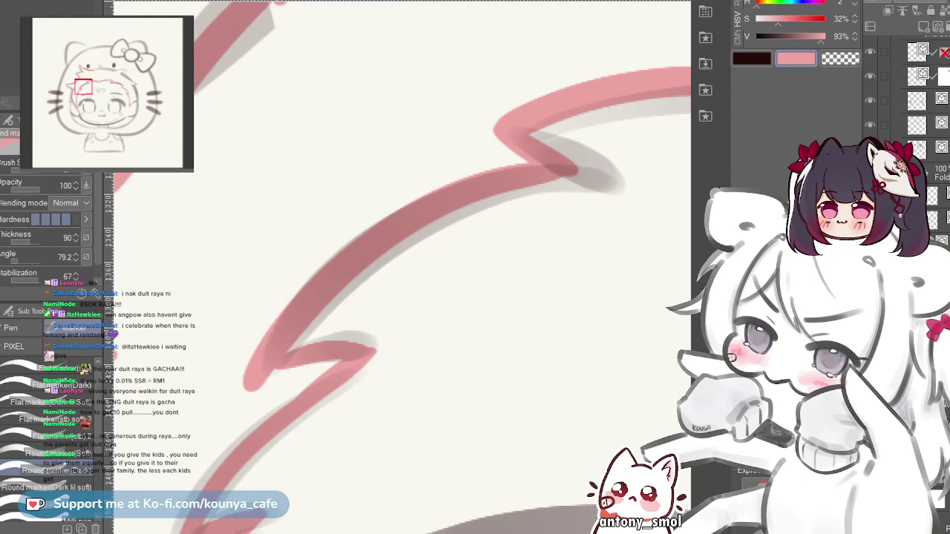
scroll(269, 288, "down", 5)
left_click_drag(446, 288, 270, 327)
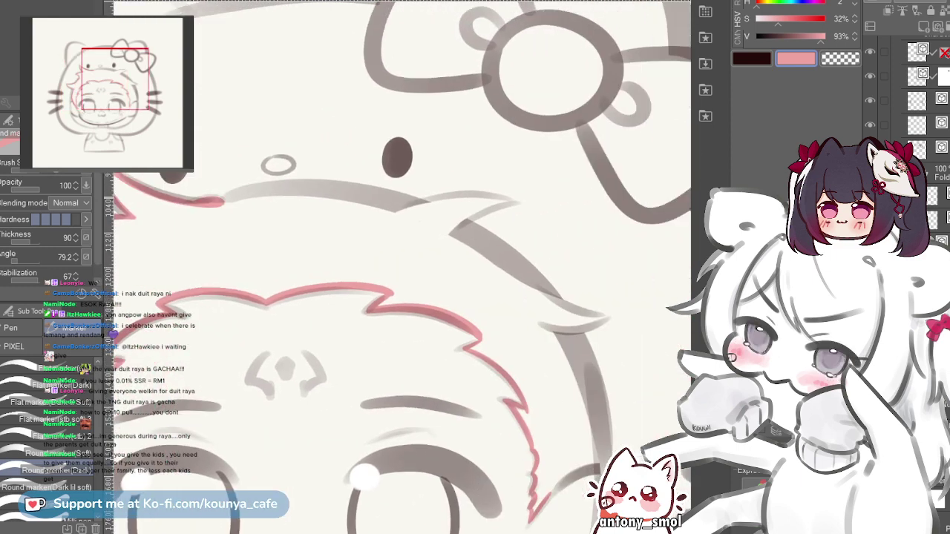
scroll(187, 244, "up", 2)
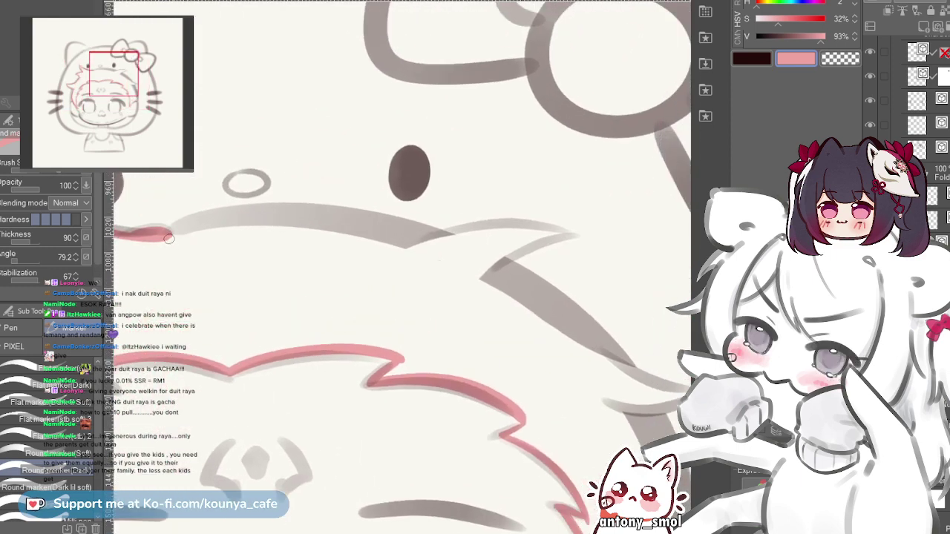
mouse_move(167, 234)
left_mouse_down()
mouse_move(377, 223)
mouse_move(484, 262)
left_mouse_up()
key("ctrl+z")
mouse_move(169, 234)
left_mouse_down()
mouse_move(205, 229)
mouse_move(445, 286)
left_mouse_up()
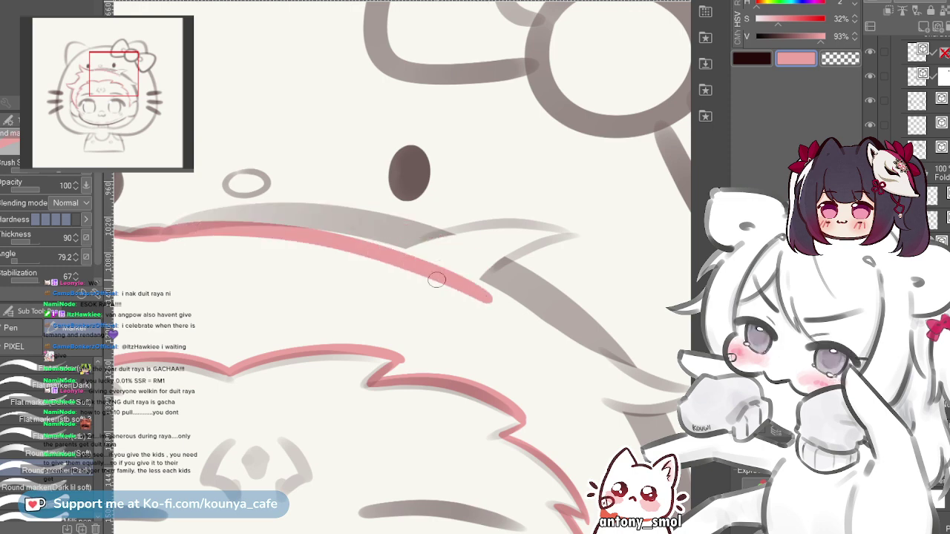
key("ctrl+z")
mouse_move(167, 233)
left_mouse_down()
mouse_move(337, 229)
mouse_move(425, 260)
left_mouse_up()
key("ctrl+z")
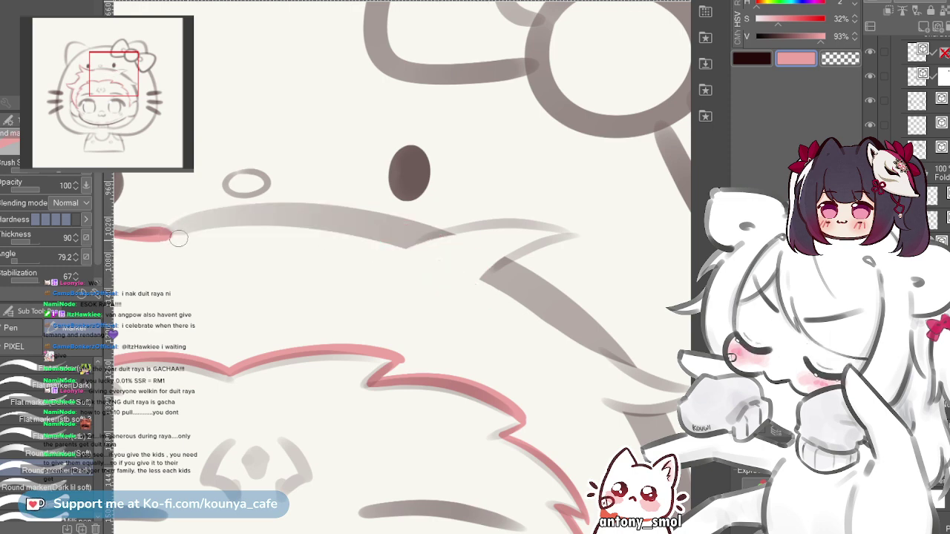
mouse_move(164, 239)
left_mouse_down()
mouse_move(416, 245)
mouse_move(468, 256)
left_mouse_up()
key("ctrl+z")
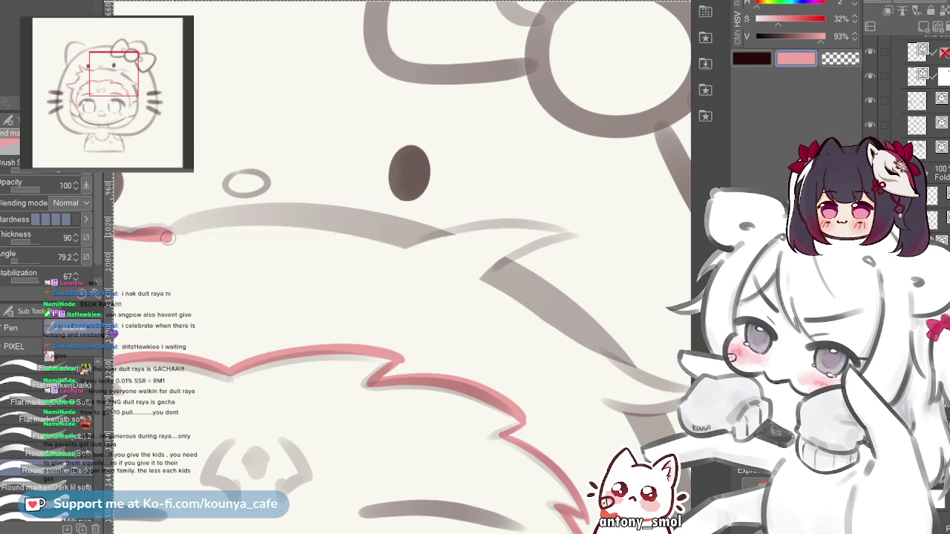
- Draw a thick pink arc along the grey line beneath the hood's nose and eye, continuing the existing pink hair outline
left_click_drag(244, 221, 265, 241)
scroll(236, 225, "up", 1)
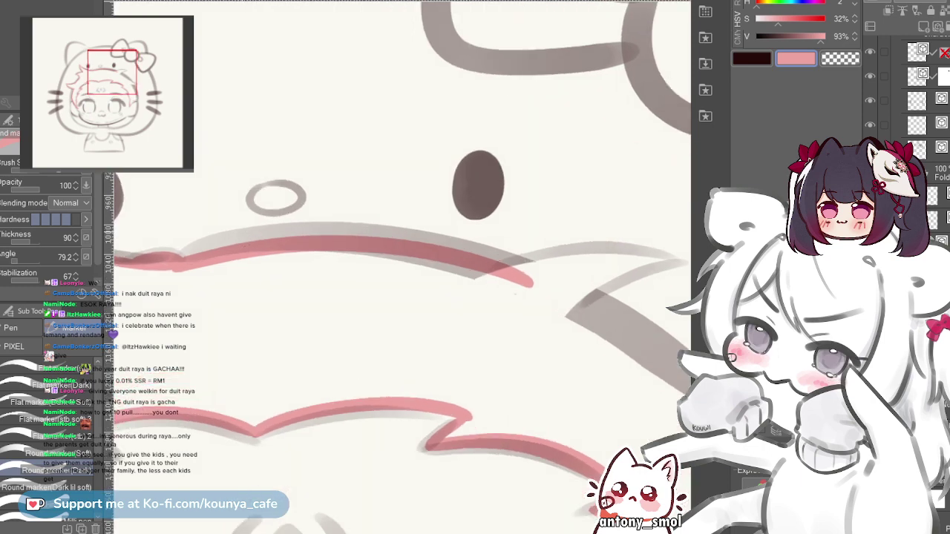
key("ctrl+z")
left_click_drag(182, 257, 544, 297)
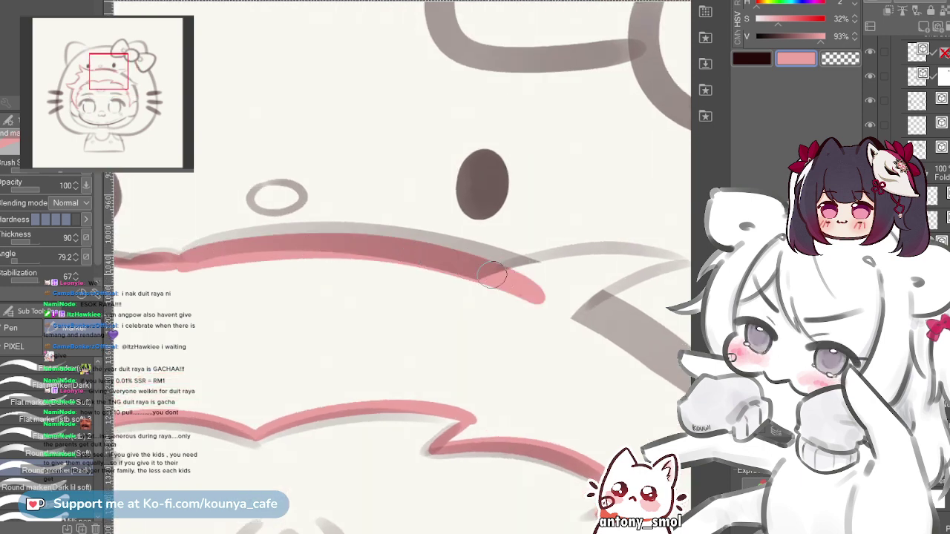
left_click_drag(195, 256, 528, 288)
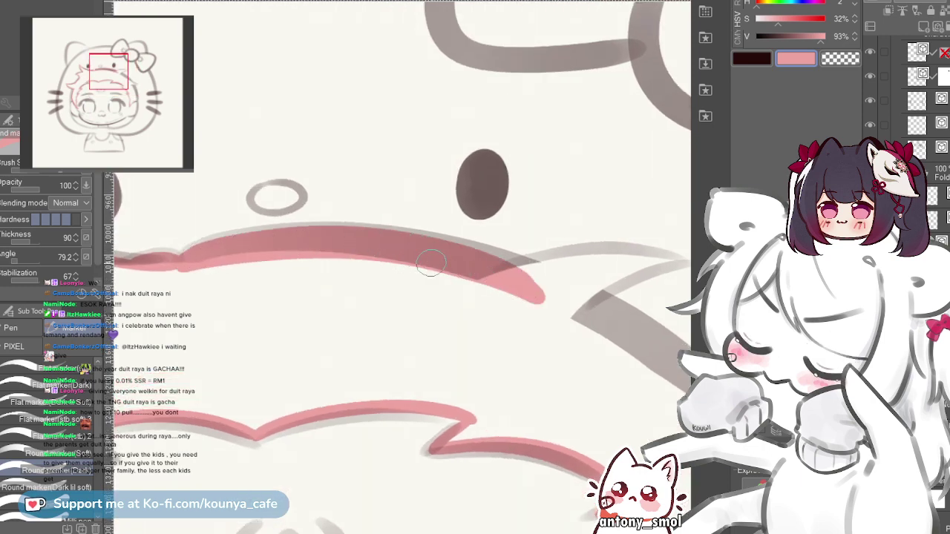
left_click_drag(430, 263, 198, 268)
- Extend the thick pink arc down along the grey hair outline to the start of the lower side tuft
scroll(402, 268, "up", 1)
left_click_drag(402, 268, 312, 169)
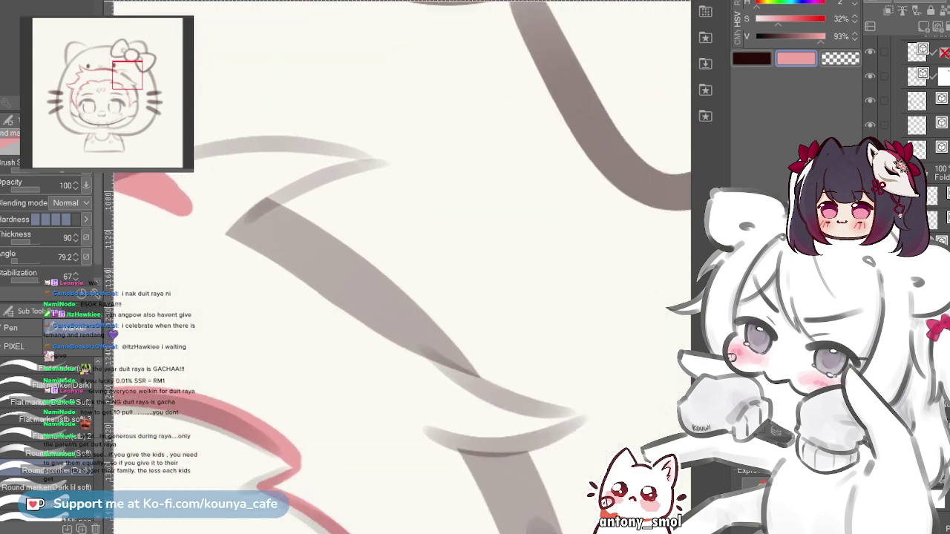
left_click_drag(286, 253, 361, 256)
mouse_move(205, 185)
left_mouse_down()
mouse_move(339, 230)
mouse_move(523, 401)
left_mouse_up()
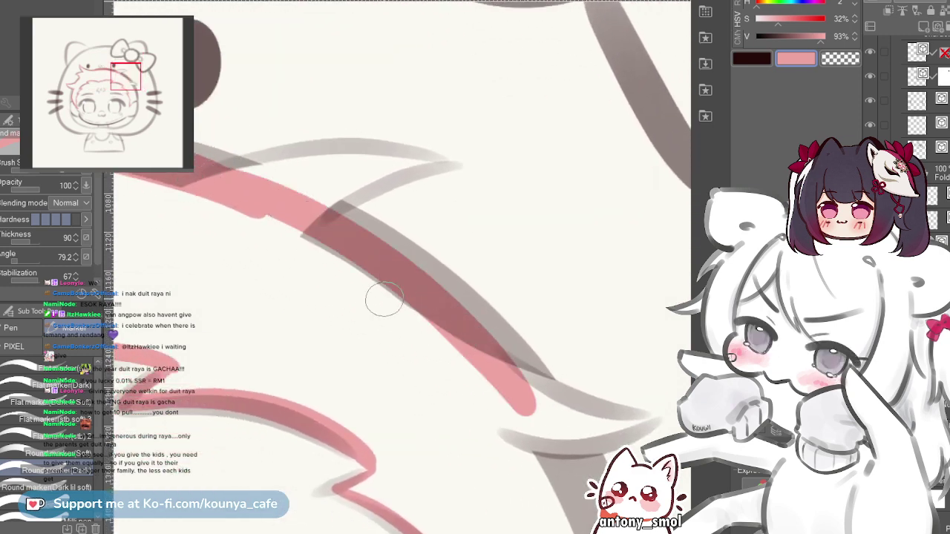
left_click_drag(417, 266, 335, 170)
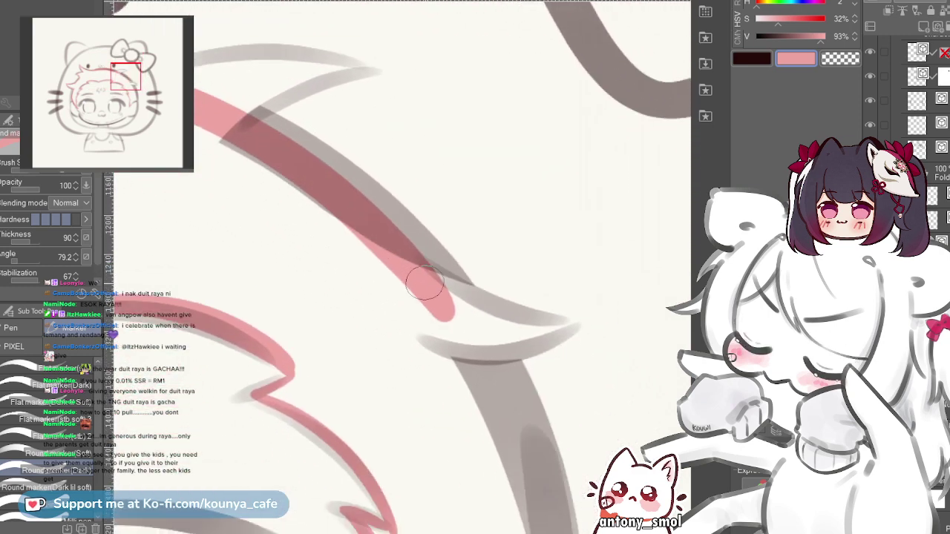
- Mirror the canvas view and outline the lower side tuft with two pink curves meeting at its outer point
key("h")
scroll(286, 317, "up", 2)
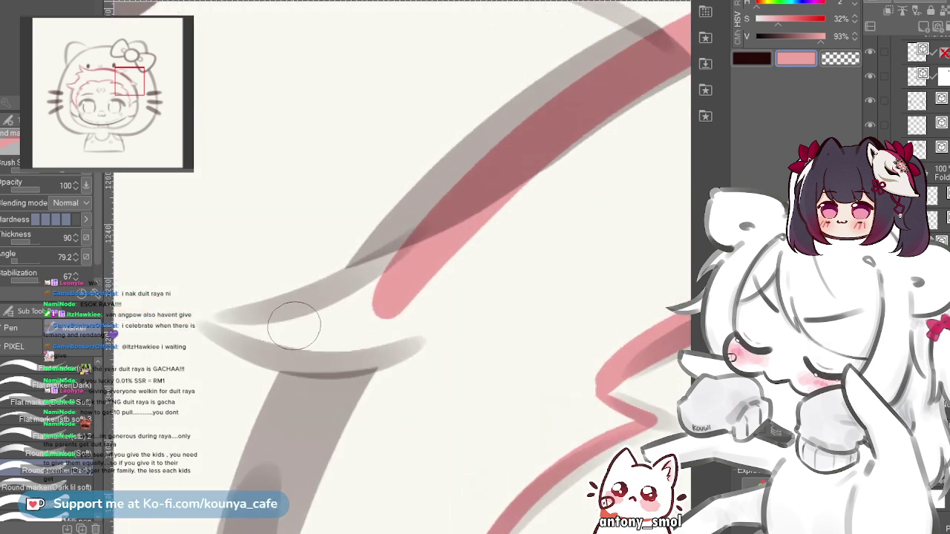
left_click_drag(212, 329, 414, 238)
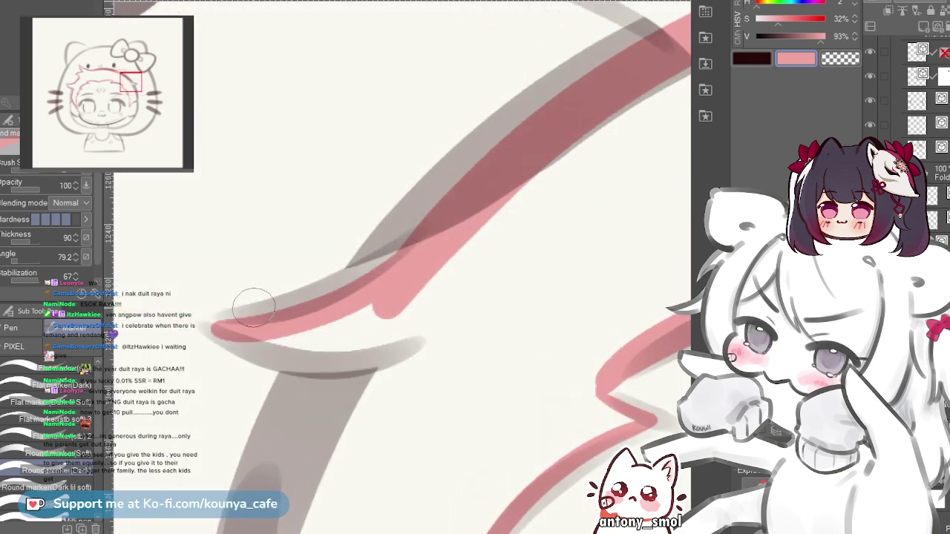
left_click_drag(217, 325, 452, 322)
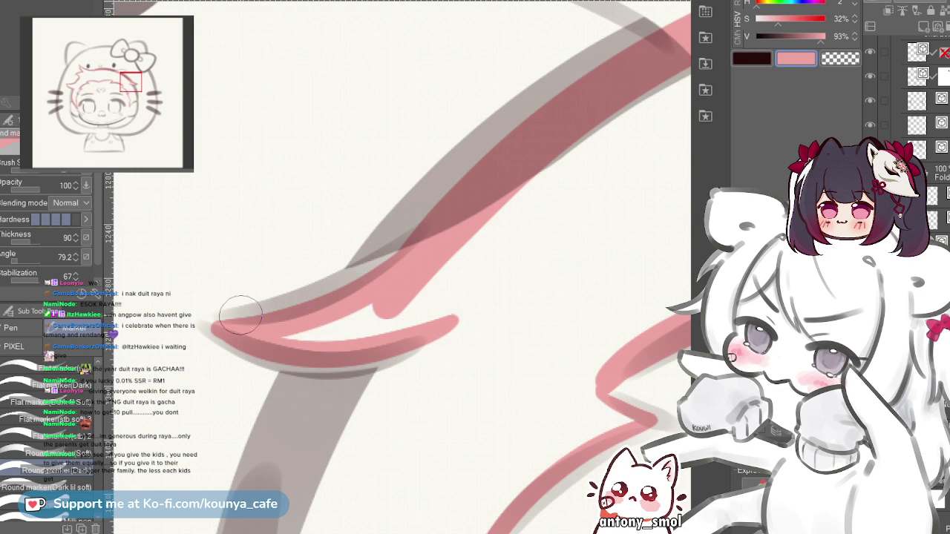
left_click_drag(416, 134, 241, 333)
mouse_move(332, 149)
left_mouse_down()
mouse_move(207, 214)
mouse_move(267, 229)
mouse_move(409, 309)
left_mouse_up()
key("ctrl+z")
left_click_drag(193, 225, 387, 303)
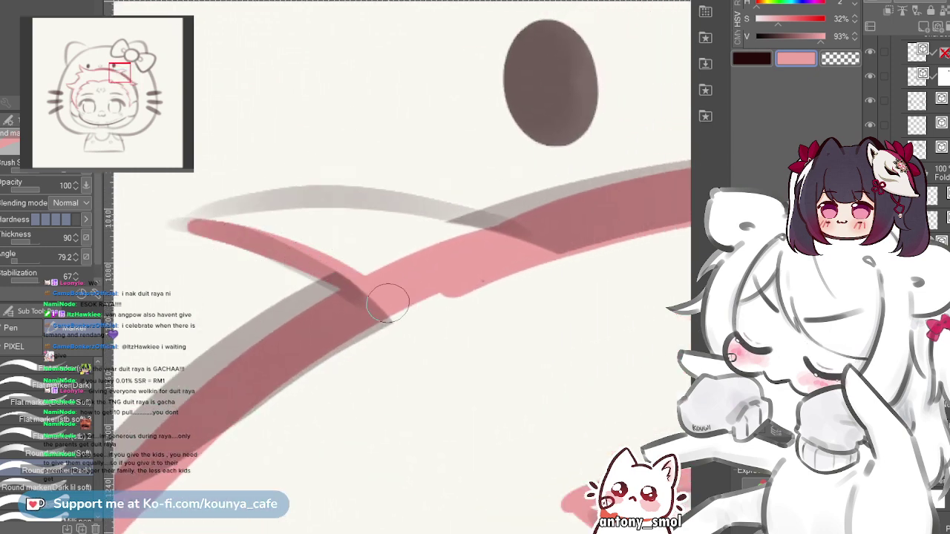
key("ctrl+z")
left_click_drag(235, 227, 283, 231)
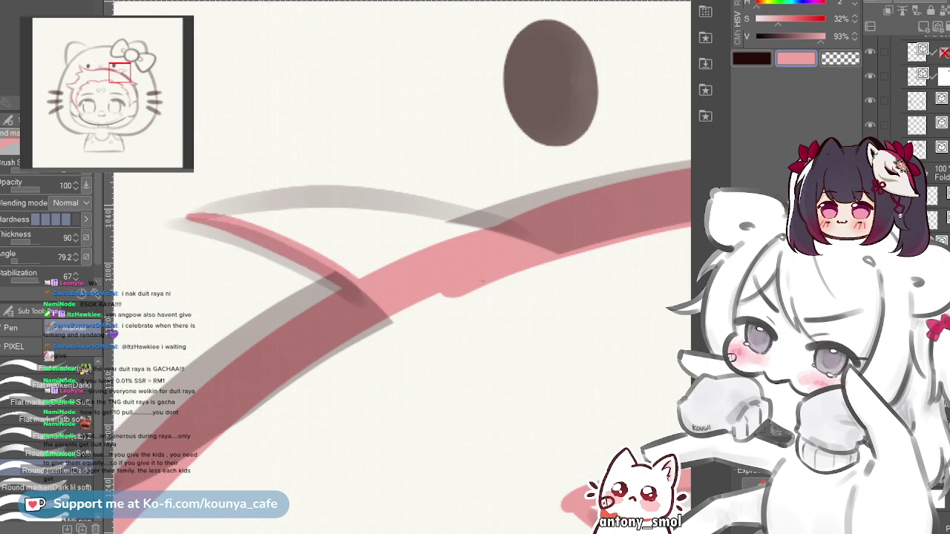
scroll(253, 209, "up", 1)
key("ctrl+z")
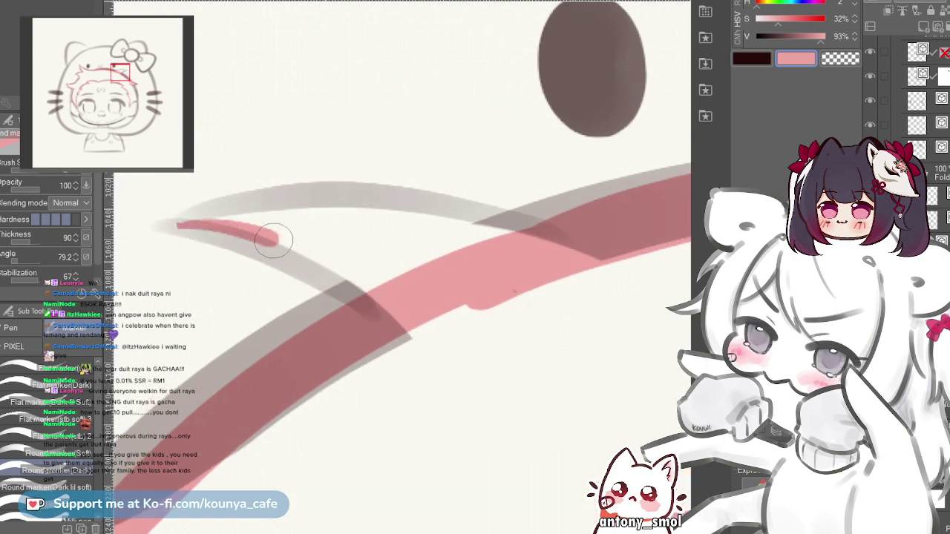
key("ctrl+z")
- Draw the lower edge of the tuft below the hood's eye as a tapered pink curve from its tip to the thick arc
mouse_move(184, 223)
left_mouse_down()
mouse_move(309, 257)
mouse_move(377, 291)
left_mouse_up()
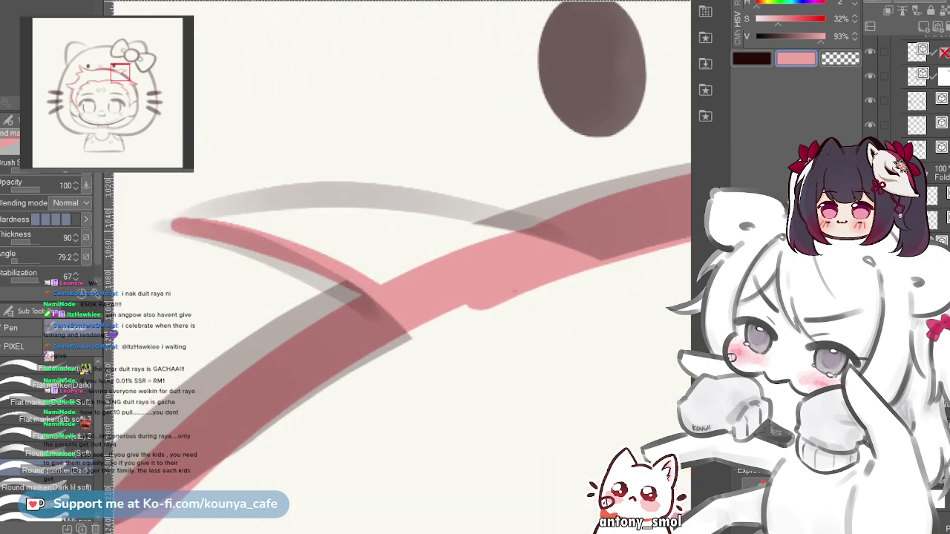
scroll(377, 291, "up", 1)
scroll(297, 282, "up", 1)
key("ctrl+z")
left_click_drag(186, 259, 315, 297)
key("ctrl+z")
left_click_drag(186, 262, 377, 344)
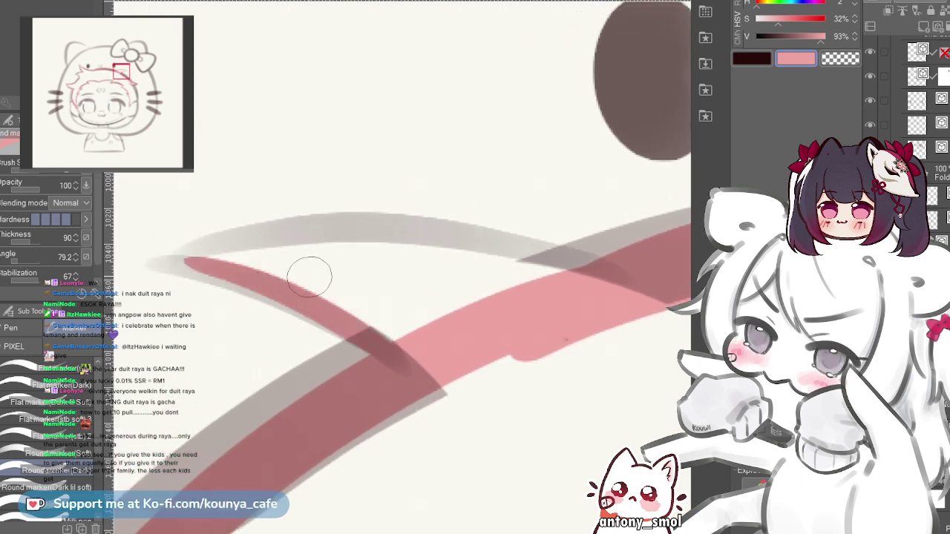
key("ctrl+z")
left_click_drag(192, 256, 381, 329)
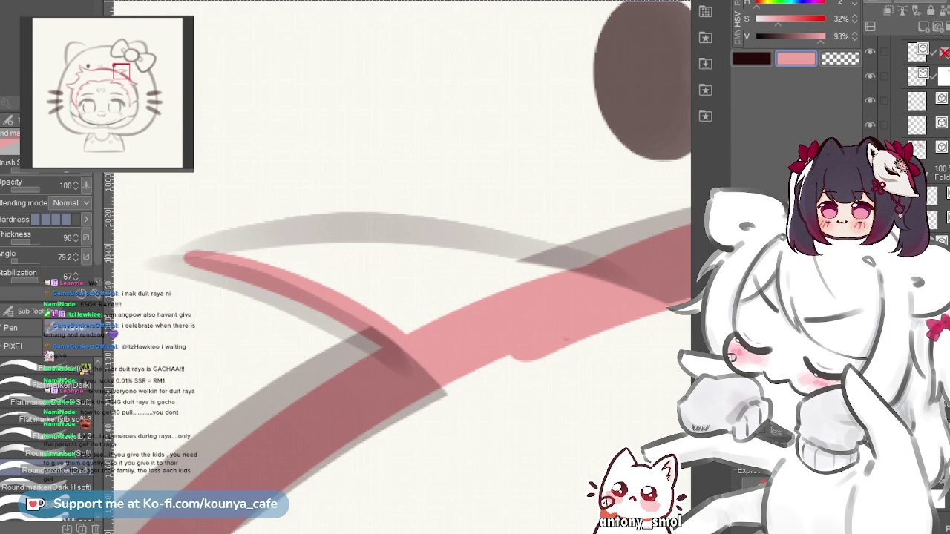
- Draw the upper edge of the same tuft as a pink arch from its tip to the thick arc, closing the shape
scroll(180, 274, "up", 1)
left_click_drag(168, 275, 555, 322)
key("ctrl+z")
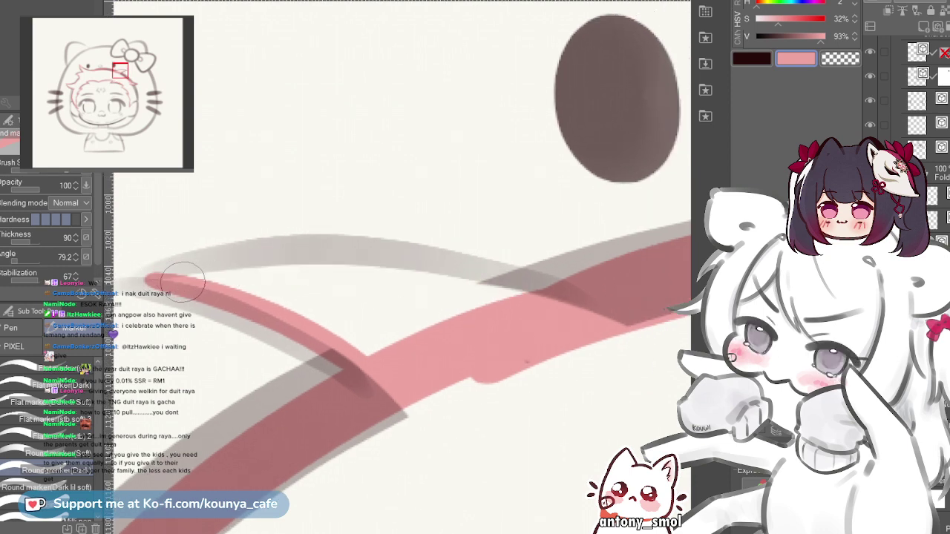
left_click_drag(208, 271, 535, 316)
key("ctrl+z")
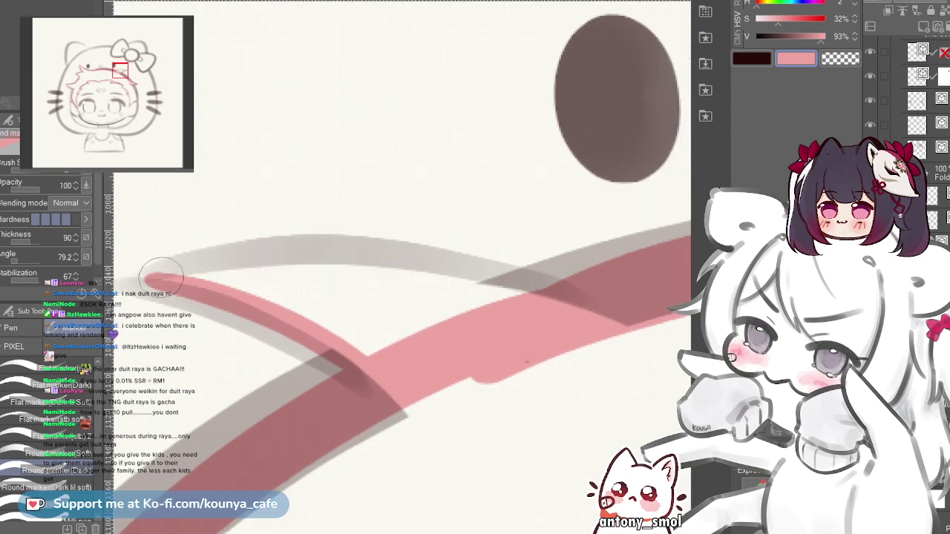
mouse_move(170, 272)
left_mouse_down()
mouse_move(378, 270)
mouse_move(540, 315)
left_mouse_up()
key("ctrl+z")
left_click_drag(149, 279, 492, 282)
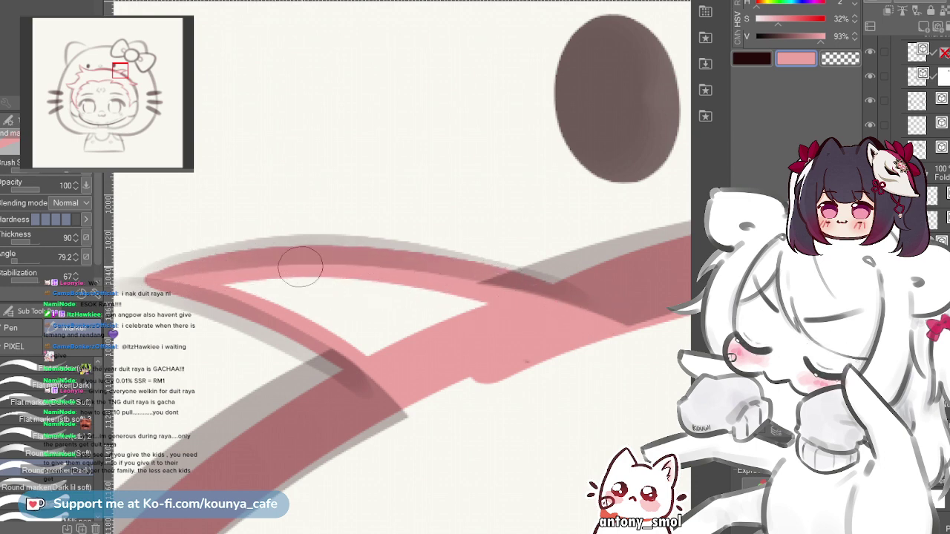
- Fill the enclosed tuft below the hood's eye with pink
scroll(318, 264, "down", 3)
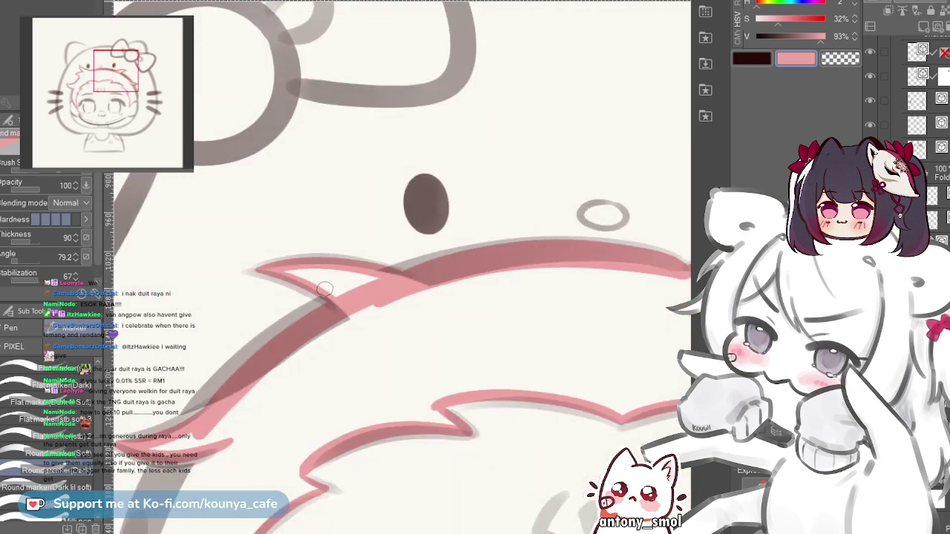
key("g")
left_click(327, 281)
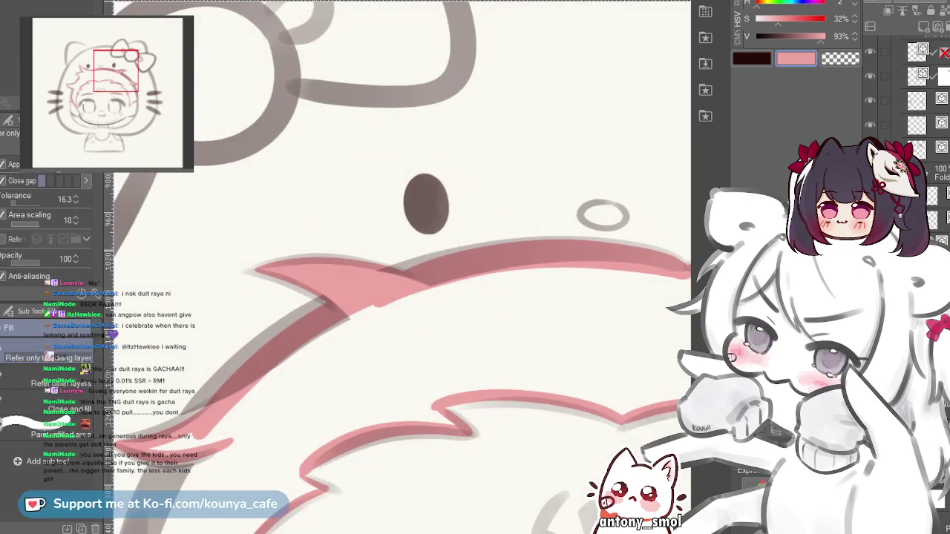
- Draw the hair's outer side edge as a thick pink curve from the lower side tuft down to the top of the ear
scroll(310, 255, "down", 3)
left_click_drag(312, 312, 424, 157)
scroll(348, 267, "up", 1)
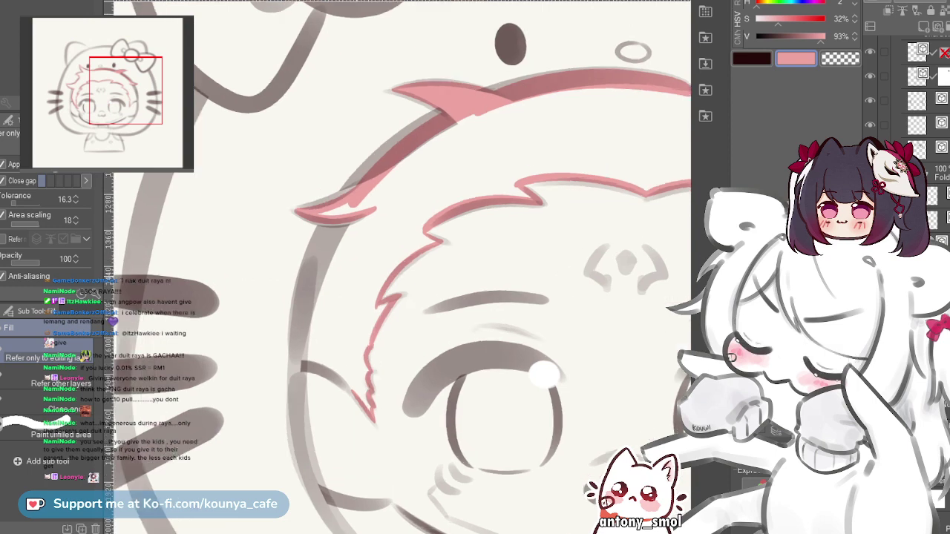
scroll(349, 275, "up", 3)
key("p")
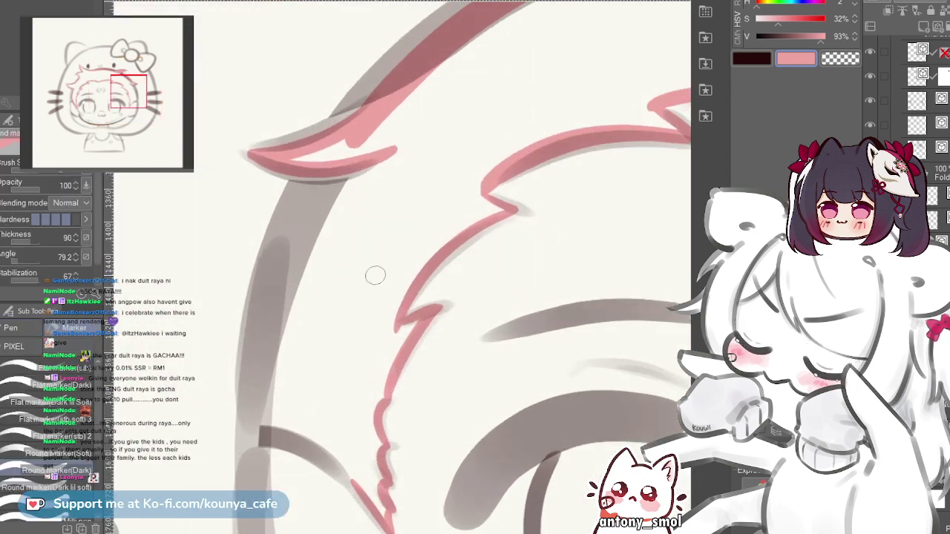
scroll(354, 312, "up", 2)
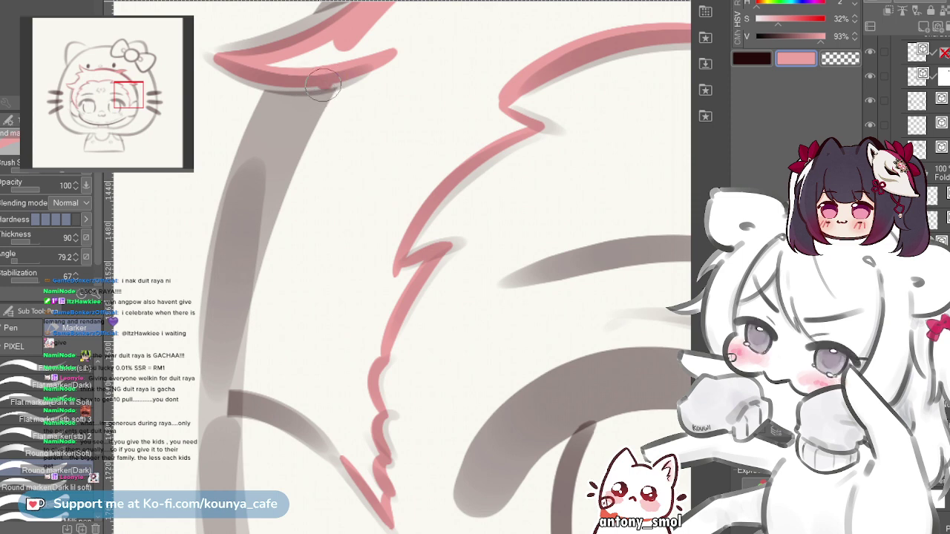
left_click_drag(323, 85, 232, 377)
key("ctrl+z")
mouse_move(320, 83)
left_mouse_down()
mouse_move(265, 180)
mouse_move(230, 394)
left_mouse_up()
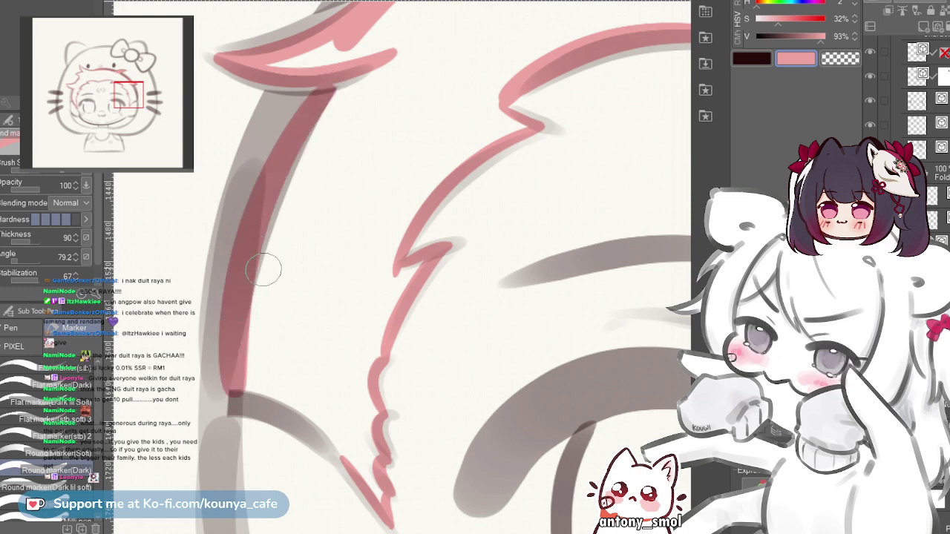
key("ctrl+z")
mouse_move(321, 87)
left_mouse_down()
mouse_move(256, 215)
mouse_move(230, 390)
left_mouse_up()
key("ctrl+z")
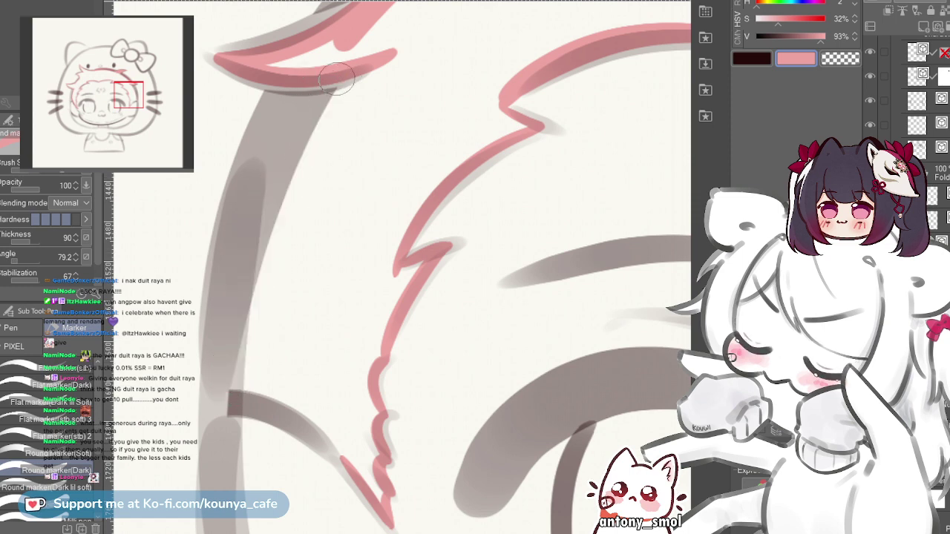
mouse_move(337, 77)
left_mouse_down()
mouse_move(260, 194)
mouse_move(217, 392)
left_mouse_up()
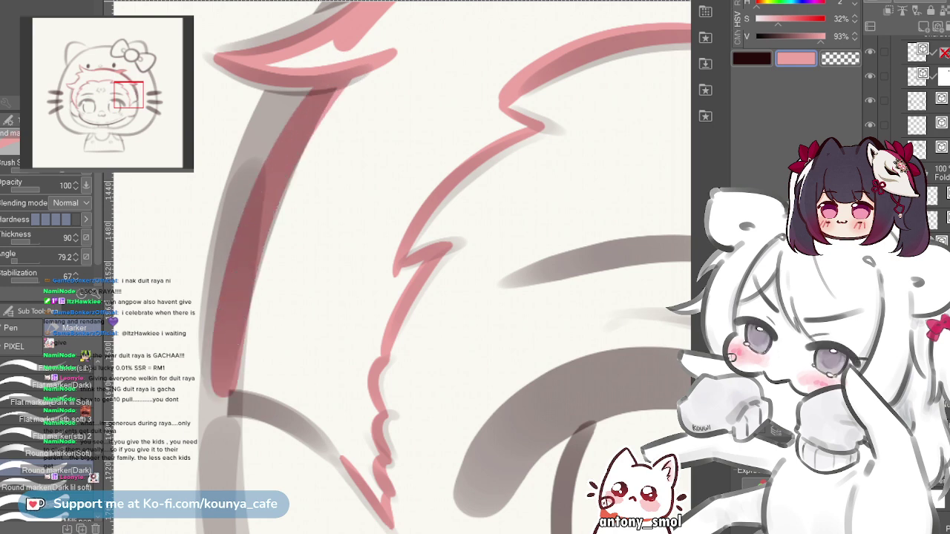
- Draw the sideburn's lower edge as a pink curve along the top of the ear, joining the side edge to the pointed tip
left_click_drag(238, 345, 211, 227)
scroll(223, 260, "up", 2)
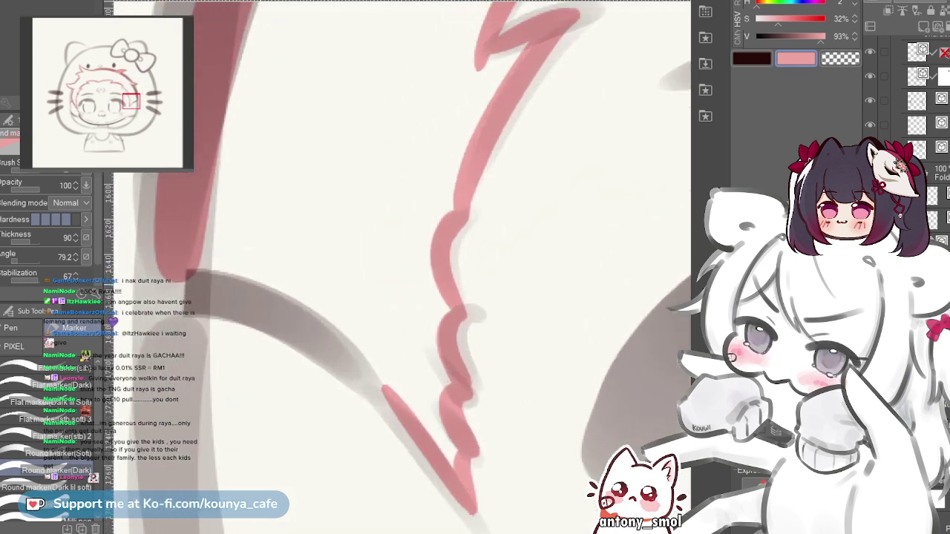
left_click_drag(223, 297, 236, 294)
mouse_move(204, 264)
left_mouse_down()
mouse_move(319, 308)
mouse_move(390, 362)
left_mouse_up()
key("ctrl+z")
mouse_move(202, 261)
left_mouse_down()
mouse_move(401, 364)
mouse_move(438, 399)
left_mouse_up()
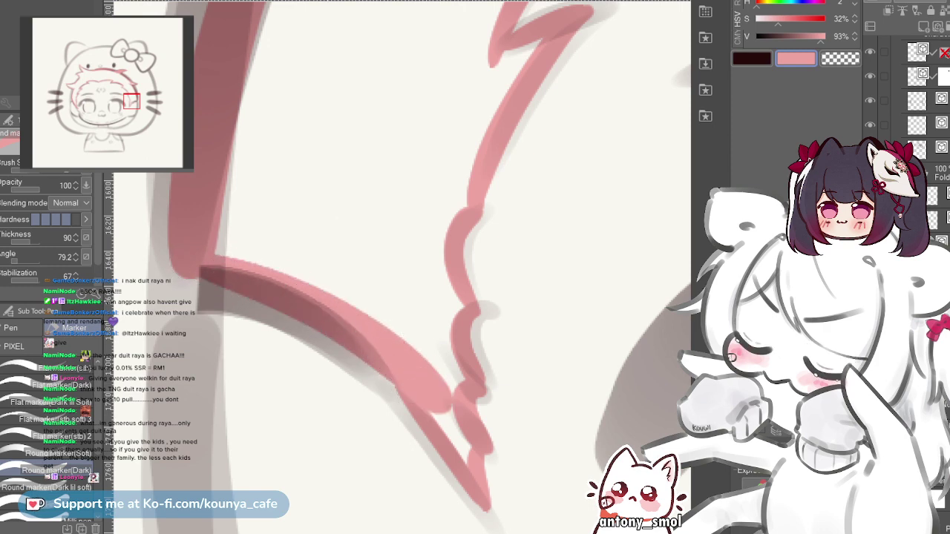
scroll(338, 296, "up", 1)
key("ctrl+z")
mouse_move(182, 262)
left_mouse_down()
mouse_move(238, 276)
mouse_move(435, 412)
left_mouse_up()
key("ctrl+z")
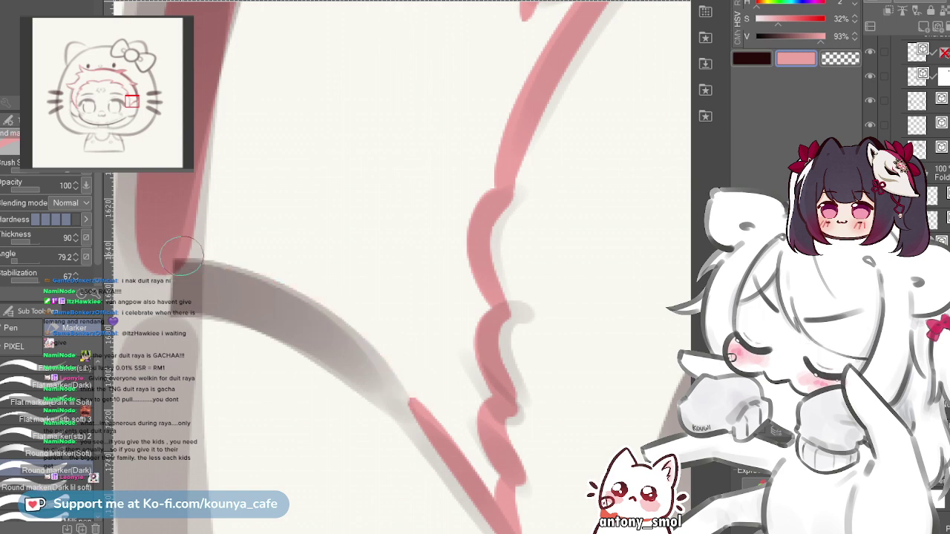
mouse_move(182, 259)
left_mouse_down()
mouse_move(372, 335)
mouse_move(445, 419)
left_mouse_up()
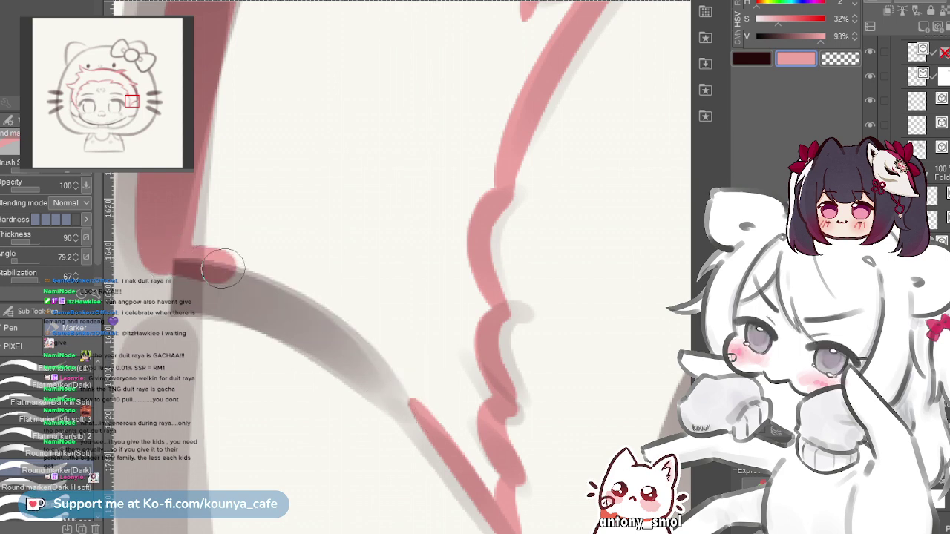
left_click_drag(222, 268, 369, 335)
- Flip the mirrored canvas view back and fill the entire enclosed hair outline with pink
scroll(264, 241, "down", 6)
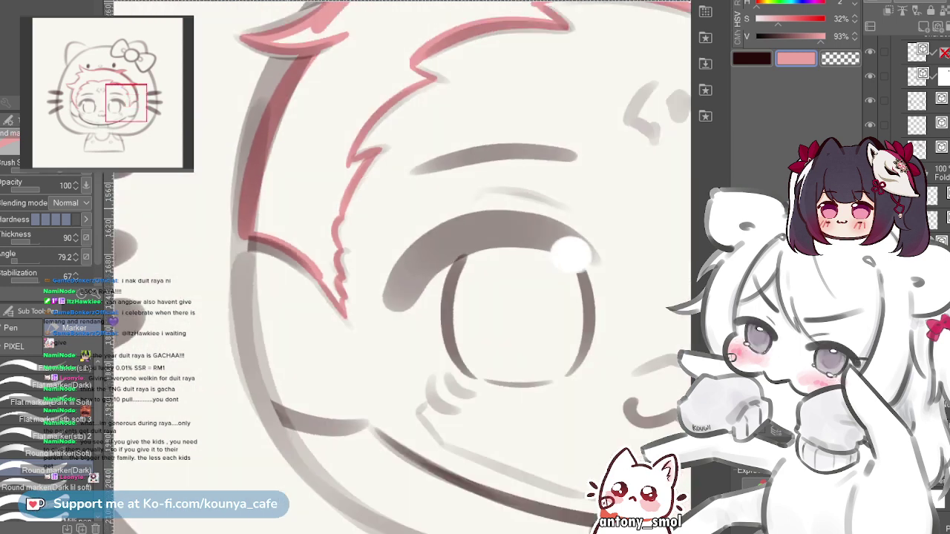
scroll(446, 172, "up", 3)
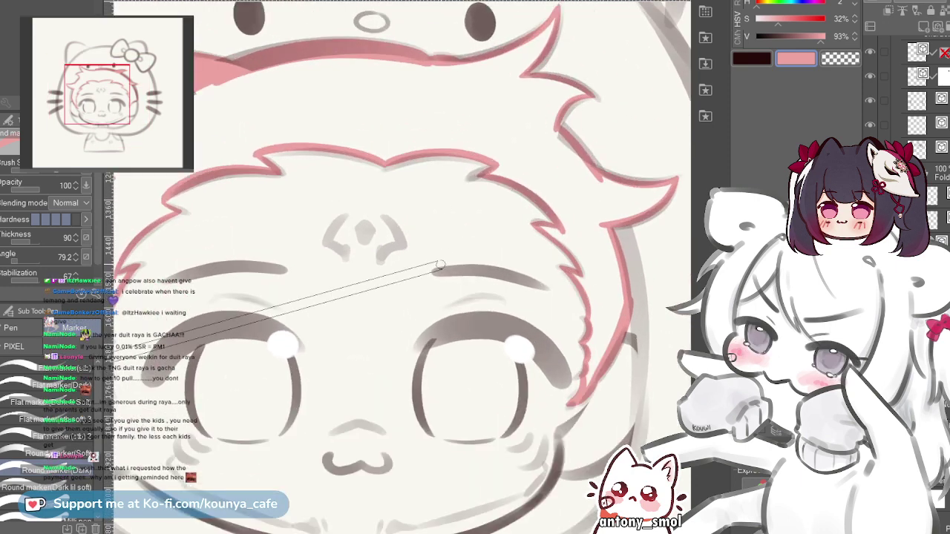
key("shift+h")
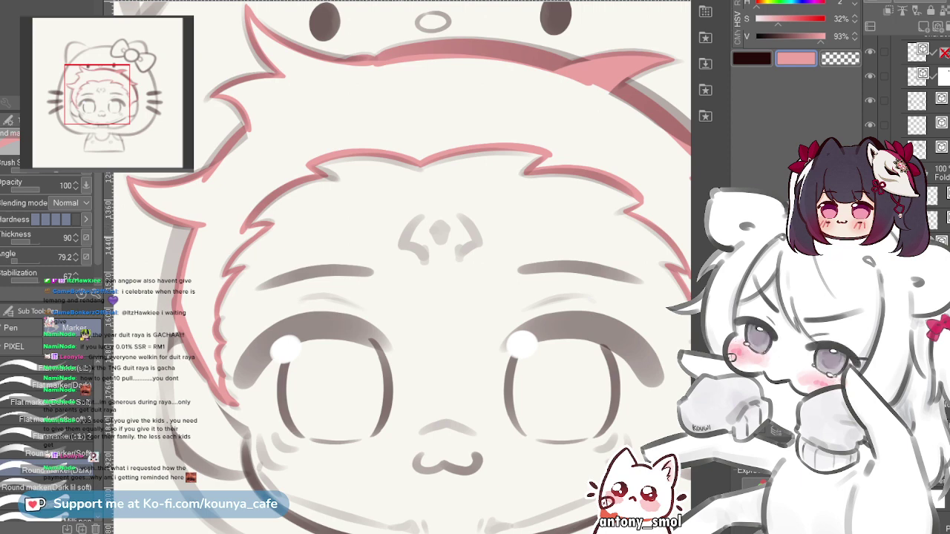
left_click_drag(349, 244, 274, 221)
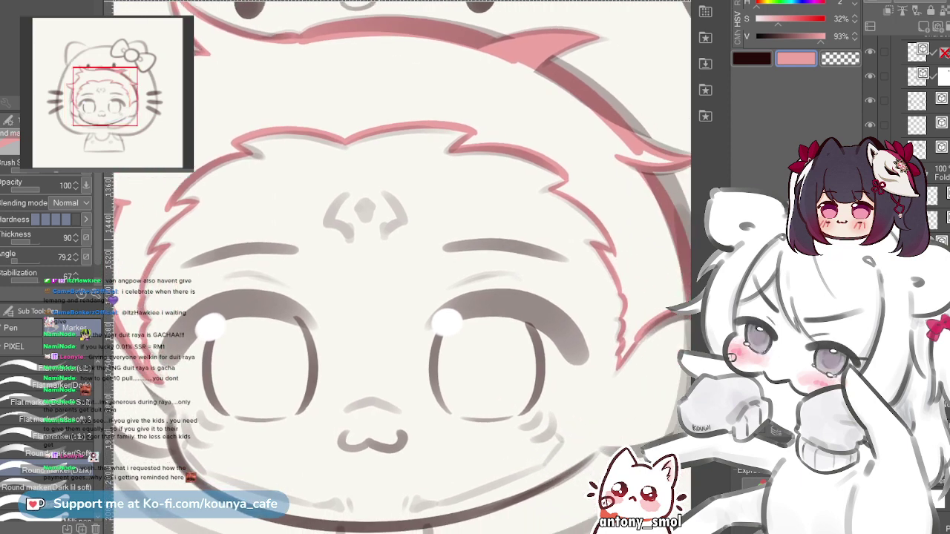
left_click_drag(410, 234, 357, 232)
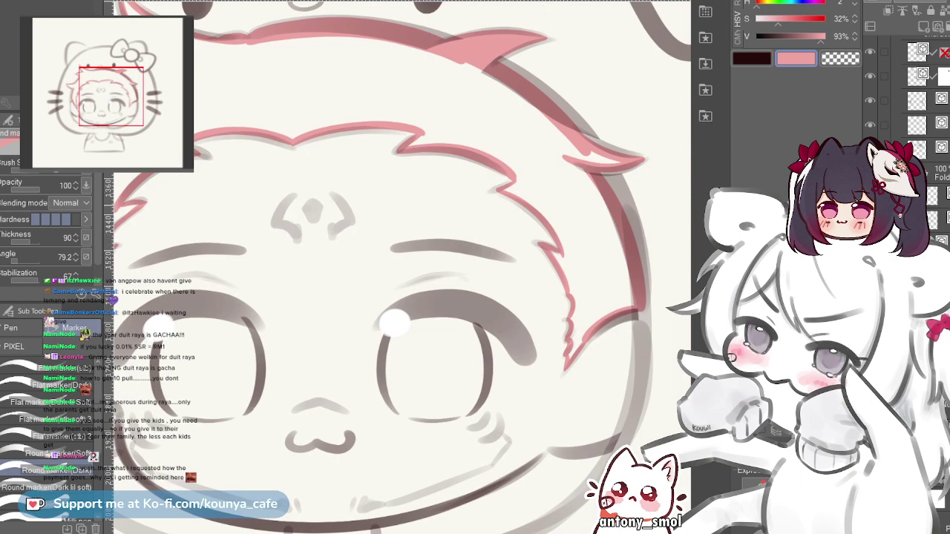
scroll(332, 232, "down", 2)
left_click_drag(332, 233, 366, 256)
scroll(344, 199, "up", 1)
scroll(335, 180, "up", 2)
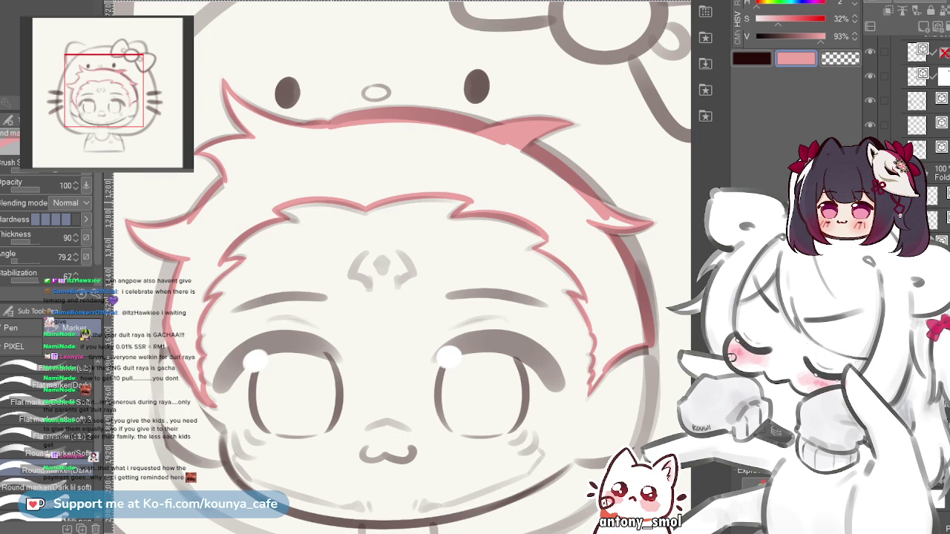
key("g")
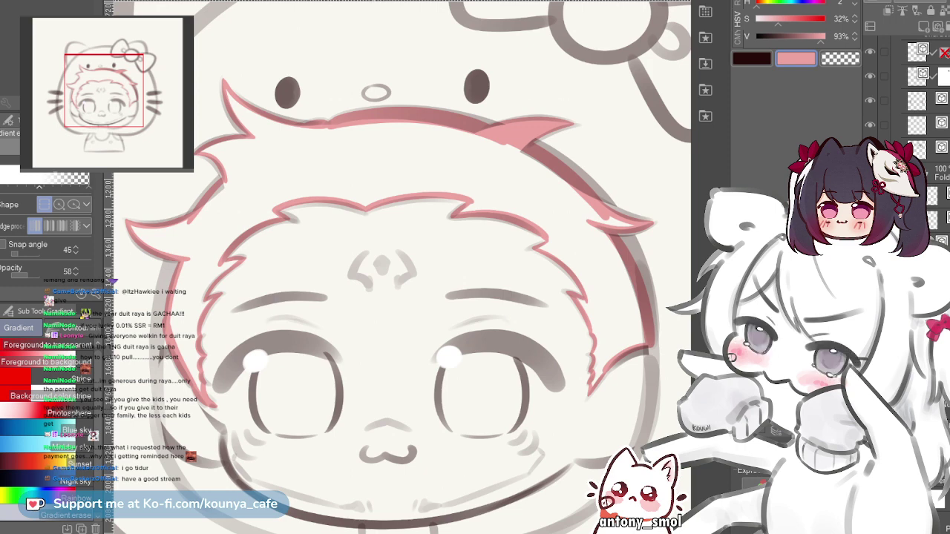
scroll(375, 159, "up", 1)
key("g")
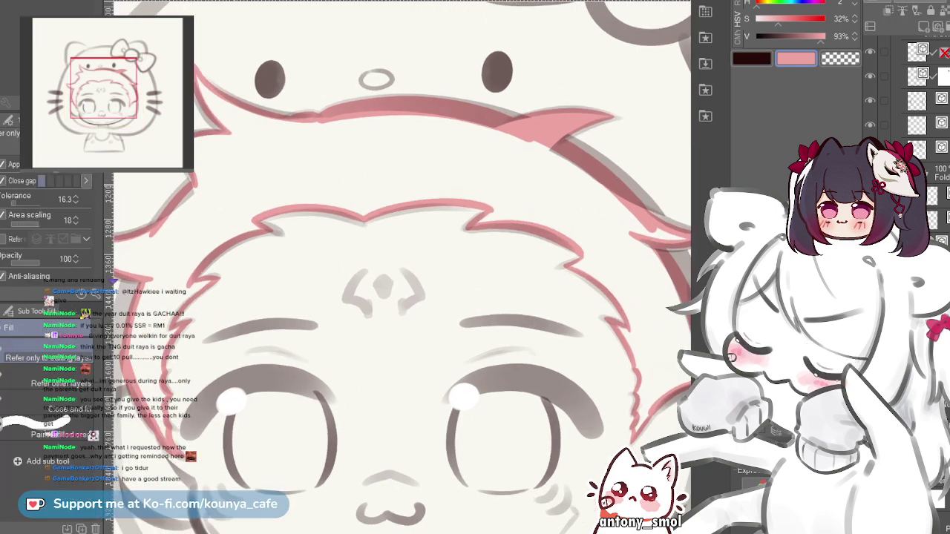
key("ctrl+minus")
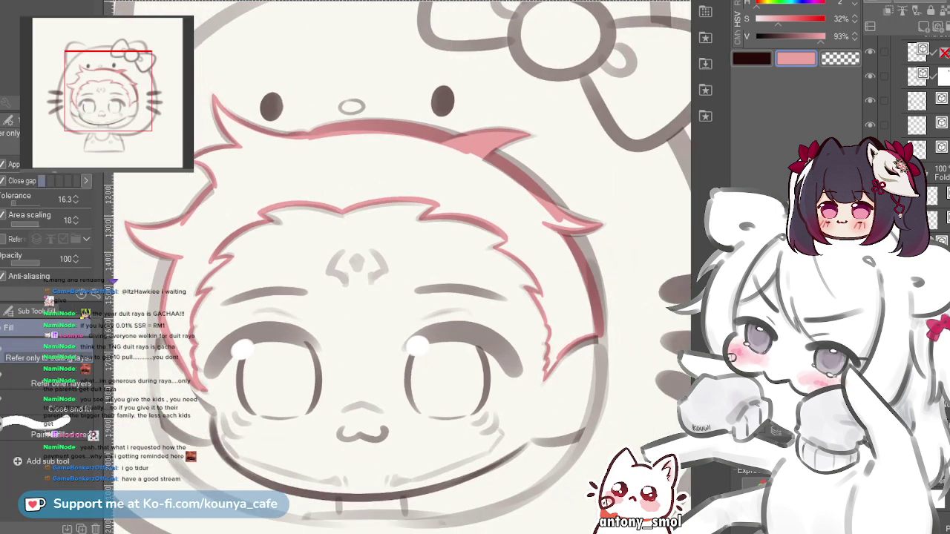
left_click_drag(400, 267, 420, 286)
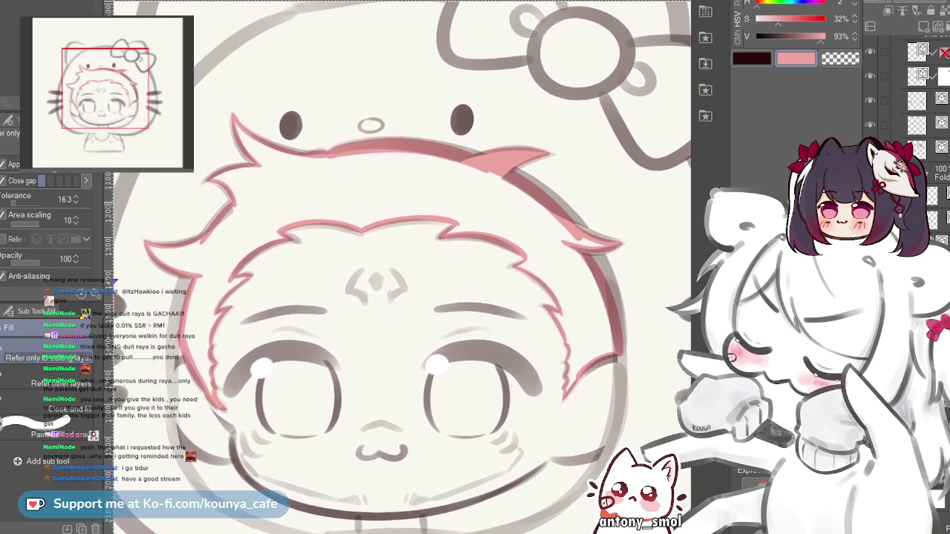
left_click(371, 193)
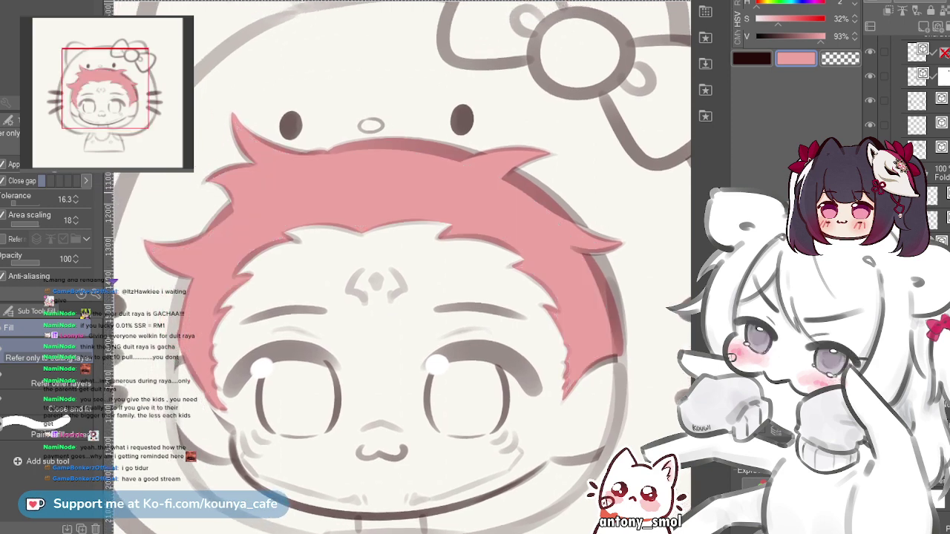
- Sharpen the small spike on the inner hairline beside the eyebrow with short pink marker strokes
key("p")
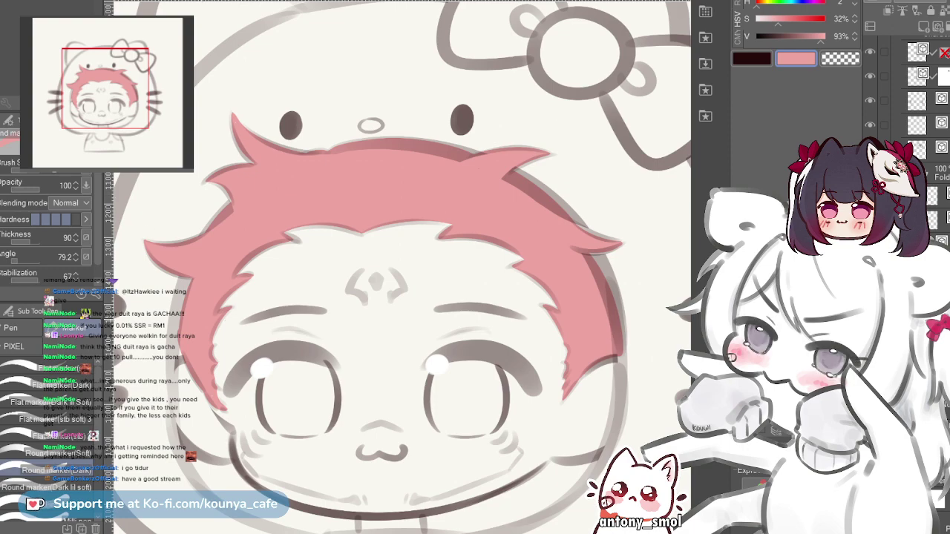
scroll(224, 320, "up", 3)
mouse_move(258, 353)
left_mouse_down()
mouse_move(244, 317)
mouse_move(138, 304)
mouse_move(320, 311)
mouse_move(267, 331)
mouse_move(229, 329)
mouse_move(242, 353)
left_mouse_up()
scroll(243, 317, "down", 2)
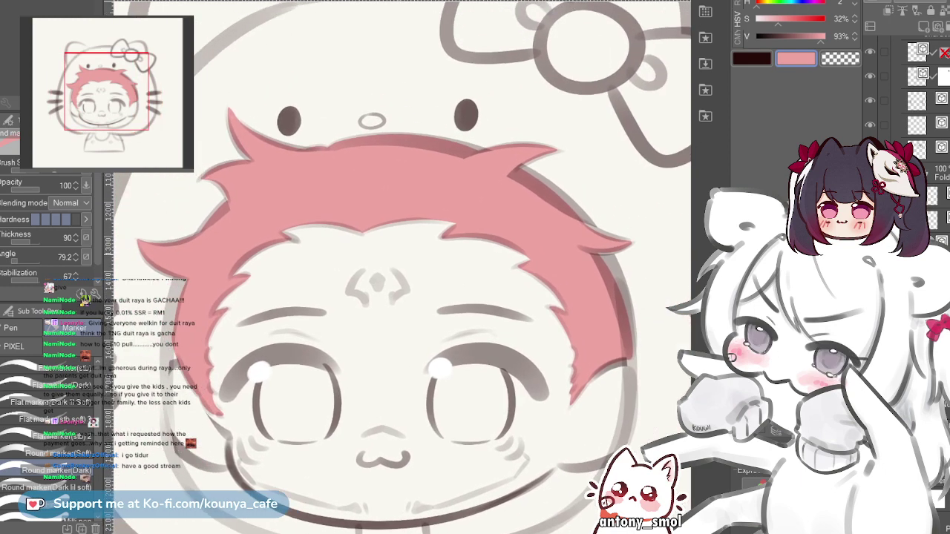
left_click_drag(392, 279, 368, 271)
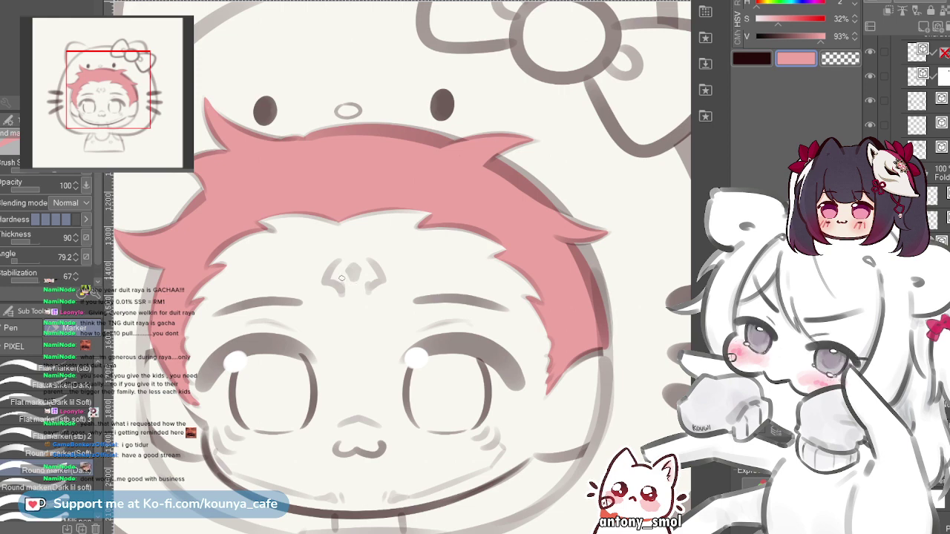
left_click_drag(640, 306, 589, 302)
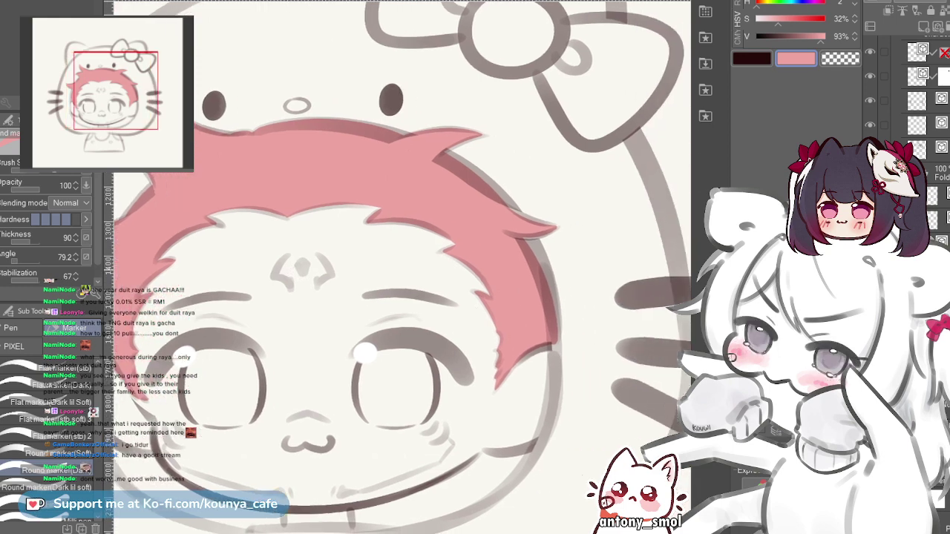
scroll(396, 254, "up", 5)
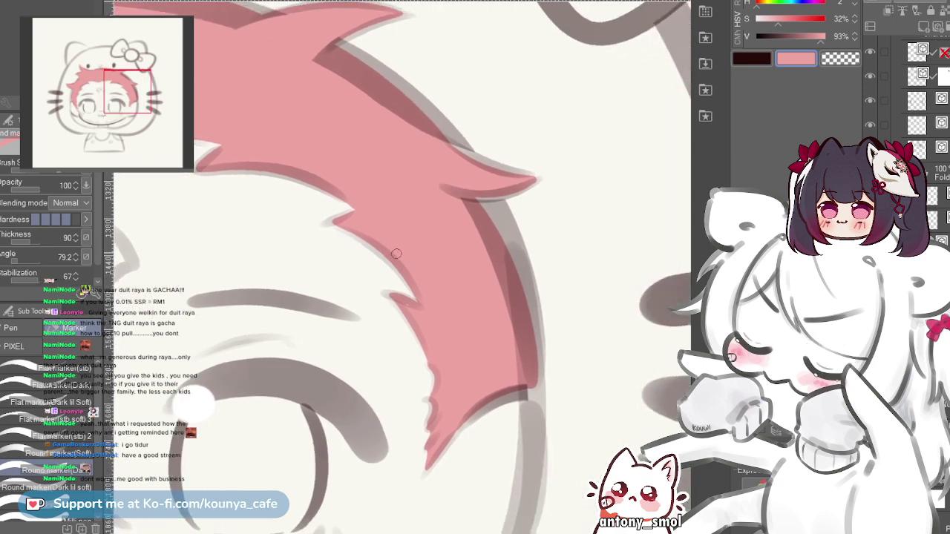
scroll(396, 254, "up", 3)
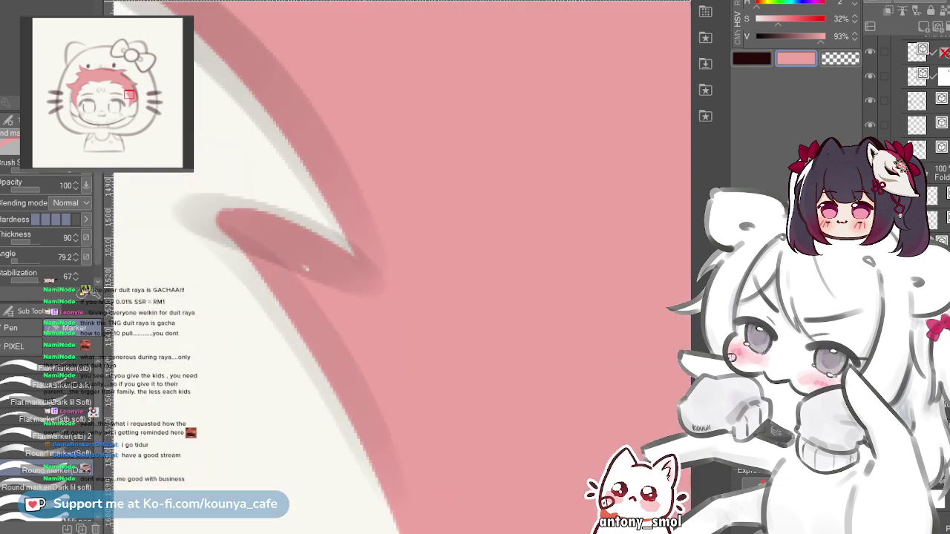
scroll(354, 303, "down", 3)
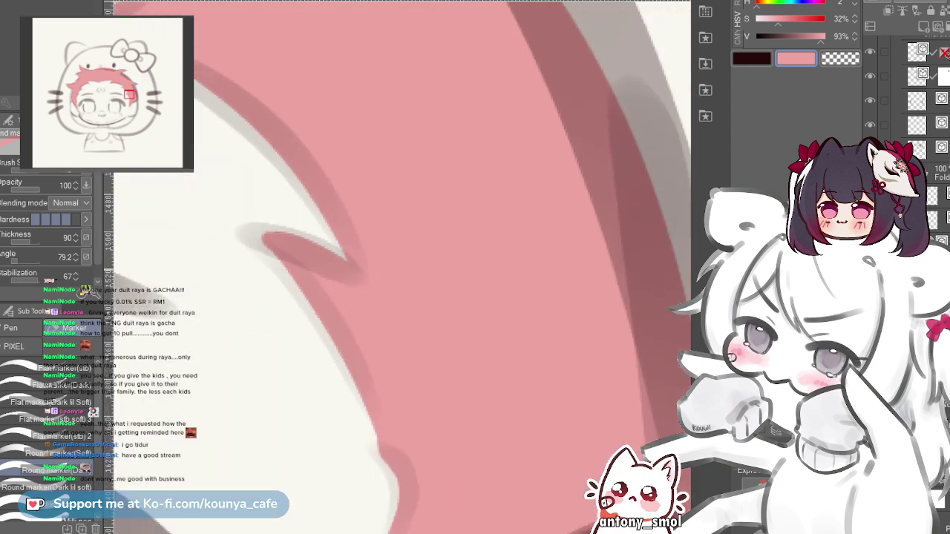
mouse_move(242, 235)
left_mouse_down()
mouse_move(363, 279)
mouse_move(320, 256)
left_mouse_up()
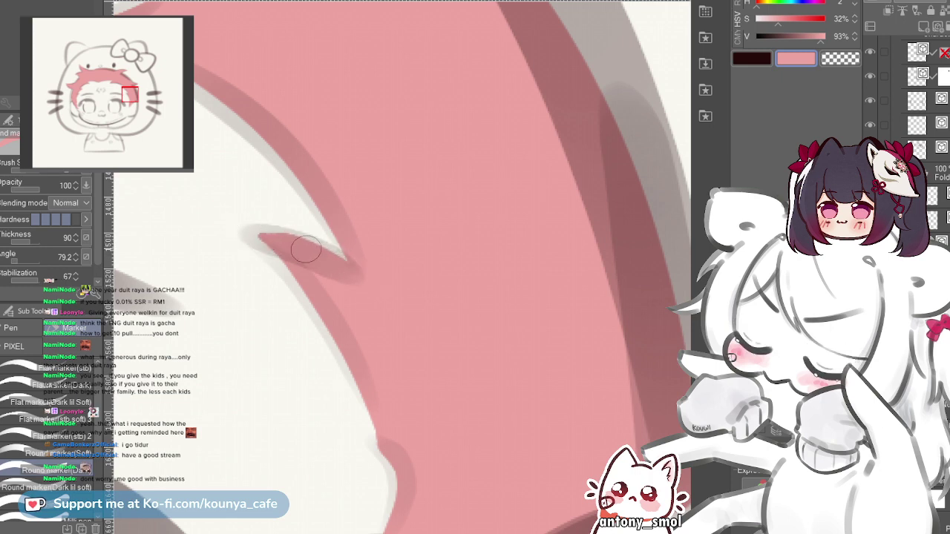
left_click_drag(260, 230, 345, 262)
left_click_drag(278, 239, 320, 256)
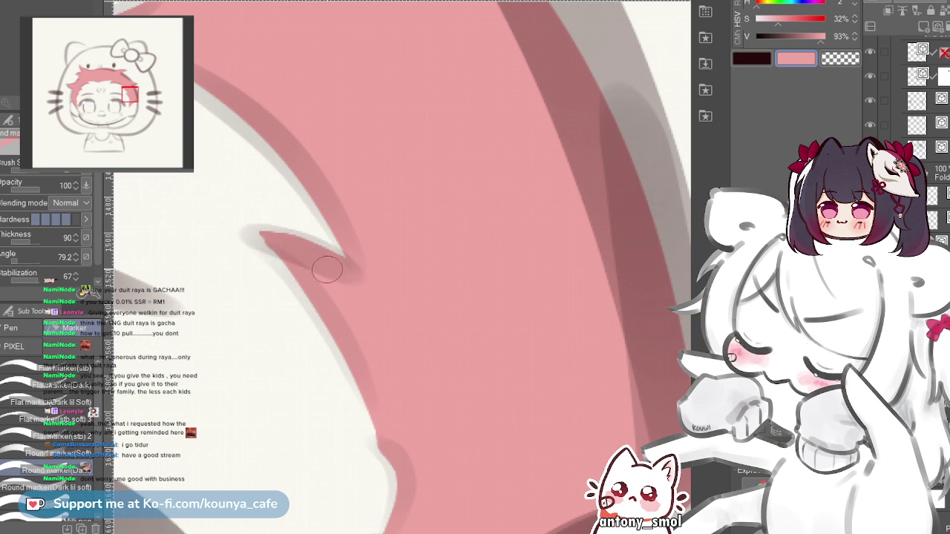
- Examine the edges of the filled hair along the inner hairline and the outer side tufts
scroll(308, 239, "down", 4)
left_click_drag(308, 239, 430, 279)
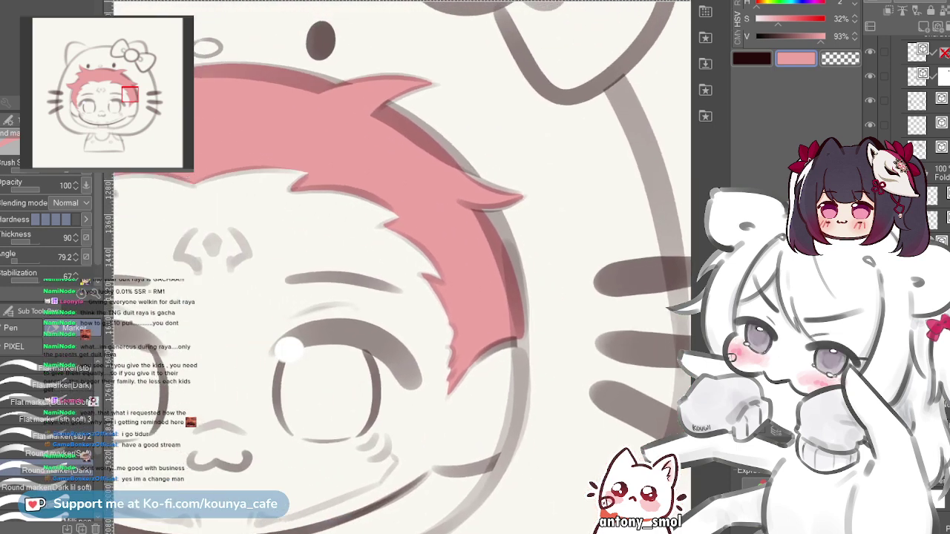
left_click_drag(290, 169, 401, 206)
scroll(401, 206, "up", 4)
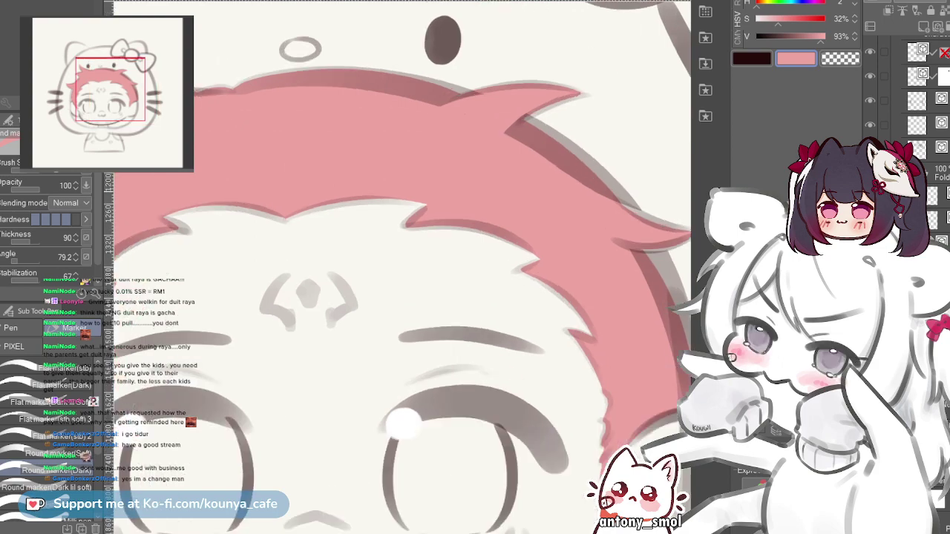
scroll(329, 213, "down", 4)
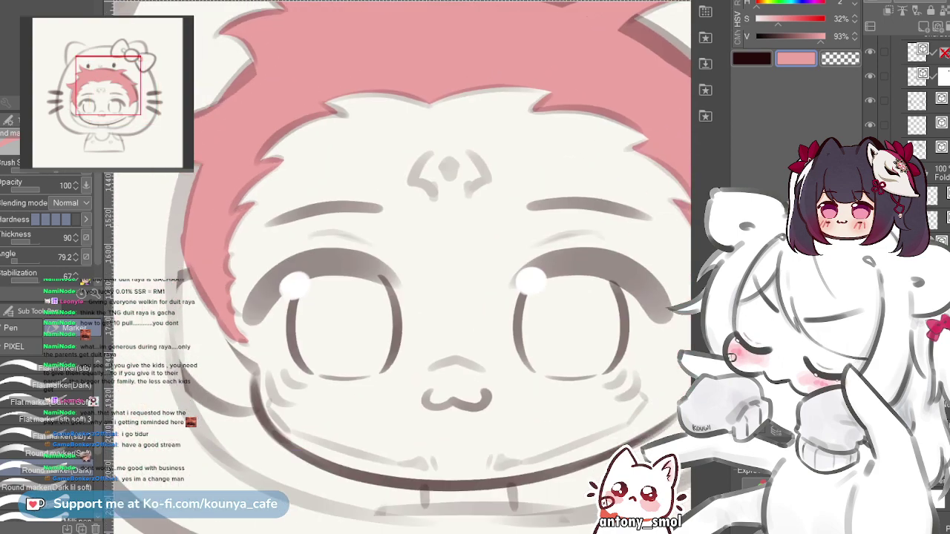
left_click_drag(449, 169, 208, 284)
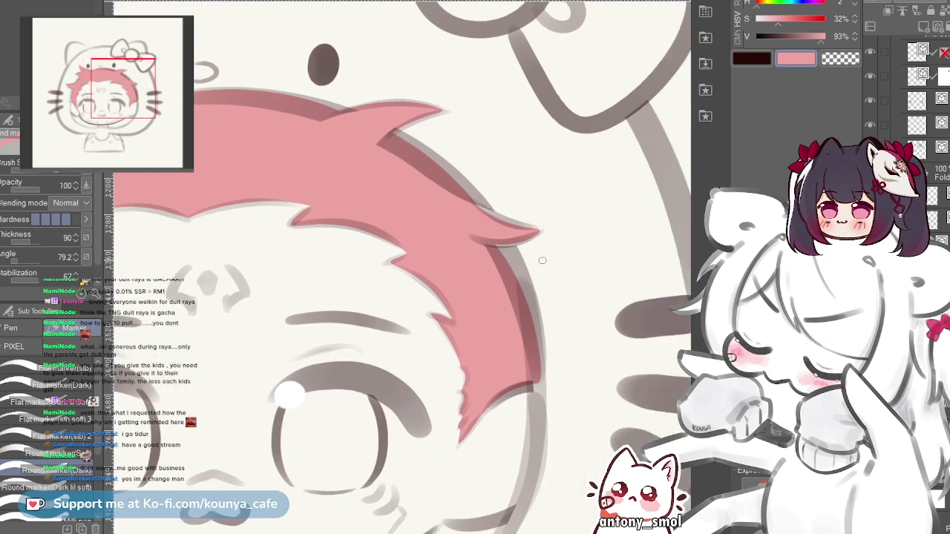
scroll(357, 120, "up", 3)
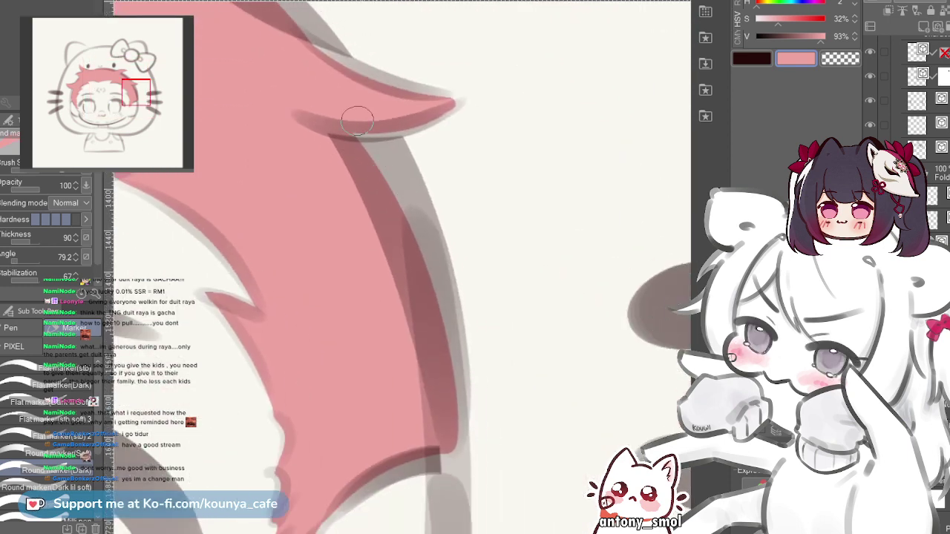
- Thicken the outer hair edge directly beneath the pointed side tuft with a pink marker stroke running downward
left_click_drag(345, 128, 418, 316)
key("ctrl+z")
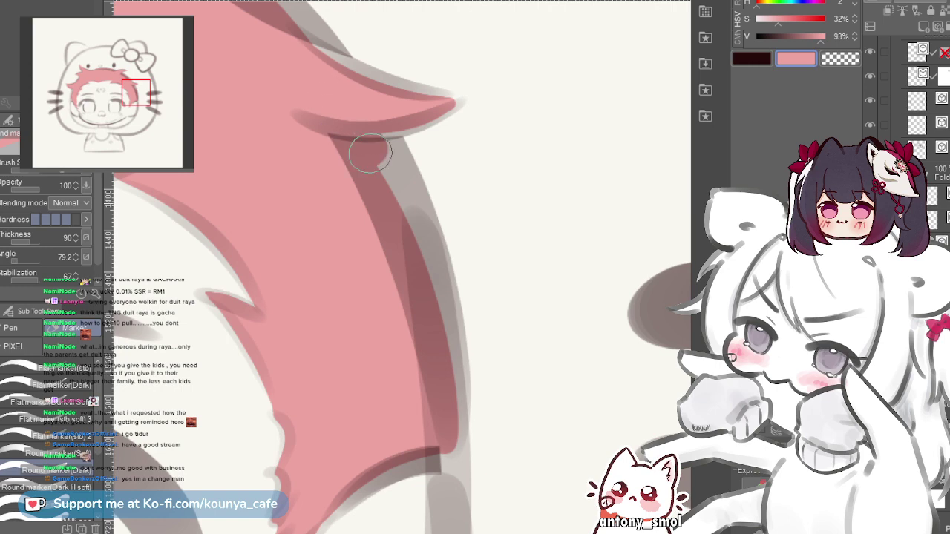
key("ctrl+z")
mouse_move(326, 102)
left_mouse_down()
mouse_move(386, 206)
mouse_move(396, 311)
left_mouse_up()
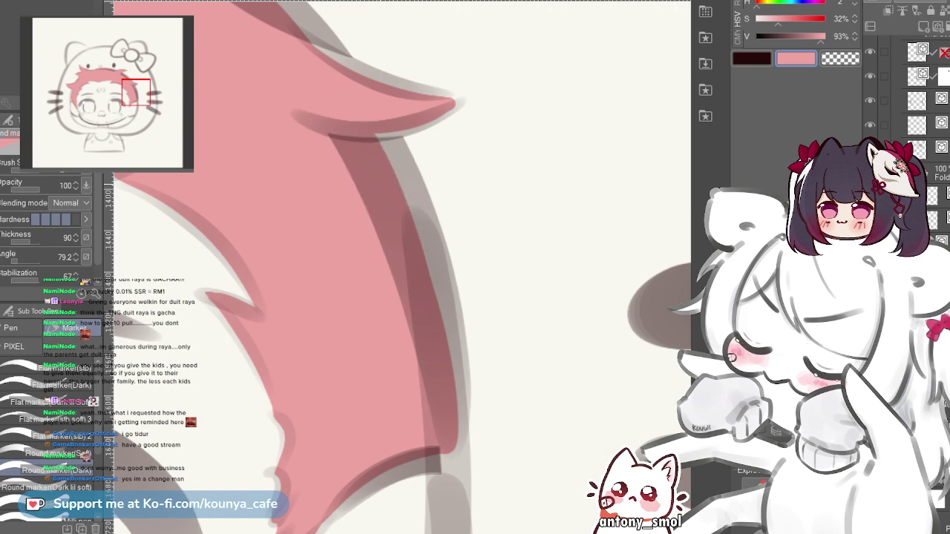
- Smooth the notch where the side tuft's upper edge meets the outer hair outline with a pink marker stroke
scroll(380, 171, "down", 5)
left_click_drag(380, 171, 515, 243)
scroll(352, 179, "up", 2)
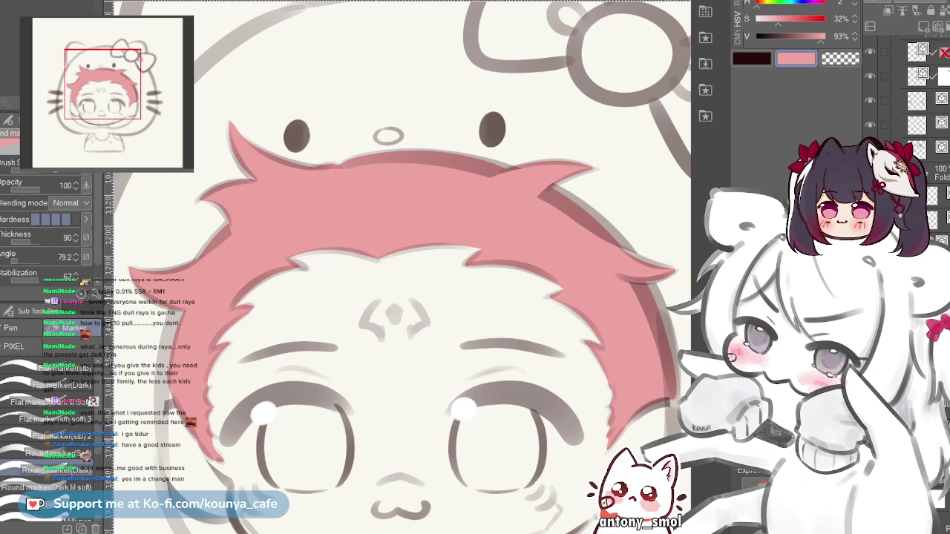
left_click_drag(466, 325, 346, 275)
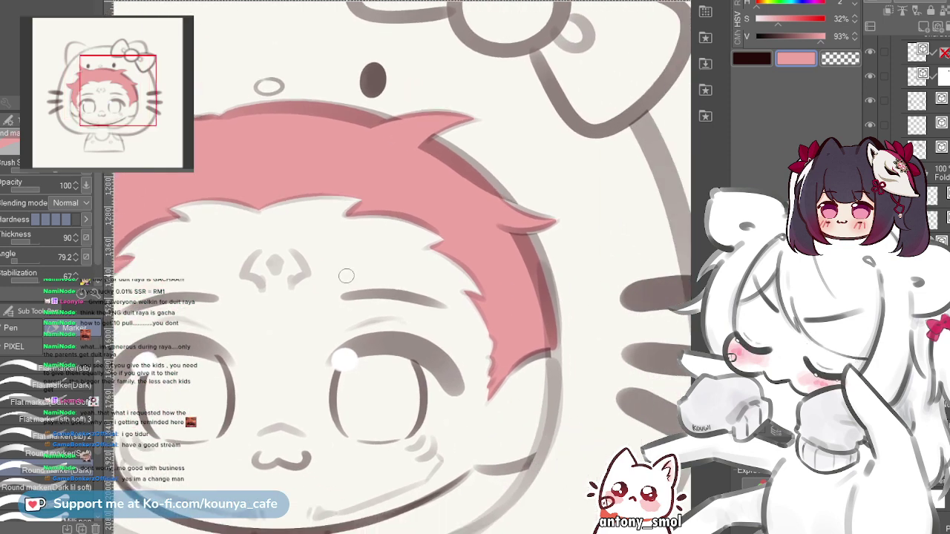
left_click_drag(446, 175, 346, 152)
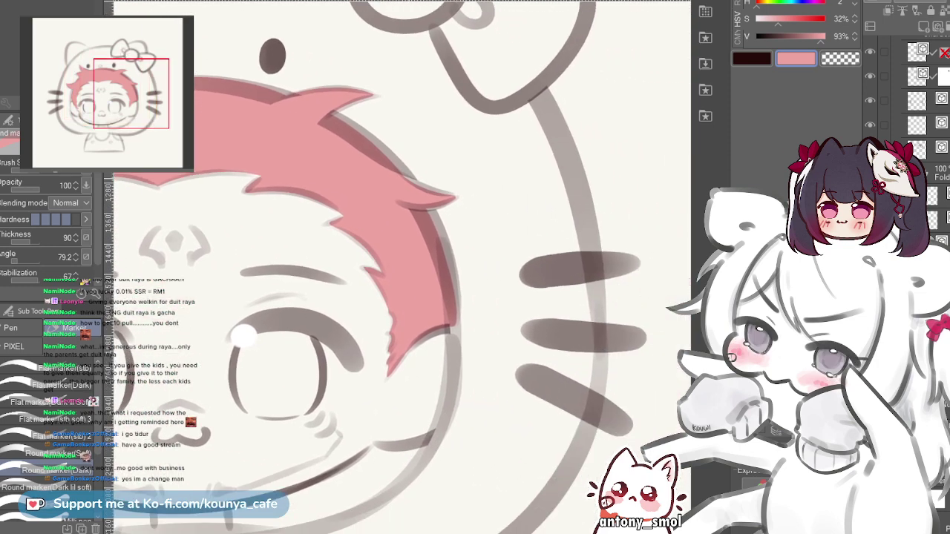
left_click_drag(449, 221, 422, 203)
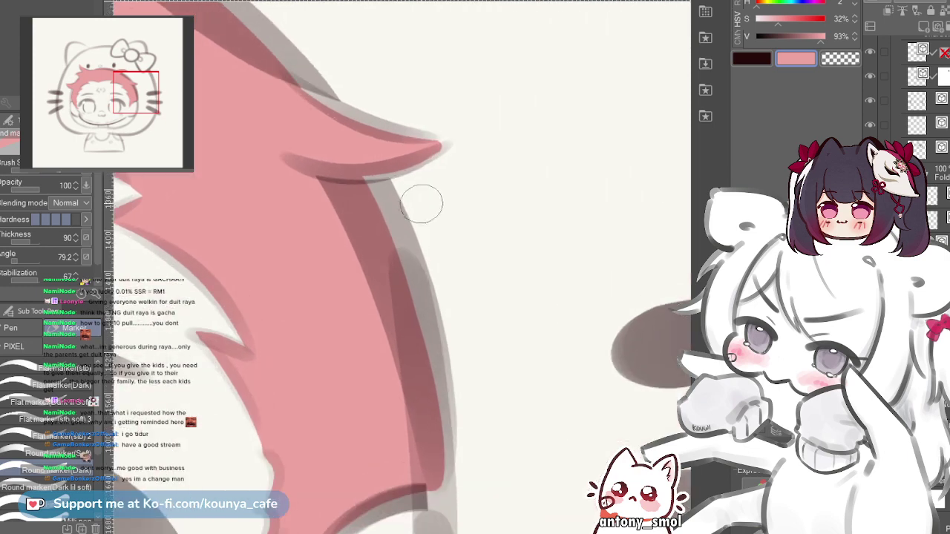
left_click_drag(374, 128, 397, 229)
scroll(446, 193, "up", 5)
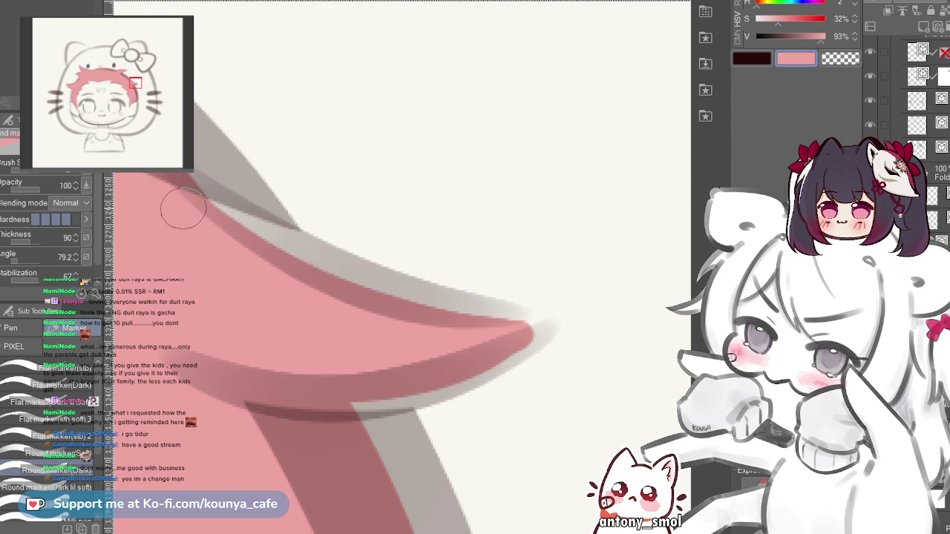
left_click_drag(180, 206, 257, 281)
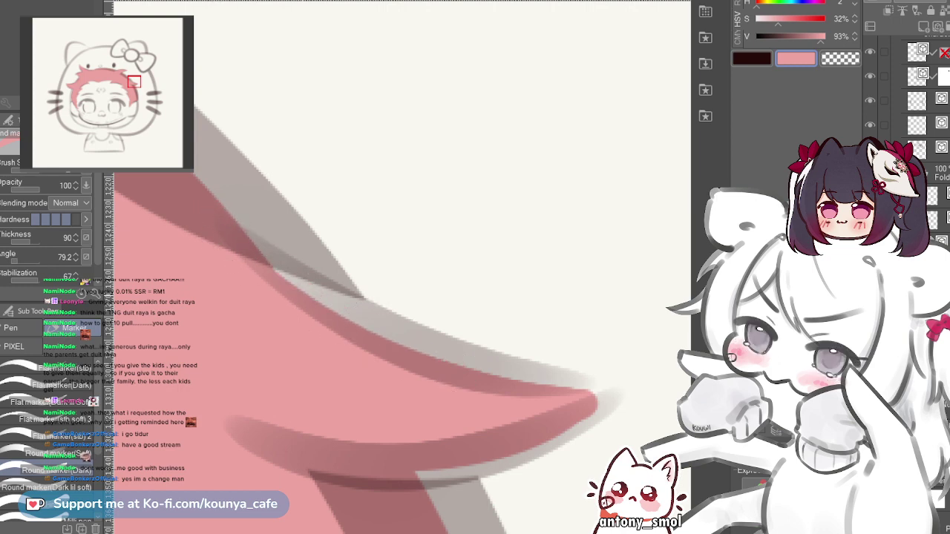
left_click_drag(267, 269, 401, 348)
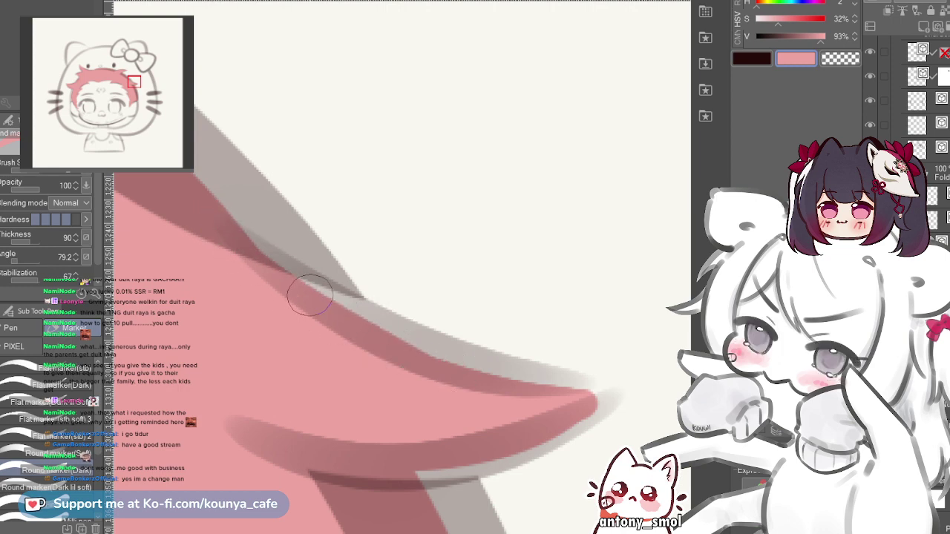
- Rework the side tuft's upper edge with pink marker strokes from the outer hair outline toward the tip, undoing the uneven ones
scroll(348, 299, "down", 4)
left_click_drag(348, 299, 487, 279)
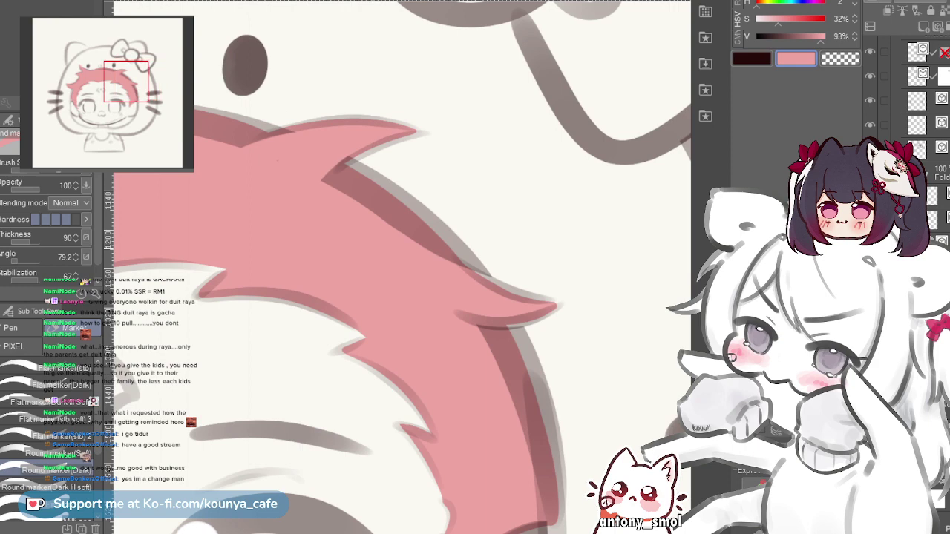
scroll(400, 267, "down", 2)
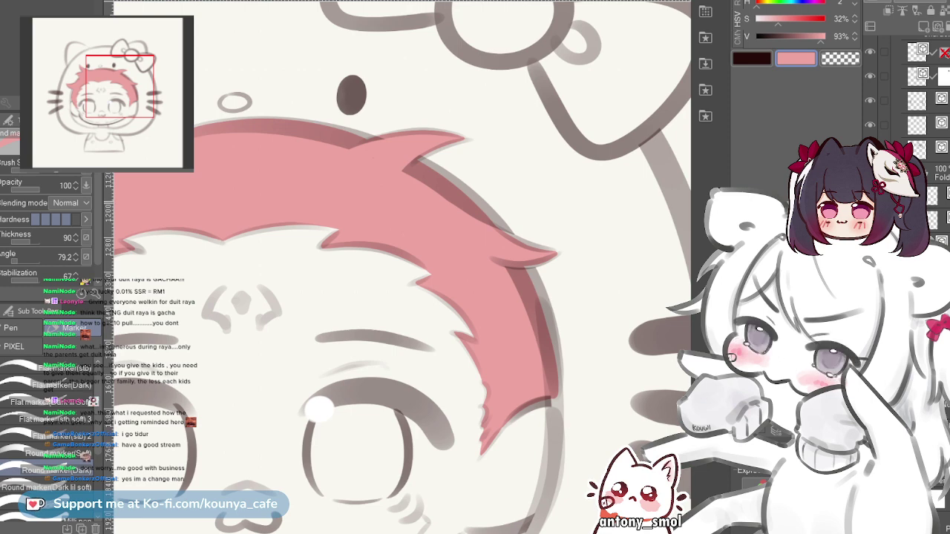
left_click_drag(516, 252, 388, 204)
scroll(416, 219, "up", 4)
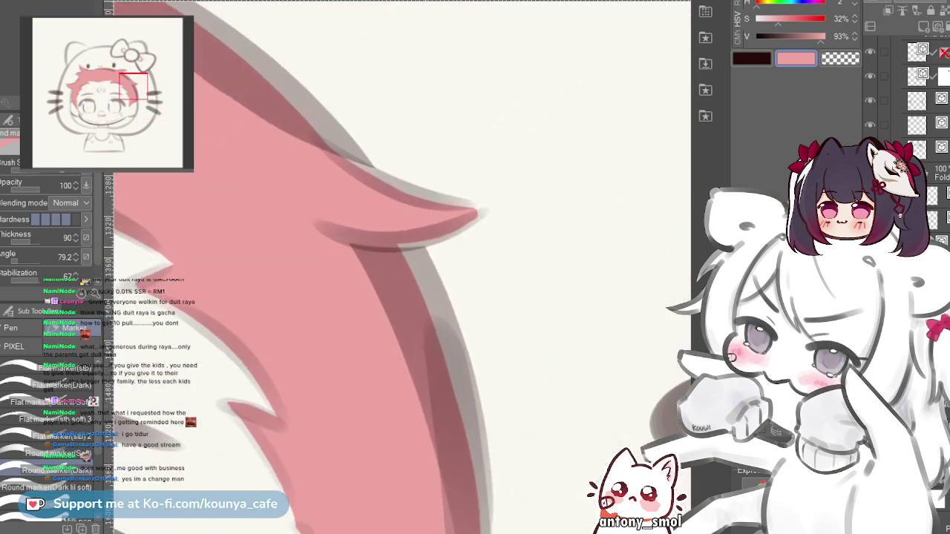
scroll(307, 207, "up", 3)
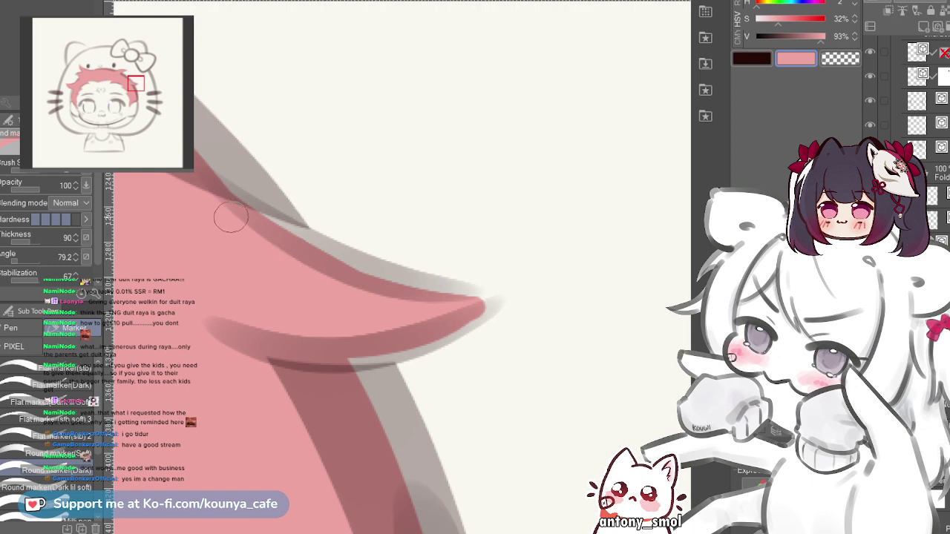
scroll(231, 217, "up", 3)
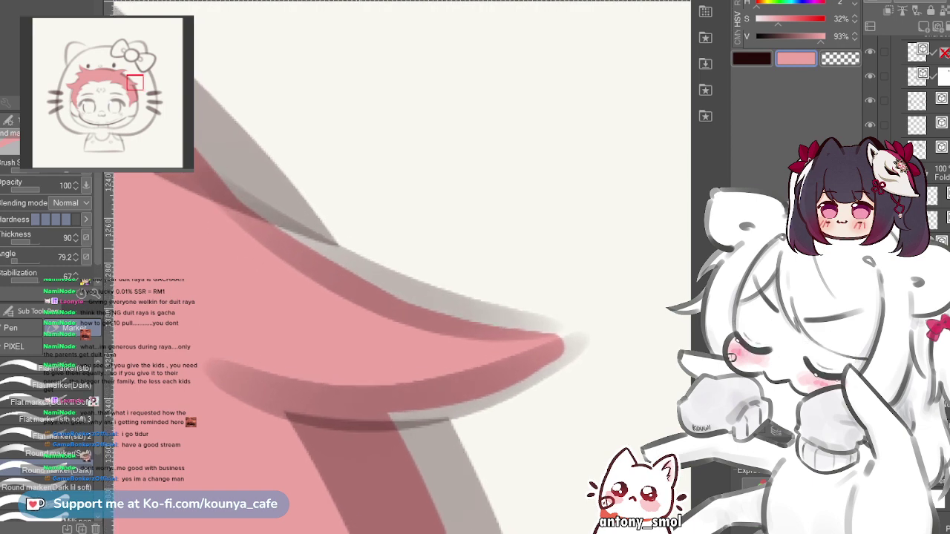
scroll(176, 178, "up", 2)
mouse_move(175, 179)
left_mouse_down()
mouse_move(428, 321)
mouse_move(505, 319)
left_mouse_up()
key("ctrl+z")
key("ctrl+z")
left_click_drag(234, 224, 337, 250)
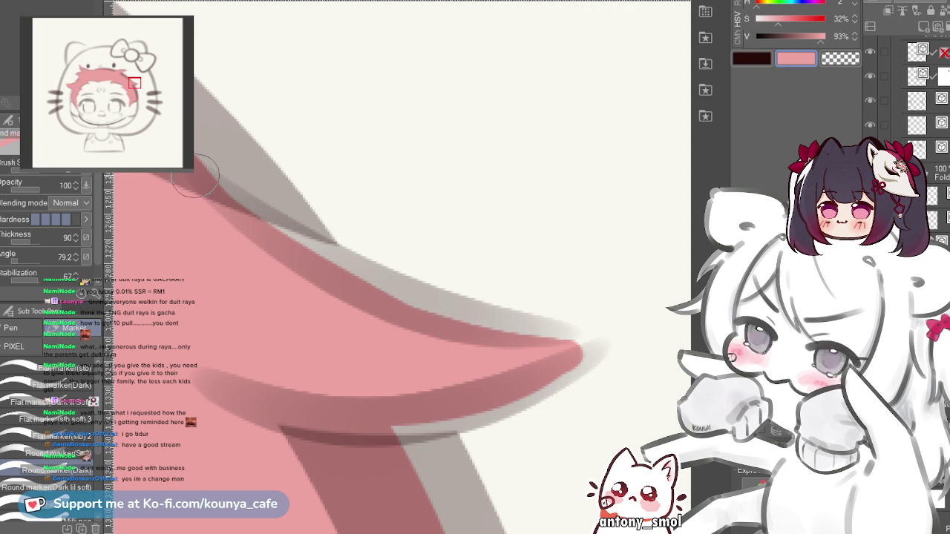
mouse_move(195, 175)
left_mouse_down()
mouse_move(209, 193)
mouse_move(530, 340)
left_mouse_up()
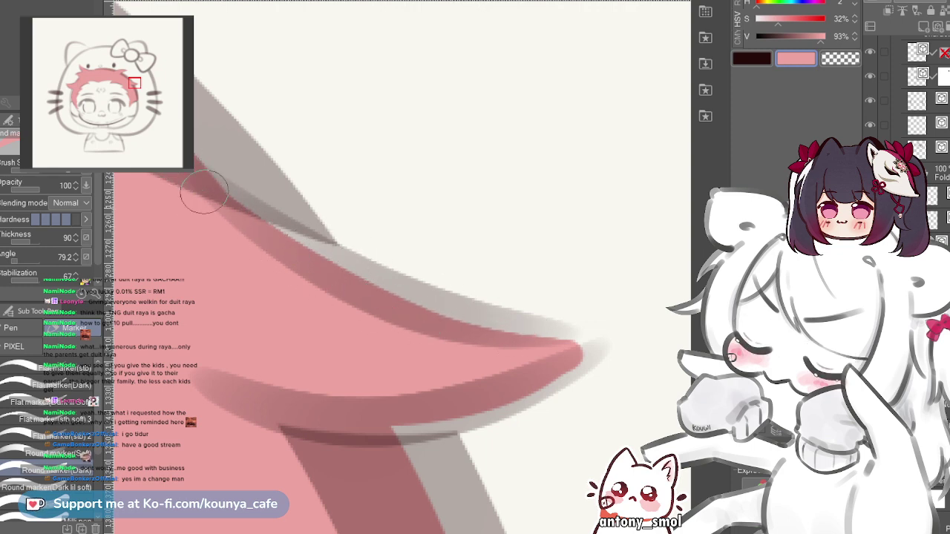
- Fill out the side tuft's lower edge and extend its tip with pink marker strokes
scroll(354, 251, "down", 3)
scroll(372, 258, "down", 4)
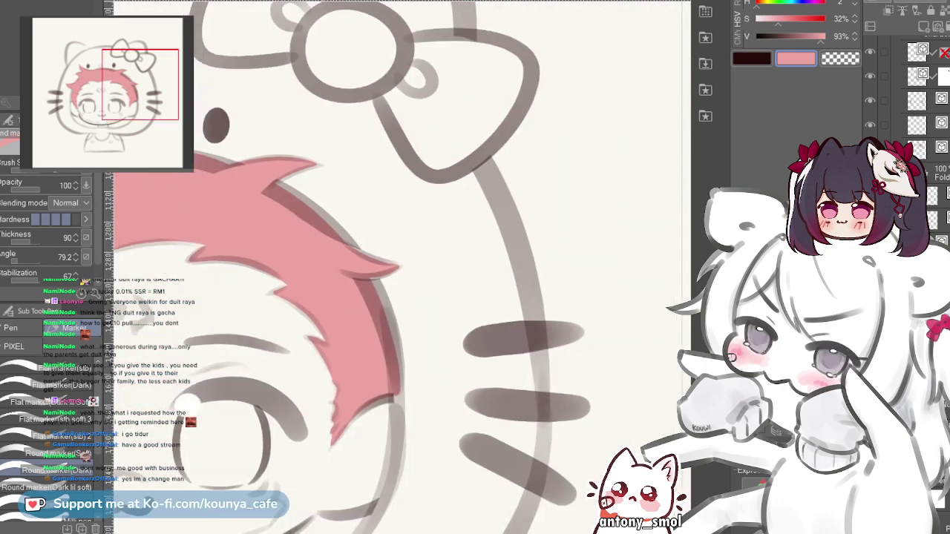
left_click_drag(389, 280, 475, 298)
scroll(483, 293, "up", 5)
scroll(409, 291, "up", 3)
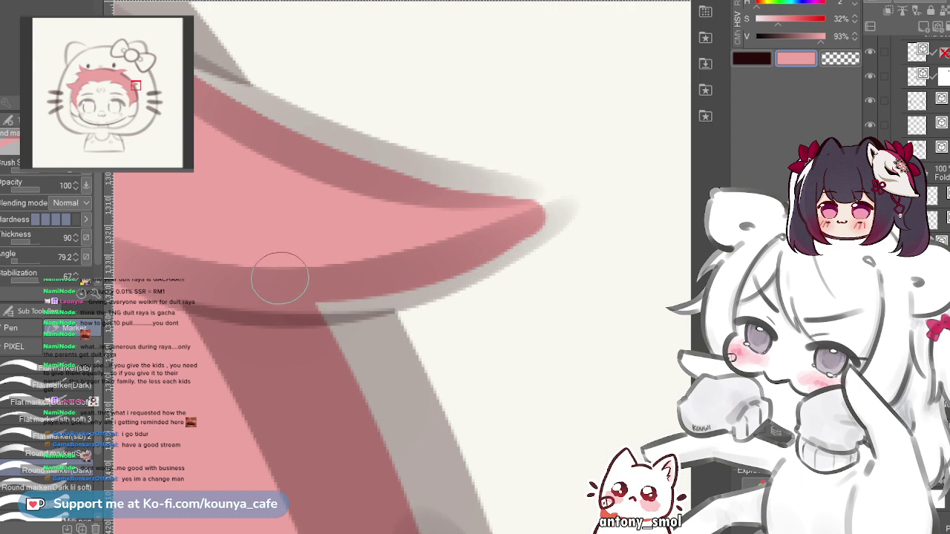
mouse_move(280, 277)
left_mouse_down()
mouse_move(326, 288)
mouse_move(530, 220)
left_mouse_up()
mouse_move(410, 225)
left_mouse_down()
mouse_move(461, 198)
mouse_move(515, 197)
mouse_move(502, 217)
mouse_move(561, 193)
left_mouse_up()
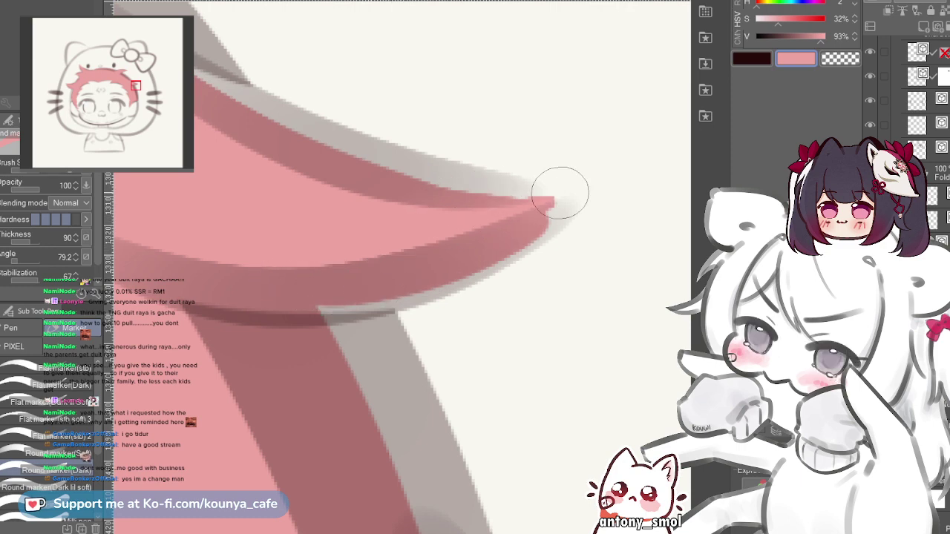
- Try to widen the side tuft's upper edge with one long pink stroke from its base to the tip
left_click_drag(239, 96, 277, 216)
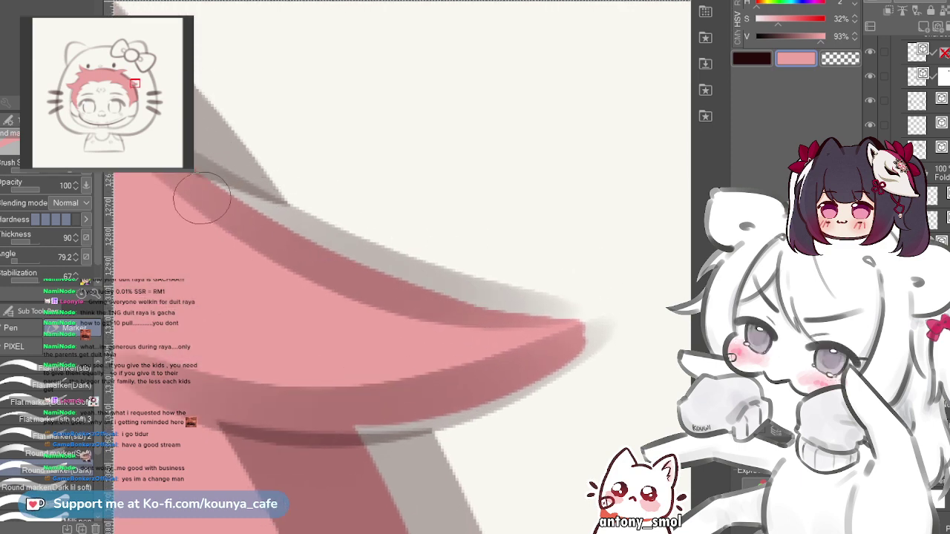
mouse_move(201, 199)
left_mouse_down()
mouse_move(256, 224)
mouse_move(547, 301)
left_mouse_up()
left_click_drag(416, 253, 401, 310)
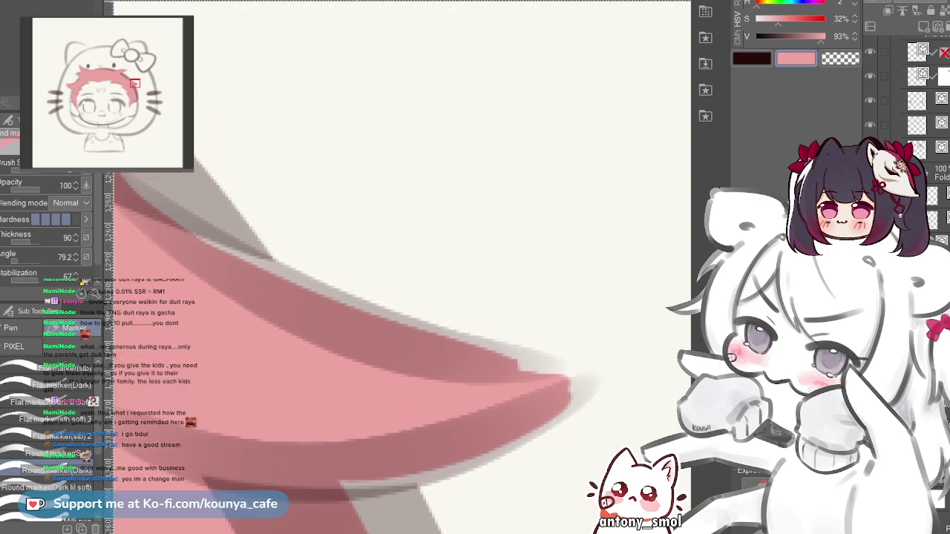
key("ctrl+z")
mouse_move(168, 237)
left_mouse_down()
mouse_move(406, 336)
mouse_move(571, 371)
left_mouse_up()
key("ctrl+z")
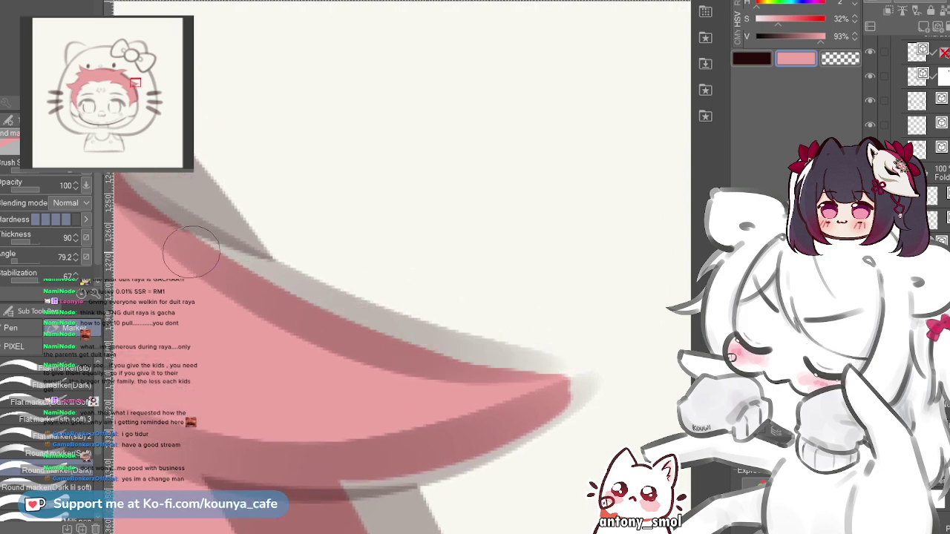
mouse_move(195, 255)
left_mouse_down()
mouse_move(266, 290)
mouse_move(572, 367)
left_mouse_up()
key("ctrl+z")
left_click_drag(263, 290, 488, 334)
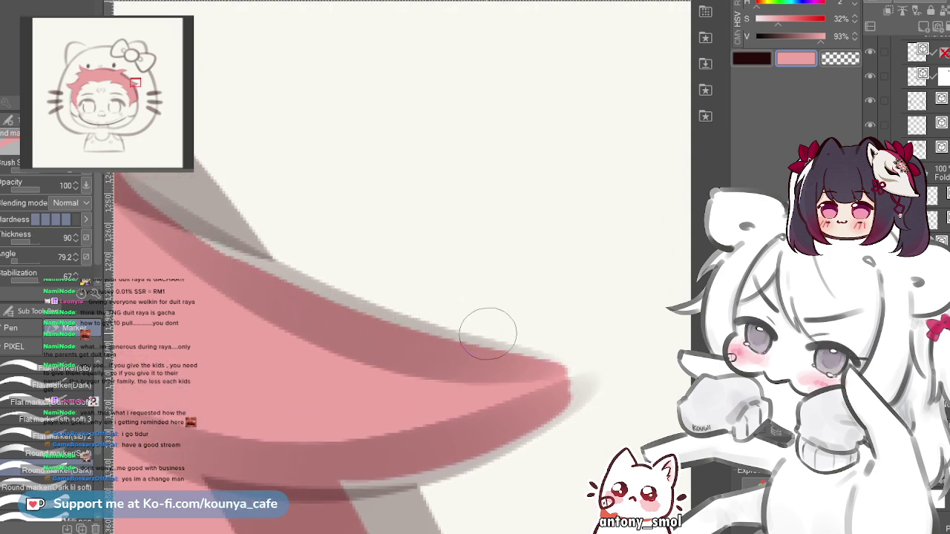
key("ctrl+z")
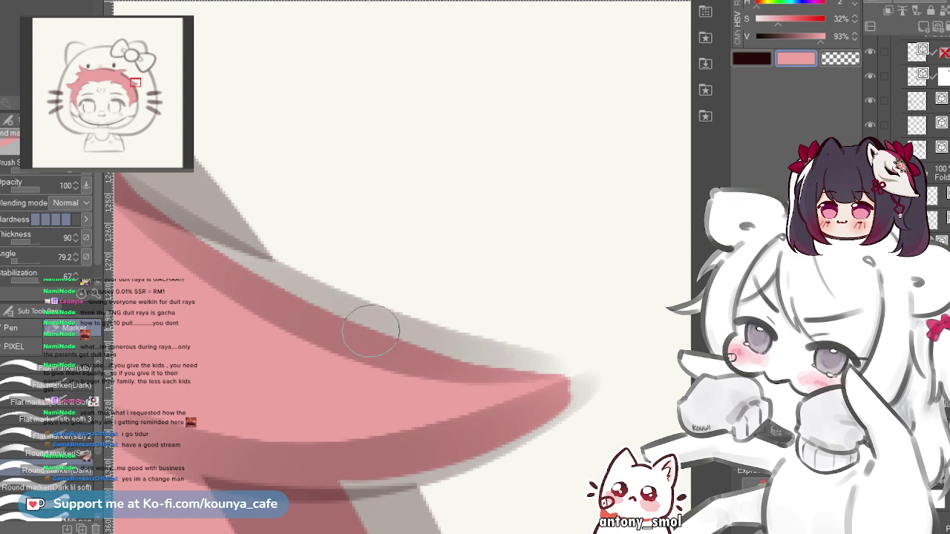
mouse_move(215, 261)
left_mouse_down()
mouse_move(372, 346)
mouse_move(556, 357)
left_mouse_up()
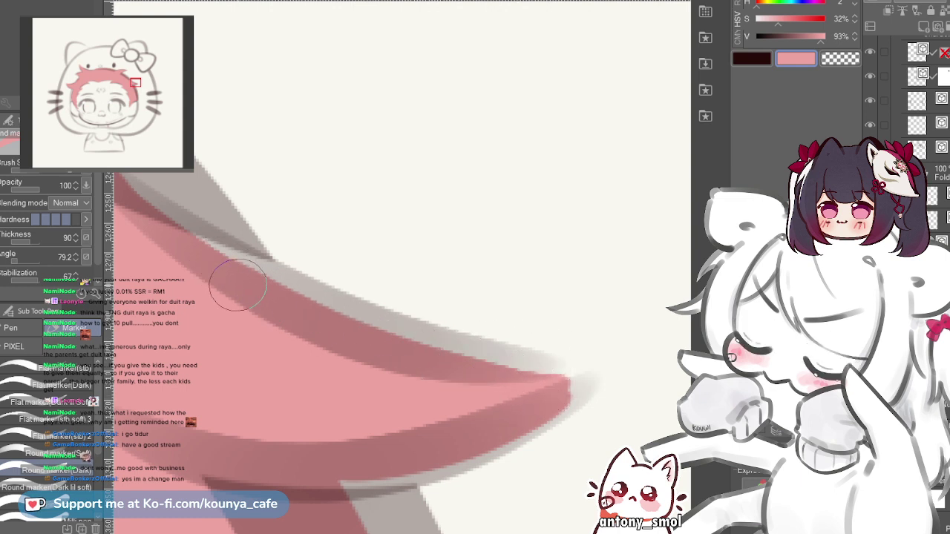
key("ctrl+z")
mouse_move(214, 267)
left_mouse_down()
mouse_move(411, 340)
mouse_move(490, 326)
left_mouse_up()
key("ctrl+z")
- Redraw the side tuft's upper edge with a slim pink stroke and refine the point at its tip
mouse_move(214, 264)
left_mouse_down()
mouse_move(292, 316)
mouse_move(576, 361)
left_mouse_up()
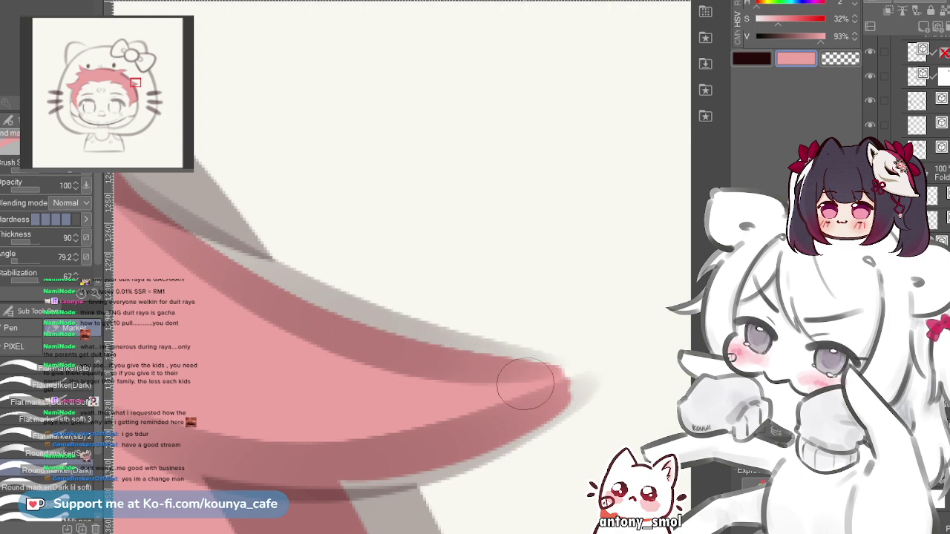
mouse_move(525, 386)
left_mouse_down()
mouse_move(593, 370)
mouse_move(547, 385)
mouse_move(531, 376)
mouse_move(564, 376)
left_mouse_up()
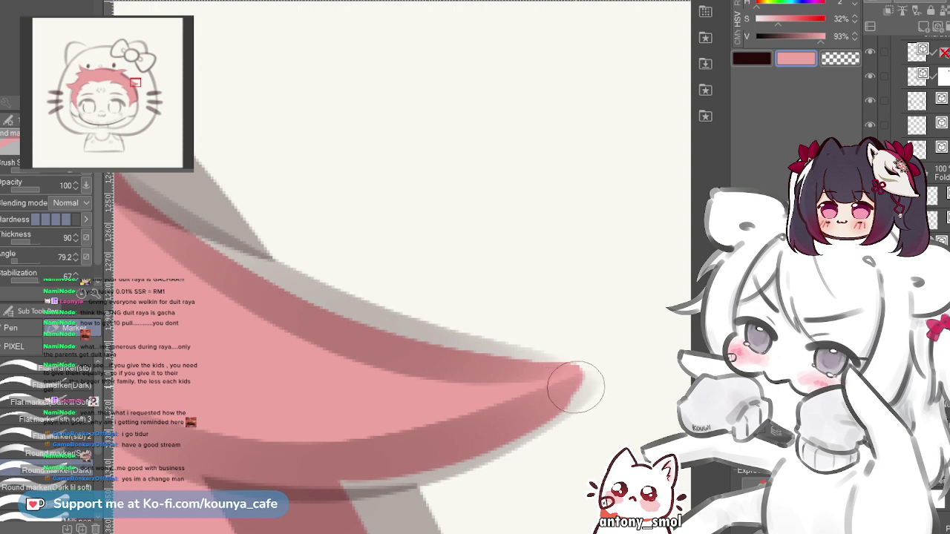
scroll(577, 387, "down", 6)
left_click_drag(577, 388, 601, 295)
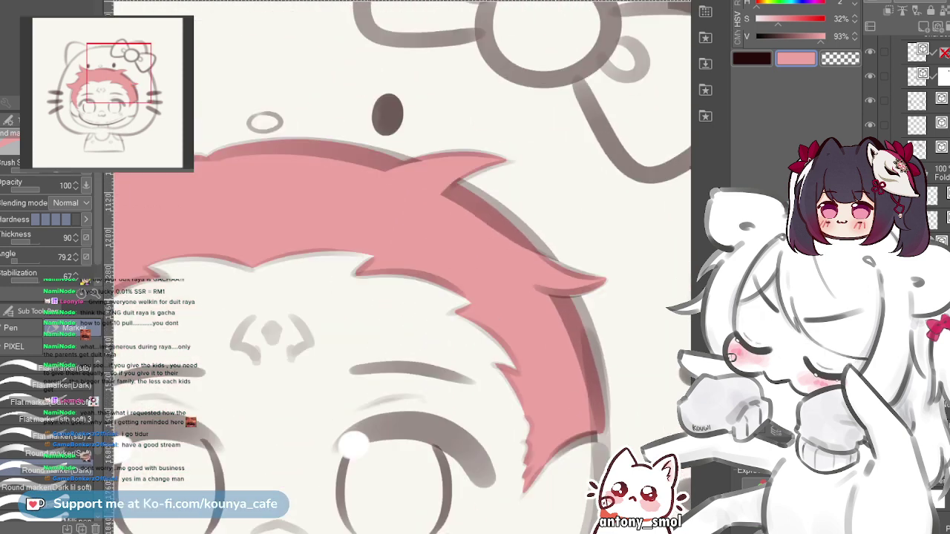
scroll(398, 267, "down", 4)
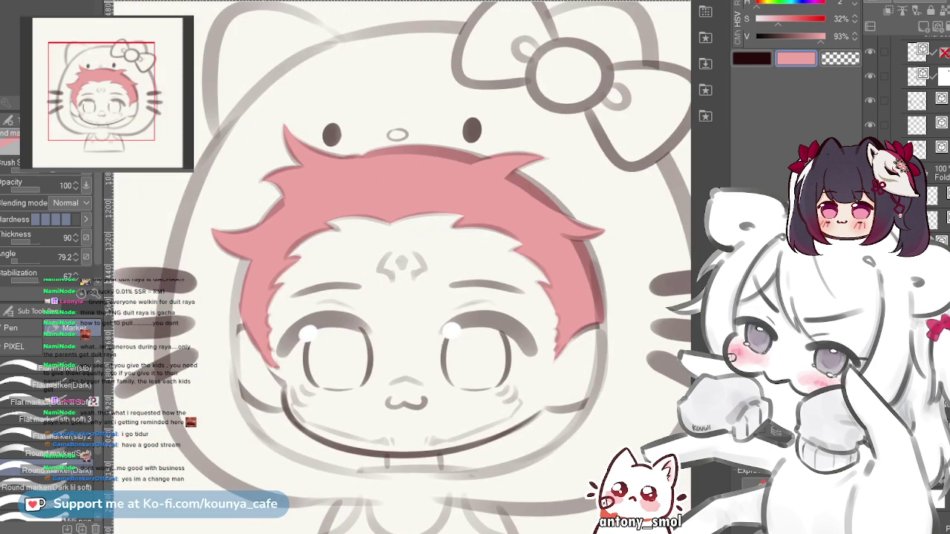
- Enlarge the marker and even out the outer hair edge below the opposite side tuft with one long pink stroke
scroll(252, 289, "up", 8)
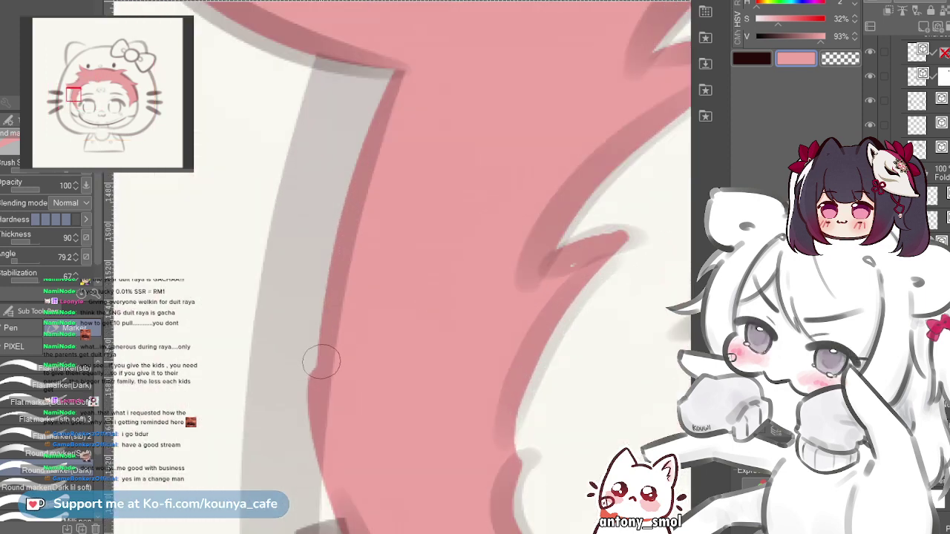
mouse_move(321, 361)
left_mouse_down()
mouse_move(288, 337)
mouse_move(277, 374)
left_mouse_up()
key("bracketright")
key("bracketright")
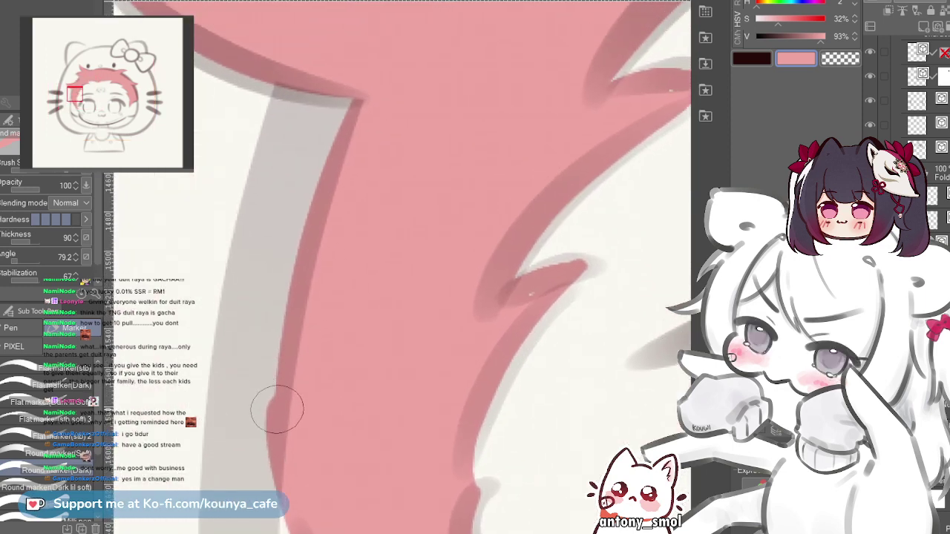
left_click_drag(277, 409, 345, 119)
key("ctrl+z")
mouse_move(279, 420)
left_mouse_down()
mouse_move(284, 349)
mouse_move(346, 87)
left_mouse_up()
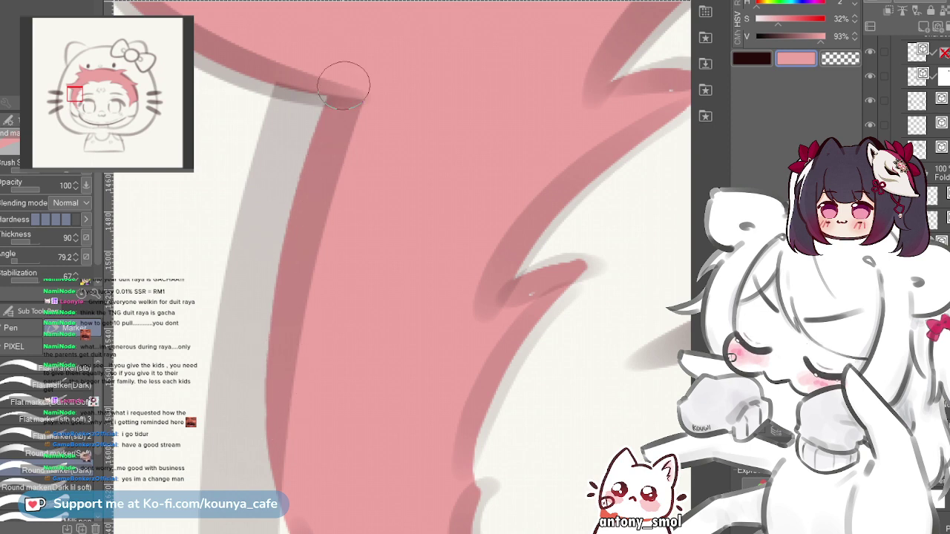
key("ctrl+z")
key("ctrl+y")
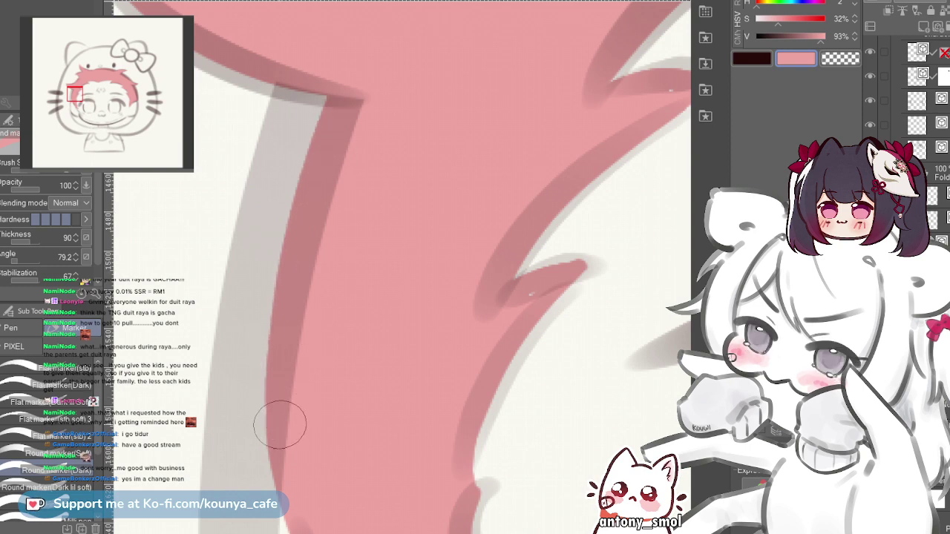
- Even out the top hair edge below the hood's eye with long pink marker strokes along the sketch line
scroll(270, 287, "down", 4)
left_click_drag(519, 267, 252, 331)
scroll(401, 267, "down", 2)
scroll(401, 267, "up", 6)
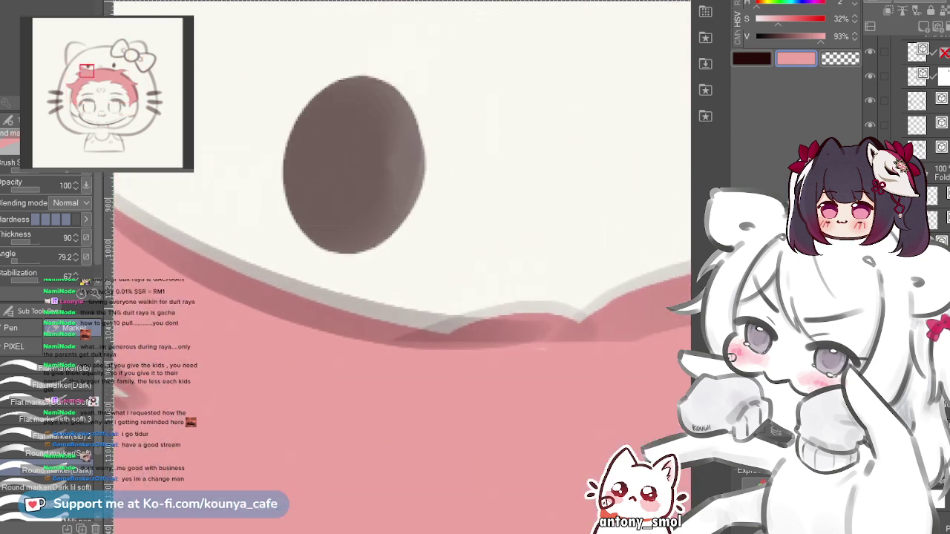
scroll(190, 234, "down", 3)
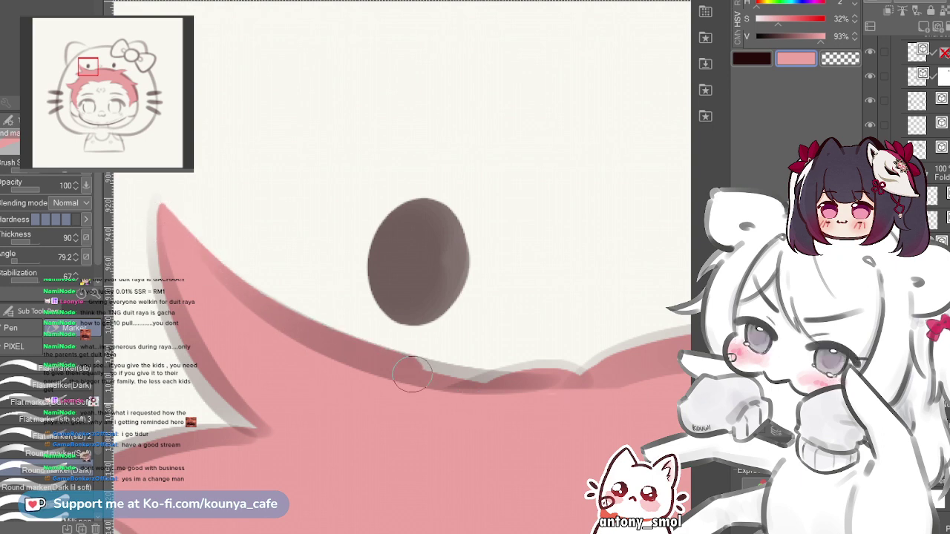
mouse_move(412, 375)
left_mouse_down()
mouse_move(484, 377)
mouse_move(227, 325)
mouse_move(185, 270)
mouse_move(268, 331)
mouse_move(493, 389)
left_mouse_up()
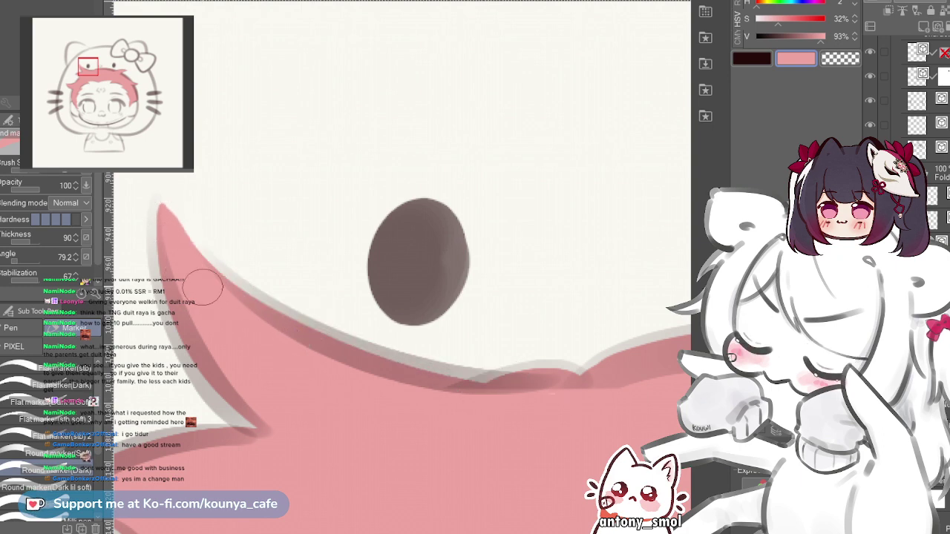
left_click_drag(215, 297, 551, 394)
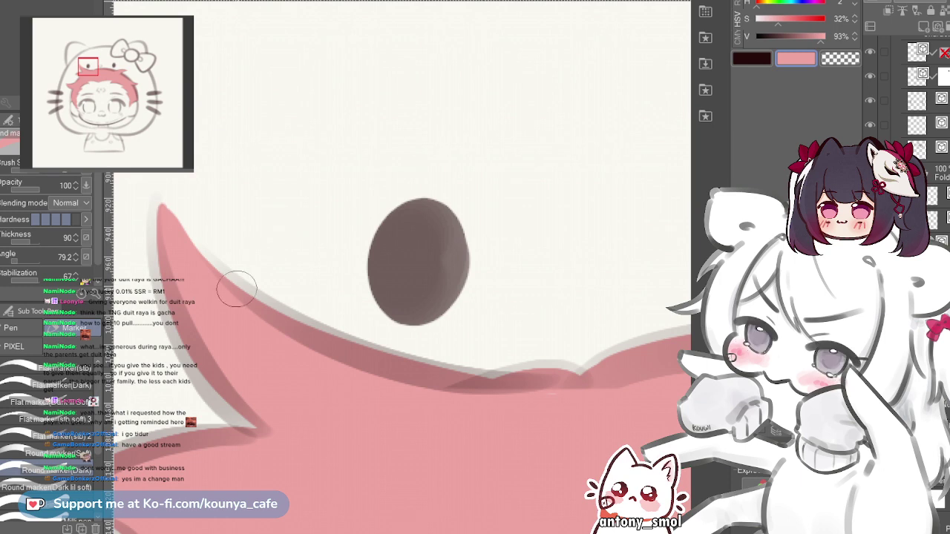
mouse_move(238, 289)
left_mouse_down()
mouse_move(265, 265)
mouse_move(353, 245)
left_mouse_up()
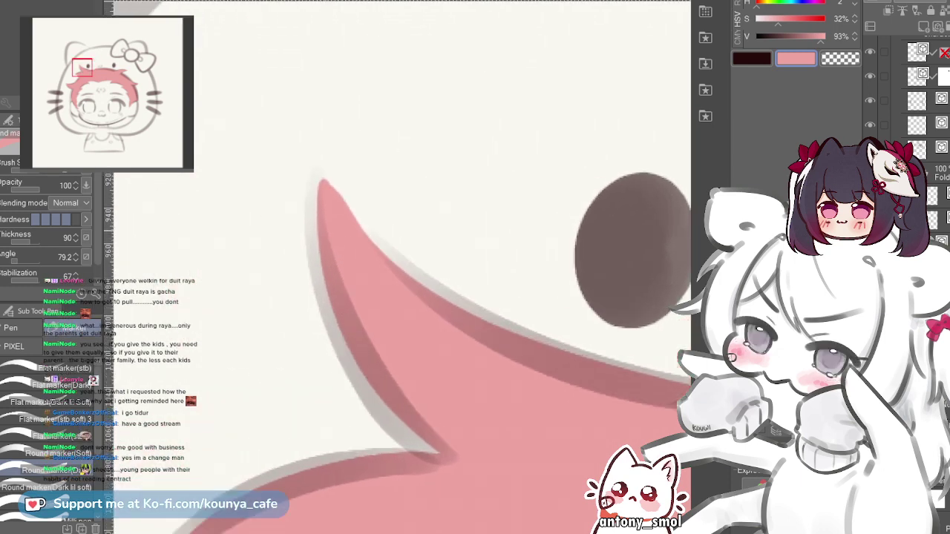
- Shrink the marker and try to widen the outer edge of the pointed tuft beside the hood's eye with pink strokes
mouse_move(323, 184)
left_mouse_down()
mouse_move(327, 168)
mouse_move(383, 390)
mouse_move(444, 439)
left_mouse_up()
key("[")
key("[")
key("ctrl+z")
mouse_move(330, 243)
left_mouse_down()
mouse_move(327, 226)
mouse_move(349, 233)
left_mouse_up()
left_click_drag(344, 250, 339, 218)
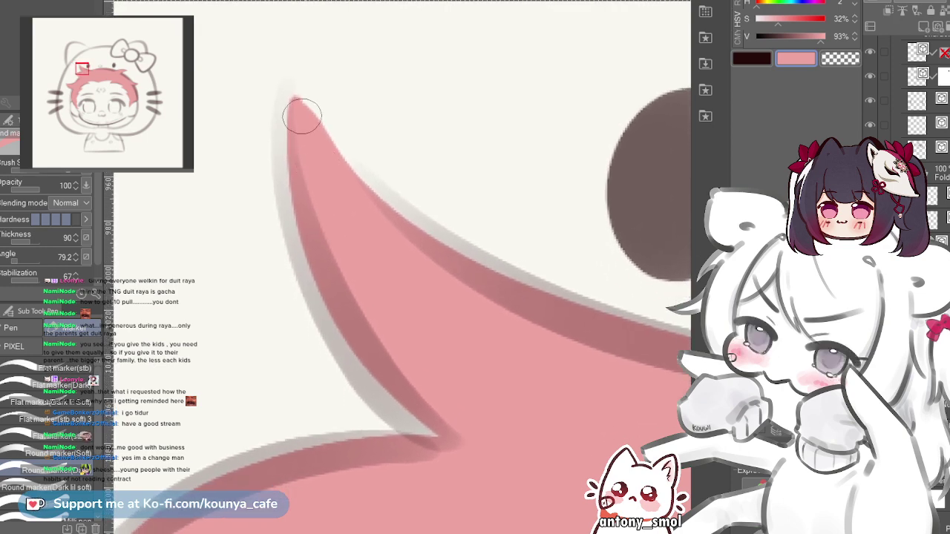
left_click_drag(291, 99, 423, 450)
key("ctrl+z")
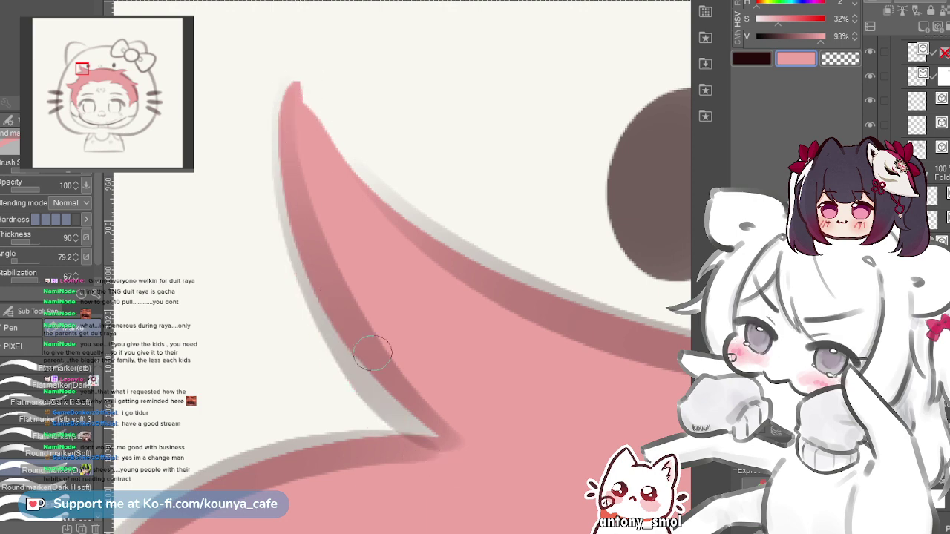
key("ctrl+z")
- Redraw the pointed tuft's outer edge with one long pink stroke from its tip down to the notch
mouse_move(292, 106)
left_mouse_down()
mouse_move(299, 182)
mouse_move(422, 445)
left_mouse_up()
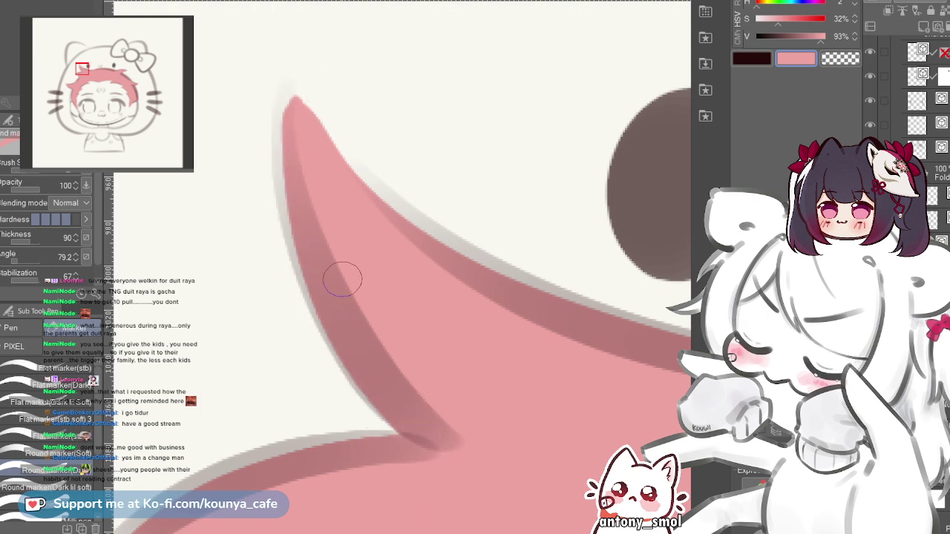
key("ctrl+z")
mouse_move(296, 106)
left_mouse_down()
mouse_move(323, 311)
mouse_move(422, 445)
left_mouse_up()
key("ctrl+z")
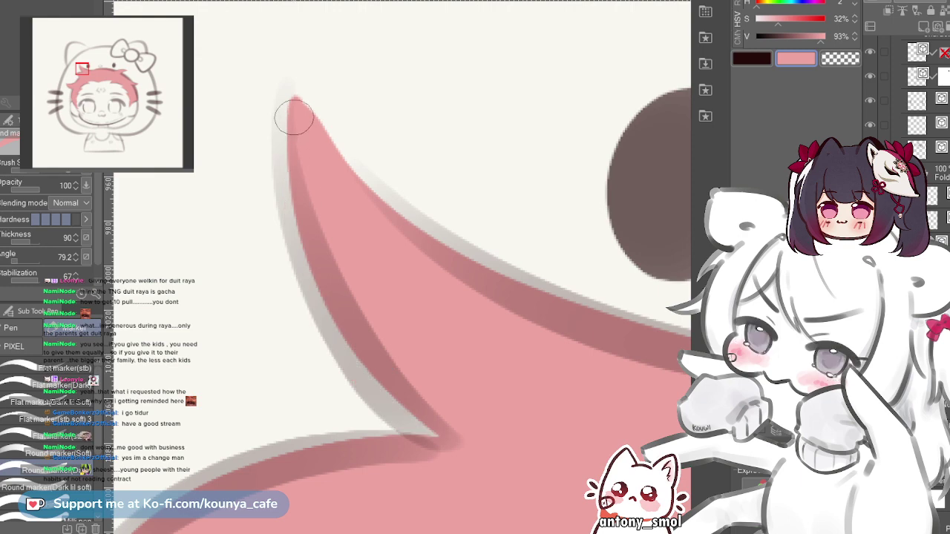
mouse_move(294, 117)
left_mouse_down()
mouse_move(333, 289)
mouse_move(425, 441)
left_mouse_up()
key("ctrl+z")
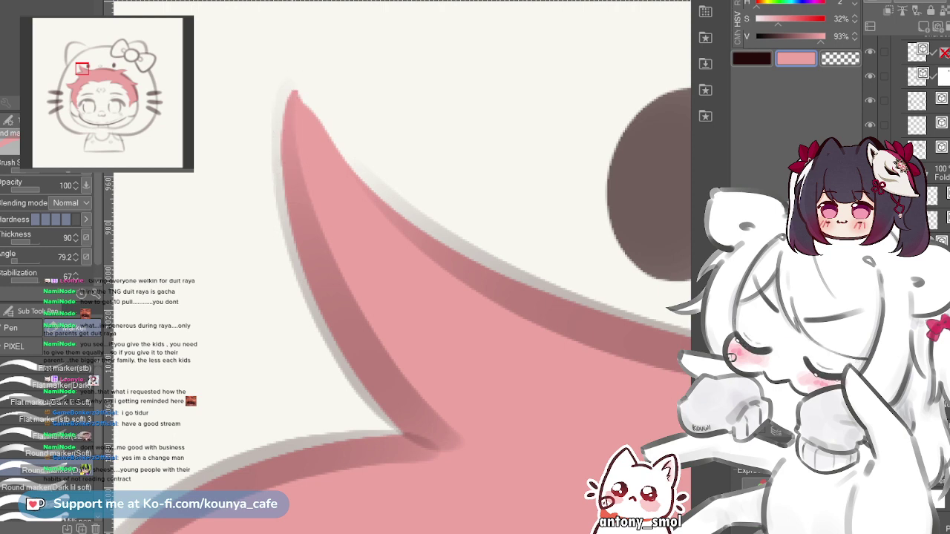
- Fill out the pointed tuft's edge facing the hood's eye with pink strokes and clean up its contour with the eraser
left_click_drag(303, 129, 246, 208)
left_click_drag(199, 155, 409, 348)
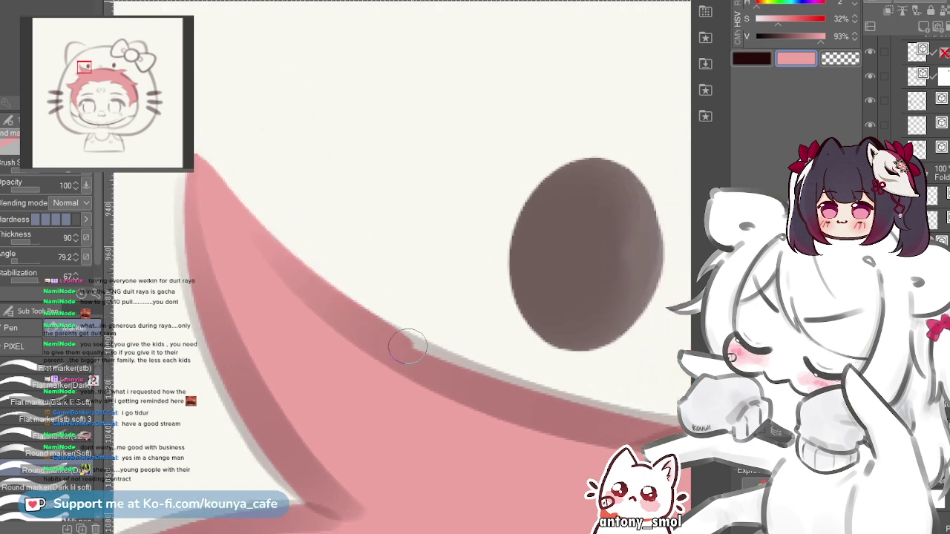
key("ctrl+z")
left_click_drag(193, 170, 437, 376)
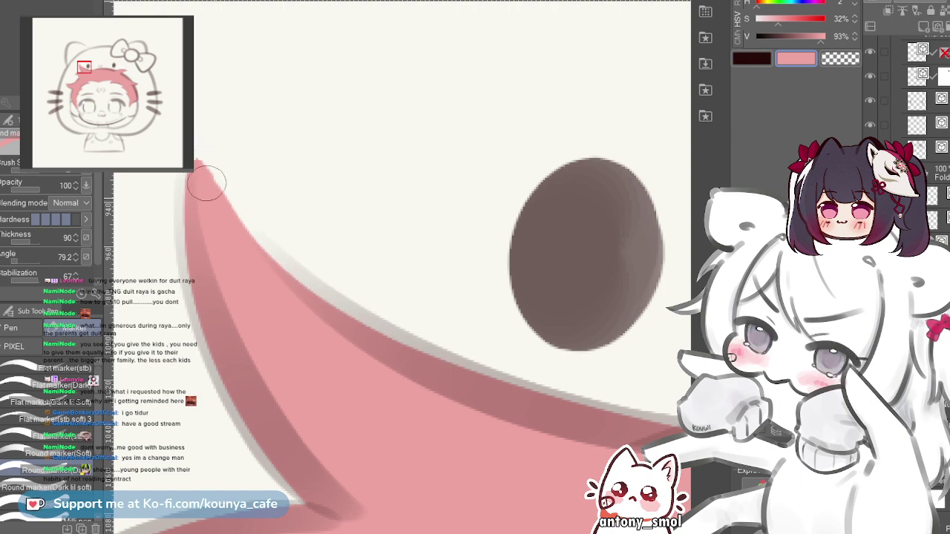
left_click_drag(207, 182, 302, 310)
mouse_move(198, 178)
left_mouse_down()
mouse_move(278, 268)
mouse_move(475, 381)
left_mouse_up()
key("ctrl+z")
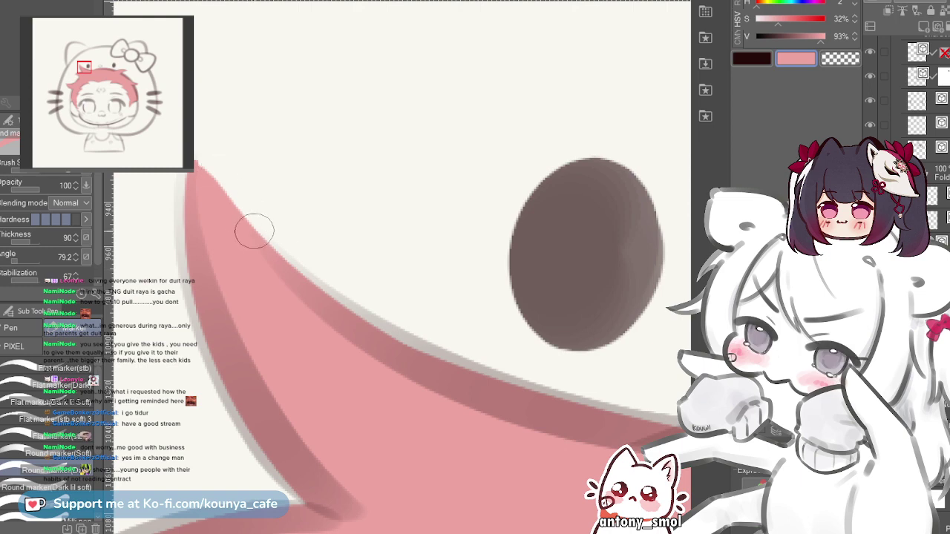
key("e")
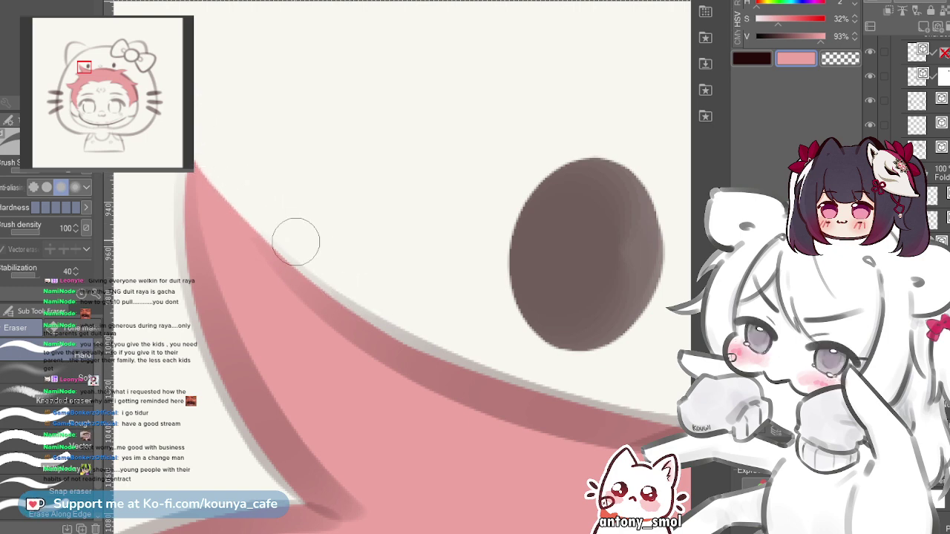
scroll(262, 206, "down", 5)
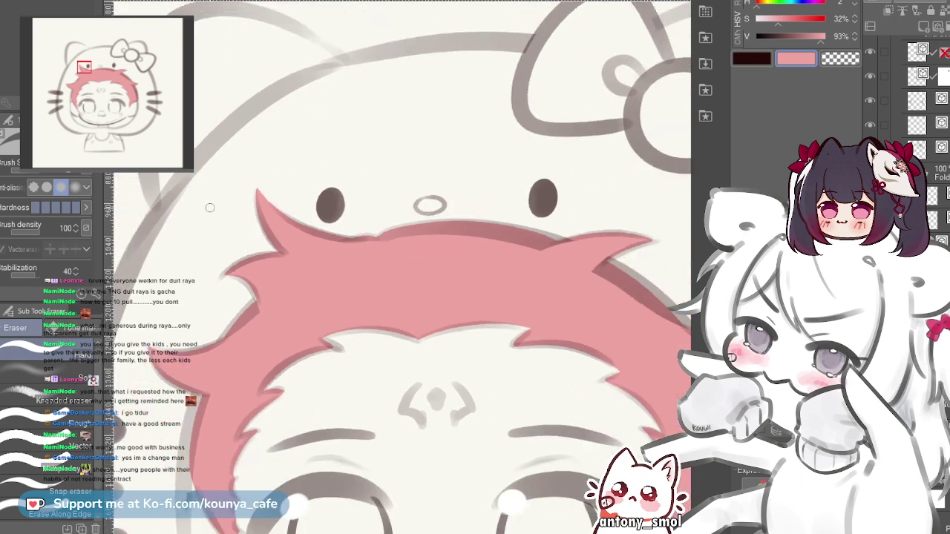
- Thicken the underside of the next tuft down with the marker, following the sketch from its tip to the base
key("p")
scroll(218, 284, "up", 7)
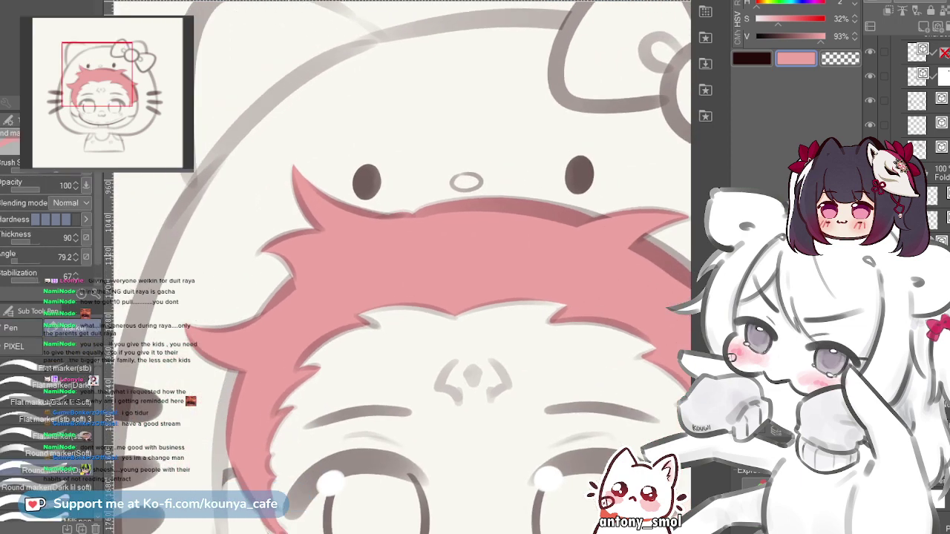
scroll(257, 251, "up", 3)
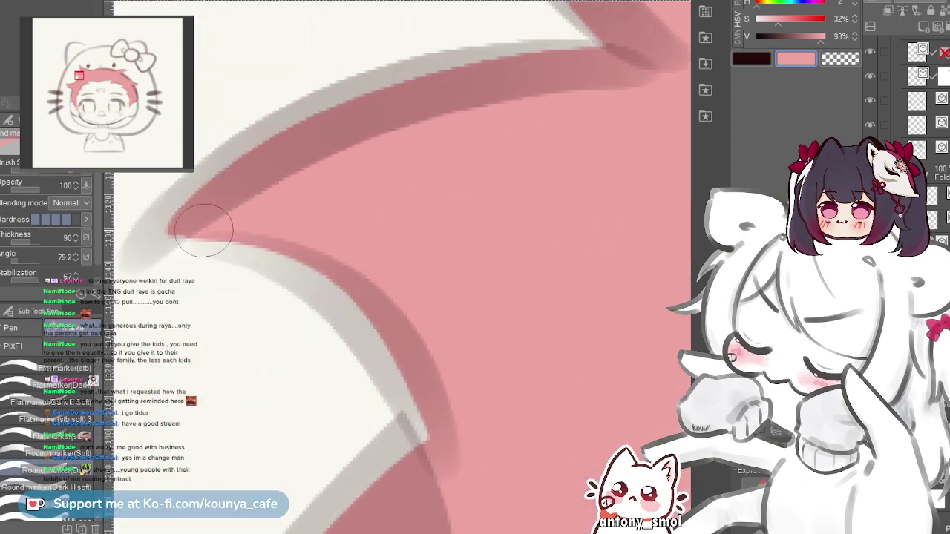
mouse_move(206, 229)
left_mouse_down()
mouse_move(347, 297)
mouse_move(453, 446)
left_mouse_up()
key("ctrl+z")
mouse_move(185, 224)
left_mouse_down()
mouse_move(231, 232)
mouse_move(427, 385)
mouse_move(449, 427)
left_mouse_up()
key("ctrl+z")
mouse_move(245, 226)
left_mouse_down()
mouse_move(278, 210)
mouse_move(490, 497)
left_mouse_up()
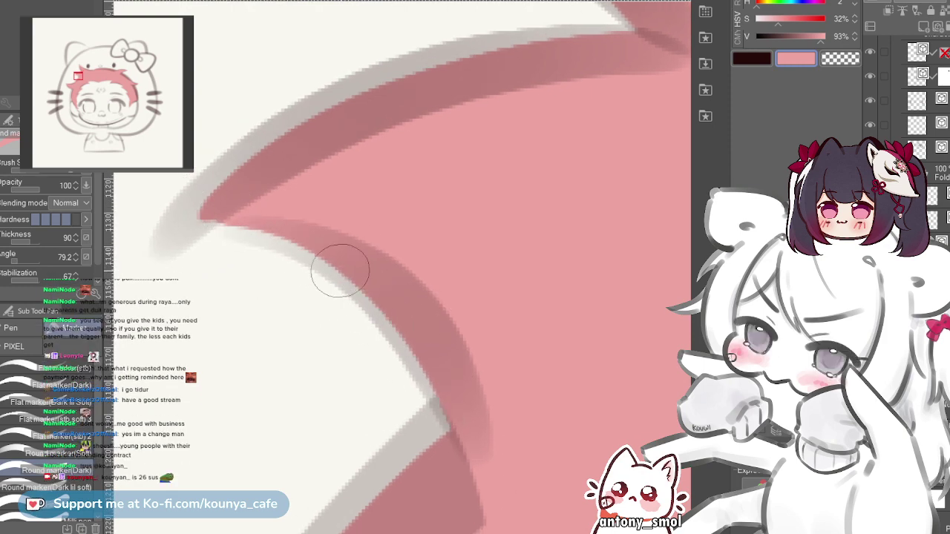
scroll(318, 312, "down", 2)
left_click_drag(328, 247, 242, 236)
scroll(317, 273, "down", 8)
scroll(403, 267, "up", 1)
left_click_drag(402, 267, 382, 233)
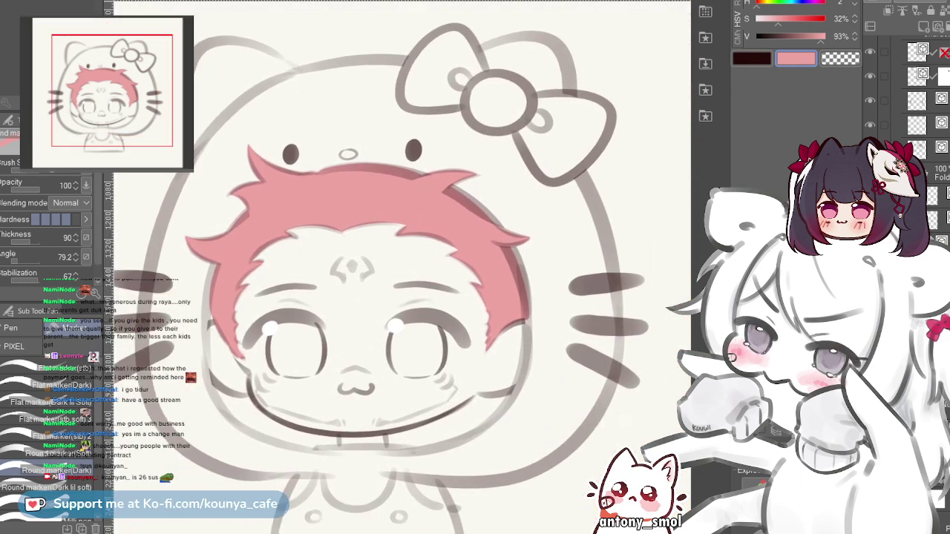
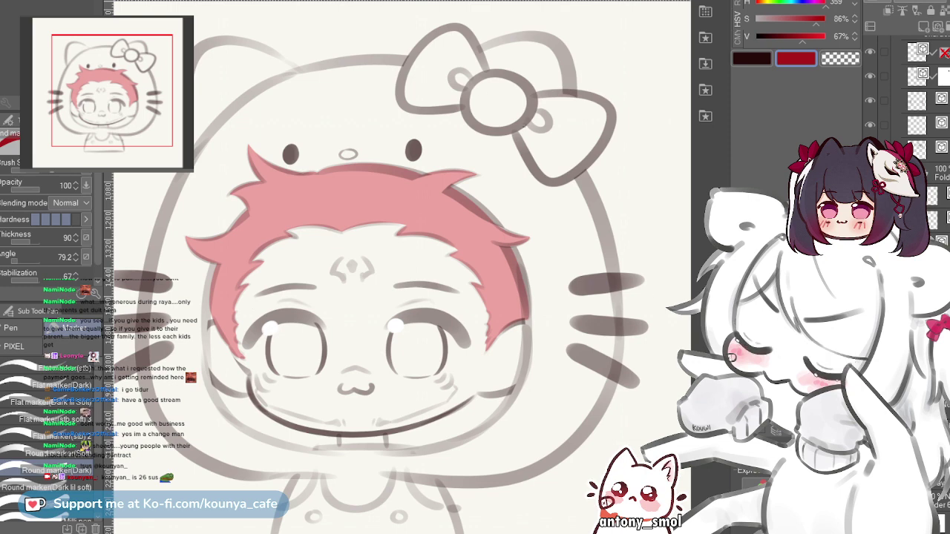
- Look through the other open chibi drawings and return to the pink-haired cat-hood chibi
left_click(291, 2)
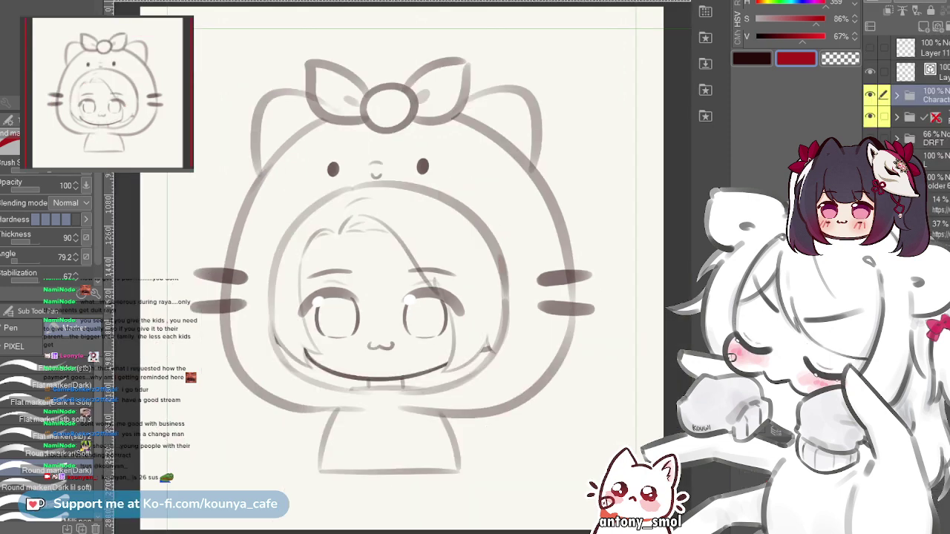
left_click(313, 1)
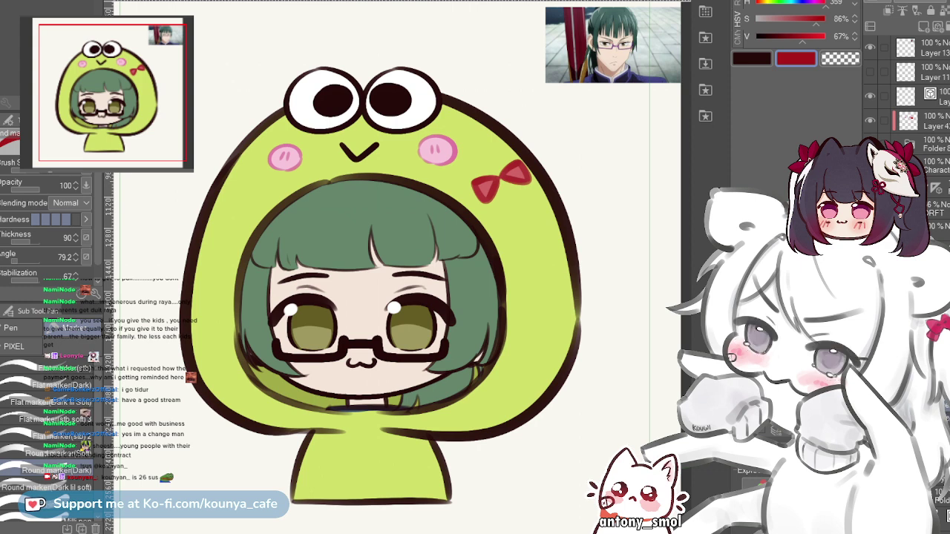
key("ctrl+Tab")
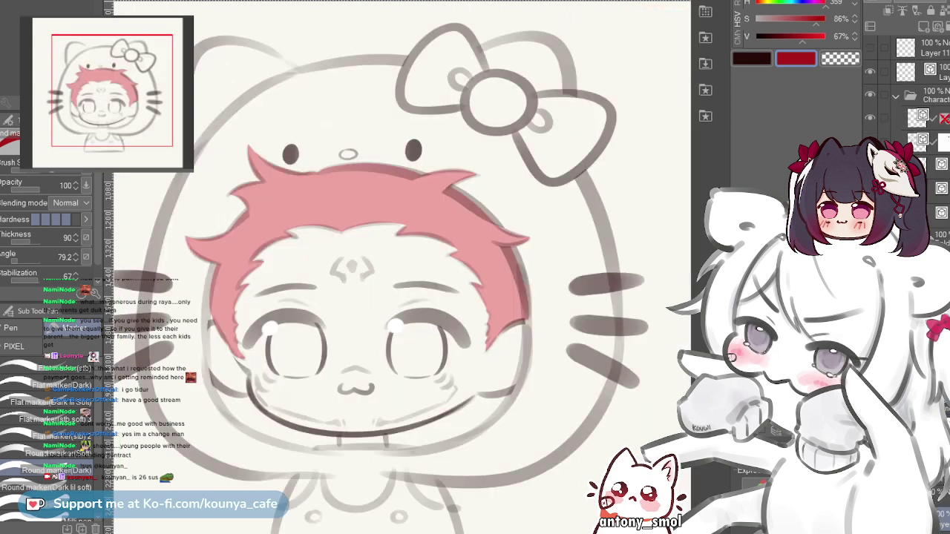
- Bring in the skin-tone base for the face, ears and neck beneath the pink hair
scroll(909, 111, "down", 2)
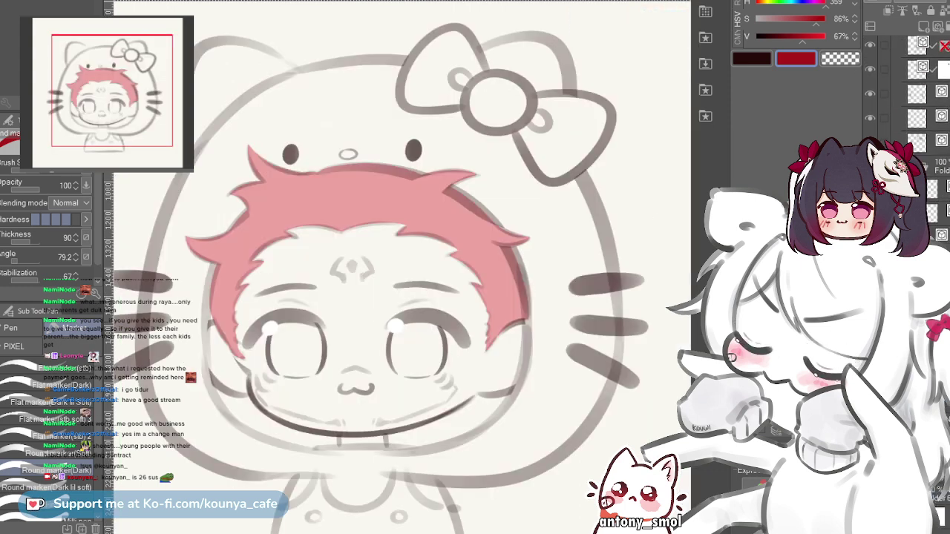
key("ctrl+z")
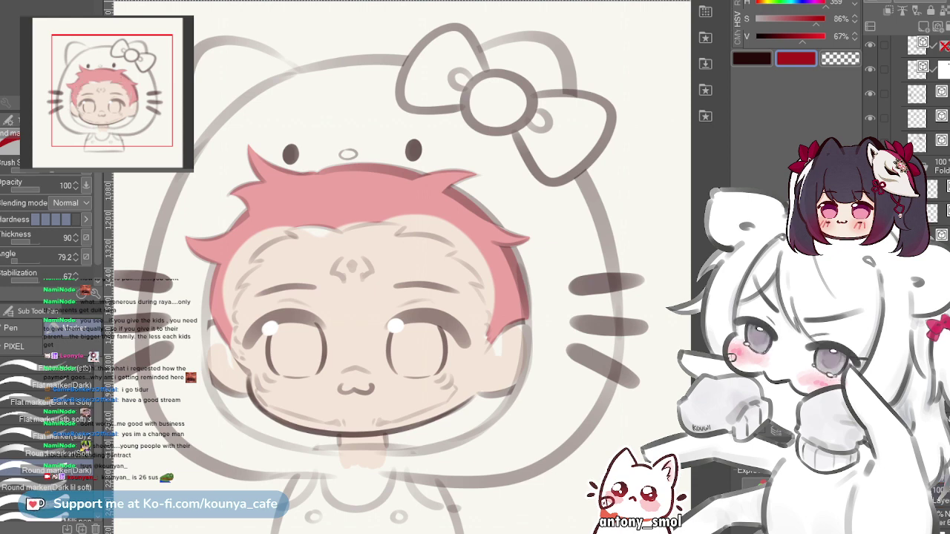
key("ctrl+z")
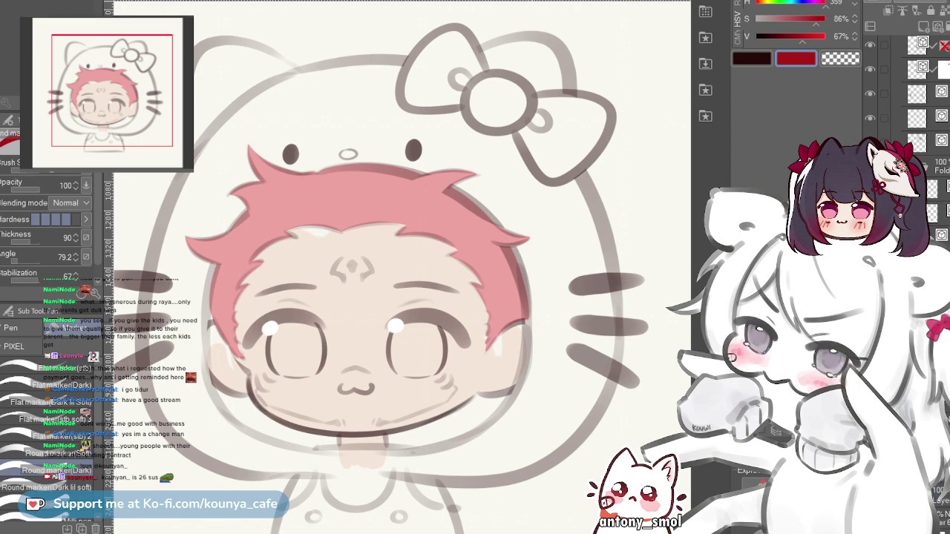
- Paint the hood's bow over the sketch in dark red
scroll(532, 69, "up", 5)
left_click_drag(532, 69, 473, 190)
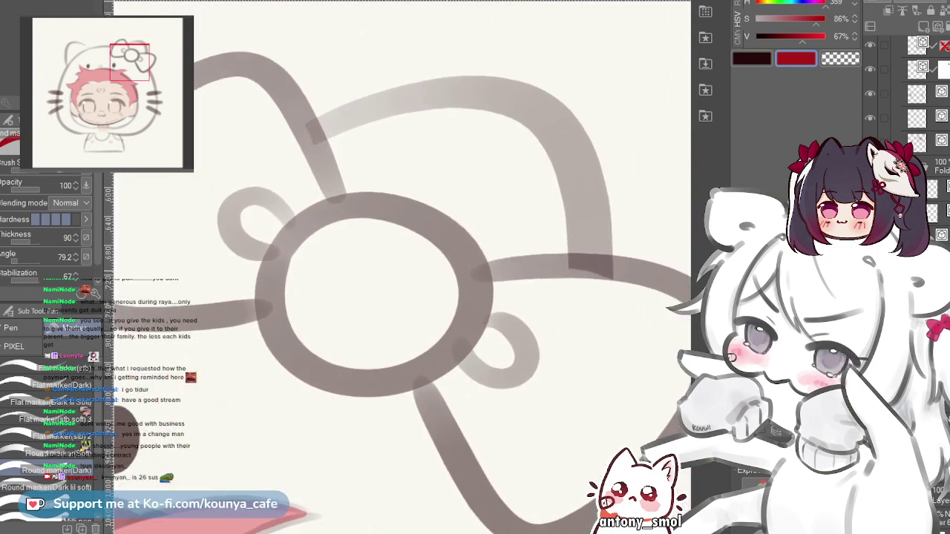
- Ink the left bow loop's inner edge from its peak to the knot in dark red, redrawing the stroke until it follows the sketch
mouse_move(303, 167)
left_mouse_down()
mouse_move(303, 203)
mouse_move(394, 193)
mouse_move(422, 220)
left_mouse_up()
mouse_move(426, 249)
left_mouse_down()
mouse_move(398, 176)
mouse_move(319, 131)
left_mouse_up()
key("ctrl+z")
scroll(295, 184, "up", 2)
left_click_drag(369, 115, 456, 290)
key("ctrl+z")
mouse_move(373, 115)
left_mouse_down()
mouse_move(413, 144)
mouse_move(471, 275)
left_mouse_up()
key("ctrl+z")
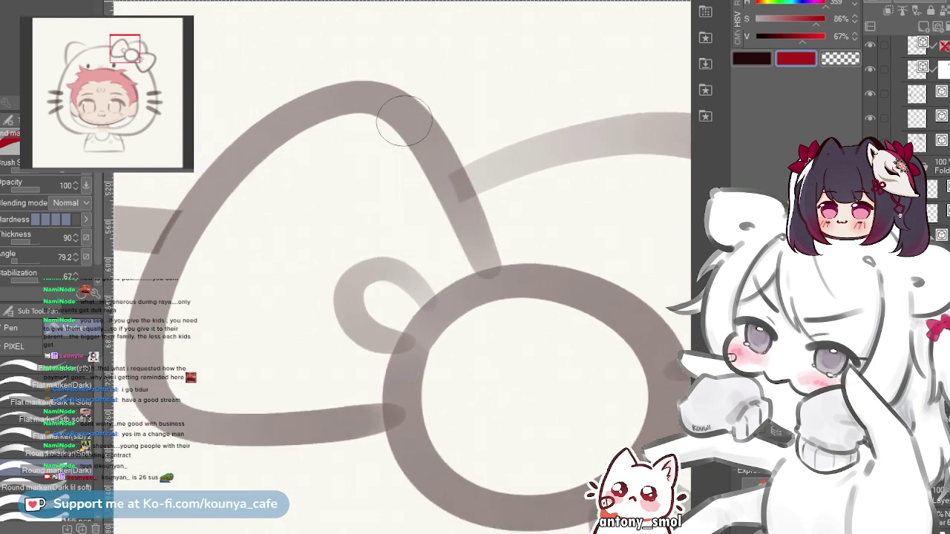
left_click_drag(378, 110, 474, 275)
key("ctrl+z")
mouse_move(377, 117)
left_mouse_down()
mouse_move(479, 273)
mouse_move(568, 296)
left_mouse_up()
key("ctrl+z")
left_click_drag(463, 128, 571, 301)
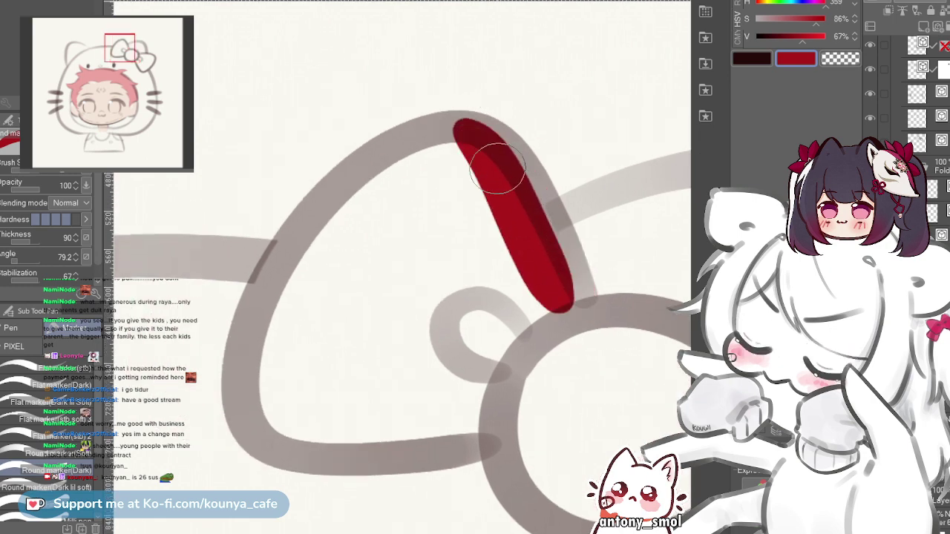
key("ctrl+z")
mouse_move(460, 132)
left_mouse_down()
mouse_move(519, 245)
mouse_move(572, 300)
left_mouse_up()
- Ink the left bow loop's long outer curve in dark red from the peak down towards its lower corner, retrying the stroke until smooth
mouse_move(455, 169)
left_mouse_down()
mouse_move(505, 164)
mouse_move(508, 140)
mouse_move(310, 356)
left_mouse_up()
key("ctrl+z")
mouse_move(509, 136)
left_mouse_down()
mouse_move(294, 345)
mouse_move(314, 390)
left_mouse_up()
key("ctrl+z")
left_click_drag(520, 141, 267, 371)
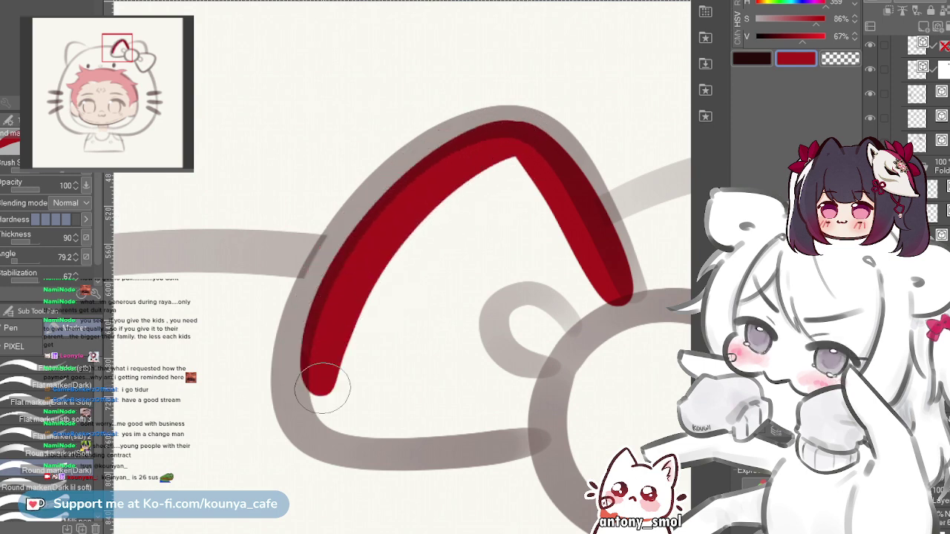
key("ctrl+z")
mouse_move(512, 136)
left_mouse_down()
mouse_move(372, 217)
mouse_move(309, 355)
left_mouse_up()
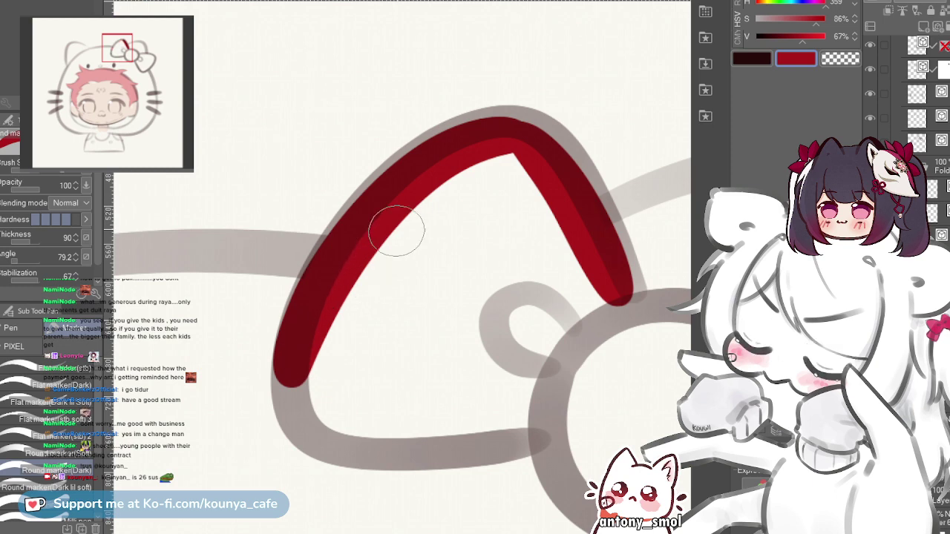
key("ctrl+z")
mouse_move(520, 138)
left_mouse_down()
mouse_move(435, 164)
mouse_move(303, 413)
mouse_move(421, 180)
mouse_move(300, 397)
left_mouse_up()
key("ctrl+z")
key("ctrl+z")
mouse_move(514, 130)
left_mouse_down()
mouse_move(376, 201)
mouse_move(320, 355)
left_mouse_up()
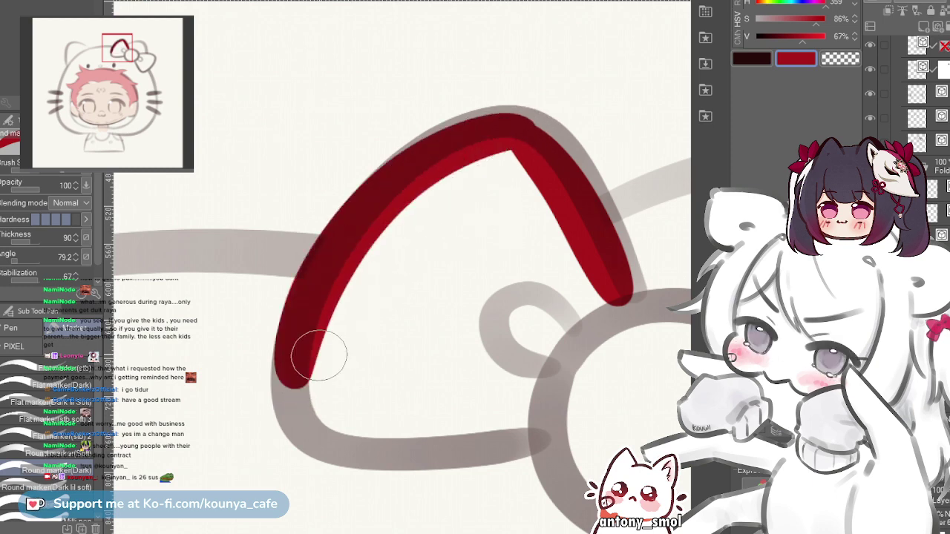
key("ctrl+z")
mouse_move(520, 138)
left_mouse_down()
mouse_move(532, 142)
mouse_move(502, 139)
mouse_move(269, 399)
left_mouse_up()
key("ctrl+z")
mouse_move(512, 139)
left_mouse_down()
mouse_move(408, 187)
mouse_move(297, 392)
left_mouse_up()
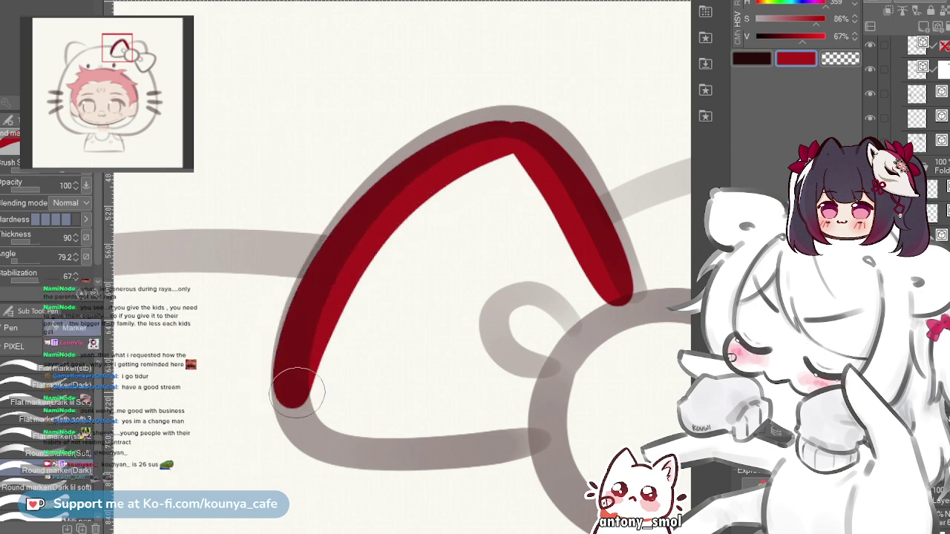
scroll(335, 305, "up", 1)
key("ctrl+z")
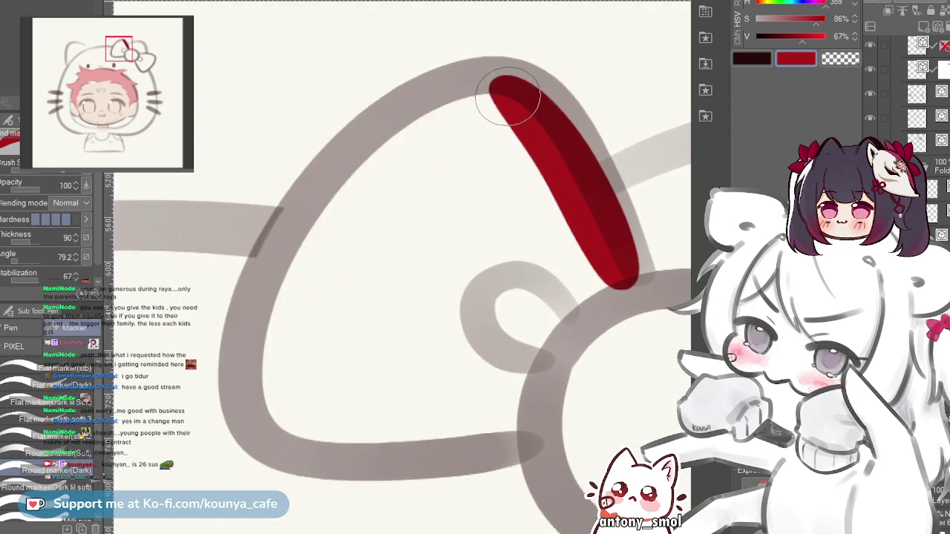
mouse_move(508, 110)
left_mouse_down()
mouse_move(275, 297)
mouse_move(256, 401)
left_mouse_up()
- Ink the left bow loop's bottom edge in dark red, rounding the lower corner and running into the knot
left_click_drag(290, 315, 269, 269)
mouse_move(244, 331)
left_mouse_down()
mouse_move(251, 364)
mouse_move(325, 387)
mouse_move(567, 355)
left_mouse_up()
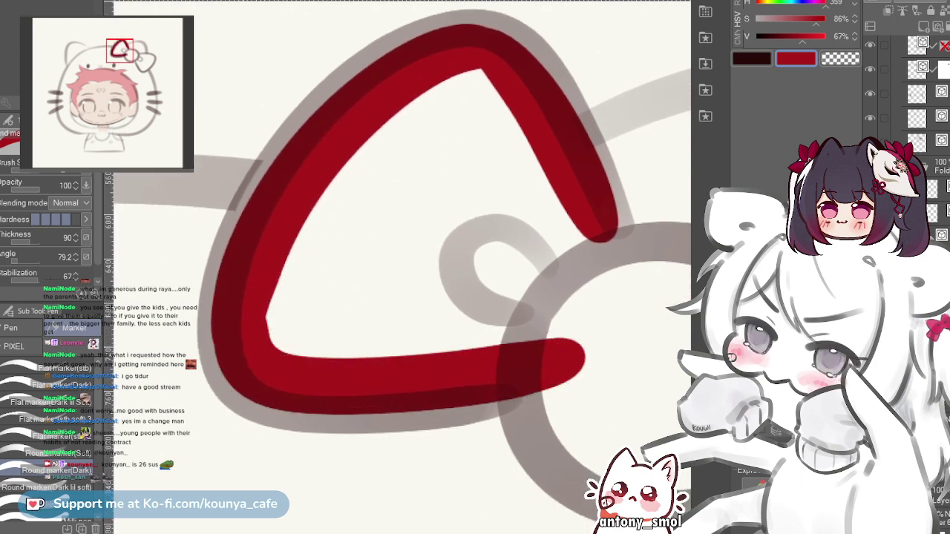
key("ctrl+z")
mouse_move(244, 314)
left_mouse_down()
mouse_move(304, 386)
mouse_move(557, 380)
left_mouse_up()
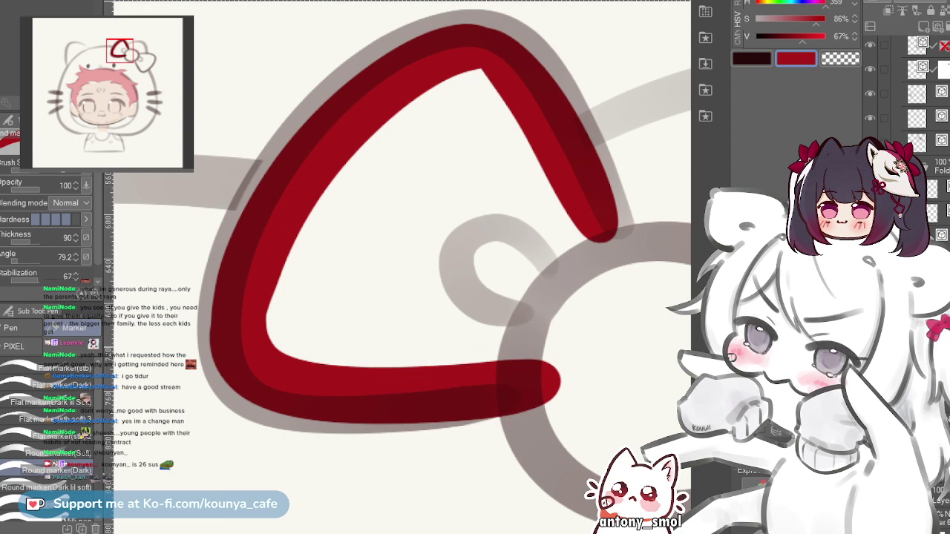
key("ctrl+z")
mouse_move(245, 329)
left_mouse_down()
mouse_move(329, 386)
mouse_move(544, 364)
left_mouse_up()
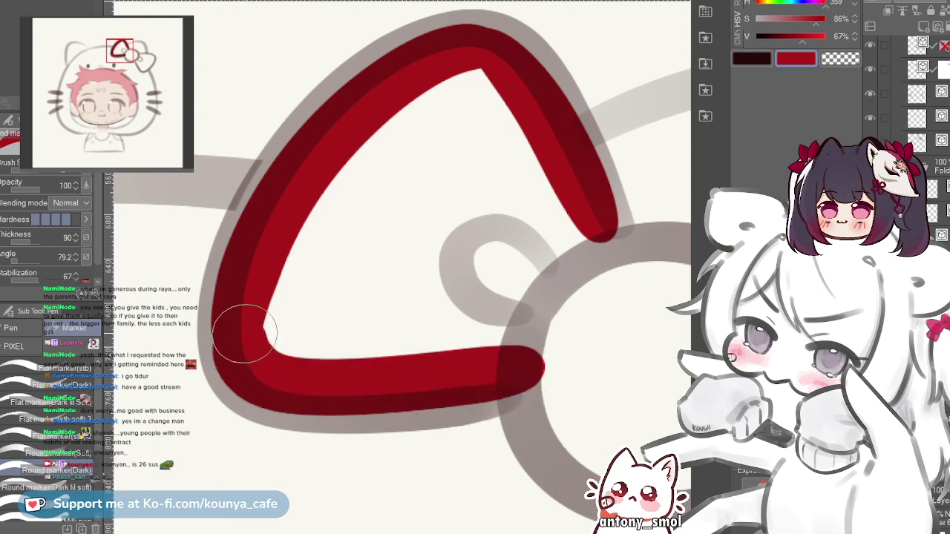
left_click_drag(236, 328, 238, 355)
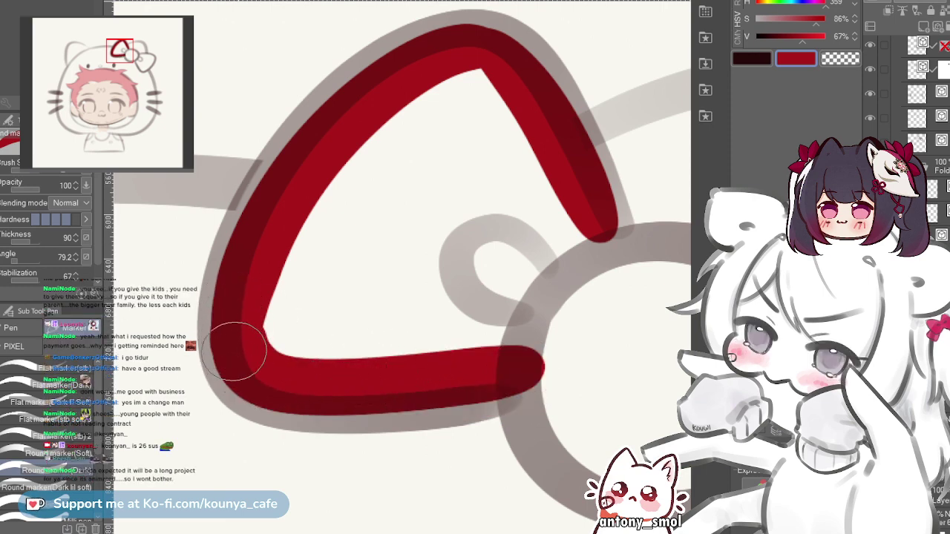
- Ink the lower curve of the bow's round knot in dark red, starting where the left loop's bottom edge meets it
scroll(230, 327, "down", 5)
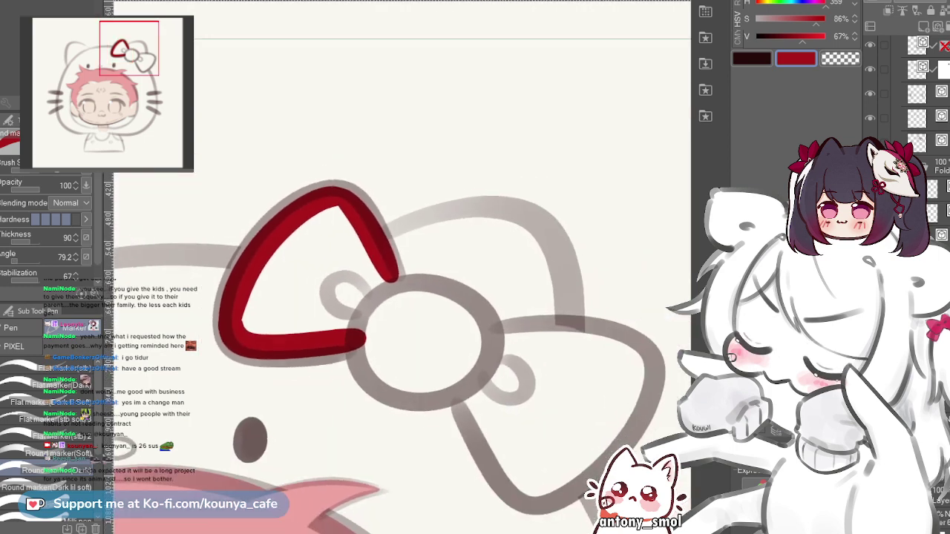
left_click_drag(418, 342, 231, 276)
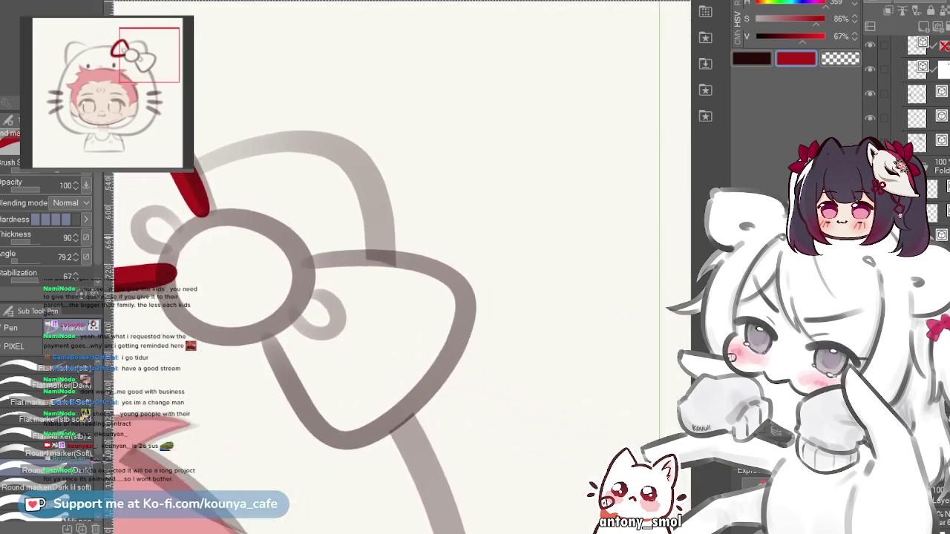
scroll(175, 228, "up", 4)
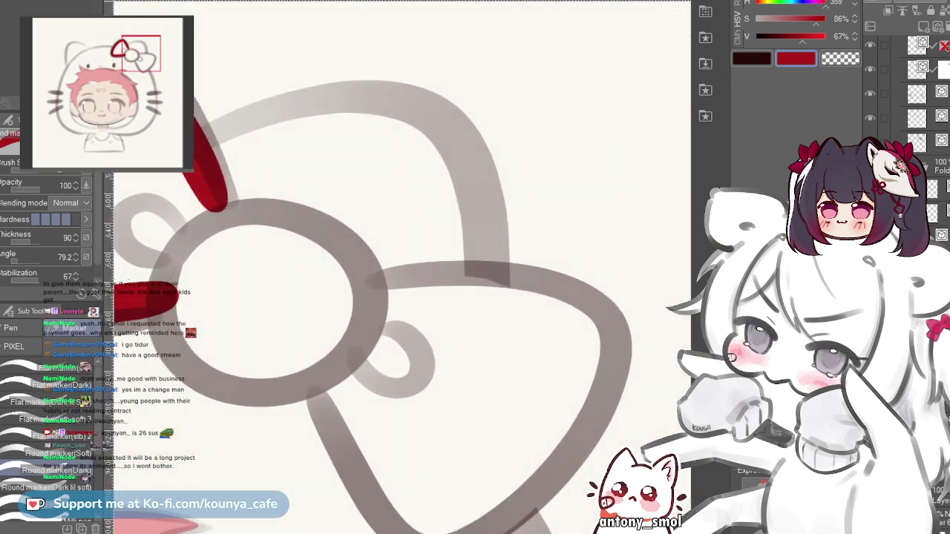
scroll(200, 275, "up", 2)
mouse_move(197, 275)
left_mouse_down()
mouse_move(202, 306)
mouse_move(270, 362)
mouse_move(362, 358)
left_mouse_up()
key("ctrl+z")
mouse_move(184, 271)
left_mouse_down()
mouse_move(242, 353)
mouse_move(375, 342)
left_mouse_up()
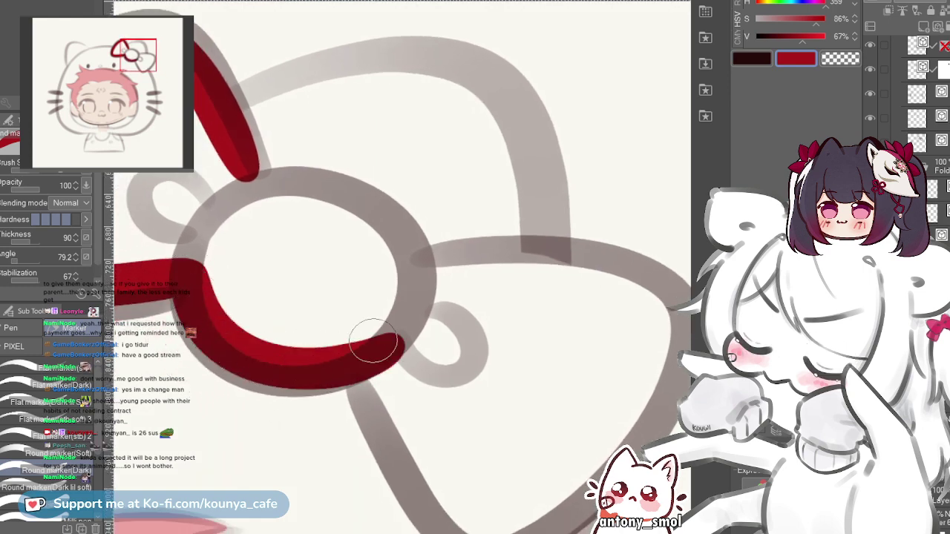
key("ctrl+z")
left_click_drag(186, 272, 382, 343)
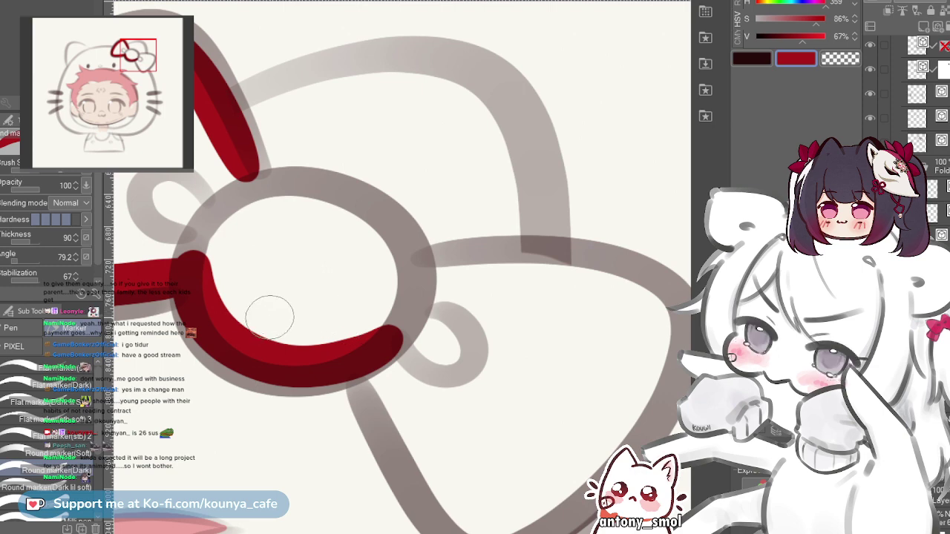
- Ink the upper curve of the knot in dark red, from the left loop's inner edge round to the right loop
mouse_move(241, 194)
left_mouse_down()
mouse_move(264, 192)
mouse_move(380, 232)
mouse_move(426, 296)
left_mouse_up()
scroll(351, 199, "up", 2)
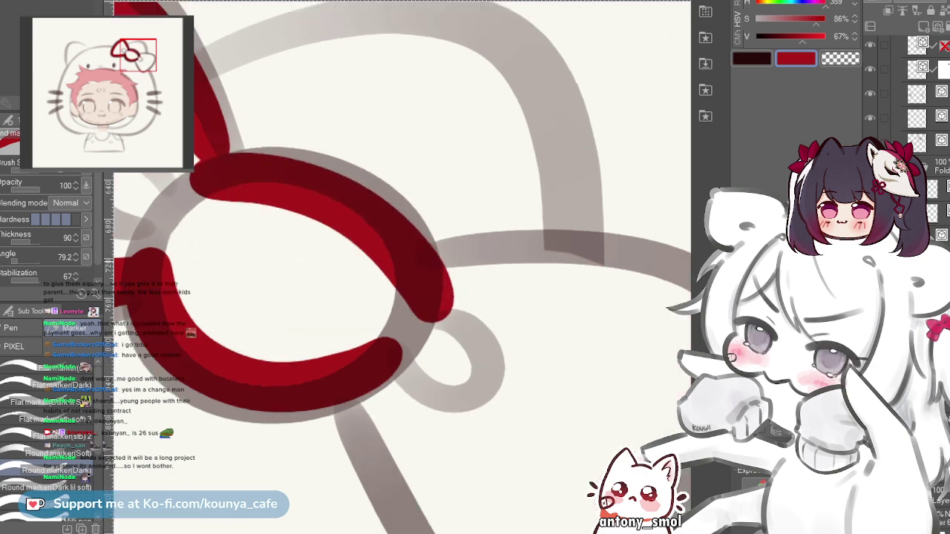
key("ctrl+z")
mouse_move(202, 179)
left_mouse_down()
mouse_move(369, 216)
mouse_move(452, 329)
left_mouse_up()
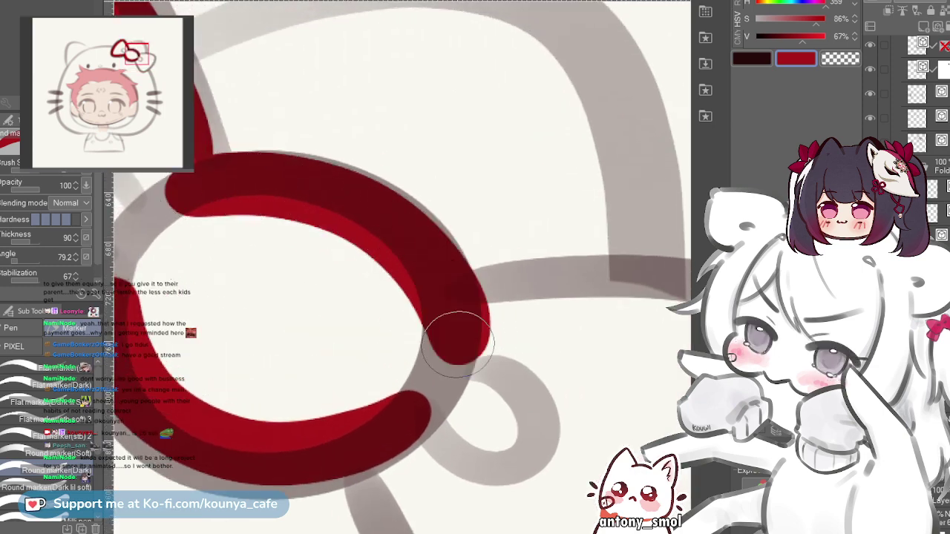
key("ctrl+z")
mouse_move(212, 191)
left_mouse_down()
mouse_move(356, 211)
mouse_move(424, 296)
left_mouse_up()
key("ctrl+z")
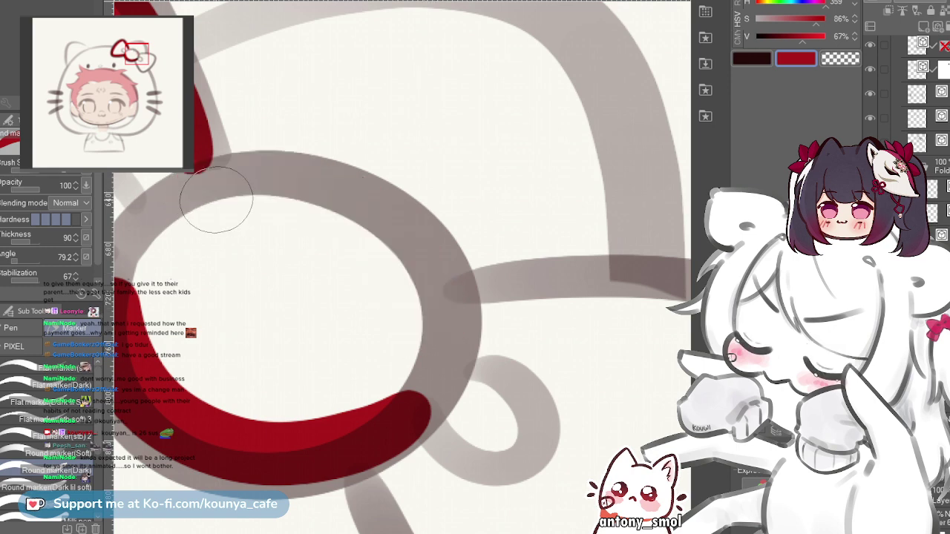
mouse_move(217, 190)
left_mouse_down()
mouse_move(378, 230)
mouse_move(444, 309)
left_mouse_up()
key("ctrl+z")
mouse_move(197, 199)
left_mouse_down()
mouse_move(297, 208)
mouse_move(454, 325)
left_mouse_up()
scroll(334, 205, "down", 3)
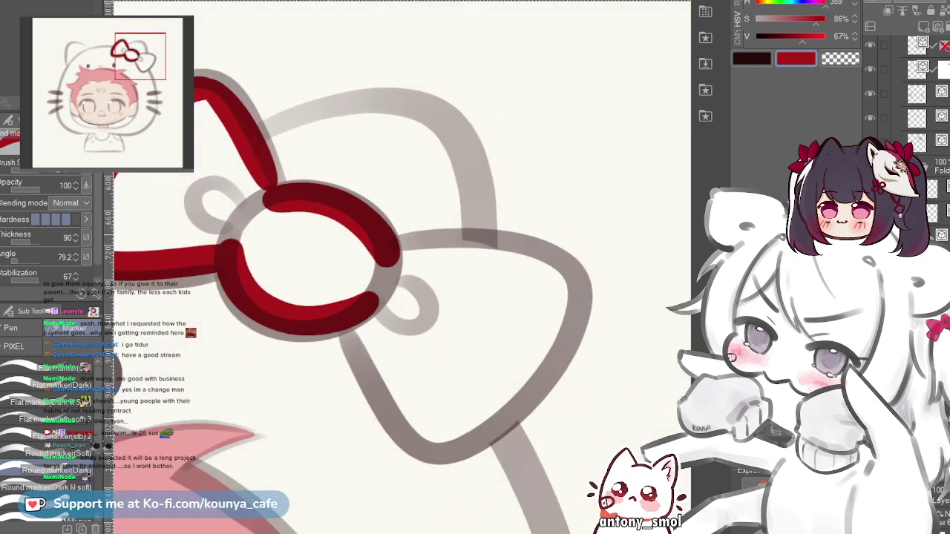
- Clean up the junction where the left loop's inner edge meets the top of the knot
scroll(415, 245, "up", 2)
mouse_move(415, 245)
left_mouse_down()
mouse_move(378, 186)
mouse_move(374, 139)
left_mouse_up()
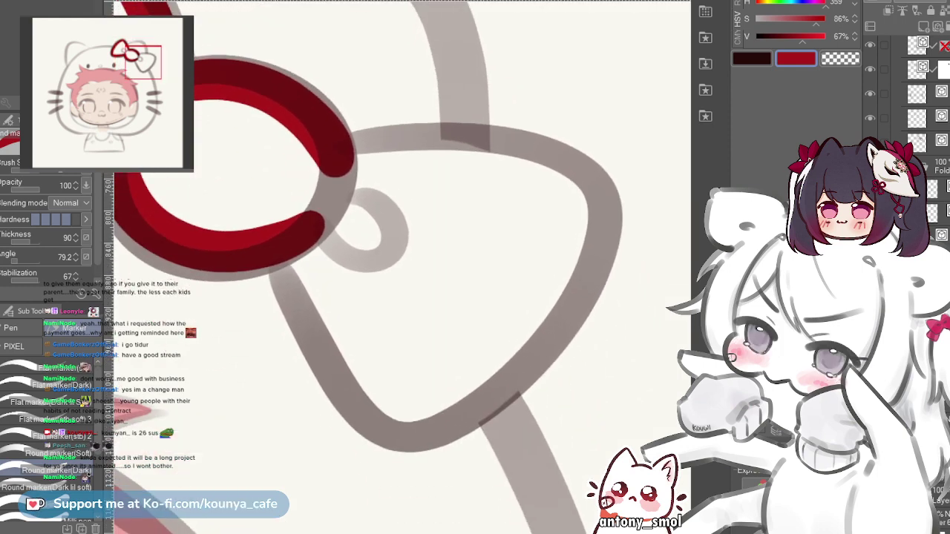
left_click_drag(191, 58, 319, 189)
scroll(320, 191, "up", 2)
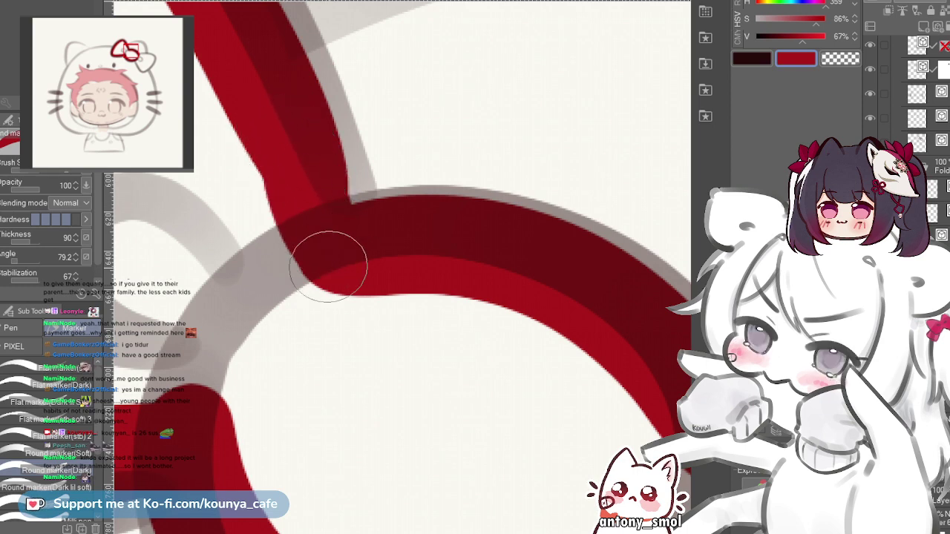
left_click_drag(284, 156, 303, 186)
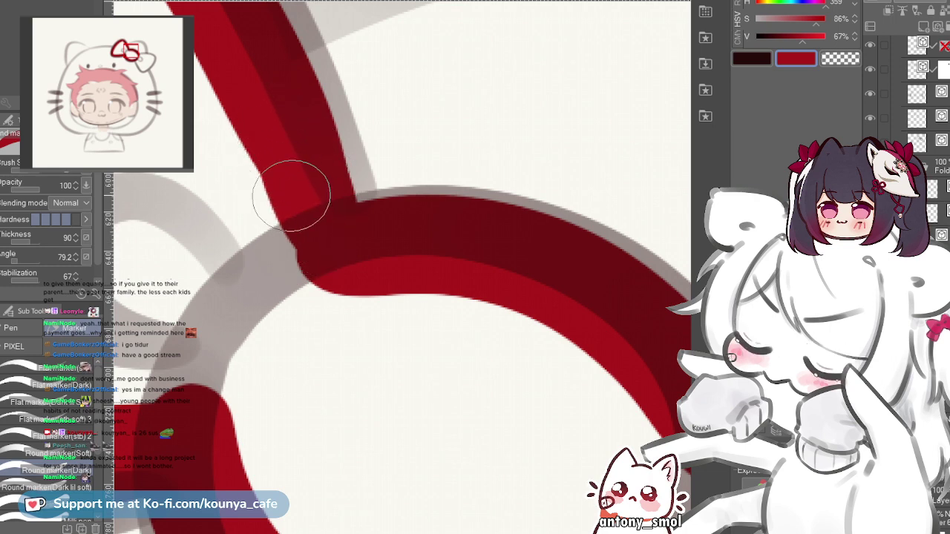
- Ink the right bow loop's lower inner edge in dark red from the knot down towards the loop's bottom tip
scroll(300, 197, "down", 4)
left_click_drag(311, 201, 205, 150)
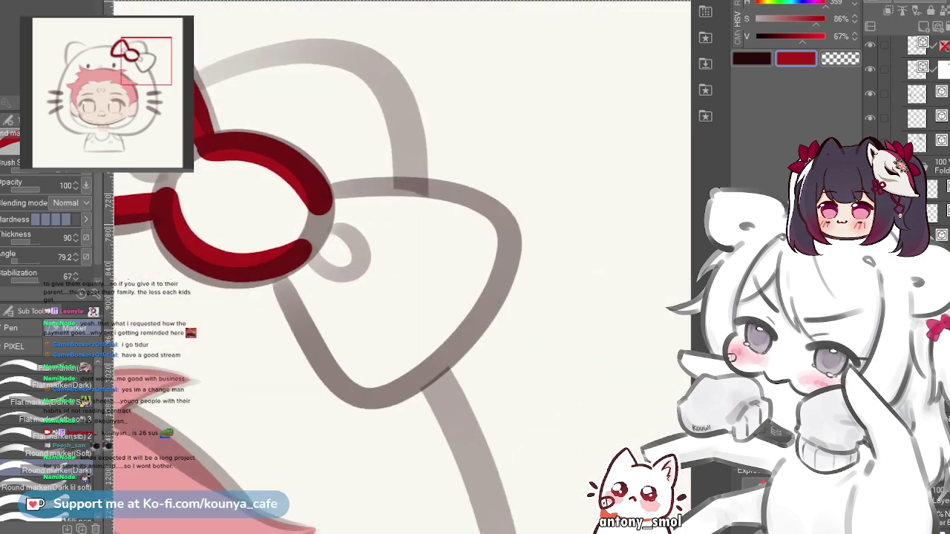
scroll(256, 236, "up", 3)
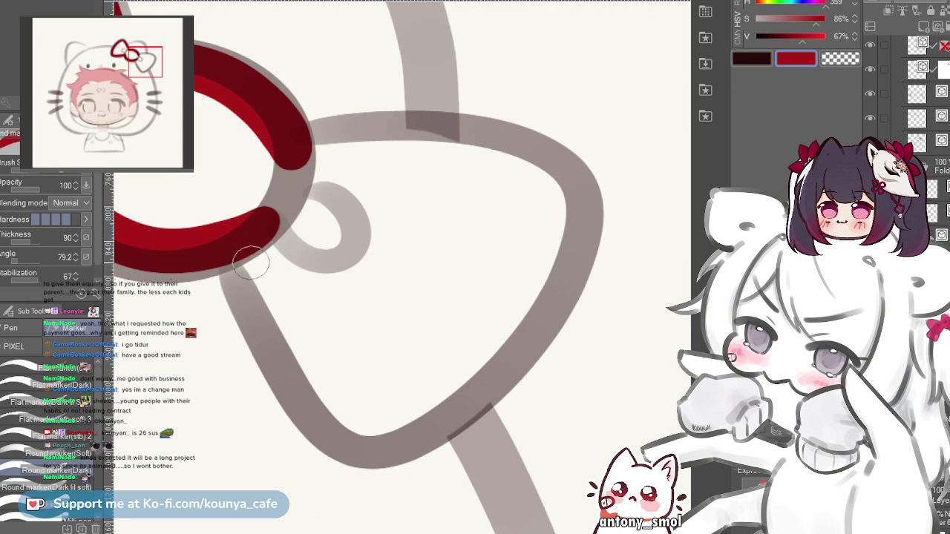
key("ctrl+z")
left_click_drag(235, 250, 346, 435)
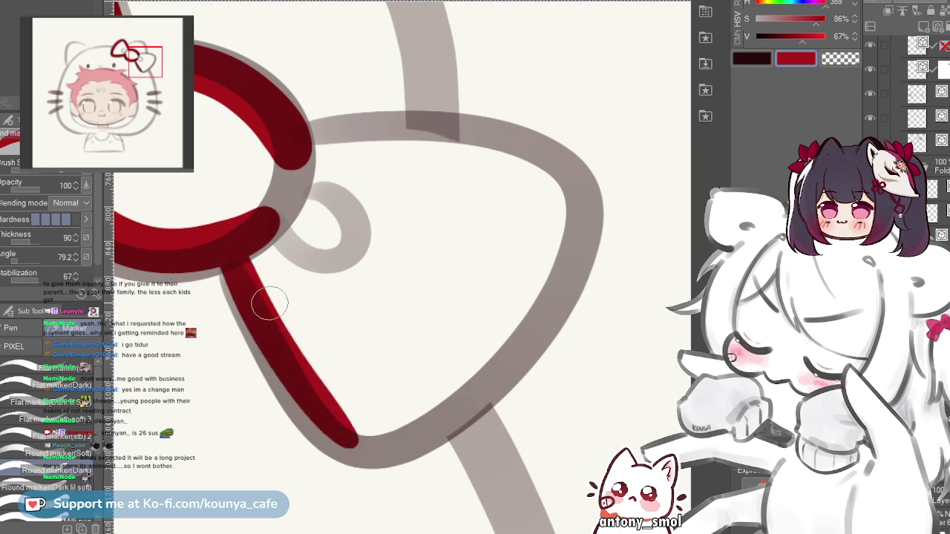
key("ctrl+z")
left_click_drag(236, 254, 343, 434)
key("ctrl+z")
left_click_drag(229, 246, 347, 437)
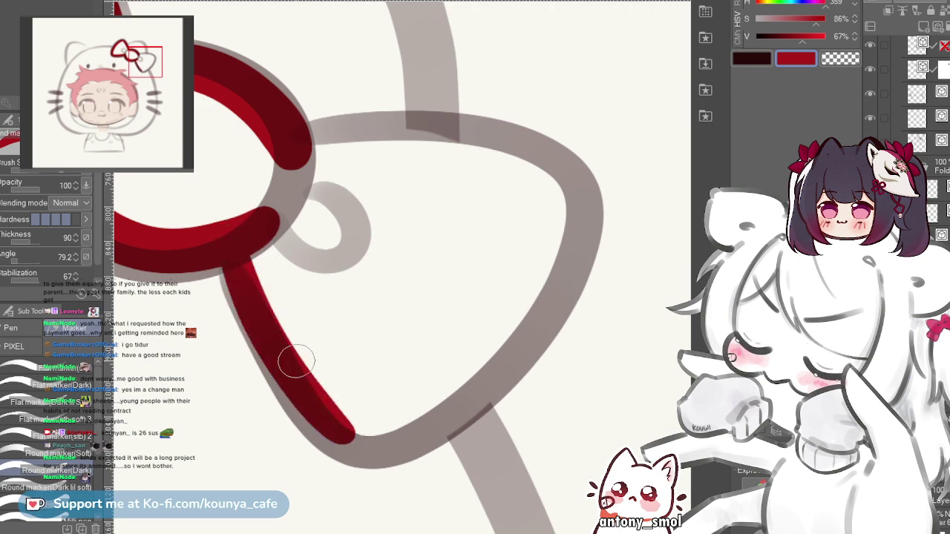
key("ctrl+z")
left_click_drag(232, 252, 346, 433)
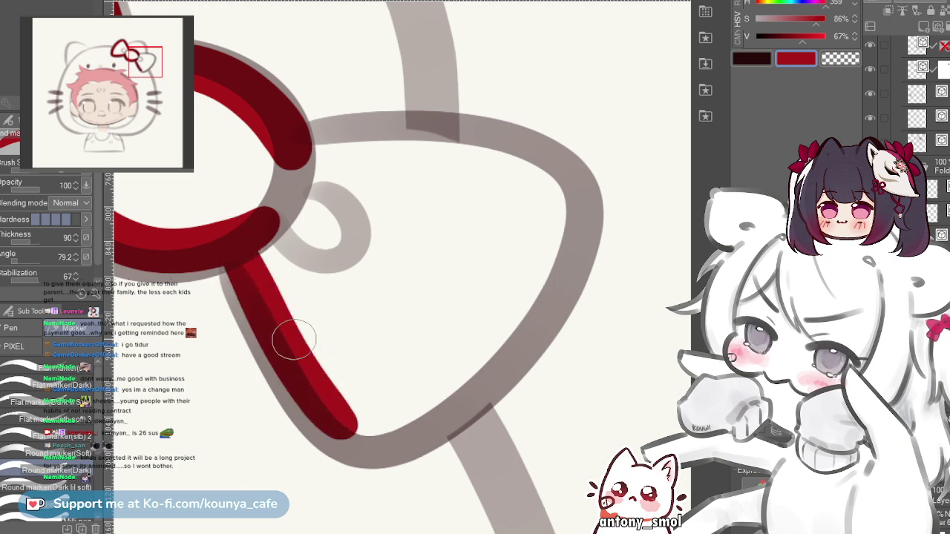
- Ink the right bow loop's top edge in dark red from the knot out to its outer corner, redrawing until it fits
left_click_drag(270, 279, 242, 299)
mouse_move(275, 169)
left_mouse_down()
mouse_move(488, 170)
mouse_move(479, 185)
left_mouse_up()
key("ctrl+z")
left_click_drag(265, 165, 473, 182)
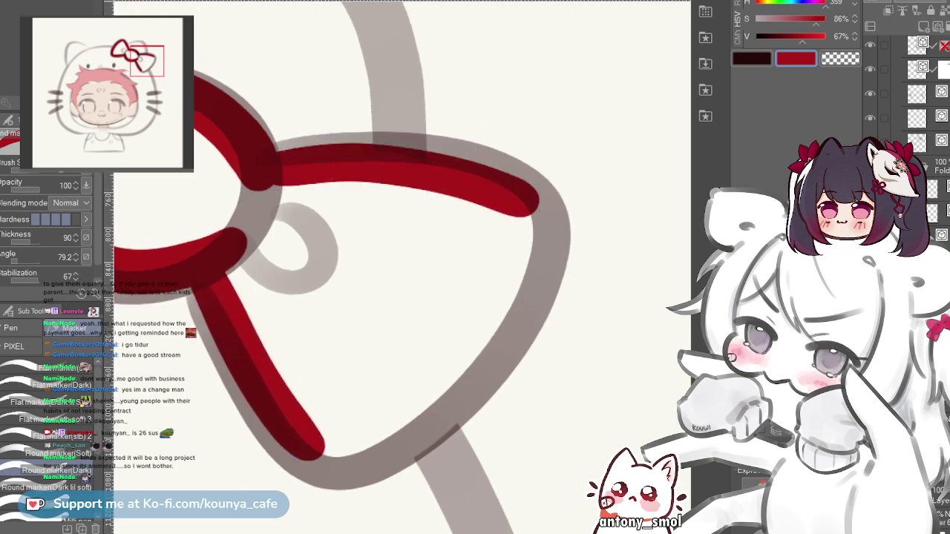
key("ctrl+z")
mouse_move(261, 165)
left_mouse_down()
mouse_move(441, 159)
mouse_move(530, 206)
left_mouse_up()
key("ctrl+z")
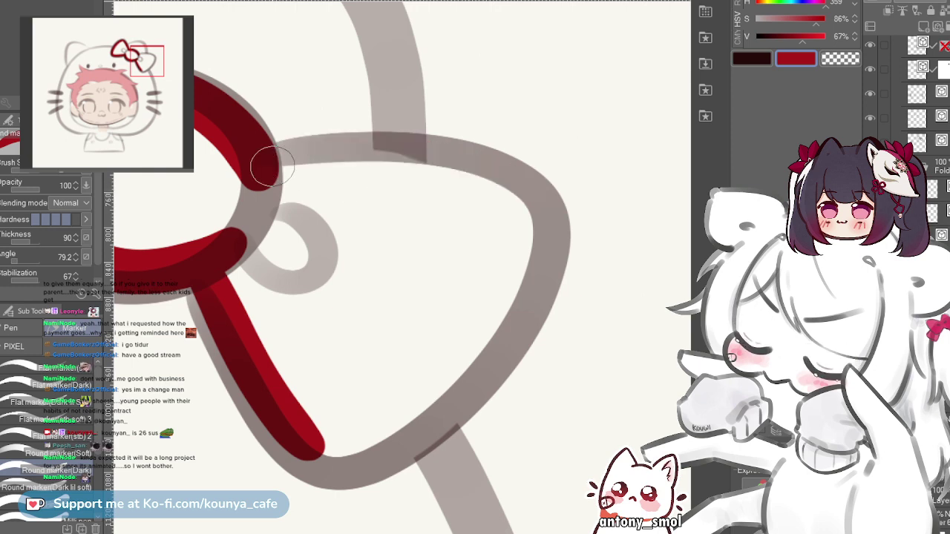
mouse_move(272, 168)
left_mouse_down()
mouse_move(349, 155)
mouse_move(547, 202)
left_mouse_up()
key("ctrl+z")
left_click_drag(269, 166, 549, 214)
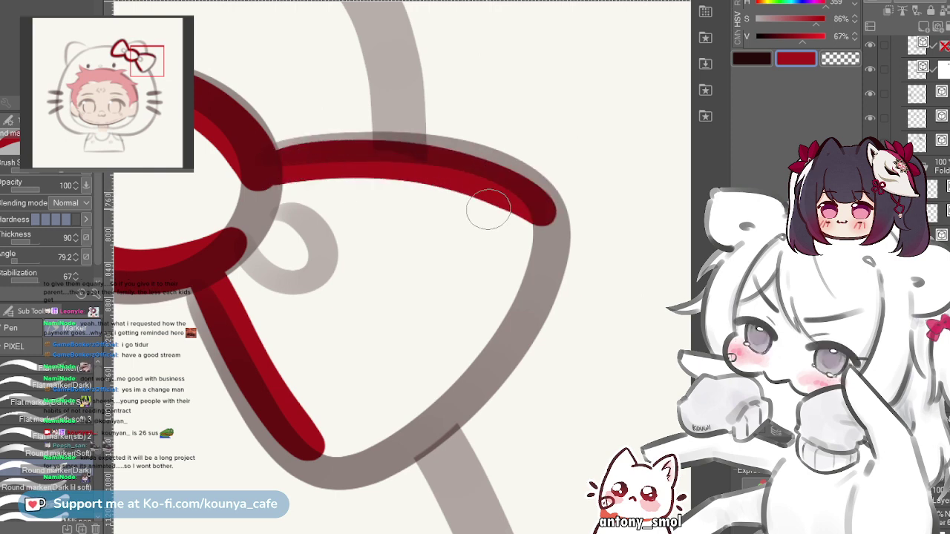
- With the canvas view mirrored, ink the right bow loop's outer edge in dark red from the outer corner down towards the bottom tip
left_click_drag(393, 198, 464, 190)
key("h")
mouse_move(193, 219)
left_mouse_down()
mouse_move(186, 229)
mouse_move(213, 295)
mouse_move(188, 223)
mouse_move(296, 393)
left_mouse_up()
key("ctrl+z")
key("ctrl+z")
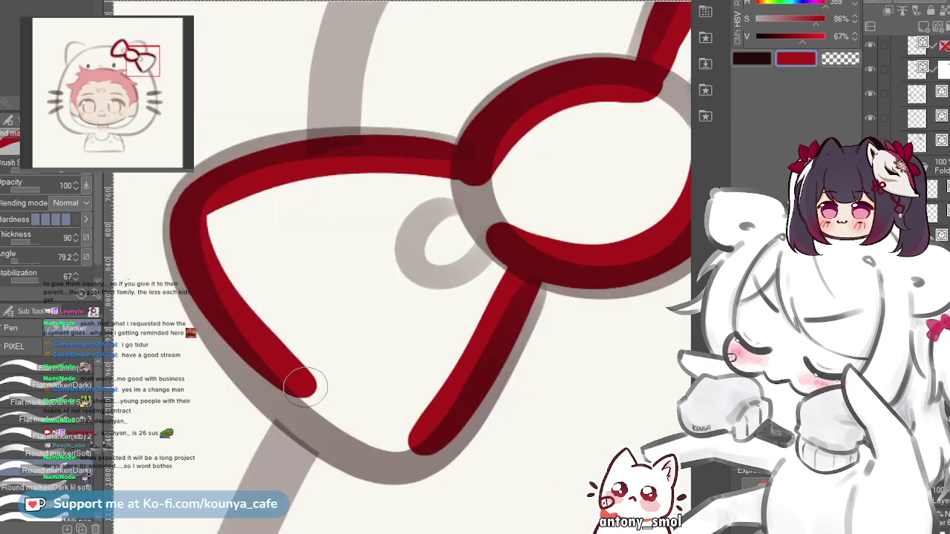
key("ctrl+z")
mouse_move(191, 215)
left_mouse_down()
mouse_move(270, 367)
mouse_move(340, 423)
left_mouse_up()
key("ctrl+z")
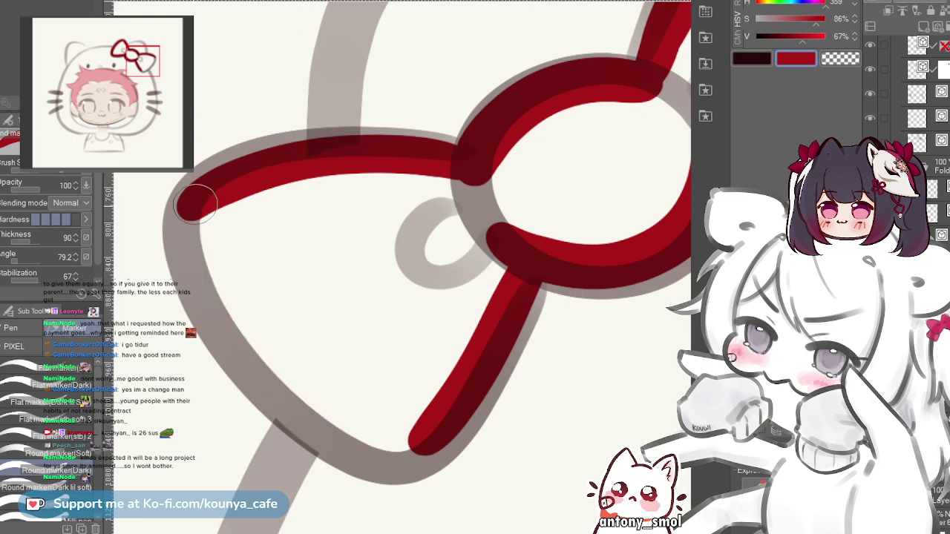
mouse_move(194, 212)
left_mouse_down()
mouse_move(220, 313)
mouse_move(297, 392)
mouse_move(193, 238)
mouse_move(275, 379)
mouse_move(364, 439)
left_mouse_up()
key("ctrl+z")
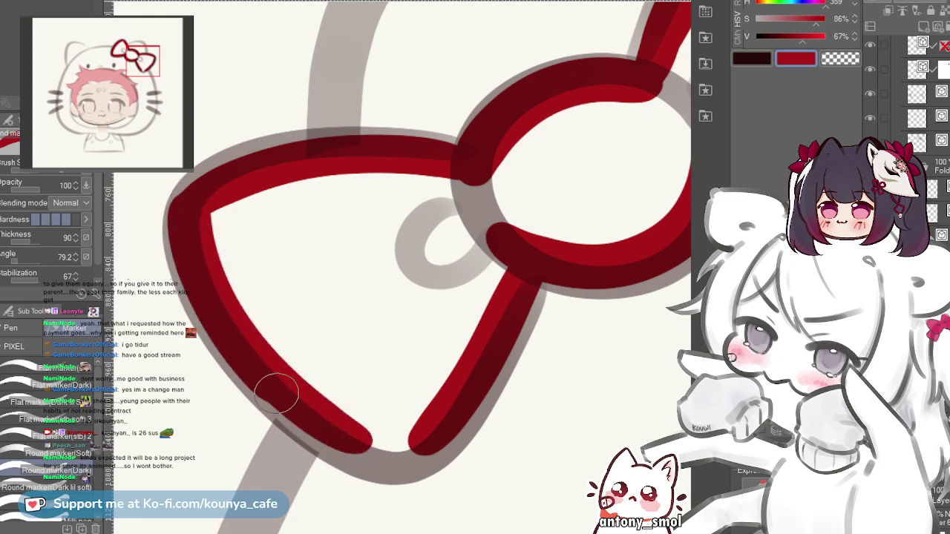
key("ctrl+z")
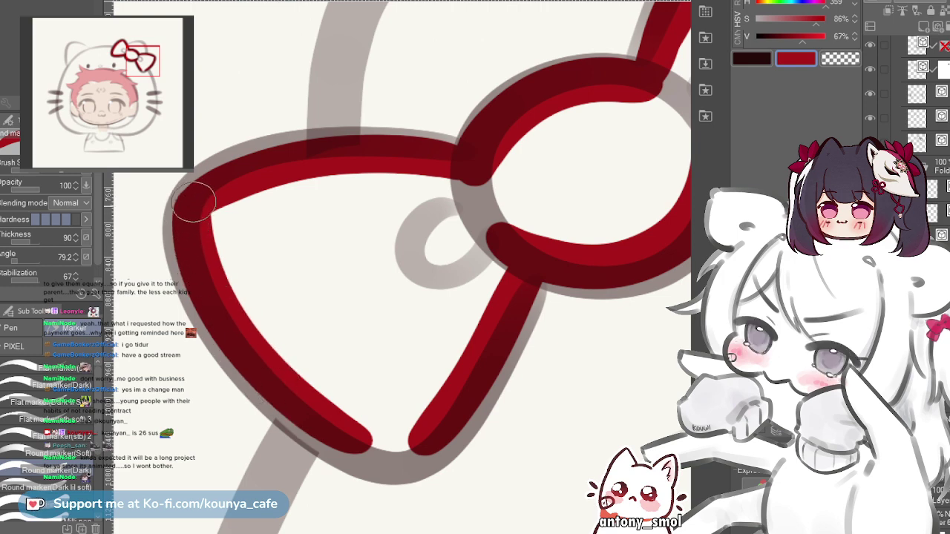
- Go over the right bow loop's outer corner and outer edge in dark red to thicken and smooth the line
mouse_move(193, 204)
left_mouse_down()
mouse_move(216, 297)
mouse_move(326, 420)
left_mouse_up()
left_click_drag(191, 216, 278, 375)
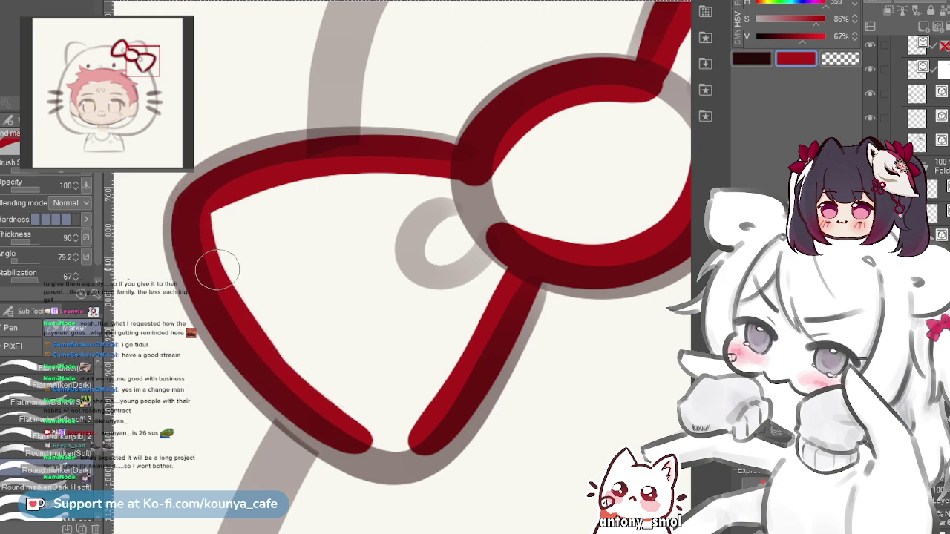
key("ctrl+z")
mouse_move(195, 196)
left_mouse_down()
mouse_move(190, 235)
mouse_move(280, 374)
left_mouse_up()
key("ctrl+z")
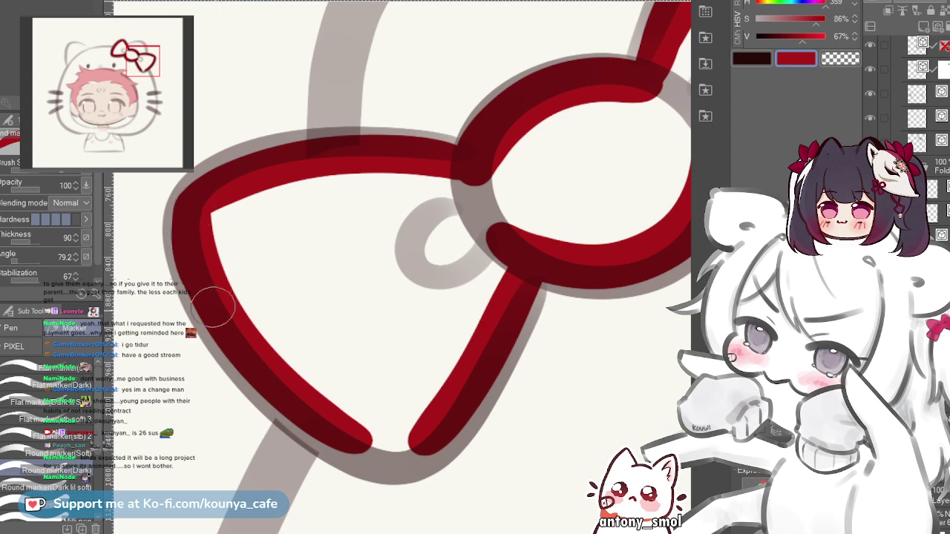
- Close the right bow loop's bottom tip with a dark red stroke joining the outer edge to the inner edge
left_click_drag(313, 398, 254, 348)
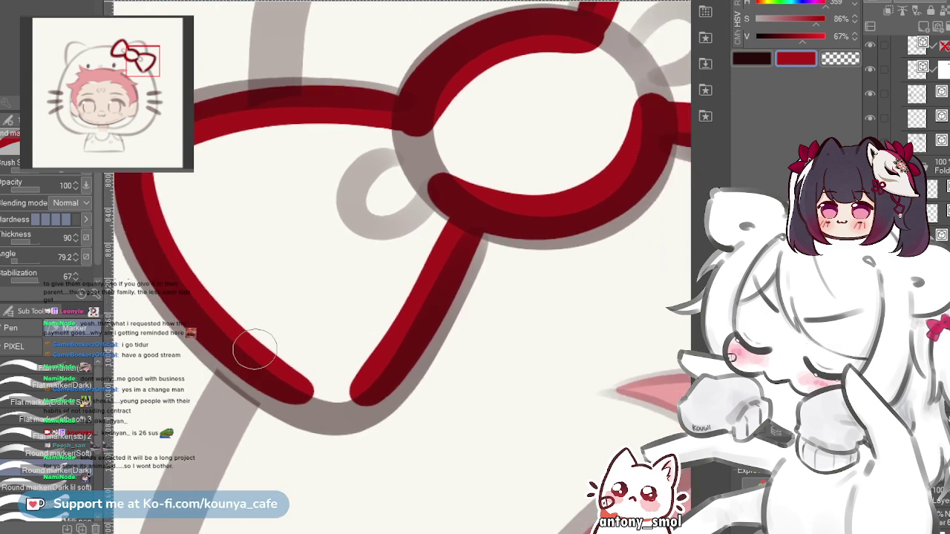
left_click_drag(280, 386, 361, 387)
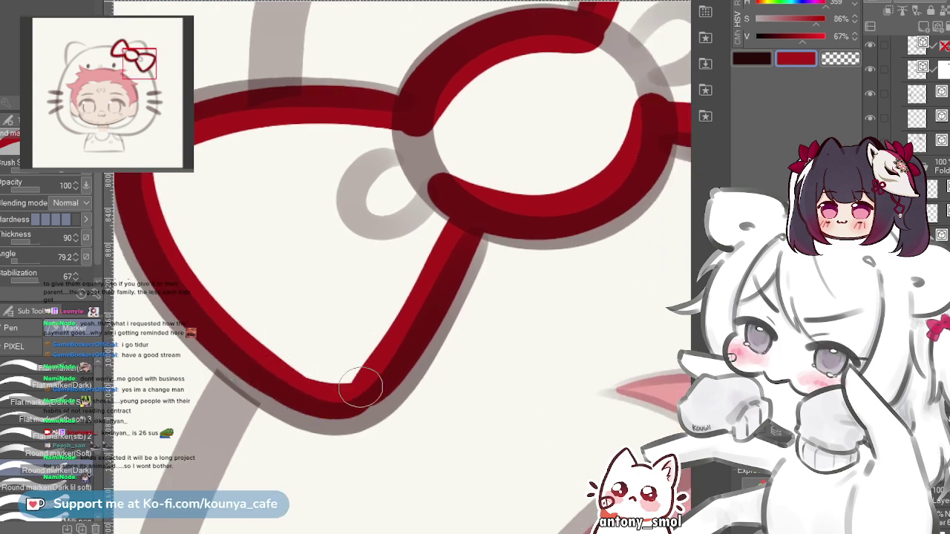
left_click_drag(297, 392, 356, 392)
key("ctrl+z")
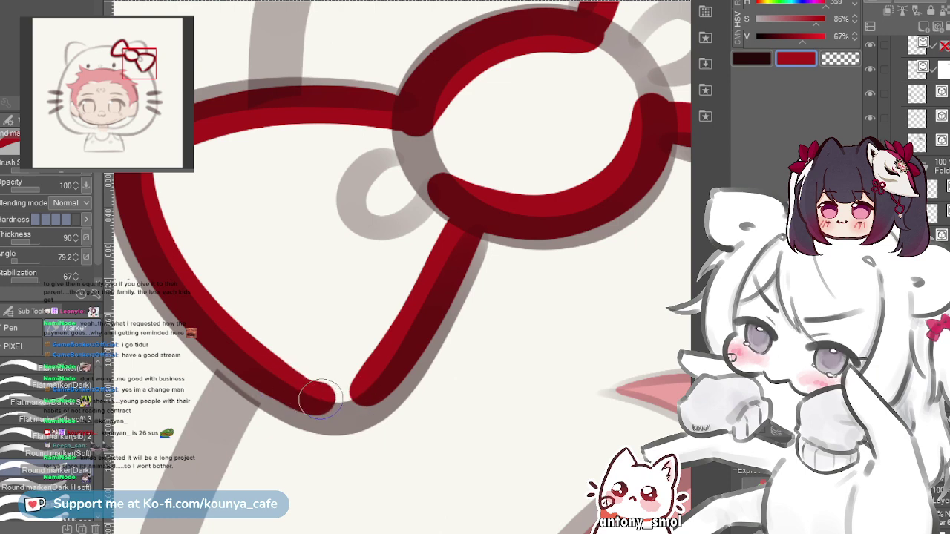
key("ctrl+z")
mouse_move(297, 392)
left_mouse_down()
mouse_move(330, 403)
mouse_move(360, 387)
left_mouse_up()
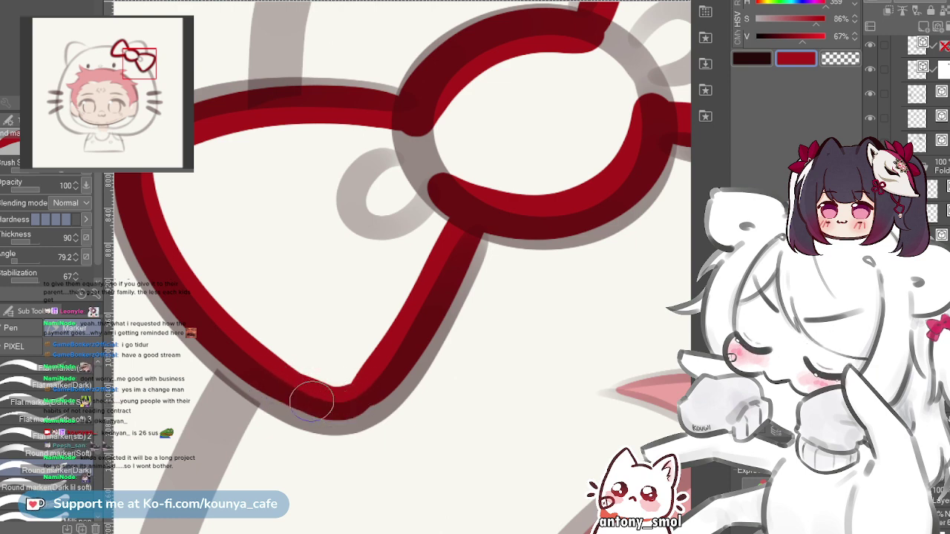
- Thicken and round the dark red line at the right bow loop's bottom tip until the inside curve is smooth
left_click_drag(235, 330, 239, 381)
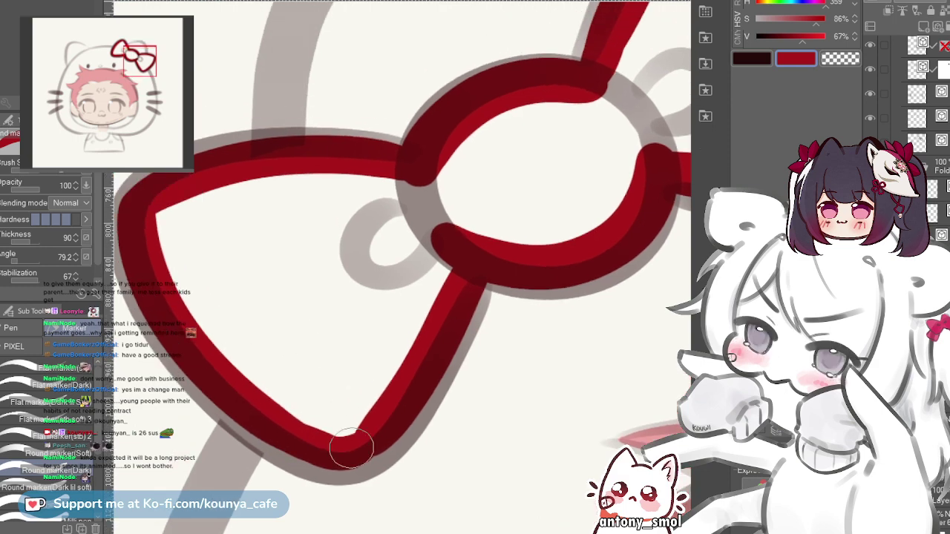
mouse_move(352, 450)
left_mouse_down()
mouse_move(286, 383)
mouse_move(307, 332)
left_mouse_up()
scroll(286, 383, "up", 1)
key("ctrl+z")
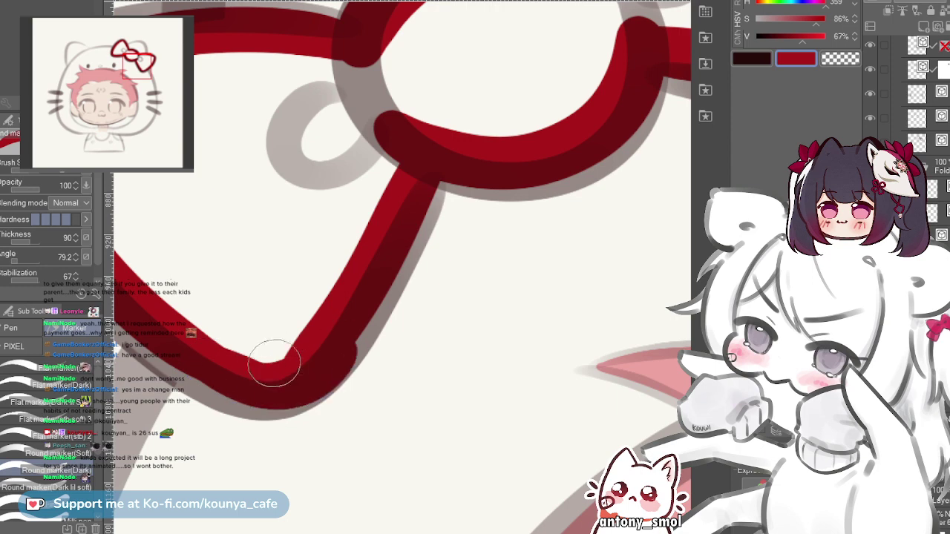
key("ctrl+z")
left_click_drag(189, 363, 314, 342)
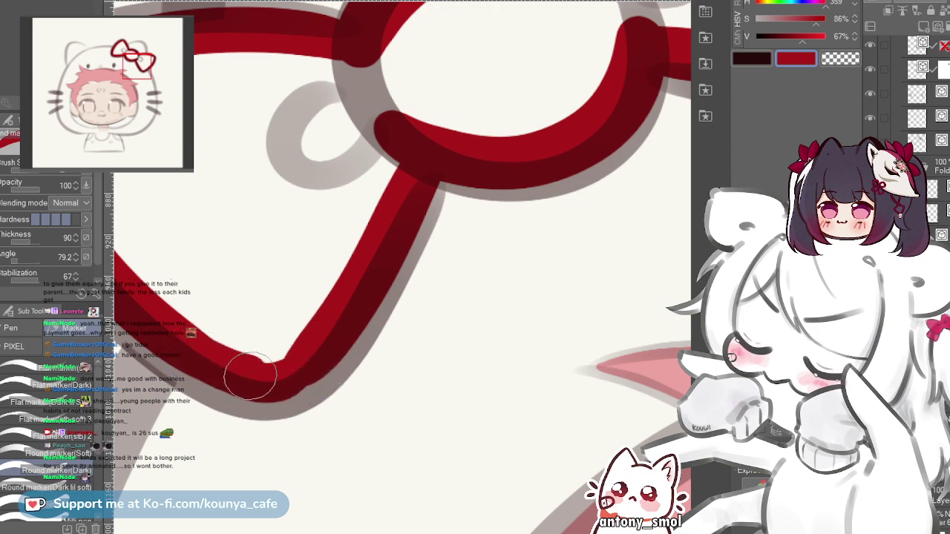
left_click_drag(250, 375, 259, 354)
mouse_move(187, 343)
left_mouse_down()
mouse_move(273, 371)
mouse_move(294, 327)
left_mouse_up()
left_click_drag(262, 368, 311, 367)
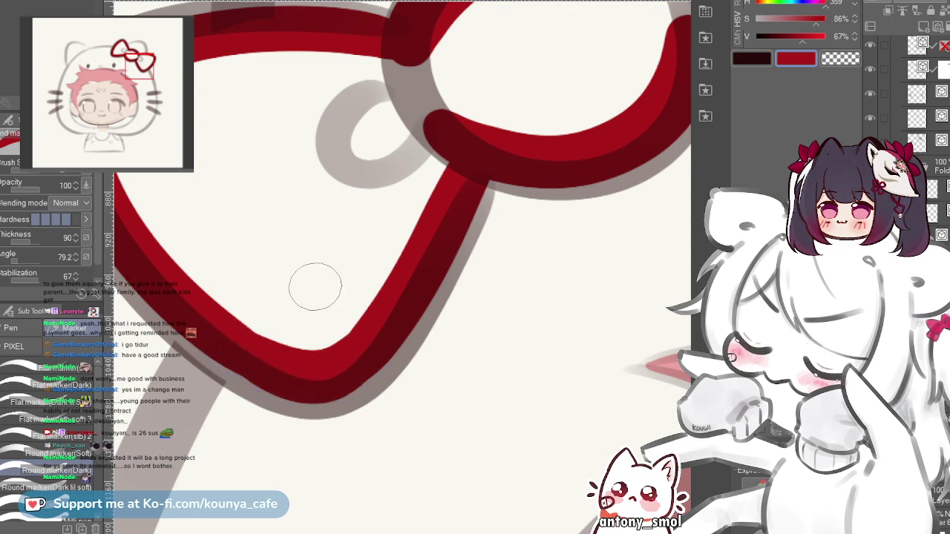
- Fill both loops and the knot of the bow with solid dark red and restore the unmirrored view
key("g")
left_click(310, 252)
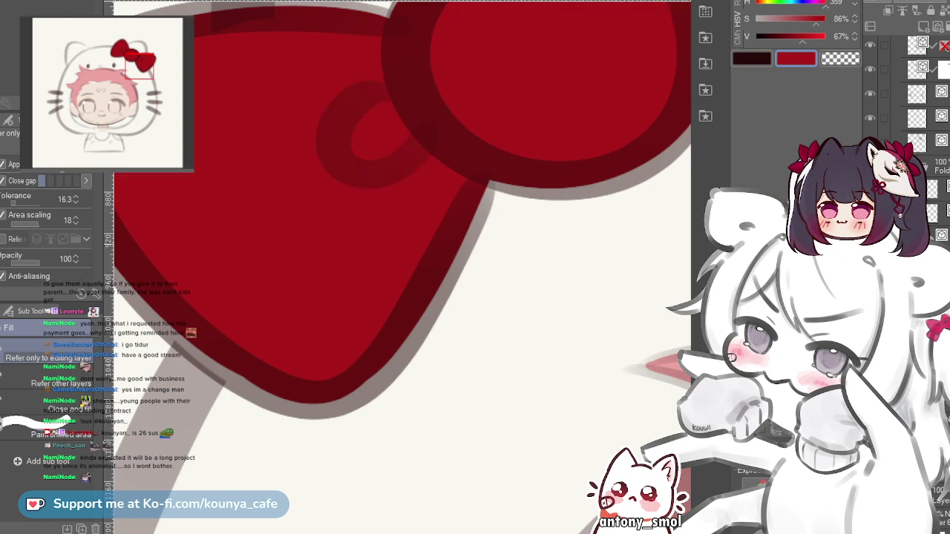
key("h")
scroll(318, 211, "down", 5)
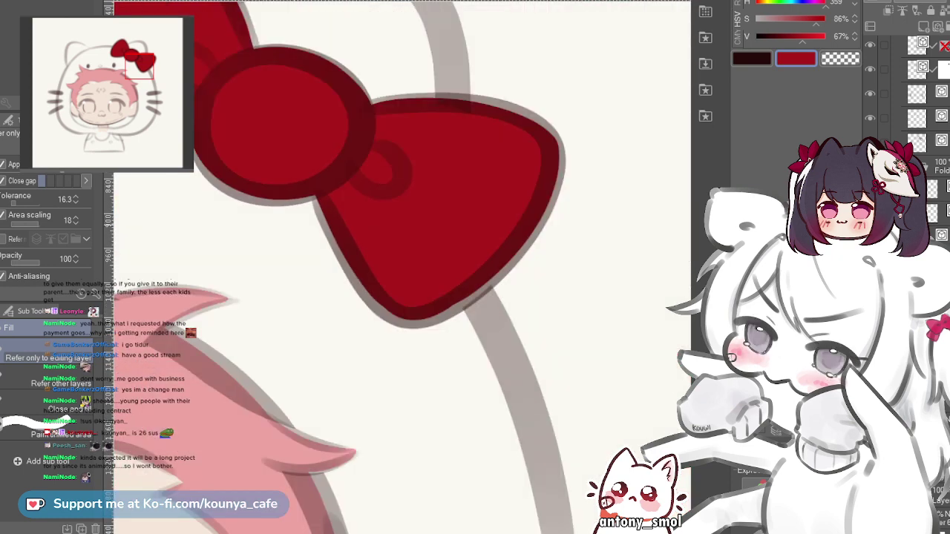
left_click_drag(222, 293, 432, 200)
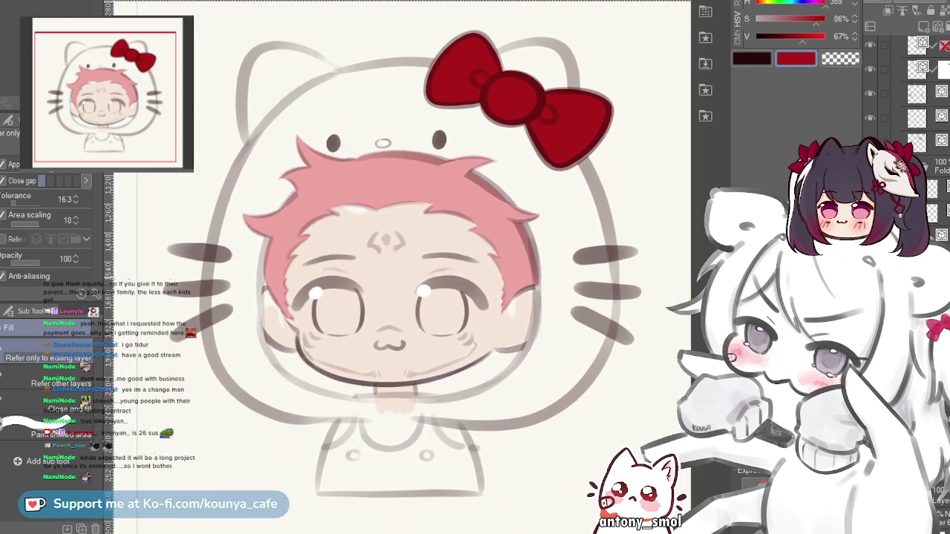
- Look over the whole character with the coloured bow and examine the face and eyes up close
scroll(432, 201, "up", 2)
scroll(208, 282, "down", 3)
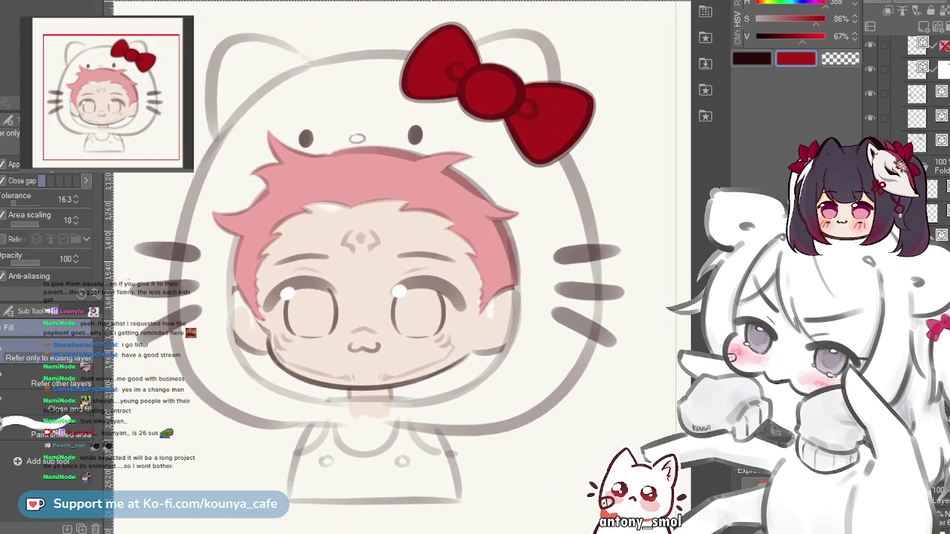
scroll(419, 315, "up", 1)
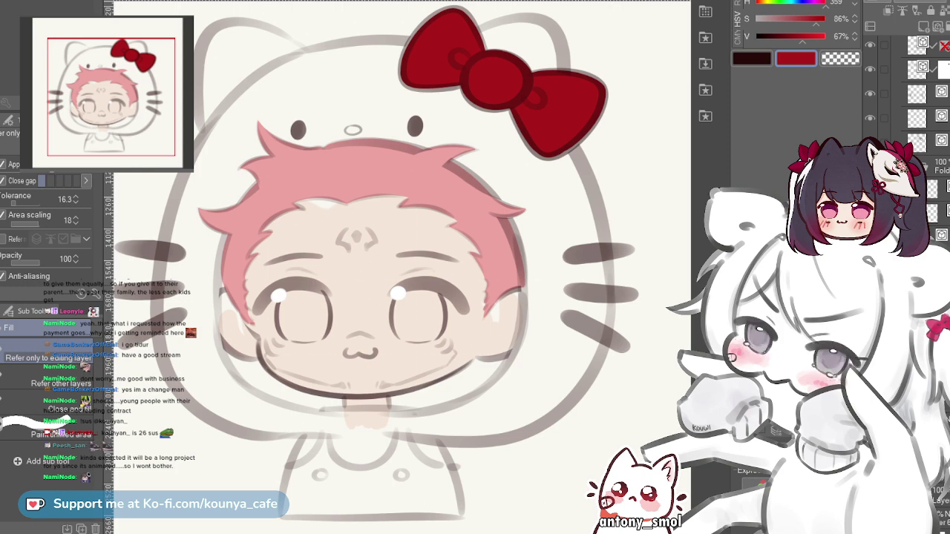
scroll(487, 340, "up", 4)
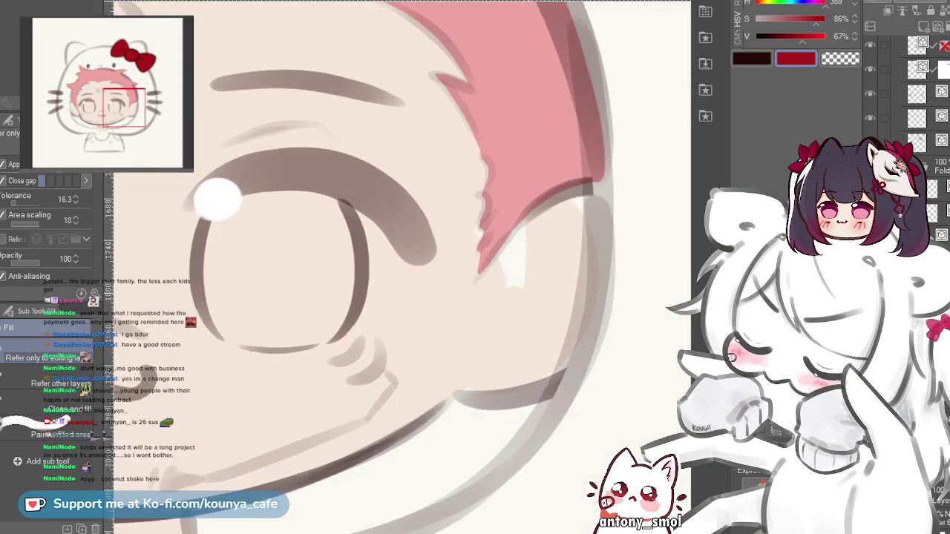
left_click_drag(488, 339, 435, 341)
scroll(476, 244, "down", 1)
scroll(398, 267, "down", 4)
scroll(398, 267, "up", 1)
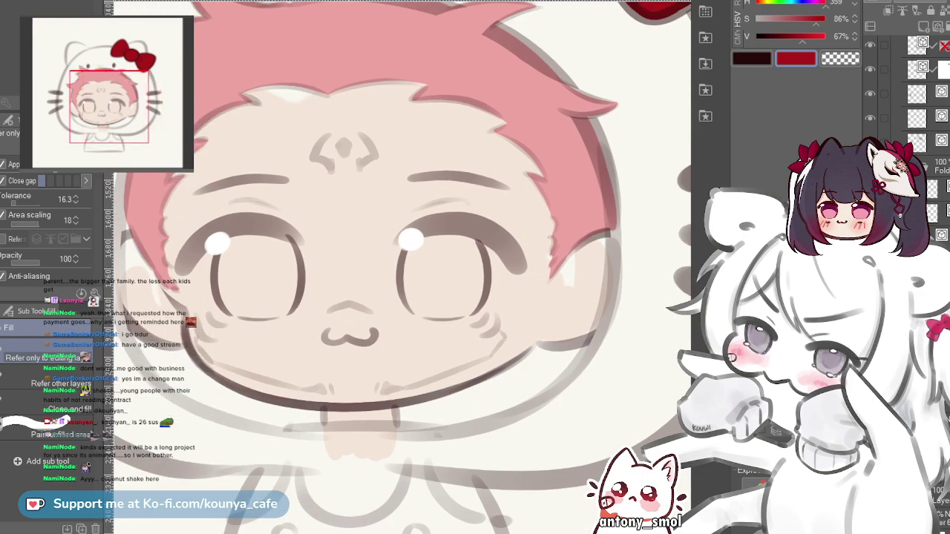
left_click_drag(398, 223, 356, 316)
left_click_drag(399, 42, 407, 224)
scroll(407, 215, "down", 2)
scroll(397, 268, "down", 2)
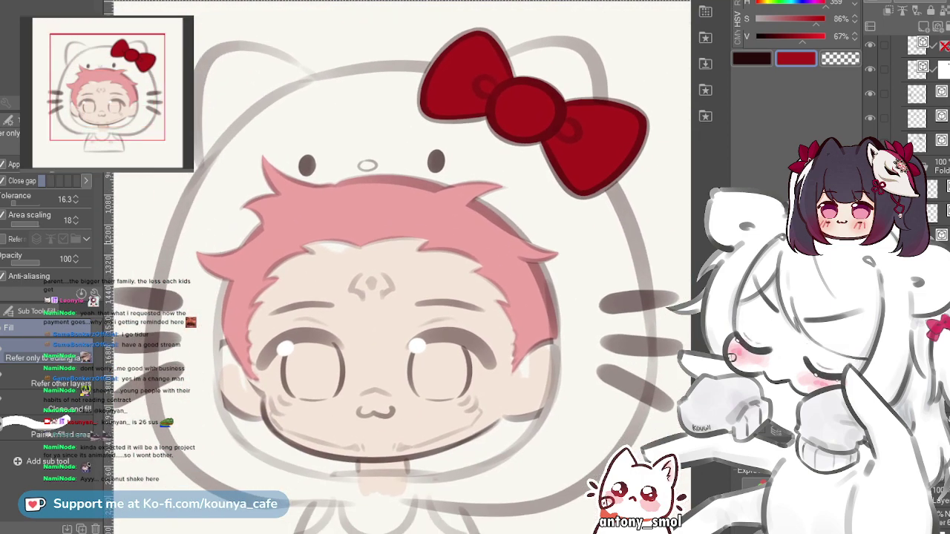
left_click_drag(398, 268, 417, 223)
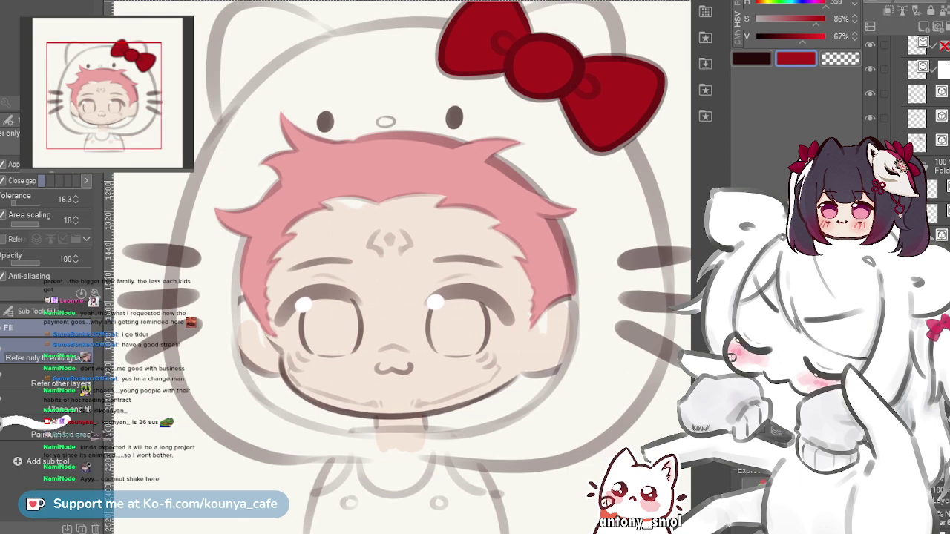
- Outline the outer side of the left eye's iris with a smaller marker in light pink, hue 5, saturation 27%, value 92%
key("p")
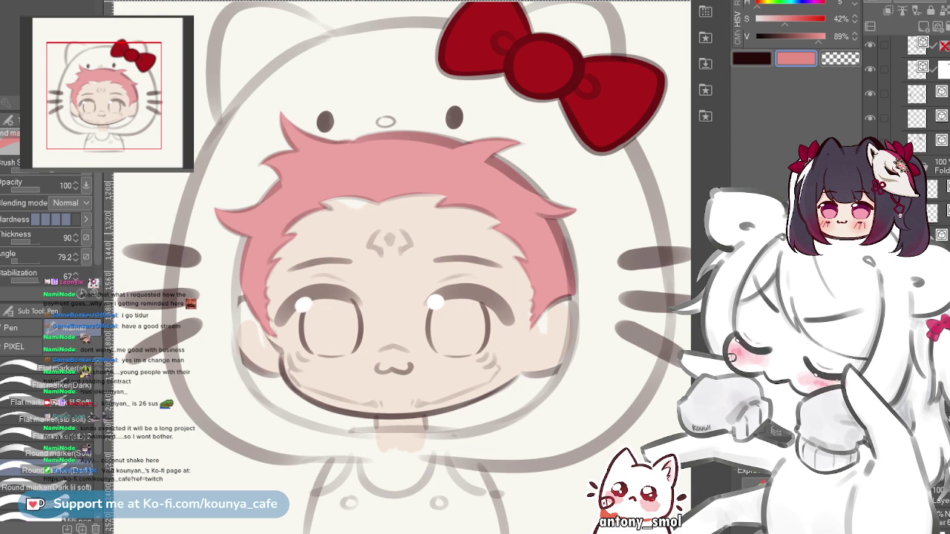
left_click_drag(371, 240, 349, 214)
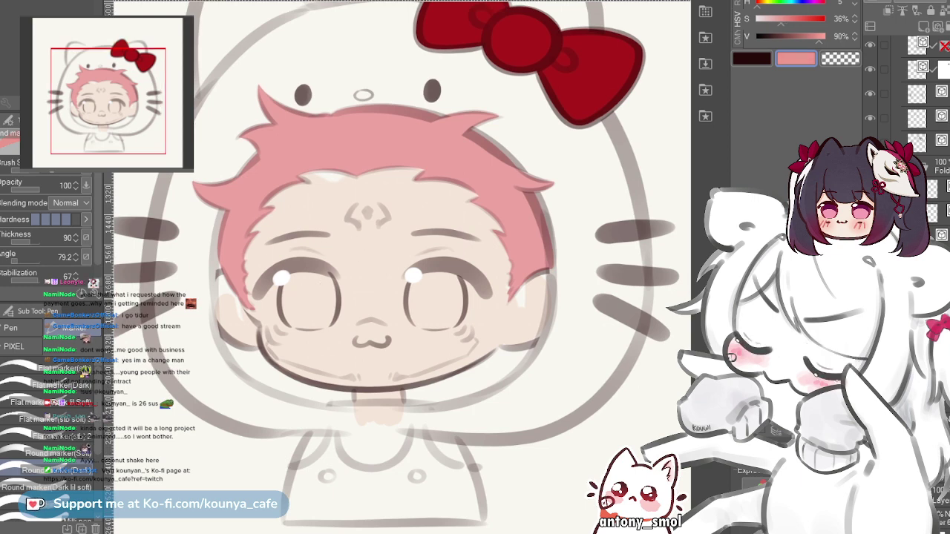
scroll(320, 298, "up", 2)
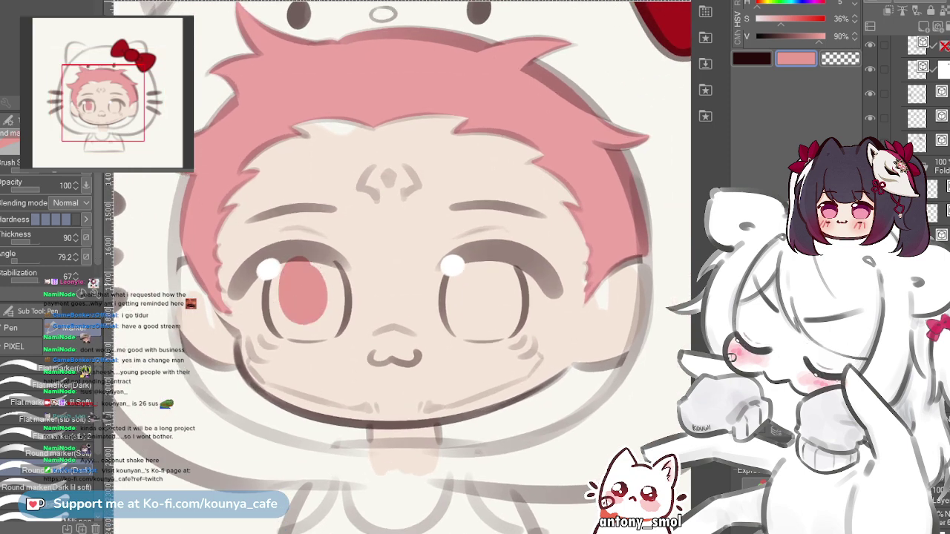
key("ctrl+z")
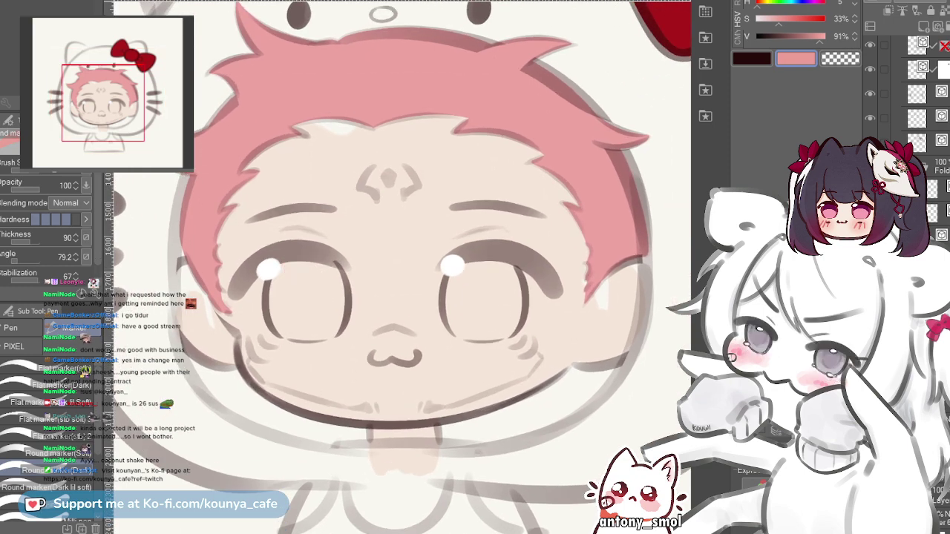
scroll(337, 303, "up", 3)
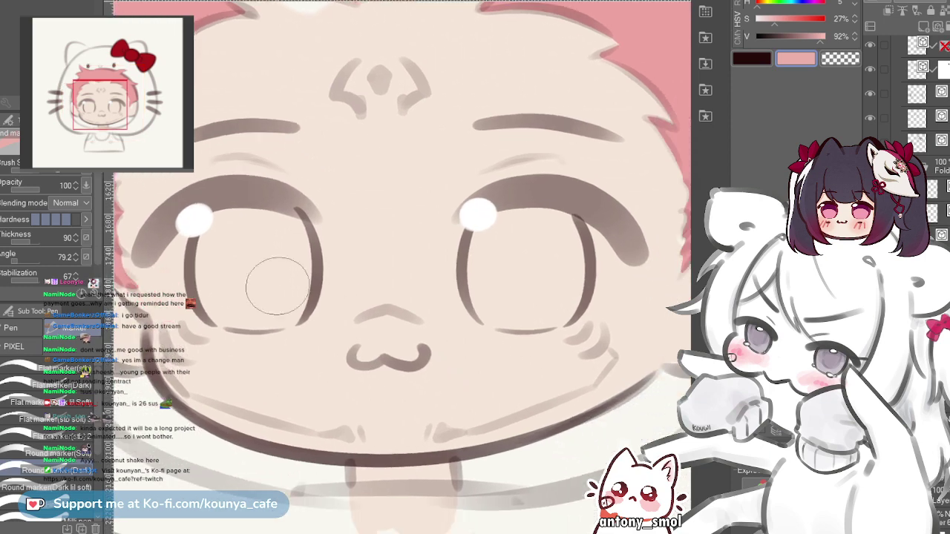
key("[")
key("[")
scroll(217, 236, "up", 2)
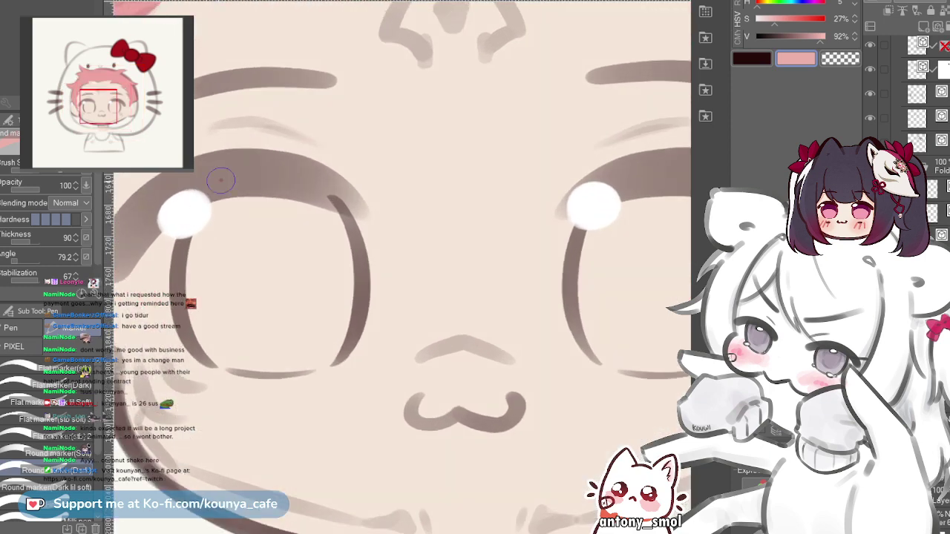
mouse_move(221, 181)
left_mouse_down()
mouse_move(188, 250)
mouse_move(206, 344)
left_mouse_up()
key("ctrl+z")
mouse_move(212, 195)
left_mouse_down()
mouse_move(184, 281)
mouse_move(208, 336)
left_mouse_up()
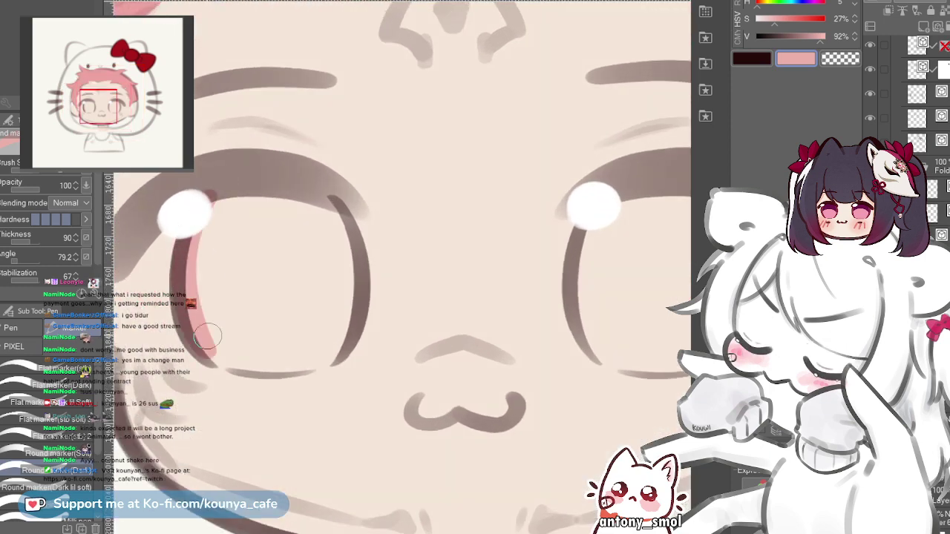
- Outline the top of the left eye's iris in light pink along the underside of the upper lash
scroll(245, 213, "up", 2)
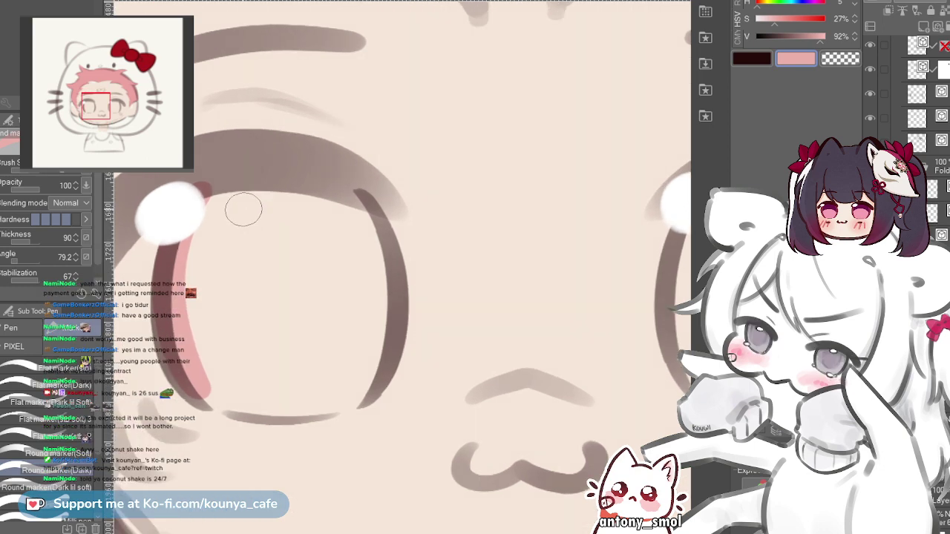
mouse_move(208, 197)
left_mouse_down()
mouse_move(254, 178)
mouse_move(354, 194)
left_mouse_up()
key("ctrl+z")
mouse_move(205, 193)
left_mouse_down()
mouse_move(271, 176)
mouse_move(355, 210)
mouse_move(376, 296)
mouse_move(371, 401)
left_mouse_up()
key("ctrl+z")
- Outline the inner side of the left eye's iris in light pink from the lash down, redrawing until it fits
mouse_move(361, 201)
left_mouse_down()
mouse_move(373, 363)
mouse_move(355, 401)
left_mouse_up()
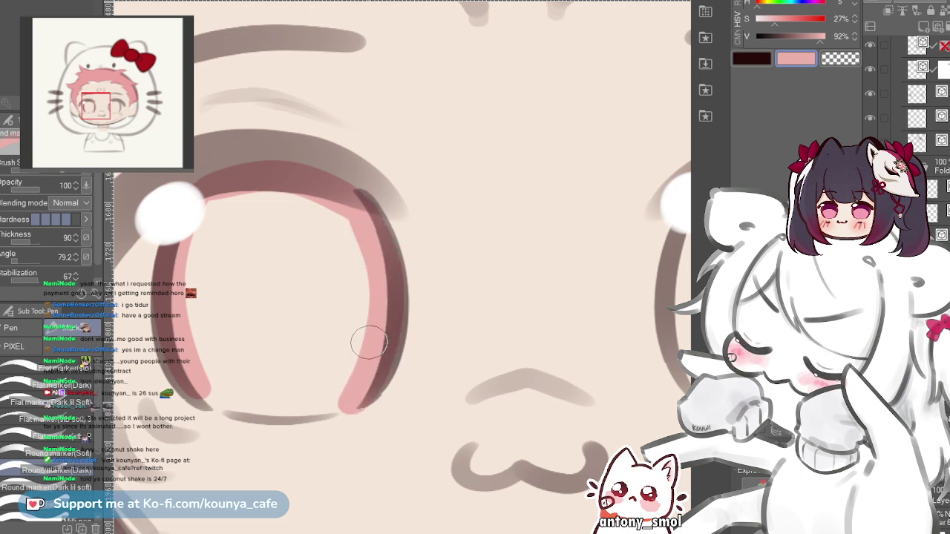
key("ctrl+z")
mouse_move(356, 206)
left_mouse_down()
mouse_move(384, 284)
mouse_move(356, 403)
mouse_move(354, 233)
mouse_move(377, 344)
mouse_move(355, 410)
mouse_move(387, 277)
mouse_move(357, 408)
left_mouse_up()
key("ctrl+z")
key("ctrl+z")
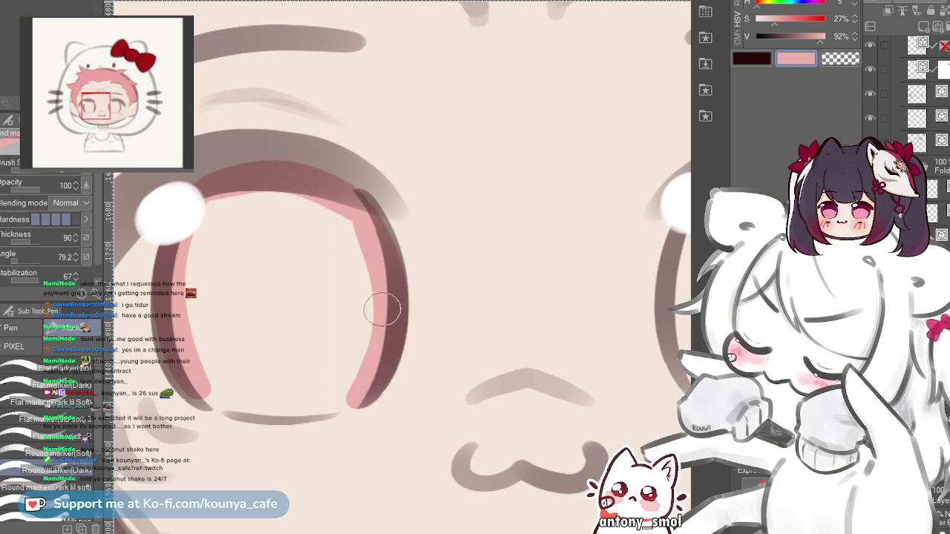
key("ctrl+z")
left_click_drag(357, 201, 385, 334)
key("ctrl+z")
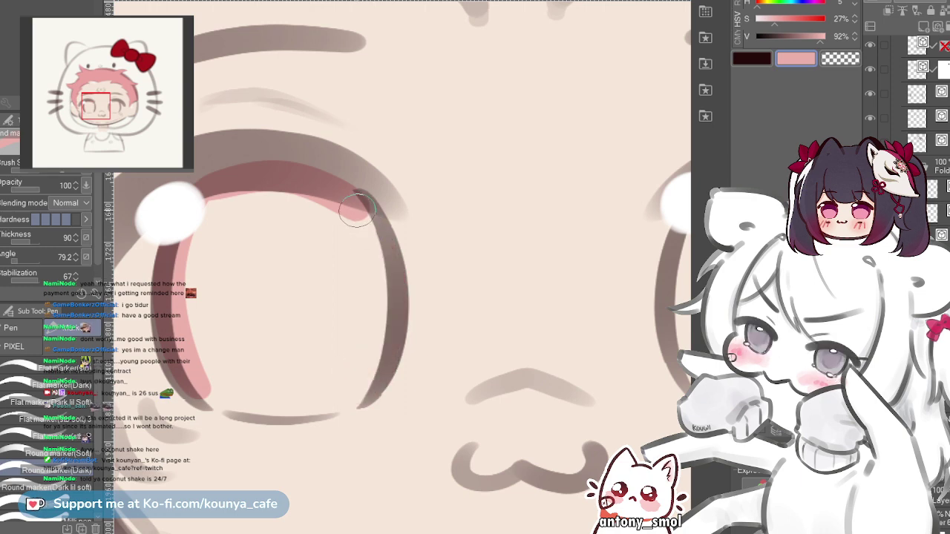
mouse_move(357, 201)
left_mouse_down()
mouse_move(380, 270)
mouse_move(349, 380)
left_mouse_up()
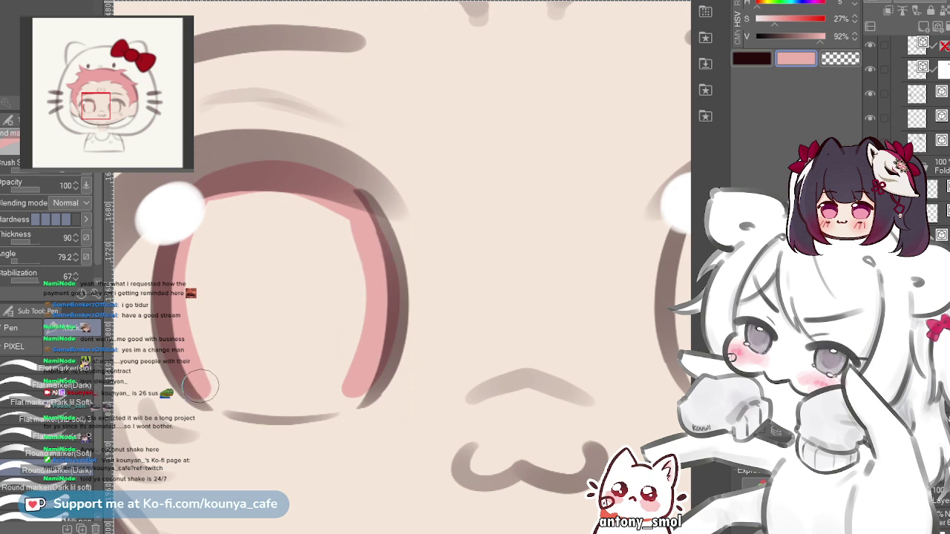
- Close the bottom of the left eye's iris outline in light pink and fill the iris with the same colour
mouse_move(201, 381)
left_mouse_down()
mouse_move(318, 397)
mouse_move(375, 389)
left_mouse_up()
key("ctrl+z")
mouse_move(201, 382)
left_mouse_down()
mouse_move(285, 406)
mouse_move(346, 371)
left_mouse_up()
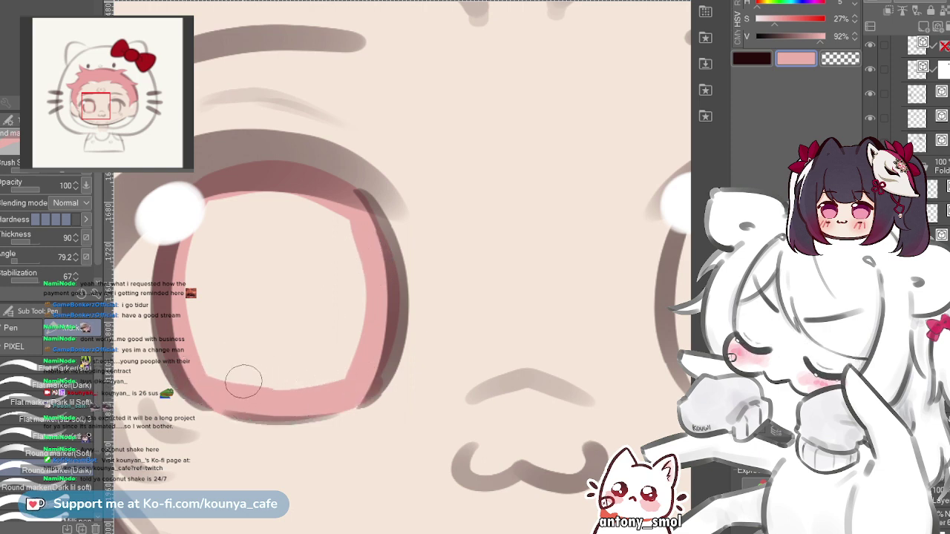
key("g")
left_click(281, 297)
scroll(280, 297, "down", 3)
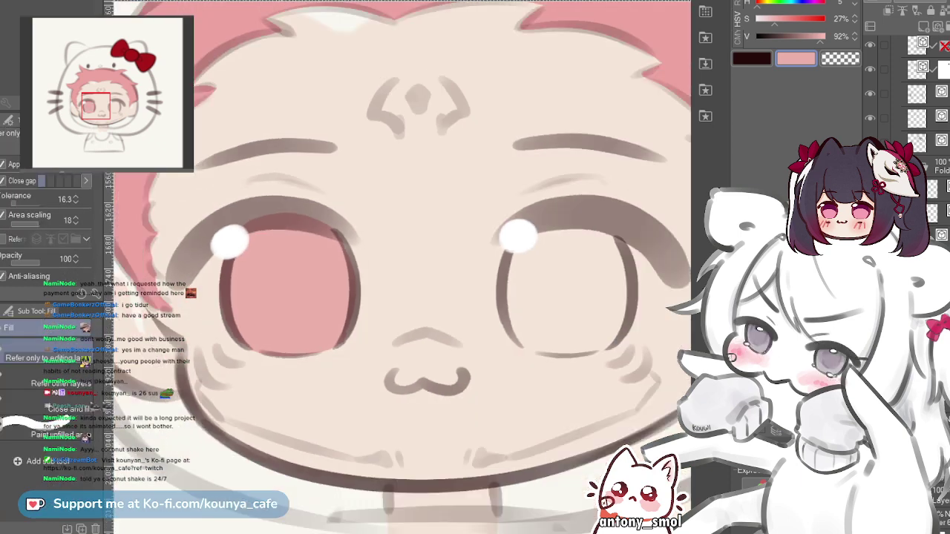
- Outline the inner side of the right eye's iris in light pink from the highlight down, using the marker
key("p")
key("ctrl+z")
scroll(237, 269, "up", 3)
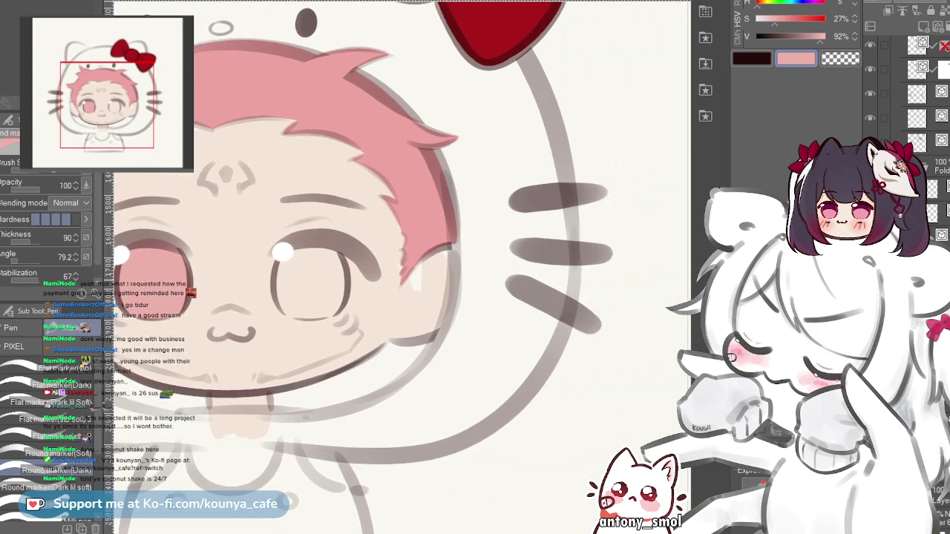
scroll(257, 242, "up", 2)
scroll(257, 242, "up", 2)
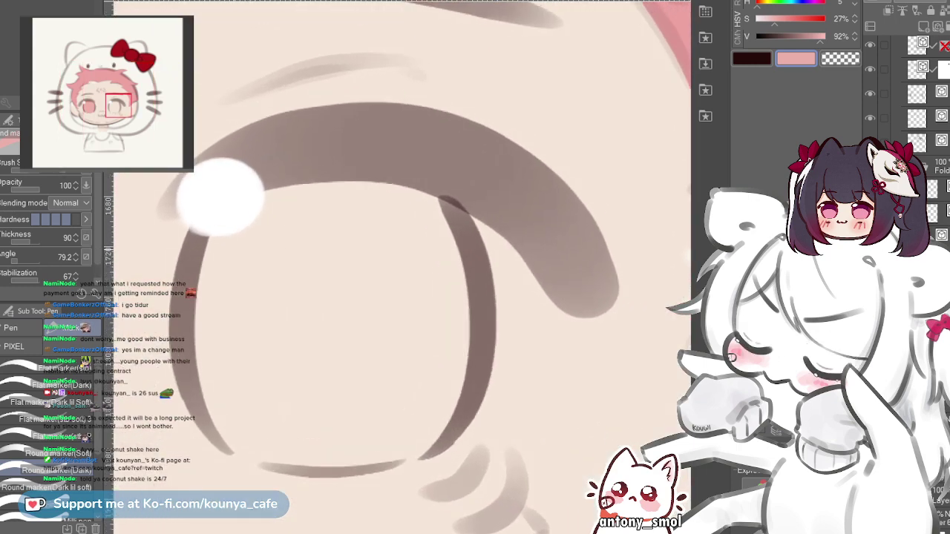
left_click_drag(233, 200, 242, 379)
key("ctrl+z")
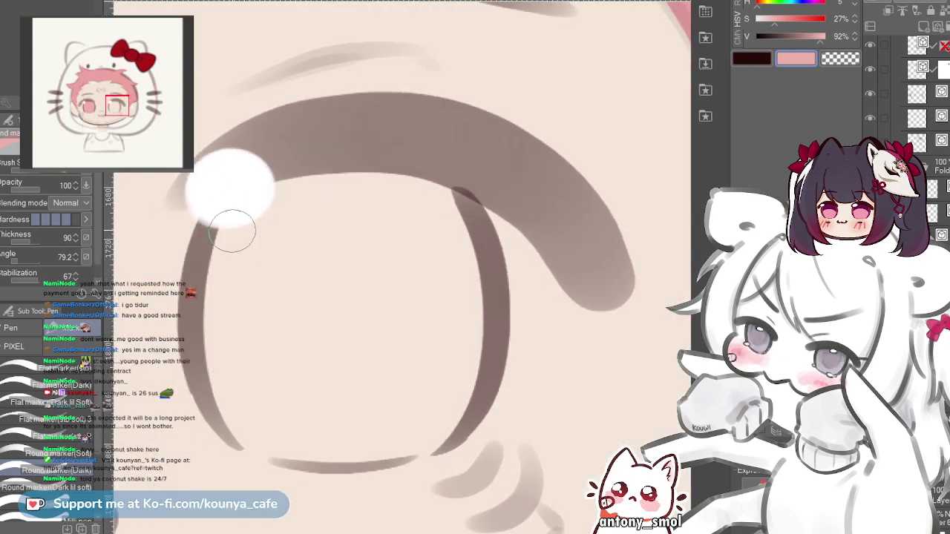
left_click_drag(233, 213, 253, 441)
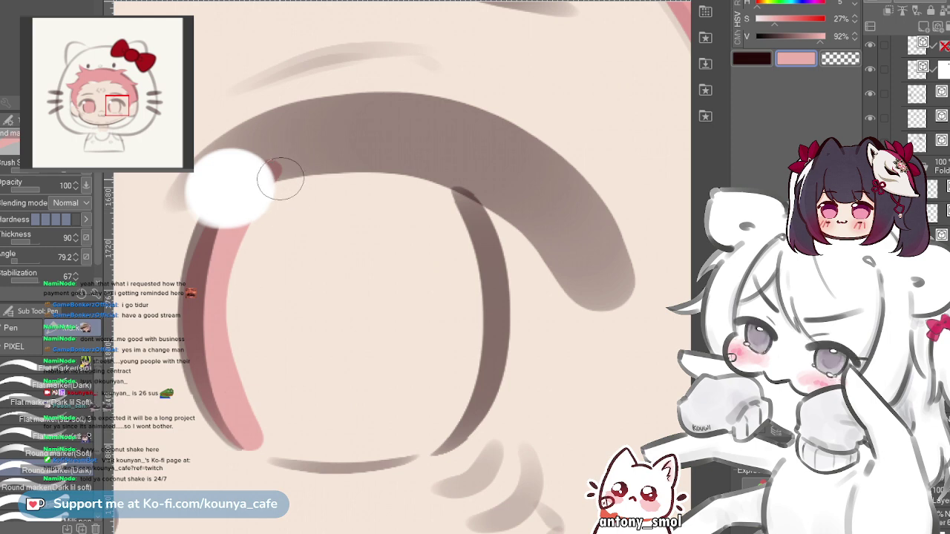
- Outline the top of the right eye's iris in light pink along the underside of the upper lash
mouse_move(276, 159)
left_mouse_down()
mouse_move(372, 144)
mouse_move(456, 191)
left_mouse_up()
key("ctrl+z")
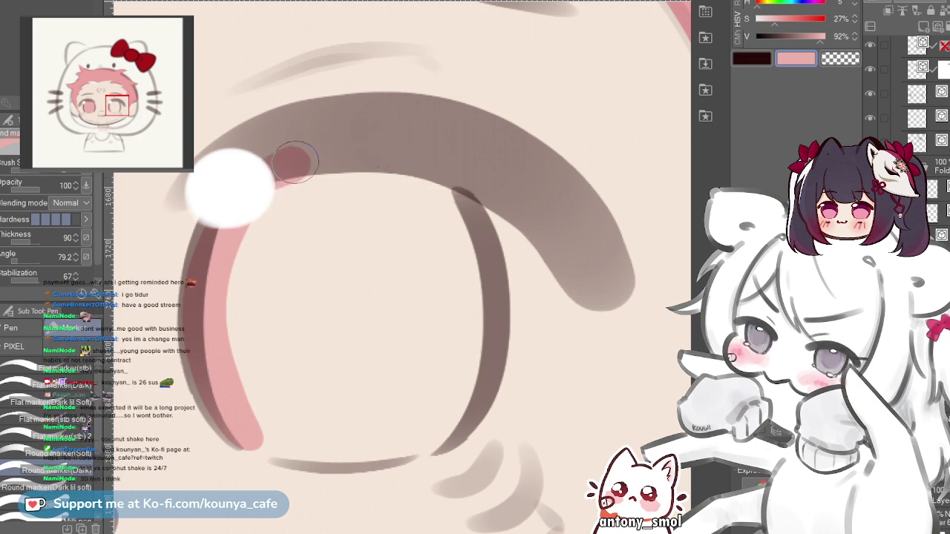
mouse_move(295, 162)
left_mouse_down()
mouse_move(403, 178)
mouse_move(456, 201)
mouse_move(447, 364)
mouse_move(428, 400)
left_mouse_up()
key("ctrl+z")
- Outline the outer side of the right eye's iris in light pink from the lash down, redrawing until it fits
mouse_move(454, 197)
left_mouse_down()
mouse_move(473, 280)
mouse_move(402, 414)
mouse_move(473, 281)
mouse_move(429, 445)
left_mouse_up()
key("ctrl+z")
key("ctrl+z")
mouse_move(443, 195)
left_mouse_down()
mouse_move(470, 277)
mouse_move(403, 423)
left_mouse_up()
key("ctrl+z")
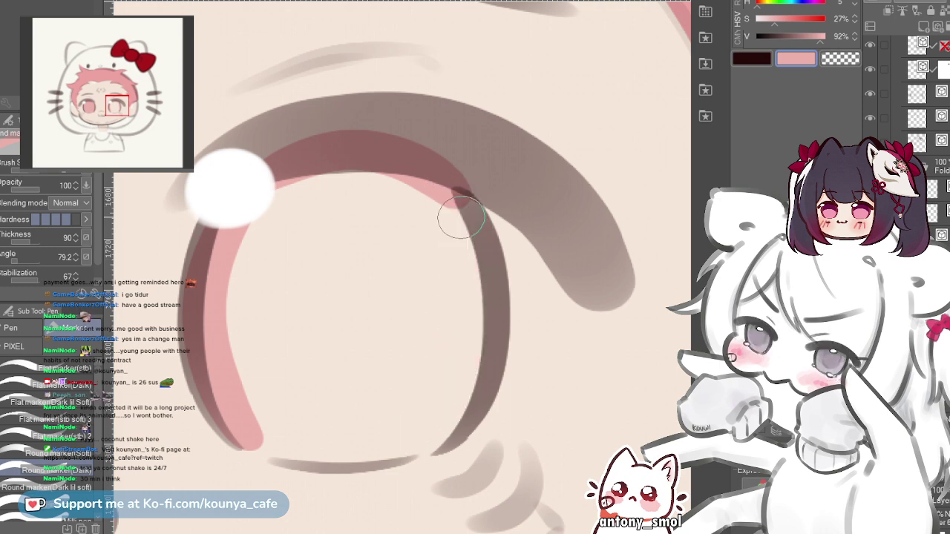
mouse_move(461, 218)
left_mouse_down()
mouse_move(479, 322)
mouse_move(436, 434)
left_mouse_up()
scroll(402, 267, "up", 1)
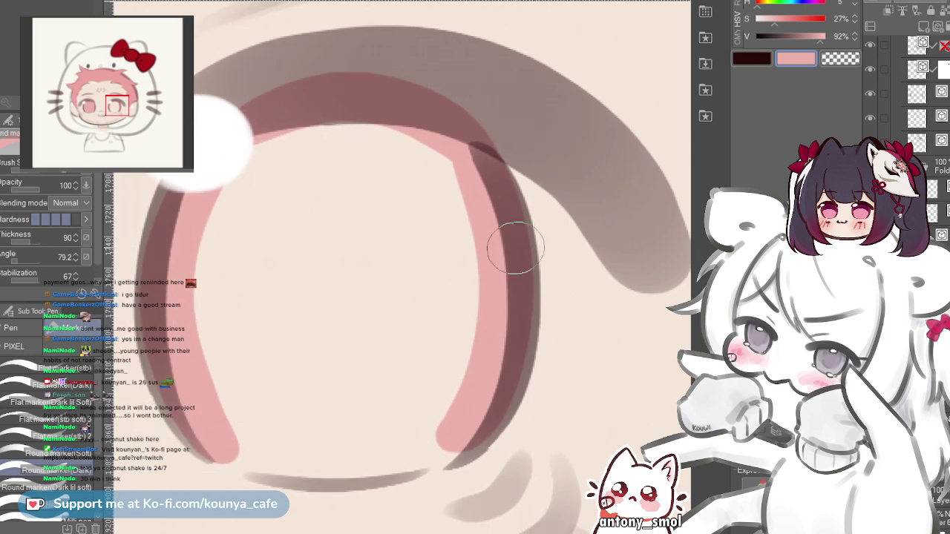
key("ctrl+z")
mouse_move(462, 149)
left_mouse_down()
mouse_move(500, 266)
mouse_move(435, 435)
left_mouse_up()
key("ctrl+z")
left_click_drag(467, 147, 436, 438)
key("ctrl+z")
mouse_move(469, 165)
left_mouse_down()
mouse_move(467, 378)
mouse_move(438, 450)
left_mouse_up()
key("ctrl+z")
mouse_move(468, 148)
left_mouse_down()
mouse_move(483, 201)
mouse_move(434, 464)
left_mouse_up()
key("ctrl+z")
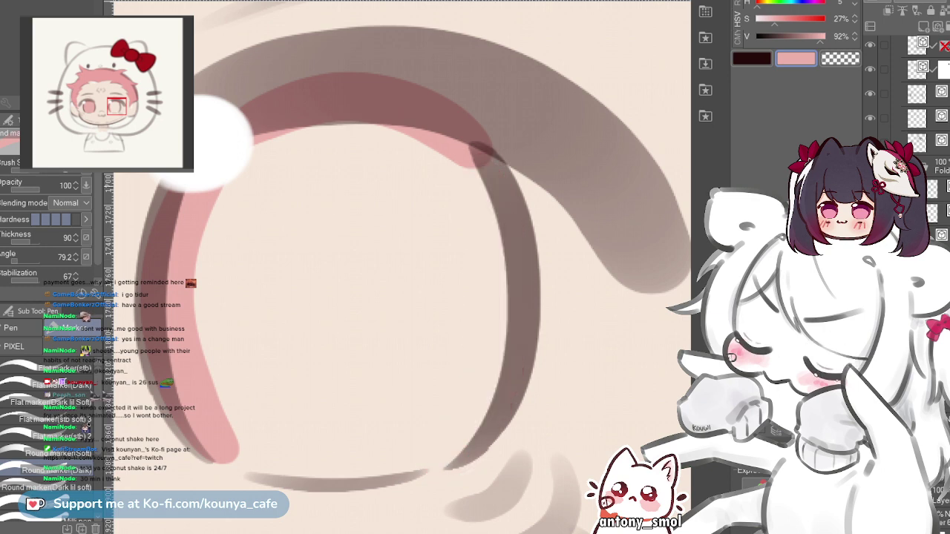
mouse_move(466, 148)
left_mouse_down()
mouse_move(478, 195)
mouse_move(439, 459)
left_mouse_up()
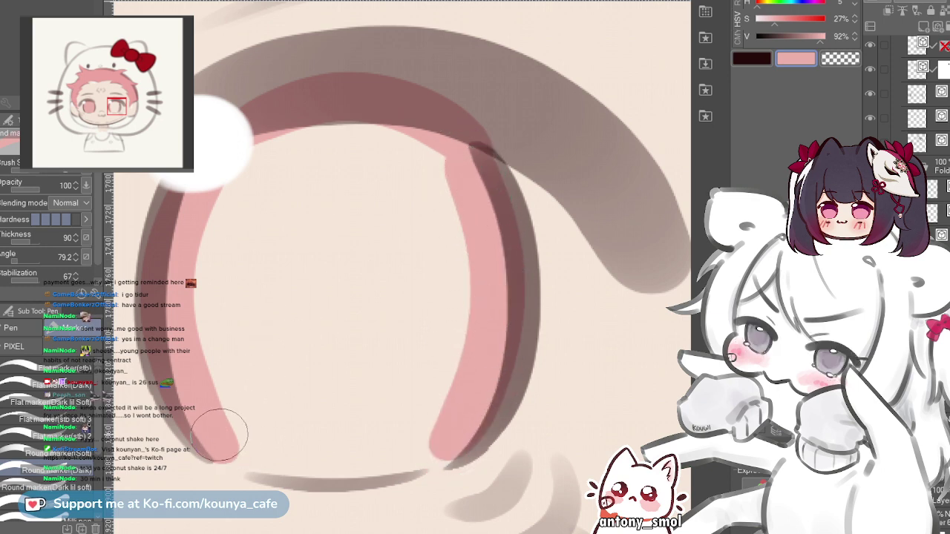
- Close the bottom of the right eye's iris outline in light pink and fill the iris with the same colour
mouse_move(223, 435)
left_mouse_down()
mouse_move(386, 448)
mouse_move(232, 452)
mouse_move(339, 461)
mouse_move(408, 435)
left_mouse_up()
key("ctrl+z")
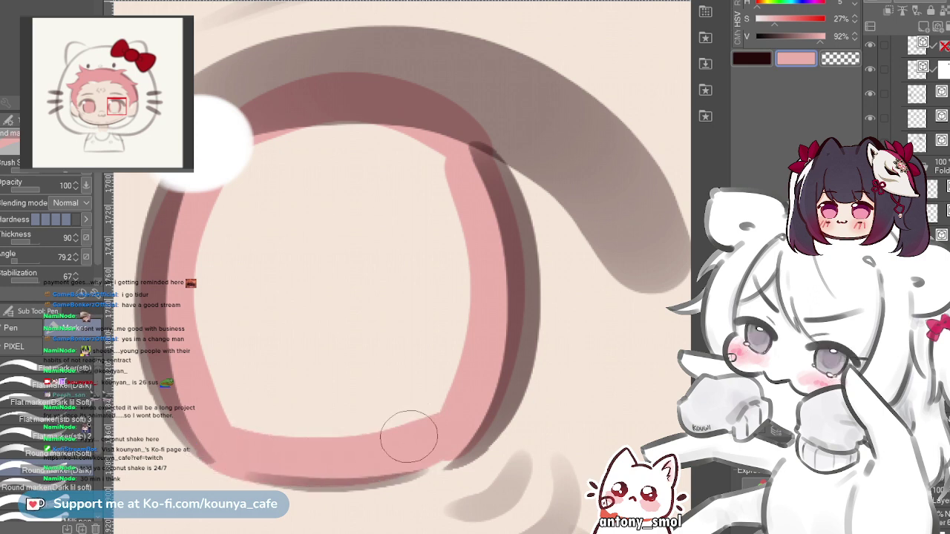
key("ctrl+z")
mouse_move(234, 435)
left_mouse_down()
mouse_move(398, 453)
mouse_move(432, 435)
left_mouse_up()
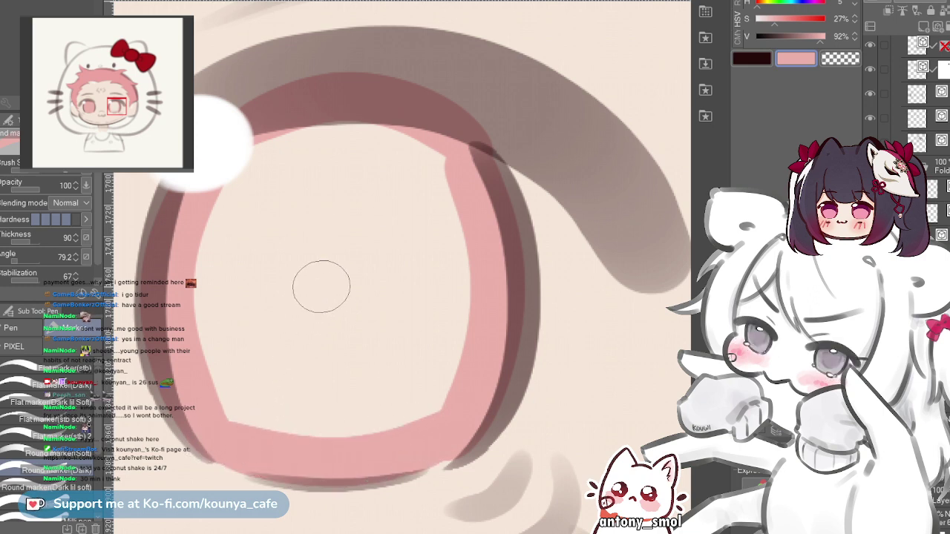
key("g")
left_click(311, 303)
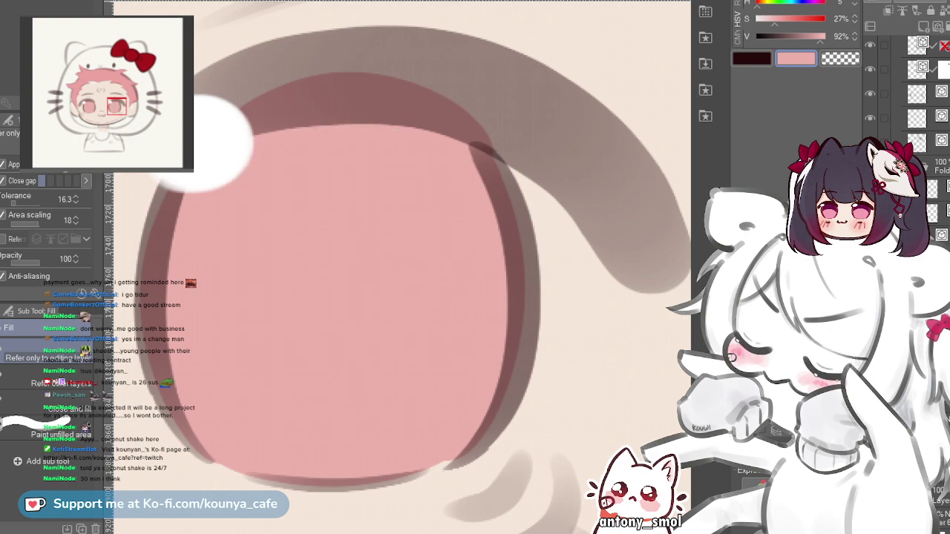
key("p")
scroll(344, 202, "down", 8)
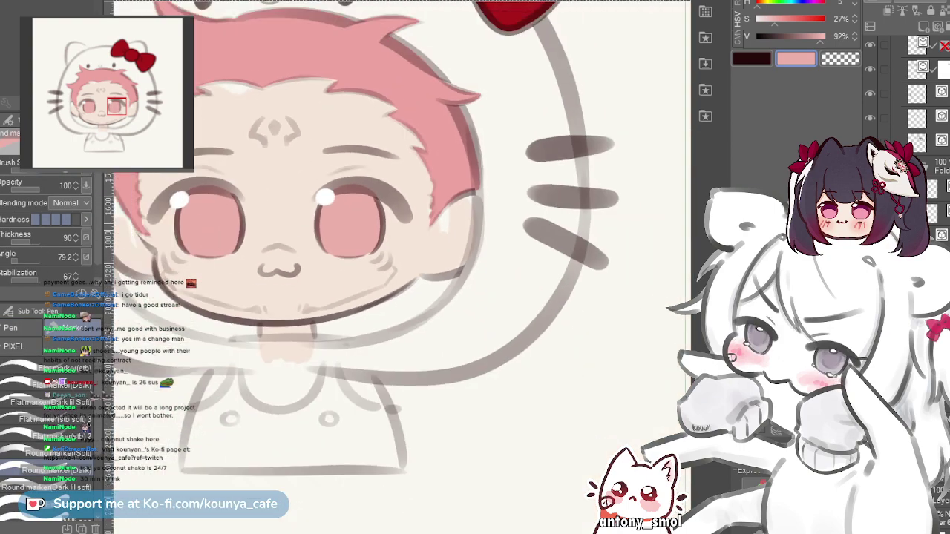
- Paint over the gaps in the face's skin beneath the forehead hairline with the skin tone, saturation 11%, value 96%
left_click_drag(345, 202, 459, 278)
scroll(356, 265, "up", 4)
scroll(401, 267, "down", 2)
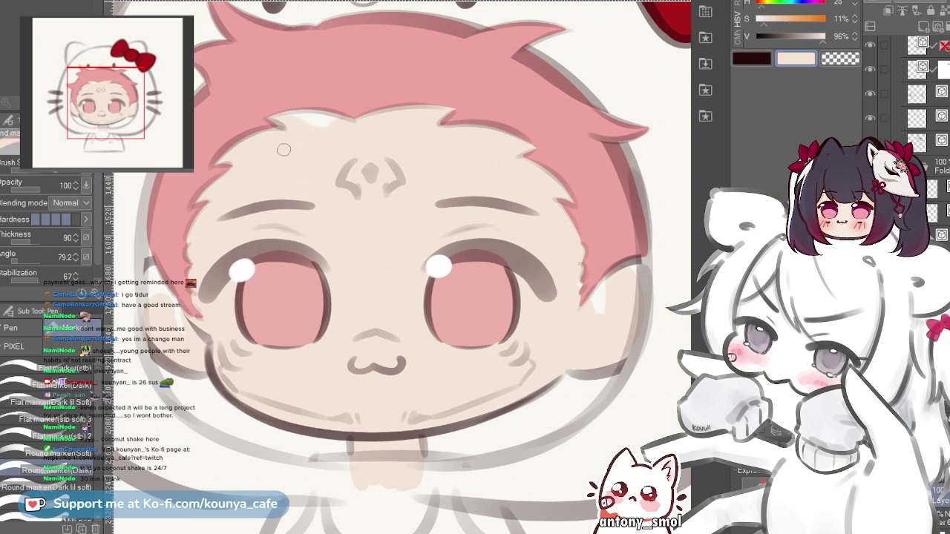
left_click_drag(244, 174, 371, 173)
left_click_drag(254, 147, 369, 119)
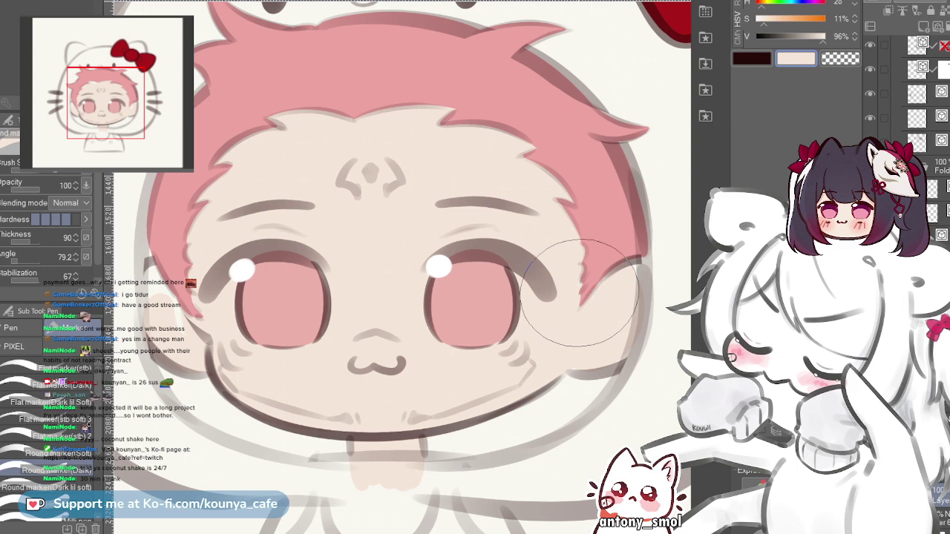
scroll(190, 301, "up", 3)
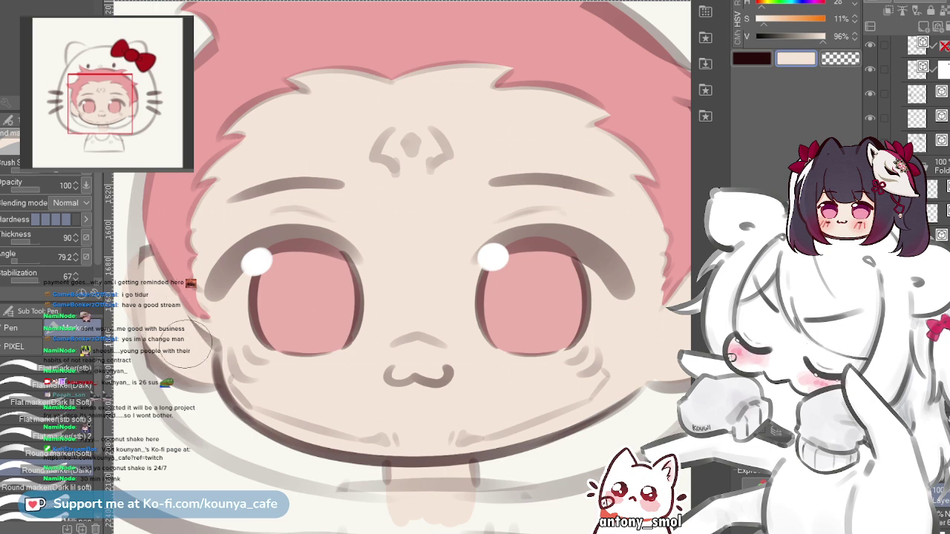
scroll(178, 347, "down", 1)
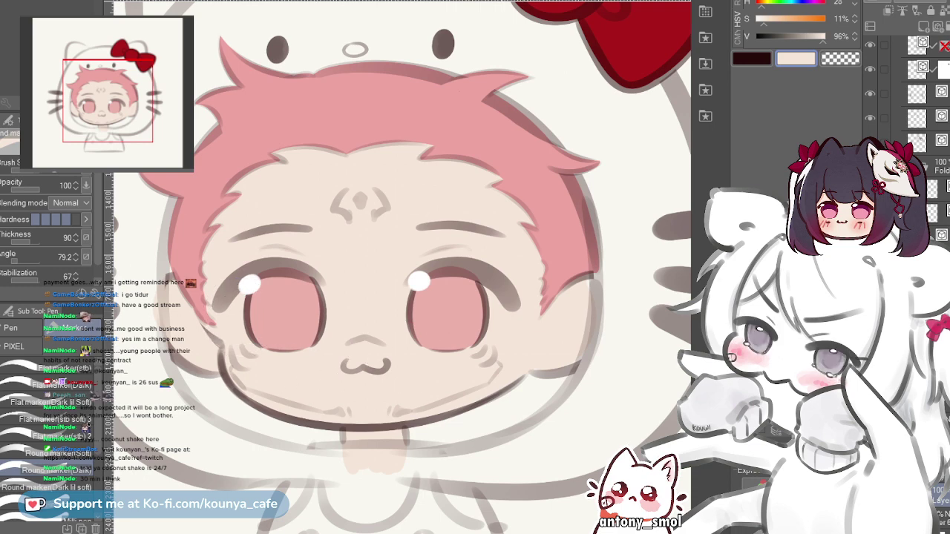
scroll(382, 256, "down", 2)
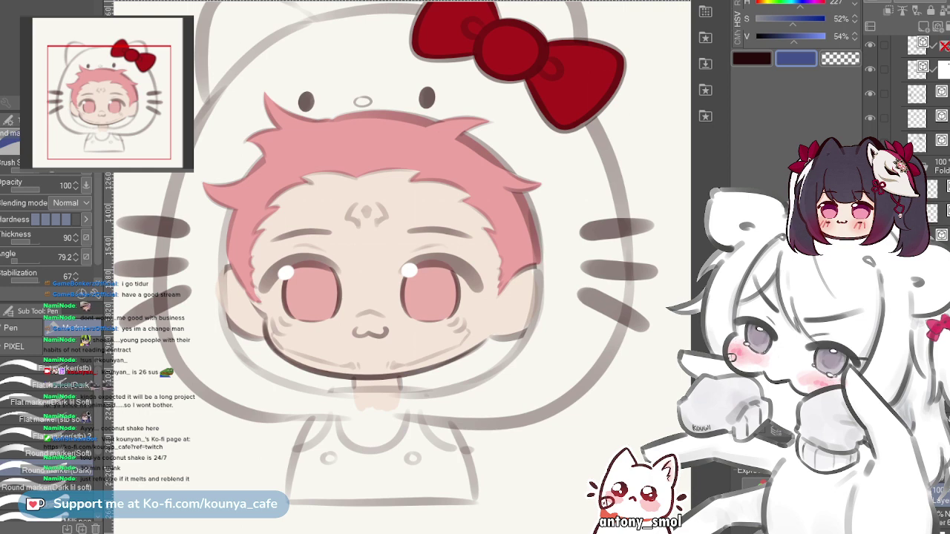
- Reduce the marker to about the width of the tank top's sketch lines for painting in blue, hue 227, saturation 52%, value 54%
left_click_drag(369, 405, 356, 302)
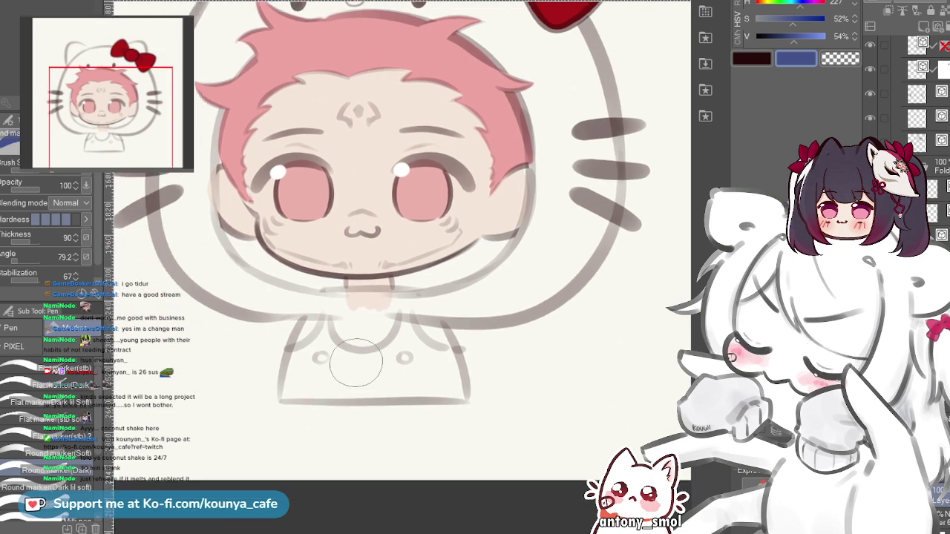
scroll(317, 358, "up", 1)
scroll(367, 328, "up", 2)
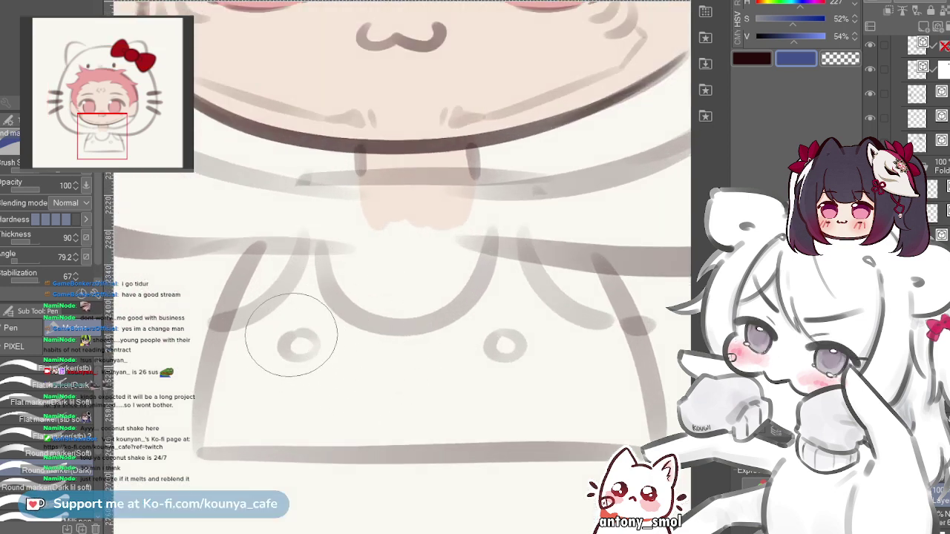
left_click_drag(297, 338, 386, 407)
key("ctrl+z")
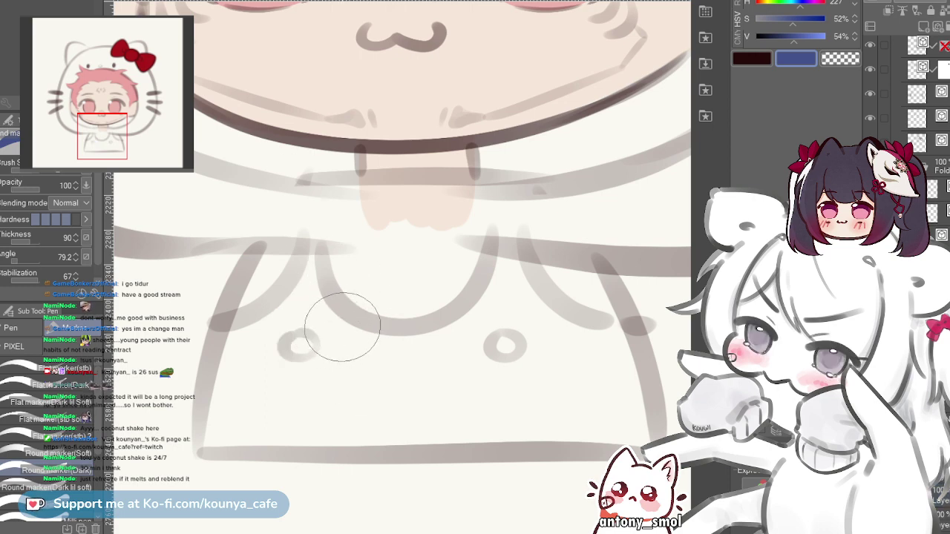
left_click_drag(382, 335, 322, 322)
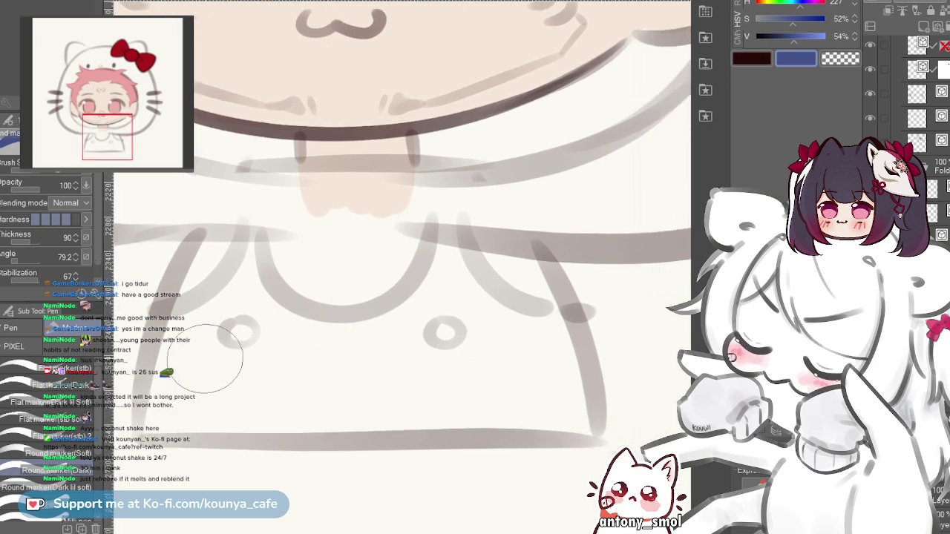
scroll(175, 336, "up", 2)
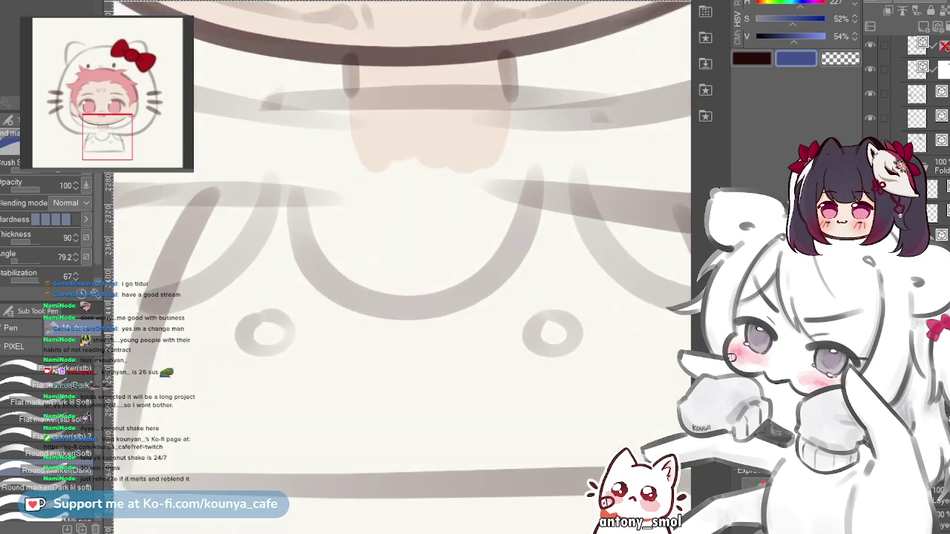
mouse_move(169, 341)
left_mouse_down()
mouse_move(222, 334)
mouse_move(186, 273)
mouse_move(239, 249)
mouse_move(218, 364)
left_mouse_up()
key("ctrl+z")
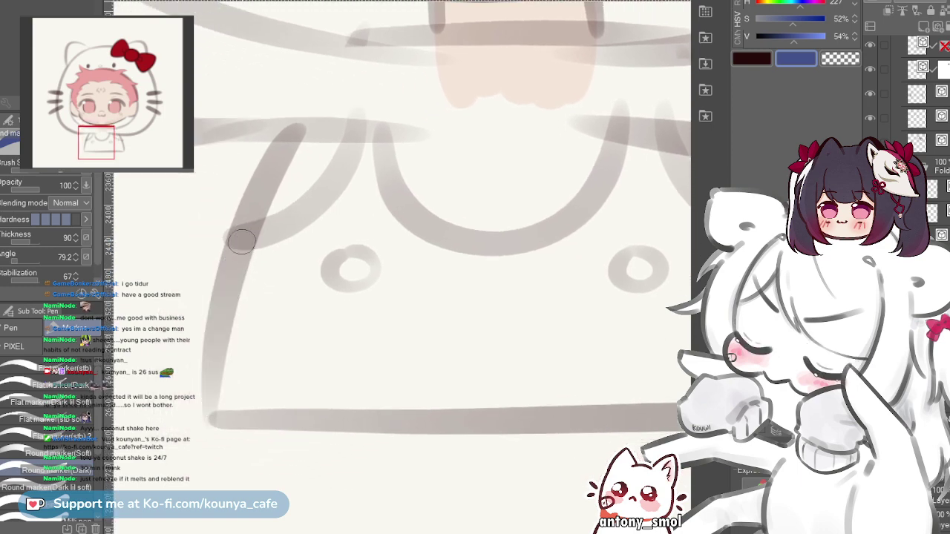
- Outline the left side of the tank top in blue from the armhole down to the hem, redrawing until it follows the sketch
left_click_drag(247, 232, 218, 362)
scroll(240, 296, "up", 2)
key("ctrl+z")
left_click_drag(240, 239, 245, 213)
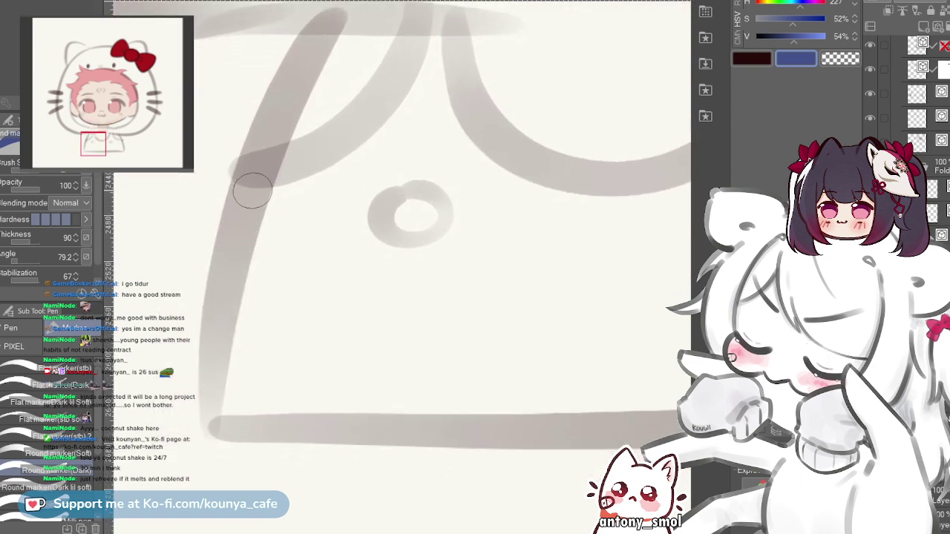
left_click_drag(248, 172, 215, 434)
key("ctrl+z")
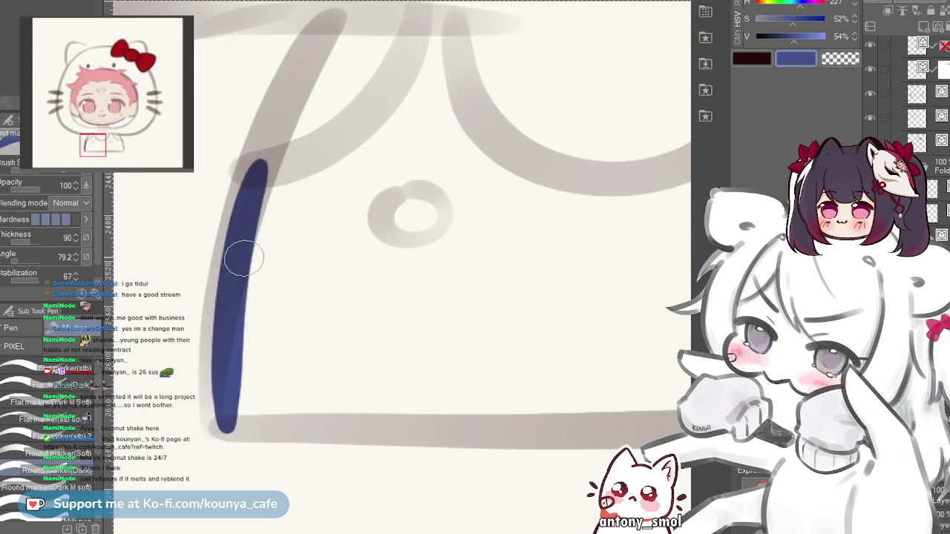
key("ctrl+z")
mouse_move(260, 160)
left_mouse_down()
mouse_move(239, 220)
mouse_move(215, 441)
left_mouse_up()
left_click_drag(257, 213, 237, 243)
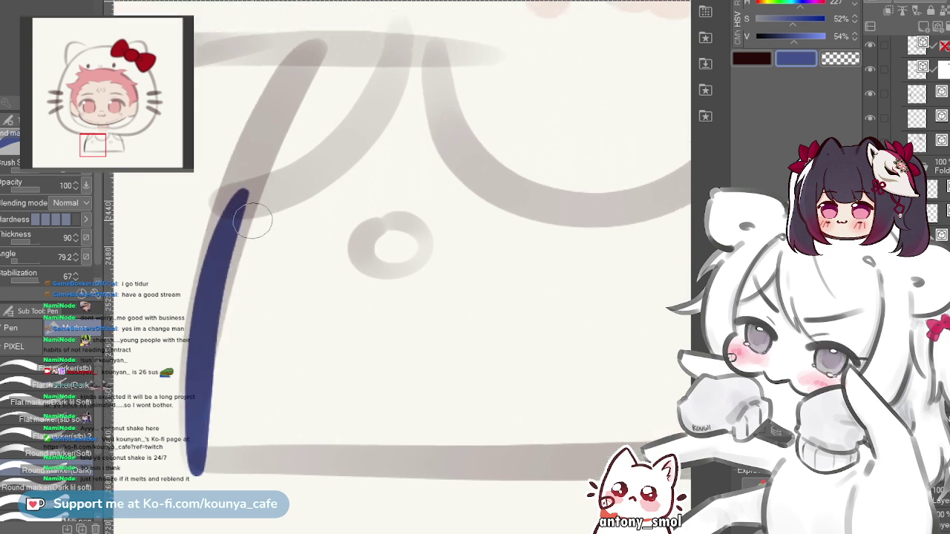
key("ctrl+z")
left_click_drag(233, 198, 194, 444)
- Outline the tank top's left armhole curve in blue up to the shoulder and cap the top of the strap
mouse_move(260, 223)
left_mouse_down()
mouse_move(236, 309)
mouse_move(239, 369)
mouse_move(224, 346)
mouse_move(388, 172)
left_mouse_up()
key("ctrl+z")
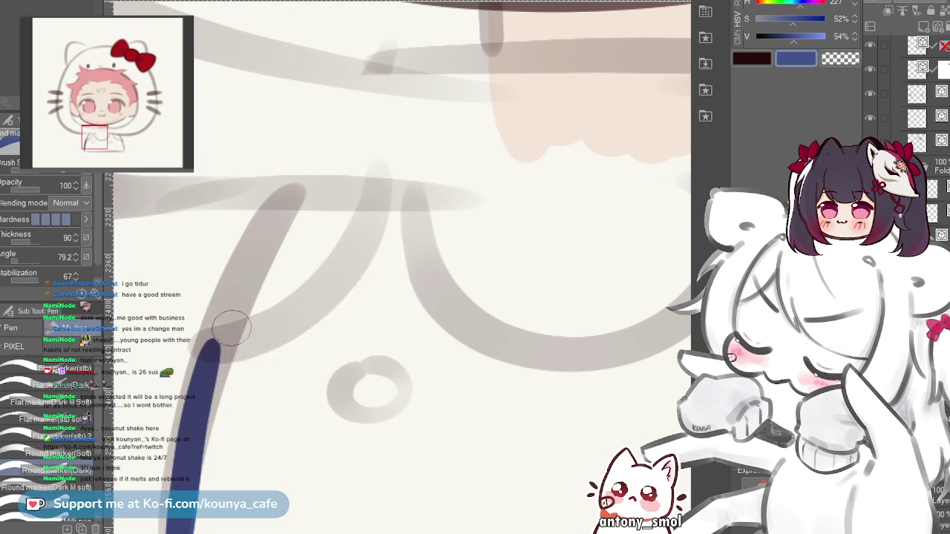
mouse_move(223, 341)
left_mouse_down()
mouse_move(251, 334)
mouse_move(388, 172)
left_mouse_up()
key("ctrl+z")
mouse_move(217, 342)
left_mouse_down()
mouse_move(232, 340)
mouse_move(372, 202)
left_mouse_up()
key("ctrl+z")
mouse_move(219, 344)
left_mouse_down()
mouse_move(248, 348)
mouse_move(350, 261)
mouse_move(371, 191)
left_mouse_up()
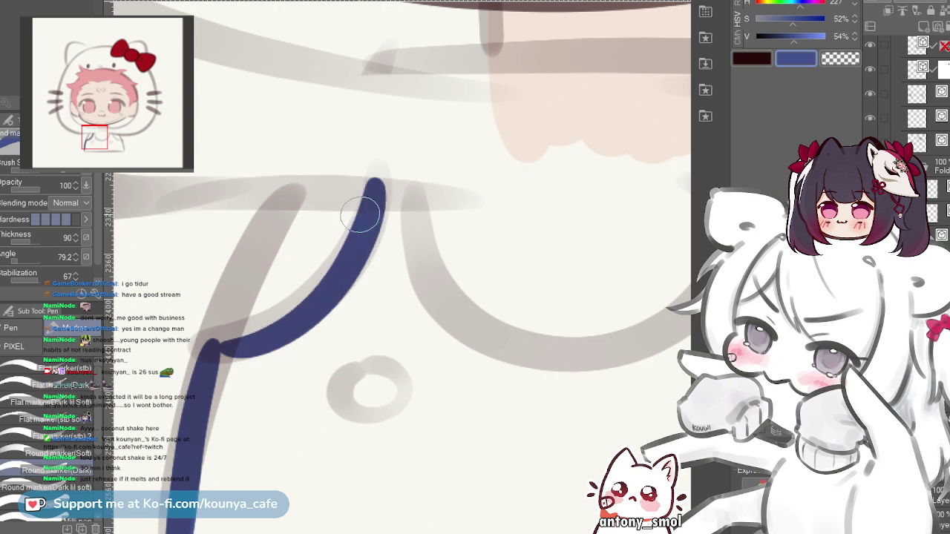
key("ctrl+z")
mouse_move(219, 343)
left_mouse_down()
mouse_move(286, 319)
mouse_move(375, 179)
mouse_move(289, 173)
left_mouse_up()
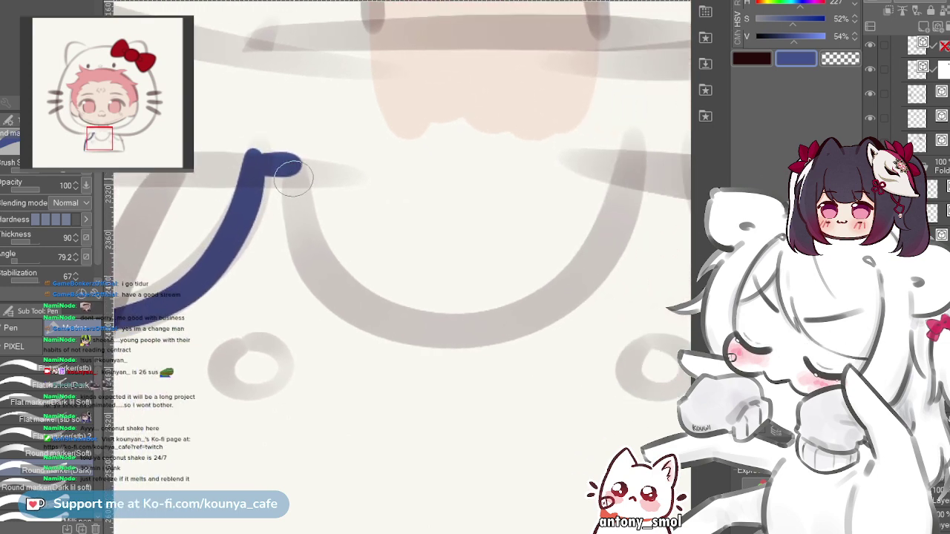
- Flip the canvas view horizontally and outline the neckline in blue from the unpainted strap down across its lowest point
key("h")
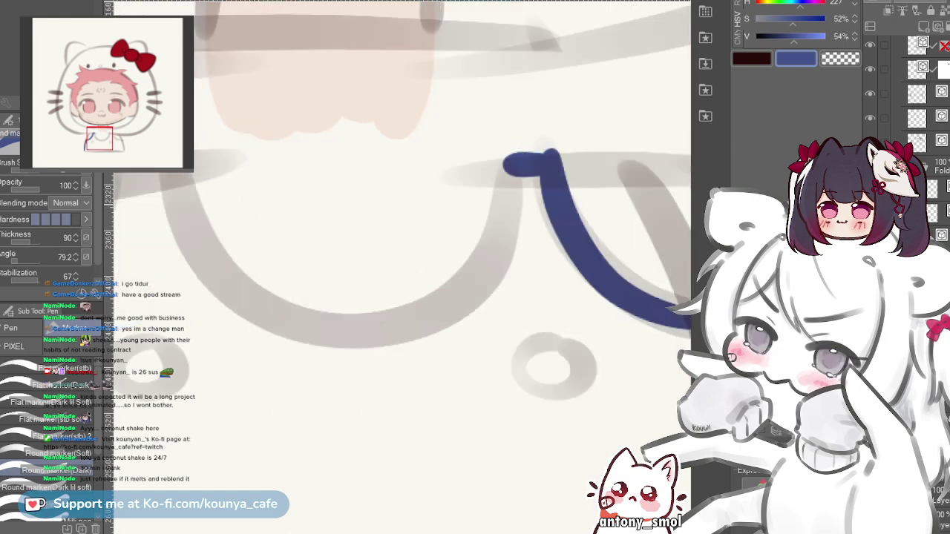
left_click_drag(284, 199, 314, 218)
mouse_move(192, 191)
left_mouse_down()
mouse_move(198, 219)
mouse_move(503, 287)
mouse_move(556, 189)
left_mouse_up()
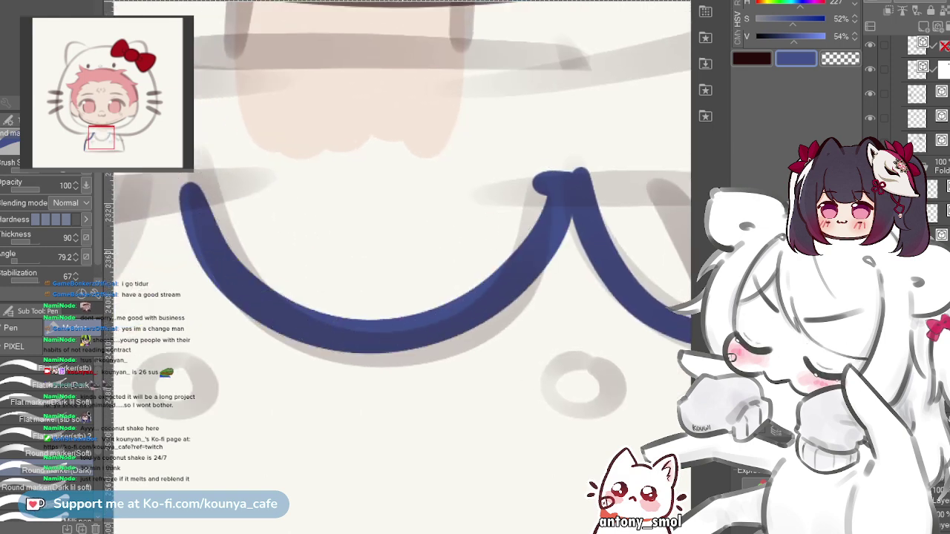
key("ctrl+z")
mouse_move(190, 195)
left_mouse_down()
mouse_move(221, 274)
mouse_move(466, 343)
left_mouse_up()
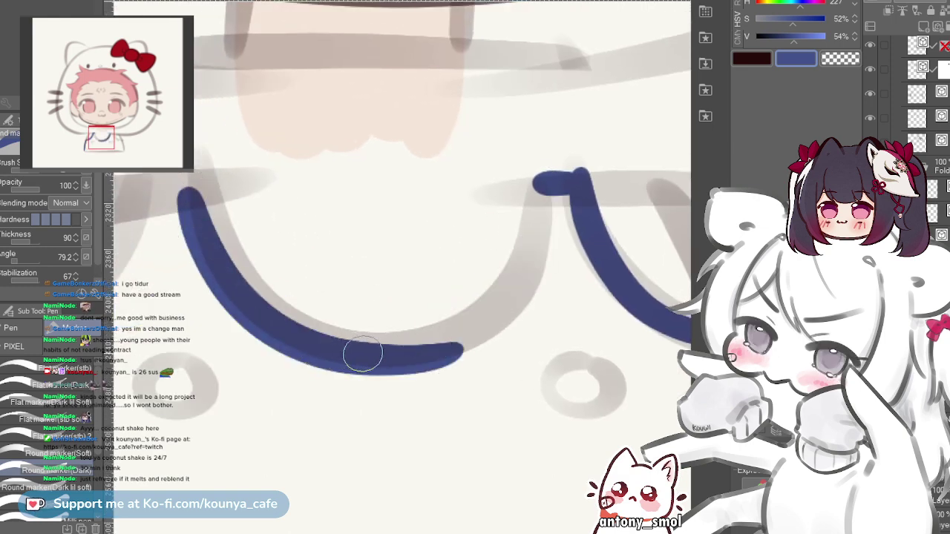
mouse_move(362, 355)
left_mouse_down()
mouse_move(495, 316)
mouse_move(547, 184)
mouse_move(393, 352)
left_mouse_up()
key("ctrl+z")
key("ctrl+z")
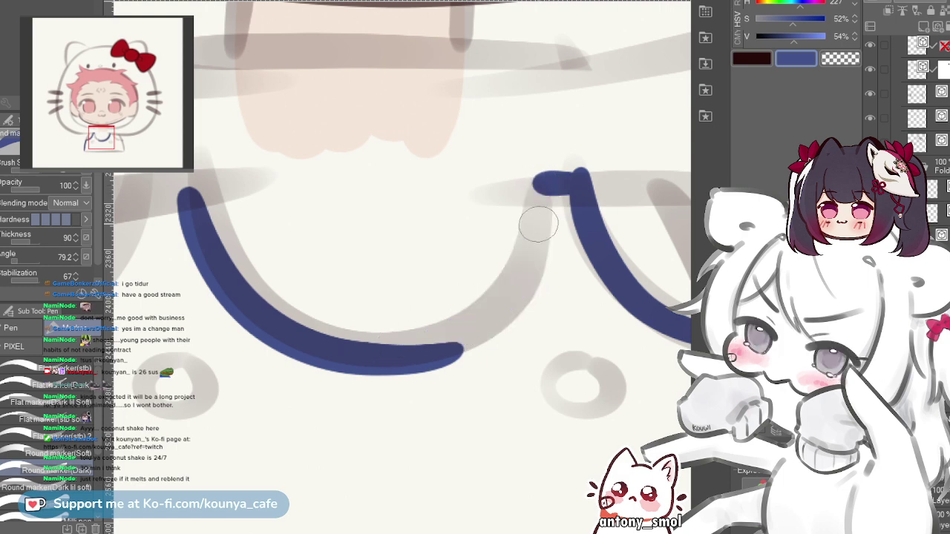
- Complete the neckline in blue by joining the painted strap's inner edge to the bottom of the curve
mouse_move(542, 205)
left_mouse_down()
mouse_move(495, 307)
mouse_move(356, 361)
left_mouse_up()
key("ctrl+z")
mouse_move(541, 206)
left_mouse_down()
mouse_move(540, 248)
mouse_move(457, 332)
mouse_move(385, 334)
left_mouse_up()
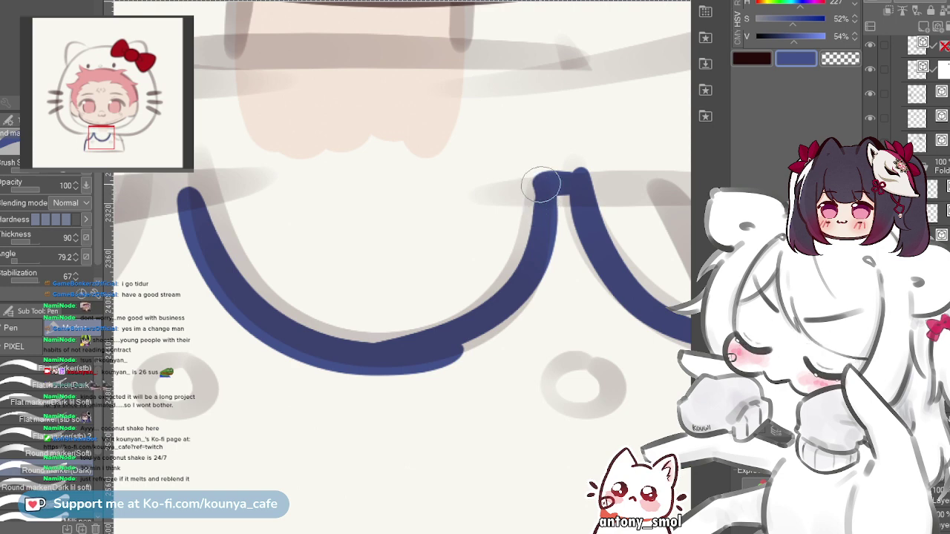
- Cap the top of the remaining shoulder strap with a short blue stroke running outward from the end of the neckline
scroll(543, 192, "up", 2)
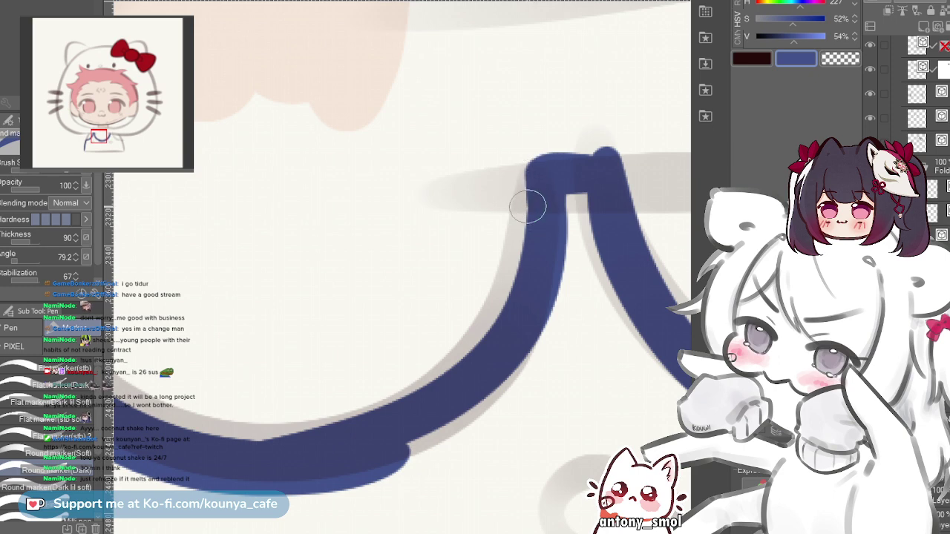
scroll(534, 193, "down", 3)
left_click_drag(290, 255, 385, 278)
left_click_drag(292, 250, 343, 257)
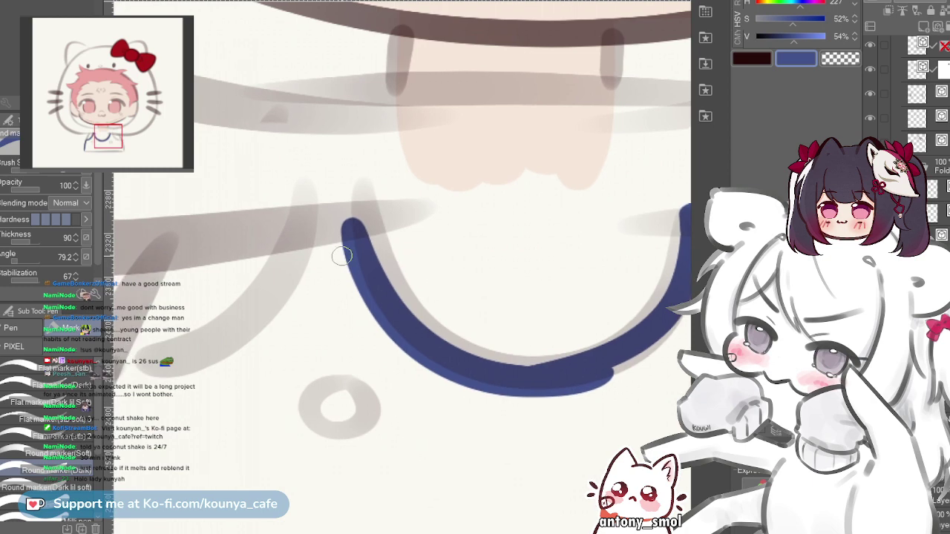
scroll(322, 261, "up", 3)
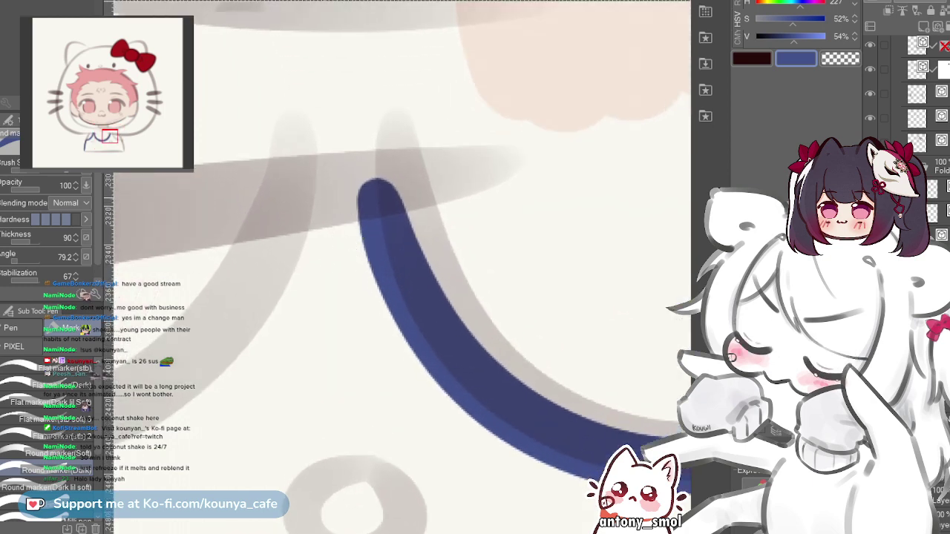
left_click_drag(313, 187, 377, 187)
key("ctrl+z")
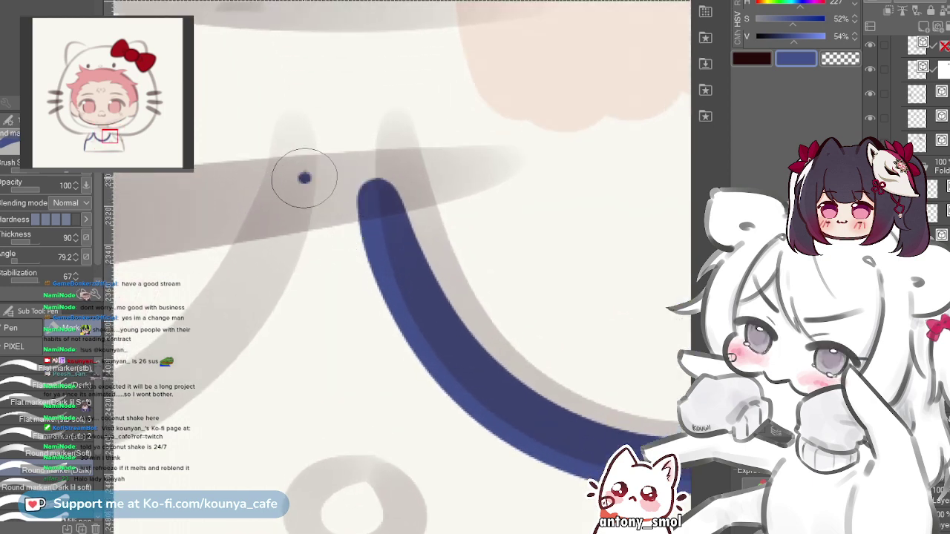
left_click_drag(307, 176, 371, 186)
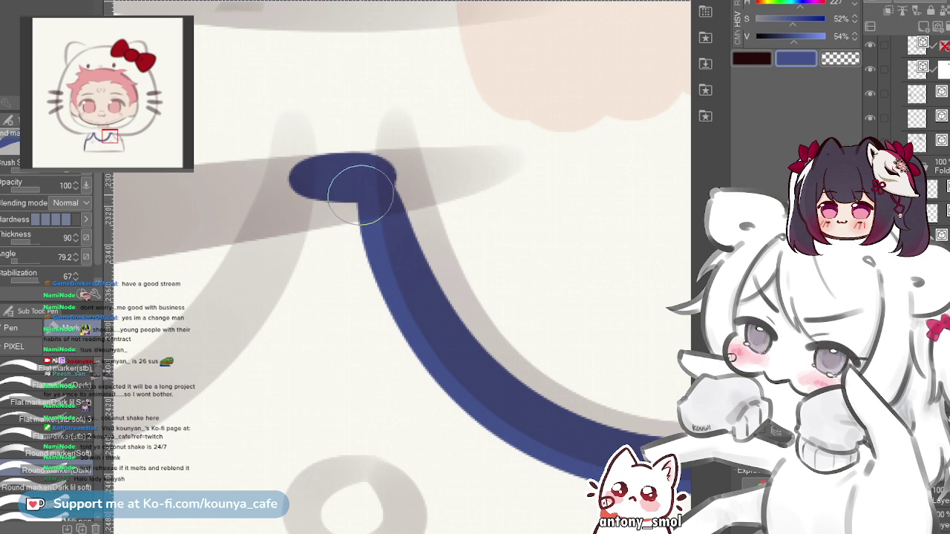
scroll(542, 246, "down", 3)
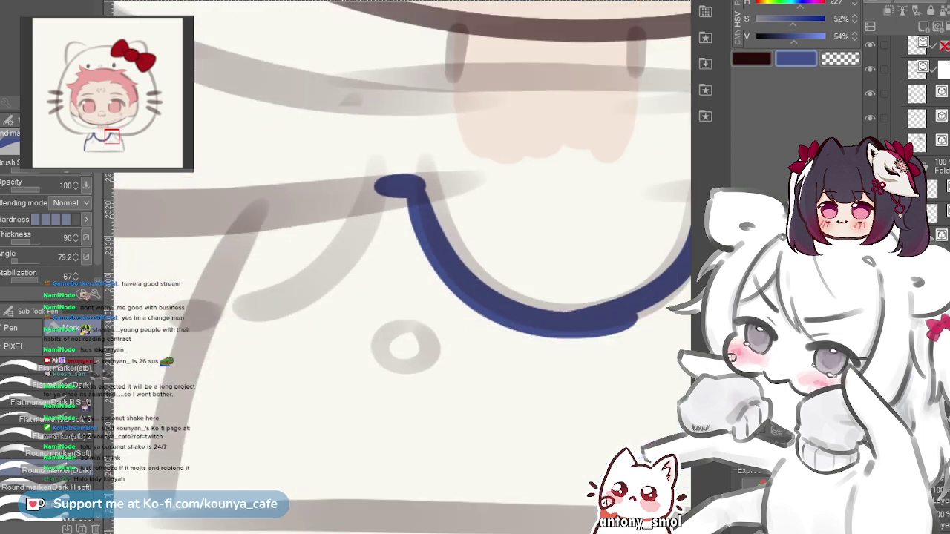
- Outline the remaining armhole curve in blue from the side seam up to the capped strap, redrawing until it follows the sketch
scroll(256, 345, "up", 3)
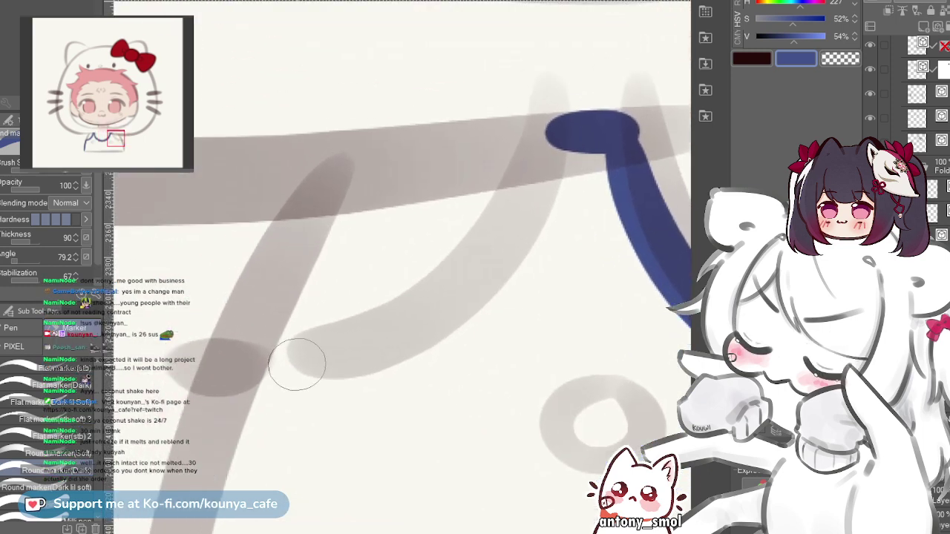
mouse_move(211, 375)
left_mouse_down()
mouse_move(393, 339)
mouse_move(553, 132)
left_mouse_up()
key("ctrl+z")
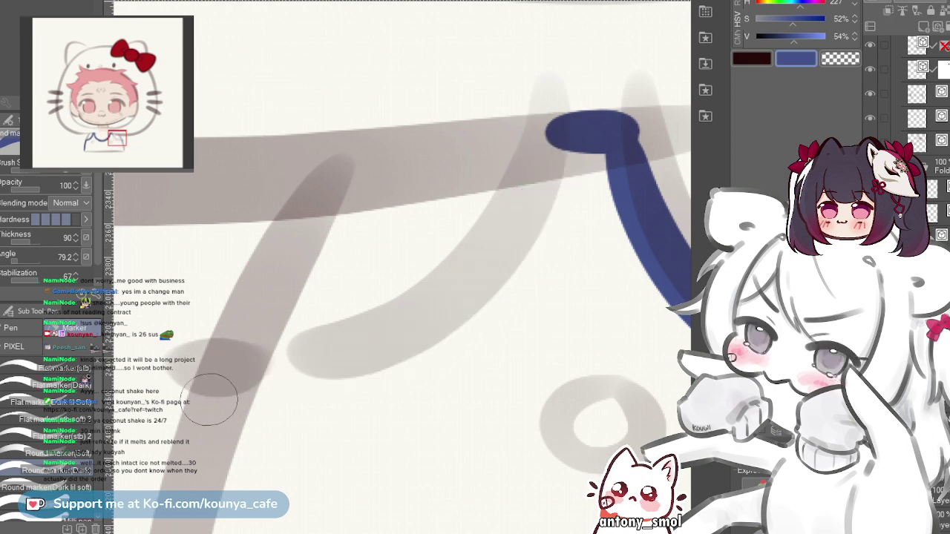
mouse_move(211, 397)
left_mouse_down()
mouse_move(273, 397)
mouse_move(495, 279)
mouse_move(522, 190)
mouse_move(215, 384)
mouse_move(388, 339)
mouse_move(564, 119)
left_mouse_up()
key("ctrl+z")
key("ctrl+z")
mouse_move(223, 382)
left_mouse_down()
mouse_move(255, 364)
mouse_move(438, 326)
mouse_move(568, 119)
left_mouse_up()
key("ctrl+z")
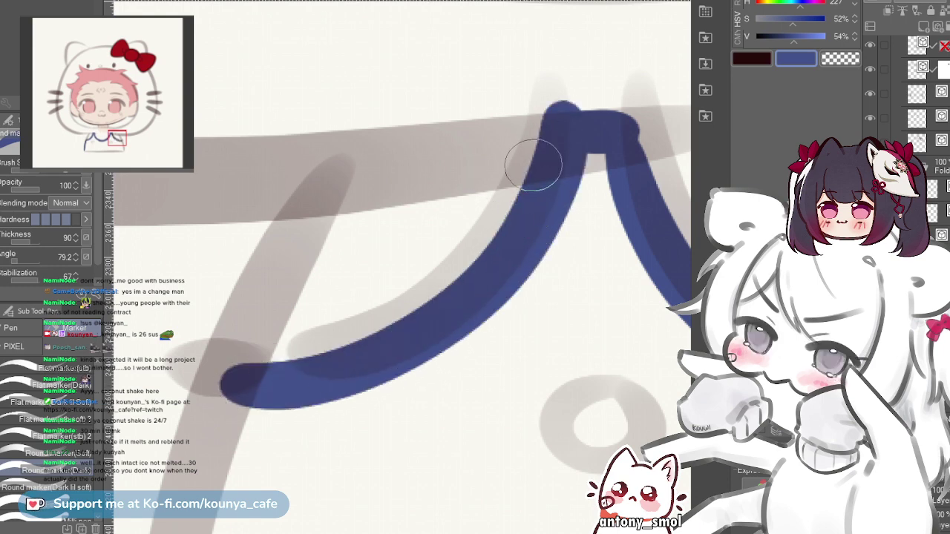
- Erase the rounded overshoot above the newly capped strap so its top edge is flat
key("e")
mouse_move(523, 156)
left_mouse_down()
mouse_move(333, 216)
mouse_move(364, 180)
left_mouse_up()
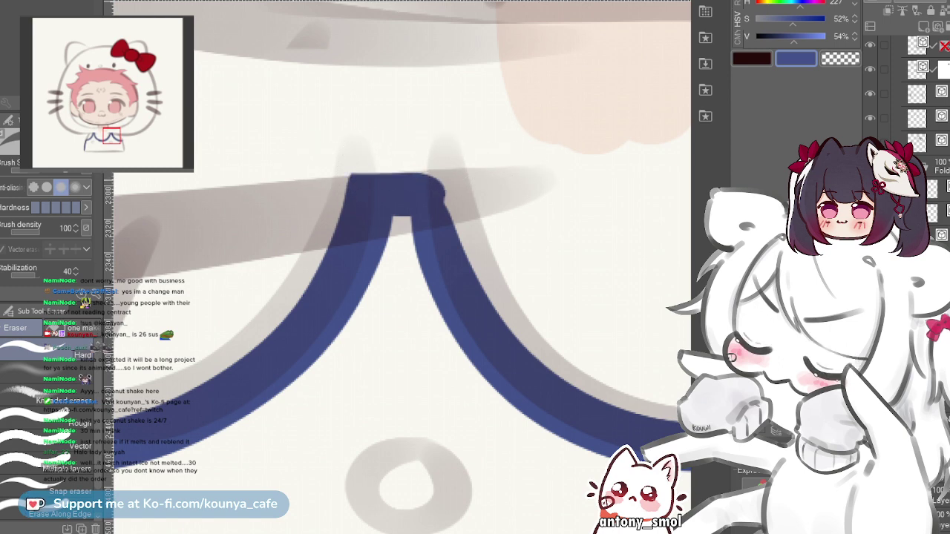
key("ctrl+z")
key("ctrl+z")
key("ctrl+y")
key("ctrl+y")
mouse_move(305, 167)
left_mouse_down()
mouse_move(372, 161)
mouse_move(411, 180)
left_mouse_up()
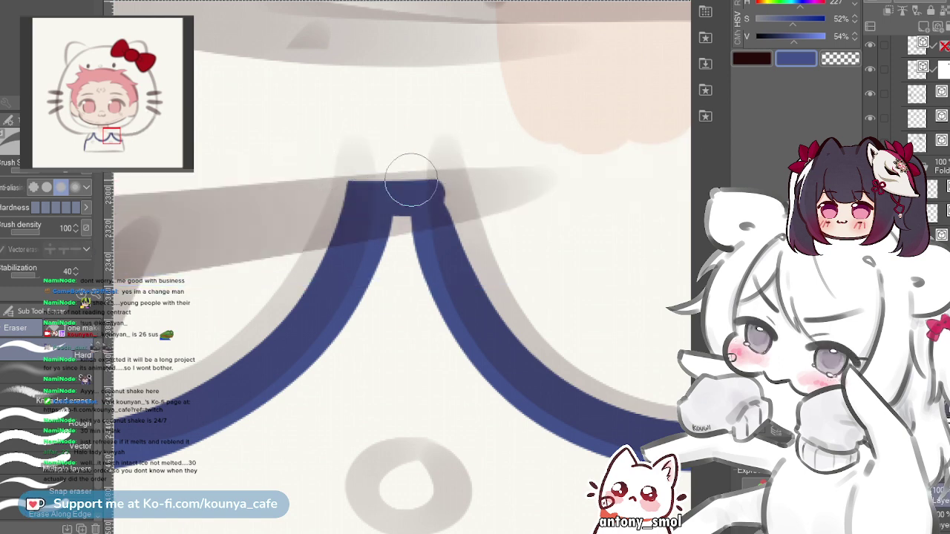
- Trim the top of the other shoulder strap flat with the Hard eraser, retrying the cut until it is straight
scroll(412, 179, "down", 5)
left_click_drag(372, 227, 363, 232)
scroll(201, 205, "up", 5)
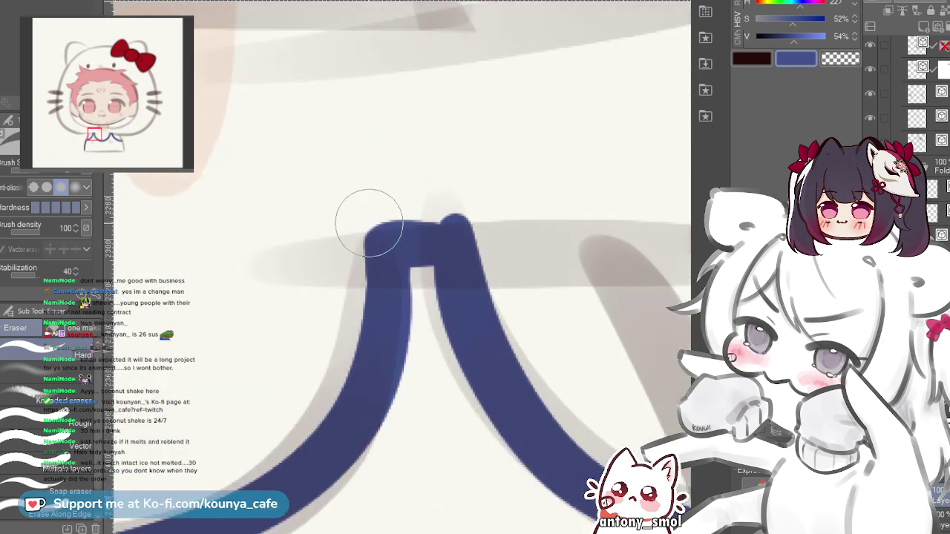
left_click_drag(303, 222, 577, 208)
key("ctrl+z")
left_click_drag(316, 212, 521, 214)
key("ctrl+z")
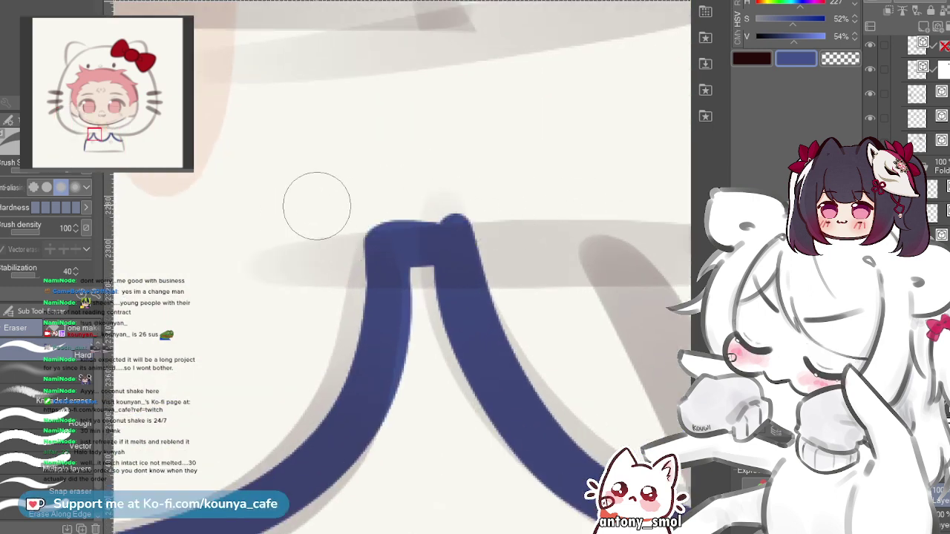
left_click_drag(317, 206, 470, 206)
key("ctrl+z")
scroll(424, 211, "down", 4)
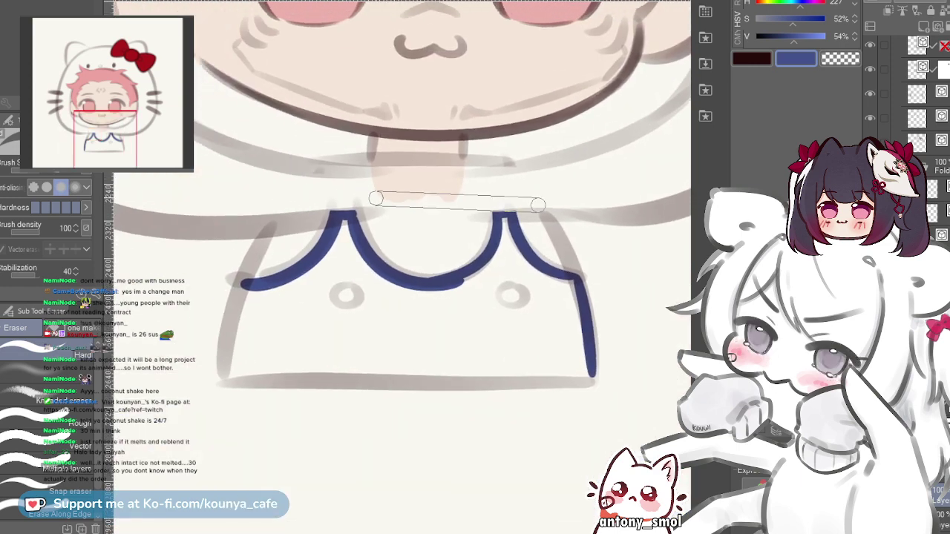
- Flip the canvas view back and outline the tank top's right side in blue from the armhole to the hem, redrawing until it fits
key("shift+h")
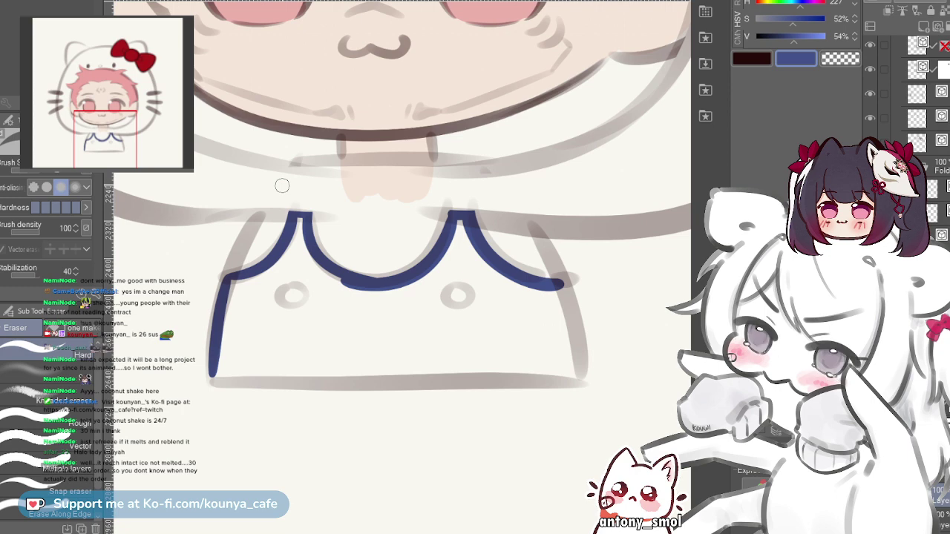
key("p")
scroll(577, 329, "up", 3)
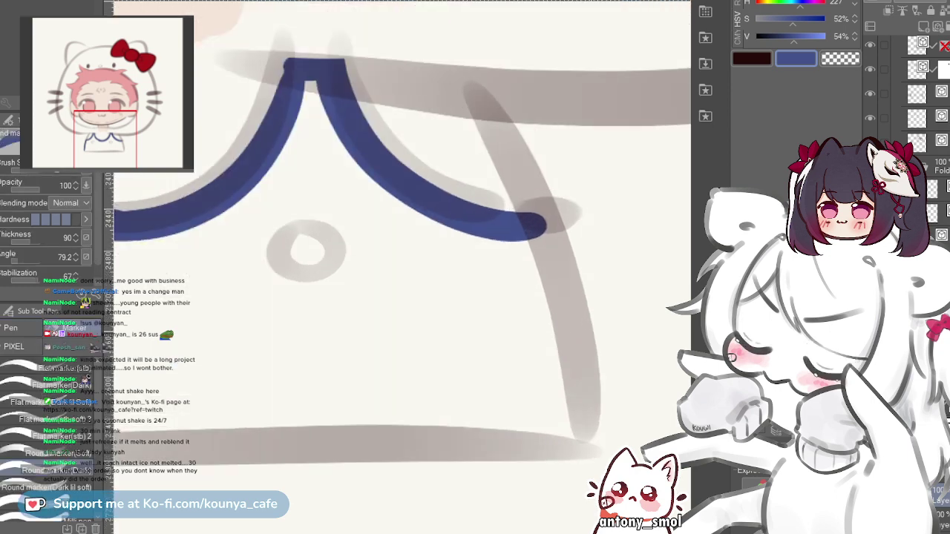
mouse_move(540, 285)
left_mouse_down()
mouse_move(333, 204)
mouse_move(385, 185)
left_mouse_up()
scroll(333, 204, "up", 1)
left_click_drag(363, 136, 392, 258)
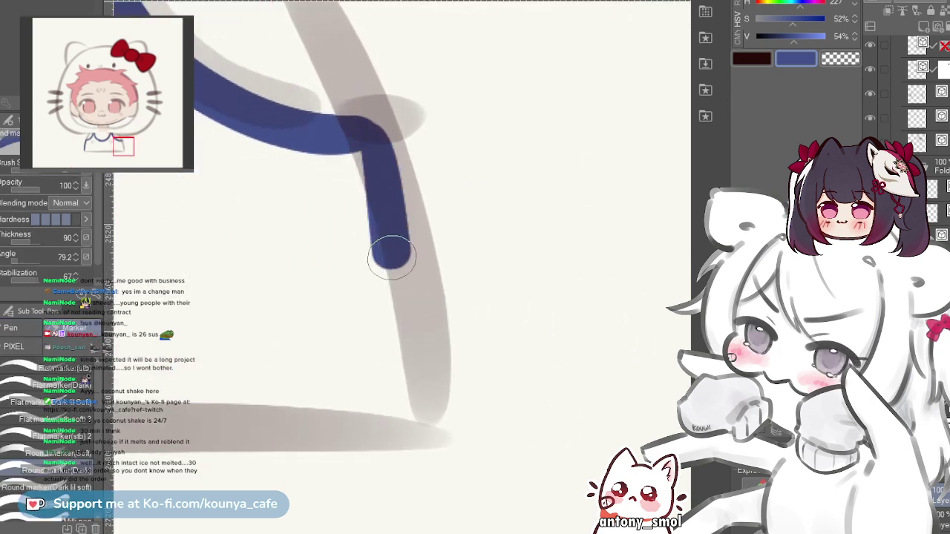
key("ctrl+z")
left_click_drag(362, 130, 425, 444)
key("ctrl+z")
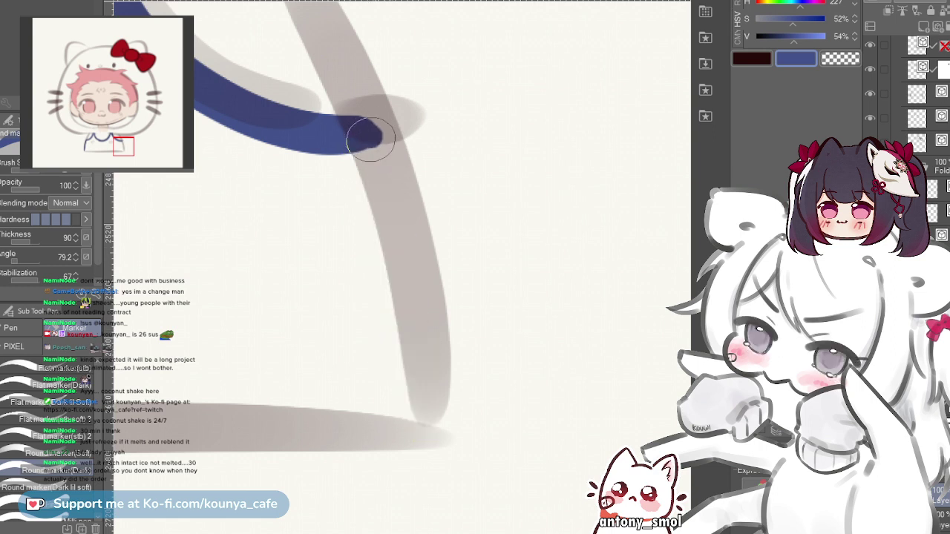
left_click_drag(370, 142, 420, 435)
key("ctrl+z")
left_click_drag(371, 138, 420, 431)
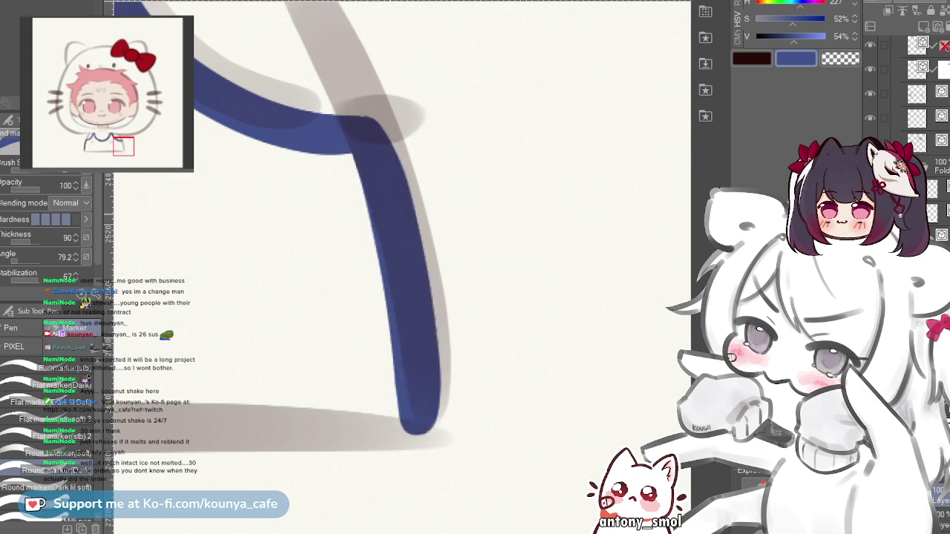
key("ctrl+z")
left_click_drag(365, 138, 409, 413)
- Join the bottoms of both sides with a straight blue hem line and reinforce it at the lower left corner
mouse_move(580, 277)
left_mouse_down()
mouse_move(242, 312)
mouse_move(317, 311)
left_mouse_up()
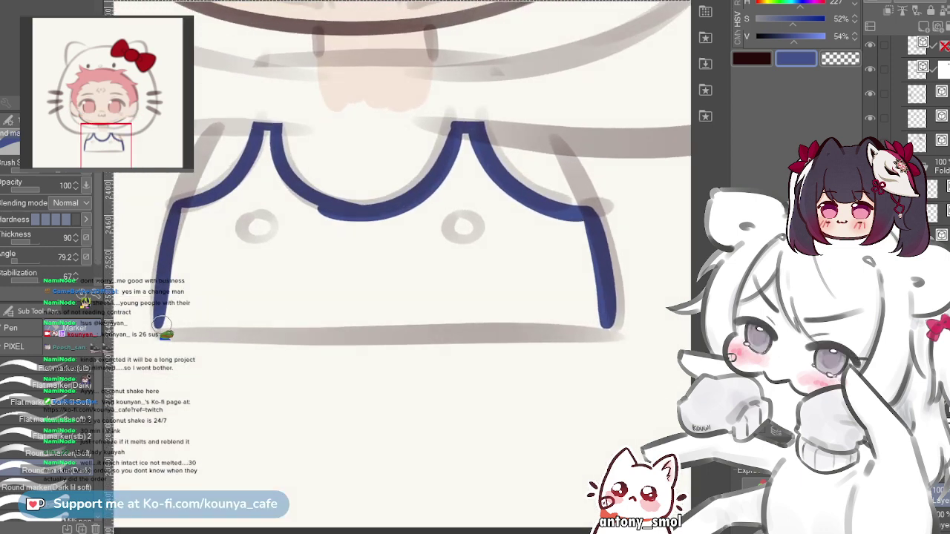
left_click(607, 322, "shift")
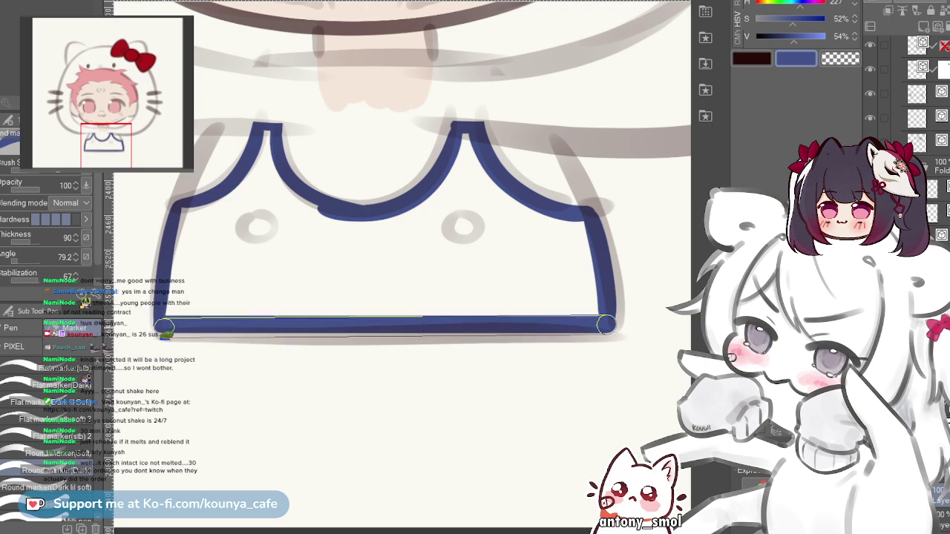
left_click_drag(163, 325, 163, 325)
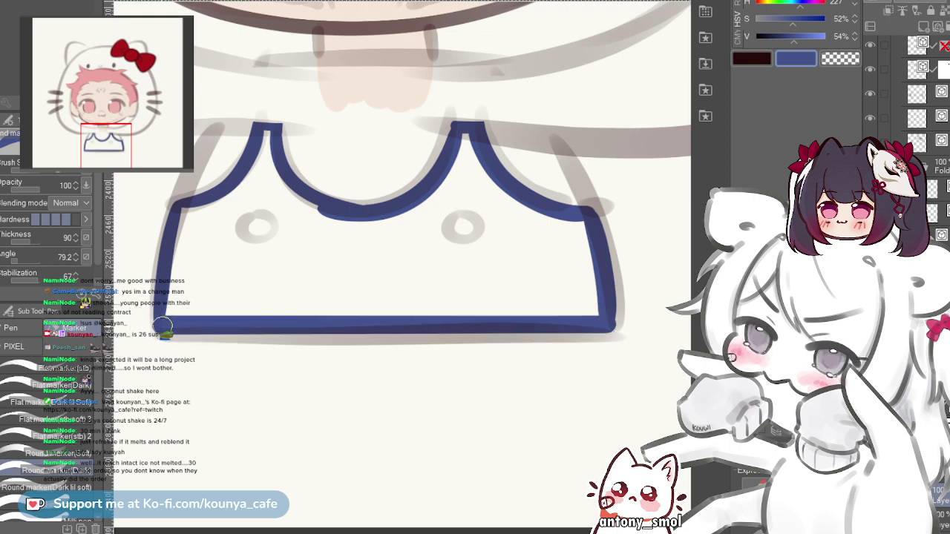
scroll(171, 329, "up", 5)
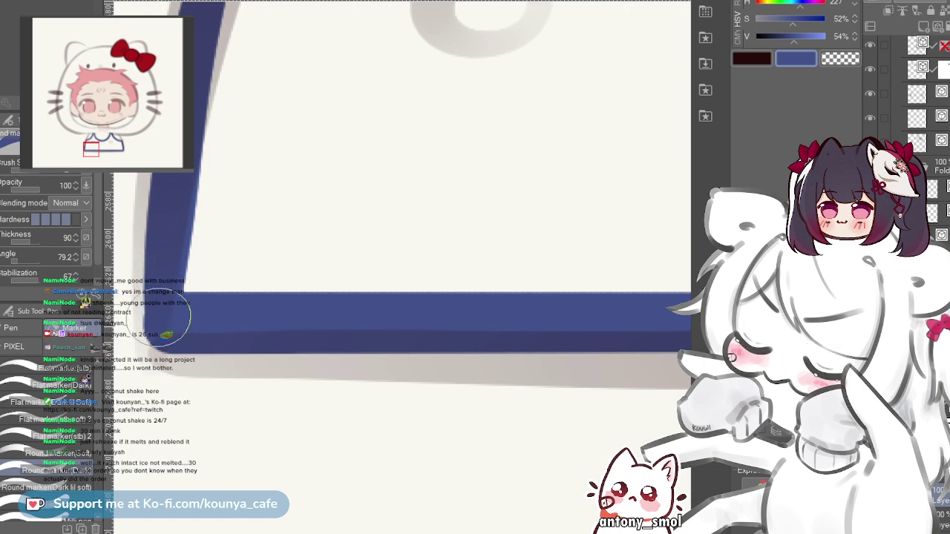
scroll(180, 216, "down", 3)
- Fill the inside of the closed tank top outline with the same blue
left_click_drag(391, 207, 391, 305)
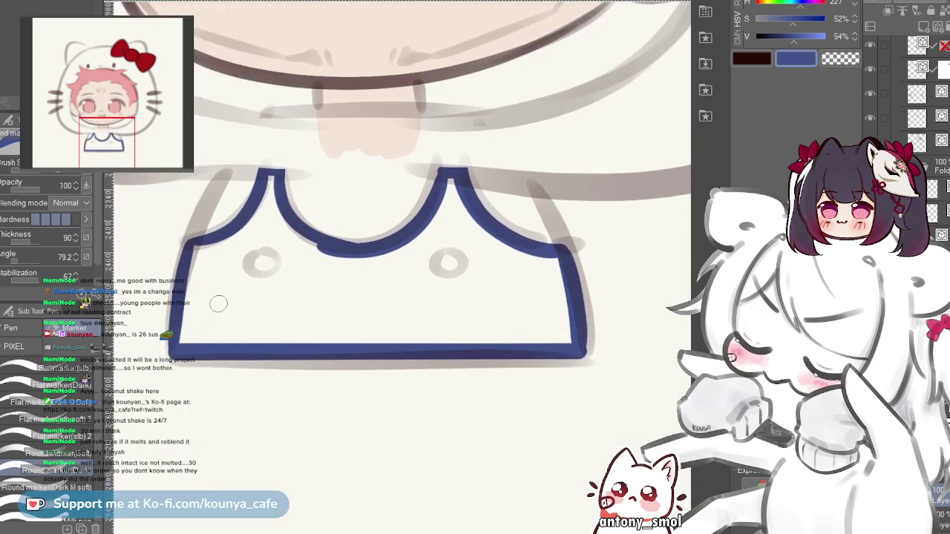
key("g")
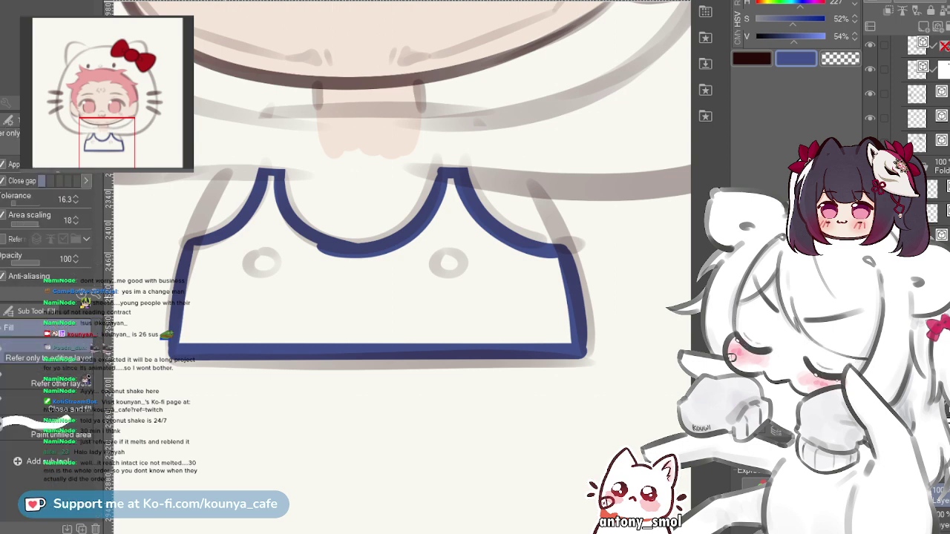
left_click(224, 298)
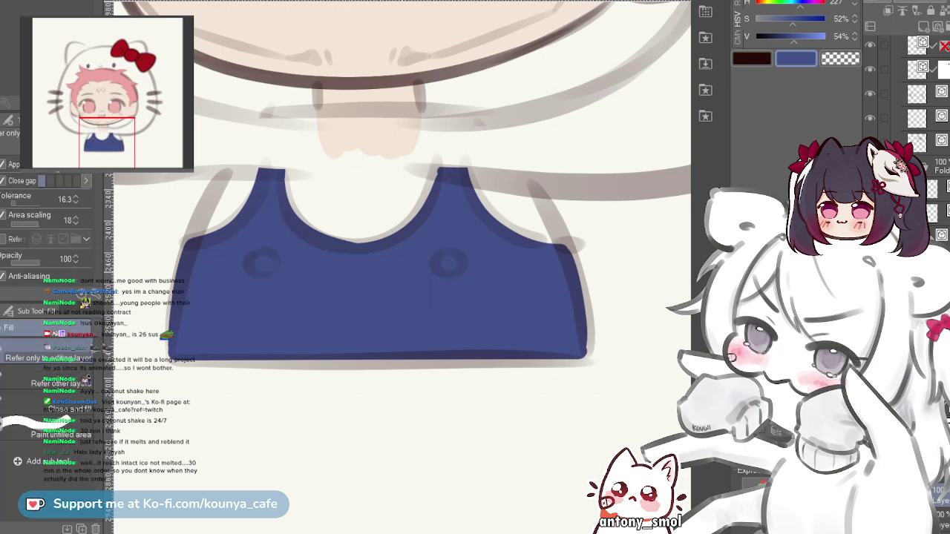
- Reduce the brush size and touch up the tank top's right armhole corner and lower right hem corner in blue
key("p")
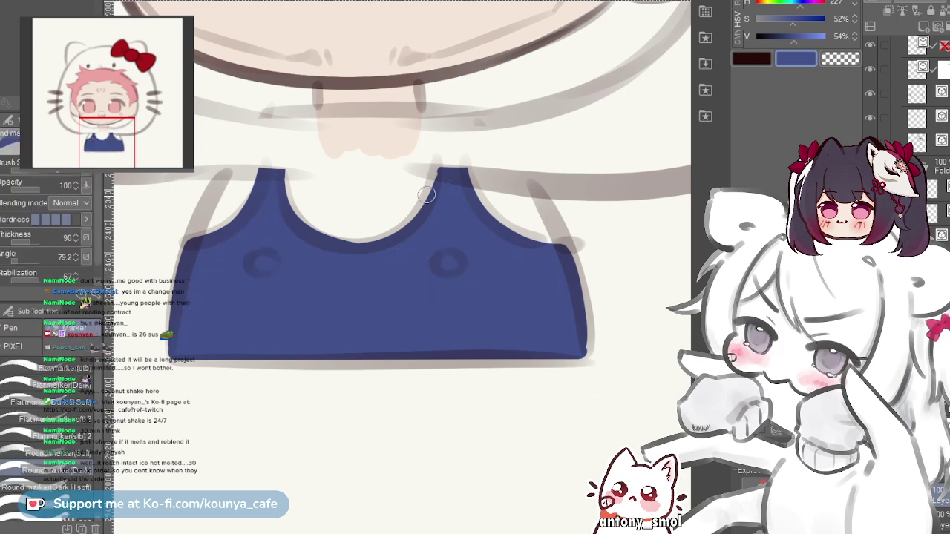
scroll(587, 270, "up", 4)
left_click_drag(516, 215, 404, 109)
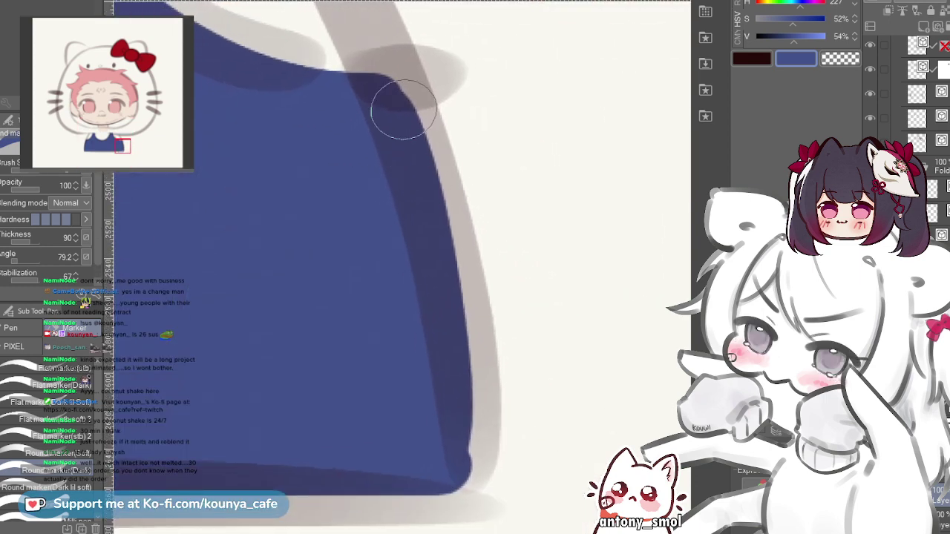
key("bracketleft")
key("bracketleft")
key("bracketleft")
key("bracketleft")
left_click_drag(396, 76, 409, 105)
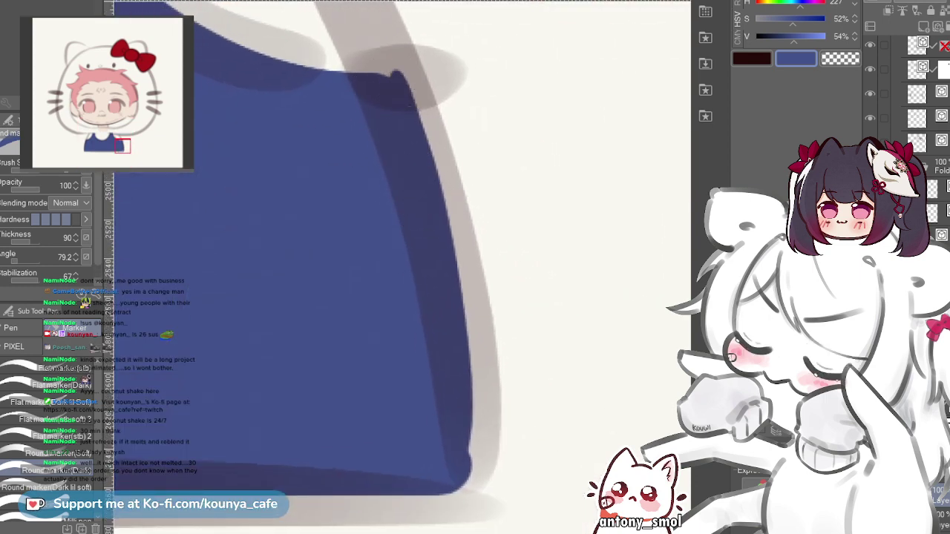
key("ctrl+z")
left_click_drag(375, 78, 387, 81)
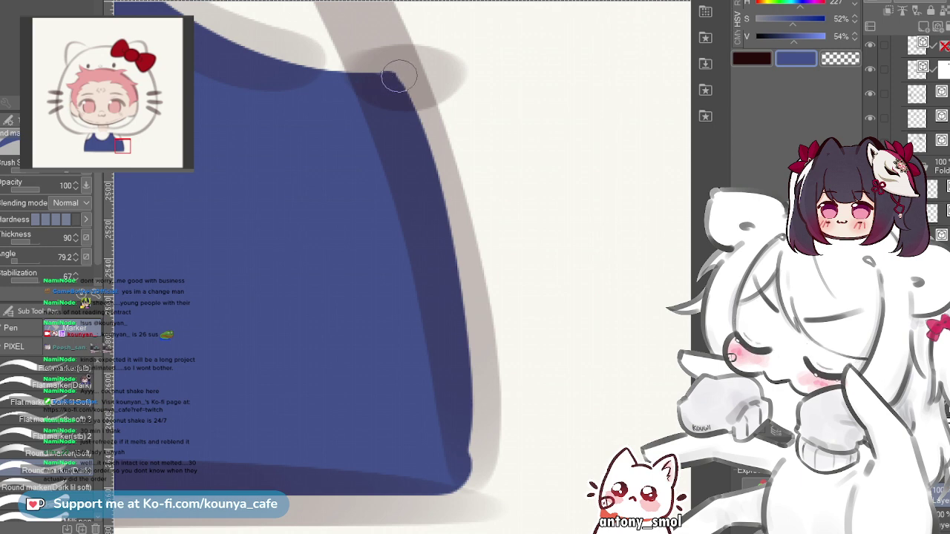
scroll(407, 102, "down", 5)
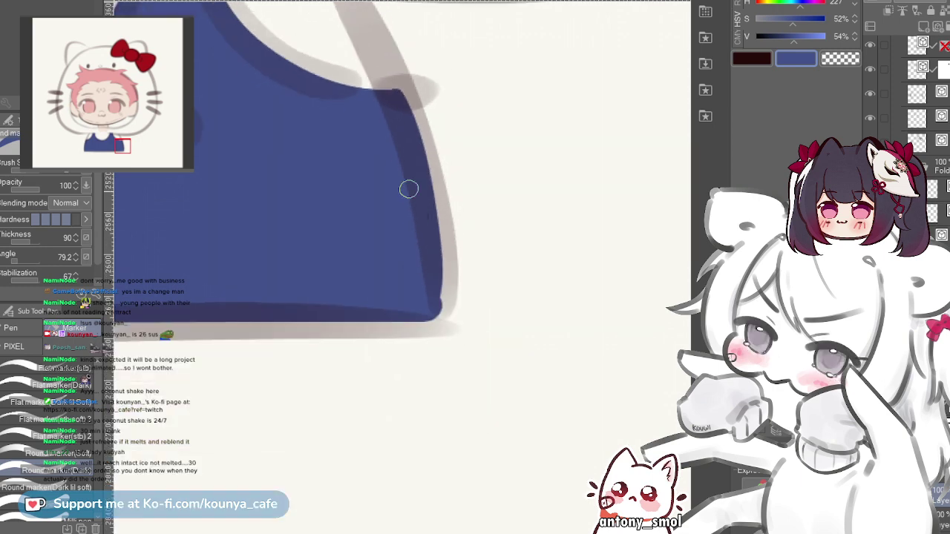
mouse_move(422, 224)
left_mouse_down()
mouse_move(421, 267)
mouse_move(422, 222)
left_mouse_up()
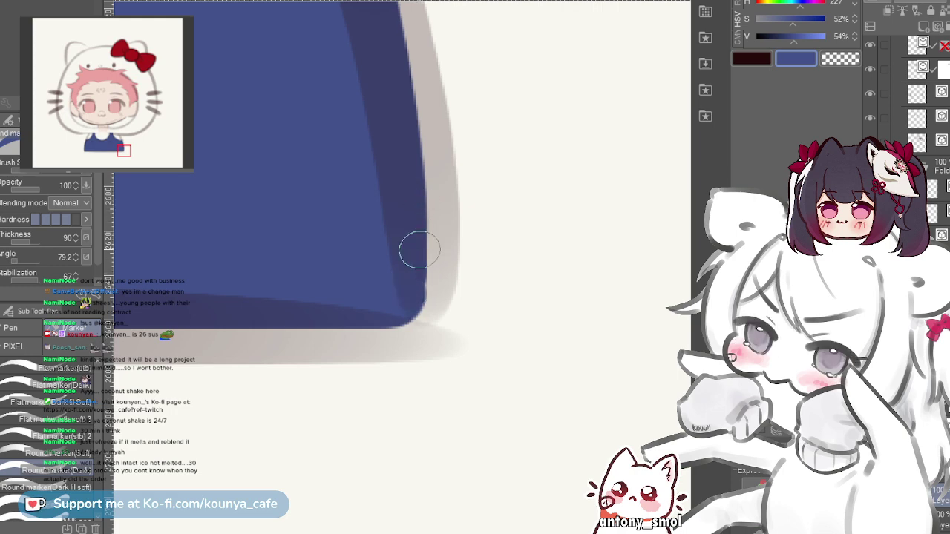
scroll(421, 251, "down", 5)
left_click_drag(420, 250, 568, 408)
scroll(445, 370, "down", 2)
left_click_drag(445, 370, 415, 393)
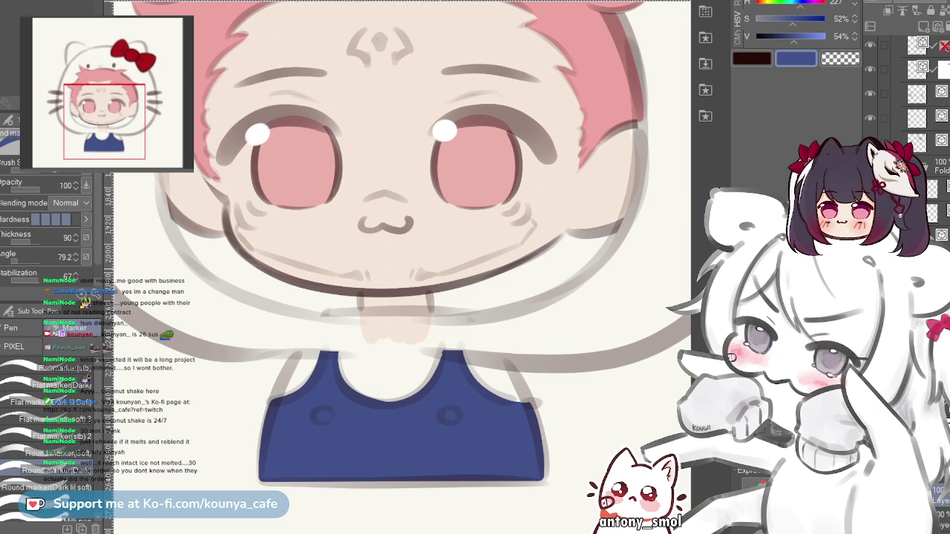
scroll(424, 159, "down", 3)
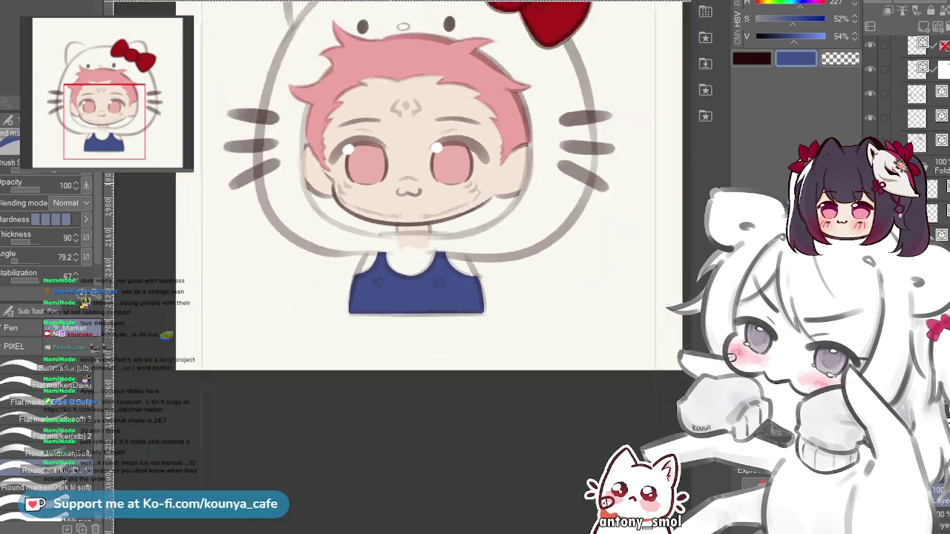
left_click_drag(424, 159, 411, 253)
scroll(405, 209, "up", 3)
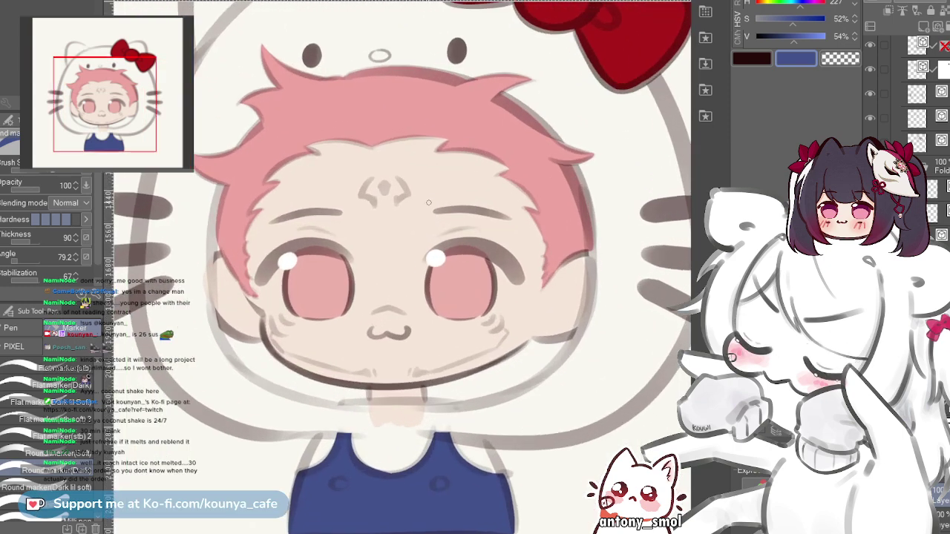
- Examine the whole character against the sketch, checking the face, hair, hood and tank top close up and from afar
scroll(410, 207, "up", 2)
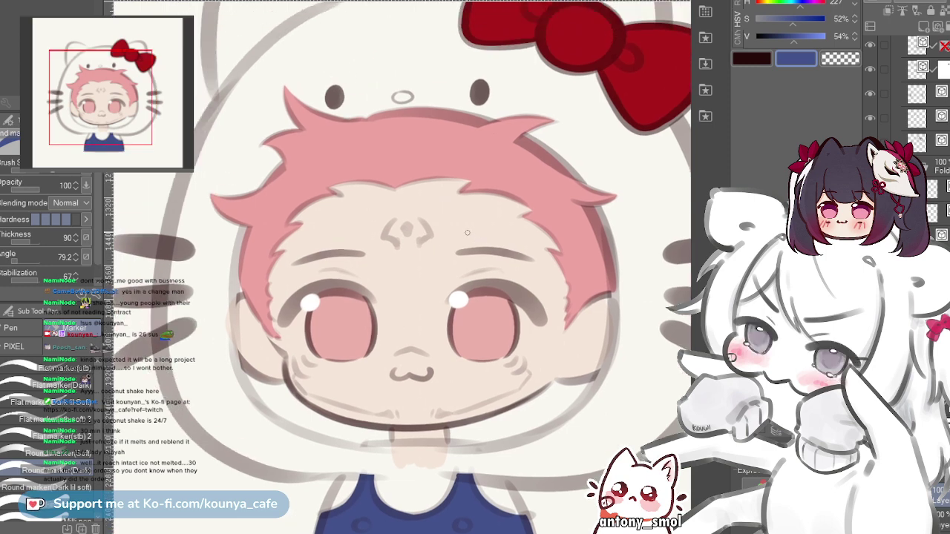
scroll(474, 161, "down", 2)
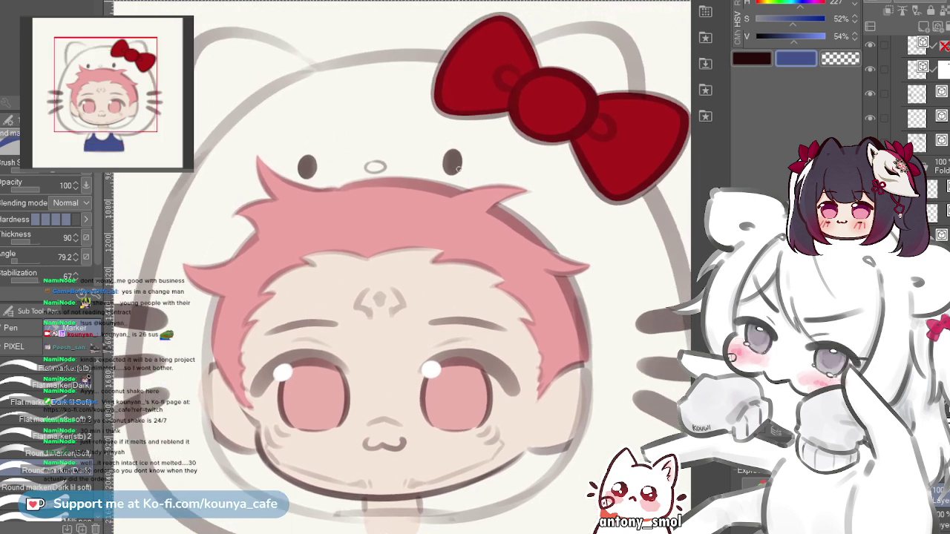
scroll(469, 178, "up", 3)
scroll(418, 176, "down", 5)
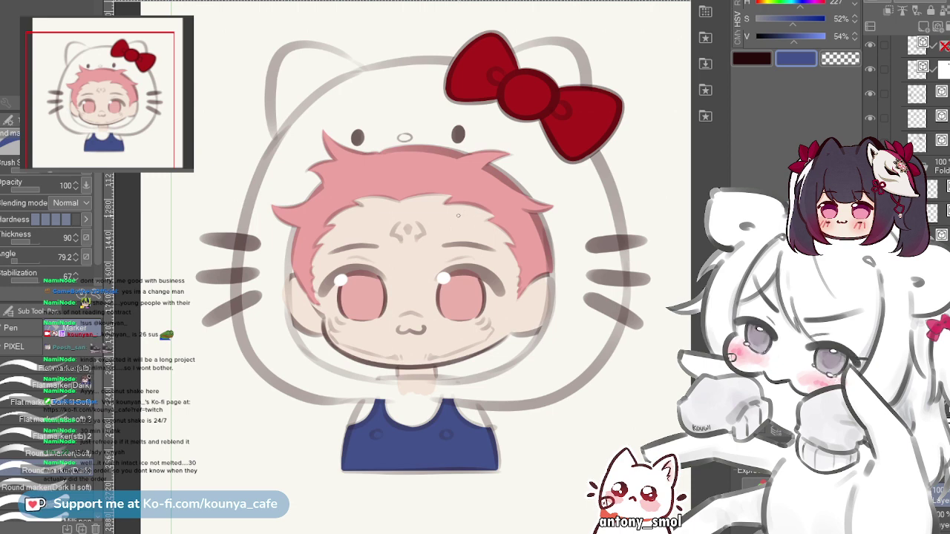
scroll(411, 222, "up", 3)
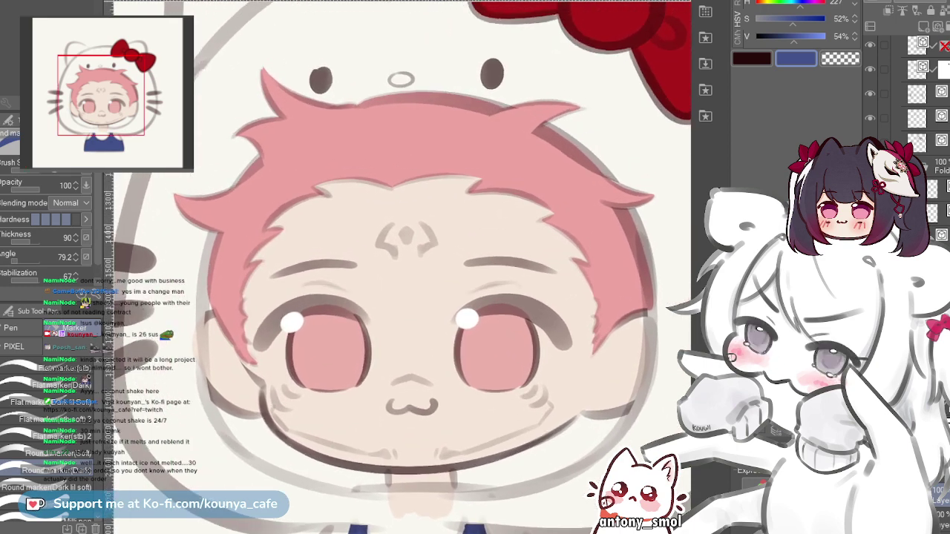
scroll(458, 215, "down", 4)
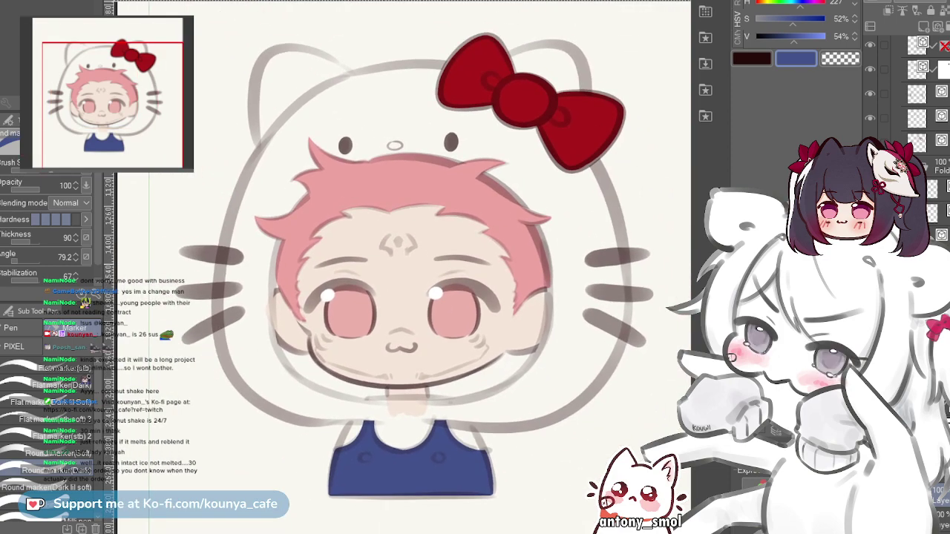
scroll(401, 243, "up", 4)
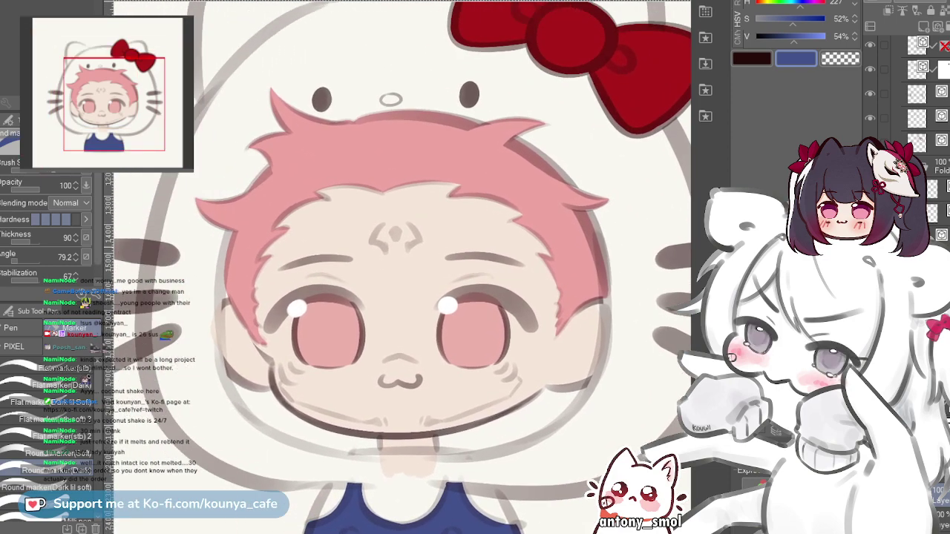
scroll(406, 178, "up", 4)
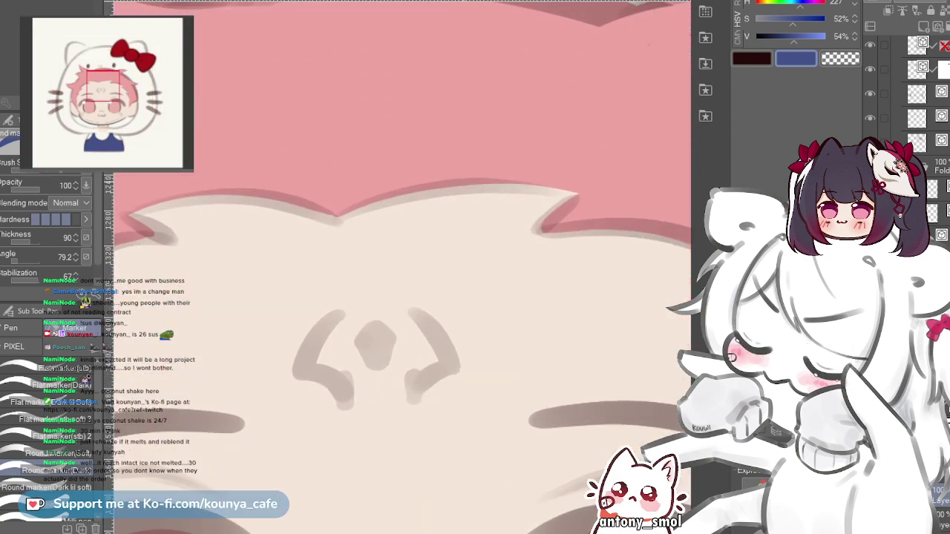
scroll(401, 245, "down", 4)
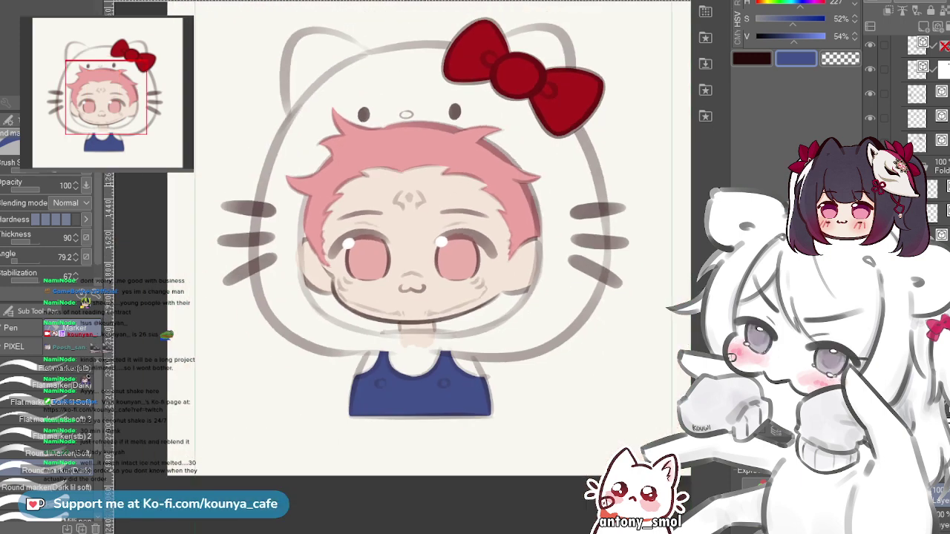
scroll(480, 193, "up", 2)
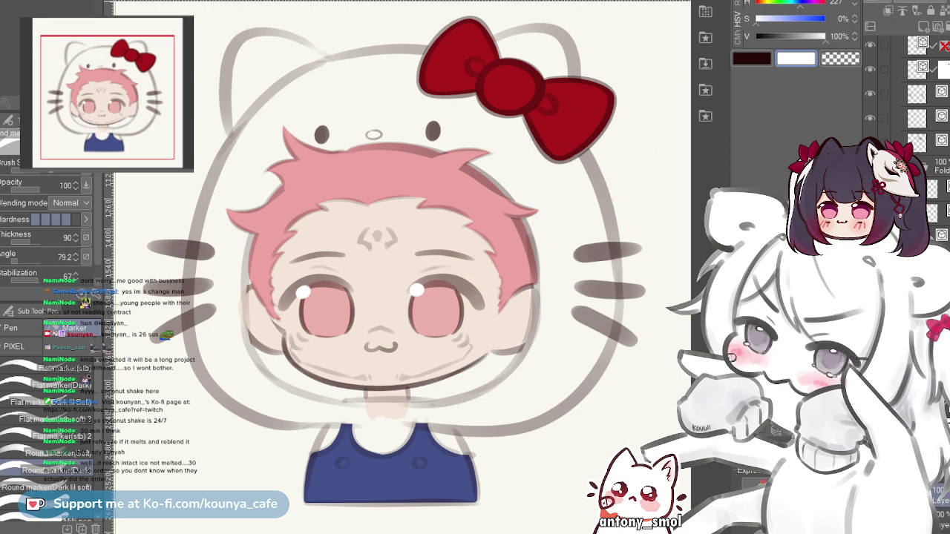
left_click_drag(468, 145, 410, 139)
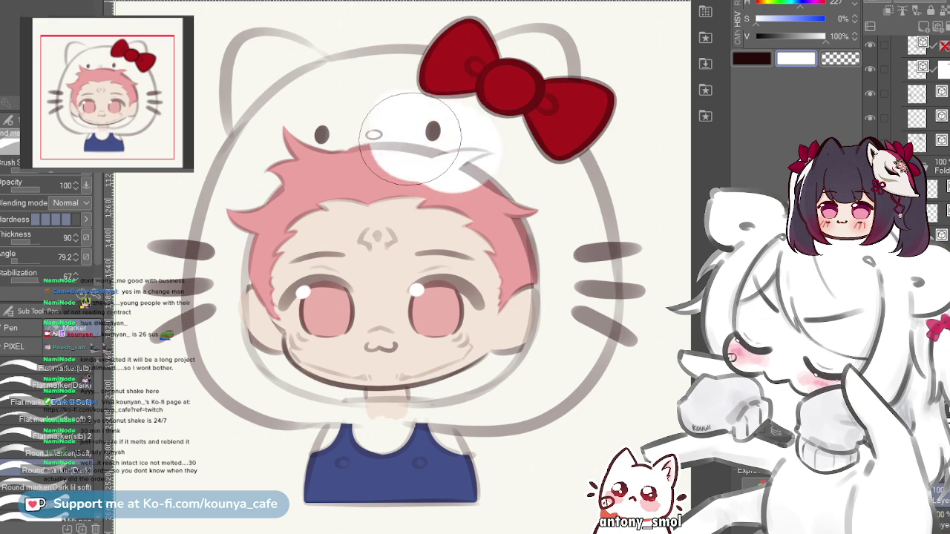
key("ctrl+z")
mouse_move(469, 106)
left_mouse_down()
mouse_move(575, 196)
mouse_move(528, 127)
mouse_move(452, 97)
mouse_move(590, 218)
left_mouse_up()
key("ctrl+z")
key("ctrl+z")
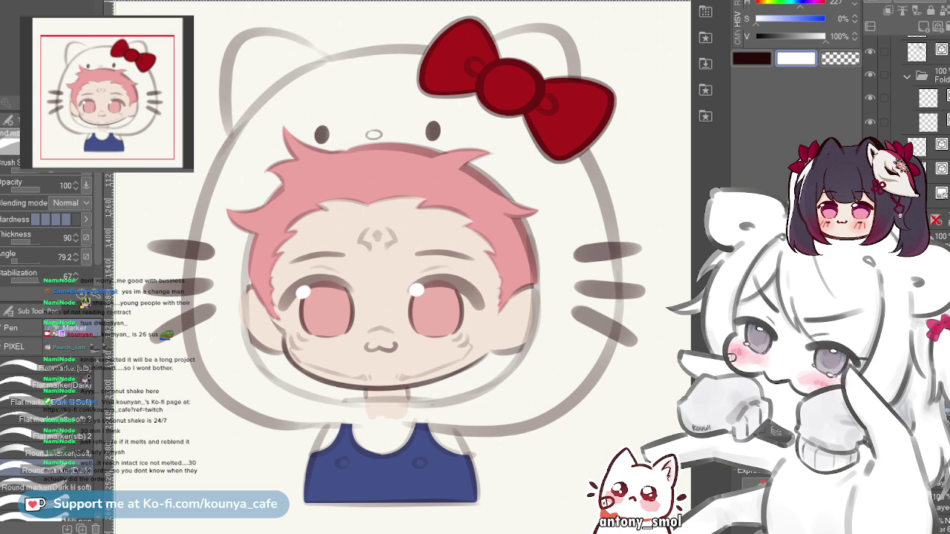
- Paint the cat hood's head shape and both ears white beneath the hair, face and bow, following the sketch outline
mouse_move(416, 90)
left_mouse_down()
mouse_move(515, 146)
mouse_move(428, 107)
mouse_move(393, 117)
mouse_move(505, 151)
mouse_move(447, 121)
mouse_move(483, 136)
left_mouse_up()
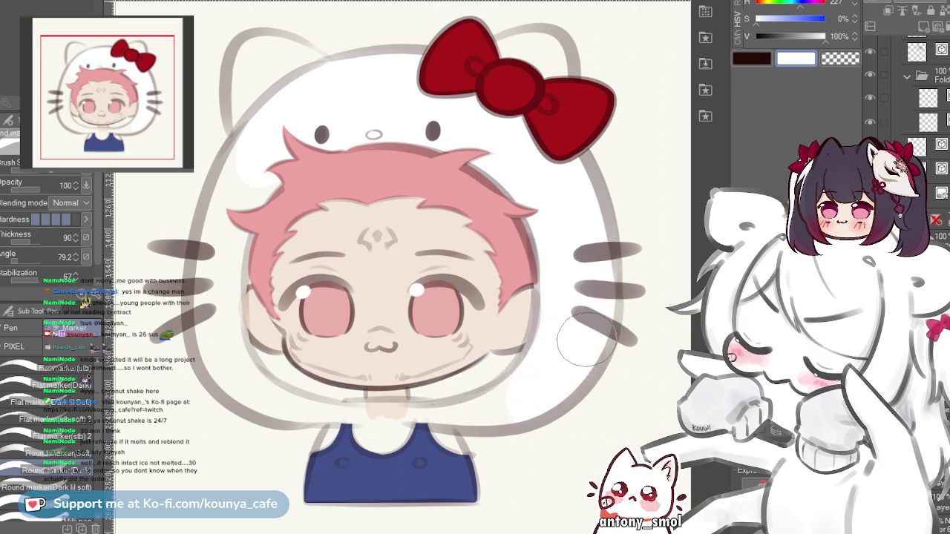
left_click_drag(233, 260, 237, 272)
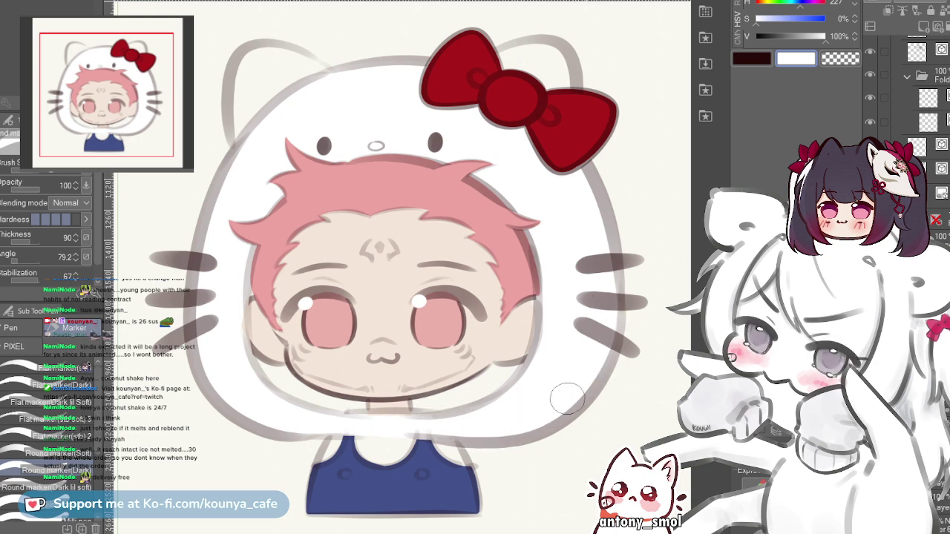
left_click_drag(256, 100, 247, 111)
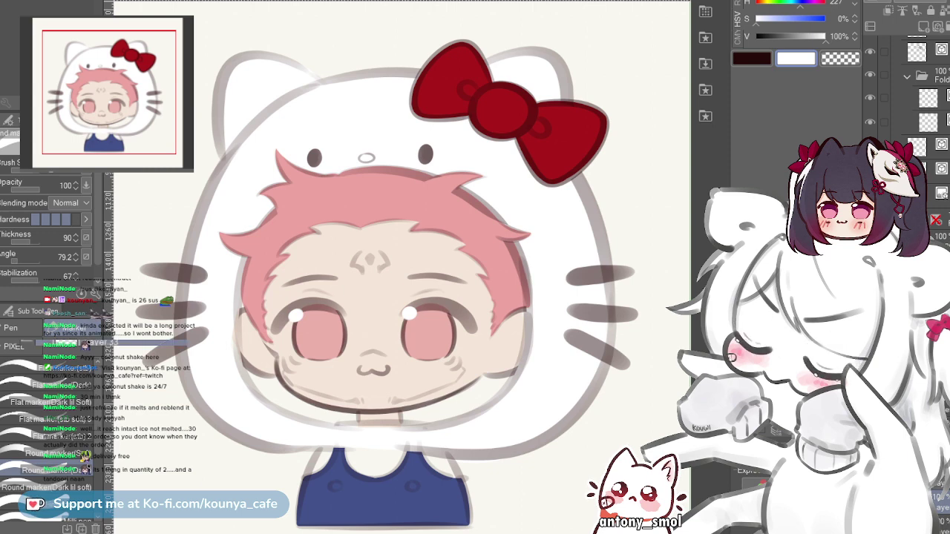
- Switch to a light grey with 90% brightness and shade the inside of the hood around the chin and ears
scroll(909, 112, "down", 1)
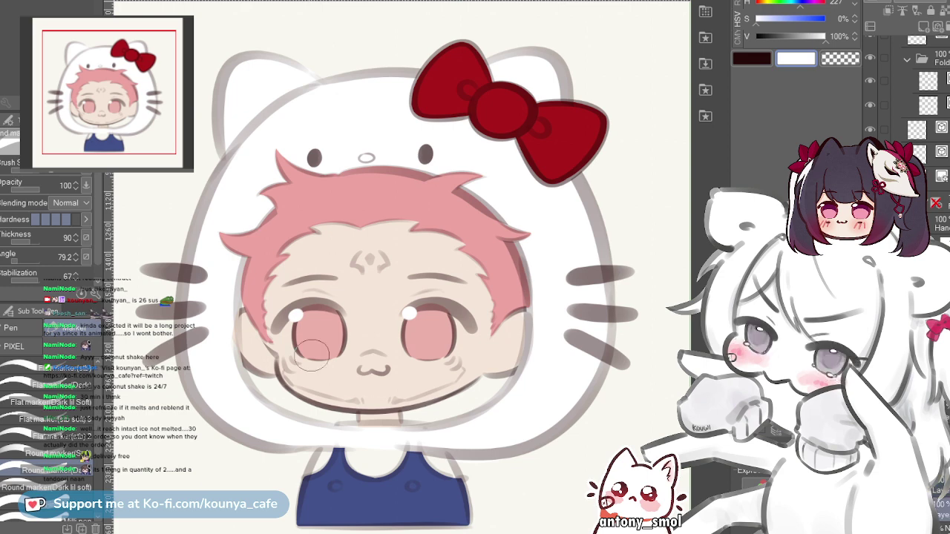
left_click(819, 36)
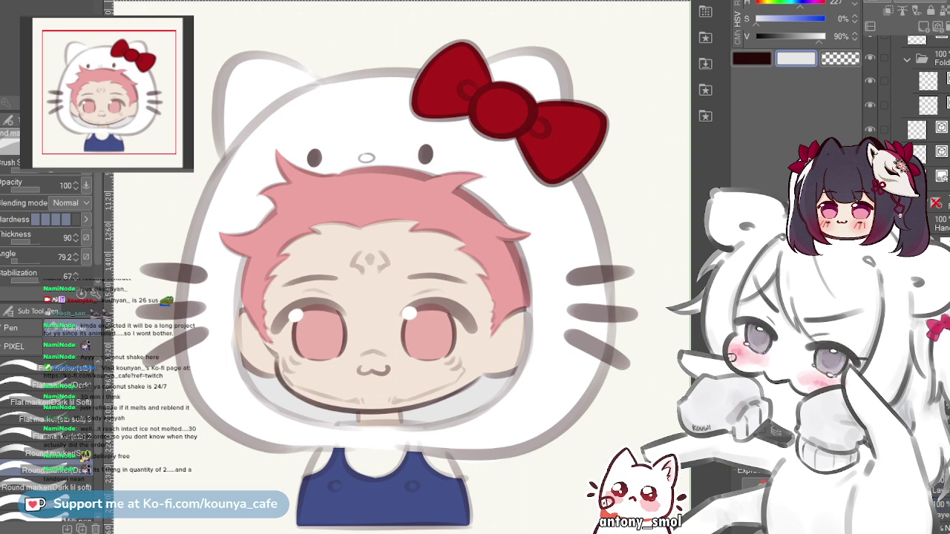
key("ctrl+shift+d")
key("ctrl+d")
- Sample the hood's white and paint the shirt around the tank top, undoing the stroke that covers the blue
left_click(523, 399, "alt")
left_click_drag(340, 451, 331, 482)
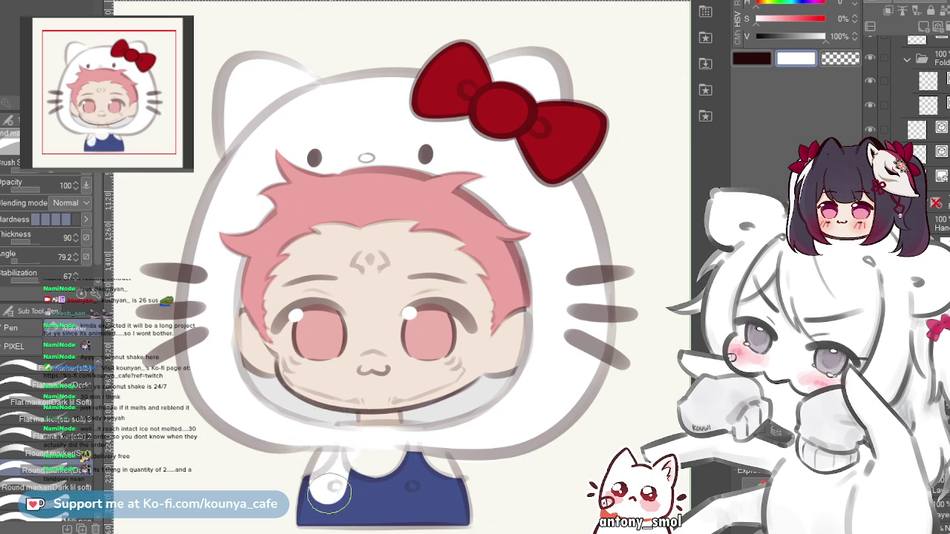
key("ctrl+z")
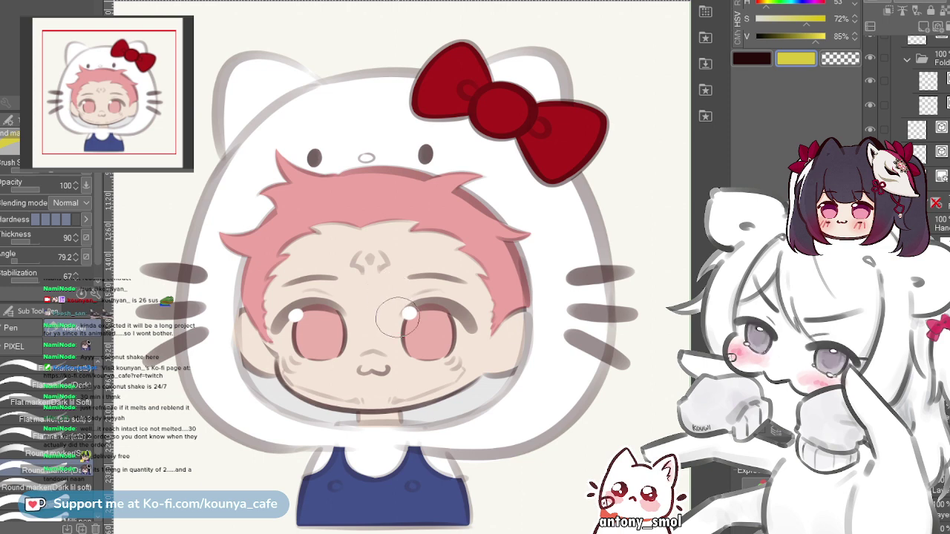
scroll(356, 134, "up", 5)
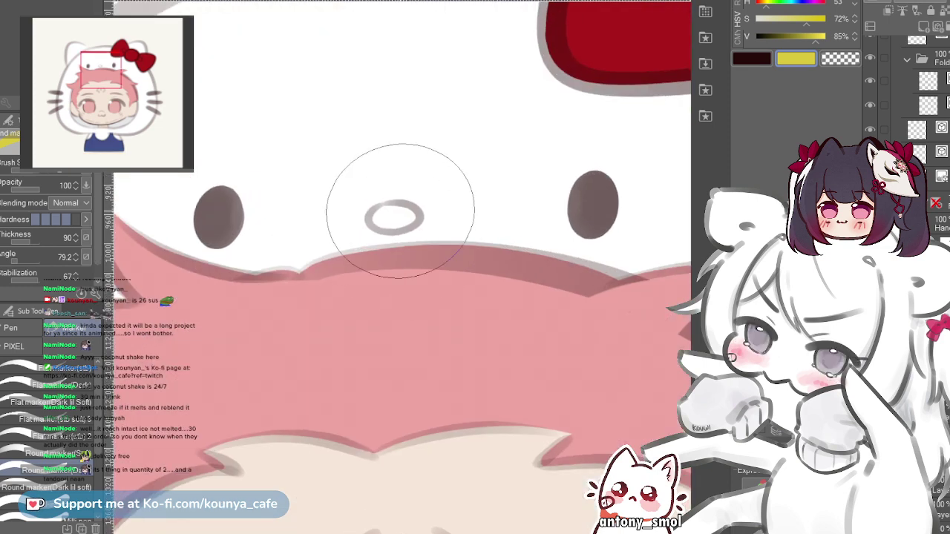
scroll(389, 205, "up", 2)
scroll(416, 200, "up", 3)
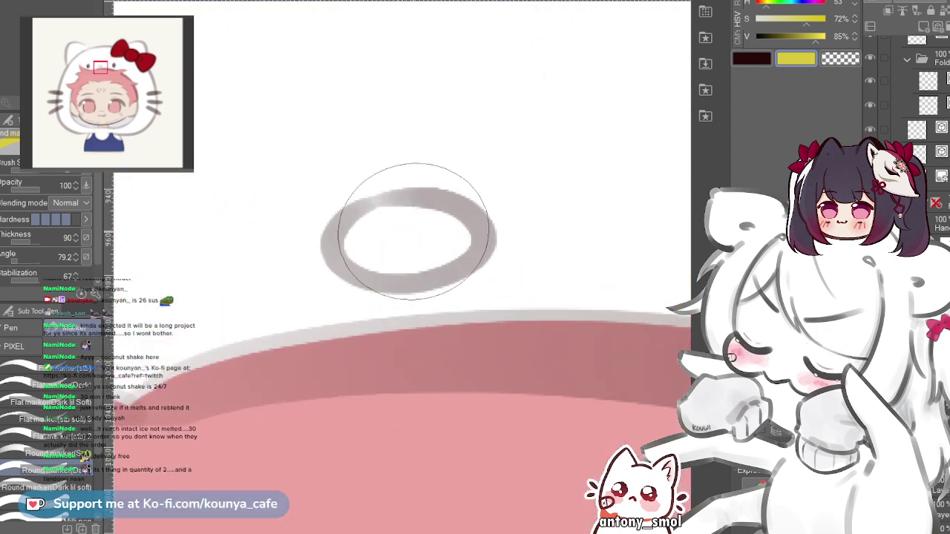
mouse_move(409, 206)
left_mouse_down()
mouse_move(386, 222)
mouse_move(421, 232)
left_mouse_up()
key("ctrl+z")
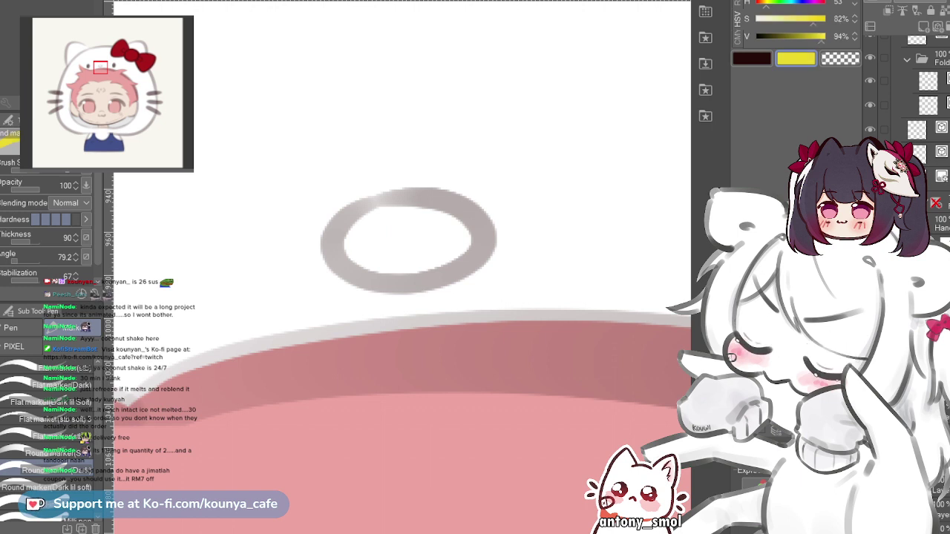
- Reduce the brush size and try filling the hood's nose in yellow with 81% saturation and 94% brightness
key("]")
key("]")
key("]")
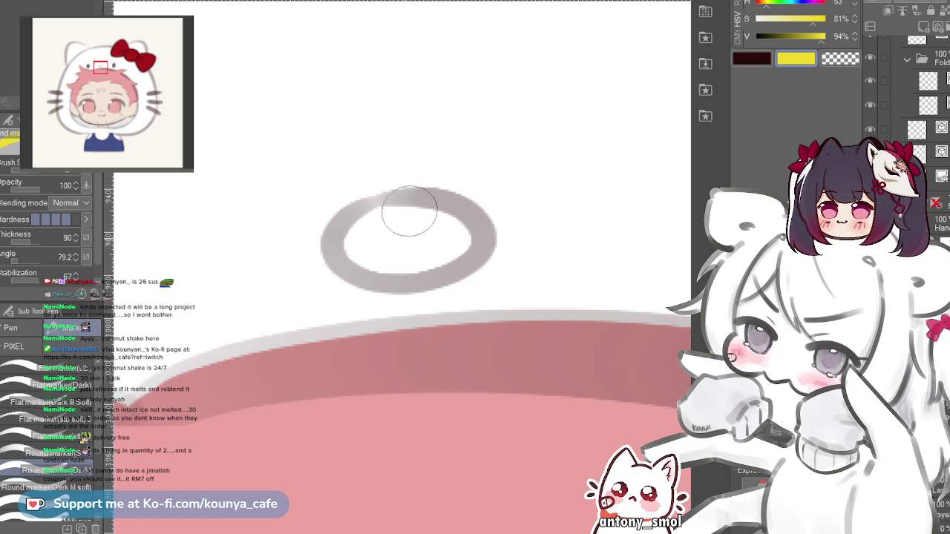
mouse_move(412, 221)
left_mouse_down()
mouse_move(367, 249)
mouse_move(424, 242)
mouse_move(419, 227)
mouse_move(373, 242)
mouse_move(434, 247)
mouse_move(425, 228)
mouse_move(438, 229)
mouse_move(378, 228)
mouse_move(392, 253)
mouse_move(450, 243)
left_mouse_up()
key("ctrl+z")
key("ctrl+z")
key("ctrl+z")
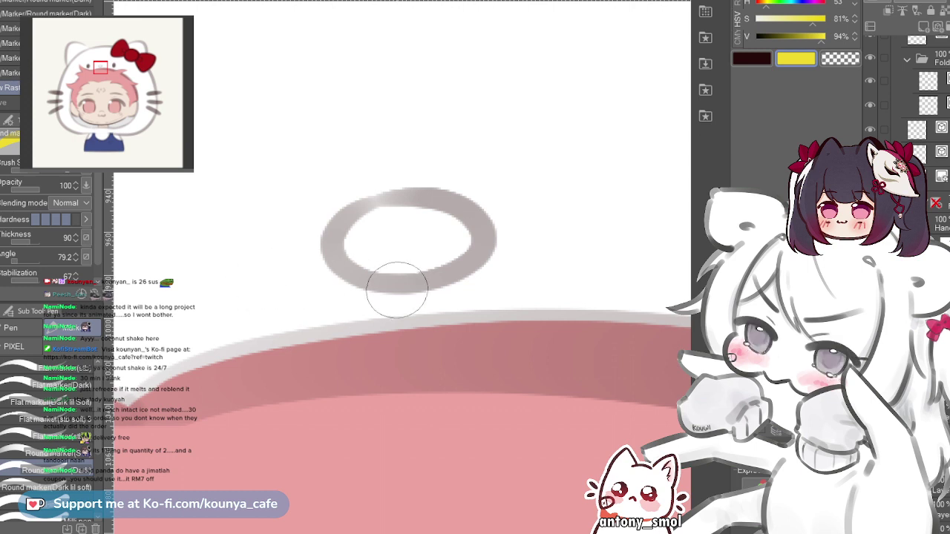
- Fill the left and middle of the hood's oval nose in yellow, redrawing the strokes until they follow the sketch
scroll(390, 290, "up", 1)
left_click_drag(386, 291, 351, 286)
scroll(342, 268, "down", 1)
mouse_move(358, 221)
left_mouse_down()
mouse_move(377, 235)
mouse_move(371, 218)
mouse_move(372, 256)
mouse_move(349, 226)
mouse_move(355, 219)
mouse_move(380, 243)
mouse_move(366, 264)
left_mouse_up()
key("ctrl+z")
key("ctrl+z")
scroll(385, 250, "up", 2)
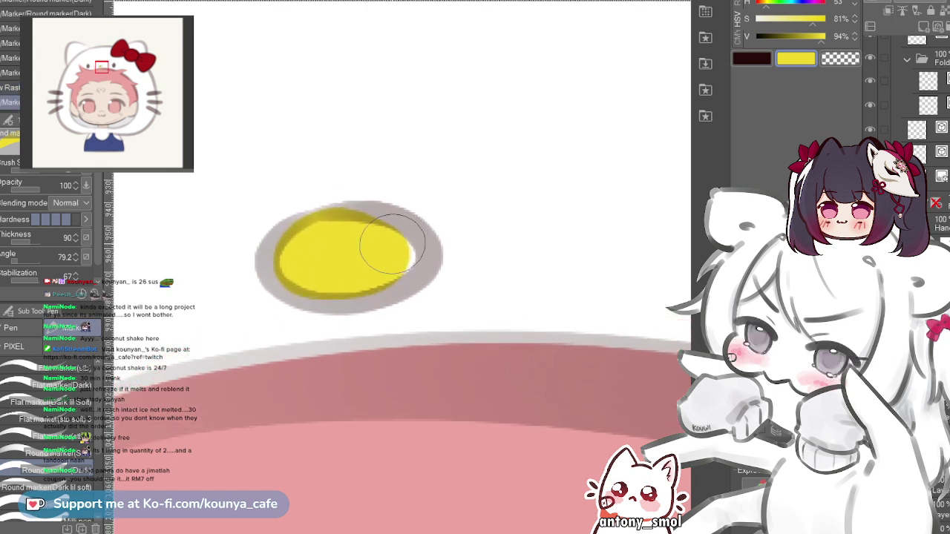
key("ctrl+z")
mouse_move(299, 250)
left_mouse_down()
mouse_move(352, 282)
mouse_move(363, 271)
mouse_move(322, 265)
mouse_move(344, 276)
mouse_move(359, 265)
mouse_move(303, 263)
mouse_move(348, 274)
mouse_move(359, 240)
mouse_move(340, 256)
mouse_move(322, 240)
mouse_move(391, 248)
mouse_move(326, 244)
mouse_move(350, 239)
mouse_move(376, 274)
mouse_move(330, 280)
left_mouse_up()
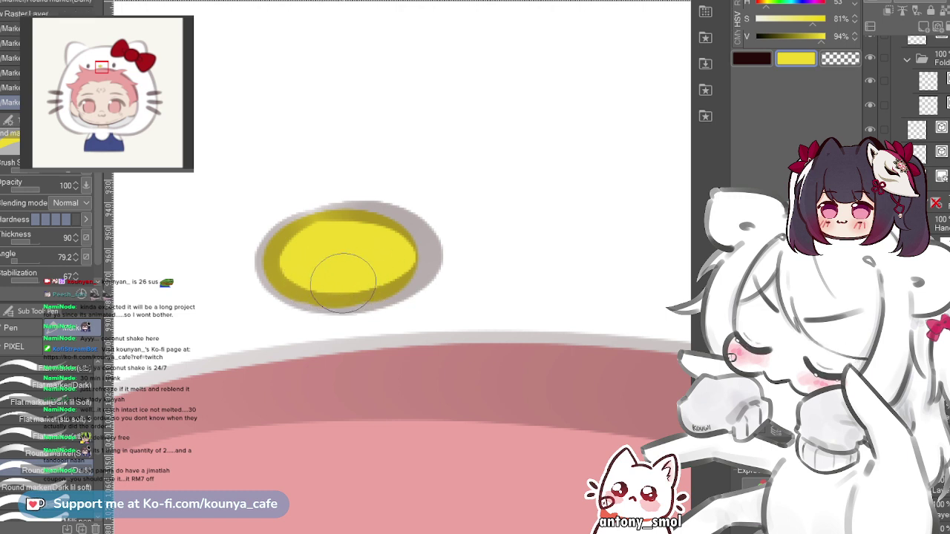
- Extend the yellow nose fill to the right end of the sketched oval, redrawing the edge until it is evenly rounded
mouse_move(343, 233)
left_mouse_down()
mouse_move(402, 254)
mouse_move(313, 245)
mouse_move(362, 237)
mouse_move(362, 266)
mouse_move(358, 250)
mouse_move(331, 242)
mouse_move(360, 234)
mouse_move(394, 267)
left_mouse_up()
key("ctrl+z")
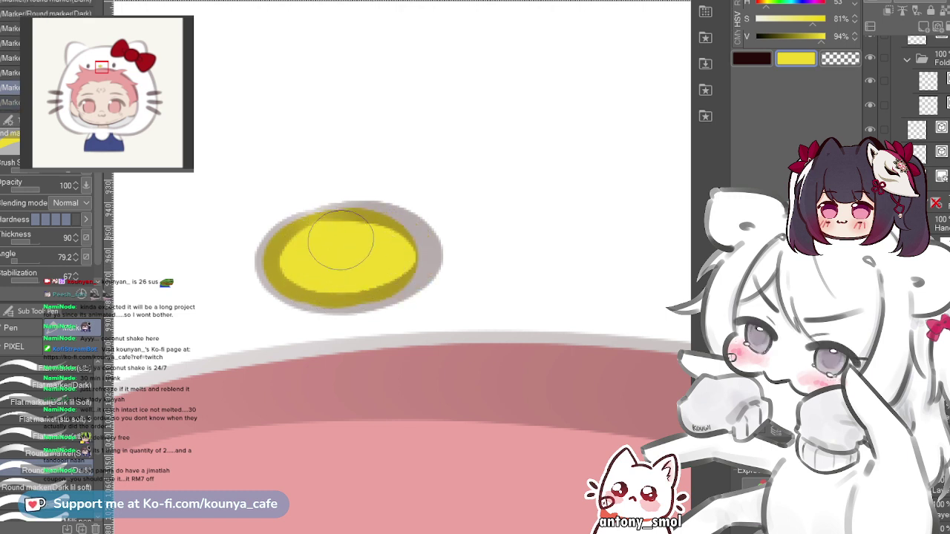
left_click_drag(350, 242, 399, 252)
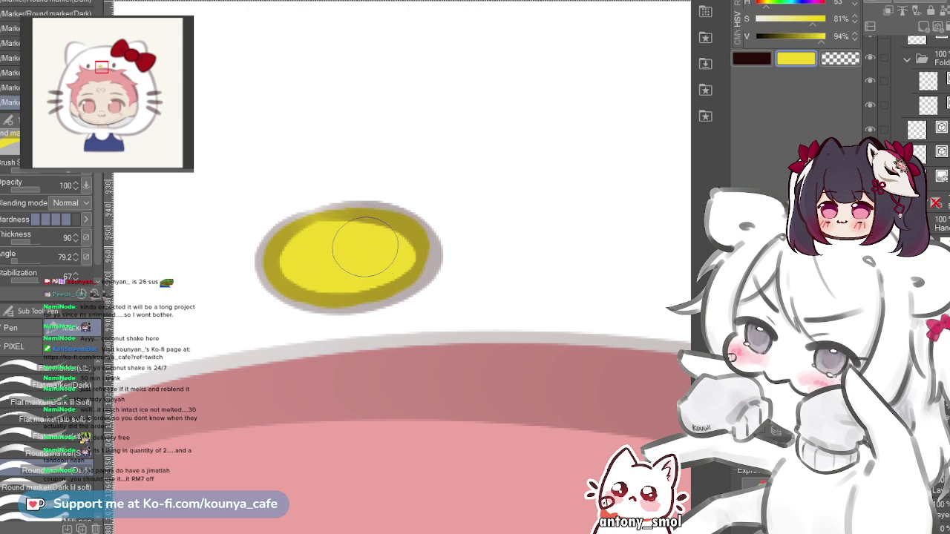
key("ctrl+z")
left_click_drag(344, 235, 397, 257)
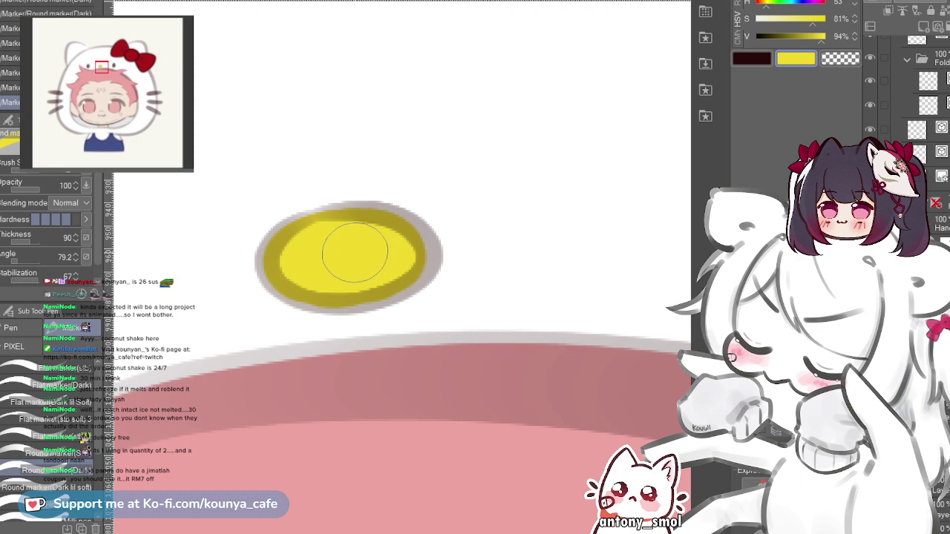
scroll(355, 253, "up", 3)
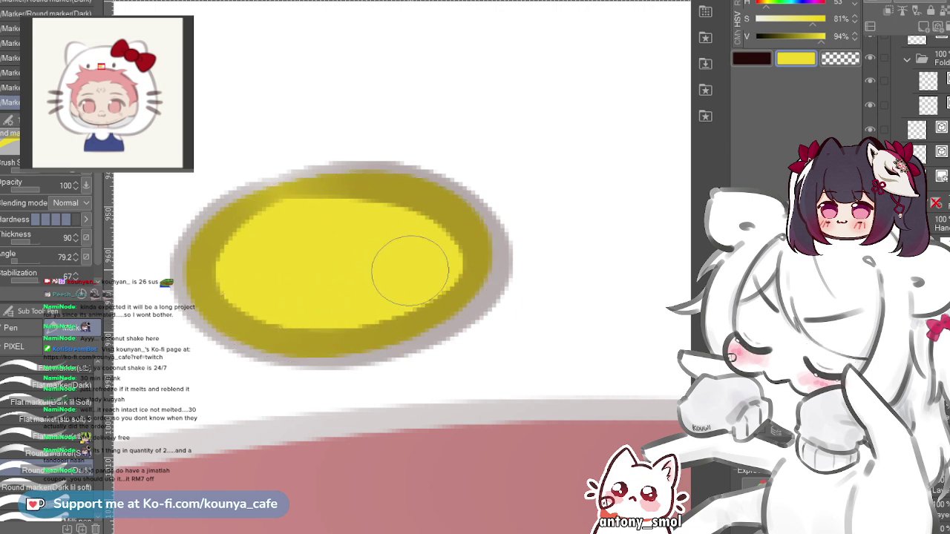
mouse_move(374, 212)
left_mouse_down()
mouse_move(482, 270)
mouse_move(462, 300)
mouse_move(456, 276)
left_mouse_up()
key("ctrl+z")
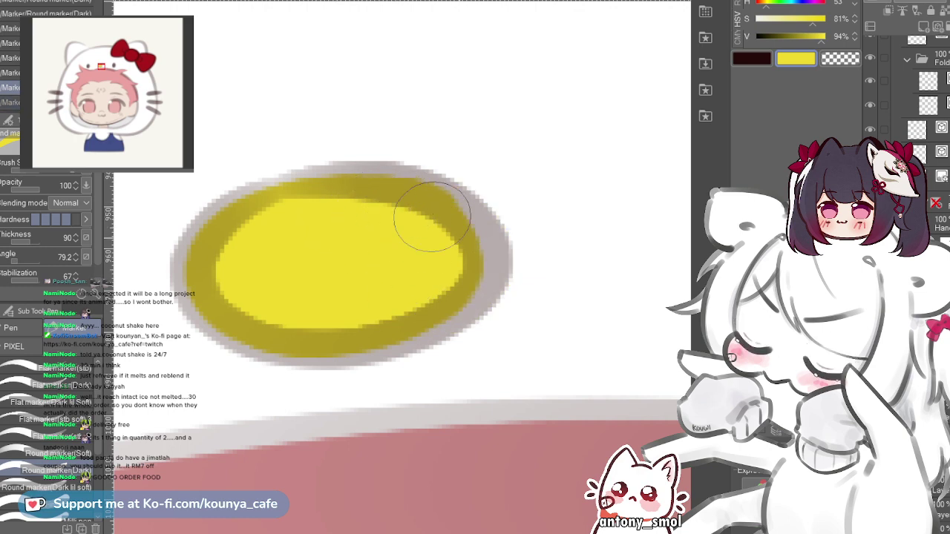
- Paint a round yellow button on the right button sketch of the tank top, redoing it to centre it
scroll(417, 257, "down", 8)
scroll(406, 259, "down", 2)
left_click_drag(406, 260, 324, 210)
scroll(417, 249, "down", 4)
left_click_drag(418, 248, 295, 162)
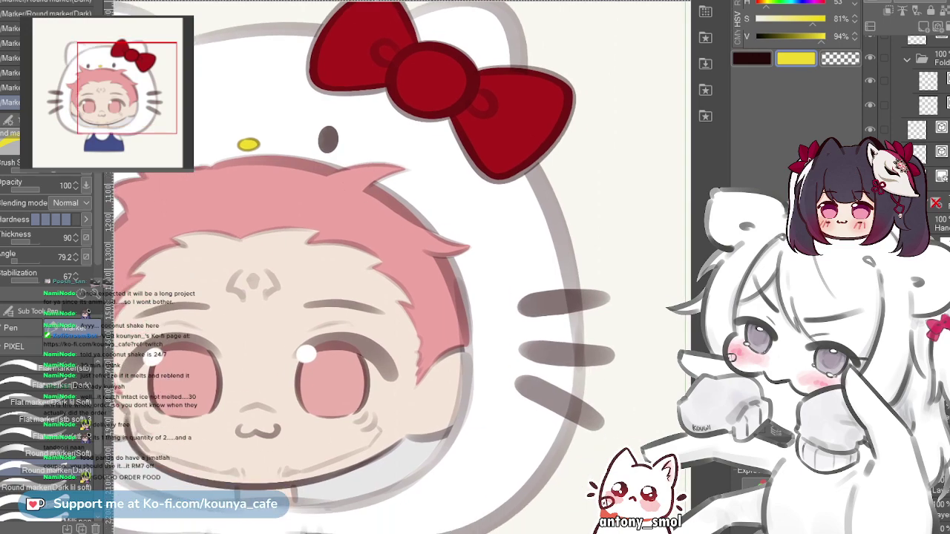
scroll(371, 270, "down", 2)
left_click_drag(371, 269, 412, 112)
scroll(304, 320, "up", 9)
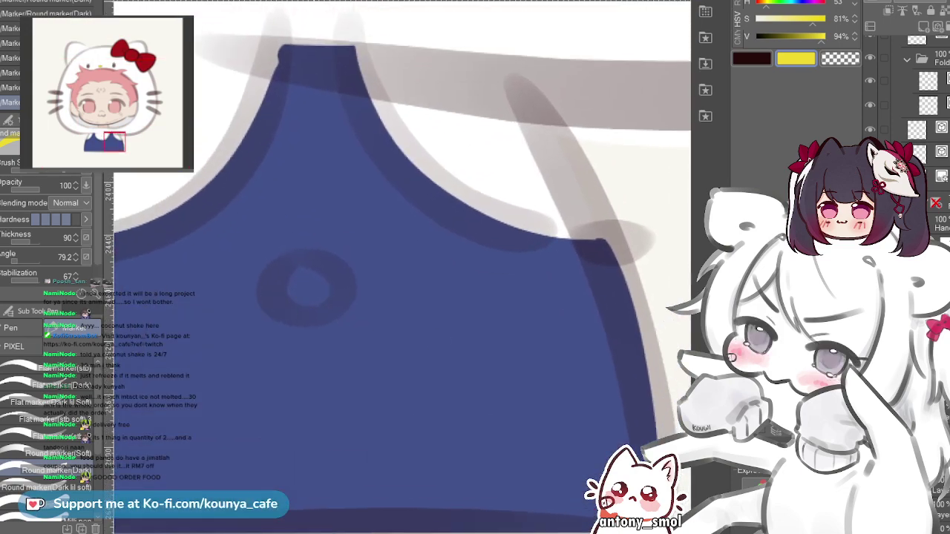
left_click(302, 285)
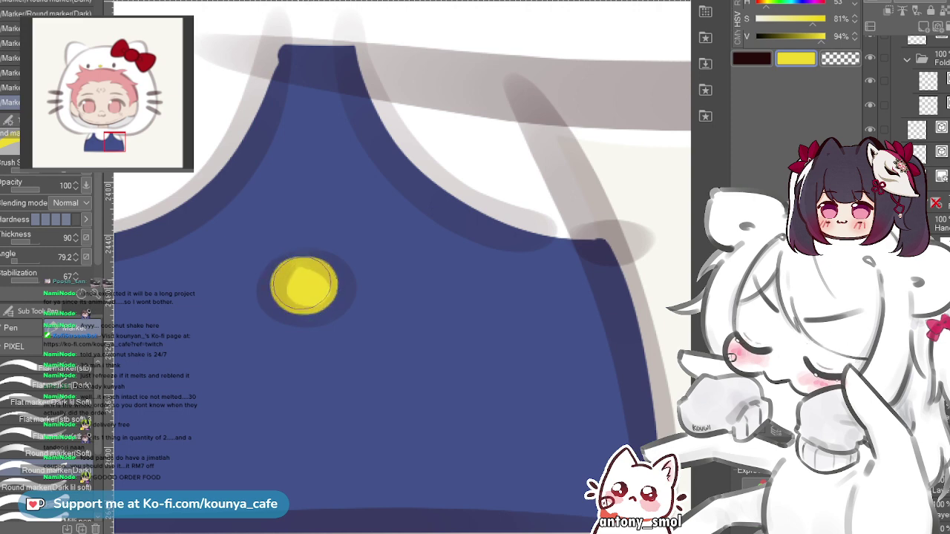
key("ctrl+z")
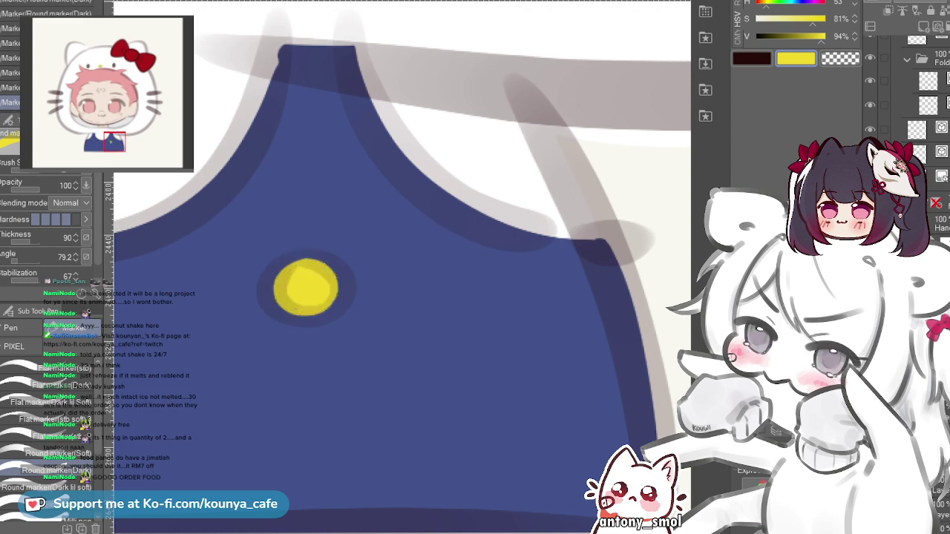
- Paint a round yellow button on the left button sketch of the tank top, redoing the first stroke
scroll(326, 286, "down", 4)
scroll(371, 305, "up", 2)
scroll(292, 330, "up", 2)
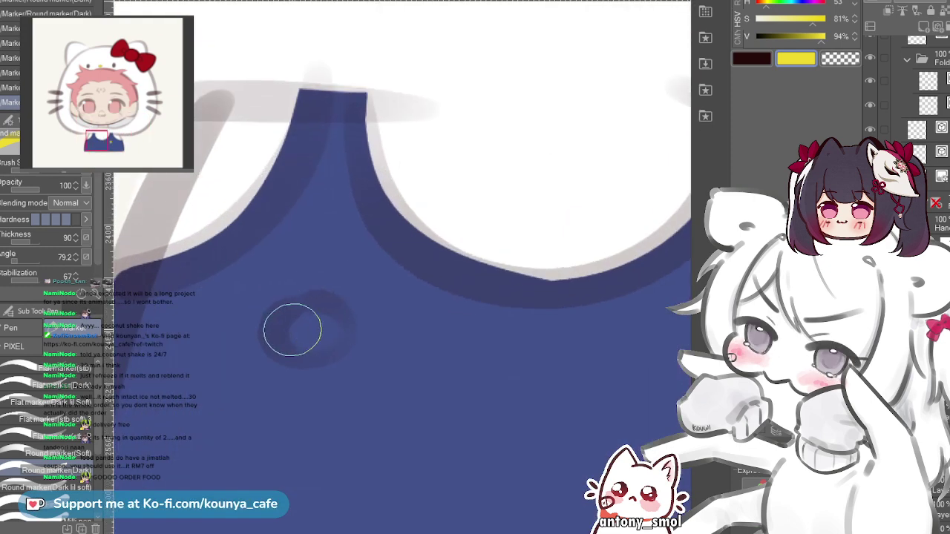
left_click_drag(297, 325, 306, 331)
key("ctrl+z")
scroll(305, 329, "down", 5)
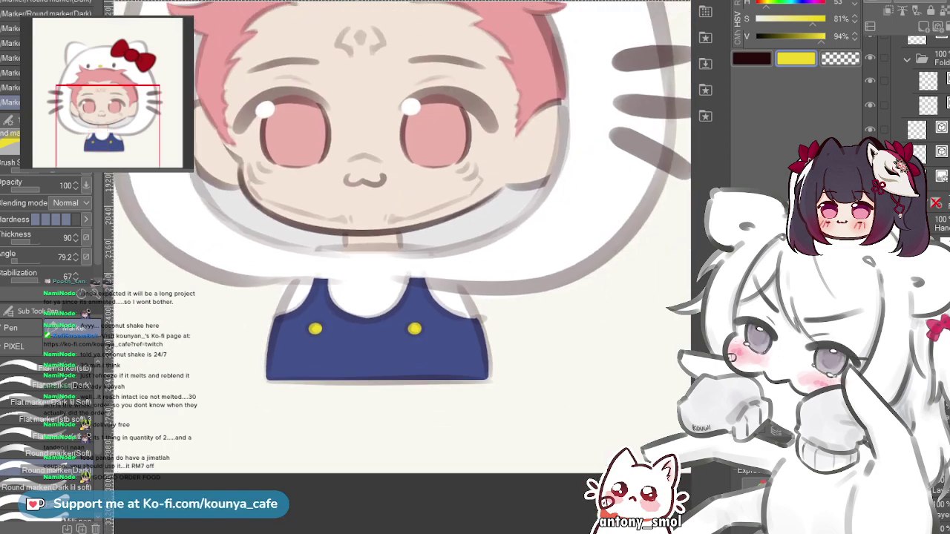
- Merge a copy of the Character sketch folder into a single layer and delete the ruler that comes with it
scroll(330, 255, "down", 2)
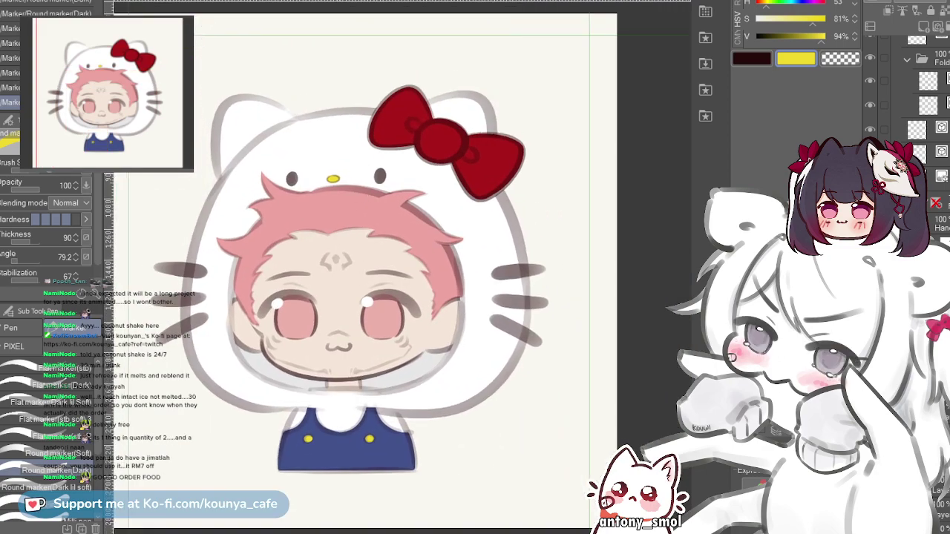
scroll(260, 334, "up", 2)
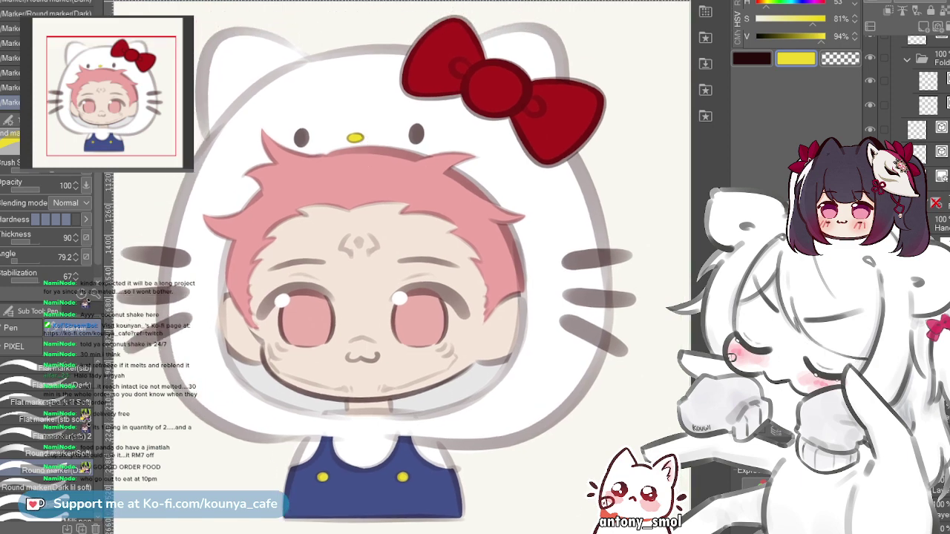
scroll(371, 275, "down", 3)
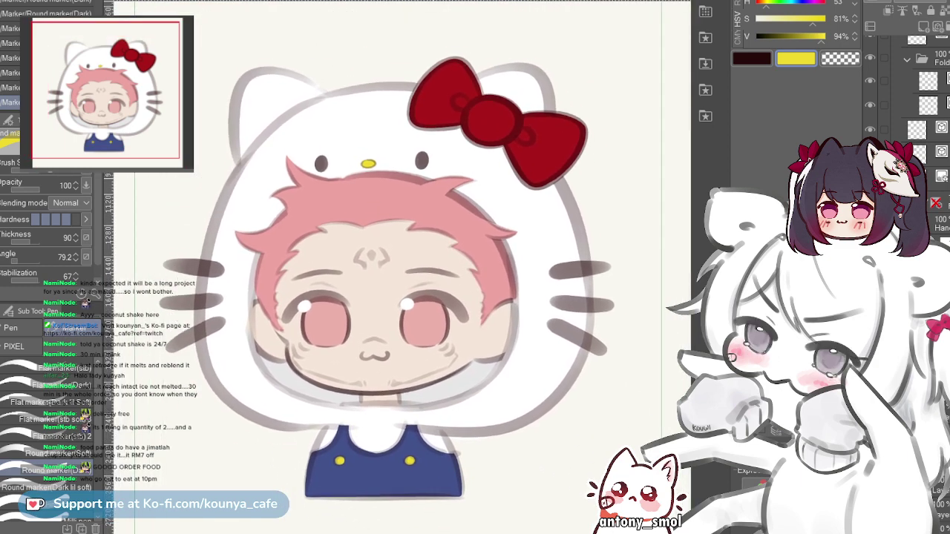
scroll(400, 275, "down", 1)
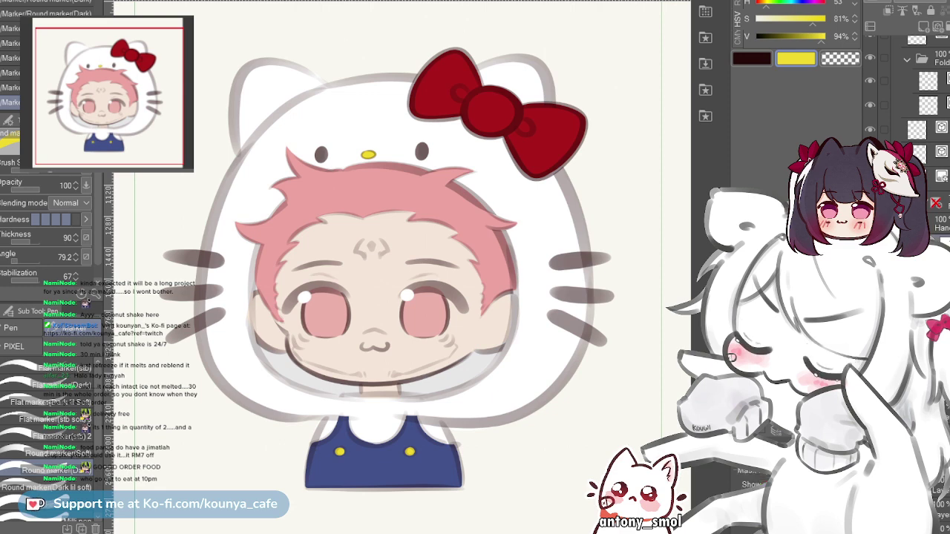
scroll(905, 123, "up", 3)
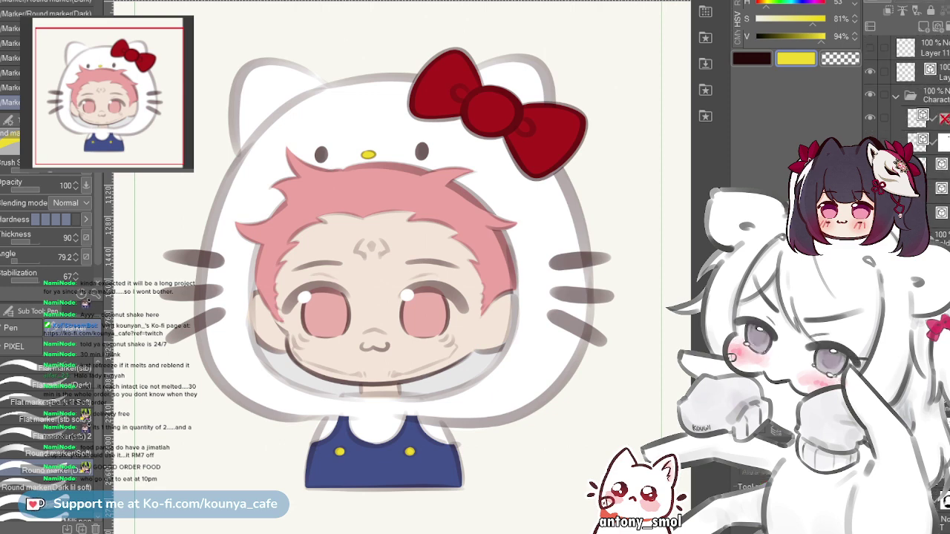
left_click(925, 95)
left_click(896, 96)
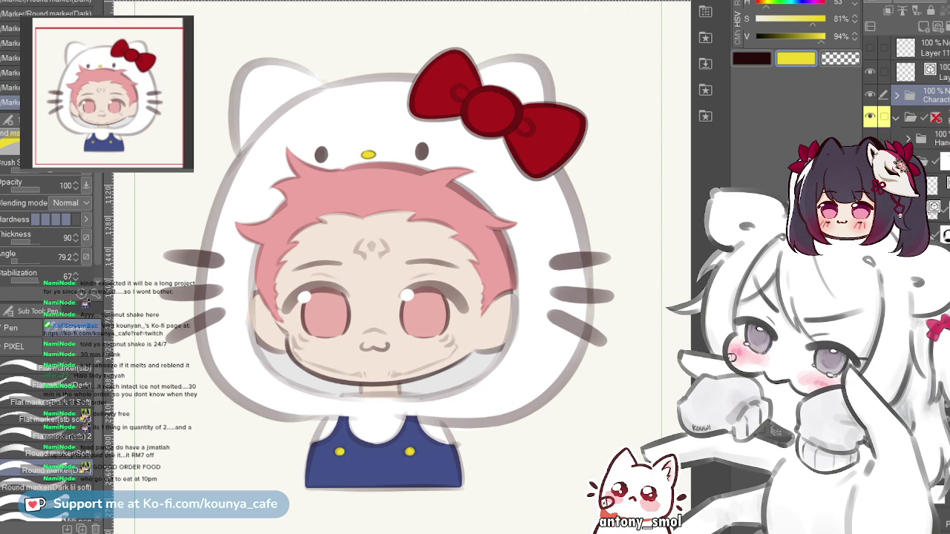
left_click_drag(920, 117, 920, 85)
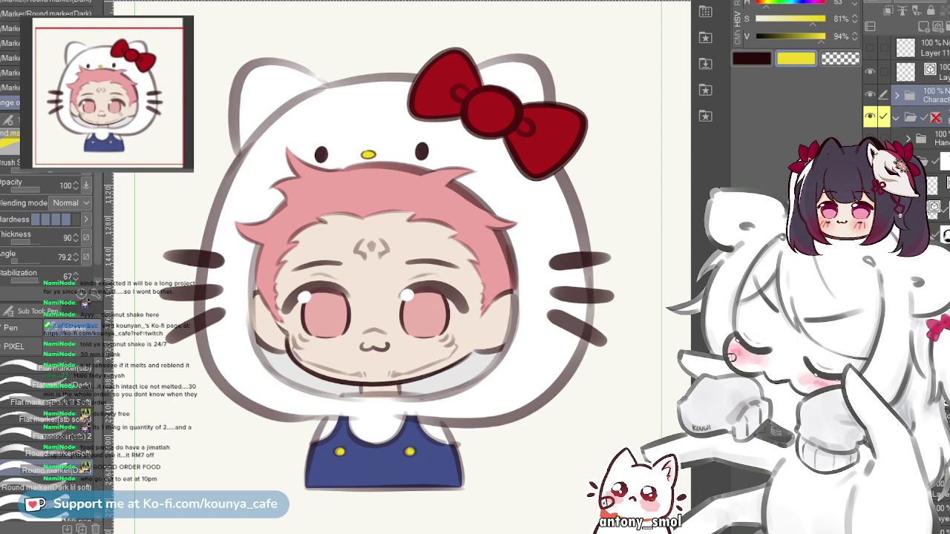
key("shift+alt+e")
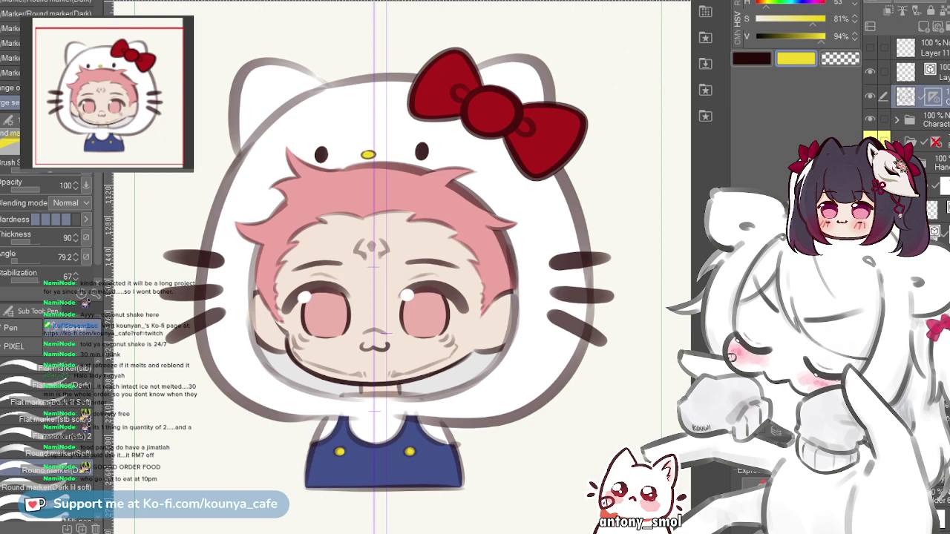
key("Delete")
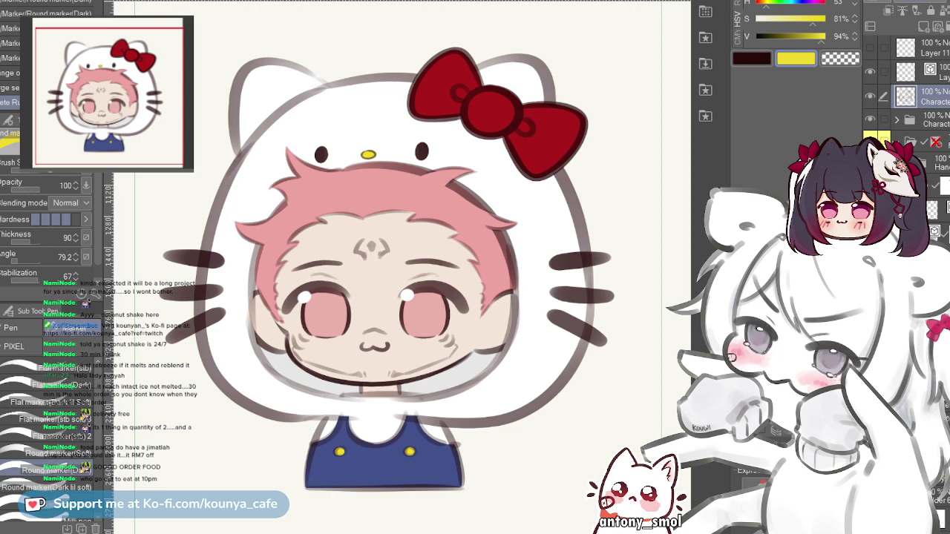
- Place the merged sketch layer in its own folder and duplicate it several times to darken the lines
key("ctrl+g")
left_click(920, 117)
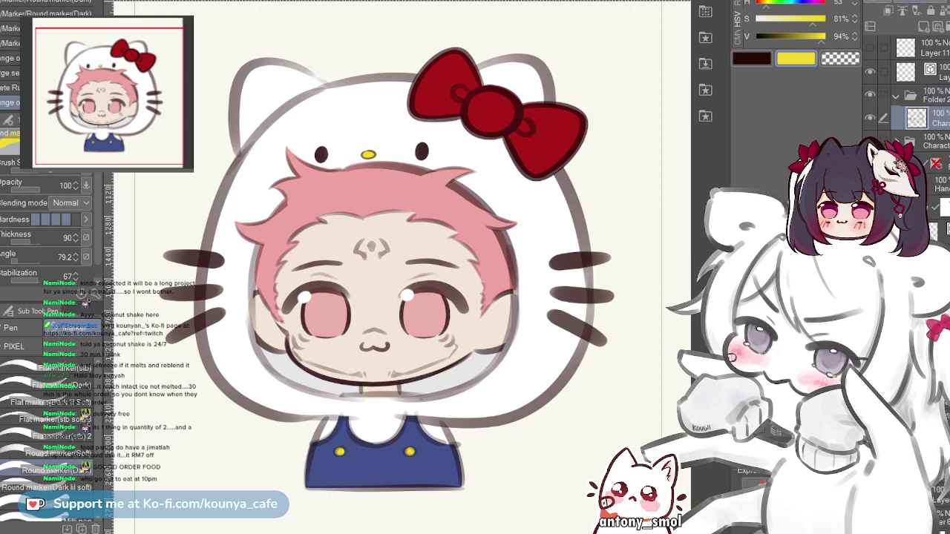
key("ctrl+c")
key("ctrl+v")
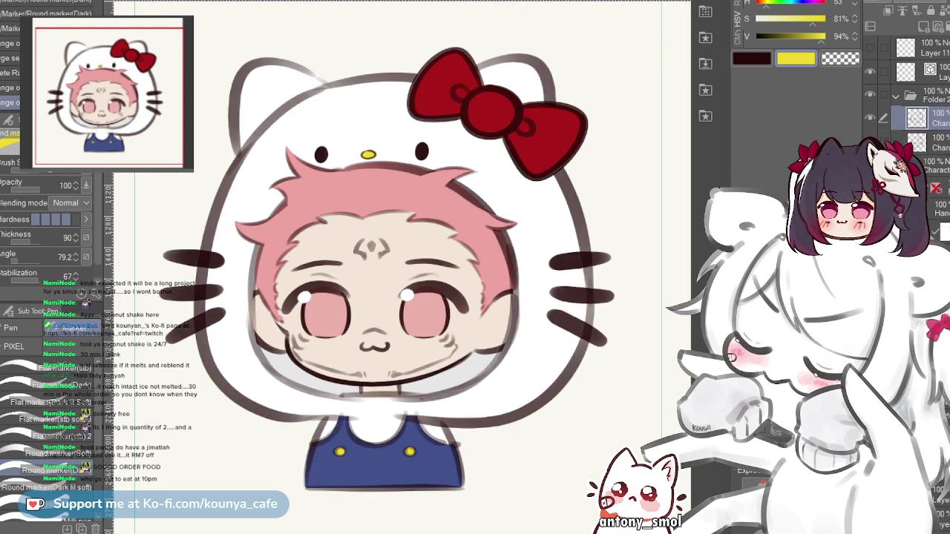
key("ctrl+v")
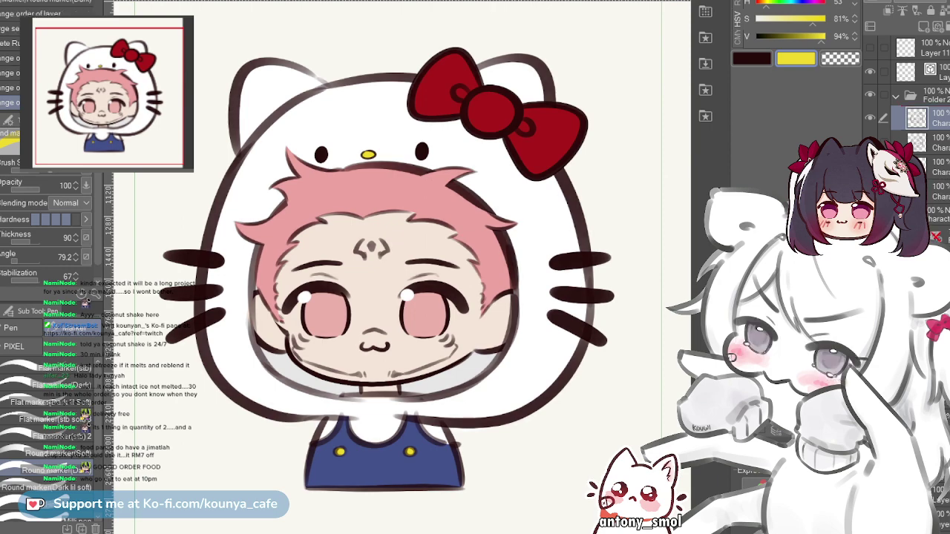
- Examine the darkened line art over the flat colours, both as a whole and around the face and tank top
key("ctrl+0")
scroll(487, 239, "up", 3)
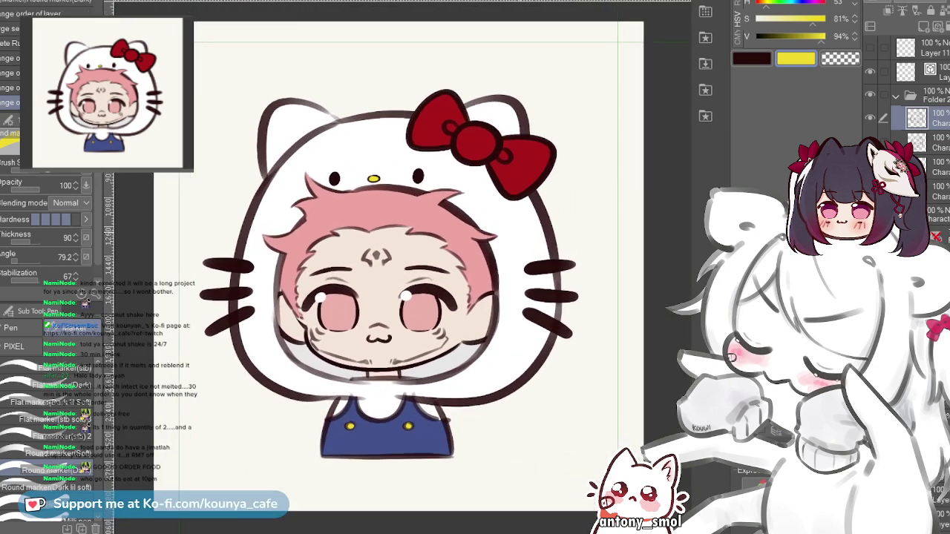
left_click_drag(486, 239, 505, 220)
key("ctrl+plus")
key("ctrl+plus")
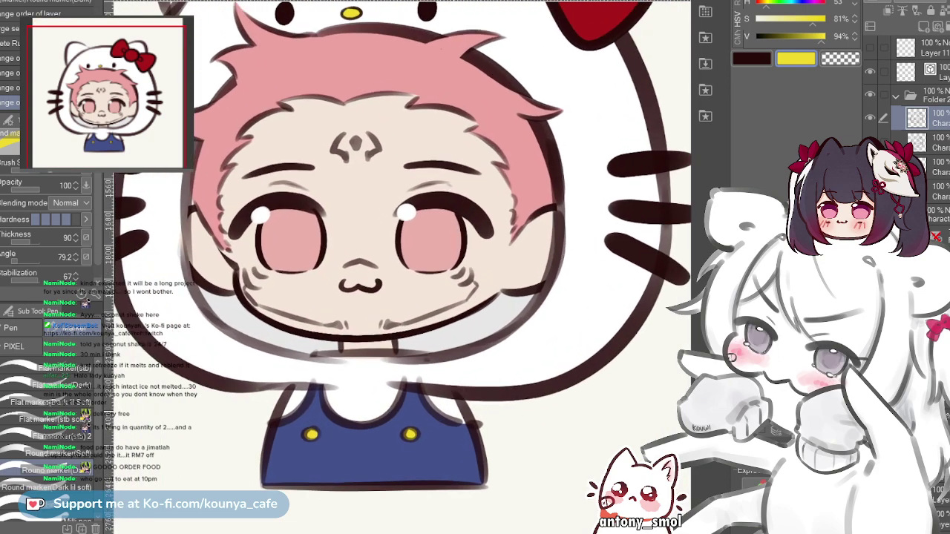
key("ctrl+0")
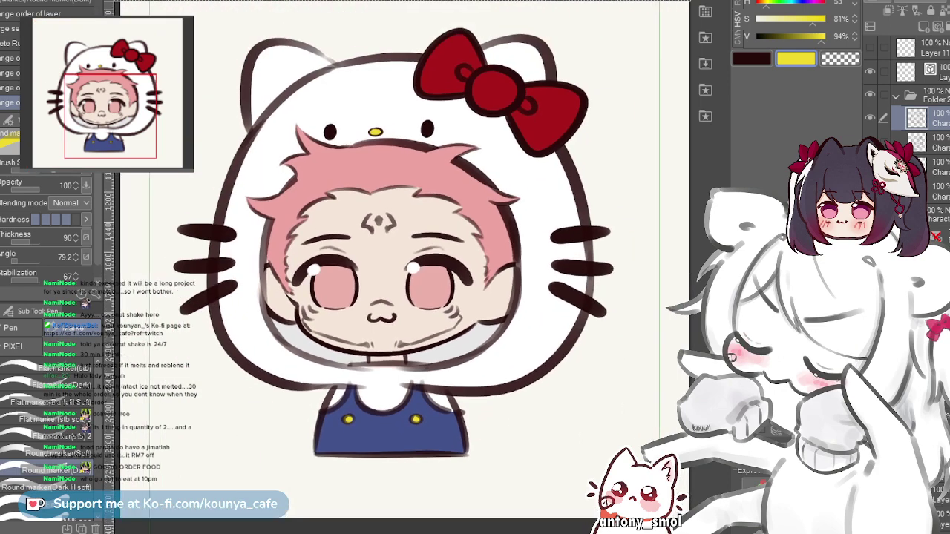
key("ctrl+plus")
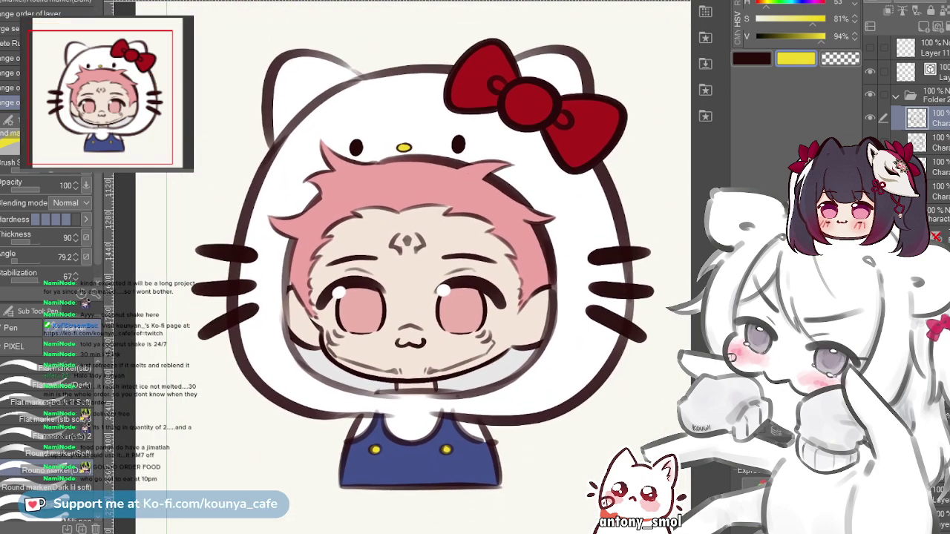
- Add a layer mask to the folder of sketch copies and clean up stray lines with the Hard eraser
left_click(925, 95)
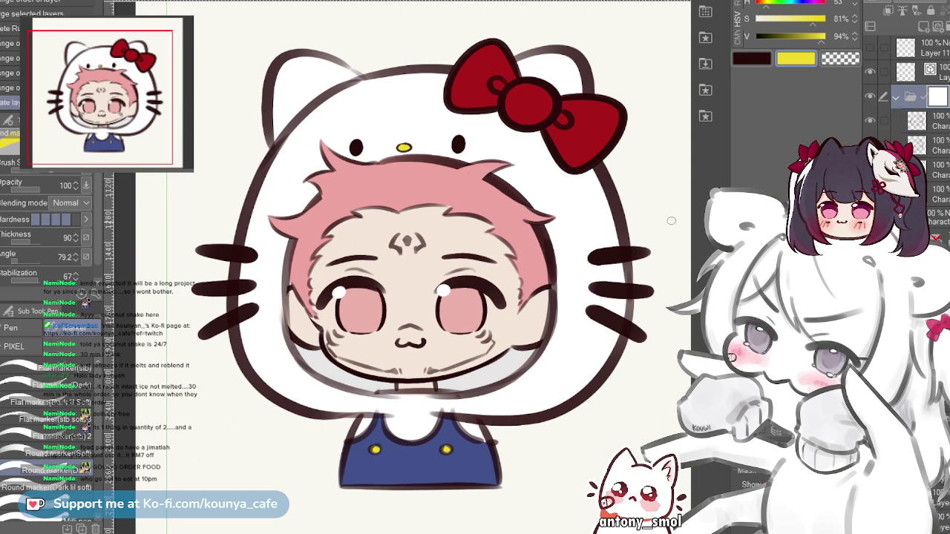
key("e")
scroll(463, 409, "up", 1)
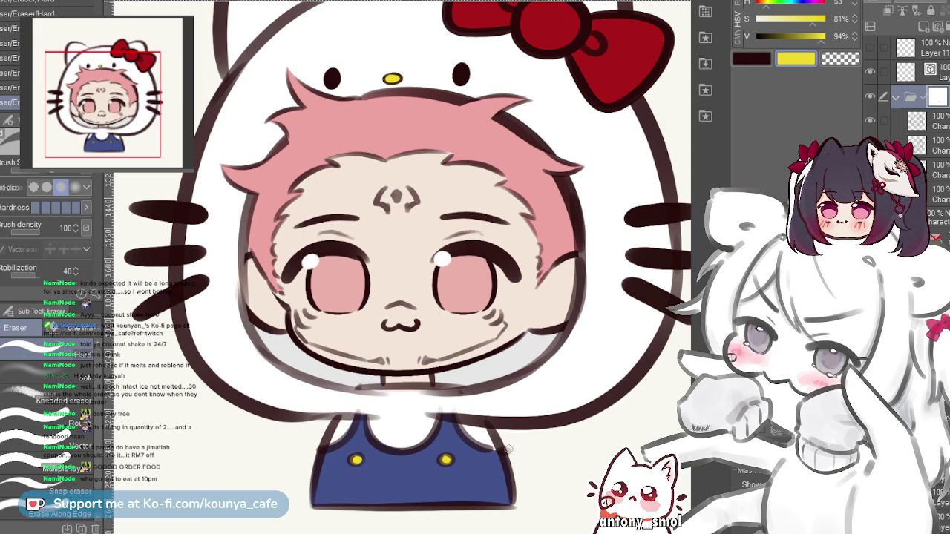
scroll(452, 475, "down", 2)
scroll(451, 475, "up", 1)
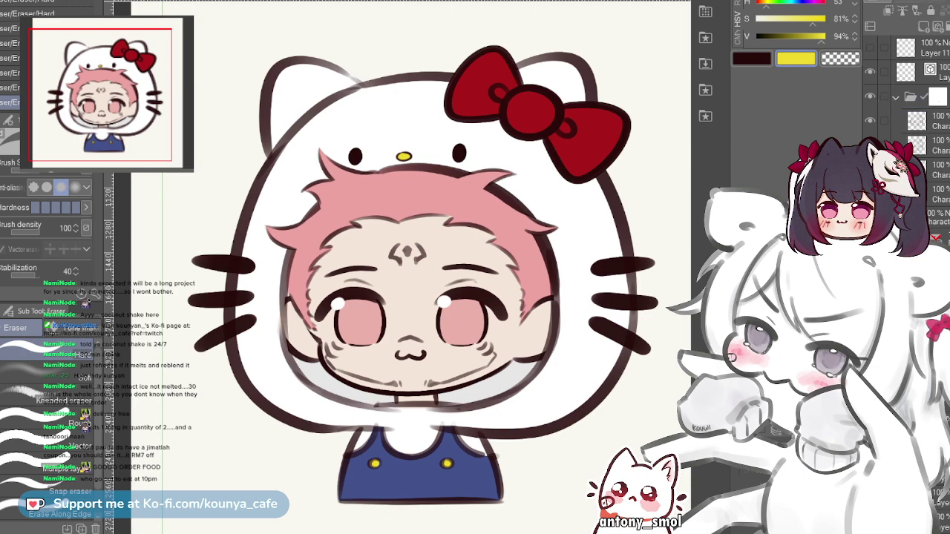
scroll(411, 264, "down", 2)
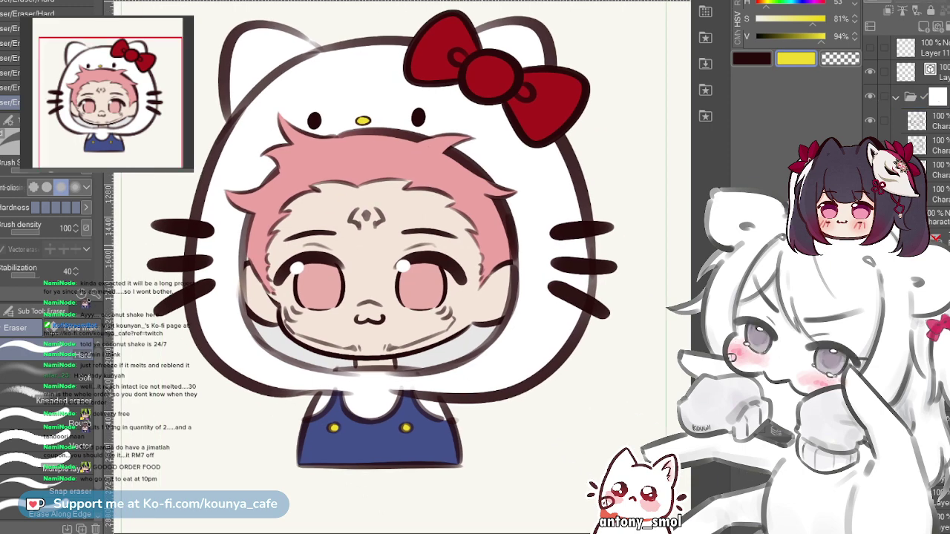
scroll(386, 282, "up", 1)
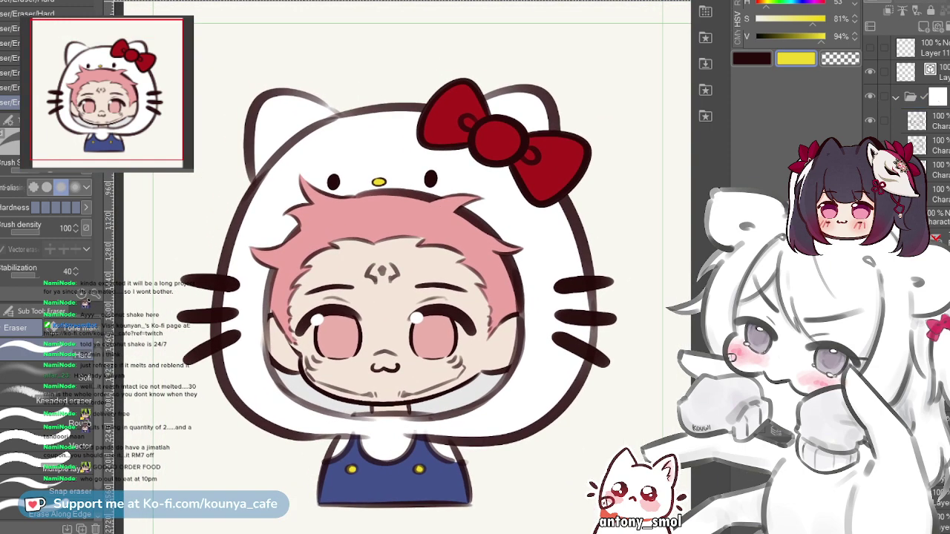
- Switch to the drawing of the chibi in the rabbit-eared hood with a flower, undoing stray changes there
left_click(417, 2)
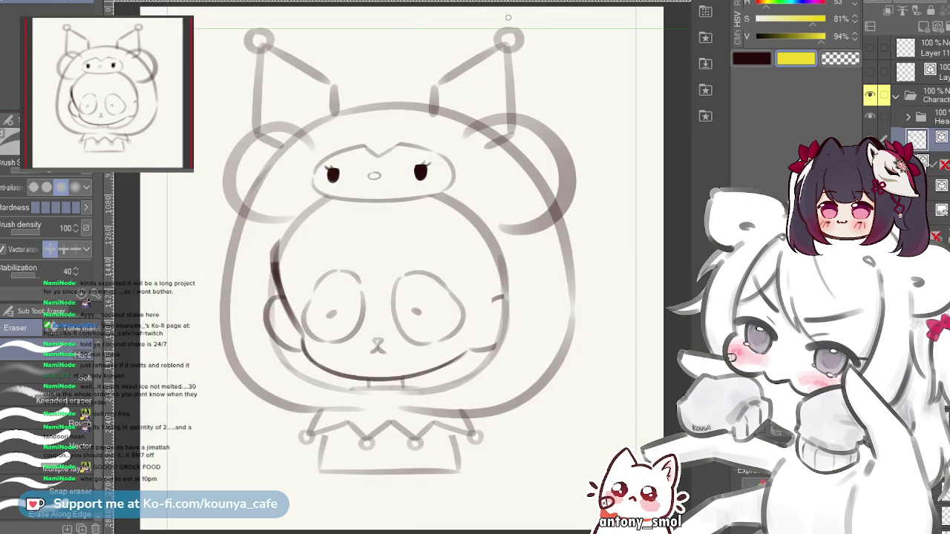
key("ctrl+Tab")
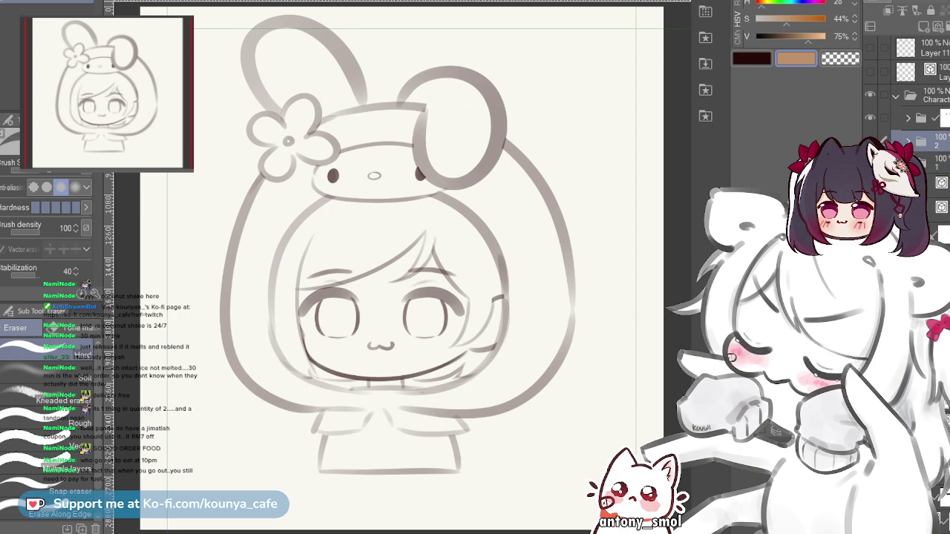
left_click_drag(400, 267, 393, 277)
scroll(328, 320, "up", 2)
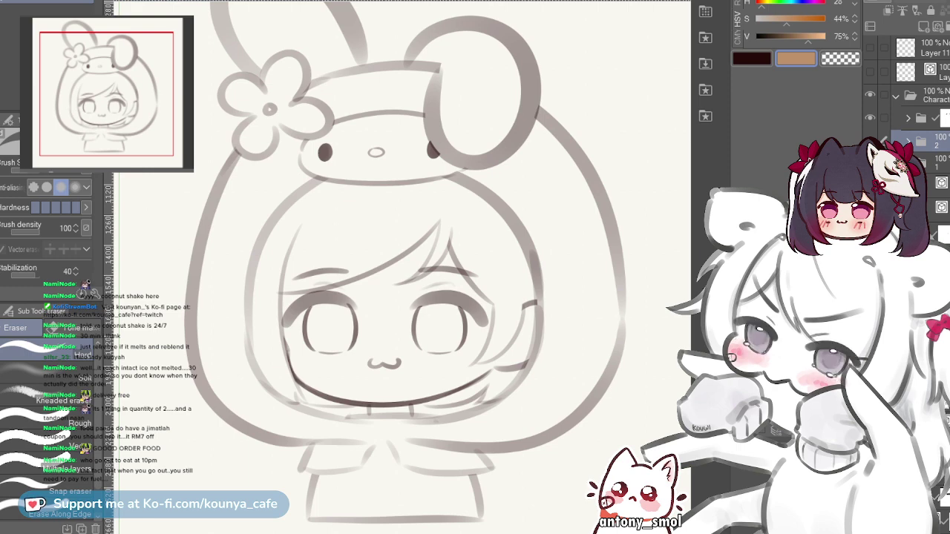
key("ctrl+z")
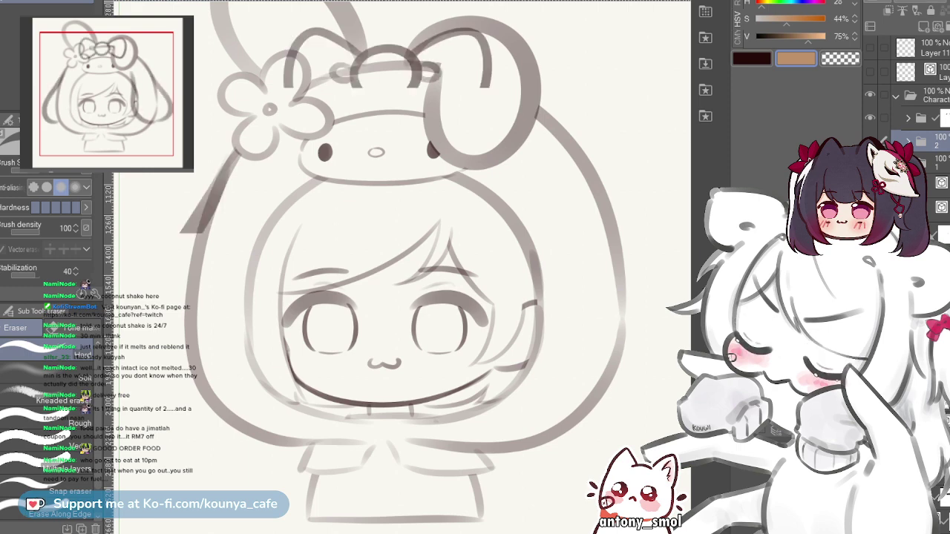
key("ctrl+z")
key("ctrl+z")
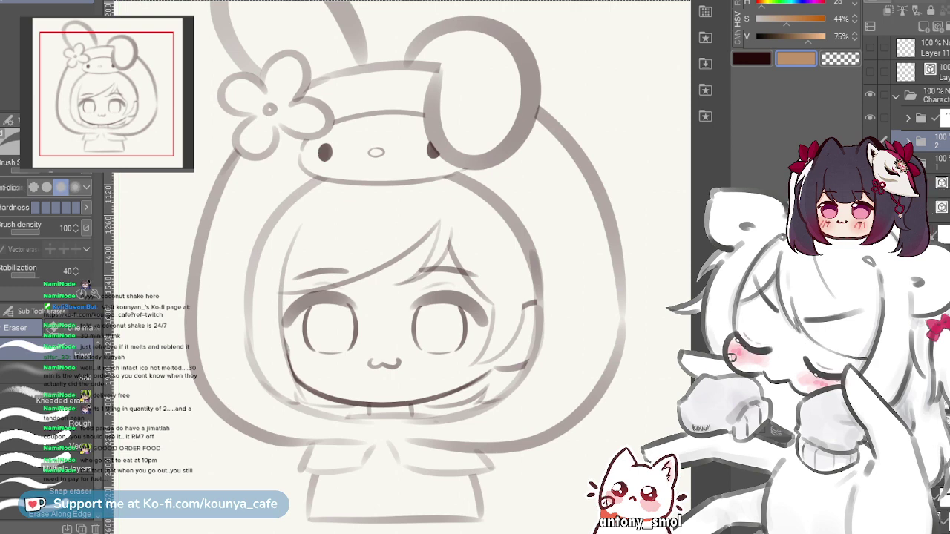
- Collapse the sketch folders, rename the L folder below DRFT as P and replace its contents with a new raster layer
left_click(896, 96)
left_click(896, 118)
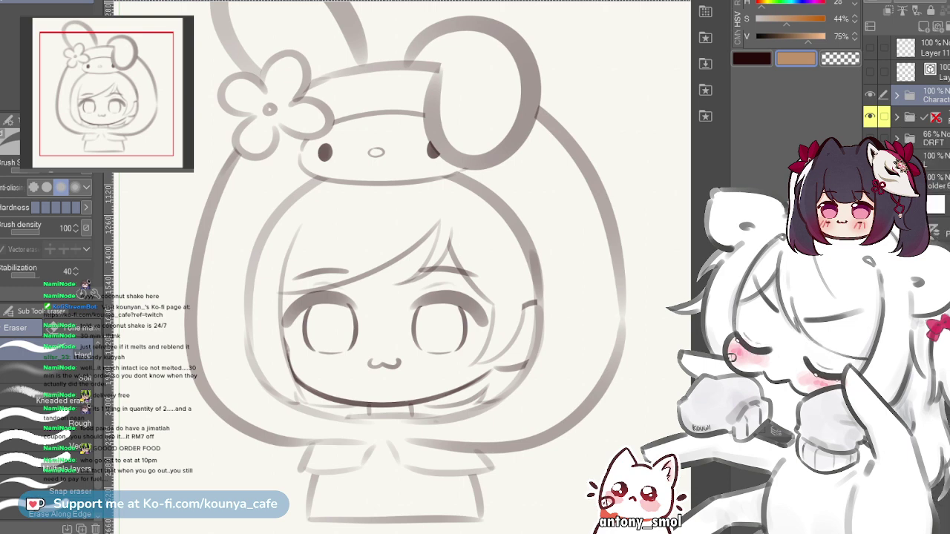
left_click(933, 160)
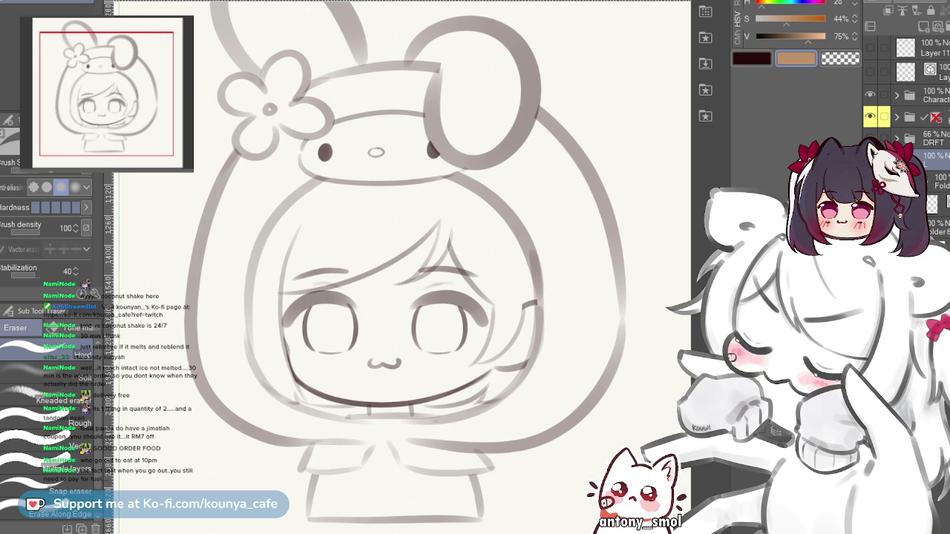
key("Return")
key("ctrl+shift+n")
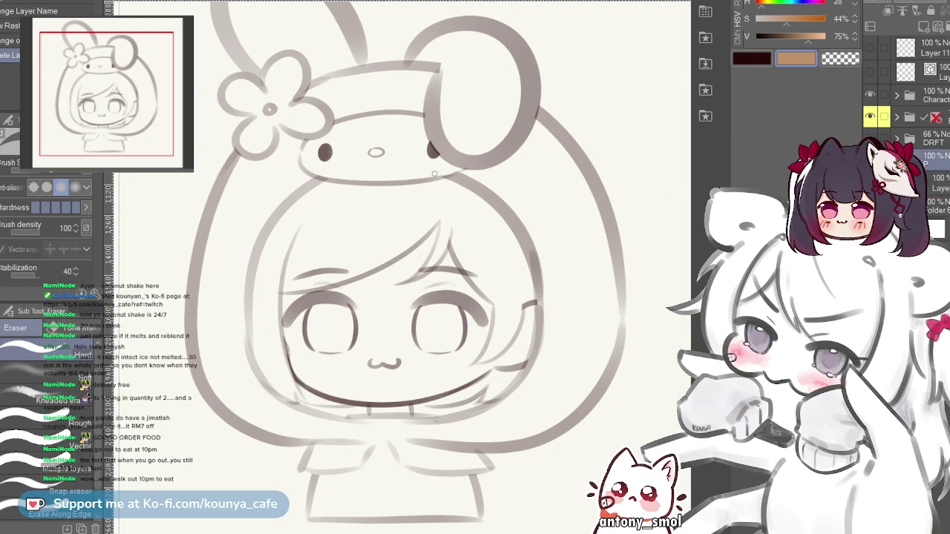
key("alt+[")
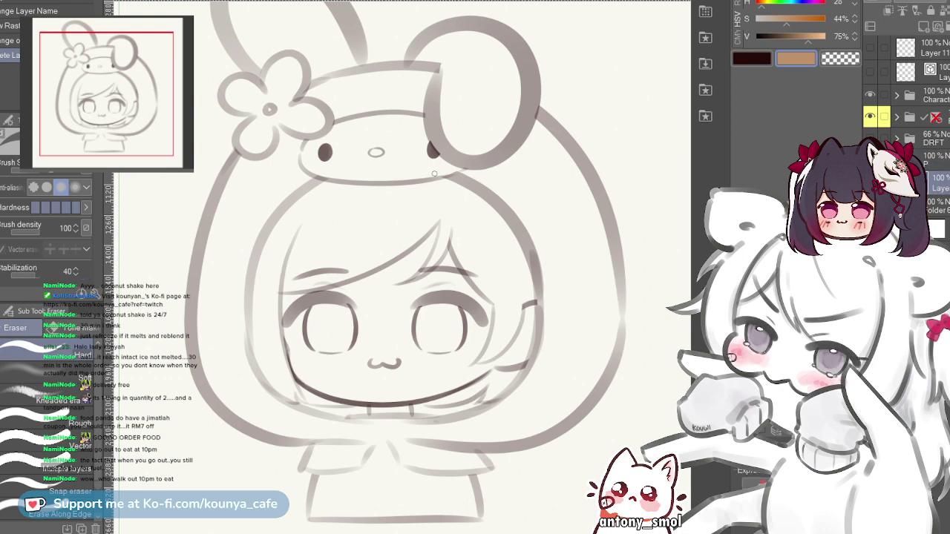
key("alt+bracketright")
key("alt+bracketleft")
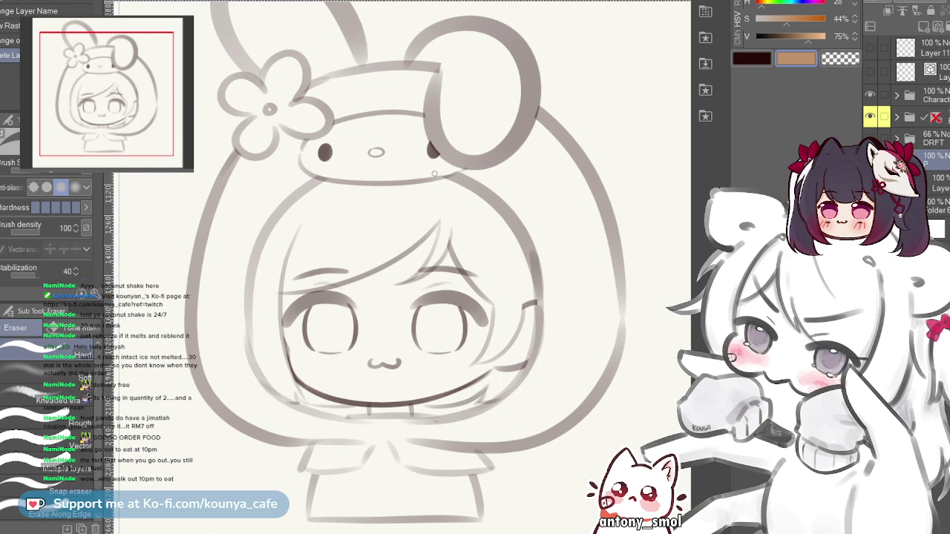
key("alt+bracketleft")
key("alt+bracketright")
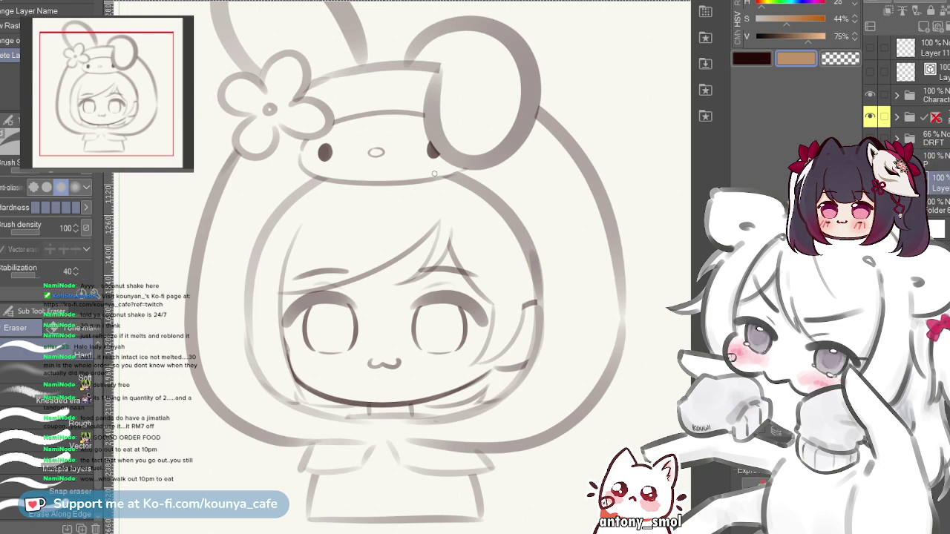
key("alt+bracketright")
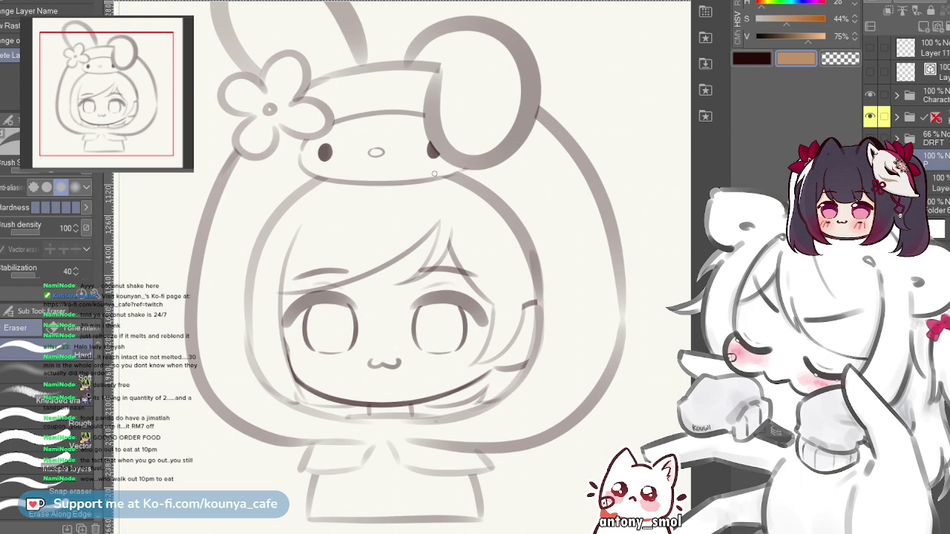
- On the new raster layer inside P, paint a light-brown marker arc along the top of the face opening under the hood
key("alt+bracketleft")
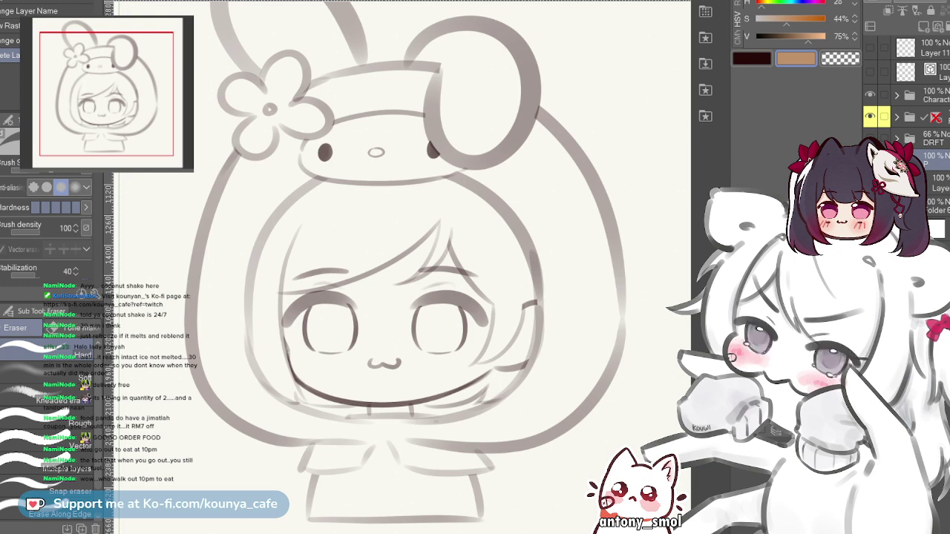
left_click(938, 183)
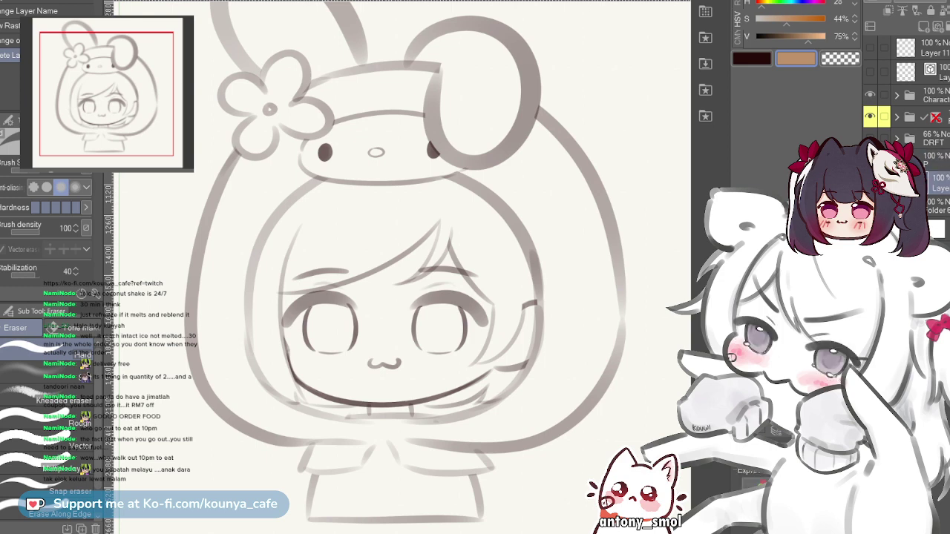
mouse_move(397, 208)
left_mouse_down()
mouse_move(363, 213)
mouse_move(380, 211)
left_mouse_up()
scroll(364, 221, "up", 2)
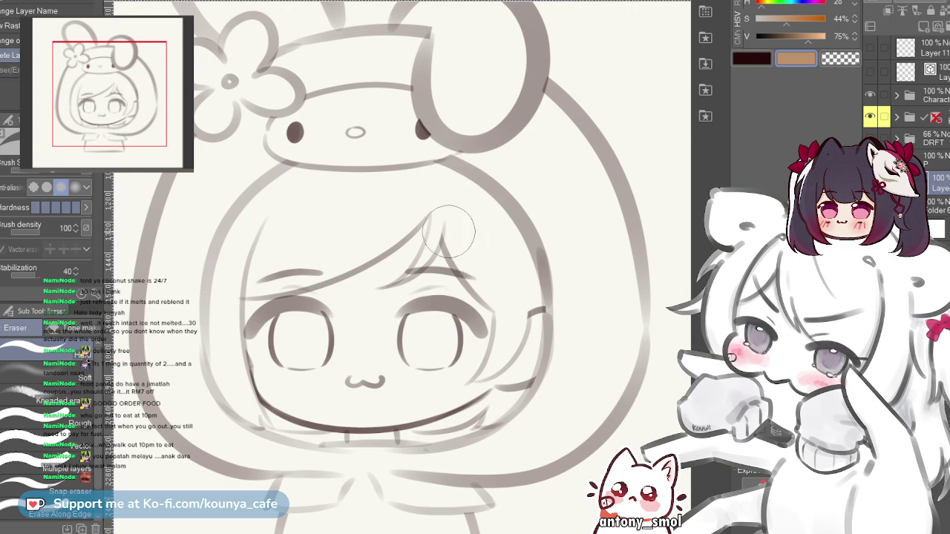
key("p")
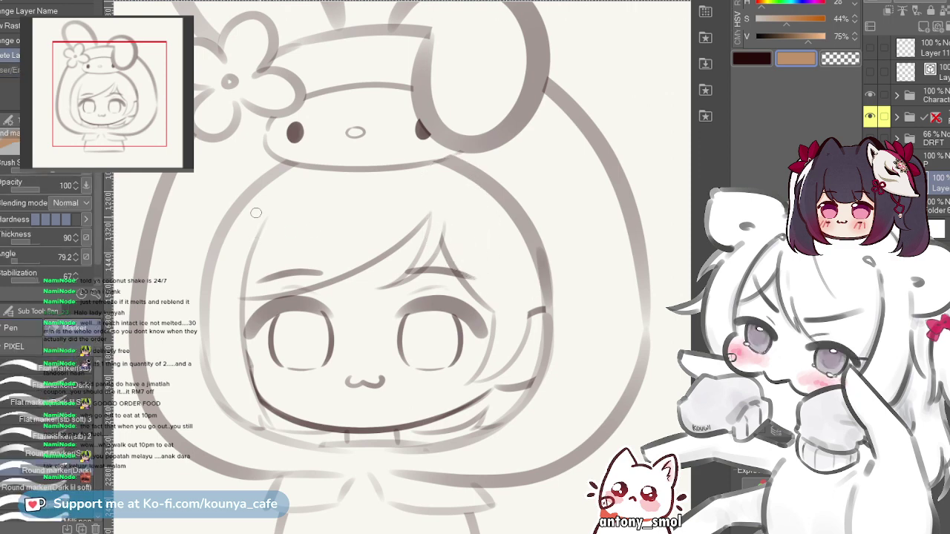
mouse_move(233, 232)
left_mouse_down()
mouse_move(287, 170)
mouse_move(490, 207)
left_mouse_up()
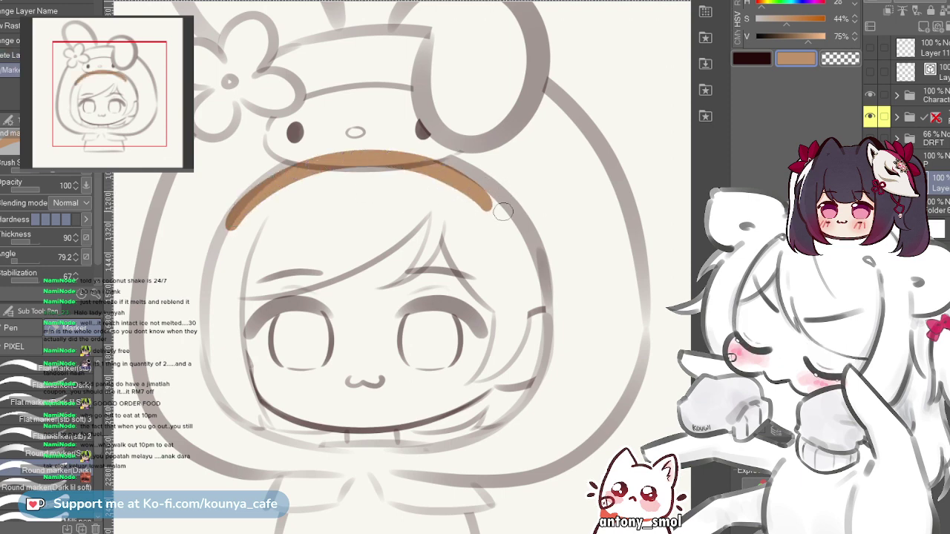
- Transform the brown arc by shifting it slightly up and to the right to follow the sketched hood opening
scroll(446, 179, "up", 2)
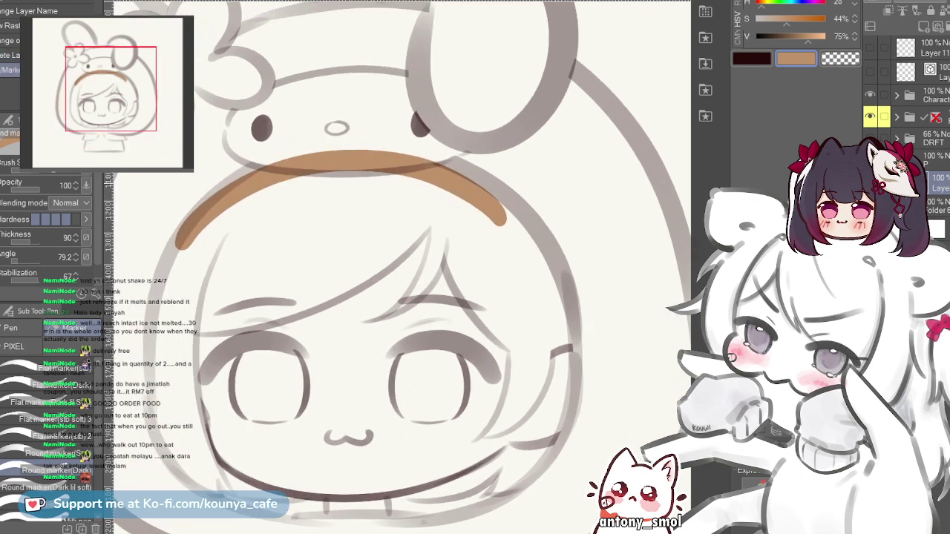
key("ctrl+t")
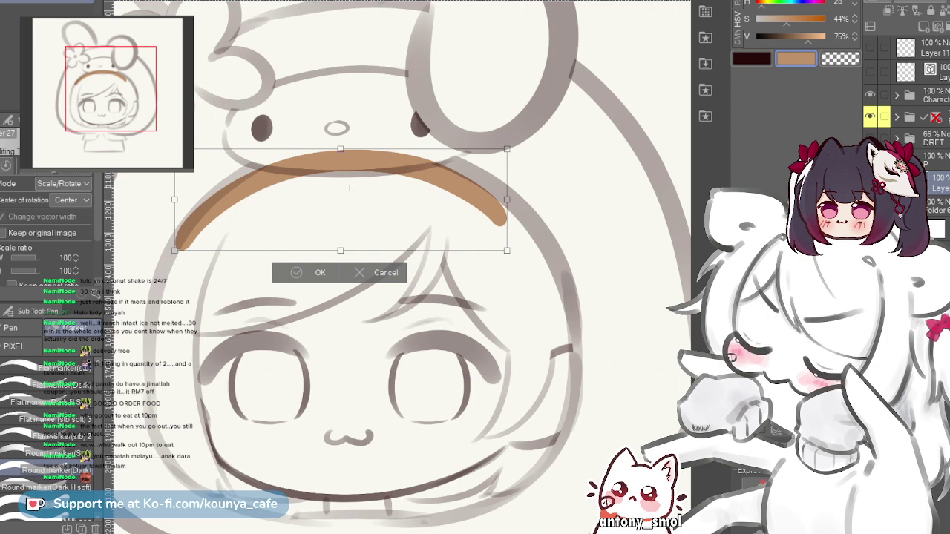
left_click_drag(340, 199, 345, 195)
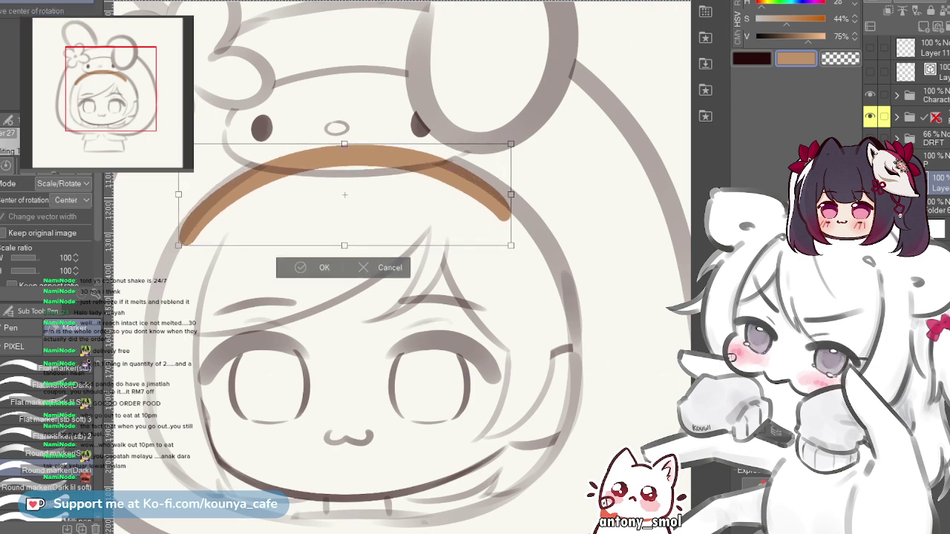
key("Up")
key("Up")
key("Right")
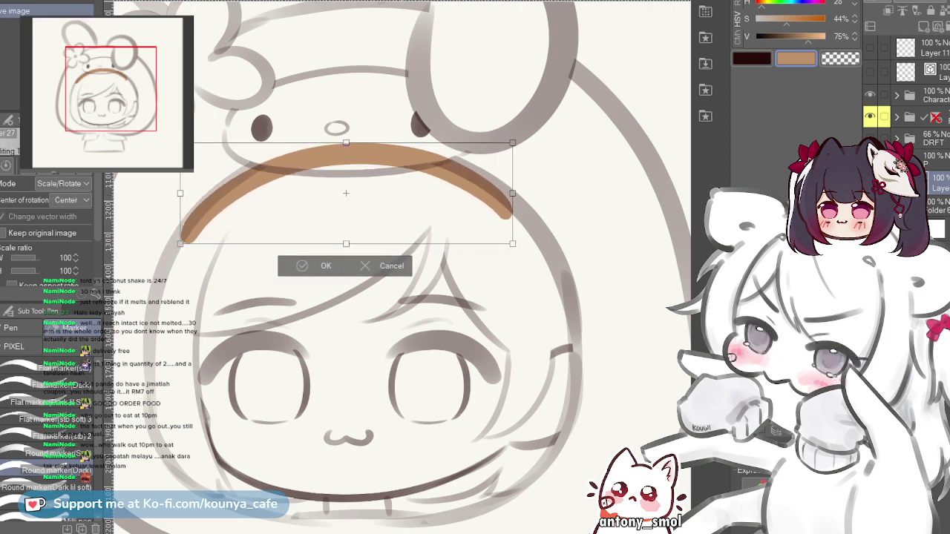
key("Return")
left_click_drag(402, 201, 392, 175)
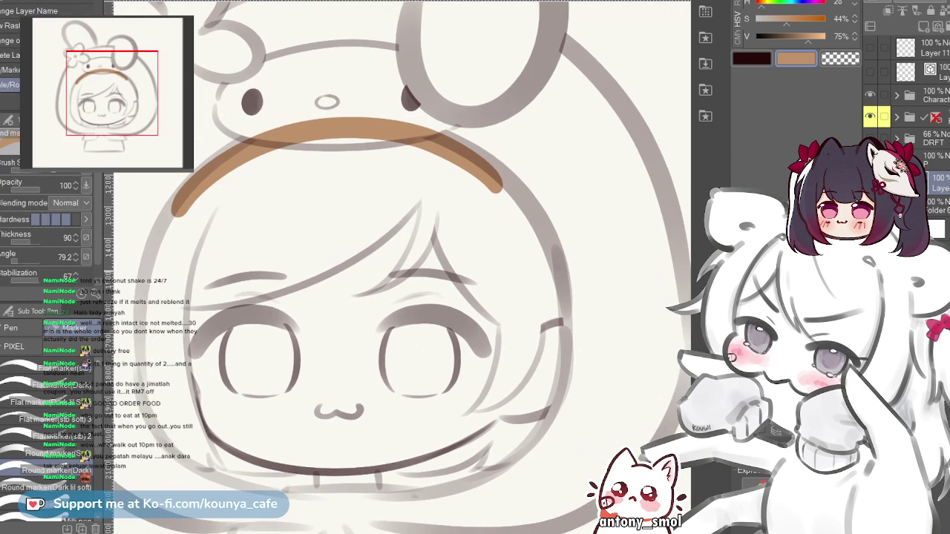
- Paint the brown hair outline from the arc's left end down the hood opening to cheek level, redoing the stroke until it fits
left_click_drag(239, 276, 259, 262)
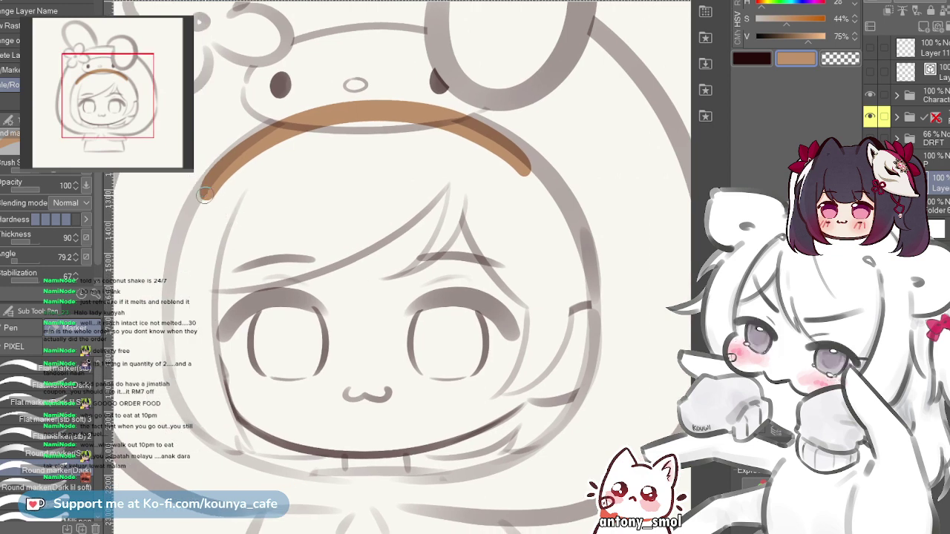
scroll(213, 182, "up", 2)
mouse_move(213, 183)
left_mouse_down()
mouse_move(274, 92)
mouse_move(216, 274)
left_mouse_up()
key("ctrl+z")
left_click_drag(275, 80, 239, 410)
key("ctrl+z")
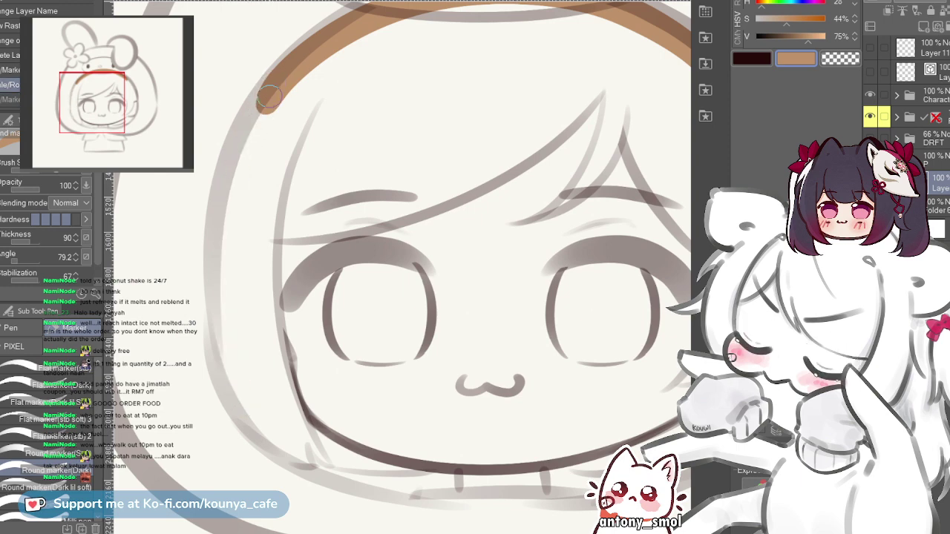
mouse_move(263, 99)
left_mouse_down()
mouse_move(224, 322)
mouse_move(255, 420)
left_mouse_up()
key("ctrl+z")
mouse_move(272, 86)
left_mouse_down()
mouse_move(232, 161)
mouse_move(257, 418)
left_mouse_up()
key("ctrl+z")
mouse_move(271, 86)
left_mouse_down()
mouse_move(222, 275)
mouse_move(256, 418)
left_mouse_up()
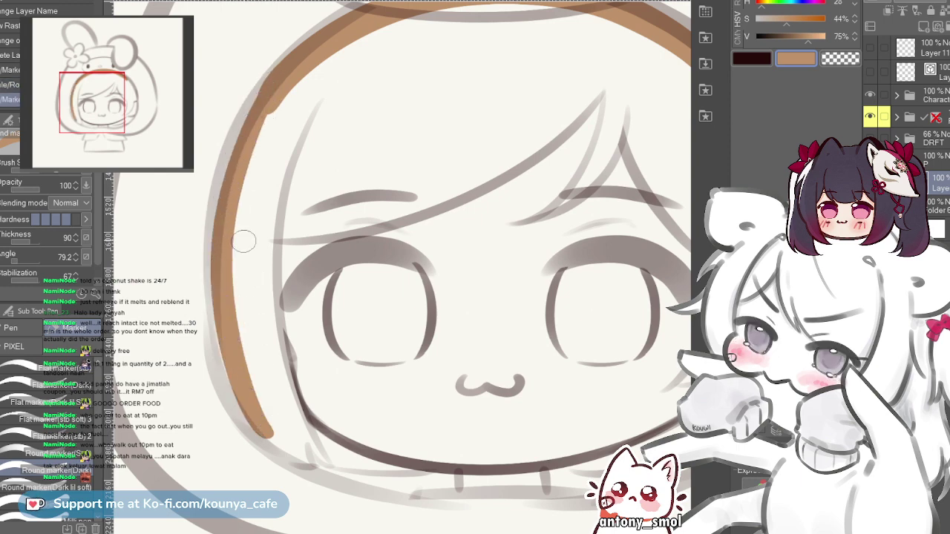
key("ctrl+z")
left_click_drag(265, 98, 256, 427)
key("ctrl+z")
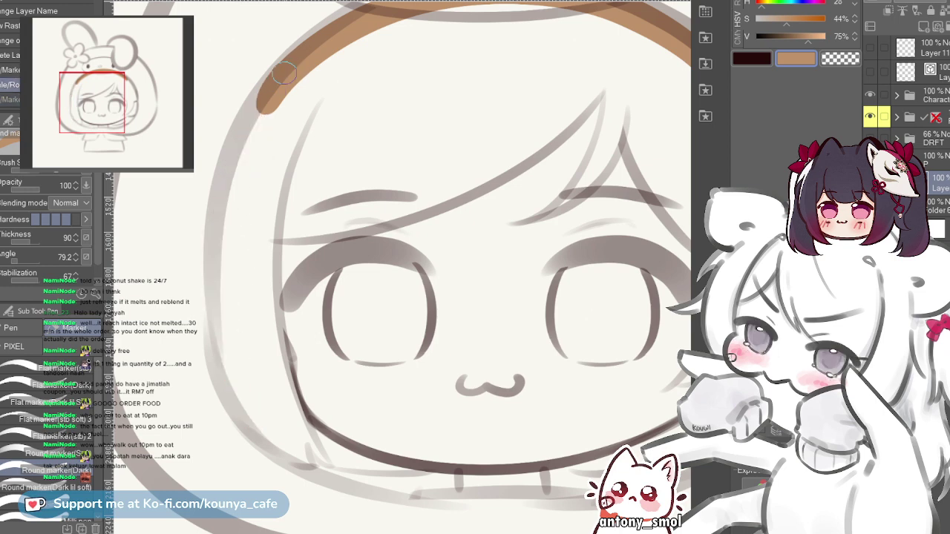
left_click_drag(268, 93, 233, 392)
key("ctrl+z")
mouse_move(274, 85)
left_mouse_down()
mouse_move(218, 252)
mouse_move(257, 405)
left_mouse_up()
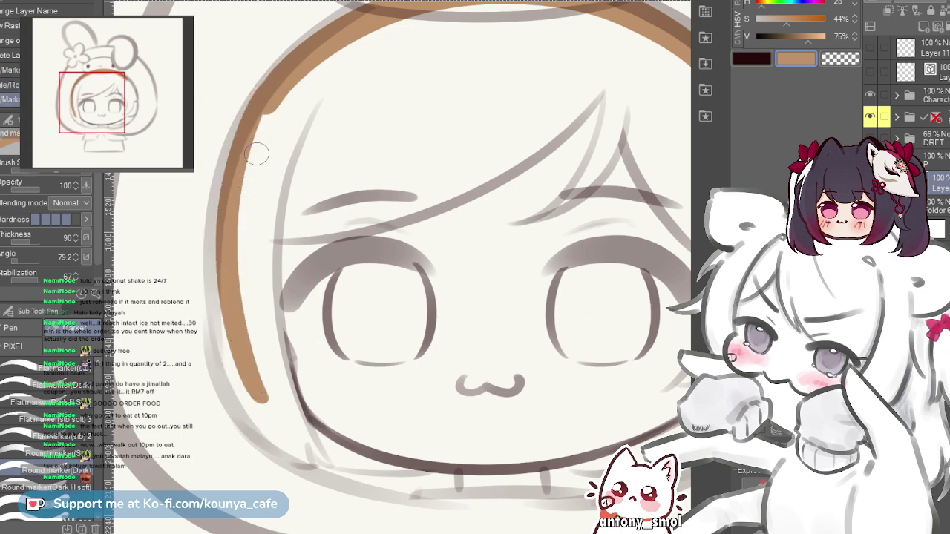
key("ctrl+z")
left_click_drag(261, 122, 258, 406)
key("ctrl+z")
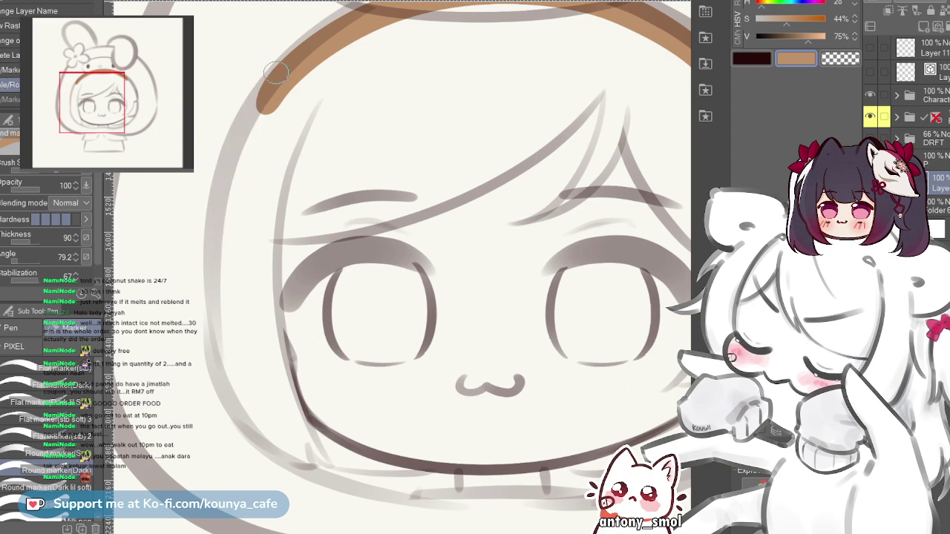
left_click_drag(265, 95, 236, 392)
key("ctrl+z")
left_click_drag(267, 113, 236, 390)
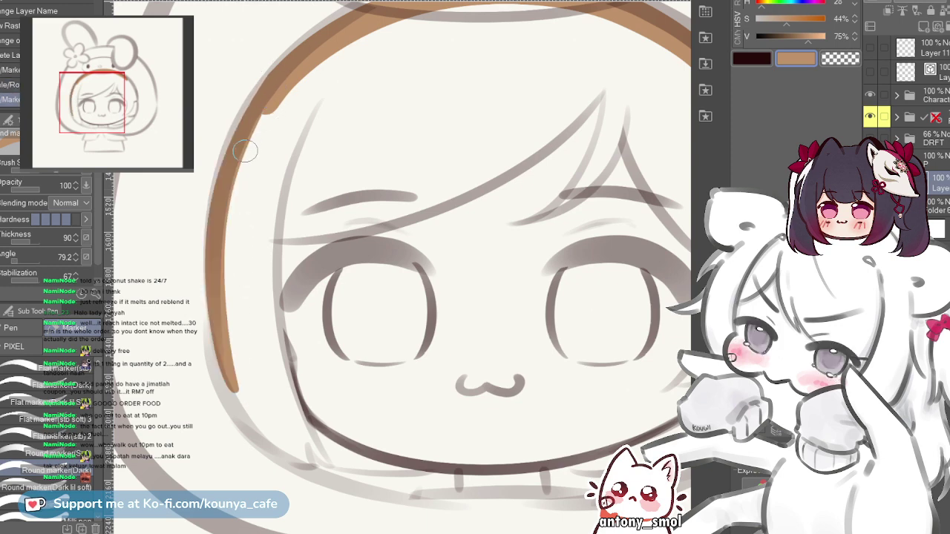
key("ctrl+z")
left_click_drag(266, 103, 242, 389)
key("ctrl+z")
left_click_drag(267, 103, 242, 395)
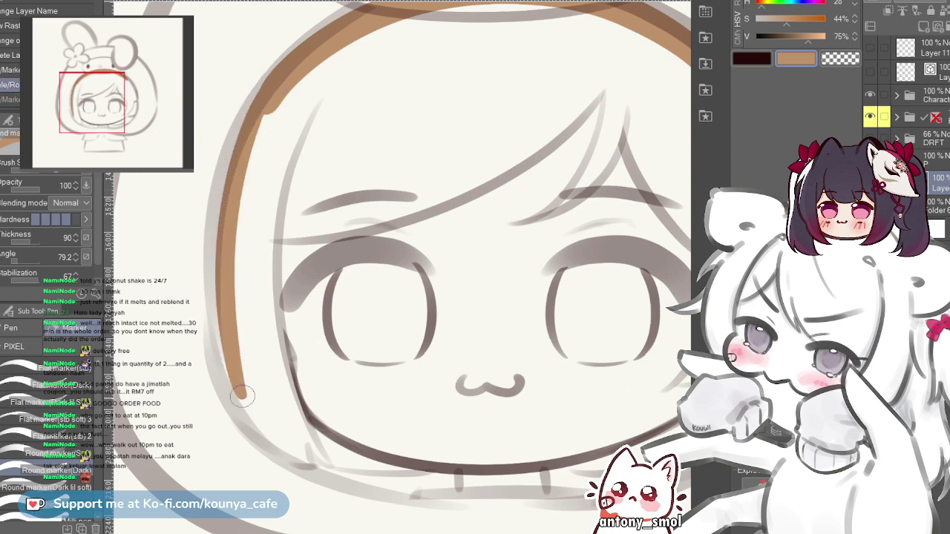
key("ctrl+z")
mouse_move(267, 104)
left_mouse_down()
mouse_move(227, 252)
mouse_move(238, 374)
mouse_move(236, 233)
mouse_move(259, 416)
mouse_move(258, 138)
mouse_move(256, 434)
mouse_move(262, 124)
mouse_move(233, 158)
mouse_move(249, 408)
left_mouse_up()
key("ctrl+z")
key("ctrl+z")
key("ctrl+z")
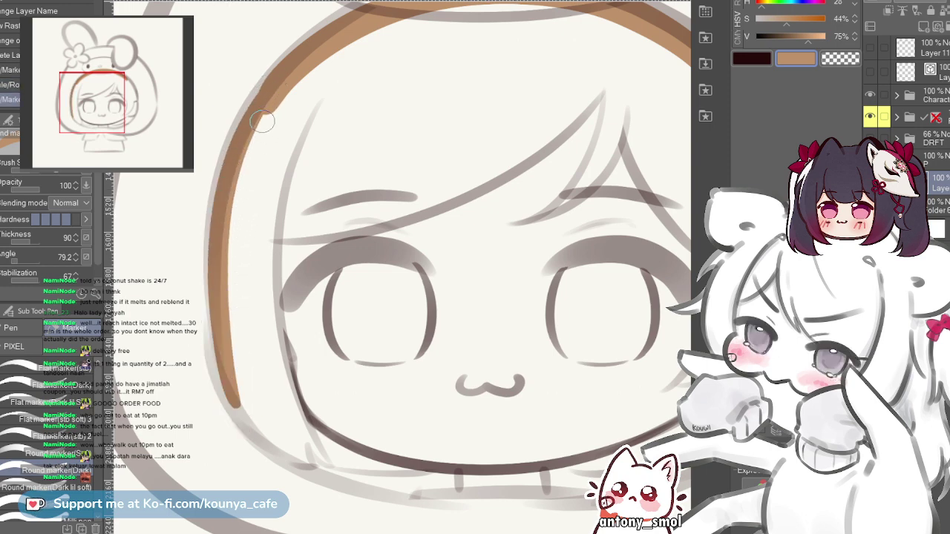
key("ctrl+z")
left_click_drag(263, 124, 235, 408)
- Continue the brown outline along the lower-left curve of the hood opening, redoing the stroke until it follows the sketch
left_click_drag(310, 108, 285, 126)
left_click_drag(225, 331, 239, 227)
scroll(230, 347, "up", 2)
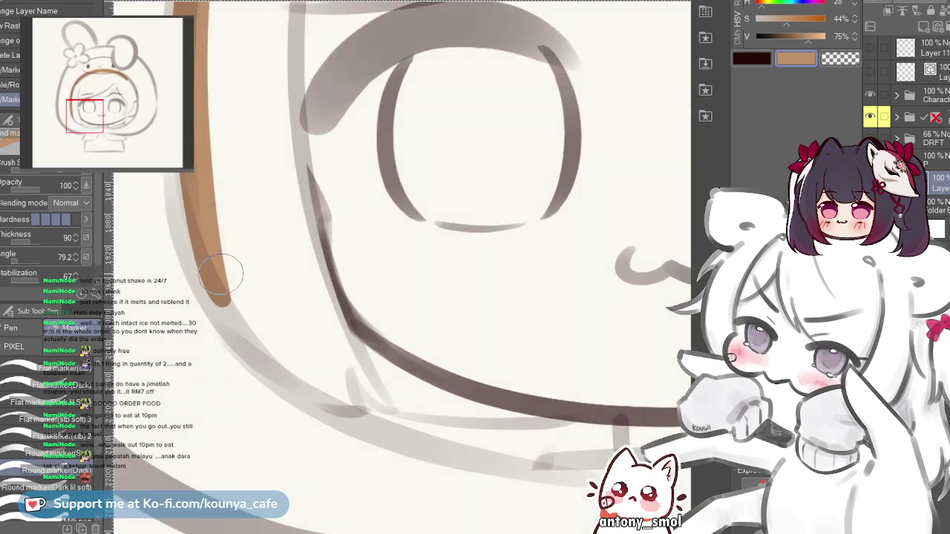
left_click_drag(223, 286, 329, 374)
key("ctrl+z")
left_click_drag(219, 286, 360, 390)
key("ctrl+z")
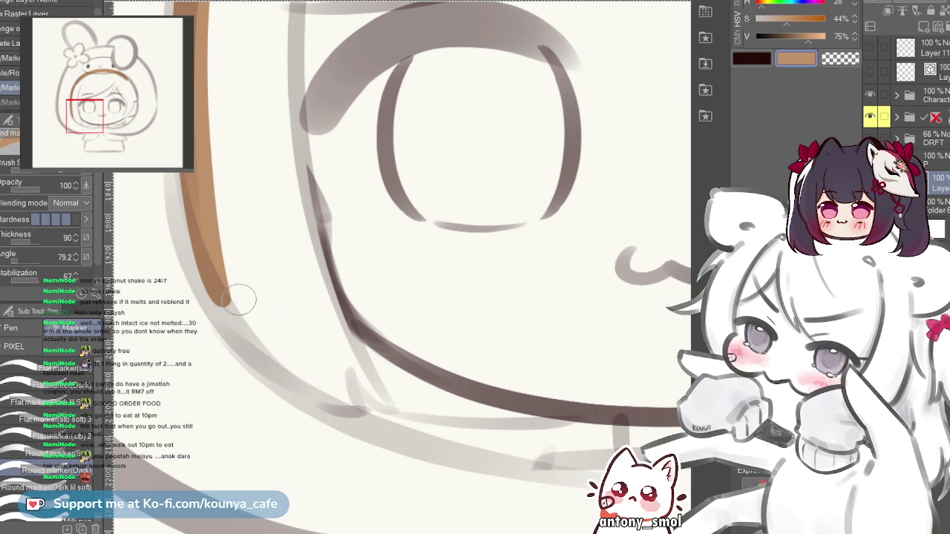
left_click_drag(222, 296, 317, 379)
scroll(272, 347, "up", 1)
key("ctrl+z")
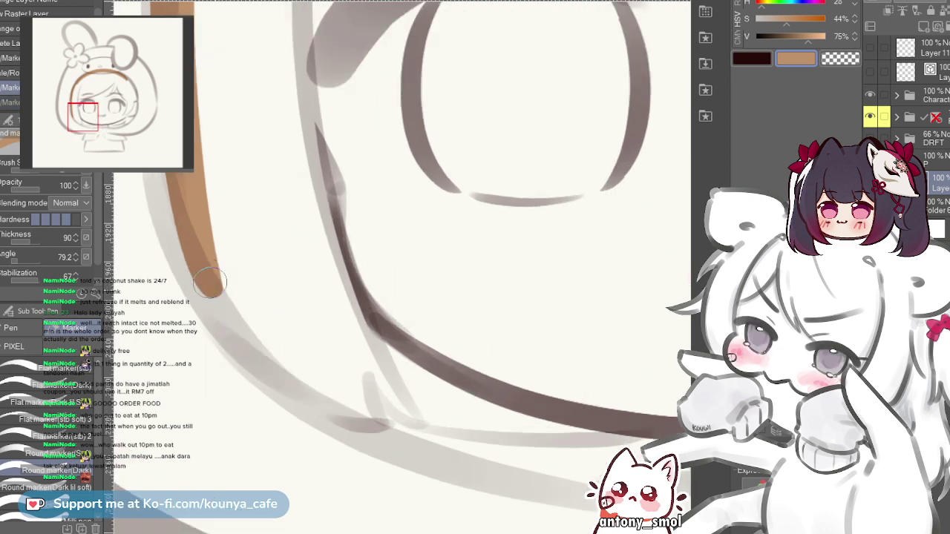
left_click_drag(210, 287, 356, 412)
key("ctrl+z")
left_click_drag(217, 296, 343, 421)
key("ctrl+z")
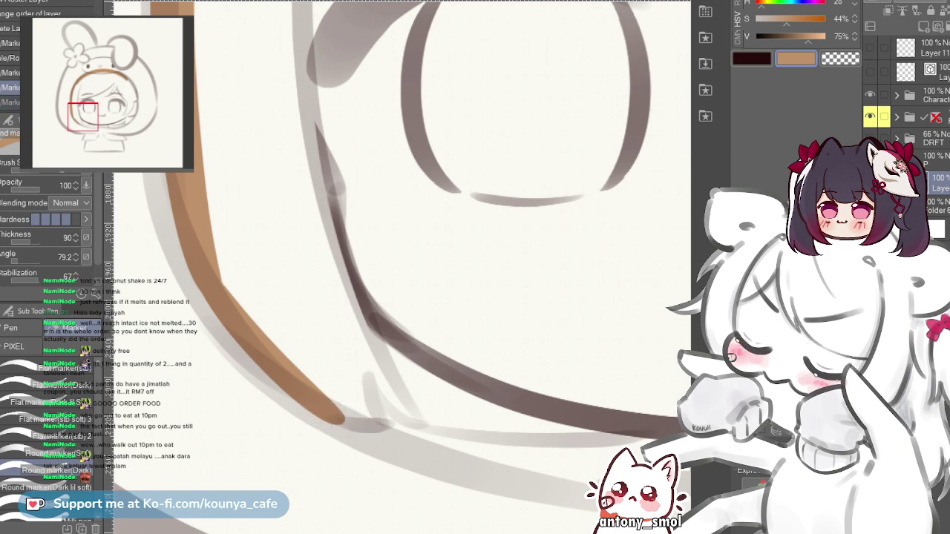
- Extend the outline's lower end with a short brown stroke toward the small hair tip below the cheek
left_click_drag(338, 421, 378, 419)
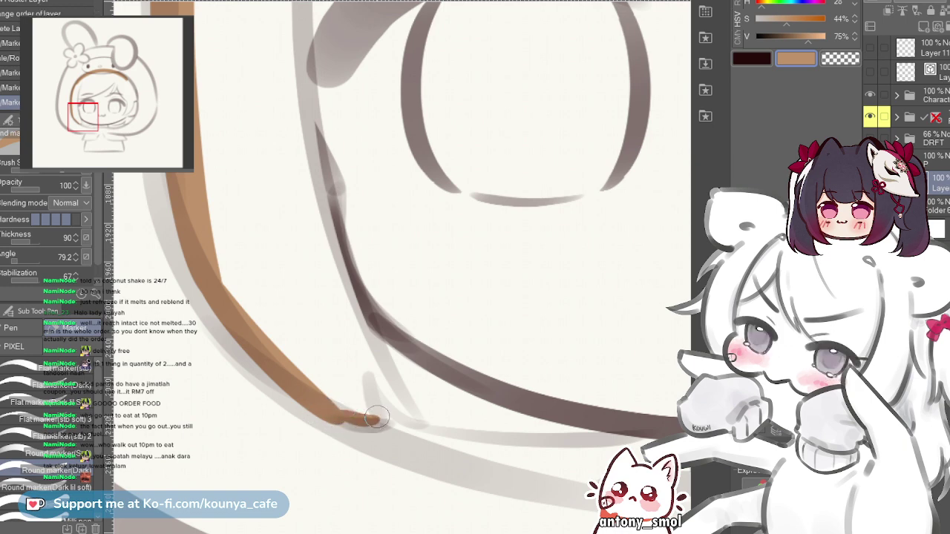
scroll(371, 424, "up", 2)
key("ctrl+z")
left_click_drag(298, 412, 395, 416)
key("ctrl+z")
left_click_drag(305, 415, 392, 418)
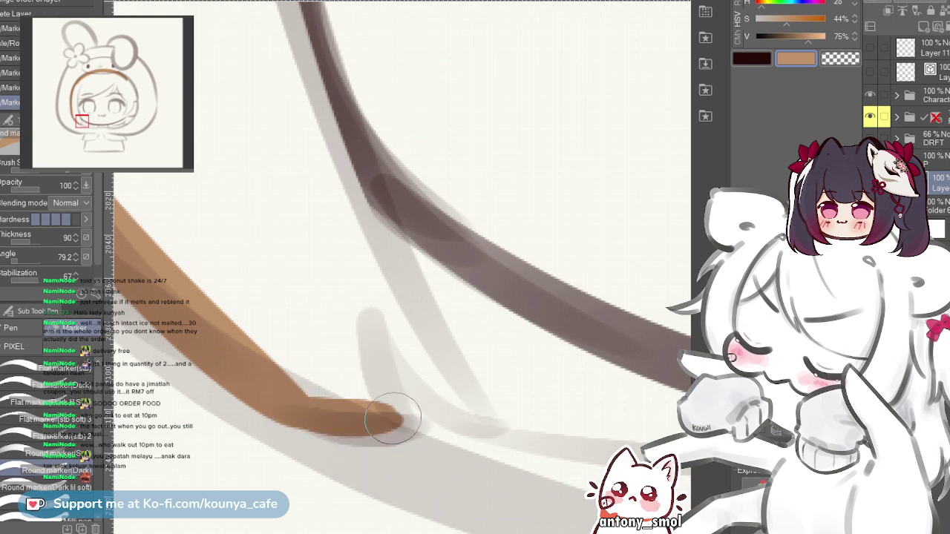
- Paint the small pointed hair tip at the outline's lower end with two short brown strokes, redoing the right-hand one
mouse_move(370, 315)
left_mouse_down()
mouse_move(393, 413)
mouse_move(369, 328)
mouse_move(399, 395)
mouse_move(369, 324)
mouse_move(387, 398)
mouse_move(373, 309)
mouse_move(406, 369)
mouse_move(453, 402)
left_mouse_up()
key("ctrl+z")
key("ctrl+z")
key("ctrl+z")
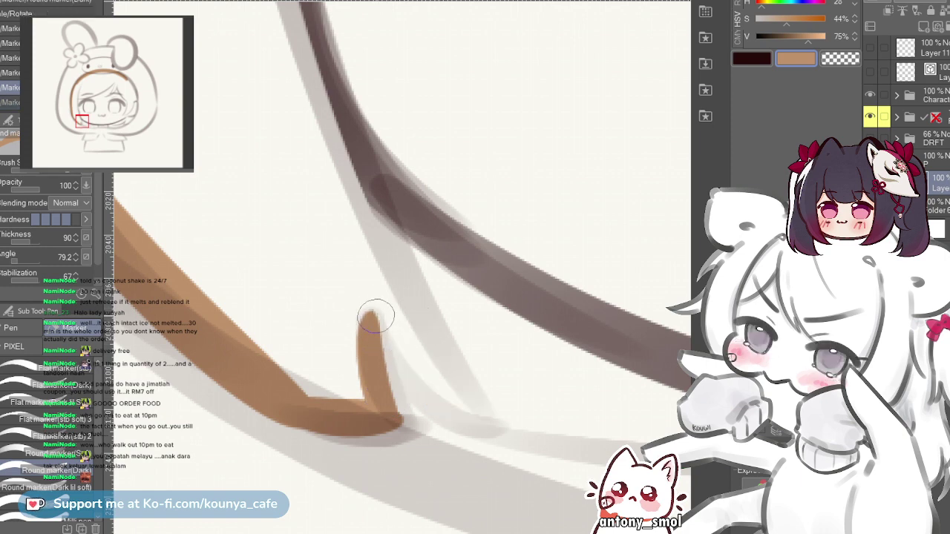
mouse_move(375, 317)
left_mouse_down()
mouse_move(424, 388)
mouse_move(446, 382)
left_mouse_up()
key("ctrl+z")
mouse_move(367, 312)
left_mouse_down()
mouse_move(387, 337)
mouse_move(475, 392)
left_mouse_up()
key("ctrl+z")
mouse_move(380, 319)
left_mouse_down()
mouse_move(428, 389)
mouse_move(456, 392)
left_mouse_up()
key("ctrl+z")
left_click_drag(380, 328, 455, 388)
key("ctrl+z")
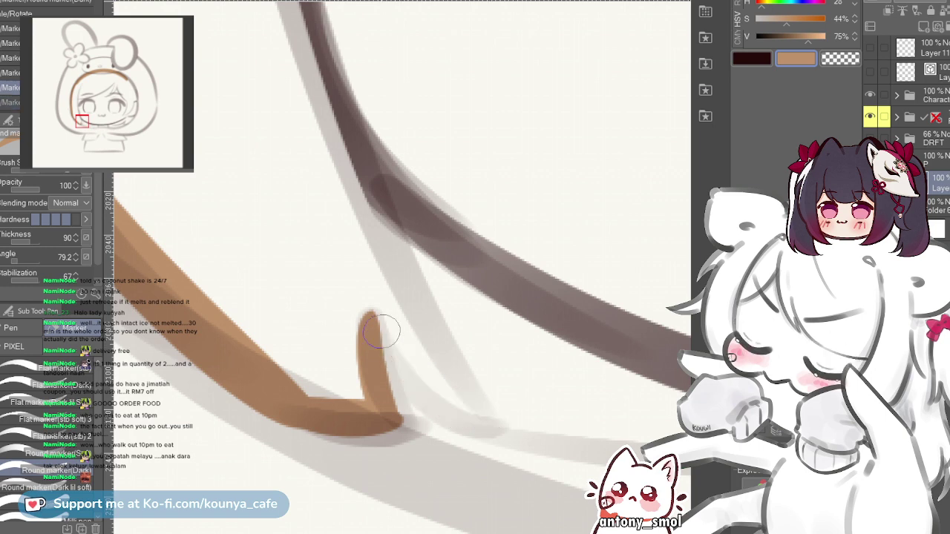
left_click_drag(381, 333, 427, 393)
scroll(438, 375, "down", 4)
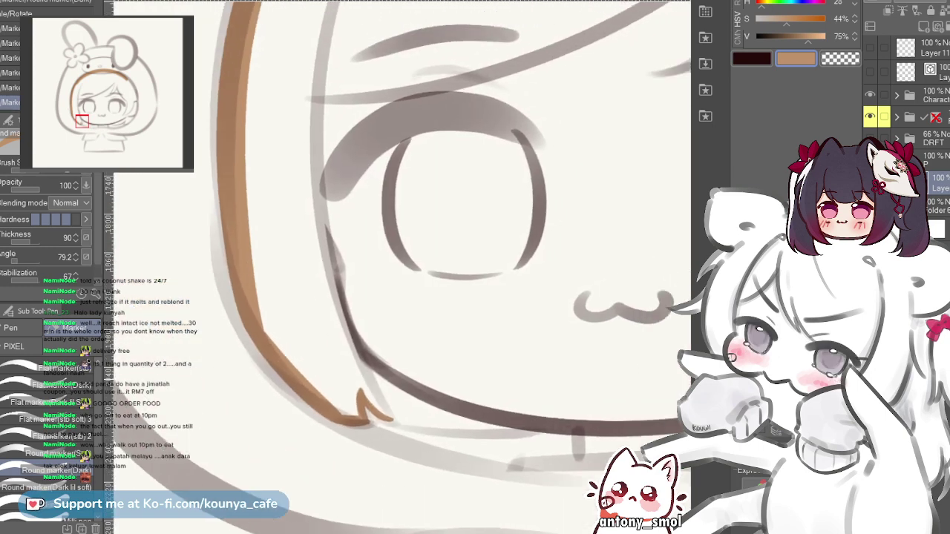
- Trace the side hair strand in brown from beside the left-hand eye down to the cheek, retrying the stroke
scroll(303, 185, "up", 1)
scroll(302, 184, "up", 4)
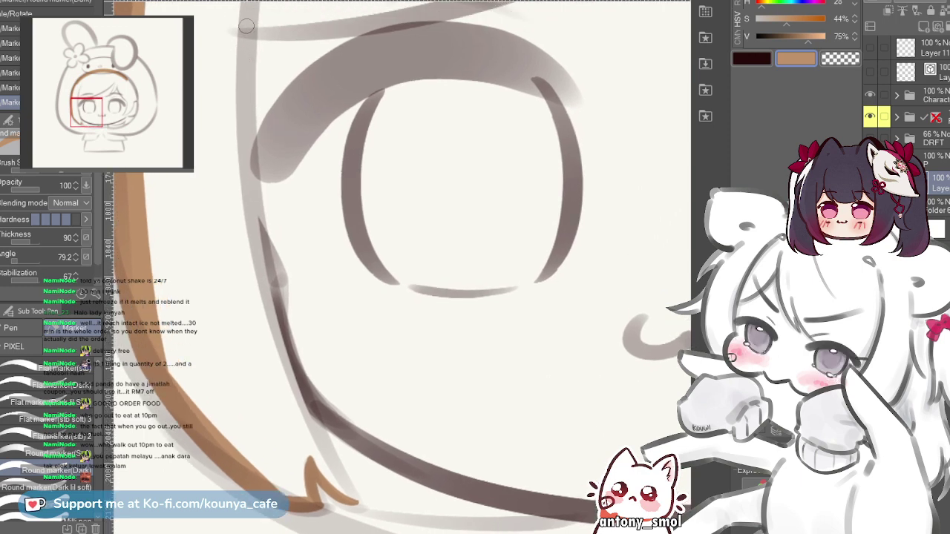
left_click_drag(239, 20, 260, 369)
key("ctrl+z")
left_click_drag(239, 27, 250, 344)
key("ctrl+z")
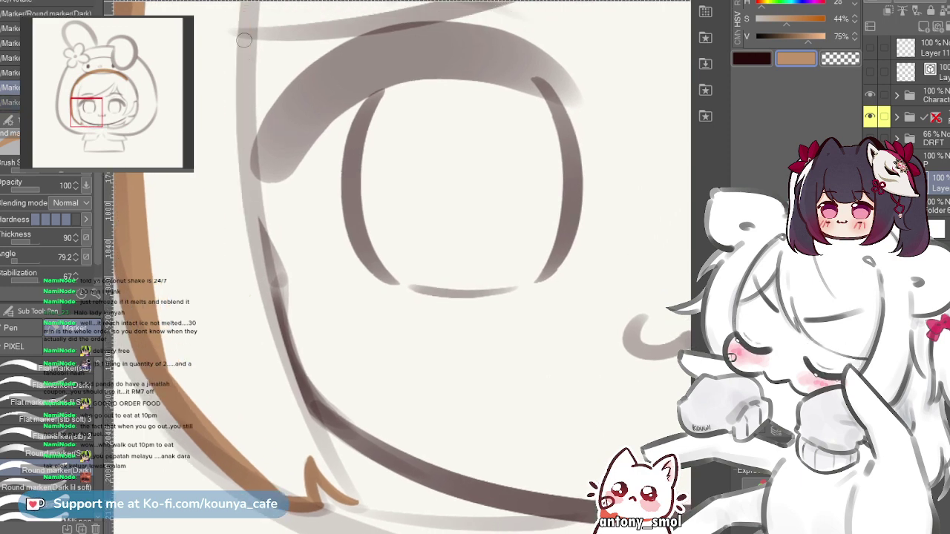
left_click_drag(240, 29, 274, 386)
key("ctrl+z")
left_click_drag(243, 36, 264, 344)
key("ctrl+z")
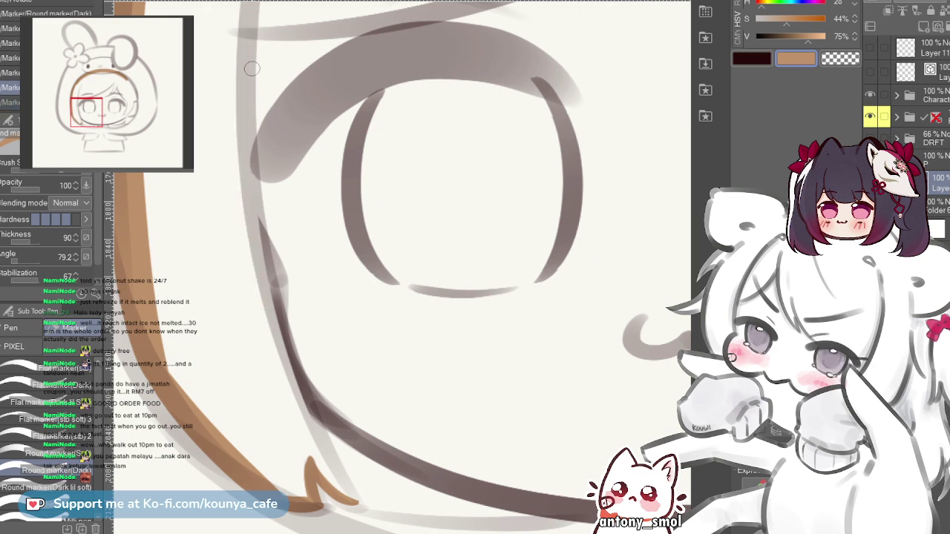
left_click_drag(248, 26, 276, 386)
key("ctrl+z")
mouse_move(251, 30)
left_mouse_down()
mouse_move(278, 382)
mouse_move(244, 33)
mouse_move(269, 357)
mouse_move(245, 216)
left_mouse_up()
key("ctrl+z")
scroll(245, 216, "up", 1)
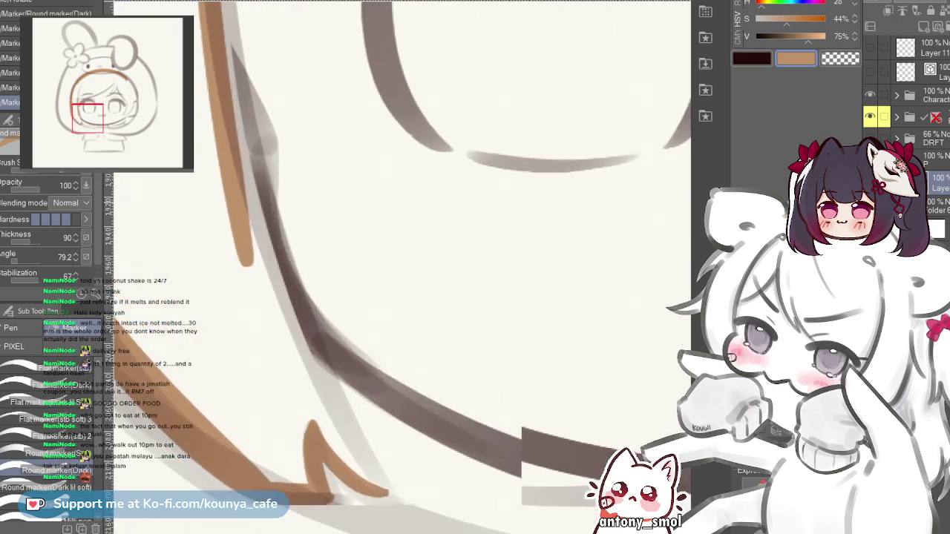
- Extend the brown side hair strand past the cheek down to the small pointed hair tip, redoing the stroke until it follows the sketch
left_click_drag(222, 90, 304, 354)
left_click_drag(226, 133, 356, 460)
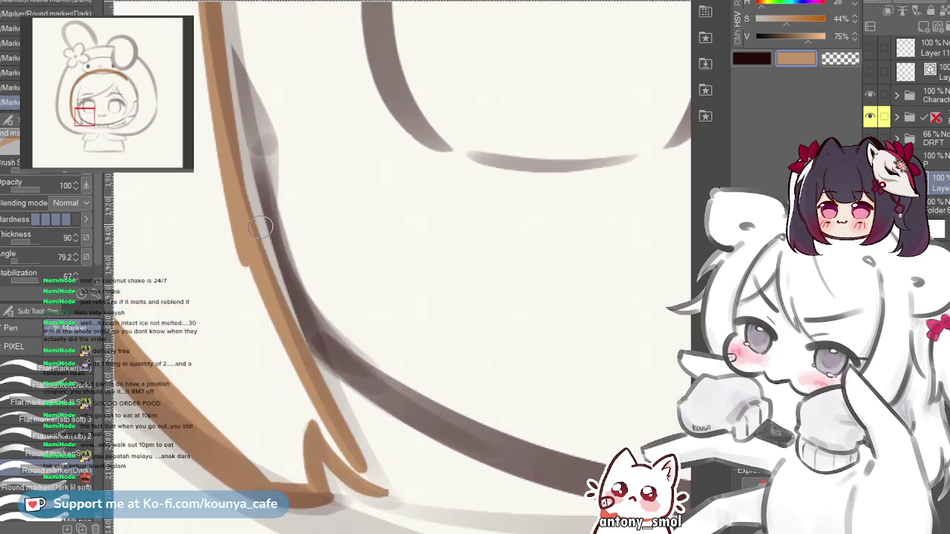
key("ctrl+z")
left_click_drag(239, 148, 382, 483)
key("ctrl+z")
left_click_drag(401, 296, 377, 274)
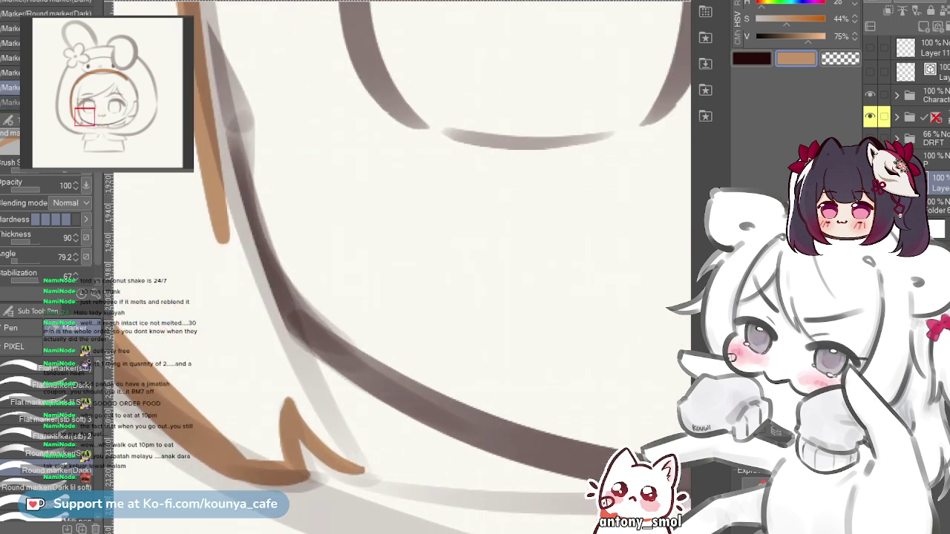
left_click_drag(220, 157, 228, 180)
left_click_drag(215, 115, 316, 426)
key("ctrl+z")
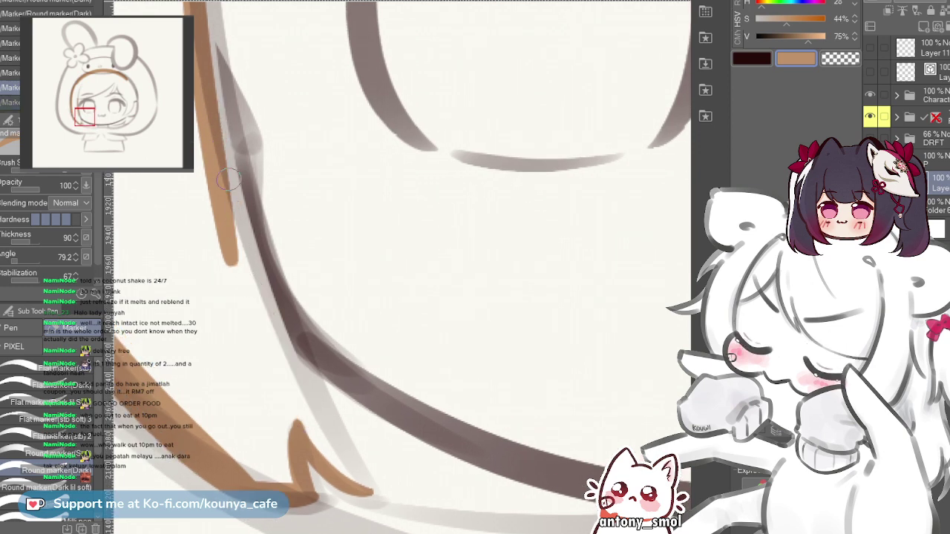
left_click_drag(219, 130, 382, 499)
key("ctrl+z")
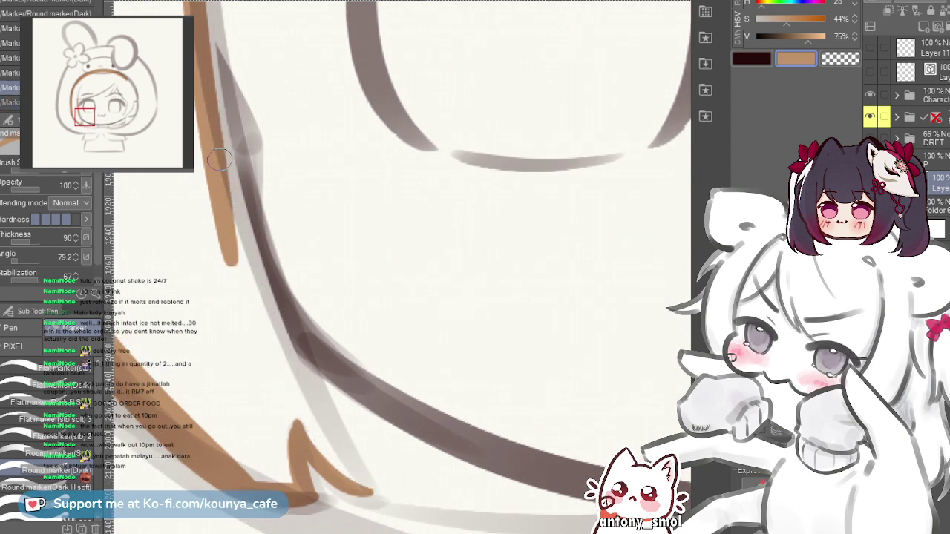
left_click_drag(220, 159, 366, 484)
key("ctrl+z")
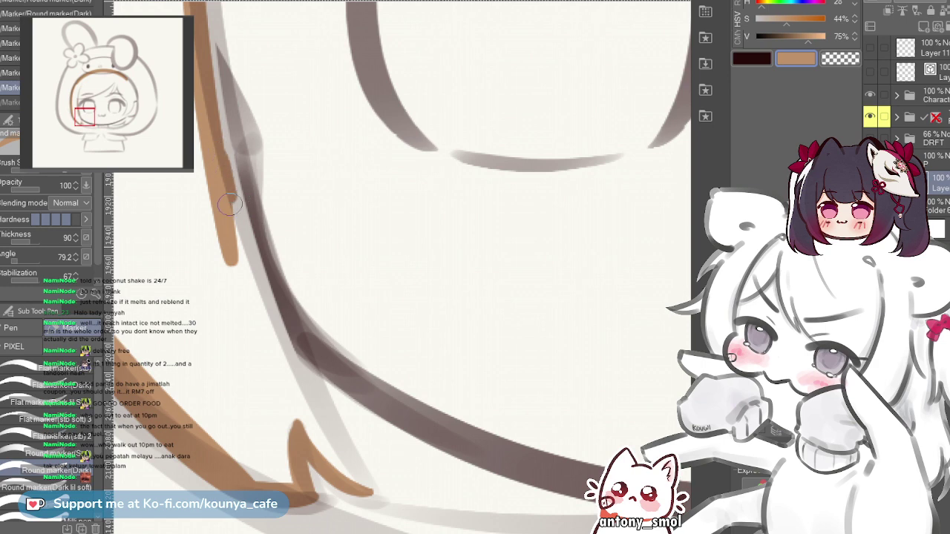
left_click_drag(230, 204, 367, 487)
left_click_drag(232, 252, 278, 280)
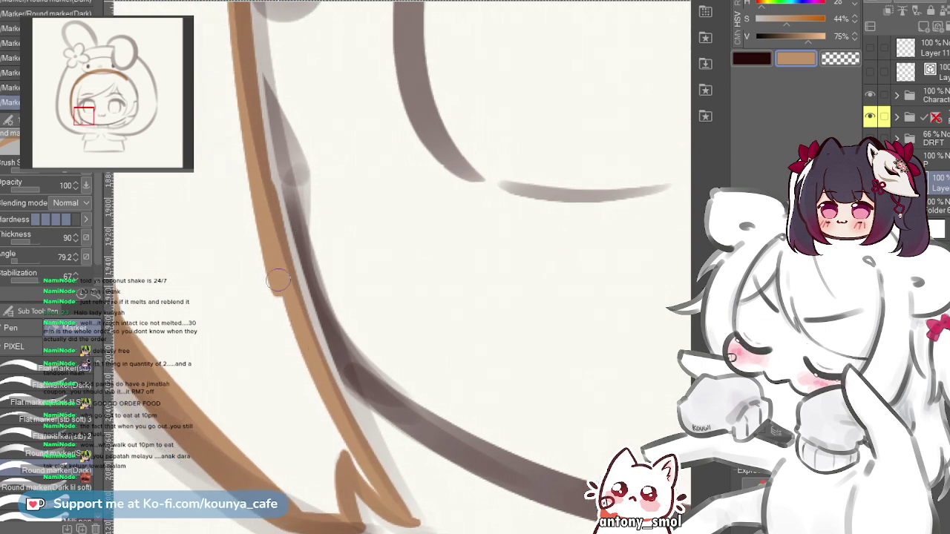
- Try to smooth the join where the two brown strokes of the side hair strand overlap beside the cheek
left_click_drag(415, 523, 356, 444)
scroll(356, 444, "up", 1)
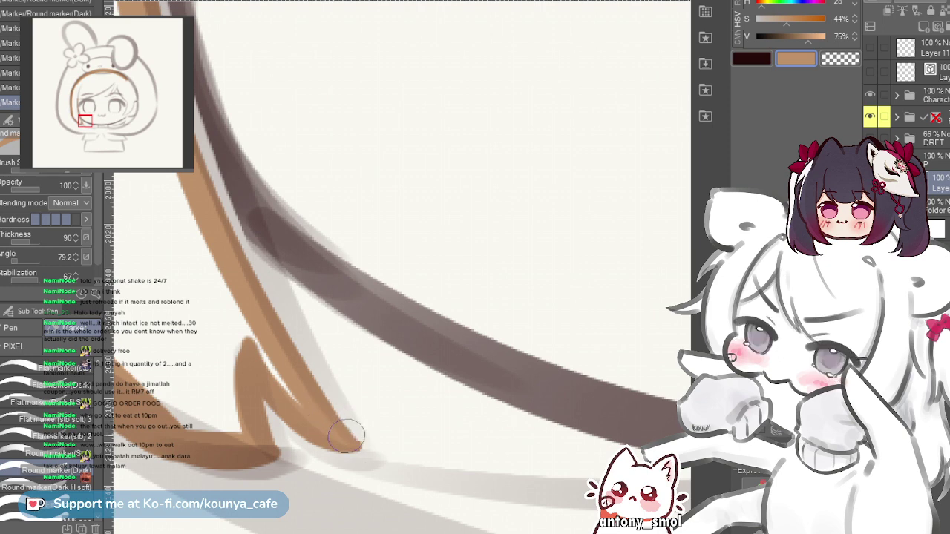
left_click_drag(283, 270, 412, 507)
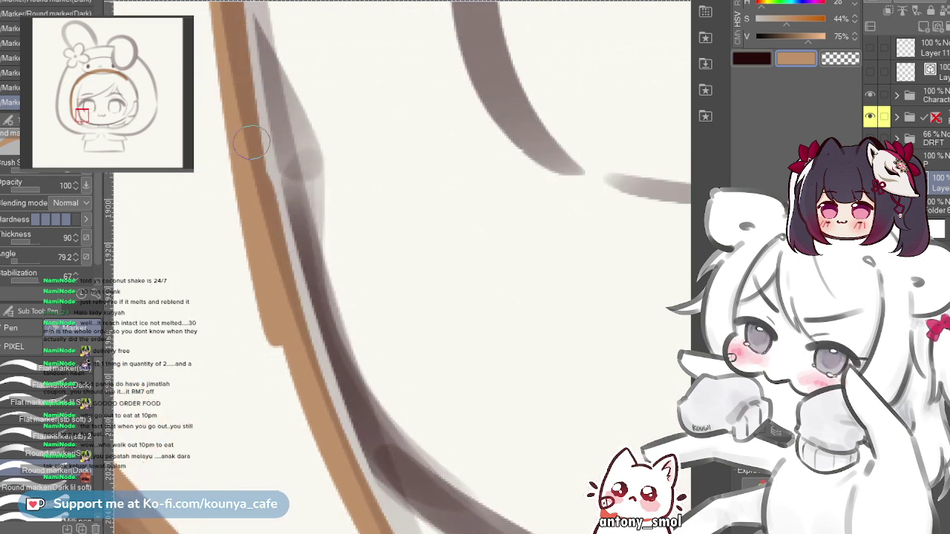
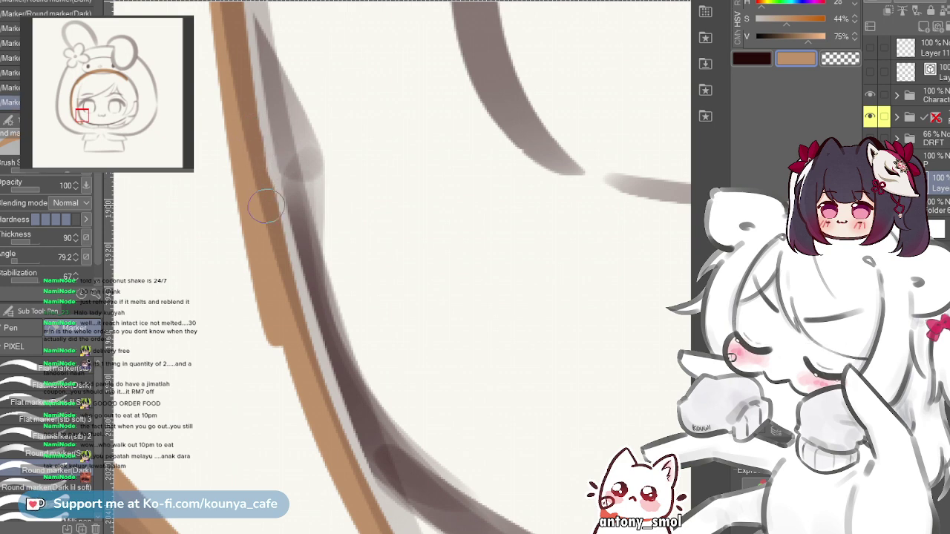
key("ctrl+z")
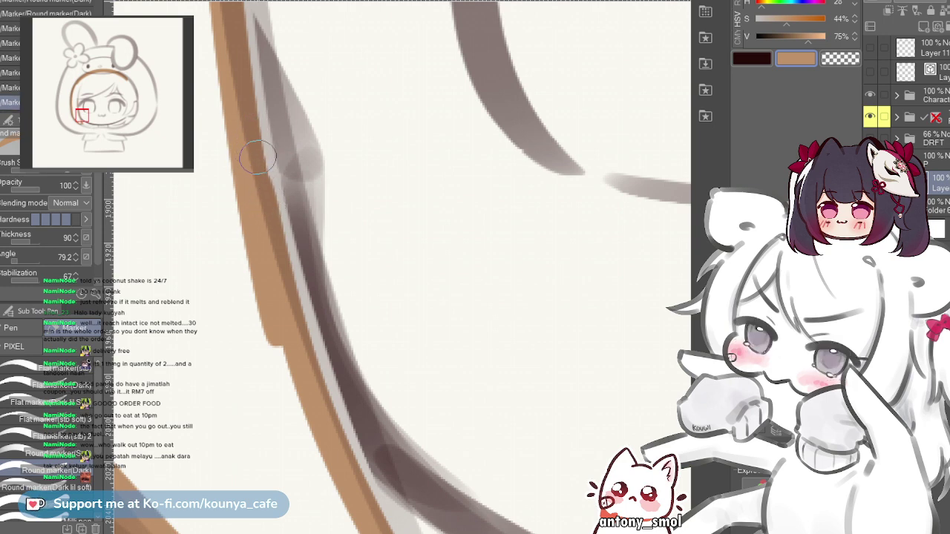
left_click_drag(253, 132, 262, 207)
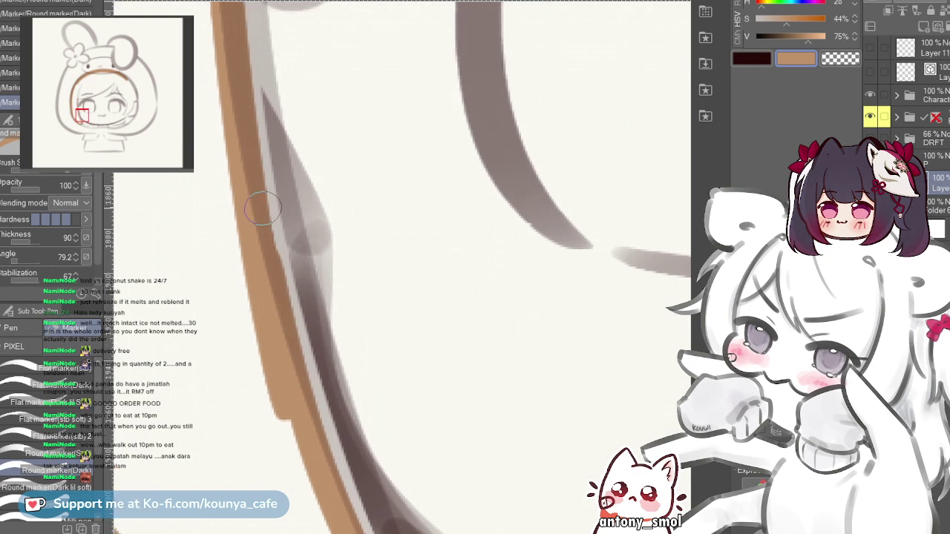
key("comma")
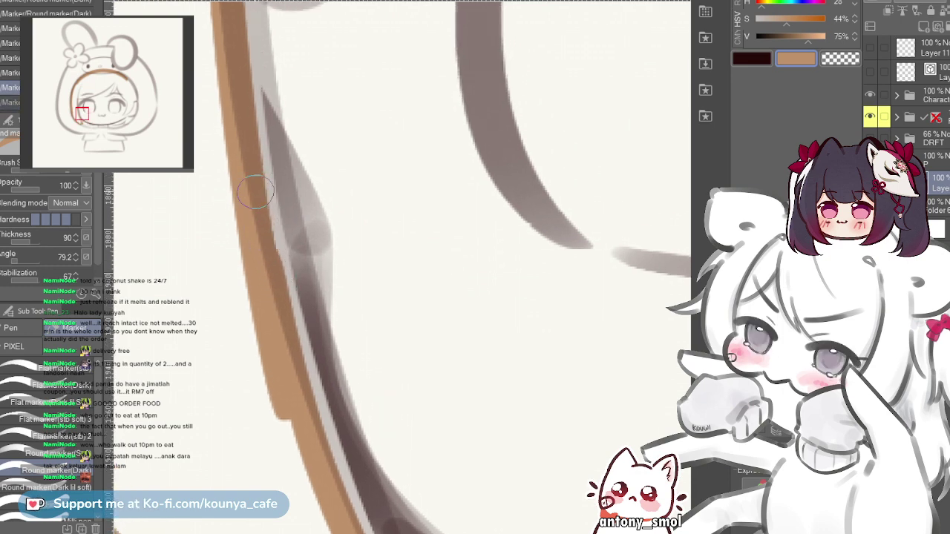
- Trace the fringe edge in brown from the small peak above the right-hand eye down past the eyebrow, retrying the stroke
scroll(262, 212, "down", 5)
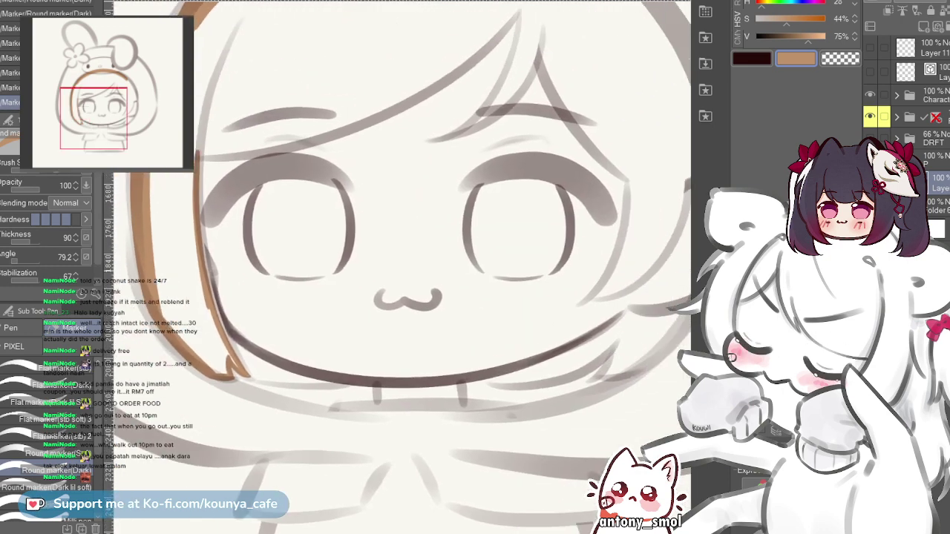
left_click_drag(563, 66, 382, 142)
scroll(530, 80, "up", 3)
mouse_move(340, 114)
left_mouse_down()
mouse_move(376, 209)
mouse_move(465, 346)
mouse_move(477, 345)
left_mouse_up()
key("ctrl+z")
key("ctrl+z")
left_click_drag(346, 113, 542, 380)
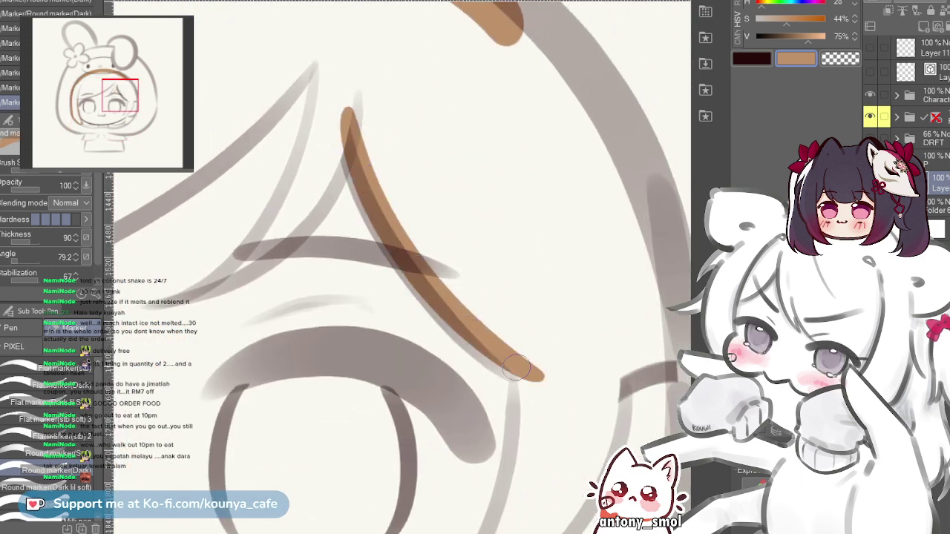
key("ctrl+z")
key("ctrl+y")
- Mirror the canvas view horizontally and trace the pointed fringe lock's long inner edge from its peak past the eyebrow, retrying the stroke
key("shift+h")
left_click_drag(380, 210, 196, 262)
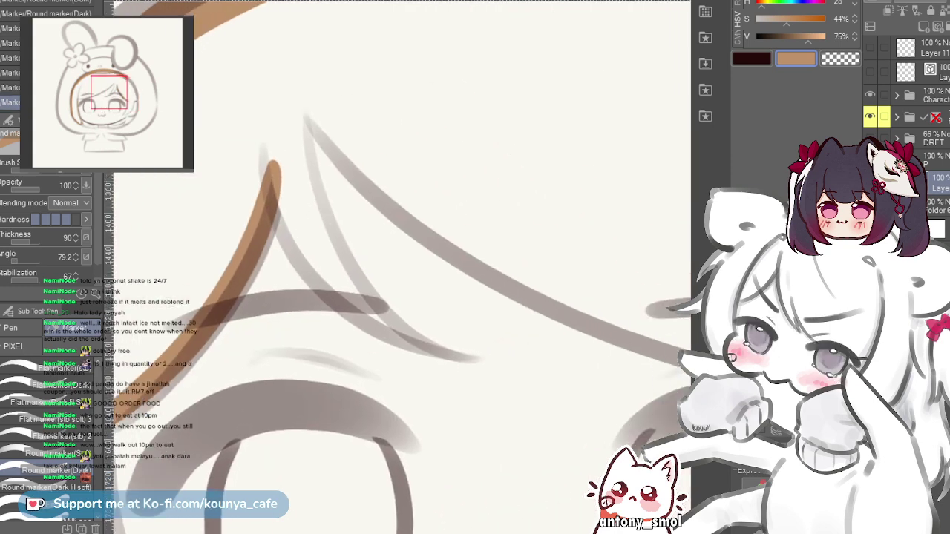
left_click_drag(304, 164, 339, 169)
left_click_drag(328, 101, 276, 120)
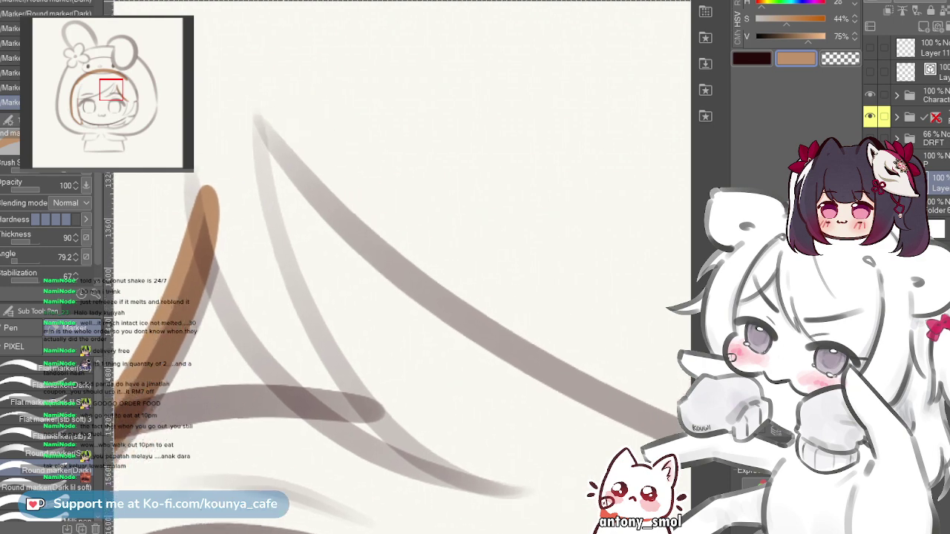
left_click_drag(250, 84, 318, 365)
key("ctrl+z")
left_click_drag(252, 108, 397, 430)
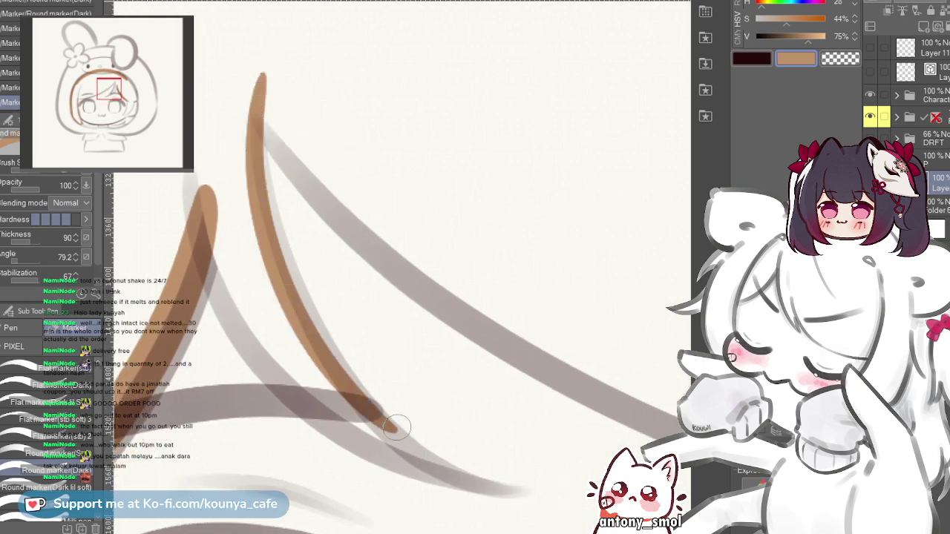
key("ctrl+z")
mouse_move(251, 106)
left_mouse_down()
mouse_move(318, 382)
mouse_move(430, 486)
left_mouse_up()
key("ctrl+z")
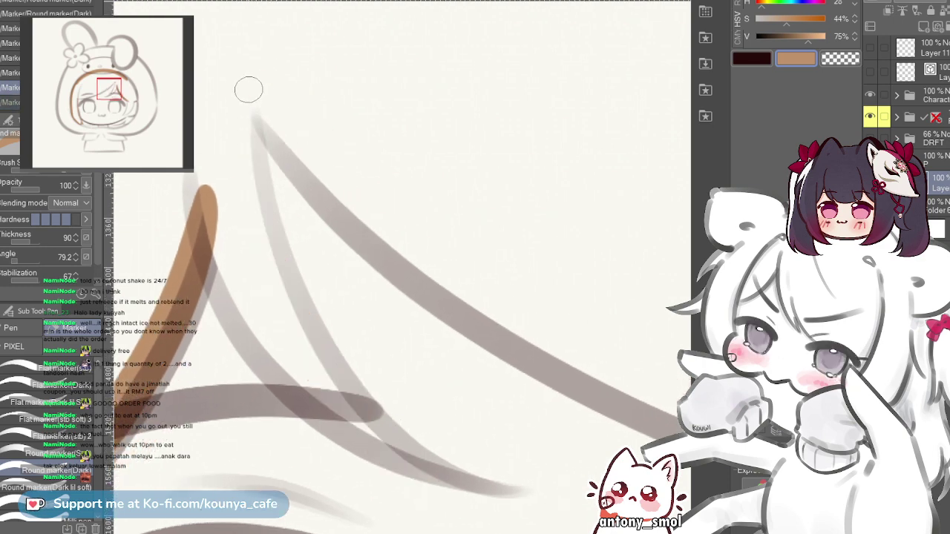
left_click_drag(247, 94, 426, 463)
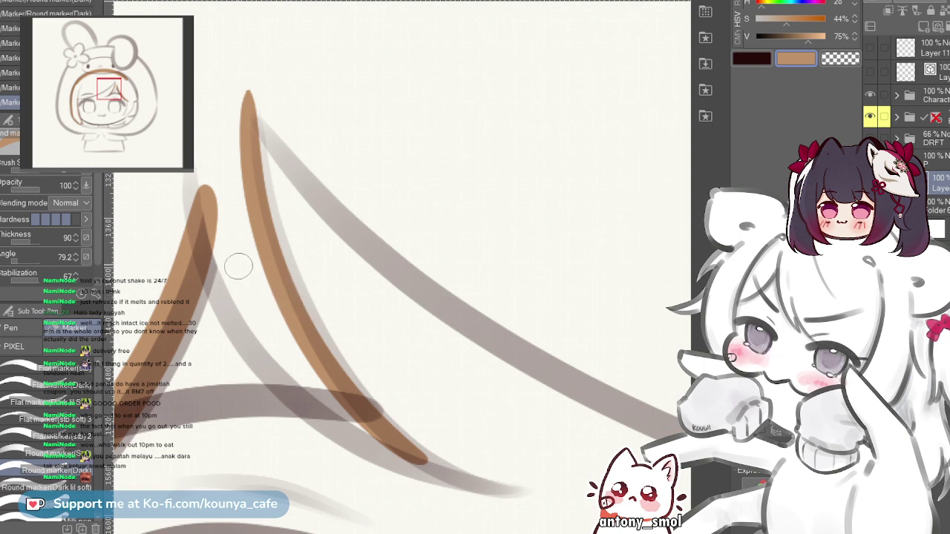
- Trace the lock's second edge from the neighbouring strand's top down to the shared tip, redoing the stroke until both edges meet
mouse_move(207, 227)
left_mouse_down()
mouse_move(241, 338)
mouse_move(371, 444)
left_mouse_up()
key("ctrl+z")
left_click_drag(210, 237, 386, 449)
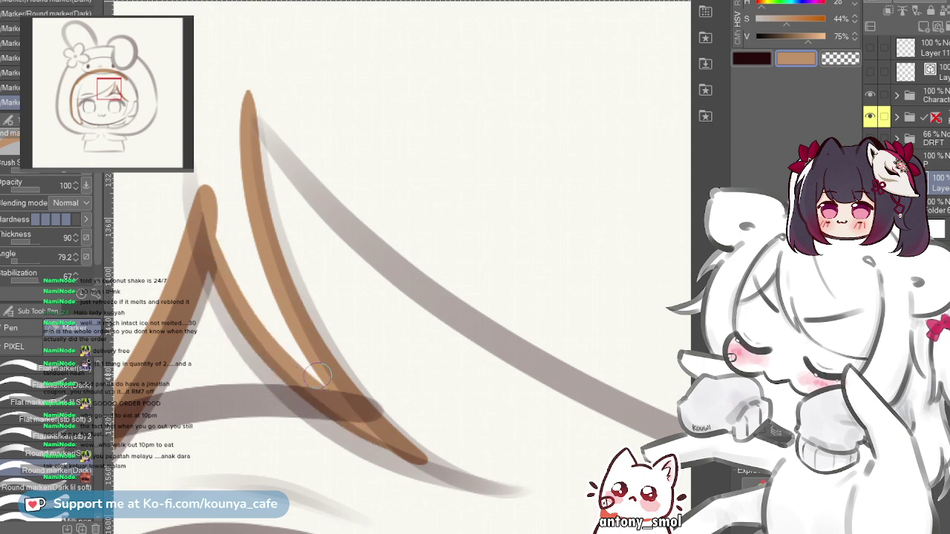
key("ctrl+z")
left_click_drag(209, 230, 414, 463)
key("ctrl+z")
mouse_move(208, 227)
left_mouse_down()
mouse_move(364, 434)
mouse_move(434, 465)
left_mouse_up()
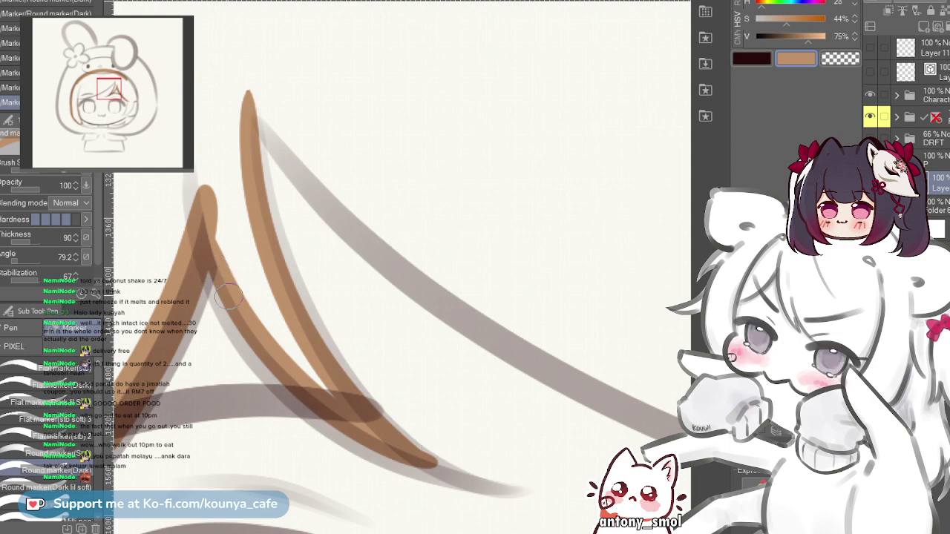
- Fill the gap between the two edges of the pointed fringe lock with brown, using a larger brush
left_click_drag(225, 283, 230, 268)
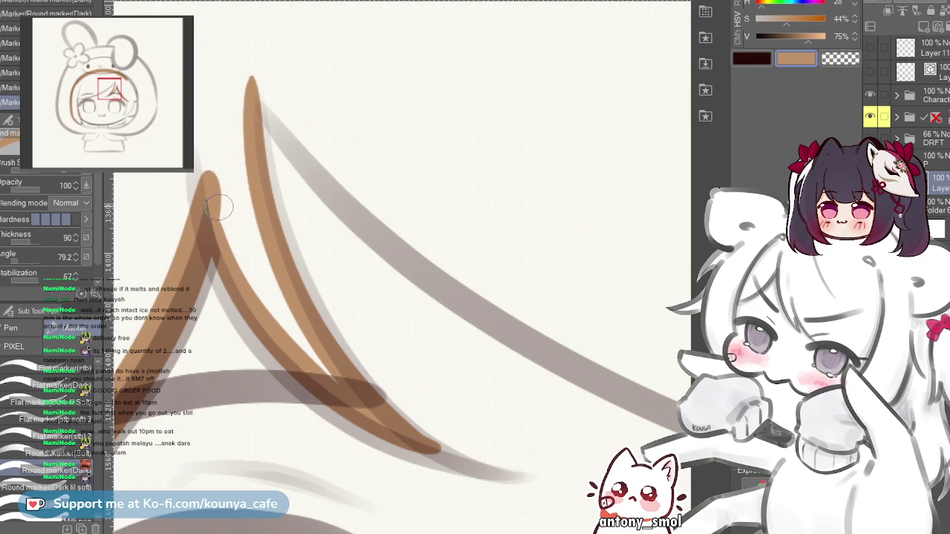
left_click_drag(219, 207, 326, 371)
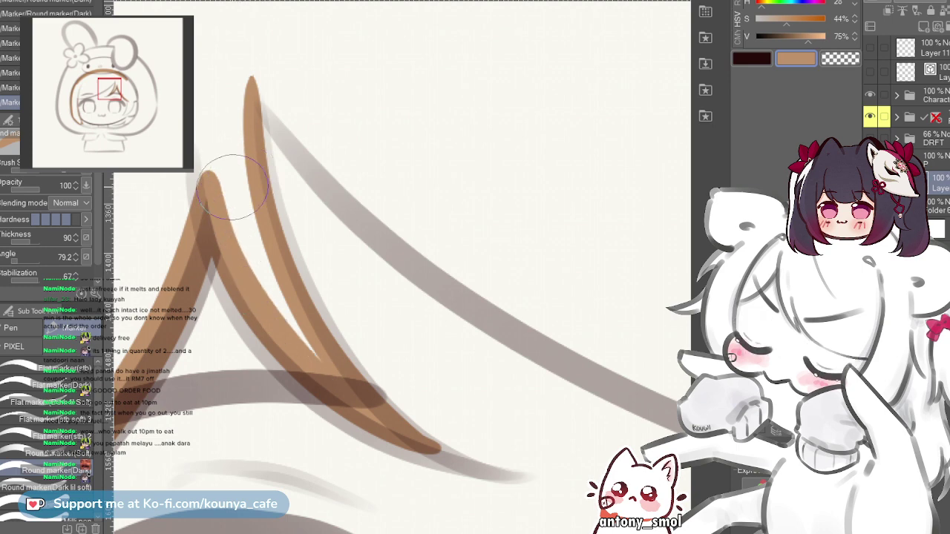
mouse_move(244, 201)
left_mouse_down()
mouse_move(262, 270)
mouse_move(255, 257)
mouse_move(295, 288)
mouse_move(266, 291)
mouse_move(329, 386)
left_mouse_up()
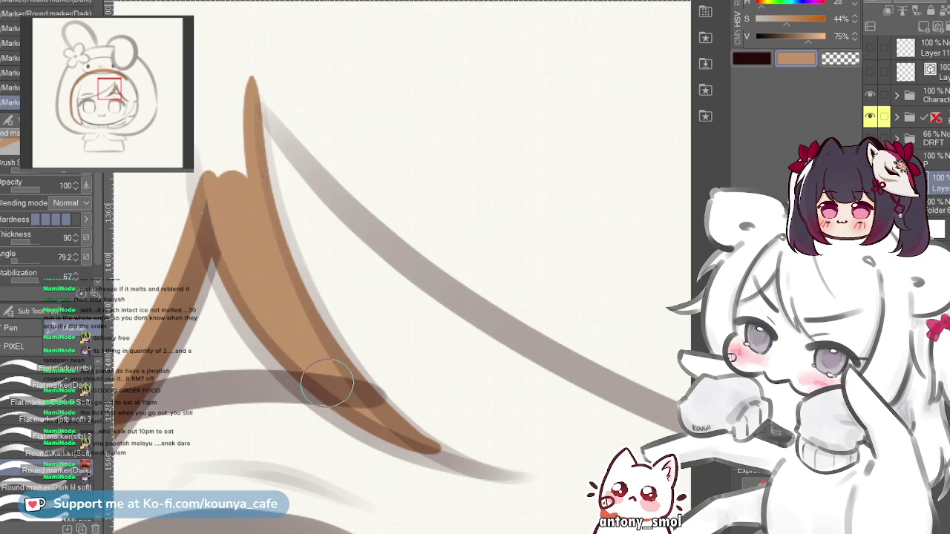
left_click_drag(236, 173, 265, 234)
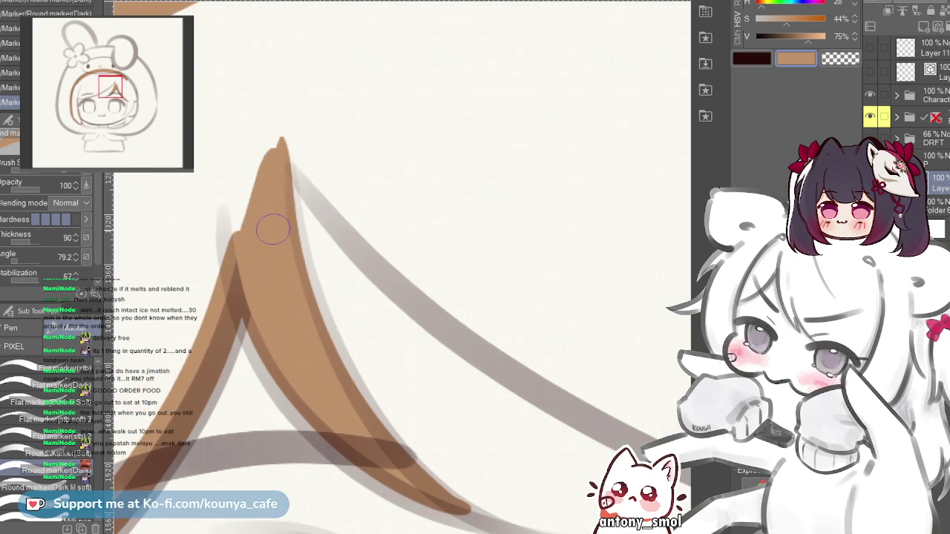
- Smooth the outer edge of the filled lock up to a sharp peak with a short brown stroke, retrying it
left_click_drag(236, 245, 286, 127)
key("ctrl+z")
left_click_drag(235, 243, 286, 116)
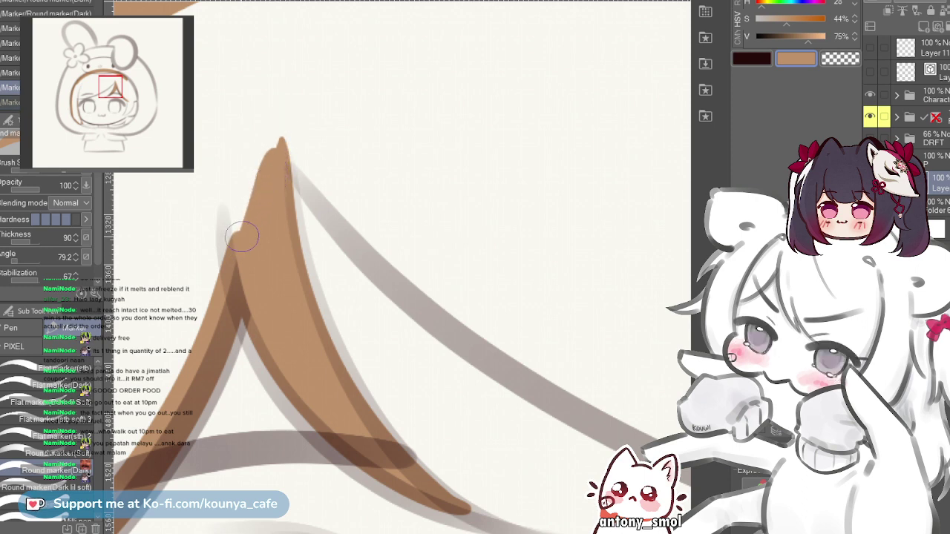
key("ctrl+z")
left_click_drag(237, 248, 283, 123)
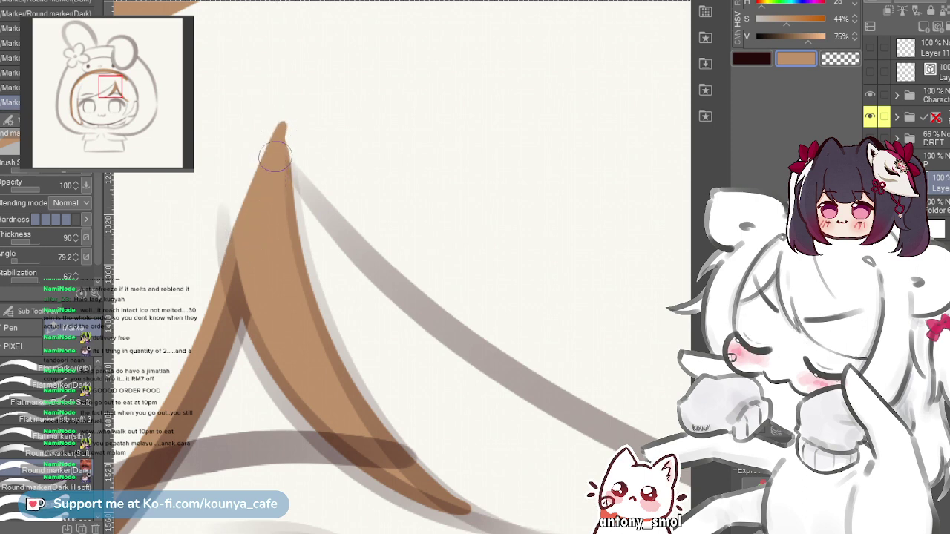
key("ctrl+z")
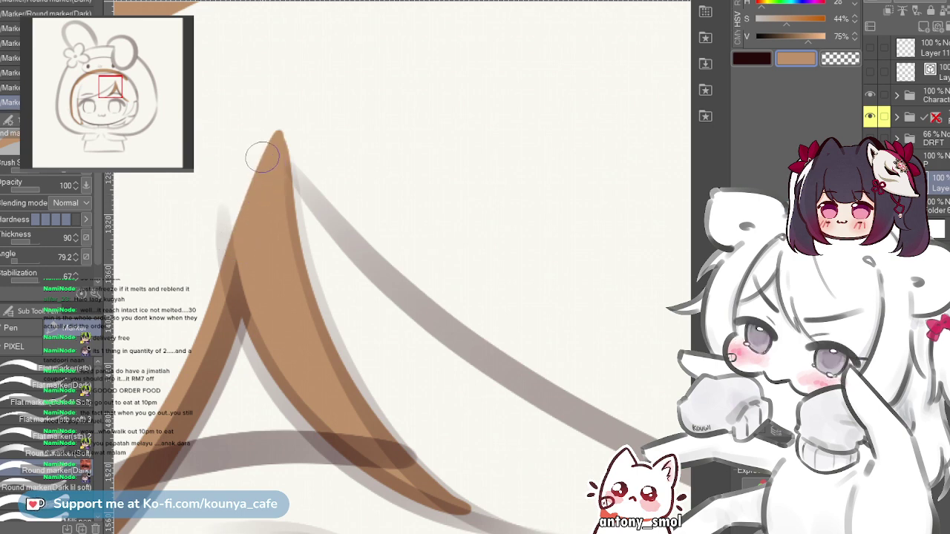
- Trace a long brown fringe curve from the lock's peak across the forehead over the other eyebrow, redoing the first attempt
scroll(268, 178, "down", 5)
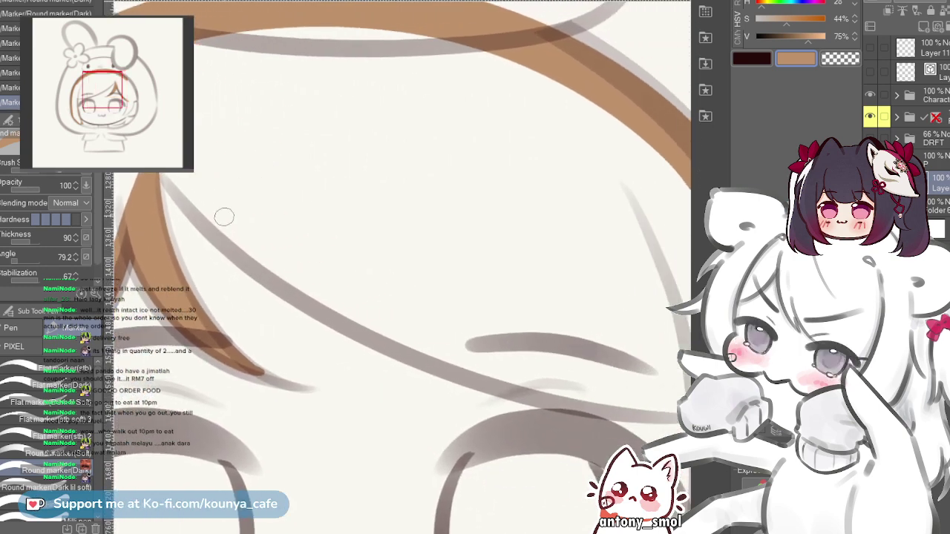
mouse_move(190, 172)
left_mouse_down()
mouse_move(190, 186)
mouse_move(157, 209)
mouse_move(181, 226)
left_mouse_up()
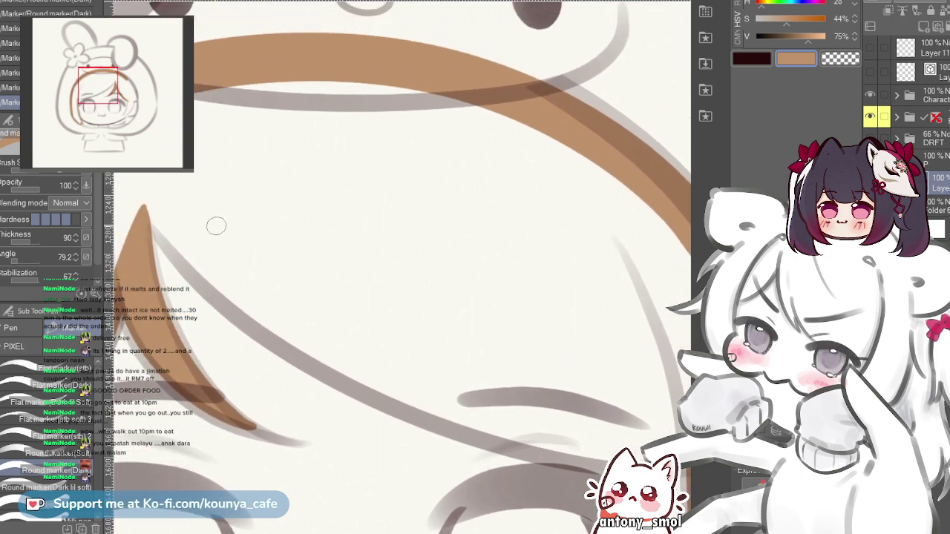
scroll(165, 224, "down", 1)
mouse_move(163, 231)
left_mouse_down()
mouse_move(204, 297)
mouse_move(527, 443)
left_mouse_up()
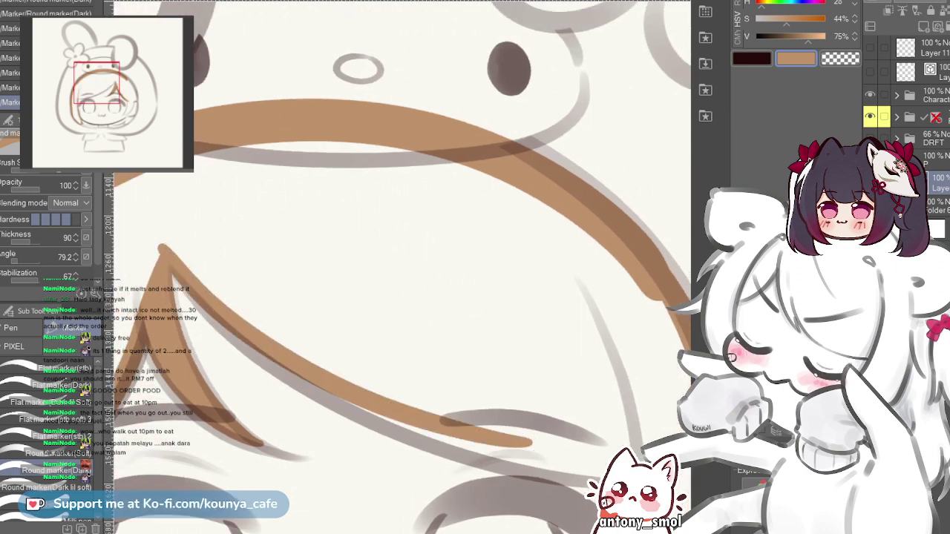
key("ctrl+z")
mouse_move(166, 246)
left_mouse_down()
mouse_move(256, 345)
mouse_move(663, 432)
left_mouse_up()
- Add a second brown fringe stroke branching below the long curve along the sketch line above the eye, retrying it several times
mouse_move(276, 329)
left_mouse_down()
mouse_move(256, 310)
mouse_move(195, 291)
left_mouse_up()
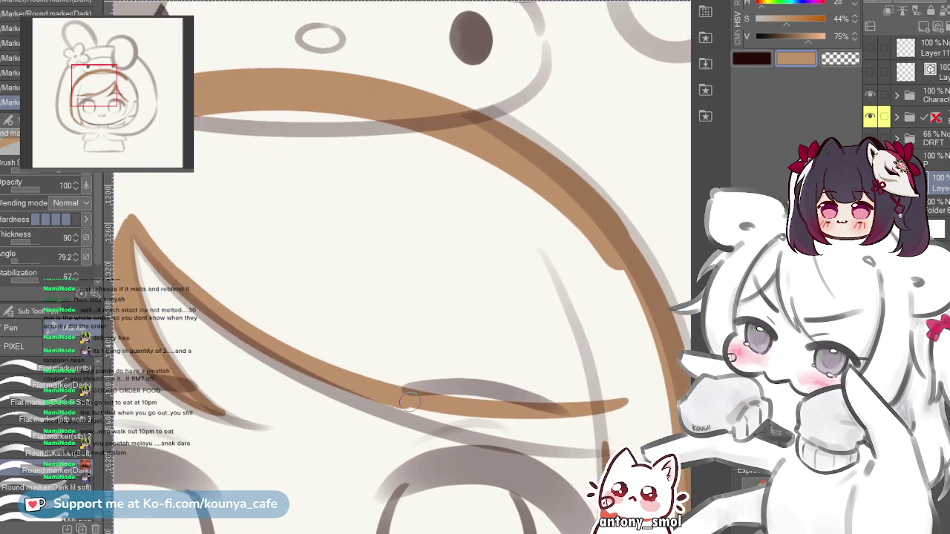
mouse_move(278, 338)
left_mouse_down()
mouse_move(225, 311)
mouse_move(583, 434)
left_mouse_up()
scroll(225, 311, "up", 1)
key("ctrl+z")
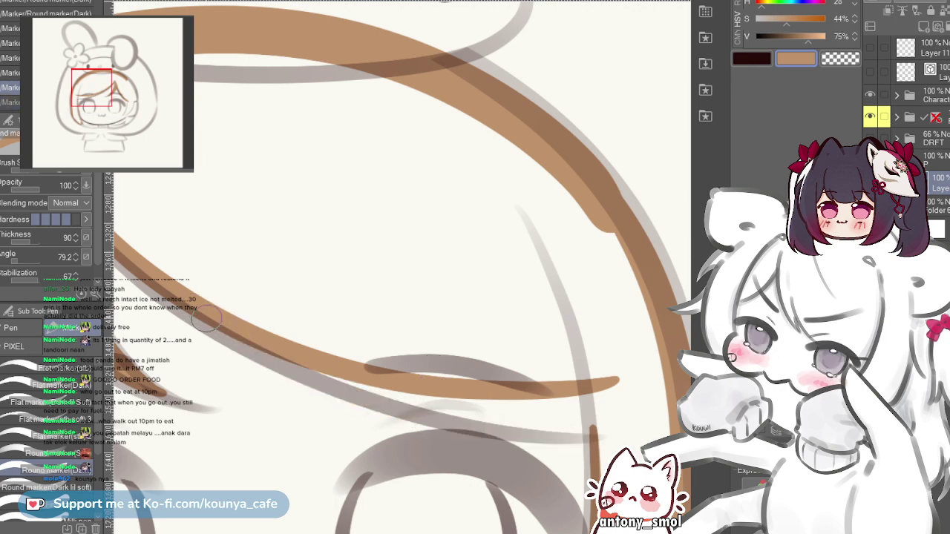
mouse_move(210, 320)
left_mouse_down()
mouse_move(488, 416)
mouse_move(587, 419)
left_mouse_up()
key("ctrl+z")
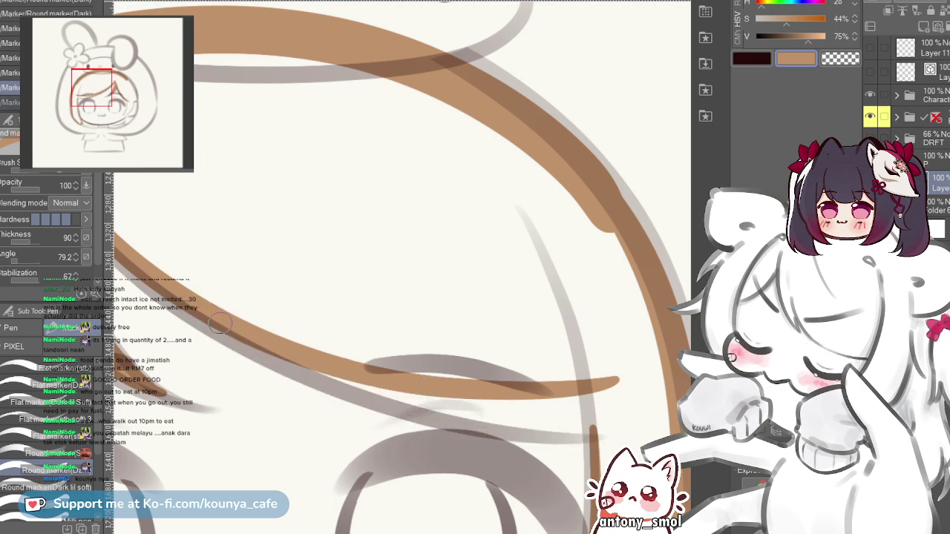
left_click_drag(220, 324, 597, 438)
key("ctrl+z")
mouse_move(211, 316)
left_mouse_down()
mouse_move(355, 388)
mouse_move(605, 448)
left_mouse_up()
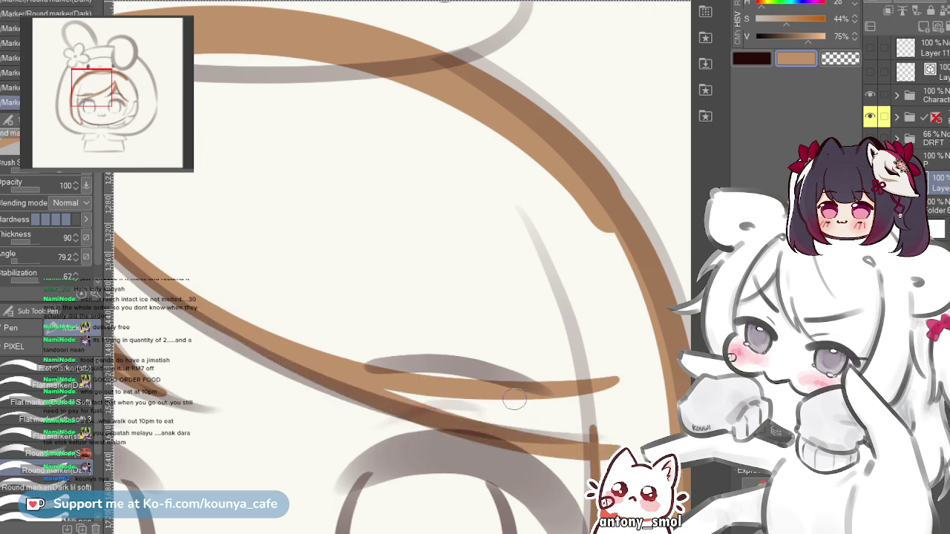
- Repaint the brown fringe stroke that branches off below the long forehead curve, following the sketch line above the eye
key("ctrl+z")
left_click_drag(256, 350, 607, 416)
key("ctrl+z")
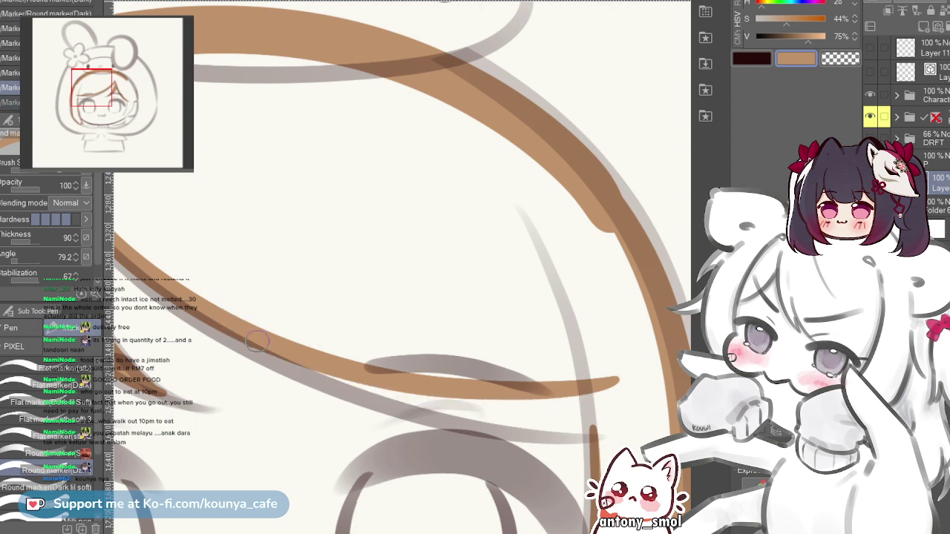
left_click_drag(257, 340, 624, 429)
left_click_drag(241, 338, 317, 347)
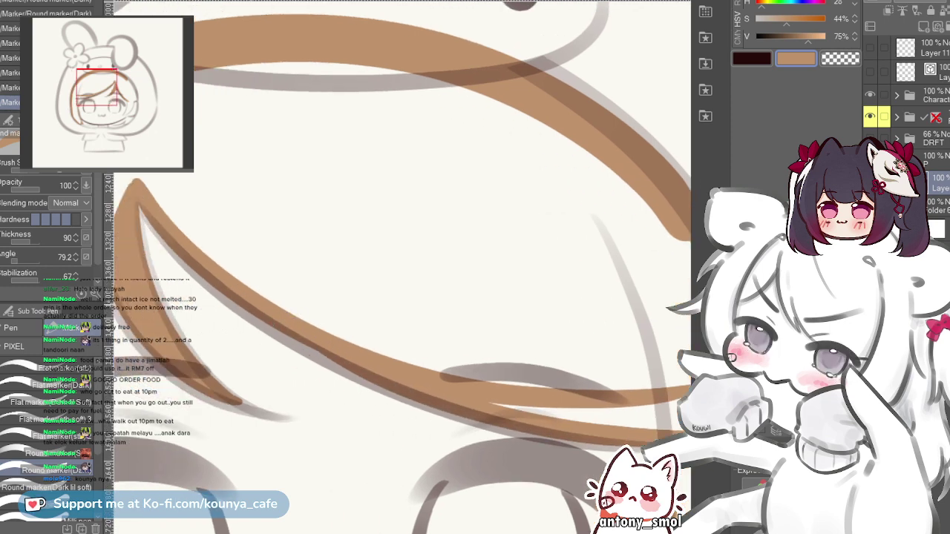
left_click_drag(165, 230, 215, 258)
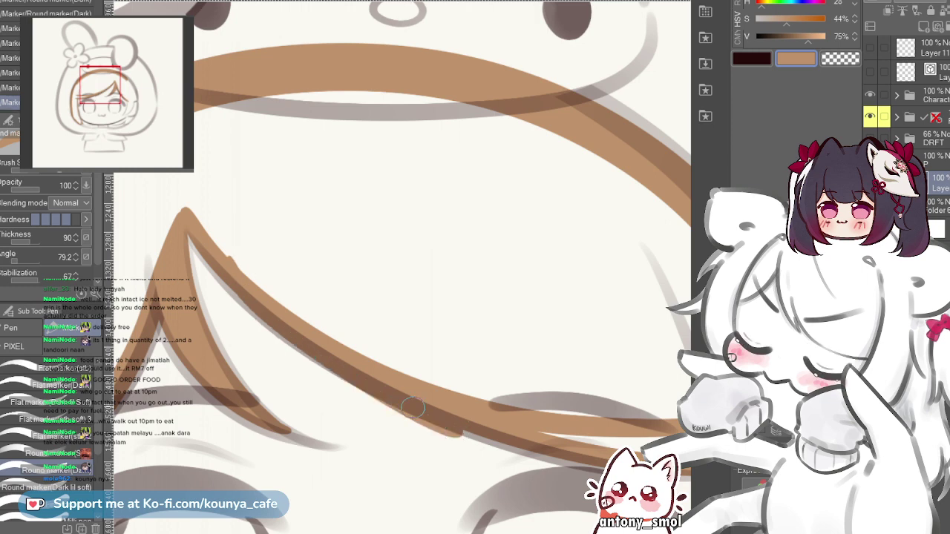
key("ctrl+z")
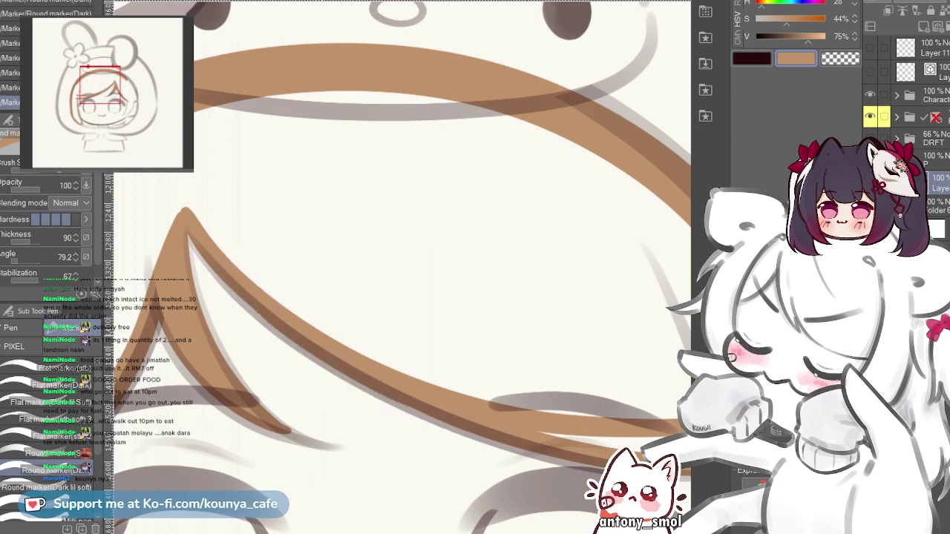
- Extend the brown hair arc down the hood's inner edge to the short sketch notch beside the face, redoing the first attempt
scroll(323, 337, "down", 2)
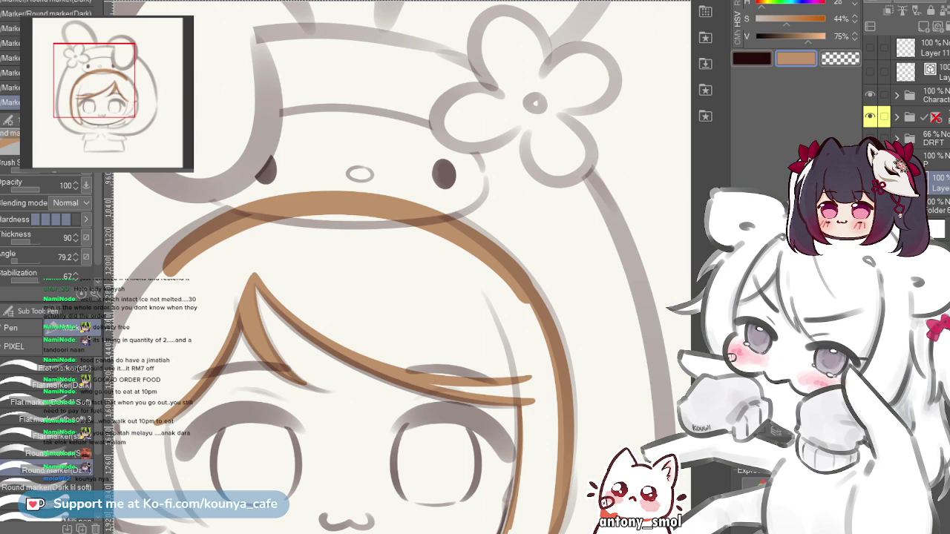
left_click_drag(323, 337, 375, 240)
scroll(168, 300, "up", 2)
left_click_drag(168, 300, 282, 366)
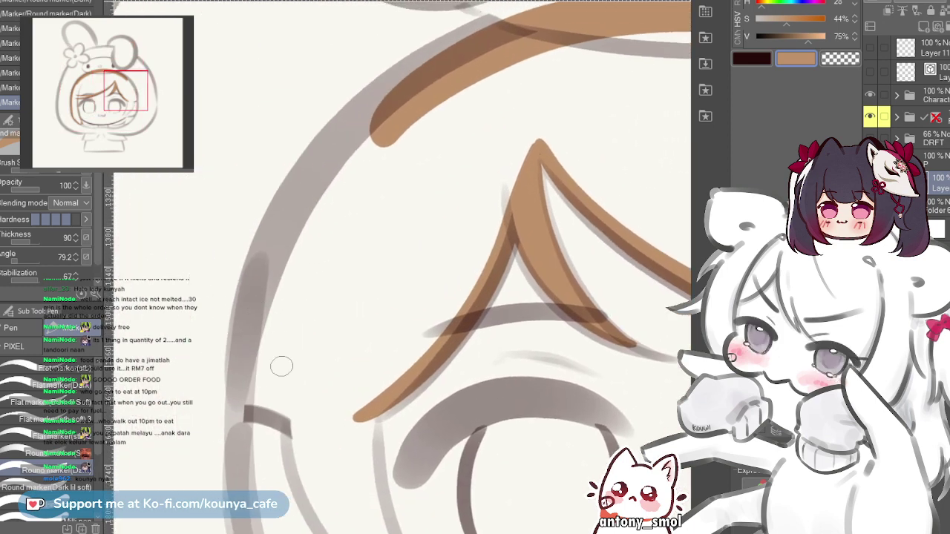
mouse_move(249, 399)
left_mouse_down()
mouse_move(311, 250)
mouse_move(381, 151)
left_mouse_up()
key("ctrl+z")
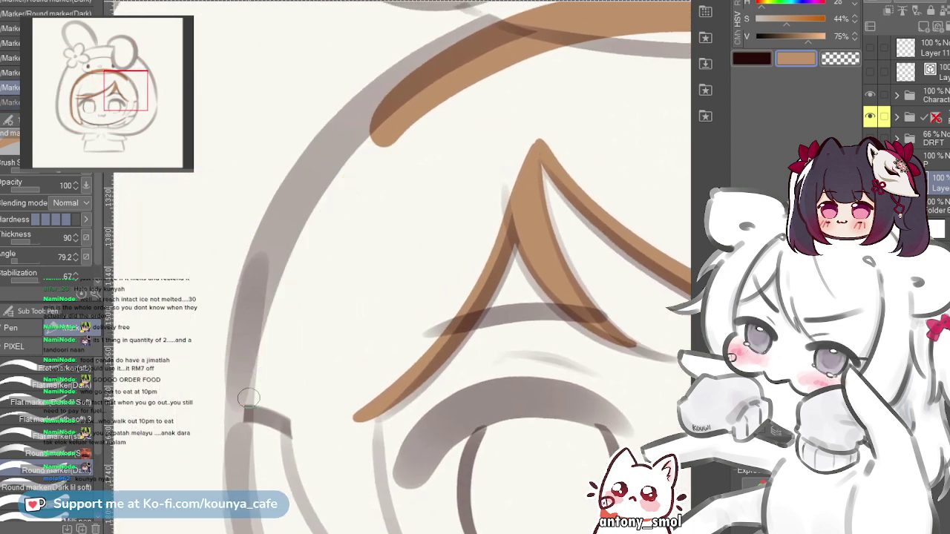
mouse_move(248, 399)
left_mouse_down()
mouse_move(276, 291)
mouse_move(391, 147)
left_mouse_up()
scroll(309, 271, "down", 3)
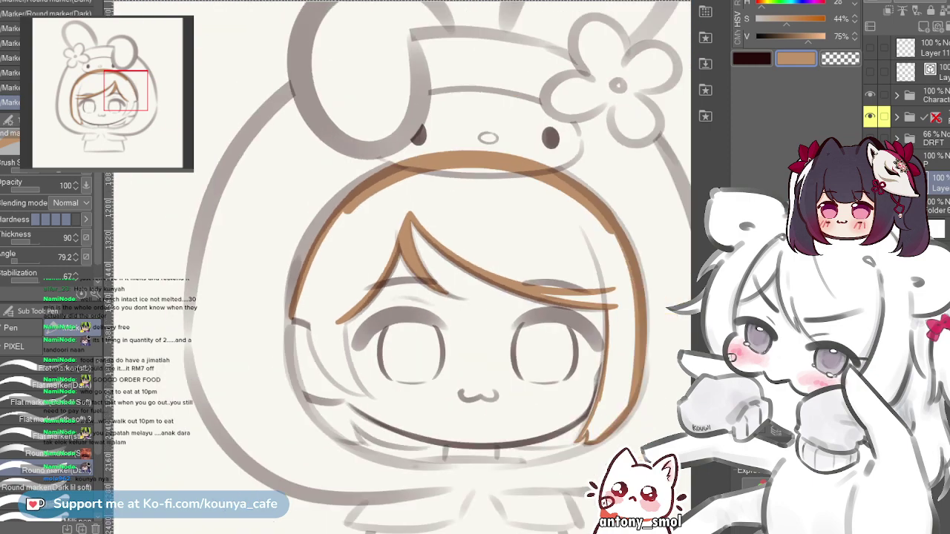
- Flip the canvas view and reinforce the outer edge of the pointed fringe lock with a short brown stroke, retrying it once
left_click_drag(498, 347, 371, 324)
key("h")
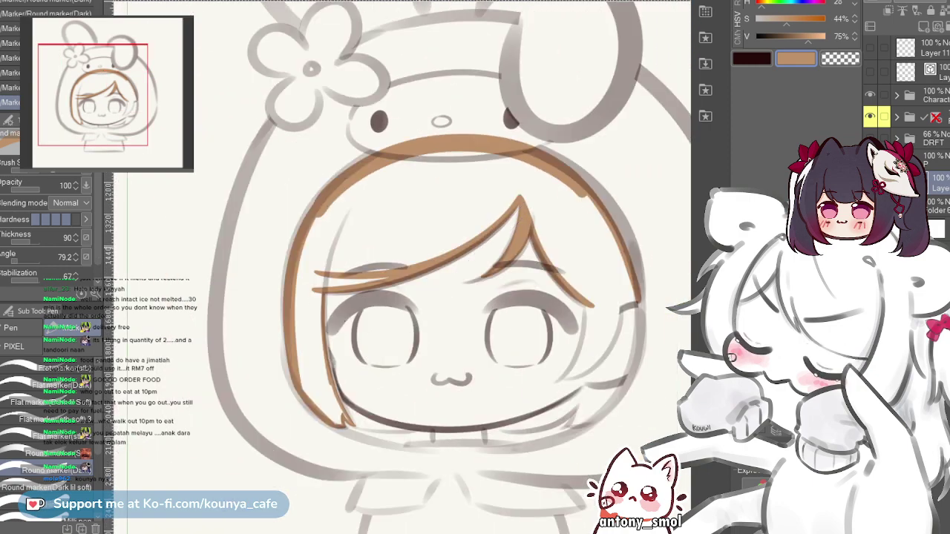
scroll(424, 252, "up", 2)
left_click_drag(564, 372, 229, 261)
scroll(387, 285, "up", 2)
left_click_drag(270, 138, 334, 231)
key("ctrl+z")
mouse_move(301, 175)
left_mouse_down()
mouse_move(468, 301)
mouse_move(355, 243)
left_mouse_up()
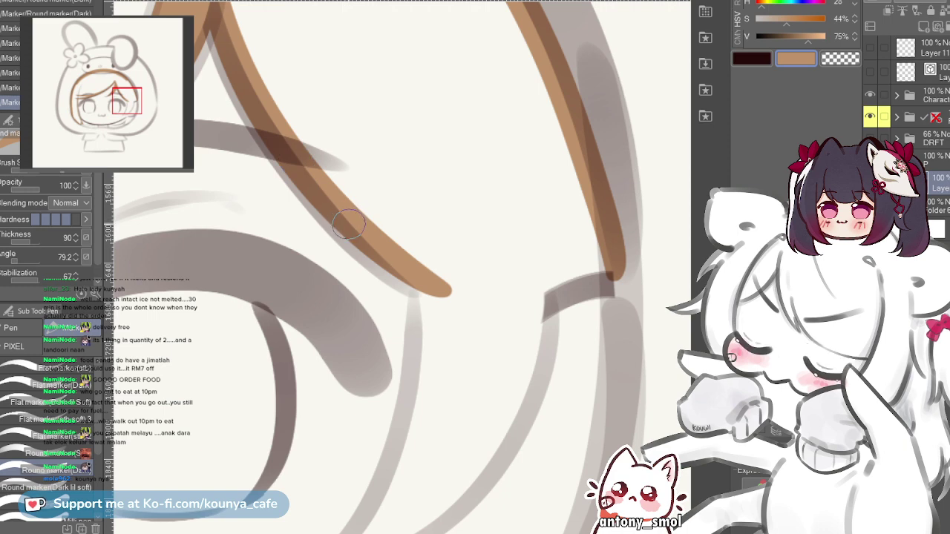
- Trace the inner edge of the side lock in brown from the fringe tip down past the eye, retrying until the curve fits
scroll(382, 228, "down", 2)
left_click_drag(382, 228, 361, 198)
scroll(362, 222, "up", 2)
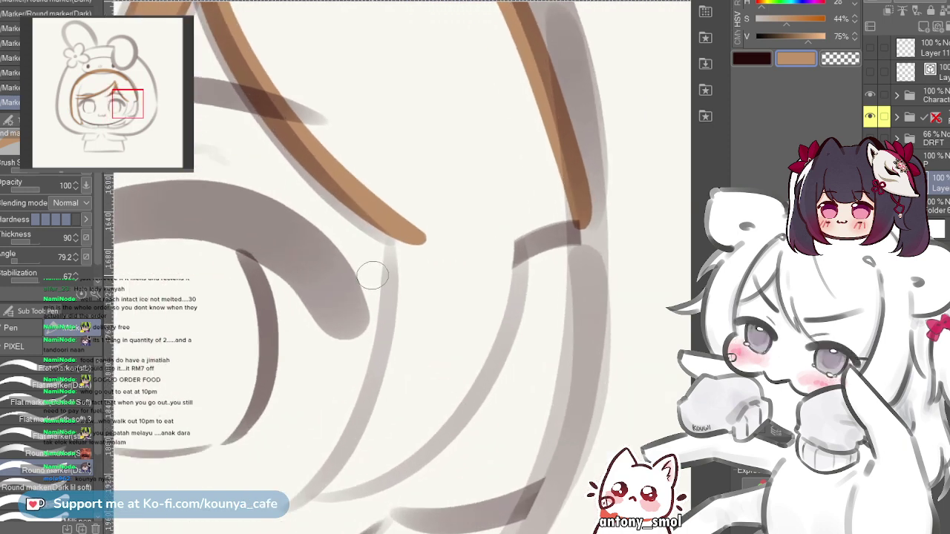
left_click_drag(354, 319, 394, 319)
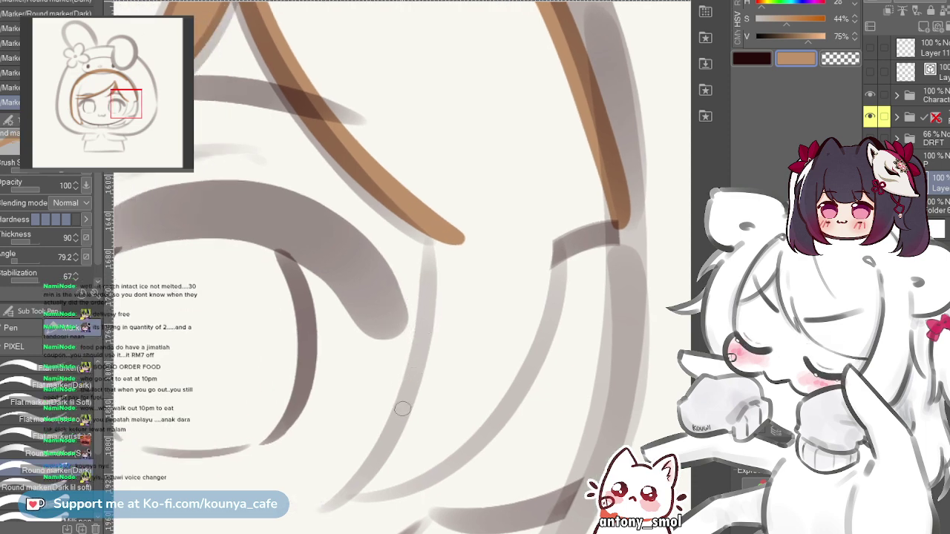
scroll(449, 498, "up", 1)
mouse_move(337, 484)
left_mouse_down()
mouse_move(403, 384)
mouse_move(433, 138)
left_mouse_up()
key("ctrl+z")
mouse_move(338, 490)
left_mouse_down()
mouse_move(415, 389)
mouse_move(423, 194)
left_mouse_up()
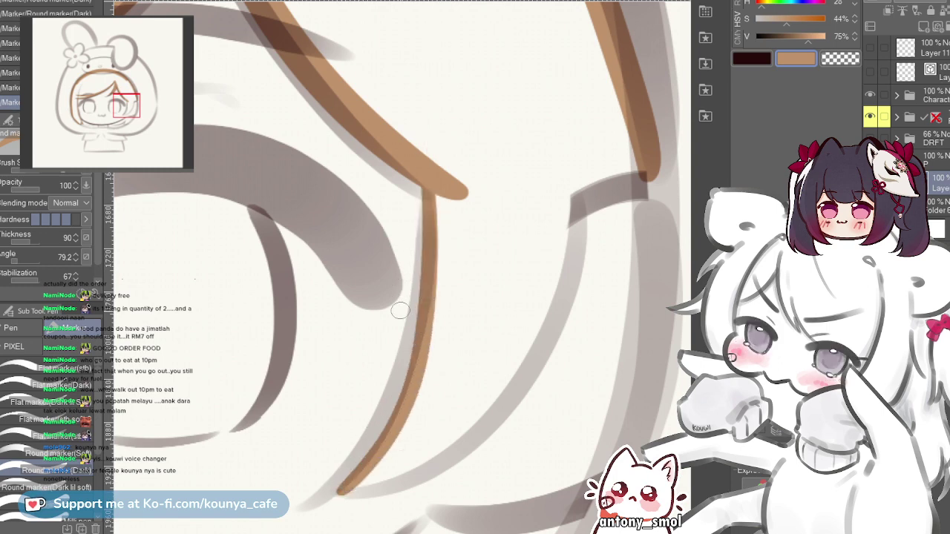
key("ctrl+z")
mouse_move(339, 486)
left_mouse_down()
mouse_move(418, 276)
mouse_move(424, 192)
left_mouse_up()
key("ctrl+z")
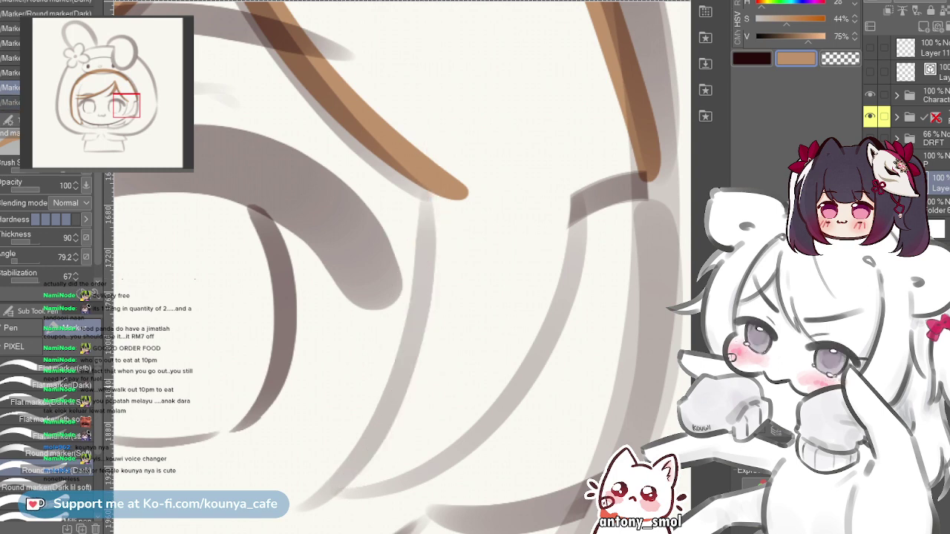
mouse_move(338, 483)
left_mouse_down()
mouse_move(418, 245)
mouse_move(424, 190)
left_mouse_up()
key("ctrl+z")
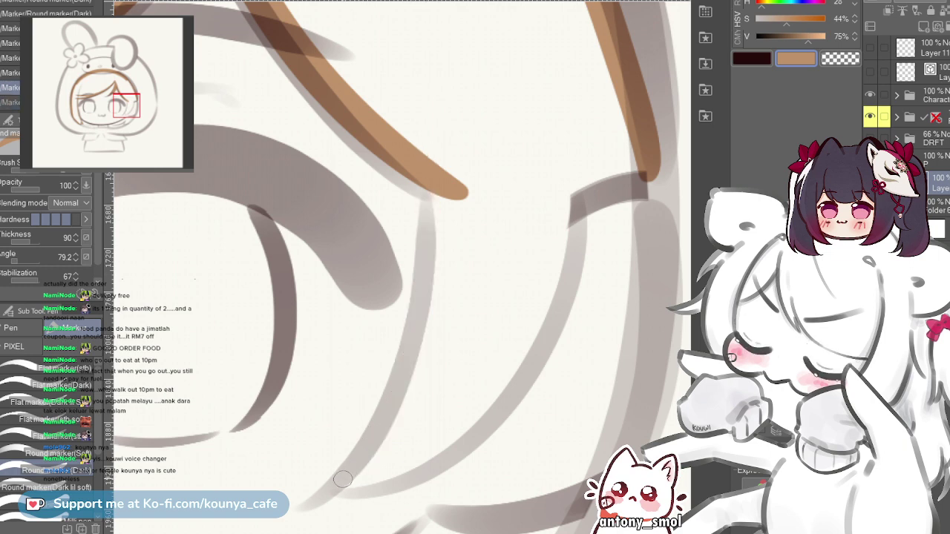
mouse_move(343, 479)
left_mouse_down()
mouse_move(426, 279)
mouse_move(424, 190)
left_mouse_up()
key("ctrl+z")
left_click_drag(338, 485, 437, 254)
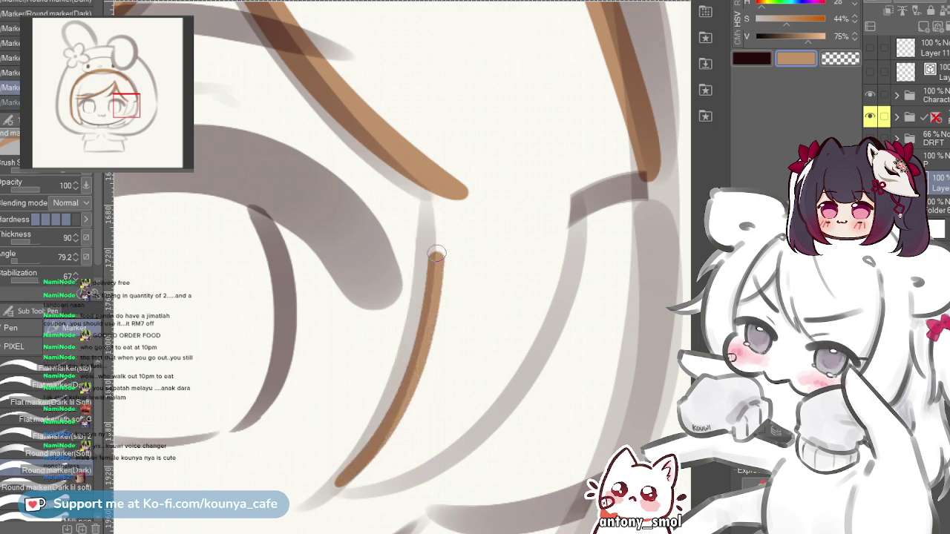
left_click_drag(426, 194, 419, 392)
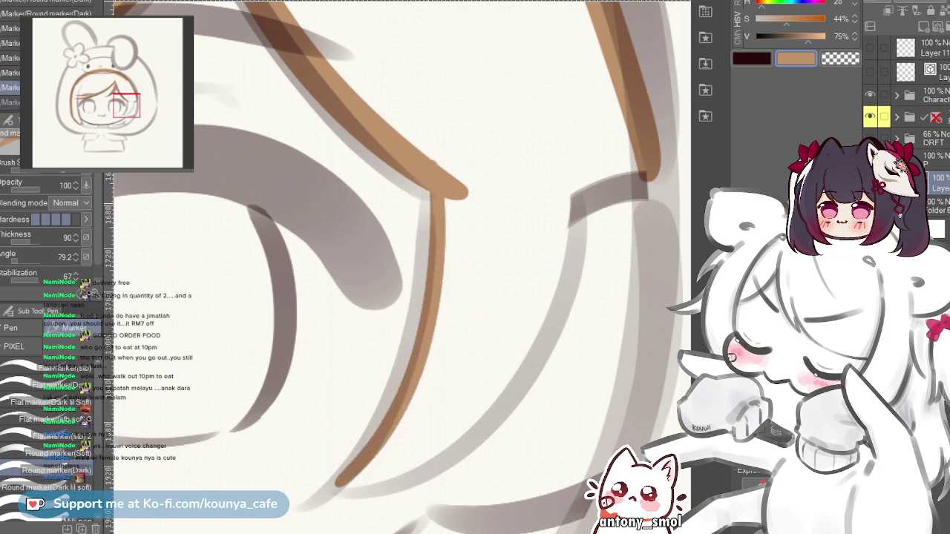
- Thicken and smooth the eye-facing side of the side lock's inner edge with brown strokes below the fringe tip, retrying them
scroll(379, 413, "up", 2)
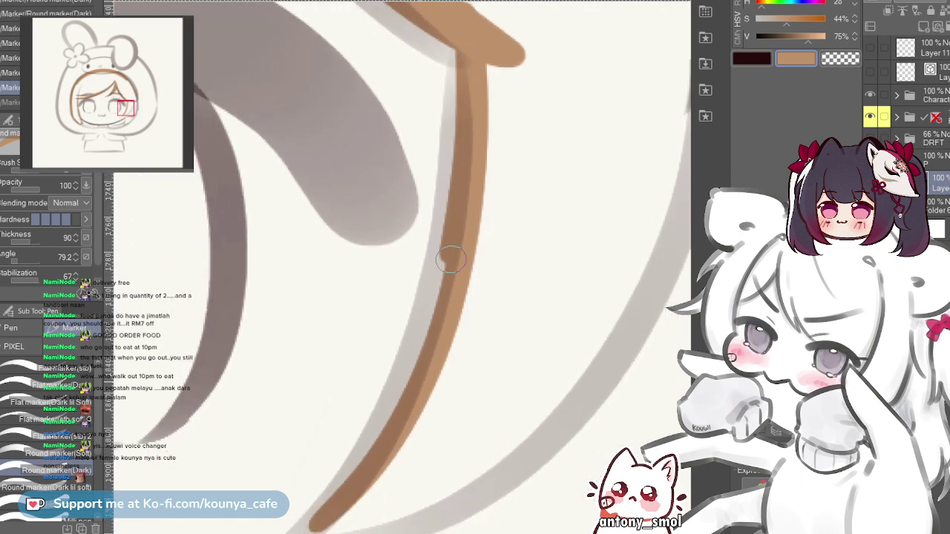
left_click_drag(451, 258, 462, 60)
left_click_drag(463, 128, 405, 386)
key("ctrl+z")
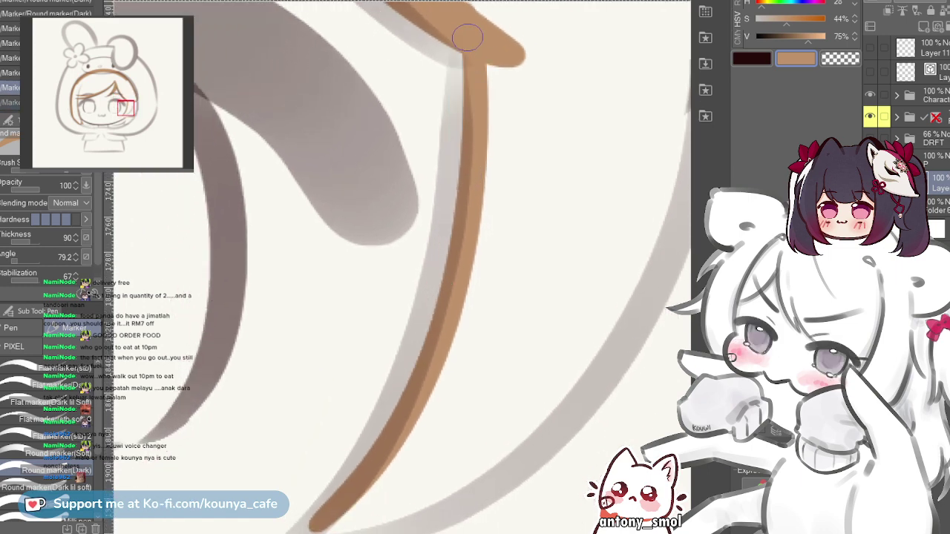
left_click_drag(463, 188, 398, 397)
key("ctrl+z")
left_click_drag(463, 97, 413, 368)
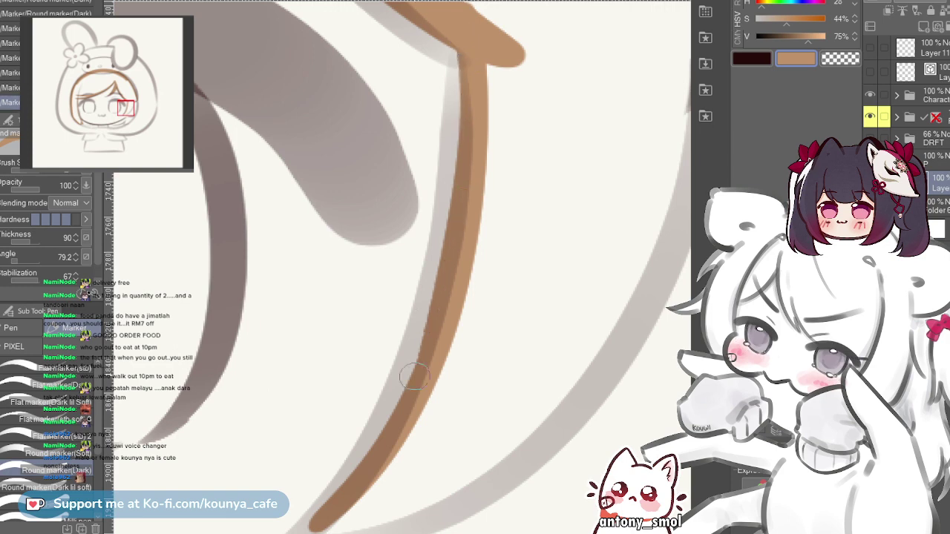
- Trace the side lock's outer edge in brown from its lower tip up to the short sketch notch, retrying the curve several times
scroll(460, 103, "down", 4)
left_click_drag(460, 103, 397, 187)
scroll(460, 214, "up", 3)
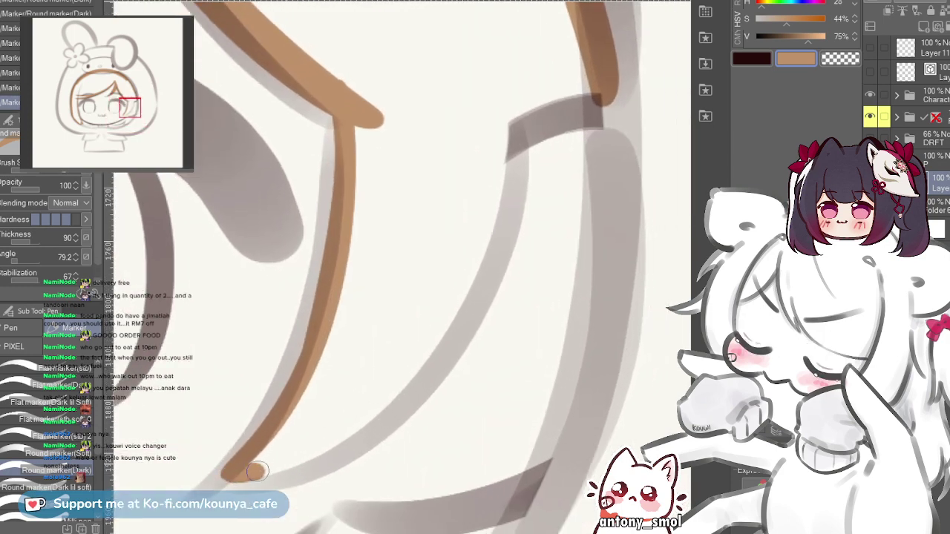
left_click_drag(286, 456, 512, 91)
key("ctrl+z")
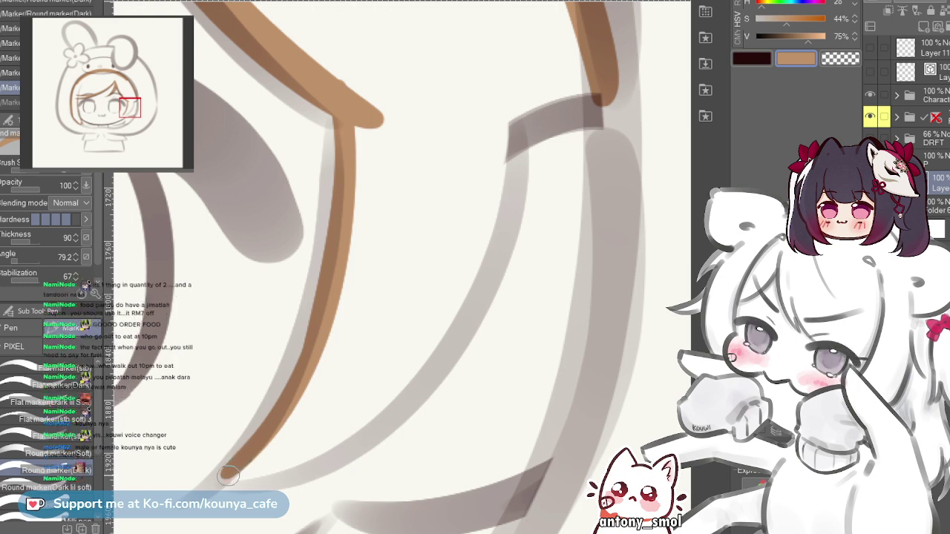
left_click_drag(227, 479, 484, 79)
key("ctrl+z")
mouse_move(233, 481)
left_mouse_down()
mouse_move(456, 308)
mouse_move(512, 78)
left_mouse_up()
key("ctrl+z")
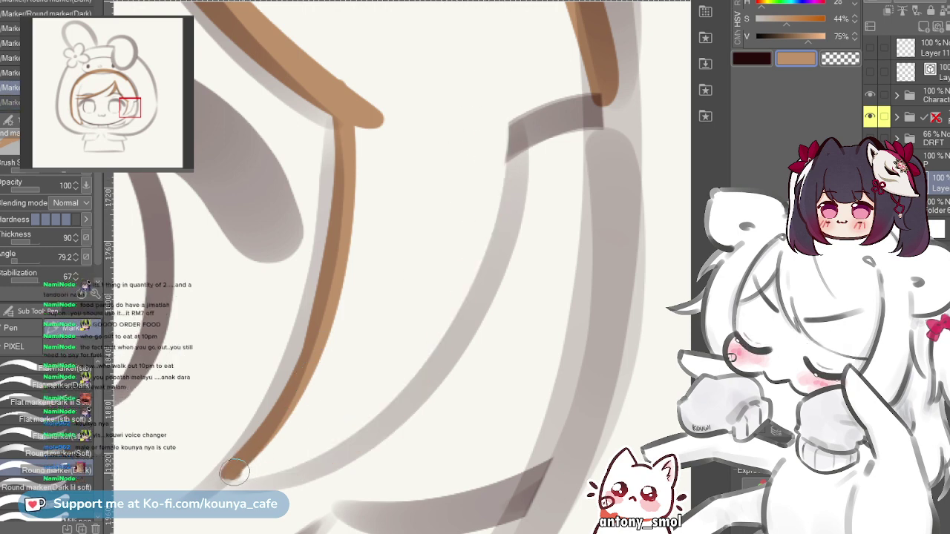
left_click_drag(228, 478, 487, 113)
key("ctrl+z")
mouse_move(226, 478)
left_mouse_down()
mouse_move(467, 270)
mouse_move(512, 100)
left_mouse_up()
key("ctrl+z")
left_click_drag(227, 475, 526, 97)
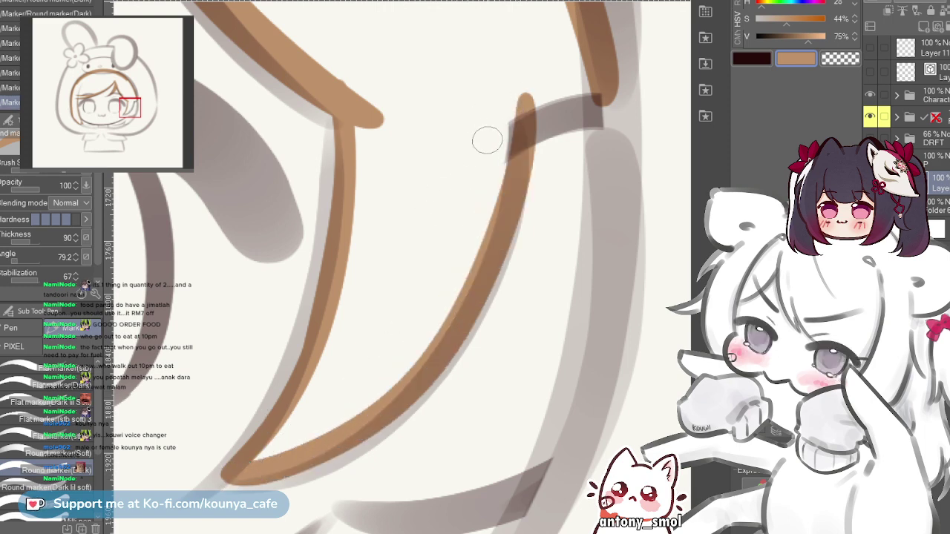
- Erase the upper end of the side lock's outer curve around the sketch notch with the hard eraser
scroll(299, 268, "down", 4)
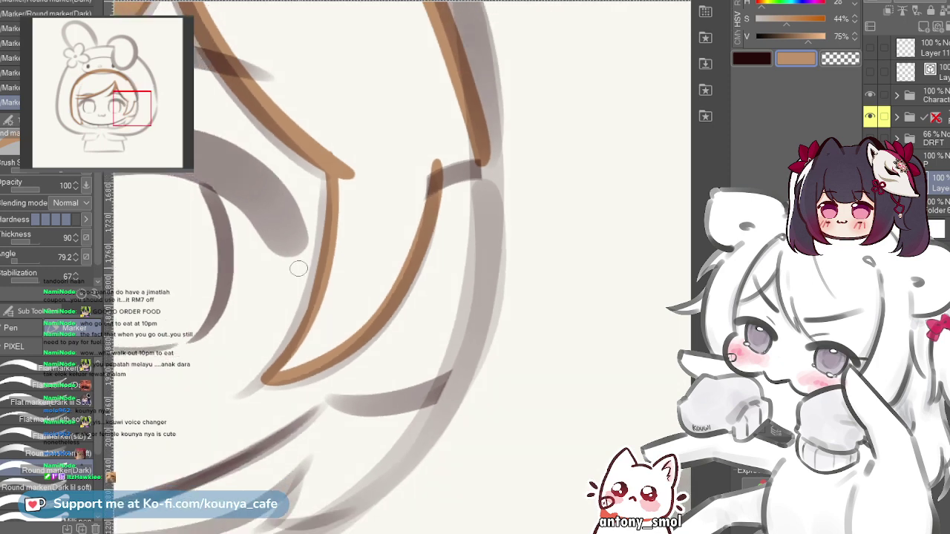
left_click_drag(478, 133, 390, 210)
scroll(366, 221, "up", 3)
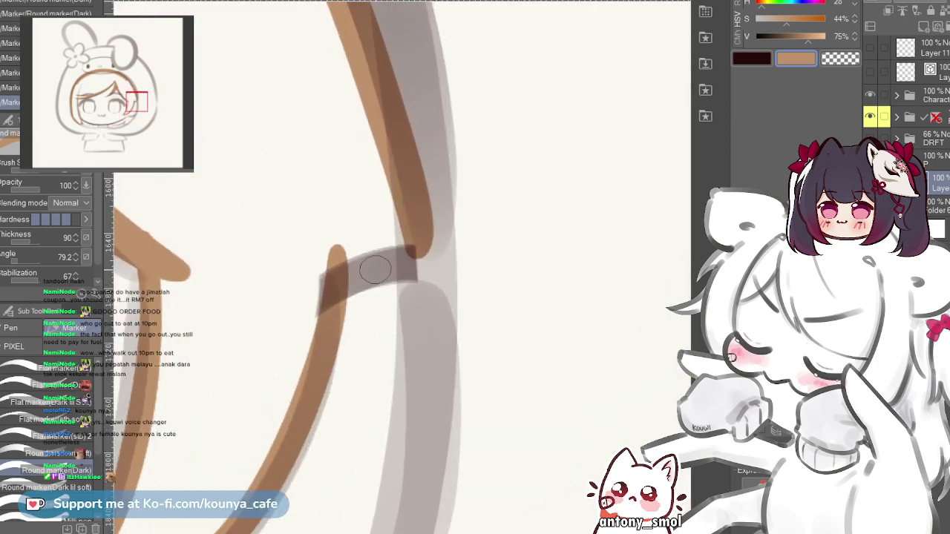
scroll(375, 271, "up", 3)
scroll(377, 245, "down", 2)
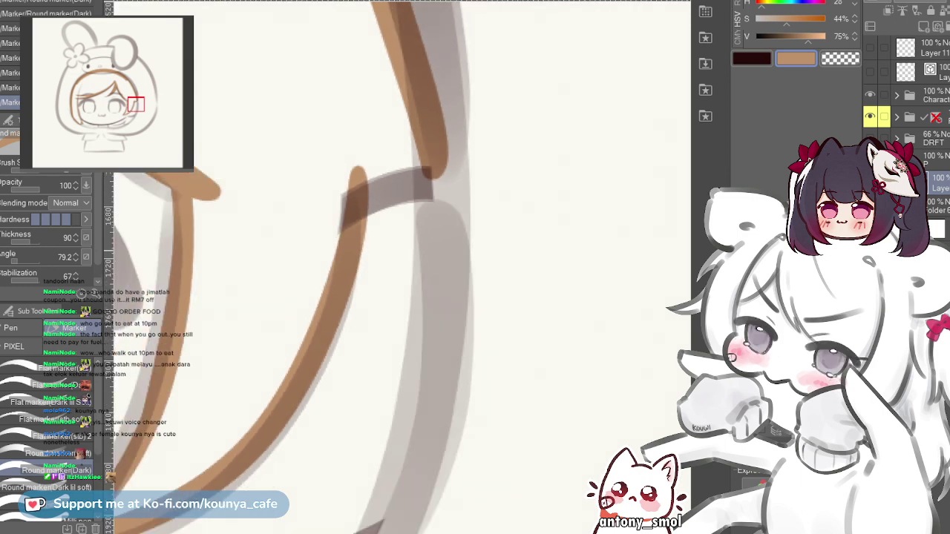
scroll(372, 274, "up", 2)
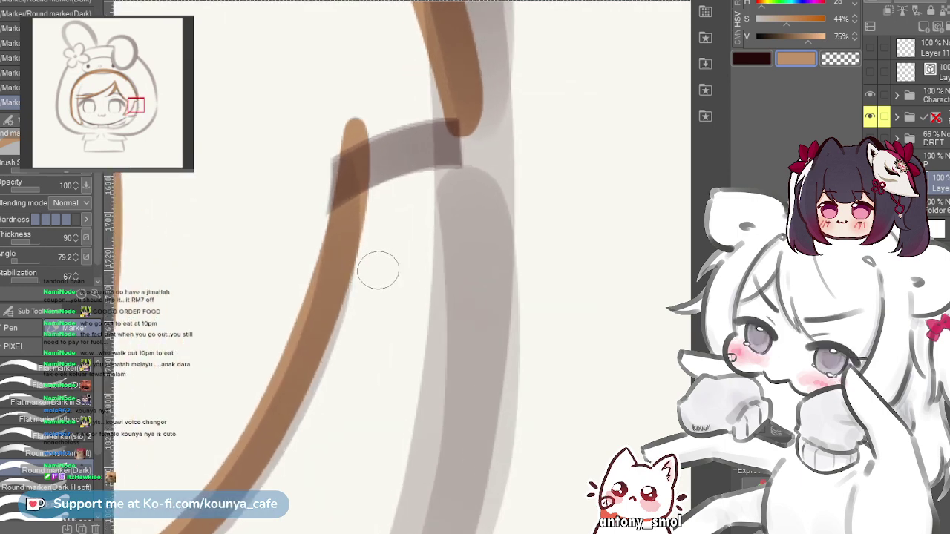
key("o")
key("e")
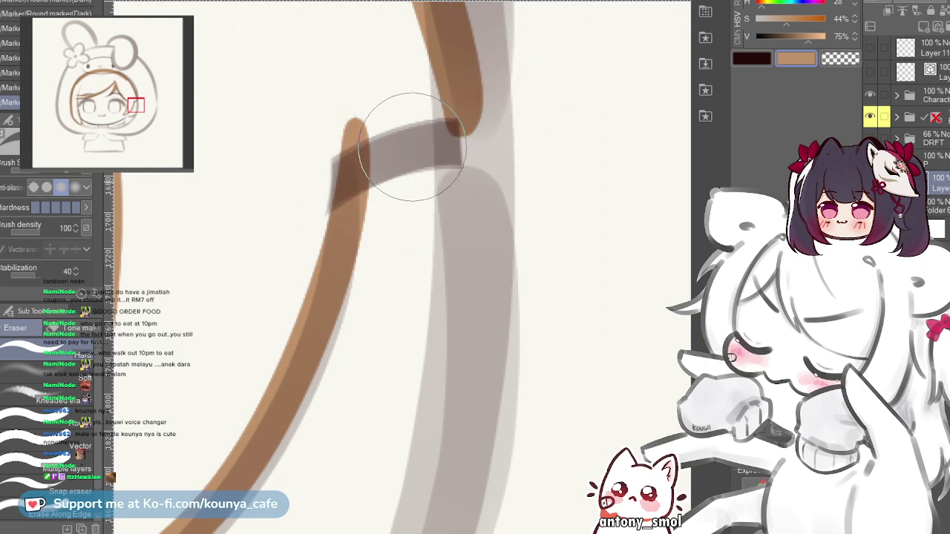
mouse_move(329, 96)
left_mouse_down()
mouse_move(353, 244)
mouse_move(322, 223)
mouse_move(292, 238)
mouse_move(399, 265)
mouse_move(369, 260)
left_mouse_up()
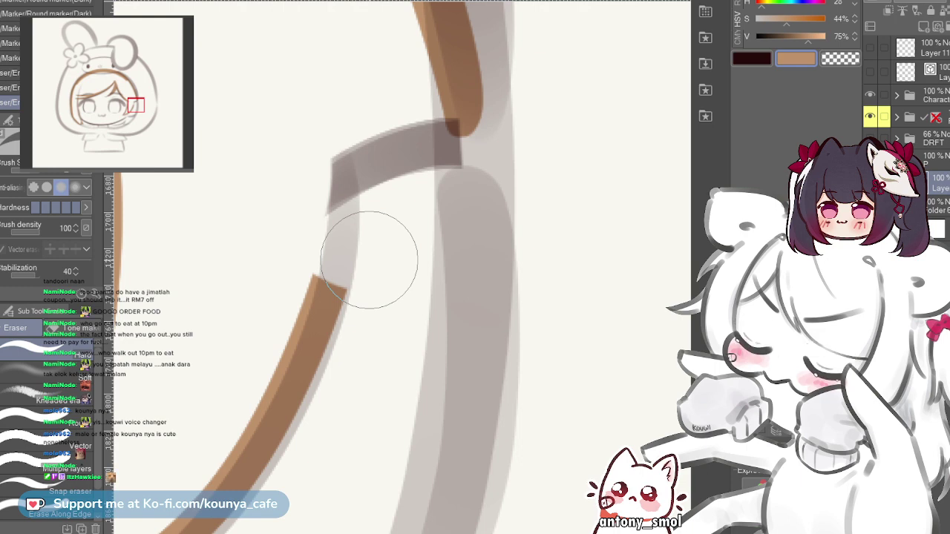
- Repaint the upper end of the side lock's outer curve with the brown marker, retrying it, and bridge it to the hood-edge hair outline
key("p")
scroll(336, 161, "up", 2)
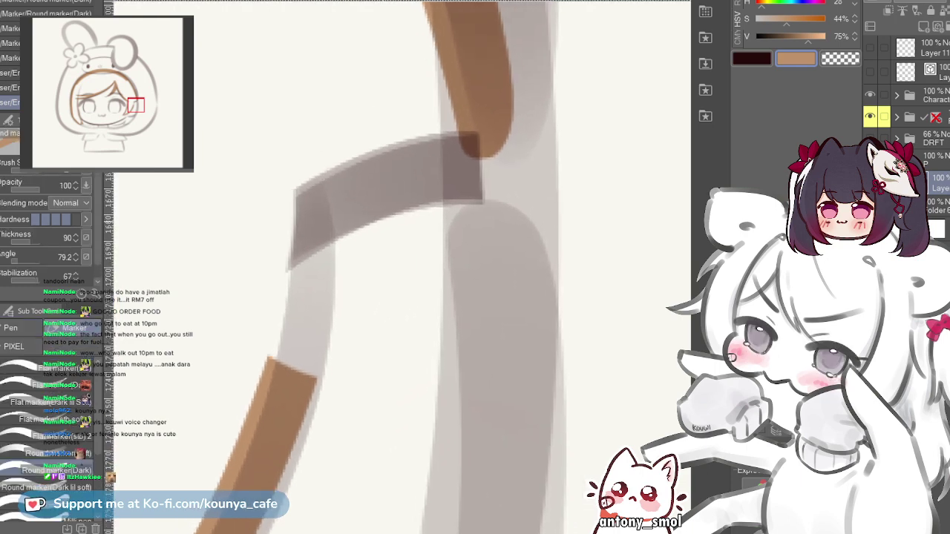
mouse_move(304, 210)
left_mouse_down()
mouse_move(339, 191)
mouse_move(307, 307)
left_mouse_up()
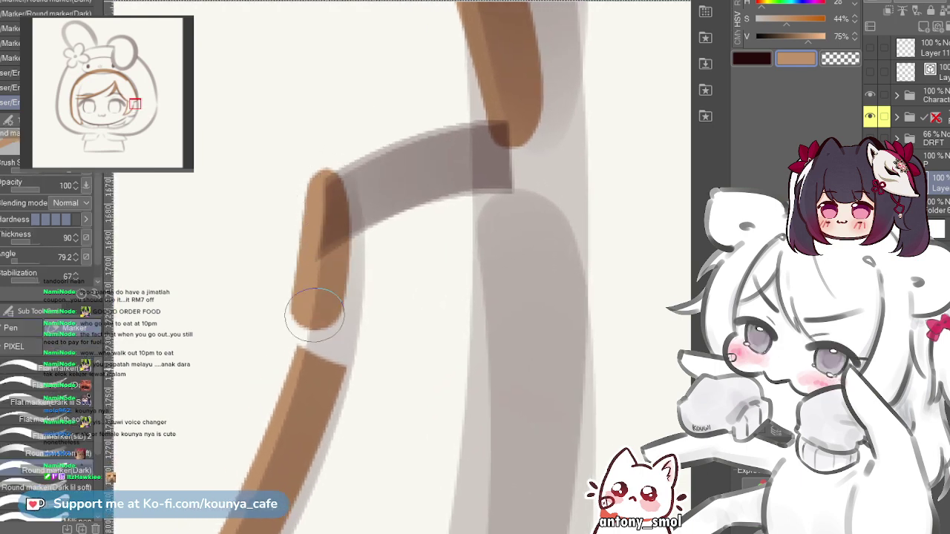
key("ctrl+z")
left_click_drag(334, 167, 291, 375)
key("ctrl+z")
left_click_drag(338, 182, 312, 381)
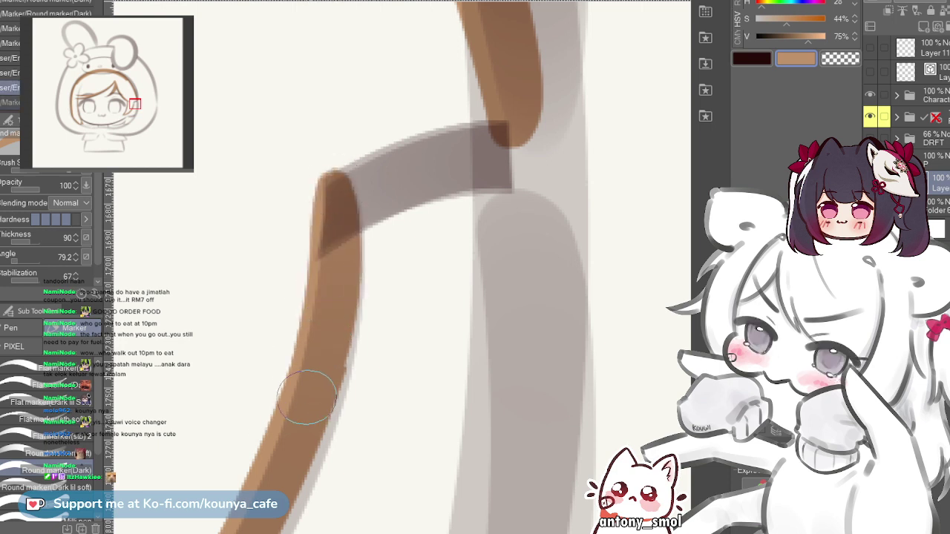
key("ctrl+z")
mouse_move(327, 195)
left_mouse_down()
mouse_move(300, 401)
mouse_move(324, 212)
mouse_move(310, 368)
left_mouse_up()
key("ctrl+z")
key("ctrl+z")
left_click_drag(335, 205, 297, 382)
key("ctrl+z")
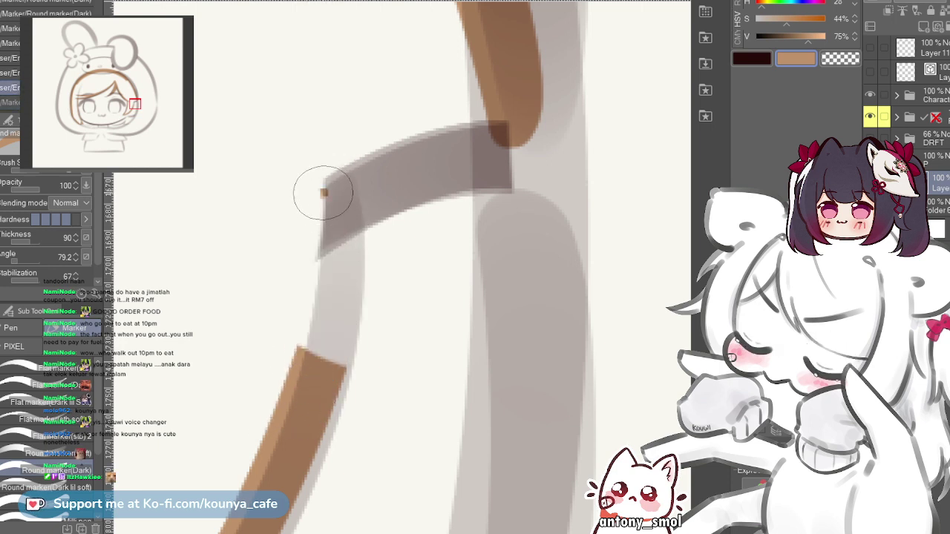
left_click_drag(322, 195, 297, 365)
left_click_drag(329, 197, 500, 127)
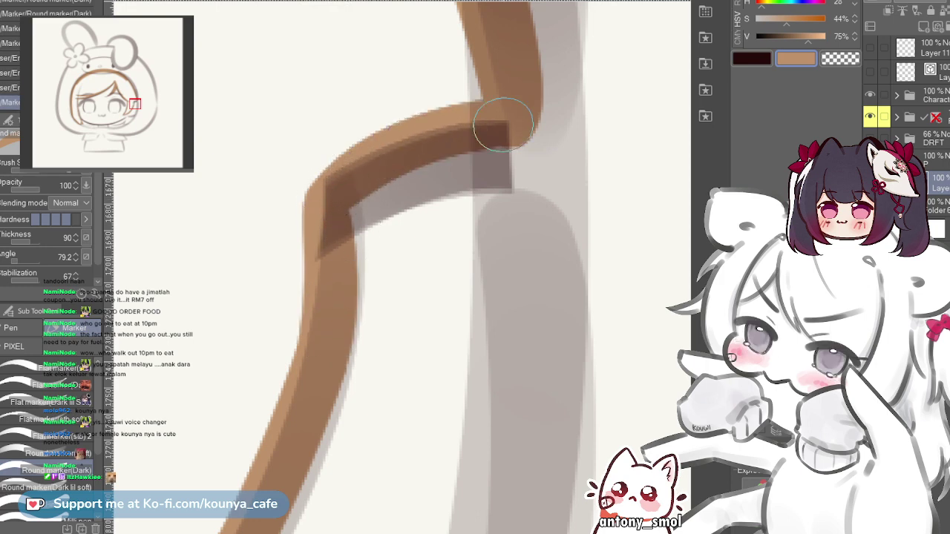
- Redo the short brown stroke bridging the notch between the side lock's outer curve and the hood-edge hair outline
key("ctrl+z")
mouse_move(339, 206)
left_mouse_down()
mouse_move(446, 144)
mouse_move(507, 123)
left_mouse_up()
scroll(410, 141, "down", 6)
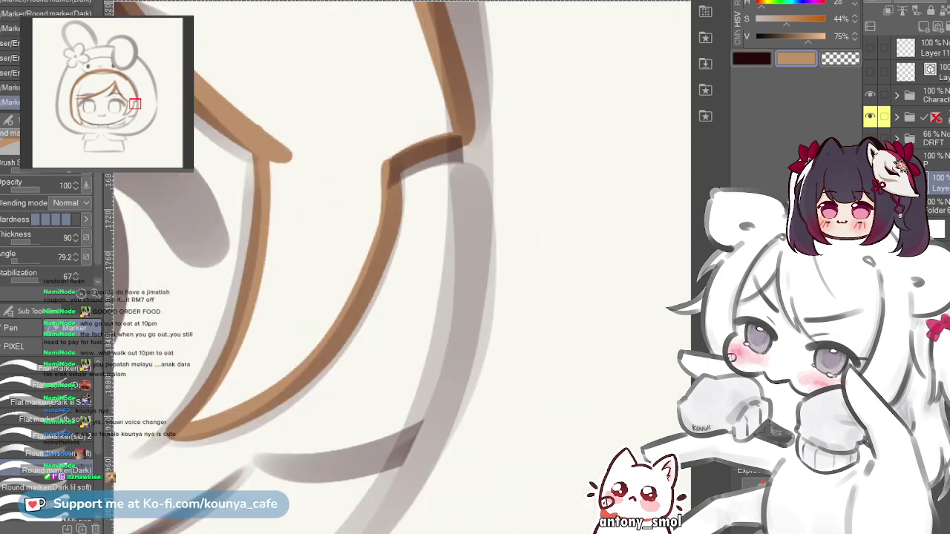
scroll(491, 371, "up", 2)
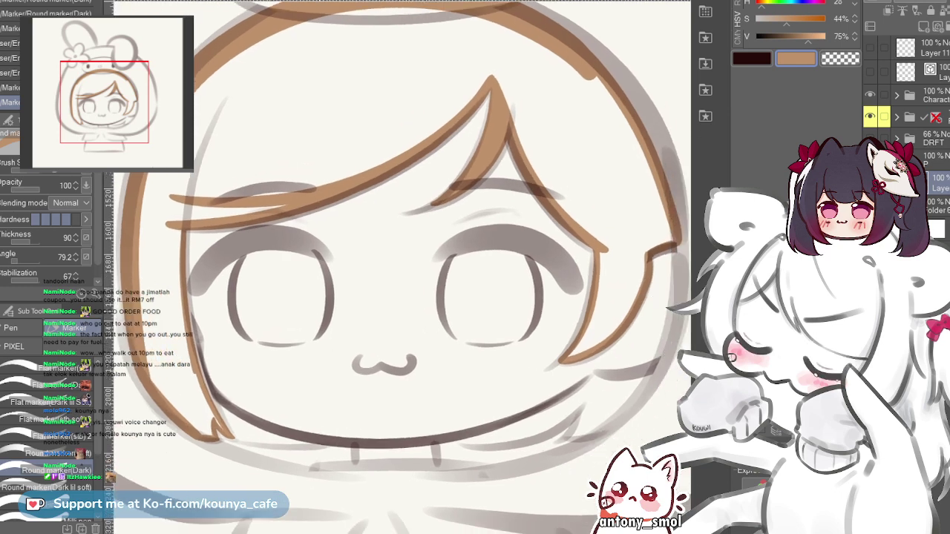
- Fill the outlined hair area inside the hood with the light brown using the Fill tool, then return to the marker
key("g")
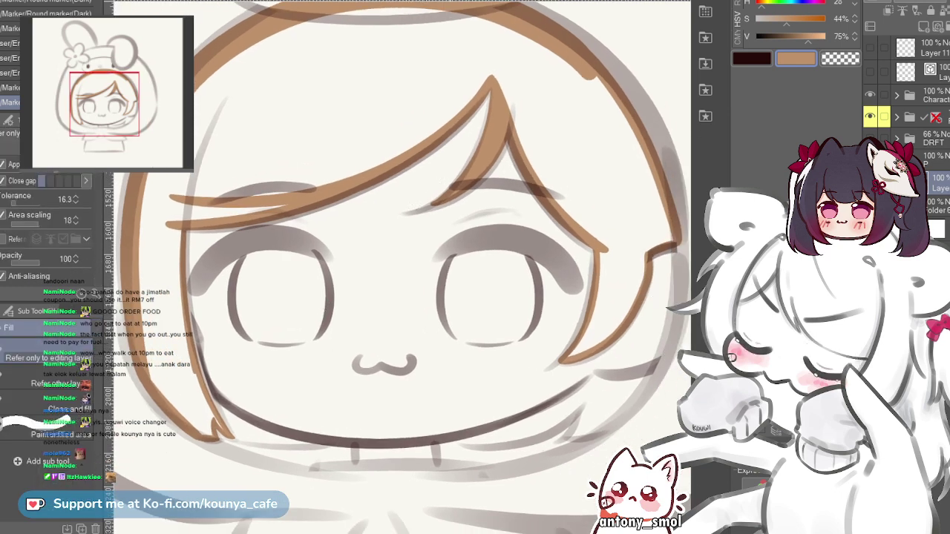
left_click(447, 103)
key("p")
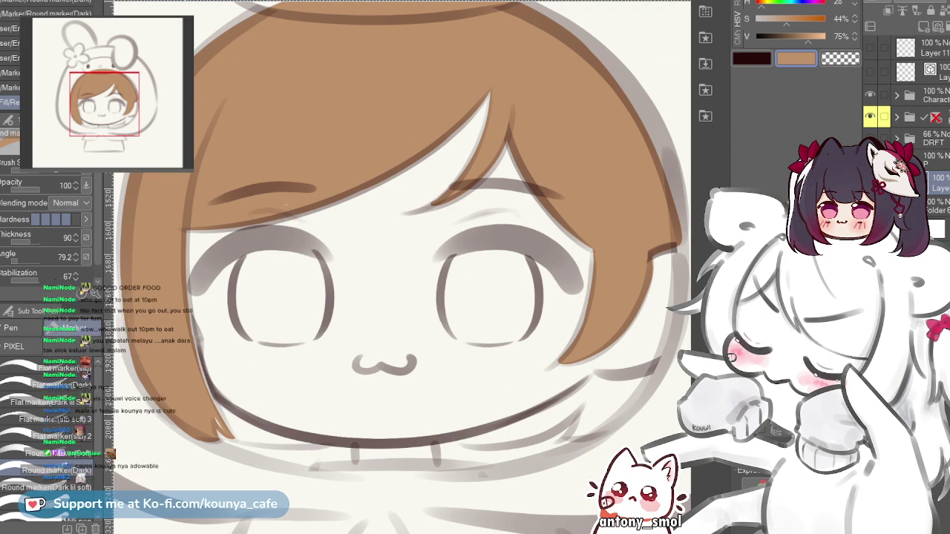
- Try to widen the filled side lock's eye-facing edge with long brown marker strokes between the fringe corner and the lower tip
scroll(199, 432, "up", 5)
scroll(297, 434, "up", 1)
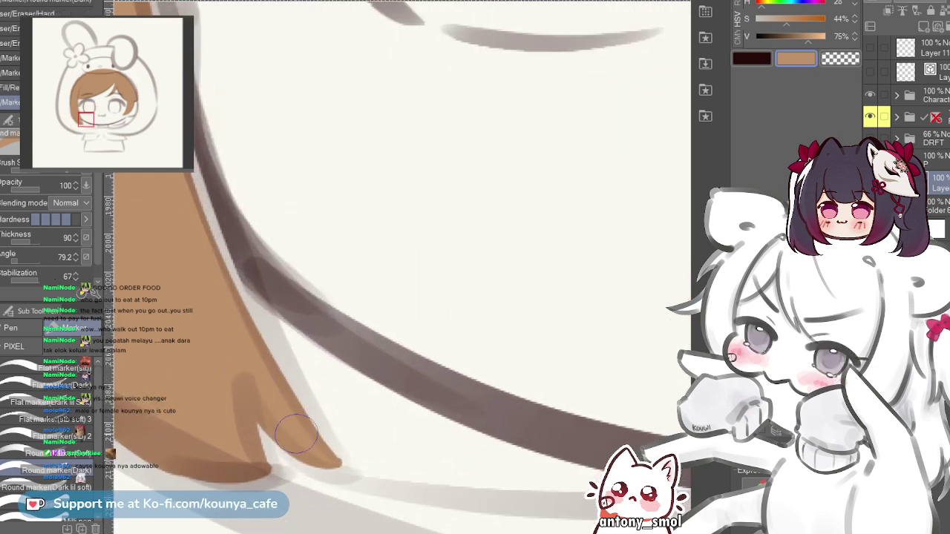
scroll(245, 358, "down", 5)
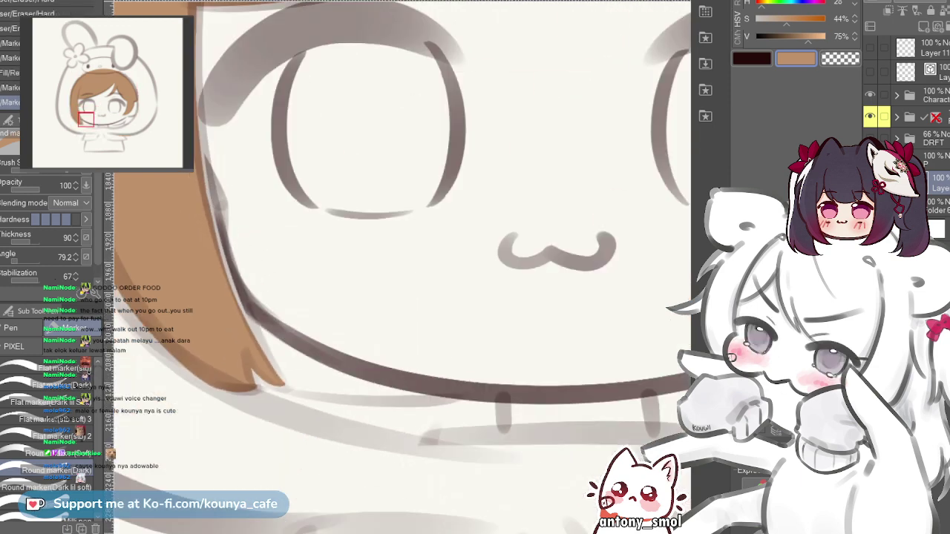
left_click_drag(687, 238, 371, 206)
scroll(371, 206, "up", 3)
left_click_drag(322, 230, 380, 244)
scroll(426, 222, "down", 2)
scroll(380, 245, "up", 3)
scroll(271, 416, "up", 2)
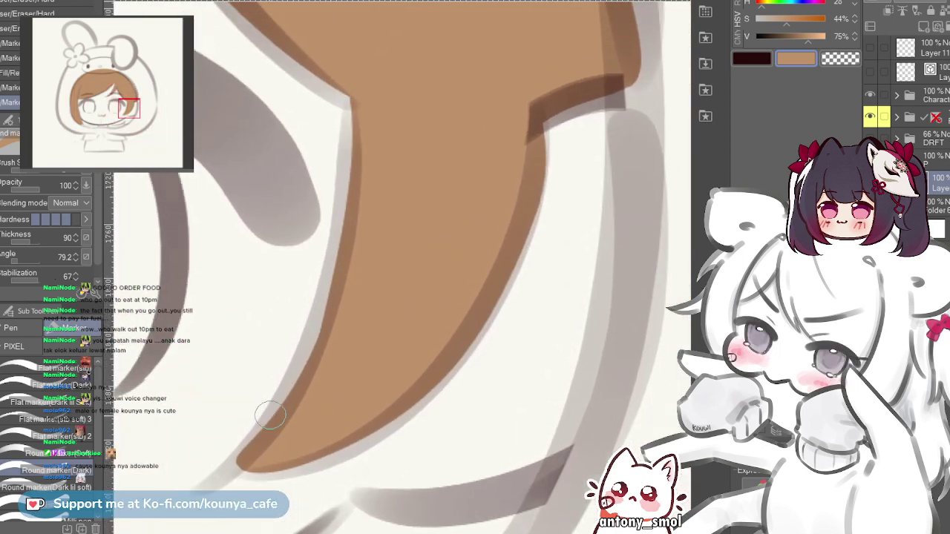
mouse_move(326, 301)
left_mouse_down()
mouse_move(271, 415)
mouse_move(346, 108)
left_mouse_up()
key("ctrl+z")
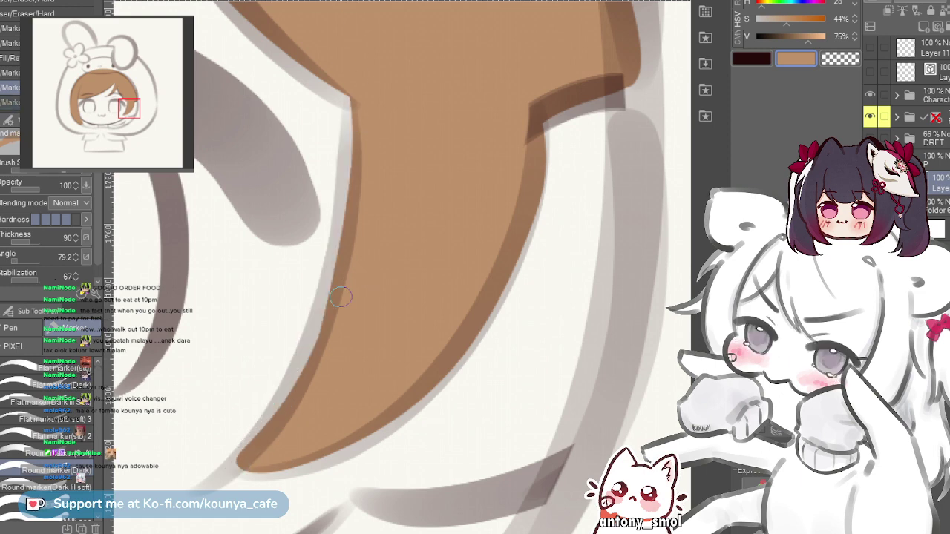
mouse_move(286, 401)
left_mouse_down()
mouse_move(363, 87)
mouse_move(321, 238)
mouse_move(304, 375)
mouse_move(255, 451)
left_mouse_up()
key("ctrl+z")
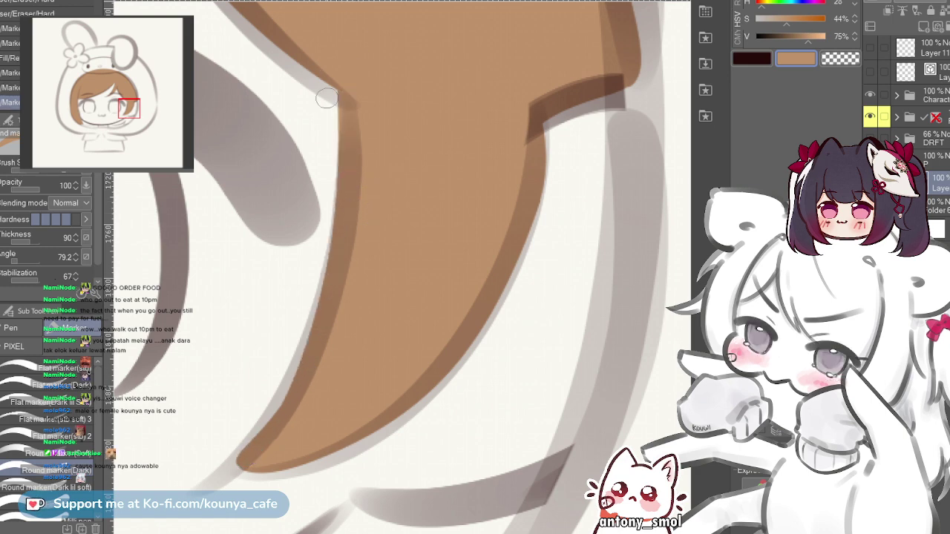
left_click_drag(326, 99, 282, 401)
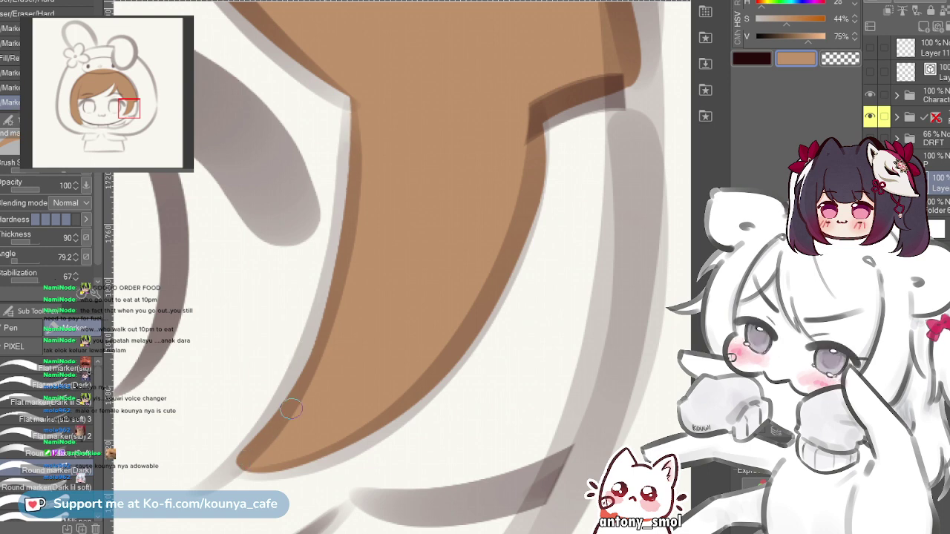
- Extend and smooth the eye-facing edge of the side lock upward from its lower tip in brown, retrying the stroke several times
scroll(360, 90, "down", 3)
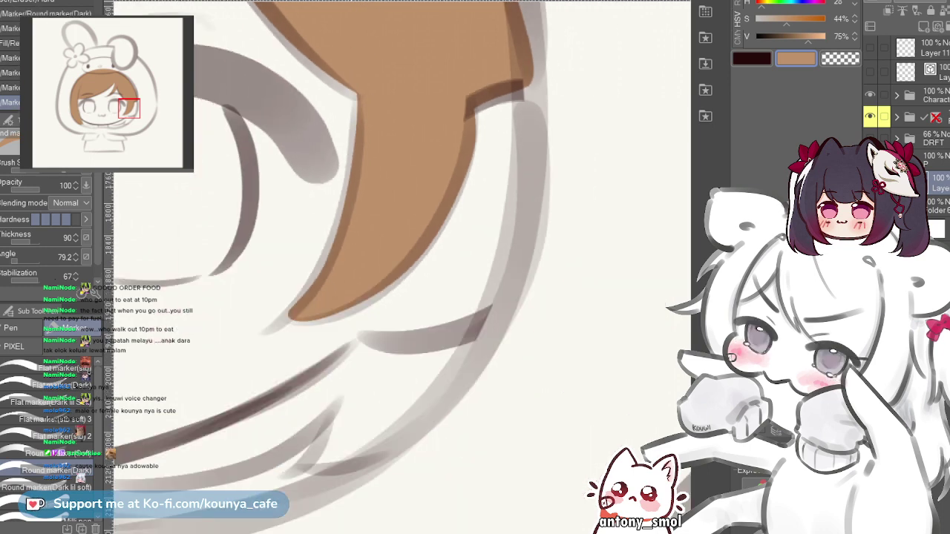
scroll(464, 288, "up", 3)
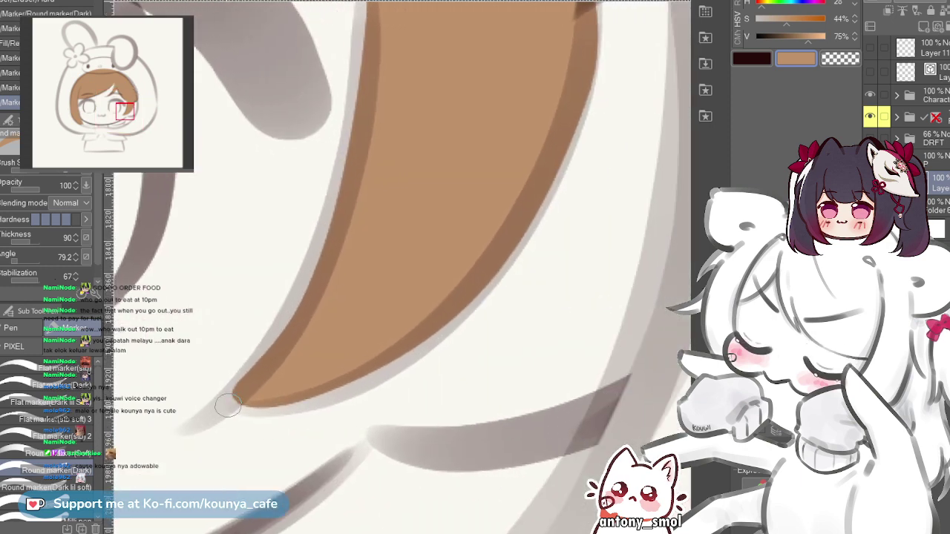
scroll(271, 382, "up", 2)
mouse_move(191, 418)
left_mouse_down()
mouse_move(242, 371)
mouse_move(354, 142)
left_mouse_up()
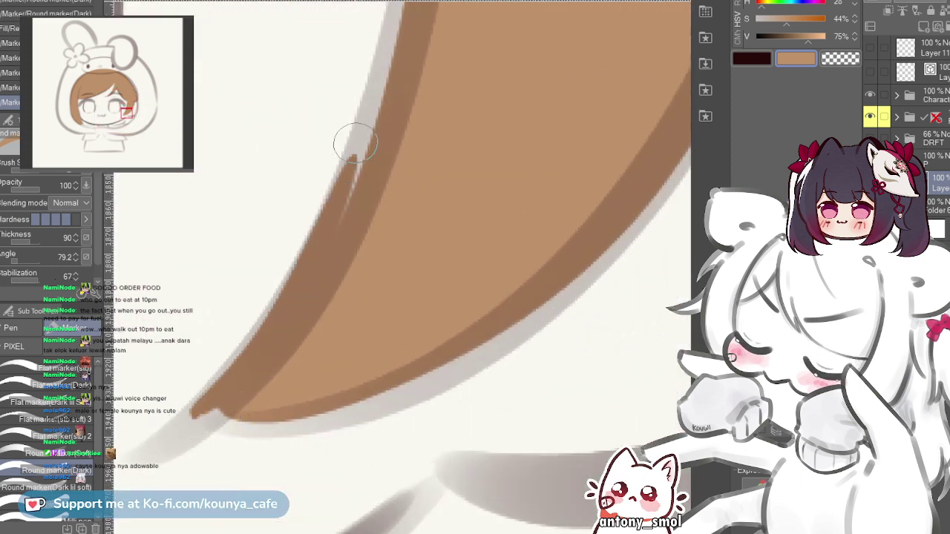
key("ctrl+z")
mouse_move(200, 414)
left_mouse_down()
mouse_move(263, 349)
mouse_move(388, 118)
left_mouse_up()
scroll(363, 309, "down", 2)
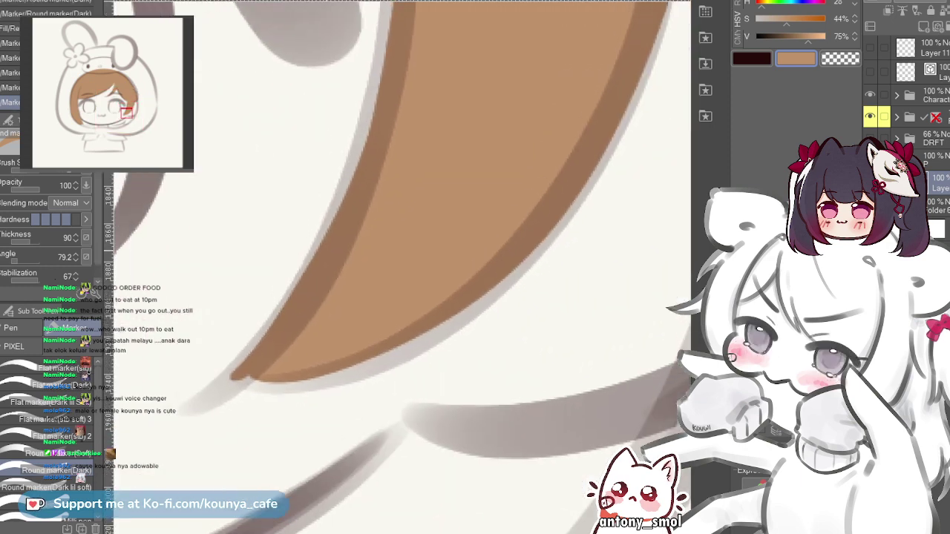
left_click_drag(338, 217, 333, 319)
key("ctrl+z")
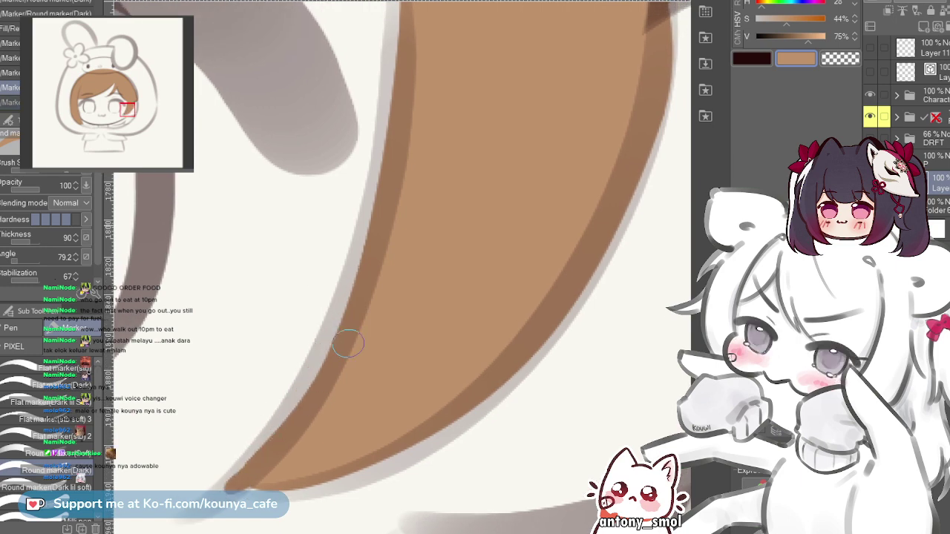
key("ctrl+z")
mouse_move(229, 490)
left_mouse_down()
mouse_move(379, 196)
mouse_move(388, 61)
left_mouse_up()
key("ctrl+z")
scroll(291, 388, "down", 1)
left_click_drag(290, 388, 307, 416)
mouse_move(269, 493)
left_mouse_down()
mouse_move(360, 365)
mouse_move(428, 103)
left_mouse_up()
mouse_move(269, 490)
left_mouse_down()
mouse_move(395, 190)
mouse_move(394, 104)
left_mouse_up()
key("ctrl+z")
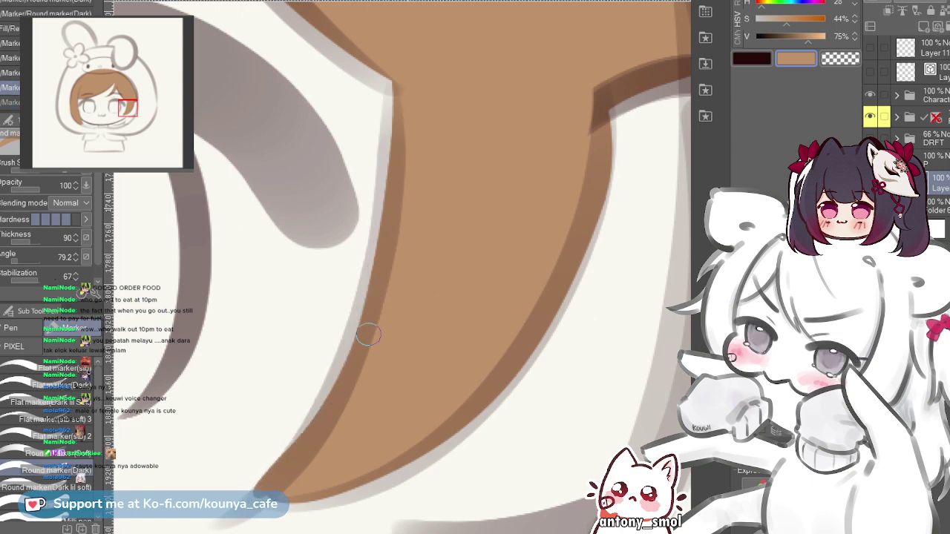
- Try further brown strokes along the middle of the side lock's eye-facing edge
mouse_move(377, 295)
left_mouse_down()
mouse_move(375, 244)
mouse_move(288, 478)
mouse_move(265, 491)
mouse_move(294, 464)
mouse_move(378, 254)
left_mouse_up()
key("ctrl+z")
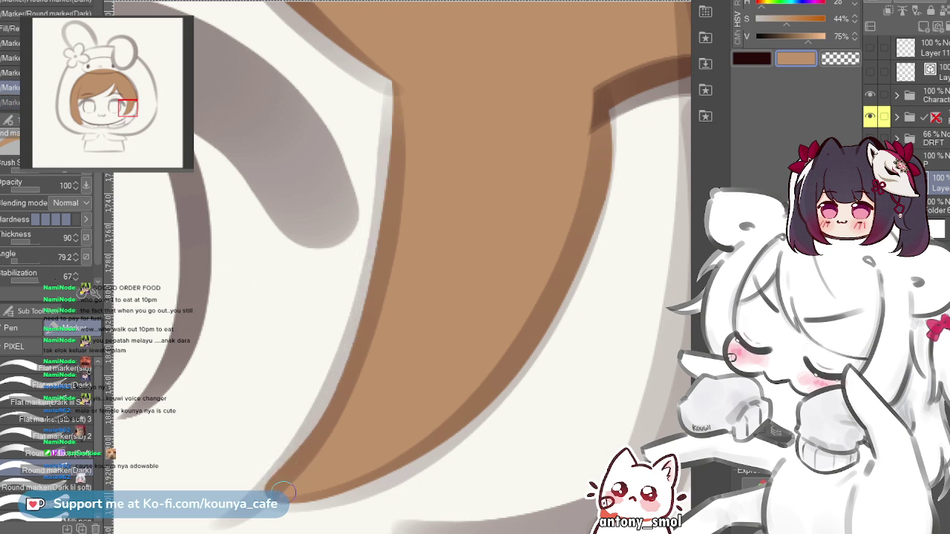
left_click_drag(257, 494, 383, 170)
key("ctrl+z")
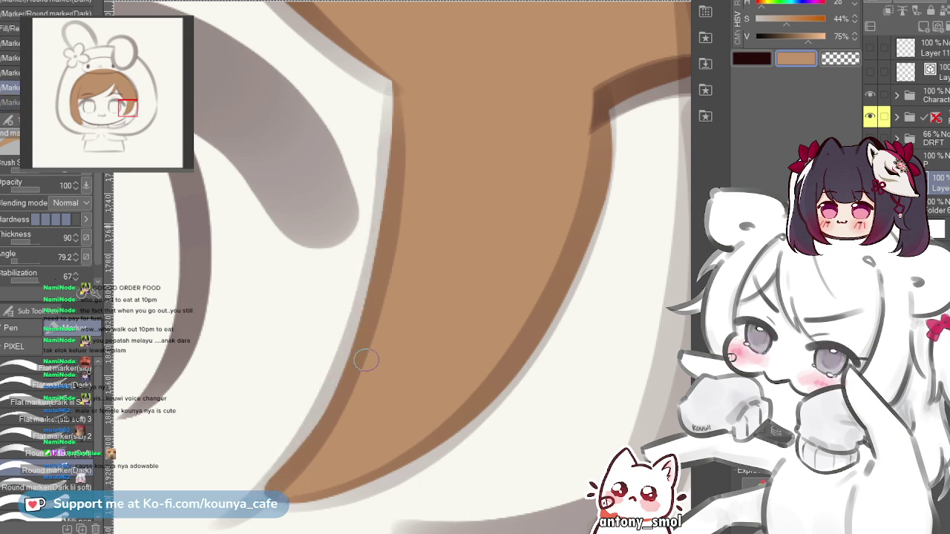
left_click_drag(310, 453, 351, 297)
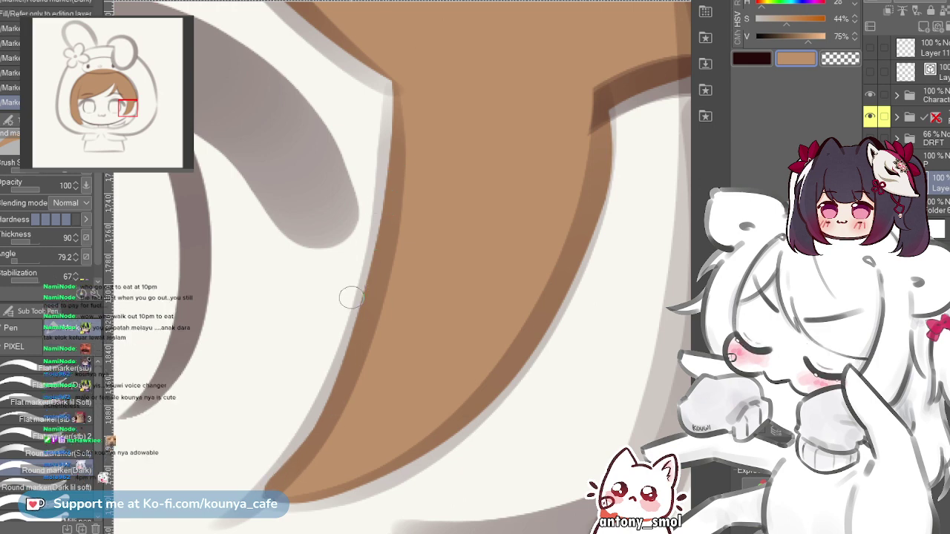
scroll(400, 111, "up", 3)
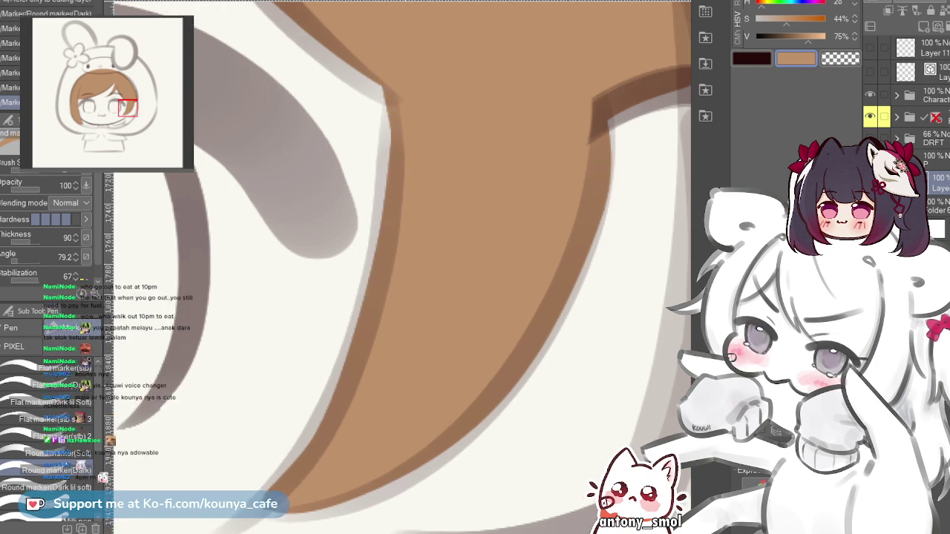
key("ctrl+z")
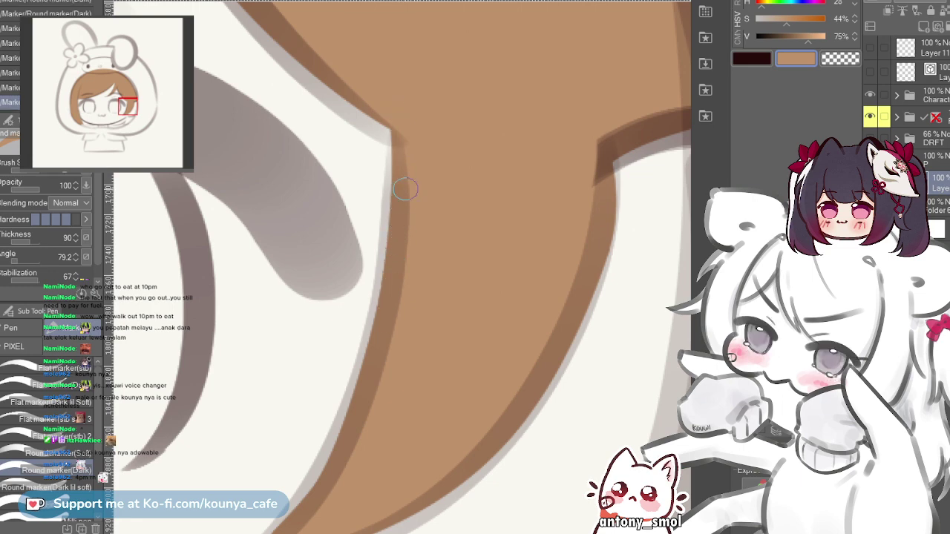
- Smooth the side lock's outer edge just below the notch with short brown strokes, retrying them, and reinforce the notch's upper edge
scroll(405, 186, "down", 3)
scroll(348, 267, "down", 2)
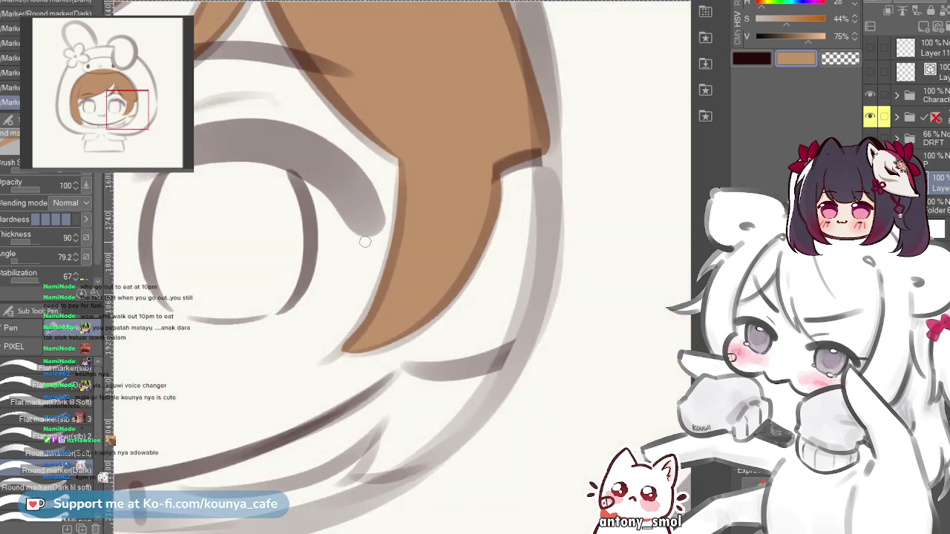
scroll(414, 260, "up", 3)
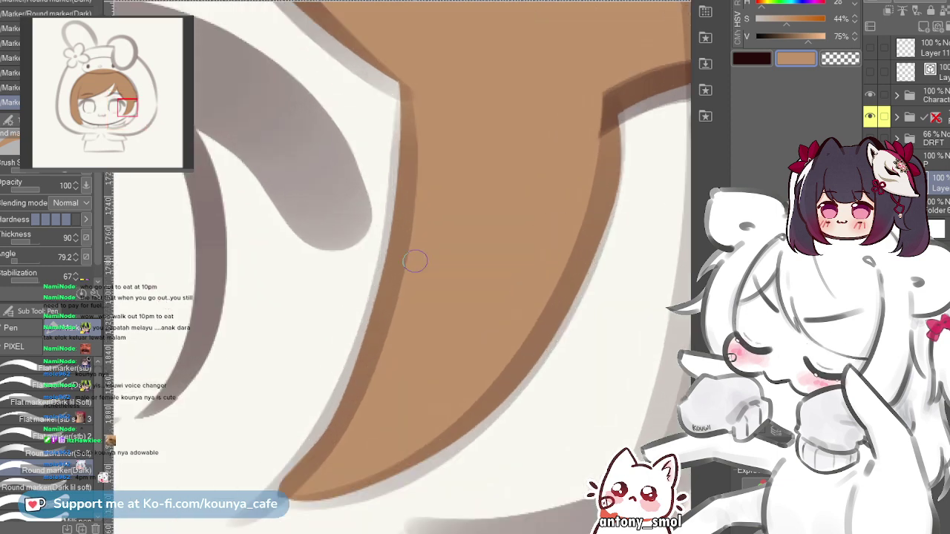
left_click_drag(444, 391, 408, 368)
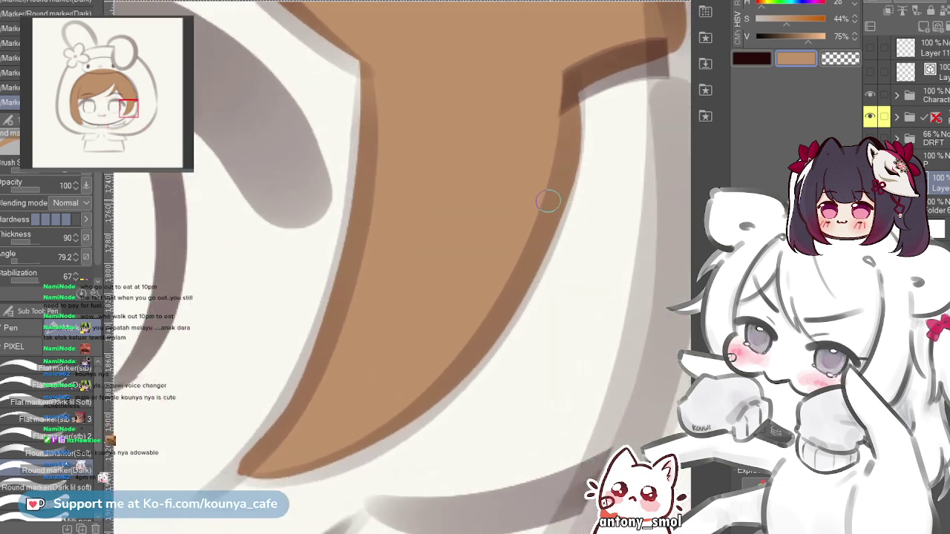
left_click_drag(547, 201, 396, 181)
scroll(445, 87, "up", 1)
mouse_move(445, 86)
left_mouse_down()
mouse_move(423, 71)
mouse_move(441, 127)
left_mouse_up()
left_click_drag(423, 71, 418, 134)
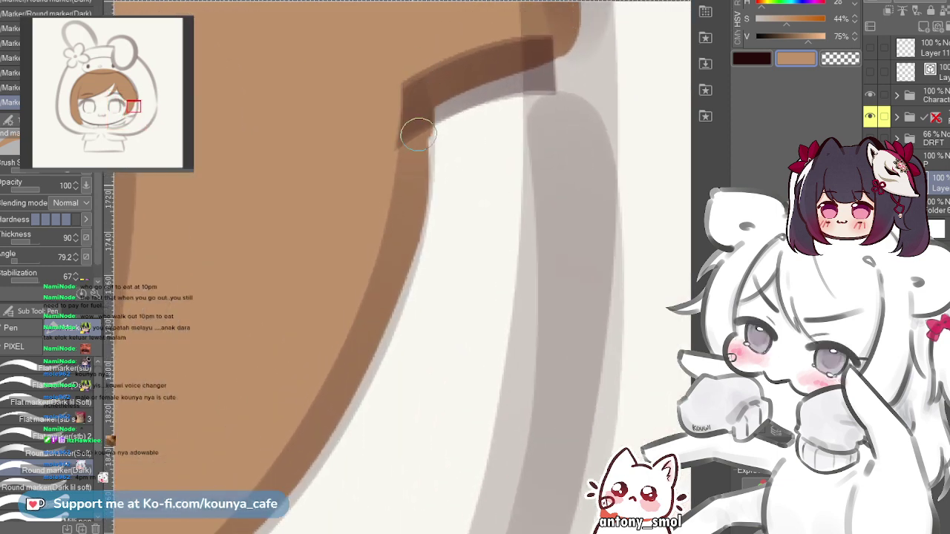
left_click_drag(419, 78, 415, 181)
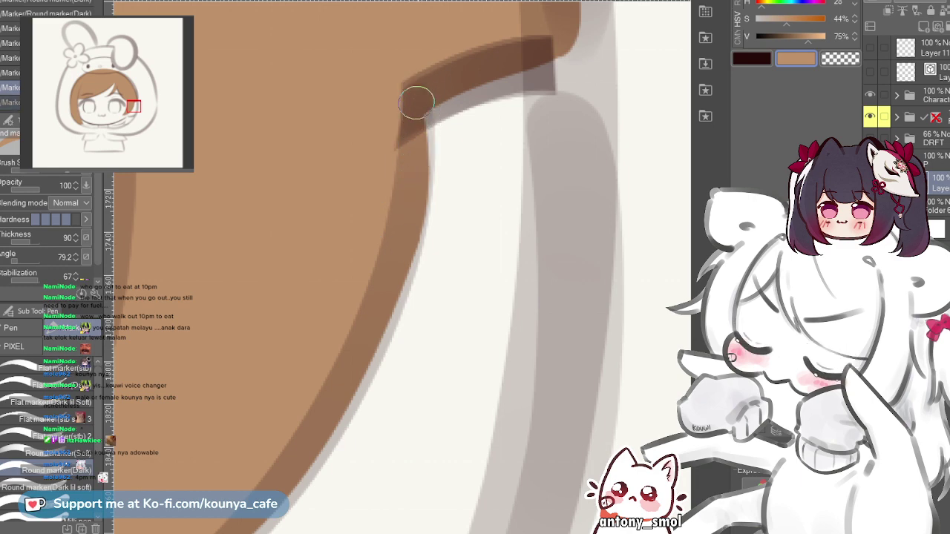
left_click_drag(416, 102, 419, 200)
mouse_move(415, 89)
left_mouse_down()
mouse_move(416, 127)
mouse_move(562, 59)
left_mouse_up()
scroll(412, 126, "down", 2)
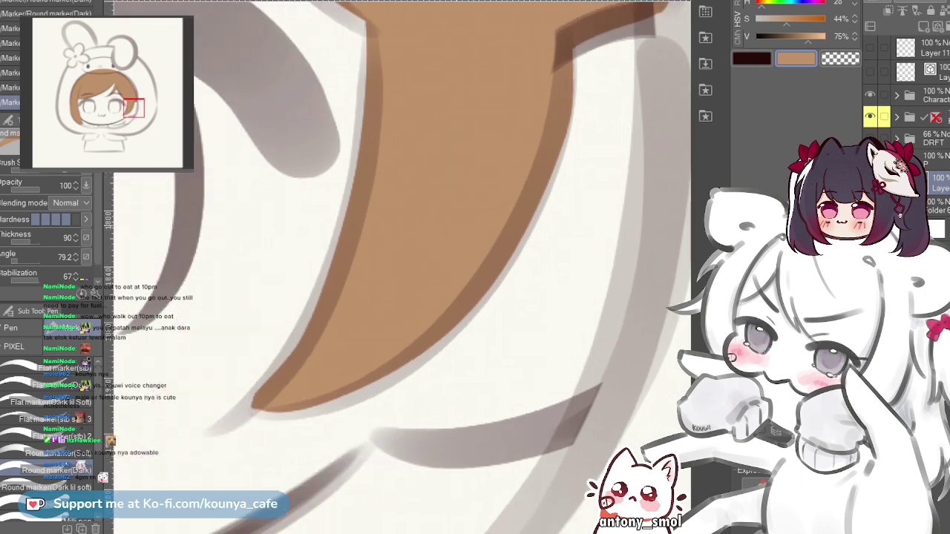
- Mirror the canvas view horizontally and thicken the side lock's outer edge toward its lower tip with brown strokes, retrying them
scroll(290, 344, "up", 2)
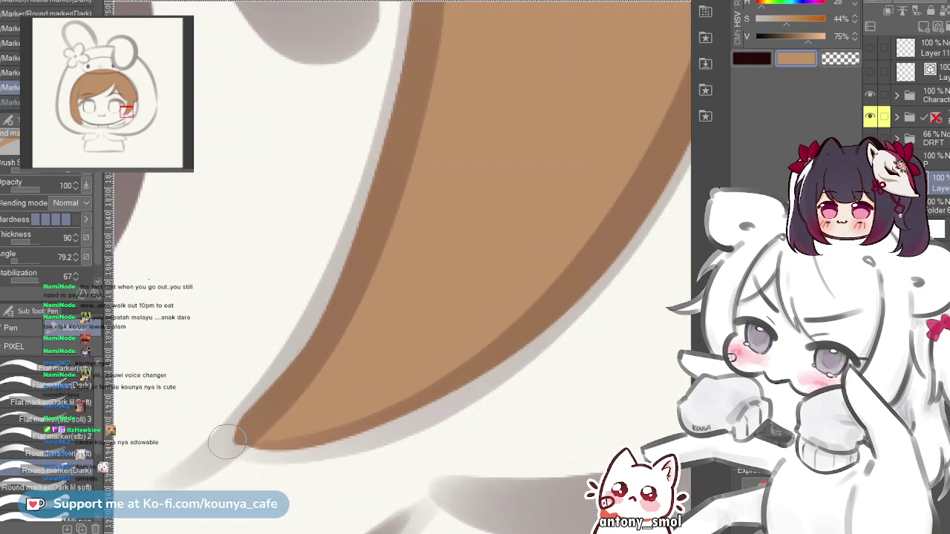
scroll(329, 335, "down", 1)
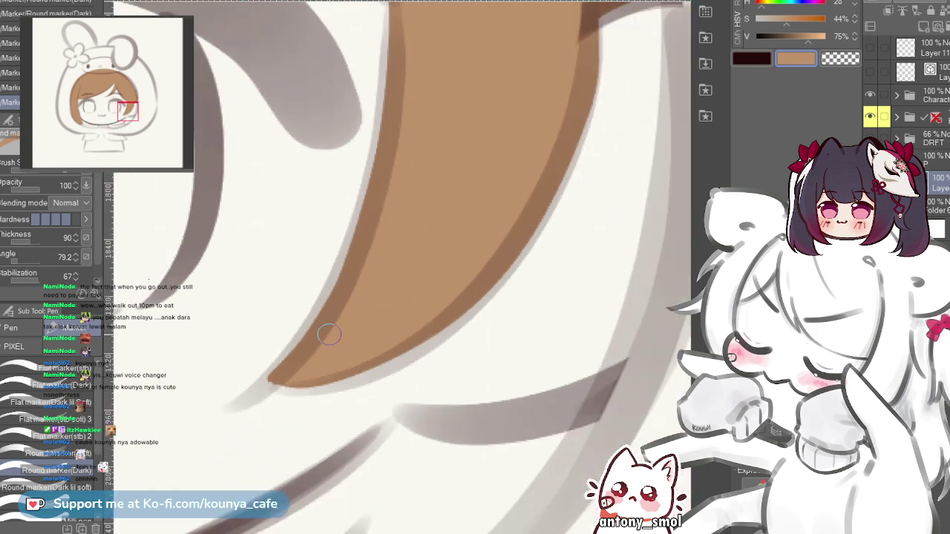
key("shift+h")
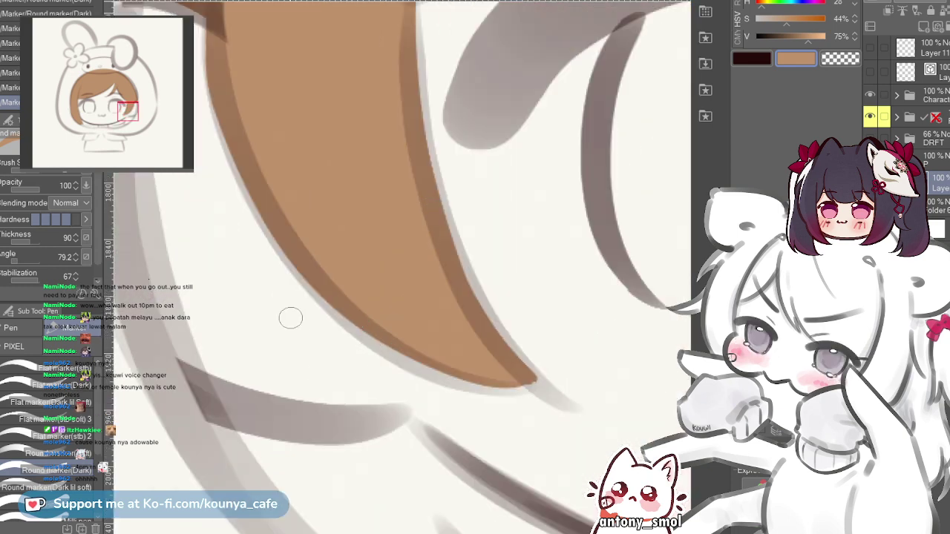
left_click_drag(294, 227, 291, 287)
left_click_drag(401, 268, 379, 264)
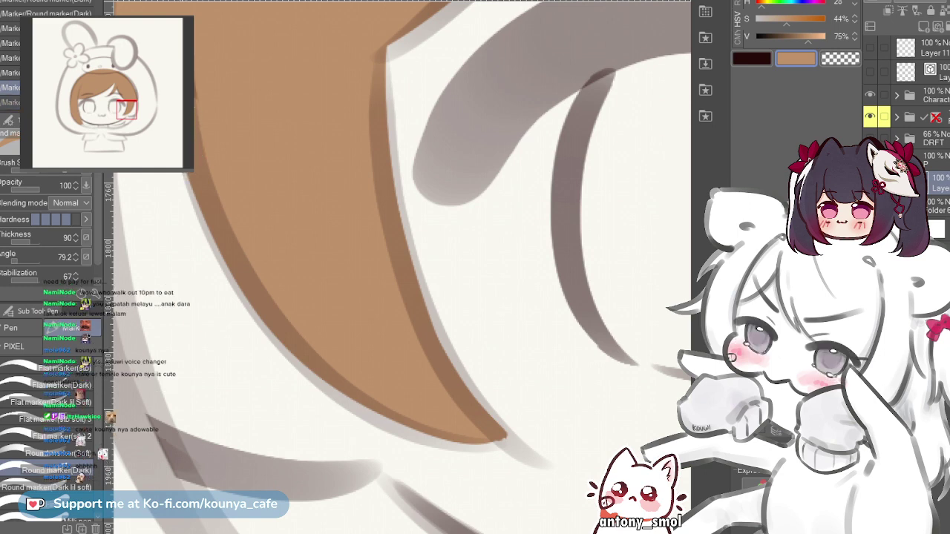
left_click_drag(199, 138, 156, 130)
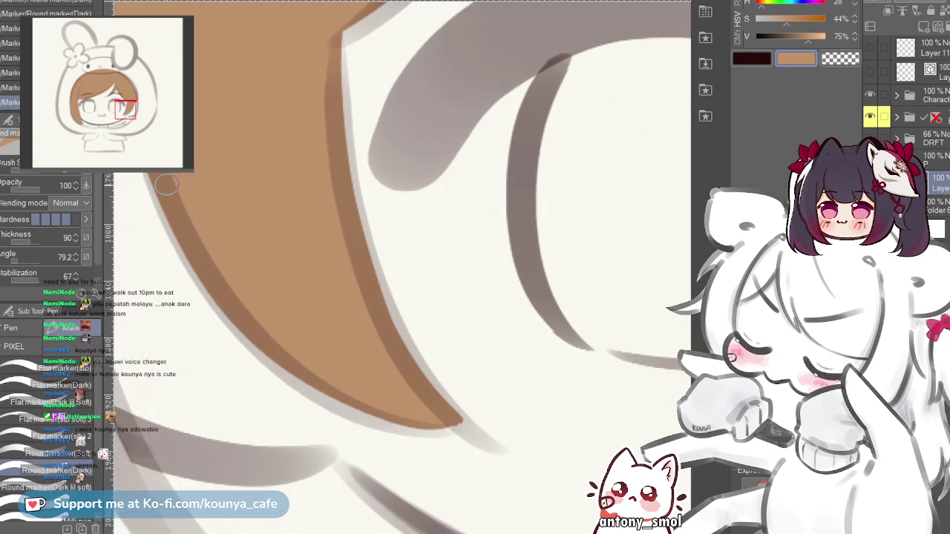
scroll(195, 236, "up", 1)
left_click_drag(403, 267, 424, 279)
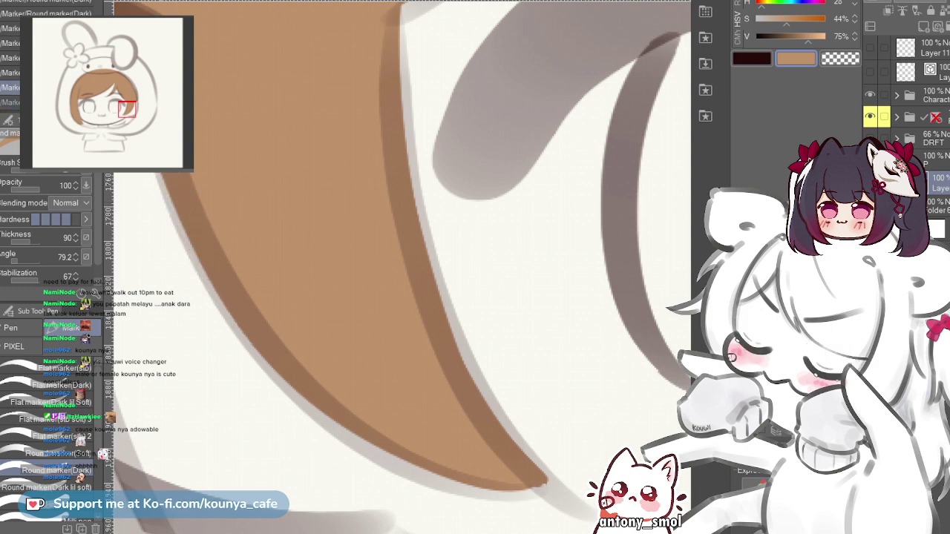
left_click_drag(213, 251, 167, 193)
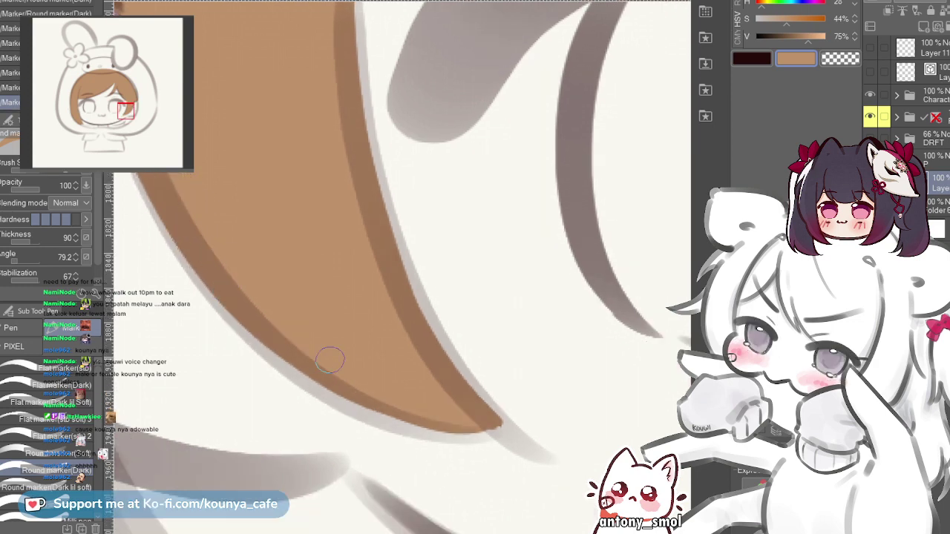
key("ctrl+z")
left_click_drag(295, 357, 442, 422)
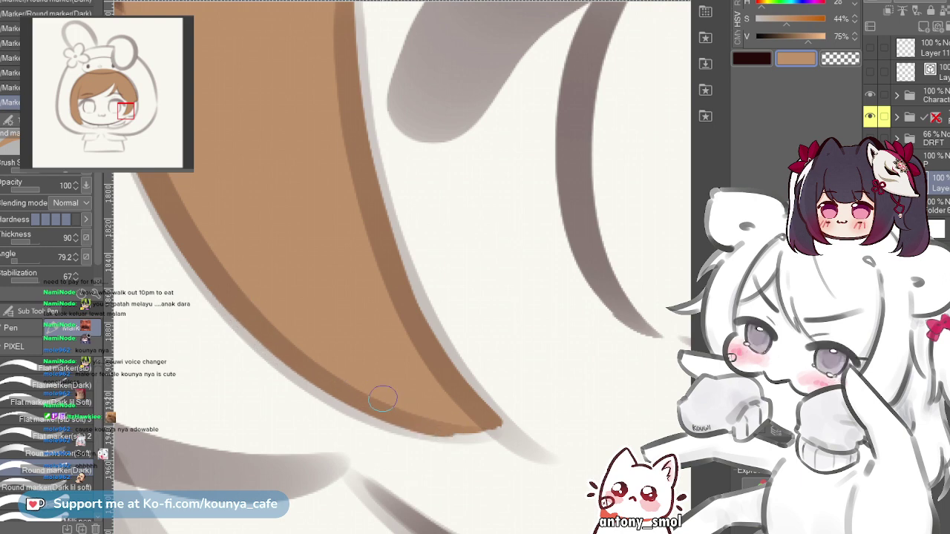
- Redraw the side lock's outer edge toward its lower tip in brown and return the canvas view to its unmirrored orientation
key("ctrl+z")
left_click_drag(226, 279, 422, 414)
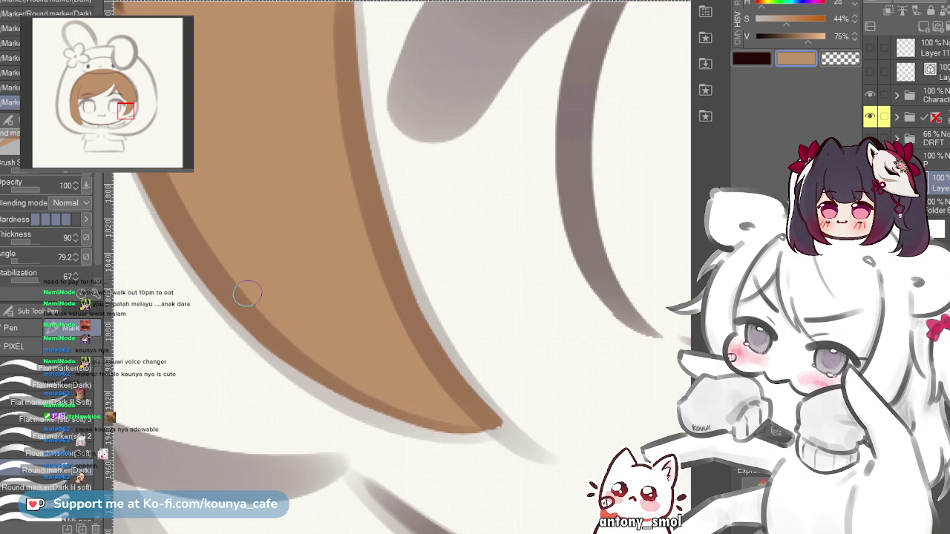
scroll(334, 349, "down", 4)
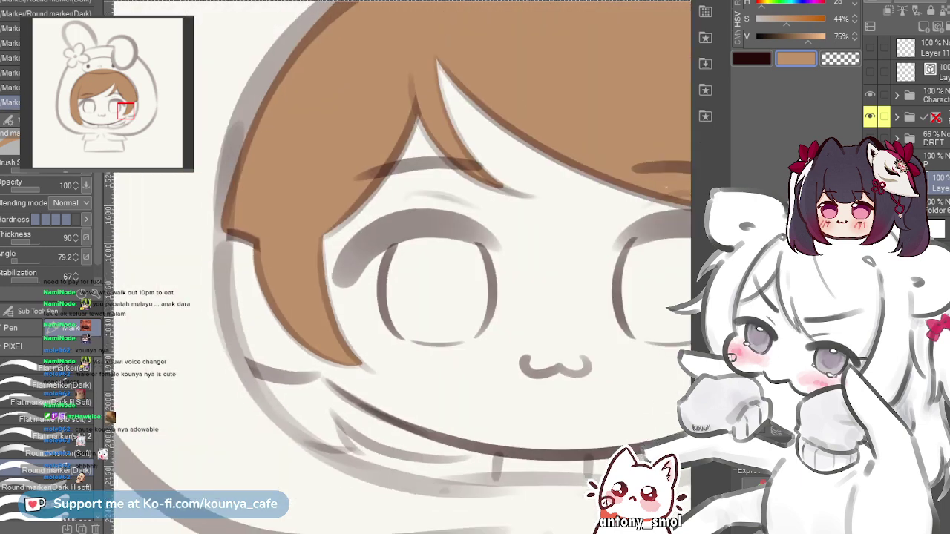
left_click_drag(432, 386, 354, 352)
key("h")
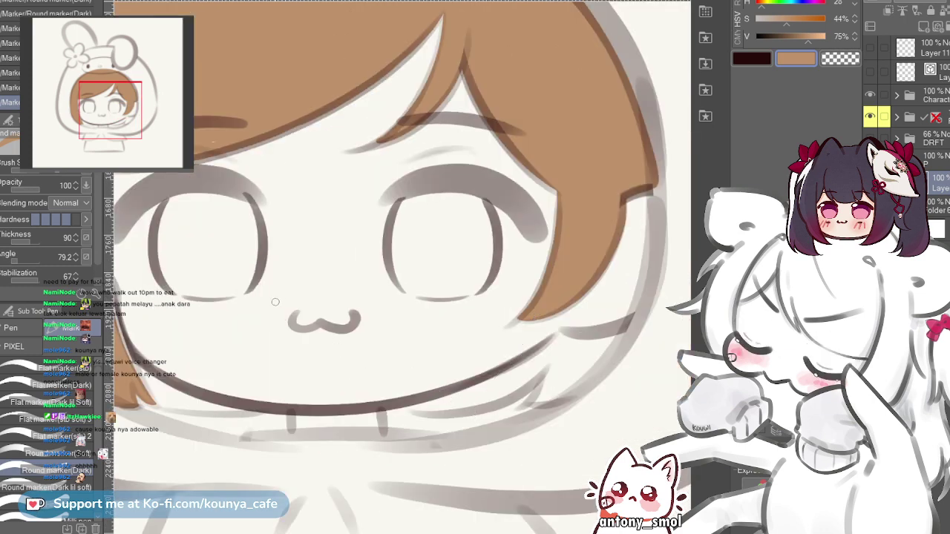
- Draw the short brown edge of the pointed hair tip below the jawline, following the grey sketch
left_click_drag(275, 301, 356, 318)
left_click_drag(550, 412, 349, 378)
scroll(348, 379, "up", 2)
scroll(296, 369, "up", 2)
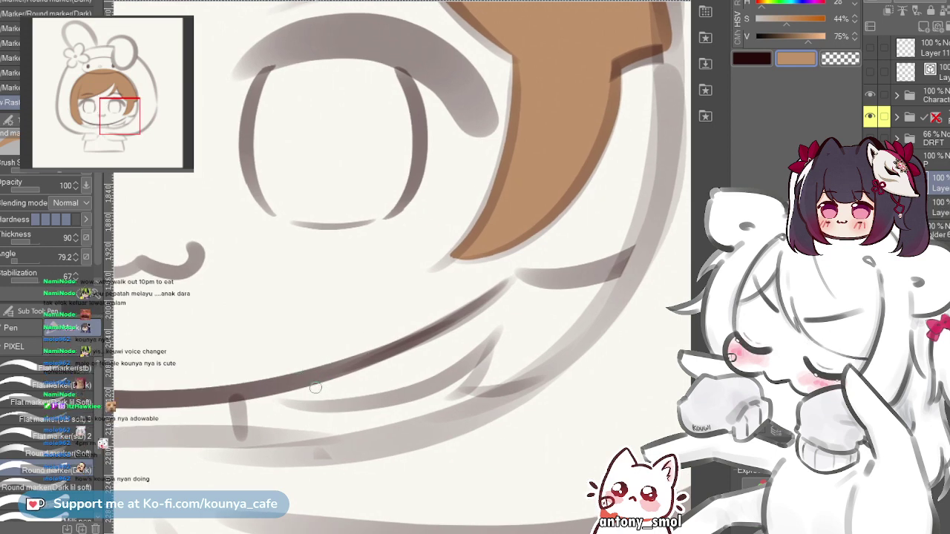
scroll(497, 360, "up", 2)
scroll(383, 412, "up", 1)
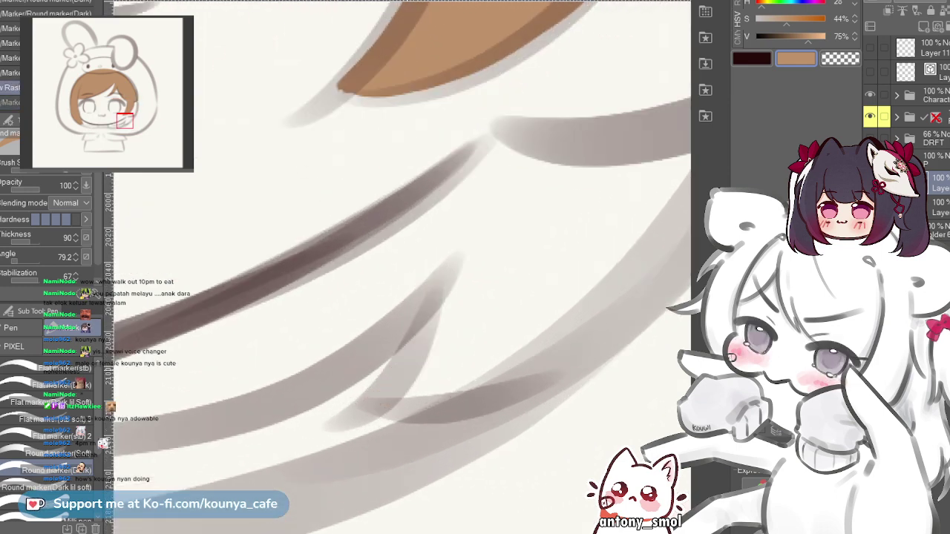
mouse_move(381, 398)
left_mouse_down()
mouse_move(421, 357)
mouse_move(430, 319)
left_mouse_up()
left_click_drag(404, 359, 599, 317)
- Draw the long curved brown edge from the pointed hair tip along beneath the jawline, retrying the stroke until it runs smoothly
mouse_move(620, 249)
left_mouse_down()
mouse_move(374, 375)
mouse_move(112, 369)
left_mouse_up()
mouse_move(304, 358)
left_mouse_down()
mouse_move(348, 390)
mouse_move(413, 373)
left_mouse_up()
scroll(349, 390, "down", 2)
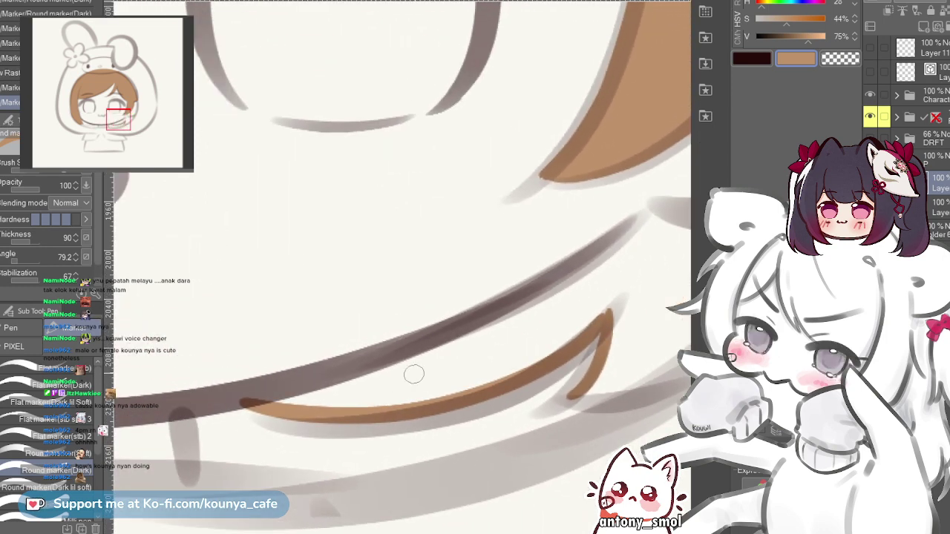
key("ctrl+z")
mouse_move(600, 317)
left_mouse_down()
mouse_move(580, 342)
mouse_move(429, 420)
left_mouse_up()
key("ctrl+z")
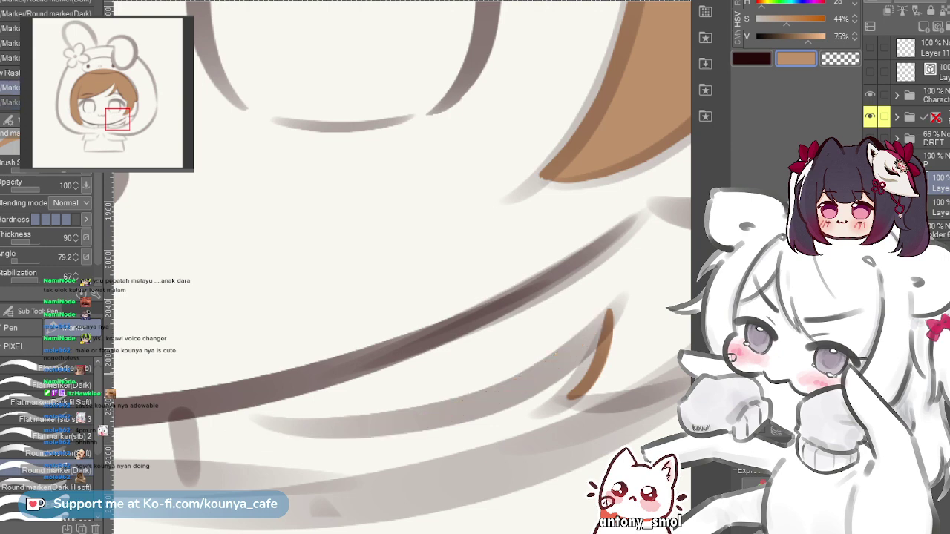
mouse_move(609, 314)
left_mouse_down()
mouse_move(541, 371)
mouse_move(217, 405)
left_mouse_up()
key("ctrl+z")
mouse_move(607, 314)
left_mouse_down()
mouse_move(560, 362)
mouse_move(227, 416)
left_mouse_up()
key("ctrl+z")
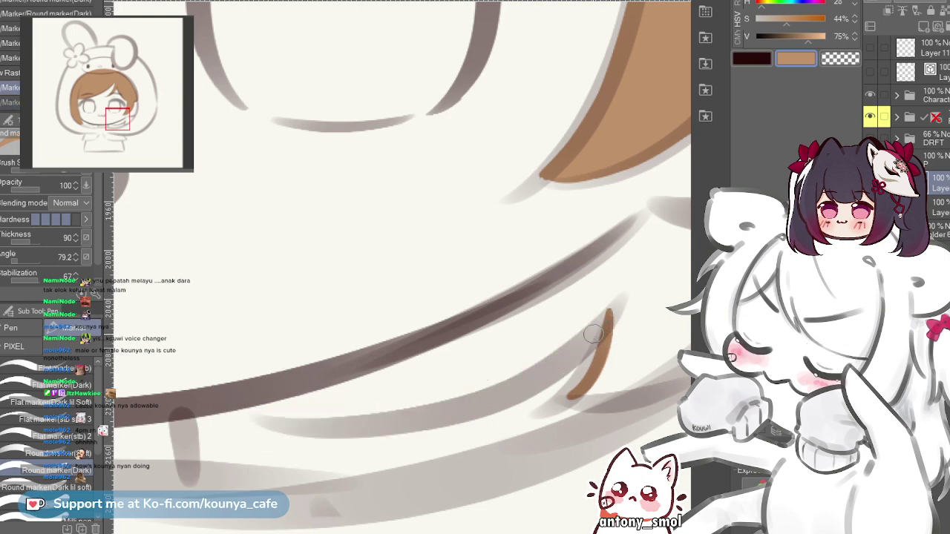
mouse_move(610, 311)
left_mouse_down()
mouse_move(565, 352)
mouse_move(422, 409)
mouse_move(189, 412)
left_mouse_up()
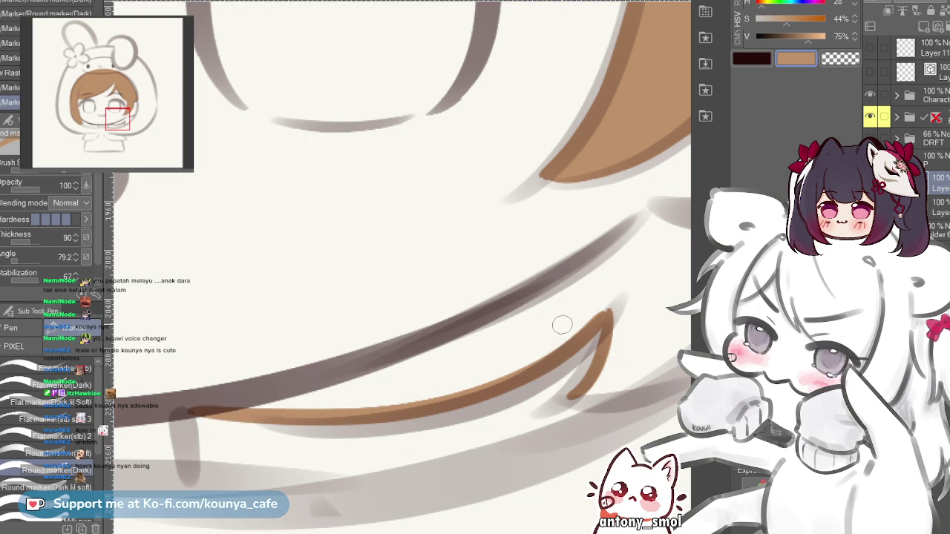
left_click_drag(564, 327, 490, 324)
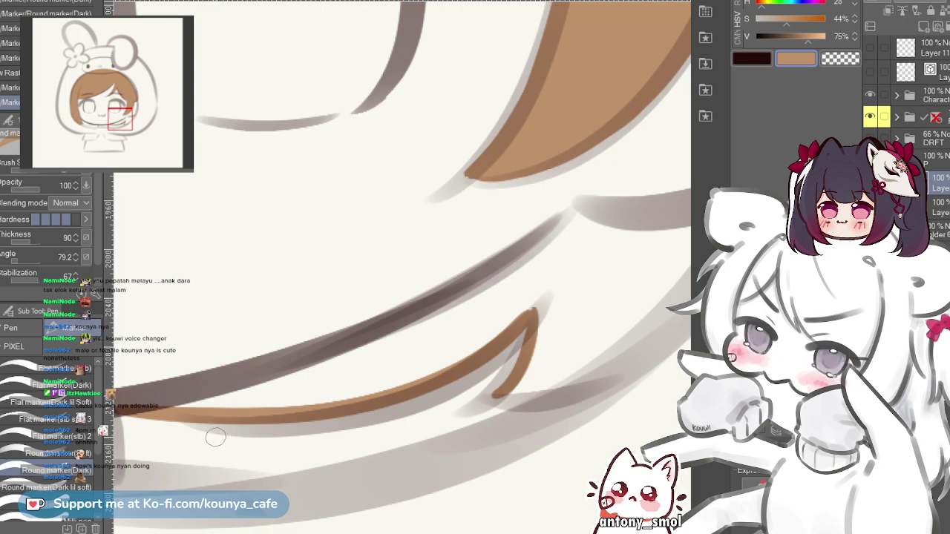
- Mirror the canvas view horizontally and draw the lower hair's outer curve in brown along the inside of the hood line, retrying the stroke
key("h")
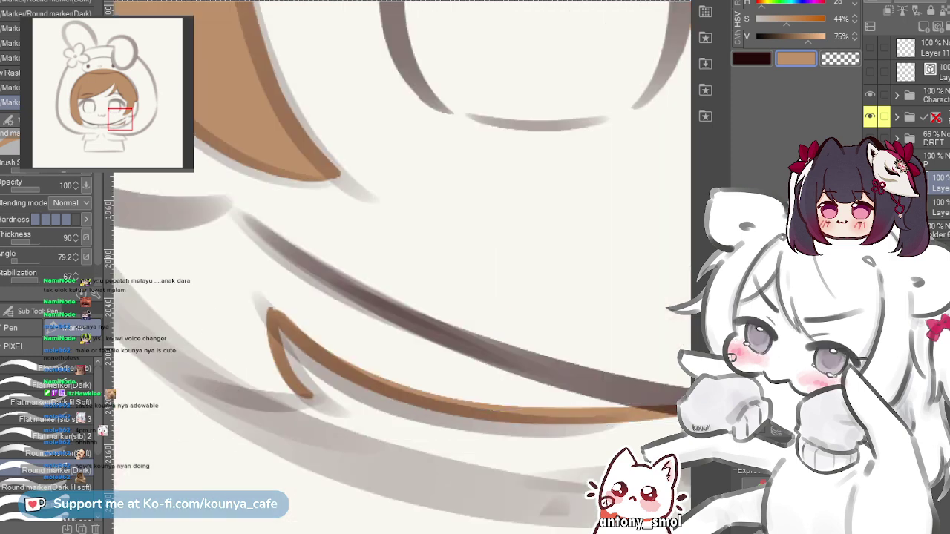
left_click_drag(277, 251, 353, 273)
key("minus")
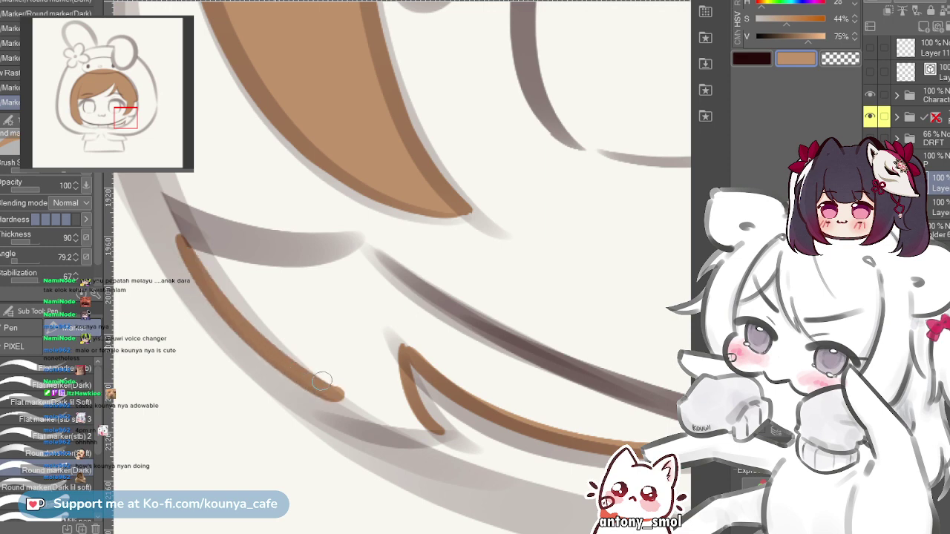
left_click_drag(181, 242, 342, 412)
key("ctrl+z")
key("ctrl+z")
mouse_move(185, 241)
left_mouse_down()
mouse_move(193, 276)
mouse_move(327, 416)
mouse_move(185, 242)
mouse_move(339, 417)
left_mouse_up()
key("ctrl+z")
key("ctrl+z")
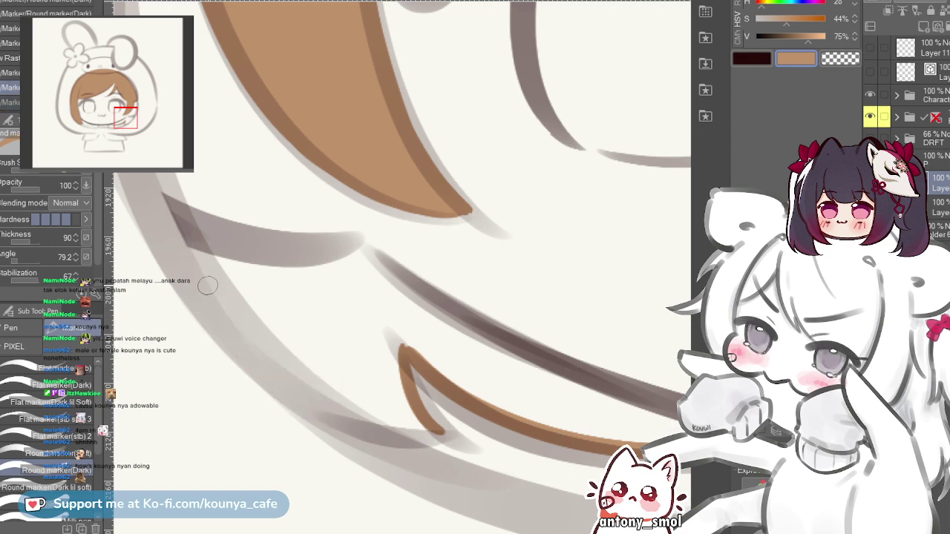
left_click_drag(210, 292, 334, 422)
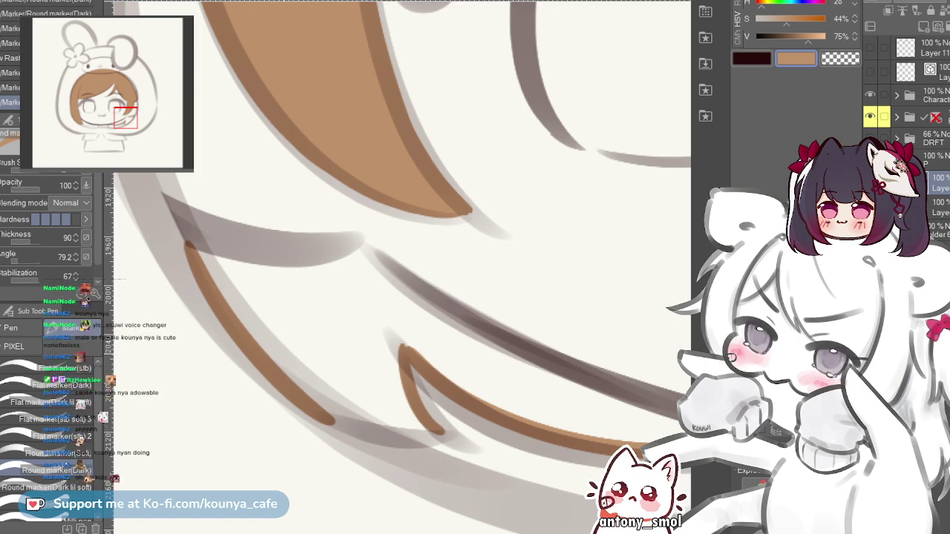
key("ctrl+z")
mouse_move(181, 239)
left_mouse_down()
mouse_move(270, 366)
mouse_move(387, 425)
mouse_move(265, 409)
mouse_move(427, 443)
left_mouse_up()
scroll(365, 417, "up", 3)
key("ctrl+z")
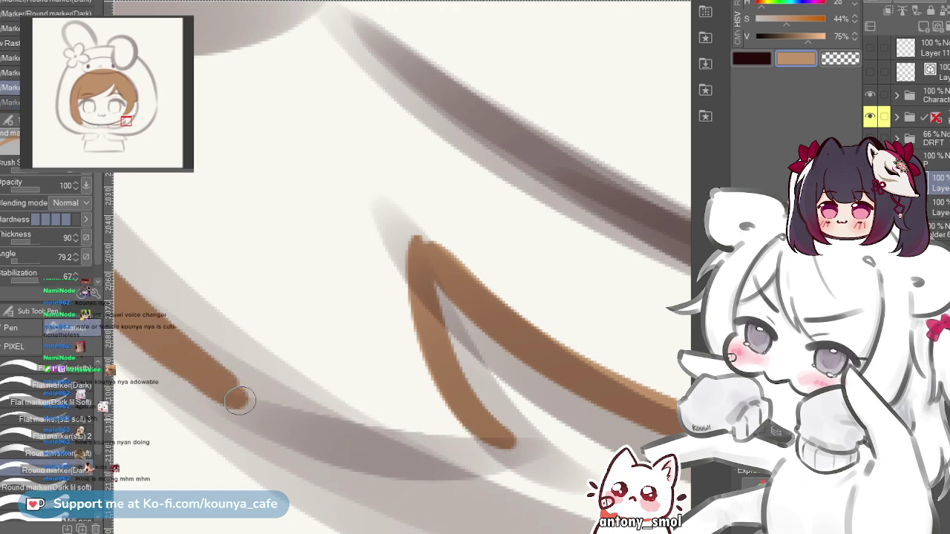
- Extend the lower hair's outer curve in brown to join the base of the pointed tip's short edge, retrying the stroke
left_click_drag(240, 401, 431, 440)
key("ctrl+z")
left_click_drag(207, 372, 482, 446)
key("ctrl+z")
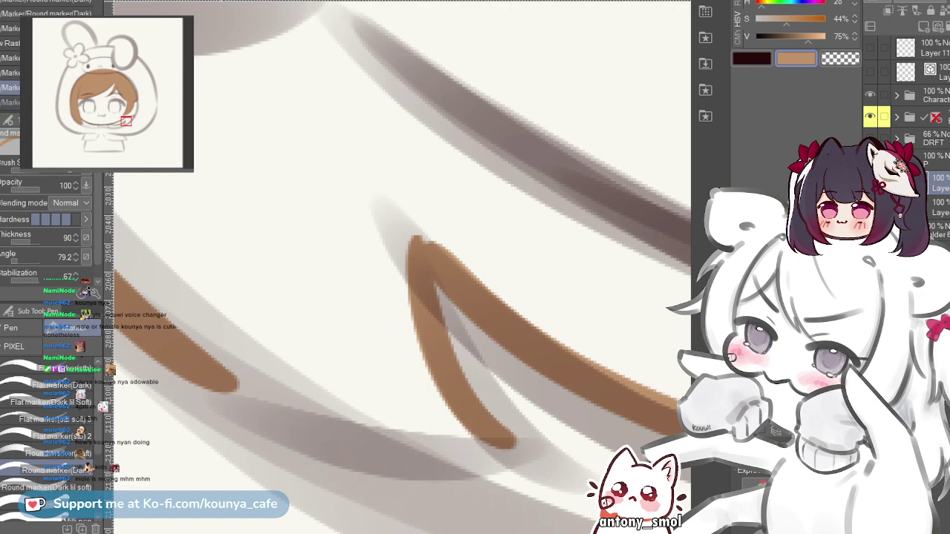
left_click_drag(201, 378, 513, 444)
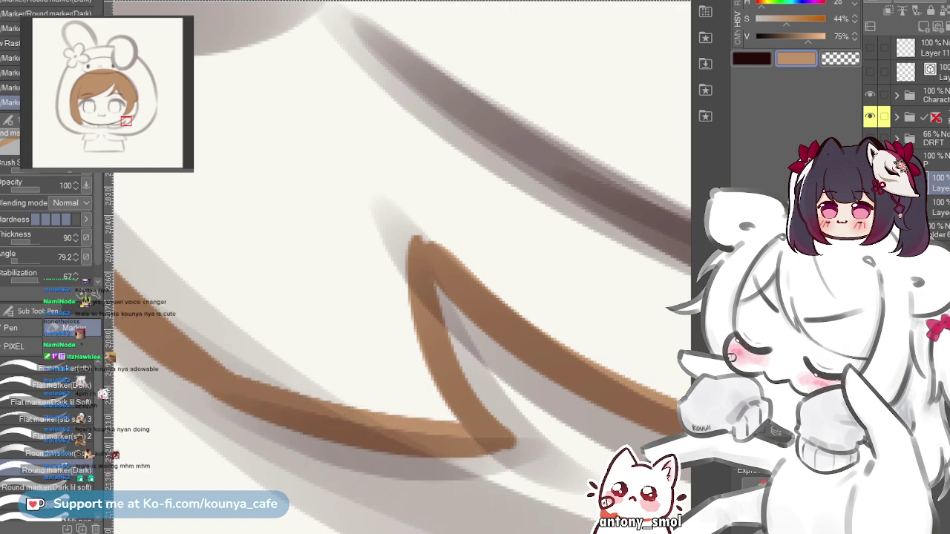
key("ctrl+z")
key("ctrl+y")
scroll(314, 399, "down", 3)
left_click_drag(292, 351, 262, 371)
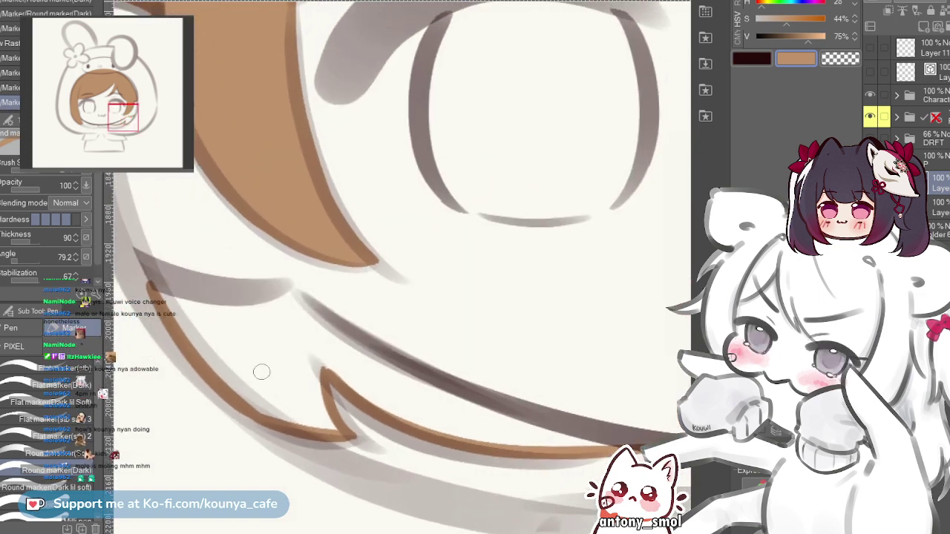
- Try a brown stroke from the upper end of the lower hair's outer curve toward the start of the jawline
mouse_move(151, 287)
left_mouse_down()
mouse_move(188, 299)
mouse_move(324, 295)
left_mouse_up()
key("ctrl+z")
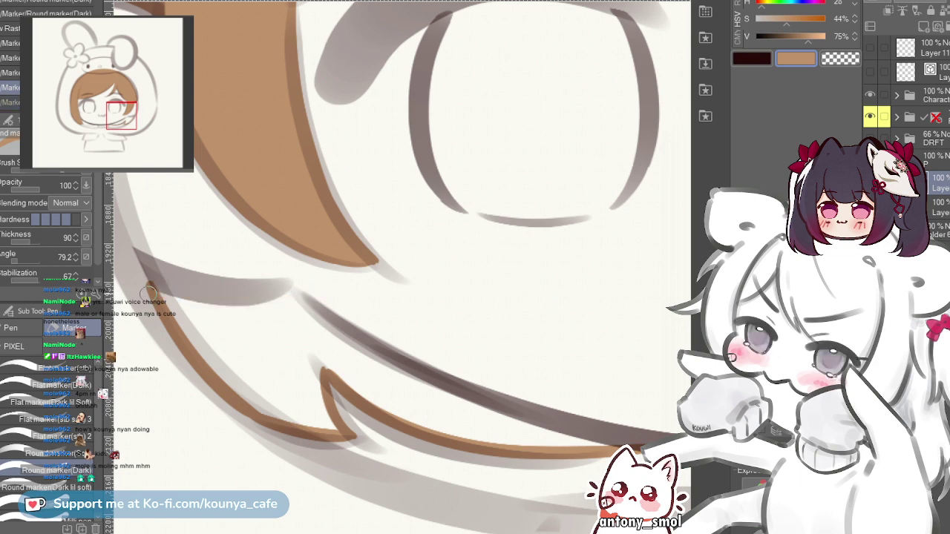
left_click_drag(182, 293, 318, 282)
key("ctrl+z")
mouse_move(152, 286)
left_mouse_down()
mouse_move(210, 299)
mouse_move(304, 288)
left_mouse_up()
left_click_drag(190, 296, 296, 290)
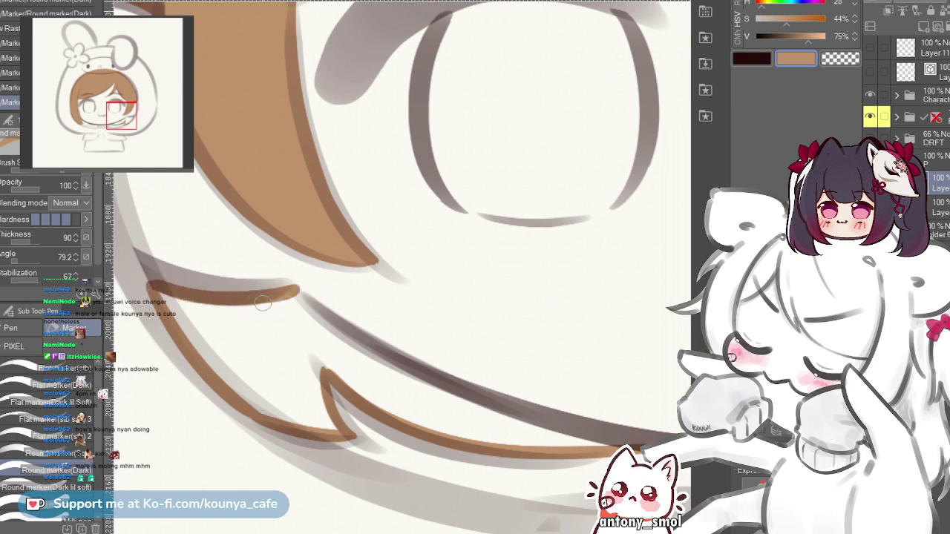
key("ctrl+z")
mouse_move(151, 285)
left_mouse_down()
mouse_move(191, 301)
mouse_move(338, 288)
left_mouse_up()
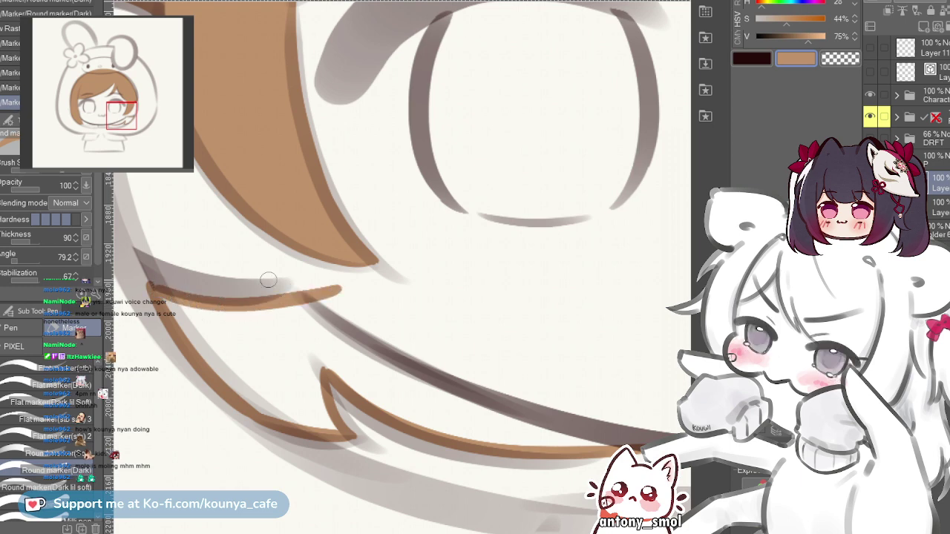
scroll(223, 282, "up", 3)
key("ctrl+z")
mouse_move(174, 303)
left_mouse_down()
mouse_move(216, 325)
mouse_move(403, 312)
left_mouse_up()
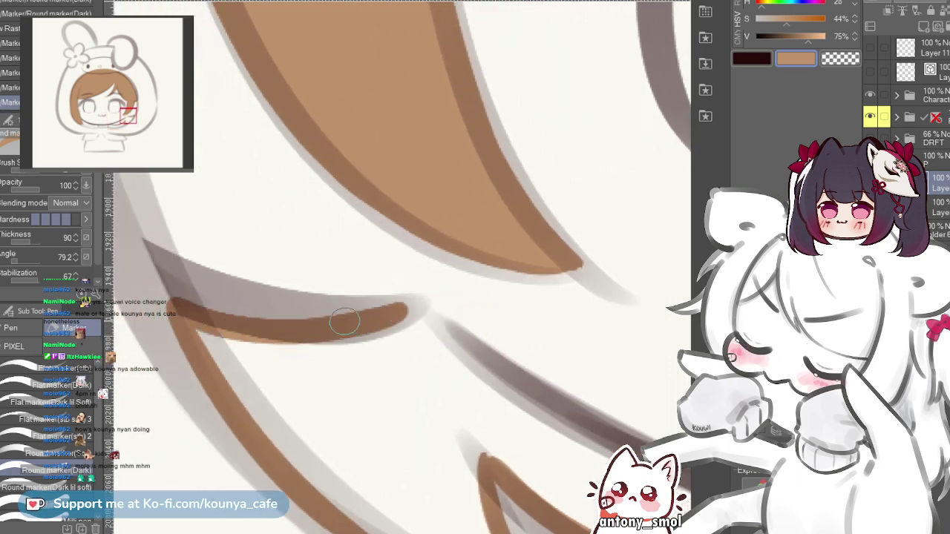
key("ctrl+z")
left_click_drag(181, 304, 349, 337)
key("ctrl+z")
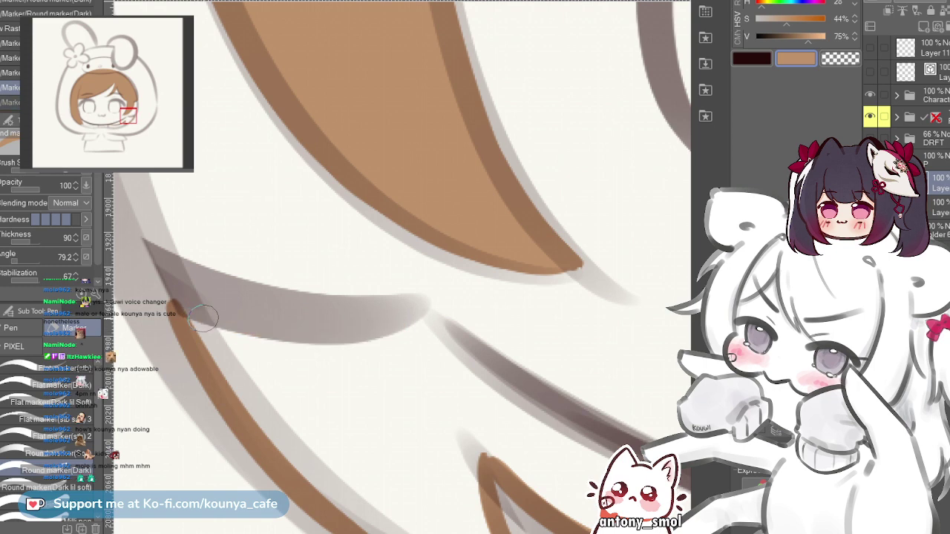
left_click_drag(189, 314, 445, 327)
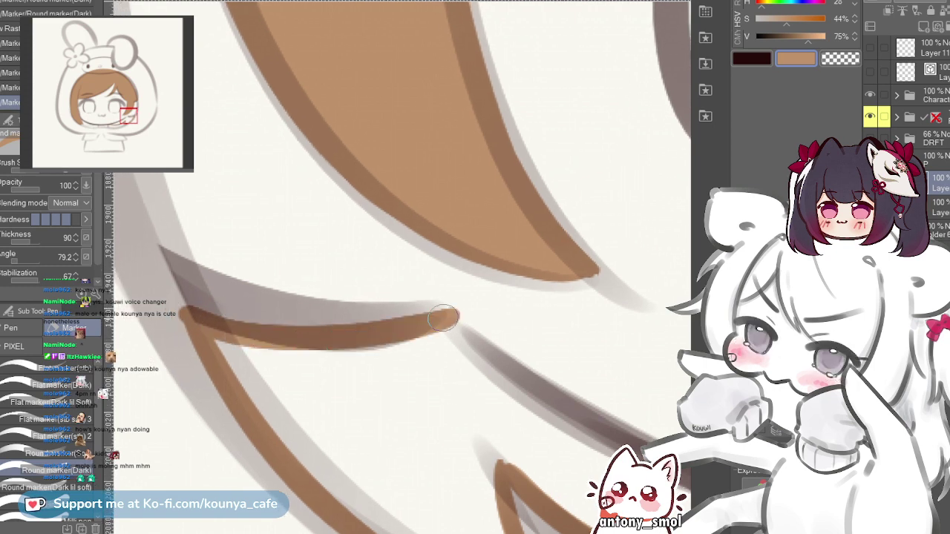
key("ctrl+z")
left_click_drag(207, 316, 431, 327)
key("ctrl+z")
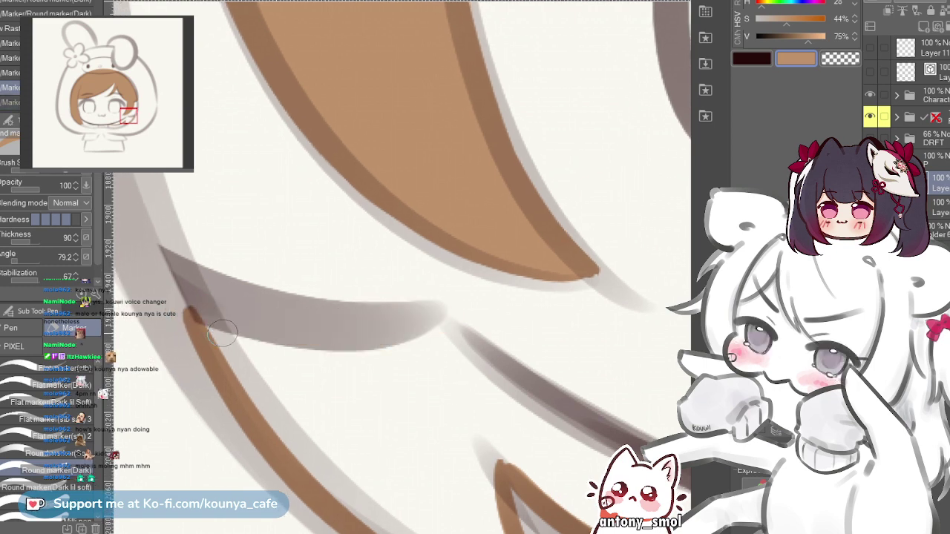
- Draw the short upper edge of the small hair lock below the cheek in brown, ending at the jawline
mouse_move(209, 321)
left_mouse_down()
mouse_move(308, 335)
mouse_move(446, 321)
mouse_move(262, 286)
left_mouse_up()
scroll(419, 332, "down", 3)
scroll(282, 286, "up", 2)
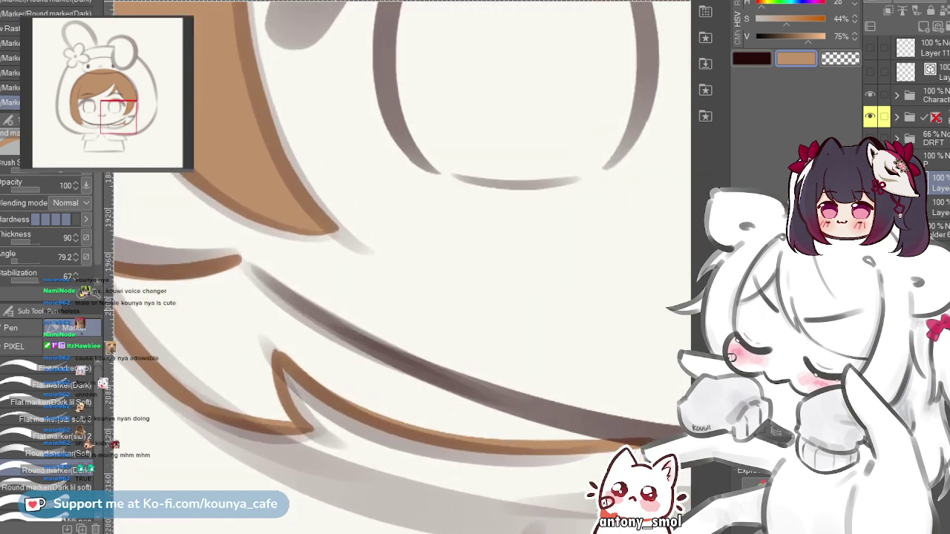
scroll(379, 334, "up", 1)
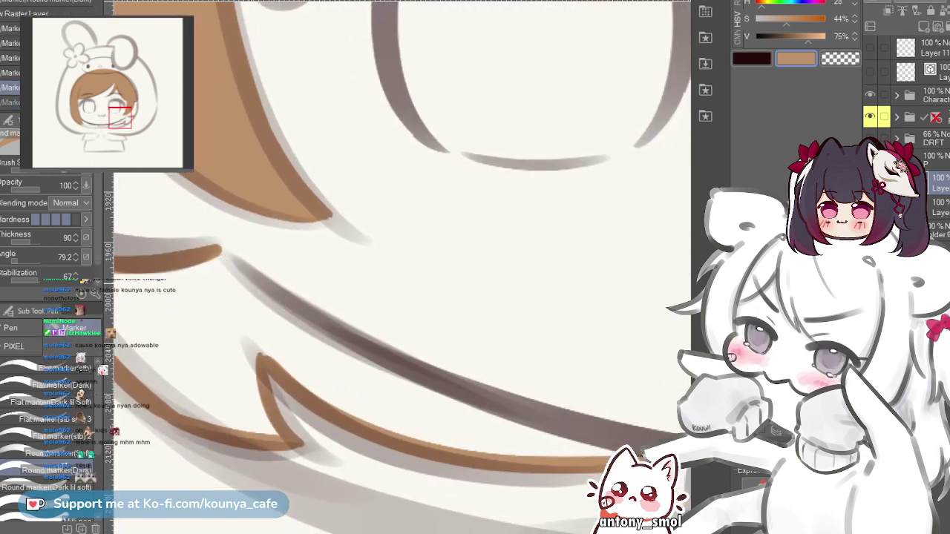
key("ctrl+z")
mouse_move(228, 265)
left_mouse_down()
mouse_move(334, 344)
mouse_move(280, 309)
mouse_move(557, 418)
left_mouse_up()
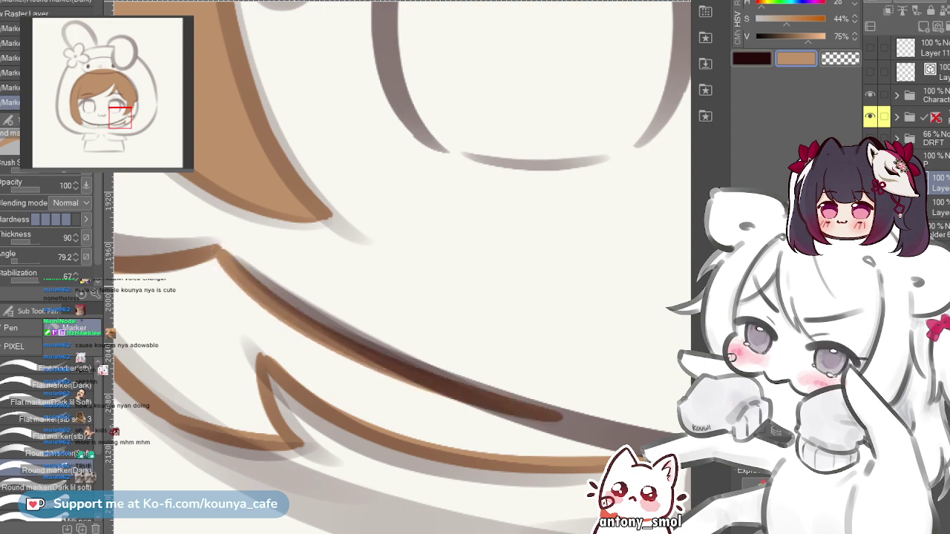
key("ctrl+z")
mouse_move(221, 251)
left_mouse_down()
mouse_move(346, 340)
mouse_move(617, 447)
left_mouse_up()
key("ctrl+z")
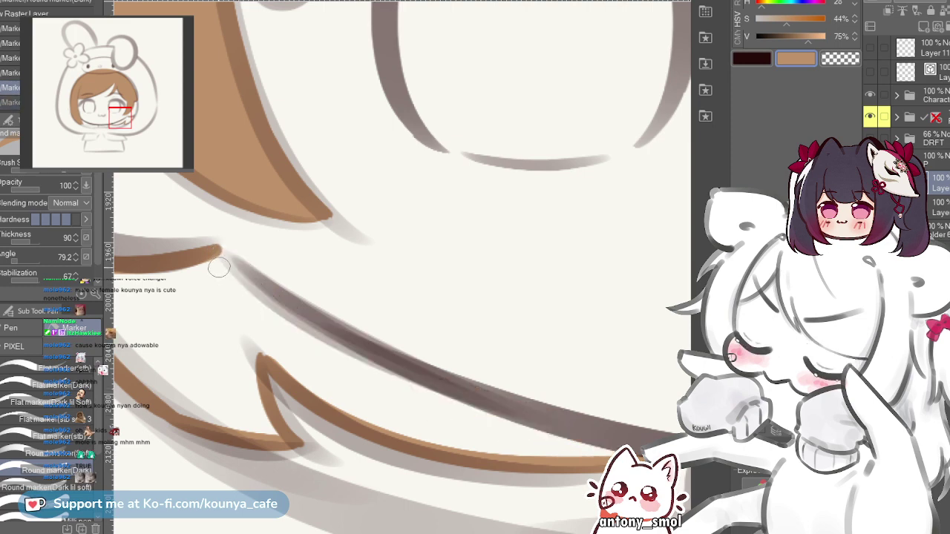
left_click_drag(221, 248, 624, 441)
key("ctrl+z")
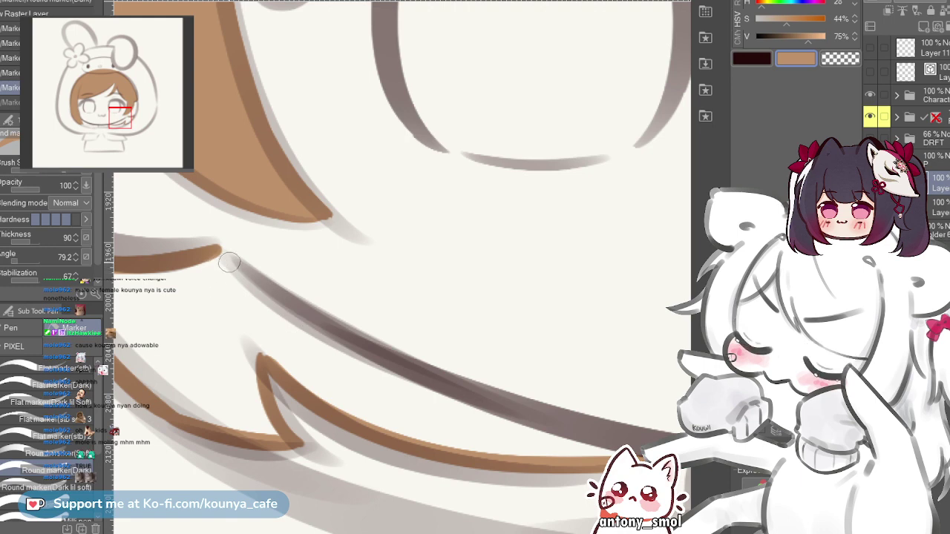
- Outline the small hair lock along the jawline down to its tip and fill the enclosed lock with brown
mouse_move(217, 249)
left_mouse_down()
mouse_move(360, 359)
mouse_move(617, 450)
mouse_move(539, 431)
left_mouse_up()
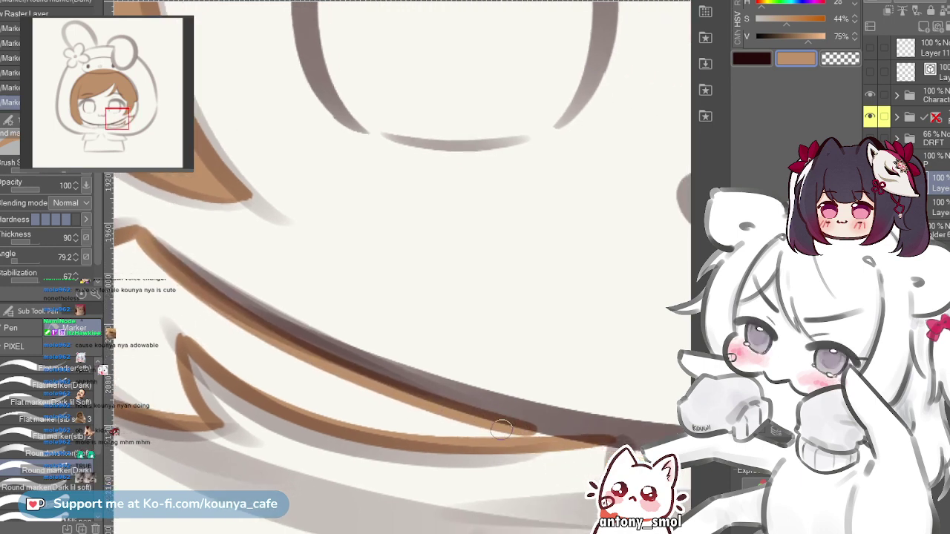
left_click_drag(481, 417, 559, 425)
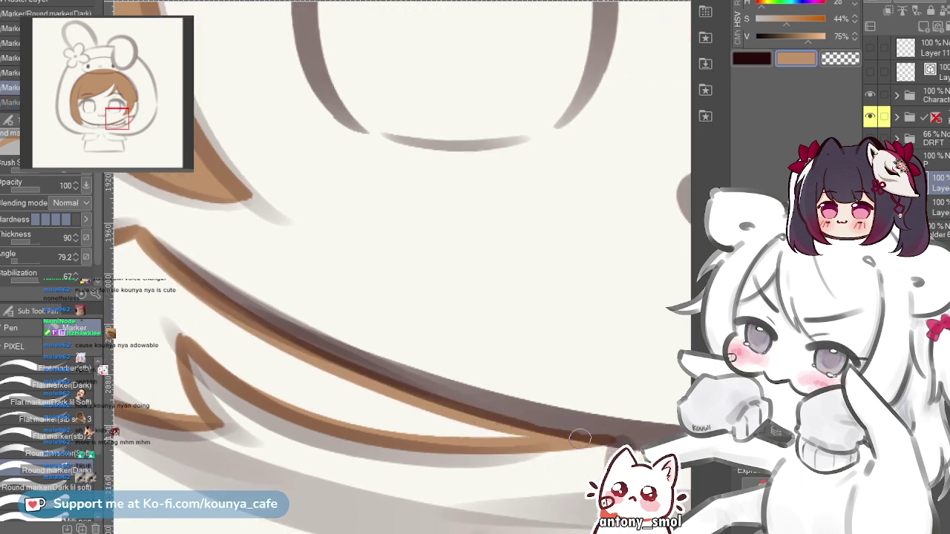
scroll(544, 426, "down", 3)
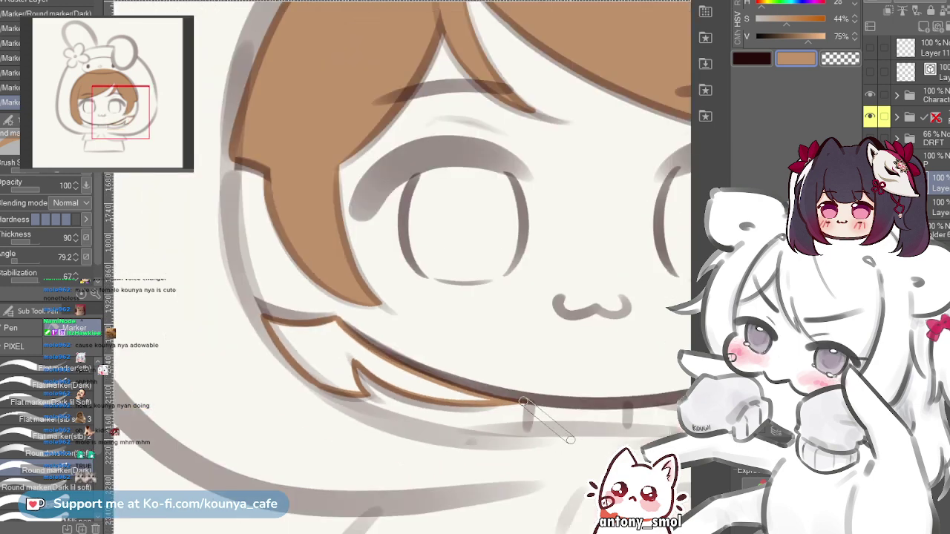
key("h")
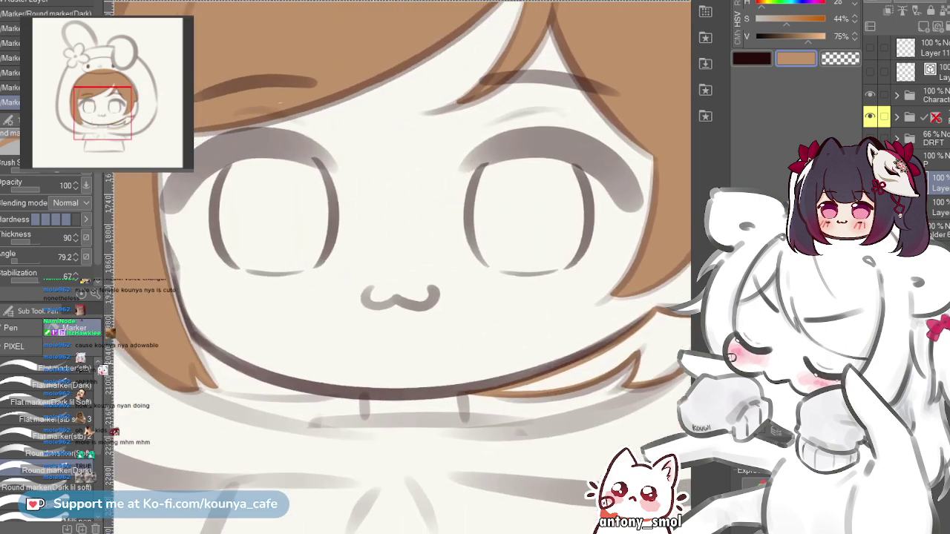
left_click_drag(632, 405, 504, 356)
key("g")
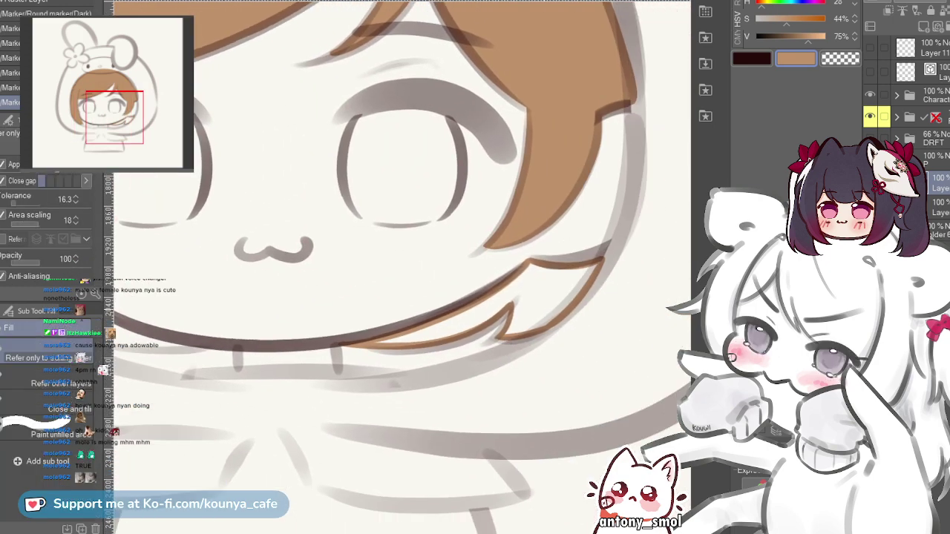
left_click(490, 323)
- Draw a brown marker line along the underside of the jaw from the hair on the opposite side of the face
key("p")
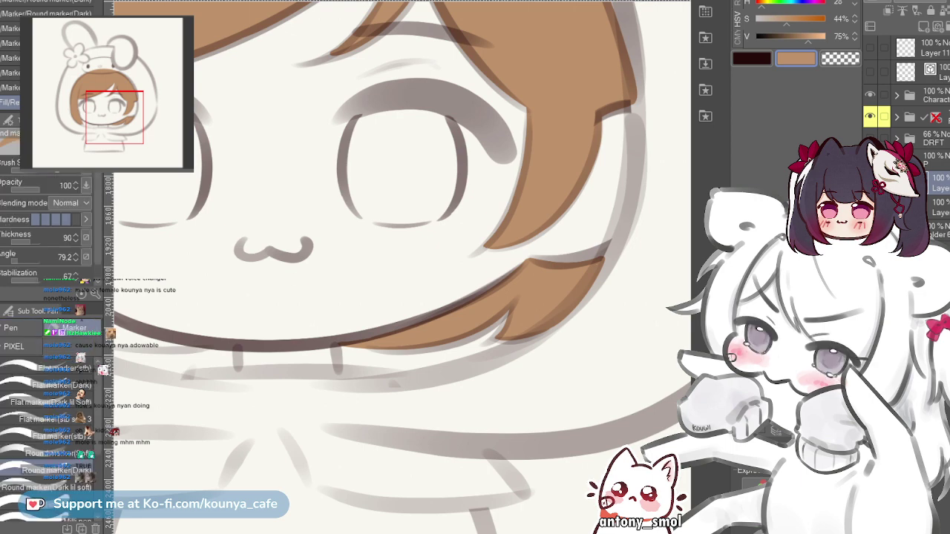
left_click_drag(357, 297, 490, 324)
scroll(204, 360, "up", 4)
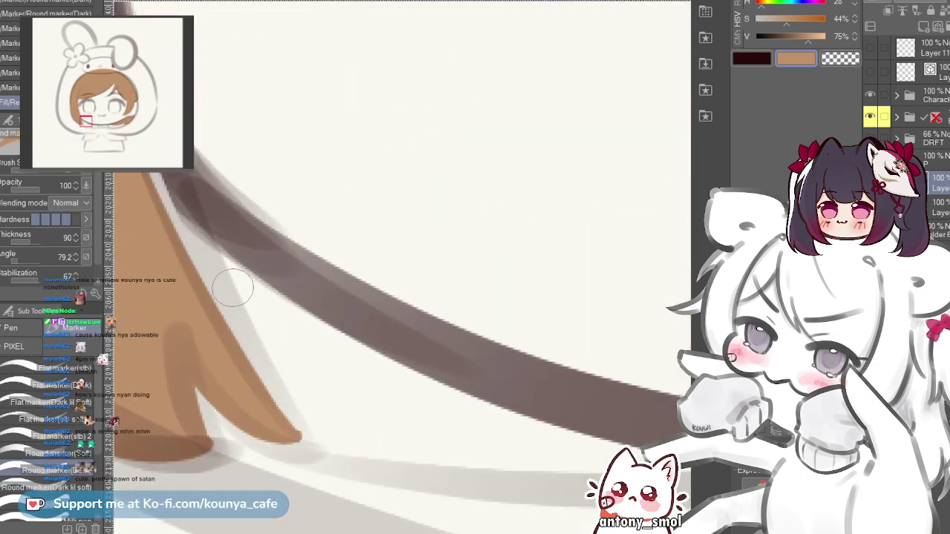
scroll(233, 288, "down", 3)
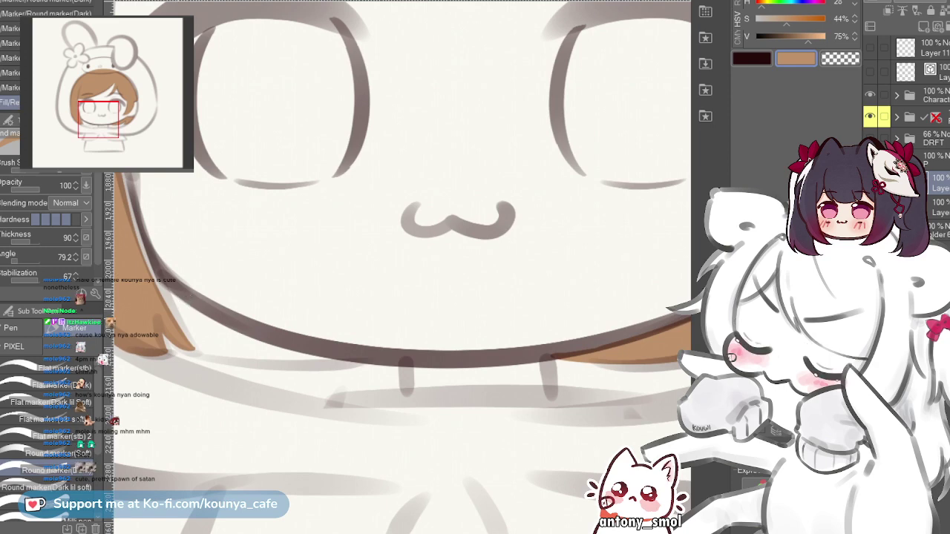
scroll(236, 274, "up", 3)
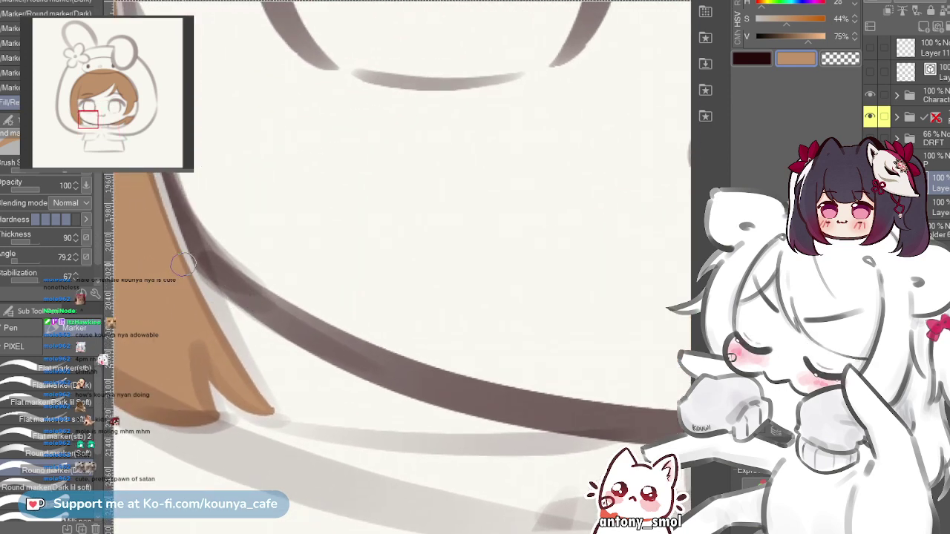
left_click_drag(183, 266, 342, 371)
key("ctrl+z")
left_click_drag(195, 290, 420, 399)
key("ctrl+z")
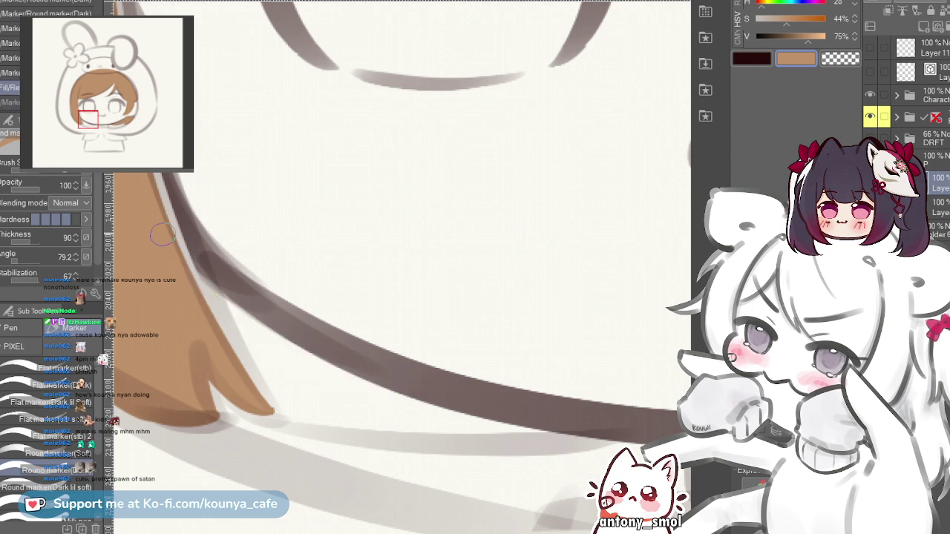
left_click_drag(181, 252, 388, 398)
key("ctrl+z")
mouse_move(190, 266)
left_mouse_down()
mouse_move(462, 403)
mouse_move(534, 422)
left_mouse_up()
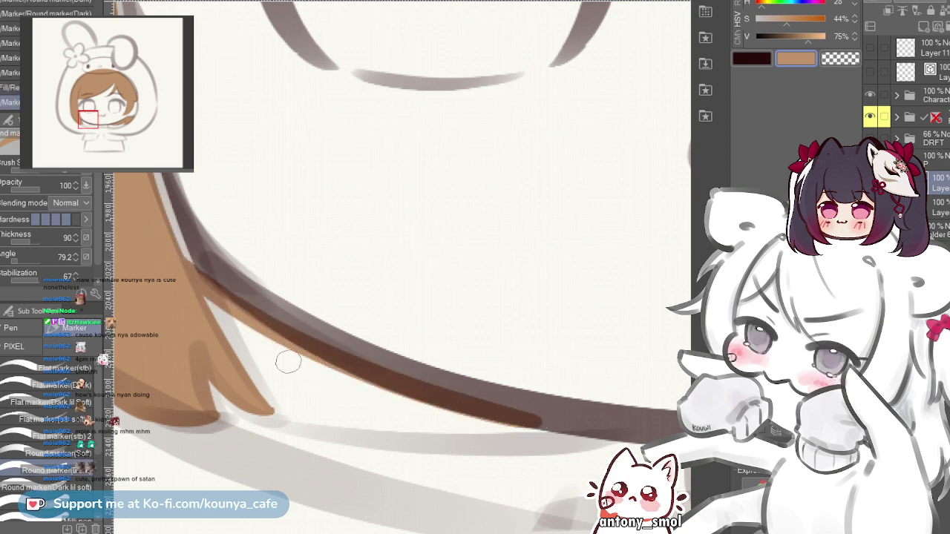
key("ctrl+z")
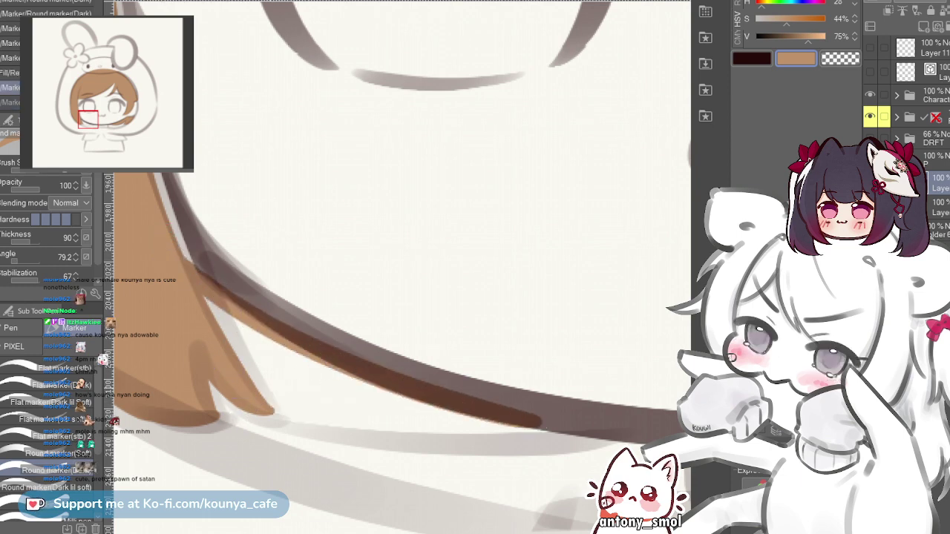
mouse_move(256, 394)
left_mouse_down()
mouse_move(429, 434)
mouse_move(598, 449)
left_mouse_up()
key("ctrl+z")
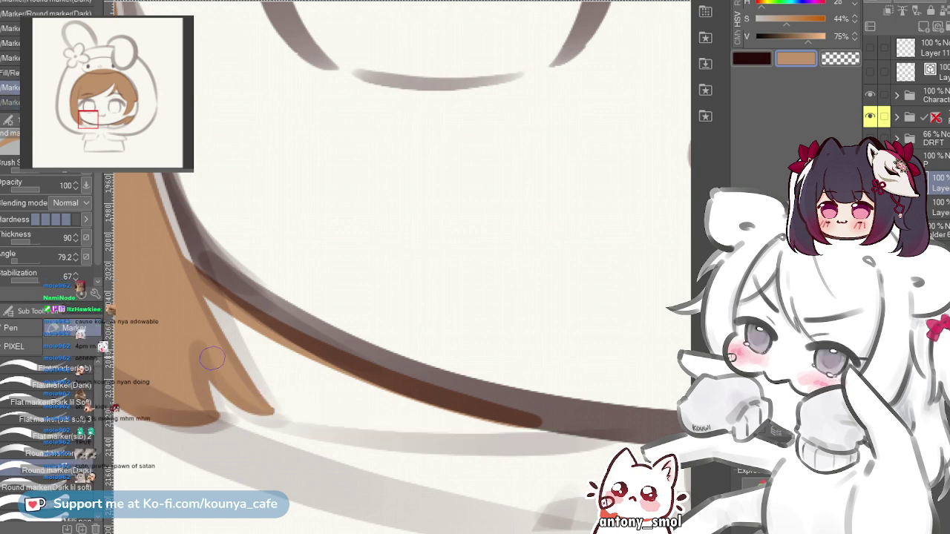
mouse_move(242, 389)
left_mouse_down()
mouse_move(541, 449)
mouse_move(610, 452)
left_mouse_up()
key("ctrl+z")
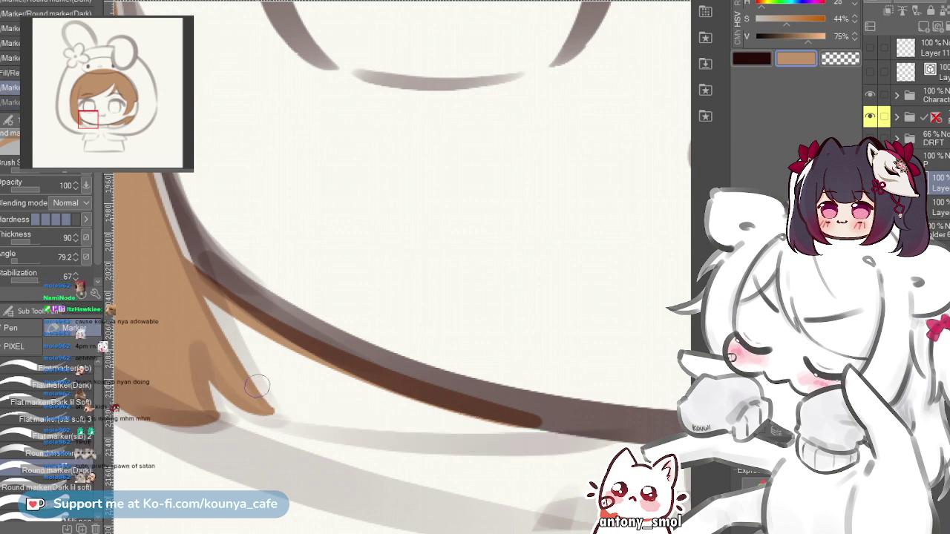
left_click_drag(340, 417, 520, 400)
key("ctrl+z")
- Draw the curved lower edge of the hair under the jaw to meet the jawline, and reinforce the adjoining strand's edge
mouse_move(245, 391)
left_mouse_down()
mouse_move(305, 414)
mouse_move(590, 426)
left_mouse_up()
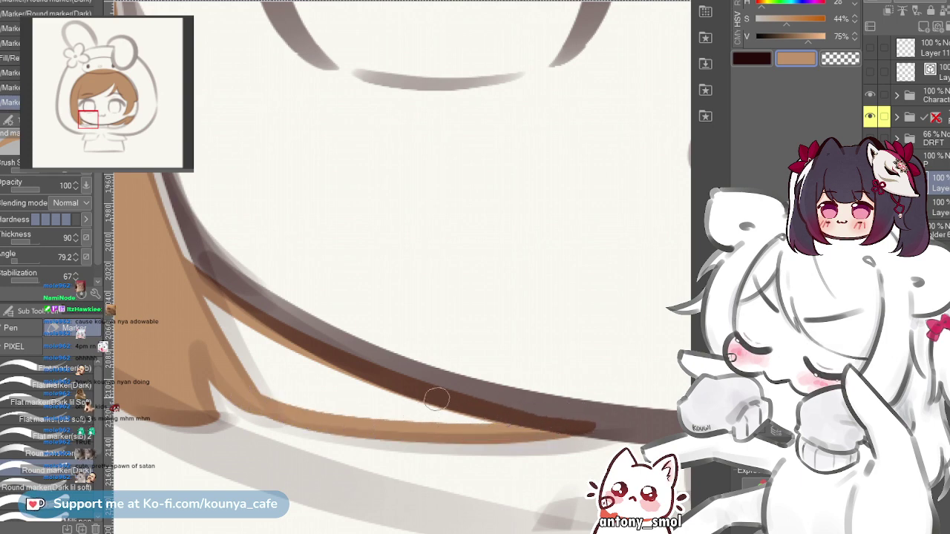
mouse_move(211, 305)
left_mouse_down()
mouse_move(286, 308)
mouse_move(369, 448)
left_mouse_up()
scroll(253, 274, "up", 2)
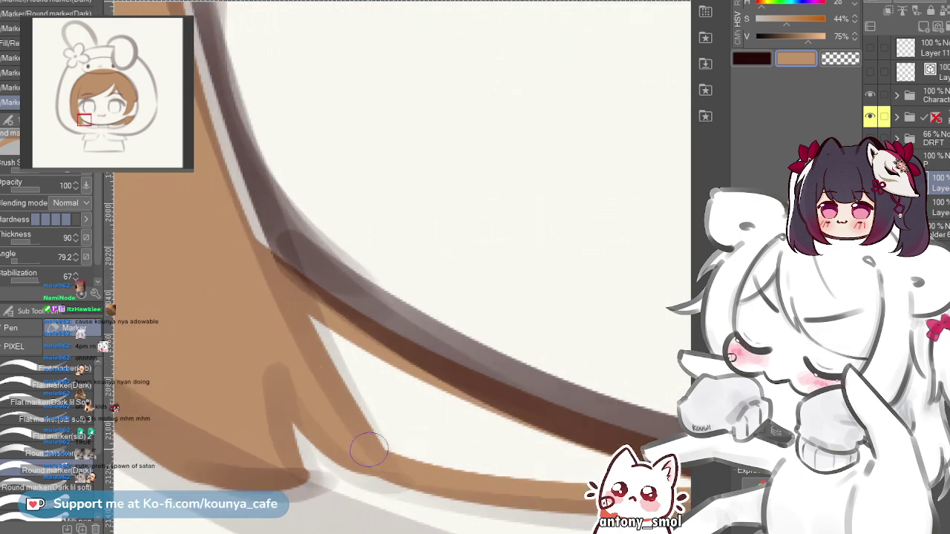
key("ctrl+z")
left_click_drag(283, 311, 358, 447)
key("ctrl+z")
left_click_drag(276, 296, 369, 466)
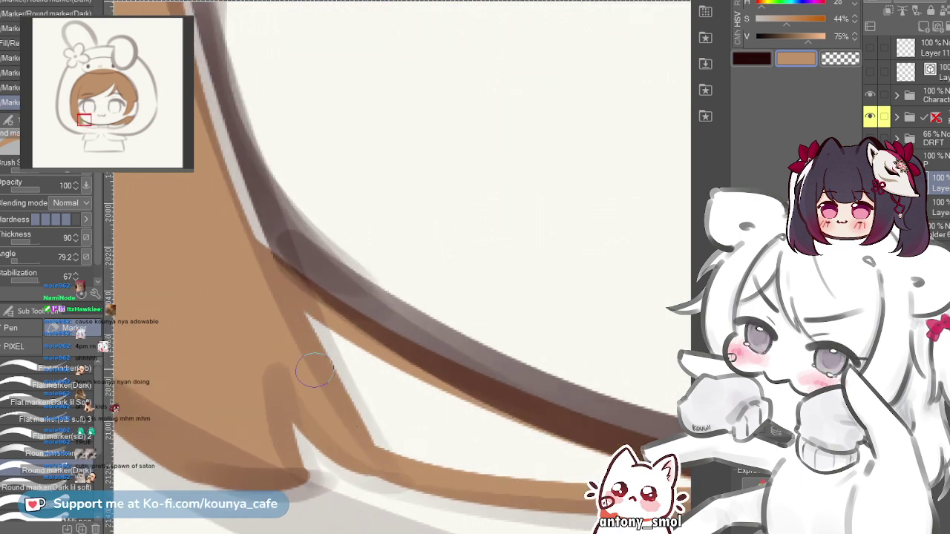
- Fill the enclosed area between the jawline and the new lower hair edge with brown
scroll(282, 327, "down", 2)
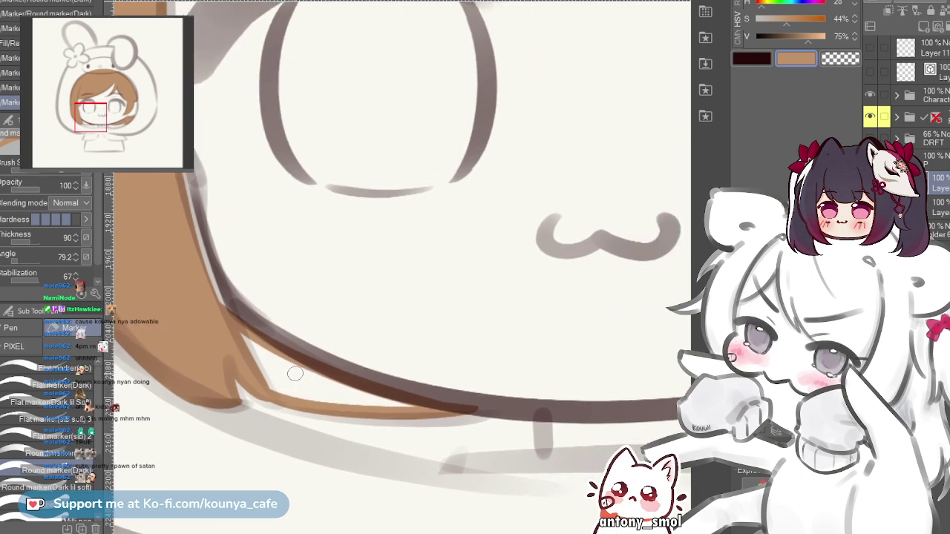
key("g")
left_click(294, 373)
- Paint over the small unfilled gap near the top of the newly filled hair with the brown marker
scroll(295, 373, "up", 2)
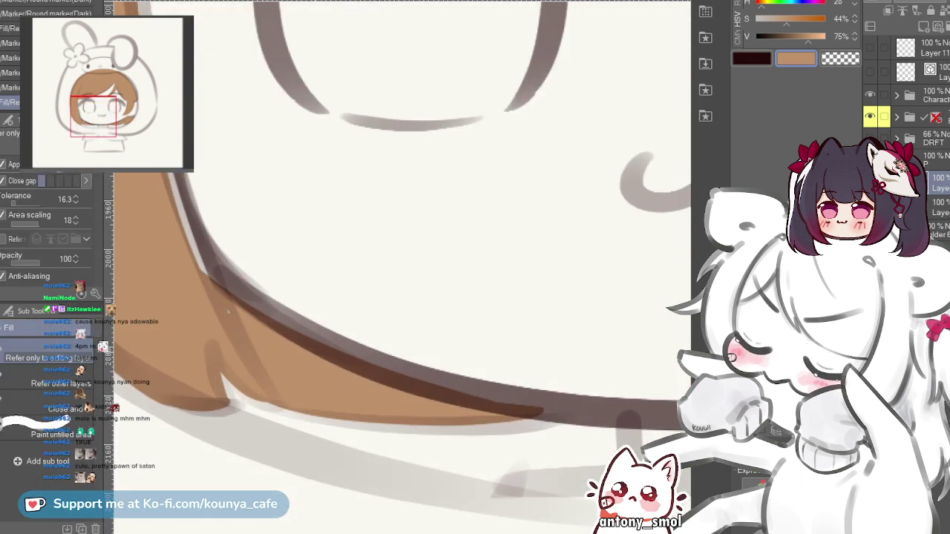
scroll(223, 363, "up", 2)
key("p")
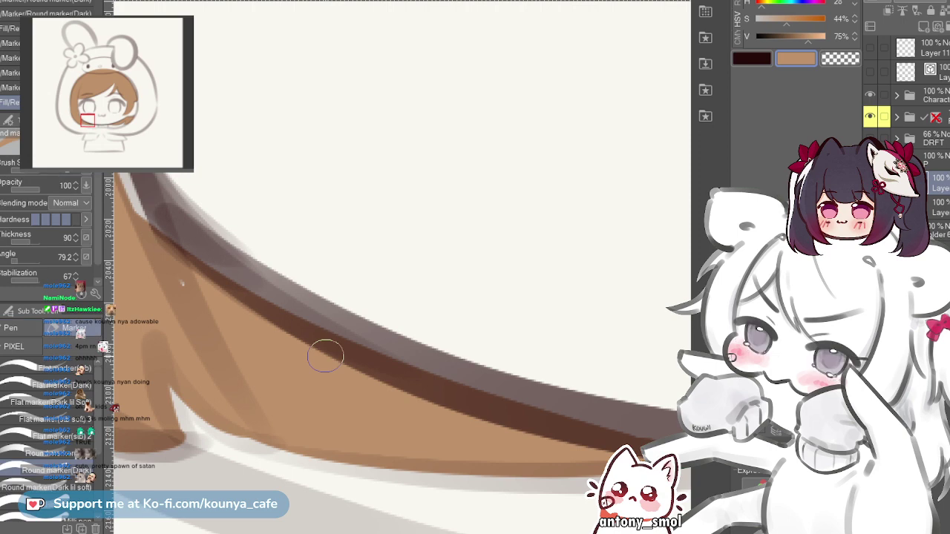
left_click_drag(180, 296, 287, 320)
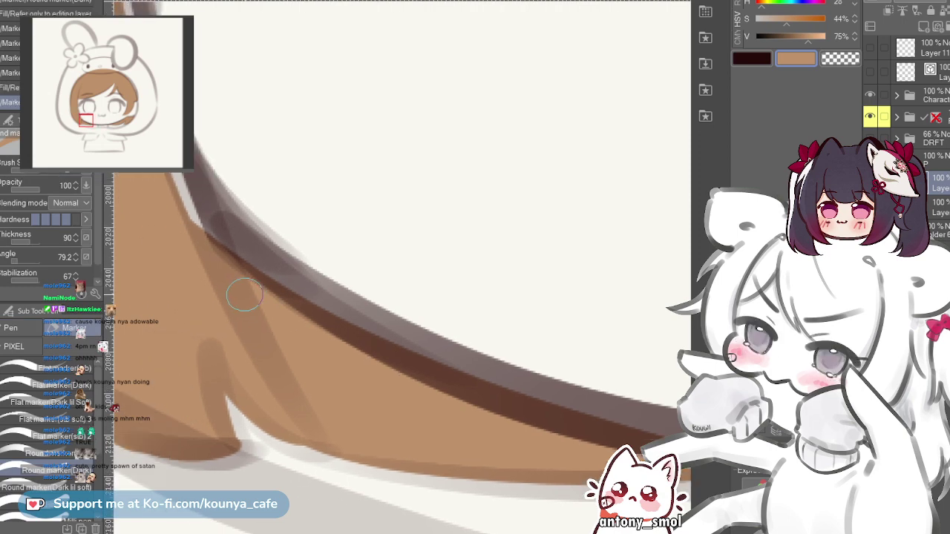
scroll(262, 306, "up", 2)
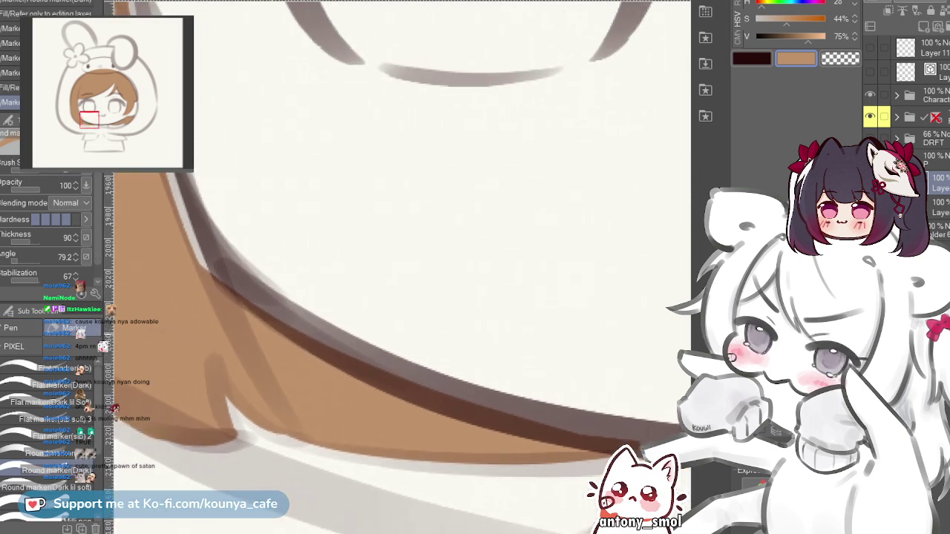
scroll(251, 324, "down", 6)
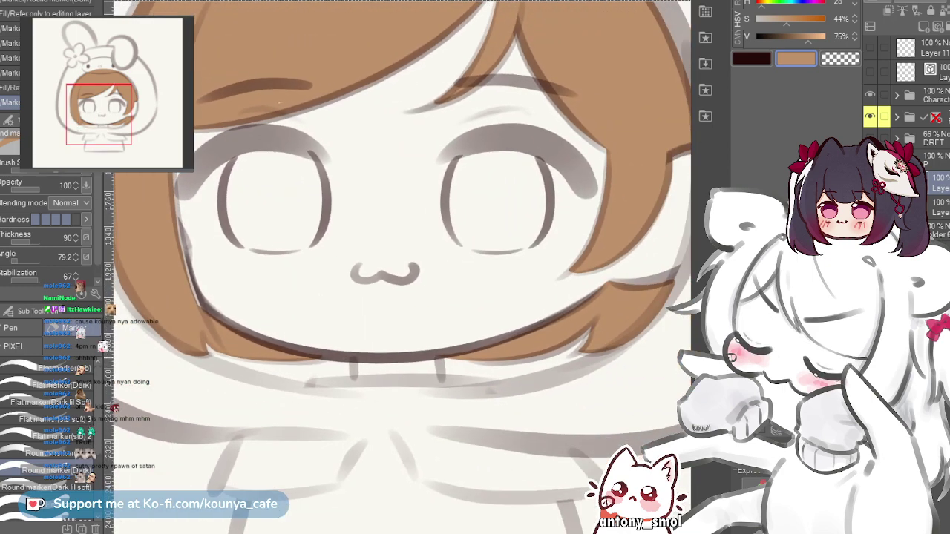
scroll(158, 342, "up", 8)
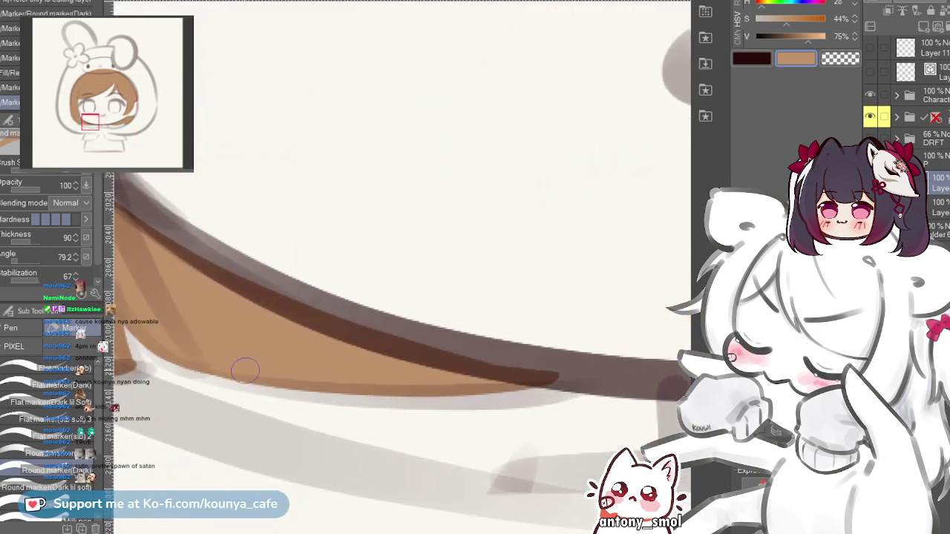
- Check the filled brown hair against the face and the rest of the hooded character, from close up and at full view
scroll(198, 361, "down", 6)
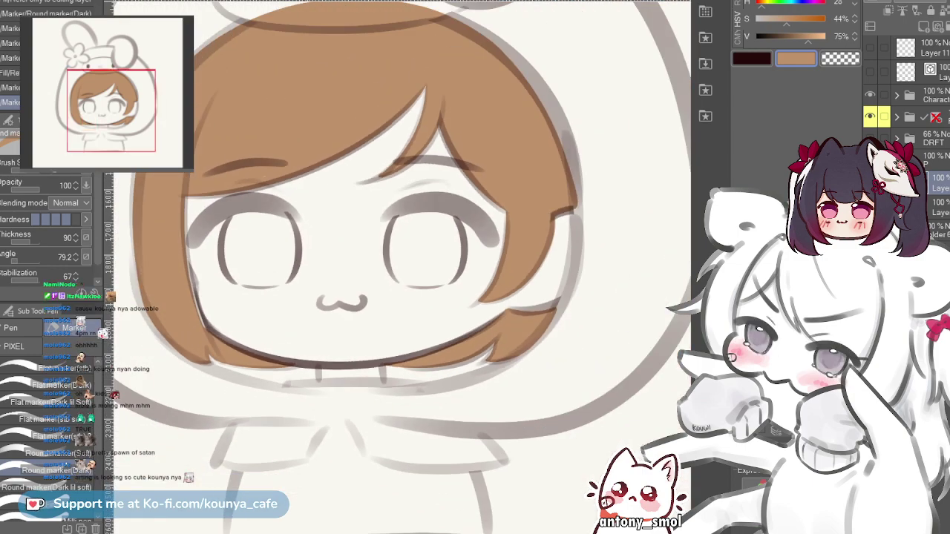
scroll(398, 267, "up", 4)
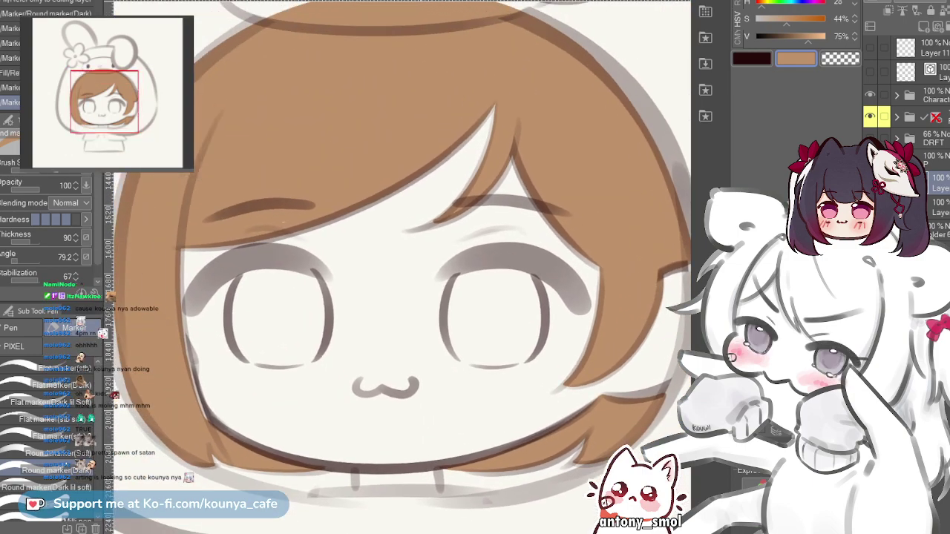
scroll(398, 267, "down", 5)
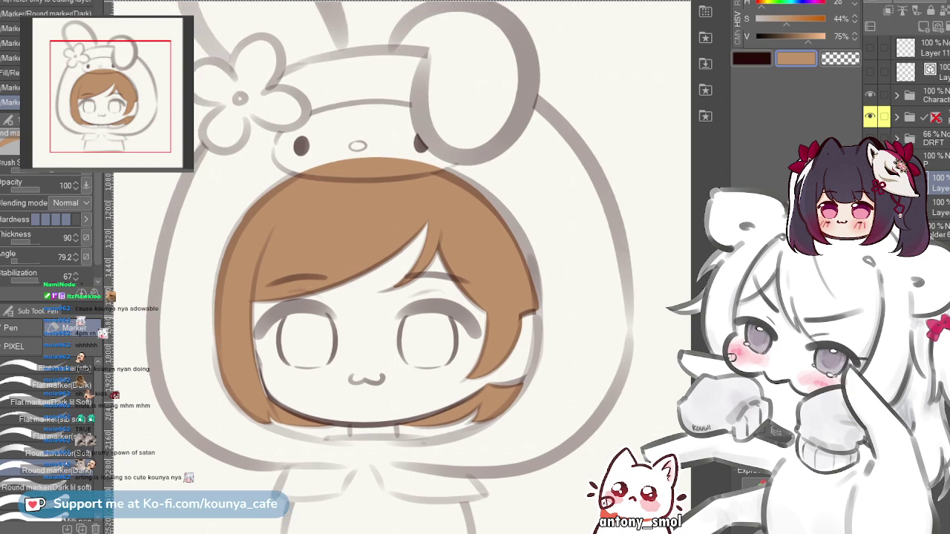
scroll(398, 268, "up", 1)
scroll(398, 267, "down", 1)
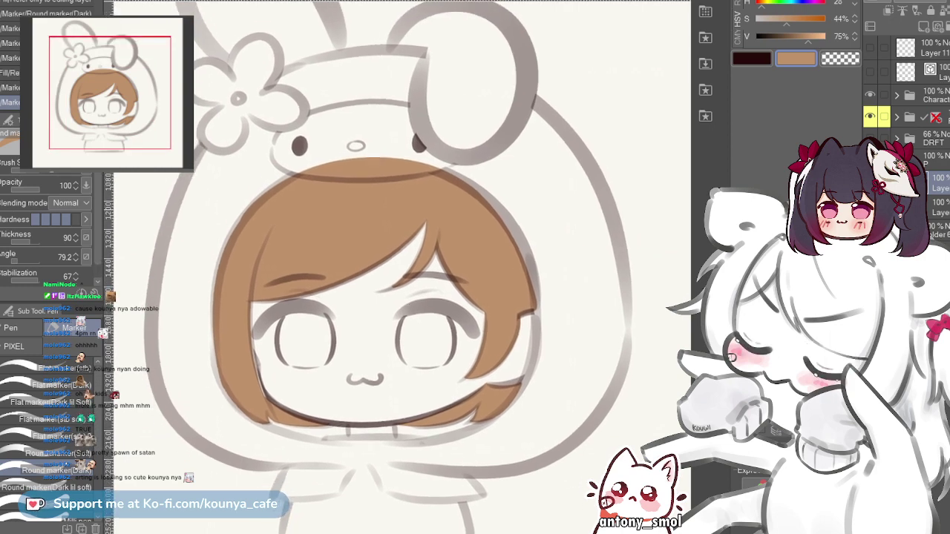
scroll(398, 267, "down", 2)
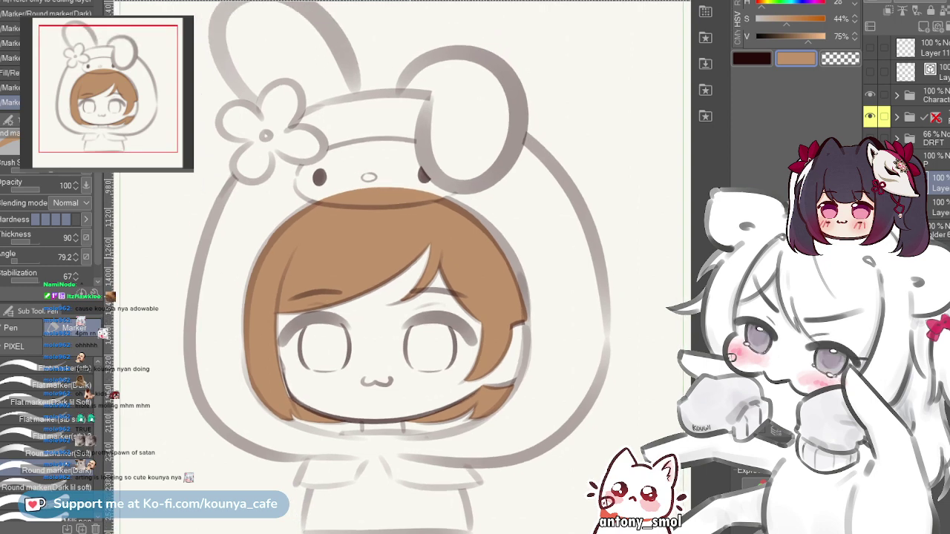
scroll(398, 267, "up", 2)
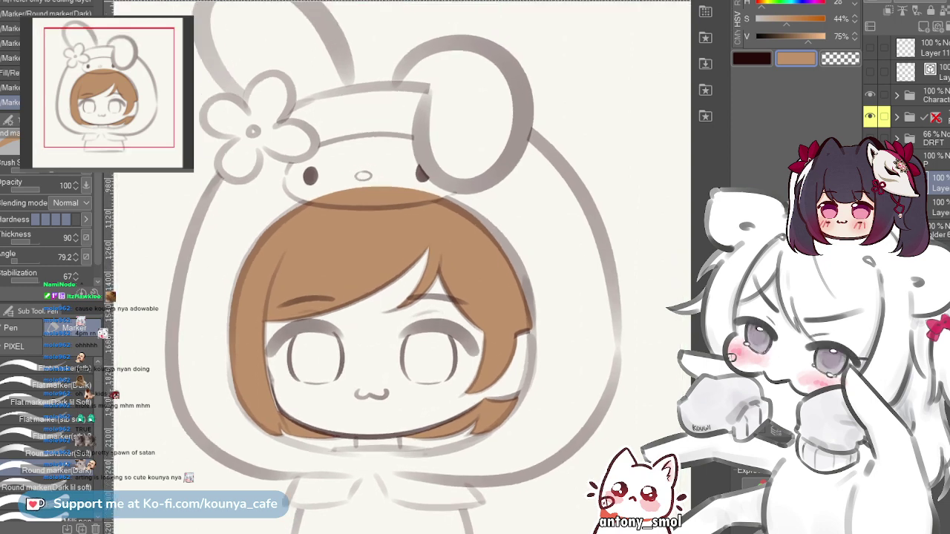
left_click(936, 182)
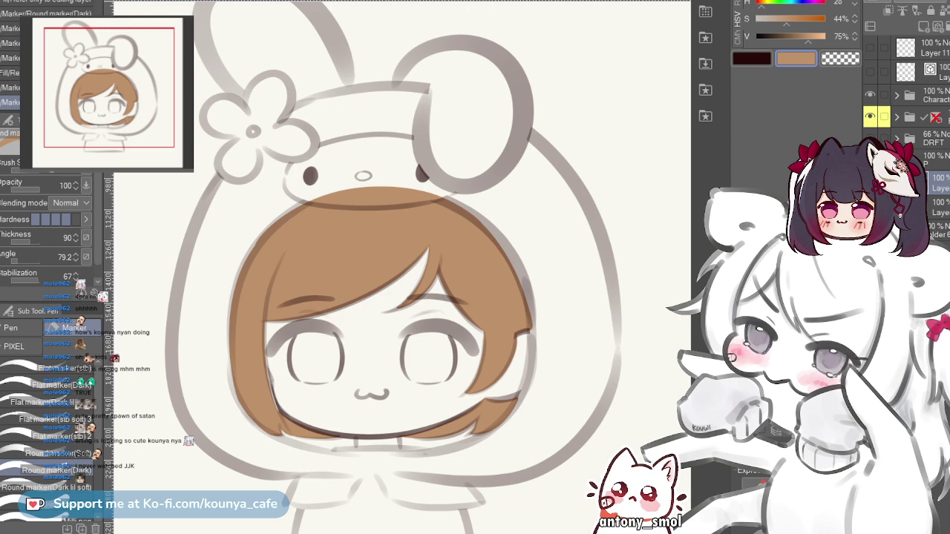
key("ctrl+z")
key("ctrl+z")
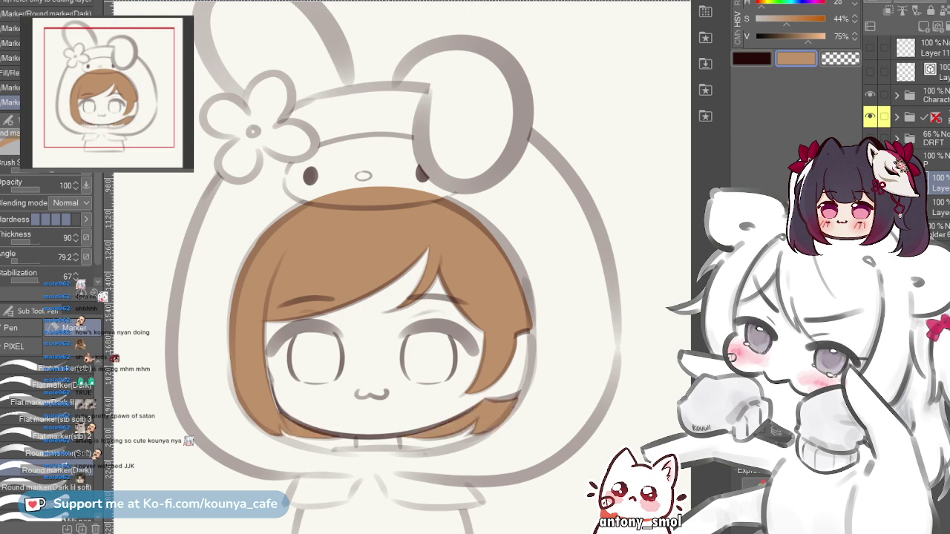
left_click(937, 182)
left_click(936, 182)
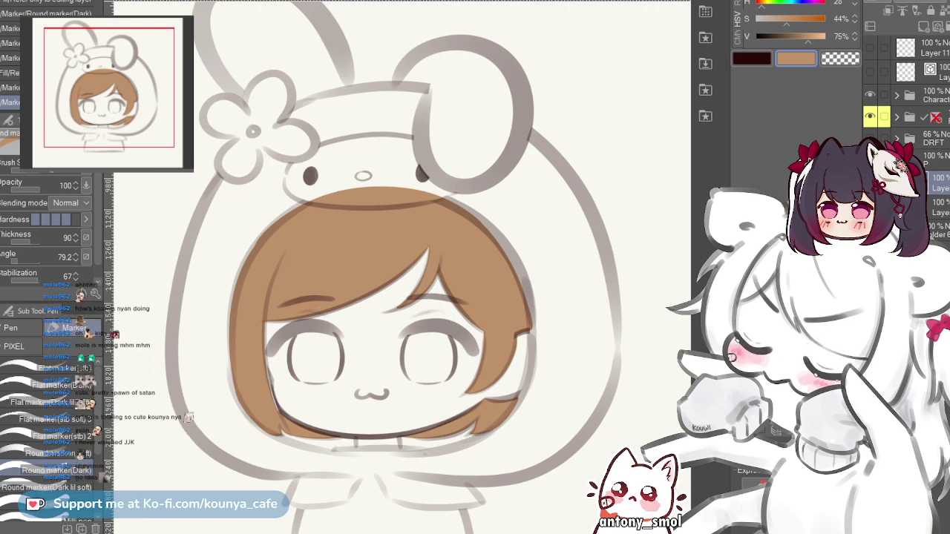
left_click(939, 208)
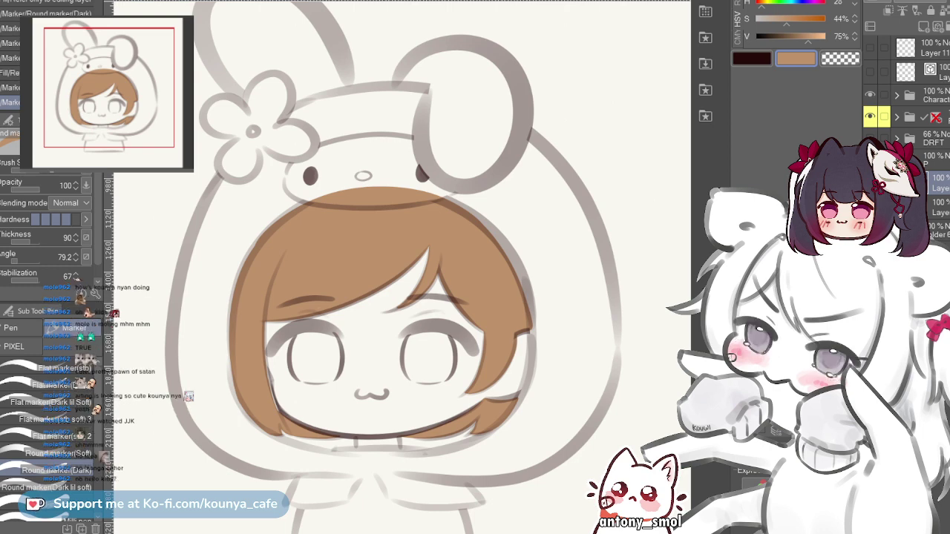
- Look through the other open chibi drawings for comparison and return to the brown-haired character in the bunny-eared hood
key("ctrl+Tab")
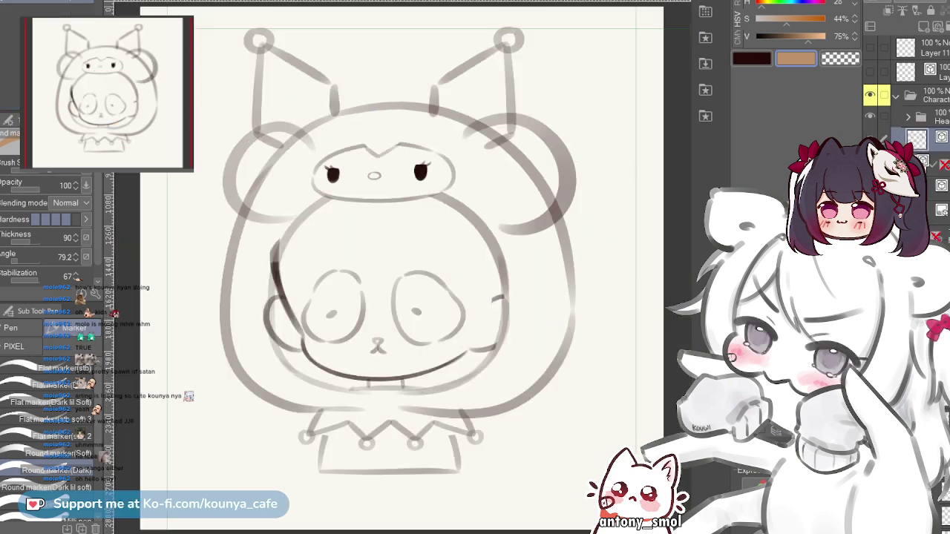
key("ctrl+Tab")
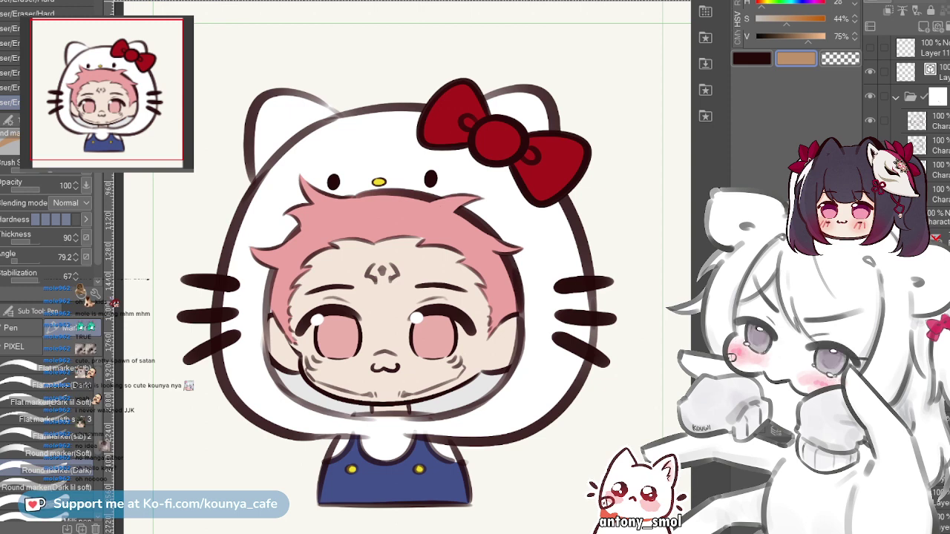
key("ctrl+Tab")
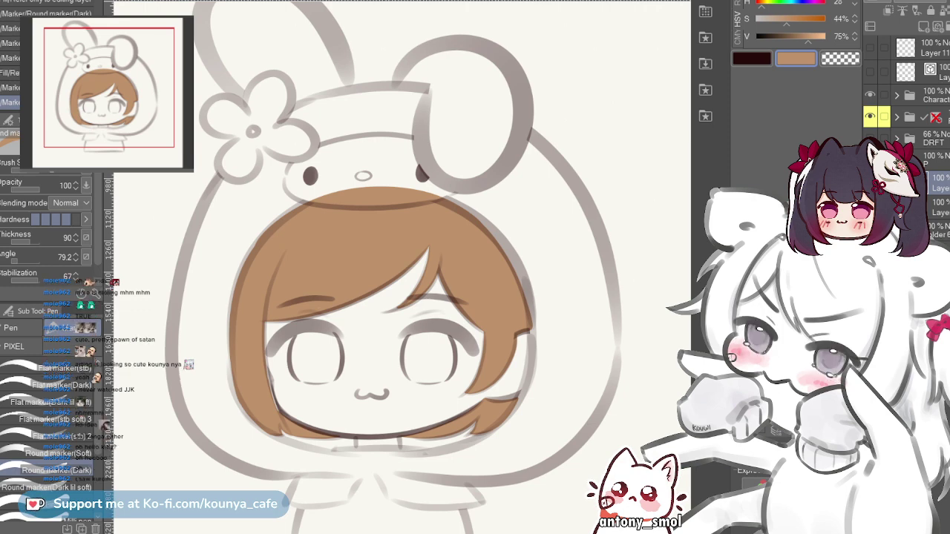
key("ctrl+Tab")
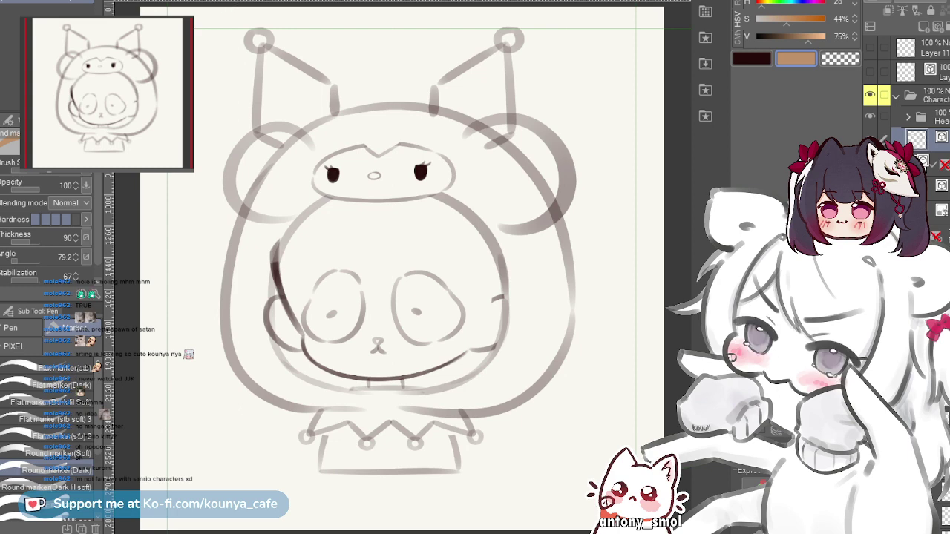
left_click(233, 1)
key("ctrl+Tab")
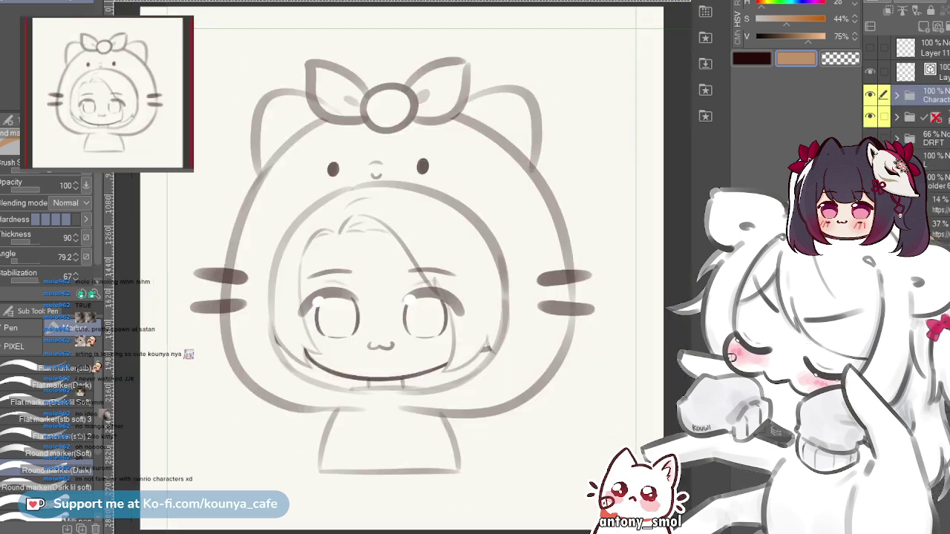
key("ctrl+Tab")
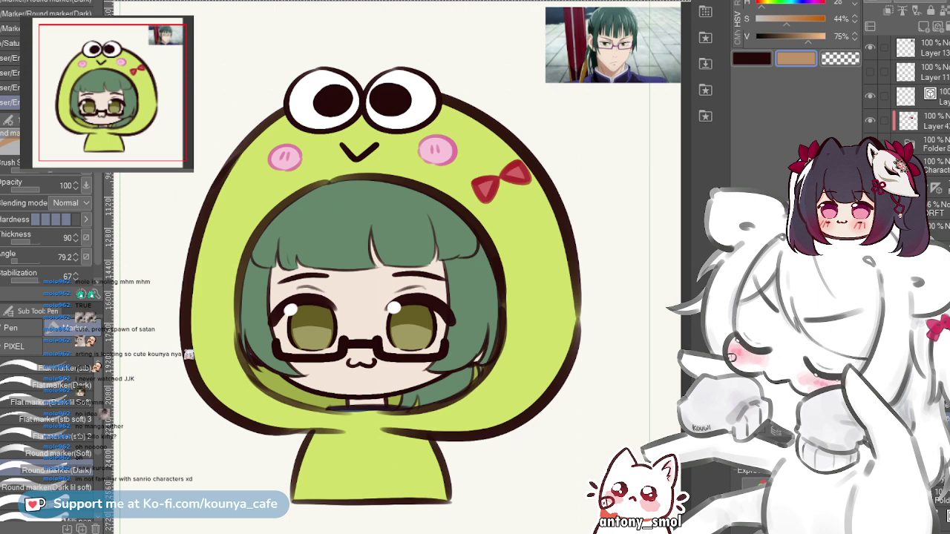
key("ctrl+Tab")
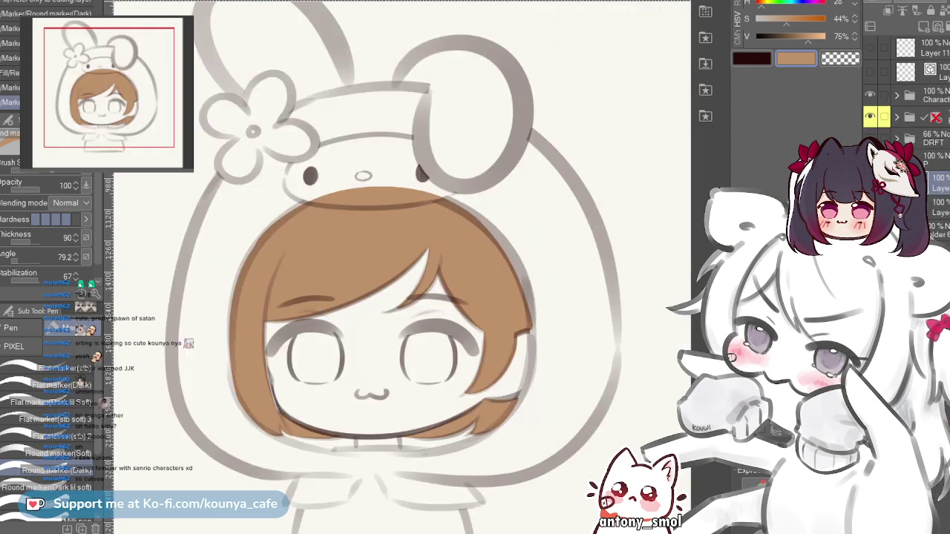
key("ctrl+Tab")
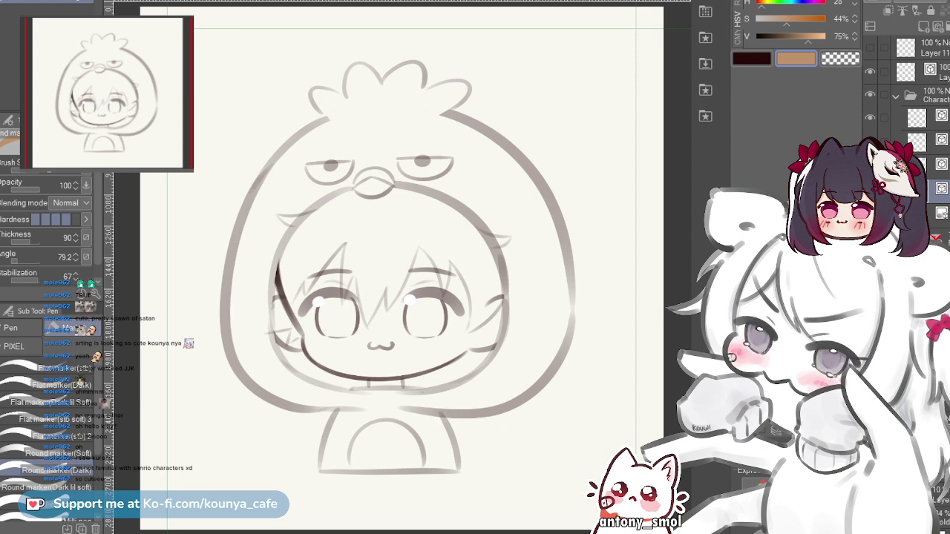
key("ctrl+Tab")
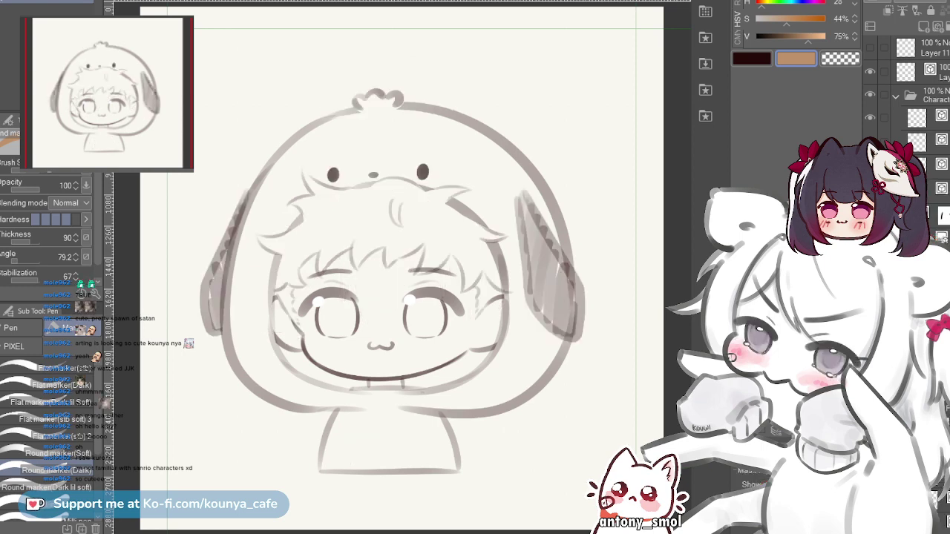
key("ctrl+Tab")
key("ctrl+Tab")
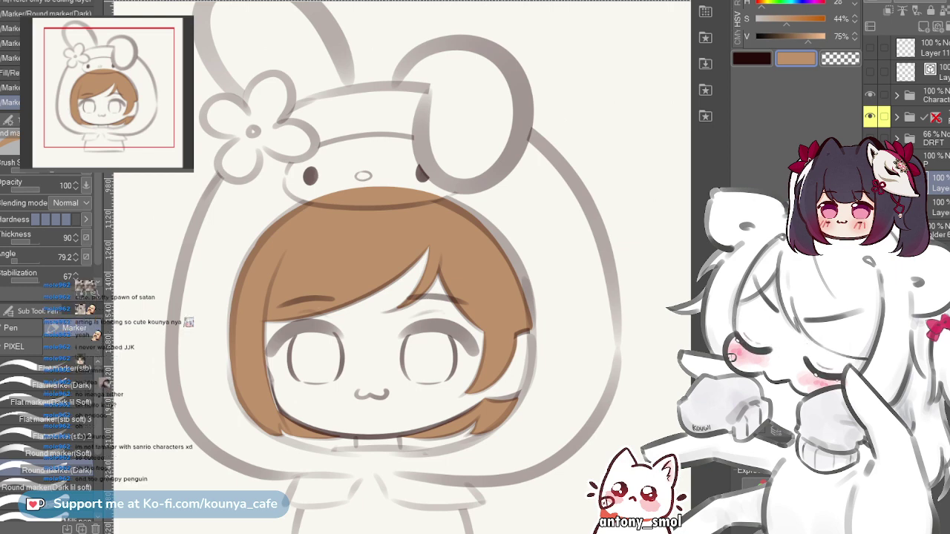
- Apply a Scale/Rotate transform to the selected layer
left_click(937, 208)
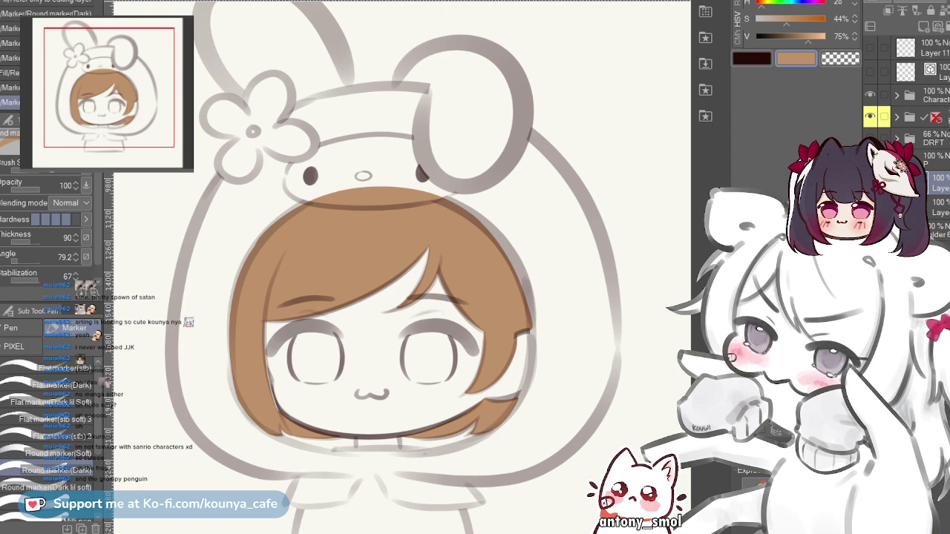
key("ctrl+z")
key("ctrl+y")
left_click(938, 206)
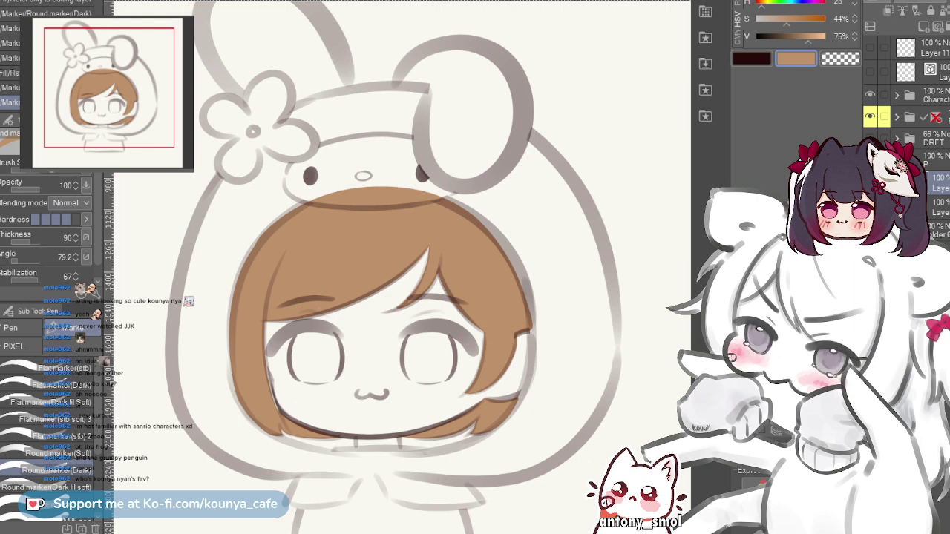
key("ctrl+t")
key("Return")
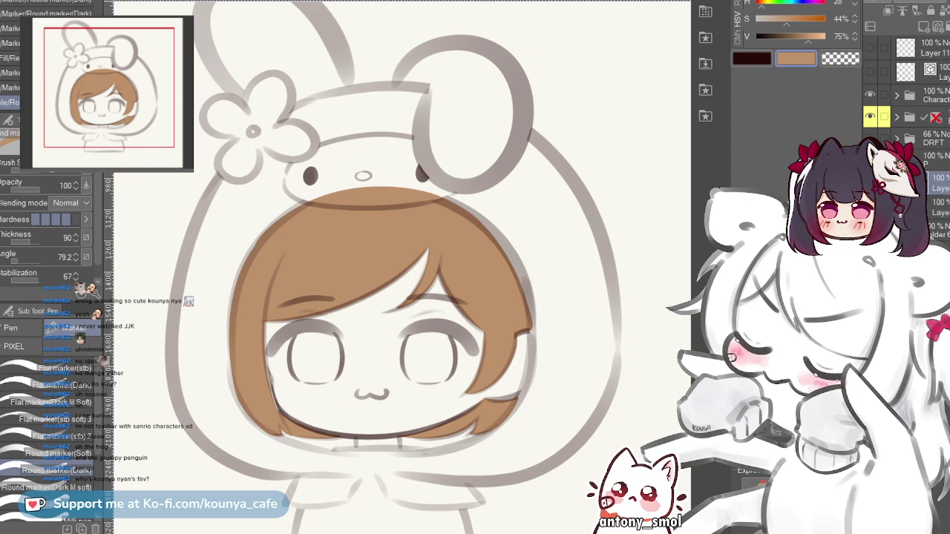
- Add a new raster layer beside the hair colour layer and make the upper layer of the stack active
left_click(937, 183)
left_click(937, 208)
left_click(936, 184)
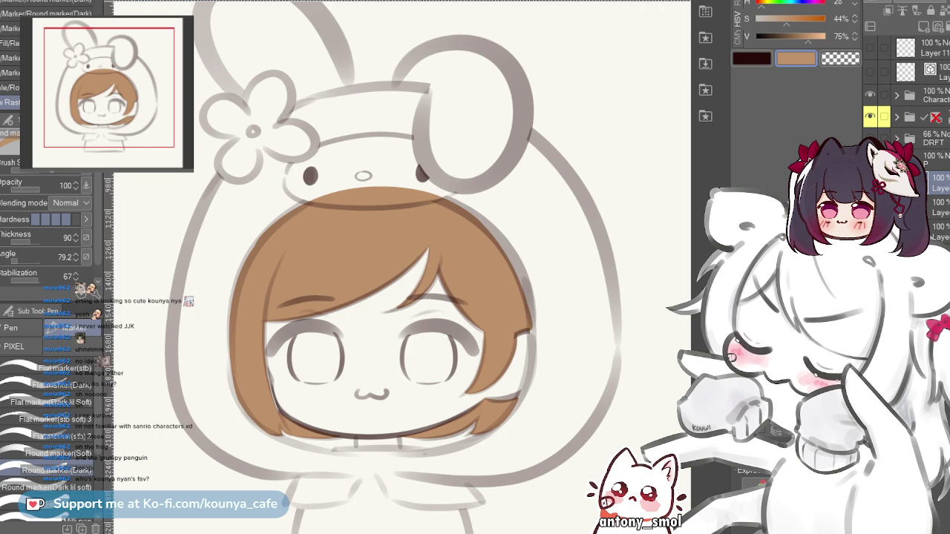
left_click(938, 207)
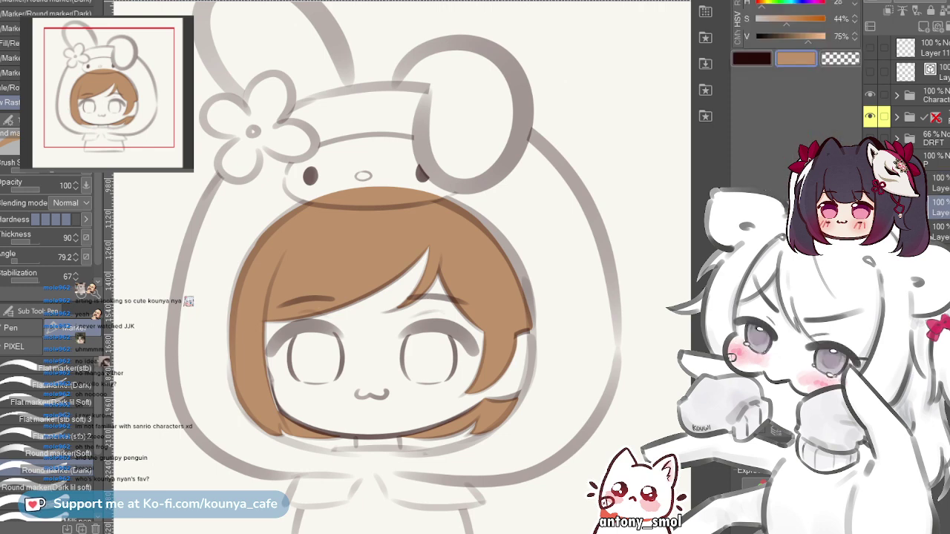
left_click(939, 184)
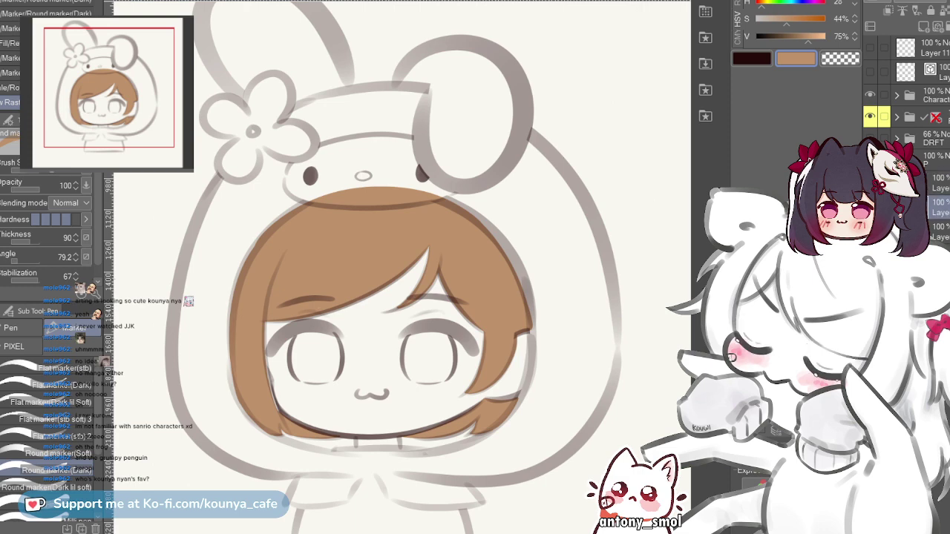
left_click(940, 207)
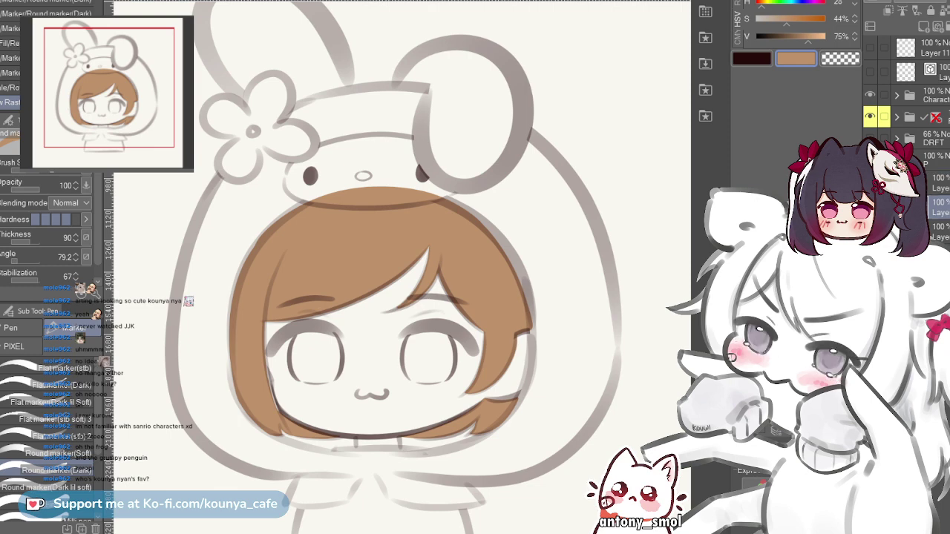
left_click(940, 207)
left_click(940, 184)
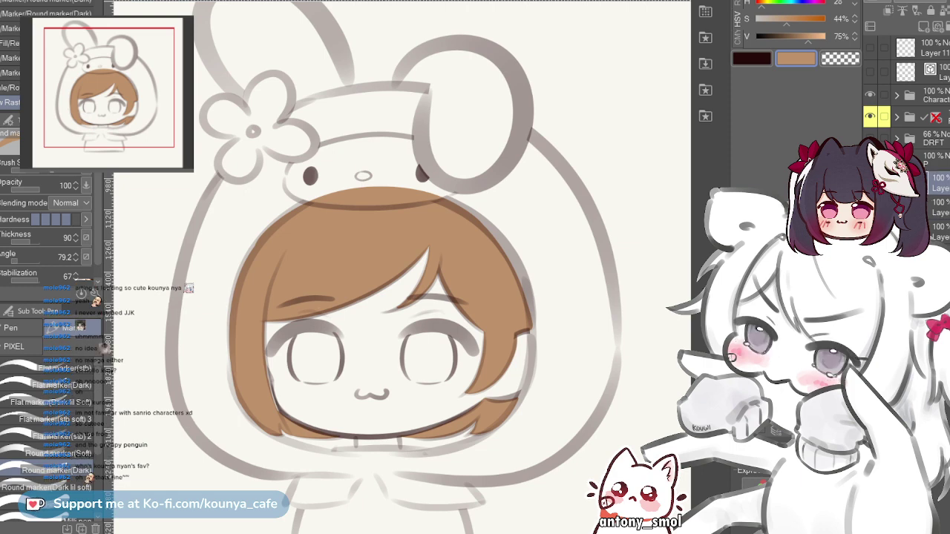
- Set the drawing colour to light pink (H 347, S 27%, V 97%) and keep the upper layer active
left_click(940, 184)
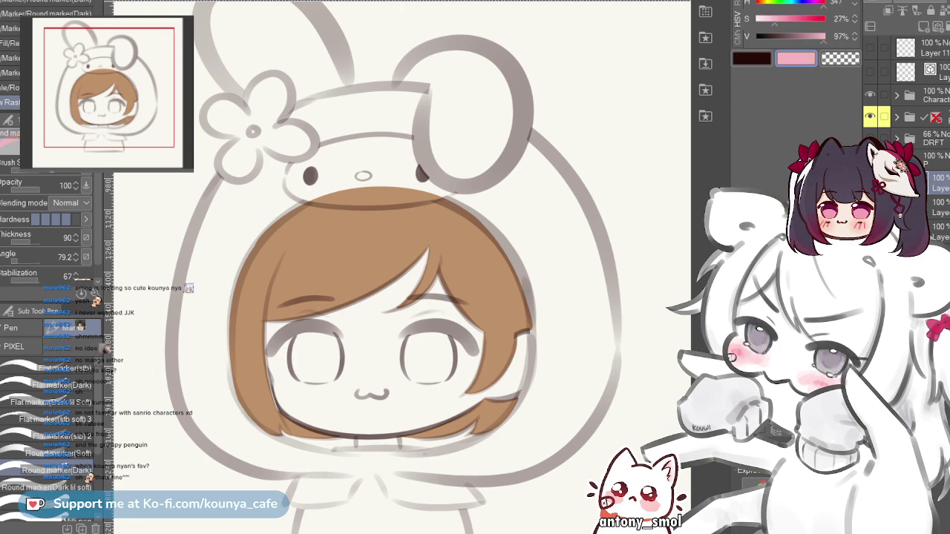
left_click(939, 183)
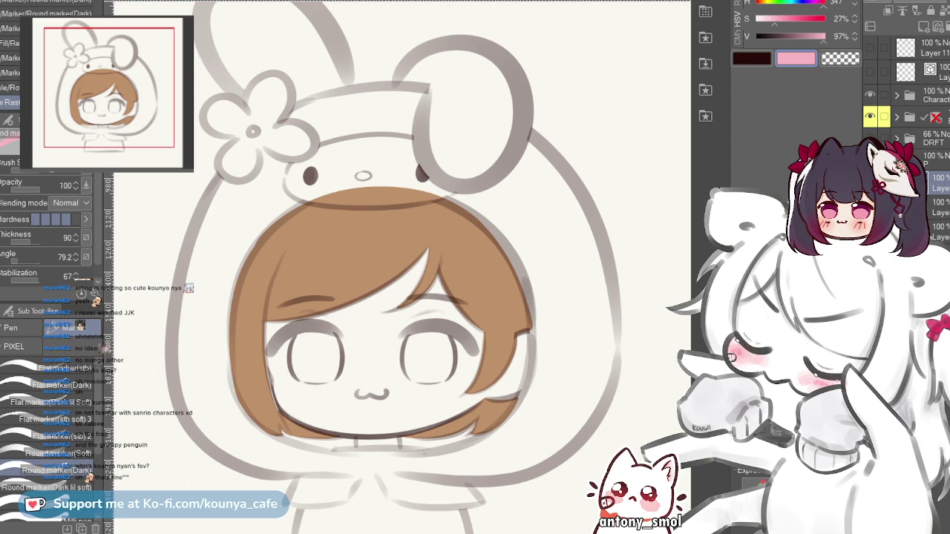
left_click(939, 207)
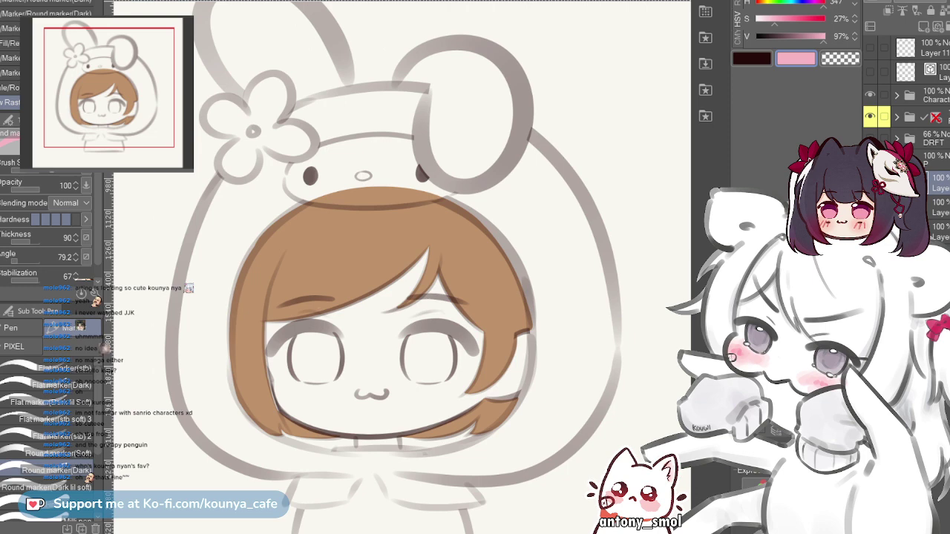
left_click(938, 183)
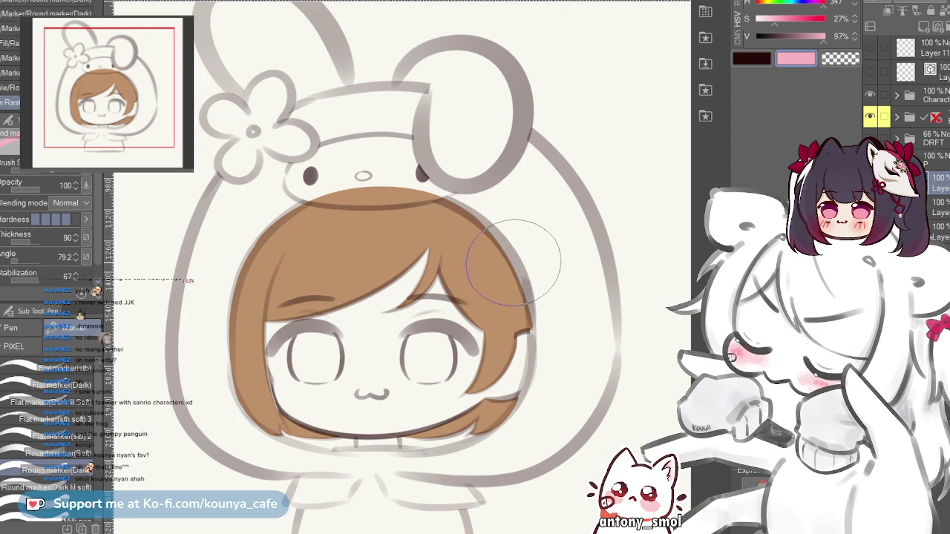
- Try a broad light pink marker stroke down the hood from the floppy ear along the outside of the hair, and undo it
mouse_move(481, 155)
left_mouse_down()
mouse_move(559, 301)
mouse_move(492, 186)
mouse_move(570, 310)
left_mouse_up()
key("ctrl+z")
key("ctrl+z")
left_click_drag(466, 168, 568, 311)
mouse_move(492, 136)
left_mouse_down()
mouse_move(566, 242)
mouse_move(531, 197)
mouse_move(566, 316)
left_mouse_up()
key("ctrl+z")
key("ctrl+z")
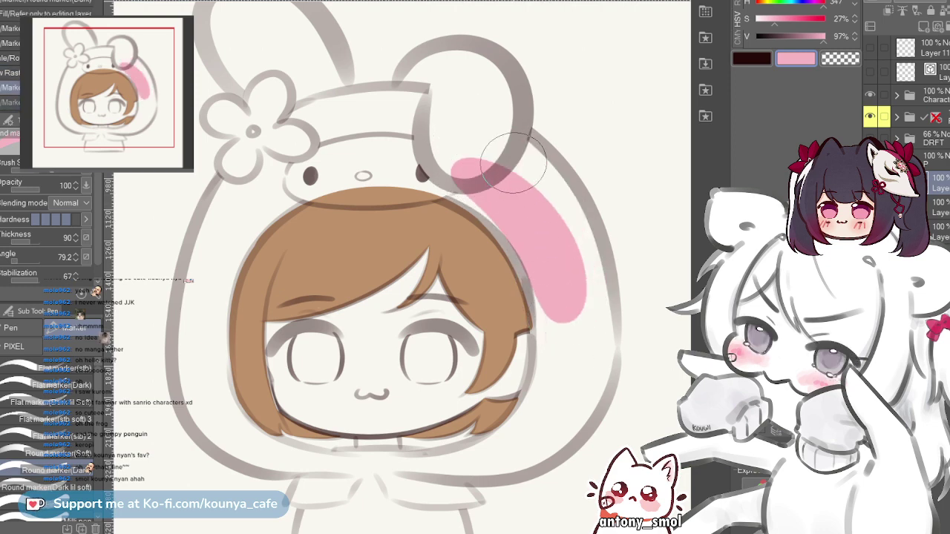
scroll(515, 163, "up", 3)
scroll(515, 163, "down", 2)
scroll(506, 92, "down", 1)
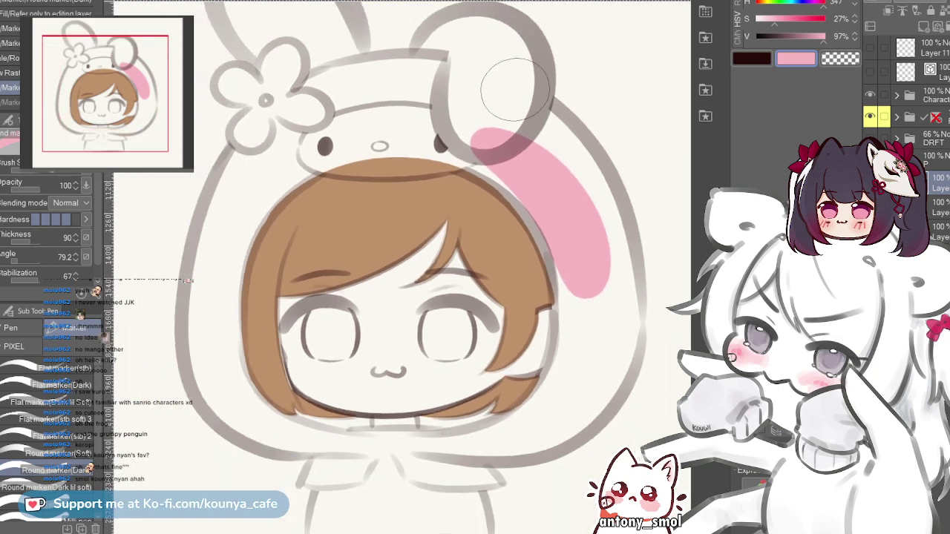
key("ctrl+z")
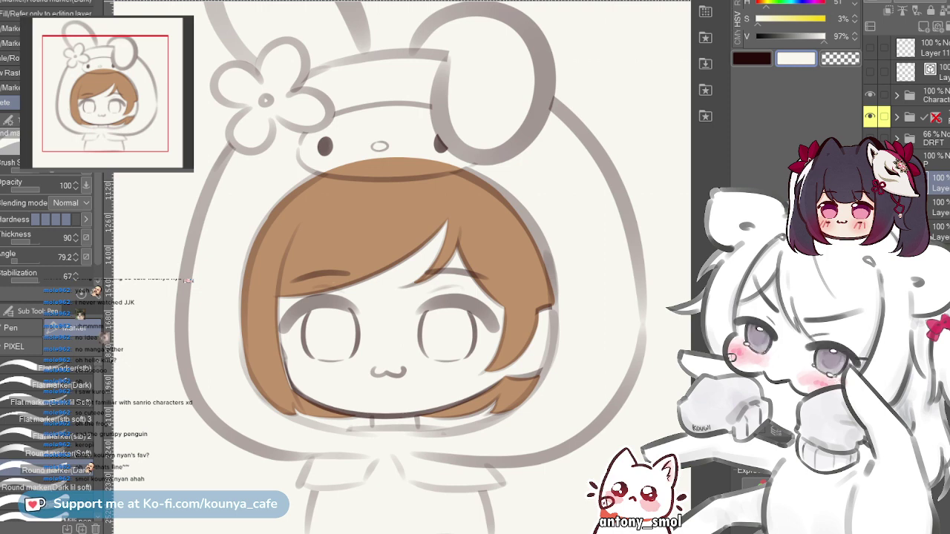
- Pick a slightly darker pink (H 347, S 28%, V 92%) as the drawing colour and return to the marker pen
key("i")
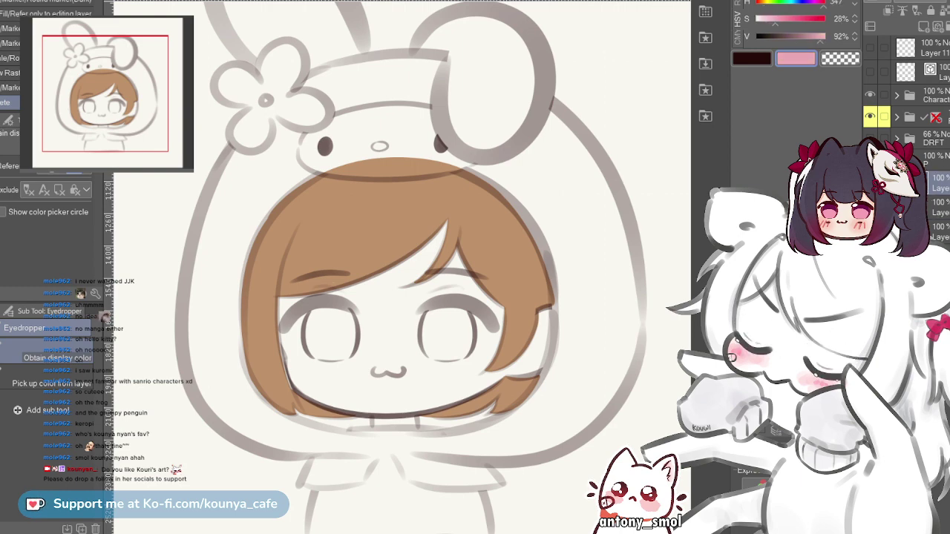
key("p")
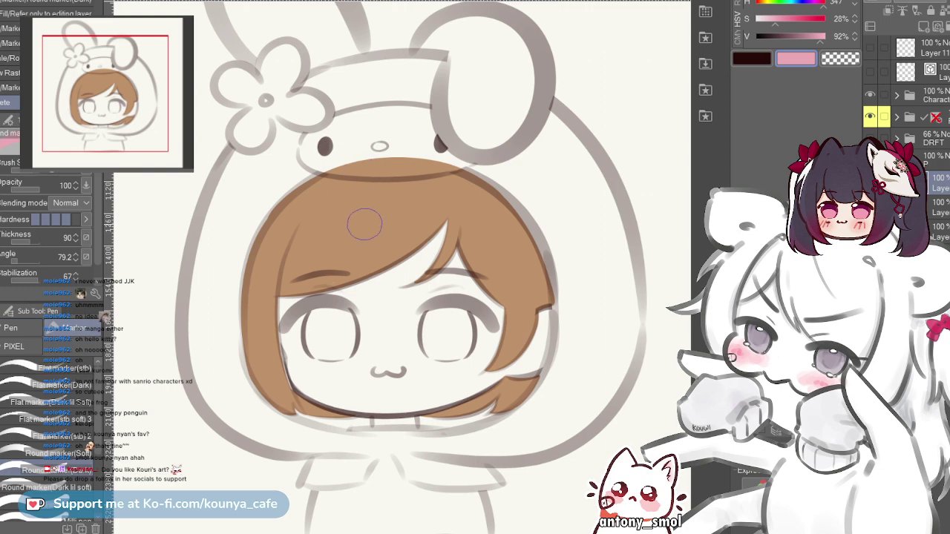
left_click_drag(378, 208, 359, 207)
scroll(377, 208, "up", 1)
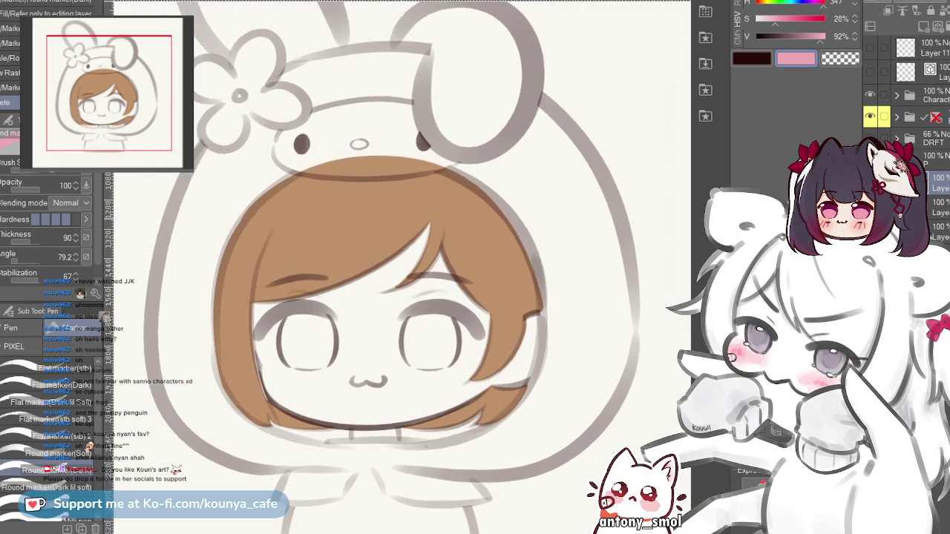
scroll(378, 215, "up", 1)
left_click_drag(468, 210, 441, 209)
scroll(467, 209, "up", 2)
left_click_drag(540, 135, 507, 130)
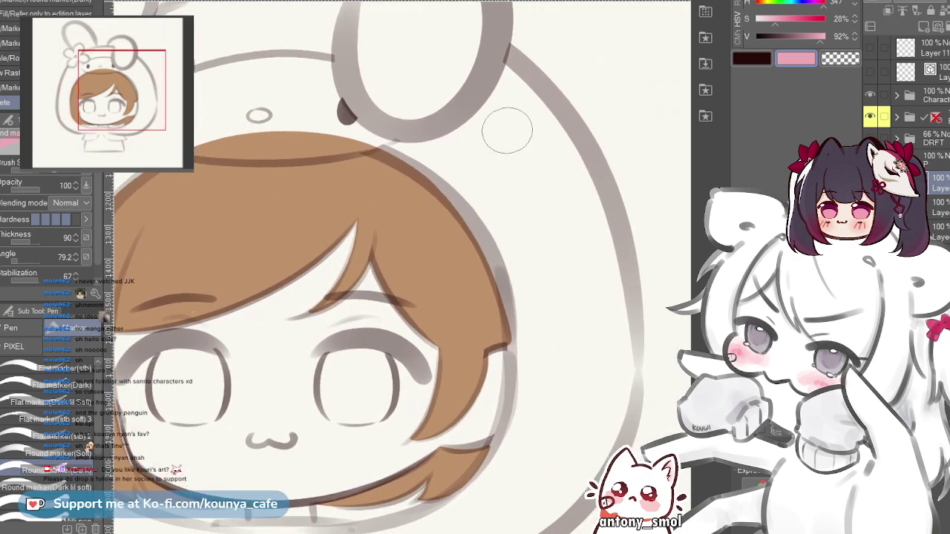
scroll(507, 130, "down", 2)
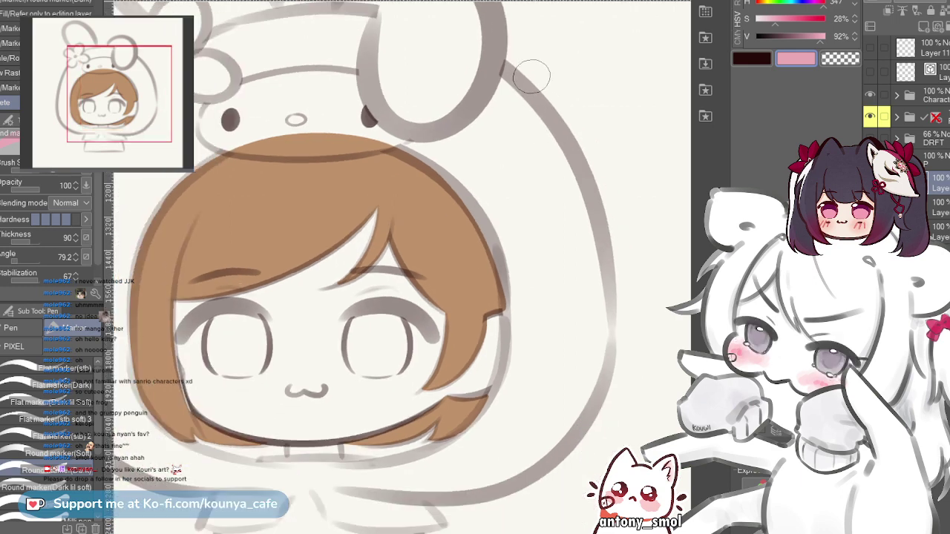
left_click_drag(492, 69, 562, 205)
key("ctrl+z")
mouse_move(491, 69)
left_mouse_down()
mouse_move(545, 138)
mouse_move(565, 421)
left_mouse_up()
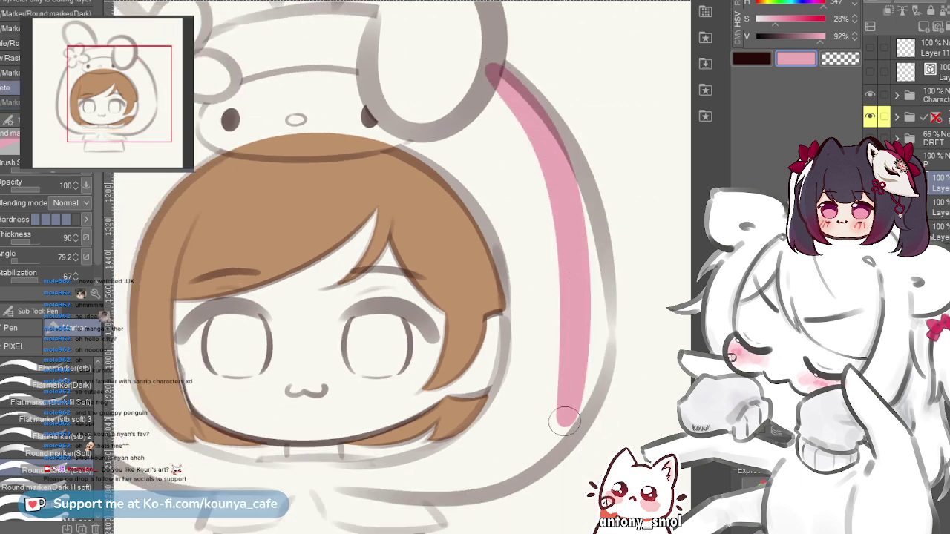
key("ctrl+z")
mouse_move(491, 68)
left_mouse_down()
mouse_move(576, 212)
mouse_move(569, 413)
left_mouse_up()
key("ctrl+z")
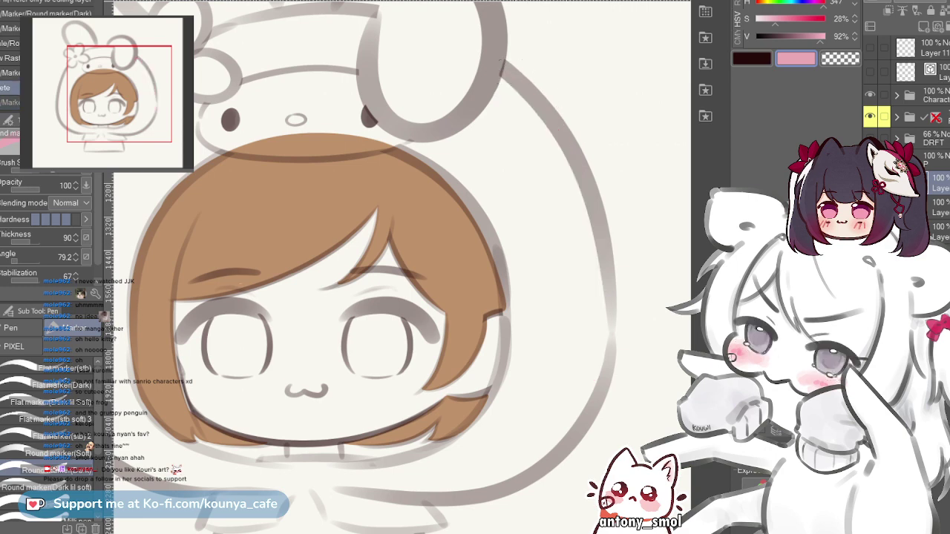
- Paint a pink marker stroke from the floppy ear down the hood's side and nudge it slightly closer to the sketched outline
mouse_move(489, 63)
left_mouse_down()
mouse_move(586, 237)
mouse_move(590, 367)
left_mouse_up()
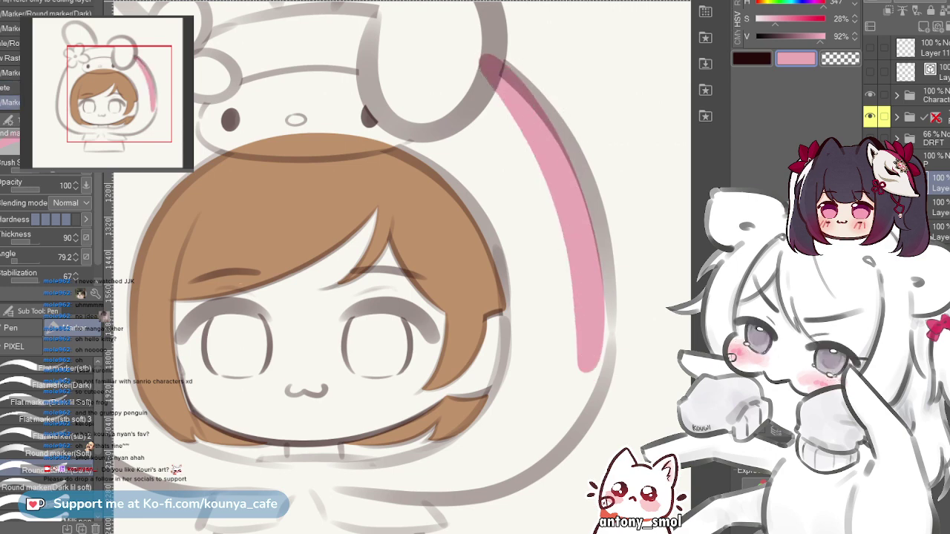
key("ctrl+t")
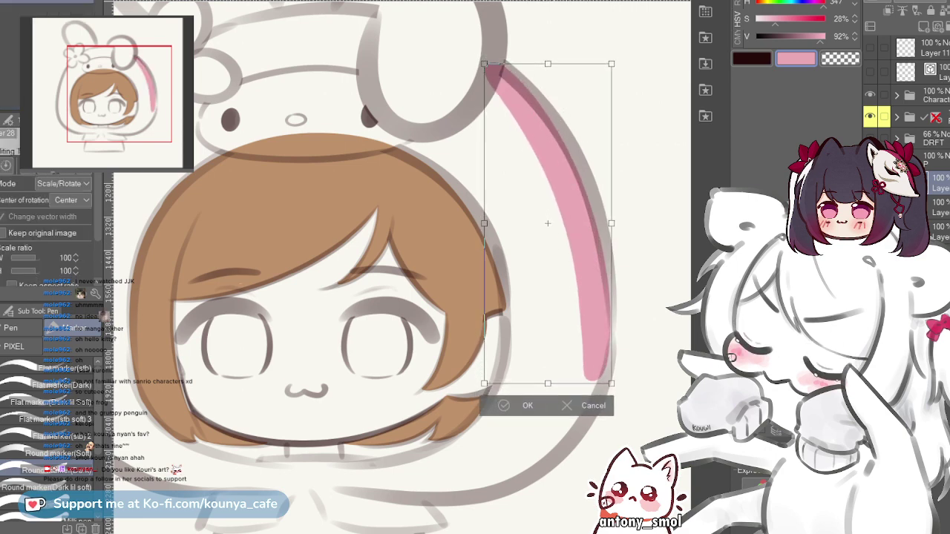
left_click_drag(548, 224, 550, 225)
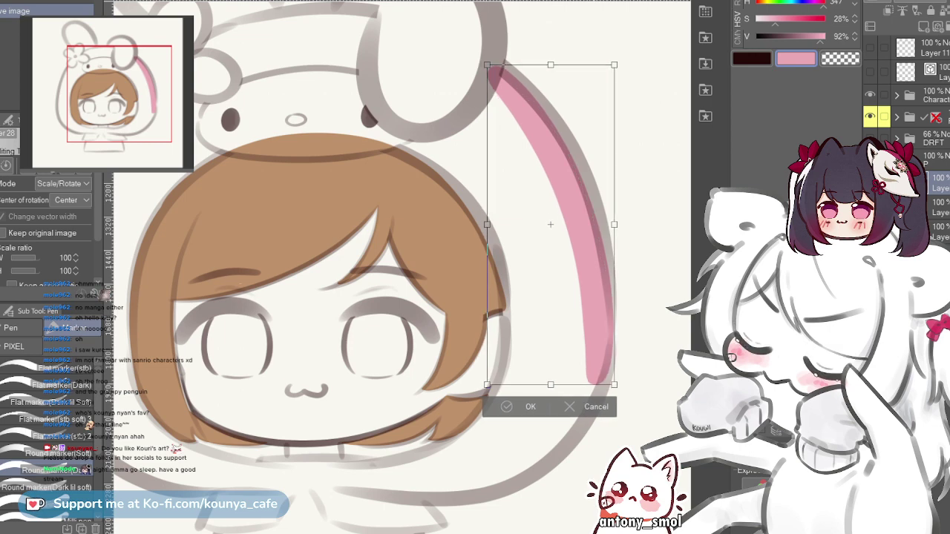
key("Return")
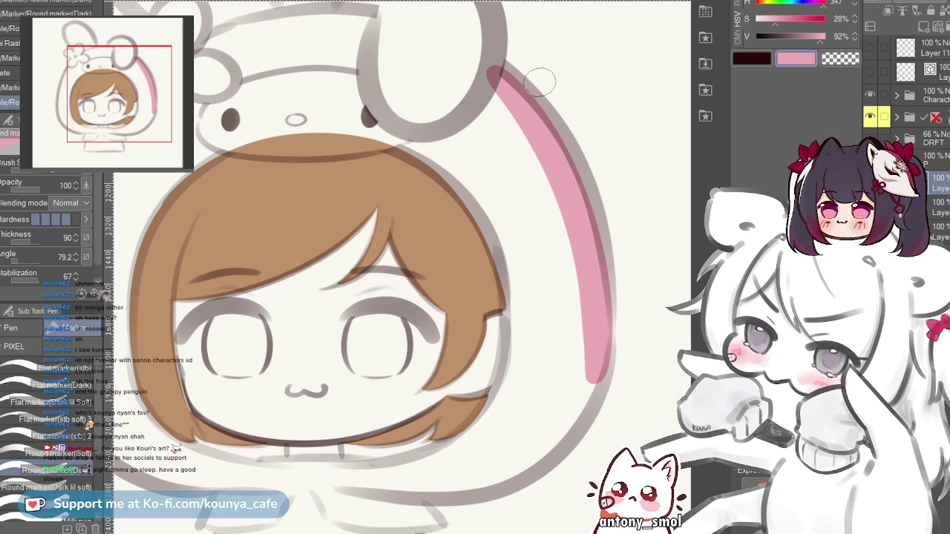
left_click_drag(493, 70, 572, 225)
key("ctrl+z")
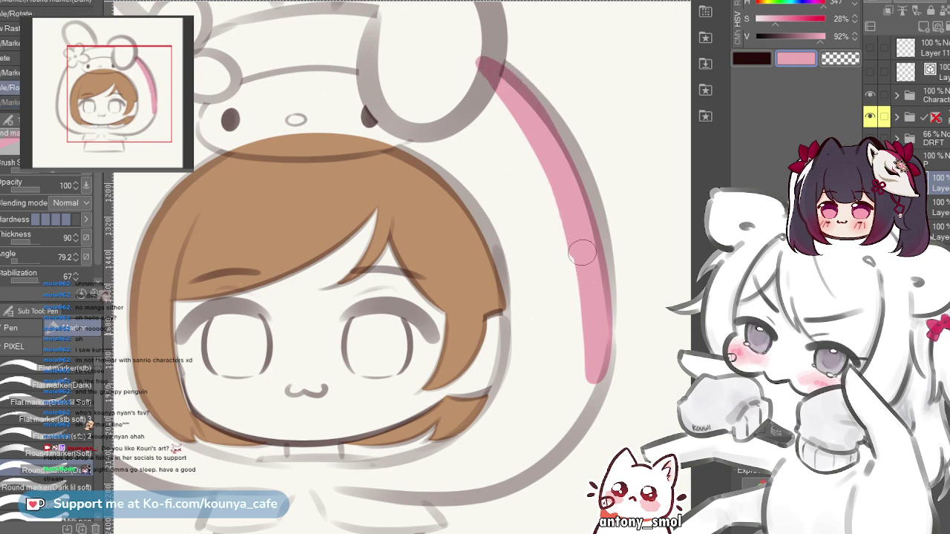
mouse_move(490, 71)
left_mouse_down()
mouse_move(572, 185)
mouse_move(595, 252)
left_mouse_up()
key("ctrl+z")
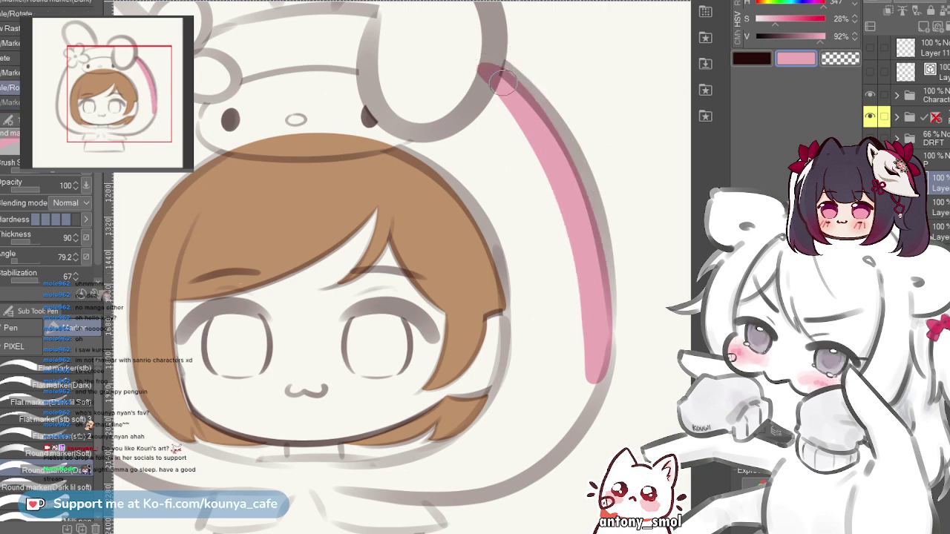
left_click_drag(487, 71, 559, 150)
key("ctrl+z")
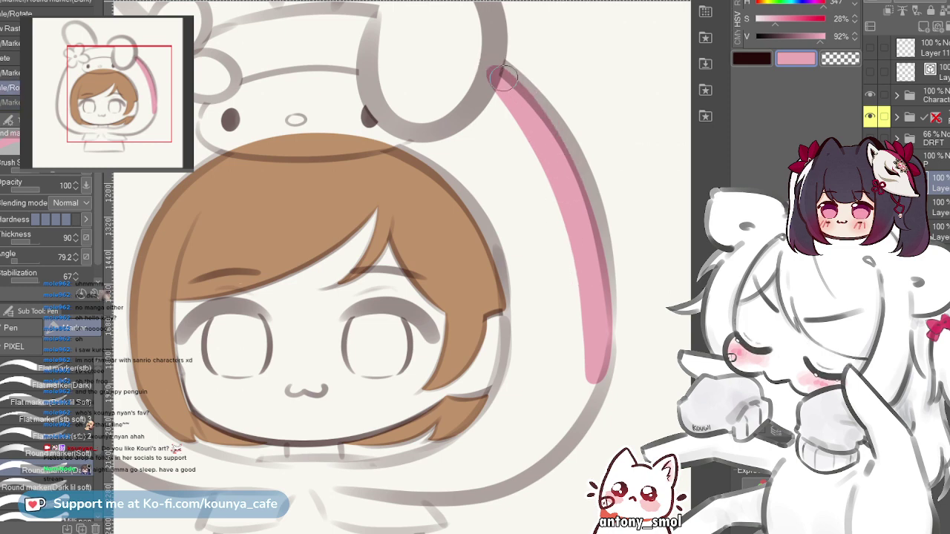
mouse_move(496, 74)
left_mouse_down()
mouse_move(523, 92)
mouse_move(617, 264)
left_mouse_up()
key("ctrl+z")
mouse_move(497, 75)
left_mouse_down()
mouse_move(536, 130)
mouse_move(575, 302)
left_mouse_up()
key("ctrl+z")
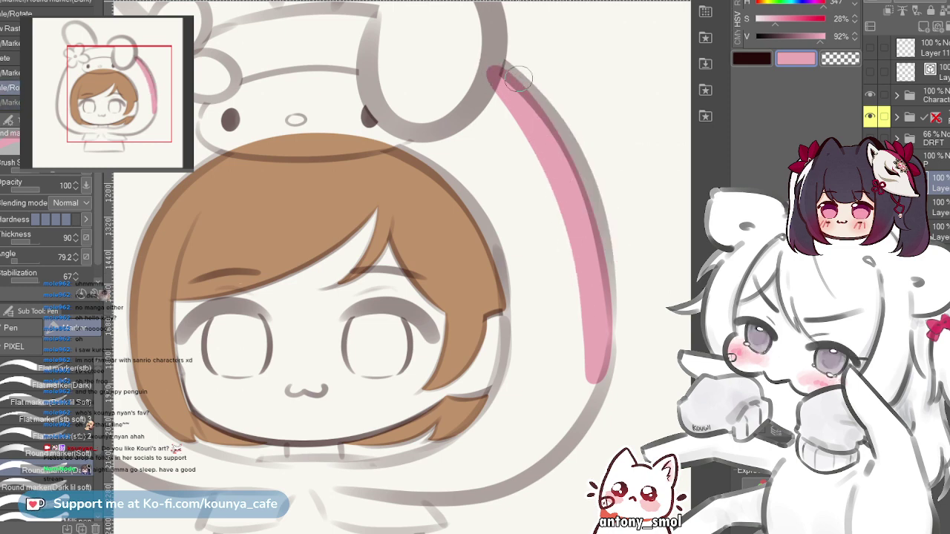
left_click_drag(587, 205, 602, 288)
key("ctrl+z")
- Widen the upper part of the pink stroke below the floppy ear along the outer edge of the hood sketch
mouse_move(488, 68)
left_mouse_down()
mouse_move(541, 128)
mouse_move(598, 276)
left_mouse_up()
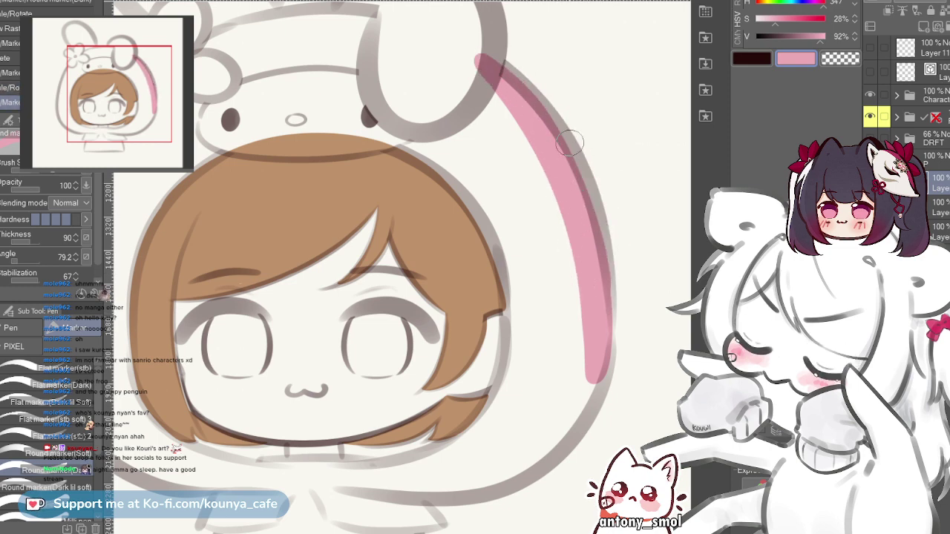
scroll(563, 121, "up", 3)
left_click_drag(613, 78, 497, 78)
scroll(497, 79, "down", 1)
key("ctrl+z")
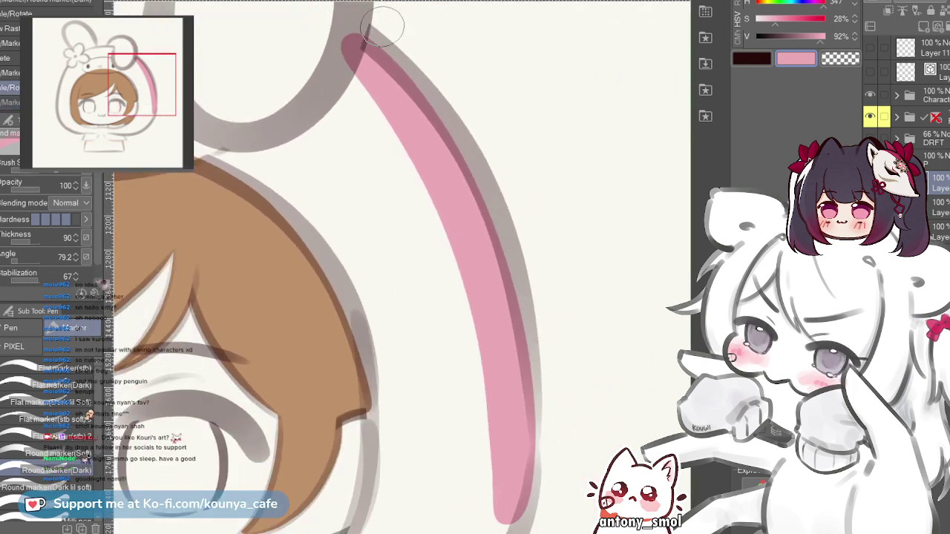
mouse_move(333, 40)
left_mouse_down()
mouse_move(423, 117)
mouse_move(505, 371)
left_mouse_up()
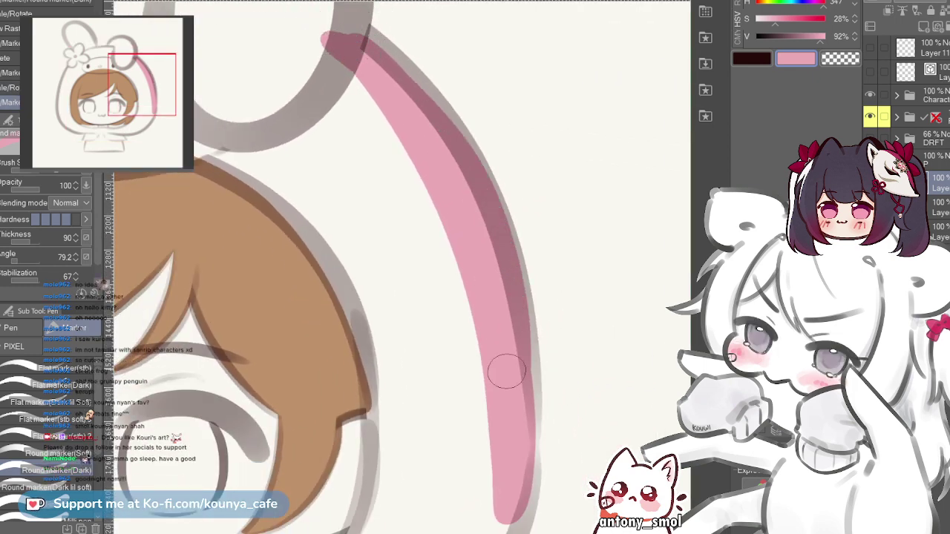
key("ctrl+z")
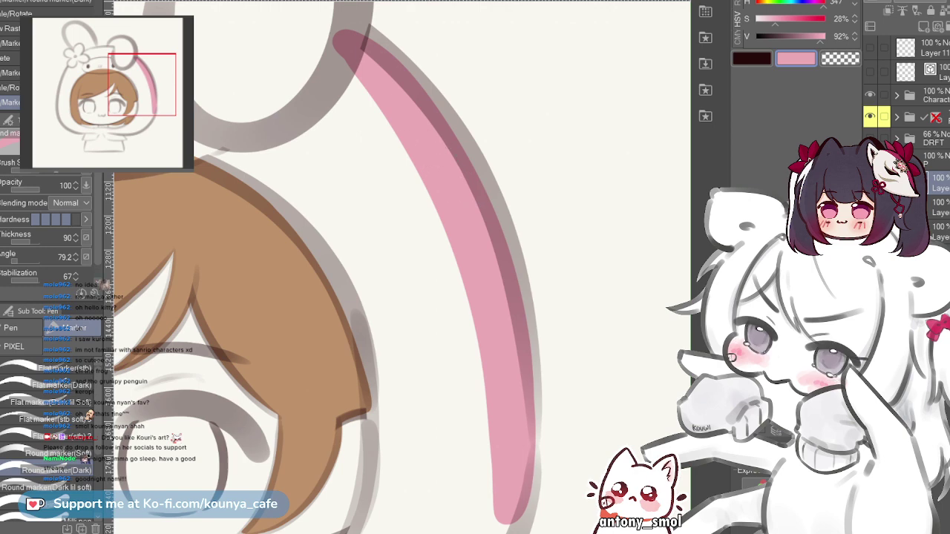
- Paint a pink marker stroke down the opposite side of the hood, starting inside the flower's lowest petal
scroll(408, 120, "down", 3)
left_click_drag(256, 243, 256, 215)
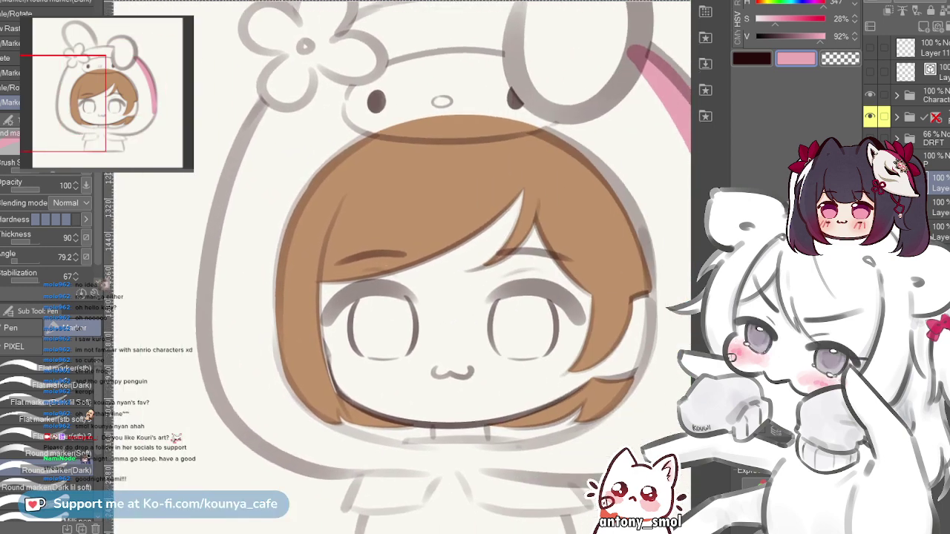
scroll(256, 215, "up", 1)
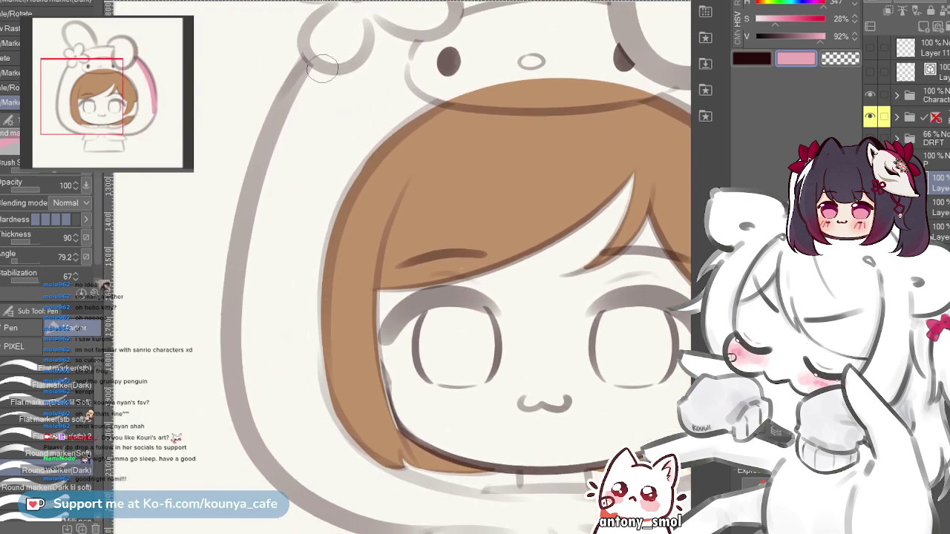
mouse_move(330, 41)
left_mouse_down()
mouse_move(269, 167)
mouse_move(273, 380)
left_mouse_up()
left_click_drag(286, 189, 294, 174)
key("ctrl+z")
left_click_drag(343, 28, 279, 382)
key("ctrl+z")
mouse_move(353, 27)
left_mouse_down()
mouse_move(304, 98)
mouse_move(279, 418)
left_mouse_up()
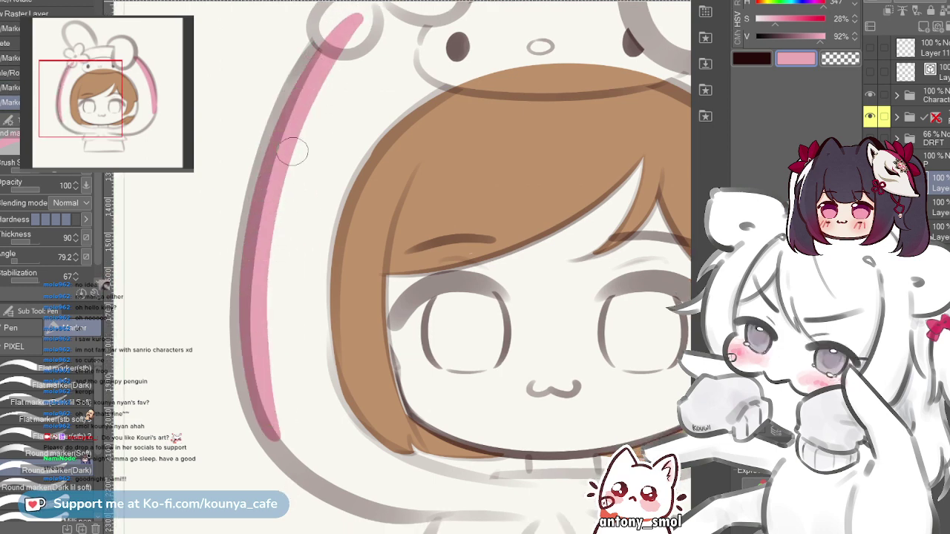
- Extend the flower-side pink stroke around the hood's lower corner, following the sketched outline
left_click_drag(315, 110, 291, 137)
left_click_drag(291, 81, 310, 87)
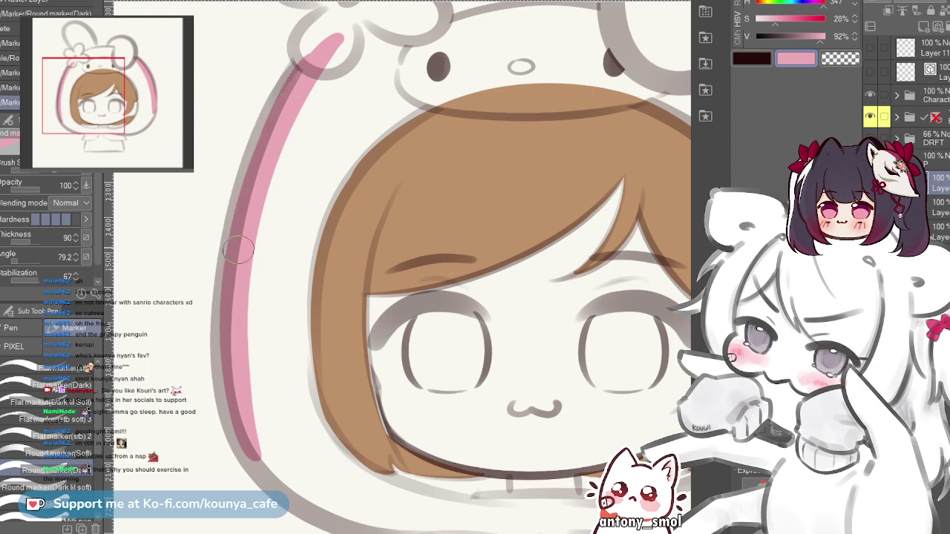
left_click_drag(233, 275, 237, 247)
scroll(276, 162, "up", 1)
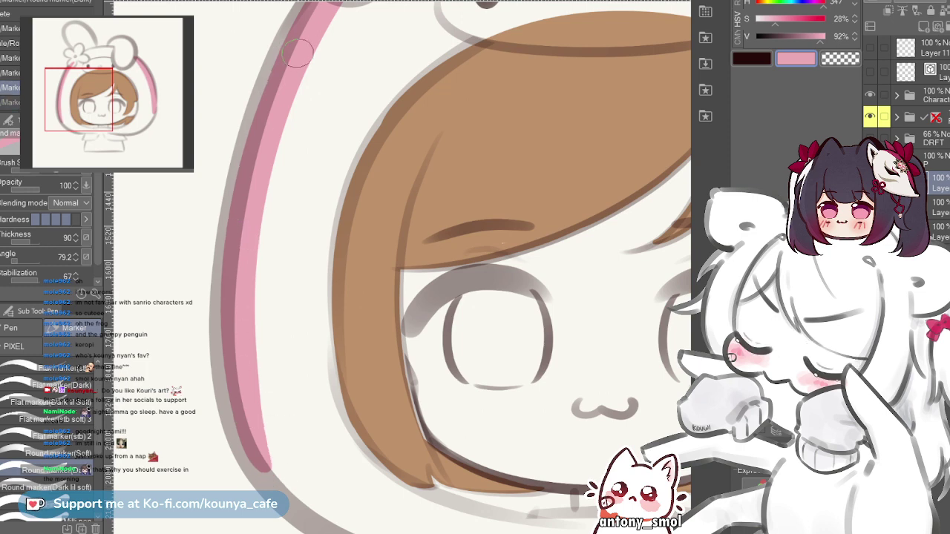
scroll(270, 346, "down", 2)
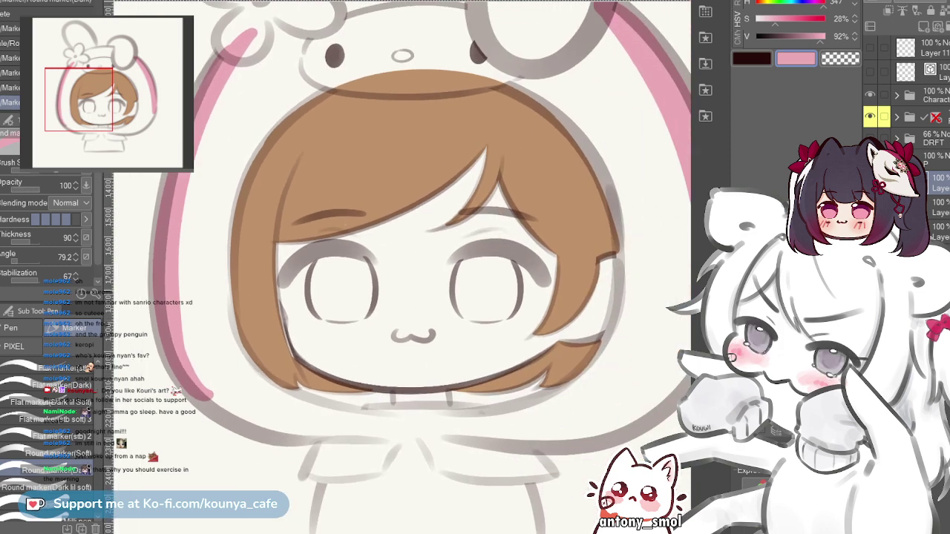
scroll(249, 402, "up", 4)
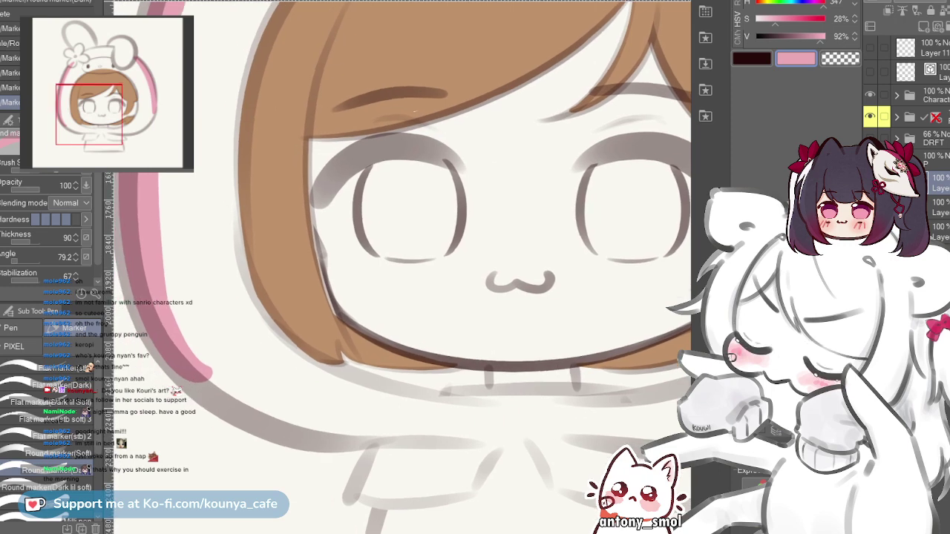
scroll(249, 401, "up", 1)
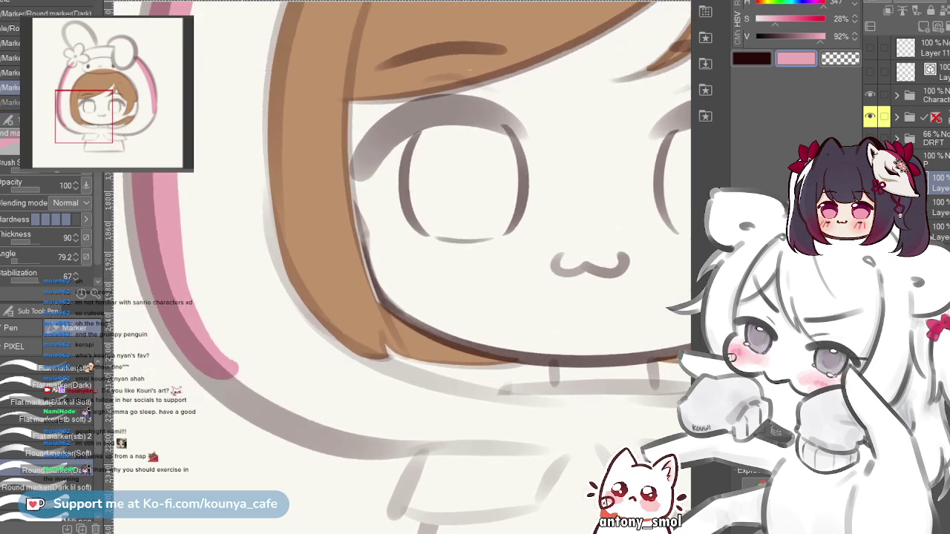
left_click_drag(227, 371, 352, 428)
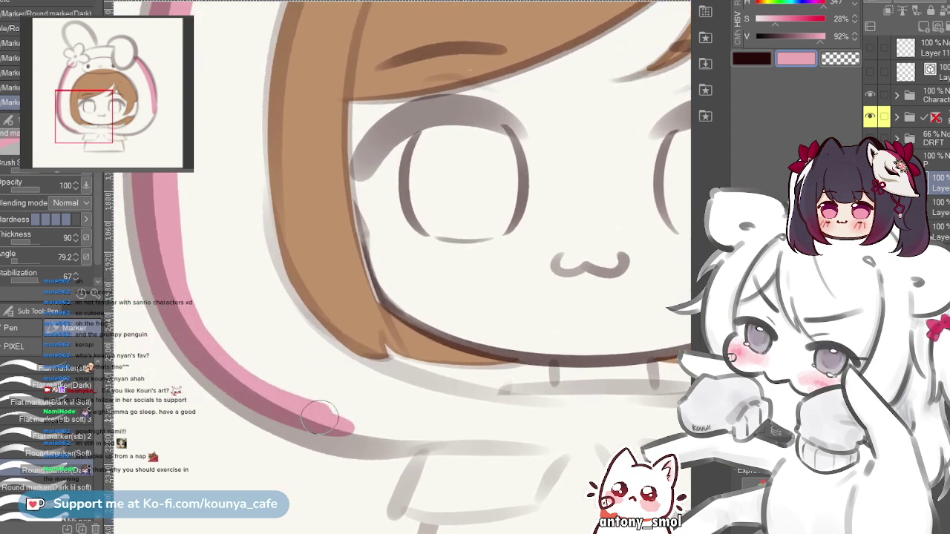
- Continue the pink stroke along the hood's lower edge up to the collar and smooth its inner edge
left_click_drag(362, 418, 343, 407)
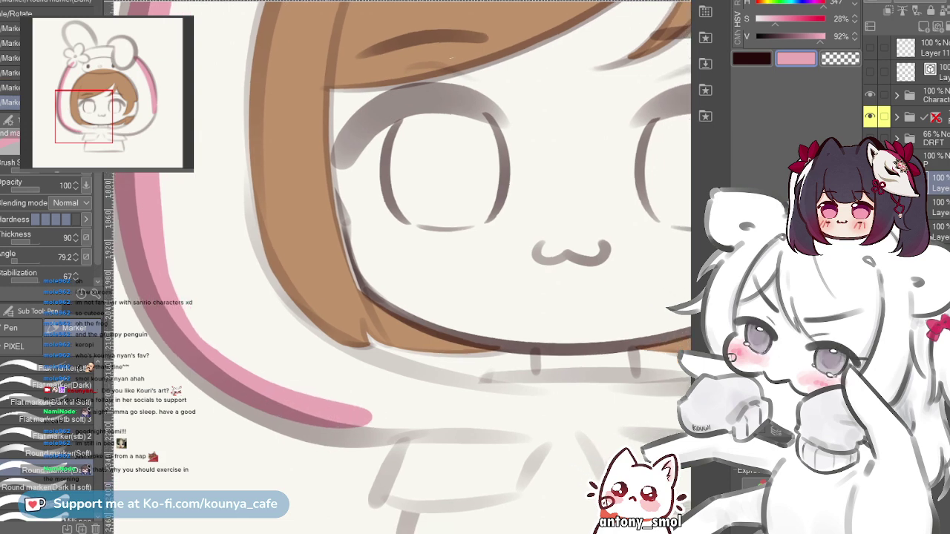
mouse_move(195, 351)
left_mouse_down()
mouse_move(227, 380)
mouse_move(374, 408)
left_mouse_up()
left_click_drag(189, 336, 429, 427)
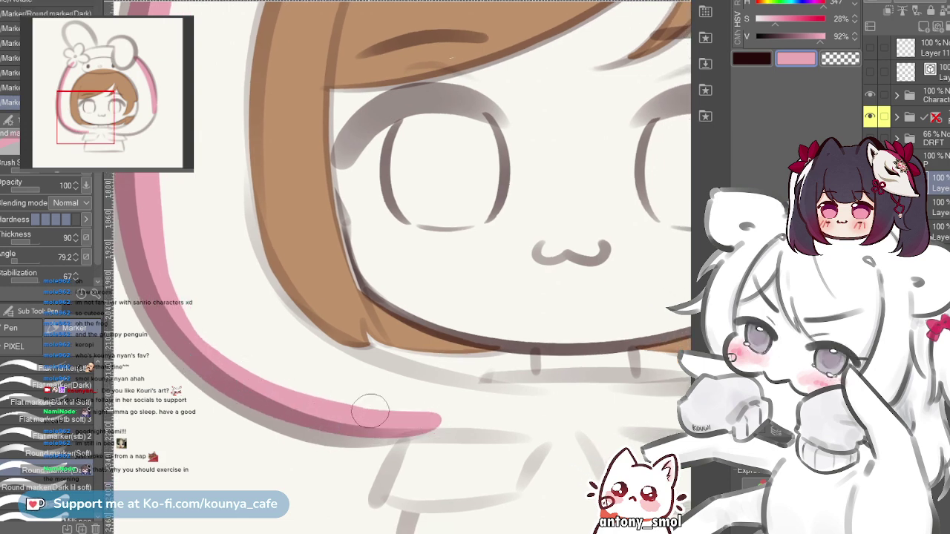
key("ctrl+z")
mouse_move(189, 343)
left_mouse_down()
mouse_move(409, 425)
mouse_move(250, 384)
left_mouse_up()
scroll(223, 442, "up", 2)
left_click_drag(223, 442, 261, 446)
left_click_drag(198, 328, 357, 350)
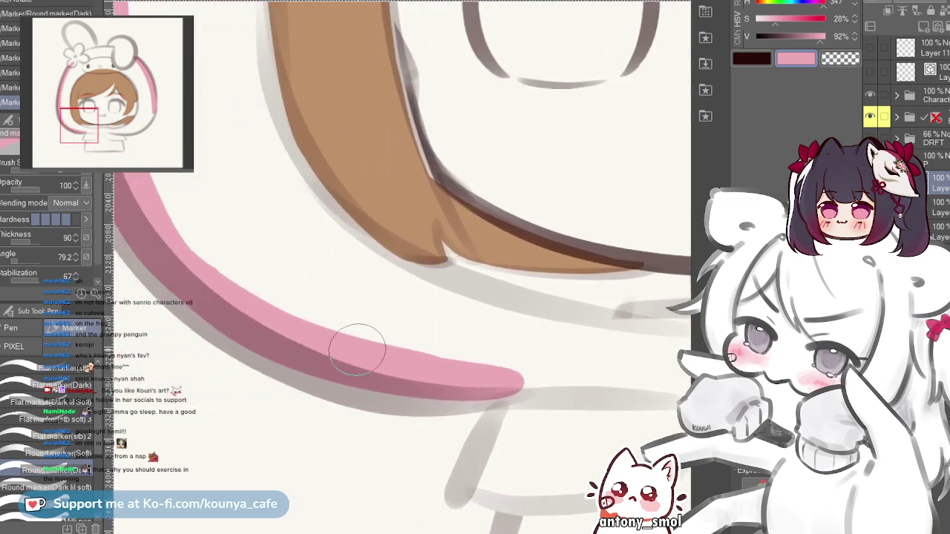
- Reduce the brush size and paint a pink stroke down the collar's slanted outer edge from the end of the hood stroke
mouse_move(505, 371)
left_mouse_down()
mouse_move(324, 297)
mouse_move(266, 409)
left_mouse_up()
key("[")
key("[")
key("[")
scroll(304, 363, "up", 1)
key("ctrl+z")
key("ctrl+z")
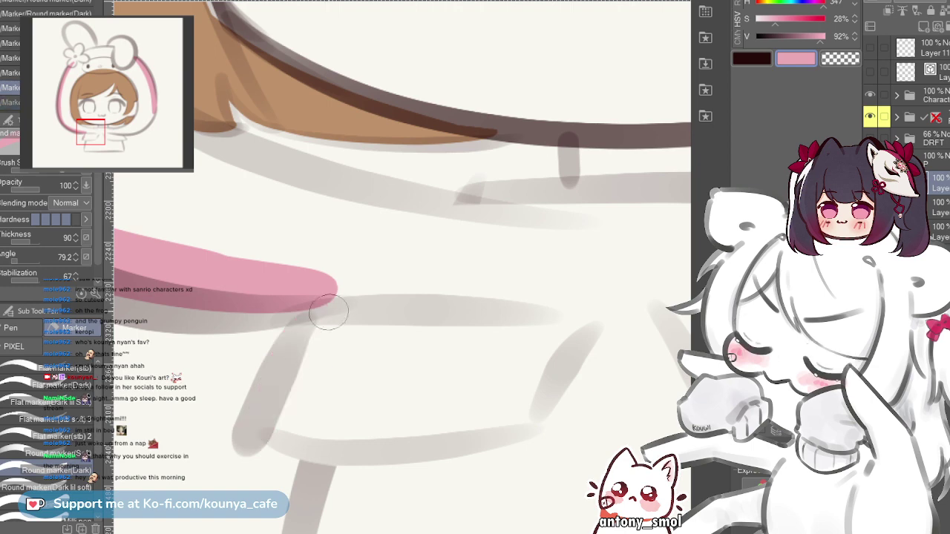
left_click_drag(334, 297, 267, 414)
key("ctrl+z")
left_click_drag(319, 312, 256, 425)
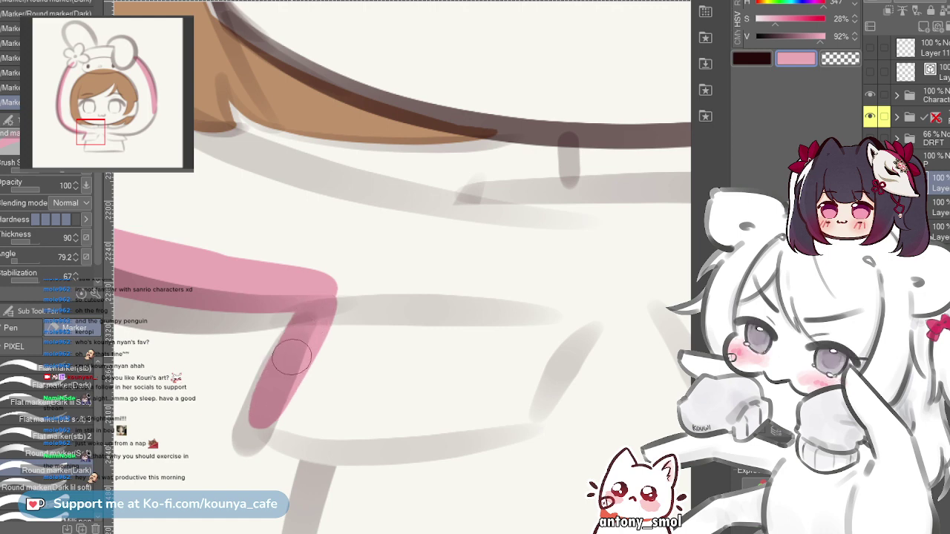
- Paint a pink stroke along the lower edge of the flower-side collar flap to its inner tip
key("ctrl+z")
mouse_move(259, 427)
left_mouse_down()
mouse_move(370, 430)
mouse_move(550, 390)
left_mouse_up()
key("ctrl+z")
mouse_move(259, 427)
left_mouse_down()
mouse_move(386, 434)
mouse_move(548, 405)
left_mouse_up()
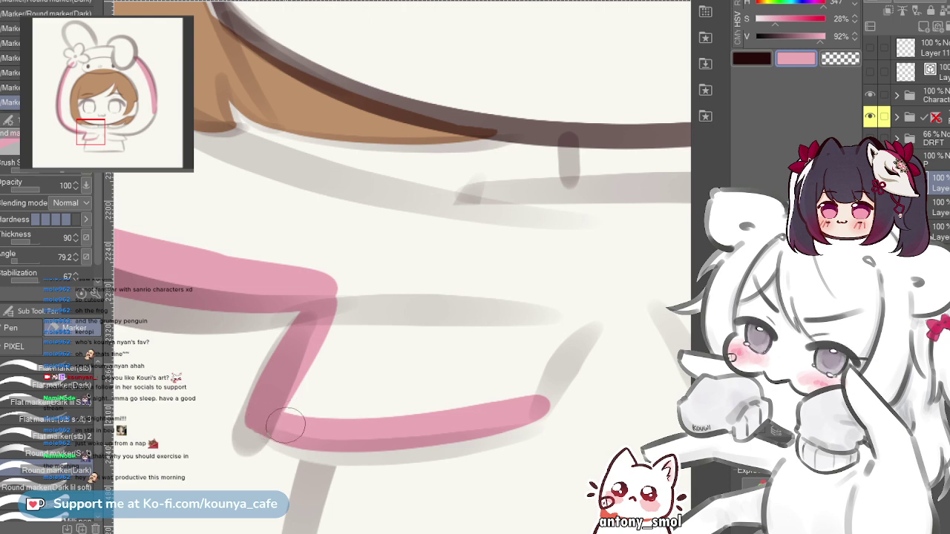
scroll(372, 429, "down", 3)
left_click_drag(372, 429, 283, 410)
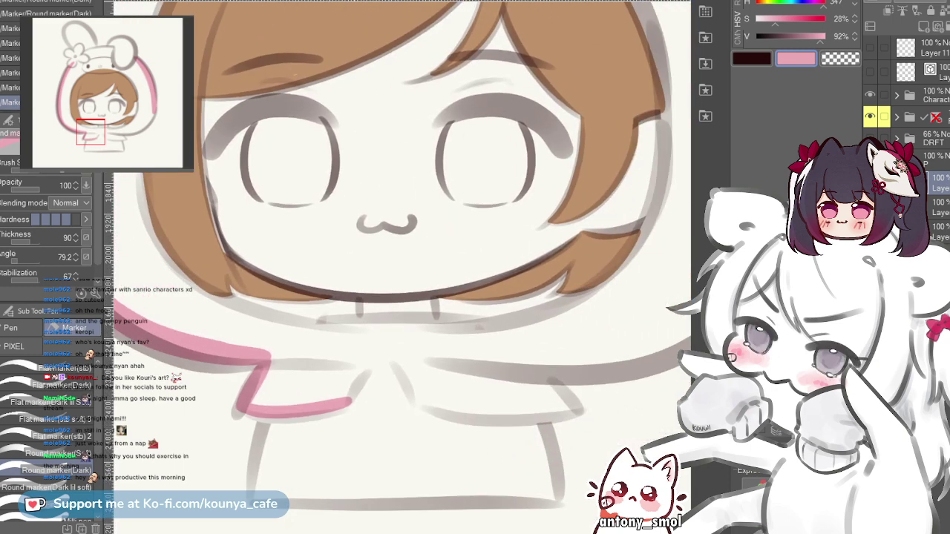
- Paint a pink stroke up the slanted inner edge of the flower-side collar flap, from its inner tip towards the collar's centre
scroll(214, 346, "up", 5)
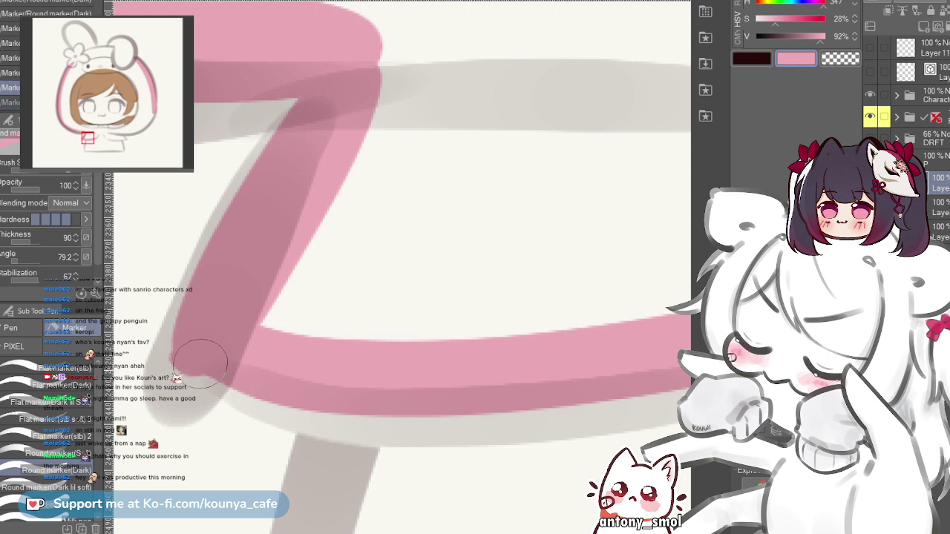
scroll(178, 367, "down", 5)
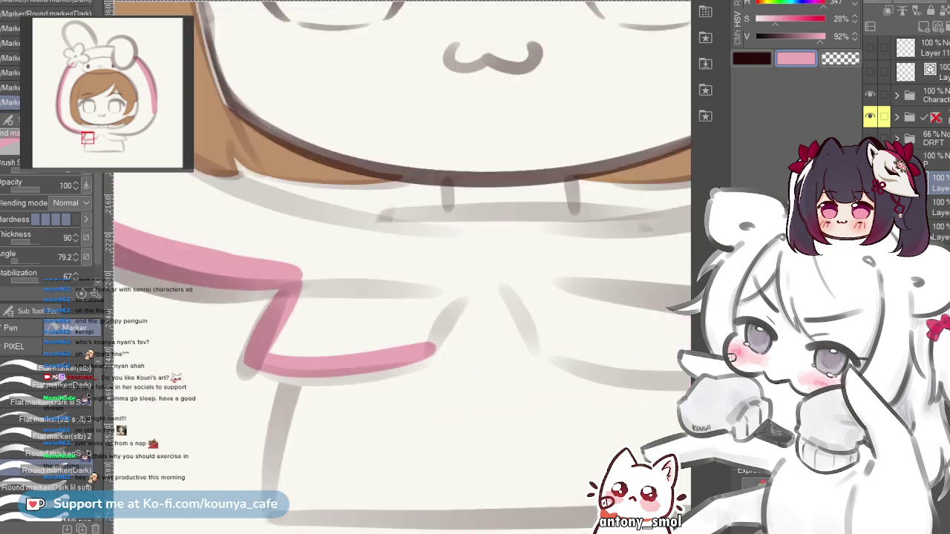
scroll(267, 399, "up", 5)
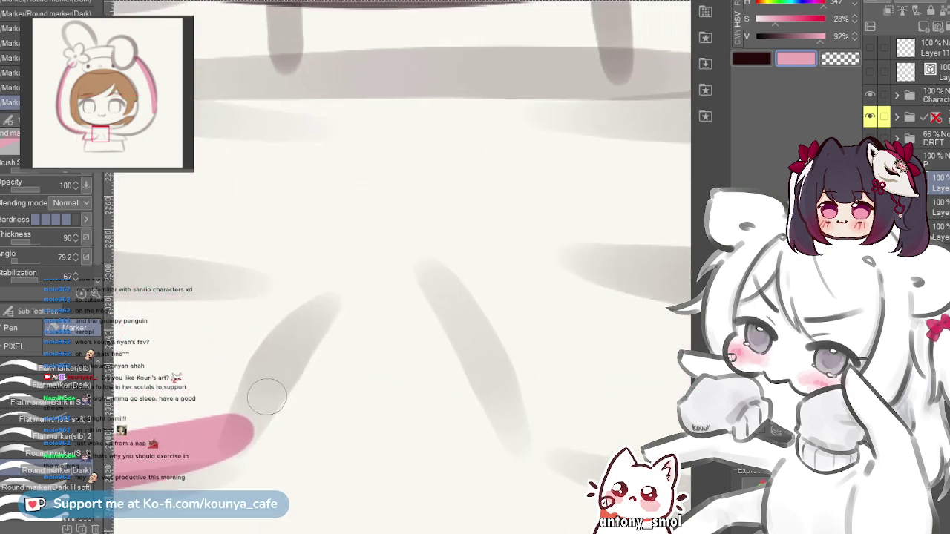
left_click_drag(245, 411, 297, 329)
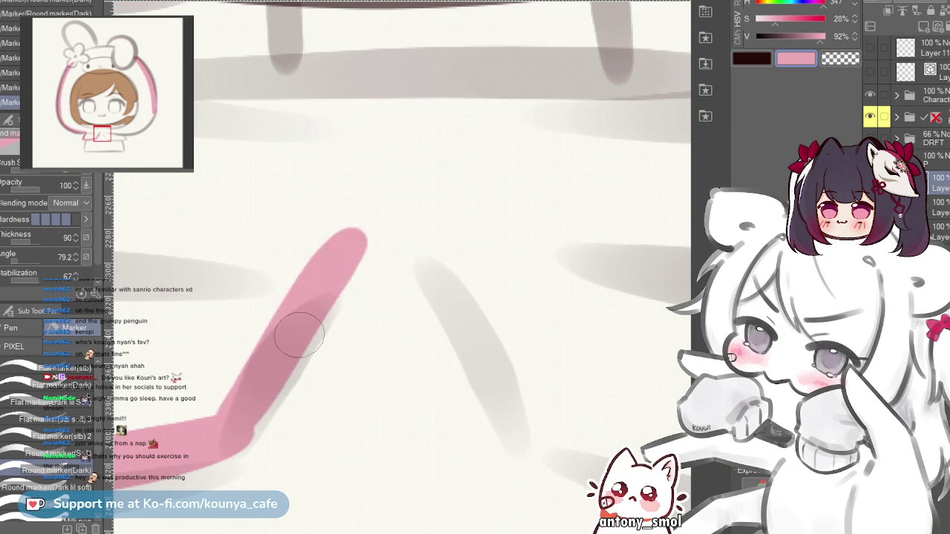
key("ctrl+z")
mouse_move(233, 424)
left_mouse_down()
mouse_move(321, 272)
mouse_move(373, 225)
mouse_move(452, 278)
mouse_move(529, 434)
left_mouse_up()
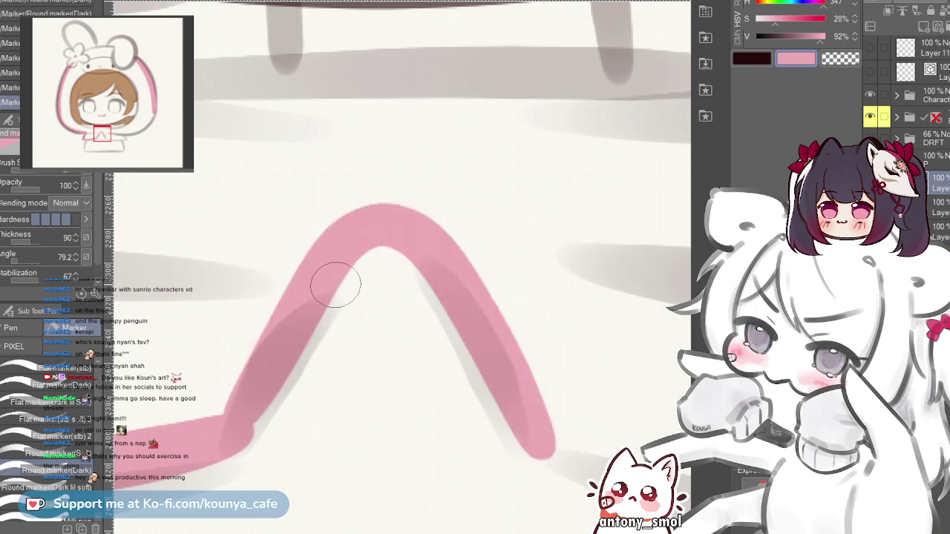
key("ctrl+z")
left_click_drag(236, 411, 337, 263)
key("ctrl+z")
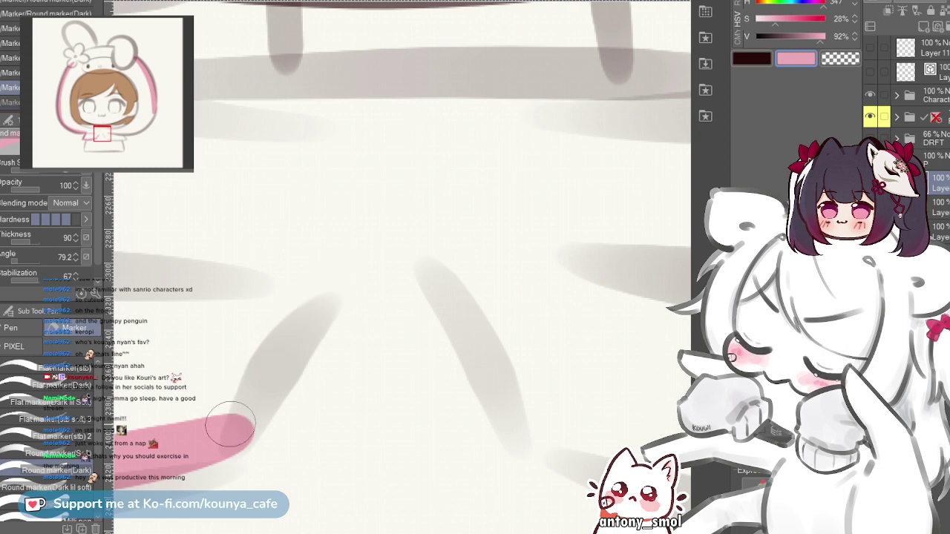
mouse_move(234, 424)
left_mouse_down()
mouse_move(342, 245)
mouse_move(364, 228)
left_mouse_up()
key("ctrl+z")
left_click_drag(240, 411, 345, 238)
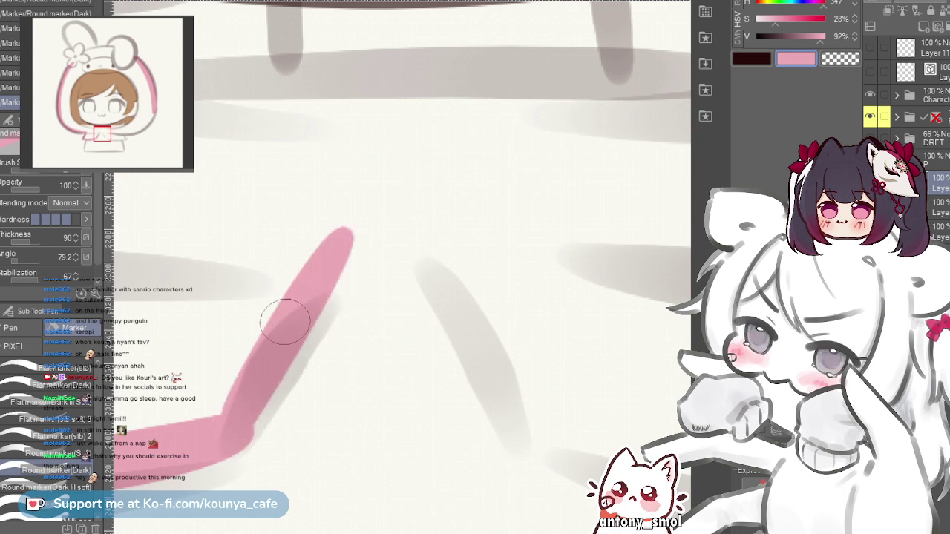
key("ctrl+z")
left_click_drag(233, 424, 360, 236)
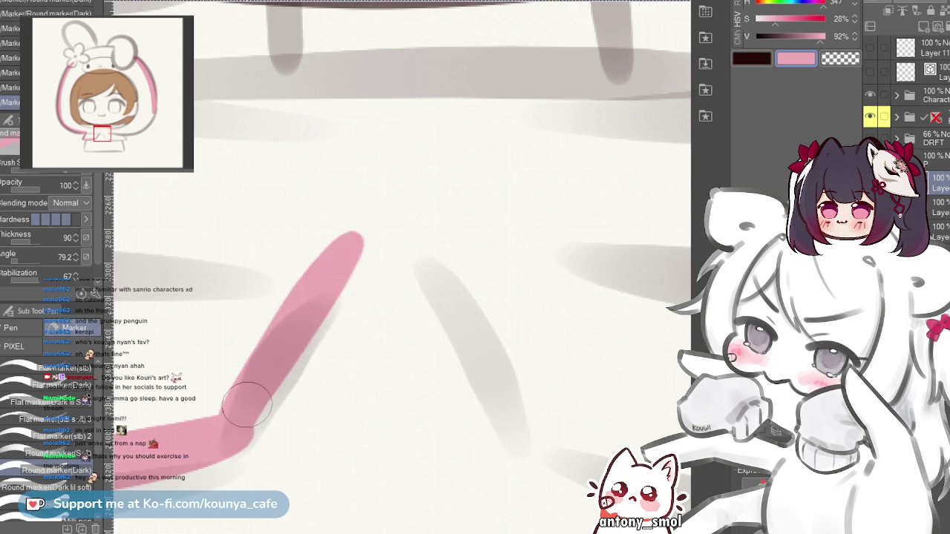
- Arch the pink stroke over the collar's centre and down the inner edge of the opposite flap, redoing it until it follows the sketch
mouse_move(324, 286)
left_mouse_down()
mouse_move(377, 240)
mouse_move(441, 273)
mouse_move(398, 250)
mouse_move(417, 259)
mouse_move(417, 250)
mouse_move(472, 315)
mouse_move(509, 389)
left_mouse_up()
key("ctrl+z")
mouse_move(455, 280)
left_mouse_down()
mouse_move(335, 269)
mouse_move(422, 445)
left_mouse_up()
key("ctrl+z")
left_click_drag(312, 248, 422, 445)
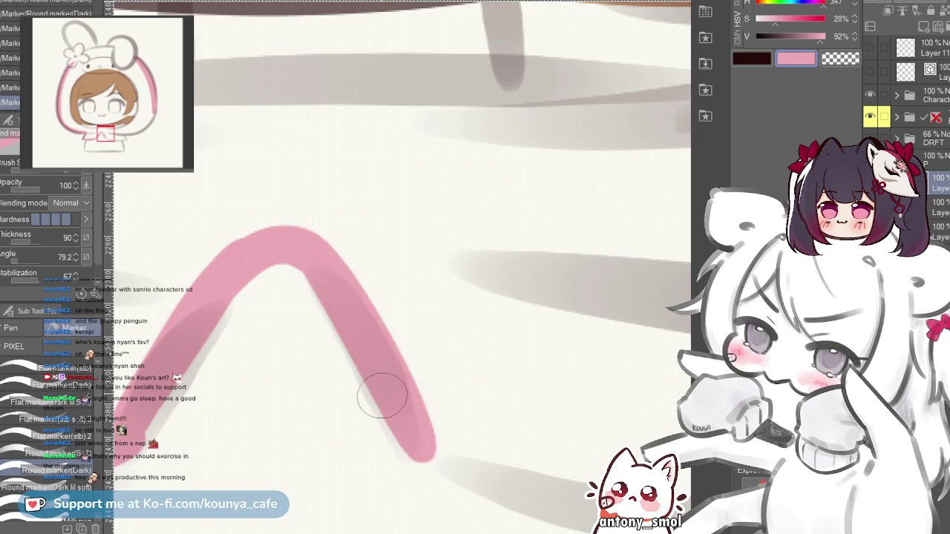
key("ctrl+z")
left_click_drag(318, 250, 388, 408)
key("ctrl+z")
left_click_drag(314, 253, 388, 388)
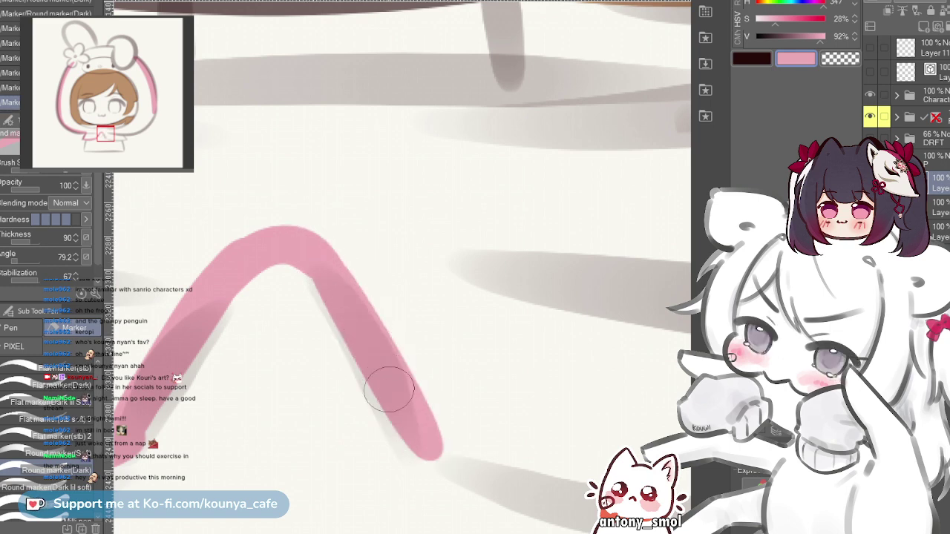
key("ctrl+z")
left_click_drag(307, 248, 427, 438)
key("ctrl+z")
left_click_drag(319, 259, 431, 450)
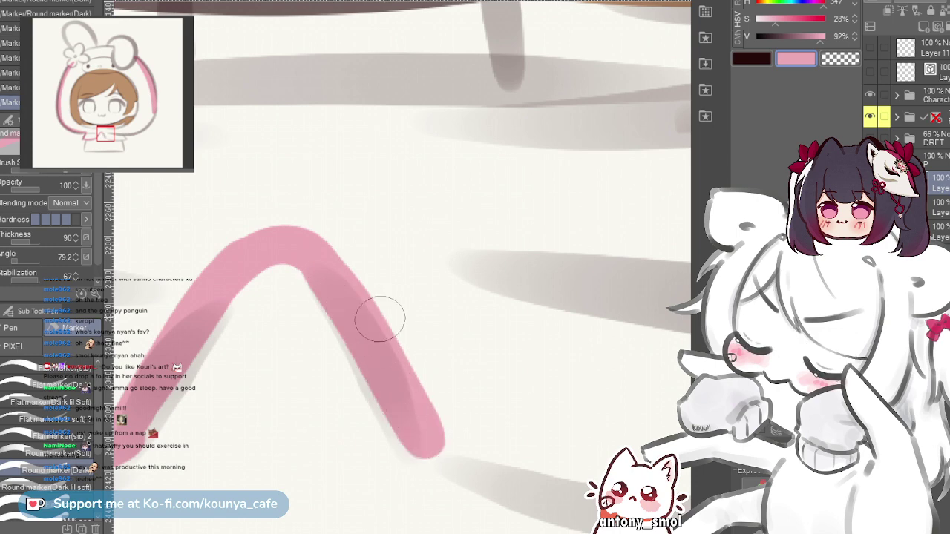
key("ctrl+z")
mouse_move(325, 251)
left_mouse_down()
mouse_move(393, 361)
mouse_move(380, 362)
mouse_move(375, 349)
mouse_move(424, 449)
left_mouse_up()
key("ctrl+z")
key("ctrl+z")
- Paint a pink stroke along the lower edge of the drooping-ear-side collar flap, from its inner tip to its outer corner
scroll(384, 335, "down", 3)
mouse_move(511, 376)
left_mouse_down()
mouse_move(407, 356)
mouse_move(310, 372)
left_mouse_up()
scroll(407, 357, "up", 1)
scroll(309, 372, "up", 1)
mouse_move(226, 386)
left_mouse_down()
mouse_move(316, 409)
mouse_move(657, 401)
left_mouse_up()
key("ctrl+z")
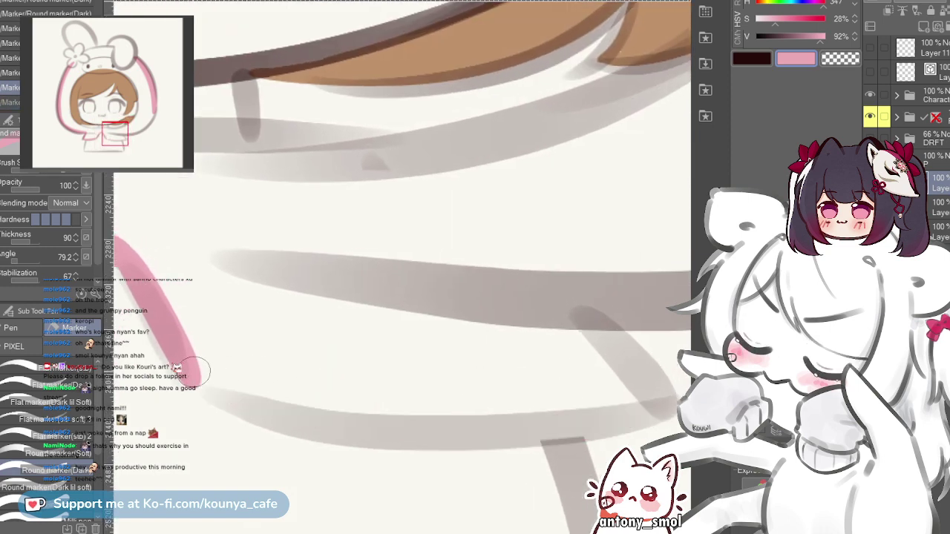
mouse_move(191, 371)
left_mouse_down()
mouse_move(545, 405)
mouse_move(668, 401)
left_mouse_up()
key("ctrl+z")
mouse_move(185, 361)
left_mouse_down()
mouse_move(250, 386)
mouse_move(606, 373)
left_mouse_up()
key("ctrl+z")
mouse_move(192, 368)
left_mouse_down()
mouse_move(266, 401)
mouse_move(531, 419)
mouse_move(672, 404)
left_mouse_up()
key("ctrl+z")
mouse_move(193, 370)
left_mouse_down()
mouse_move(255, 409)
mouse_move(656, 394)
left_mouse_up()
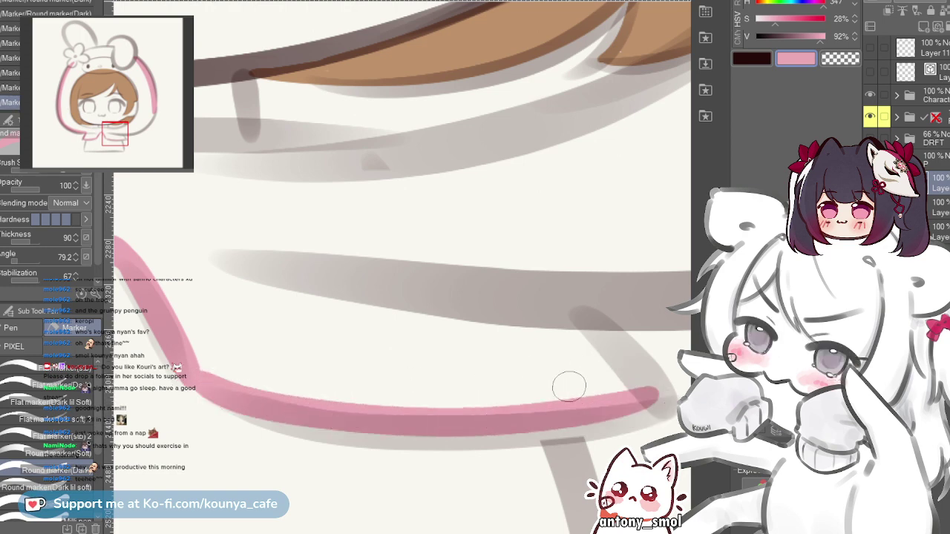
key("ctrl+z")
- Paint a short pink stroke along the slanted outer edge of the drooping-ear-side collar flap, joining its lower edge to the hood outline
left_click_drag(578, 309, 645, 388)
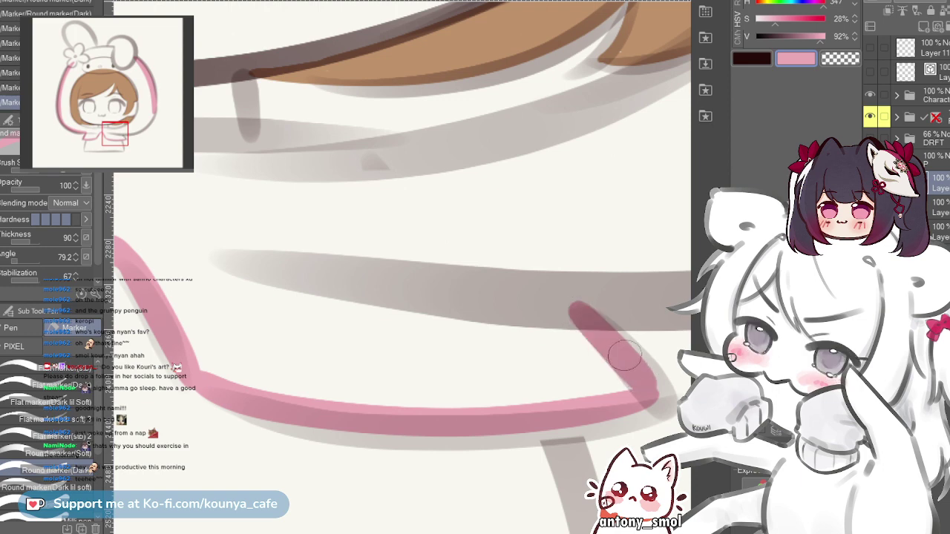
scroll(202, 377, "down", 2)
left_click_drag(319, 379, 201, 401)
scroll(201, 397, "down", 1)
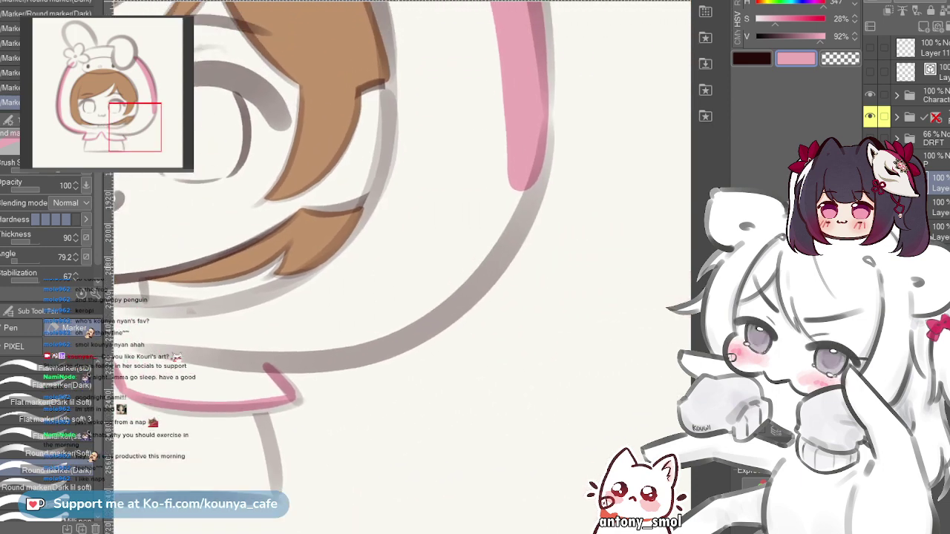
- Mirror the canvas view horizontally and extend the pink hood stroke on the drooping-ear side around the lower corner
scroll(453, 206, "up", 1)
scroll(604, 164, "up", 3)
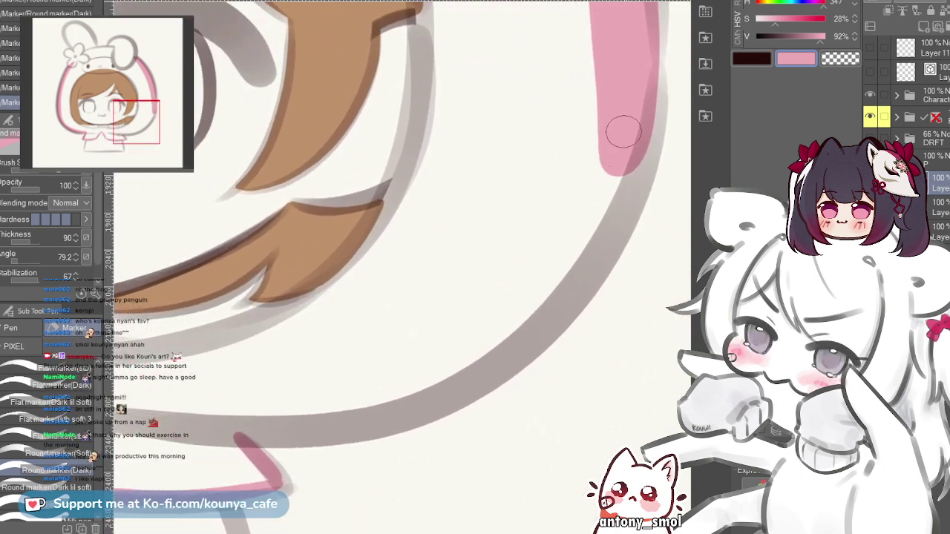
left_click_drag(630, 104, 500, 320)
key("ctrl+z")
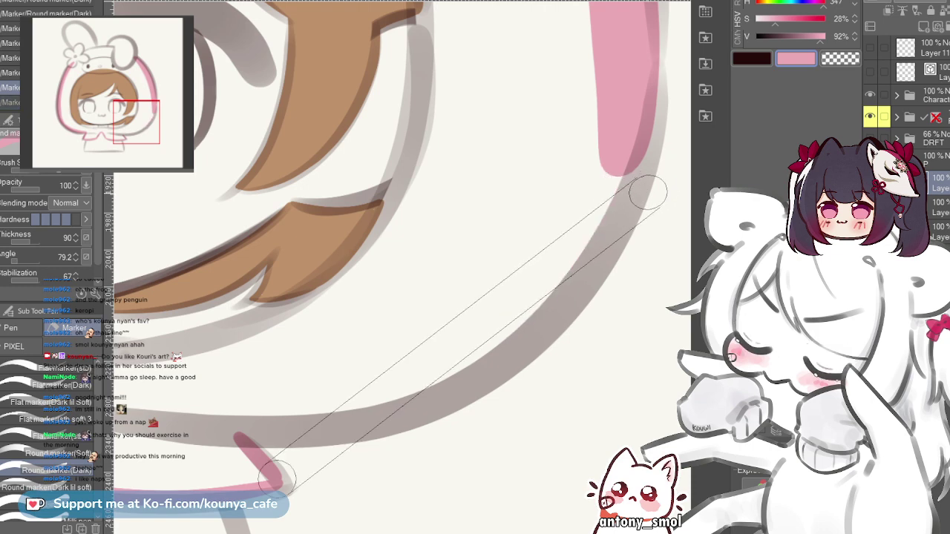
key("h")
mouse_move(190, 149)
left_mouse_down()
mouse_move(173, 176)
mouse_move(181, 171)
mouse_move(170, 165)
mouse_move(190, 241)
left_mouse_up()
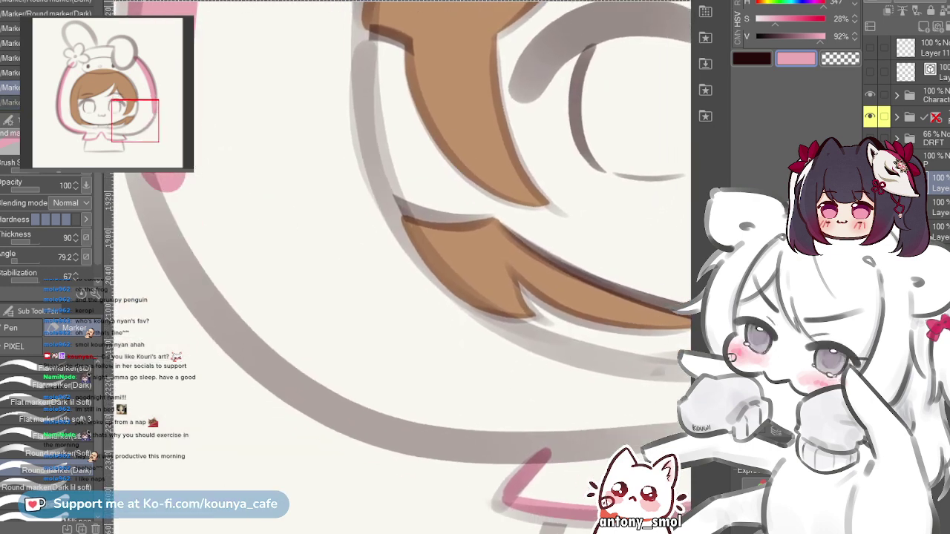
left_click_drag(137, 178, 338, 393)
key("ctrl+z")
left_click_drag(149, 185, 330, 412)
key("ctrl+z")
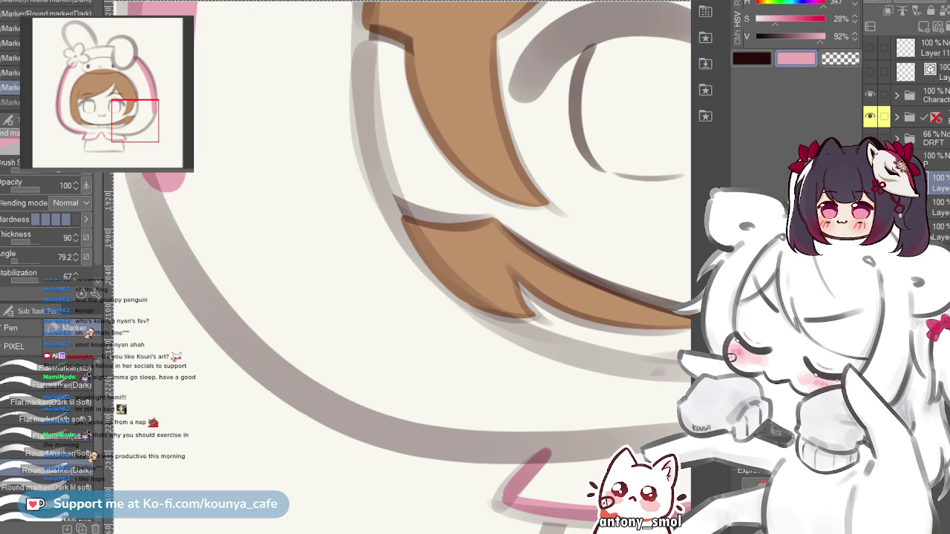
left_click_drag(148, 182, 427, 419)
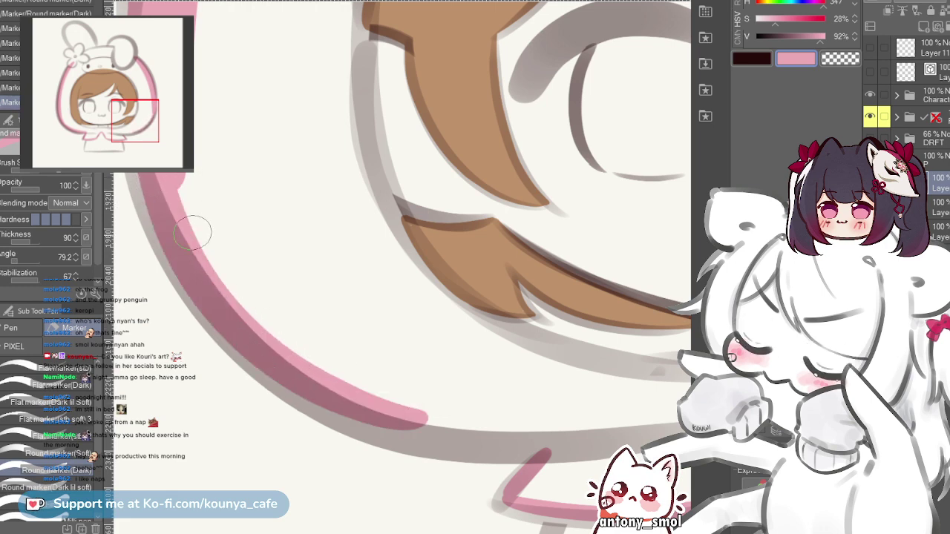
- Continue the drooping-ear-side pink stroke along the hood's lower edge to the collar flap, redoing it until the curve is smooth
left_click_drag(312, 358, 202, 352)
scroll(236, 357, "up", 1)
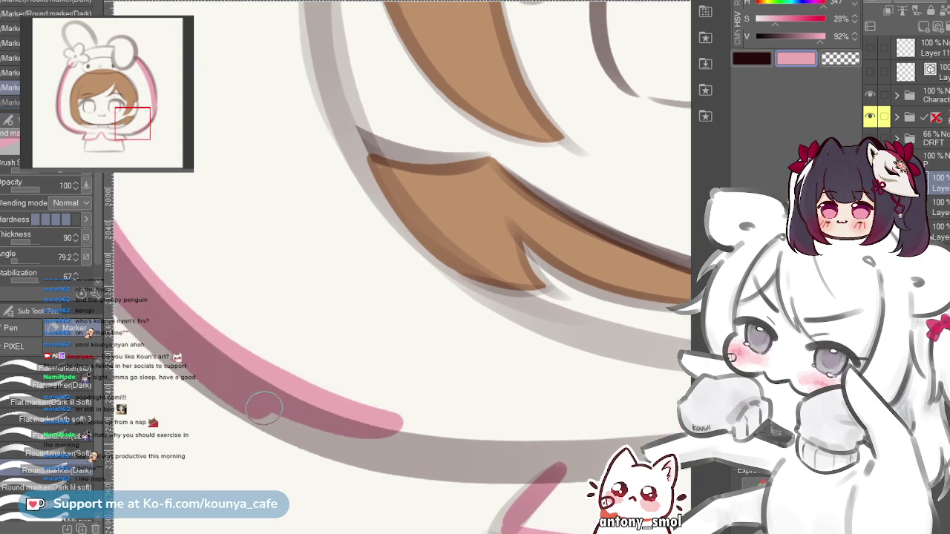
left_click_drag(311, 423, 557, 459)
key("ctrl+z")
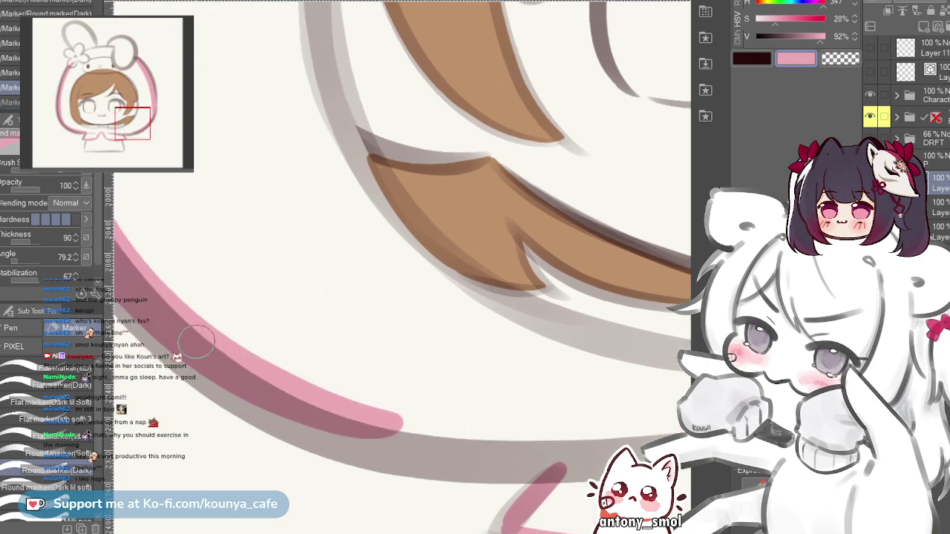
left_click_drag(319, 427, 547, 456)
key("ctrl+z")
left_click_drag(274, 398, 490, 456)
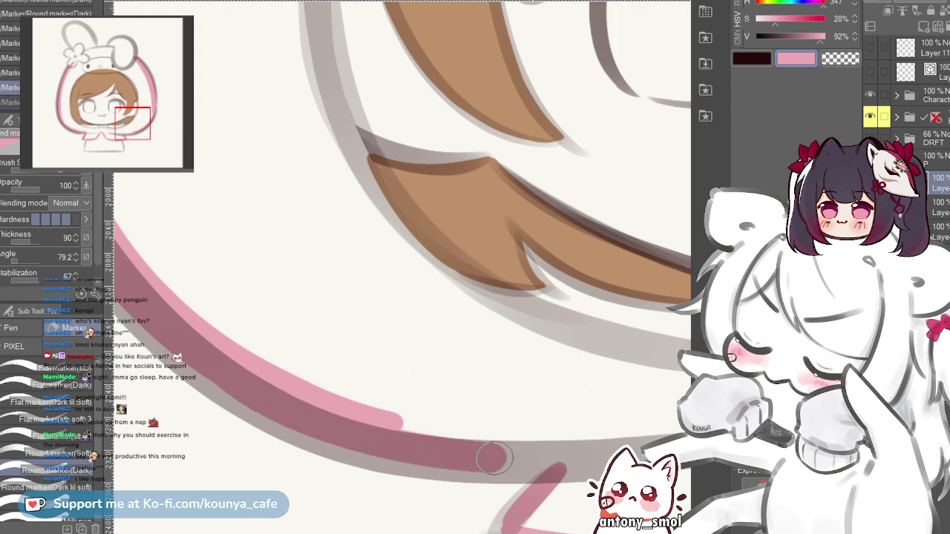
key("ctrl+z")
left_click_drag(294, 412, 523, 453)
key("ctrl+z")
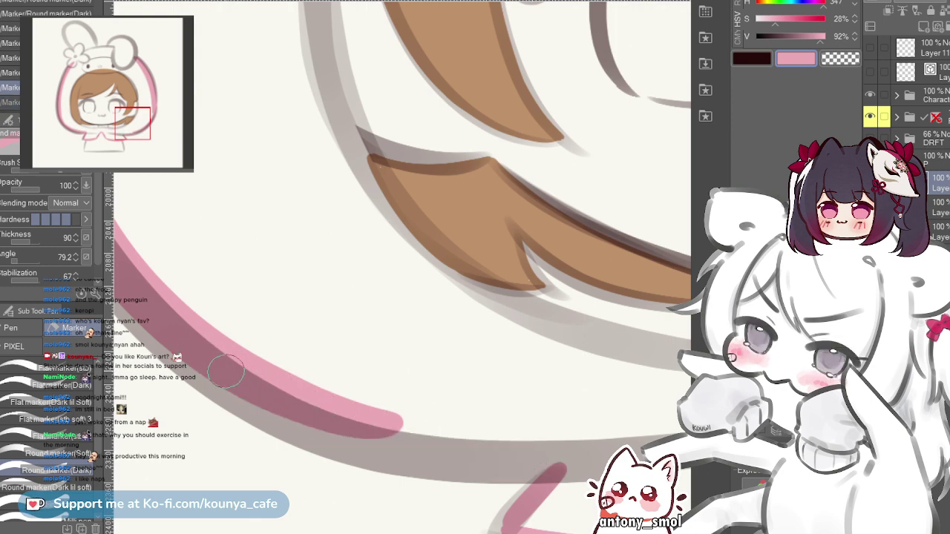
mouse_move(215, 358)
left_mouse_down()
mouse_move(428, 441)
mouse_move(576, 458)
left_mouse_up()
key("ctrl+z")
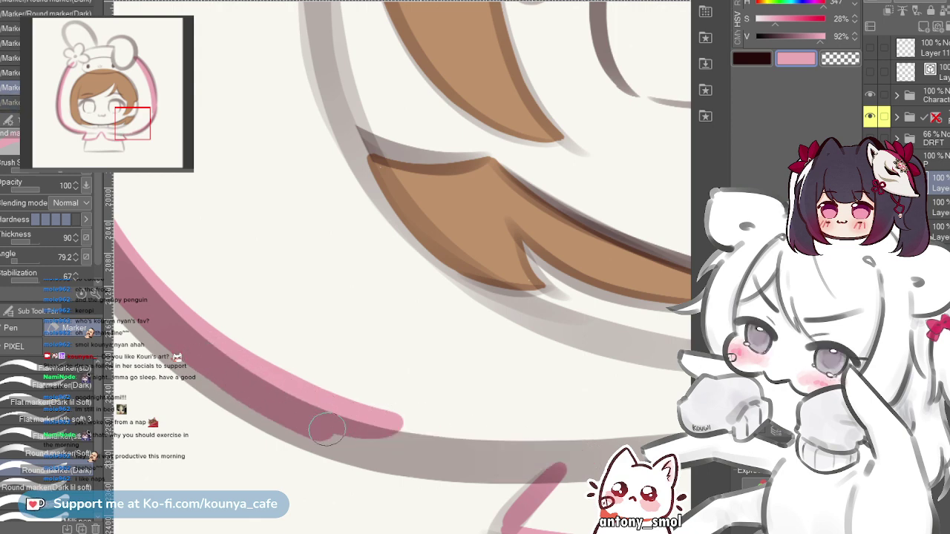
mouse_move(326, 429)
left_mouse_down()
mouse_move(558, 474)
mouse_move(573, 456)
left_mouse_up()
key("ctrl+z")
key("ctrl+z")
mouse_move(290, 401)
left_mouse_down()
mouse_move(541, 467)
mouse_move(591, 460)
left_mouse_up()
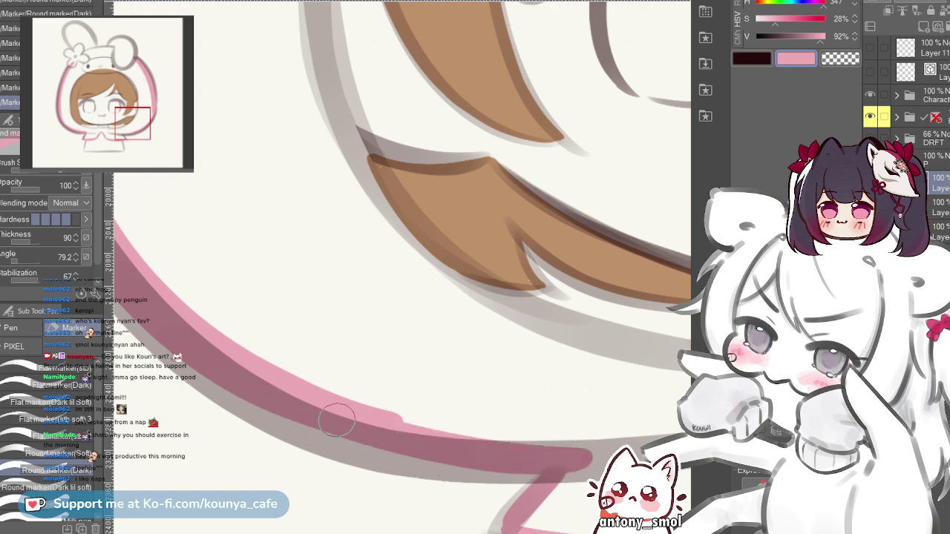
key("ctrl+z")
left_click_drag(208, 369, 568, 459)
key("ctrl+z")
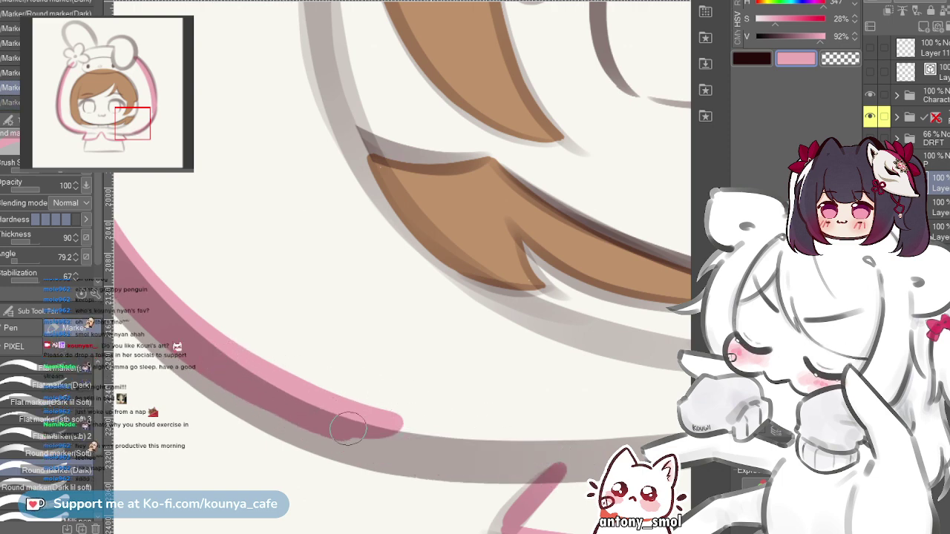
left_click_drag(349, 428, 548, 456)
key("ctrl+z")
mouse_move(330, 429)
left_mouse_down()
mouse_move(495, 463)
mouse_move(583, 459)
left_mouse_up()
key("ctrl+z")
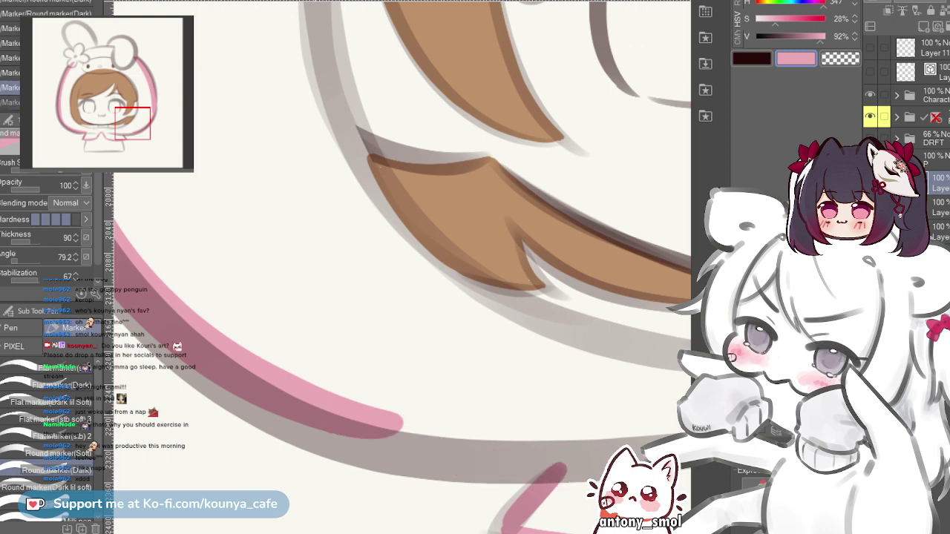
left_click_drag(216, 362, 543, 460)
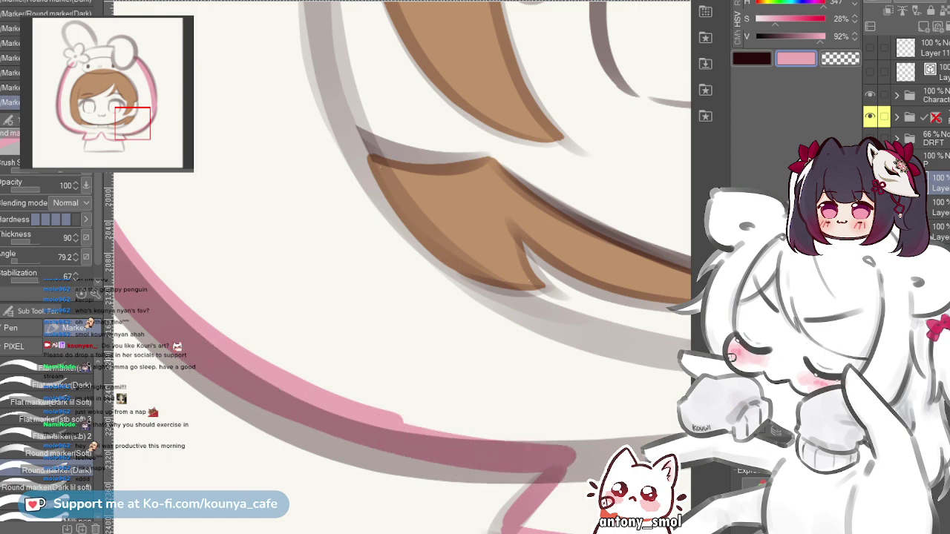
mouse_move(217, 356)
left_mouse_down()
mouse_move(378, 457)
mouse_move(468, 472)
left_mouse_up()
key("ctrl+z")
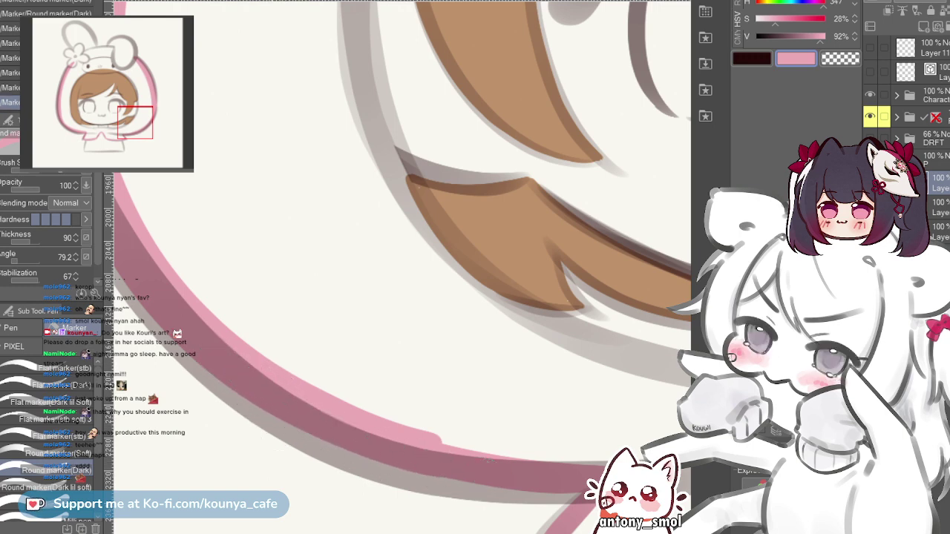
left_click_drag(488, 461, 469, 448)
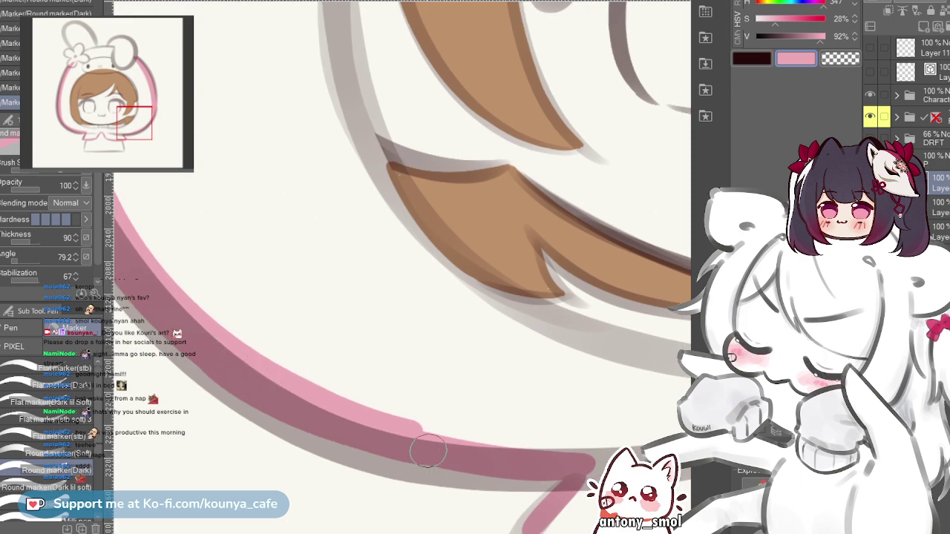
left_click_drag(249, 392, 301, 409)
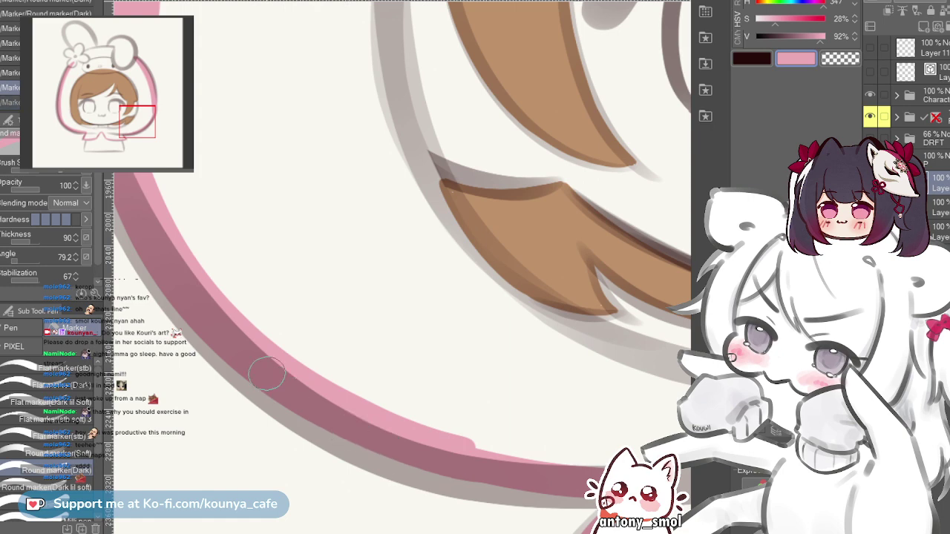
scroll(386, 415, "down", 6)
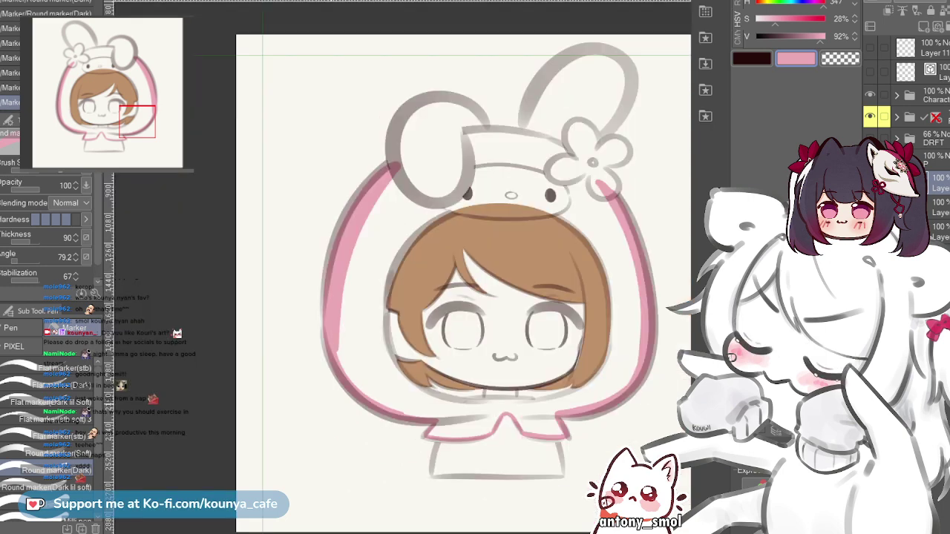
left_click_drag(486, 319, 394, 302)
scroll(394, 301, "up", 5)
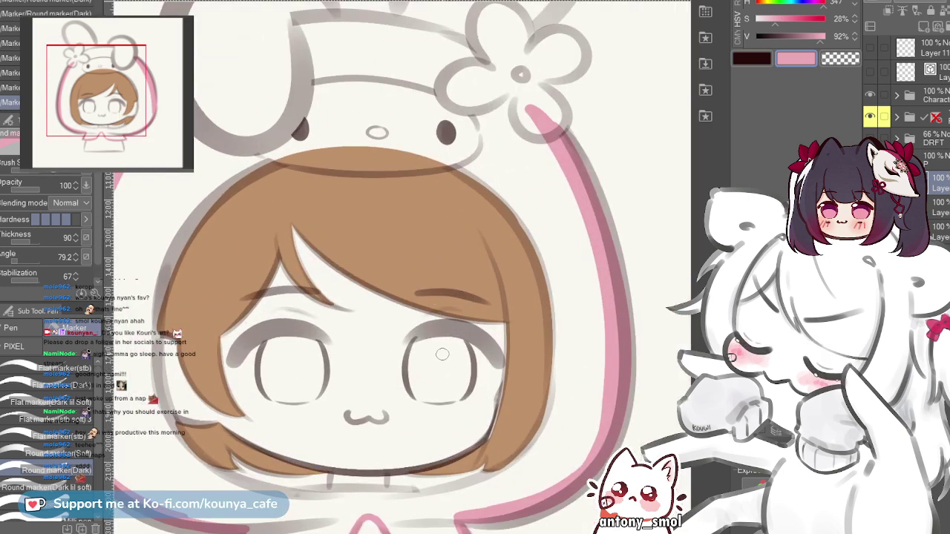
left_click_drag(441, 357, 455, 337)
scroll(457, 334, "down", 1)
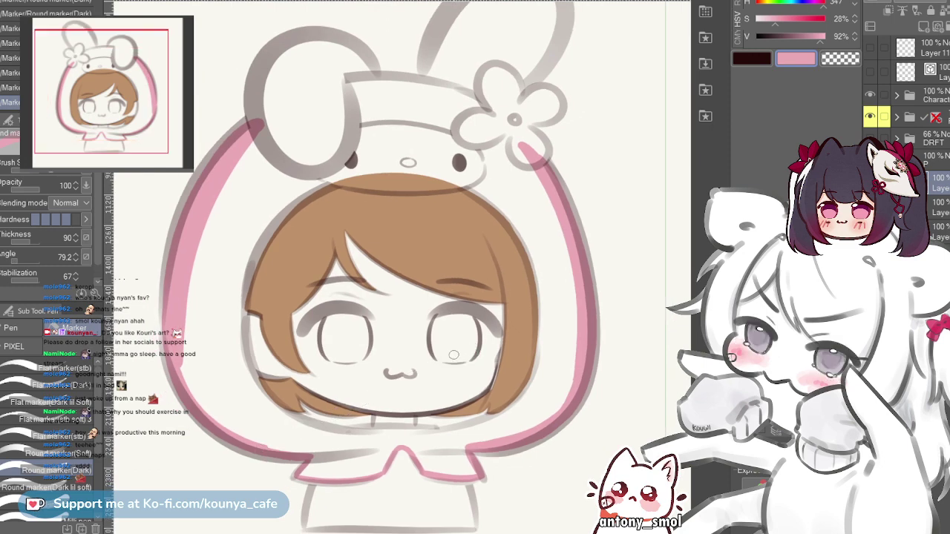
- Mirror the canvas view back and paint a pink stroke along the upright ear's outer edge, from near its tip down into the flower
key("shift")
key("shift+h")
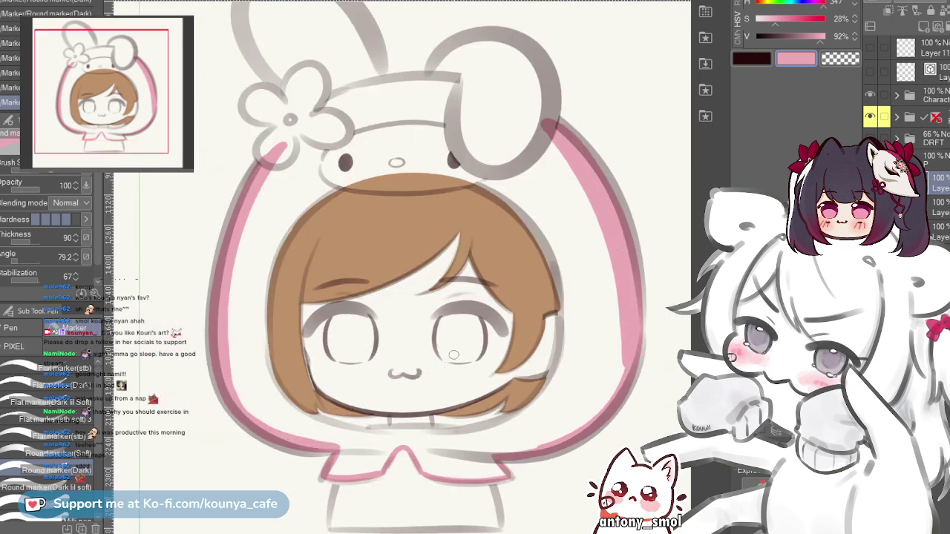
scroll(388, 122, "up", 3)
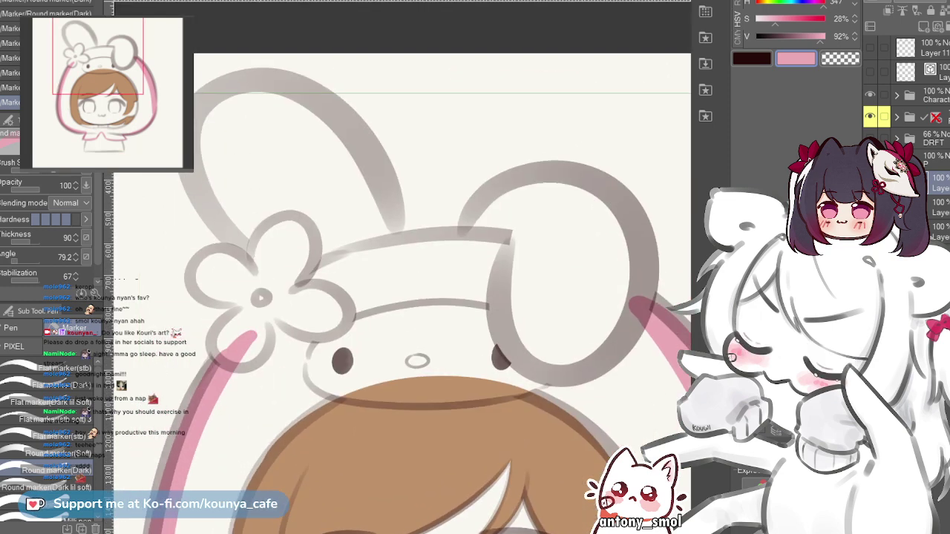
left_click_drag(232, 184, 265, 207)
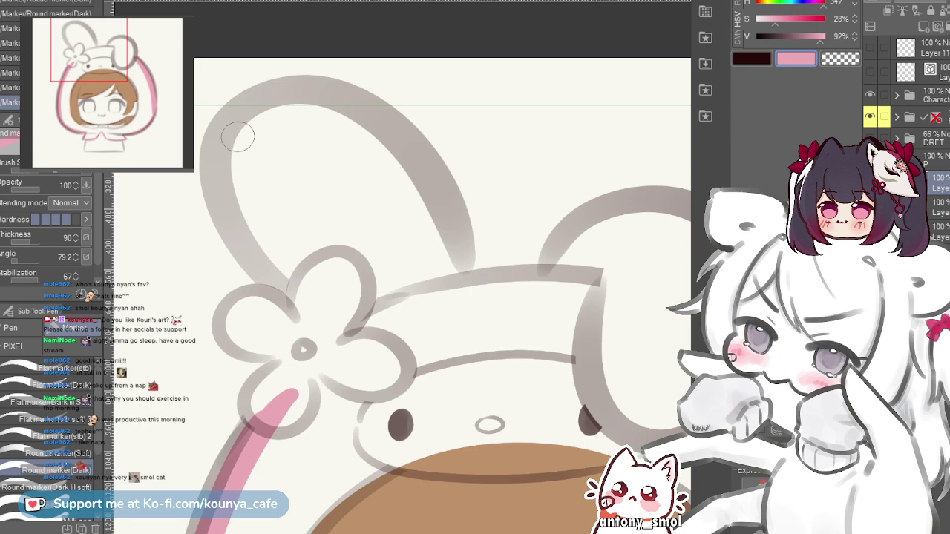
left_click_drag(220, 174, 278, 267)
scroll(254, 220, "up", 1)
left_click_drag(248, 196, 287, 189)
key("ctrl+z")
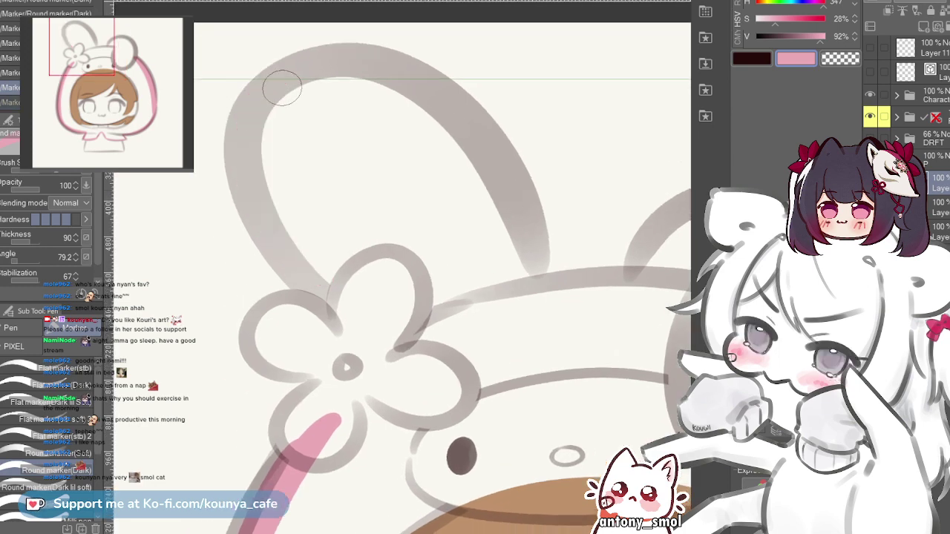
mouse_move(282, 88)
left_mouse_down()
mouse_move(383, 358)
mouse_move(263, 100)
mouse_move(339, 317)
mouse_move(392, 351)
left_mouse_up()
key("ctrl+z")
key("ctrl+z")
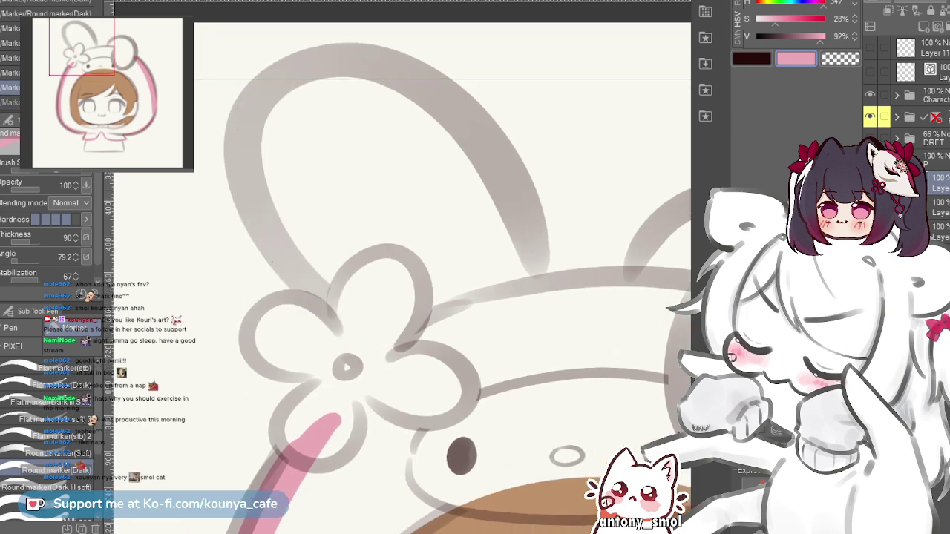
left_click_drag(269, 87, 369, 336)
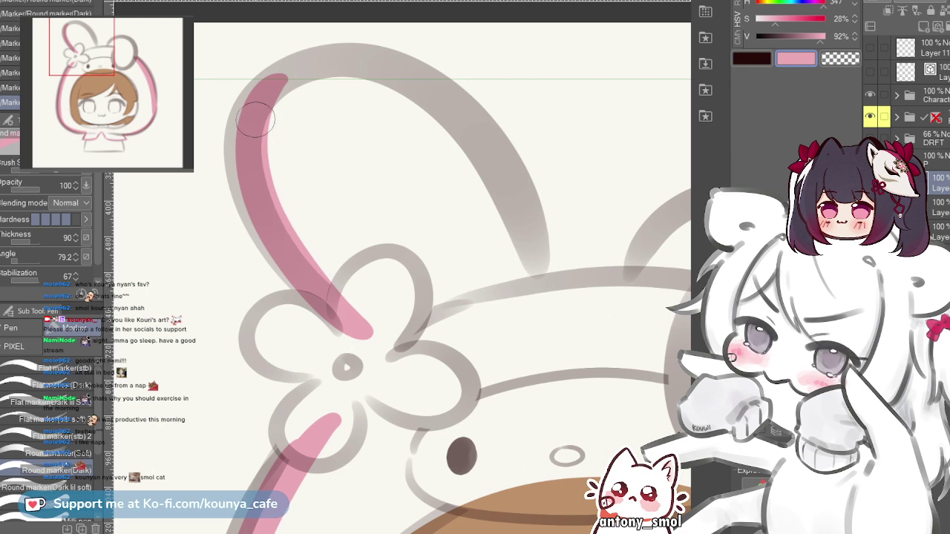
- Paint a pink stroke from the upright ear's tip along its inner edge to the hood's top, redoing it until the curve is smooth
left_click_drag(324, 68, 518, 259)
key("ctrl+z")
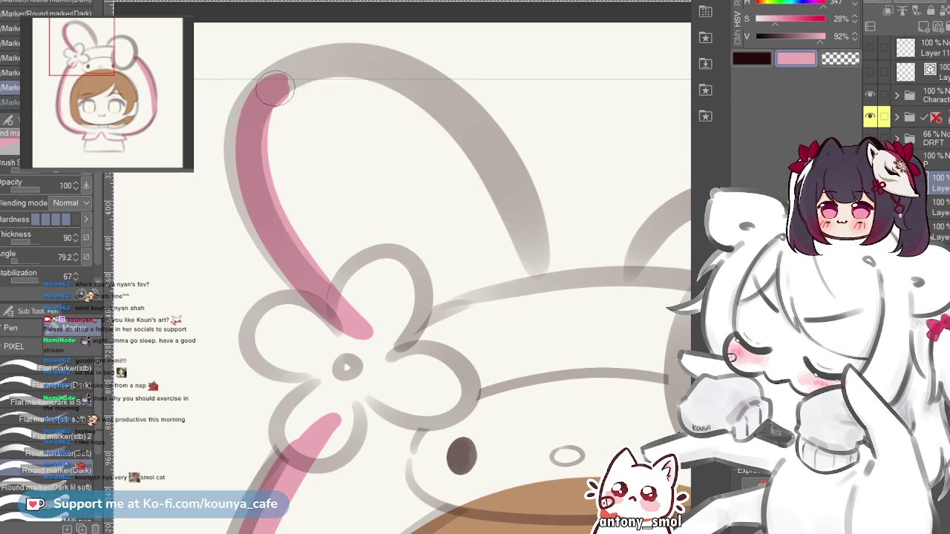
left_click_drag(260, 90, 516, 262)
key("ctrl+z")
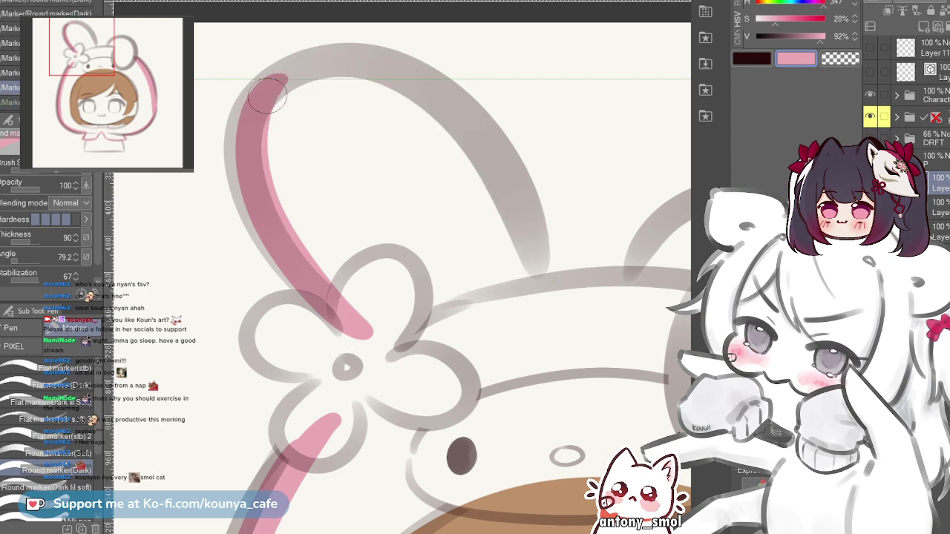
mouse_move(259, 101)
left_mouse_down()
mouse_move(318, 74)
mouse_move(535, 318)
left_mouse_up()
key("ctrl+z")
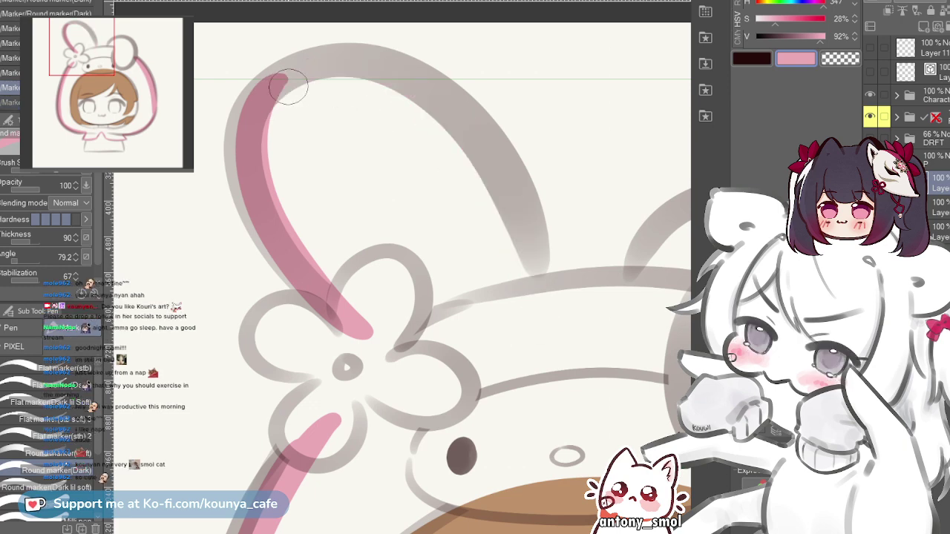
left_click_drag(312, 74, 524, 301)
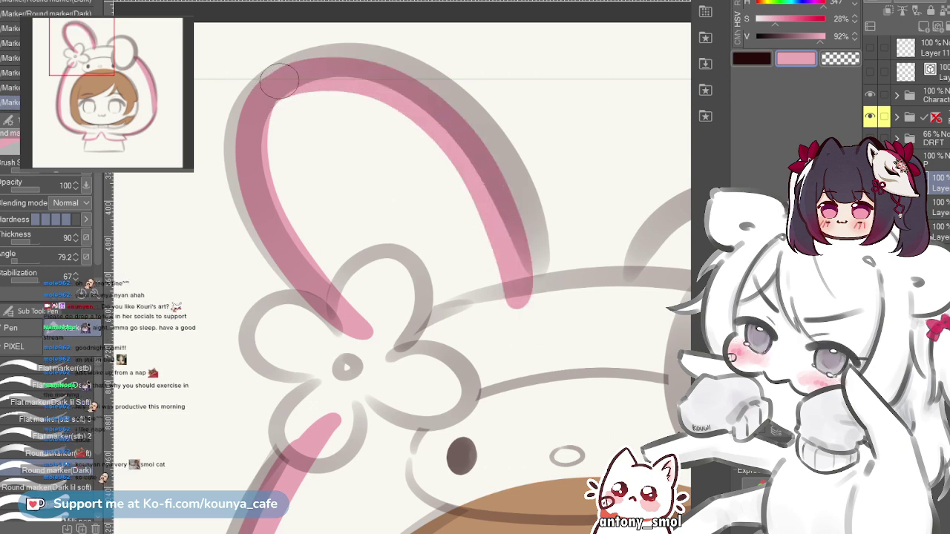
left_click_drag(445, 119, 530, 318)
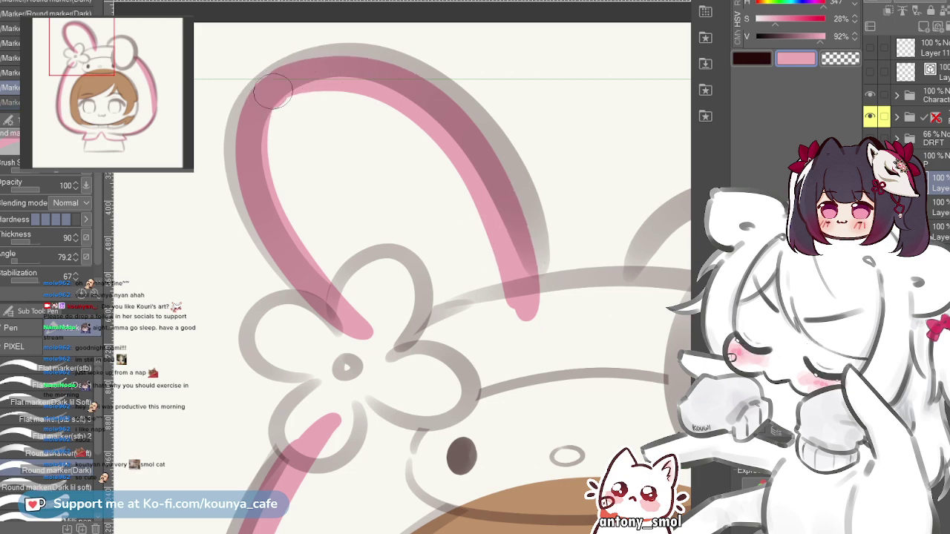
- Thicken the pink stroke around the upright ear's tip and inner side outward, filling more of the sketch line's width
mouse_move(273, 90)
left_mouse_down()
mouse_move(512, 178)
mouse_move(546, 308)
left_mouse_up()
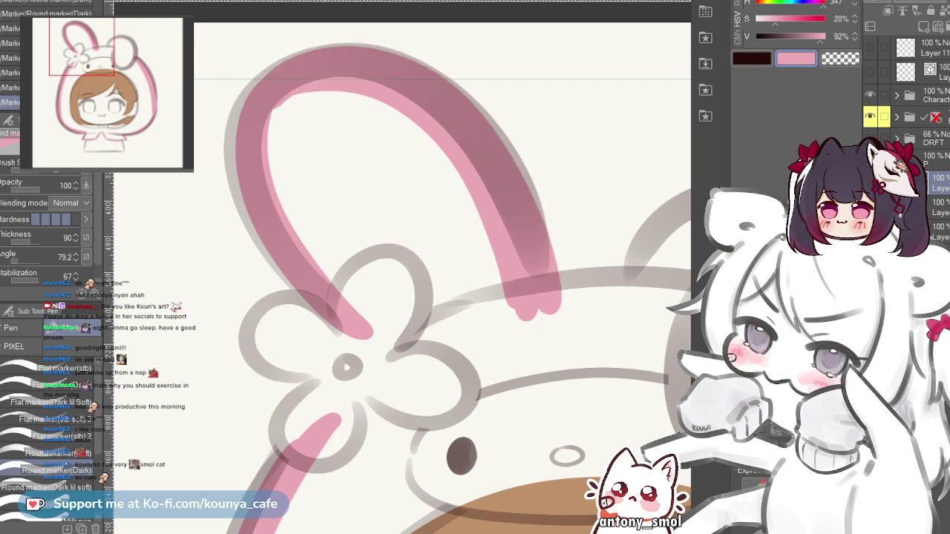
key("ctrl+z")
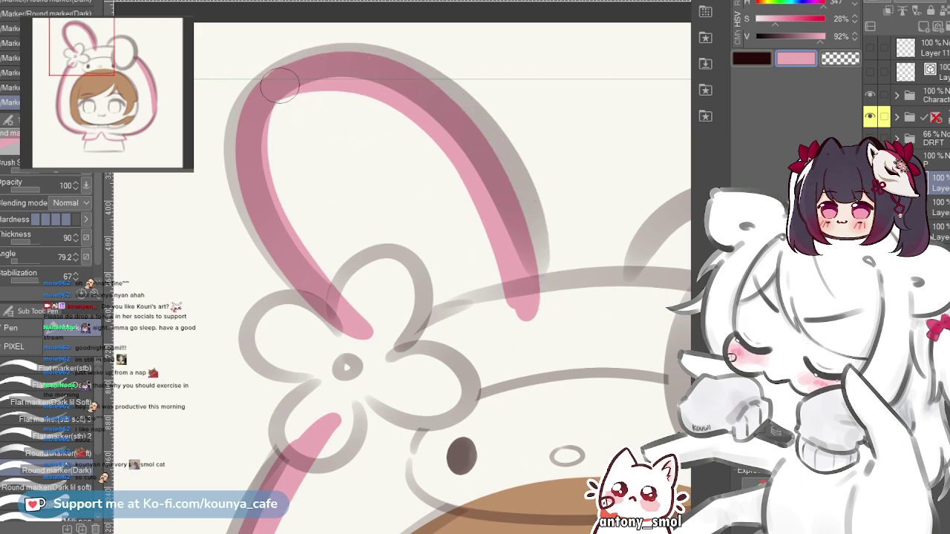
left_click_drag(429, 104, 529, 305)
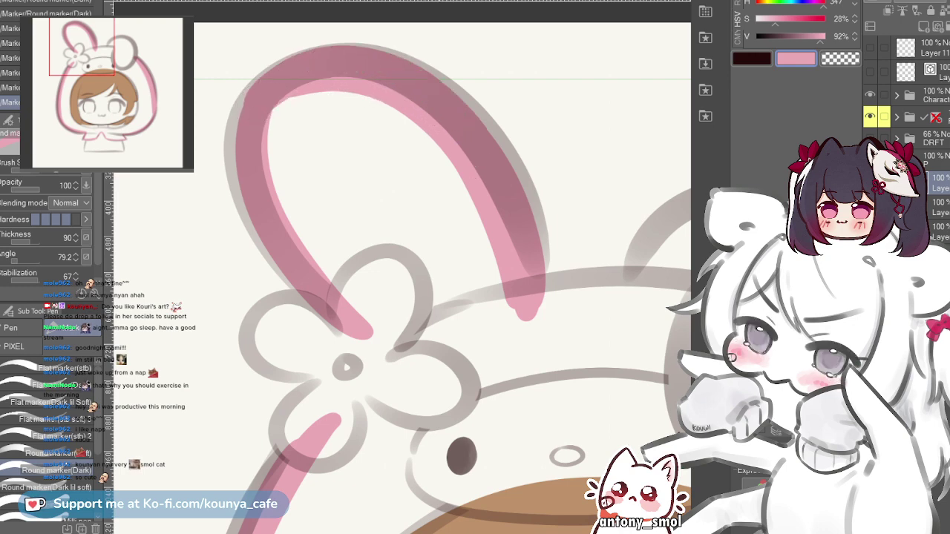
key("ctrl+z")
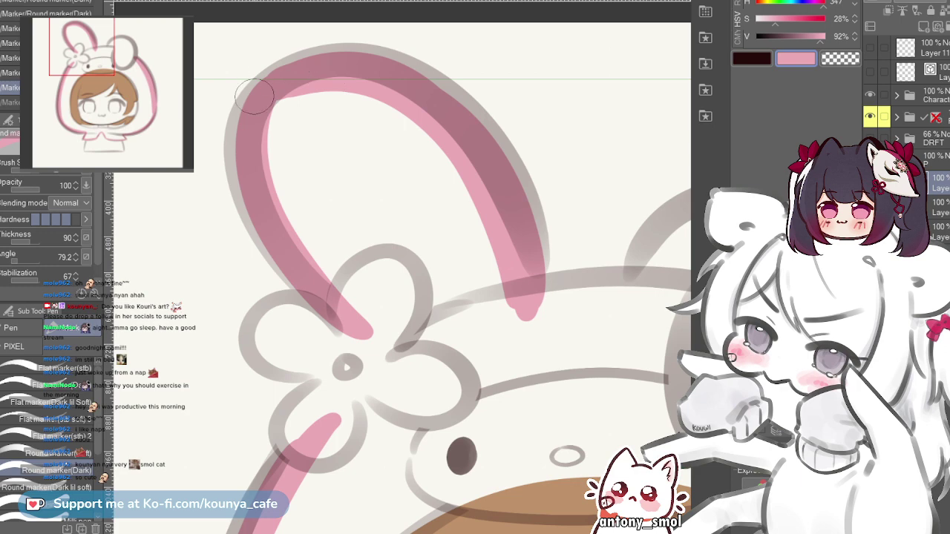
scroll(348, 72, "up", 1)
left_click_drag(363, 87, 346, 119)
key("[")
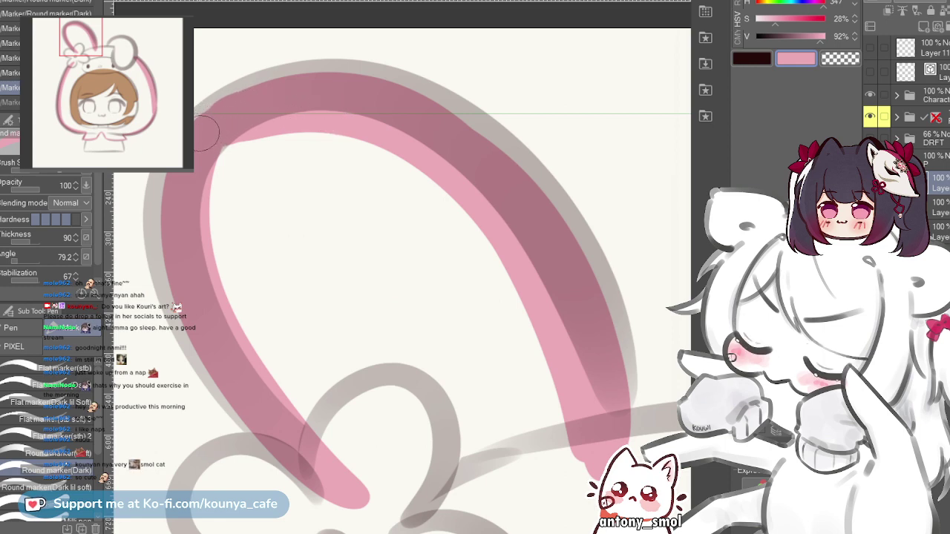
left_click_drag(197, 139, 331, 89)
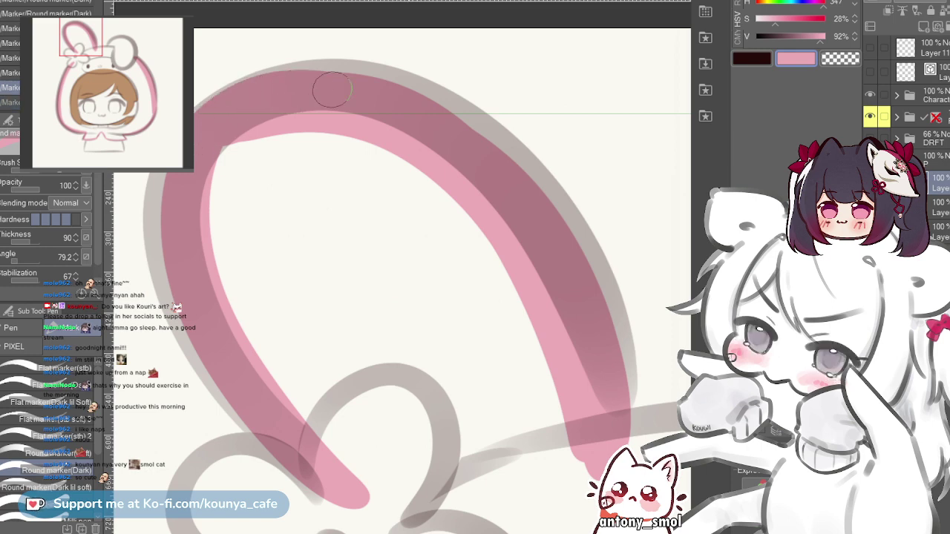
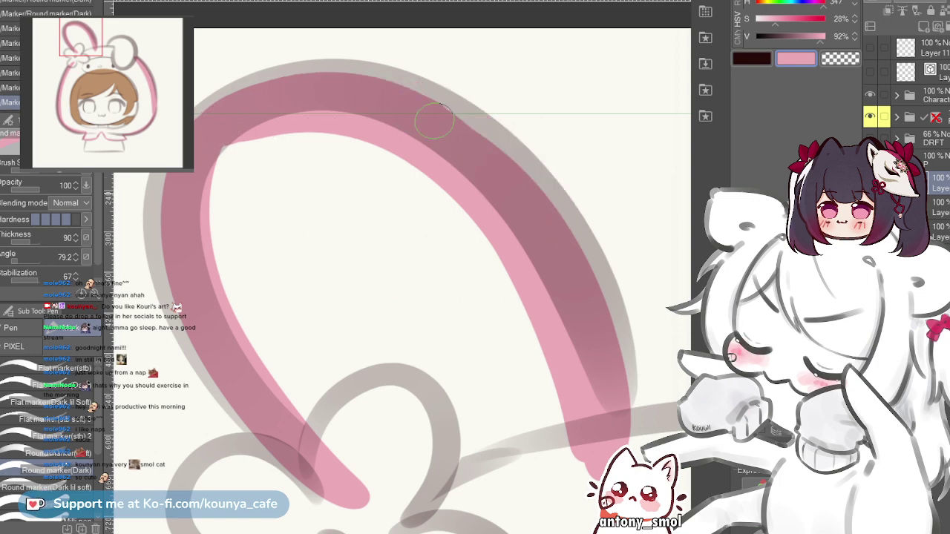
- Join the upright ear's pink outline to the hood's side stroke with a diagonal pink stroke across the flower's centre
scroll(351, 106, "down", 3)
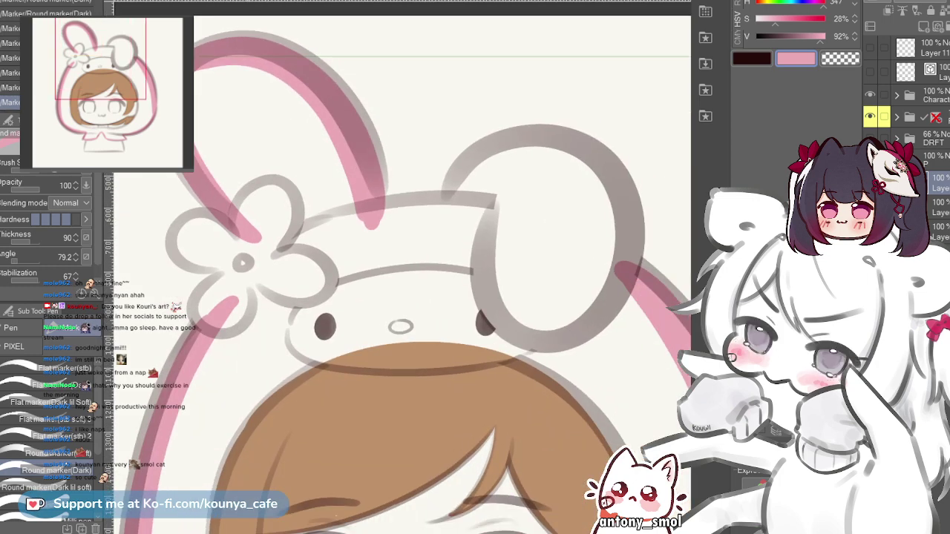
scroll(178, 267, "up", 5)
left_click_drag(400, 158, 405, 166)
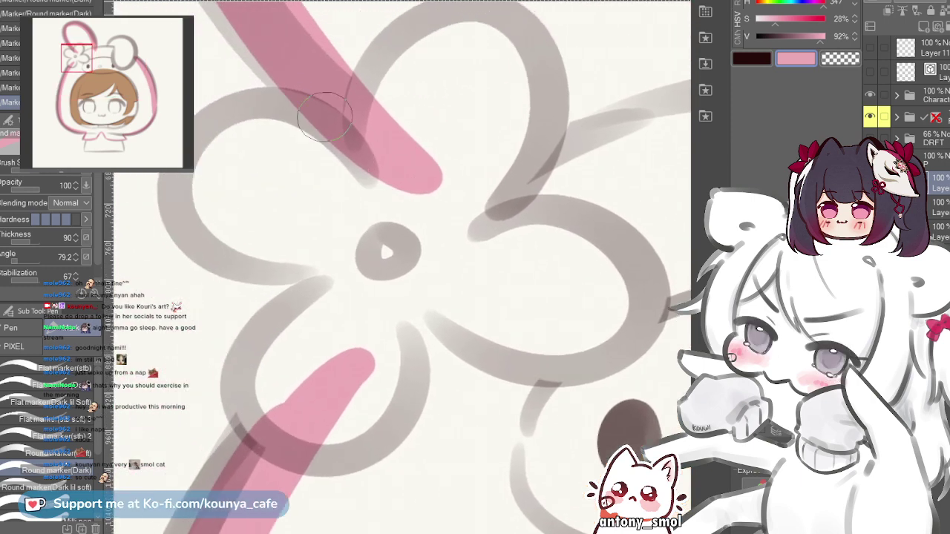
mouse_move(440, 211)
left_mouse_down()
mouse_move(455, 171)
mouse_move(494, 153)
mouse_move(351, 320)
left_mouse_up()
left_click_drag(498, 159, 343, 338)
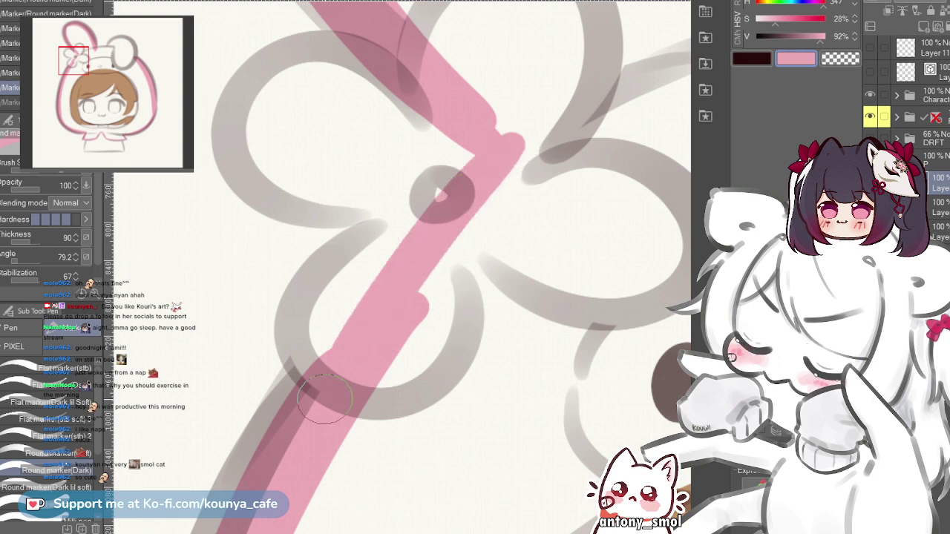
key("ctrl+z")
mouse_move(498, 166)
left_mouse_down()
mouse_move(416, 254)
mouse_move(338, 355)
left_mouse_up()
scroll(438, 227, "down", 3)
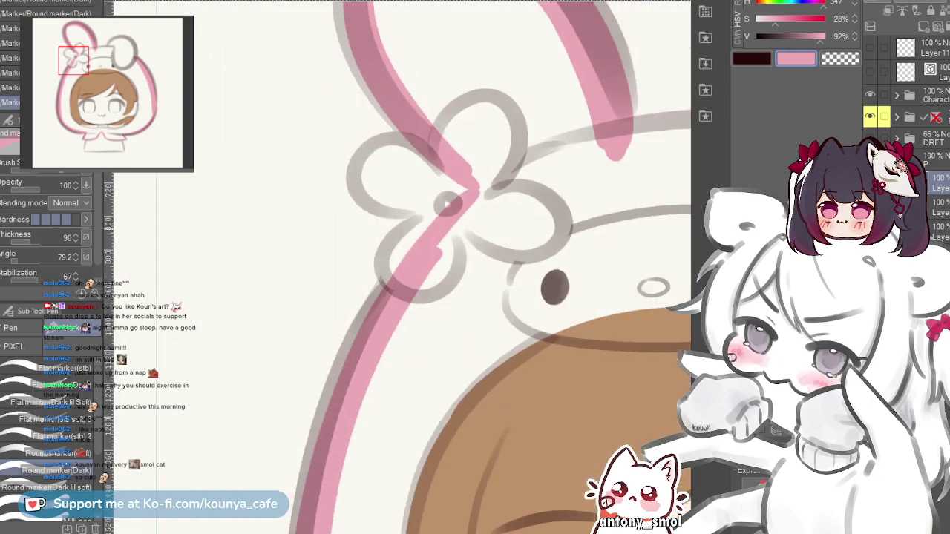
- Paint a pink stroke along the hood's top edge from the upright ear's base towards the drooping ear, redoing it until it follows the sketch
left_click_drag(450, 208, 272, 335)
scroll(385, 259, "up", 2)
left_click_drag(473, 297, 329, 316)
left_click_drag(392, 273, 205, 276)
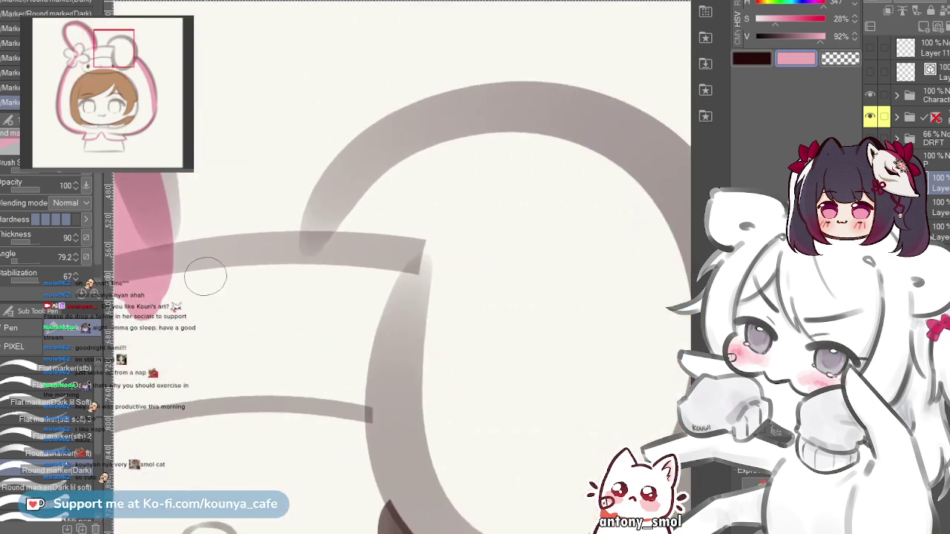
left_click_drag(143, 281, 392, 283)
key("ctrl+z")
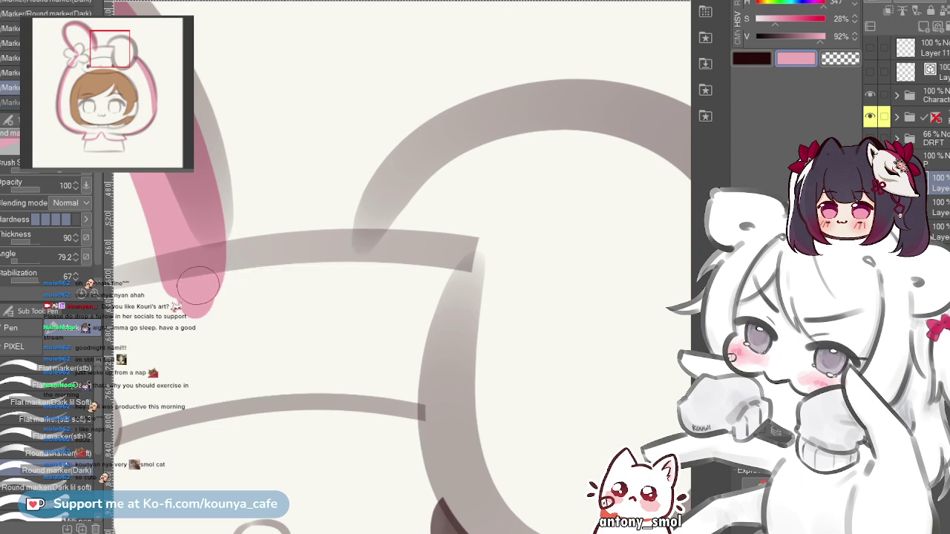
left_click_drag(182, 277, 400, 264)
key("ctrl+z")
mouse_move(186, 276)
left_mouse_down()
mouse_move(232, 260)
mouse_move(397, 261)
left_mouse_up()
key("ctrl+z")
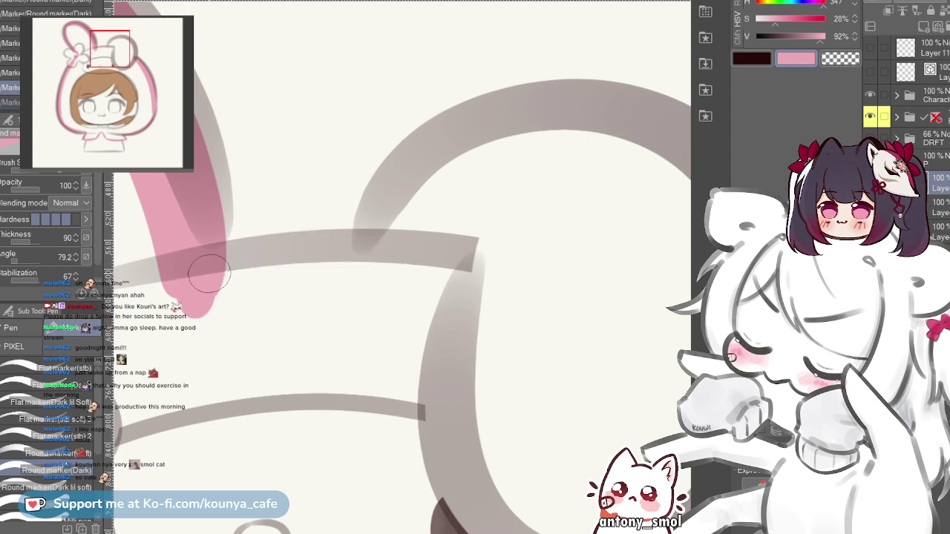
mouse_move(199, 273)
left_mouse_down()
mouse_move(335, 251)
mouse_move(407, 260)
mouse_move(388, 264)
left_mouse_up()
key("ctrl+z")
key("ctrl+z")
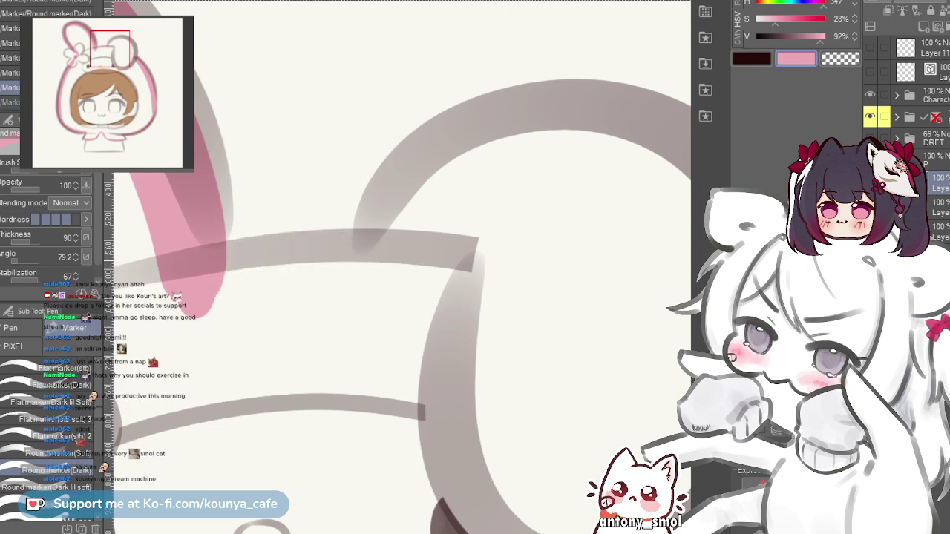
left_click_drag(212, 269, 401, 260)
key("ctrl+z")
left_click_drag(212, 271, 401, 261)
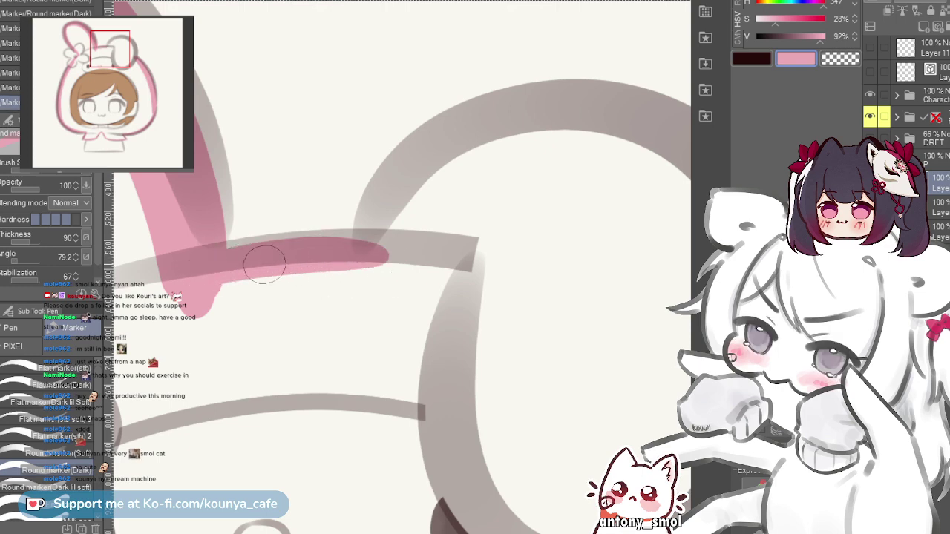
key("ctrl+z")
mouse_move(215, 272)
left_mouse_down()
mouse_move(384, 265)
mouse_move(340, 252)
mouse_move(377, 247)
mouse_move(343, 270)
left_mouse_up()
- Paint a pink stroke from the drooping ear's base over its top to its outer side, redoing it until it follows the sketch
scroll(377, 247, "down", 2)
scroll(344, 269, "up", 1)
left_click_drag(345, 230, 269, 245)
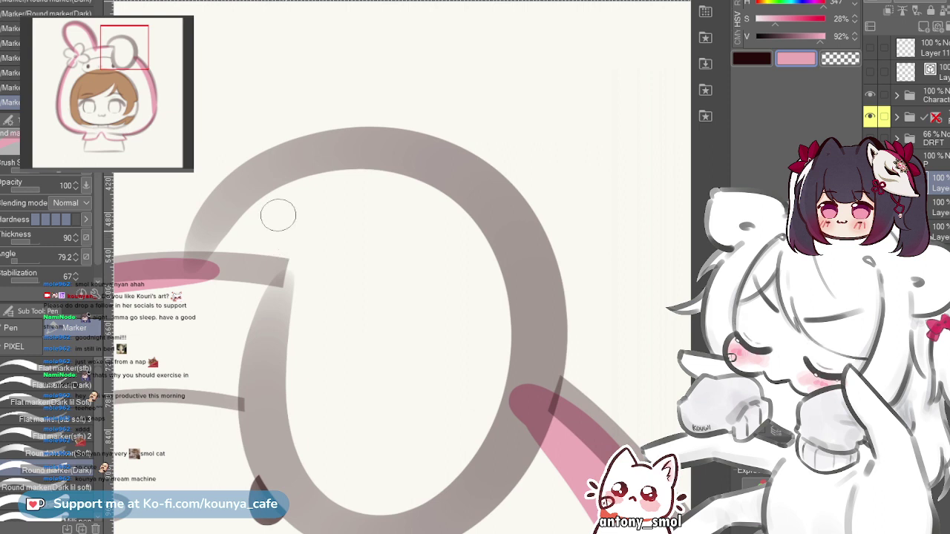
mouse_move(210, 225)
left_mouse_down()
mouse_move(262, 193)
mouse_move(387, 165)
left_mouse_up()
key("ctrl+z")
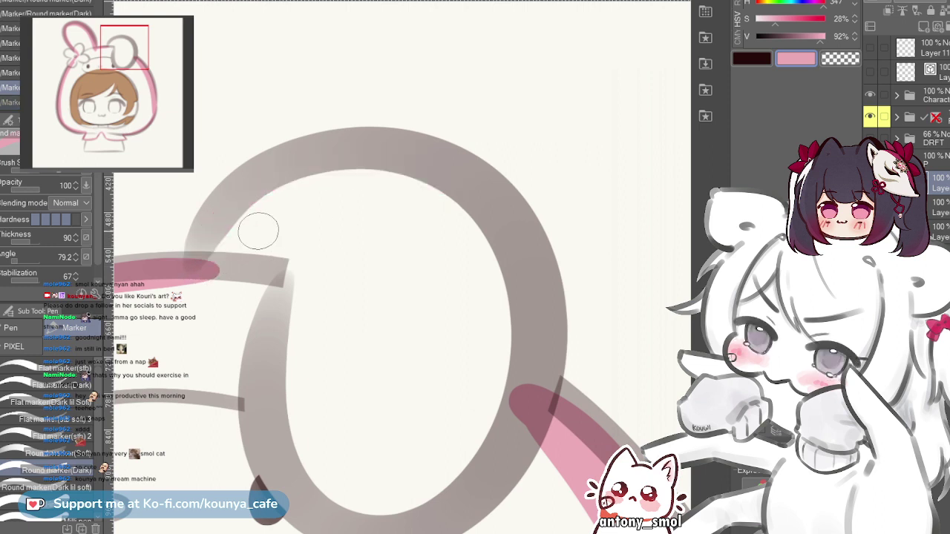
mouse_move(202, 265)
left_mouse_down()
mouse_move(316, 179)
mouse_move(483, 356)
left_mouse_up()
key("ctrl+z")
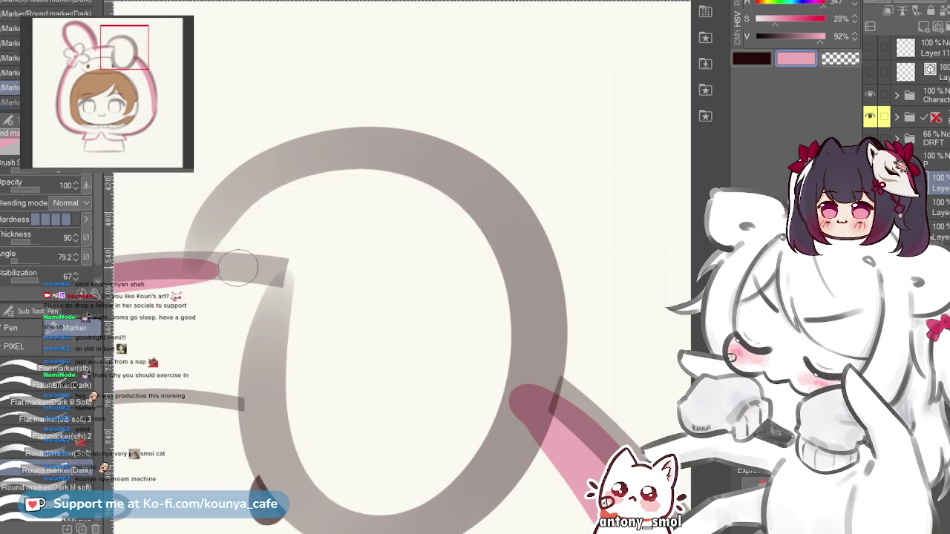
mouse_move(205, 262)
left_mouse_down()
mouse_move(408, 157)
mouse_move(491, 361)
left_mouse_up()
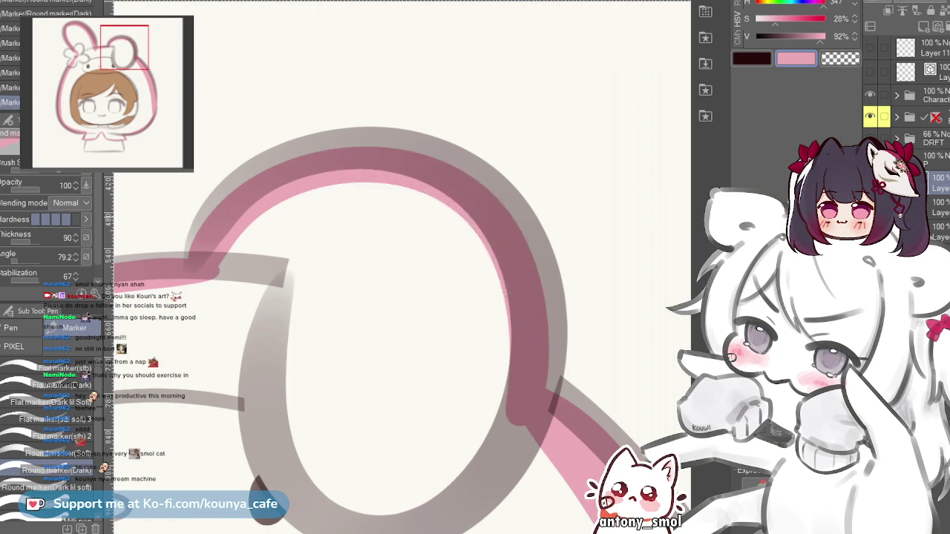
scroll(267, 215, "down", 2)
scroll(349, 208, "up", 2)
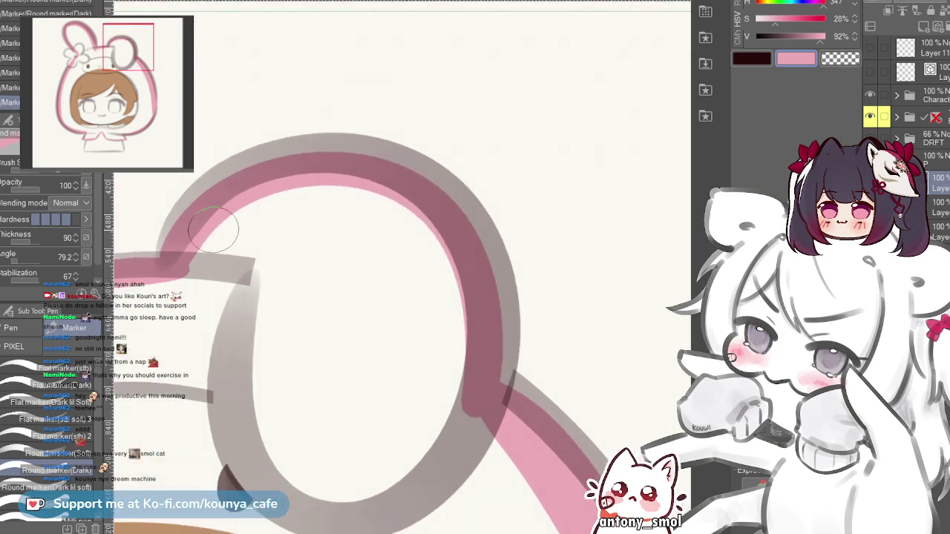
key("ctrl+z")
mouse_move(180, 253)
left_mouse_down()
mouse_move(193, 230)
mouse_move(319, 184)
left_mouse_up()
key("ctrl+z")
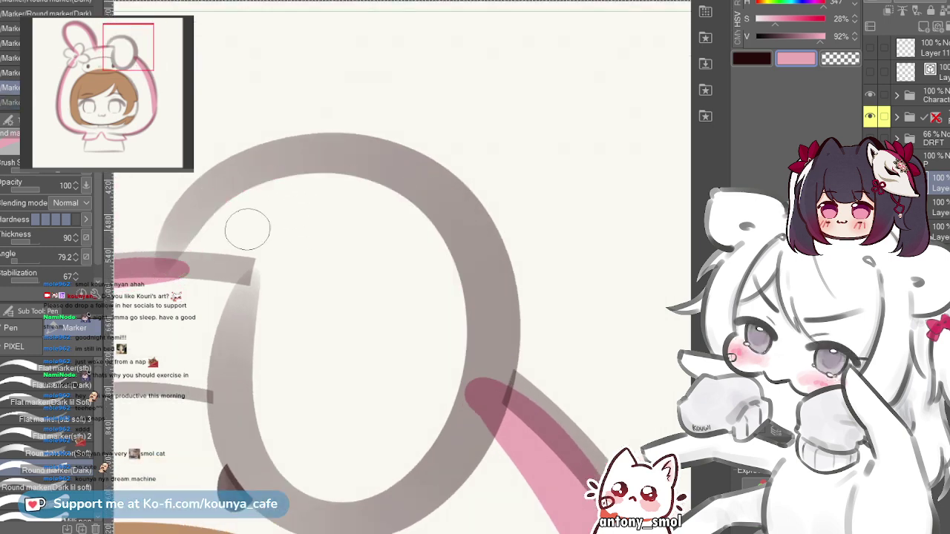
mouse_move(182, 260)
left_mouse_down()
mouse_move(194, 234)
mouse_move(320, 165)
mouse_move(475, 251)
left_mouse_up()
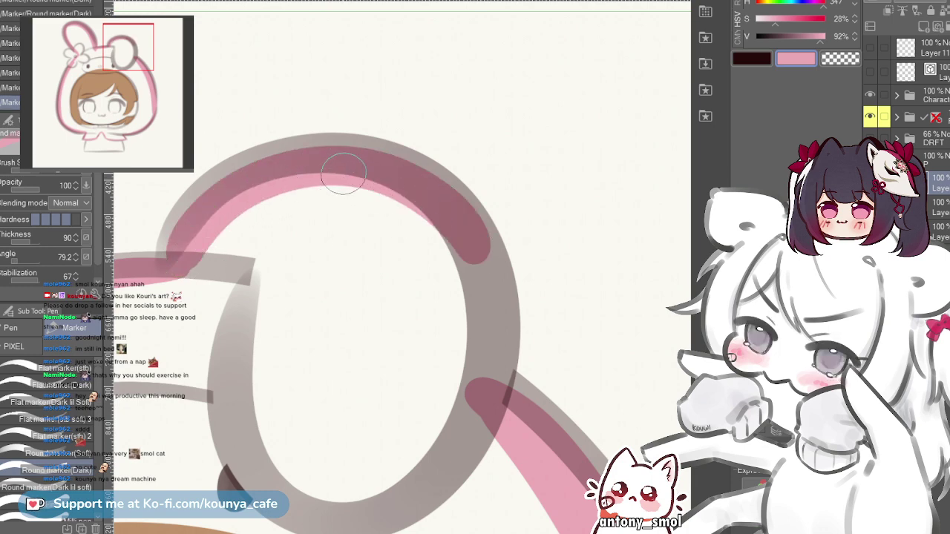
- Thicken the pink stroke along the drooping ear's inner curve near its base, undoing strokes that do not fit
mouse_move(180, 269)
left_mouse_down()
mouse_move(207, 227)
mouse_move(465, 233)
mouse_move(492, 334)
left_mouse_up()
key("ctrl+z")
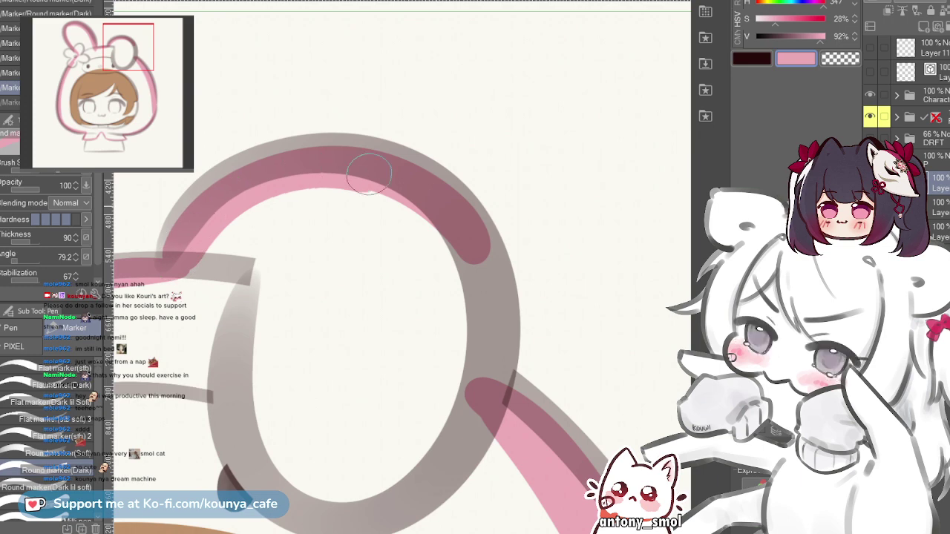
left_click_drag(176, 255, 205, 215)
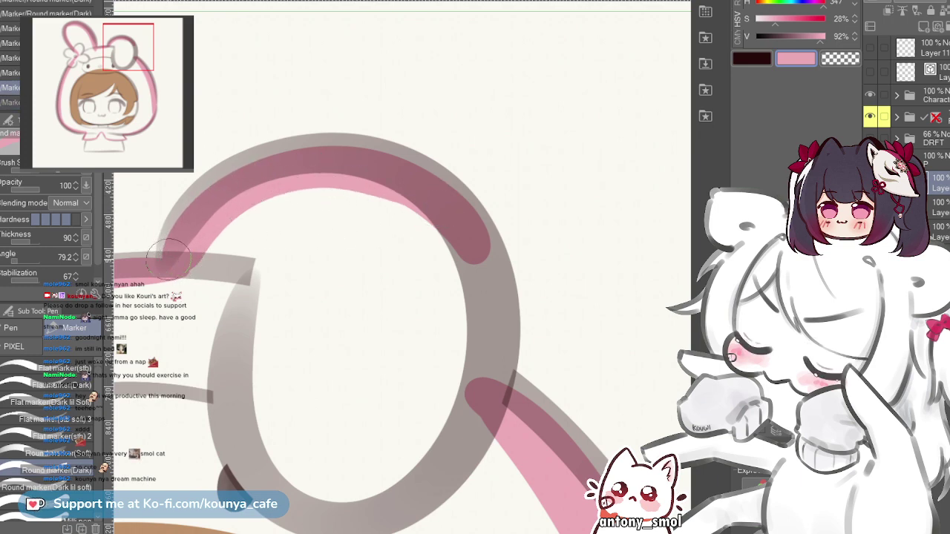
mouse_move(176, 255)
left_mouse_down()
mouse_move(231, 193)
mouse_move(319, 180)
left_mouse_up()
scroll(290, 180, "up", 1)
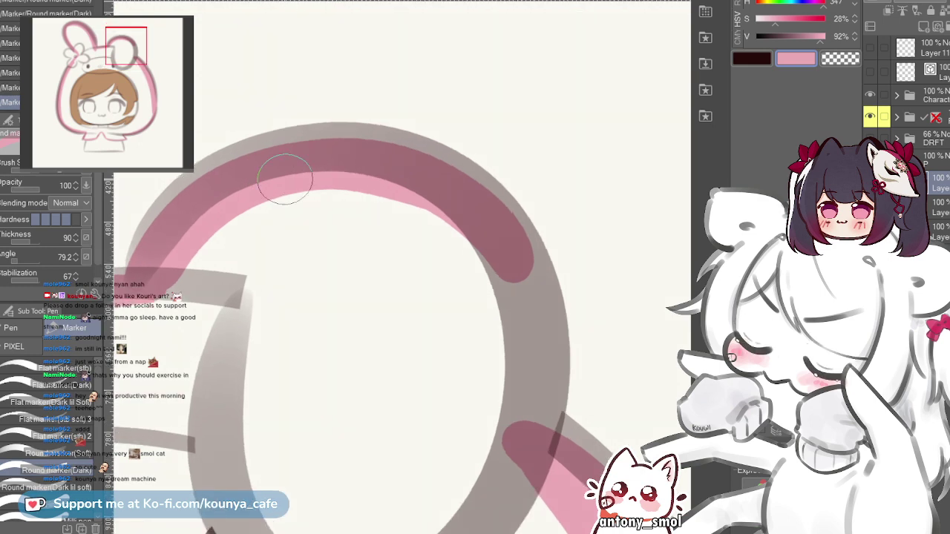
key("ctrl+z")
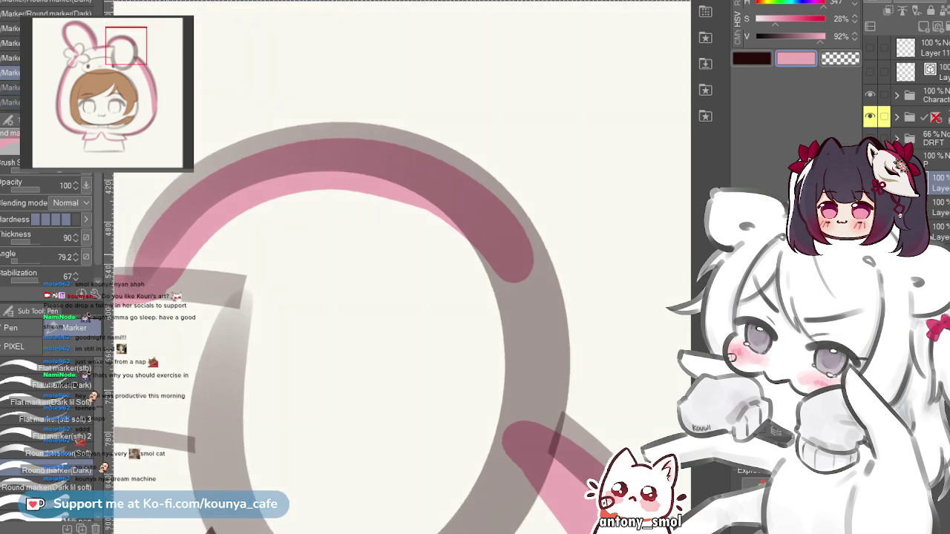
left_click_drag(204, 196, 371, 151)
key("ctrl+z")
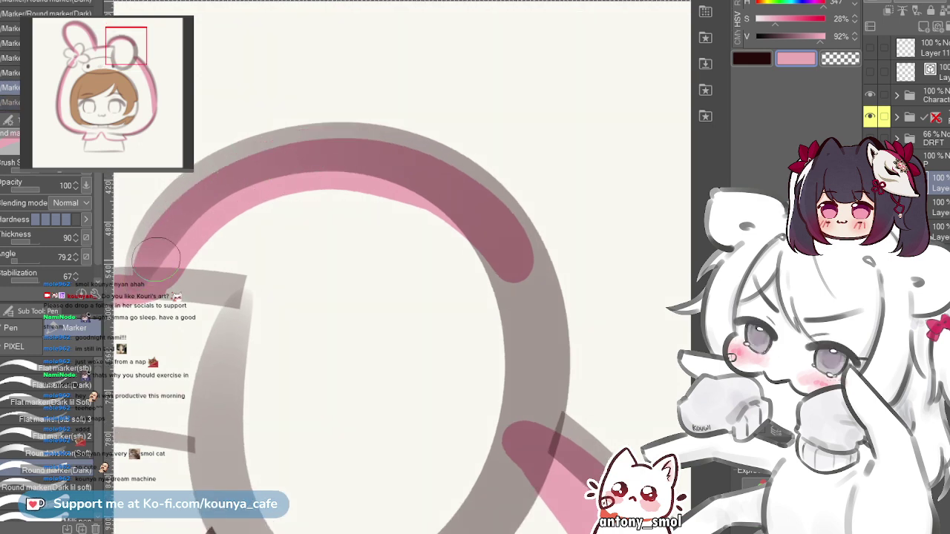
key(".")
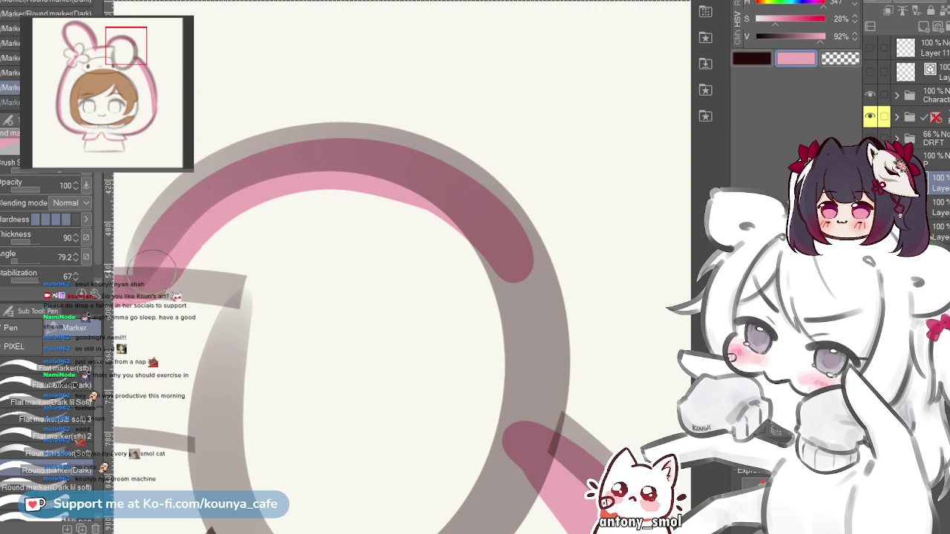
mouse_move(152, 273)
left_mouse_down()
mouse_move(152, 257)
mouse_move(422, 185)
mouse_move(389, 108)
left_mouse_up()
key("ctrl+z")
key("ctrl+y")
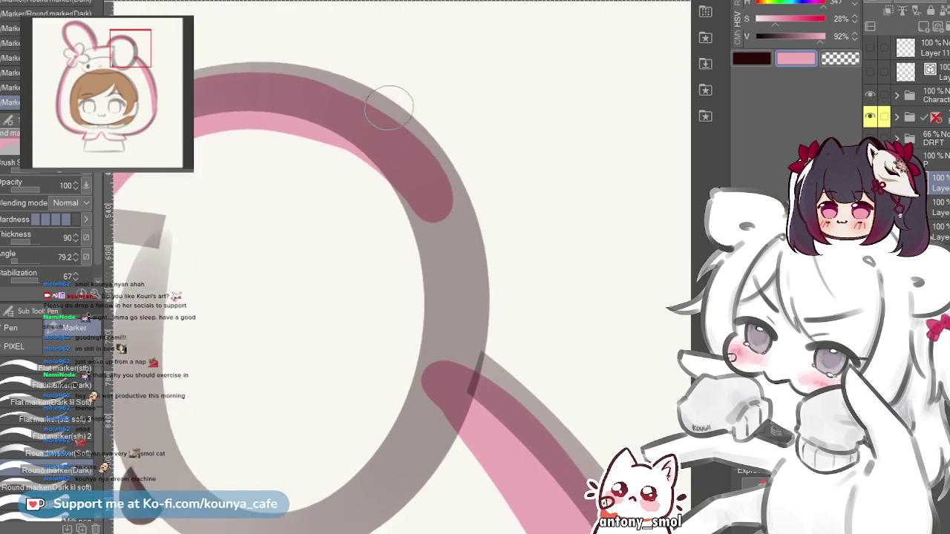
- Extend the pink stroke down the drooping ear's outer side to the hood's side outline, redoing it until the curve fits
mouse_move(301, 104)
left_mouse_down()
mouse_move(372, 148)
mouse_move(446, 331)
left_mouse_up()
key("ctrl+z")
scroll(441, 201, "up", 1)
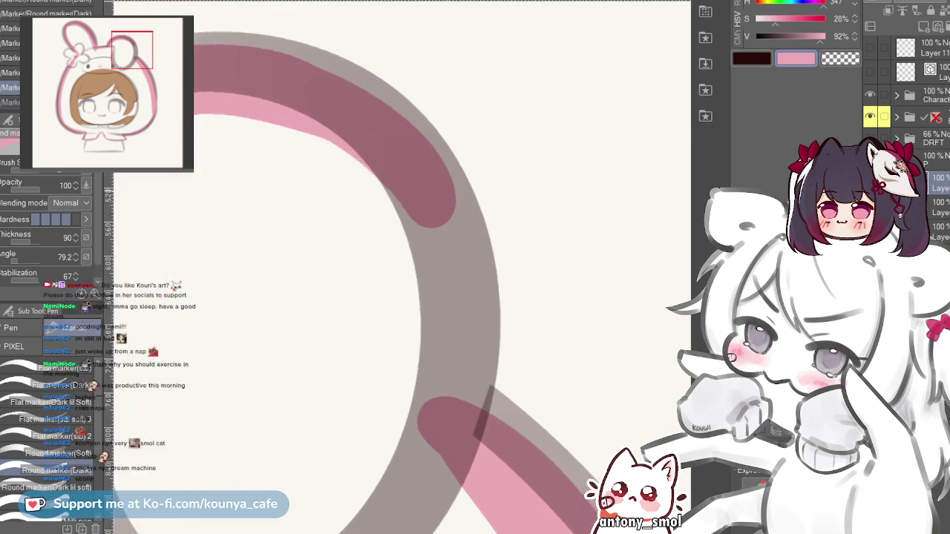
mouse_move(319, 95)
left_mouse_down()
mouse_move(440, 211)
mouse_move(450, 381)
left_mouse_up()
key("ctrl+z")
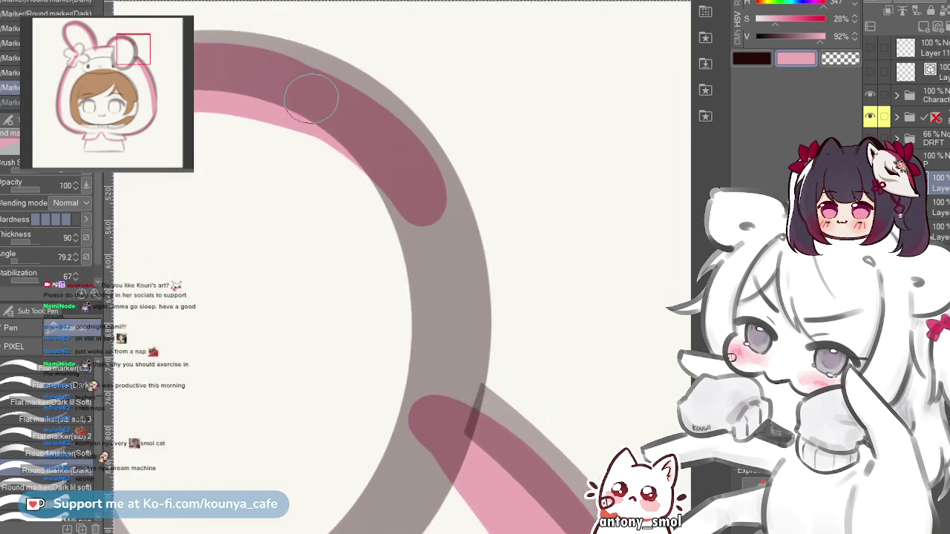
left_click_drag(367, 116, 441, 297)
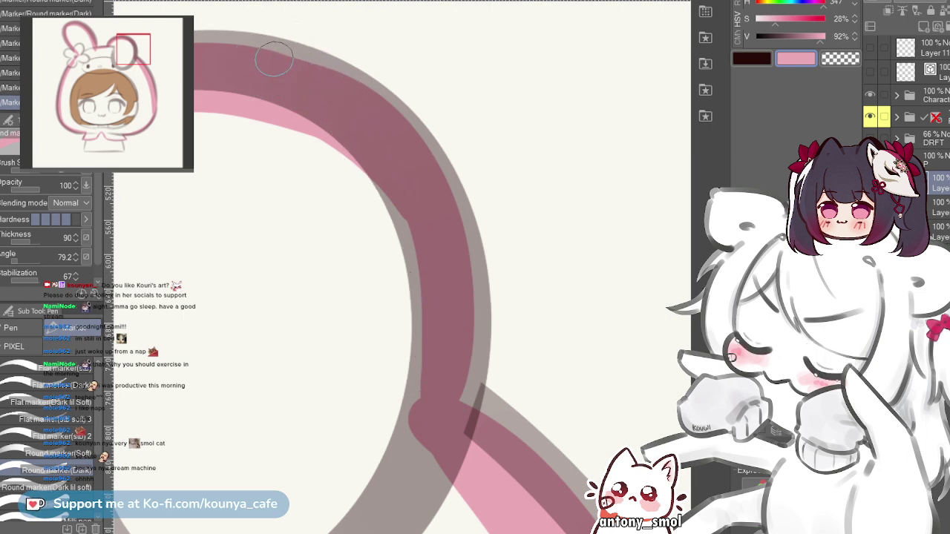
scroll(319, 71, "down", 2)
scroll(407, 128, "down", 1)
scroll(406, 127, "up", 3)
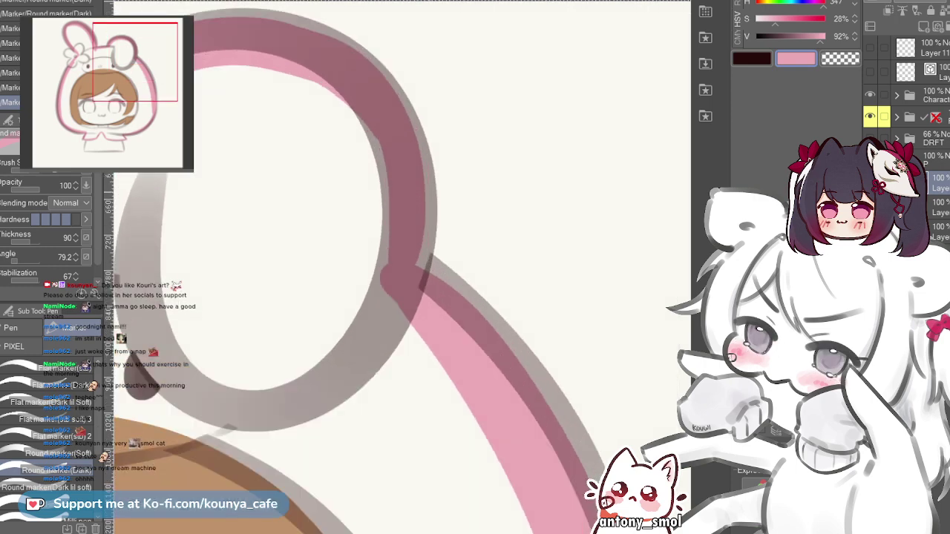
left_click_drag(408, 97, 408, 263)
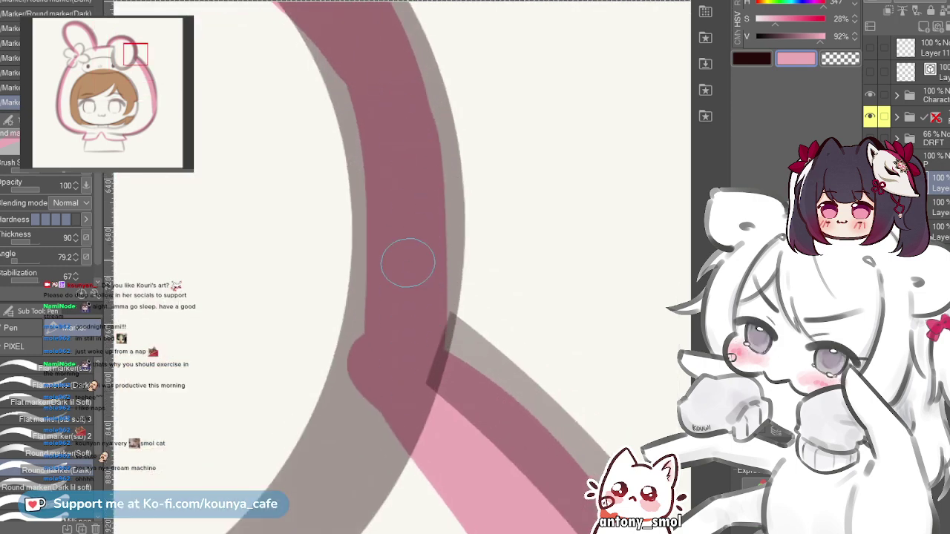
key("ctrl+z")
key("ctrl+z")
- Fill the area enclosed by the pink outline with pink using the Fill tool, covering the hood, both ears and the collar
scroll(408, 123, "down", 3)
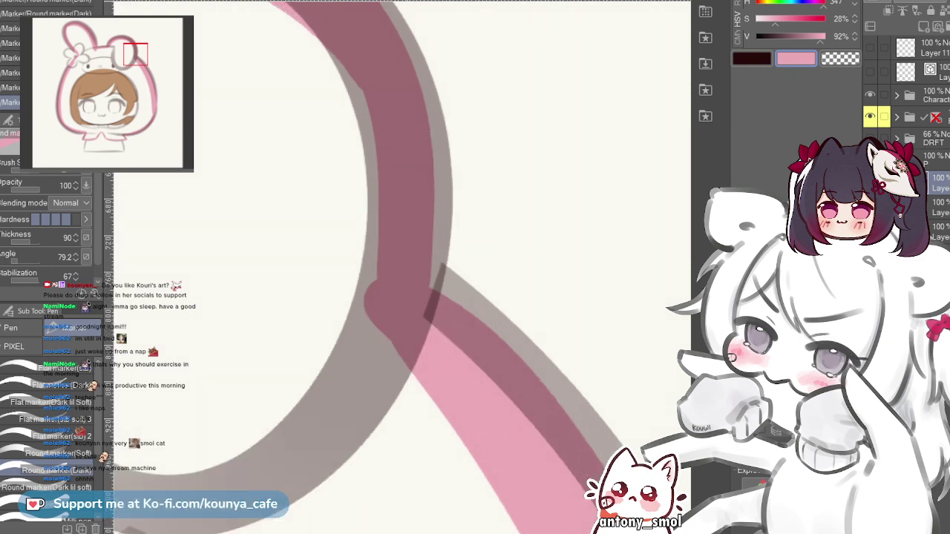
scroll(408, 123, "down", 2)
scroll(312, 123, "up", 3)
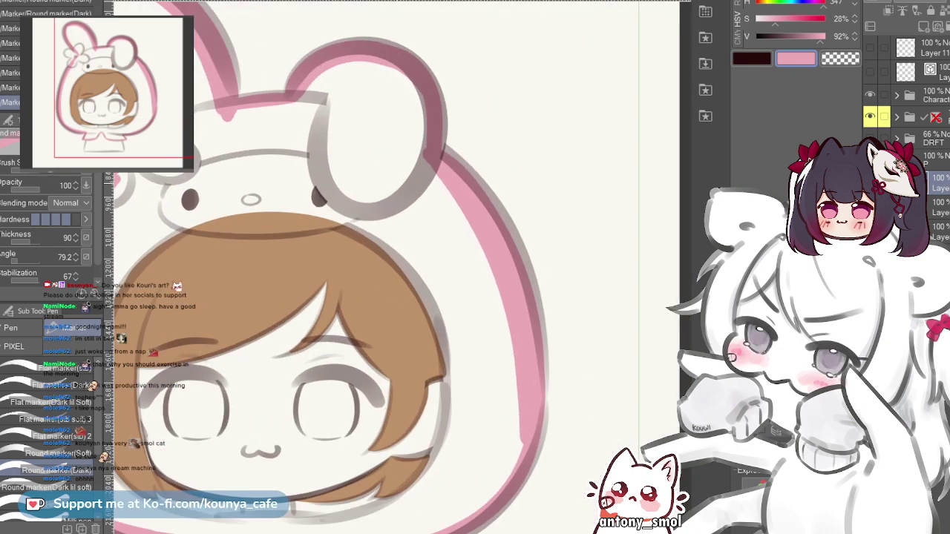
scroll(313, 123, "down", 3)
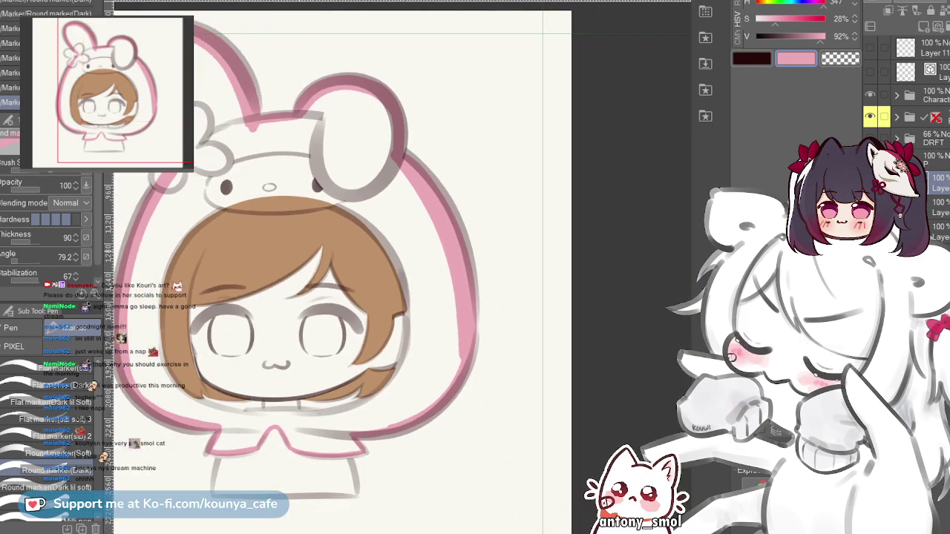
scroll(297, 201, "up", 3)
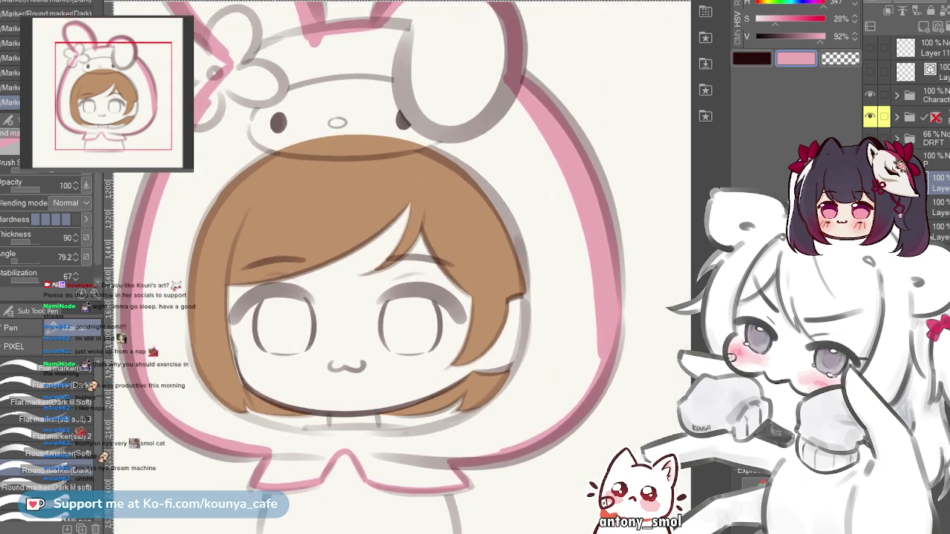
key("g")
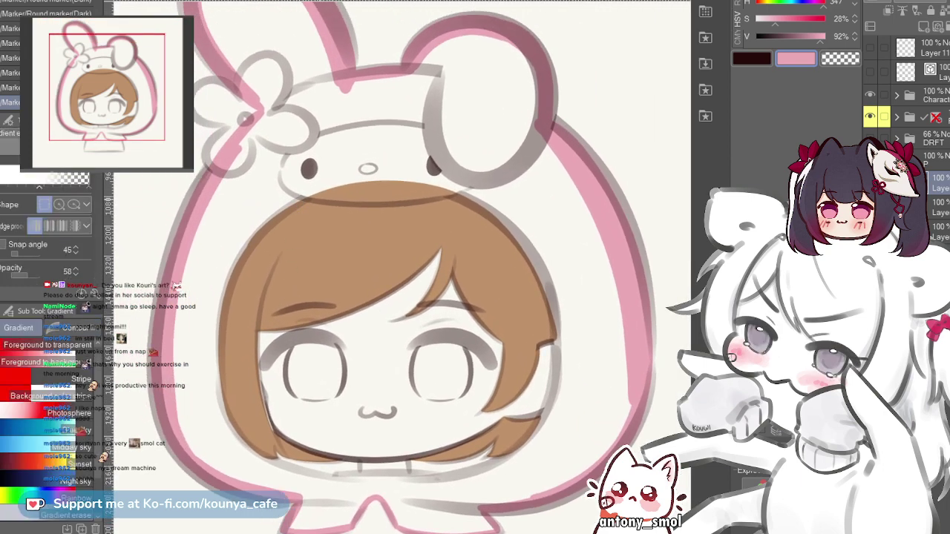
left_click_drag(585, 245, 564, 239)
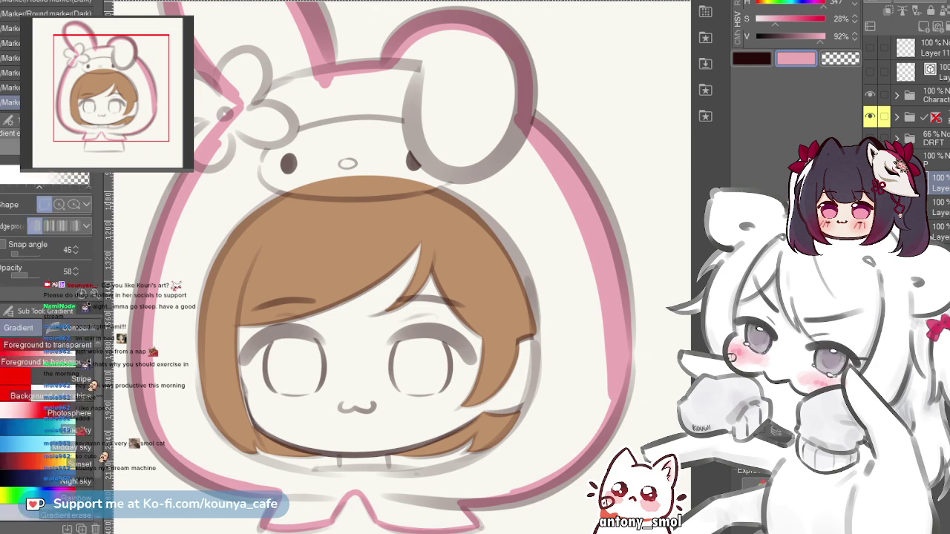
key("g")
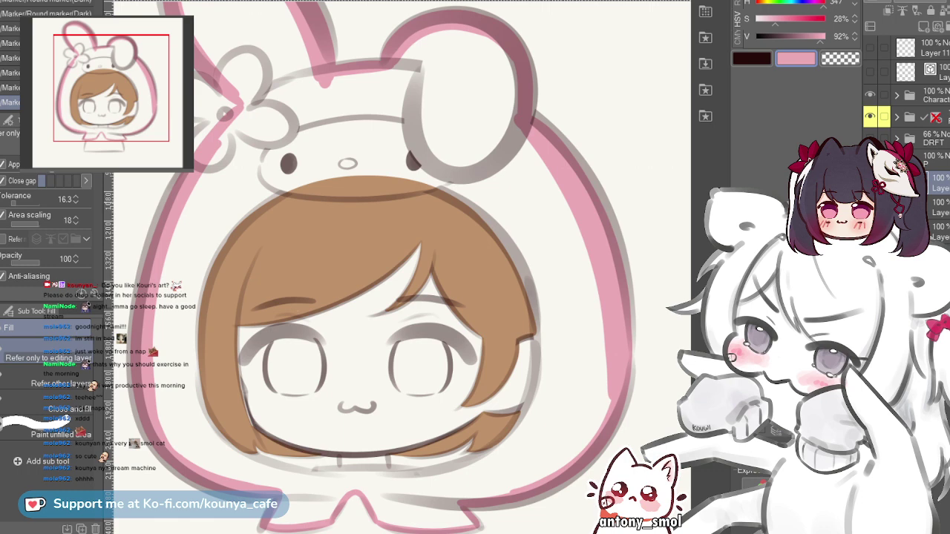
left_click_drag(403, 267, 426, 294)
left_click(384, 120)
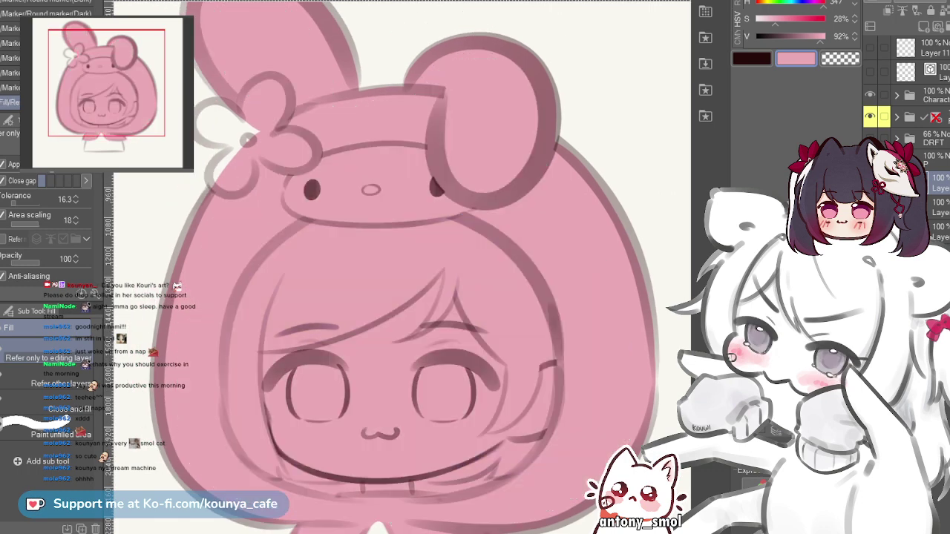
scroll(384, 120, "down", 3)
left_click_drag(384, 119, 369, 130)
scroll(386, 267, "up", 4)
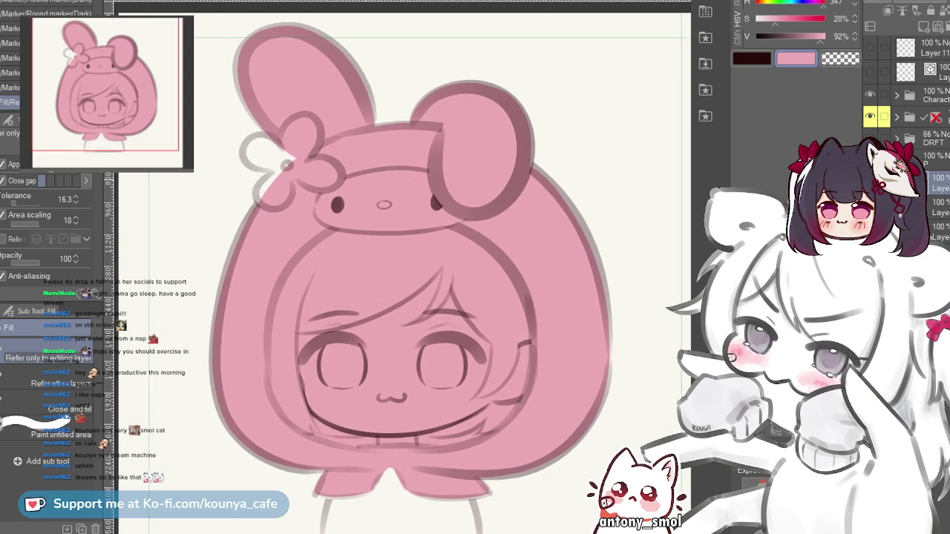
- Move the brown hair layer above the pink hood layer, and make the hood layer active with the marker ready
key("p")
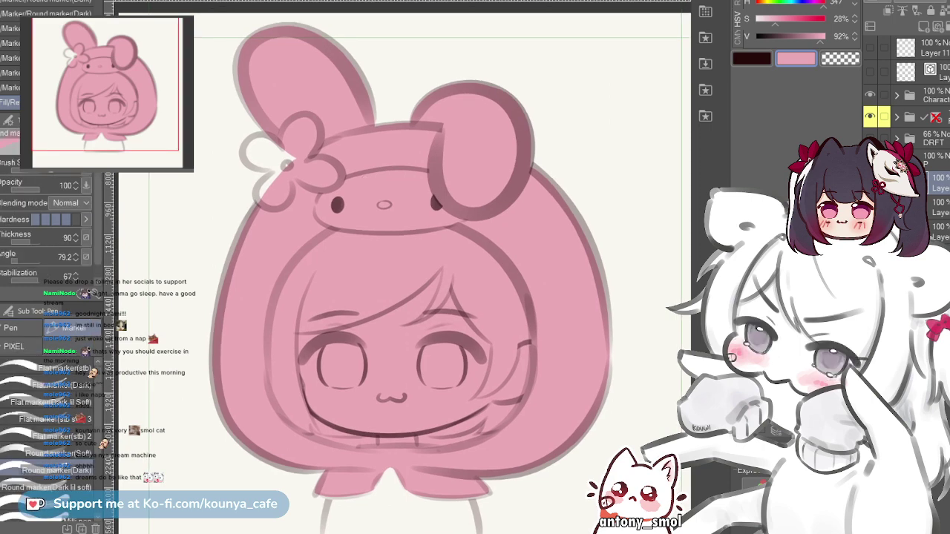
left_click(940, 208)
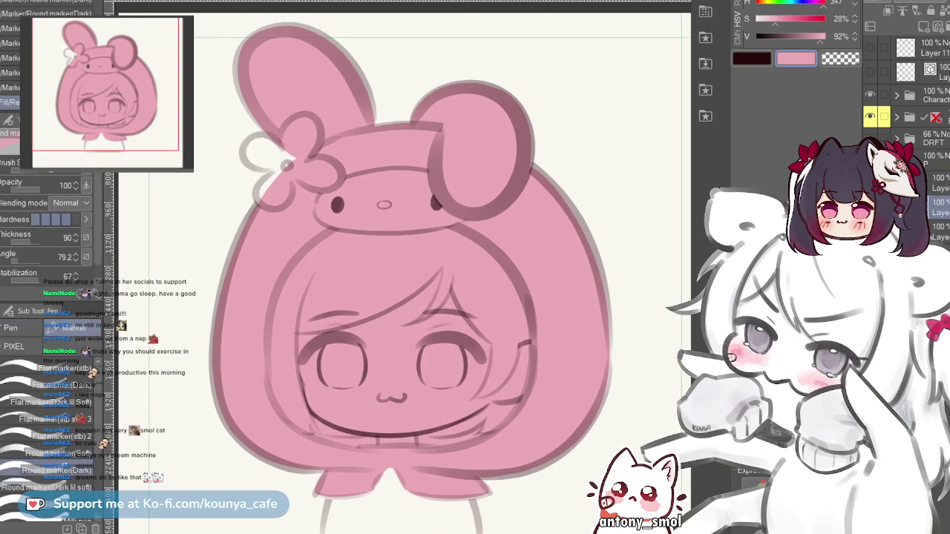
left_click_drag(937, 208, 937, 178)
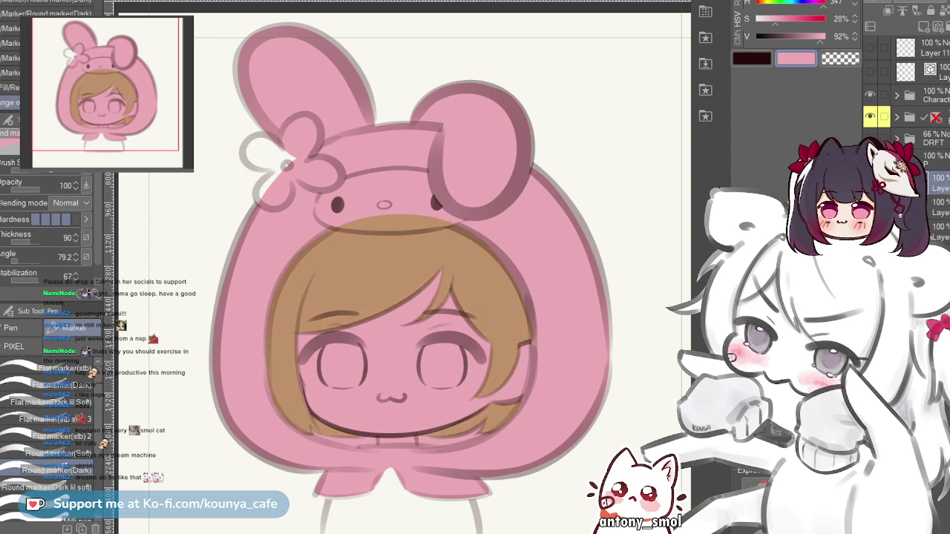
left_click(938, 207)
left_click(939, 231)
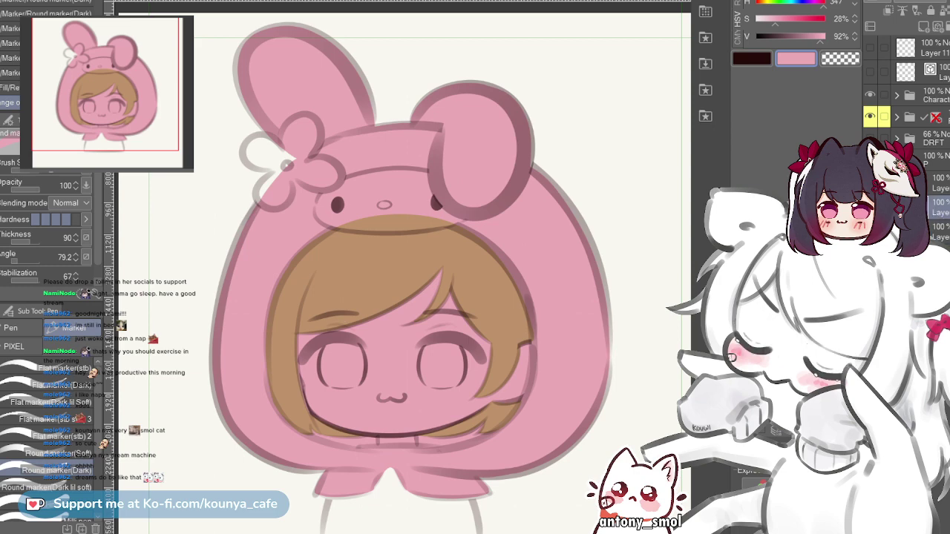
left_click(939, 183)
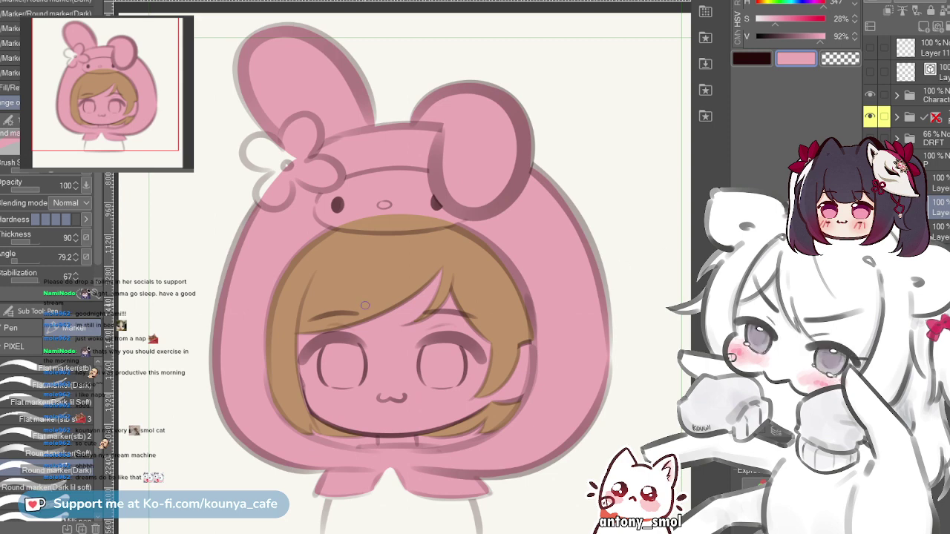
scroll(372, 358, "up", 2)
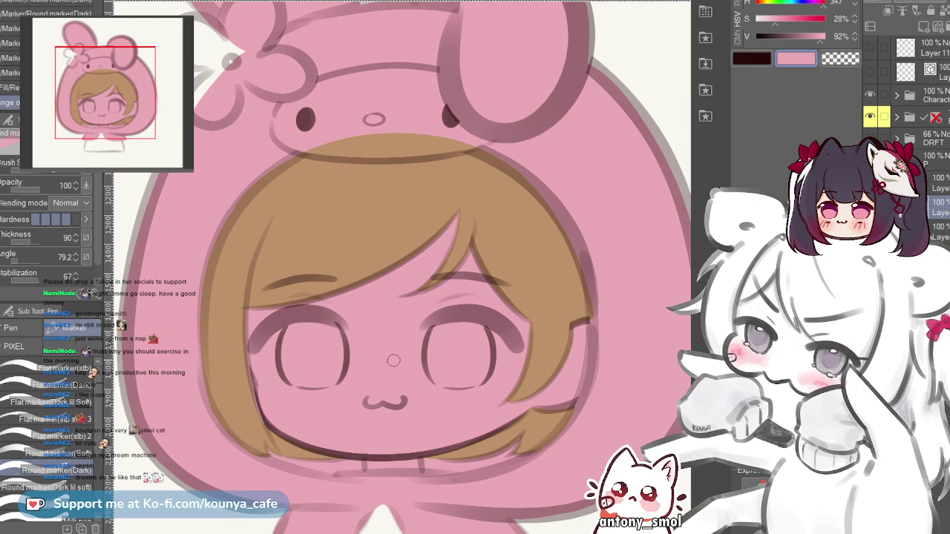
left_click_drag(403, 402, 365, 379)
scroll(365, 379, "up", 2)
scroll(364, 379, "up", 2)
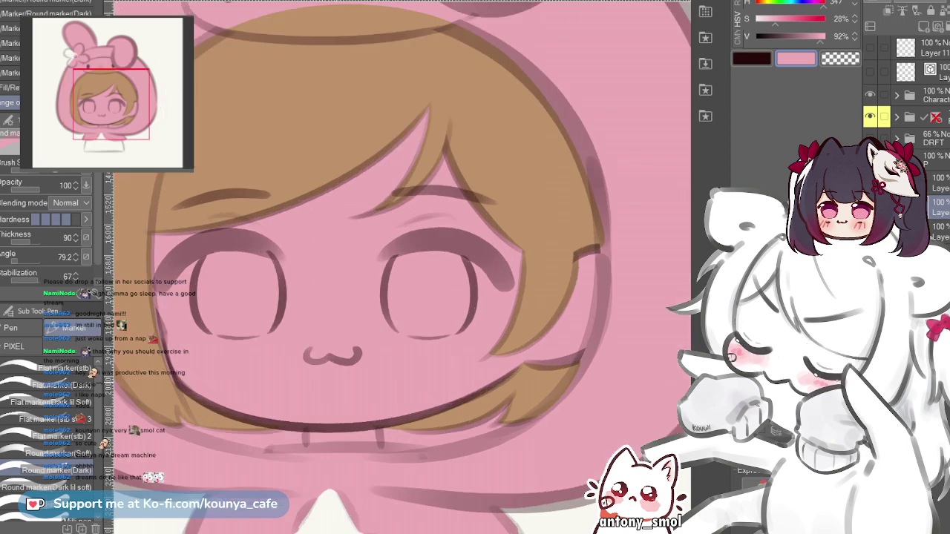
- Check what the neighbouring hair layer contains, clear the selection, and add a new raster layer directly above the pink hood layer
scroll(368, 378, "down", 3)
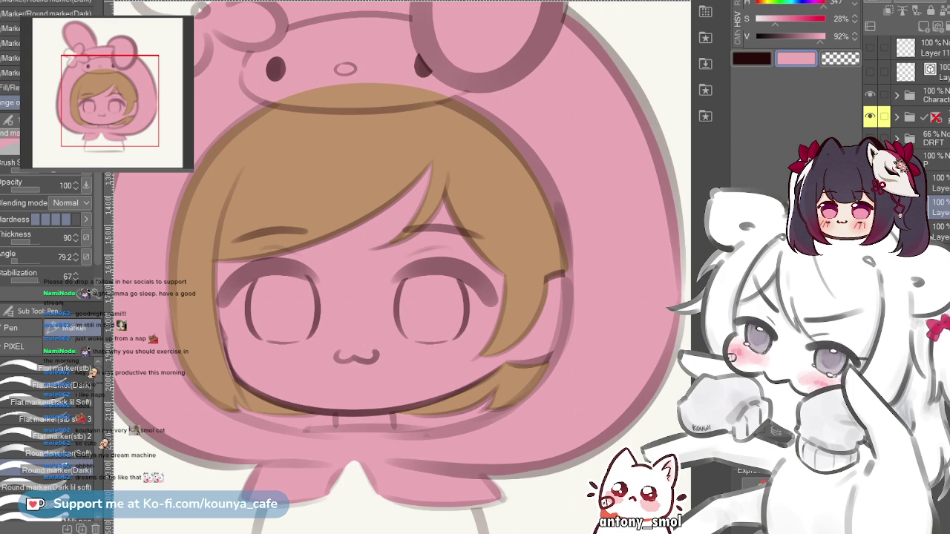
key("alt+bracketright")
left_click(906, 183, "ctrl")
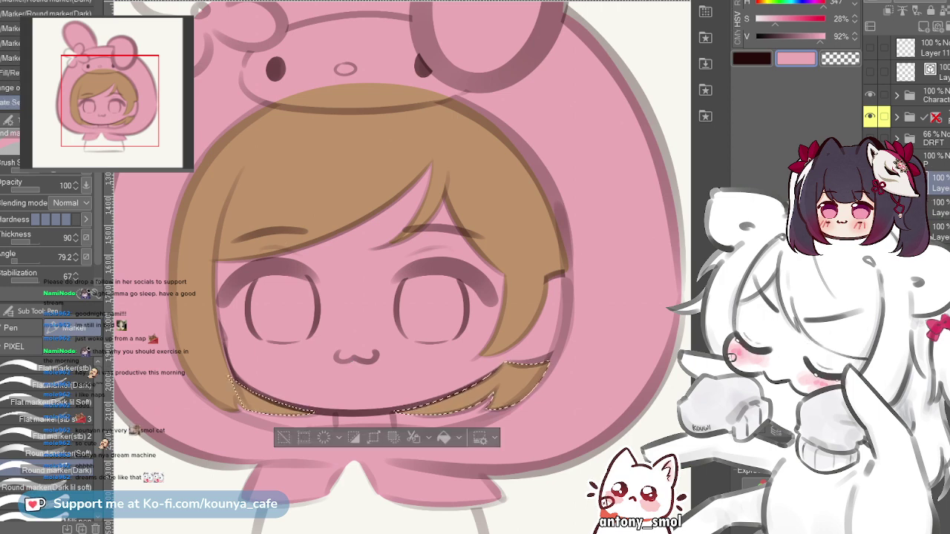
key("ctrl+d")
key("alt+bracketleft")
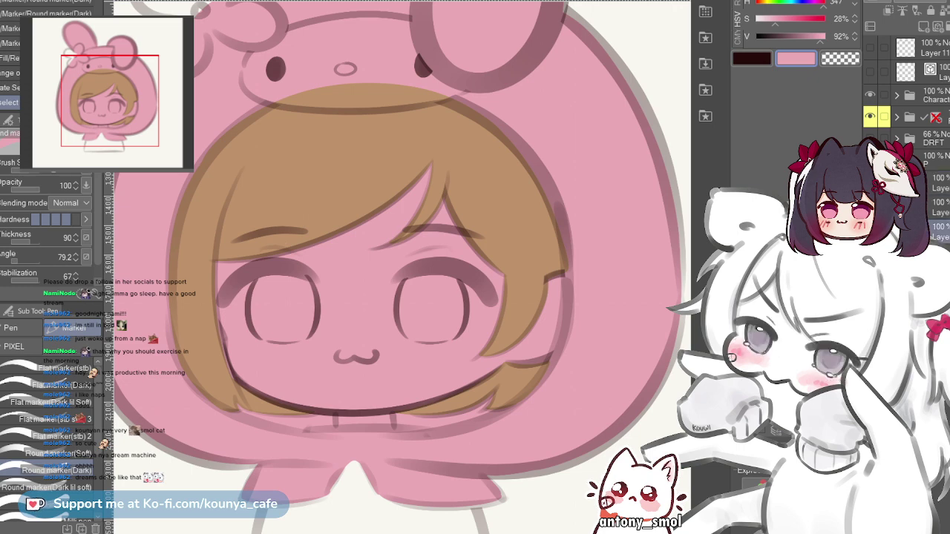
key("ctrl+shift+n")
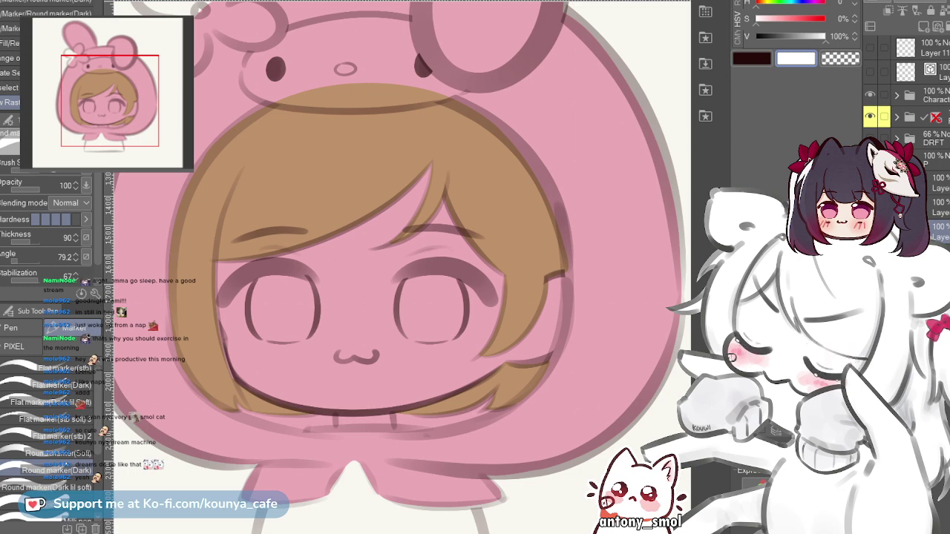
left_click_drag(300, 396, 290, 401)
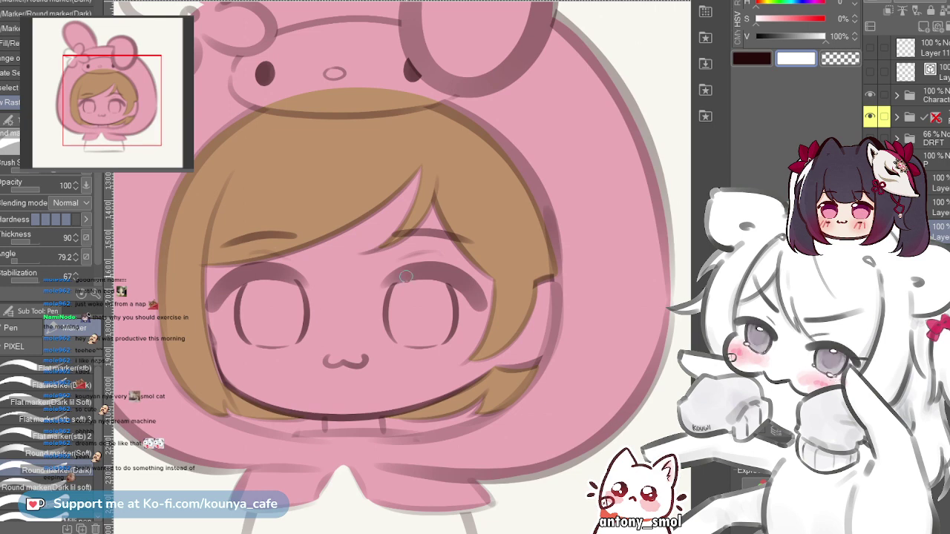
mouse_move(252, 264)
left_mouse_down()
mouse_move(272, 254)
mouse_move(284, 270)
left_mouse_up()
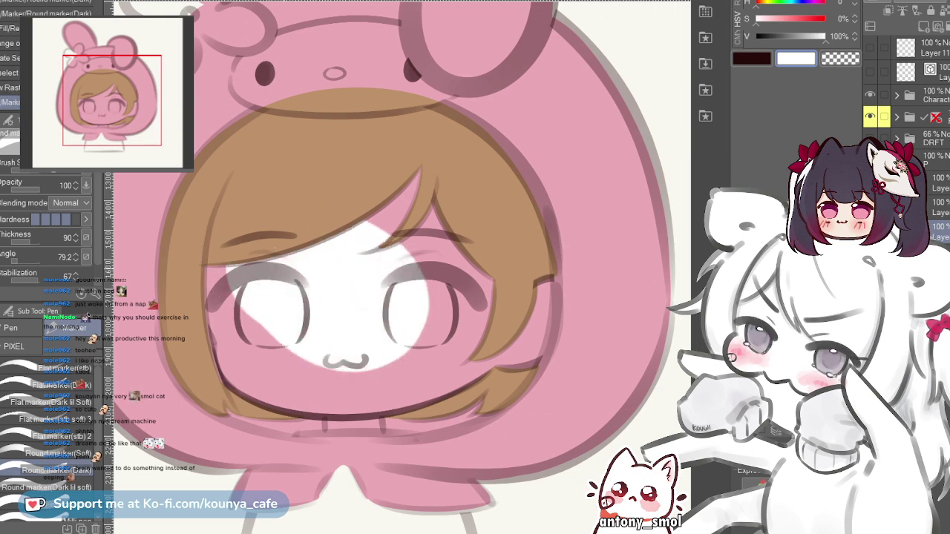
key("ctrl+z")
- Pick the pale skin colour from the finished cat-hood drawing and return to the bunny-hood drawing
key("ctrl+Tab")
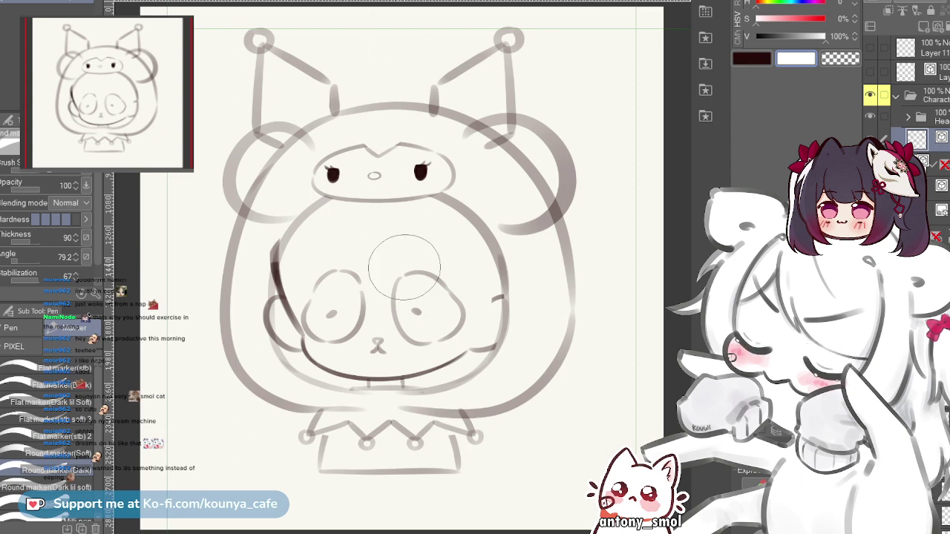
key("ctrl+Tab")
key("ctrl+Tab")
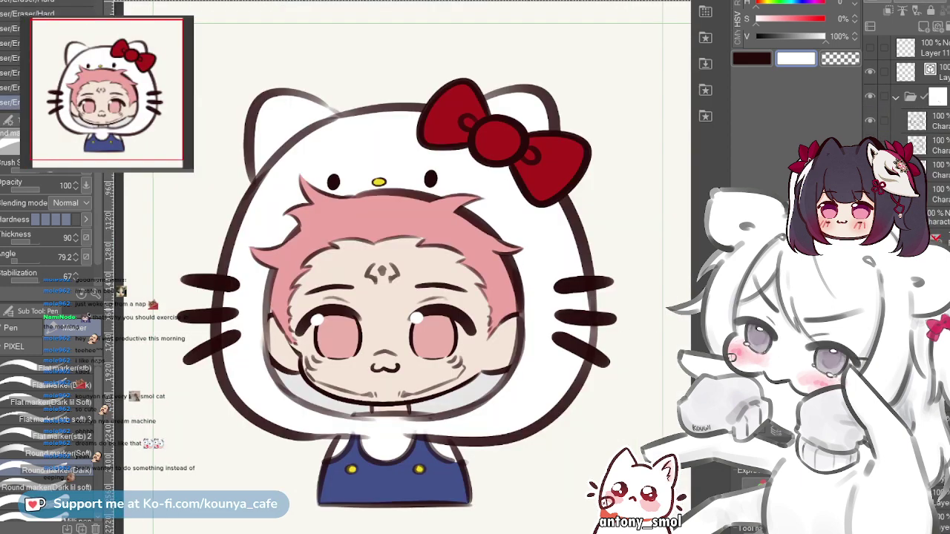
scroll(906, 119, "down", 1)
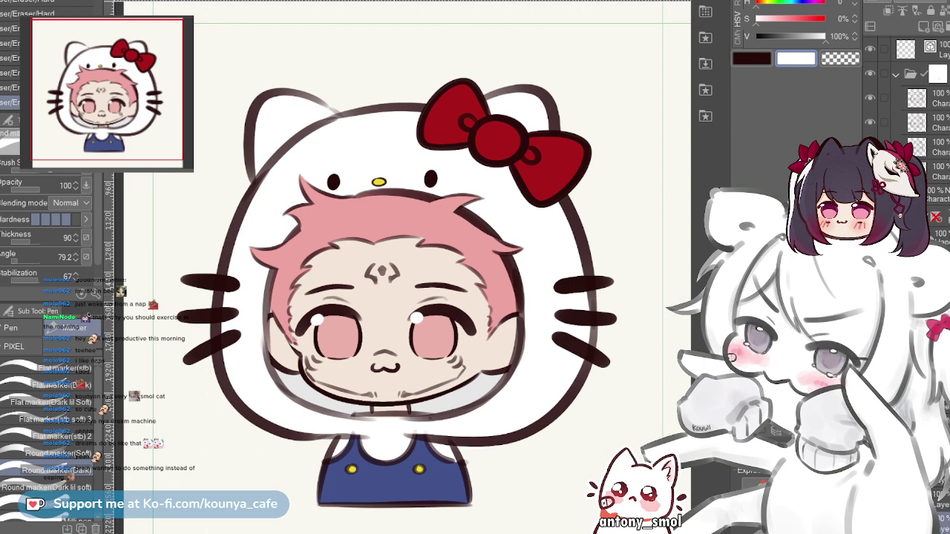
left_click(498, 6, "alt")
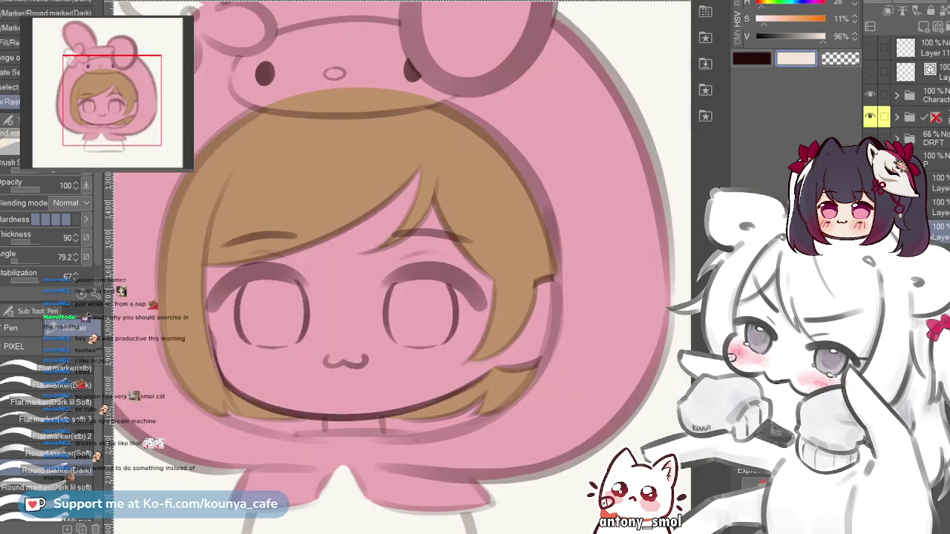
- Block in the forehead, eyes and mouth area with the pale skin colour using broad marker strokes on the new layer
left_click_drag(238, 312, 283, 312)
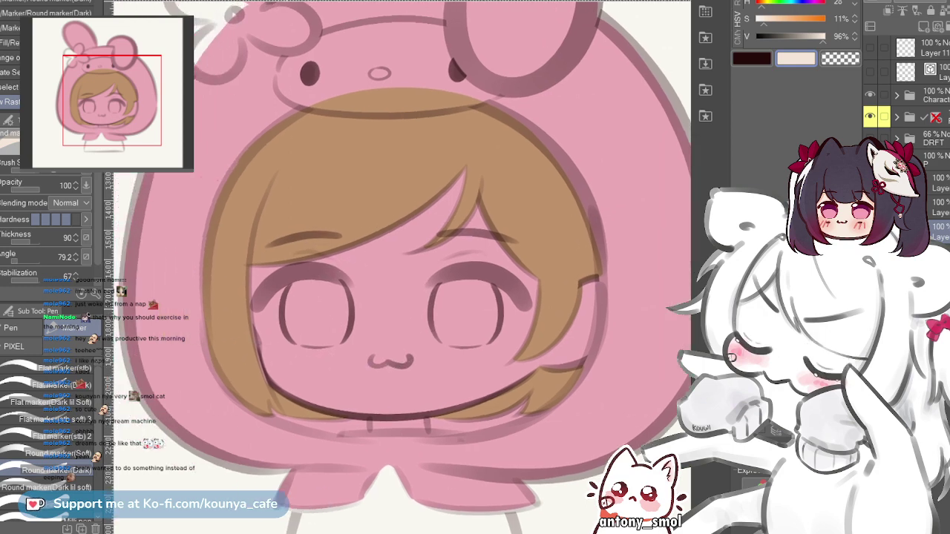
mouse_move(342, 255)
left_mouse_down()
mouse_move(313, 261)
mouse_move(384, 314)
mouse_move(337, 290)
left_mouse_up()
mouse_move(280, 271)
left_mouse_down()
mouse_move(402, 322)
mouse_move(292, 308)
mouse_move(391, 243)
left_mouse_up()
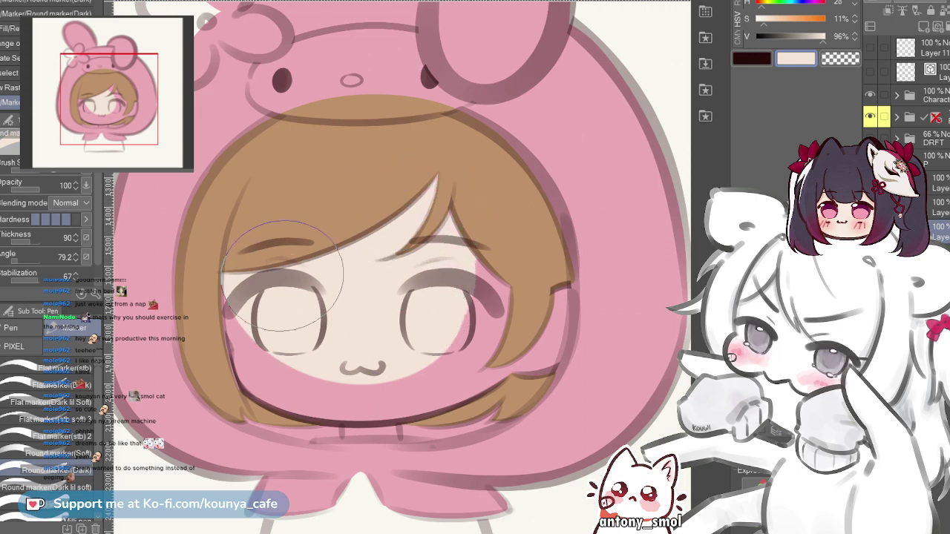
mouse_move(287, 277)
left_mouse_down()
mouse_move(259, 279)
mouse_move(284, 320)
mouse_move(415, 327)
mouse_move(466, 263)
left_mouse_up()
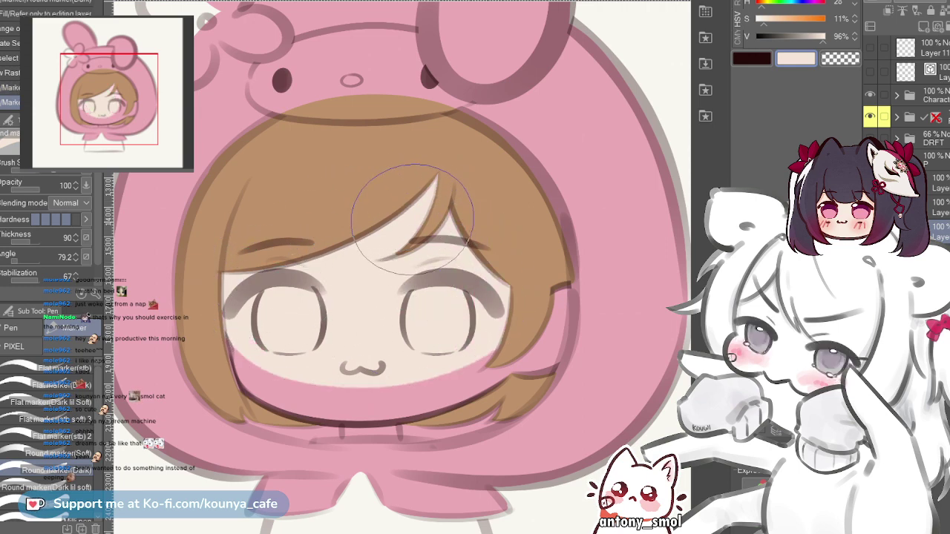
mouse_move(413, 219)
left_mouse_down()
mouse_move(417, 197)
mouse_move(263, 291)
mouse_move(420, 212)
mouse_move(312, 268)
left_mouse_up()
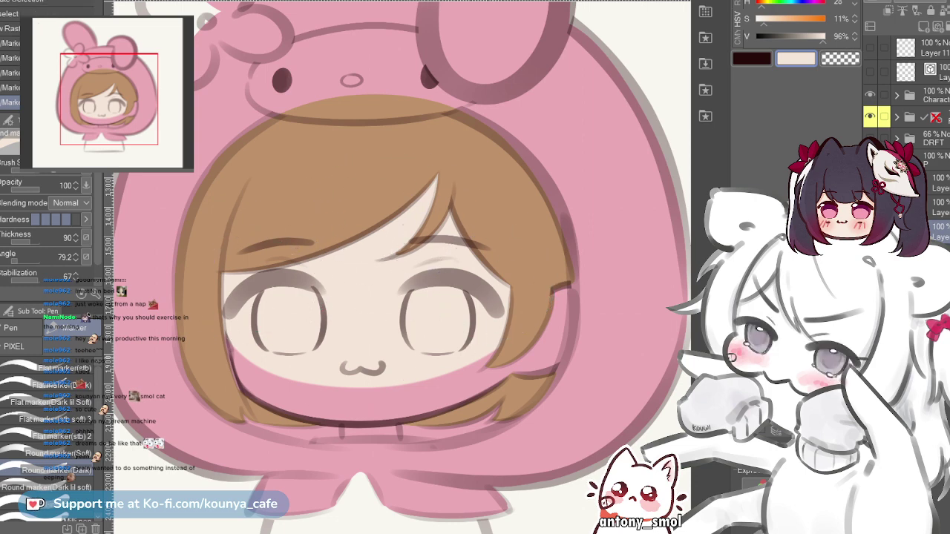
- Reduce the marker size and try skin-coloured strokes along the unfilled lower cheek, undoing those that do not fit
scroll(326, 338, "up", 1)
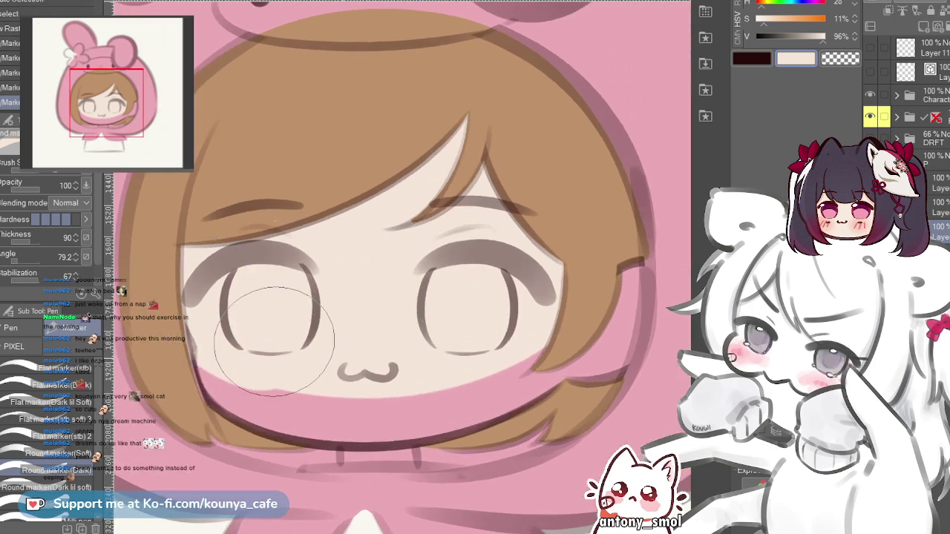
left_click_drag(274, 342, 392, 350)
key("ctrl+z")
key("bracketleft")
key("bracketleft")
key("bracketleft")
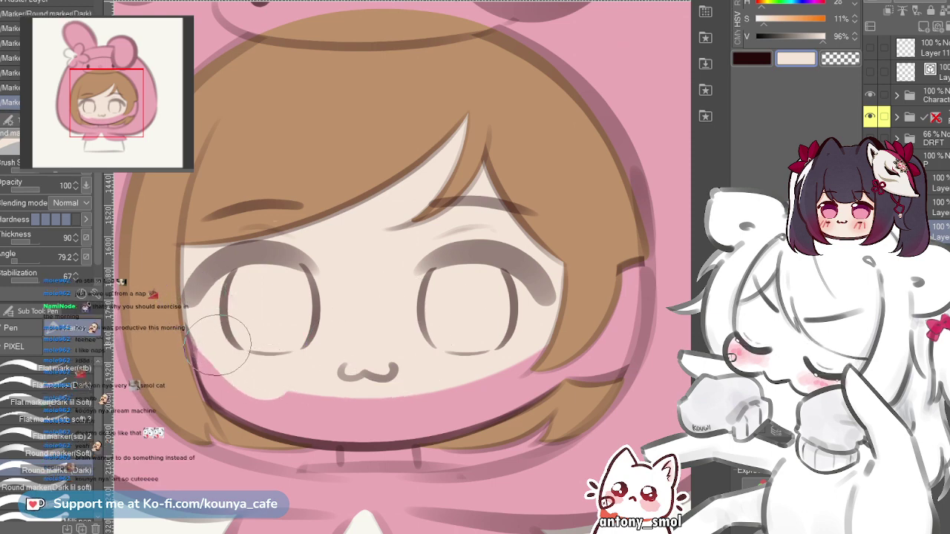
left_click_drag(199, 355, 319, 404)
key("ctrl+z")
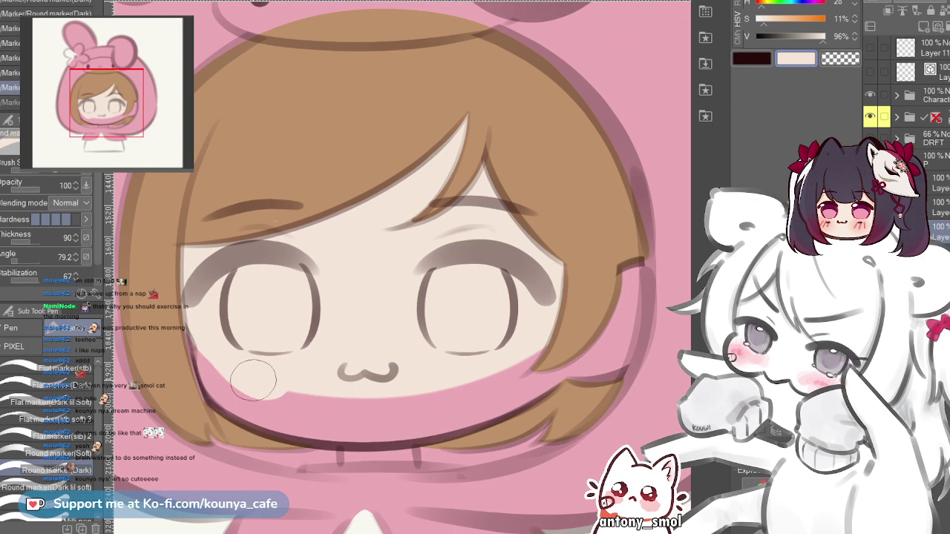
- Mirror the canvas and extend the skin colour down to the chin line, undoing the last stroke that does not fit
key("h")
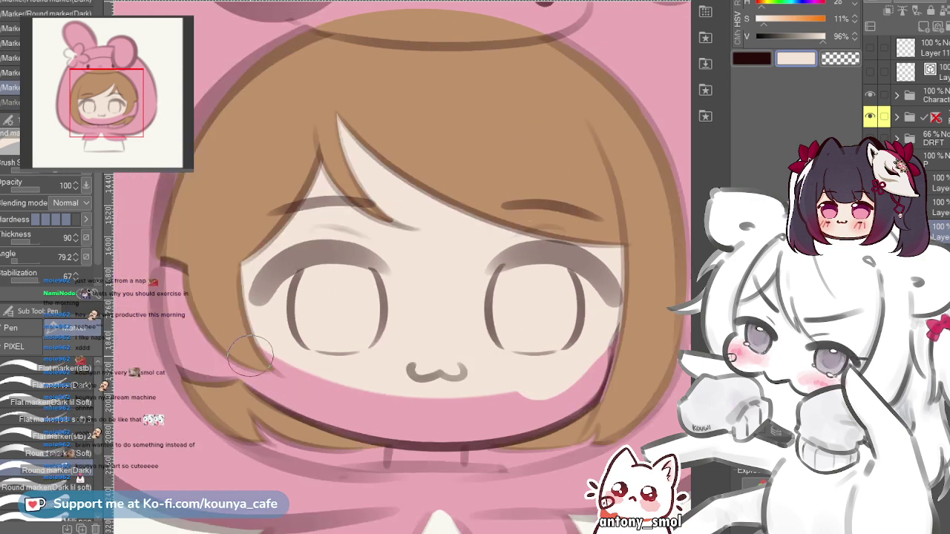
mouse_move(264, 347)
left_mouse_down()
mouse_move(458, 392)
mouse_move(464, 359)
left_mouse_up()
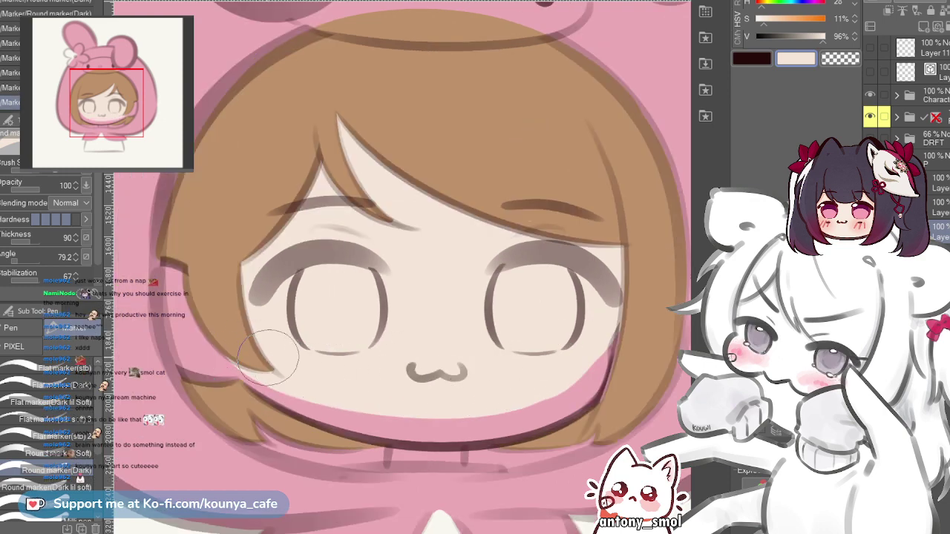
mouse_move(269, 357)
left_mouse_down()
mouse_move(433, 403)
mouse_move(594, 386)
left_mouse_up()
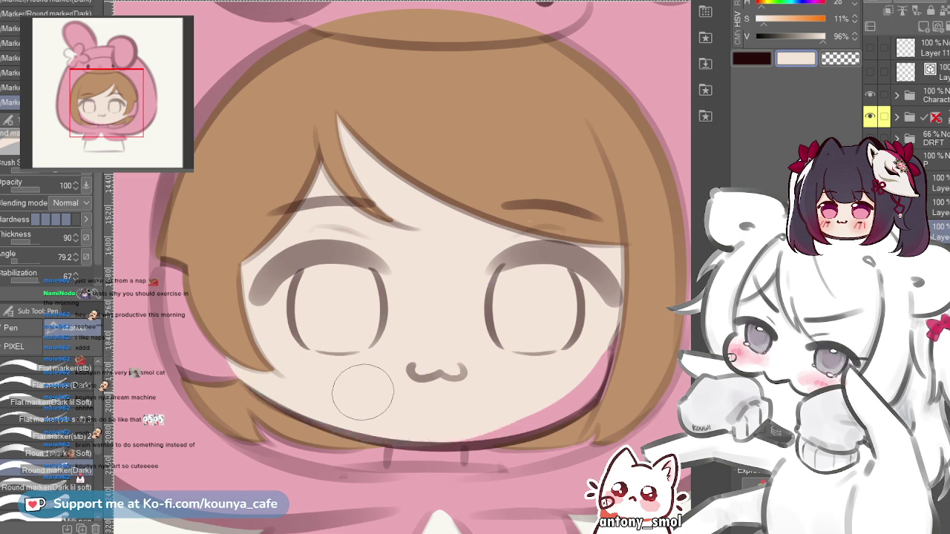
key("ctrl+z")
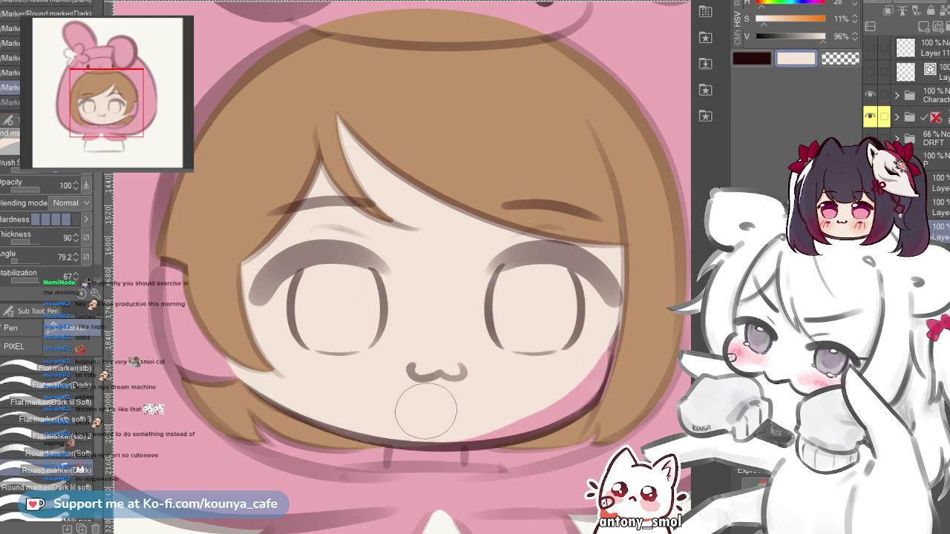
- Cover the remaining pink along the jaw up to the cheek outline with the skin colour, and flip the canvas back
scroll(592, 438, "up", 2)
left_click_drag(591, 438, 441, 416)
scroll(314, 371, "up", 1)
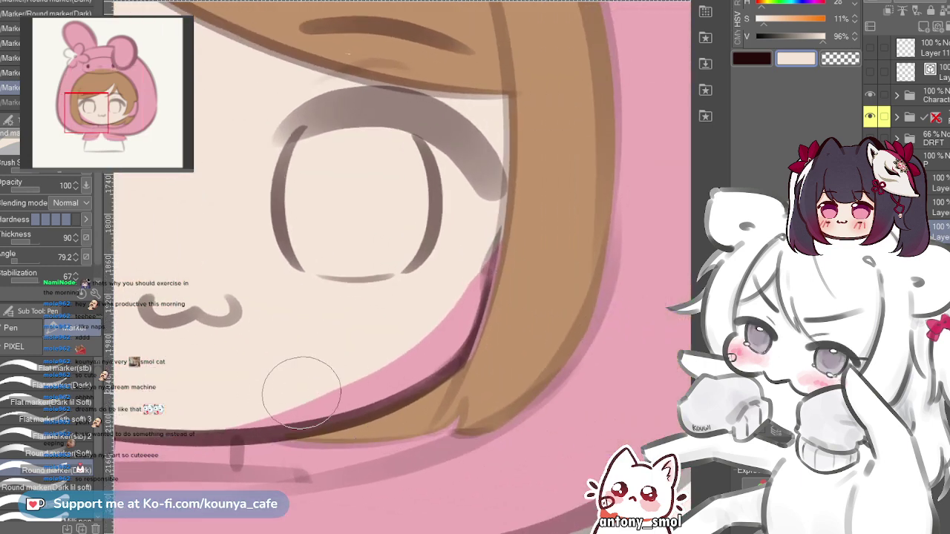
left_click_drag(227, 392, 315, 409)
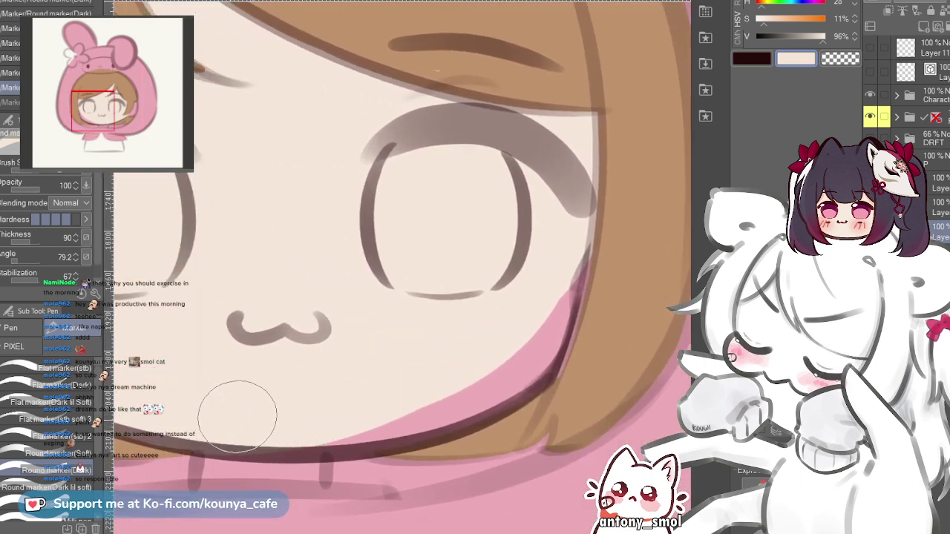
left_click_drag(269, 427, 535, 325)
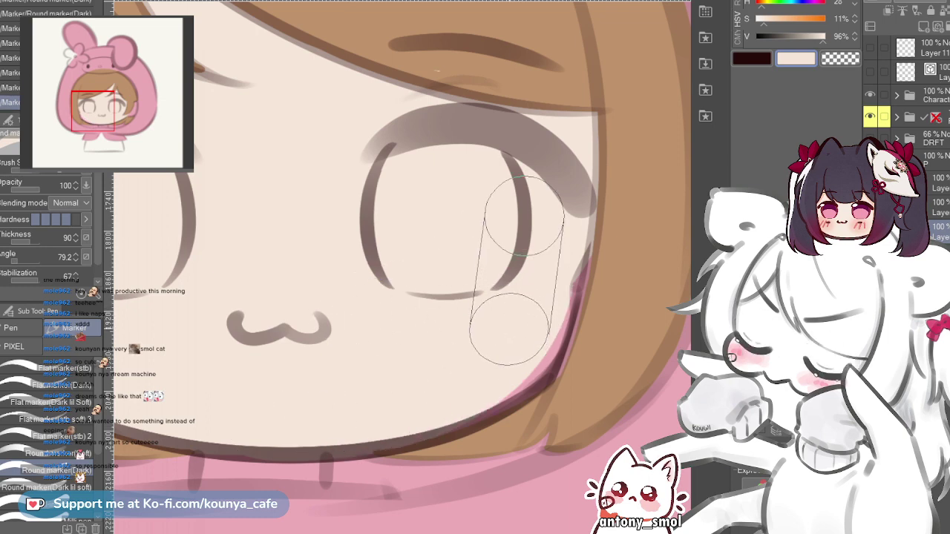
key("shift+h")
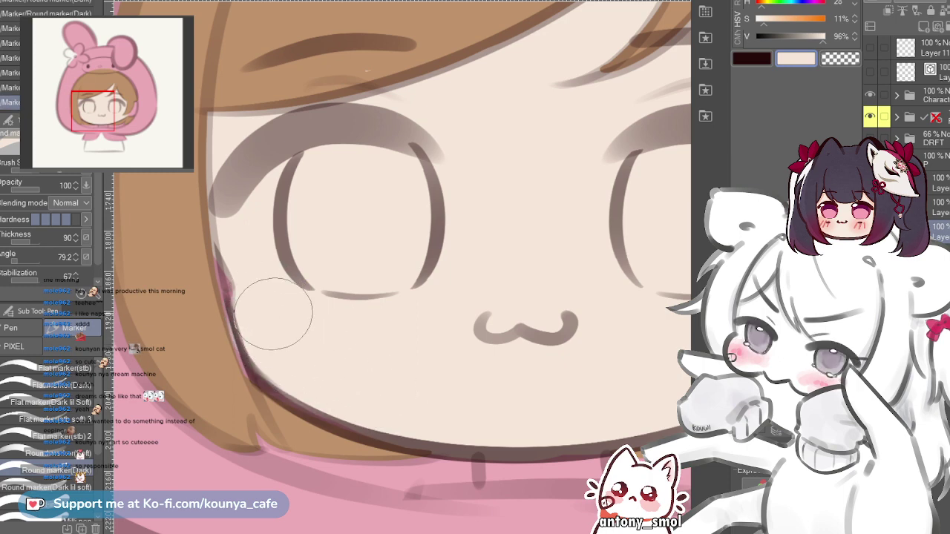
- Paint the visible ear beside the hair in the skin colour, replacing the first stroke with a rounder, fuller shape
scroll(290, 301, "down", 3)
left_click_drag(342, 297, 240, 312)
scroll(207, 263, "up", 1)
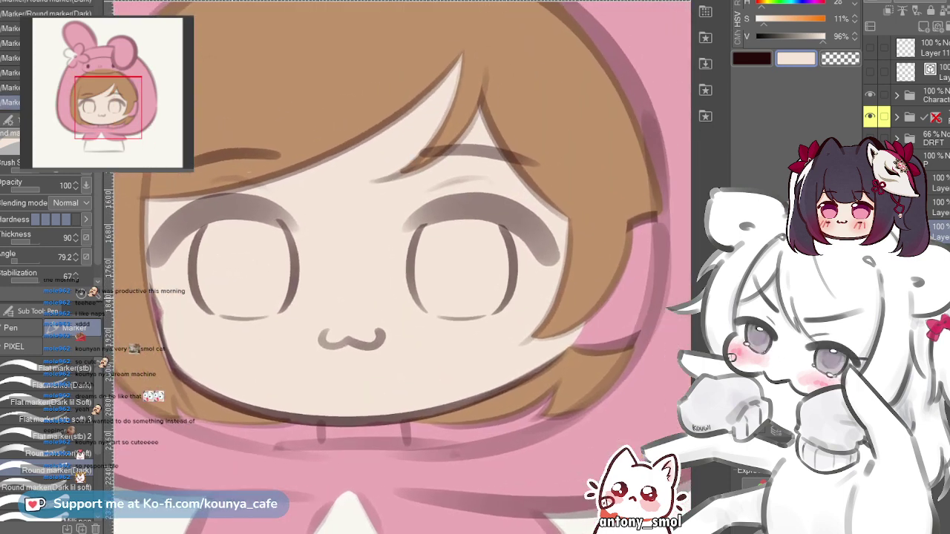
left_click_drag(177, 296, 207, 301)
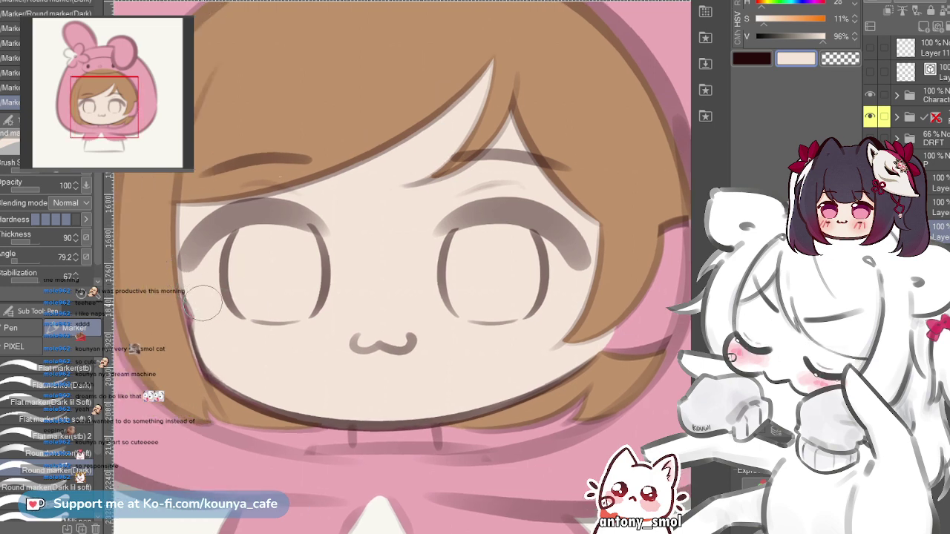
scroll(305, 236, "down", 1)
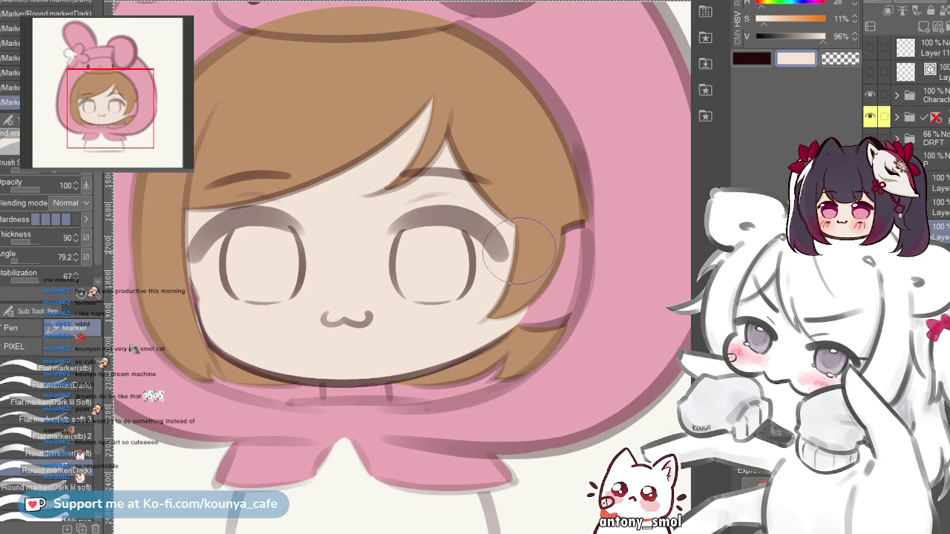
scroll(519, 252, "up", 1)
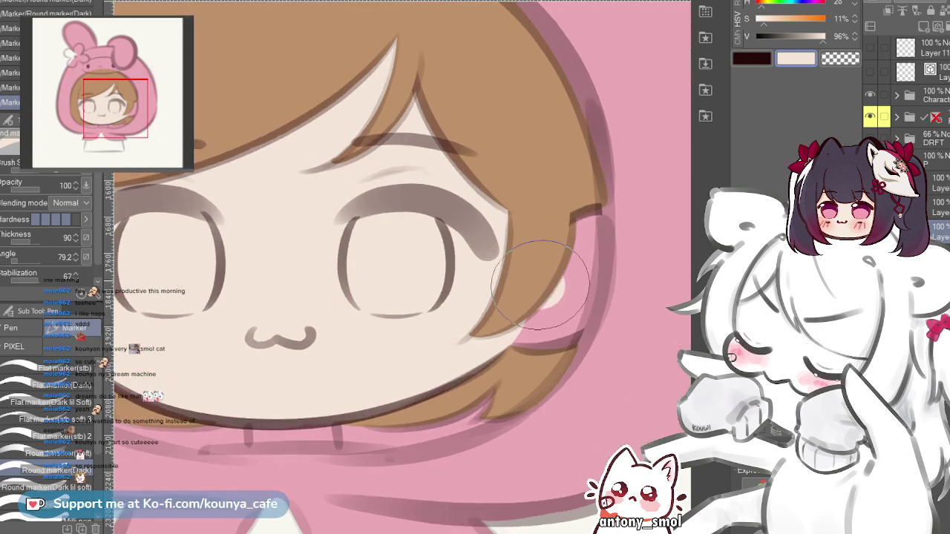
mouse_move(541, 285)
left_mouse_down()
mouse_move(594, 277)
mouse_move(549, 314)
mouse_move(503, 316)
left_mouse_up()
key("ctrl+z")
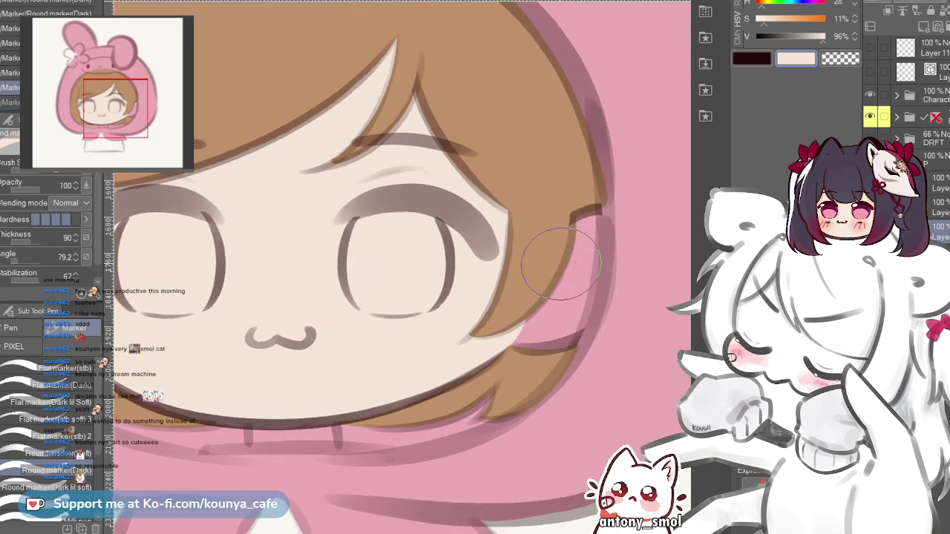
mouse_move(562, 264)
left_mouse_down()
mouse_move(604, 253)
mouse_move(574, 302)
mouse_move(540, 315)
left_mouse_up()
scroll(583, 256, "down", 1)
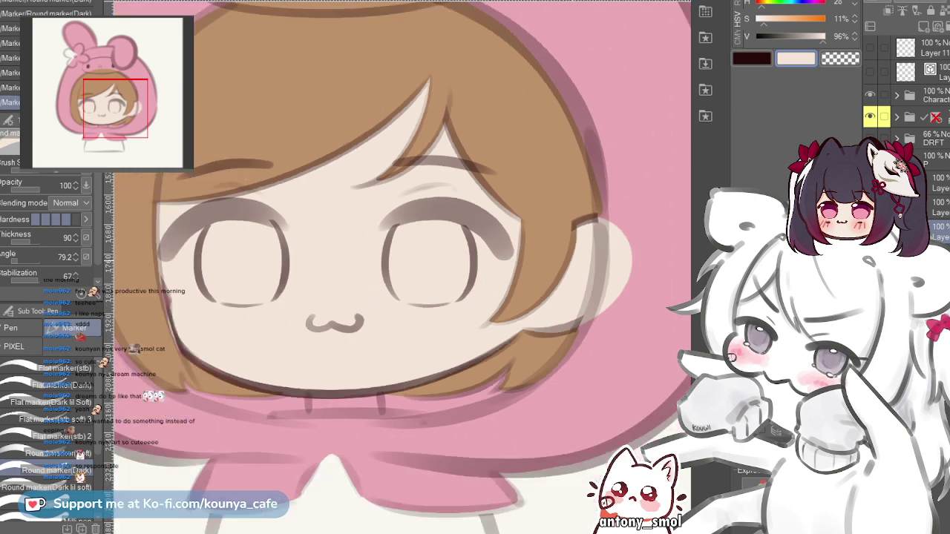
scroll(616, 256, "down", 3)
scroll(476, 243, "up", 2)
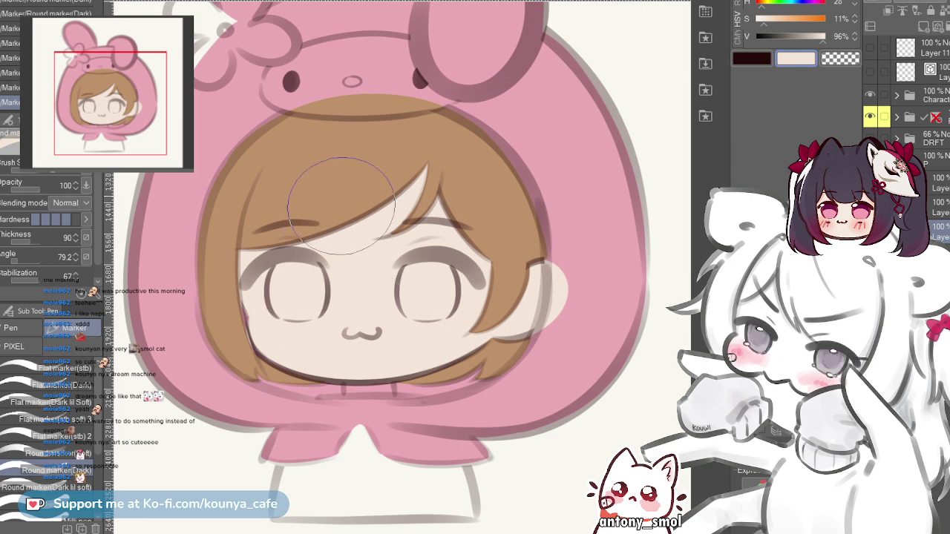
scroll(259, 253, "up", 4)
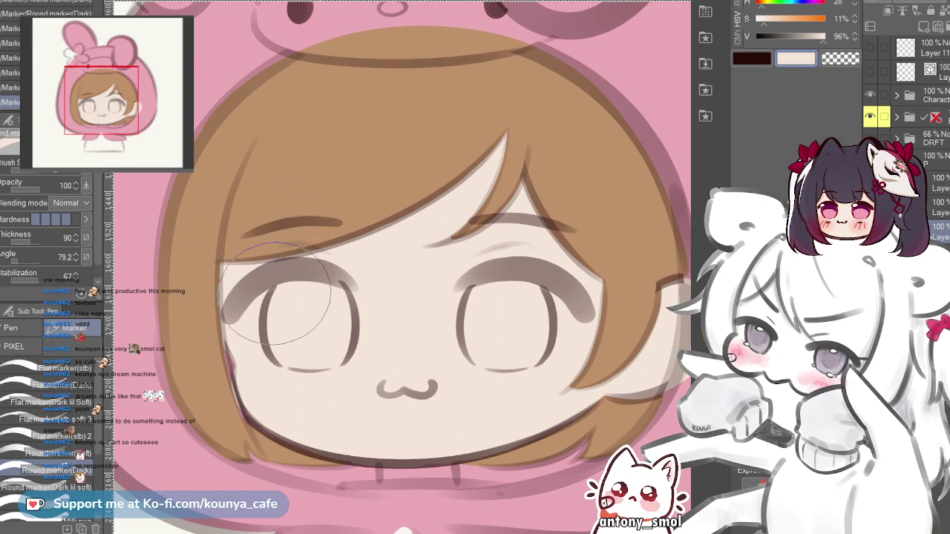
left_click_drag(389, 268, 342, 240)
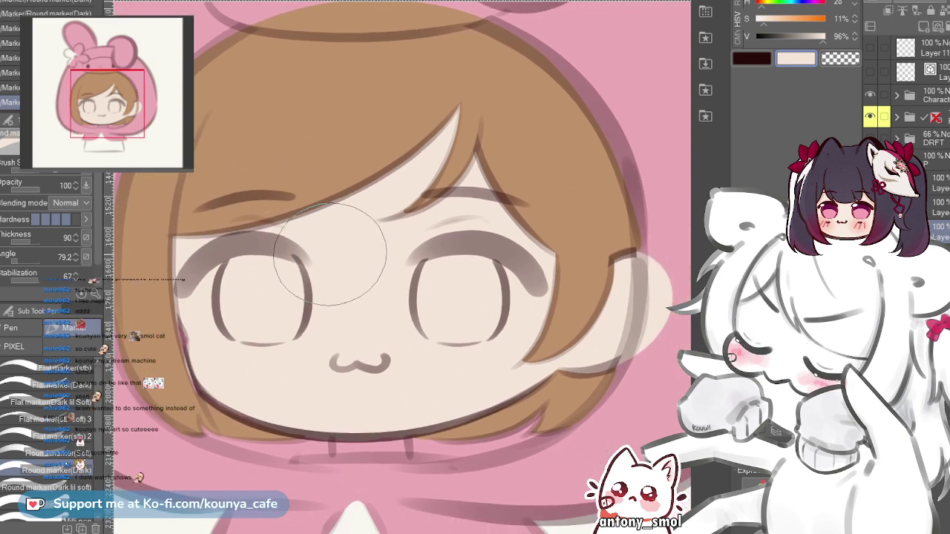
scroll(331, 249, "down", 1)
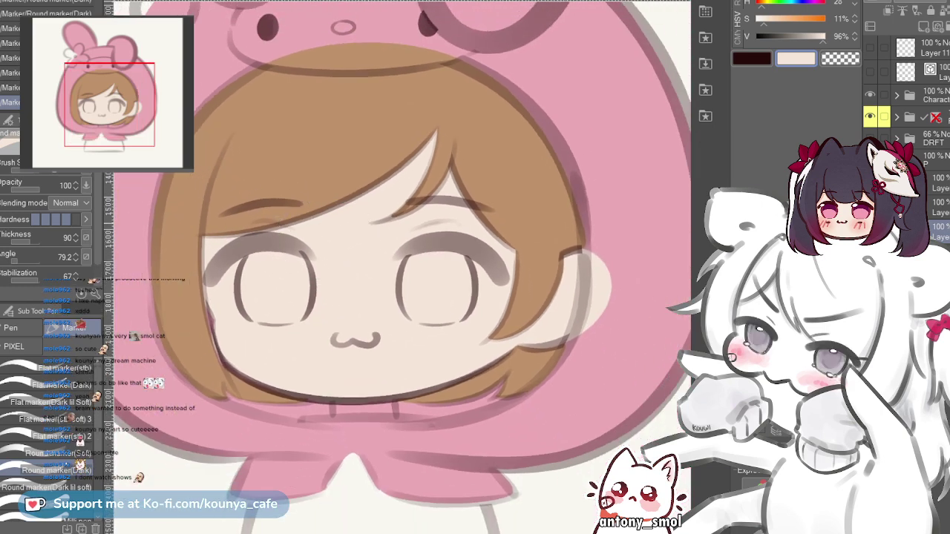
- Paint the neck between its two sketch lines below the chin in the skin colour, using a smaller marker size
scroll(268, 234, "up", 1)
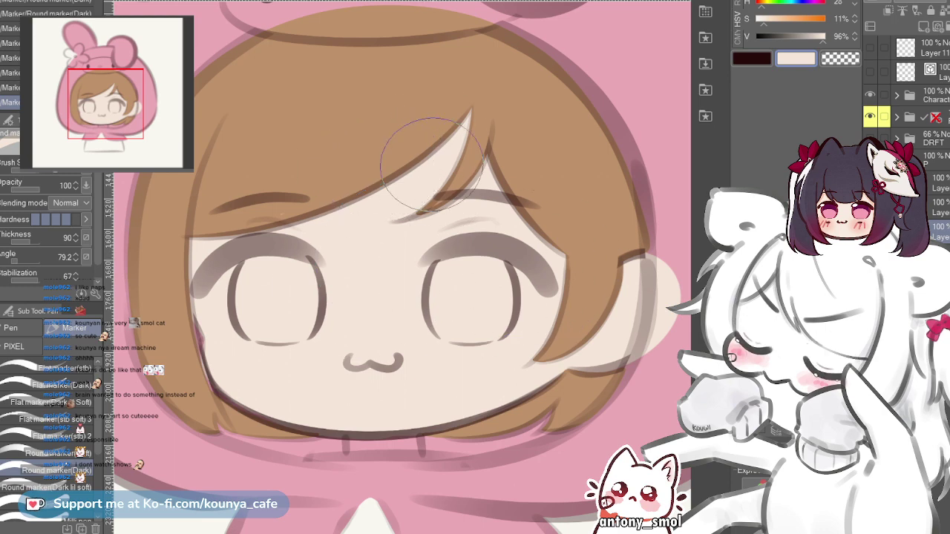
left_click_drag(466, 303, 418, 183)
scroll(334, 239, "up", 2)
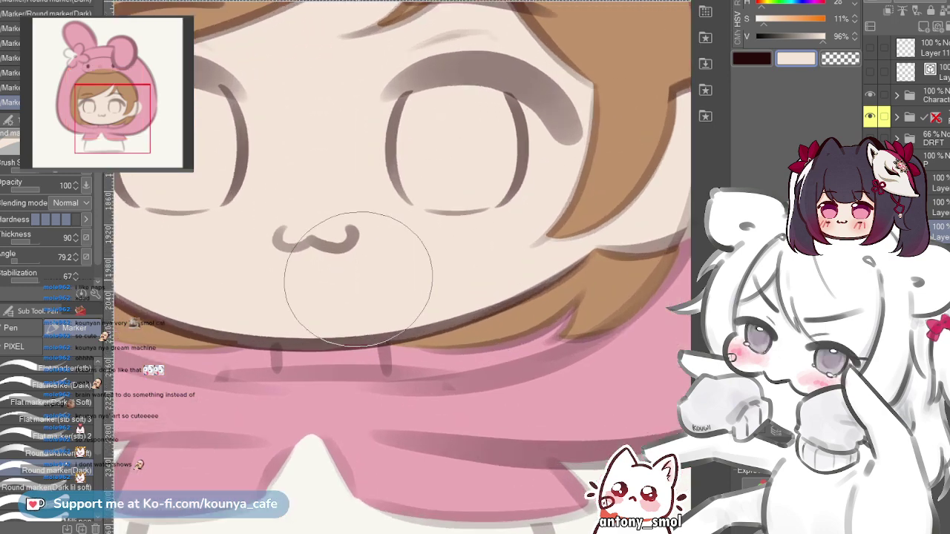
key("bracketleft")
key("bracketleft")
key("bracketleft")
key("bracketleft")
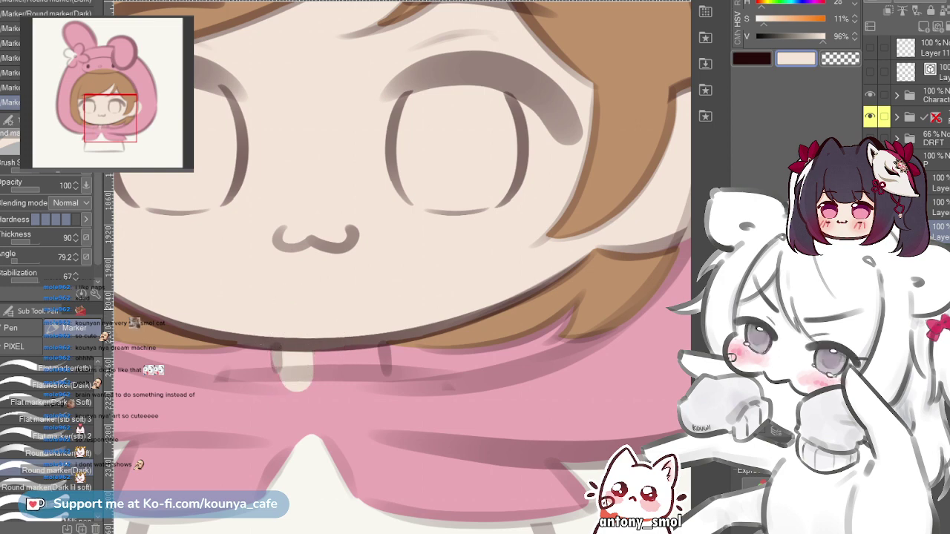
mouse_move(312, 371)
left_mouse_down()
mouse_move(322, 334)
mouse_move(334, 363)
mouse_move(350, 322)
mouse_move(348, 373)
mouse_move(353, 342)
left_mouse_up()
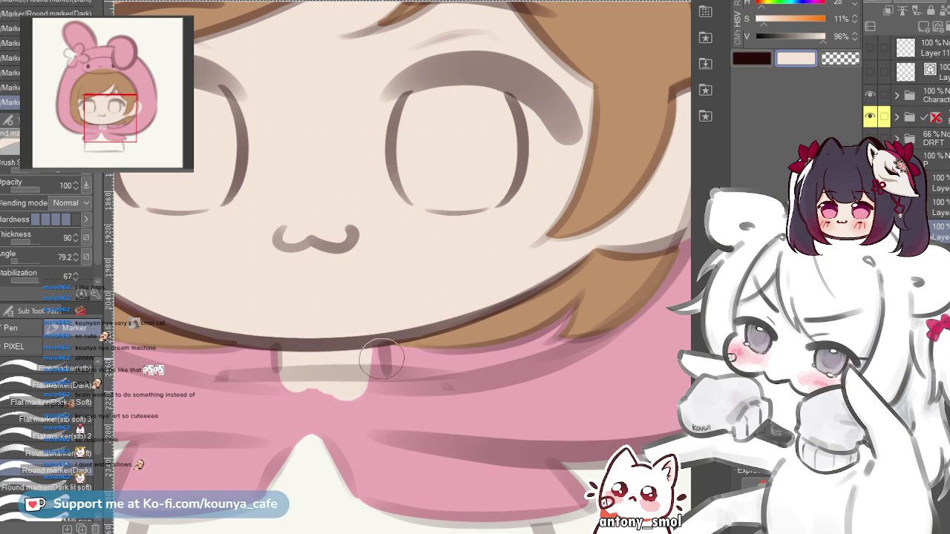
left_click_drag(357, 375, 375, 382)
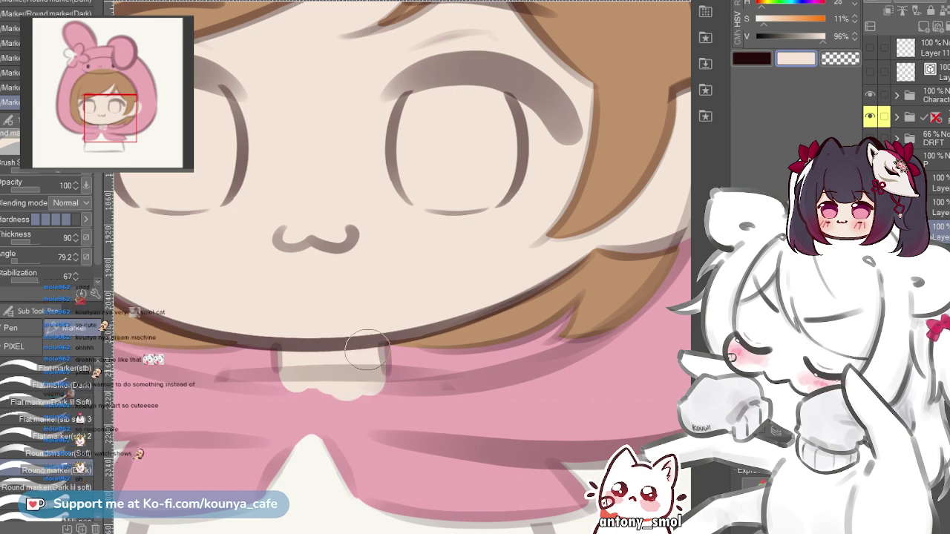
scroll(411, 461, "down", 2)
scroll(367, 332, "up", 2)
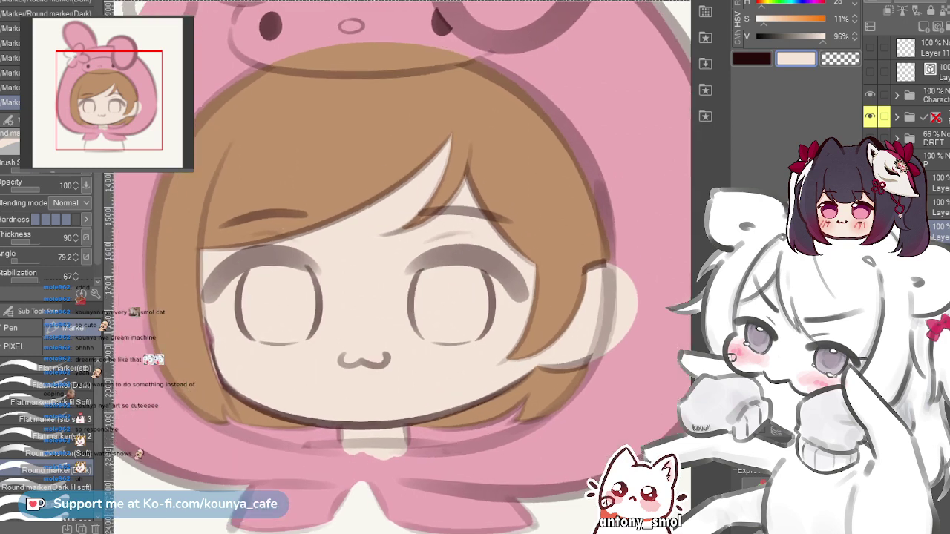
left_click_drag(345, 344, 369, 335)
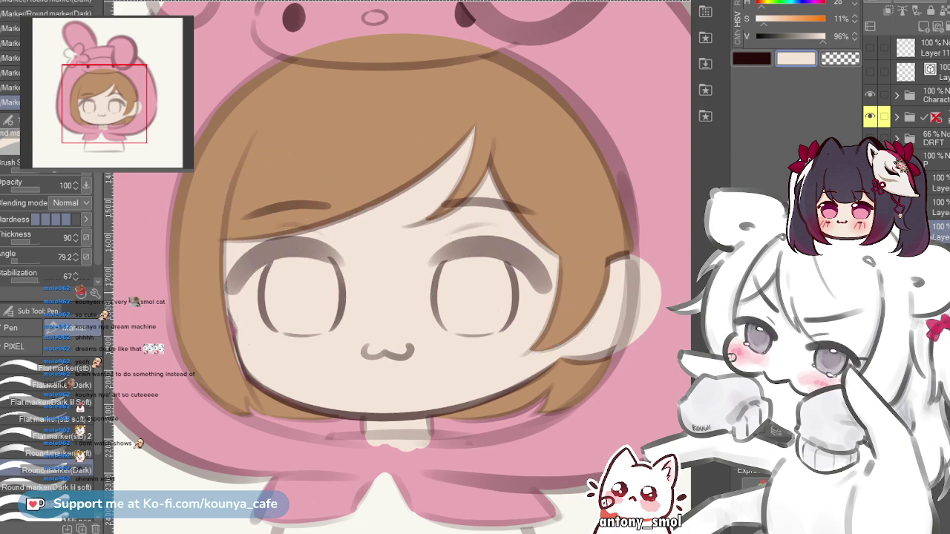
scroll(481, 312, "up", 5)
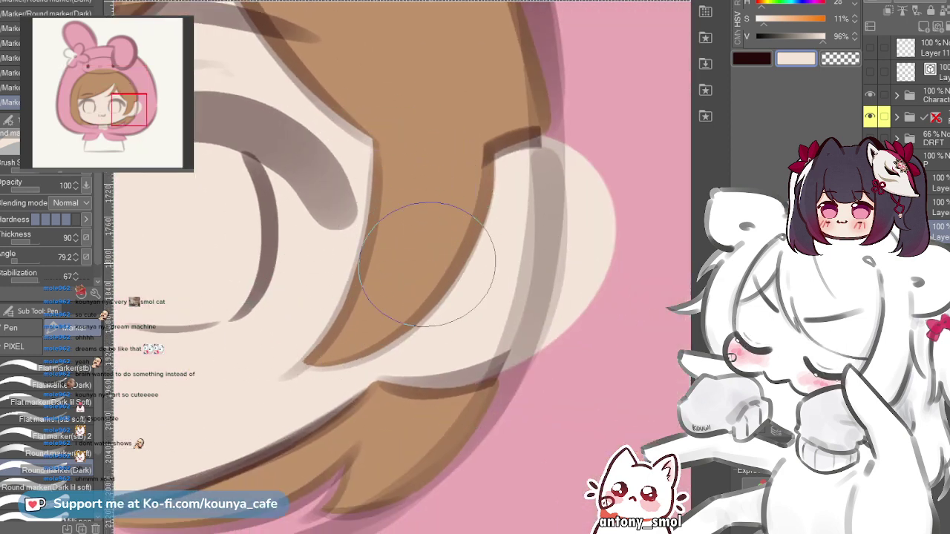
scroll(384, 202, "down", 5)
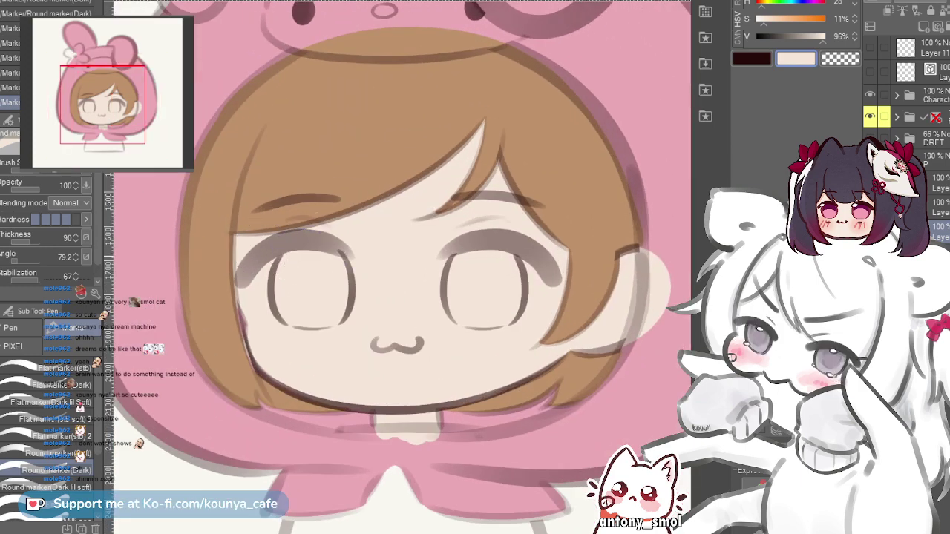
scroll(297, 267, "up", 3)
left_click_drag(342, 290, 310, 277)
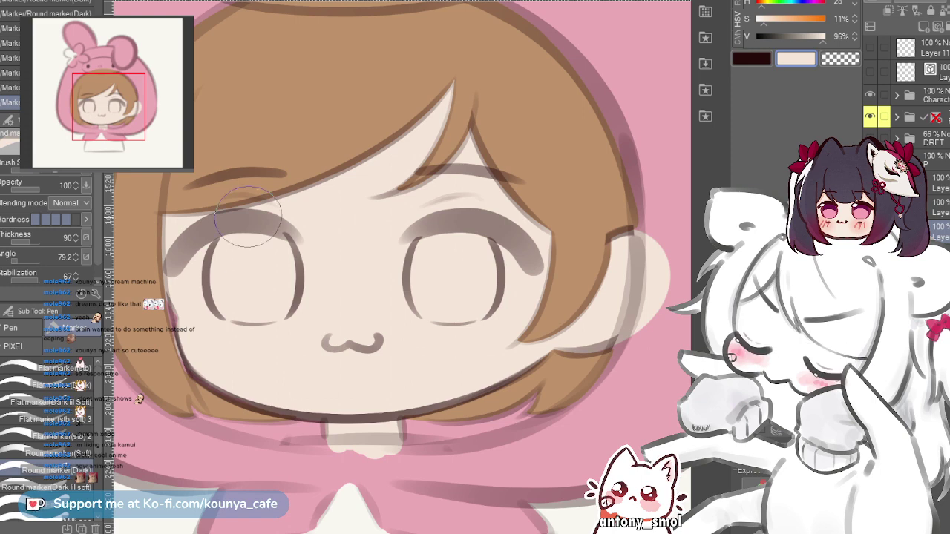
scroll(297, 223, "down", 3)
left_click_drag(279, 228, 303, 269)
scroll(303, 269, "up", 3)
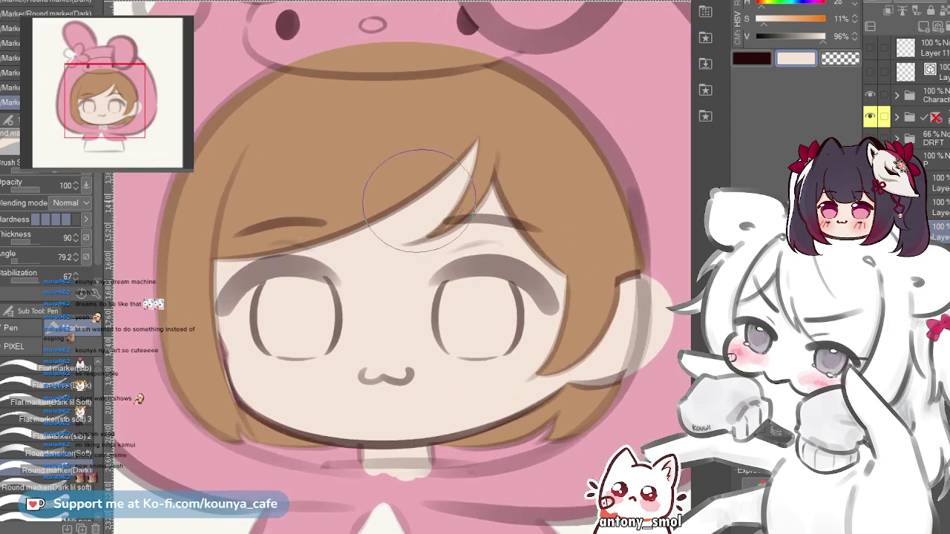
scroll(419, 200, "down", 3)
scroll(349, 274, "up", 4)
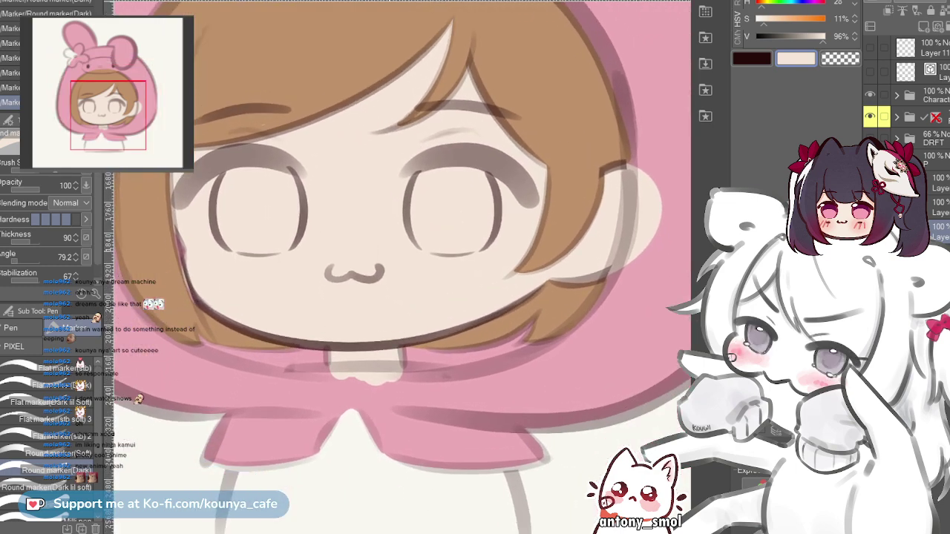
scroll(438, 193, "down", 2)
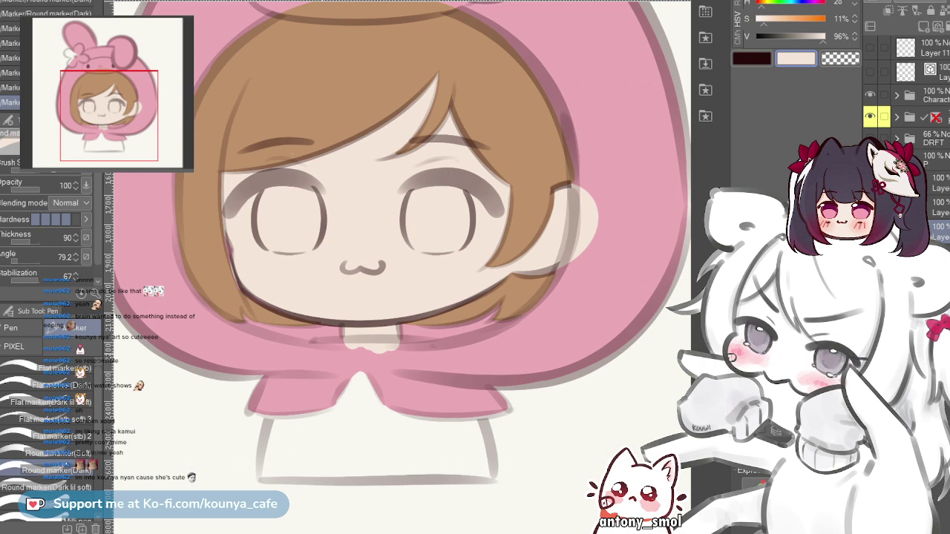
scroll(366, 340, "up", 2)
scroll(415, 343, "up", 1)
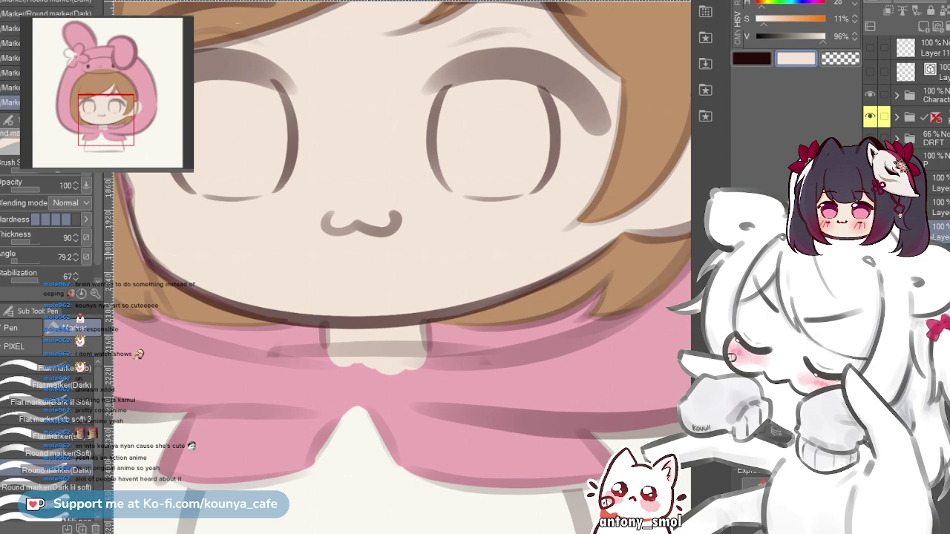
scroll(389, 267, "down", 3)
scroll(389, 267, "up", 1)
scroll(401, 267, "up", 2)
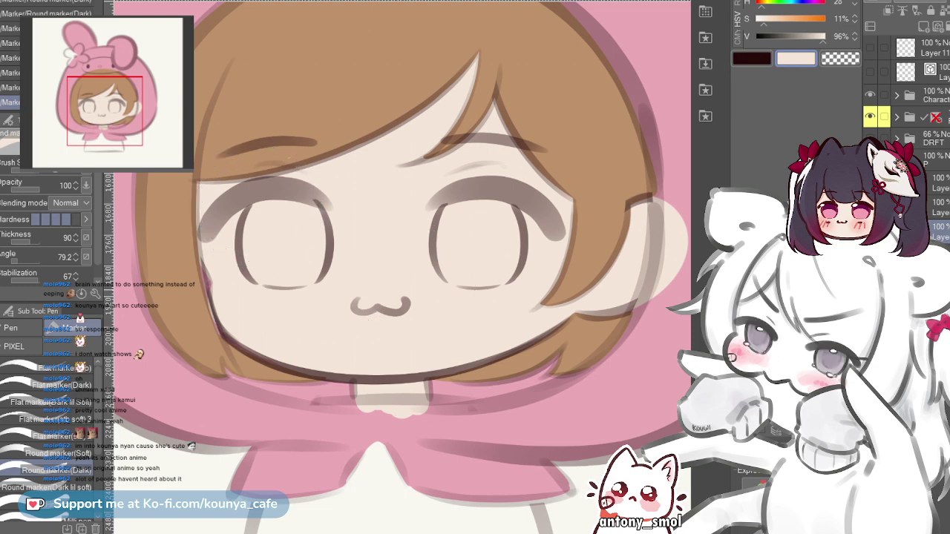
left_click_drag(423, 245, 365, 233)
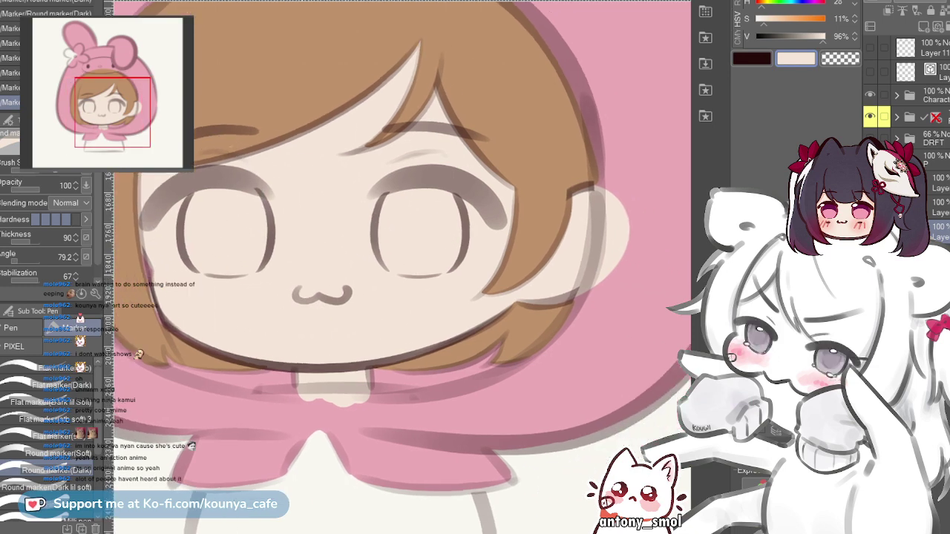
left_click_drag(332, 288, 318, 286)
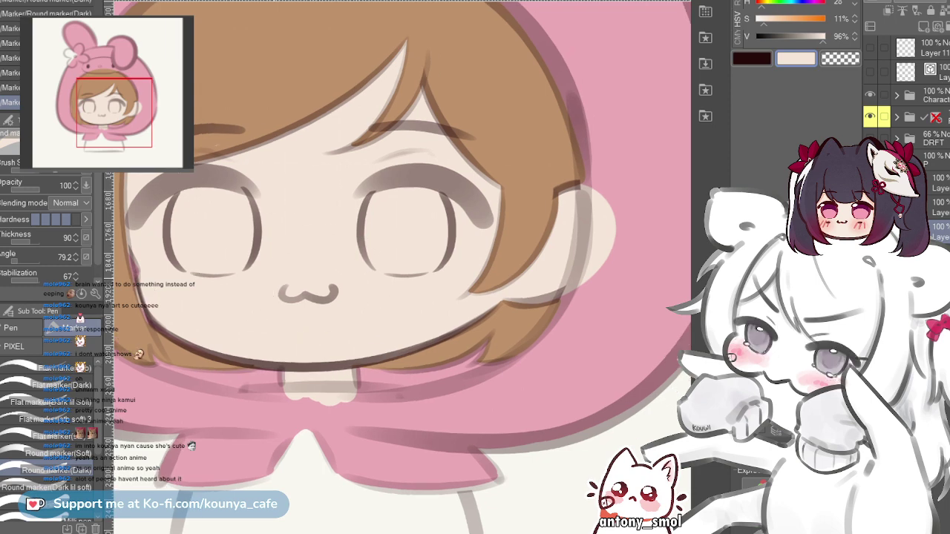
left_click_drag(266, 317, 314, 321)
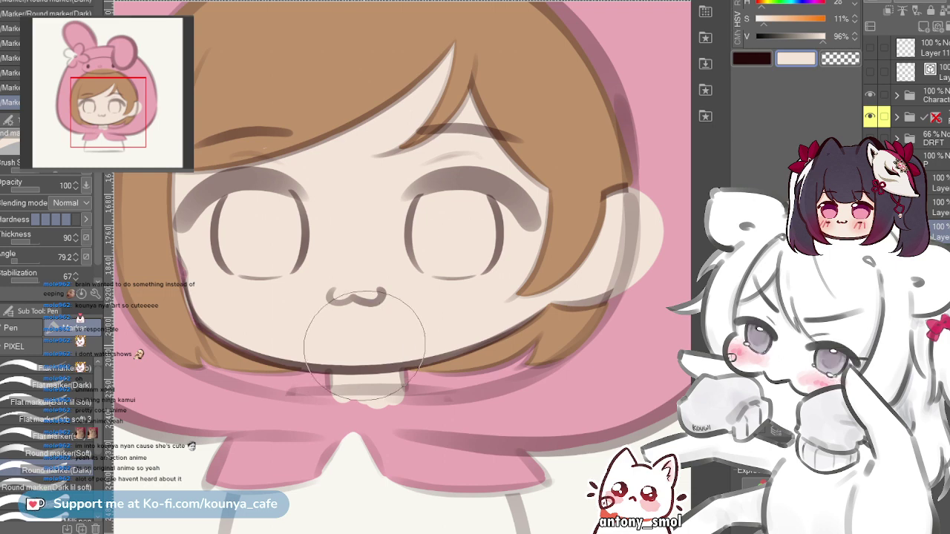
scroll(353, 276, "down", 2)
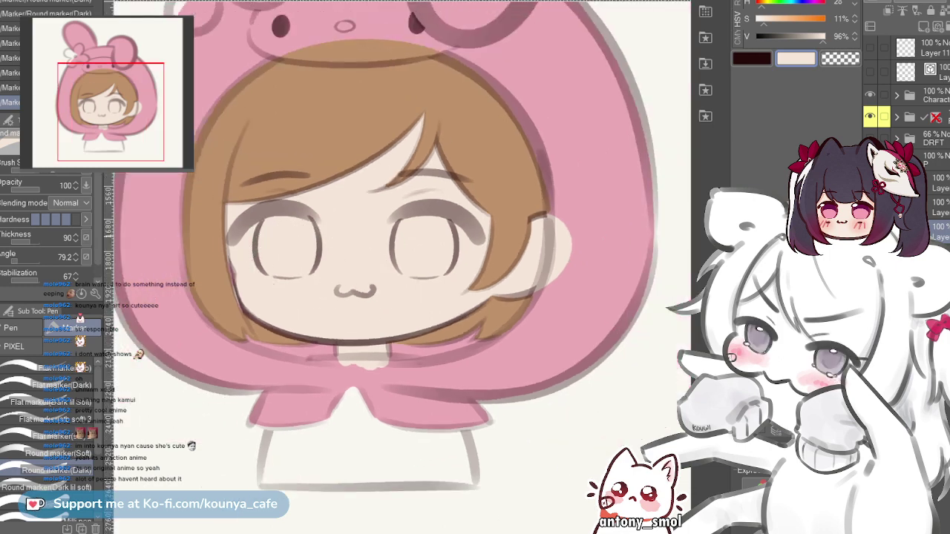
scroll(353, 223, "up", 4)
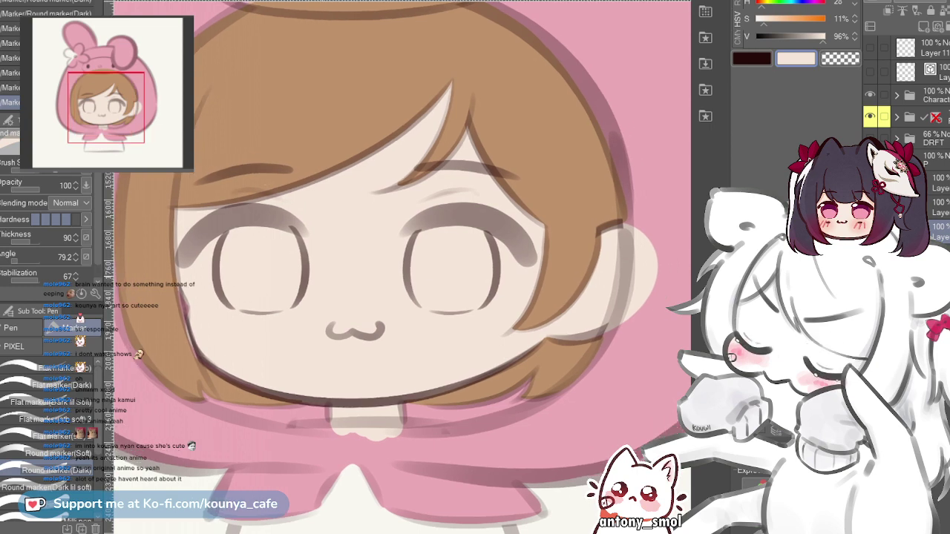
- Switch the colour to an orange with 48% saturation and 91% brightness, and add a new raster layer for the eyes
left_click_drag(273, 242, 308, 254)
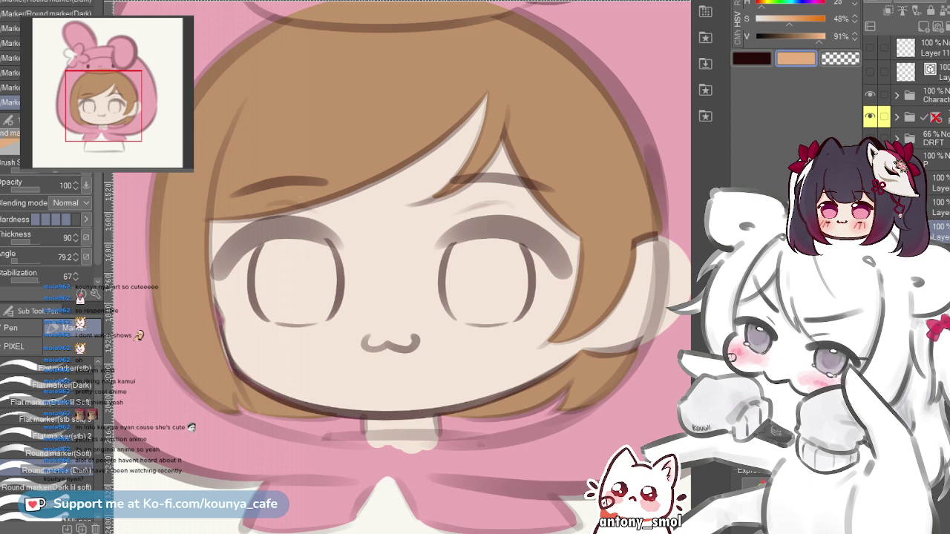
scroll(372, 207, "down", 2)
left_click_drag(369, 173, 361, 222)
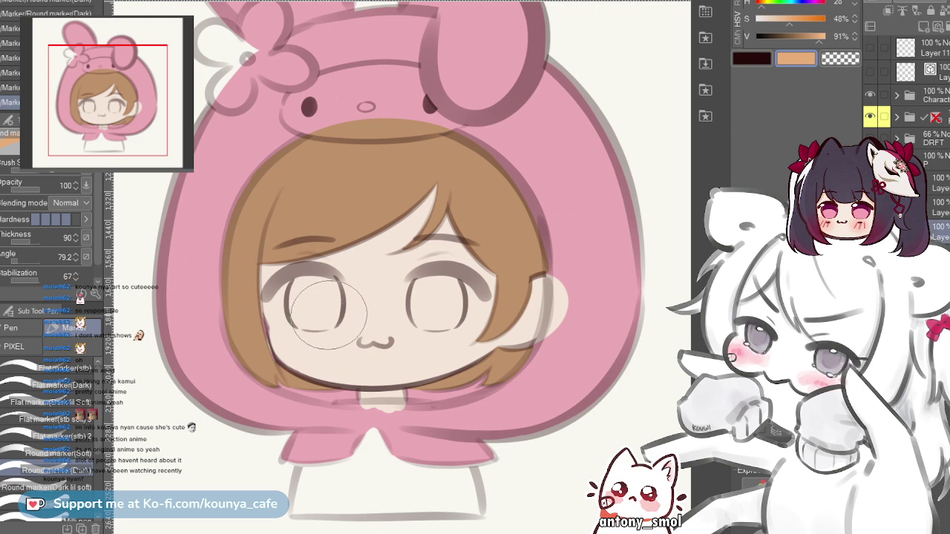
left_click_drag(329, 315, 313, 299)
scroll(313, 300, "up", 1)
scroll(323, 316, "up", 1)
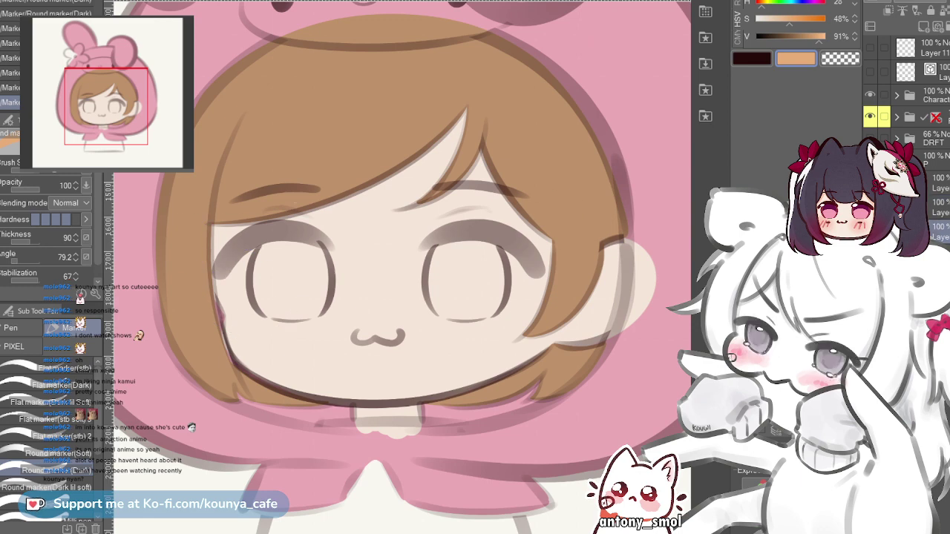
key("alt+]")
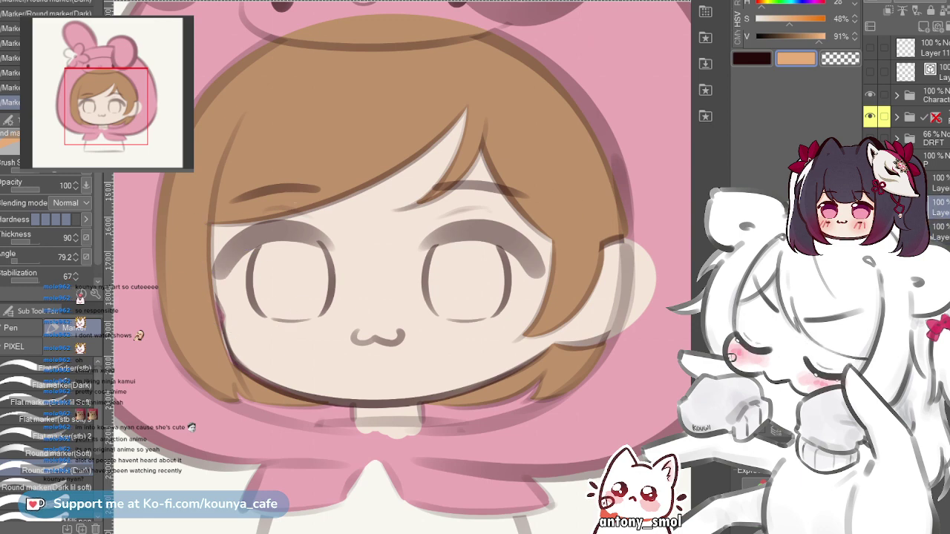
key("ctrl+shift+n")
left_click(906, 227, "ctrl")
key("ctrl+d")
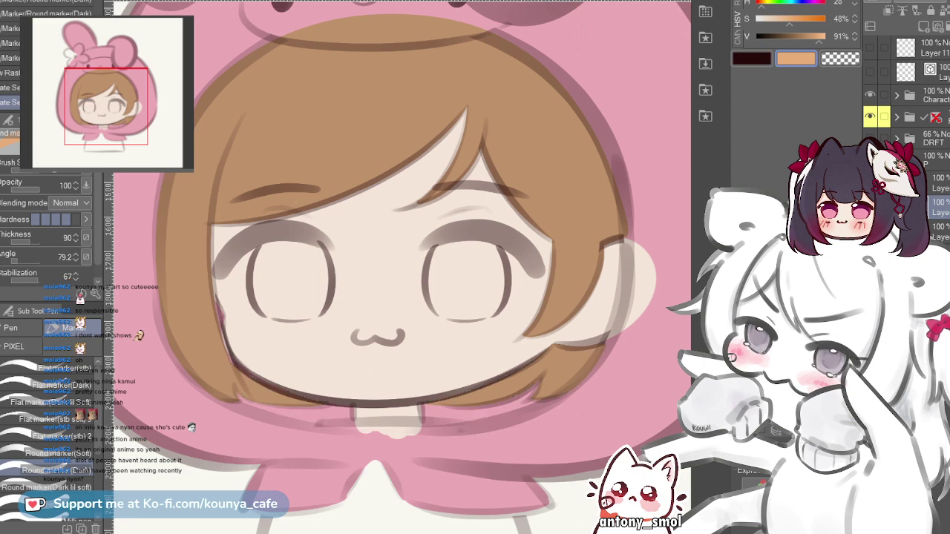
left_click(906, 202, "ctrl")
key("ctrl+d")
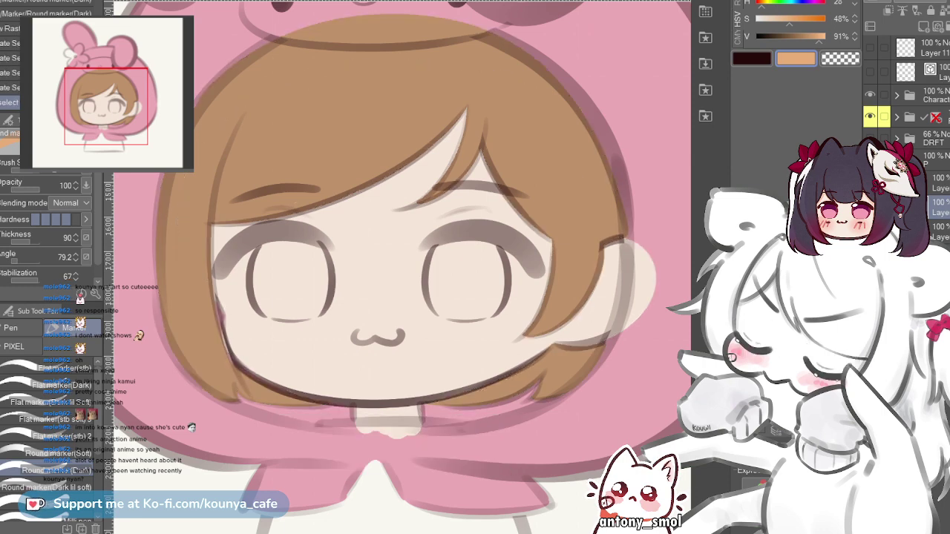
- Test an orange dab in the left eye, then clear it and change to a golden yellow with 43% saturation and 90% brightness
left_click_drag(350, 270, 286, 272)
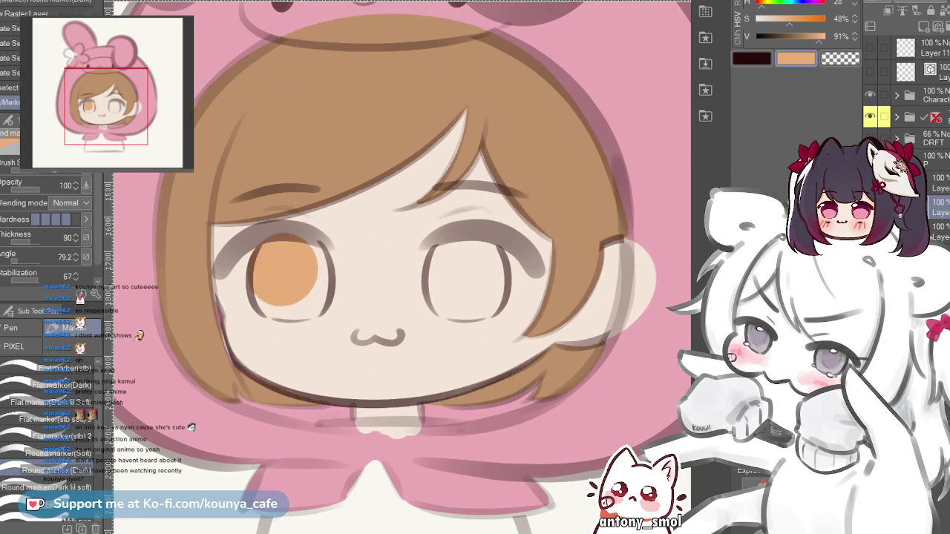
left_click_drag(415, 238, 446, 265)
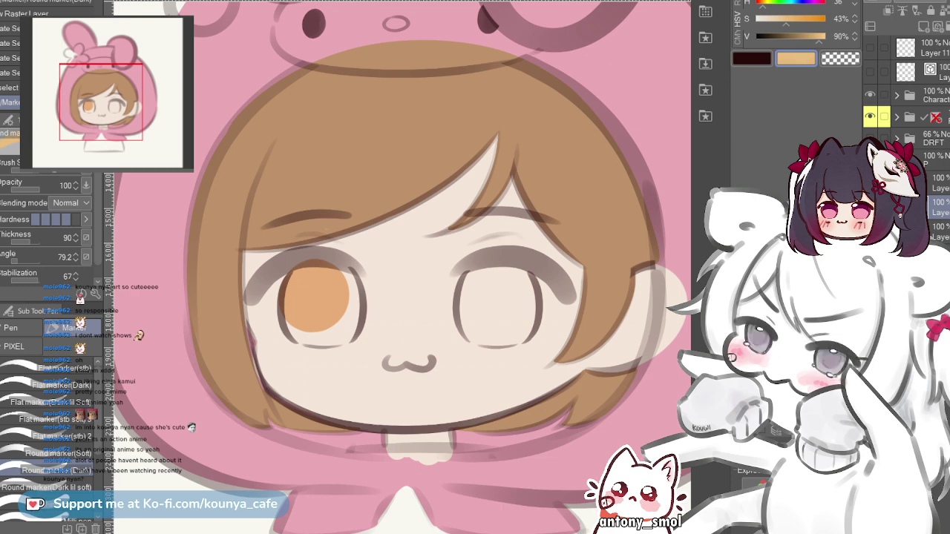
scroll(343, 300, "up", 2)
left_click_drag(358, 315, 316, 301)
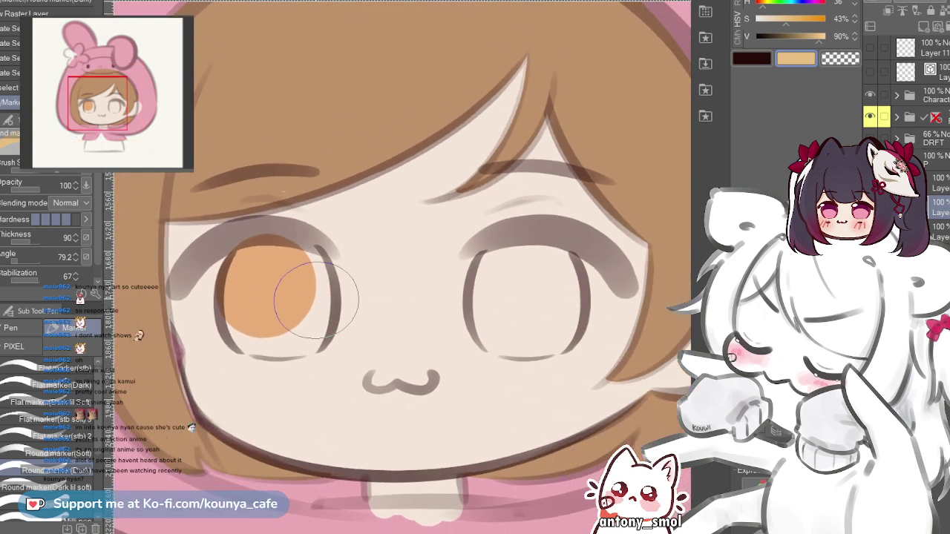
key("Delete")
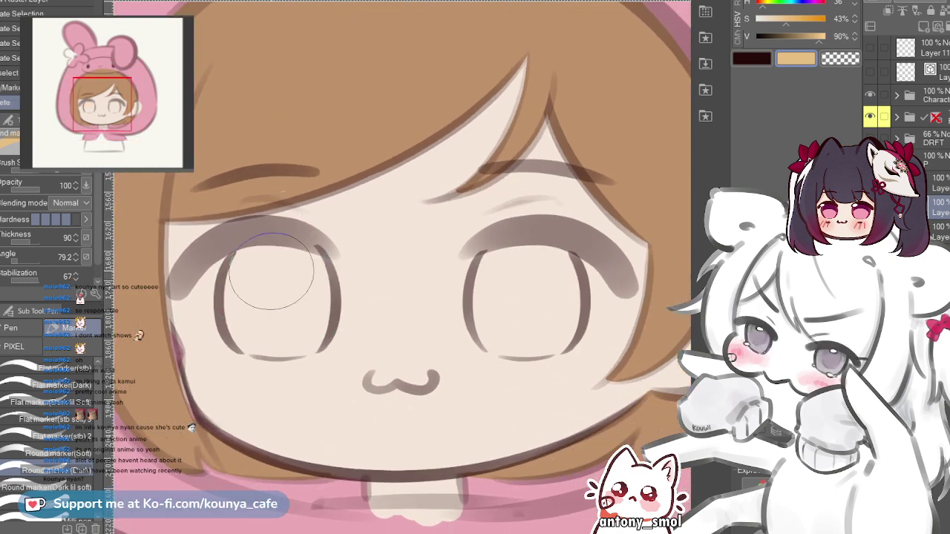
key("ctrl+z")
key("ctrl+y")
- Paint a golden-yellow curve along the outer edge of the left eye's iris, undoing strokes that do not follow the sketch line
scroll(282, 303, "up", 2)
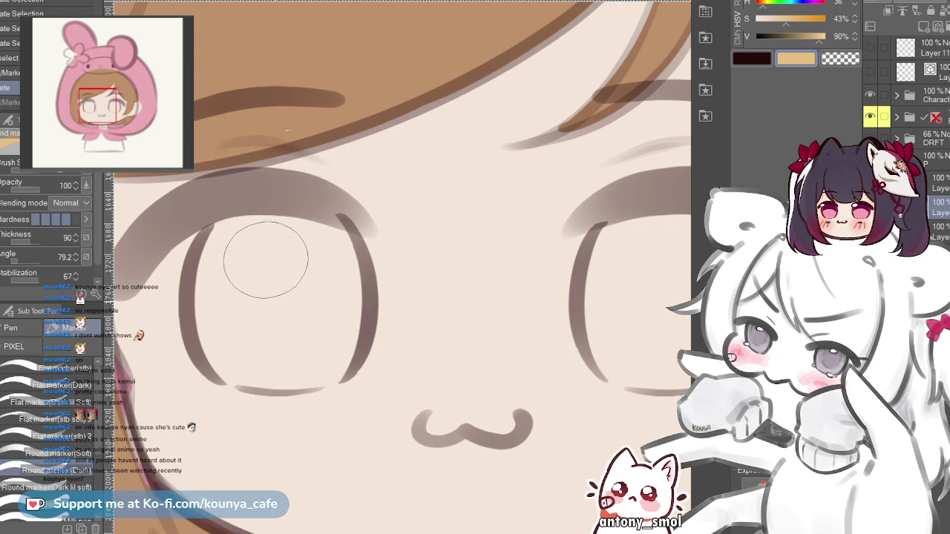
scroll(229, 237, "up", 3)
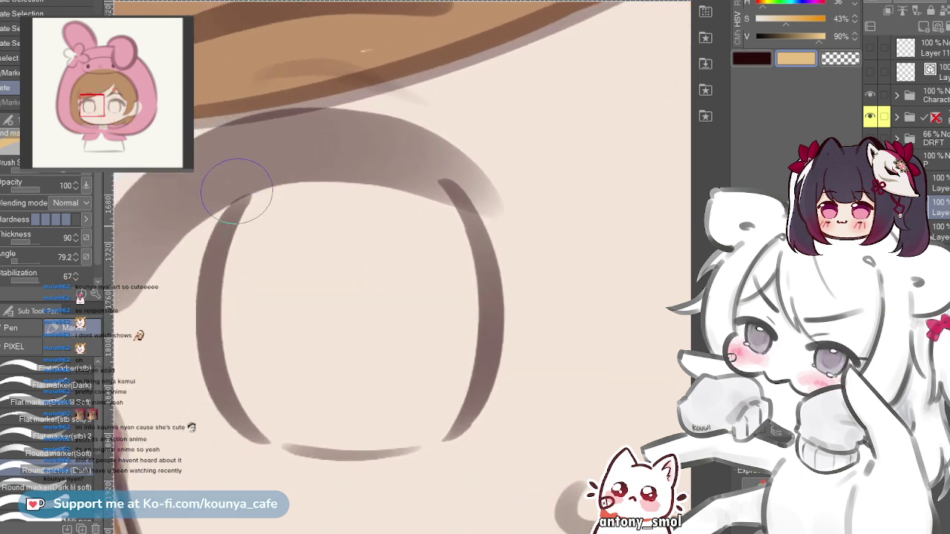
left_click_drag(245, 211, 277, 419)
key("ctrl+z")
mouse_move(274, 179)
left_mouse_down()
mouse_move(252, 388)
mouse_move(282, 420)
mouse_move(223, 319)
left_mouse_up()
key("ctrl+z")
key("ctrl+z")
mouse_move(267, 186)
left_mouse_down()
mouse_move(239, 248)
mouse_move(236, 434)
left_mouse_up()
key("ctrl+z")
left_click(271, 189)
left_click_drag(269, 190, 284, 432)
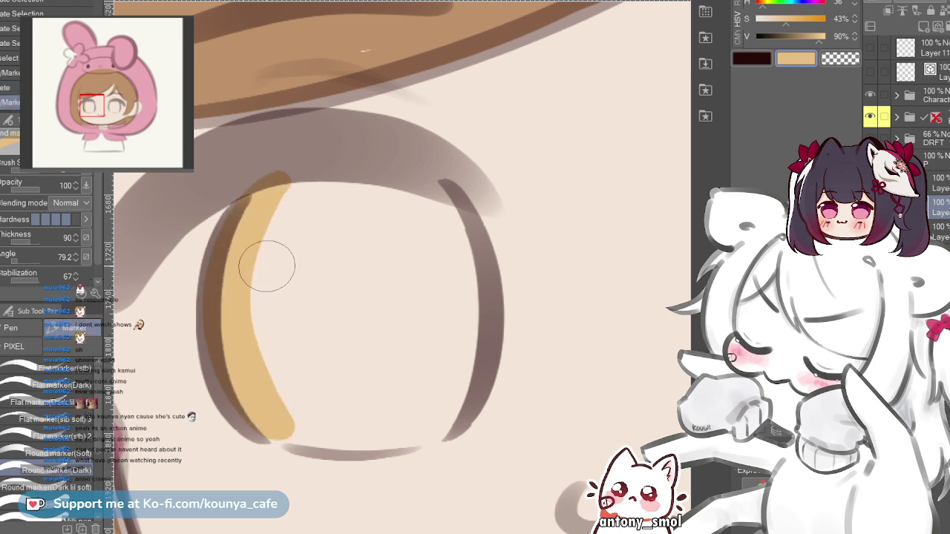
- Add the upper arc and inner edge of the left eye's iris in golden yellow, redoing strokes that miss the sketch
mouse_move(265, 195)
left_mouse_down()
mouse_move(288, 176)
mouse_move(394, 195)
mouse_move(368, 207)
mouse_move(276, 198)
mouse_move(365, 159)
mouse_move(426, 178)
left_mouse_up()
key("ctrl+z")
key("ctrl+z")
left_click_drag(276, 193, 443, 197)
key("ctrl+z")
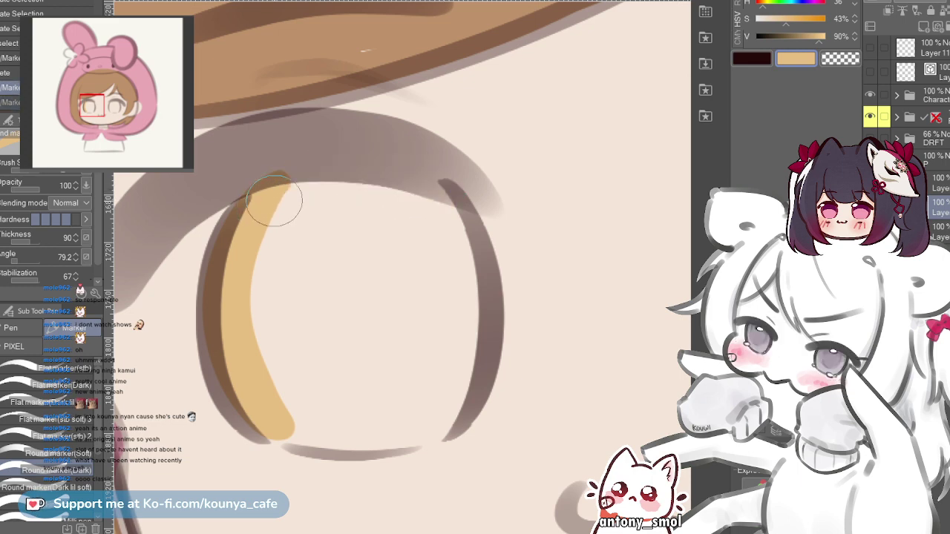
mouse_move(265, 201)
left_mouse_down()
mouse_move(351, 164)
mouse_move(442, 199)
left_mouse_up()
mouse_move(424, 167)
left_mouse_down()
mouse_move(435, 218)
mouse_move(406, 438)
left_mouse_up()
key("ctrl+z")
mouse_move(424, 193)
left_mouse_down()
mouse_move(462, 275)
mouse_move(422, 416)
left_mouse_up()
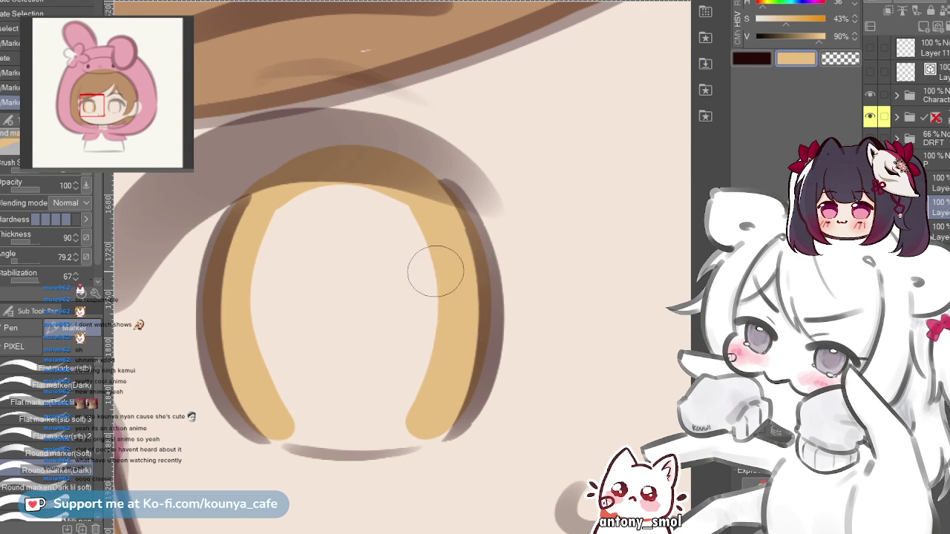
- Close the lower edge of the left eye's iris with a golden-yellow curve, redoing strokes that miss the sketch line
mouse_move(265, 414)
left_mouse_down()
mouse_move(299, 428)
mouse_move(460, 393)
left_mouse_up()
key("ctrl+z")
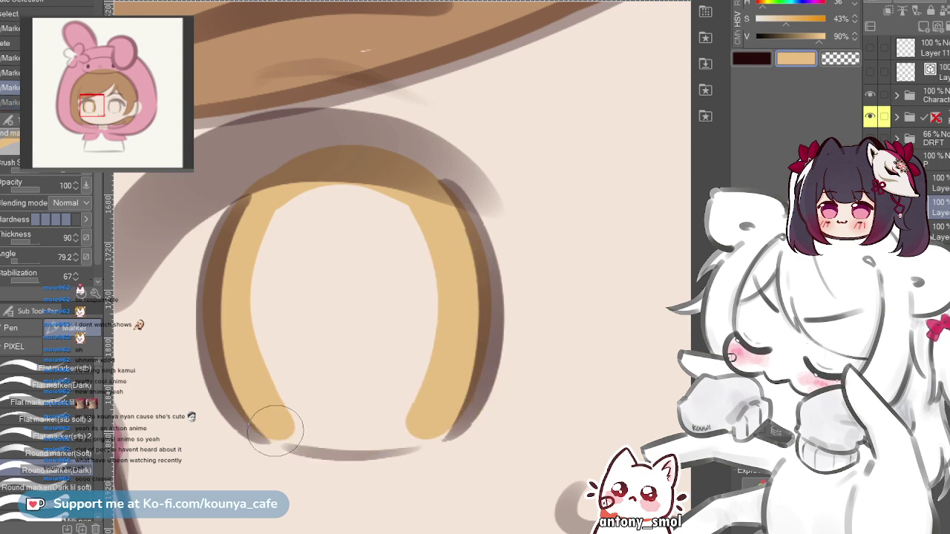
left_click_drag(275, 430, 403, 424)
key("ctrl+z")
left_click_drag(297, 416, 377, 418)
key("ctrl+z")
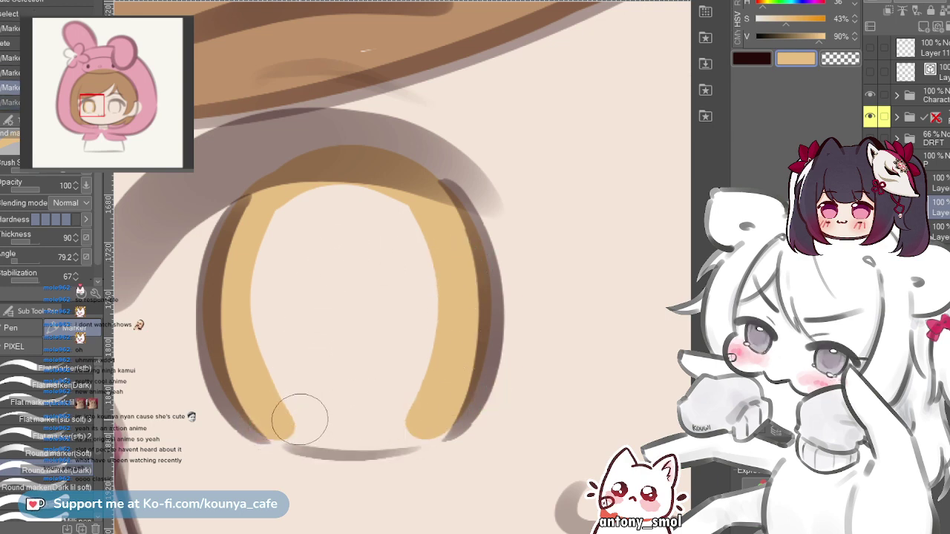
left_click_drag(300, 420, 403, 431)
key("ctrl+z")
left_click_drag(290, 431, 441, 399)
key("ctrl+z")
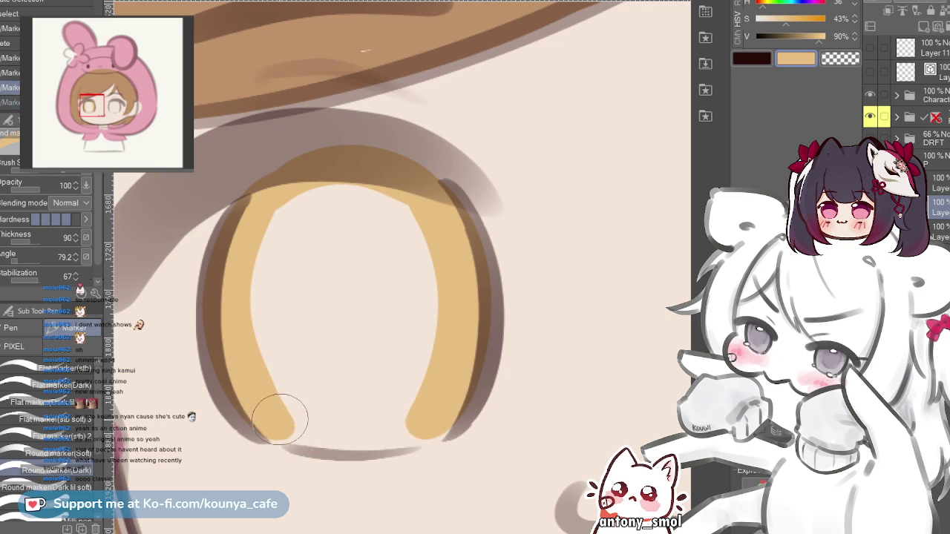
left_click_drag(279, 420, 396, 424)
- Fill the inside of the left eye's iris with golden yellow and even out its lower edge with the marker
key("g")
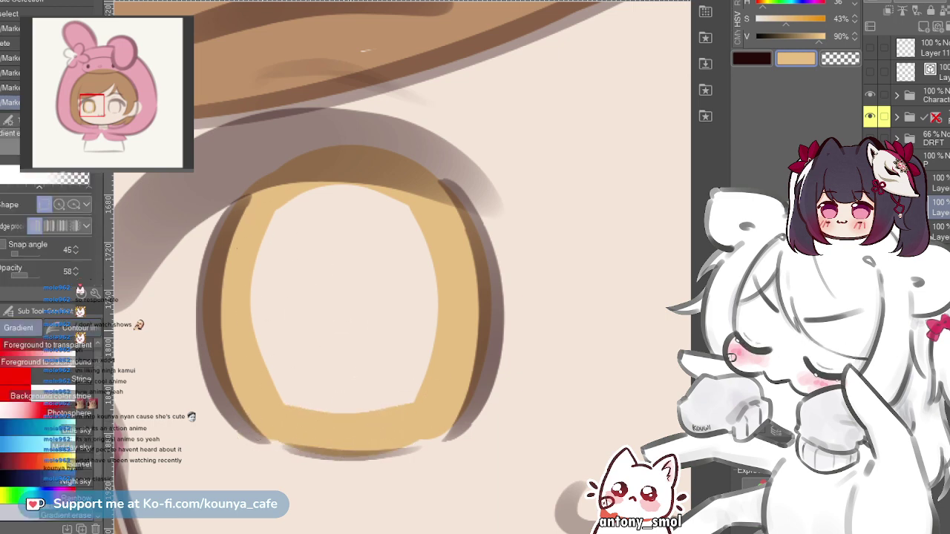
key("g")
left_click(345, 335)
key("p")
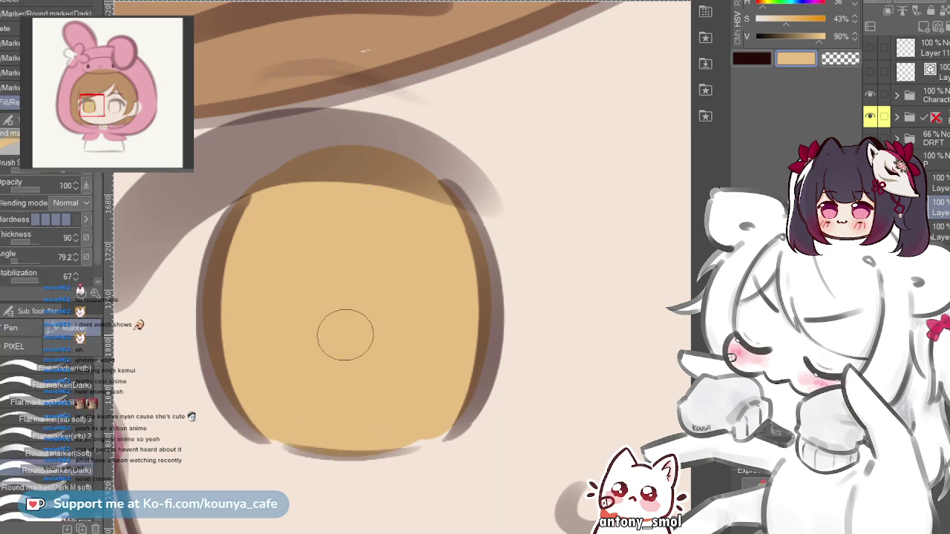
scroll(334, 338, "up", 2)
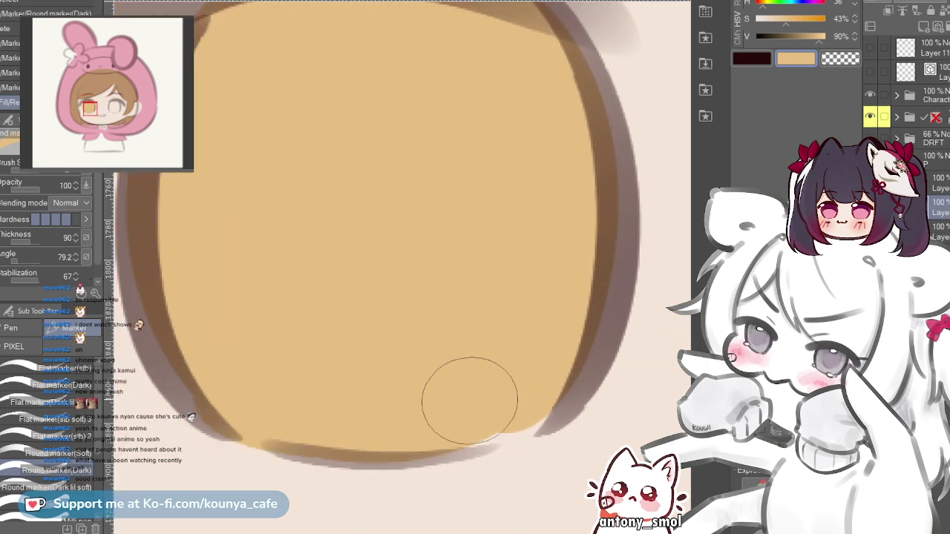
left_click_drag(312, 435, 215, 416)
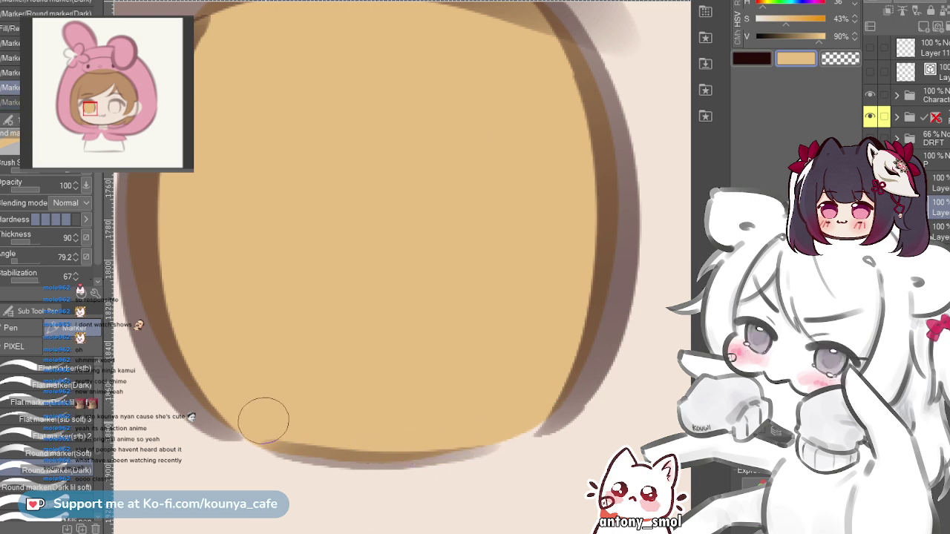
- Paint a golden-yellow curve along the inner edge of the right eye's iris, undoing strokes that stray from the sketch
scroll(438, 334, "down", 5)
left_click_drag(564, 319, 446, 311)
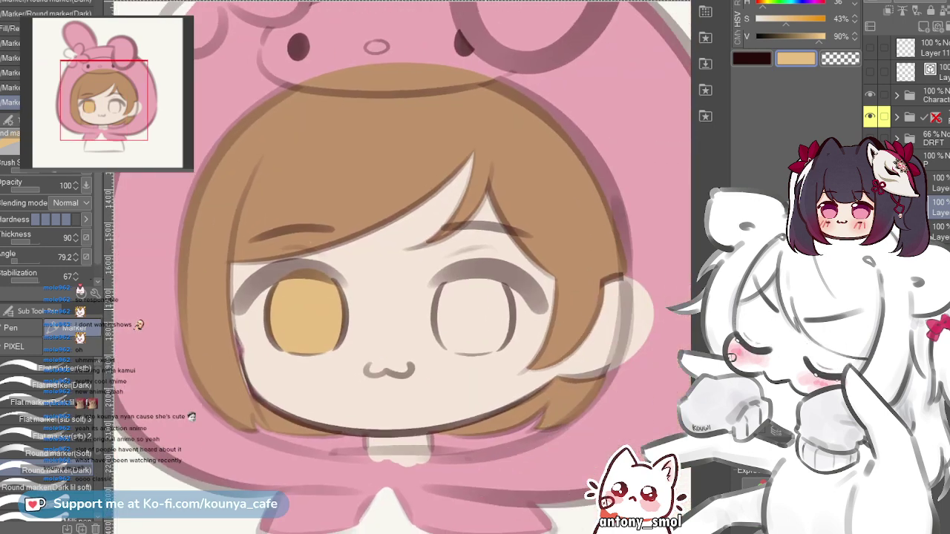
scroll(481, 307, "up", 5)
left_click_drag(336, 236, 323, 195)
scroll(322, 195, "up", 2)
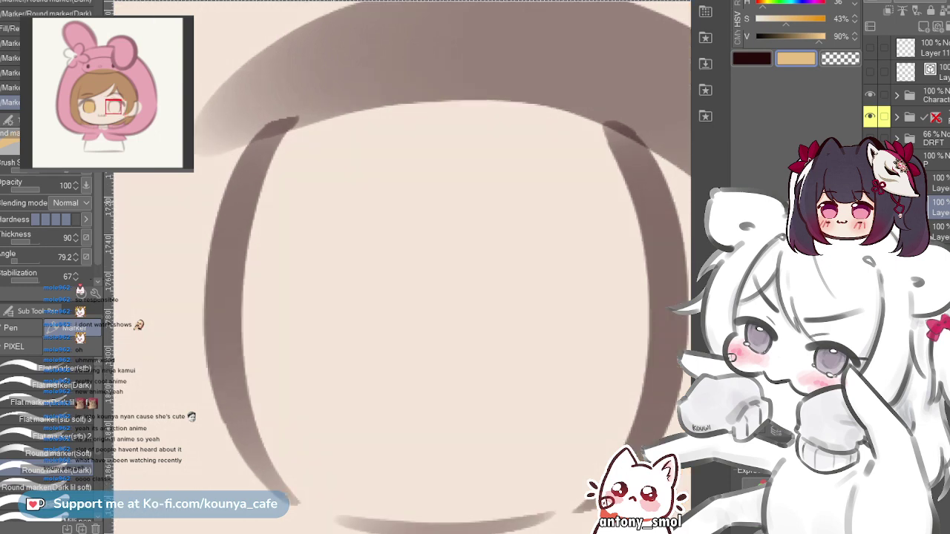
left_click_drag(307, 155, 273, 118)
scroll(273, 119, "down", 2)
scroll(297, 96, "up", 2)
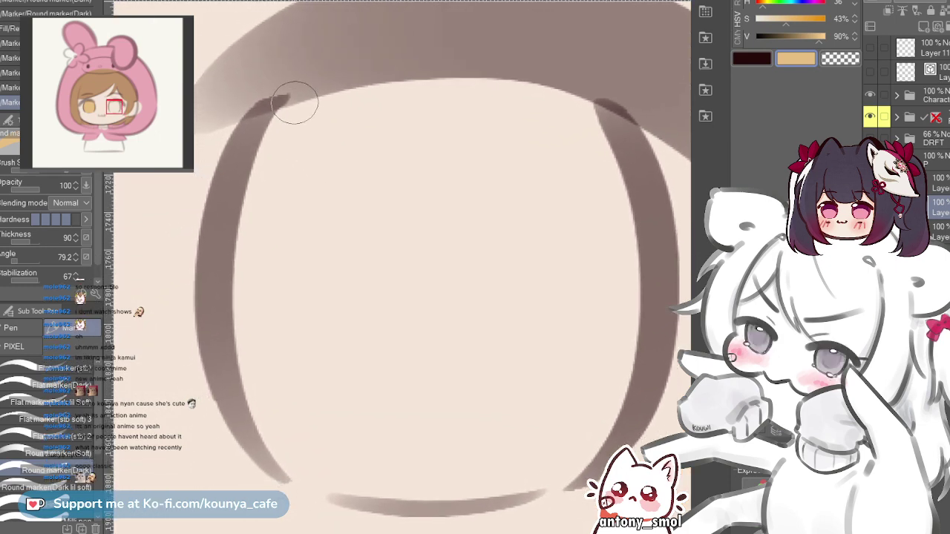
left_click_drag(315, 73, 249, 172)
key("ctrl+z")
mouse_move(305, 78)
left_mouse_down()
mouse_move(297, 89)
mouse_move(286, 365)
left_mouse_up()
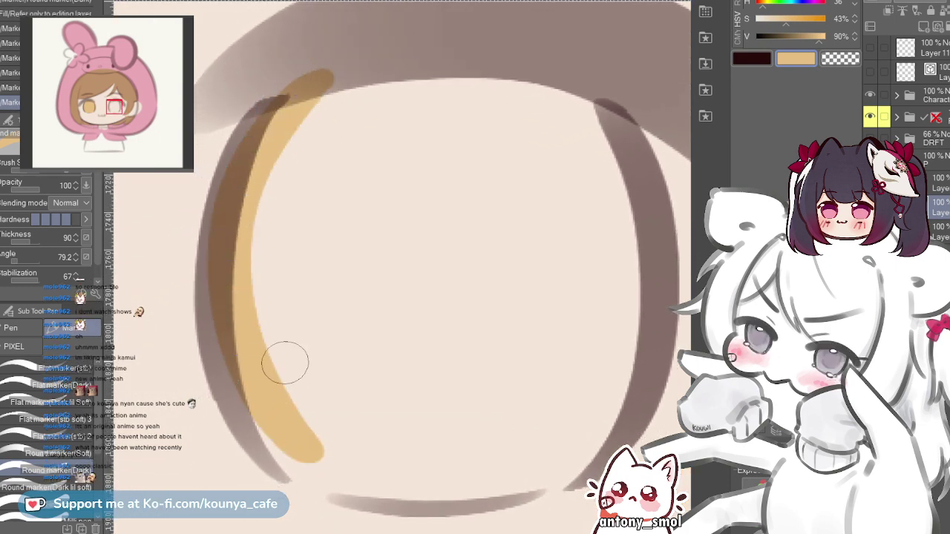
key("ctrl+z")
mouse_move(308, 74)
left_mouse_down()
mouse_move(255, 181)
mouse_move(323, 482)
left_mouse_up()
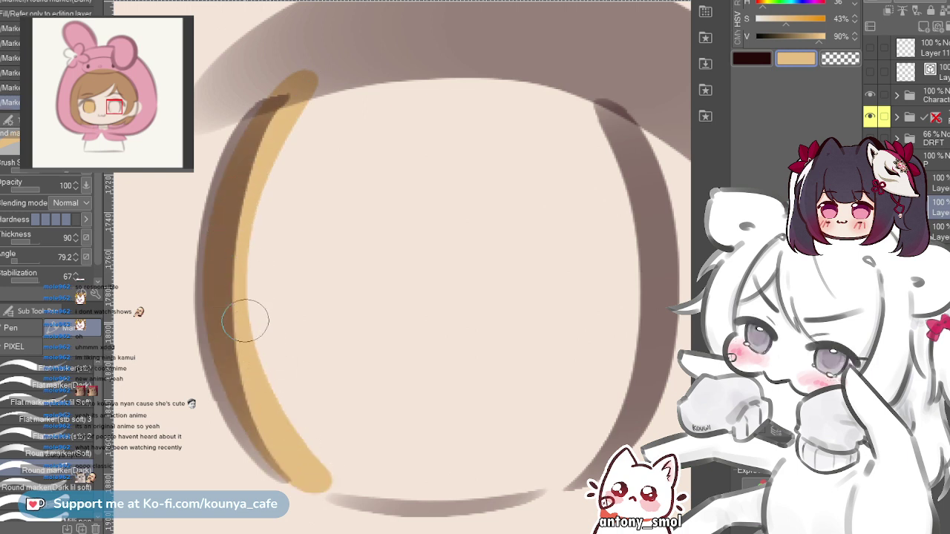
- Add the upper arc and outer edge of the right eye's iris in golden yellow, repeating strokes until they follow the sketch
mouse_move(322, 74)
left_mouse_down()
mouse_move(275, 95)
mouse_move(569, 138)
mouse_move(560, 103)
mouse_move(504, 469)
left_mouse_up()
key("ctrl+z")
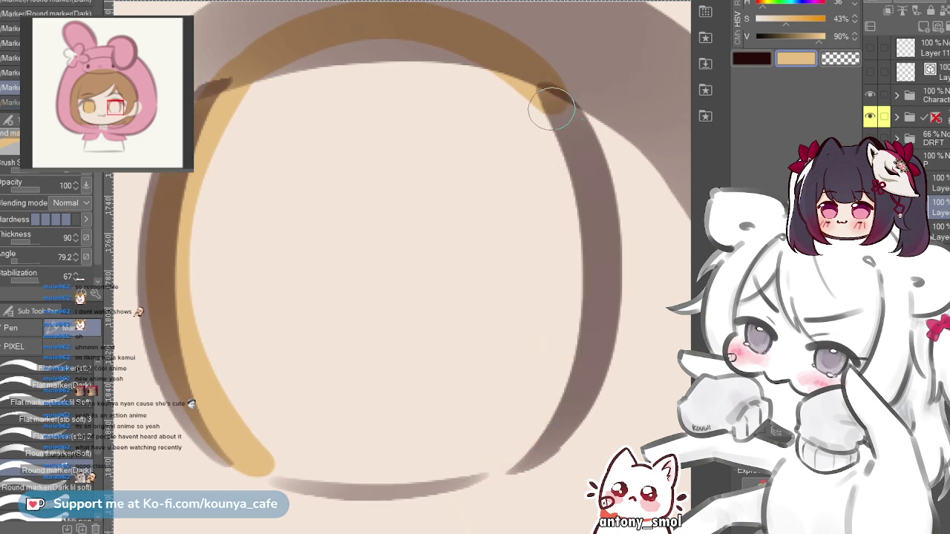
mouse_move(554, 106)
left_mouse_down()
mouse_move(574, 285)
mouse_move(468, 481)
left_mouse_up()
key("ctrl+z")
mouse_move(556, 114)
left_mouse_down()
mouse_move(578, 242)
mouse_move(496, 470)
left_mouse_up()
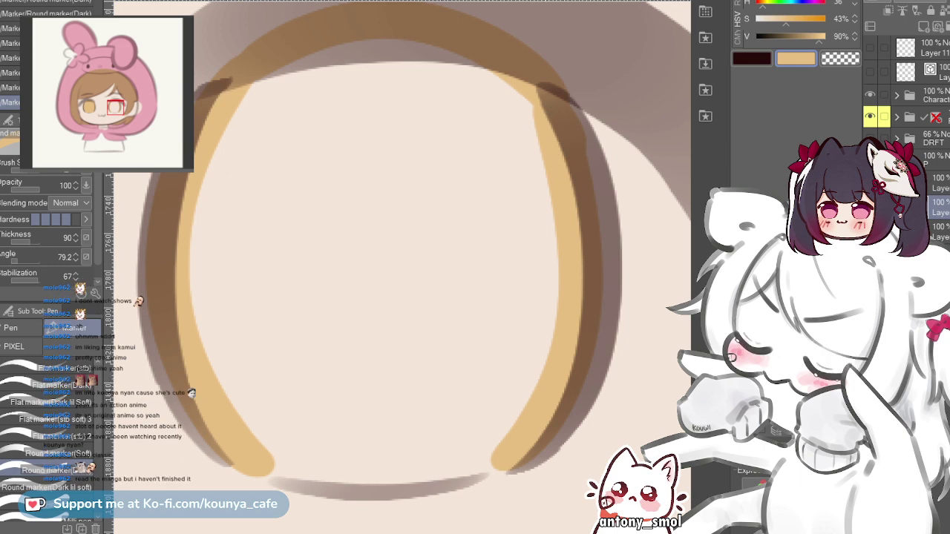
key("ctrl+z")
mouse_move(551, 107)
left_mouse_down()
mouse_move(577, 239)
mouse_move(475, 469)
left_mouse_up()
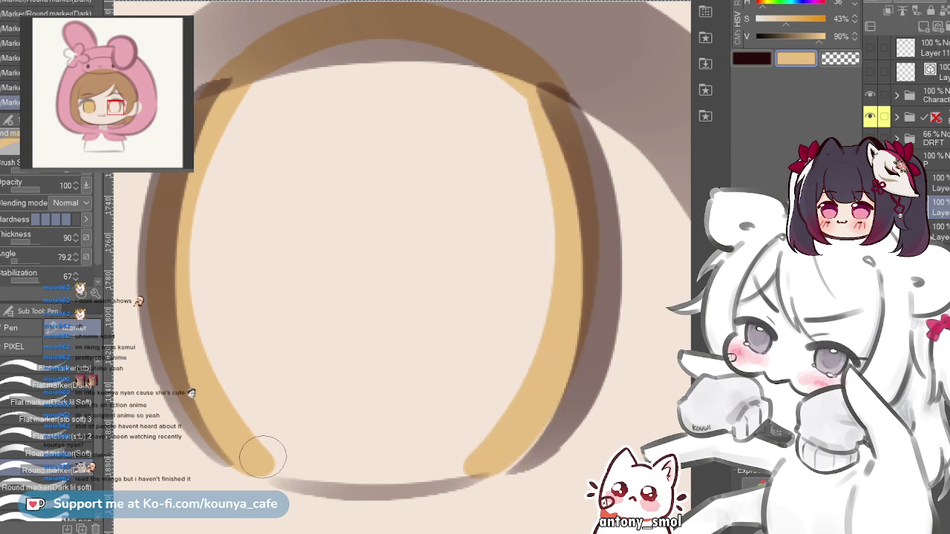
- Join both sides of the right eye's iris with a golden-yellow curve along its lower edge, undoing uneven attempts
mouse_move(260, 455)
left_mouse_down()
mouse_move(370, 477)
mouse_move(484, 445)
left_mouse_up()
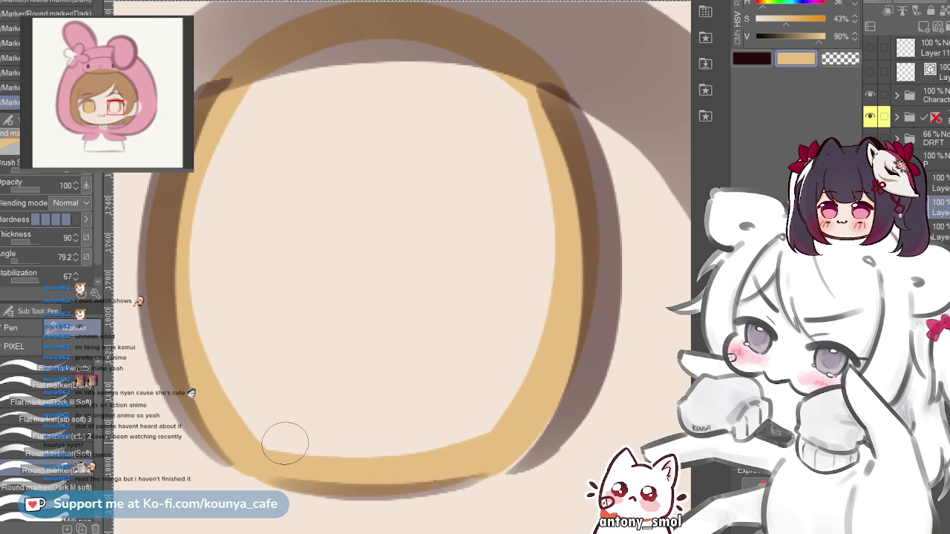
key("ctrl+z")
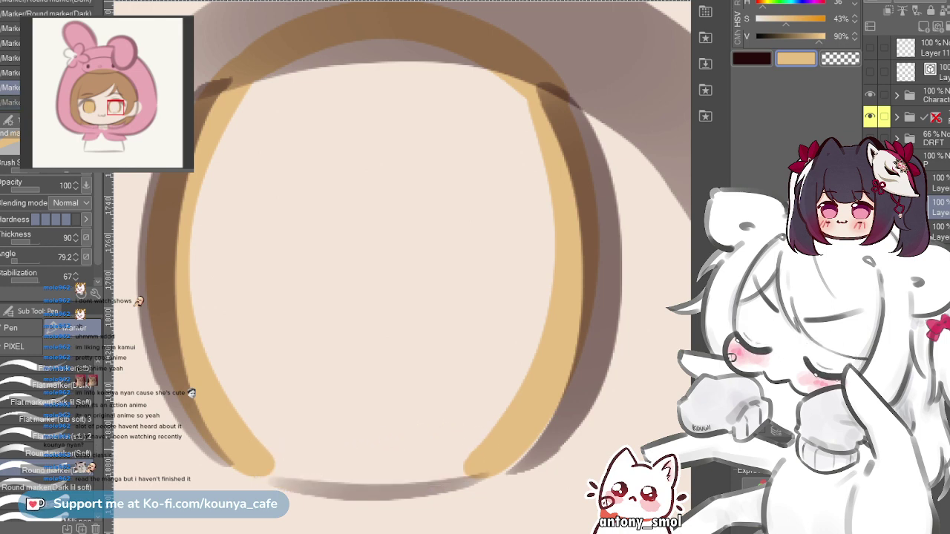
mouse_move(268, 461)
left_mouse_down()
mouse_move(275, 451)
mouse_move(364, 458)
mouse_move(483, 433)
left_mouse_up()
key("ctrl+z")
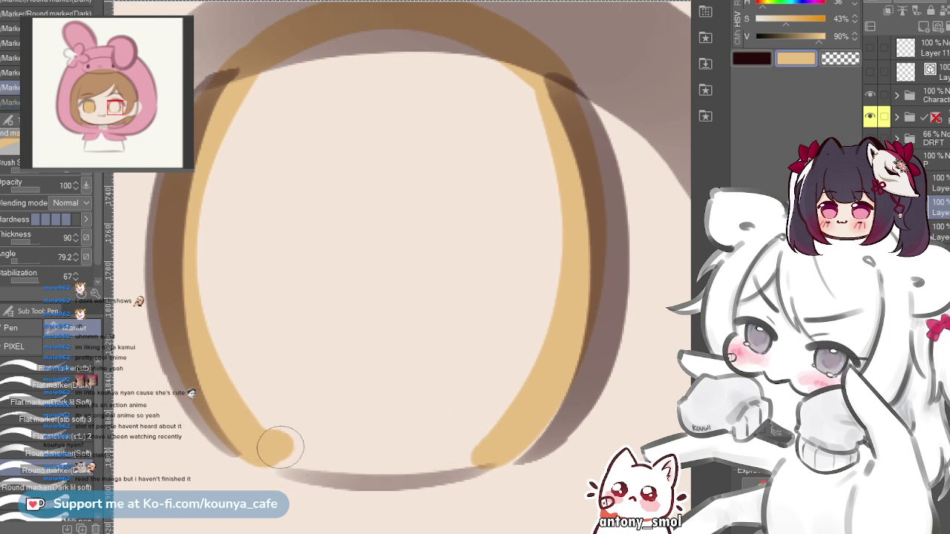
left_click_drag(280, 448, 472, 451)
key("ctrl+z")
mouse_move(260, 451)
left_mouse_down()
mouse_move(394, 460)
mouse_move(472, 451)
left_mouse_up()
key("ctrl+z")
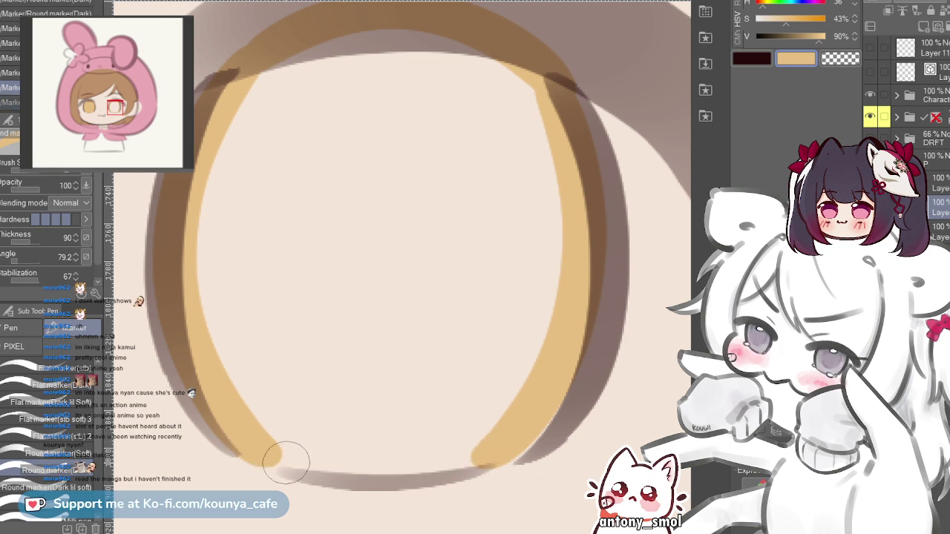
left_click_drag(266, 453, 486, 437)
key("ctrl+z")
mouse_move(260, 449)
left_mouse_down()
mouse_move(295, 458)
mouse_move(492, 436)
left_mouse_up()
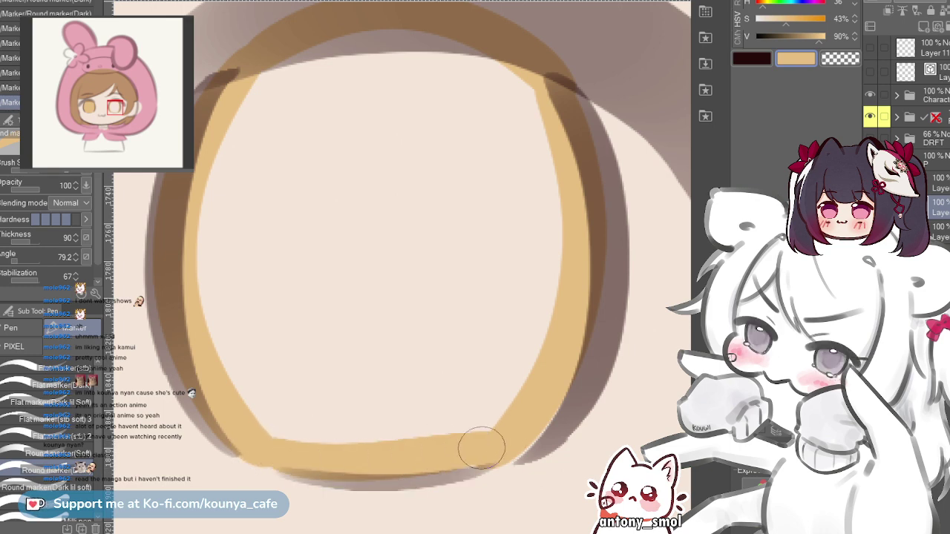
key("ctrl+z")
left_click_drag(262, 446, 486, 436)
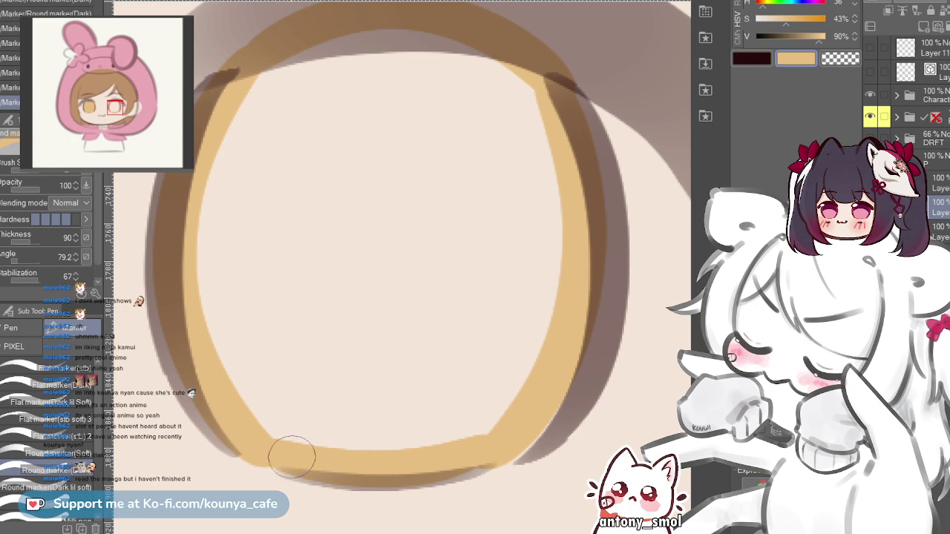
- Fill the inside of the right eye's iris with golden yellow and return to the marker
key("g")
left_click(526, 371)
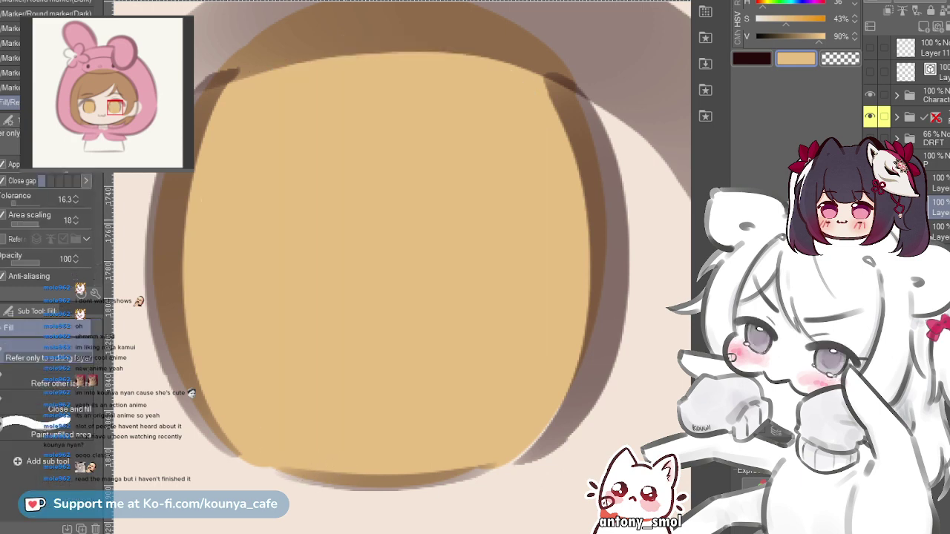
scroll(527, 371, "down", 3)
left_click_drag(328, 237, 454, 297)
key("p")
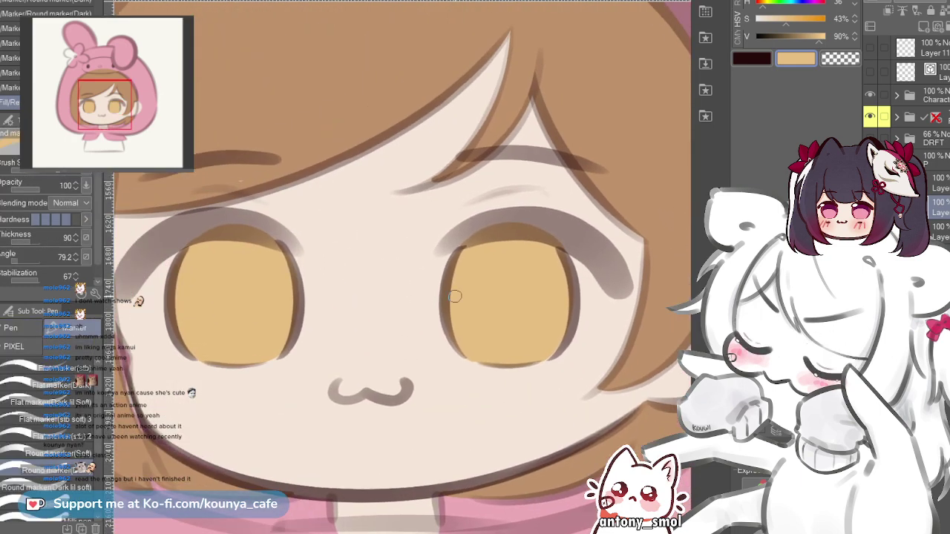
- Examine the golden irises against the whole face and compare the face with and without the eye colour
scroll(392, 245, "down", 3)
left_click_drag(375, 247, 364, 282)
scroll(322, 272, "up", 3)
scroll(323, 272, "up", 1)
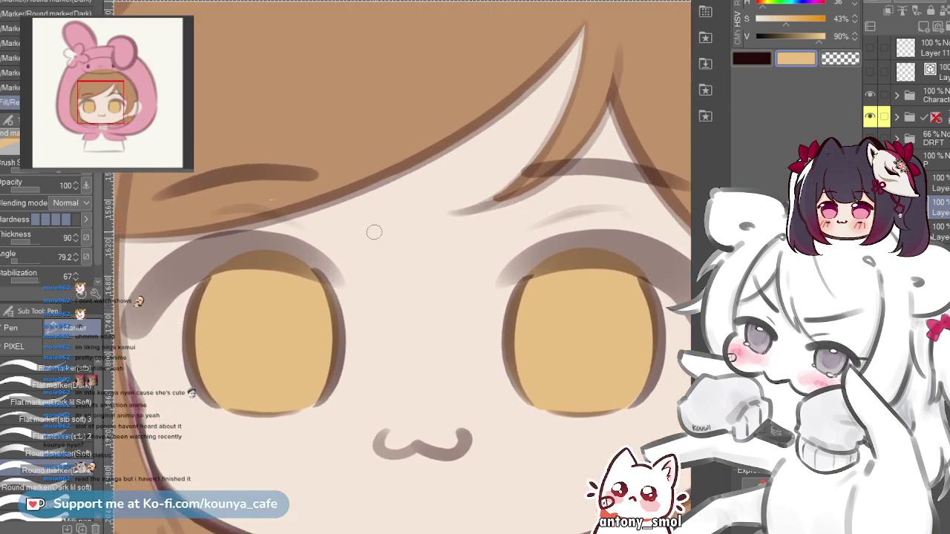
scroll(289, 299, "down", 3)
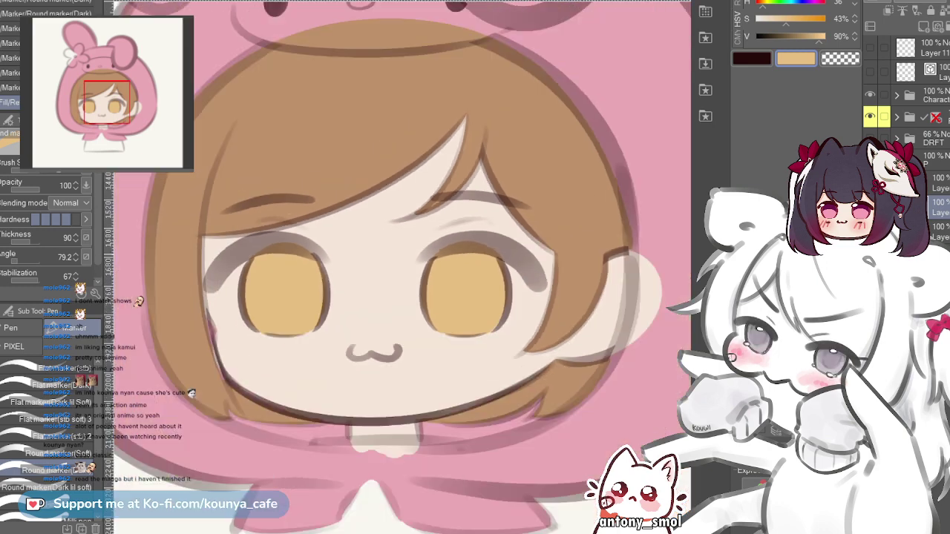
scroll(363, 268, "down", 1)
mouse_move(356, 274)
left_mouse_down()
mouse_move(375, 296)
mouse_move(383, 290)
mouse_move(369, 287)
left_mouse_up()
scroll(338, 300, "up", 3)
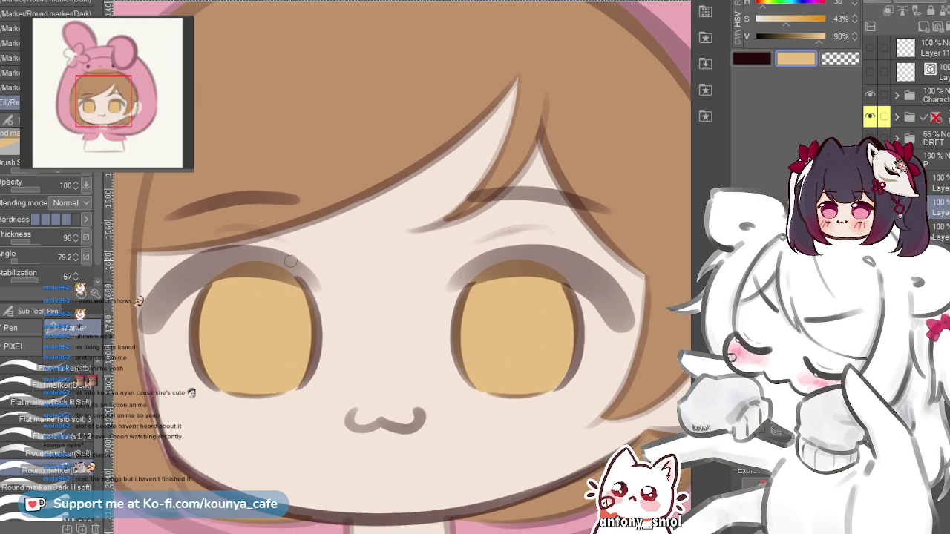
key("alt+[")
key("alt+]")
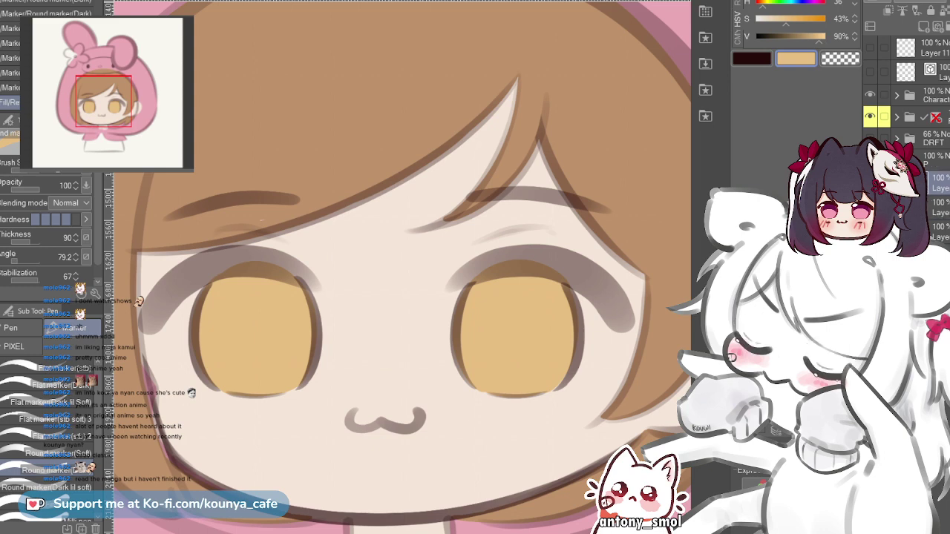
key("alt+[")
key("ctrl+z")
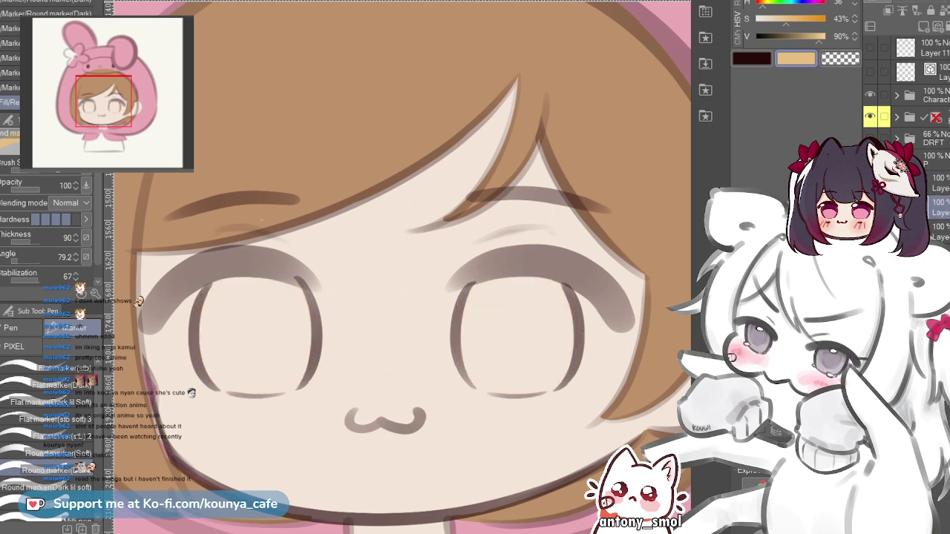
key("ctrl+y")
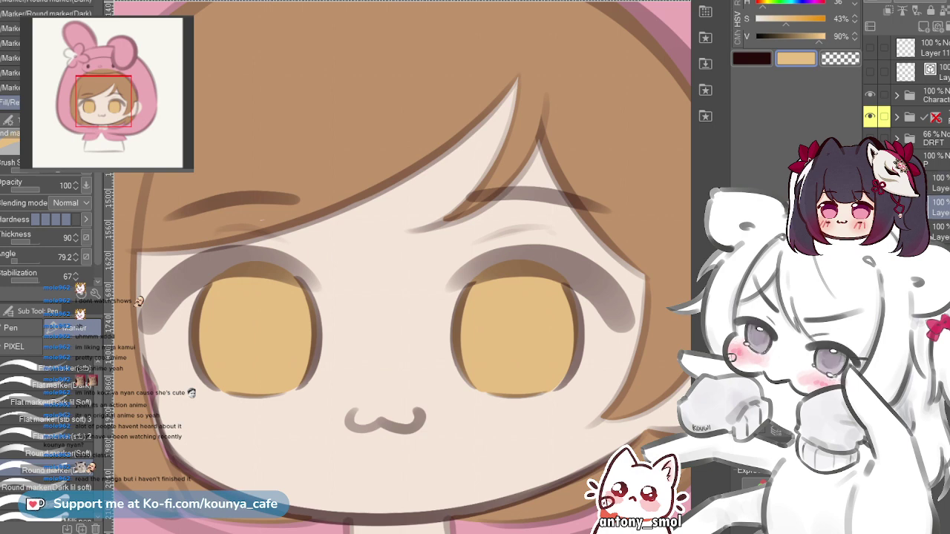
key("alt+]")
key("alt+[")
key("alt+]")
left_click(940, 183)
left_click(940, 208)
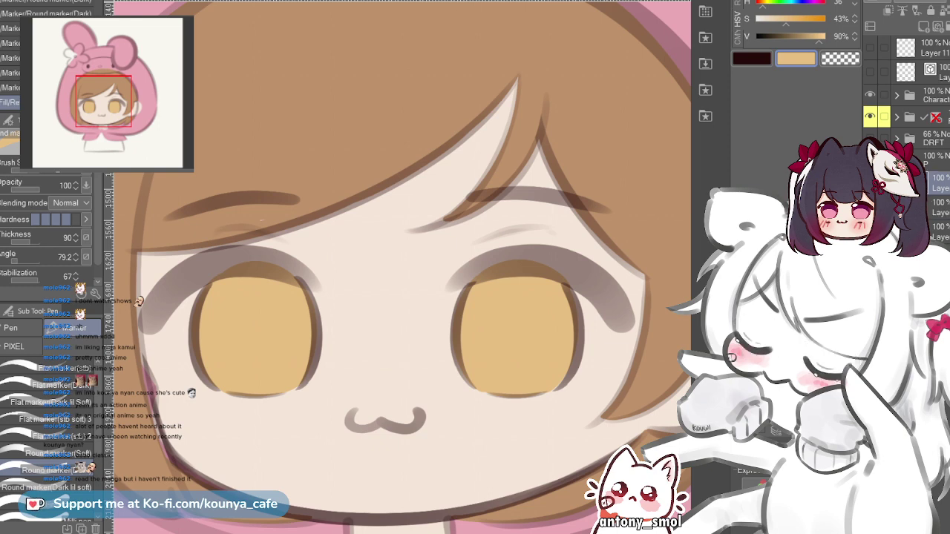
left_click(940, 207)
key("ctrl+a")
key("ctrl+a")
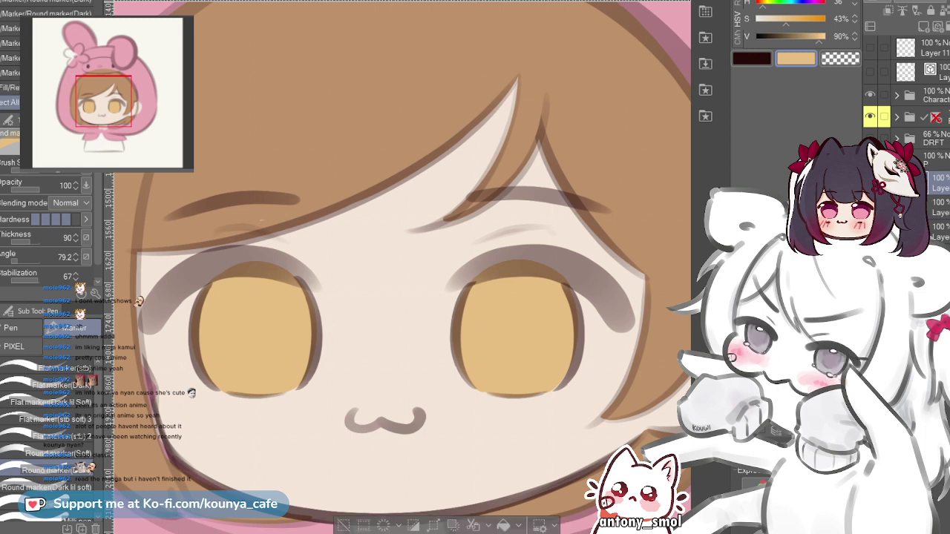
key("ctrl+d")
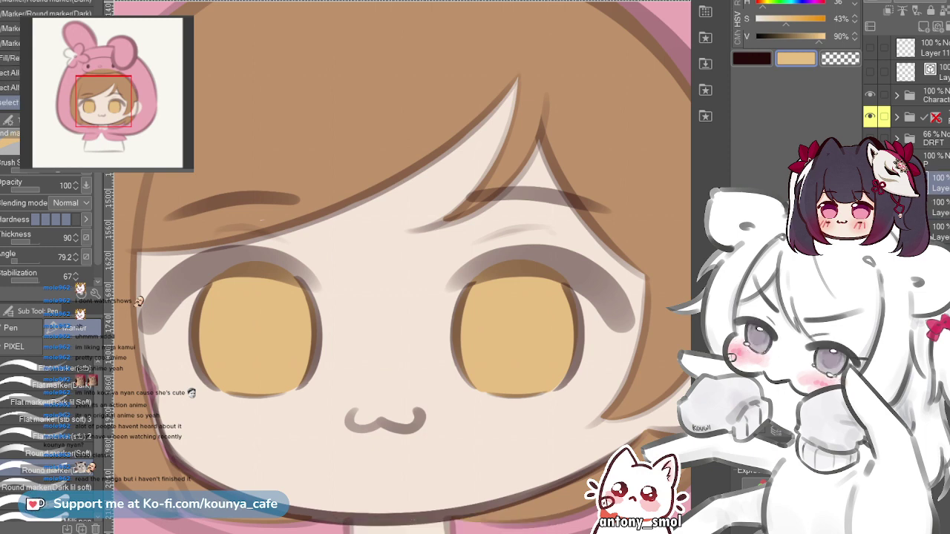
scroll(384, 203, "down", 5)
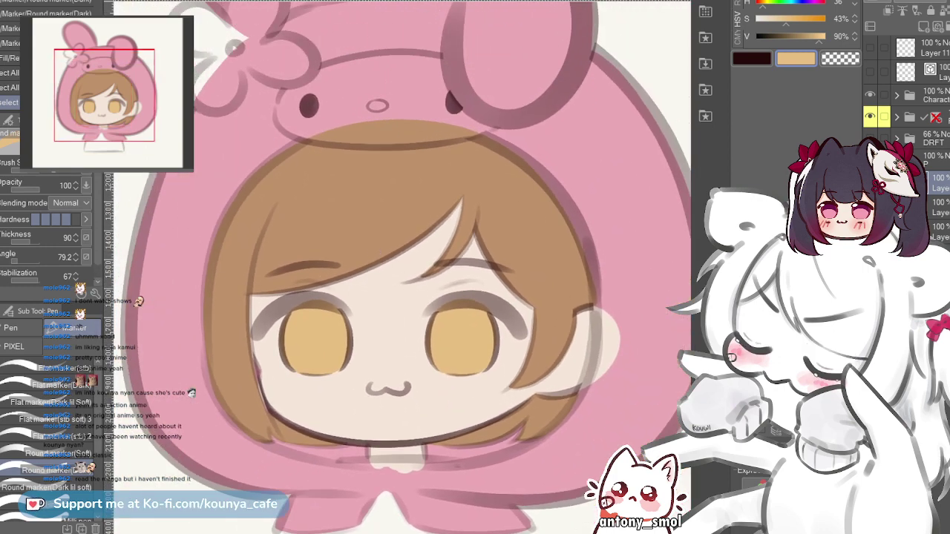
left_click(939, 208)
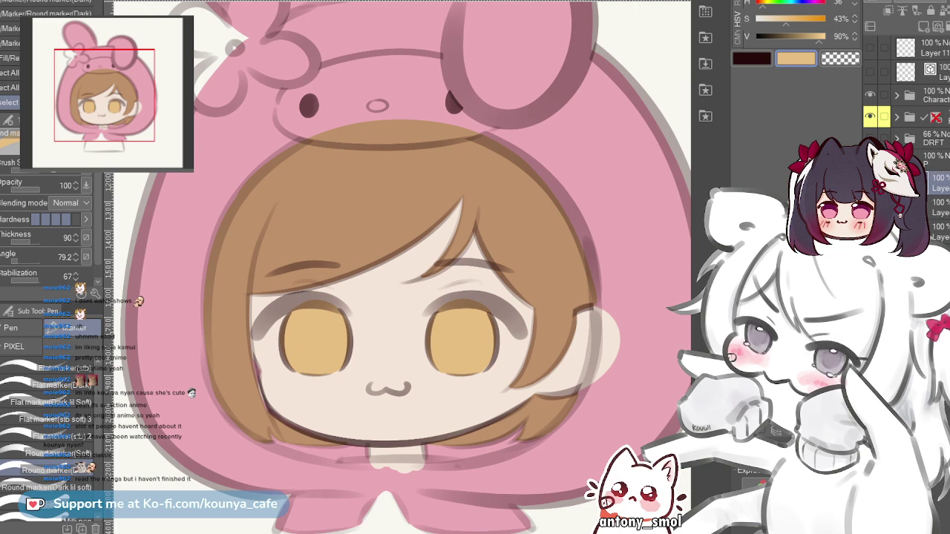
left_click(906, 182, "ctrl")
key("ctrl+d")
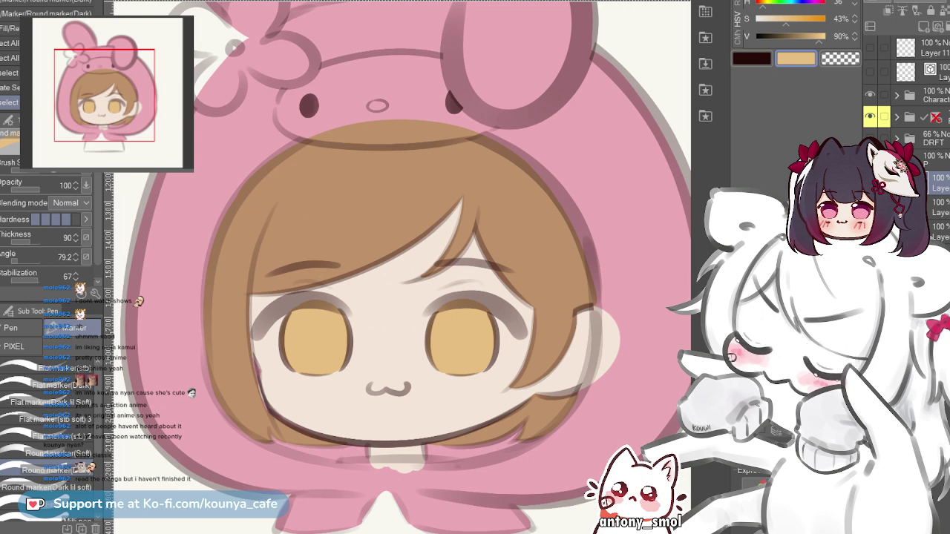
- Check which layer holds the irises by loading layer contents as selections, clearing each selection before returning to the layers
left_click(939, 207)
left_click(915, 207, "ctrl")
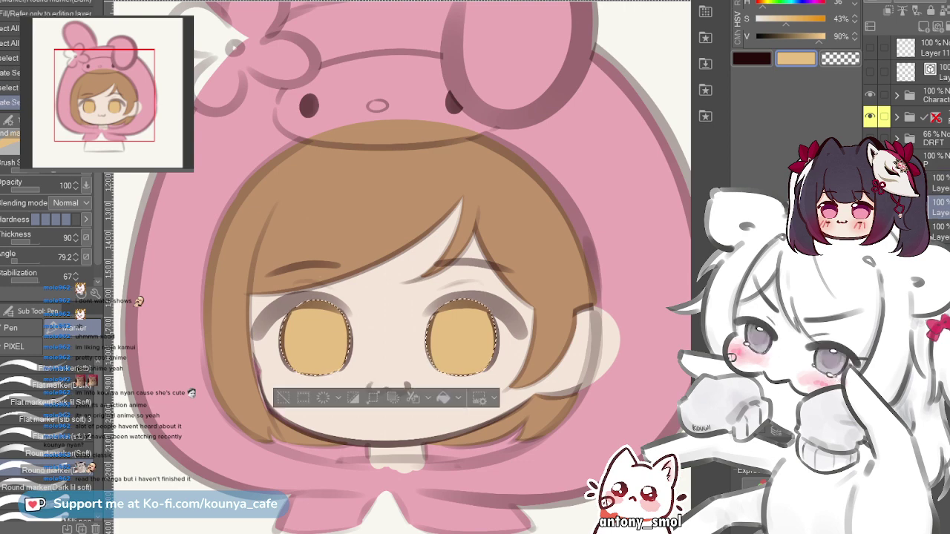
key("ctrl+d")
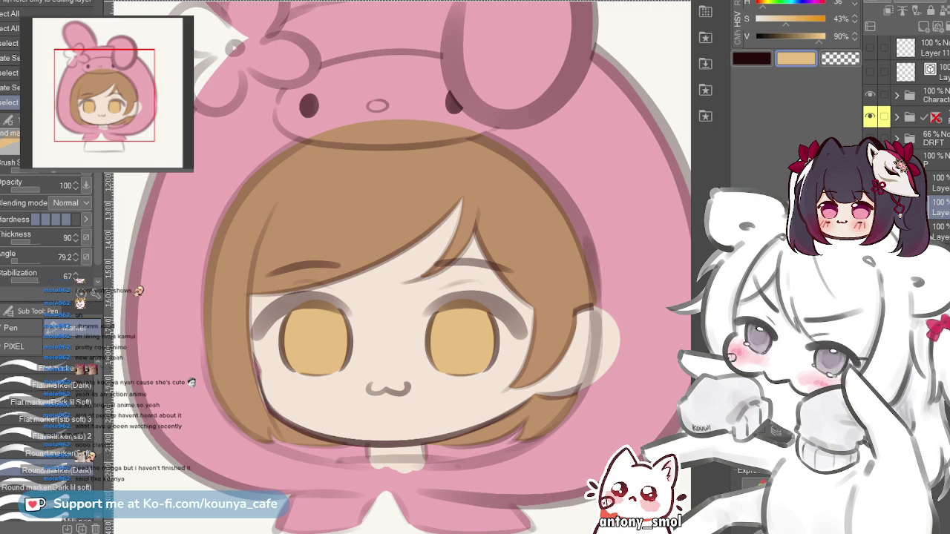
left_click(937, 182)
left_click(937, 208)
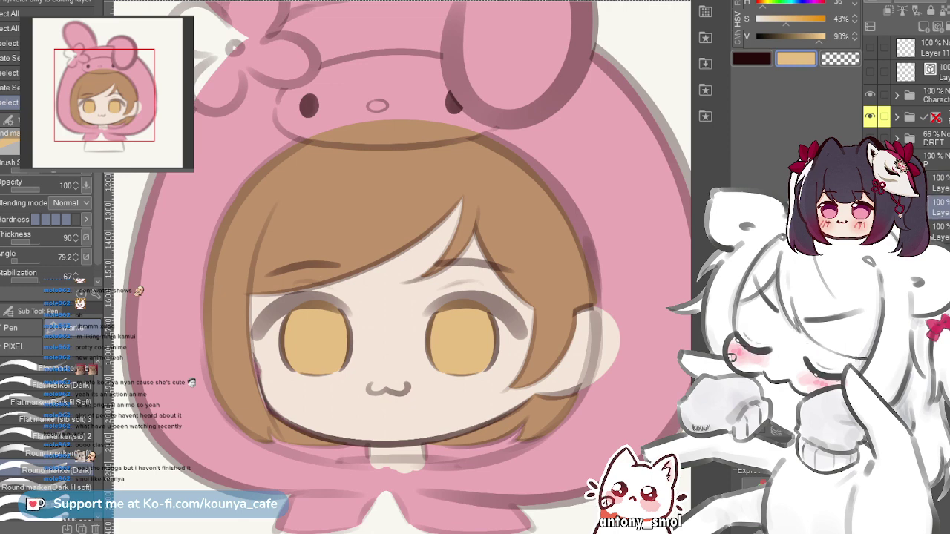
left_click(936, 183)
left_click(914, 183, "ctrl")
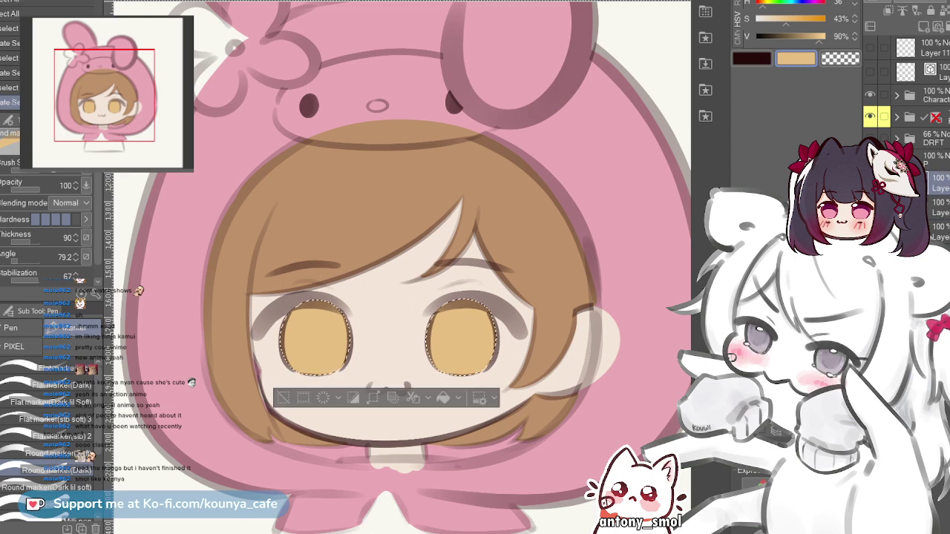
key("ctrl+d")
left_click(937, 207)
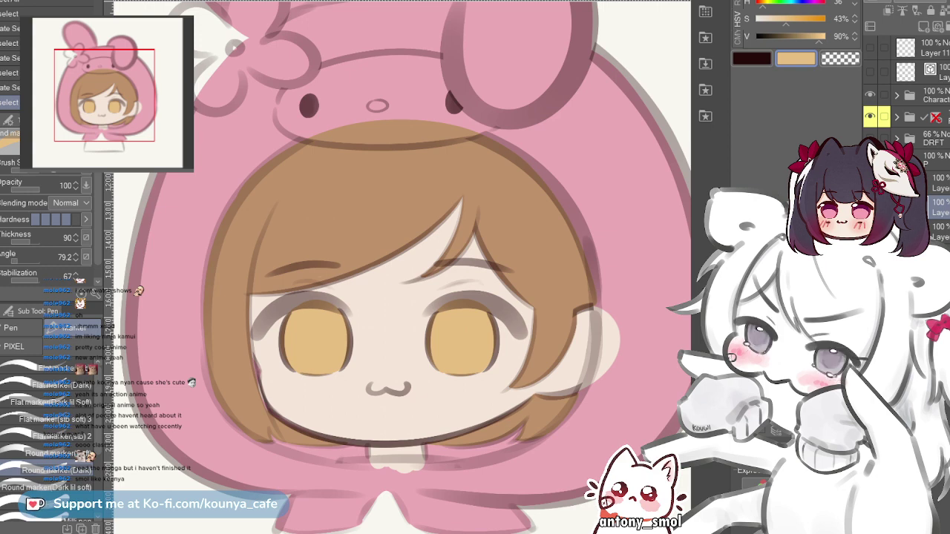
left_click(941, 184)
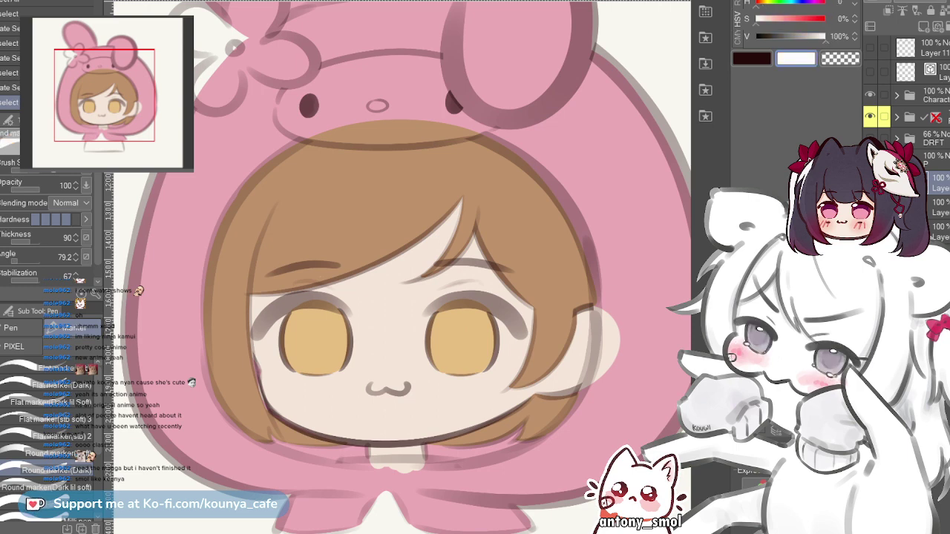
- Add a raster layer above the pink hood colour and block in the bunny's face patch in white, undoing uneven attempts
scroll(633, 183, "up", 1)
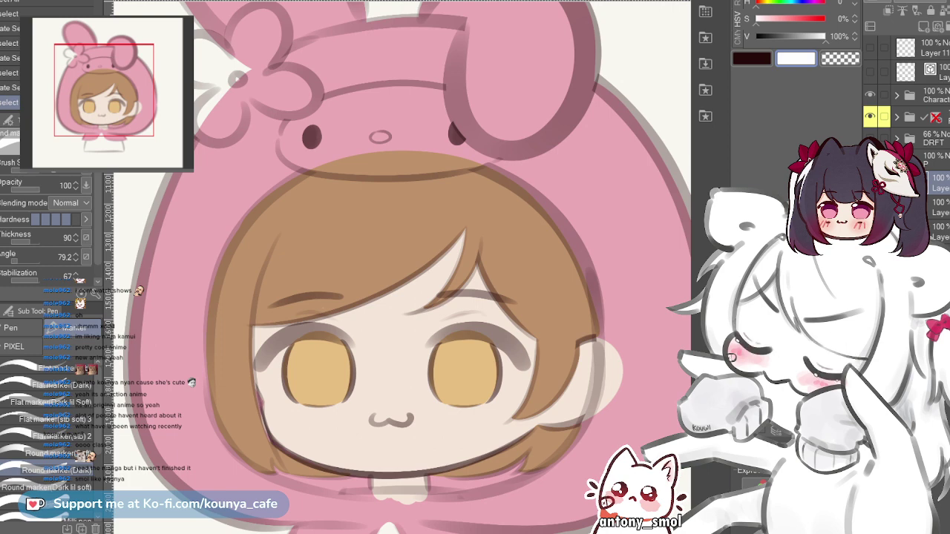
left_click_drag(370, 92, 394, 205)
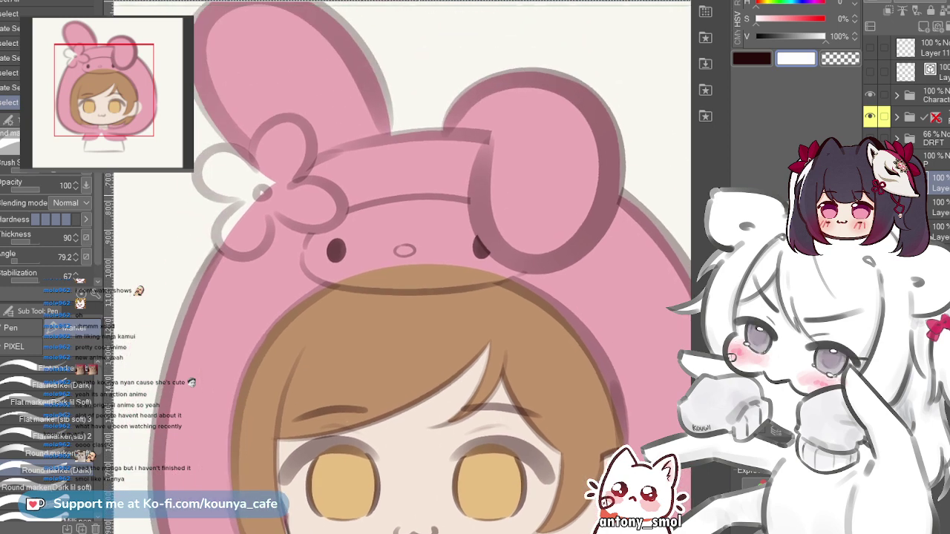
left_click(939, 230)
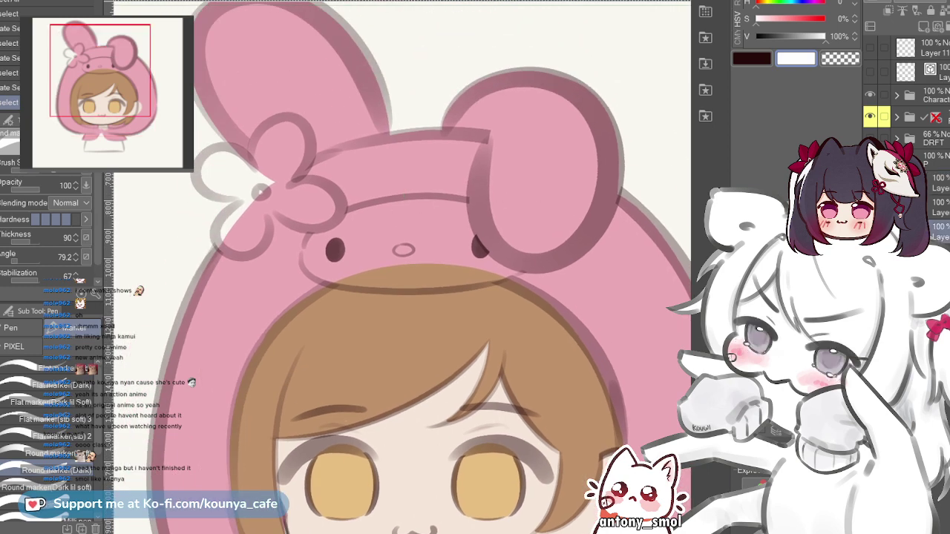
left_click_drag(345, 420, 319, 374)
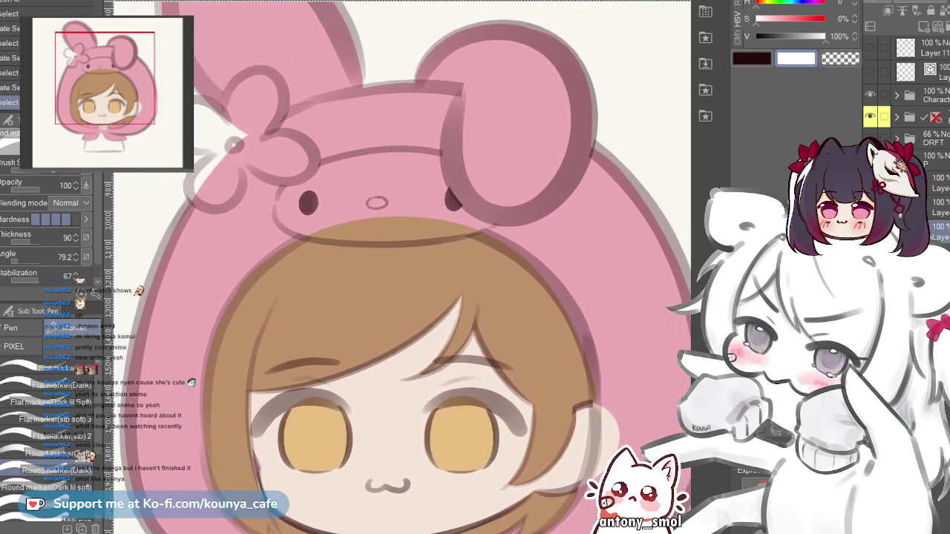
key("alt+bracketright")
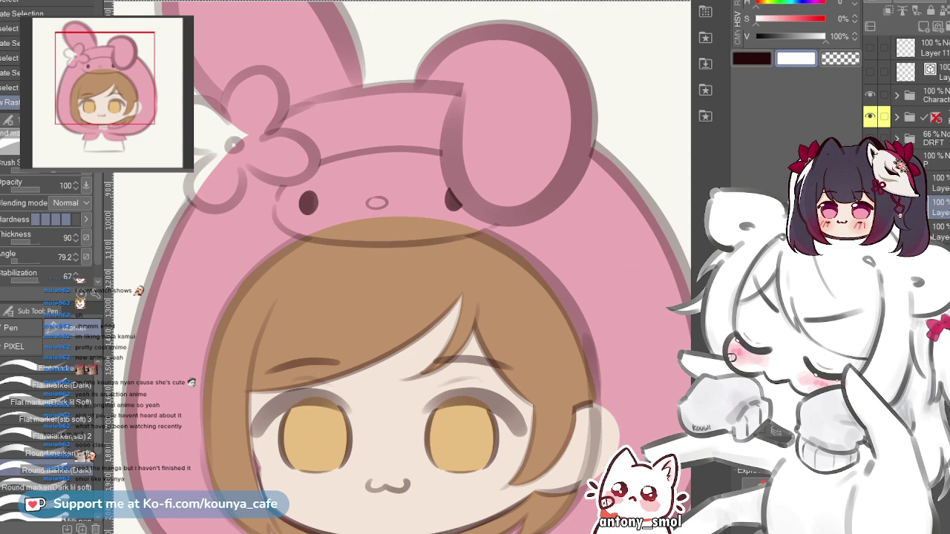
mouse_move(422, 191)
left_mouse_down()
mouse_move(331, 196)
mouse_move(433, 197)
mouse_move(349, 198)
mouse_move(386, 185)
mouse_move(319, 214)
mouse_move(449, 190)
mouse_move(418, 204)
mouse_move(376, 174)
mouse_move(374, 211)
mouse_move(377, 185)
mouse_move(444, 202)
mouse_move(406, 186)
mouse_move(300, 204)
mouse_move(387, 212)
left_mouse_up()
key("ctrl+z")
key("ctrl+z")
key("ctrl+z")
left_click_drag(330, 188, 408, 223)
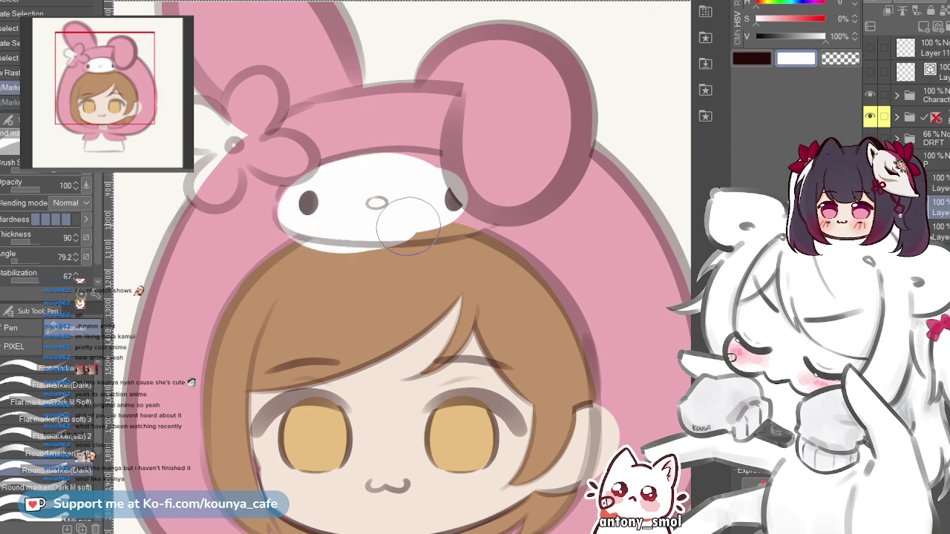
- Refine the white face patch's edge along the sketch and extend it beneath the folded ear
key("ctrl+z")
left_click(405, 212)
mouse_move(333, 179)
left_mouse_down()
mouse_move(316, 208)
mouse_move(352, 222)
mouse_move(414, 217)
left_mouse_up()
mouse_move(312, 206)
left_mouse_down()
mouse_move(354, 219)
mouse_move(444, 191)
mouse_move(362, 191)
mouse_move(440, 181)
mouse_move(372, 171)
mouse_move(456, 193)
mouse_move(361, 174)
left_mouse_up()
key("ctrl+z")
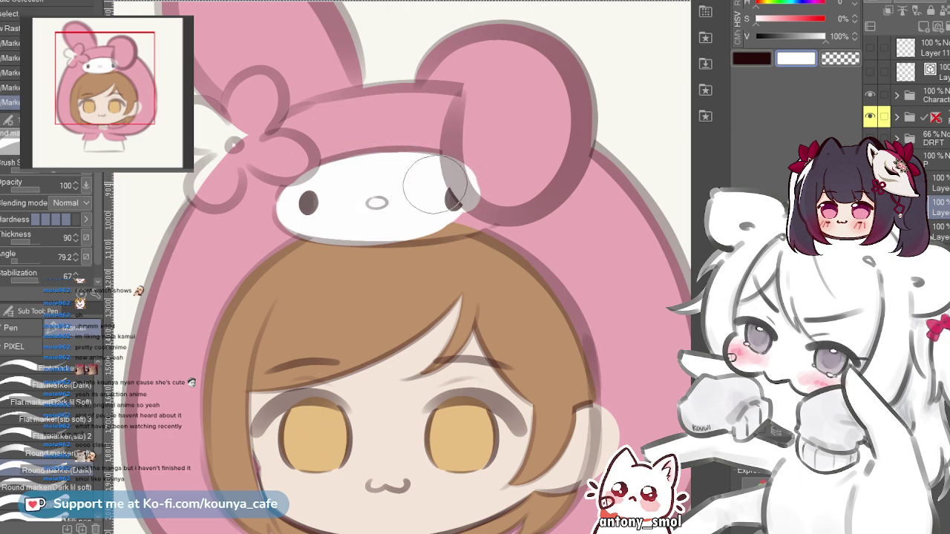
mouse_move(446, 173)
left_mouse_down()
mouse_move(446, 212)
mouse_move(405, 216)
left_mouse_up()
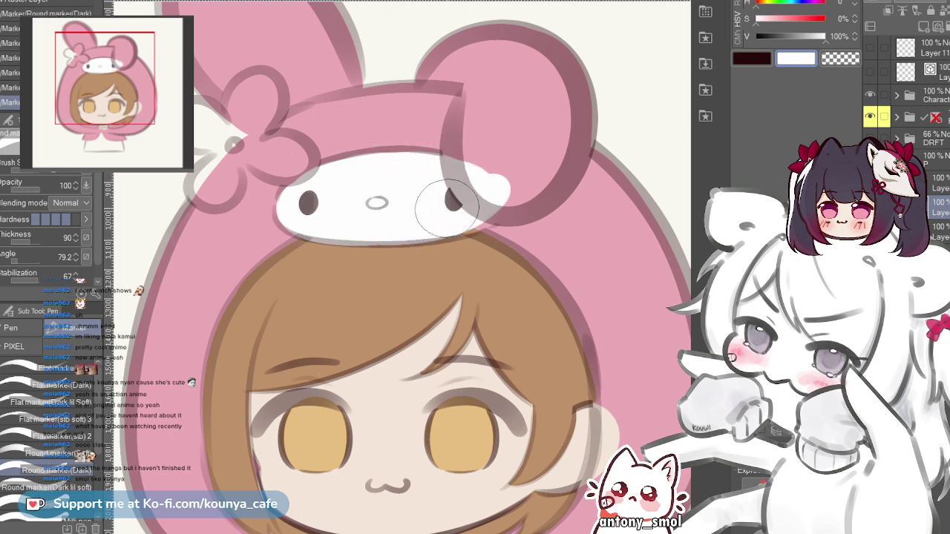
mouse_move(435, 180)
left_mouse_down()
mouse_move(491, 196)
mouse_move(439, 196)
left_mouse_up()
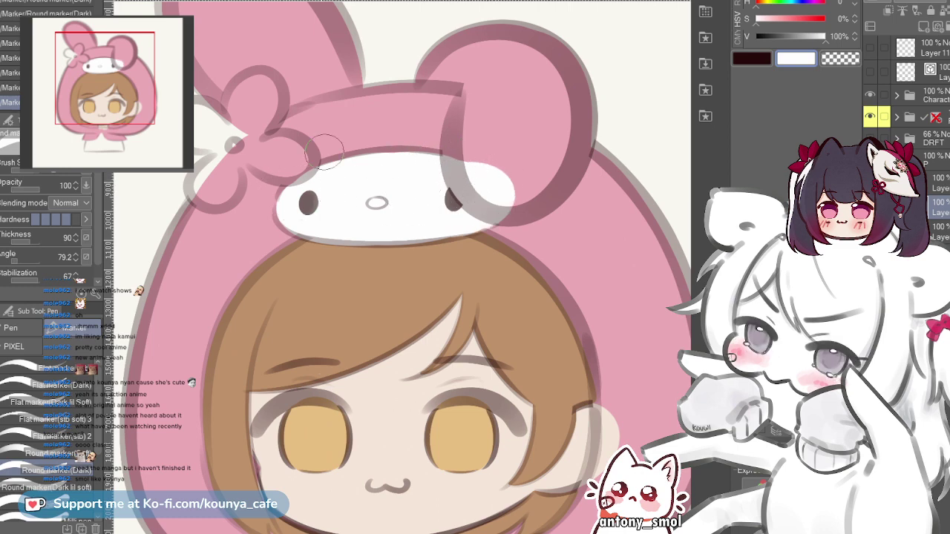
- Add a new raster layer and paint the flower's left and upper petals white, undoing uneven strokes
key("ctrl+shift+n")
left_click_drag(178, 123, 216, 126)
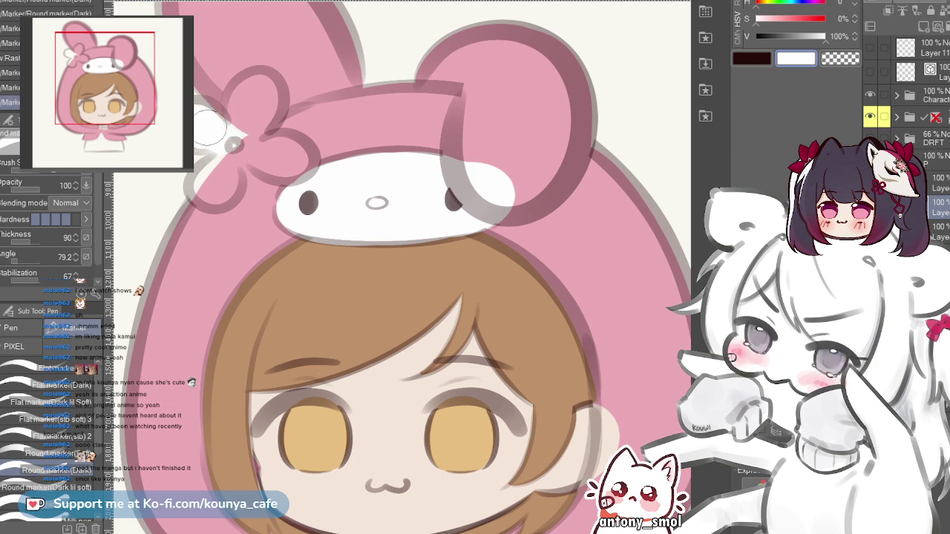
mouse_move(212, 120)
left_mouse_down()
mouse_move(233, 127)
mouse_move(236, 104)
mouse_move(256, 116)
left_mouse_up()
key("ctrl+z")
key("ctrl+z")
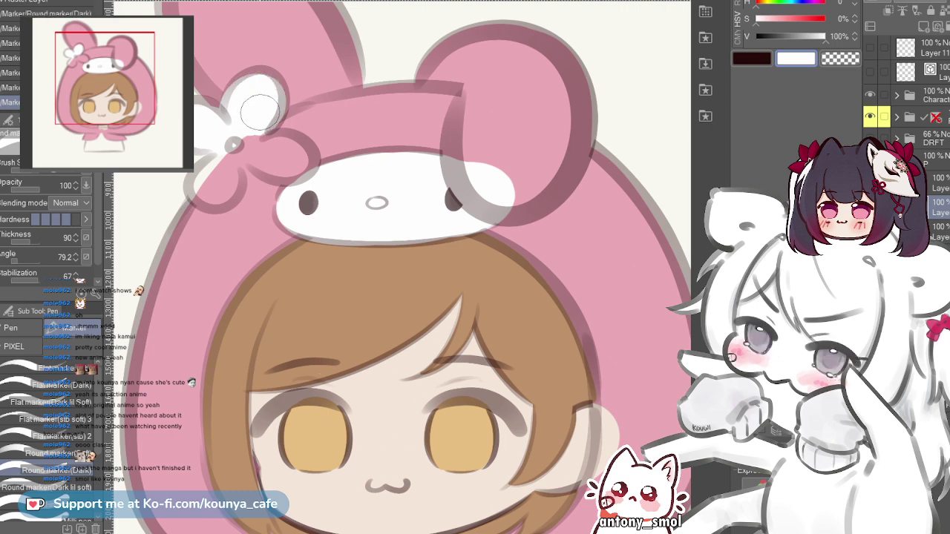
left_click_drag(261, 91, 245, 113)
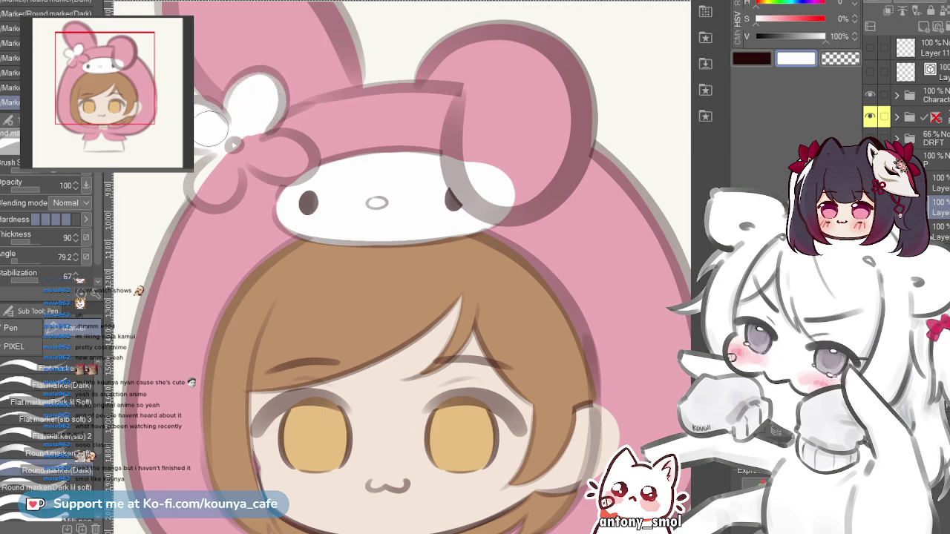
- Paint the flower's lower petal white, repeating strokes until its edge follows the sketch
scroll(205, 121, "up", 5)
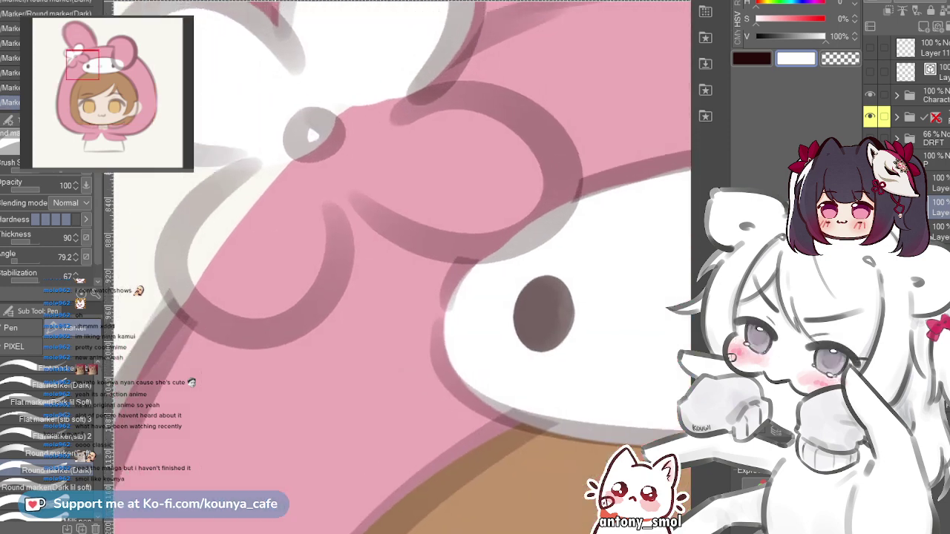
left_click(261, 298)
key("ctrl+z")
mouse_move(305, 209)
left_mouse_down()
mouse_move(235, 259)
mouse_move(306, 310)
mouse_move(349, 179)
left_mouse_up()
key("ctrl+z")
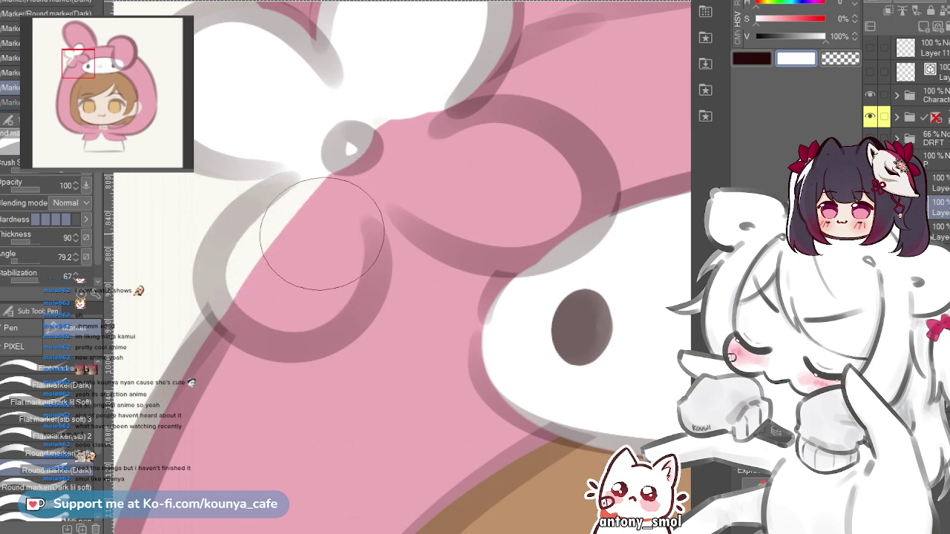
mouse_move(269, 201)
left_mouse_down()
mouse_move(335, 190)
mouse_move(278, 212)
left_mouse_up()
mouse_move(334, 197)
left_mouse_down()
mouse_move(254, 268)
mouse_move(301, 308)
left_mouse_up()
key("ctrl+z")
left_click_drag(248, 252, 300, 308)
key("ctrl+z")
key("ctrl+z")
mouse_move(311, 204)
left_mouse_down()
mouse_move(245, 247)
mouse_move(281, 317)
mouse_move(322, 272)
mouse_move(310, 266)
mouse_move(255, 301)
mouse_move(317, 315)
mouse_move(308, 242)
mouse_move(312, 270)
mouse_move(277, 309)
mouse_move(338, 263)
mouse_move(328, 207)
left_mouse_up()
key("ctrl+z")
key("ctrl+z")
mouse_move(282, 311)
left_mouse_down()
mouse_move(328, 202)
mouse_move(312, 297)
mouse_move(297, 308)
mouse_move(329, 218)
mouse_move(303, 319)
mouse_move(331, 183)
mouse_move(289, 263)
mouse_move(329, 201)
left_mouse_up()
- Block in the flower's right petal in white, connecting it to the flower's centre
mouse_move(433, 136)
left_mouse_down()
mouse_move(292, 216)
mouse_move(377, 258)
left_mouse_up()
key("ctrl+z")
key("ctrl+z")
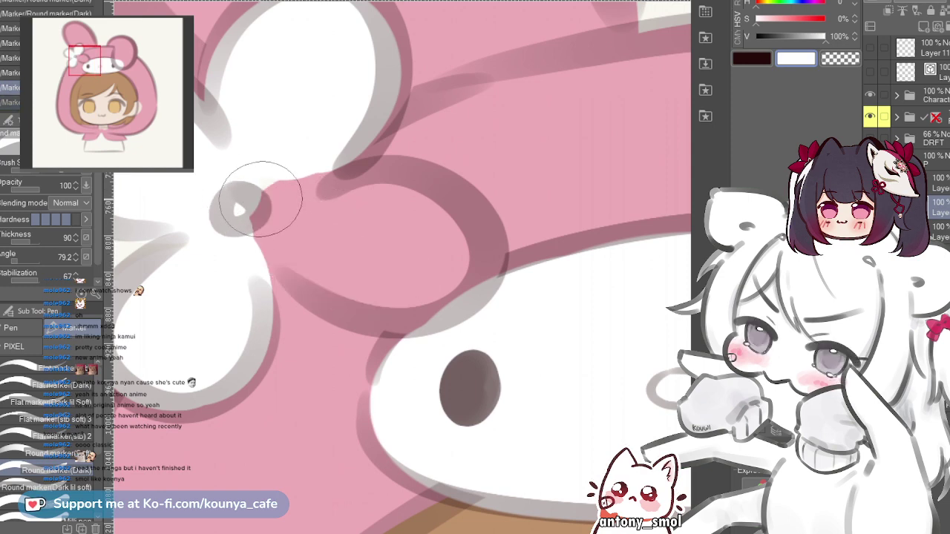
mouse_move(261, 198)
left_mouse_down()
mouse_move(278, 235)
mouse_move(413, 245)
left_mouse_up()
mouse_move(277, 195)
left_mouse_down()
mouse_move(359, 222)
mouse_move(285, 197)
mouse_move(335, 216)
mouse_move(311, 213)
mouse_move(376, 203)
mouse_move(439, 260)
mouse_move(330, 229)
mouse_move(401, 225)
left_mouse_up()
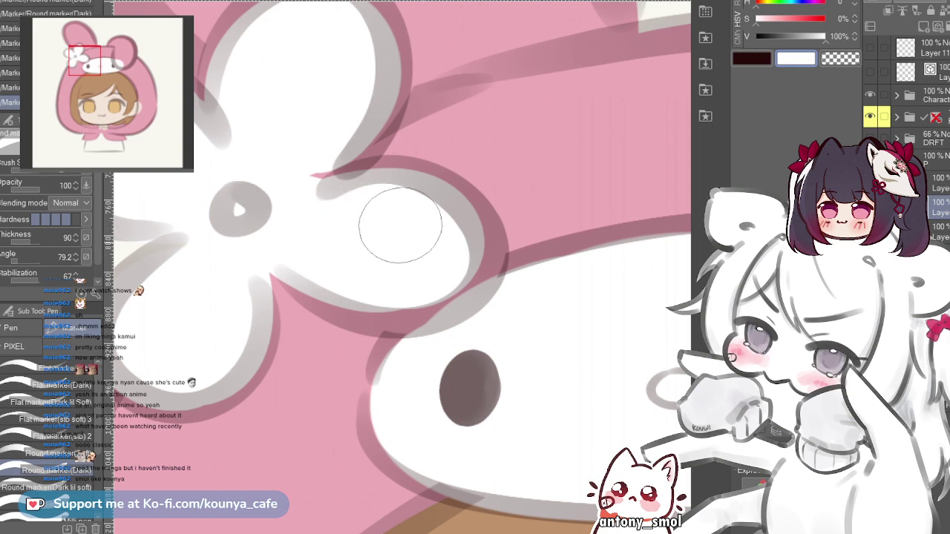
- Widen the right petal's upper edge and rounded tip with white, undoing strokes that miss the sketch
left_click_drag(343, 200, 434, 211)
key("ctrl+z")
mouse_move(326, 200)
left_mouse_down()
mouse_move(433, 212)
mouse_move(438, 289)
left_mouse_up()
key("ctrl+z")
mouse_move(407, 202)
left_mouse_down()
mouse_move(445, 238)
mouse_move(436, 282)
left_mouse_up()
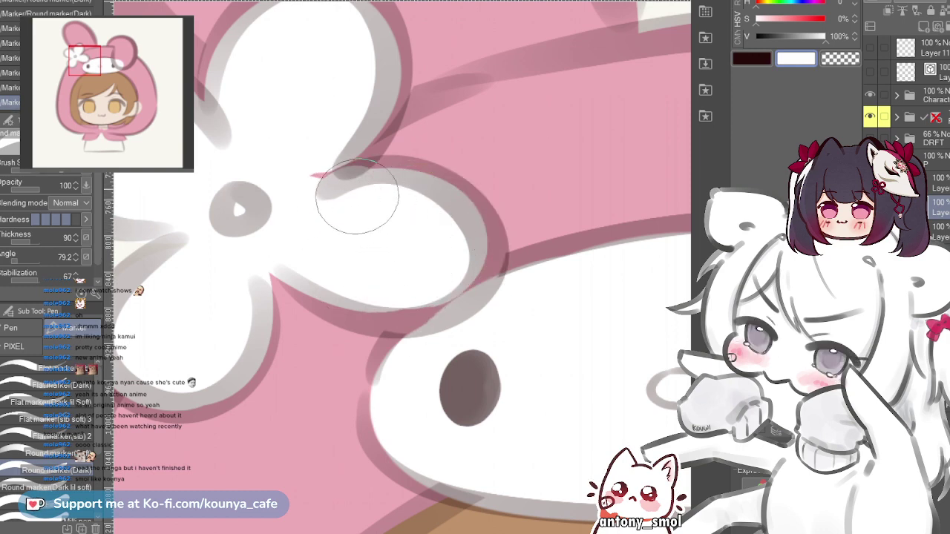
mouse_move(357, 196)
left_mouse_down()
mouse_move(414, 235)
mouse_move(438, 275)
left_mouse_up()
key("ctrl+z")
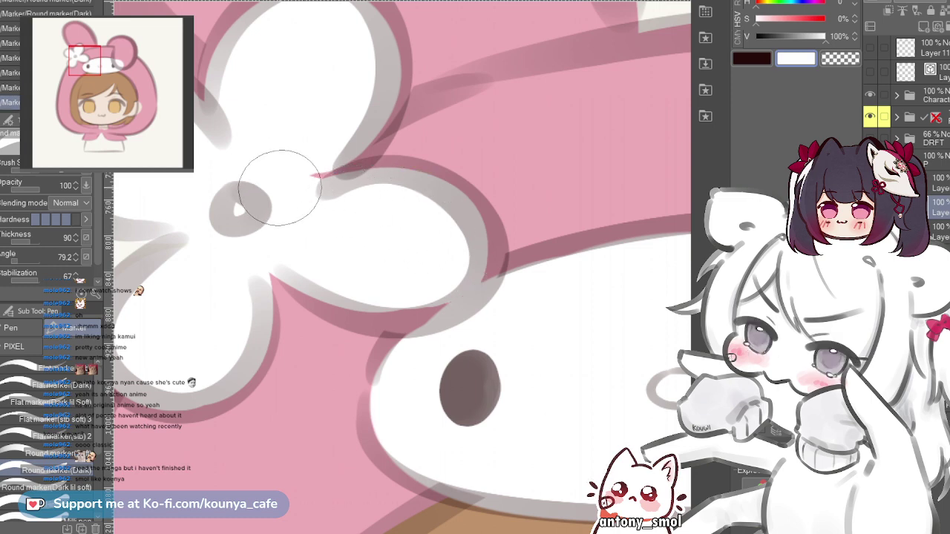
- Clean up the notch between the upper and right petals and the right petal's lower edge, checking the flower in mirrored view
left_click_drag(314, 203, 414, 210)
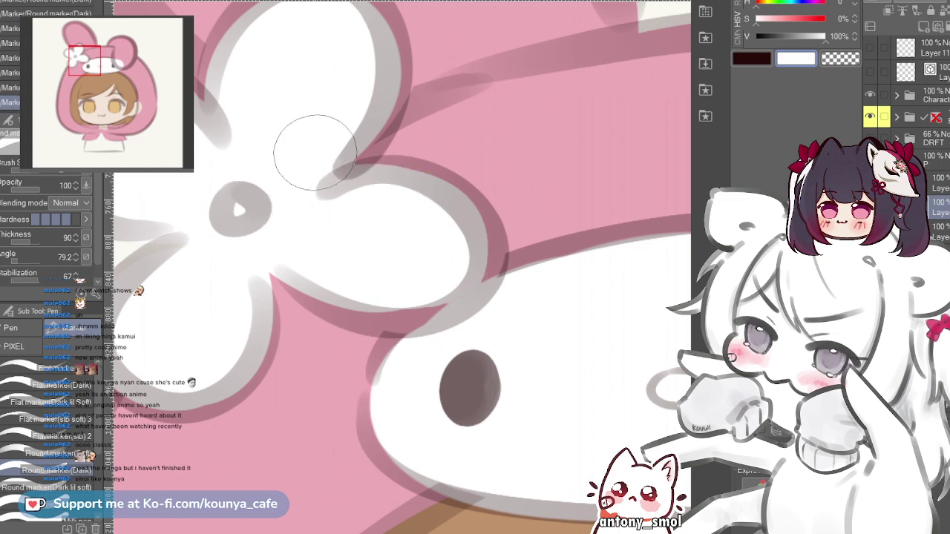
left_click_drag(351, 252, 348, 273)
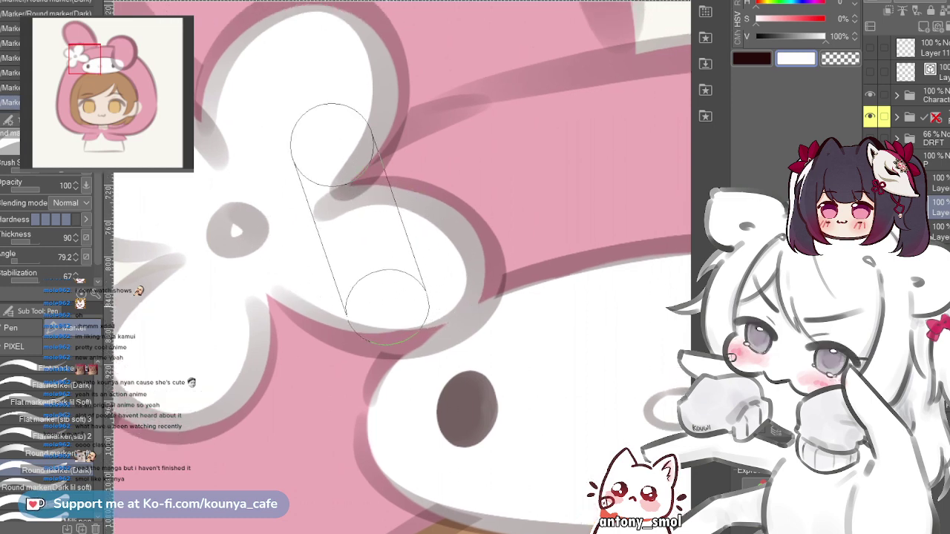
key("h")
left_click_drag(388, 308, 350, 258)
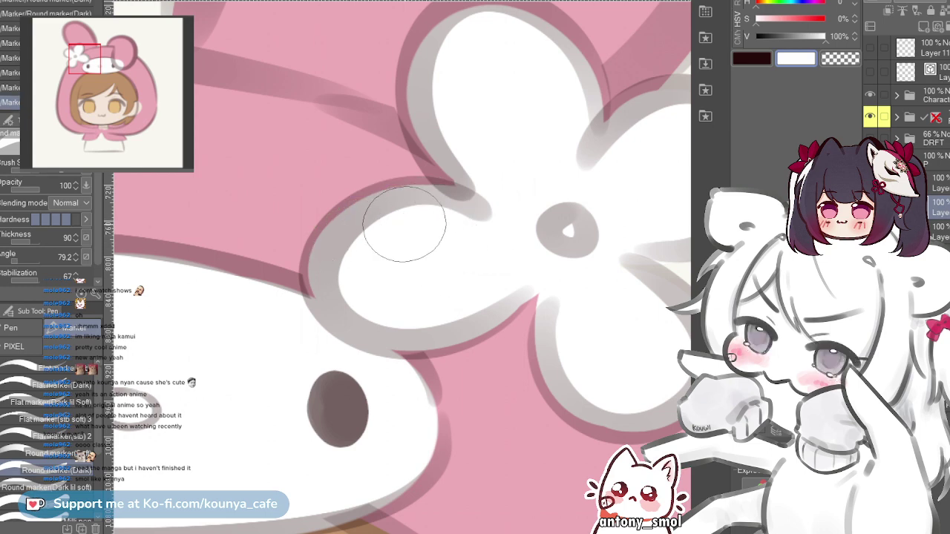
scroll(394, 223, "down", 3)
key("shift+h")
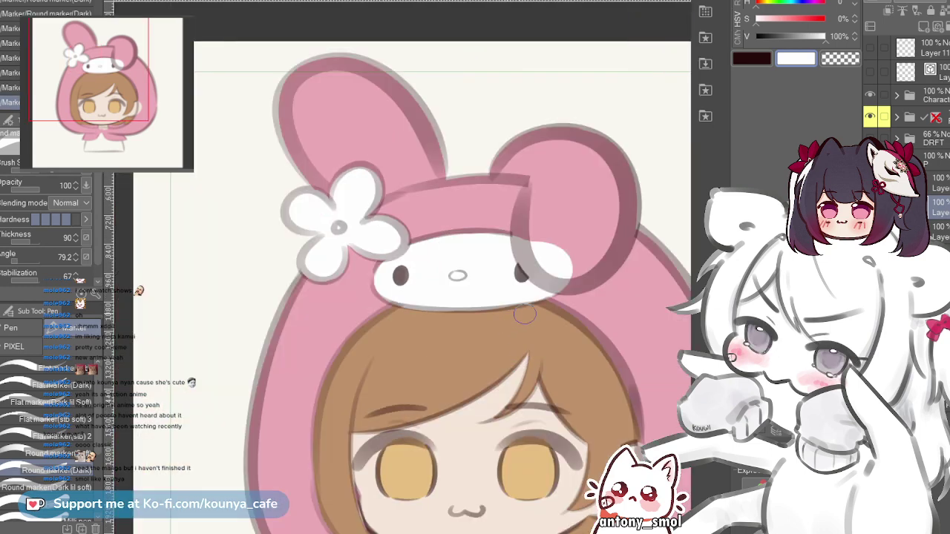
key("ctrl+z")
key("ctrl+y")
- Add a layer mask to the white face patch and erase the part overlapping the folded ear
left_click(937, 229)
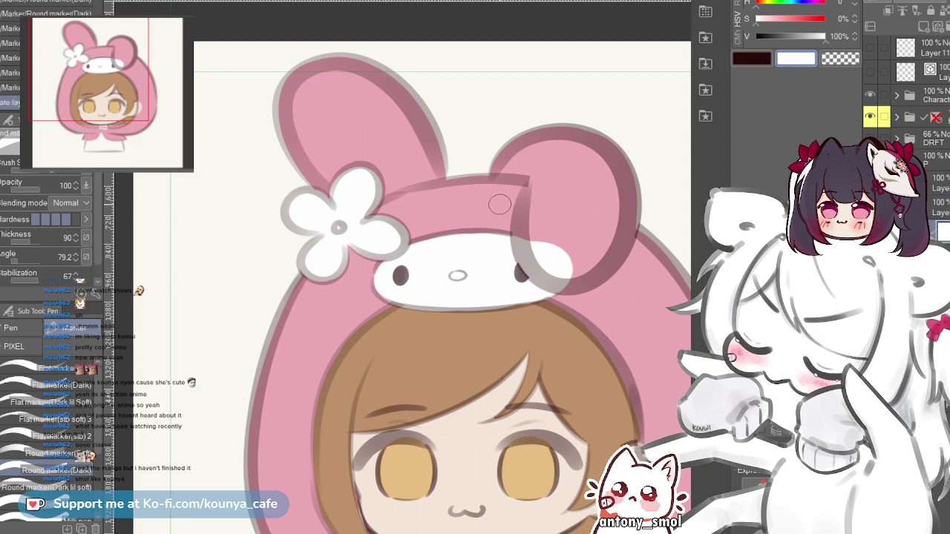
key("e")
mouse_move(542, 236)
left_mouse_down()
mouse_move(587, 250)
mouse_move(529, 224)
mouse_move(589, 252)
mouse_move(542, 225)
mouse_move(540, 256)
mouse_move(573, 252)
mouse_move(533, 214)
left_mouse_up()
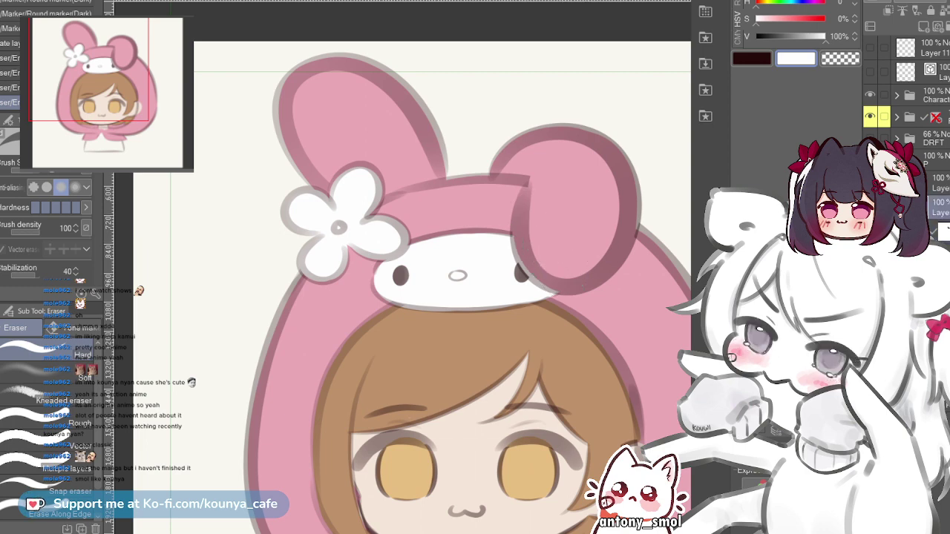
- Add a raster layer and colour the flower's centre and the bunny's nose yellow, with 78% saturation and 93% value
key("ctrl+shift+n")
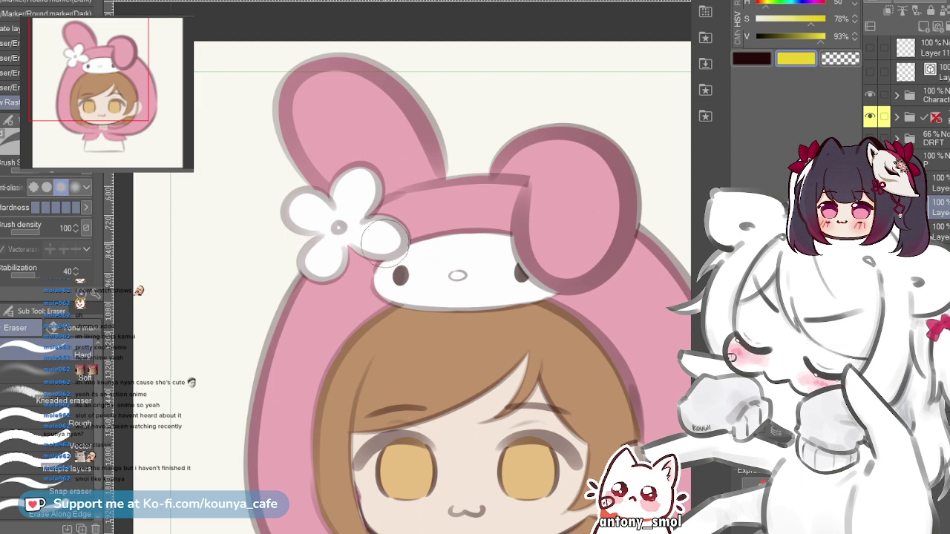
scroll(356, 236, "up", 1)
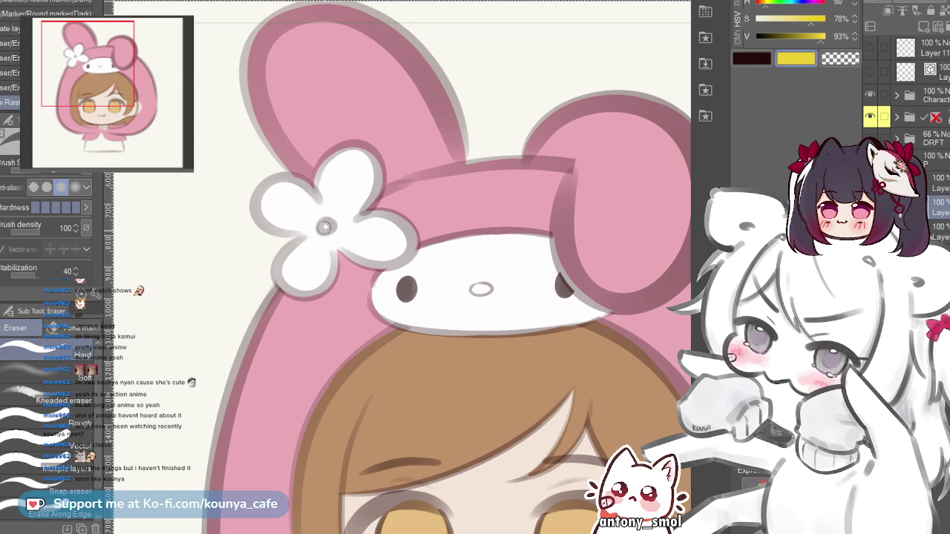
key("p")
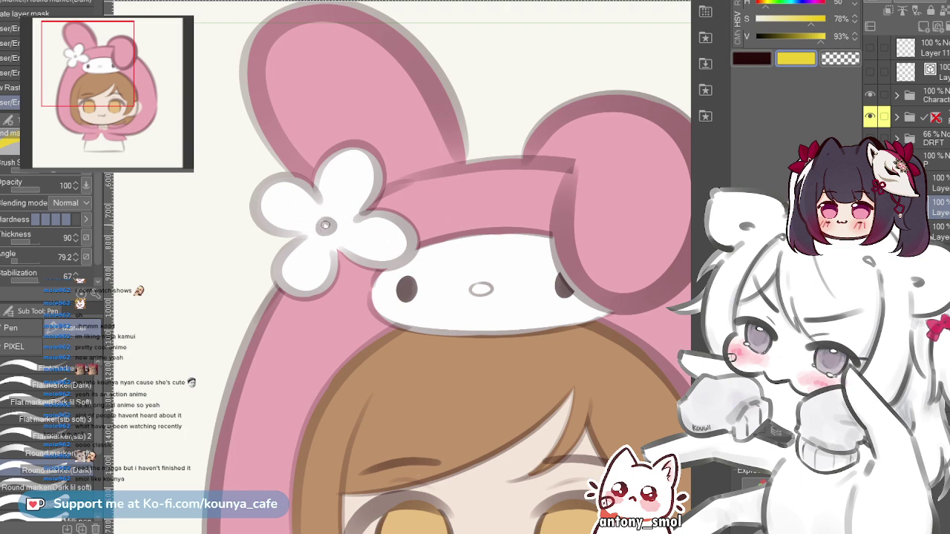
left_click(326, 226)
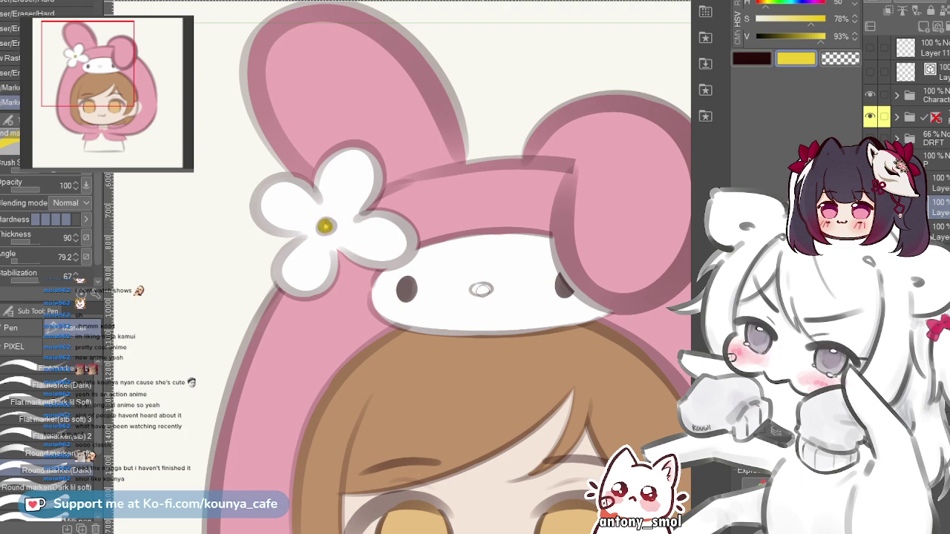
left_click(481, 289)
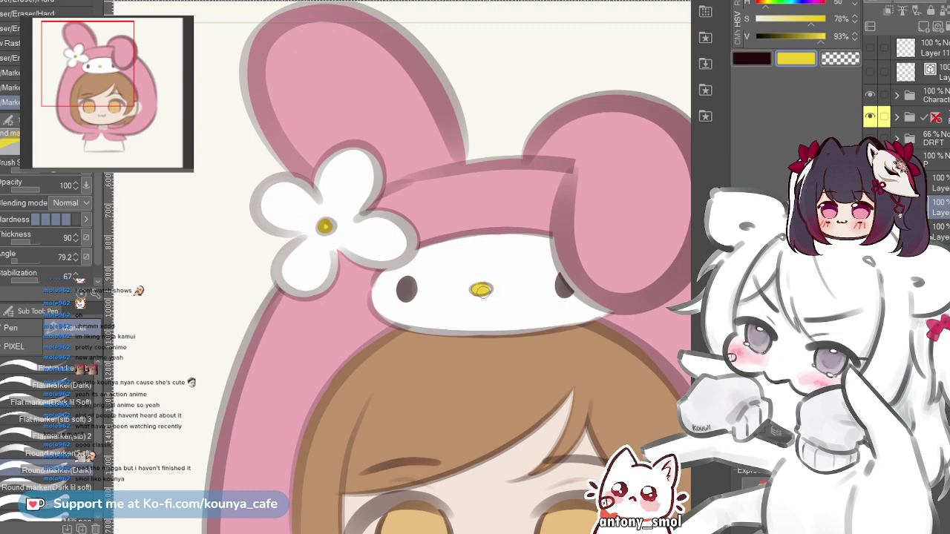
scroll(475, 237, "down", 2)
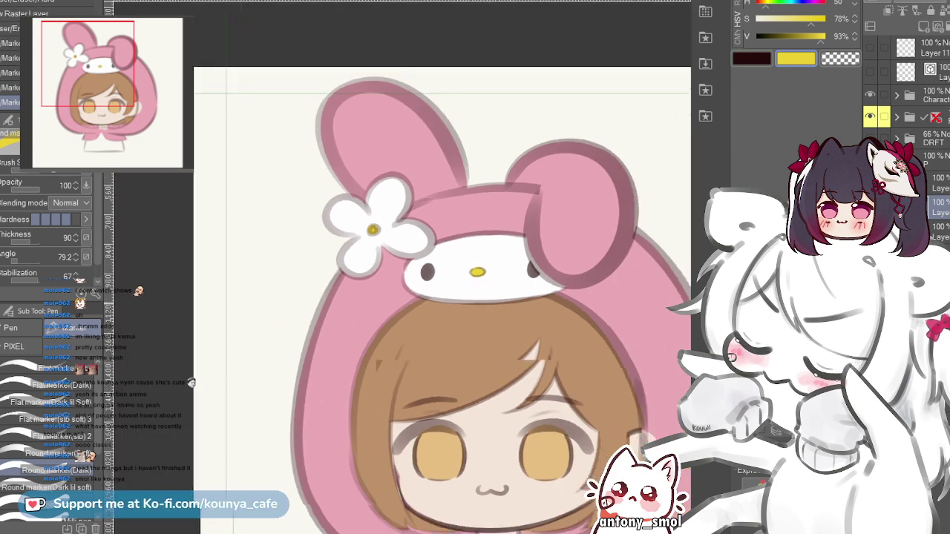
left_click_drag(475, 245, 421, 131)
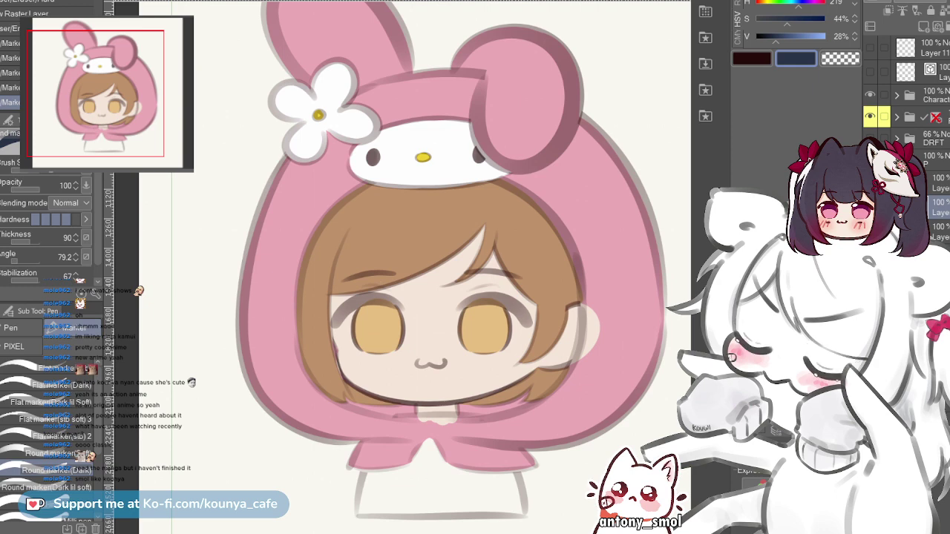
scroll(315, 356, "up", 4)
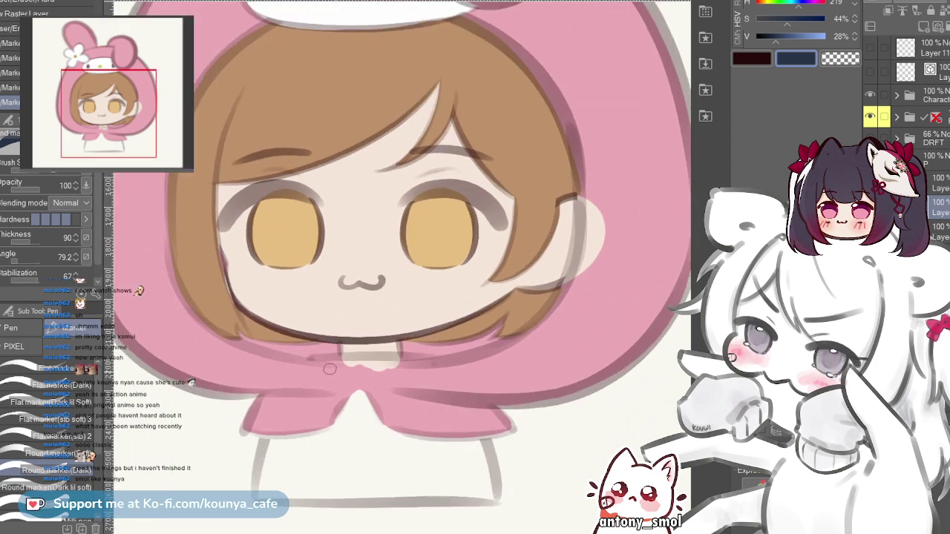
key("]")
key("]")
key("]")
left_click_drag(314, 369, 414, 370)
key("ctrl+z")
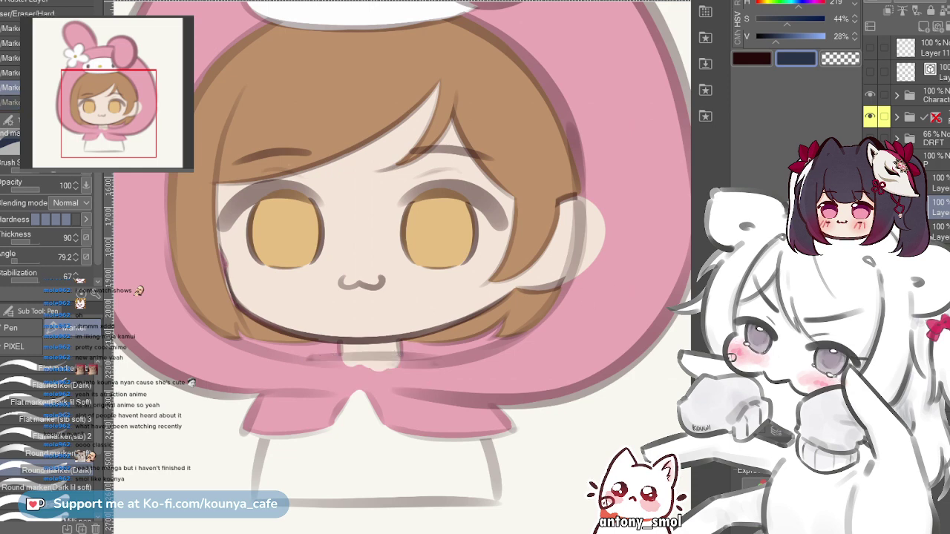
key("ctrl+t")
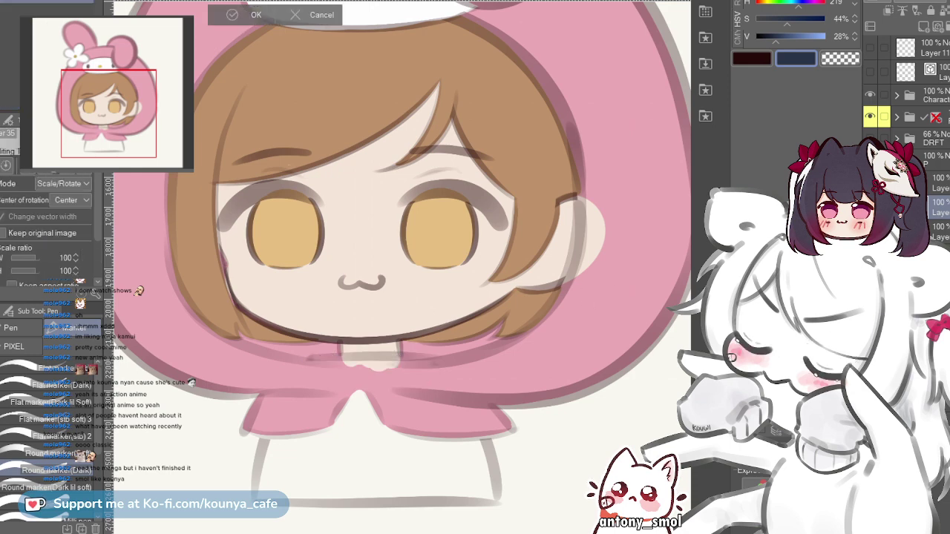
key("e")
- Add a raster layer, move it lower in the layer stack, and paint a dark navy collar band below the neck
key("ctrl+shift+n")
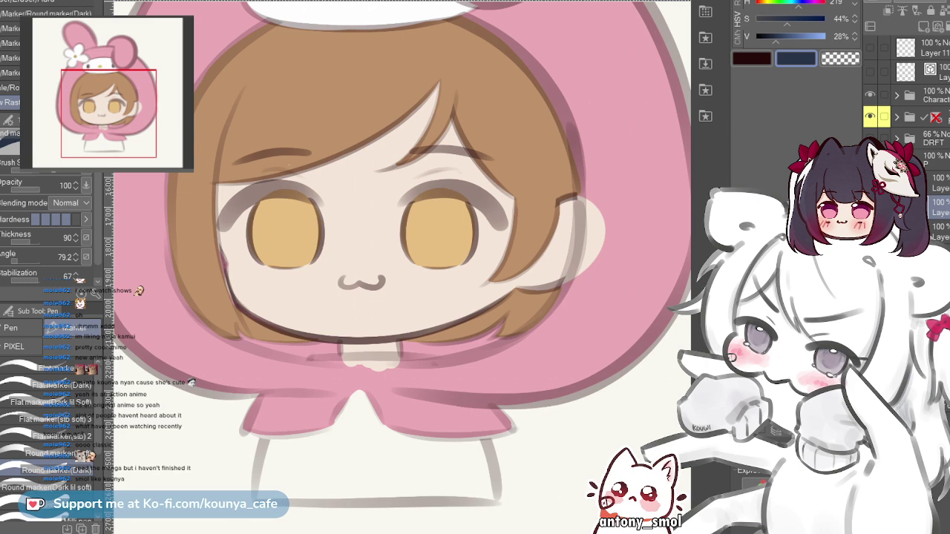
left_click_drag(932, 206, 932, 253)
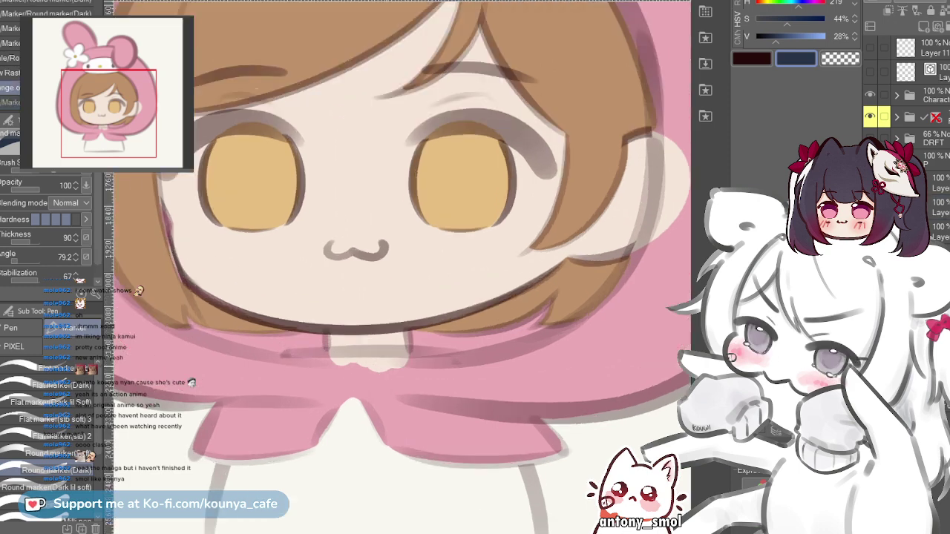
scroll(386, 357, "up", 2)
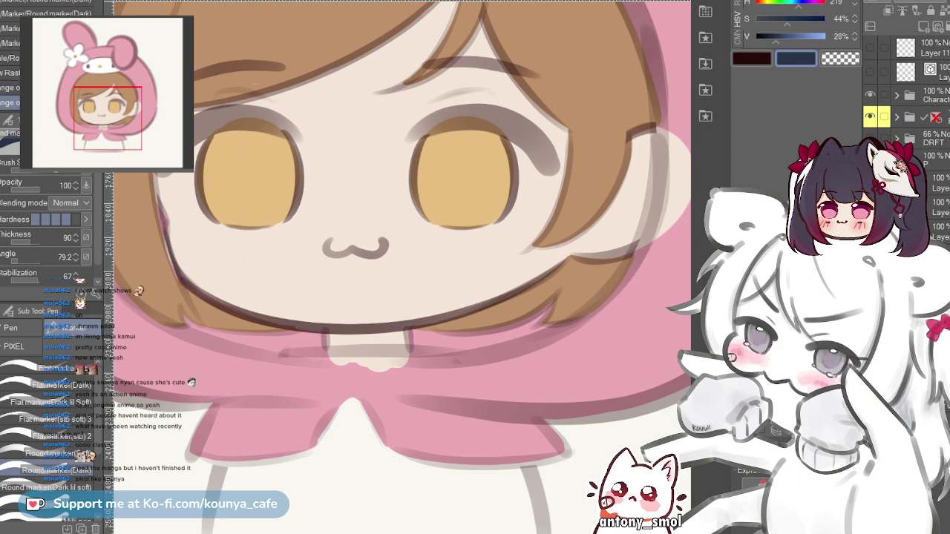
left_click_drag(283, 363, 444, 364)
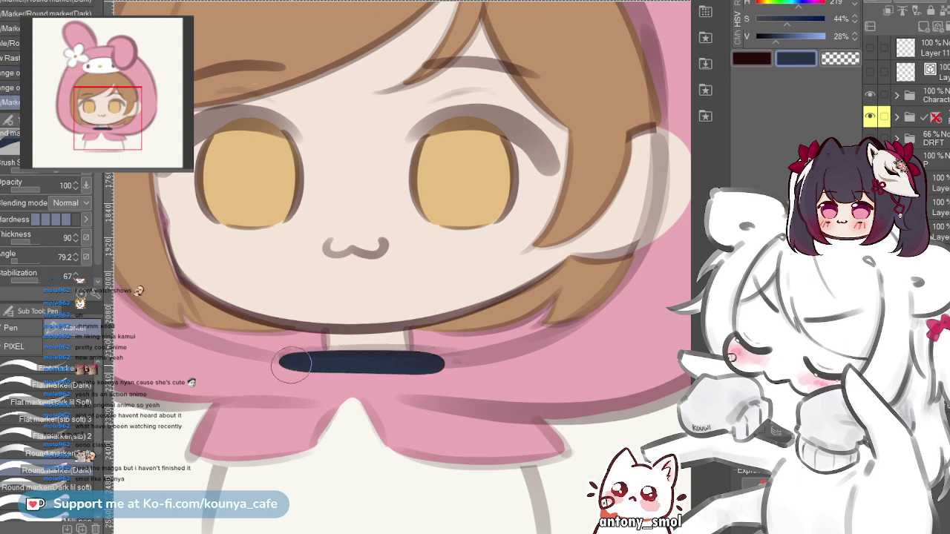
left_click_drag(290, 364, 438, 359)
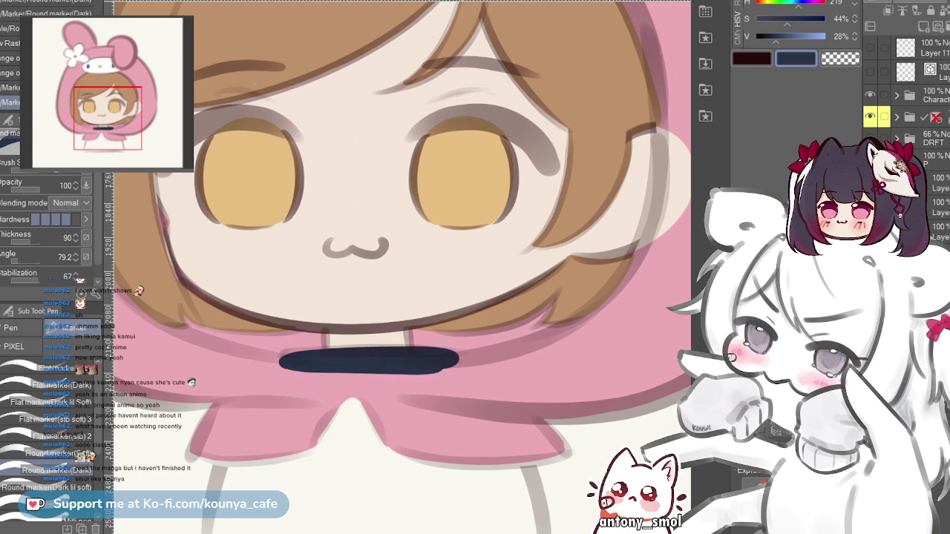
- Outline and fill the torso below the hood with off-white, 7% saturation and 95% value, and save the file
scroll(468, 348, "down", 3)
scroll(483, 363, "up", 1)
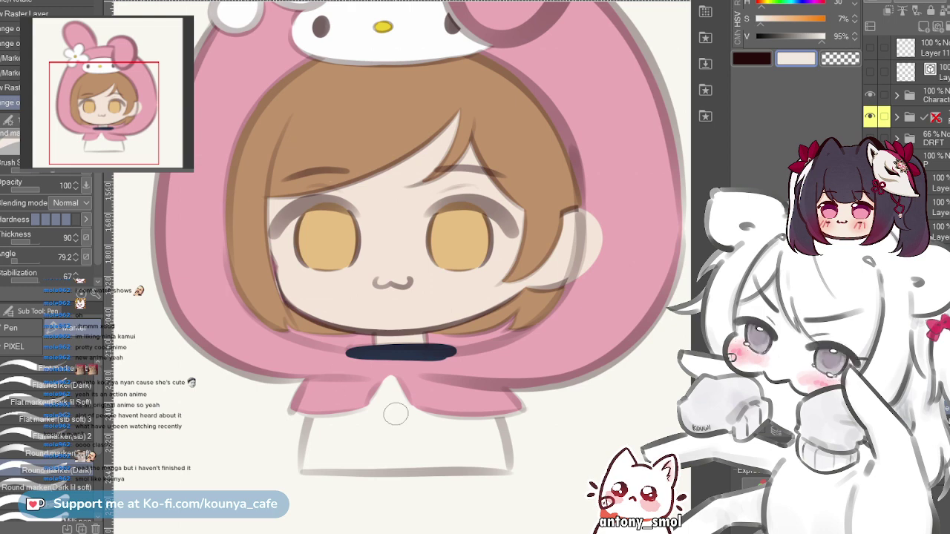
scroll(393, 409, "up", 1)
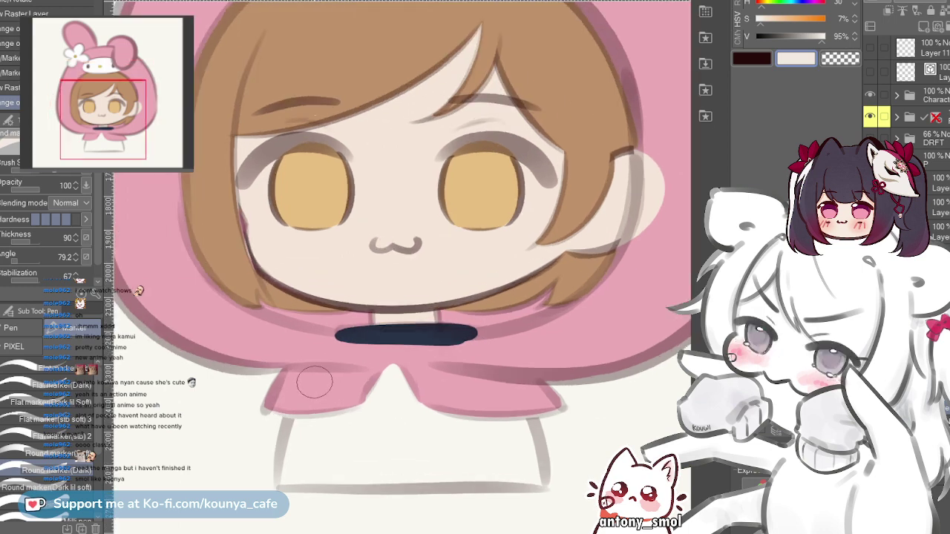
left_click_drag(290, 456, 292, 467)
key("ctrl+z")
mouse_move(312, 399)
left_mouse_down()
mouse_move(286, 479)
mouse_move(296, 478)
mouse_move(285, 480)
mouse_move(515, 466)
left_mouse_up()
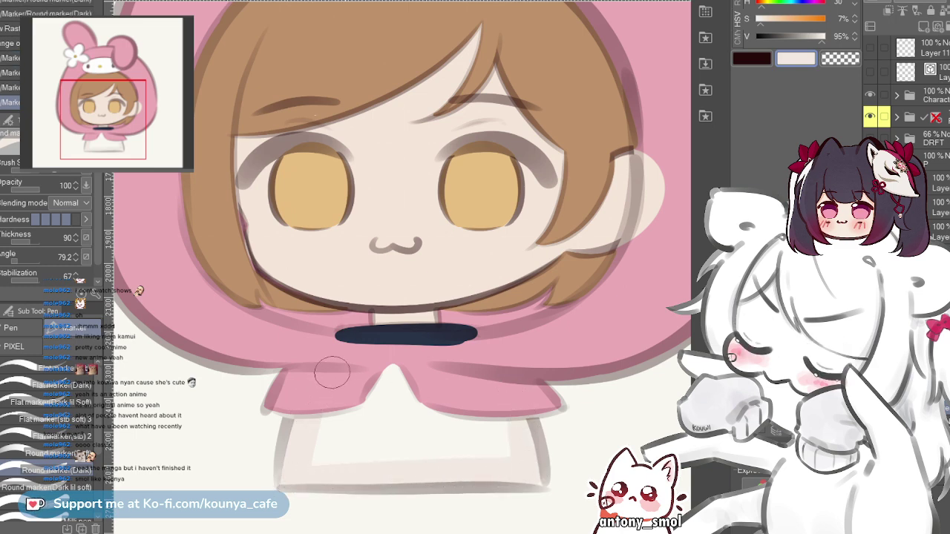
key("g")
left_click(443, 420)
scroll(423, 383, "down", 3)
left_click_drag(423, 383, 395, 448)
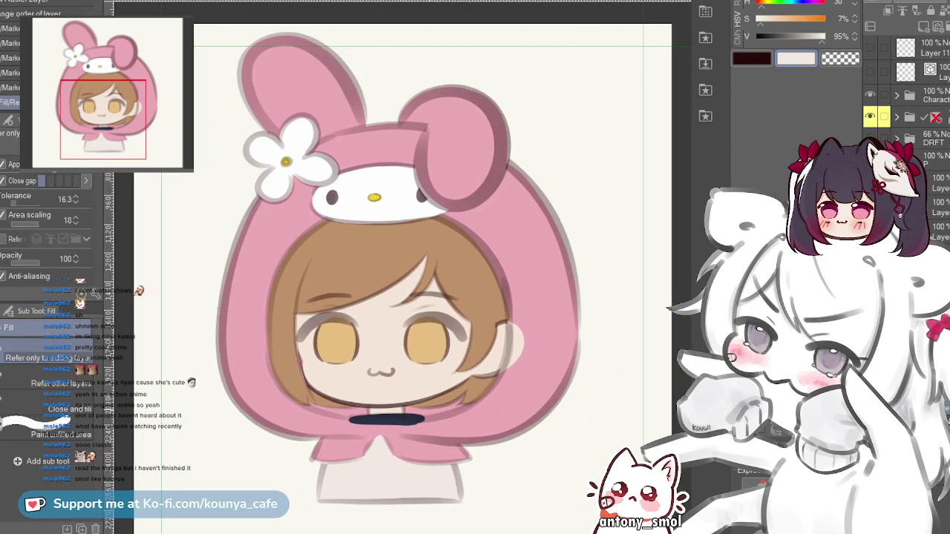
scroll(426, 394, "up", 1)
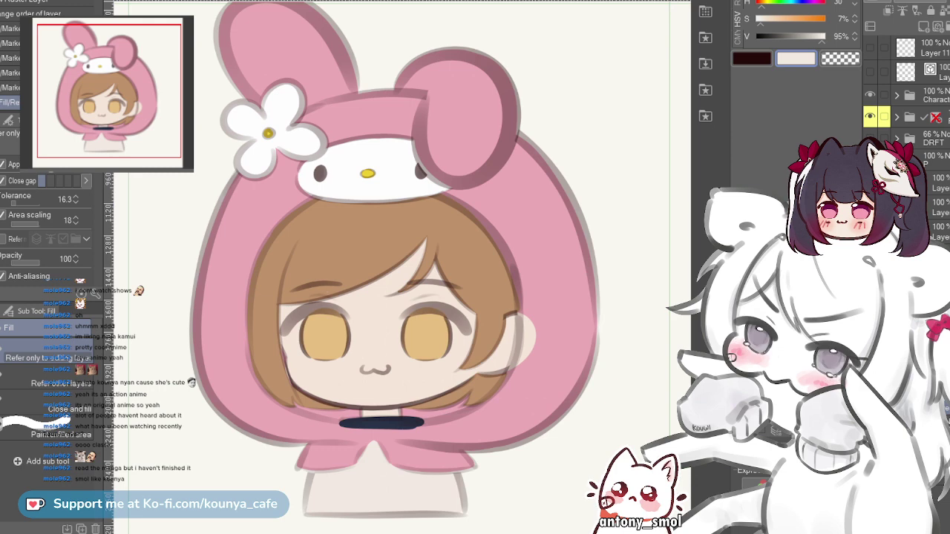
key("ctrl+s")
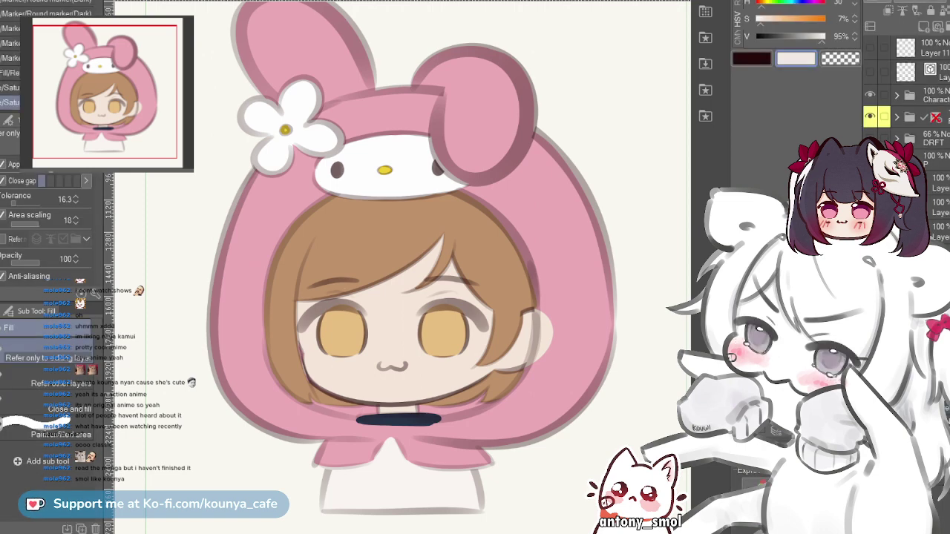
key("ctrl+a")
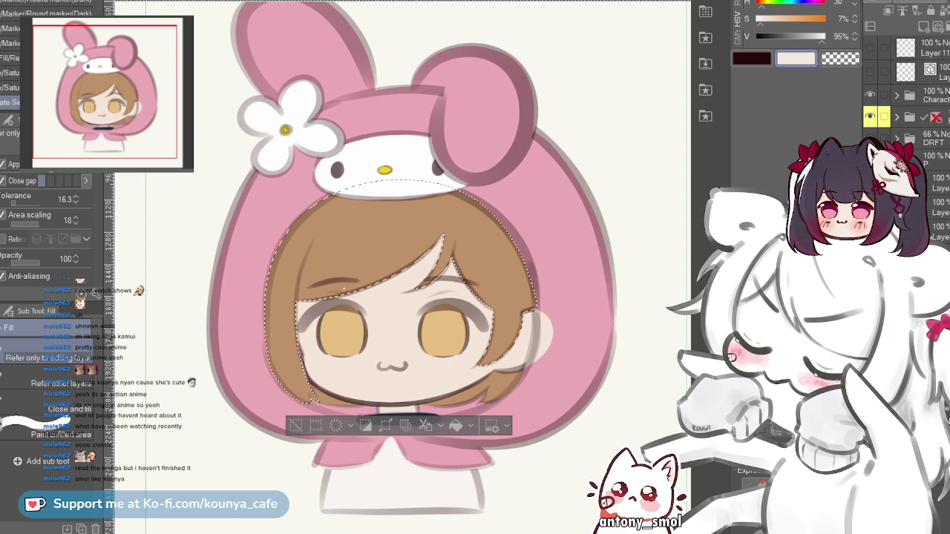
key("ctrl+d")
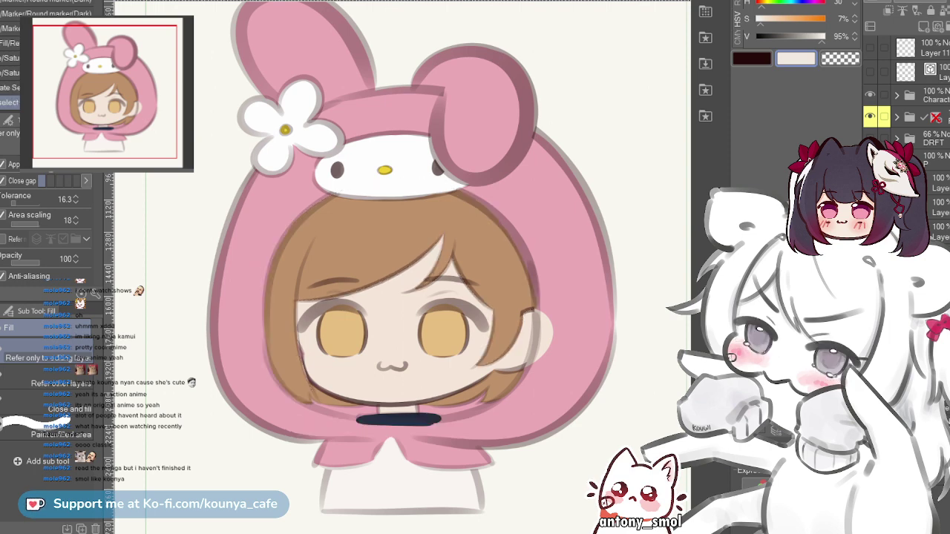
key("ctrl+a")
key("ctrl+d")
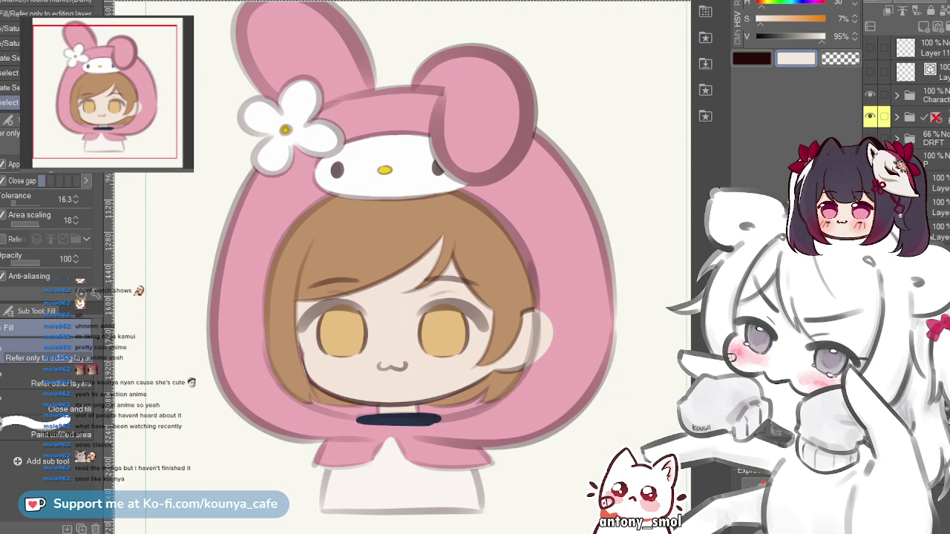
- Return to the marker brush and switch to the open drawing of the character in the green frog hood
key("p")
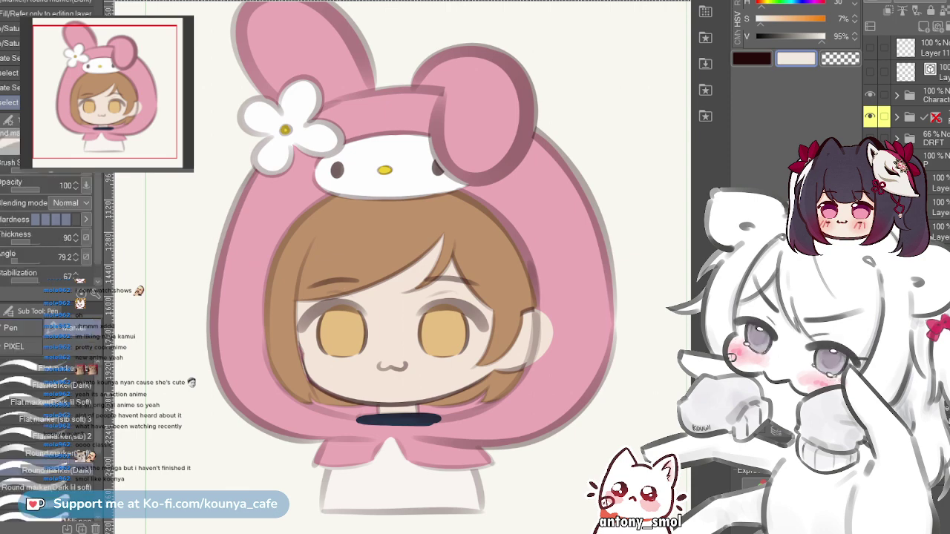
key("ctrl+Tab")
key("ctrl+Tab")
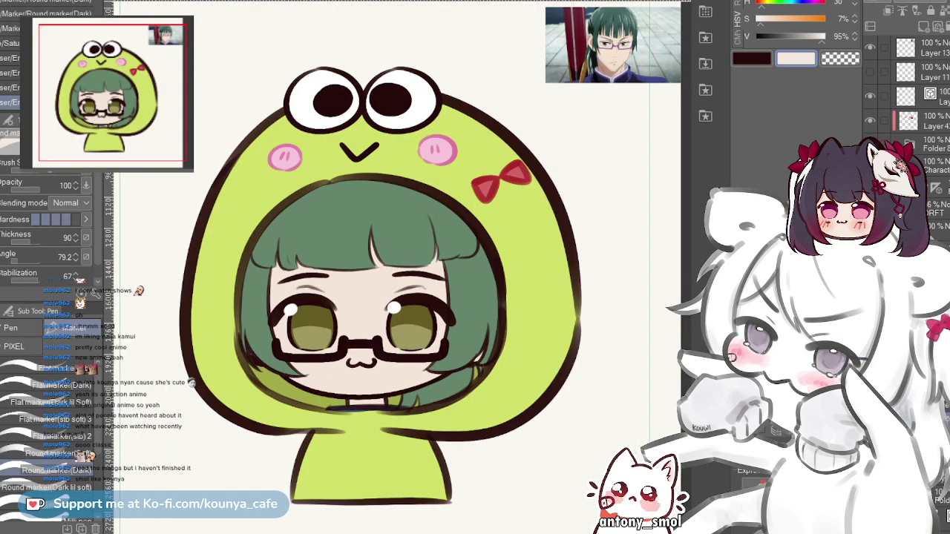